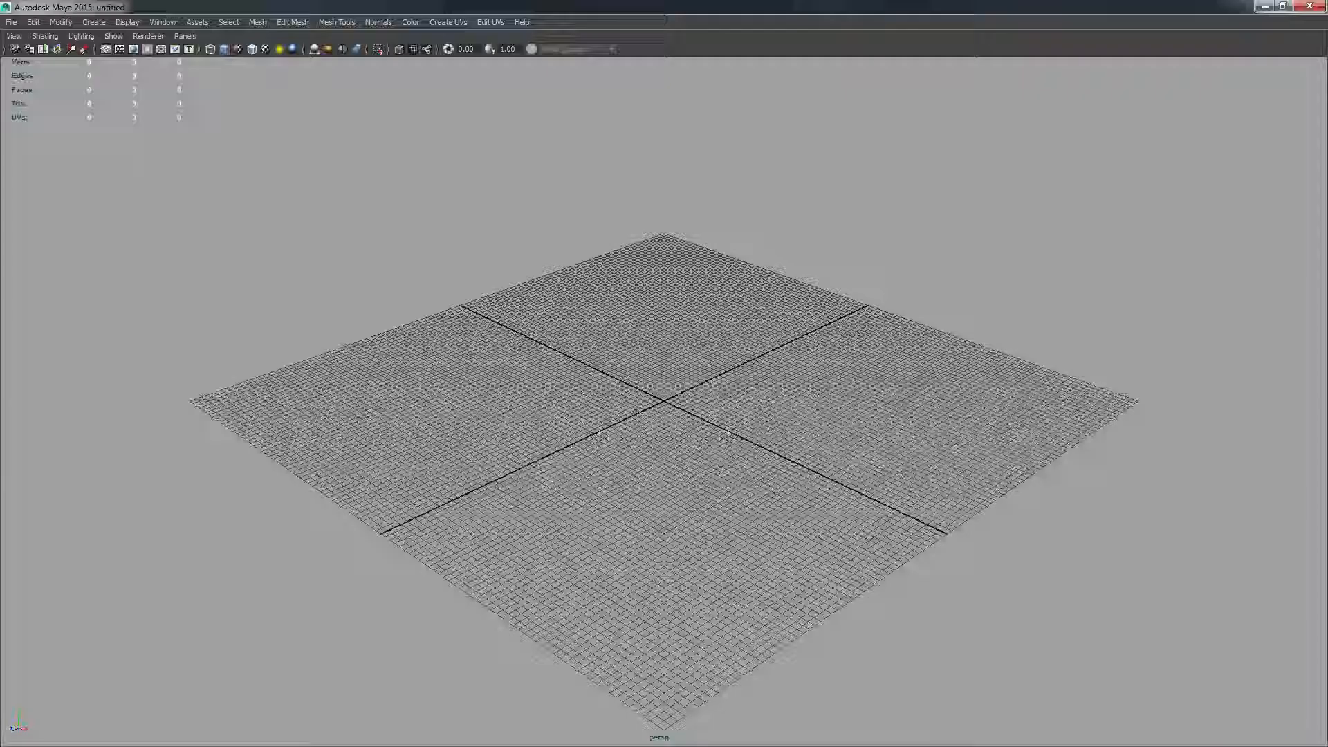
# - Draw a rectangular polygon plane across the centre of the grid
pyautogui.hotkey('ctrl', 'space')
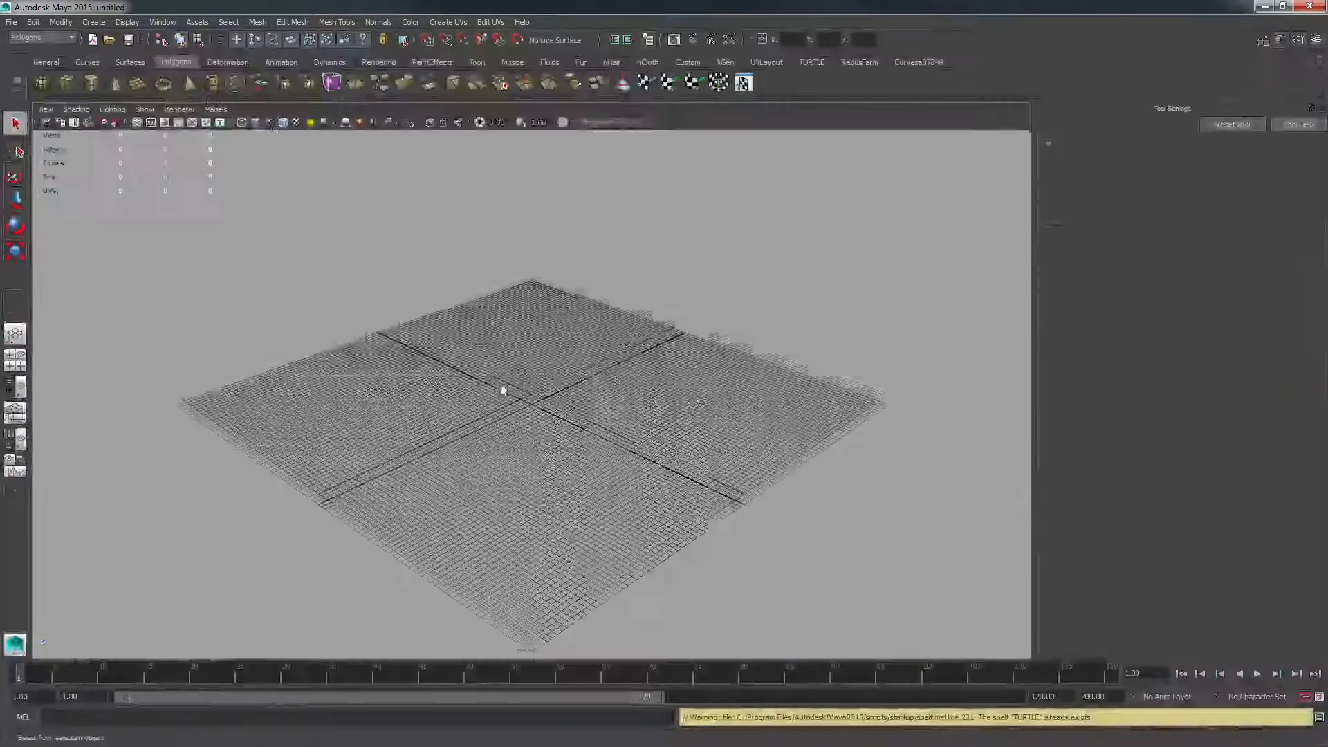
pyautogui.click(136, 83)
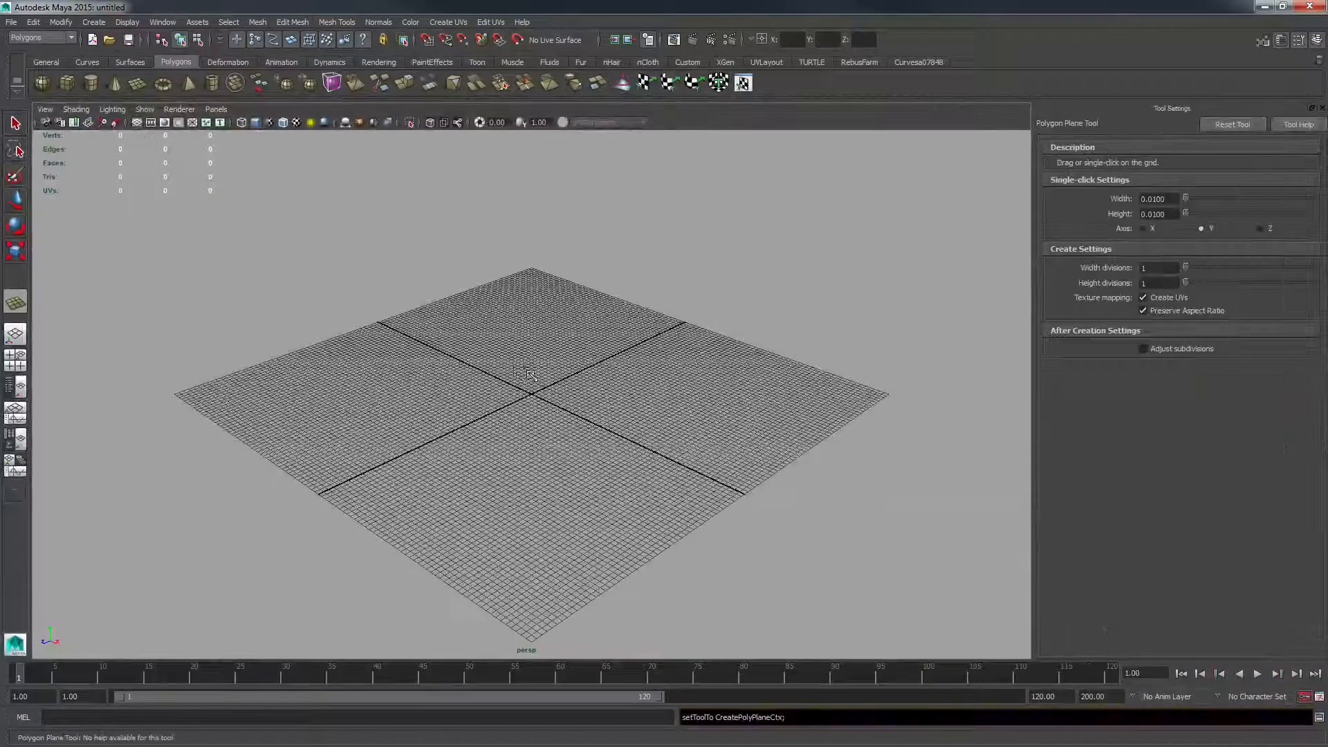
pyautogui.moveTo(551, 351); pyautogui.dragTo(456, 466)
pyautogui.click(624, 322)
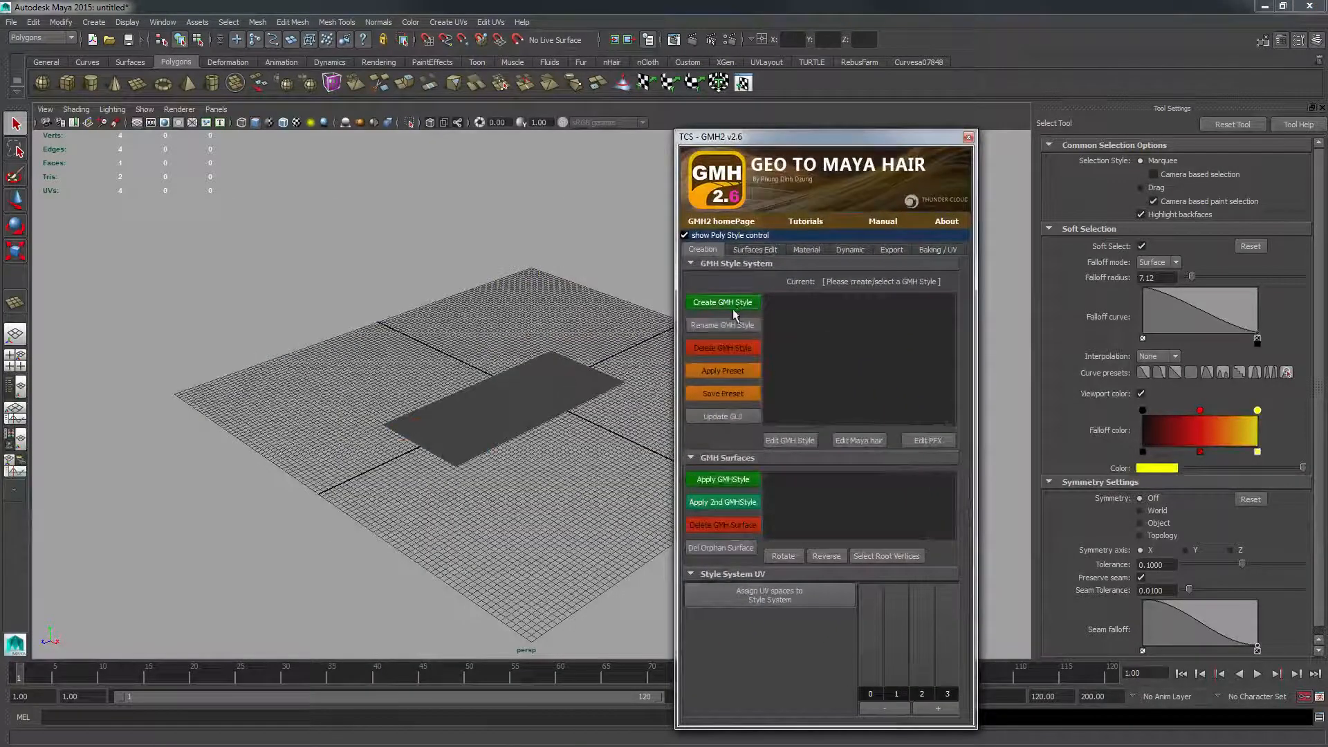
# - Create a GMH hair style named ASD and apply it to the plane
pyautogui.click(723, 303)
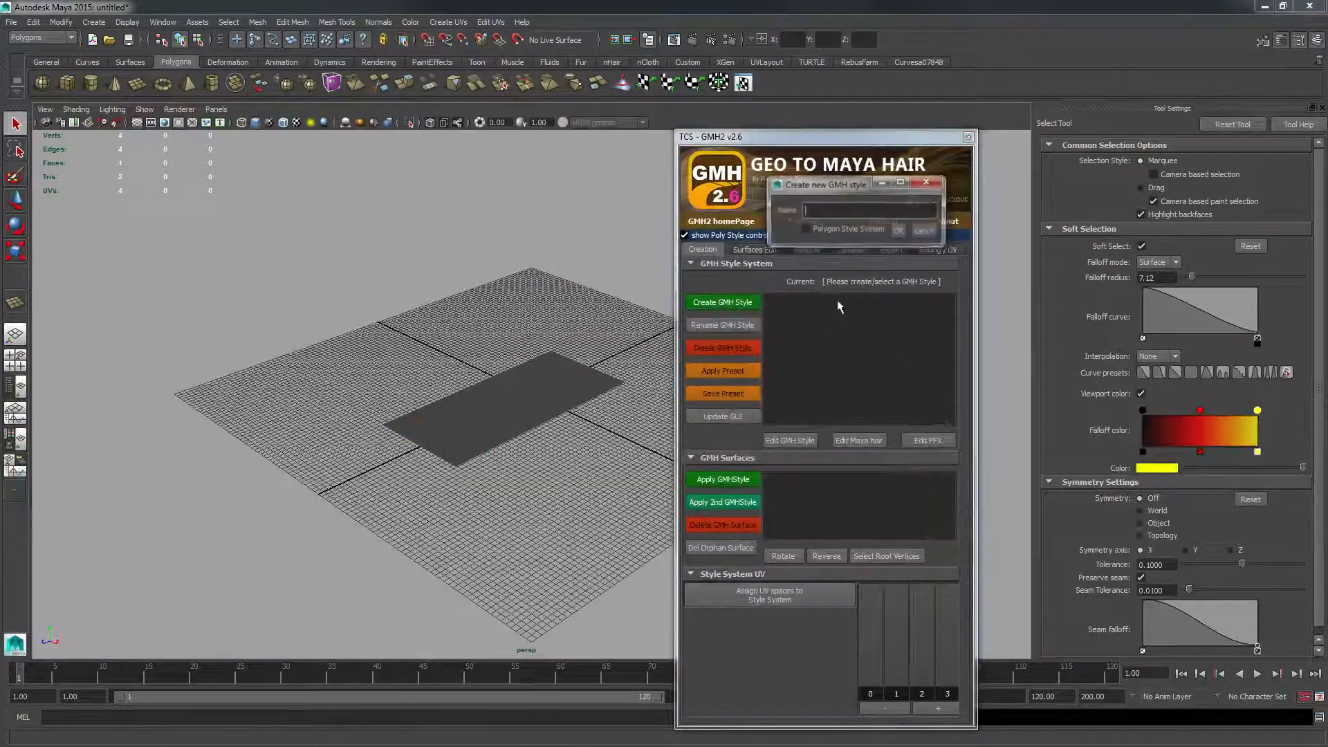
pyautogui.write('ASD')
pyautogui.click(897, 231)
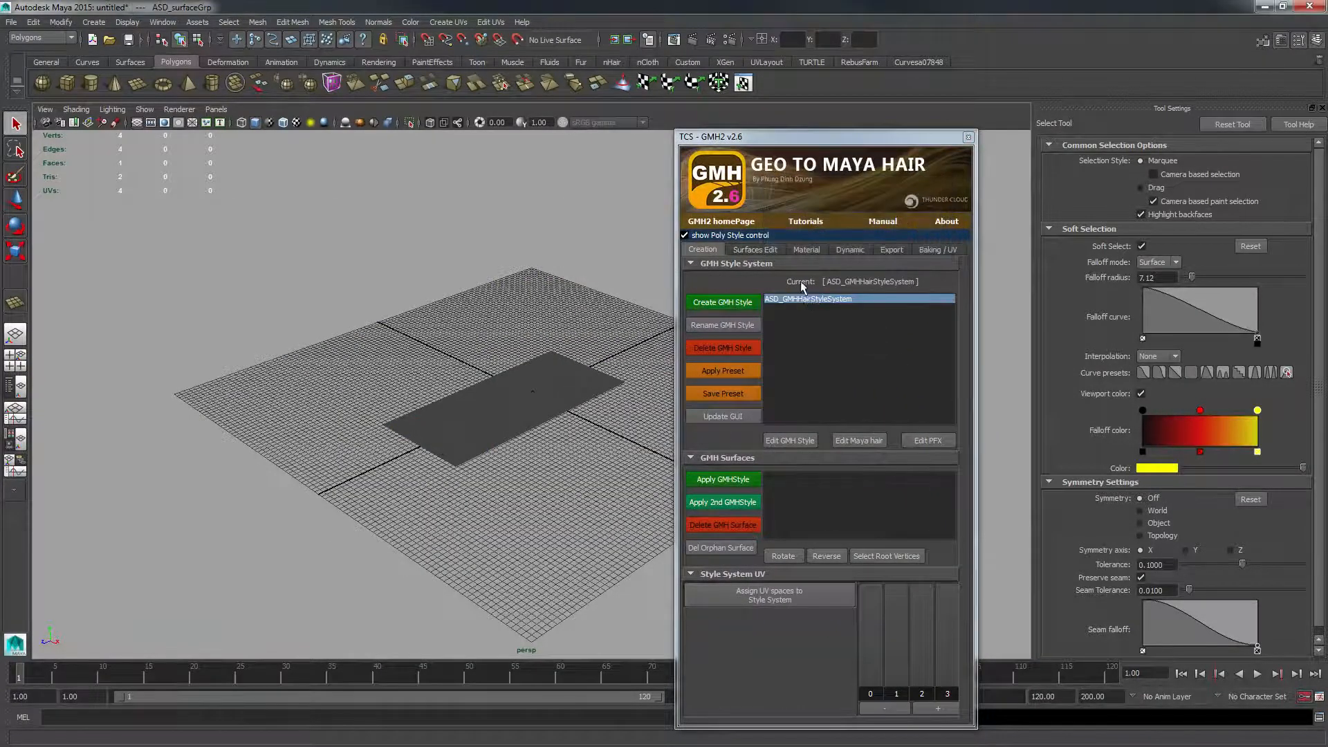
pyautogui.click(722, 479)
# - Play the timeline to examine how the hair strands on the plane behave
pyautogui.keyDown('alt'); pyautogui.moveTo(527, 442); pyautogui.dragTo(429, 433); pyautogui.keyUp('alt')
pyautogui.press('r')
pyautogui.press('f')
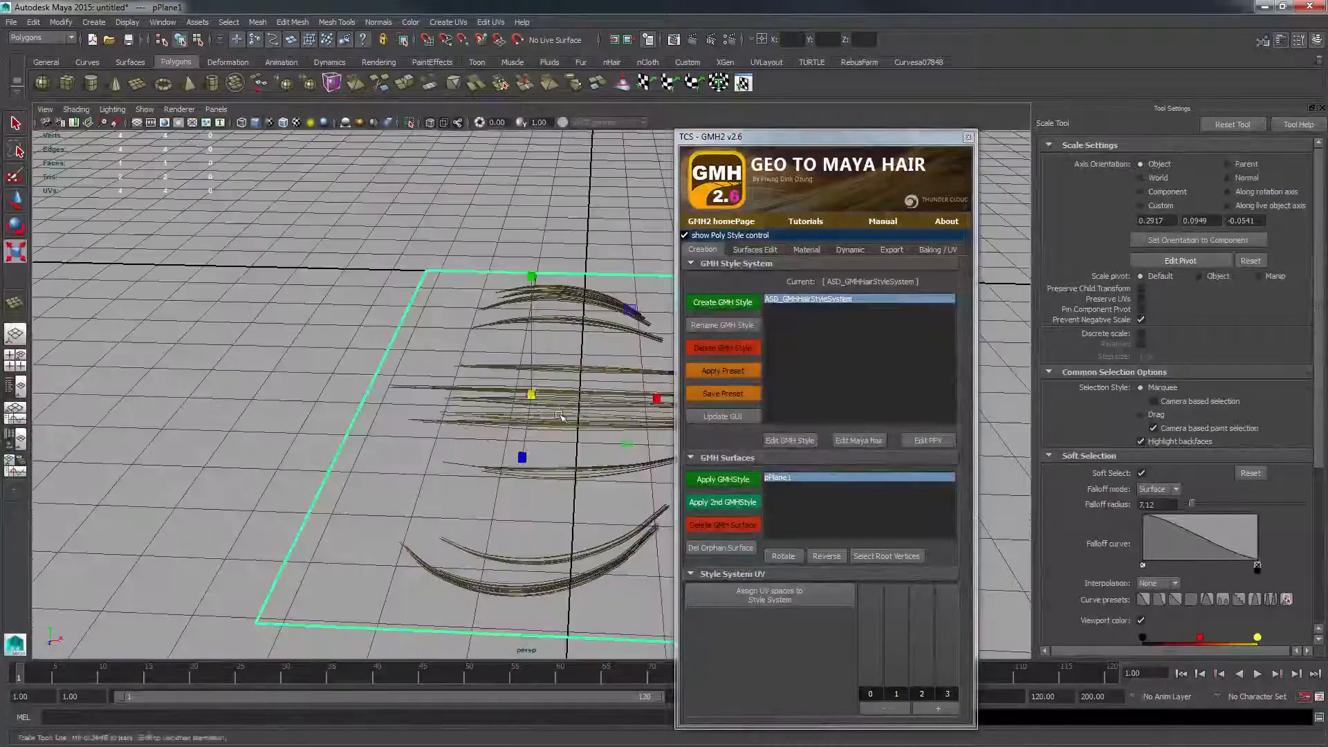
pyautogui.keyDown('alt'); pyautogui.moveTo(533, 443); pyautogui.dragTo(482, 419, button='middle'); pyautogui.keyUp('alt')
pyautogui.hotkey('alt', 'v')
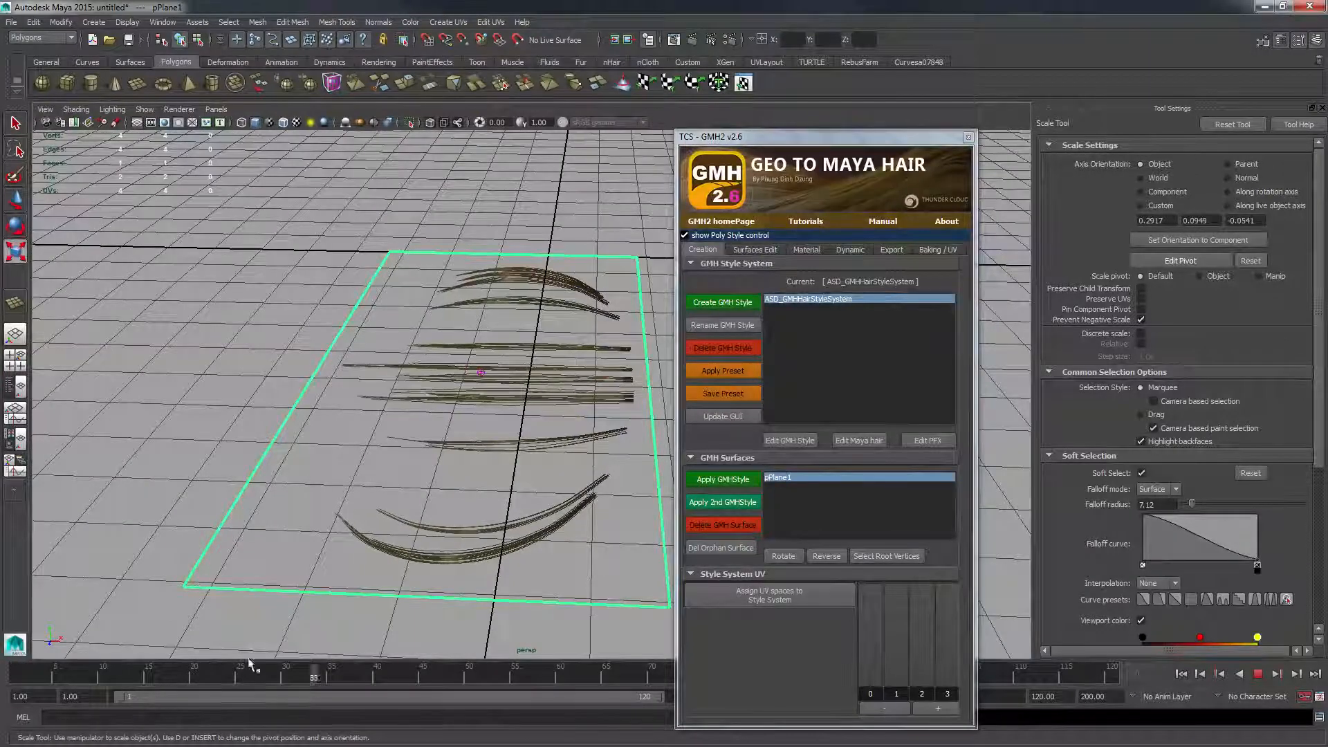
pyautogui.scroll(-2, 548, 393)
pyautogui.moveTo(549, 393); pyautogui.dragTo(627, 454, button='middle')
# - Extrude the plane's side edge outward to extend the hair surface with additional faces
pyautogui.press('w')
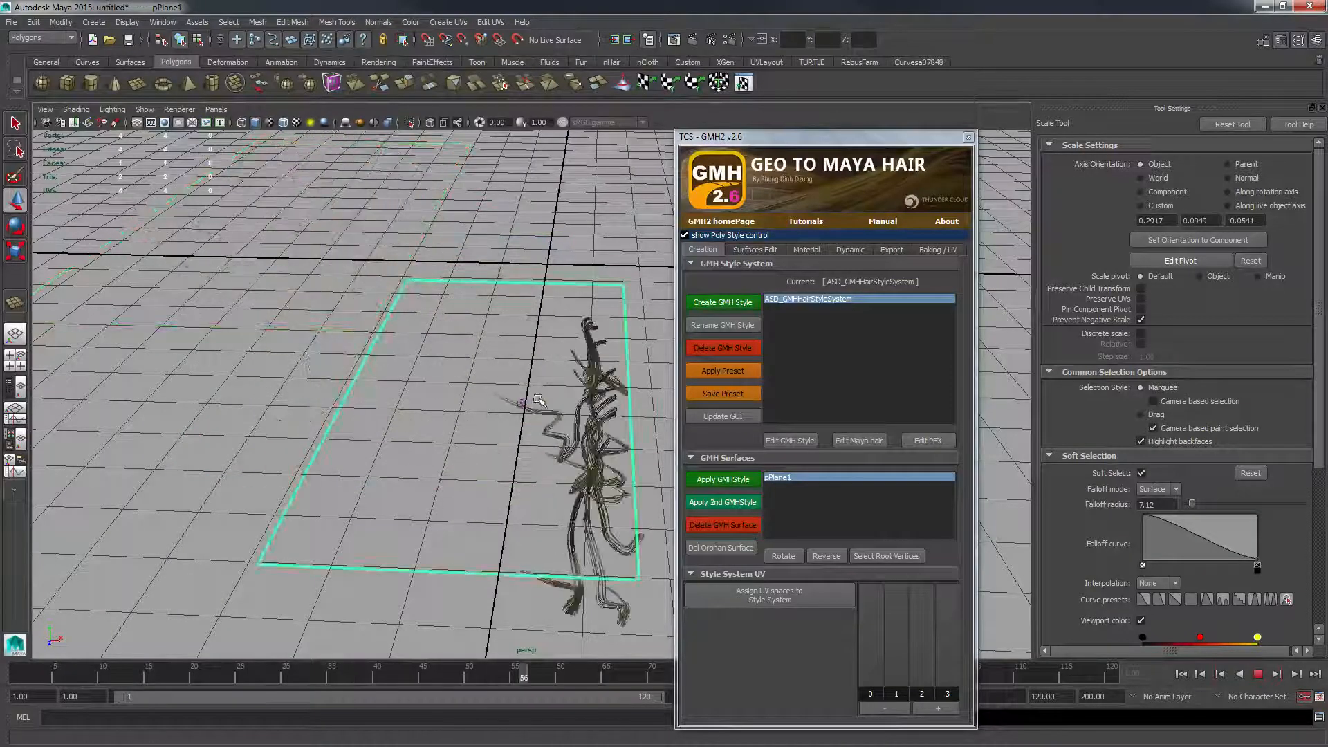
pyautogui.click(368, 350)
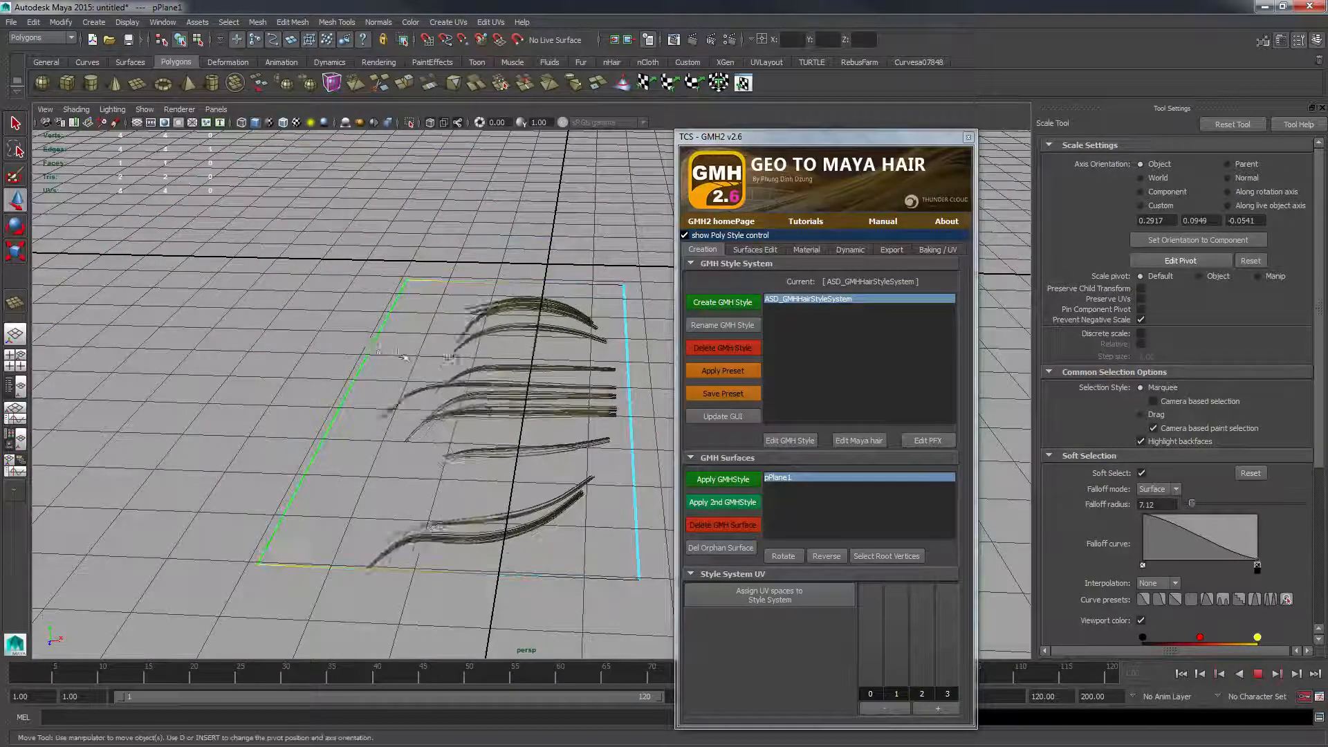
pyautogui.scroll(-2, 421, 374)
pyautogui.hotkey('ctrl', 'e')
pyautogui.press('w')
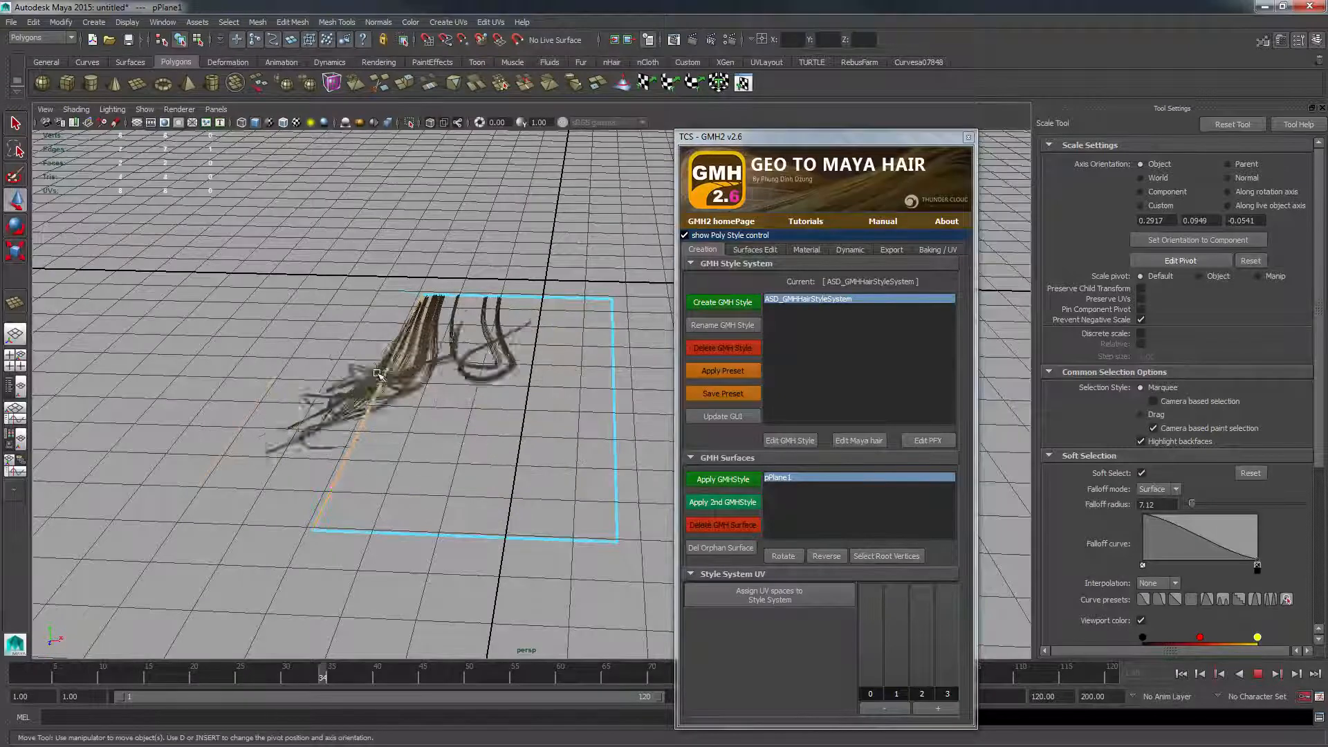
pyautogui.hotkey('ctrl', 'e')
pyautogui.moveTo(430, 378); pyautogui.dragTo(199, 364, button='middle')
pyautogui.press('w')
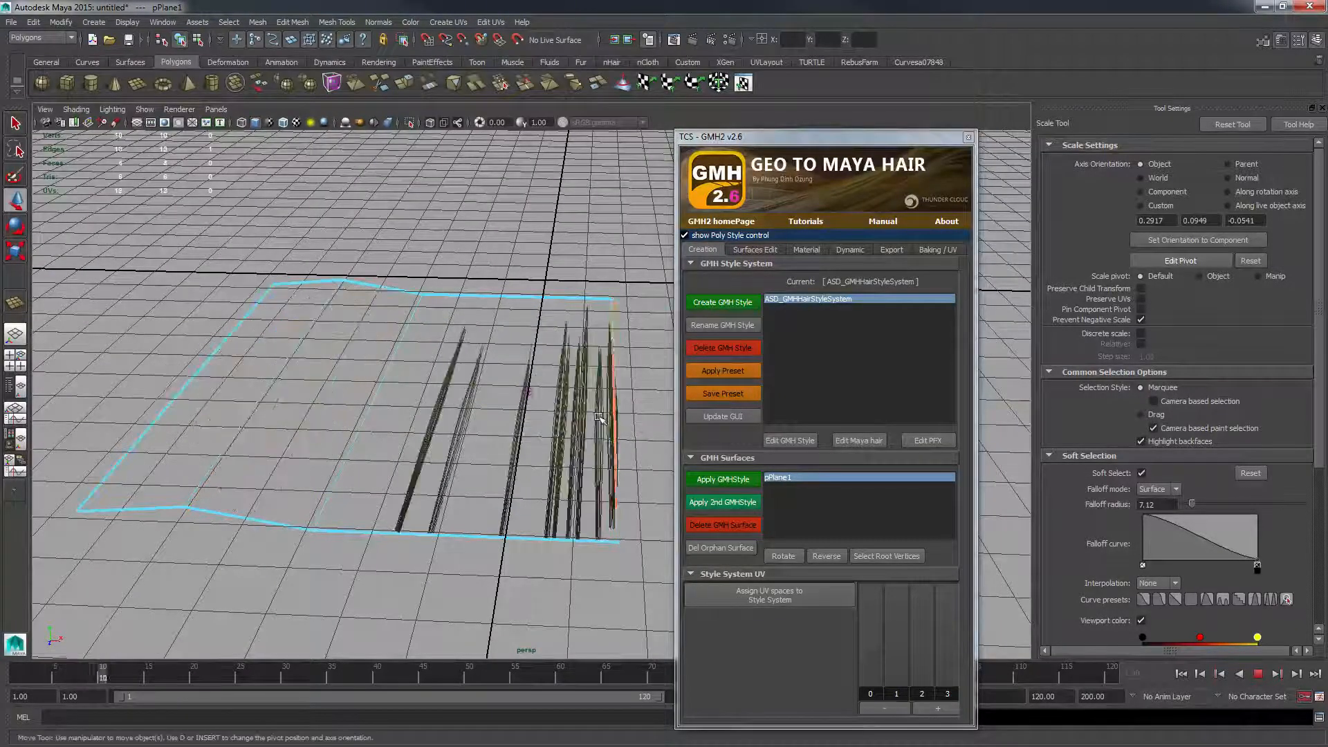
# - Examine the hair strands on the extended plane during playback, and stop the playback
pyautogui.scroll(5, 531, 358)
pyautogui.scroll(-5, 531, 358)
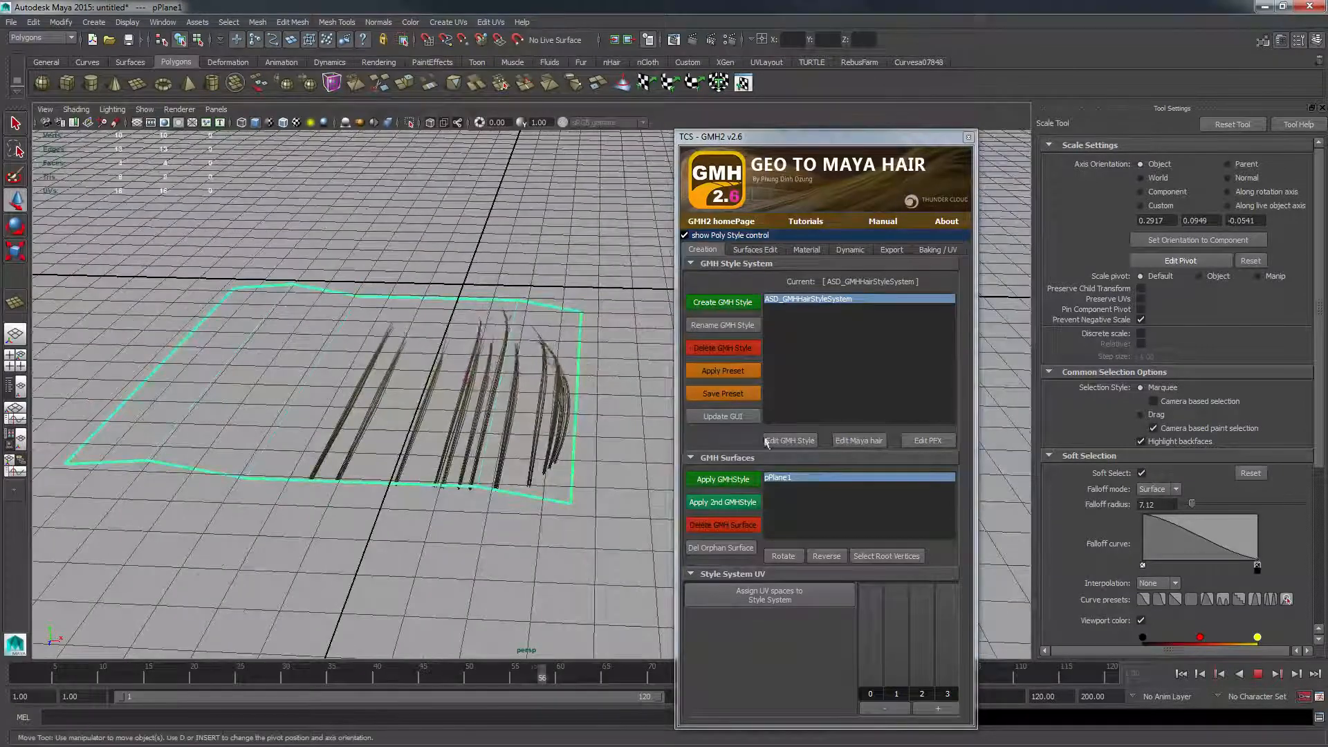
pyautogui.click(1263, 675)
pyautogui.press('w')
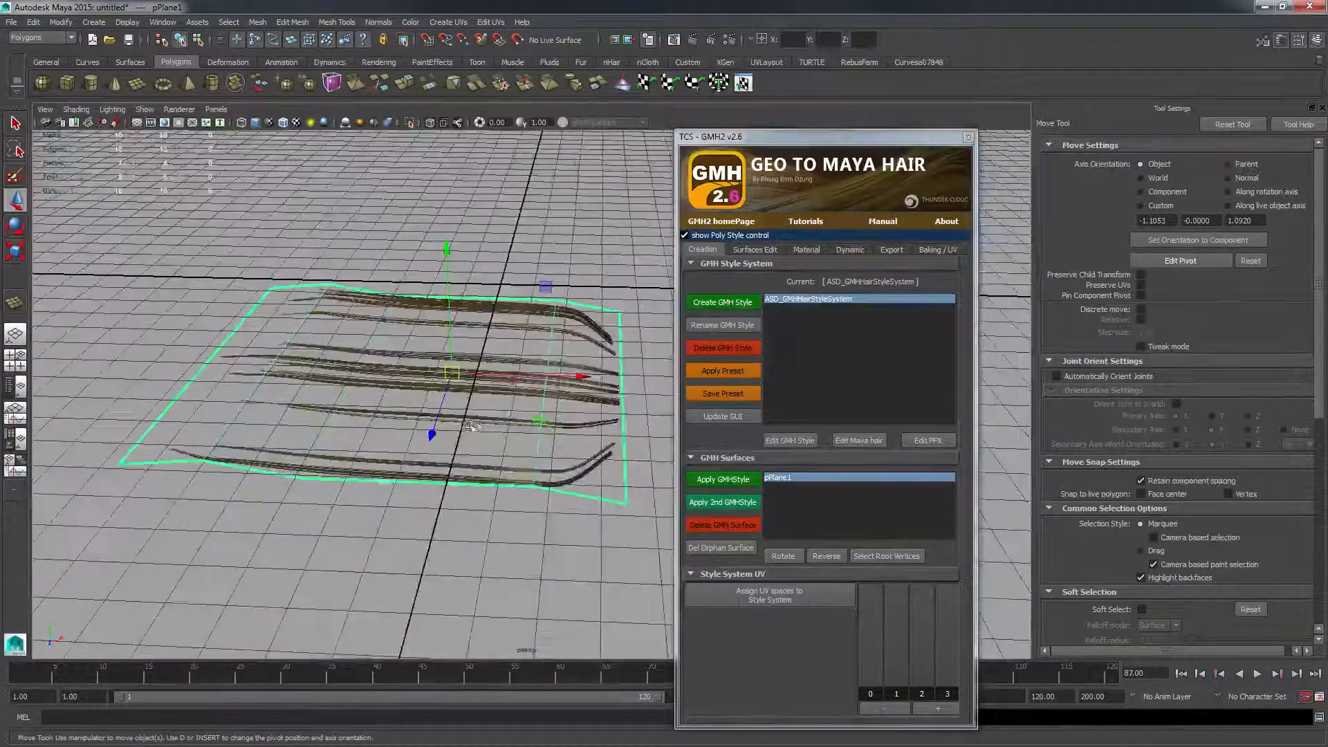
pyautogui.keyDown('alt'); pyautogui.moveTo(423, 437); pyautogui.dragTo(554, 348); pyautogui.keyUp('alt')
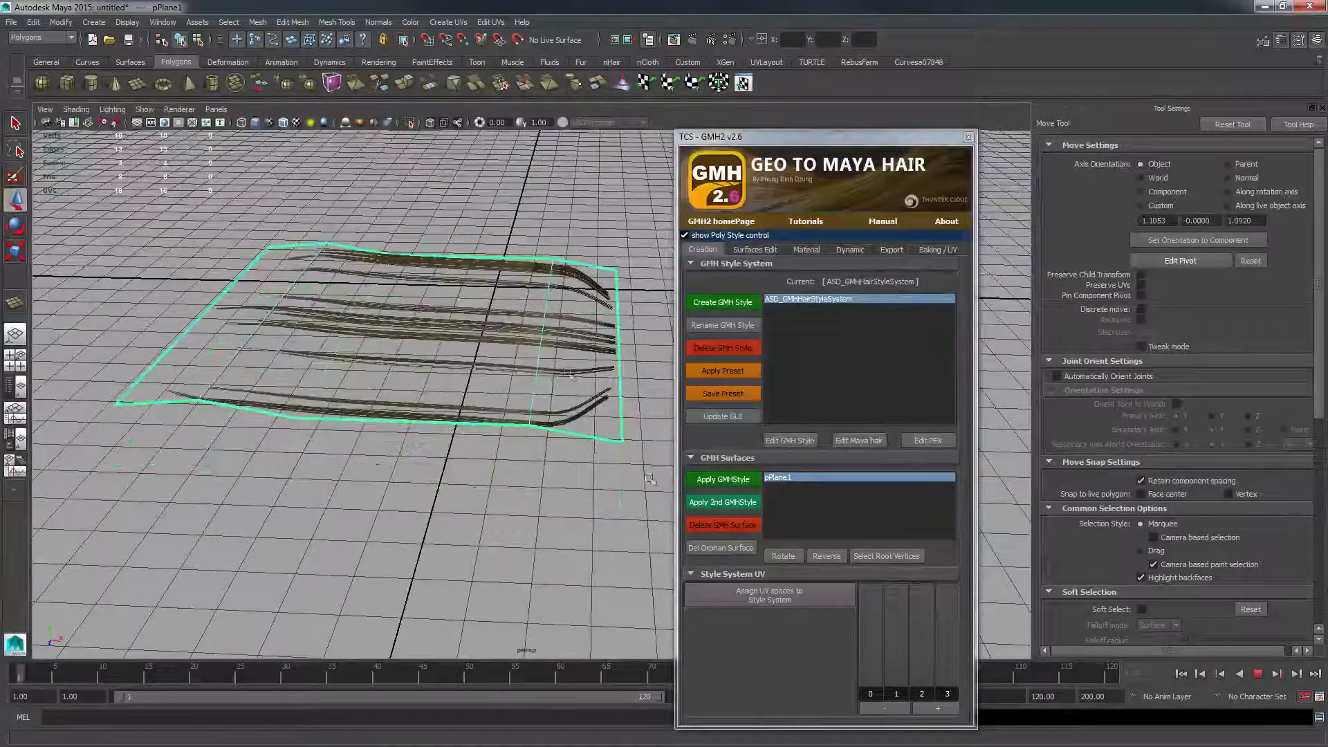
pyautogui.click(1258, 676)
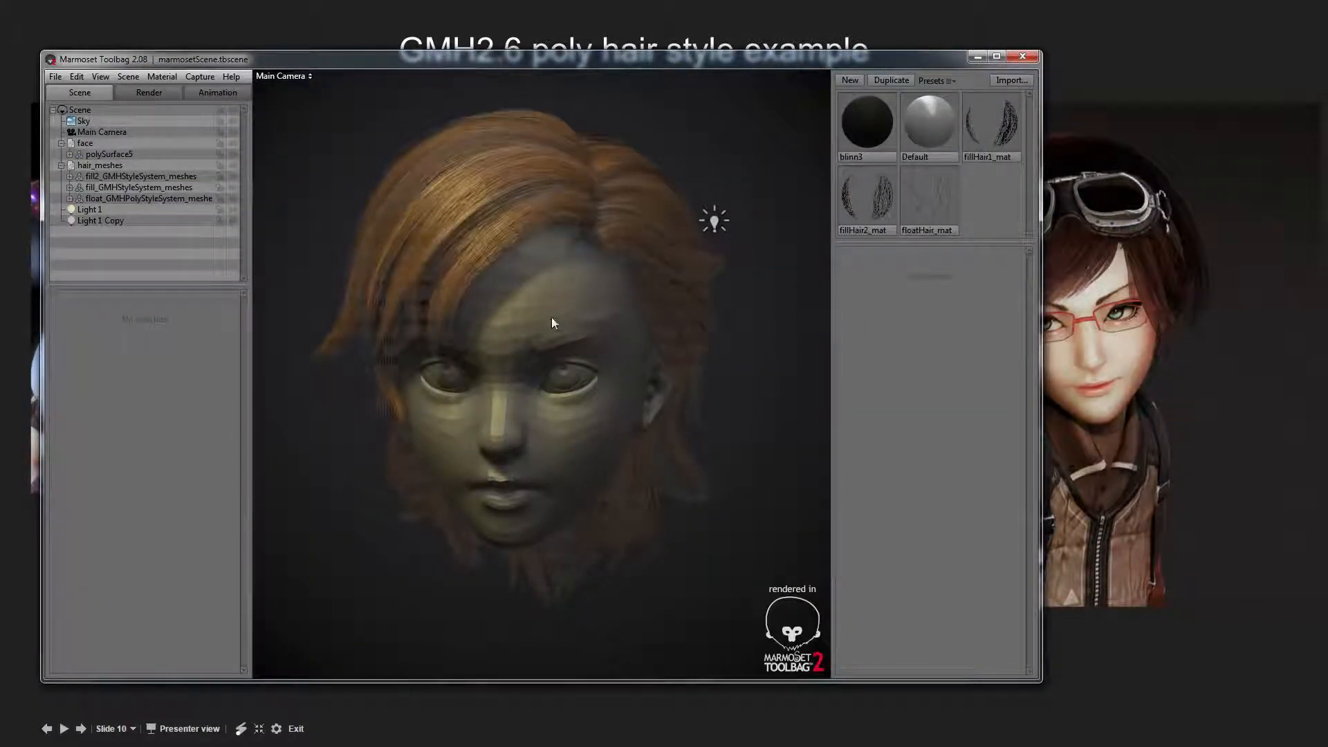
# - Try the plain Default material on the head's hair meshes and view the bare hair strips from several angles
pyautogui.moveTo(551, 317); pyautogui.dragTo(594, 358)
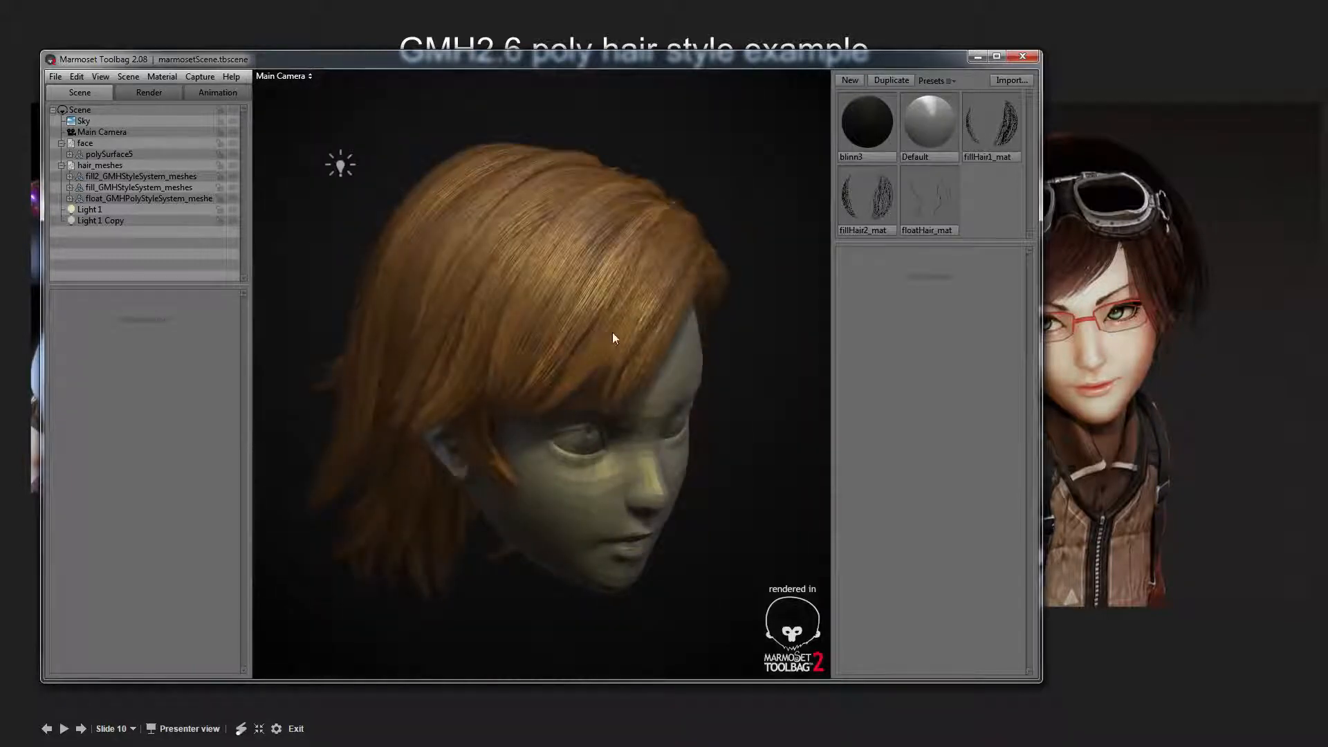
pyautogui.moveTo(579, 313); pyautogui.dragTo(499, 322)
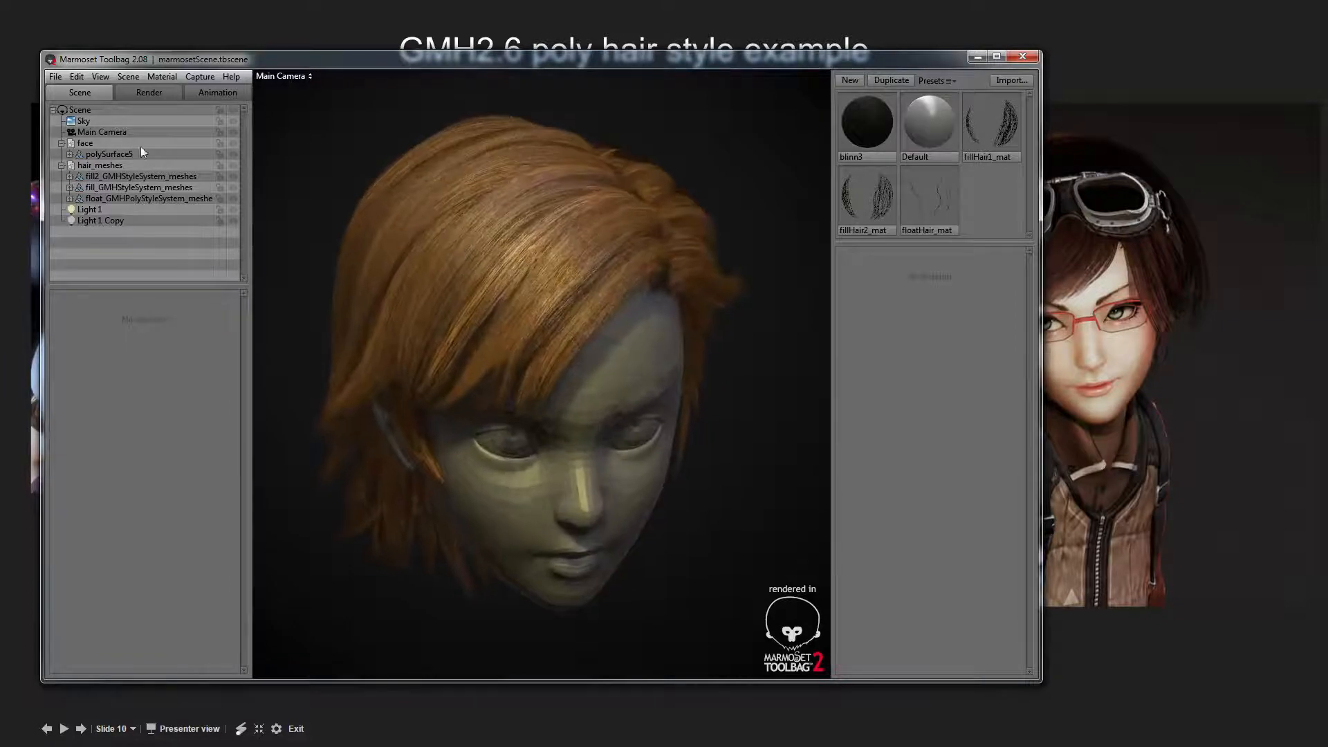
pyautogui.click(141, 176)
pyautogui.click(146, 188)
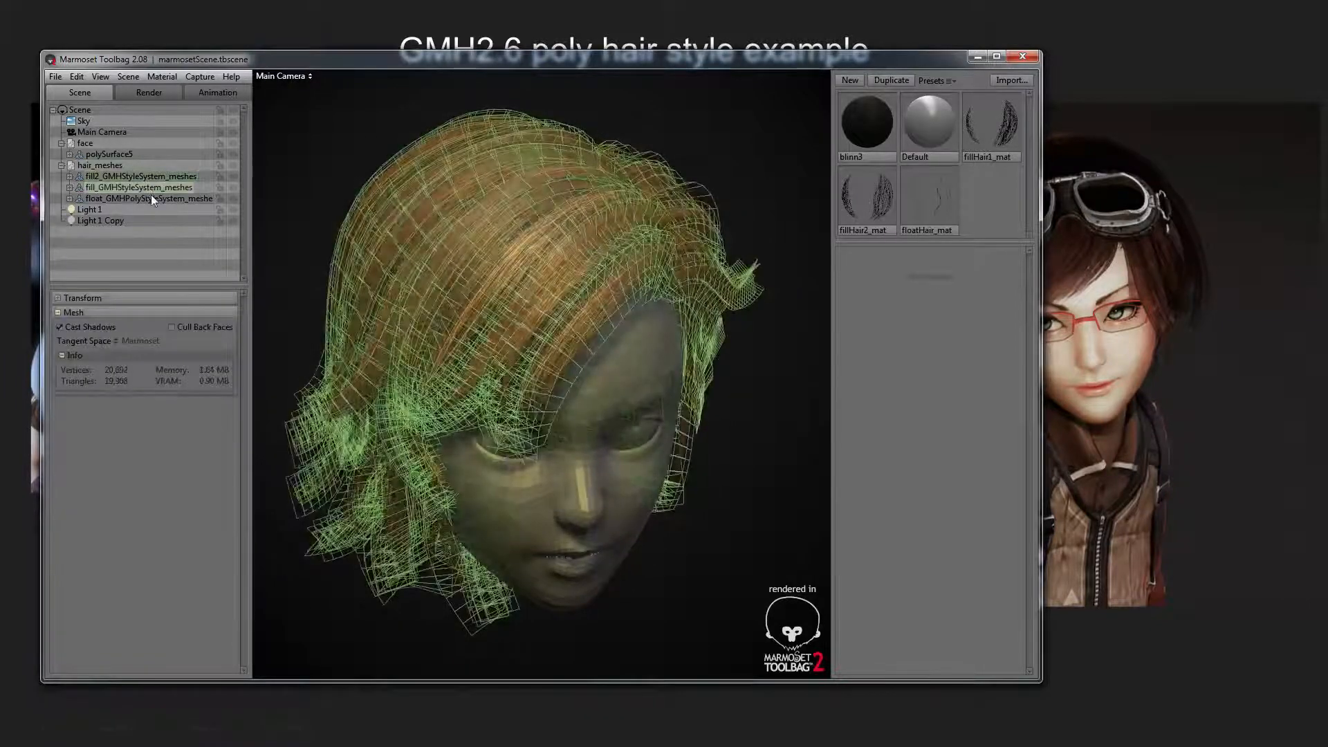
pyautogui.moveTo(920, 130); pyautogui.dragTo(638, 292)
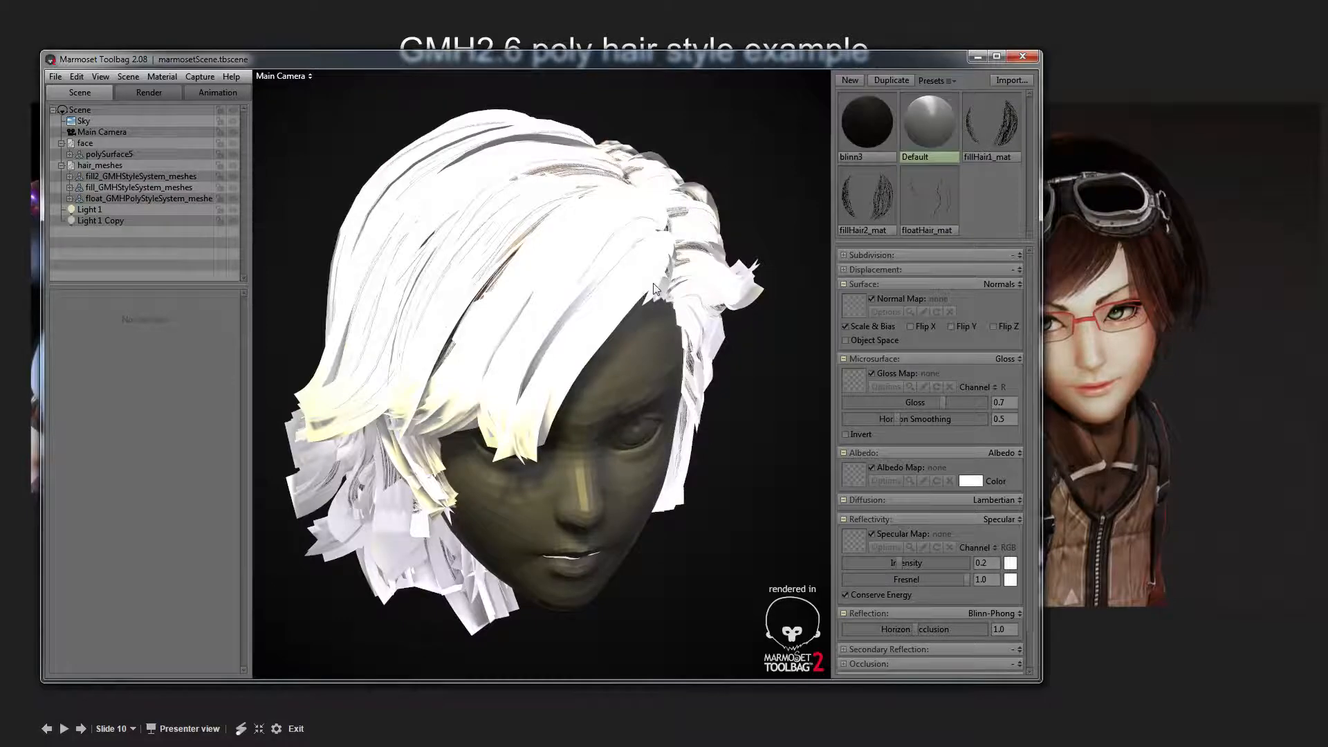
pyautogui.moveTo(654, 290); pyautogui.dragTo(583, 262)
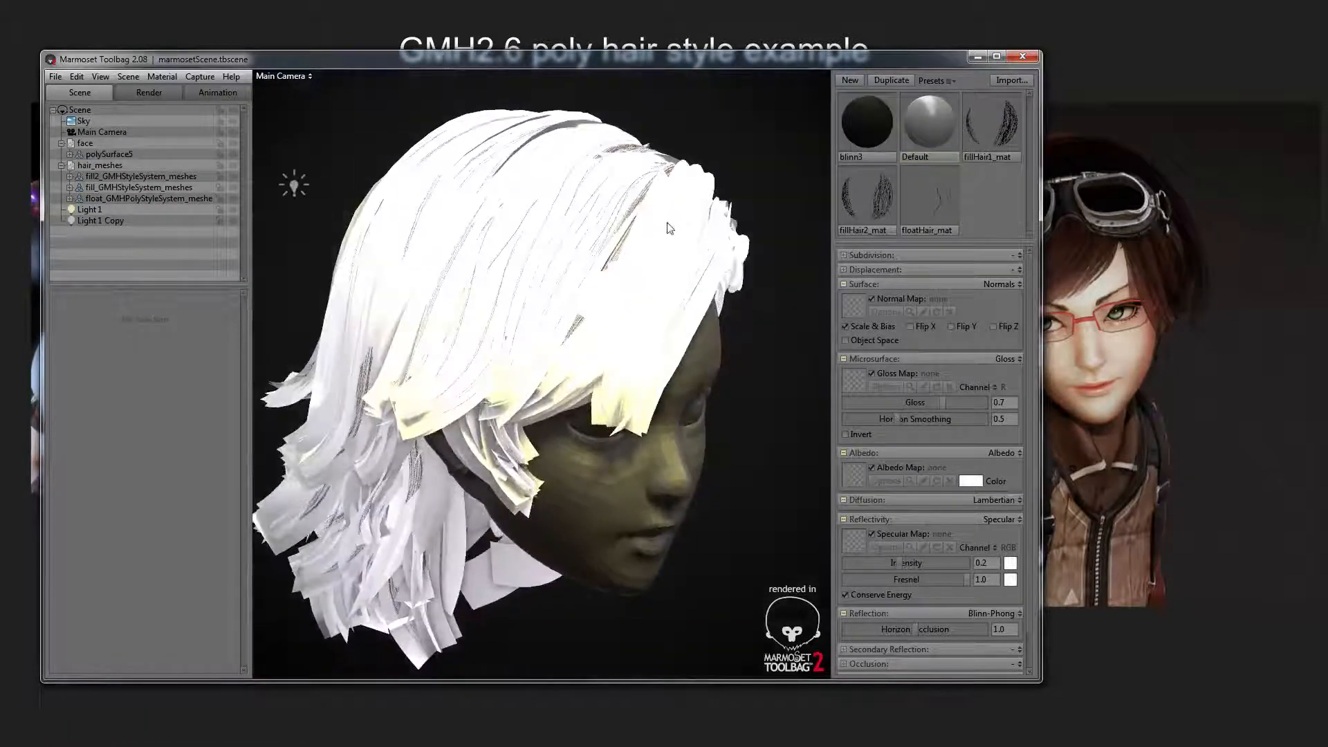
pyautogui.moveTo(668, 269); pyautogui.dragTo(617, 246)
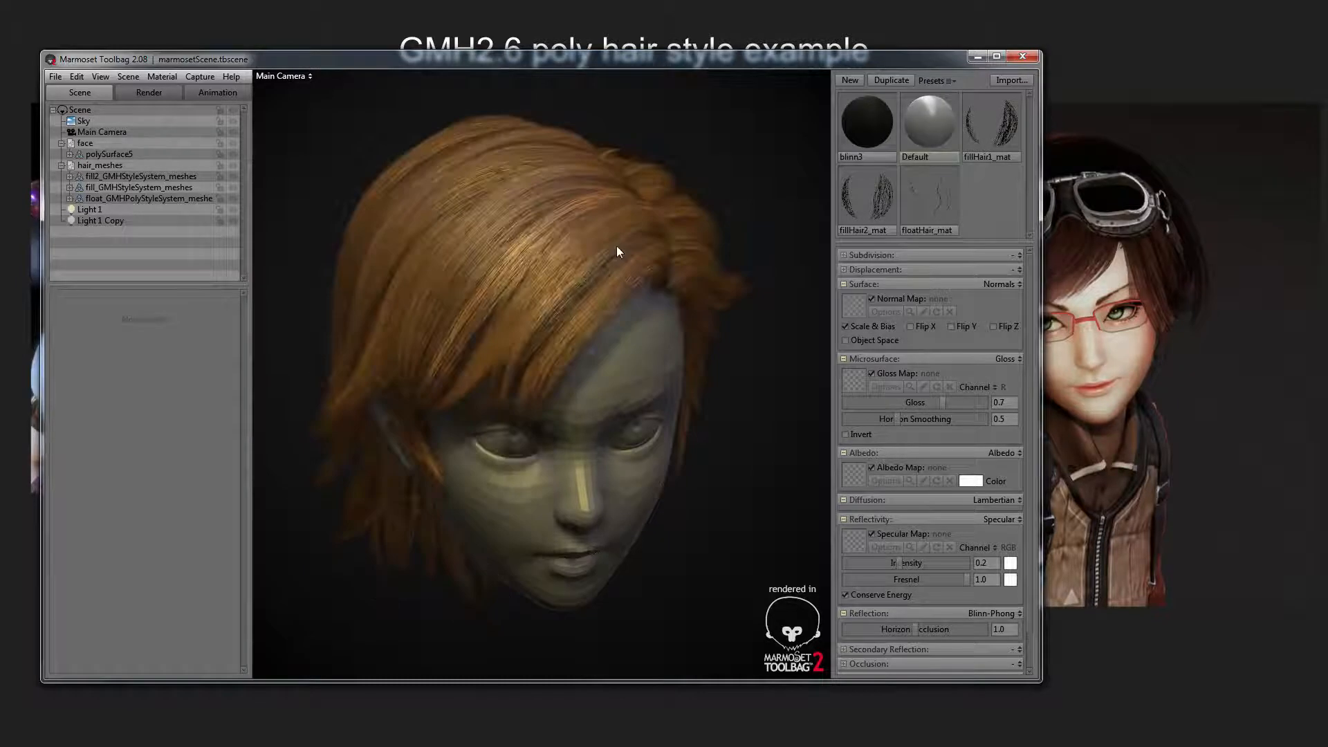
# - Examine the textured hair on the head from different angles, and return to the poly hair style example slide
pyautogui.moveTo(616, 250); pyautogui.dragTo(595, 304)
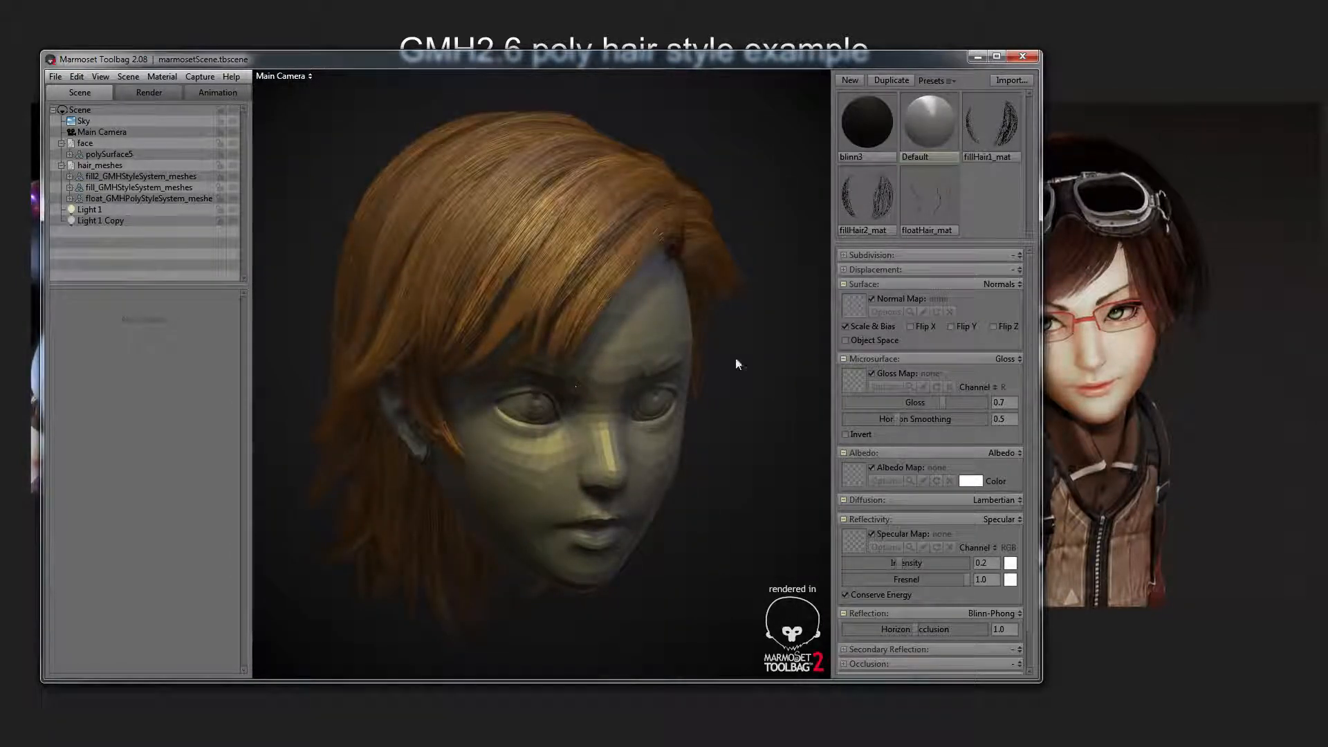
pyautogui.moveTo(546, 256); pyautogui.dragTo(547, 288)
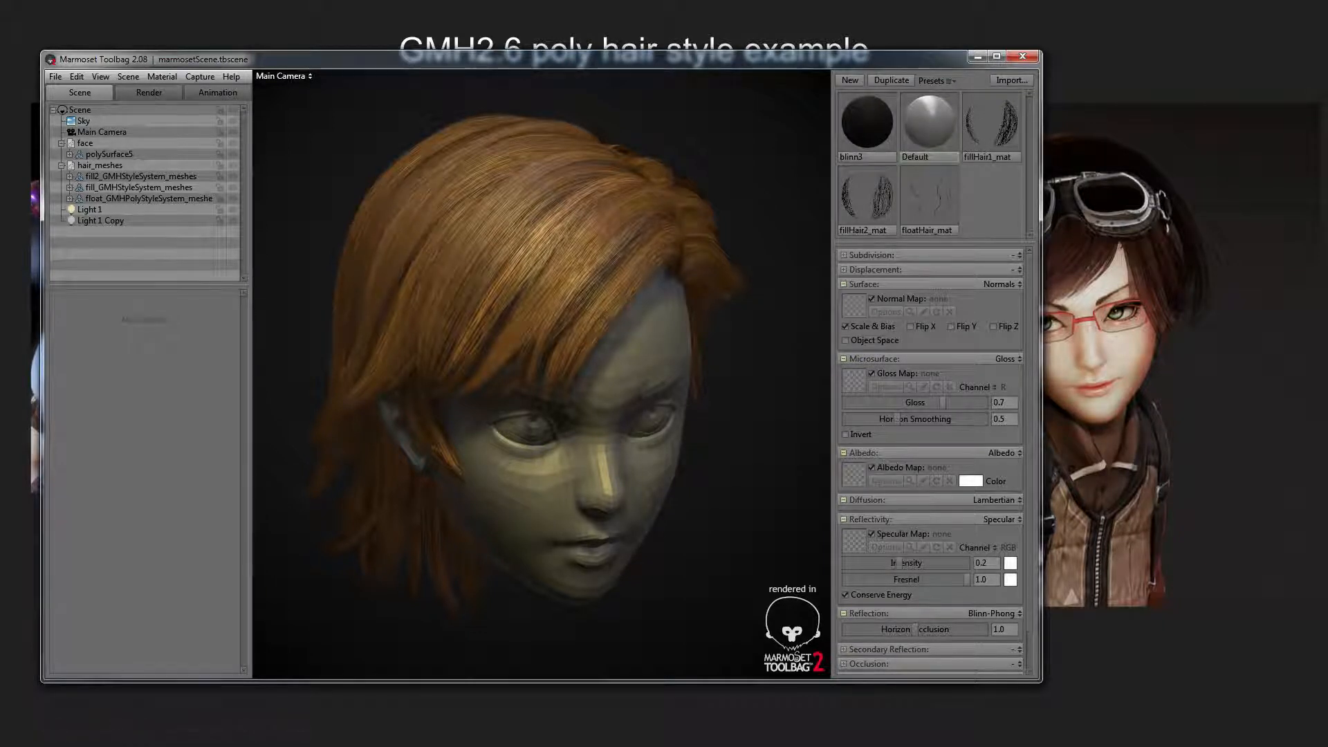
pyautogui.hotkey('alt', 'Tab')
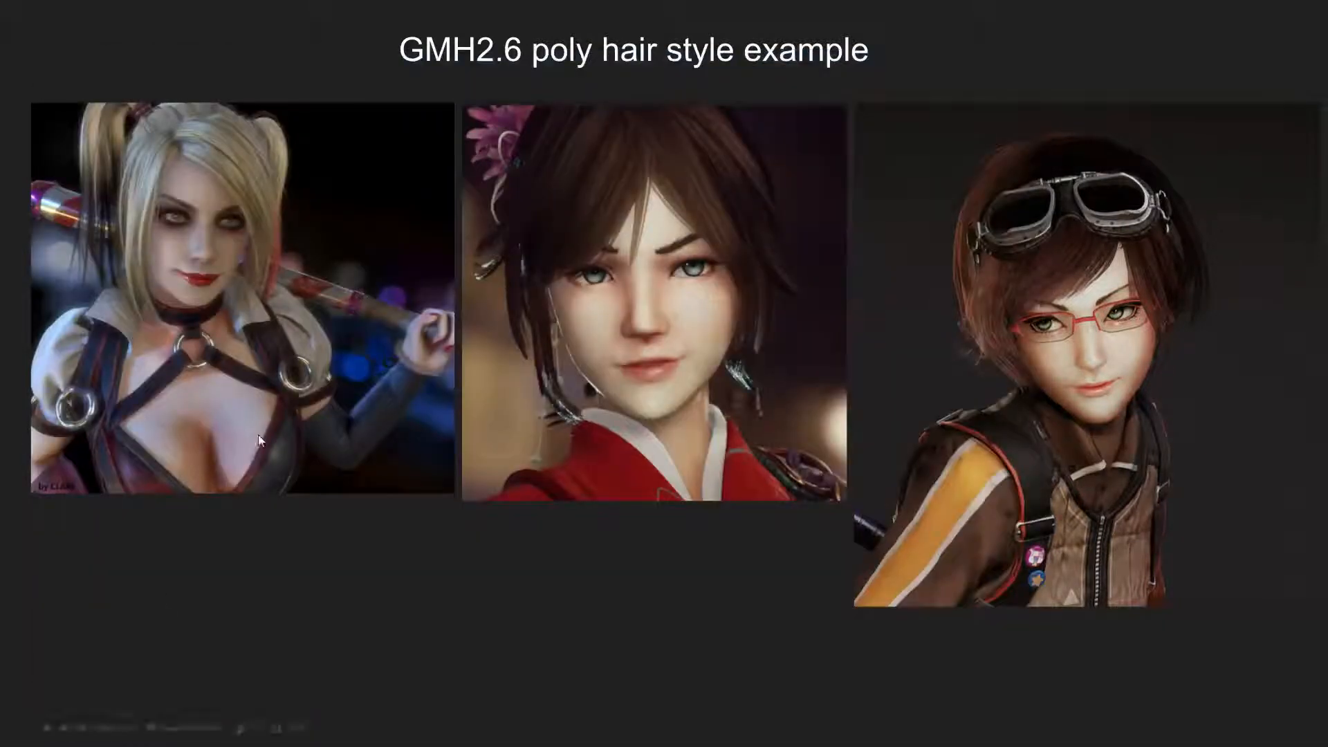
pyautogui.click(386, 425)
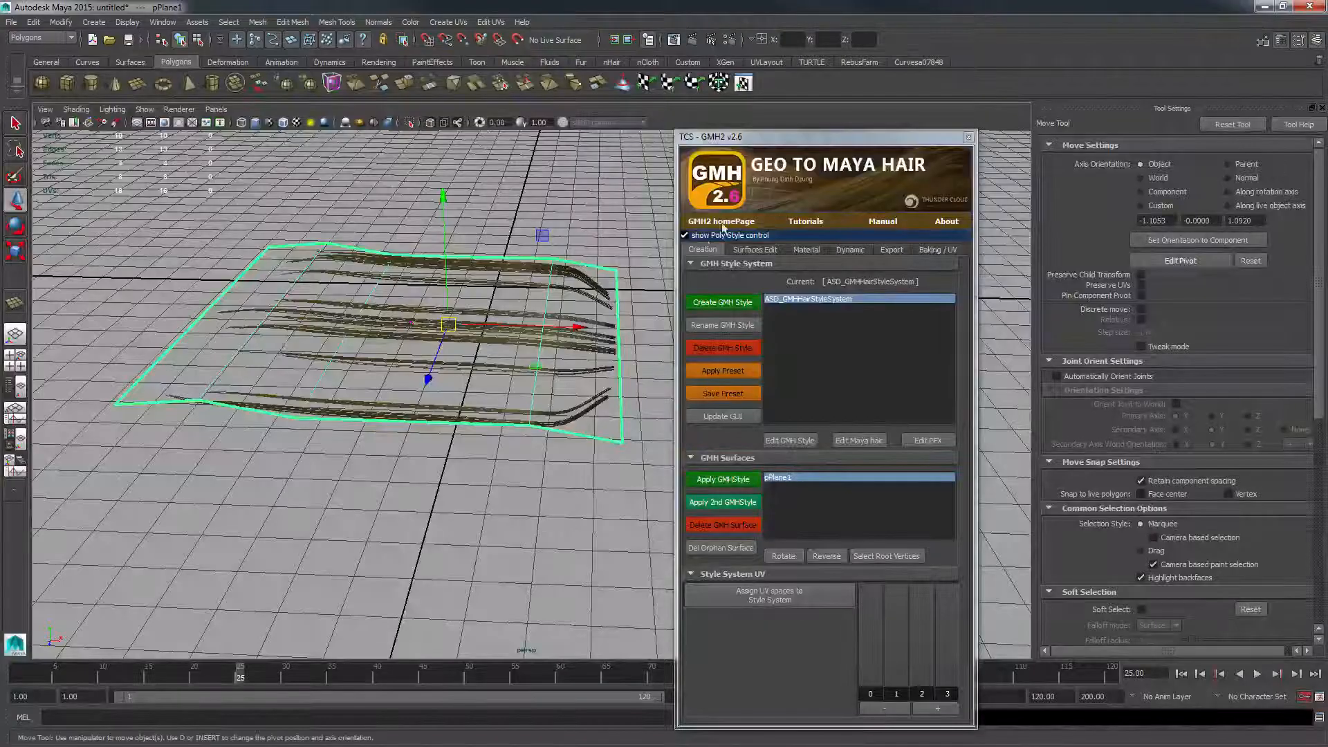
# - Open GMH2_s1_baseMesh.ma from D:\Dropbox\SCRIPT\GMH2.6\MEDIA\liveStream\files without saving the untitled scene
pyautogui.hotkey('ctrl', 'o')
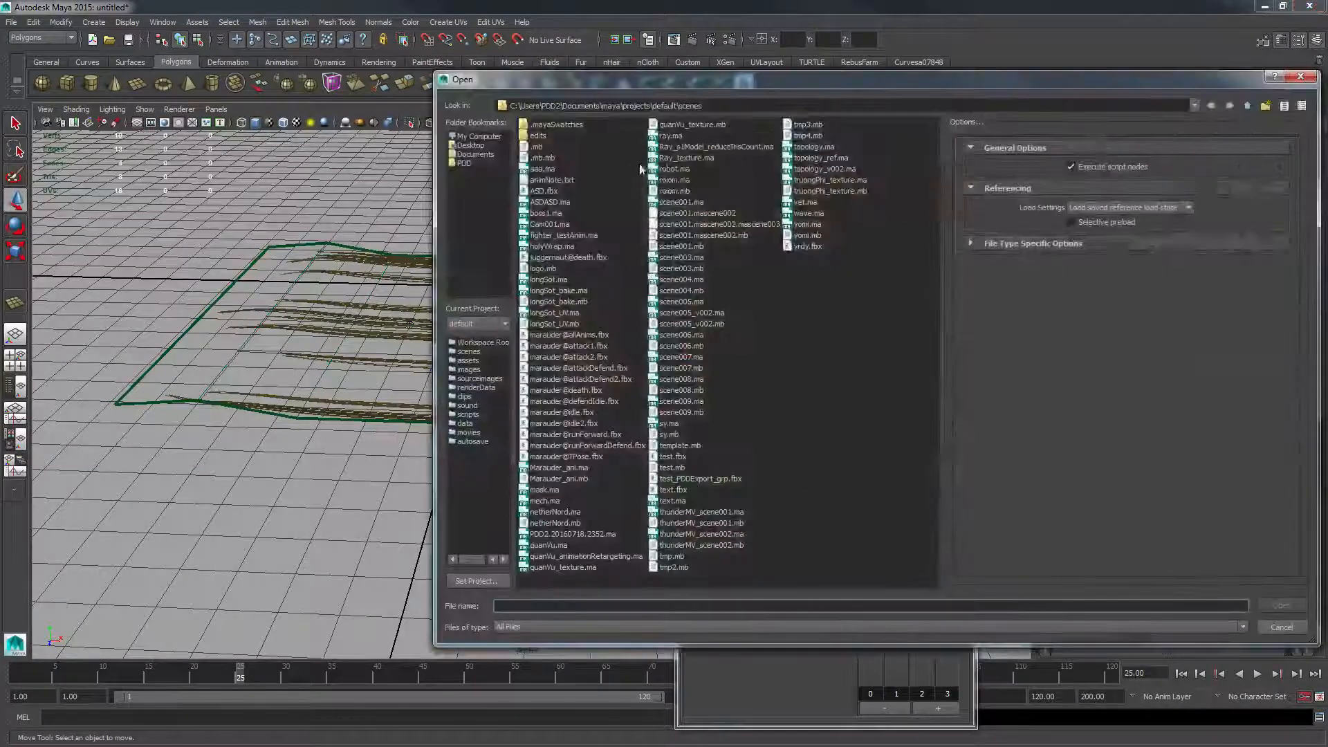
pyautogui.moveTo(1098, 85); pyautogui.dragTo(960, 85)
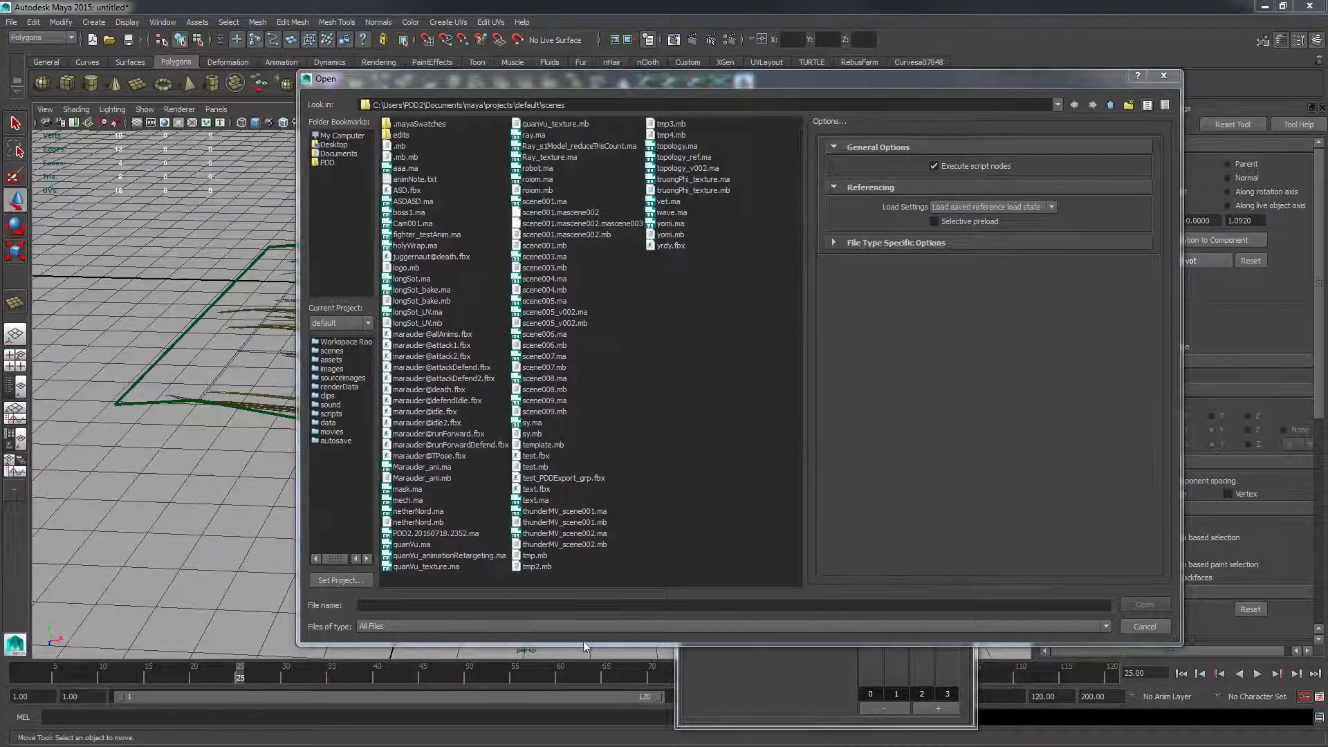
pyautogui.write('D:\\Dropbox\\SCRIPT\\GMH2.6\\MEDIA\\liveStream\\files')
pyautogui.press('Return')
pyautogui.doubleClick(454, 156)
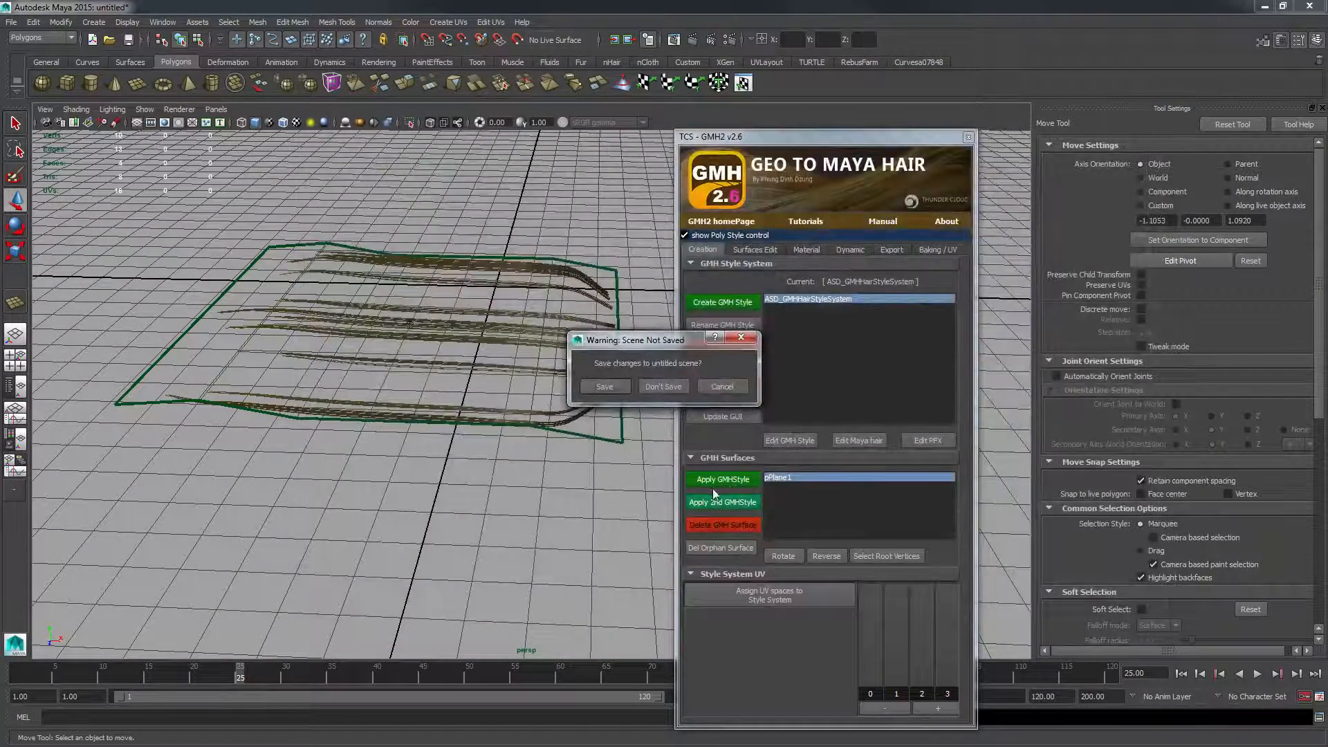
pyautogui.click(671, 386)
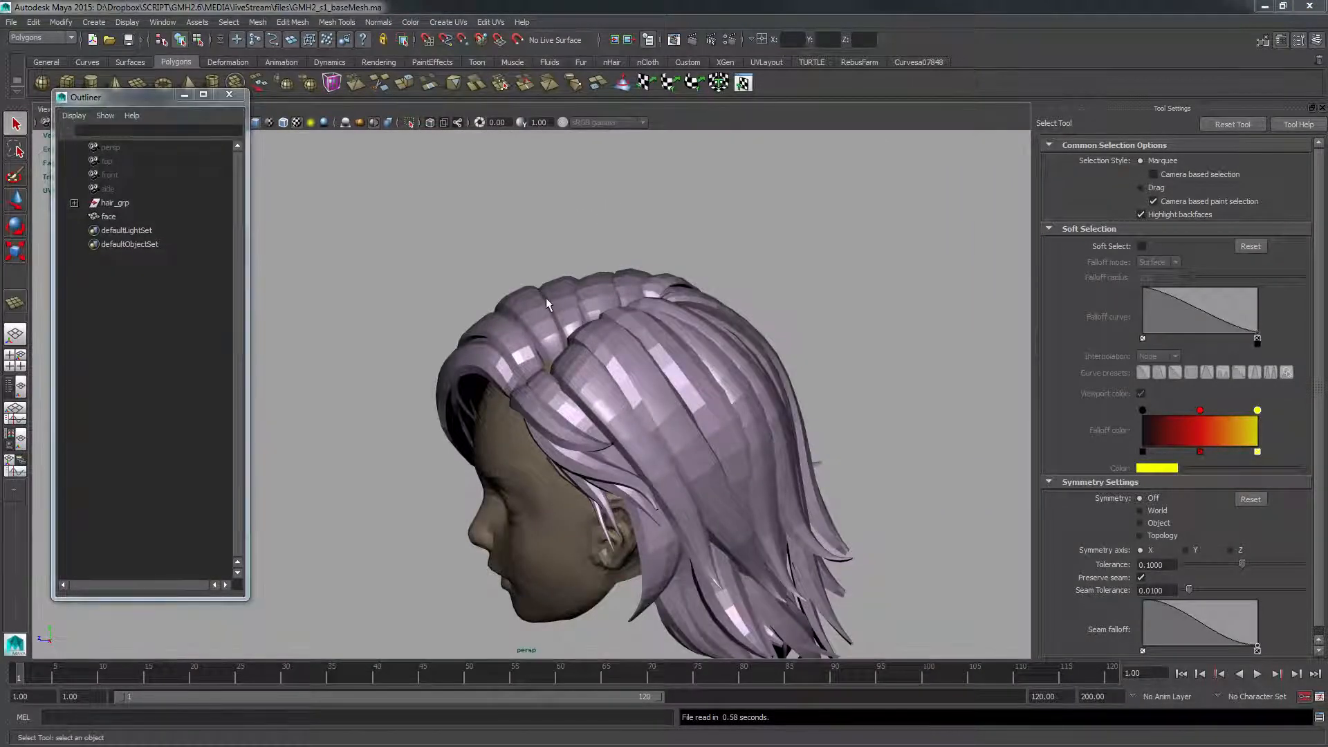
# - Examine the individual hair strips on top of the head by selecting several of them
pyautogui.keyDown('alt'); pyautogui.moveTo(588, 377); pyautogui.dragTo(533, 278); pyautogui.keyUp('alt')
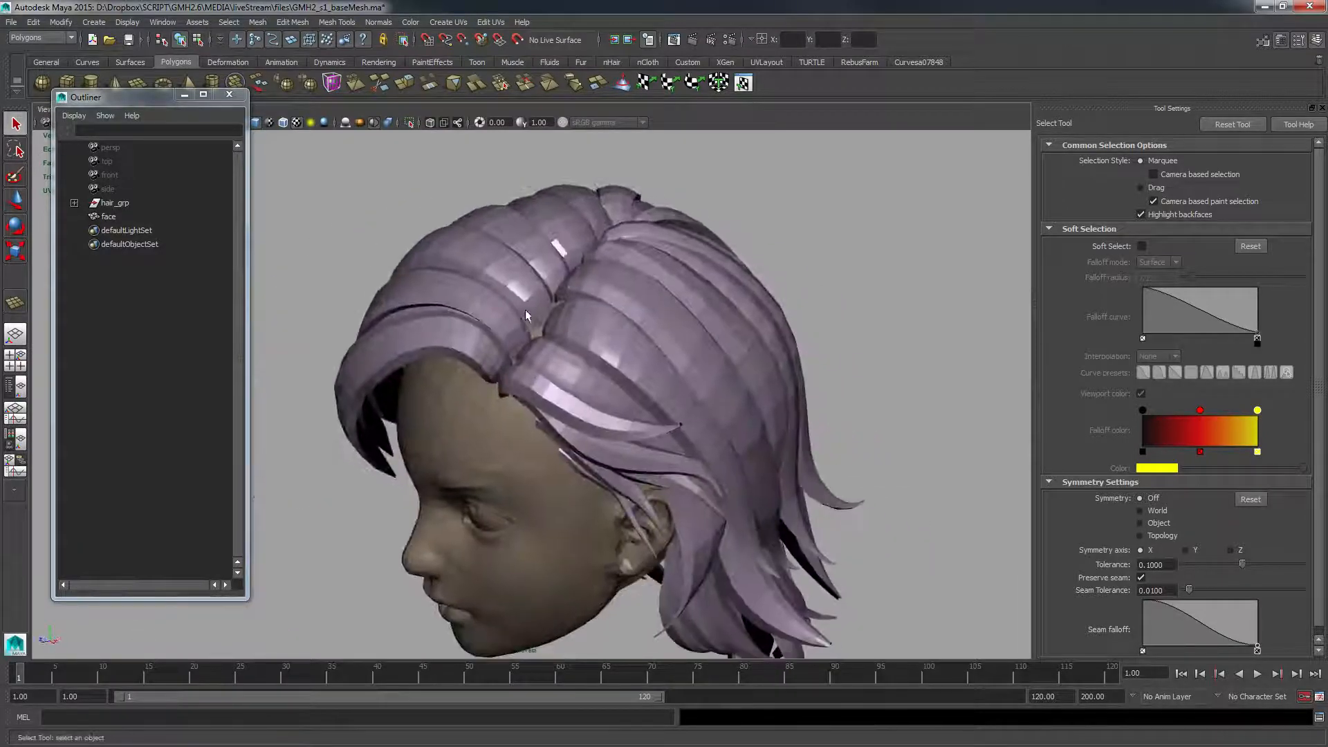
pyautogui.click(531, 274)
pyautogui.click(533, 243)
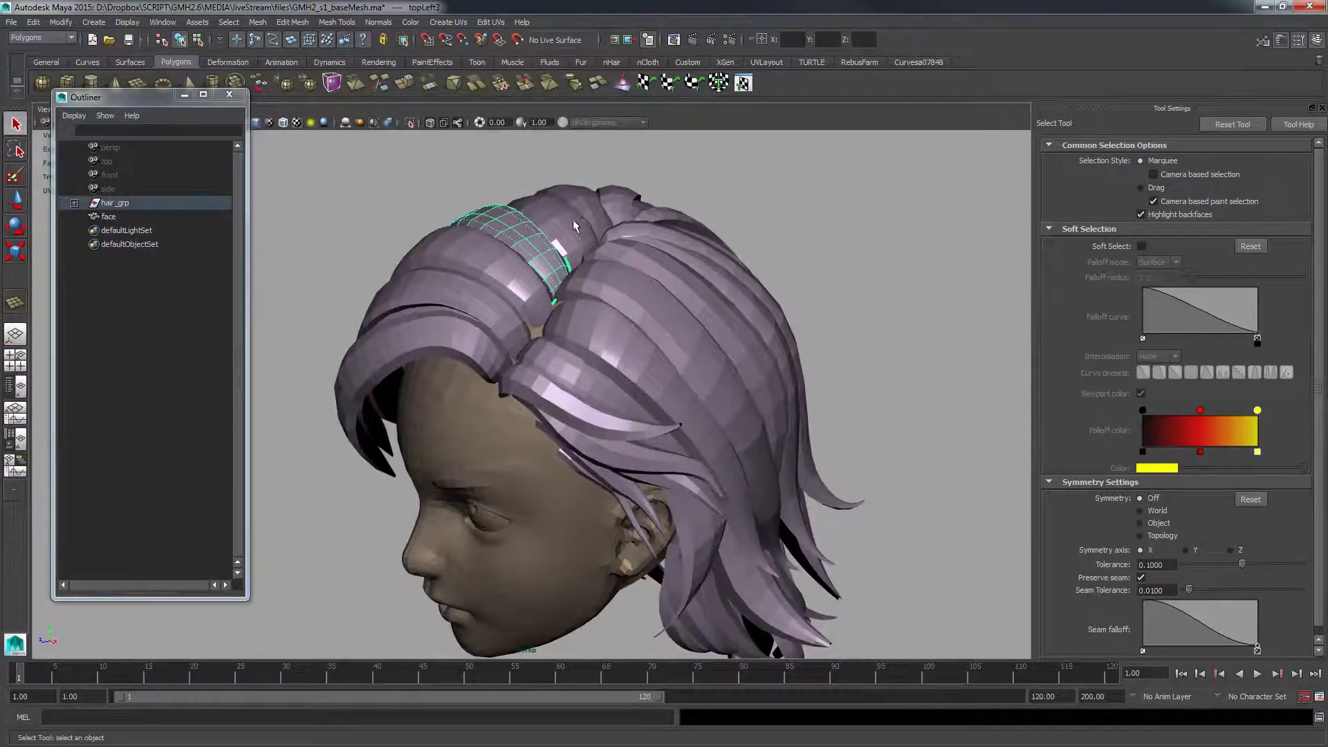
pyautogui.click(570, 222)
pyautogui.keyDown('alt'); pyautogui.moveTo(570, 223); pyautogui.dragTo(537, 279); pyautogui.keyUp('alt')
pyautogui.keyDown('alt'); pyautogui.moveTo(483, 313); pyautogui.dragTo(632, 322); pyautogui.keyUp('alt')
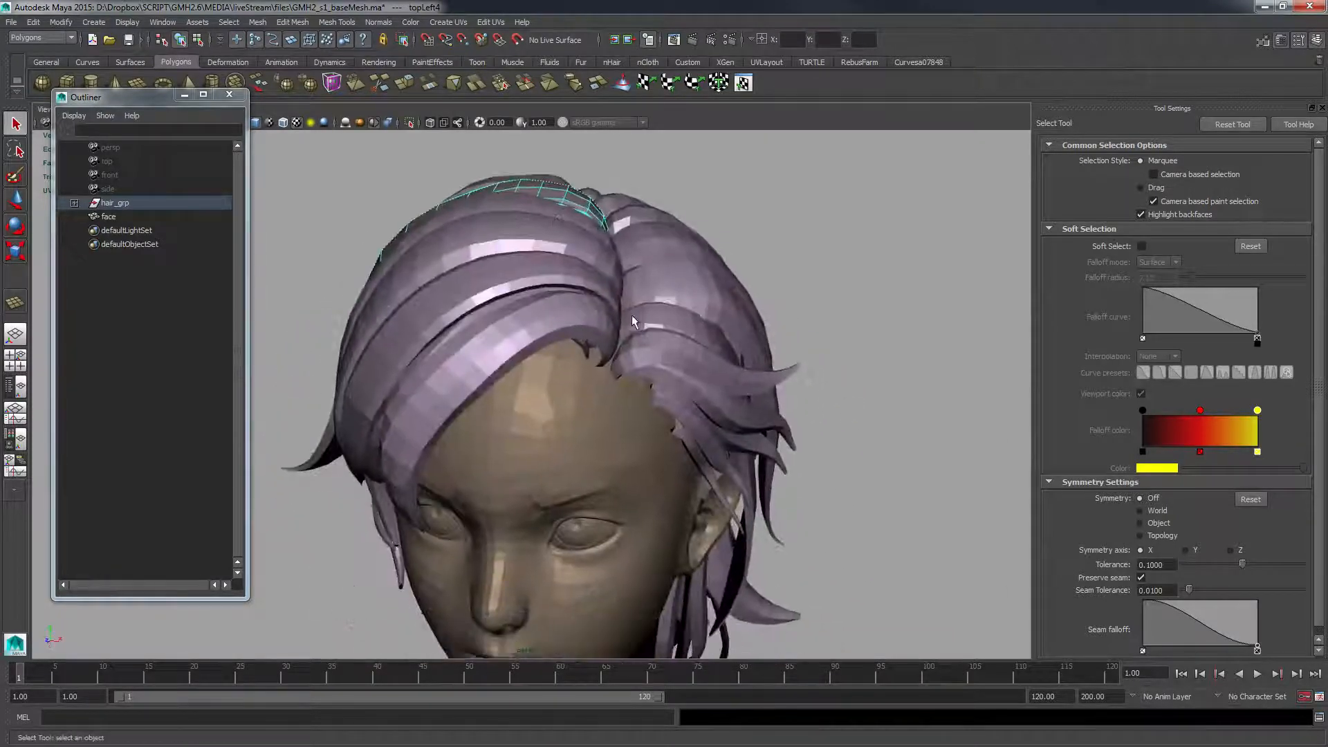
# - Select the front fringe strip and create a GMH style named asd as a Polygon Style System
pyautogui.moveTo(1327, 152); pyautogui.dragTo(890, 153)
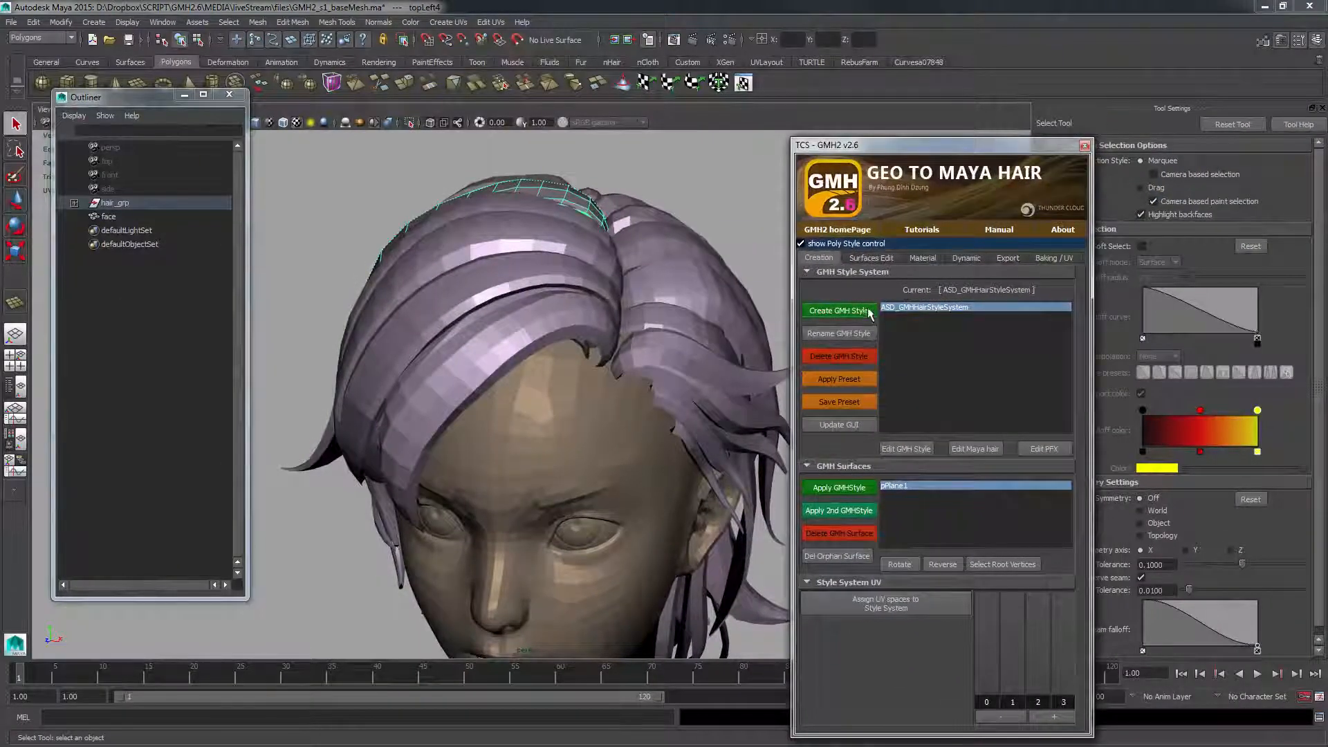
pyautogui.click(525, 328)
pyautogui.click(865, 310)
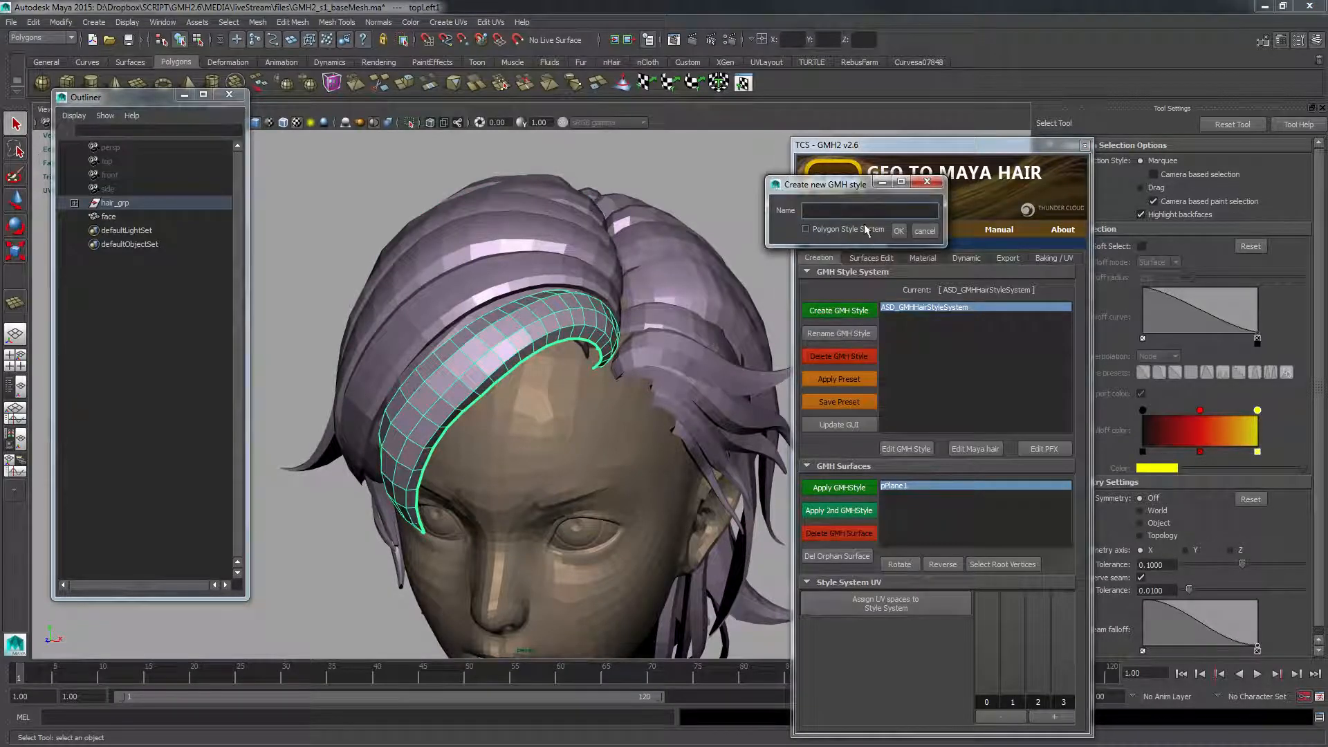
pyautogui.click(861, 215)
pyautogui.write('sd')
pyautogui.click(899, 230)
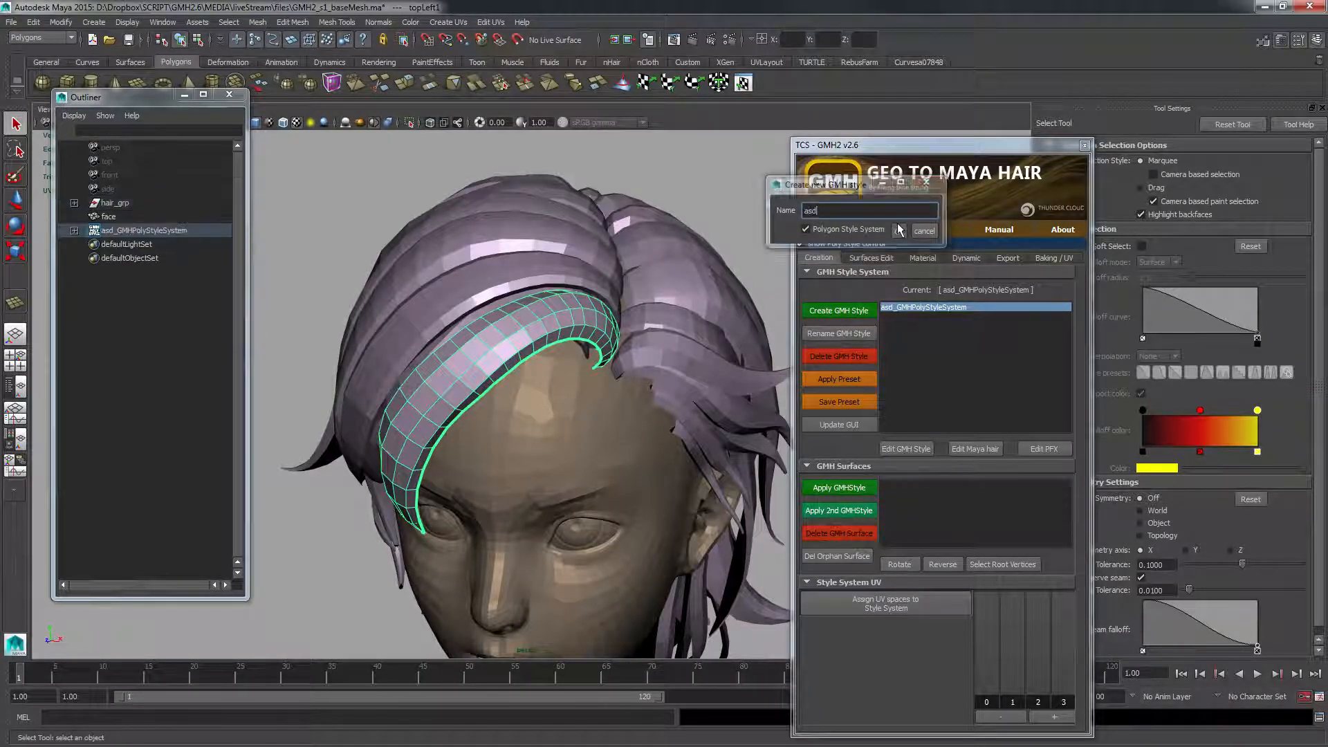
# - Examine the selected front fringe strip and the surrounding hair meshes from several angles, including the strip's root at the parting
pyautogui.keyDown('alt'); pyautogui.moveTo(699, 311); pyautogui.dragTo(598, 325); pyautogui.keyUp('alt')
pyautogui.keyDown('alt'); pyautogui.moveTo(596, 325); pyautogui.dragTo(634, 374, button='right'); pyautogui.keyUp('alt')
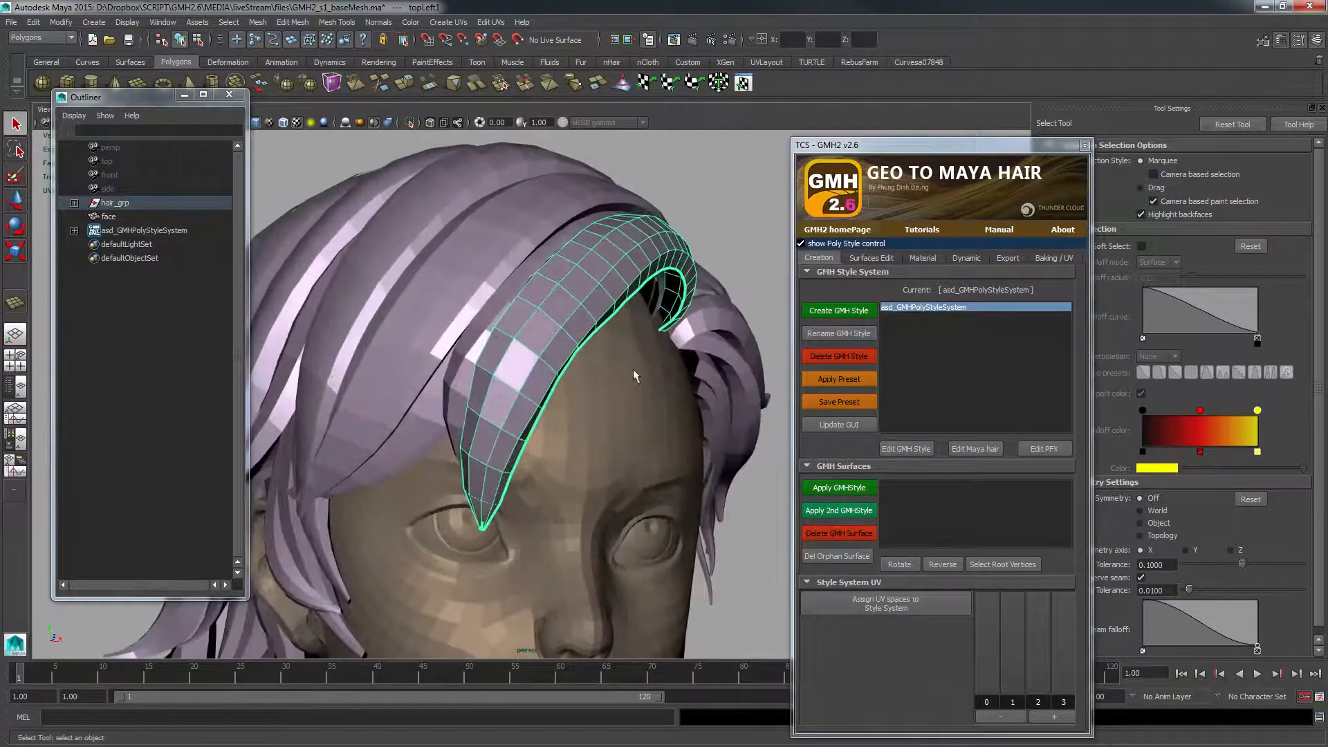
pyautogui.keyDown('alt'); pyautogui.moveTo(614, 341); pyautogui.dragTo(567, 308); pyautogui.keyUp('alt')
pyautogui.keyDown('alt'); pyautogui.moveTo(576, 334); pyautogui.dragTo(538, 359, button='right'); pyautogui.keyUp('alt')
pyautogui.keyDown('alt'); pyautogui.moveTo(538, 360); pyautogui.dragTo(564, 306, button='middle'); pyautogui.keyUp('alt')
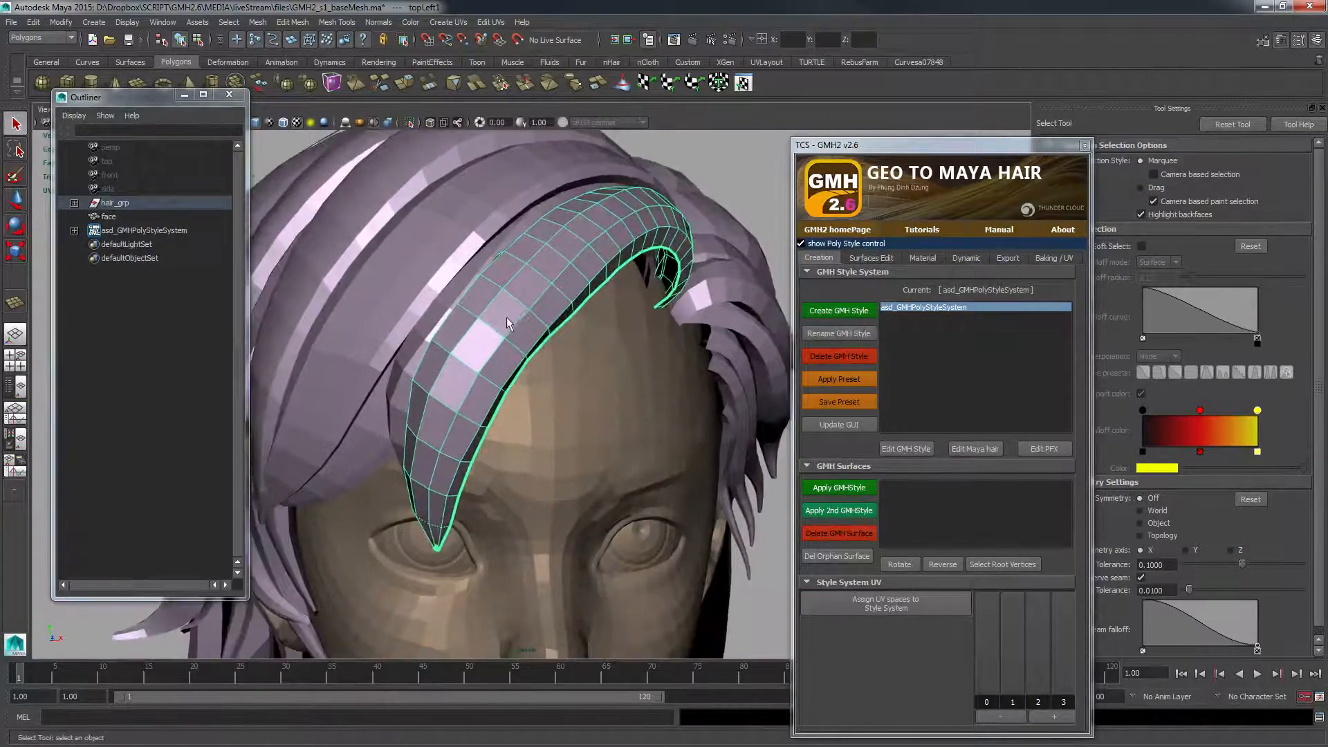
pyautogui.keyDown('alt'); pyautogui.moveTo(504, 312); pyautogui.dragTo(528, 330, button='right'); pyautogui.keyUp('alt')
pyautogui.keyDown('alt'); pyautogui.moveTo(488, 297); pyautogui.dragTo(515, 331); pyautogui.keyUp('alt')
pyautogui.press('y')
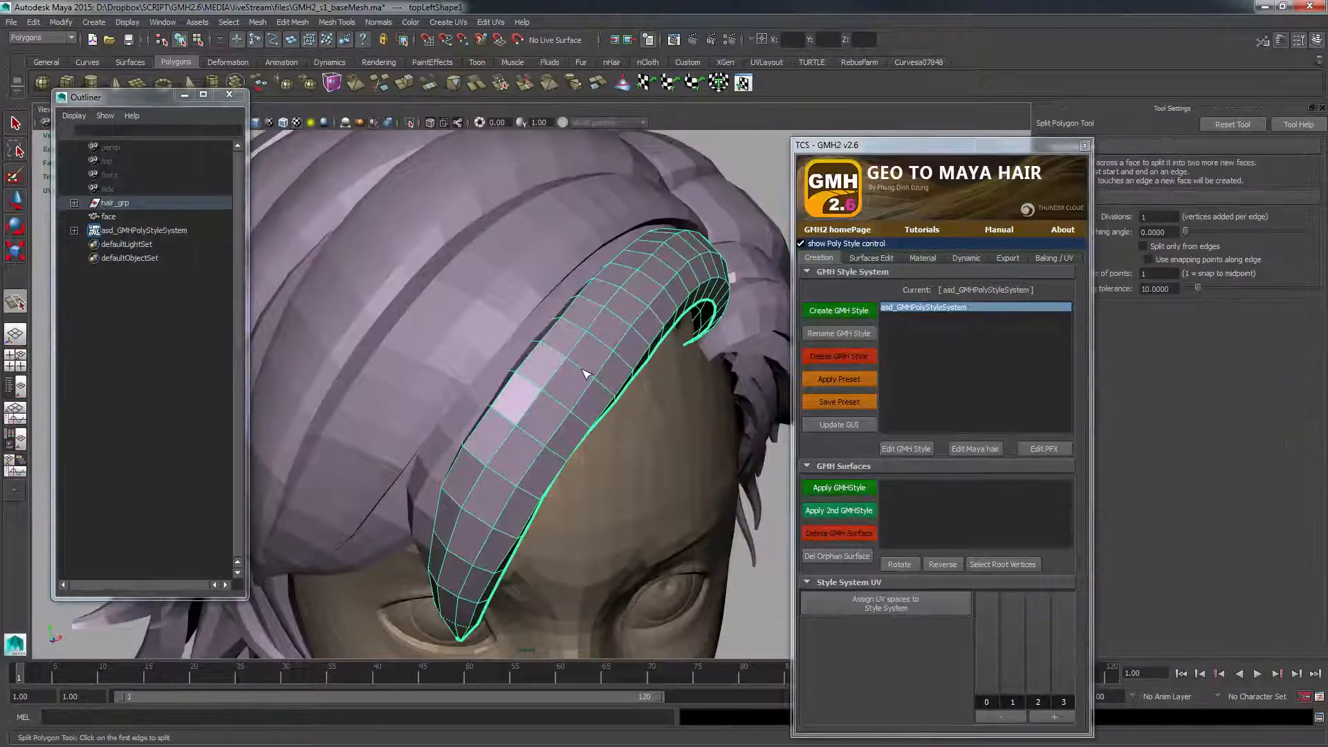
pyautogui.press('w')
pyautogui.keyDown('alt'); pyautogui.moveTo(587, 374); pyautogui.dragTo(483, 249, button='right'); pyautogui.keyUp('alt')
pyautogui.keyDown('alt'); pyautogui.moveTo(484, 249); pyautogui.dragTo(460, 311); pyautogui.keyUp('alt')
pyautogui.keyDown('alt'); pyautogui.moveTo(459, 311); pyautogui.dragTo(501, 370, button='right'); pyautogui.keyUp('alt')
pyautogui.keyDown('alt'); pyautogui.moveTo(502, 370); pyautogui.dragTo(484, 345); pyautogui.keyUp('alt')
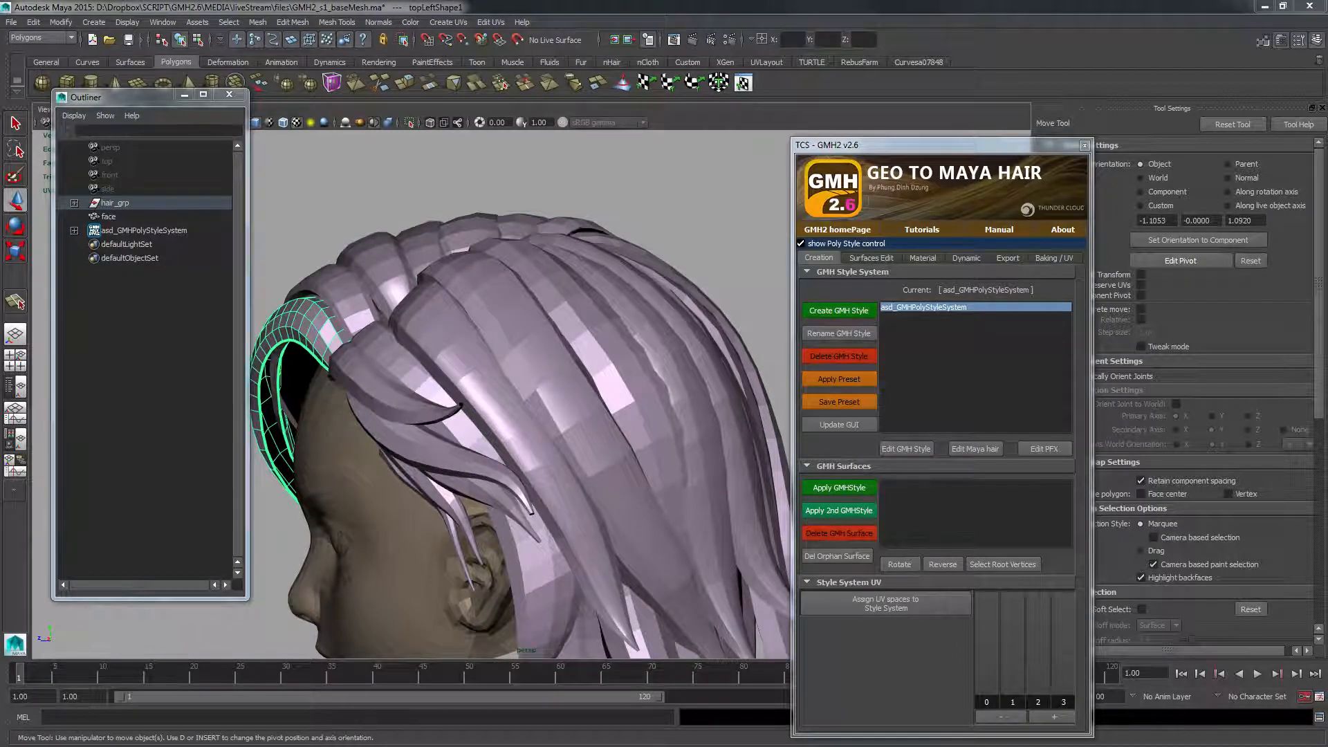
pyautogui.keyDown('alt'); pyautogui.moveTo(556, 344); pyautogui.dragTo(502, 312); pyautogui.keyUp('alt')
pyautogui.scroll(4, 503, 346)
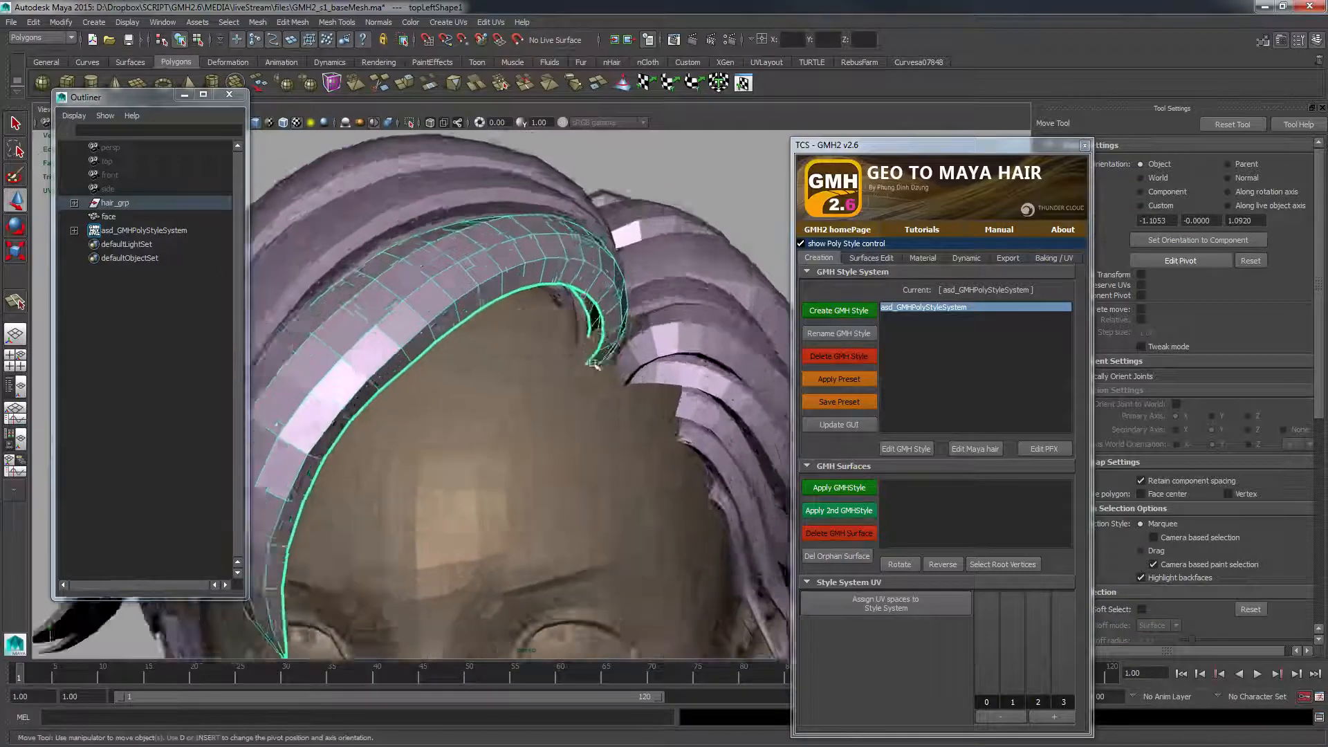
pyautogui.keyDown('alt'); pyautogui.moveTo(501, 361); pyautogui.dragTo(573, 298, button='middle'); pyautogui.keyUp('alt')
pyautogui.keyDown('alt'); pyautogui.moveTo(659, 224); pyautogui.dragTo(657, 244, button='middle'); pyautogui.keyUp('alt')
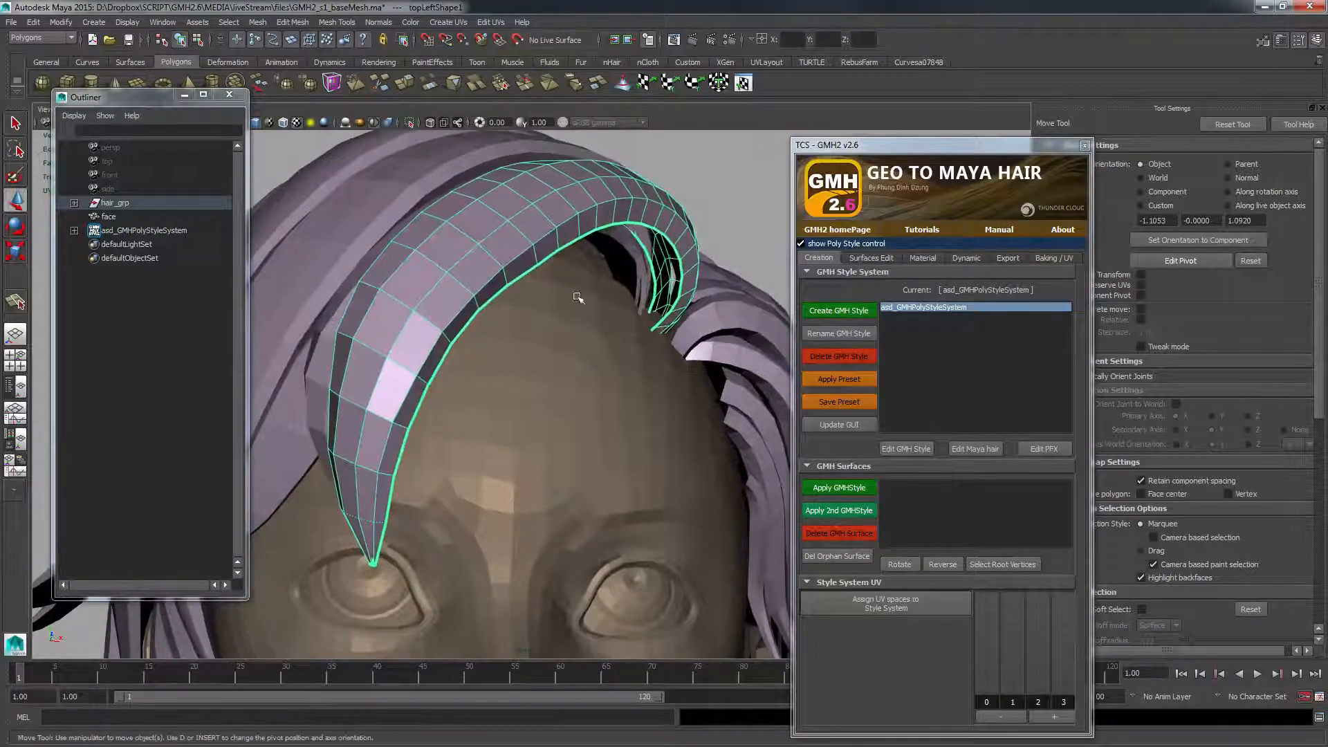
pyautogui.keyDown('alt'); pyautogui.moveTo(578, 296); pyautogui.dragTo(467, 354, button='right'); pyautogui.keyUp('alt')
pyautogui.press('d')
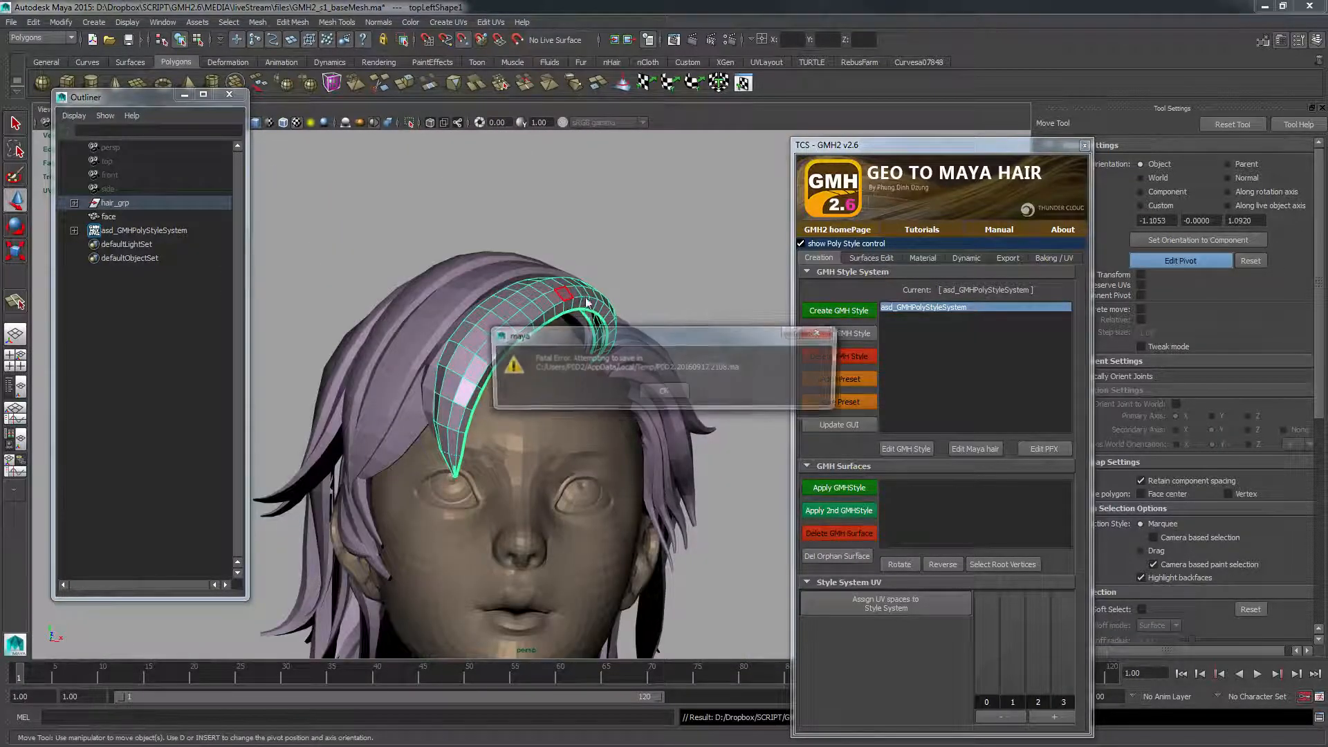
# - Dismiss the fatal error and reopen GMH2_s1_baseMesh.ma from D:\Dropbox\SCRIPT\GMH2.6\MEDIA\liveStream\files in the restarted Maya
pyautogui.click(674, 390)
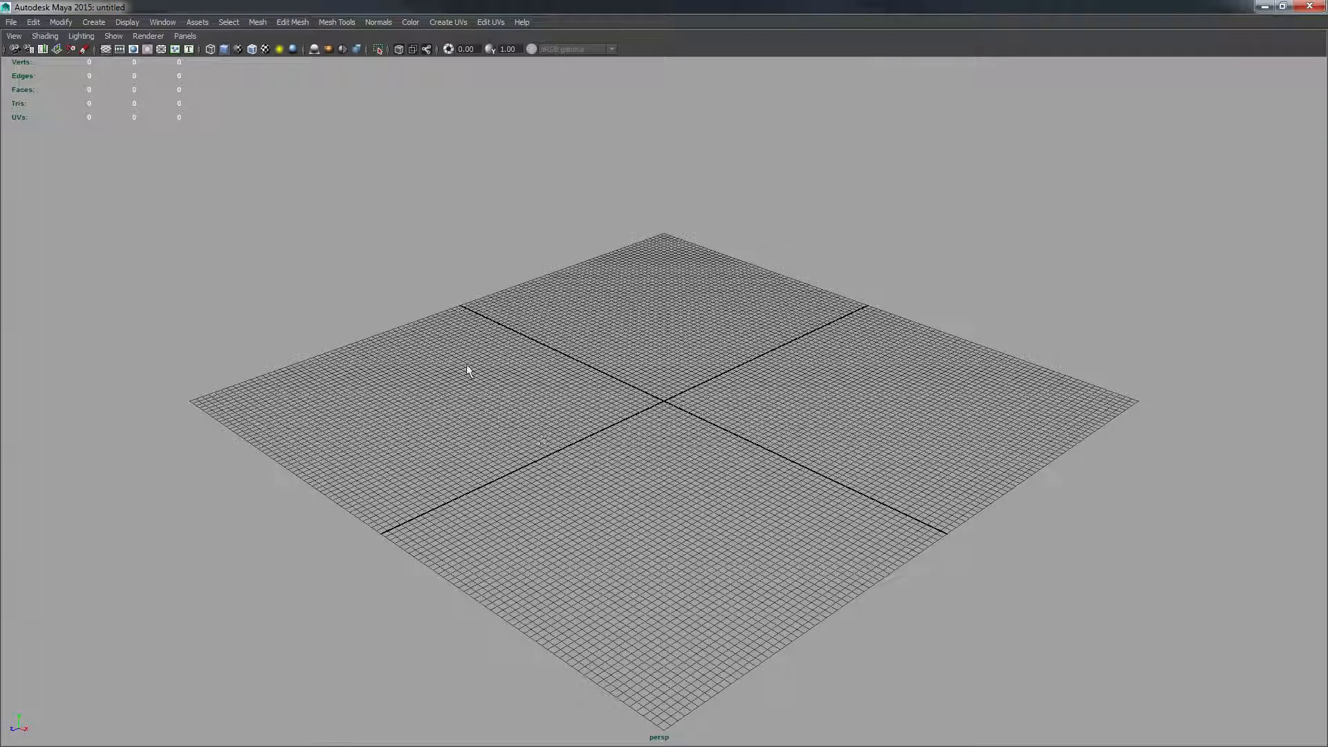
pyautogui.hotkey('ctrl', 'o')
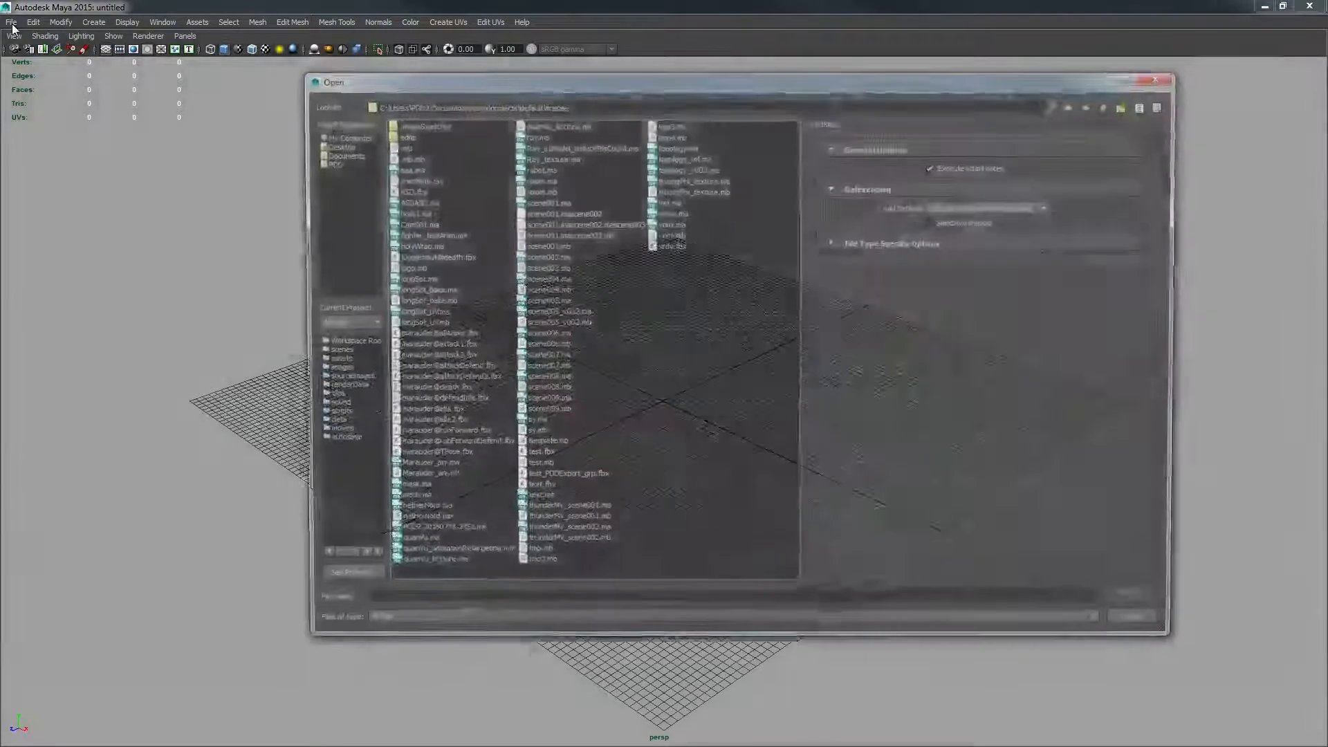
pyautogui.write('D:\\Dropbox\\SCRIPT\\GMH2.6\\MEDIA\\liveStream\\files')
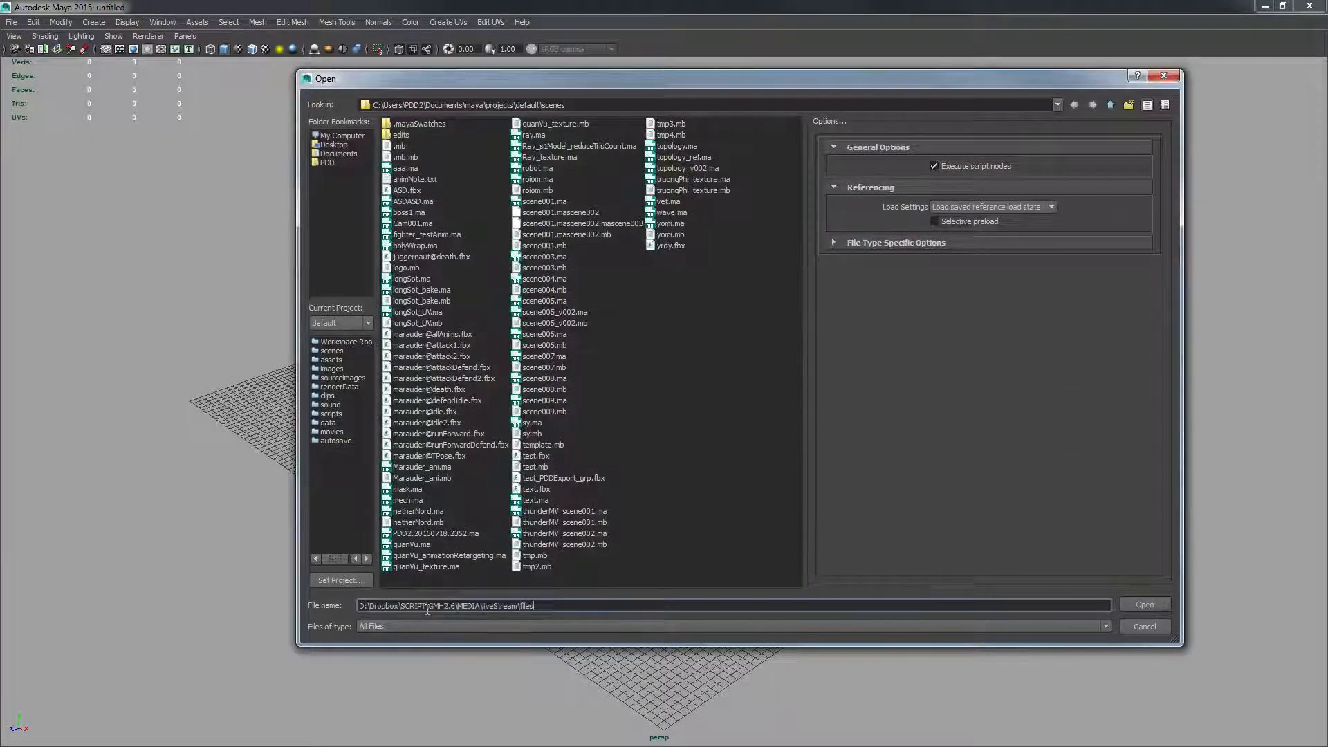
pyautogui.press('Return')
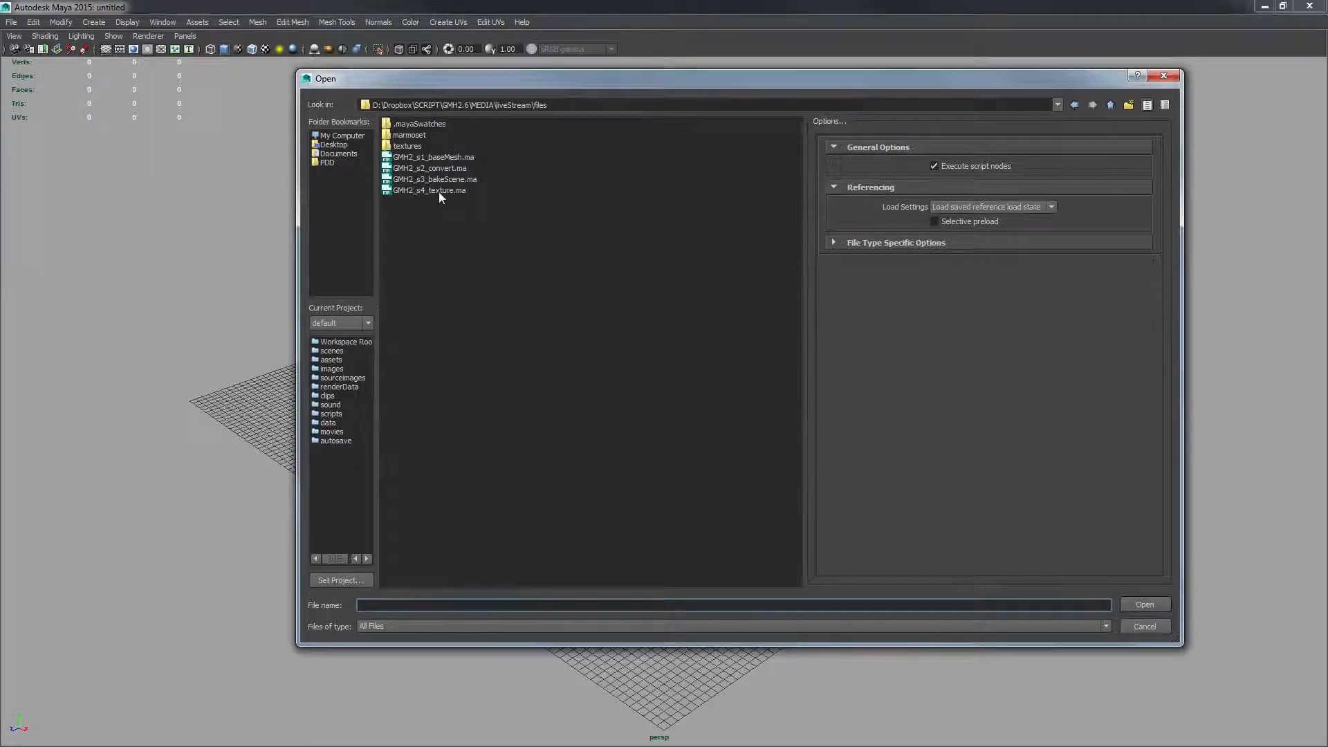
pyautogui.doubleClick(443, 159)
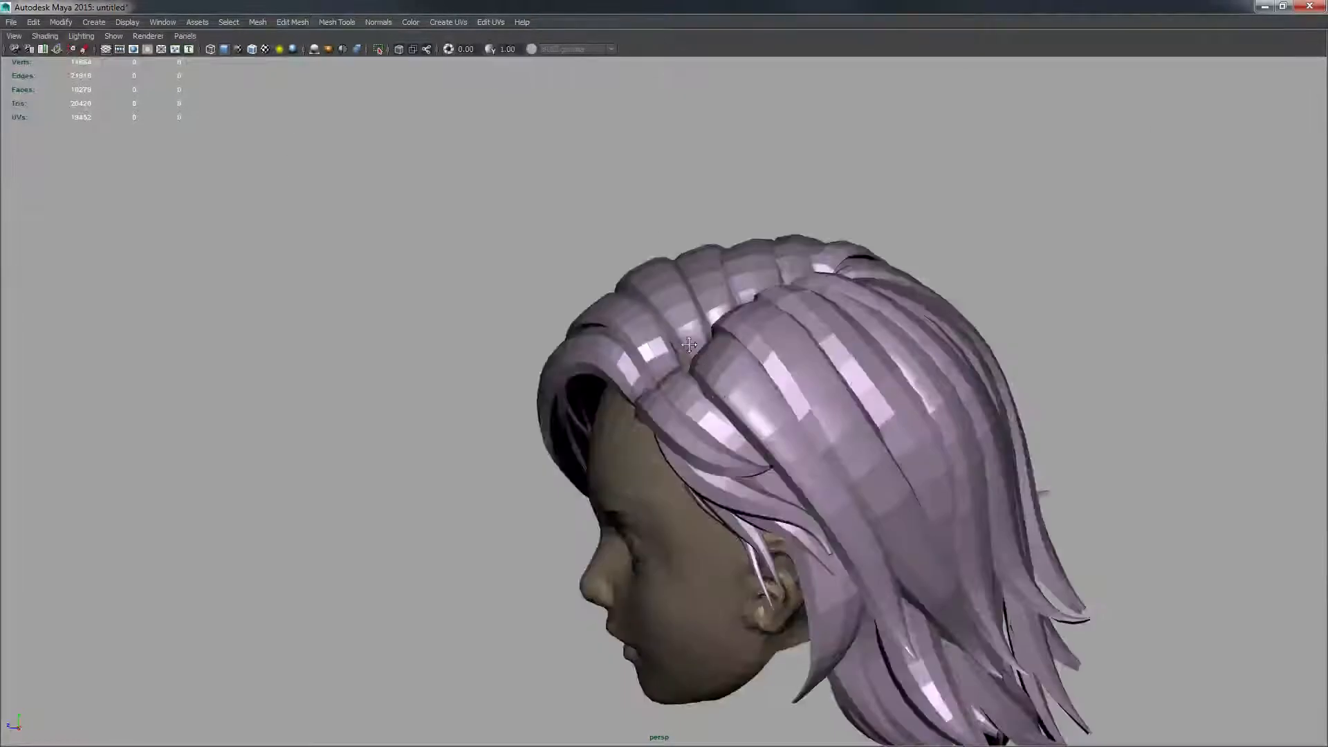
# - Pull the hair strip behind the front fringe away from the head to inspect its shape, restore its position and deselect it
pyautogui.click(638, 327)
pyautogui.keyDown('alt'); pyautogui.moveTo(638, 327); pyautogui.dragTo(632, 252); pyautogui.keyUp('alt')
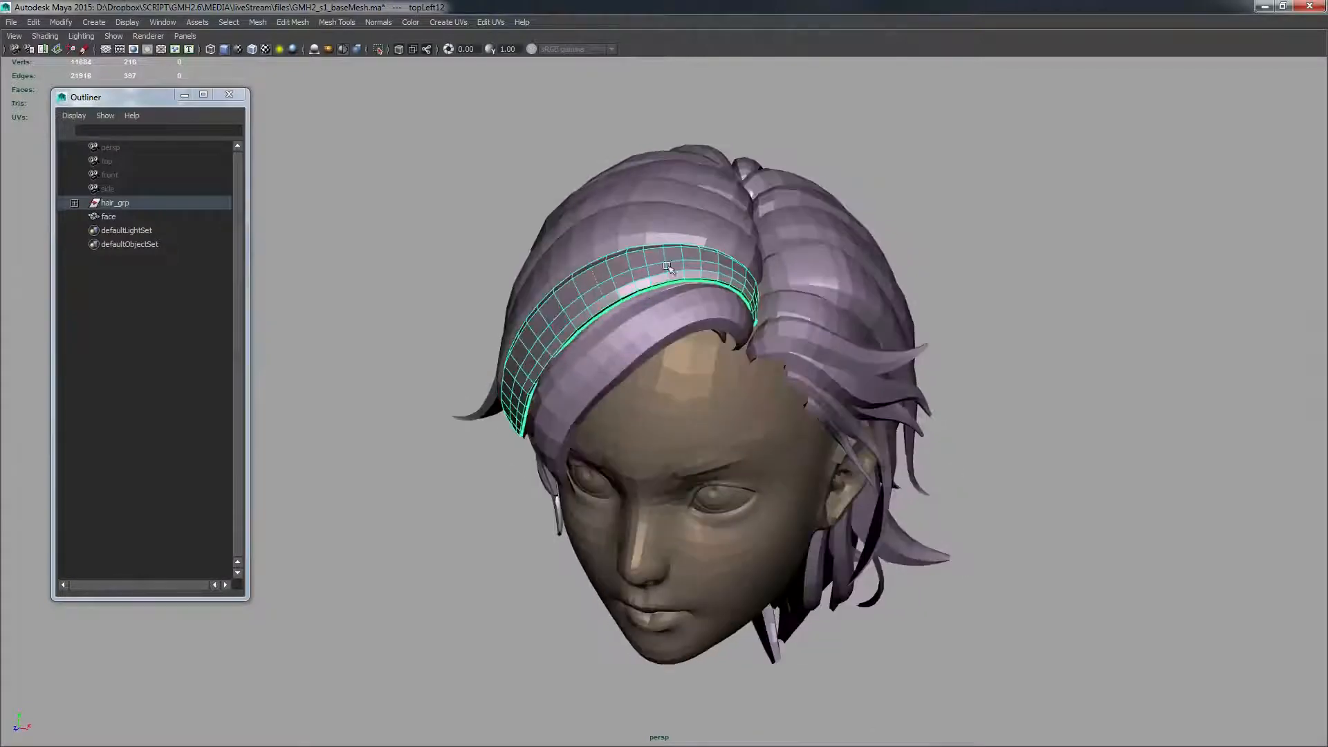
pyautogui.moveTo(855, 372); pyautogui.dragTo(706, 301, button='middle')
pyautogui.keyDown('alt'); pyautogui.moveTo(465, 250); pyautogui.dragTo(484, 207); pyautogui.keyUp('alt')
pyautogui.press('f')
pyautogui.keyDown('alt'); pyautogui.moveTo(545, 318); pyautogui.dragTo(768, 287); pyautogui.keyUp('alt')
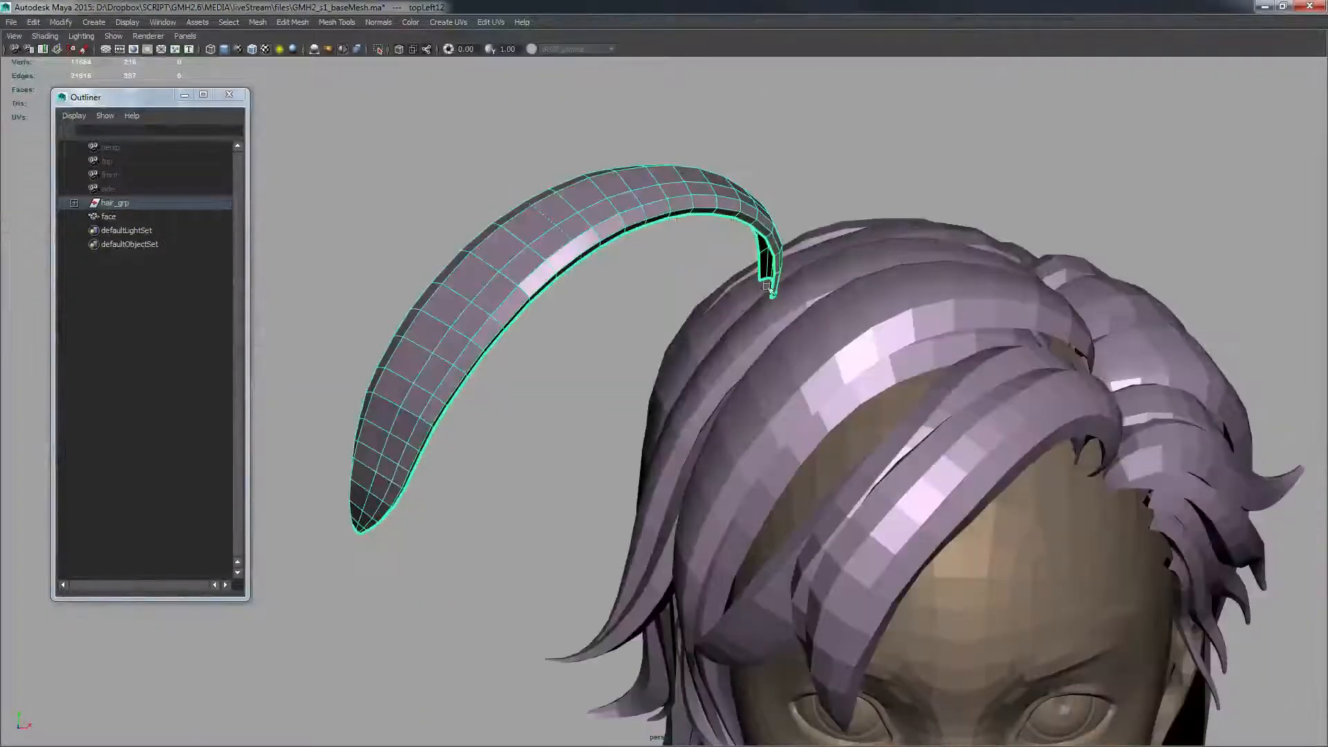
pyautogui.keyDown('alt'); pyautogui.moveTo(716, 321); pyautogui.dragTo(814, 161); pyautogui.keyUp('alt')
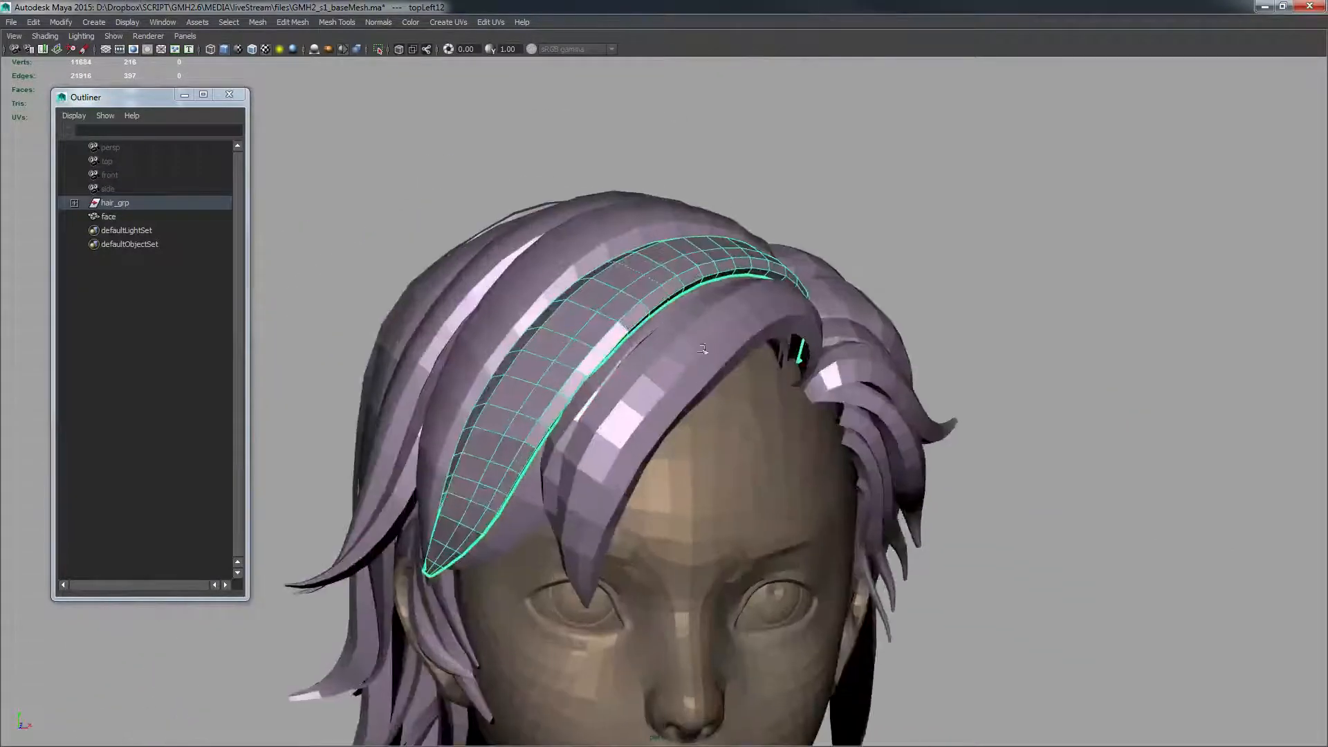
pyautogui.click(742, 201)
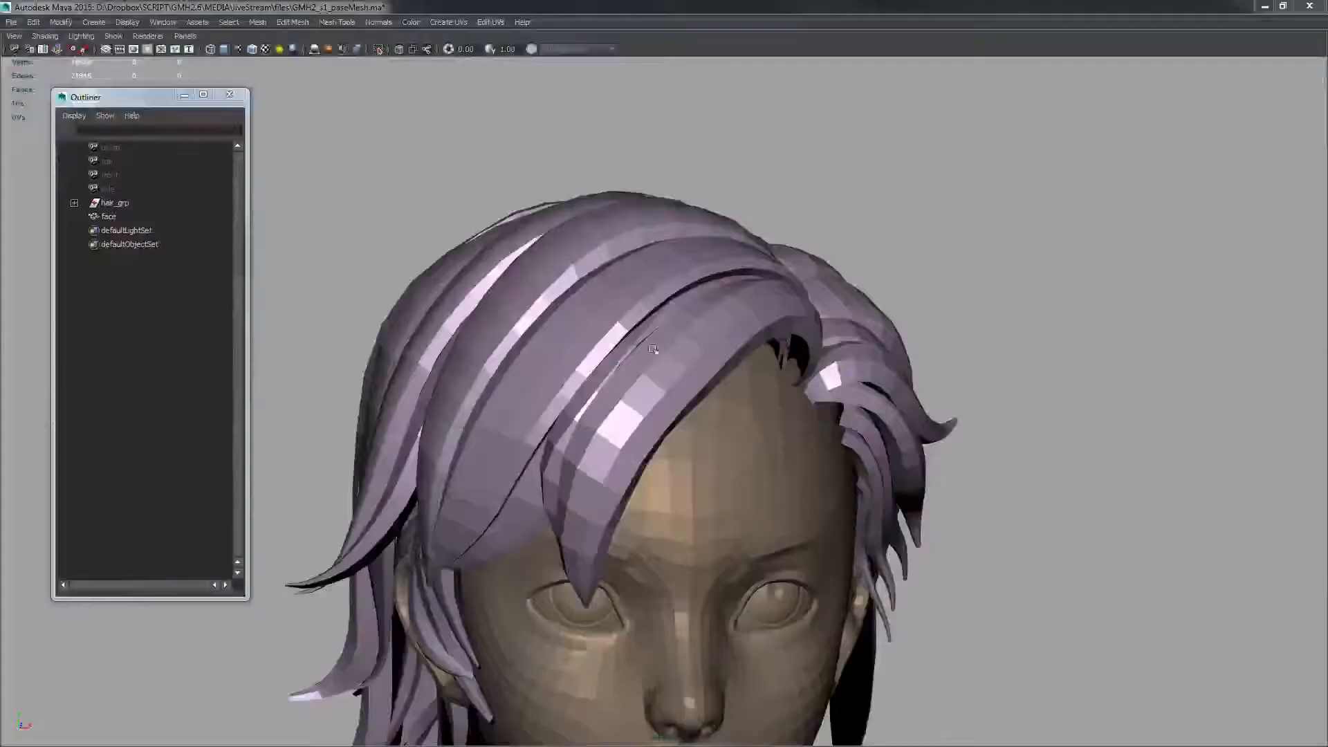
# - Create a new GMH style named fillHair as a Polygon Style System
pyautogui.keyDown('alt'); pyautogui.moveTo(652, 349); pyautogui.dragTo(625, 368); pyautogui.keyUp('alt')
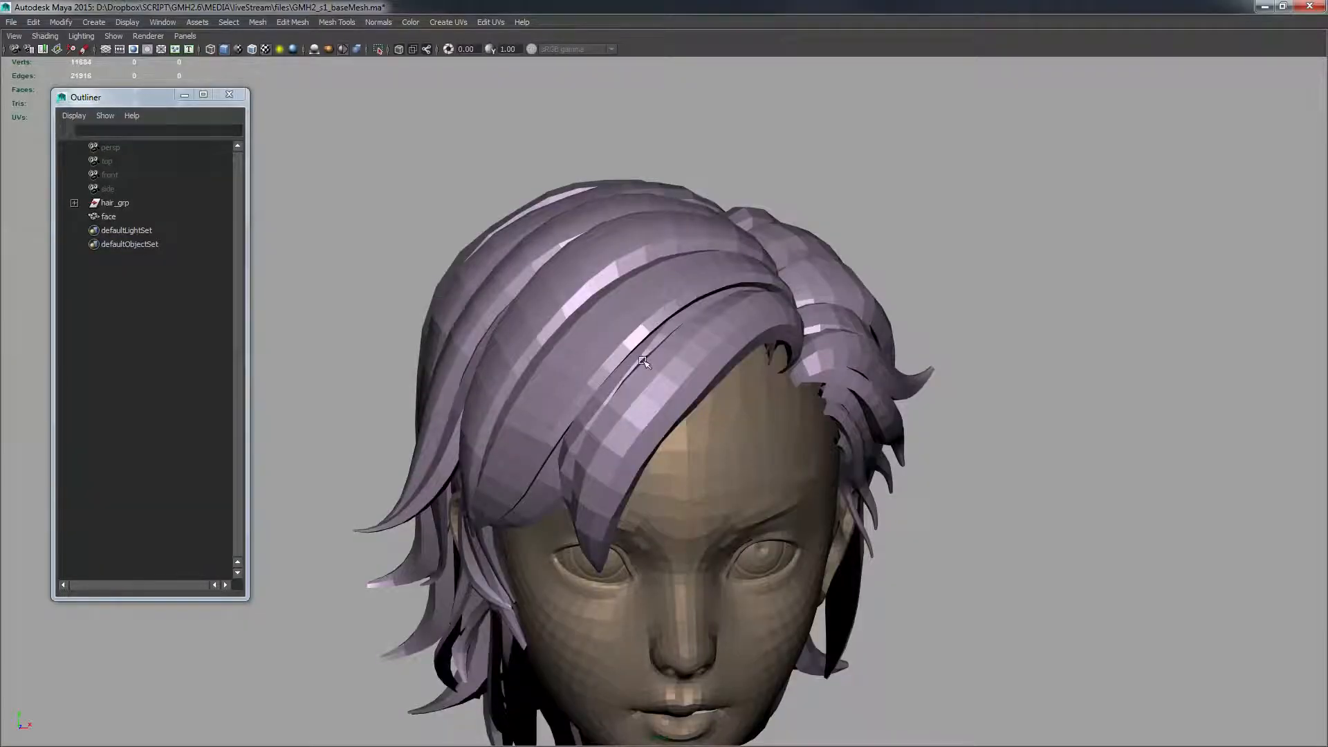
pyautogui.keyDown('alt'); pyautogui.moveTo(681, 340); pyautogui.dragTo(623, 277); pyautogui.keyUp('alt')
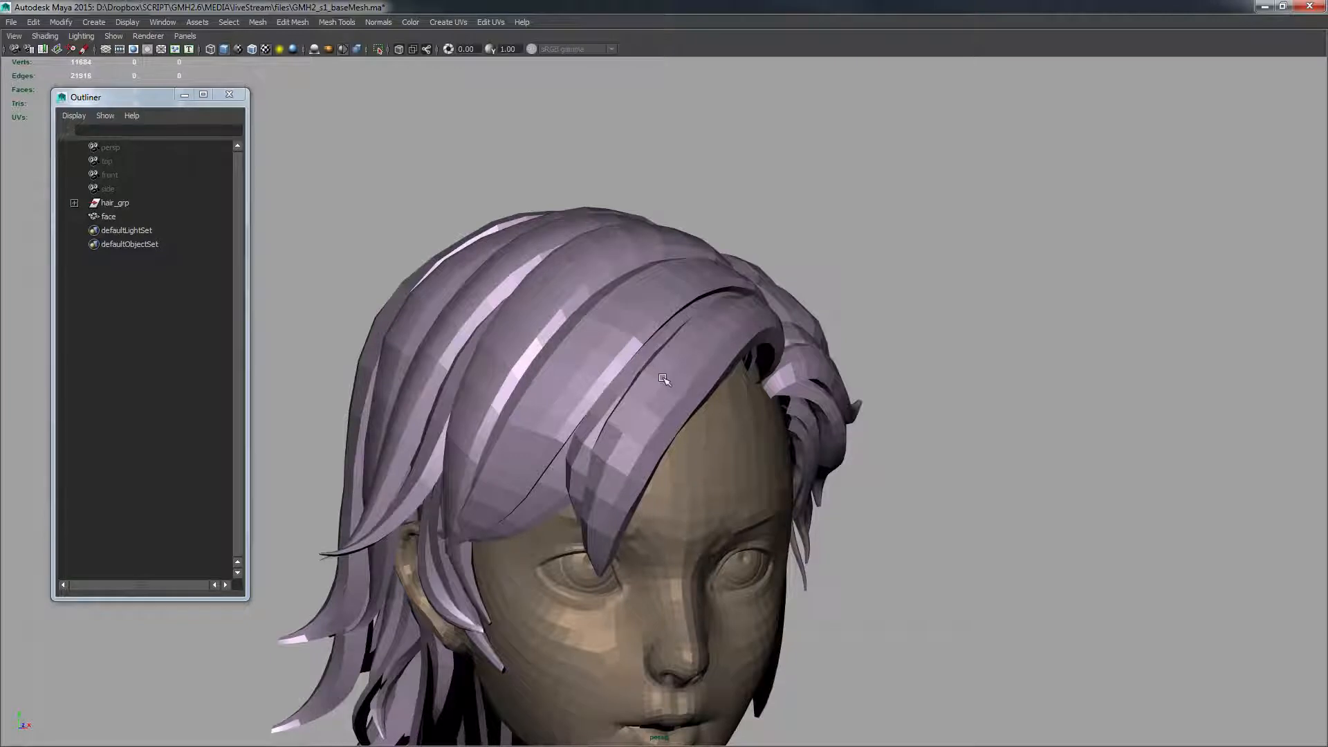
pyautogui.keyDown('alt'); pyautogui.moveTo(665, 388); pyautogui.dragTo(532, 282); pyautogui.keyUp('alt')
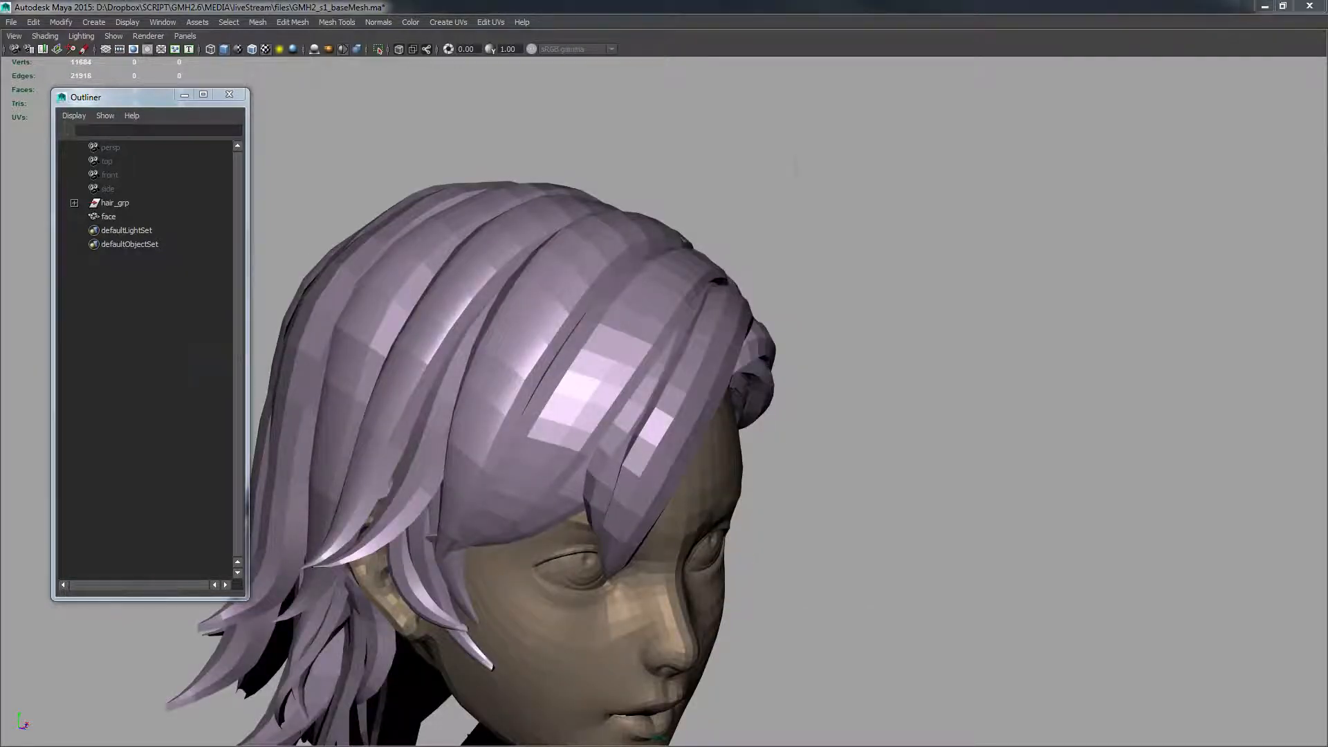
pyautogui.moveTo(1026, 130); pyautogui.dragTo(1044, 101)
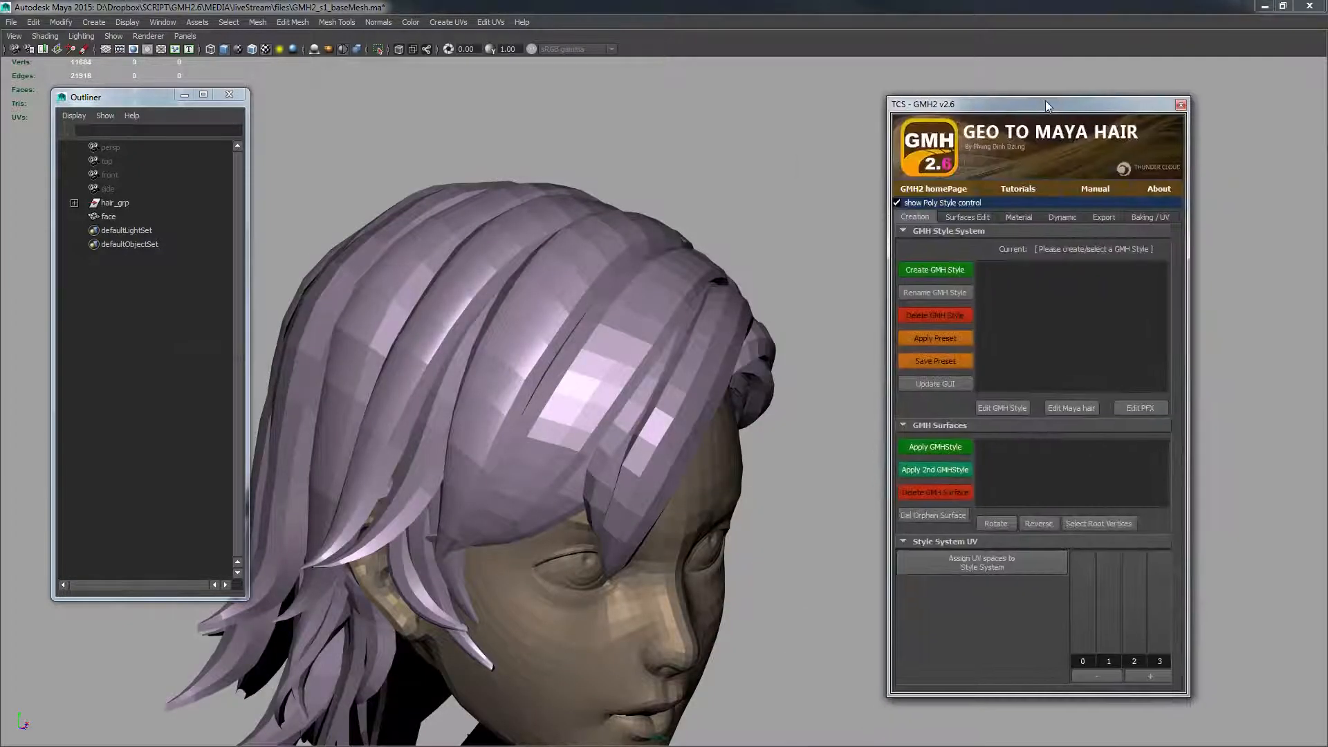
pyautogui.click(958, 272)
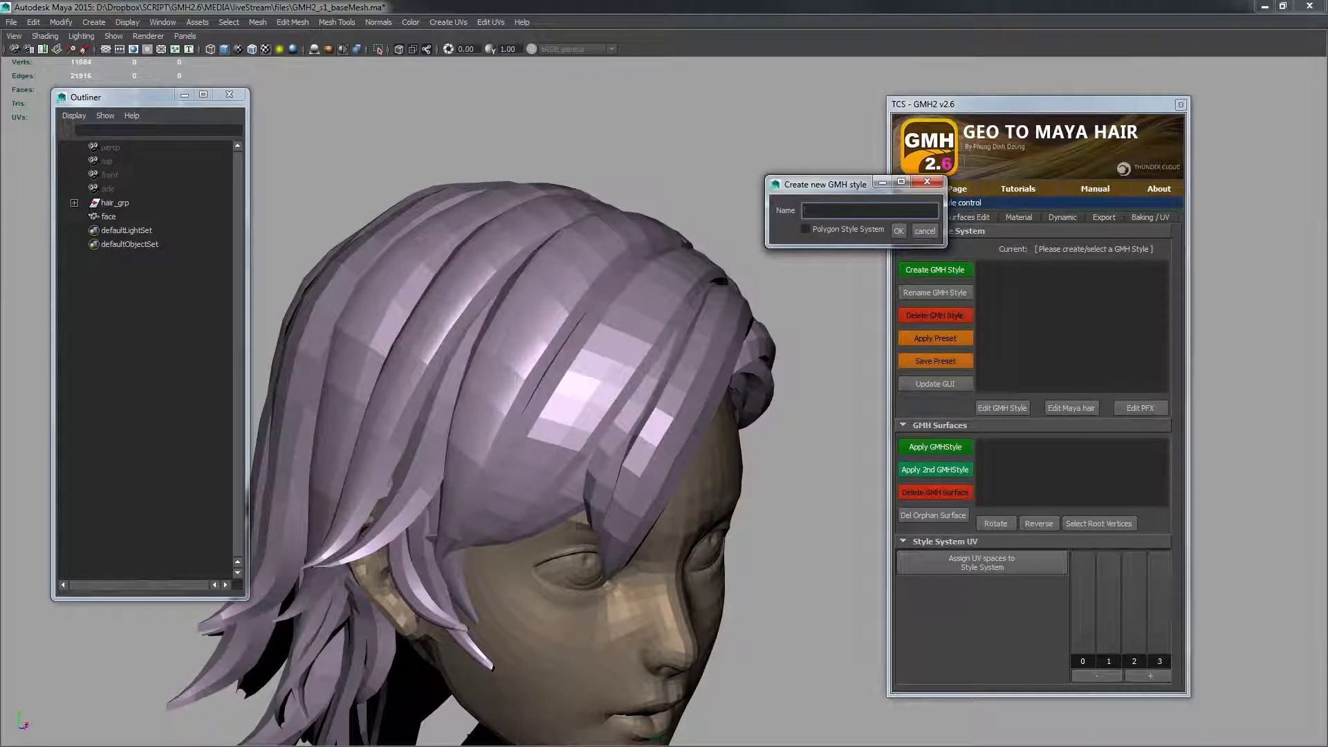
pyautogui.moveTo(847, 185); pyautogui.dragTo(707, 191)
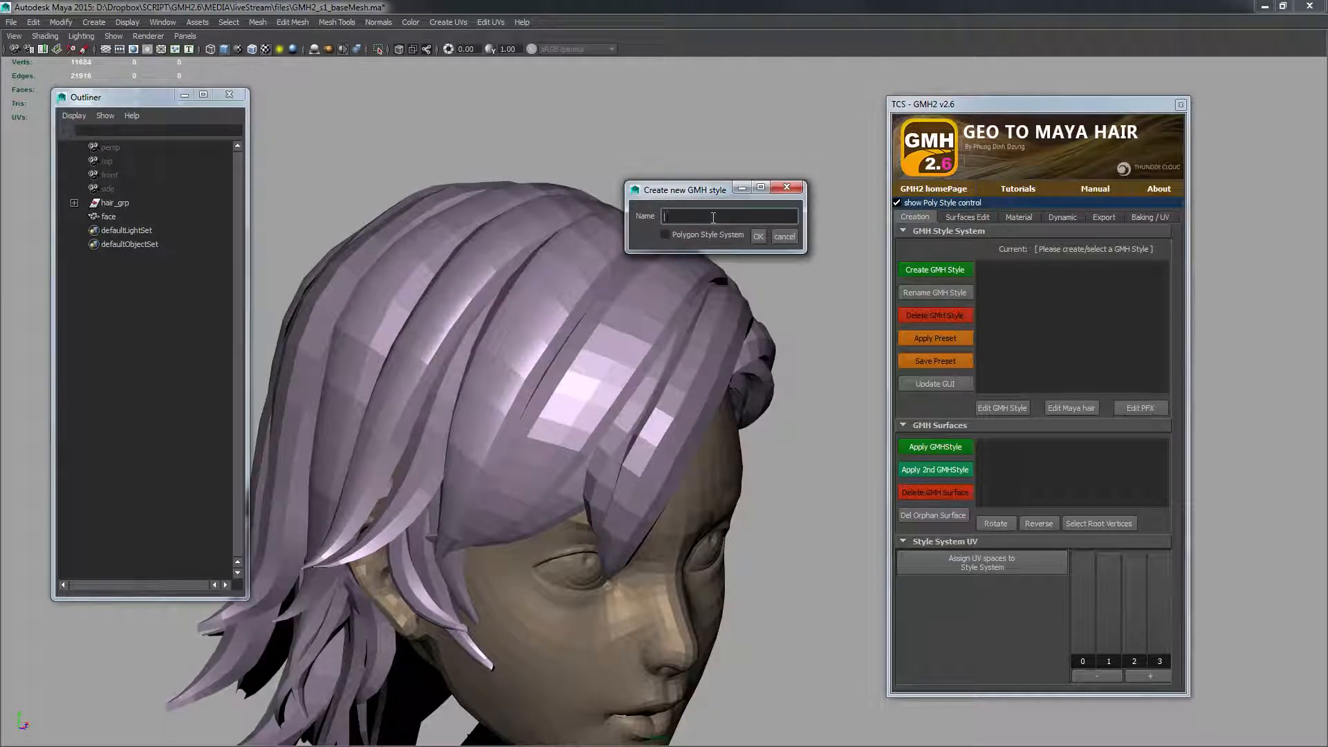
pyautogui.write('fillHair')
pyautogui.click(686, 234)
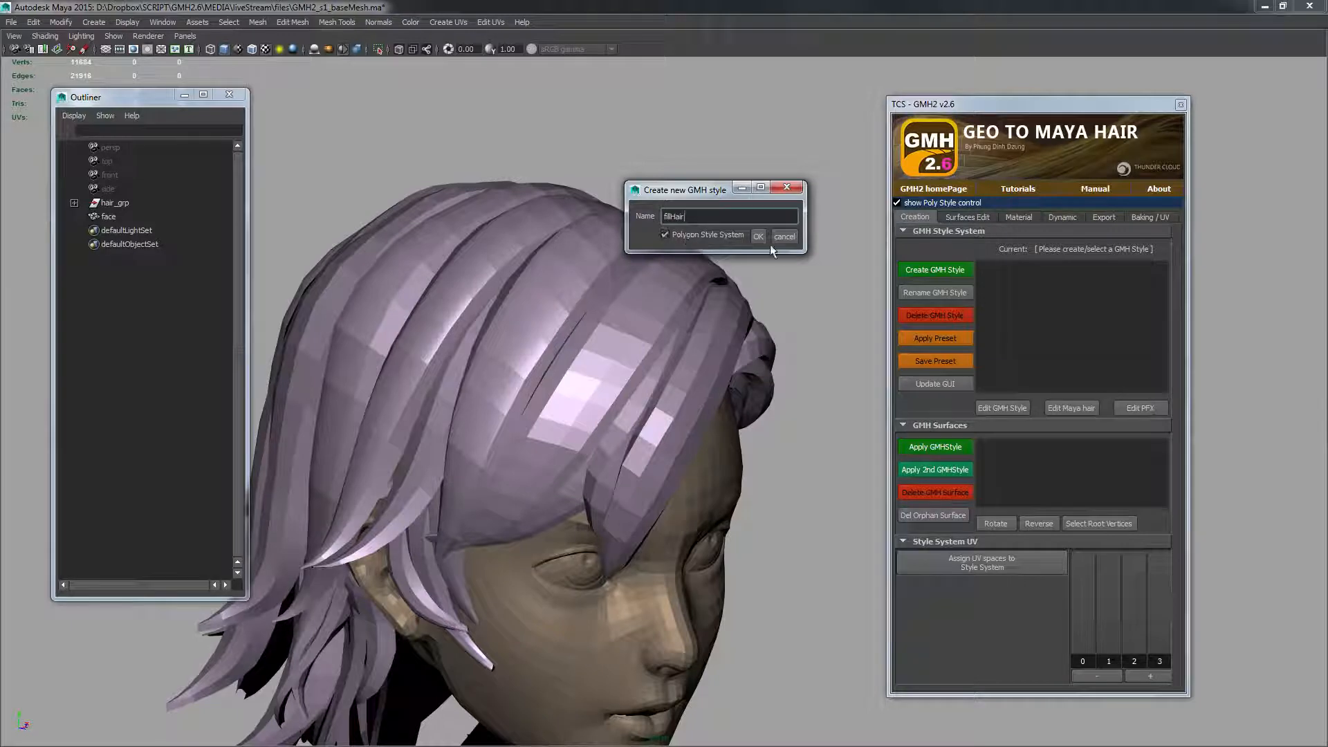
pyautogui.click(758, 236)
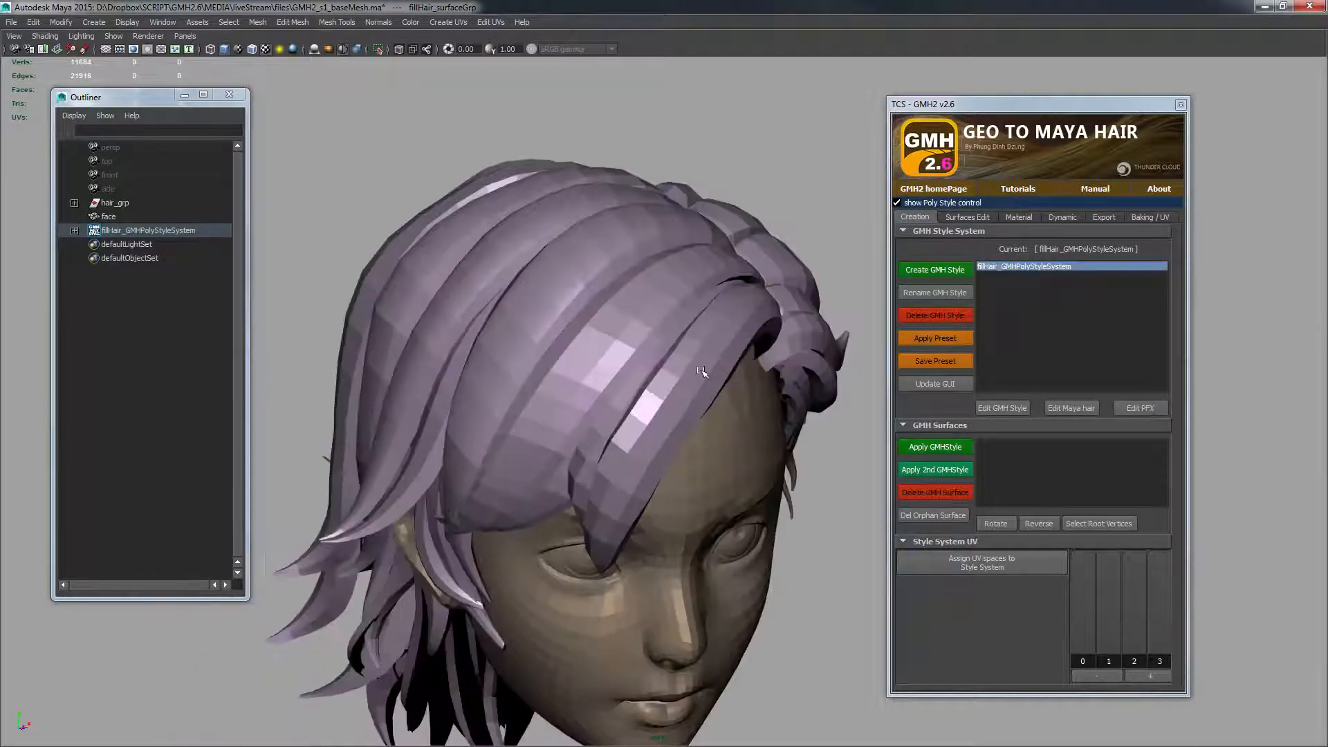
# - Apply the fillHair GMH style to the front fringe strip
pyautogui.click(701, 372)
pyautogui.press('f')
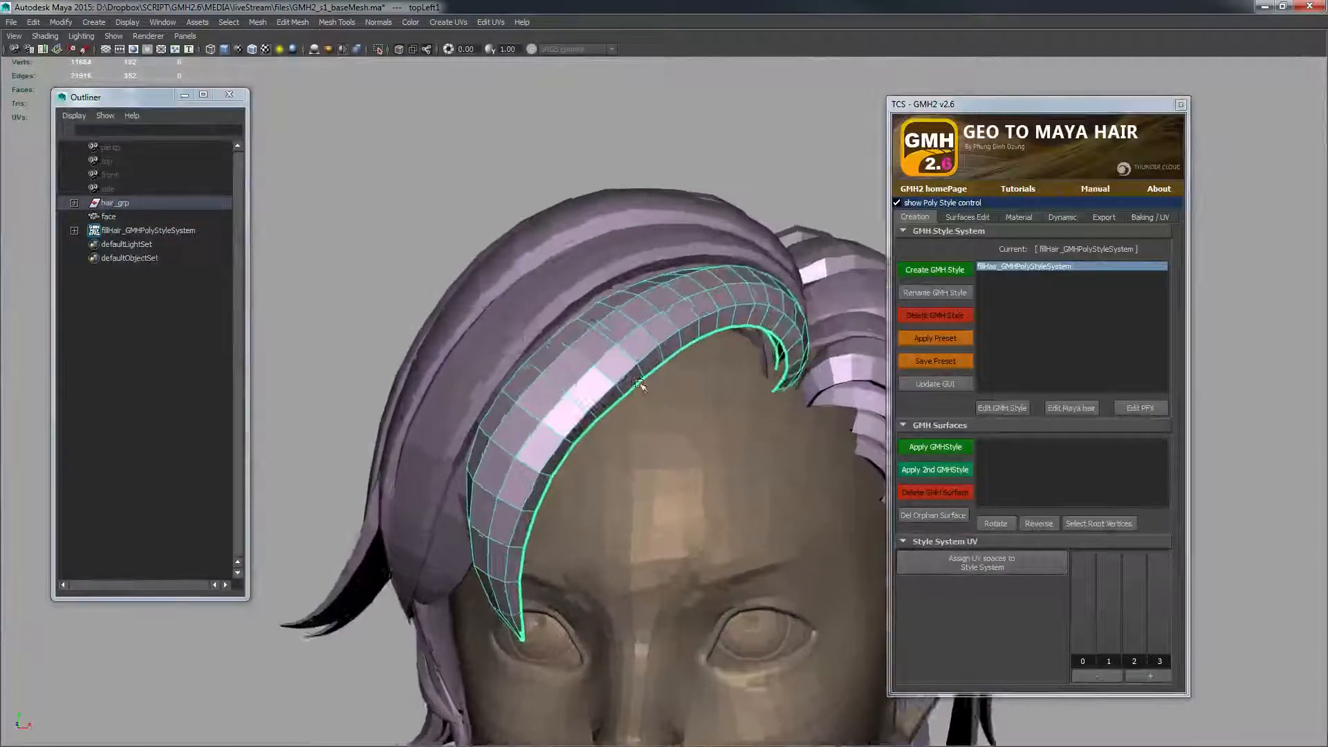
pyautogui.click(938, 448)
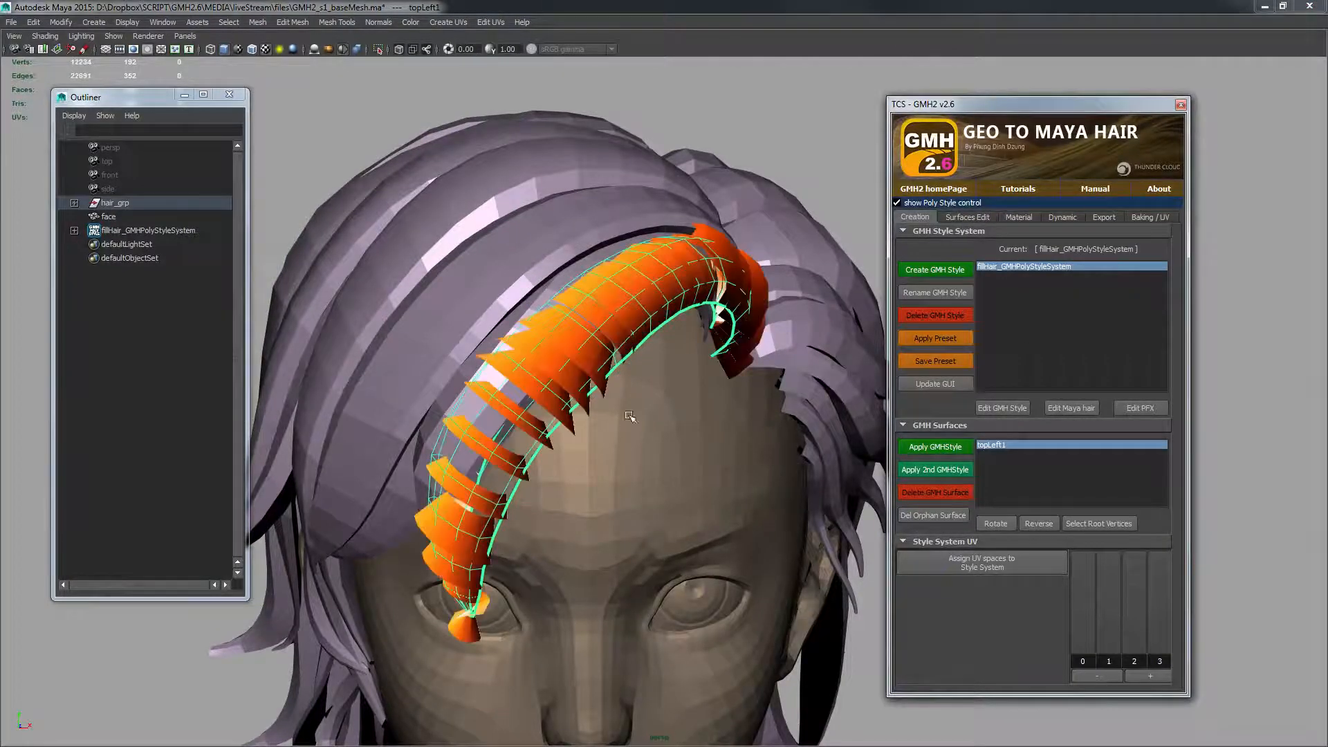
# - Show wireframe over the shaded meshes and examine the direction of the generated orange hair polygons along the front fringe
pyautogui.keyDown('alt'); pyautogui.moveTo(585, 378); pyautogui.dragTo(540, 371); pyautogui.keyUp('alt')
pyautogui.keyDown('alt'); pyautogui.moveTo(540, 372); pyautogui.dragTo(699, 368, button='right'); pyautogui.keyUp('alt')
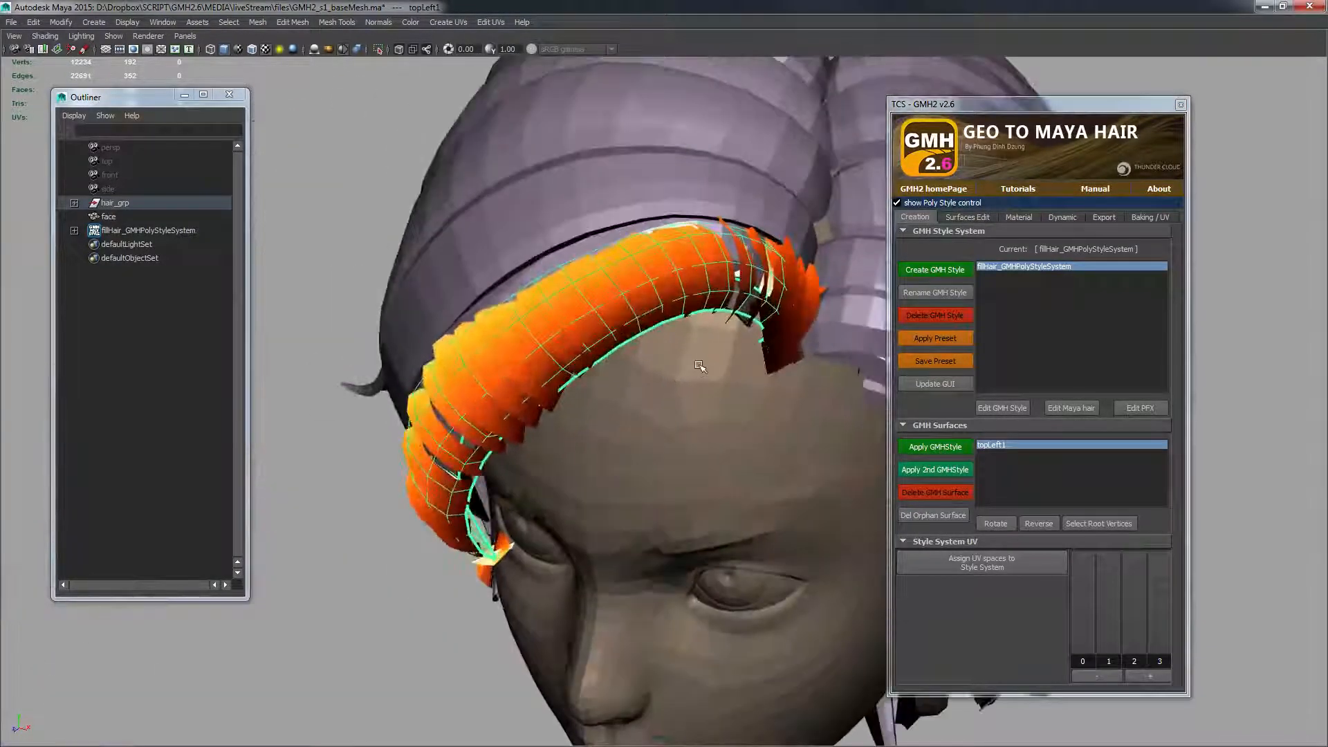
pyautogui.moveTo(540, 315)
pyautogui.keyDown('alt'); pyautogui.mouseDown()
pyautogui.moveTo(587, 332)
pyautogui.moveTo(643, 310)
pyautogui.moveTo(469, 252)
pyautogui.moveTo(501, 230)
pyautogui.moveTo(577, 236)
pyautogui.mouseUp(); pyautogui.keyUp('alt')
pyautogui.click(254, 51)
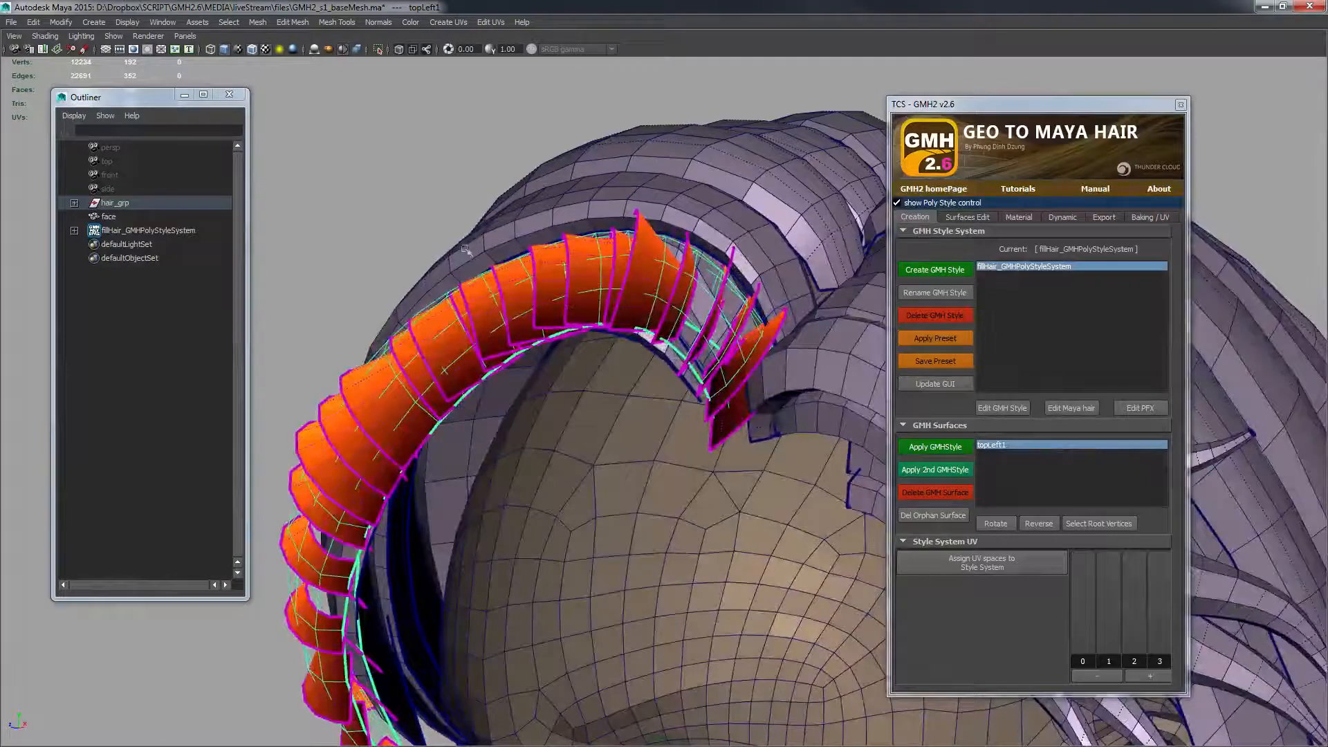
pyautogui.keyDown('alt'); pyautogui.moveTo(570, 311); pyautogui.dragTo(571, 253); pyautogui.keyUp('alt')
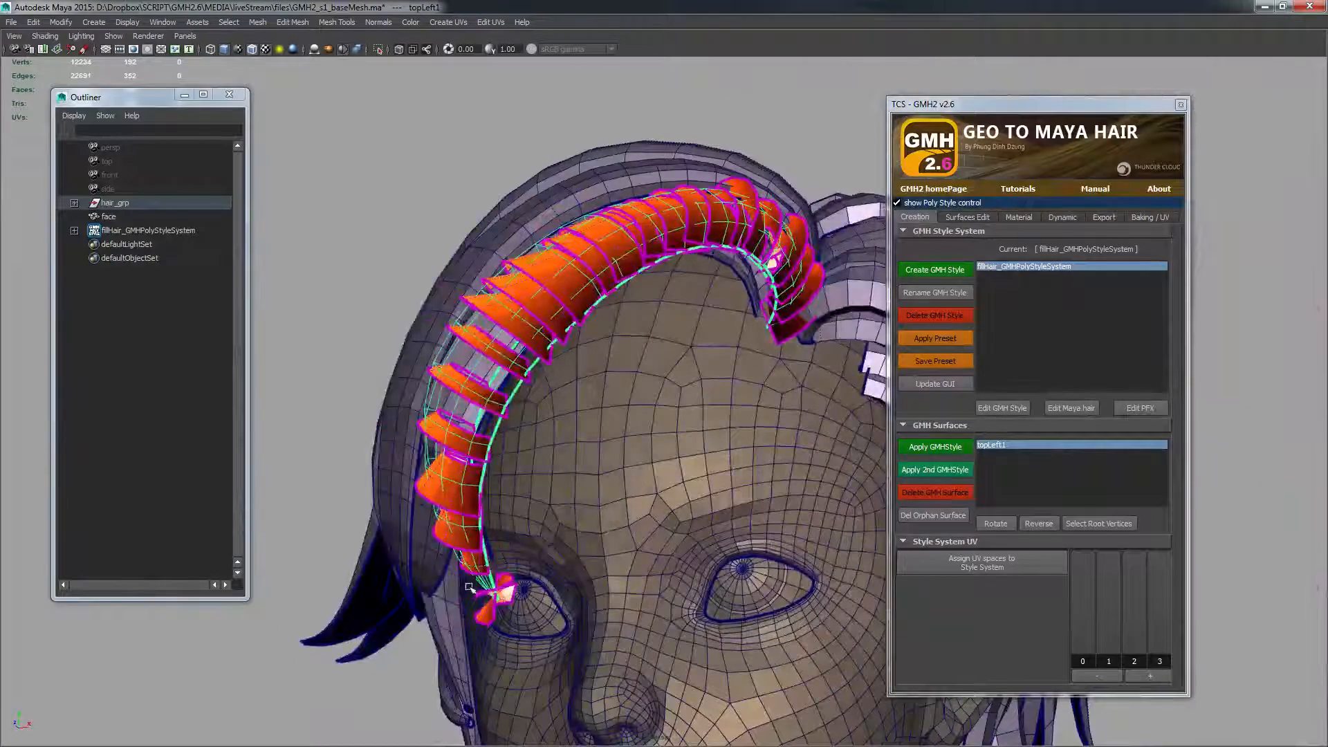
pyautogui.keyDown('alt'); pyautogui.moveTo(470, 589); pyautogui.dragTo(536, 561); pyautogui.keyUp('alt')
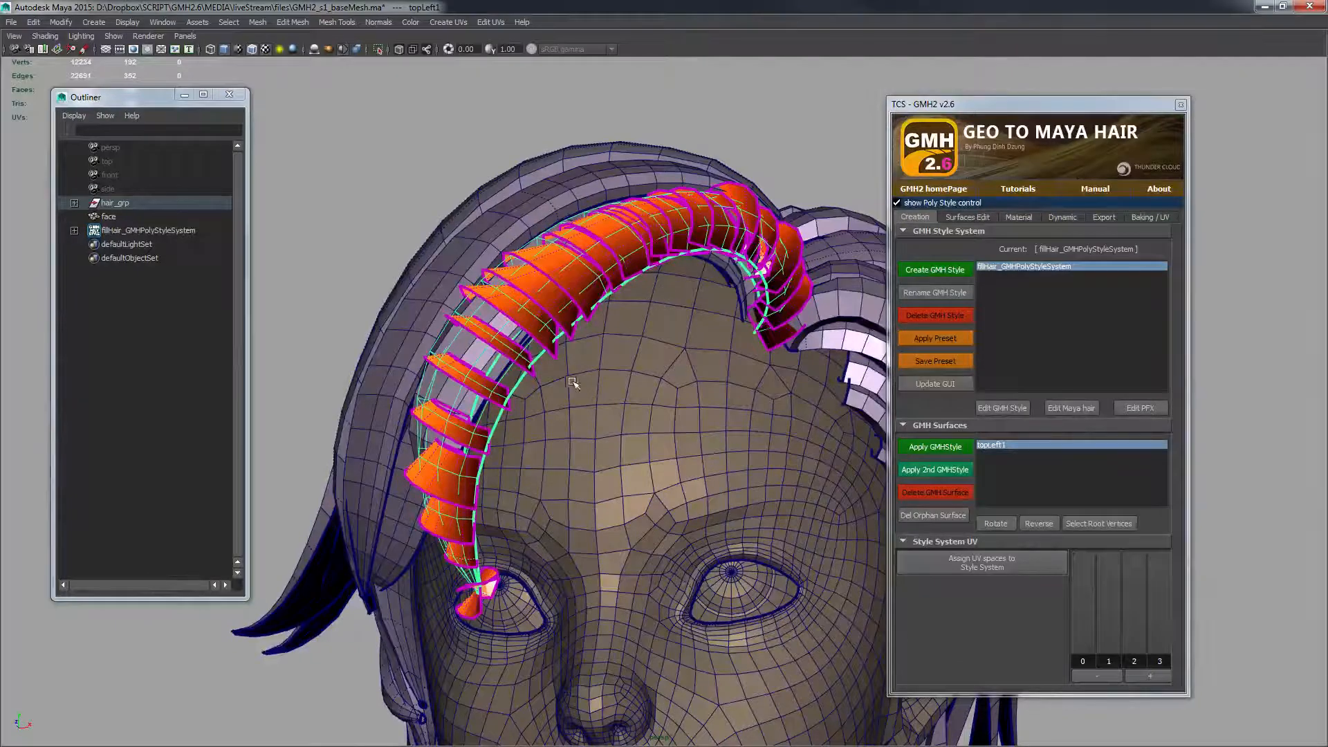
pyautogui.keyDown('alt'); pyautogui.moveTo(488, 405); pyautogui.dragTo(462, 431); pyautogui.keyUp('alt')
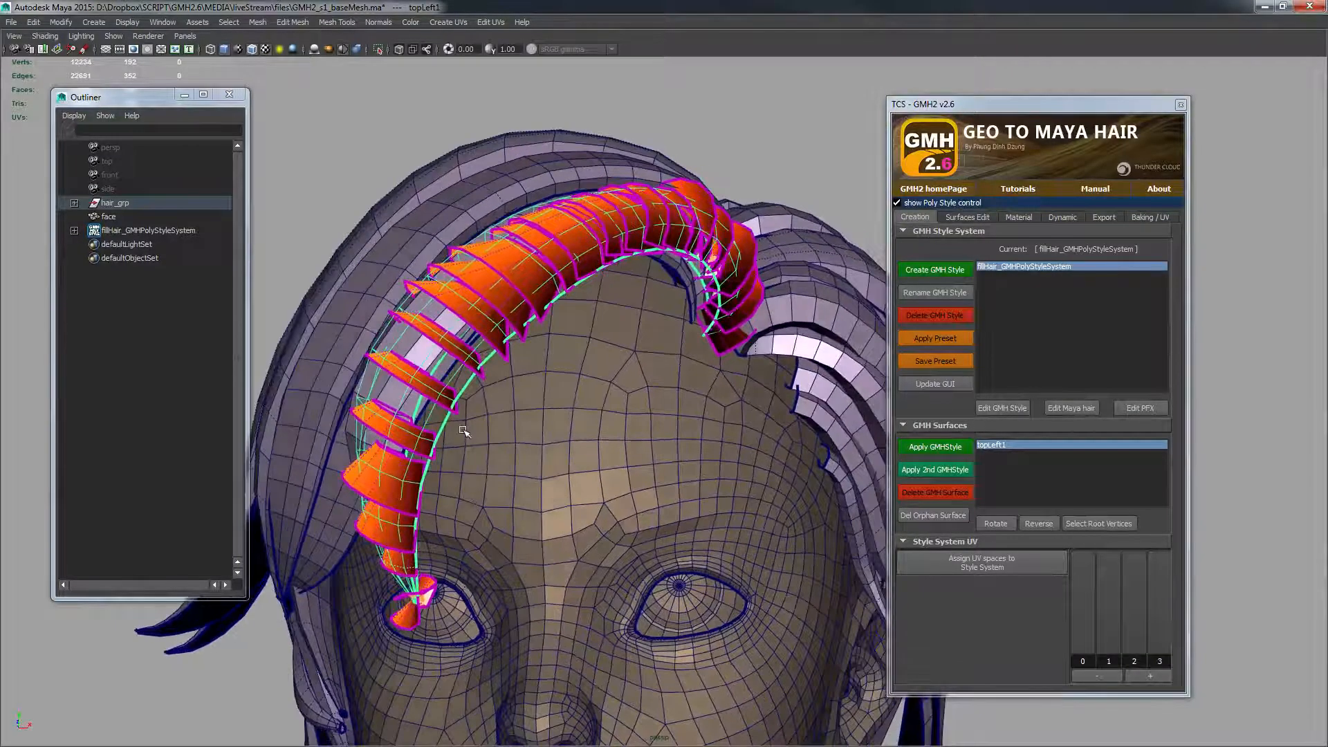
pyautogui.keyDown('alt'); pyautogui.moveTo(534, 295); pyautogui.dragTo(532, 294); pyautogui.keyUp('alt')
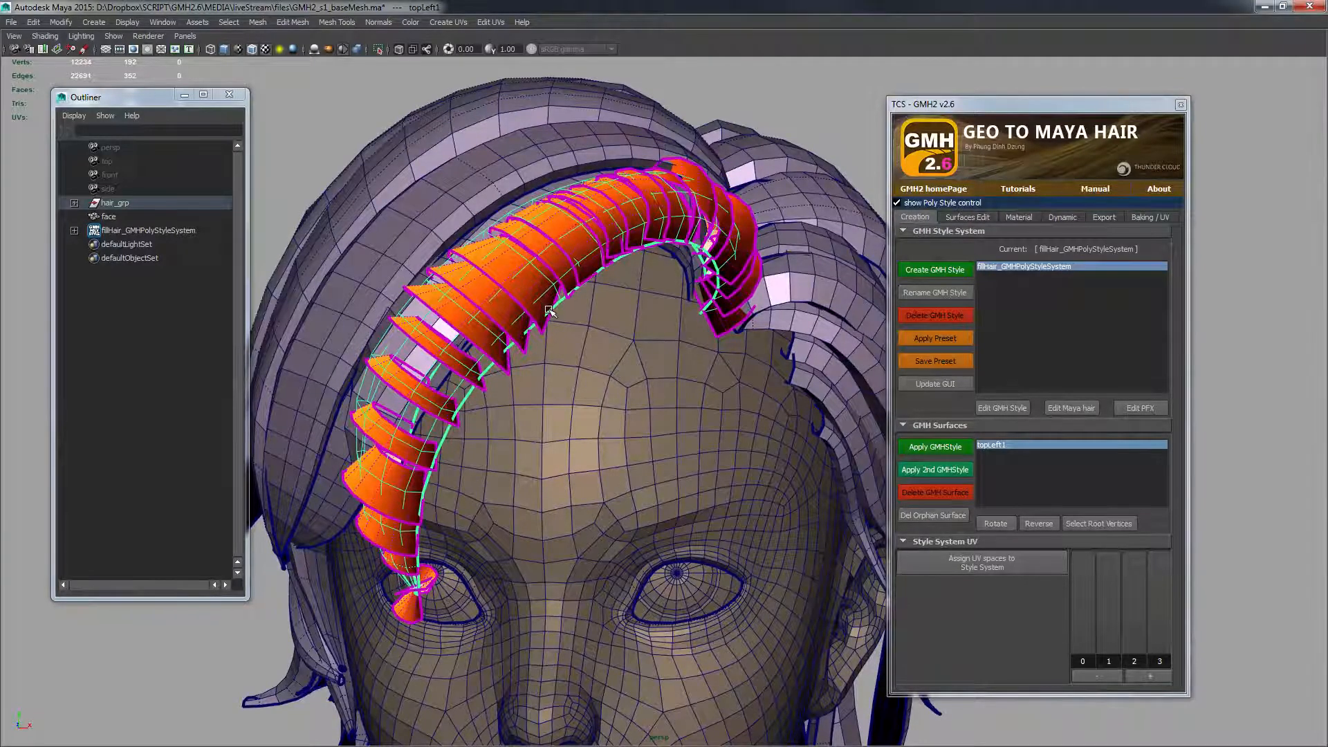
pyautogui.keyDown('alt'); pyautogui.moveTo(549, 304); pyautogui.dragTo(542, 301); pyautogui.keyUp('alt')
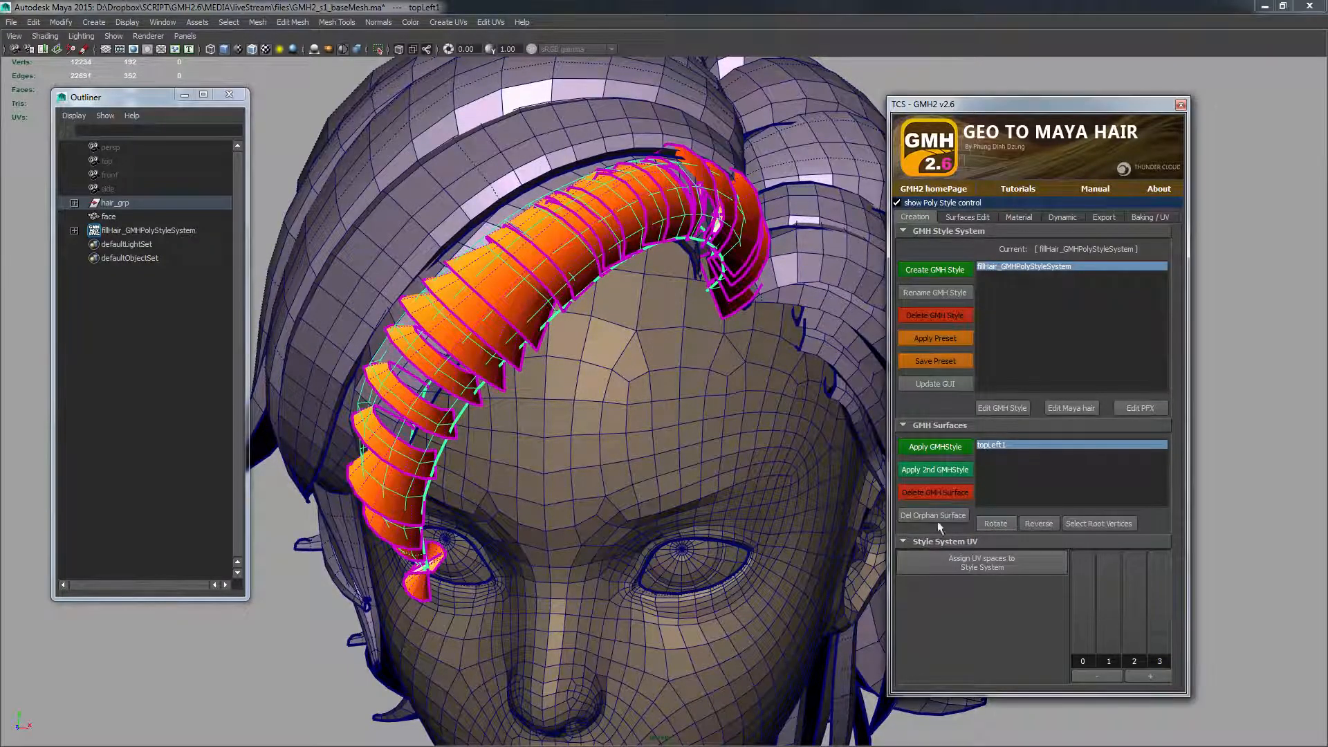
# - Rotate the hair direction on the topLeft1 surface so the polygons run lengthwise from root to tip, and inspect the fringe
pyautogui.keyDown('alt'); pyautogui.moveTo(669, 339); pyautogui.dragTo(706, 254); pyautogui.keyUp('alt')
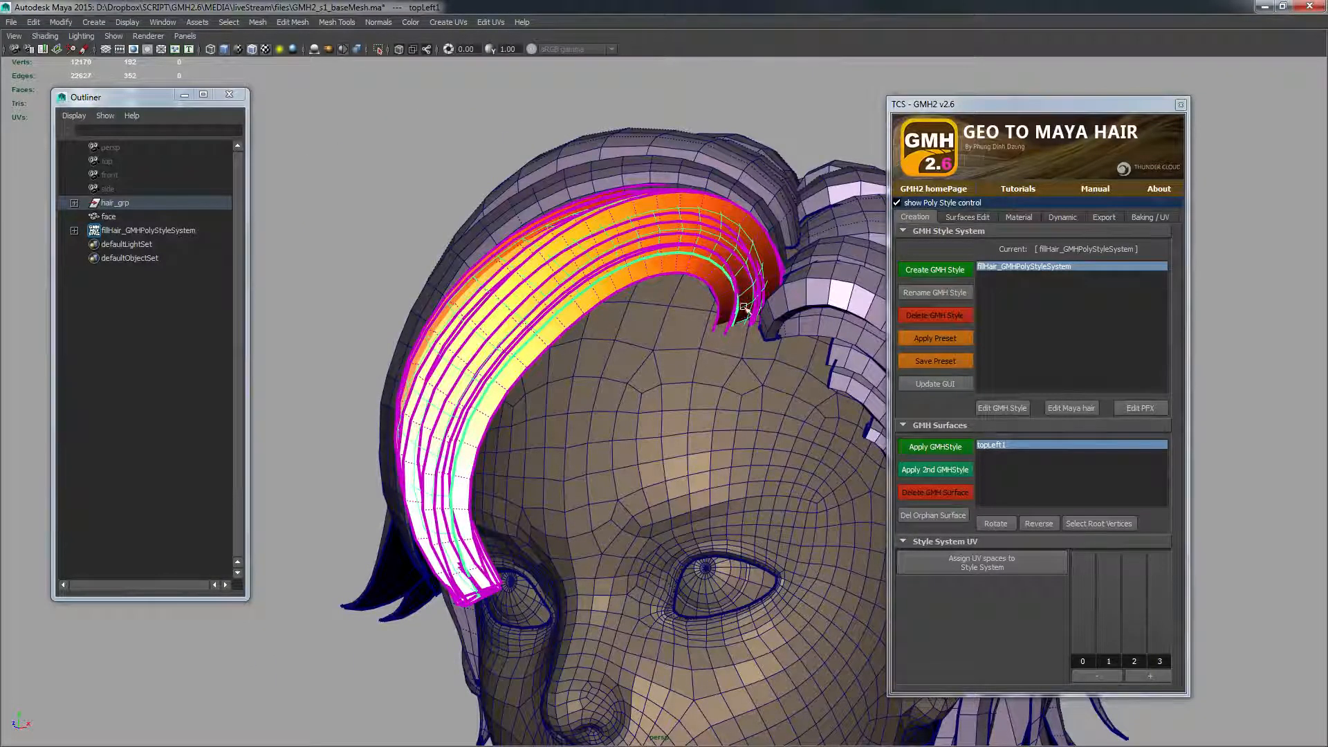
pyautogui.keyDown('alt'); pyautogui.moveTo(713, 263); pyautogui.dragTo(733, 315); pyautogui.keyUp('alt')
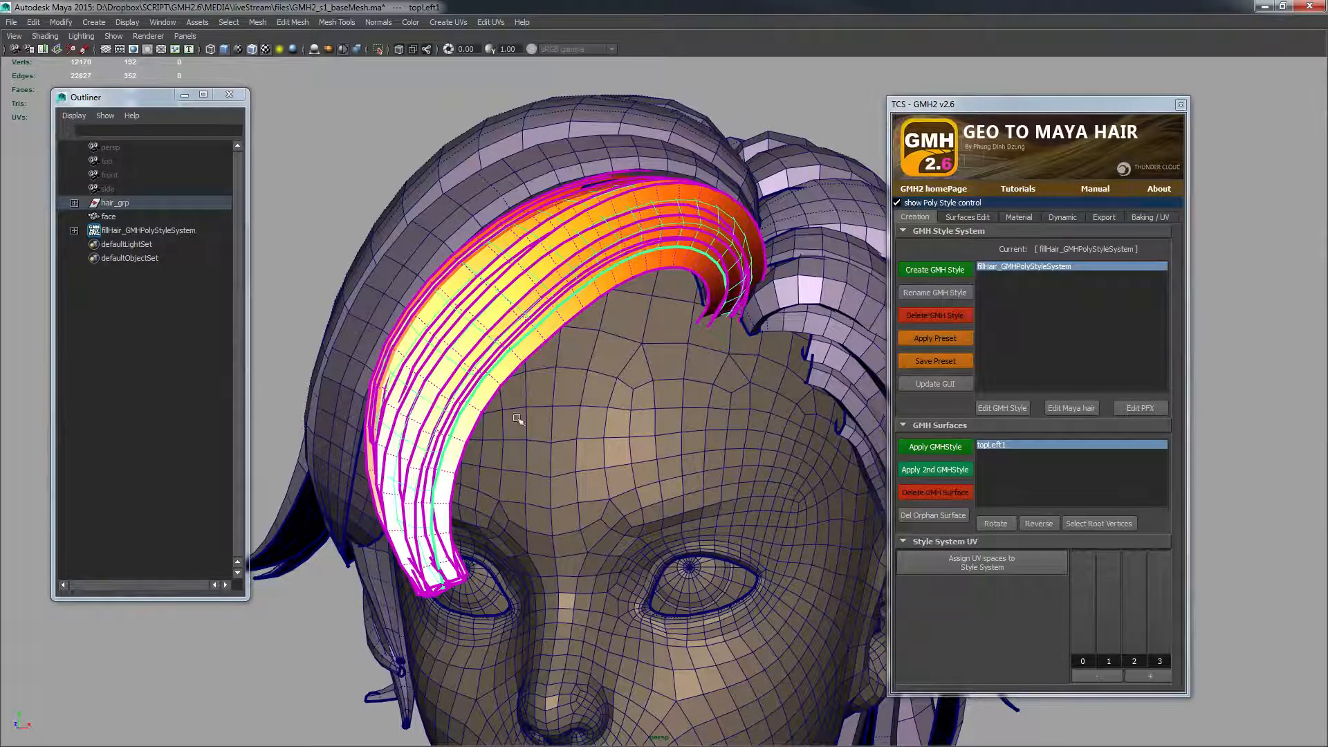
# - Apply the fillHair GMH style to the topLeft12 and topLeft13 hair strips beside the front fringe
pyautogui.keyDown('alt'); pyautogui.moveTo(517, 419); pyautogui.dragTo(441, 480); pyautogui.keyUp('alt')
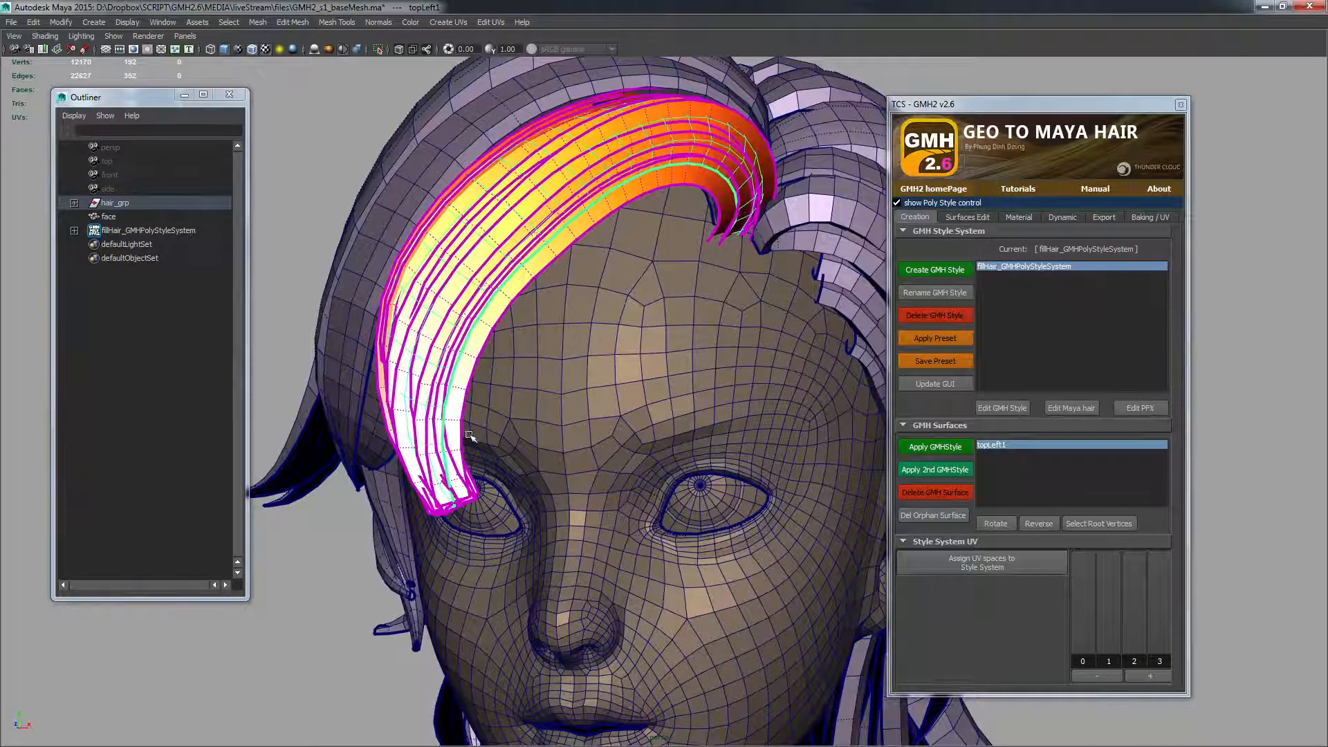
pyautogui.keyDown('alt'); pyautogui.moveTo(462, 476); pyautogui.dragTo(614, 365); pyautogui.keyUp('alt')
pyautogui.click(644, 384)
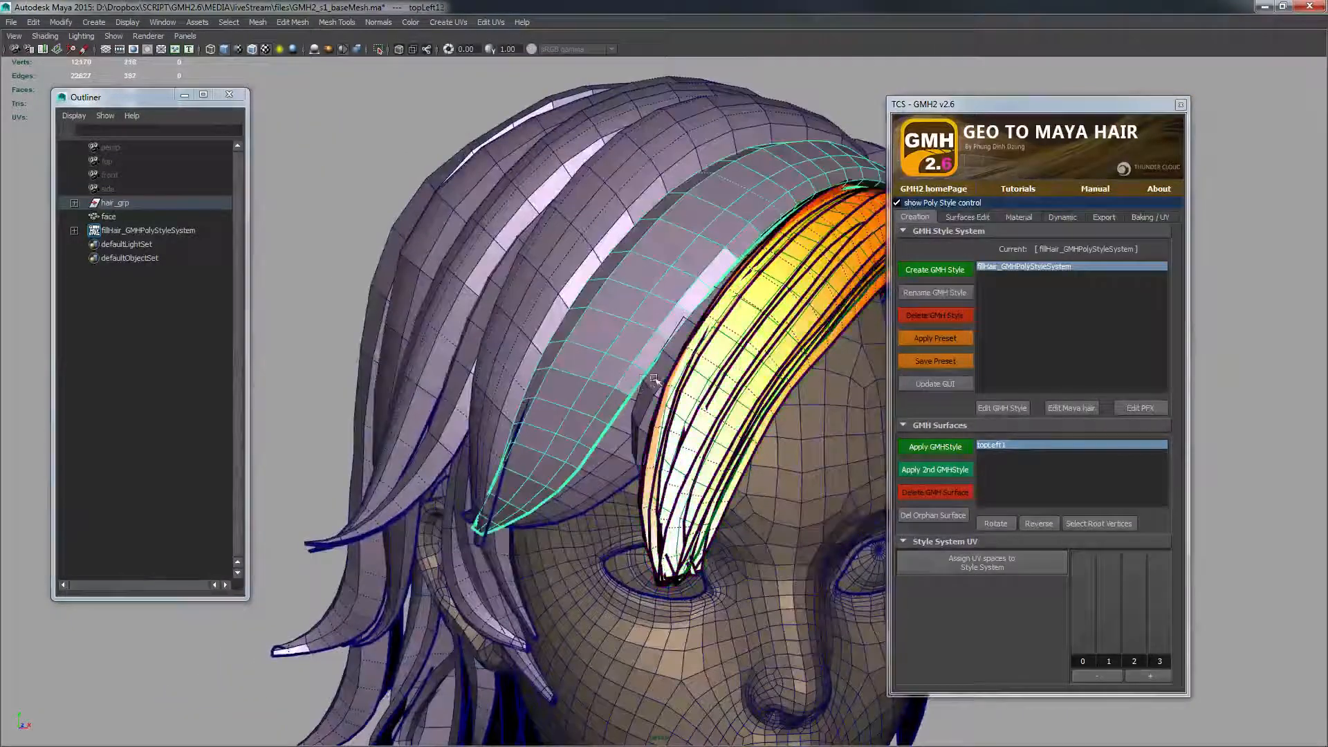
pyautogui.click(642, 329)
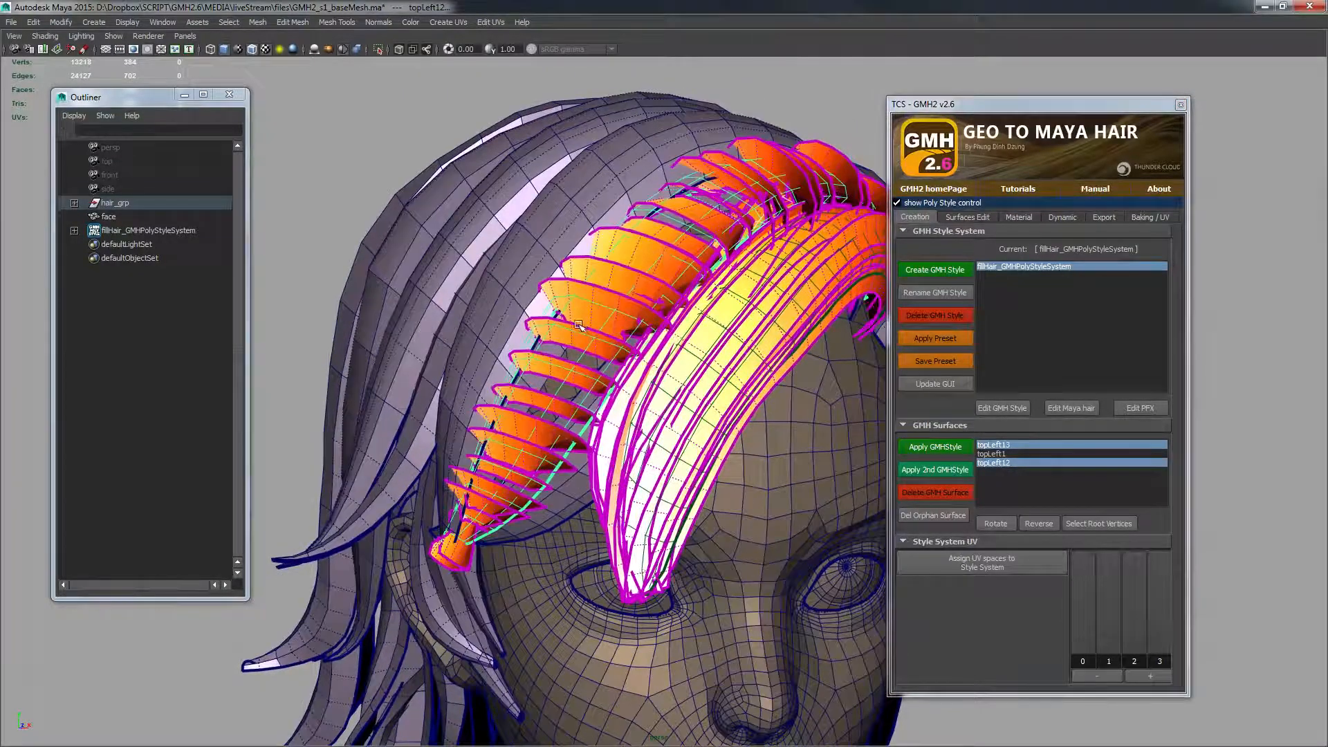
# - Rotate the hair direction on the topLeft12 and topLeft13 surfaces so the polygons run lengthwise from root to tip
pyautogui.keyDown('alt'); pyautogui.moveTo(578, 325); pyautogui.dragTo(661, 344); pyautogui.keyUp('alt')
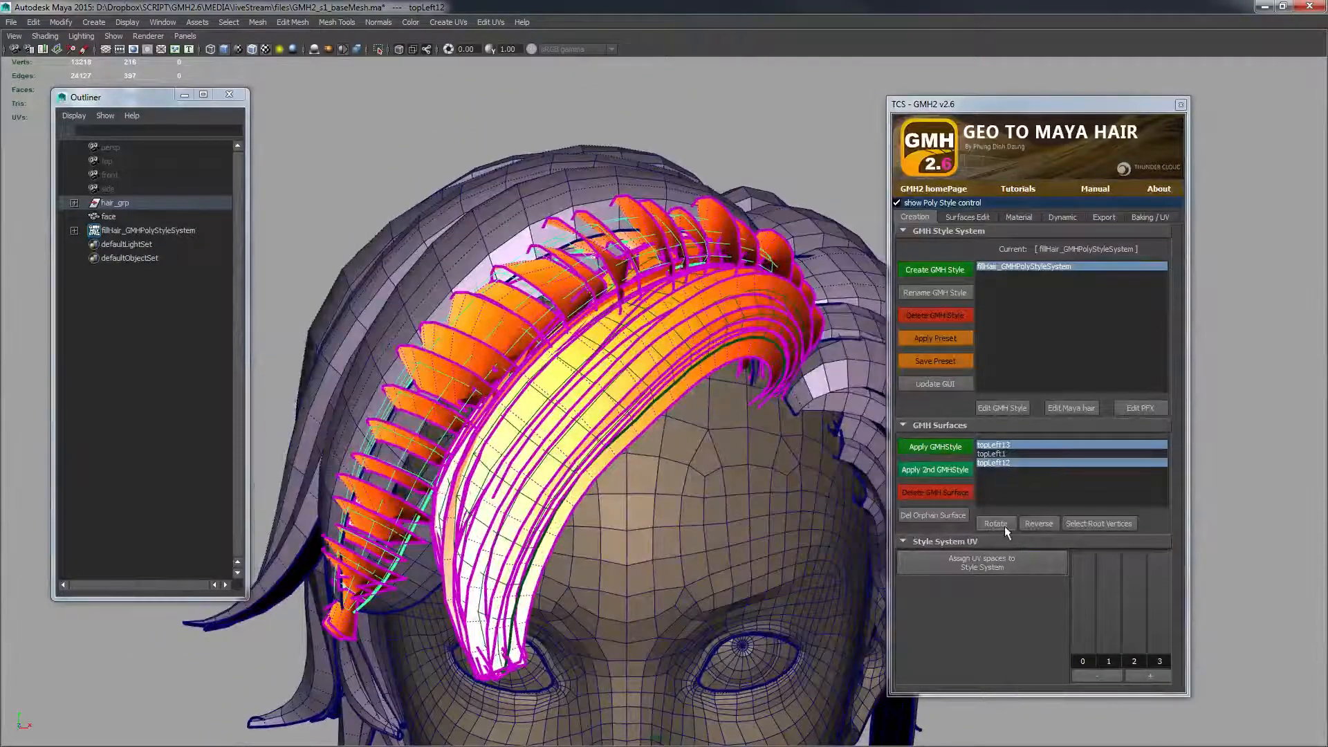
pyautogui.keyDown('alt'); pyautogui.moveTo(684, 443); pyautogui.dragTo(691, 397); pyautogui.keyUp('alt')
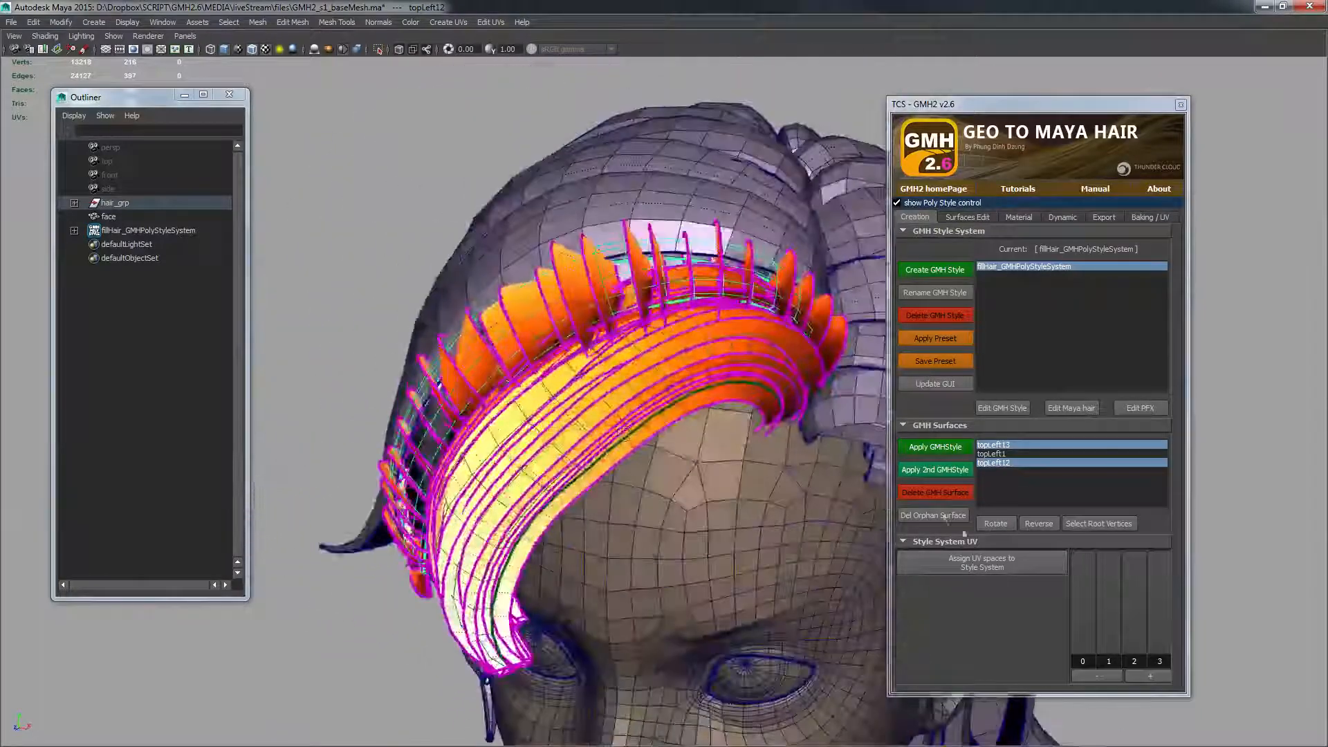
pyautogui.click(996, 526)
pyautogui.keyDown('alt'); pyautogui.moveTo(698, 413); pyautogui.dragTo(730, 336); pyautogui.keyUp('alt')
pyautogui.keyDown('alt'); pyautogui.moveTo(490, 215); pyautogui.dragTo(603, 145); pyautogui.keyUp('alt')
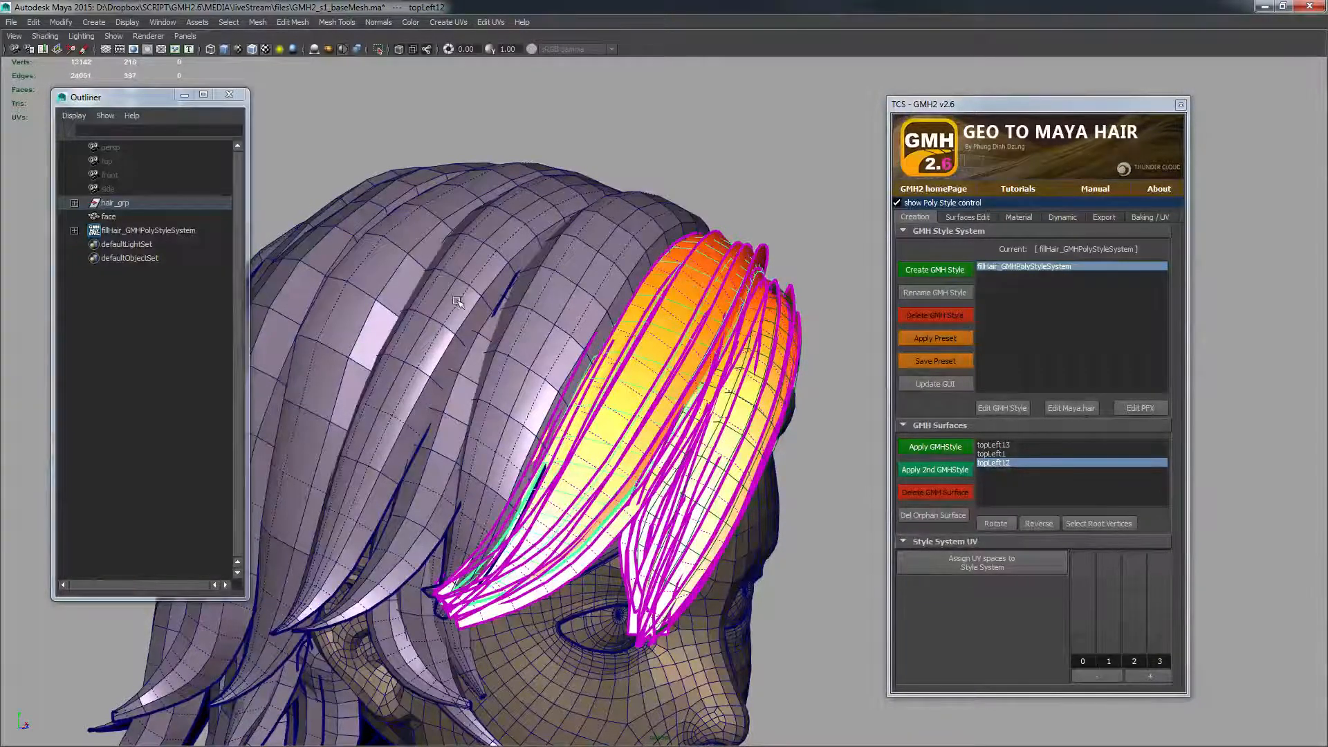
# - Expand hair_grp and check which hair meshes belong to its back, topLeft, topRight and backNeck groups
pyautogui.click(74, 203)
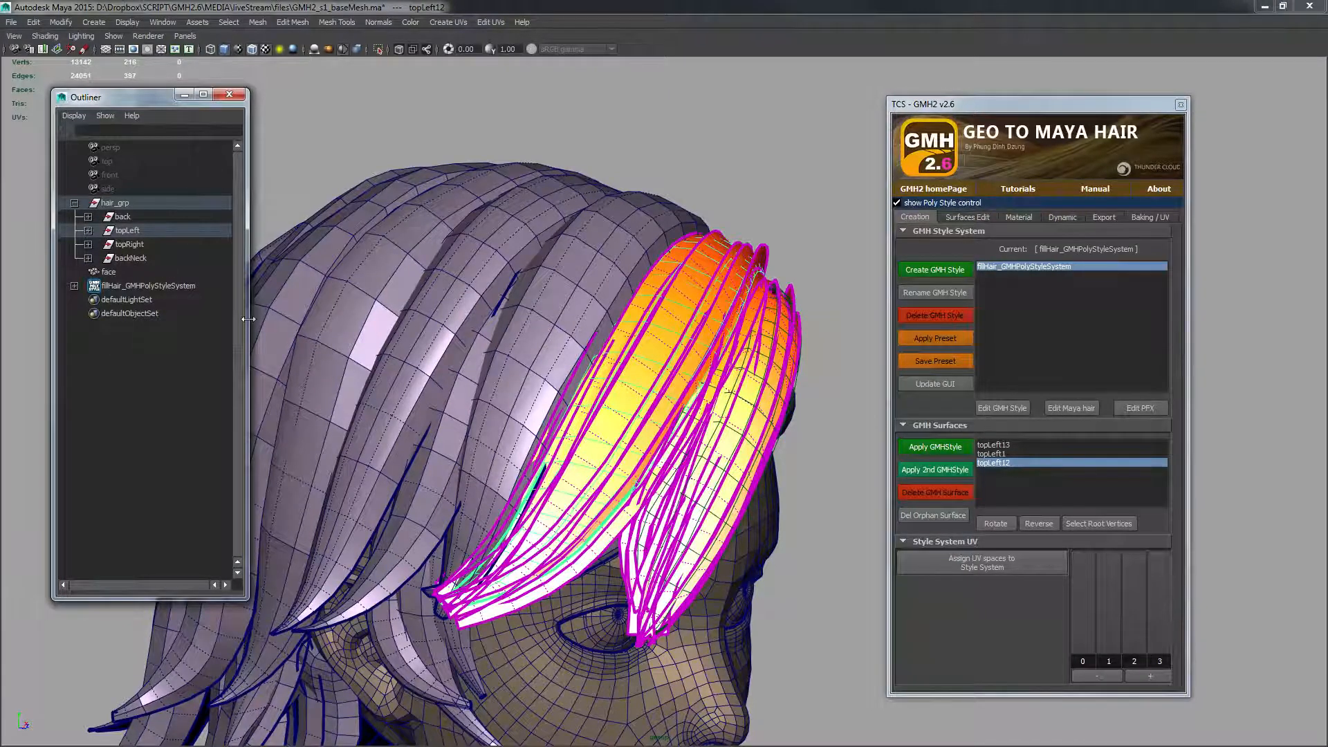
pyautogui.moveTo(248, 319); pyautogui.dragTo(236, 324)
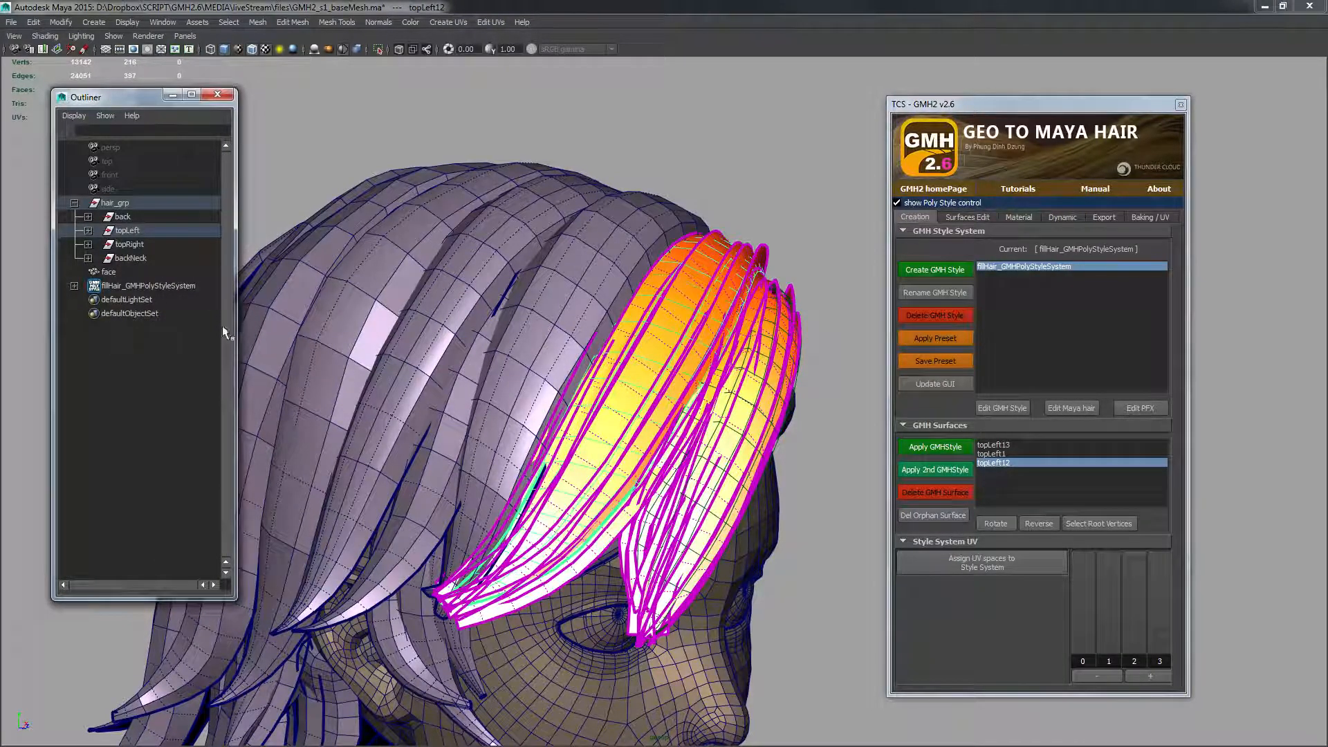
pyautogui.click(125, 247)
pyautogui.click(129, 258)
pyautogui.click(130, 245)
pyautogui.click(130, 231)
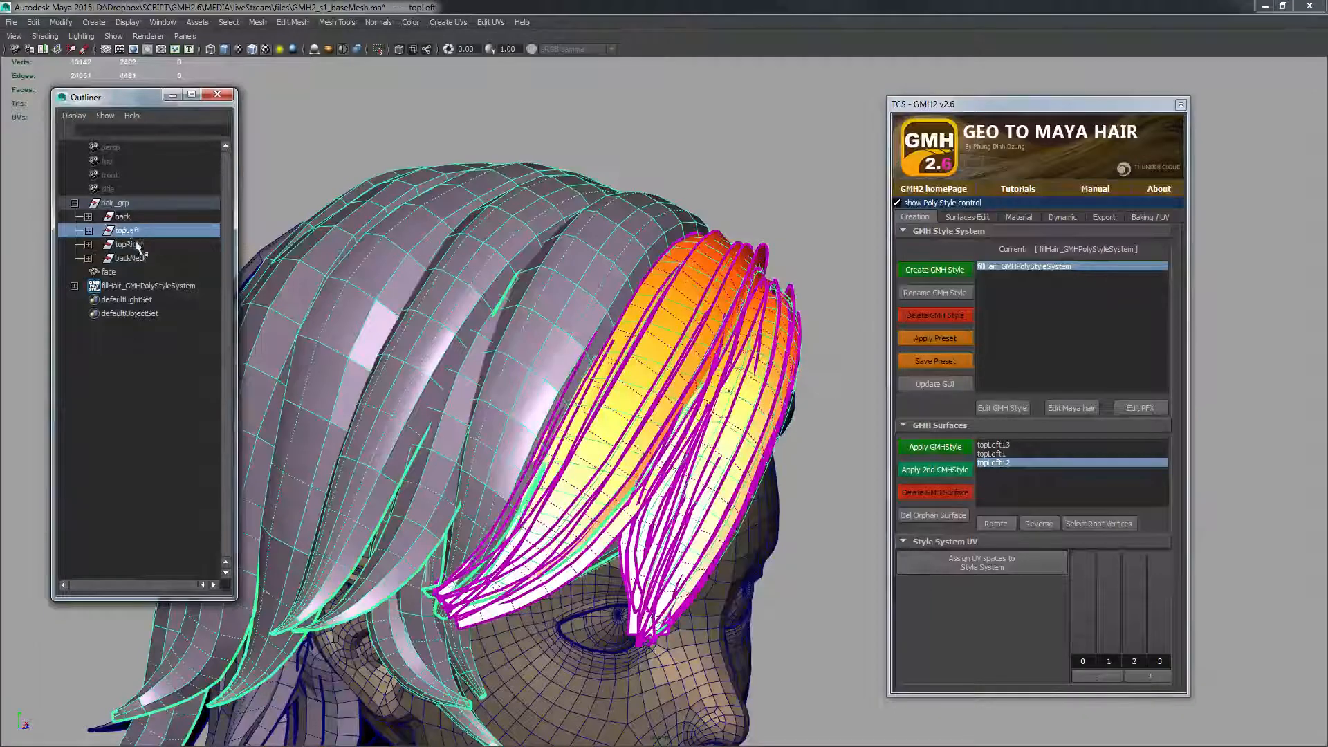
pyautogui.click(138, 244)
pyautogui.click(122, 217)
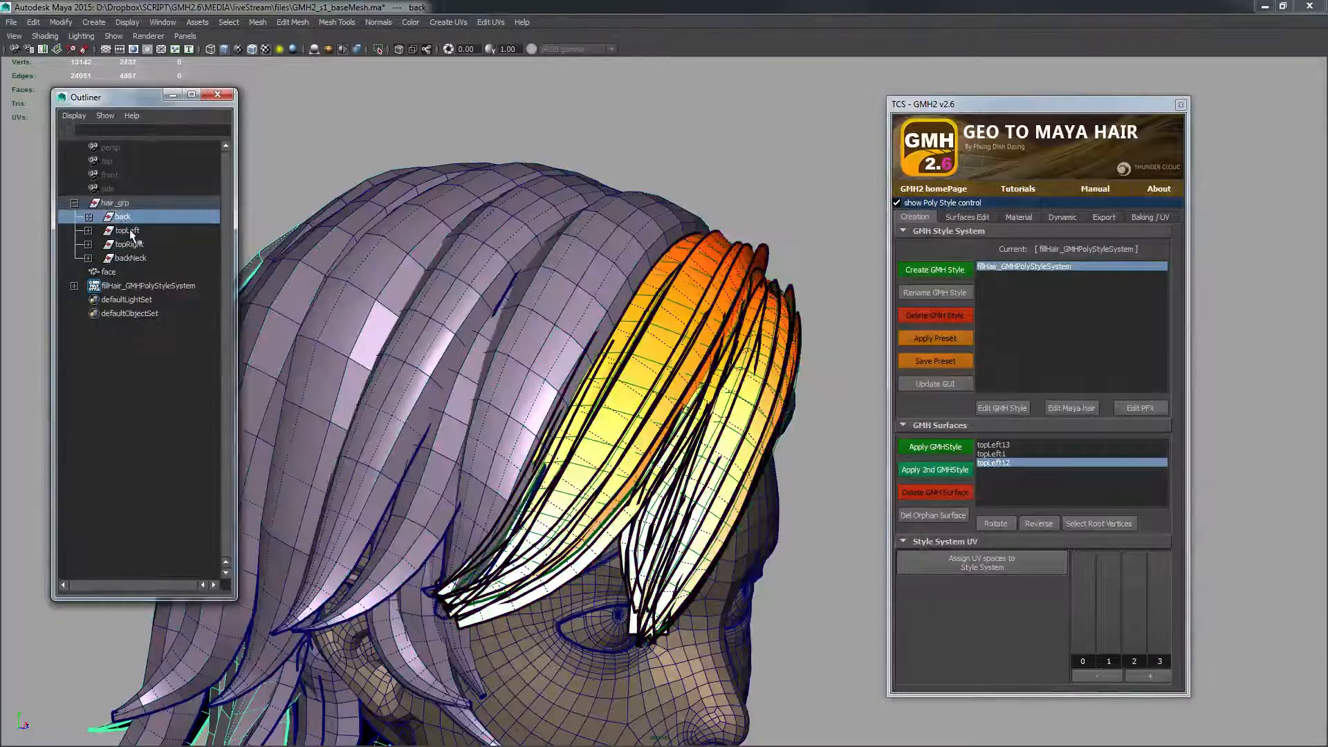
pyautogui.click(88, 217)
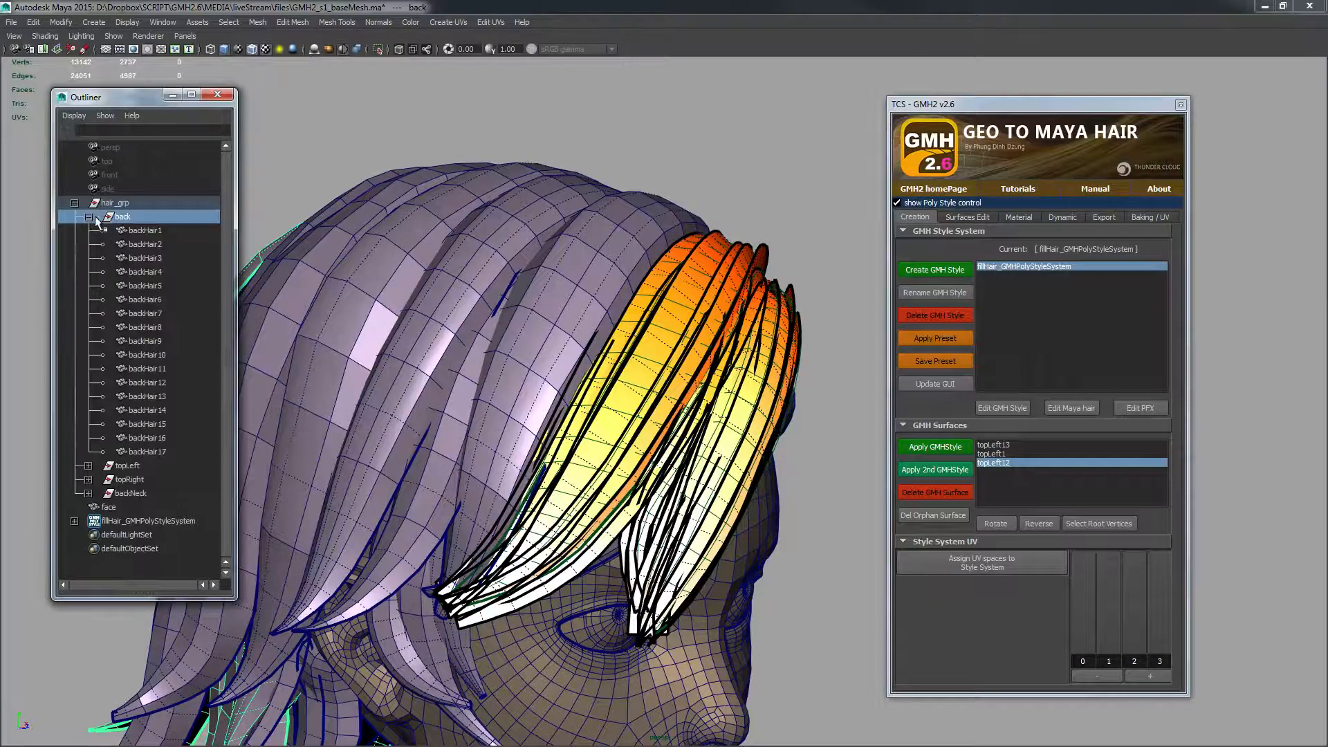
pyautogui.click(89, 217)
# - Examine from above and the side which areas of the head the back, topLeft, topRight and backNeck groups cover
pyautogui.scroll(-5, 519, 249)
pyautogui.keyDown('alt'); pyautogui.moveTo(518, 249); pyautogui.dragTo(399, 344); pyautogui.keyUp('alt')
pyautogui.keyDown('alt'); pyautogui.moveTo(796, 383); pyautogui.dragTo(601, 408, button='middle'); pyautogui.keyUp('alt')
pyautogui.scroll(2, 602, 409)
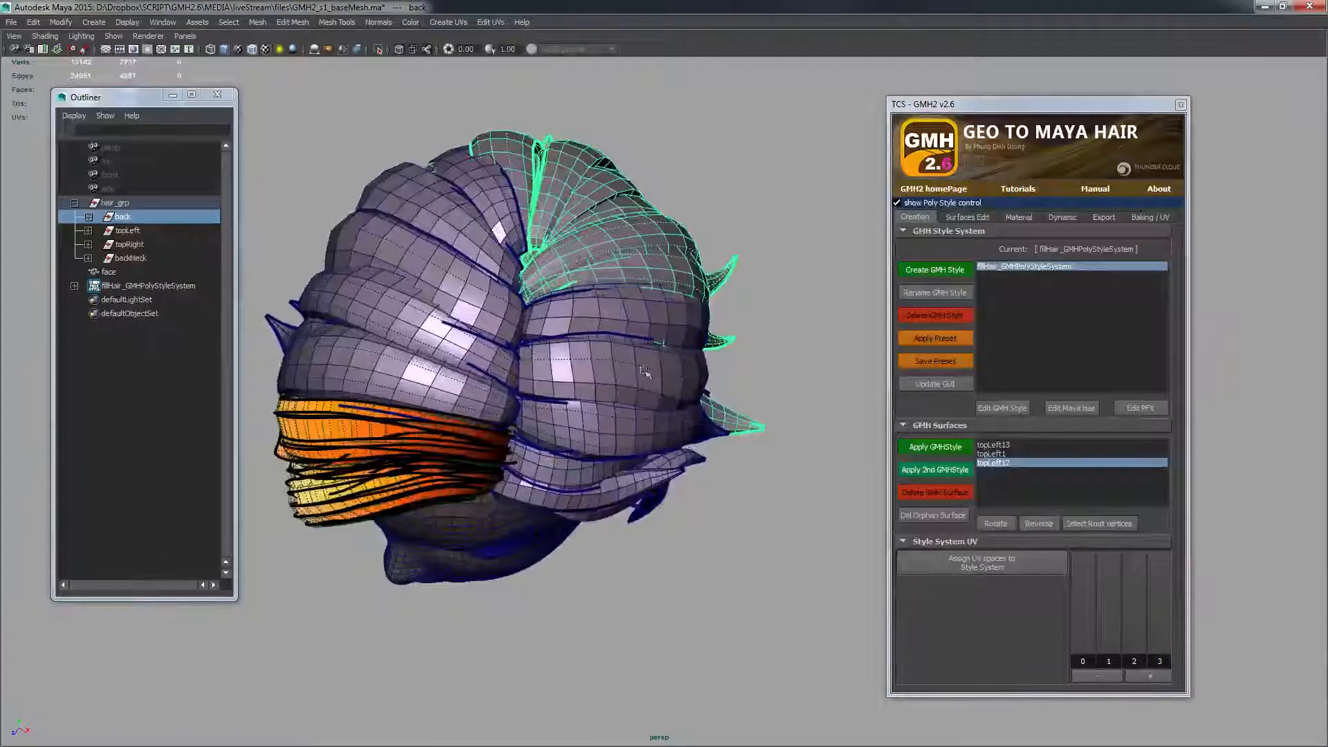
pyautogui.click(133, 232)
pyautogui.click(132, 244)
pyautogui.click(133, 260)
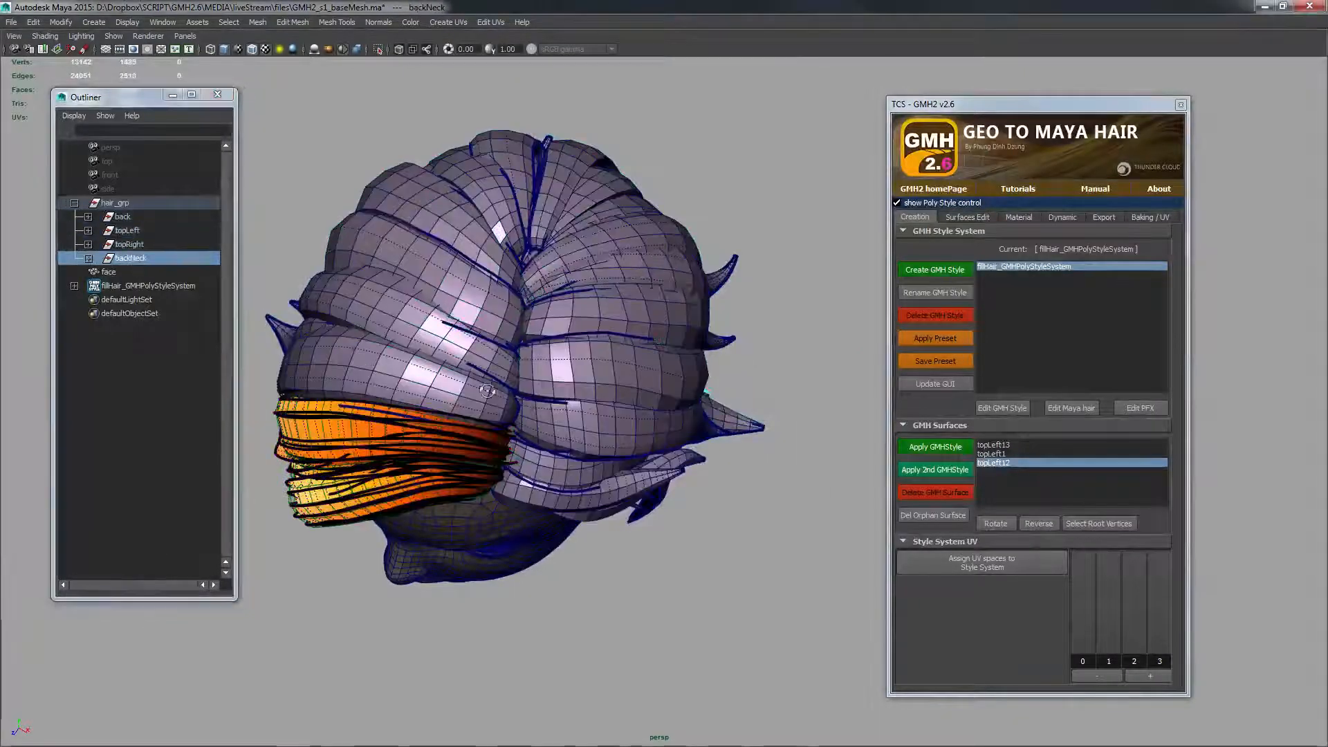
pyautogui.keyDown('alt'); pyautogui.moveTo(332, 505); pyautogui.dragTo(445, 458); pyautogui.keyUp('alt')
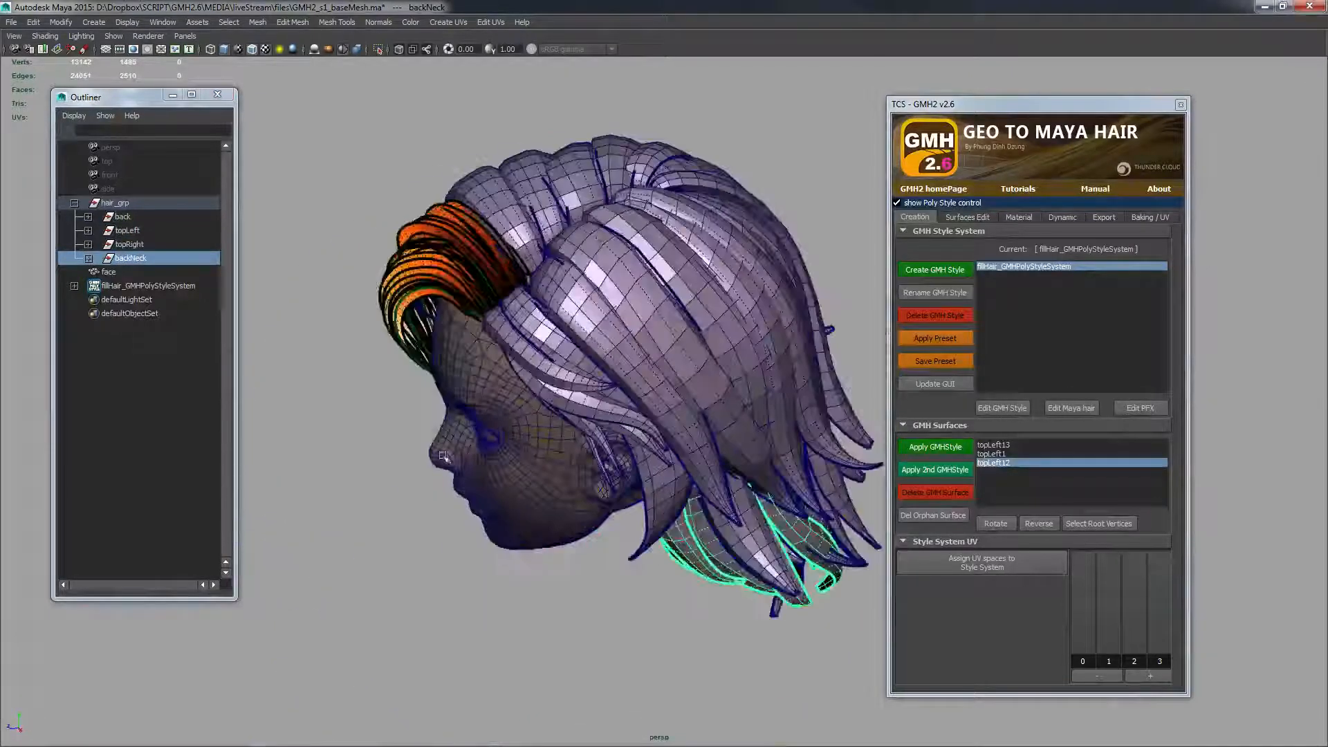
# - Select the meshes backHair1 through backHair17, sample several top hair strips on the model, and clear the selection
pyautogui.click(89, 216)
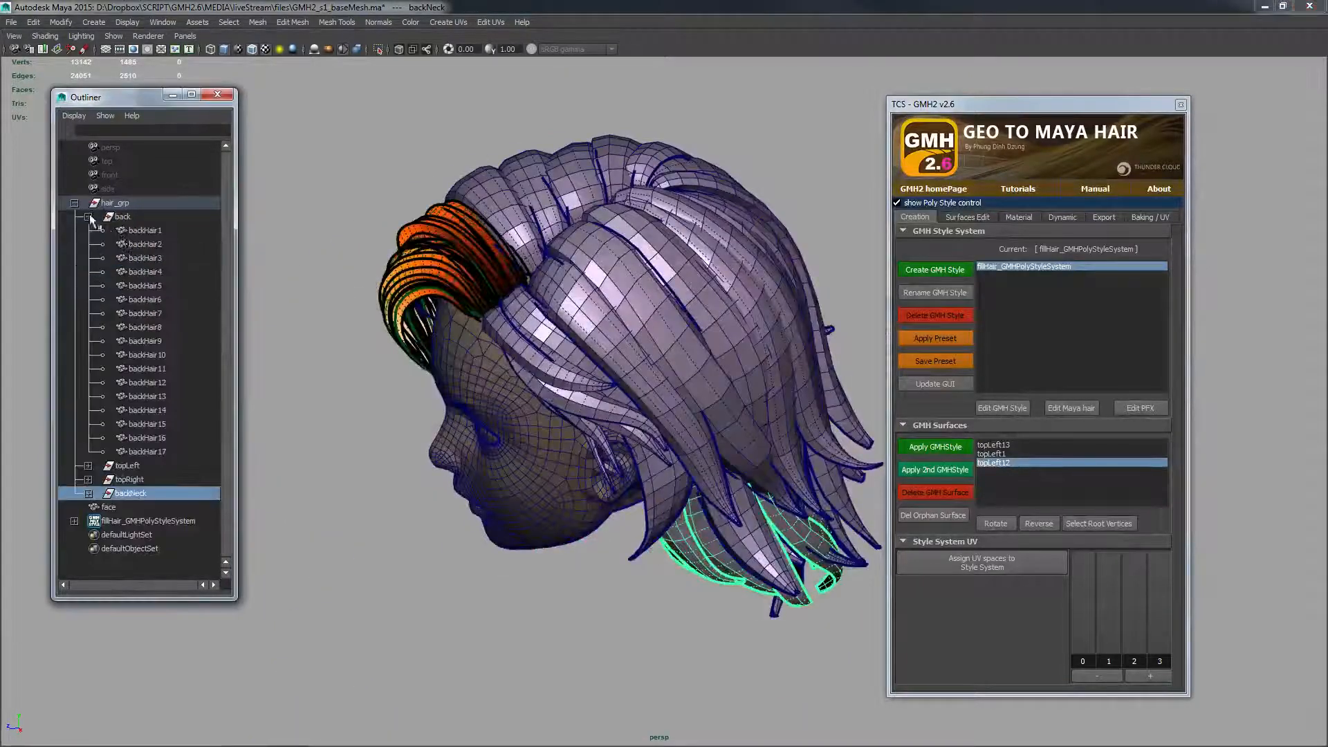
pyautogui.click(140, 229)
pyautogui.keyDown('shift'); pyautogui.click(154, 451); pyautogui.keyUp('shift')
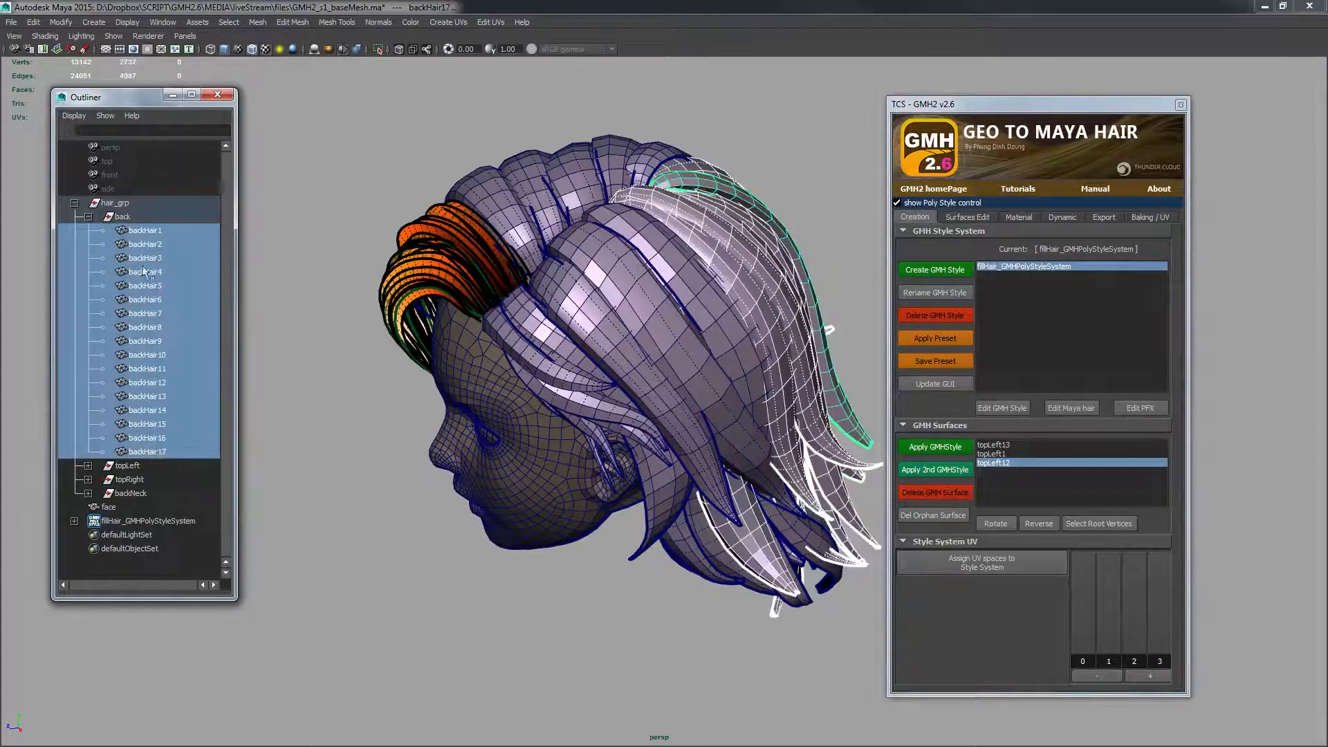
pyautogui.keyDown('alt'); pyautogui.moveTo(506, 301); pyautogui.dragTo(631, 312, button='right'); pyautogui.keyUp('alt')
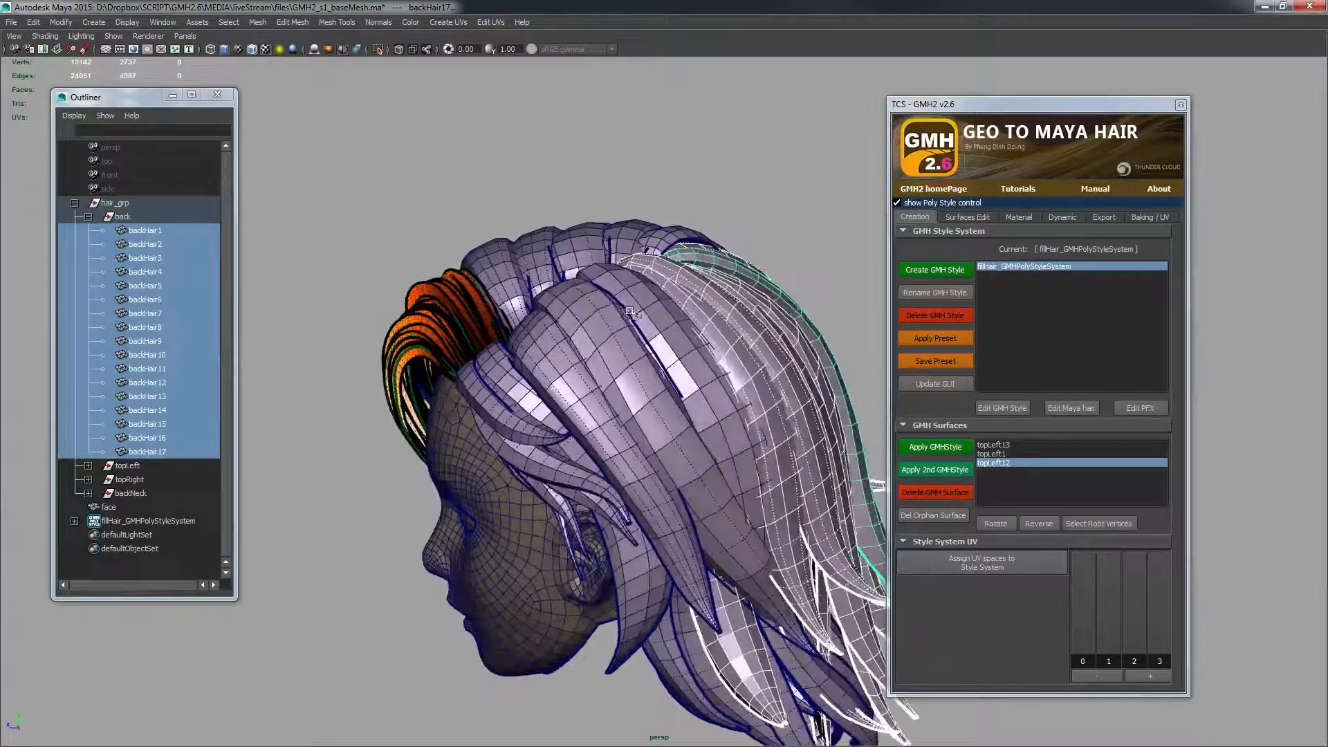
pyautogui.click(491, 367)
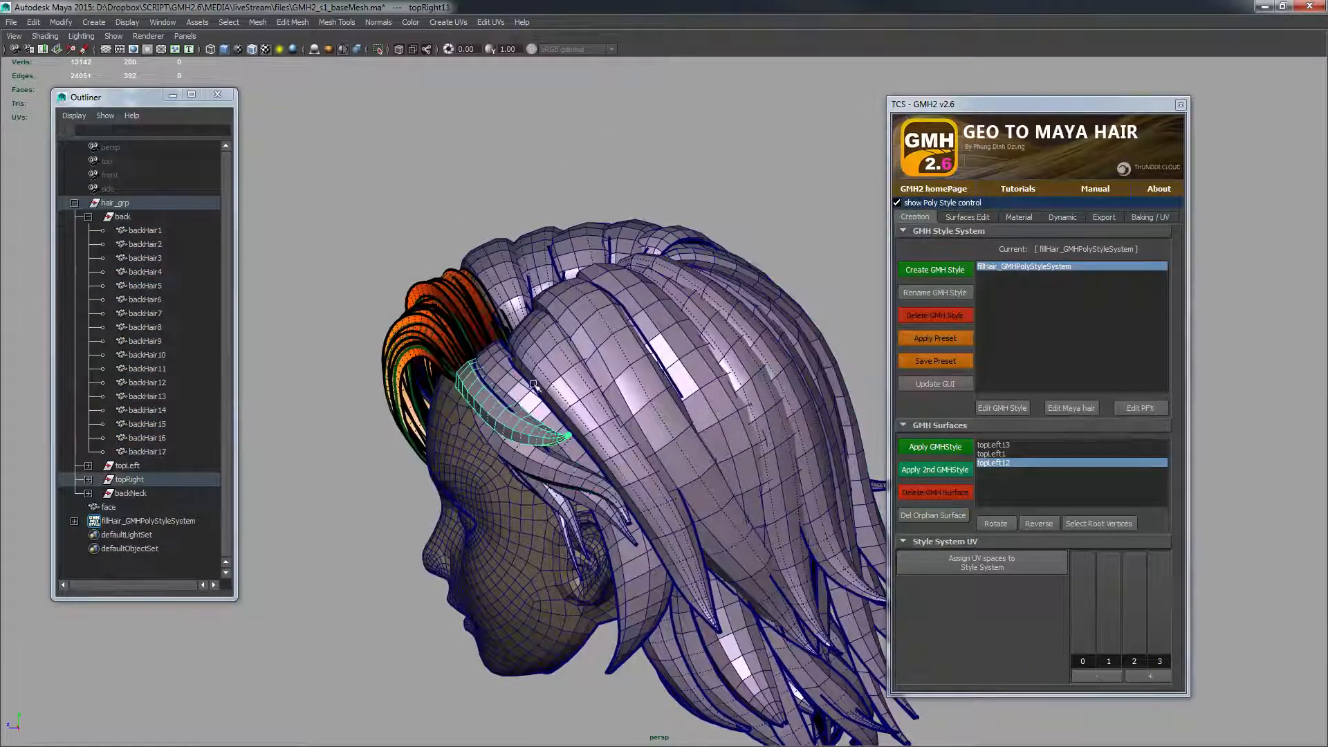
pyautogui.click(437, 204)
pyautogui.moveTo(383, 168); pyautogui.dragTo(579, 248)
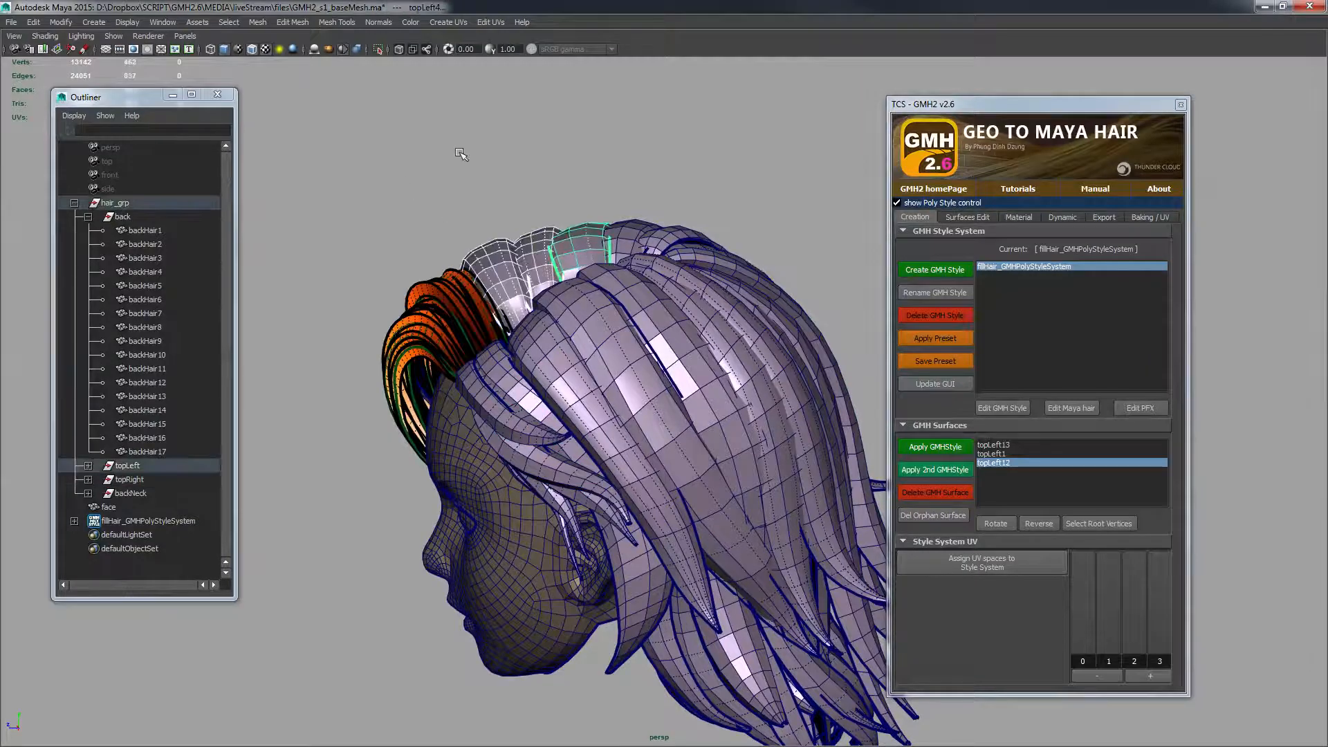
pyautogui.click(460, 153)
# - Open the scene GMH2_s2_convert.ma without saving the changes to the current scene
pyautogui.hotkey('ctrl', 'o')
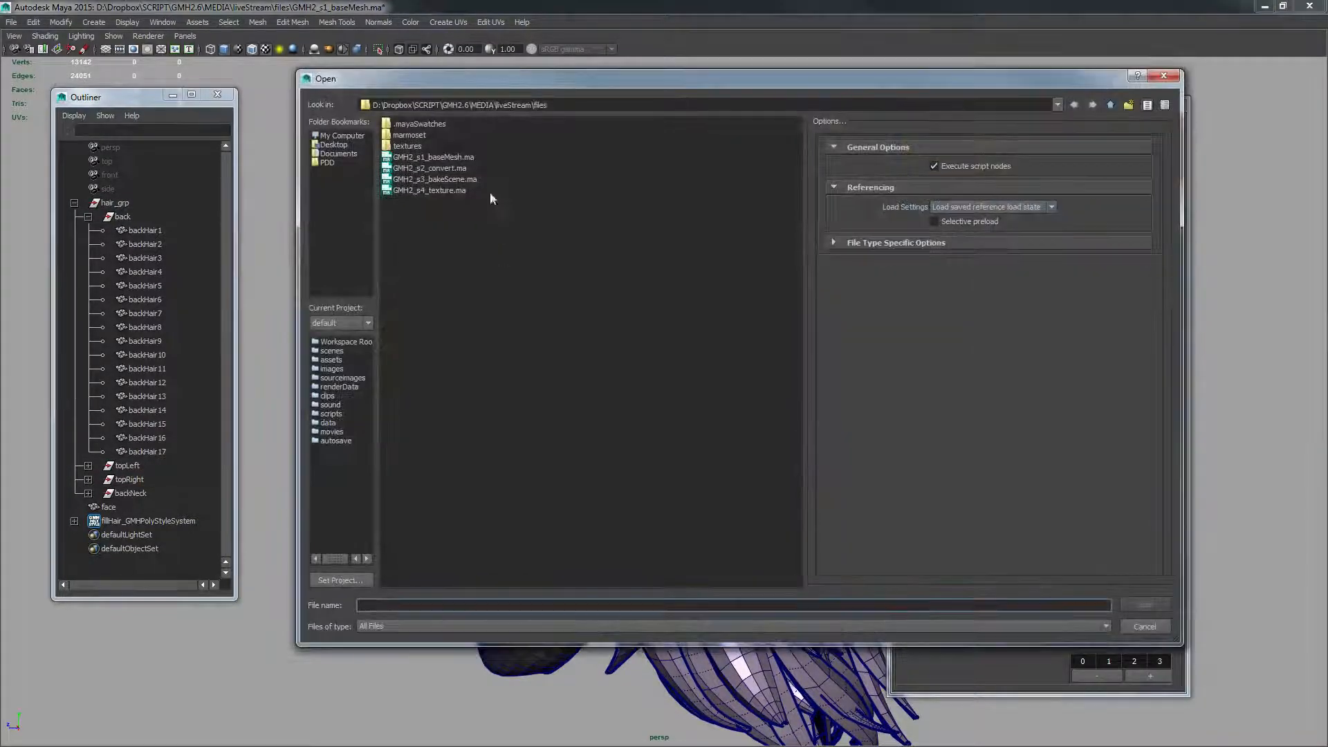
pyautogui.doubleClick(451, 166)
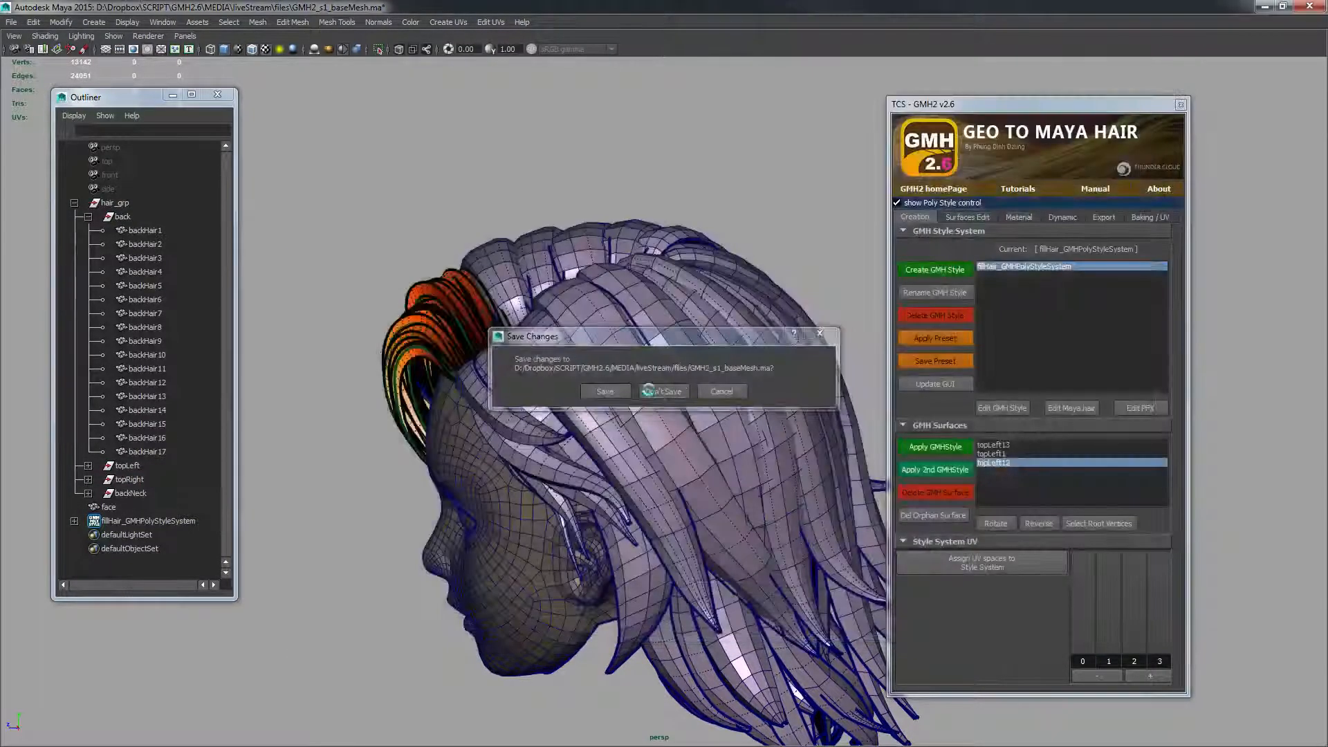
pyautogui.click(680, 390)
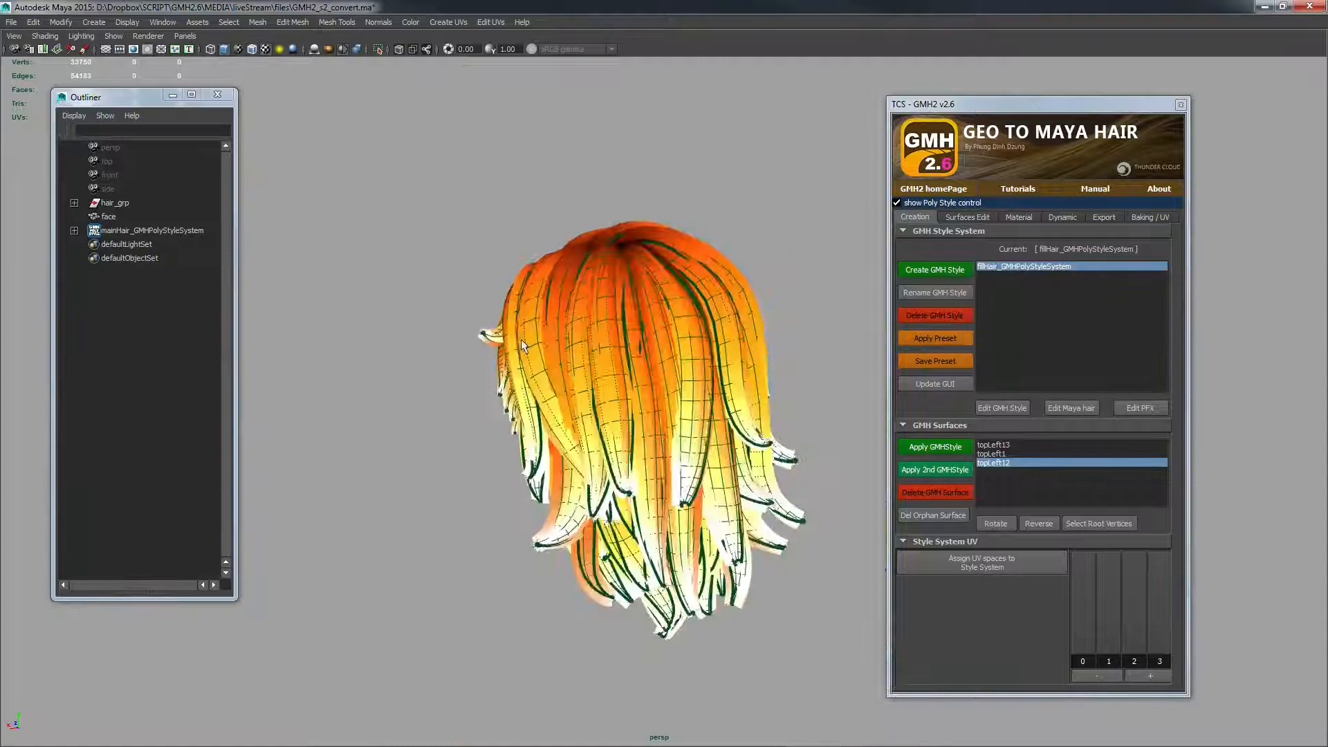
# - Examine the fully converted mainHair polygon hair from the front, both sides and the top, and clear the selection
pyautogui.keyDown('alt'); pyautogui.moveTo(523, 346); pyautogui.dragTo(731, 326); pyautogui.keyUp('alt')
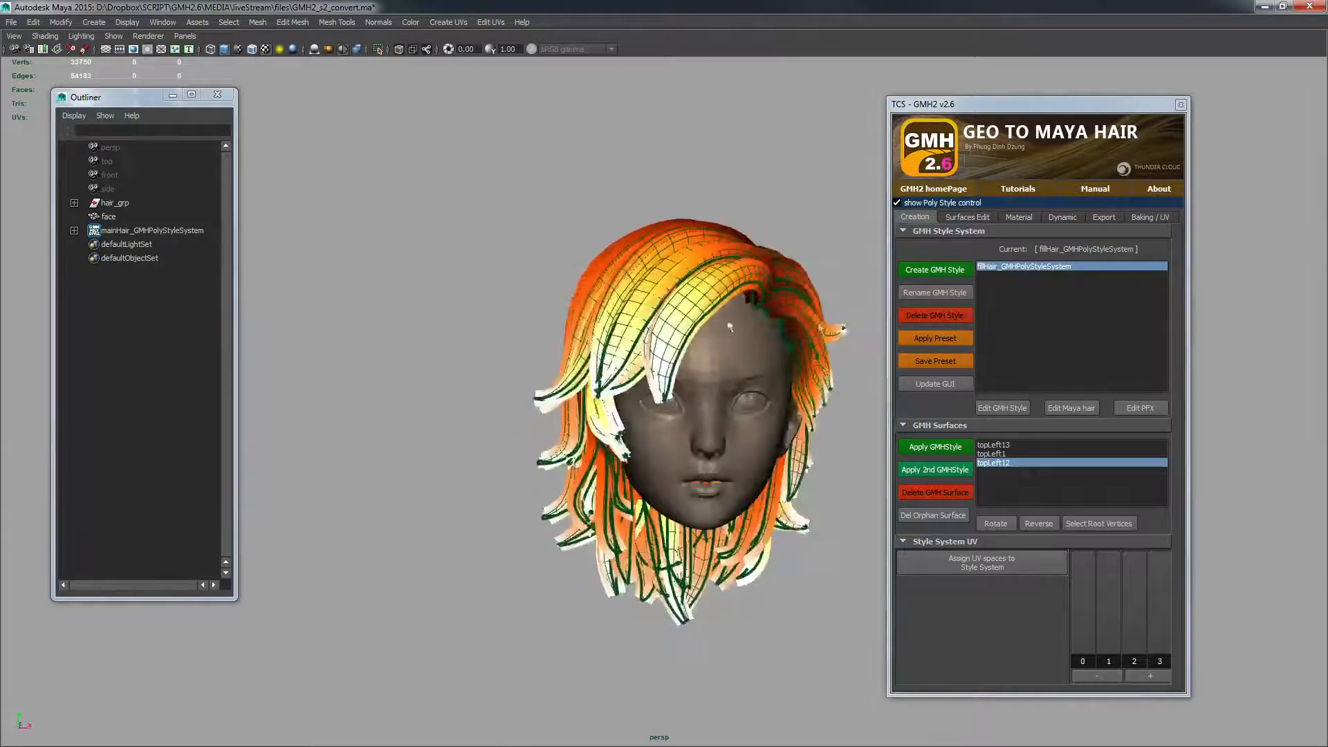
pyautogui.keyDown('alt'); pyautogui.moveTo(732, 325); pyautogui.dragTo(658, 365, button='middle'); pyautogui.keyUp('alt')
pyautogui.keyDown('alt'); pyautogui.moveTo(658, 365); pyautogui.dragTo(845, 412, button='right'); pyautogui.keyUp('alt')
pyautogui.keyDown('alt'); pyautogui.moveTo(657, 297); pyautogui.dragTo(440, 183); pyautogui.keyUp('alt')
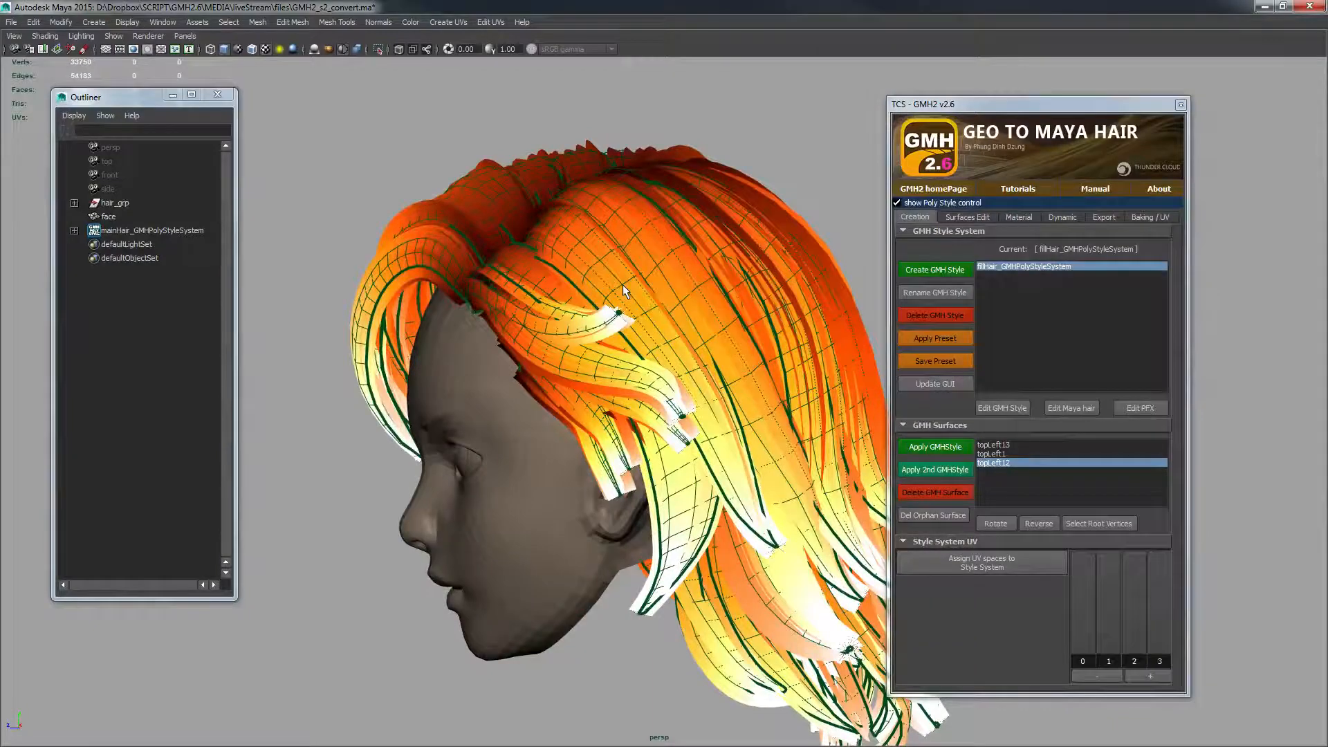
pyautogui.keyDown('alt'); pyautogui.moveTo(612, 384); pyautogui.dragTo(627, 360); pyautogui.keyUp('alt')
pyautogui.keyDown('alt'); pyautogui.moveTo(508, 306); pyautogui.dragTo(622, 287); pyautogui.keyUp('alt')
pyautogui.keyDown('alt'); pyautogui.moveTo(622, 287); pyautogui.dragTo(698, 306, button='right'); pyautogui.keyUp('alt')
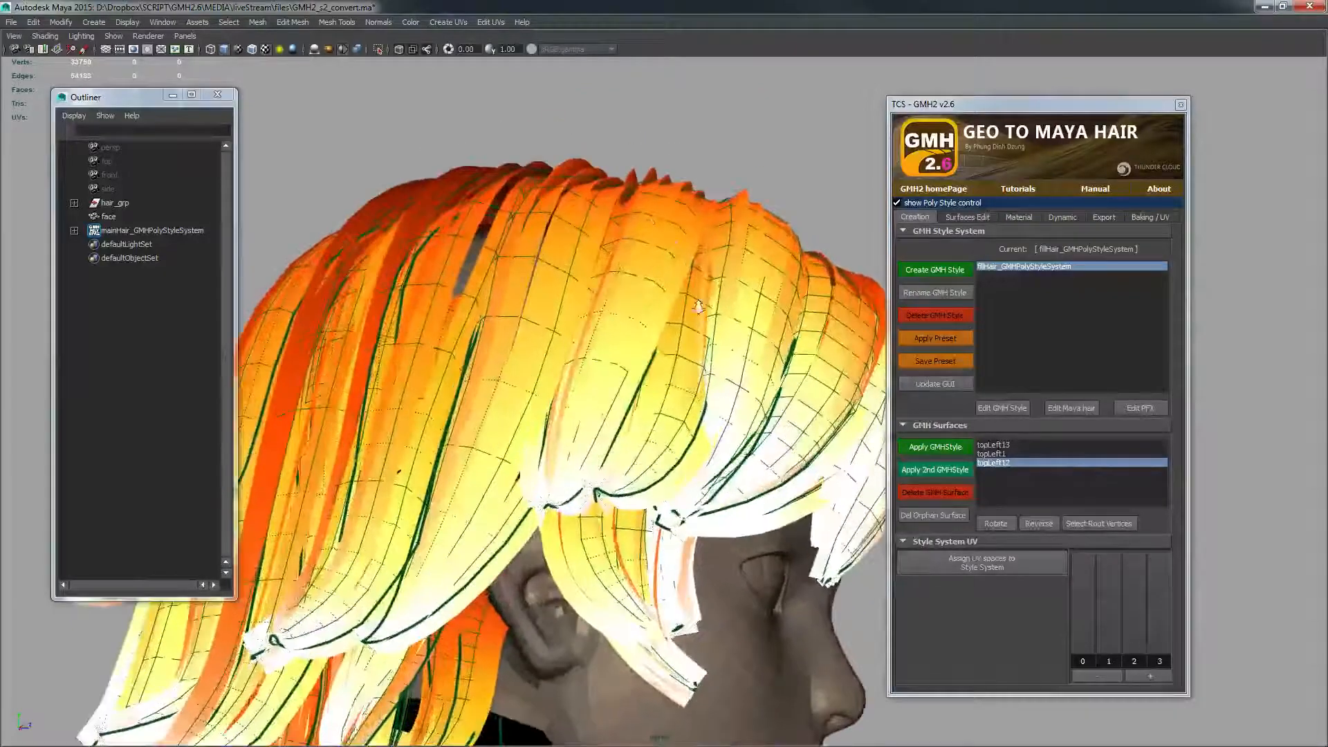
pyautogui.keyDown('alt'); pyautogui.moveTo(671, 161); pyautogui.dragTo(522, 199); pyautogui.keyUp('alt')
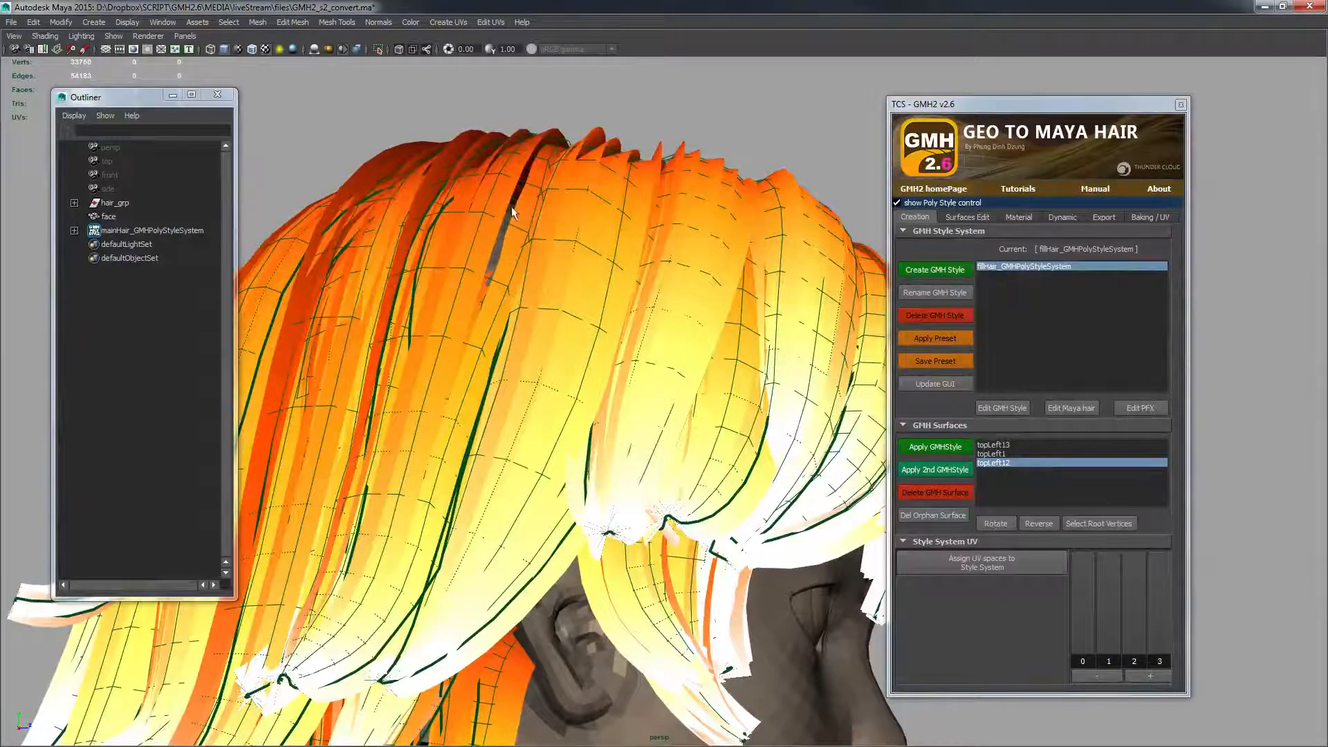
pyautogui.keyDown('alt'); pyautogui.moveTo(512, 211); pyautogui.dragTo(598, 220); pyautogui.keyUp('alt')
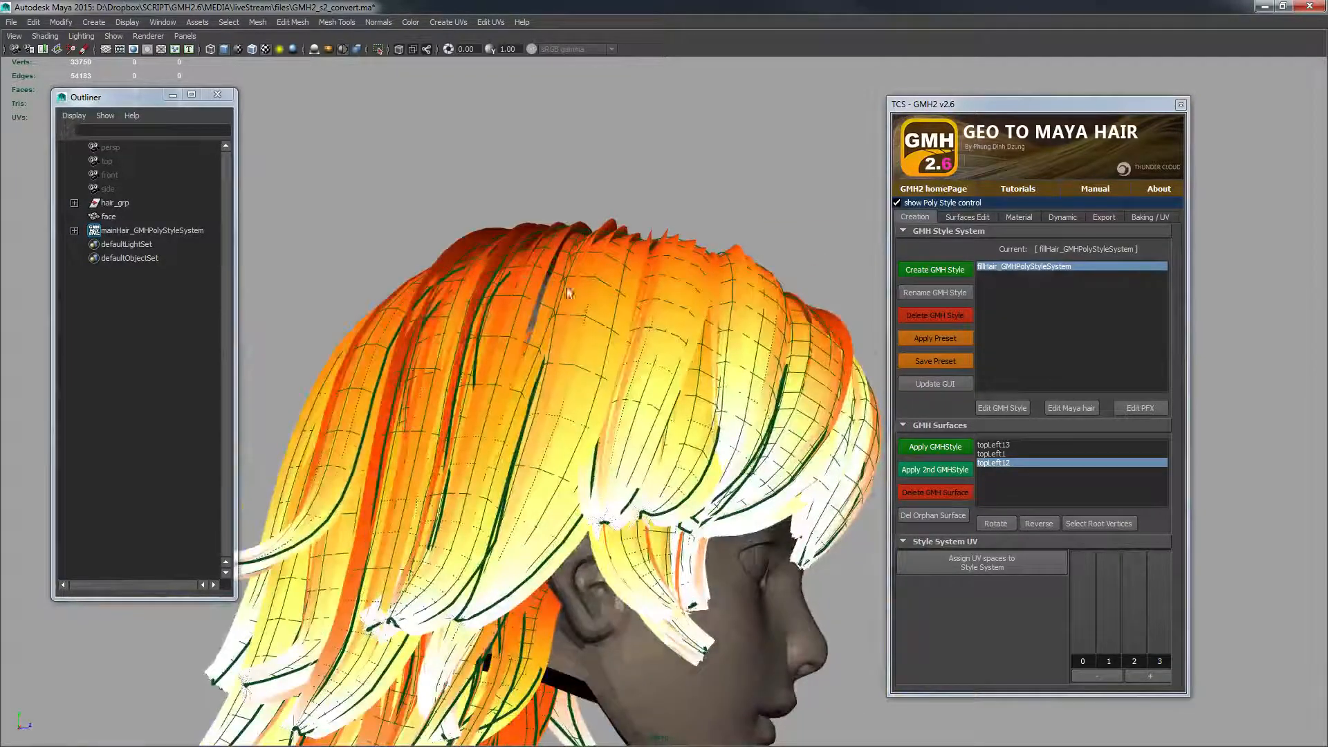
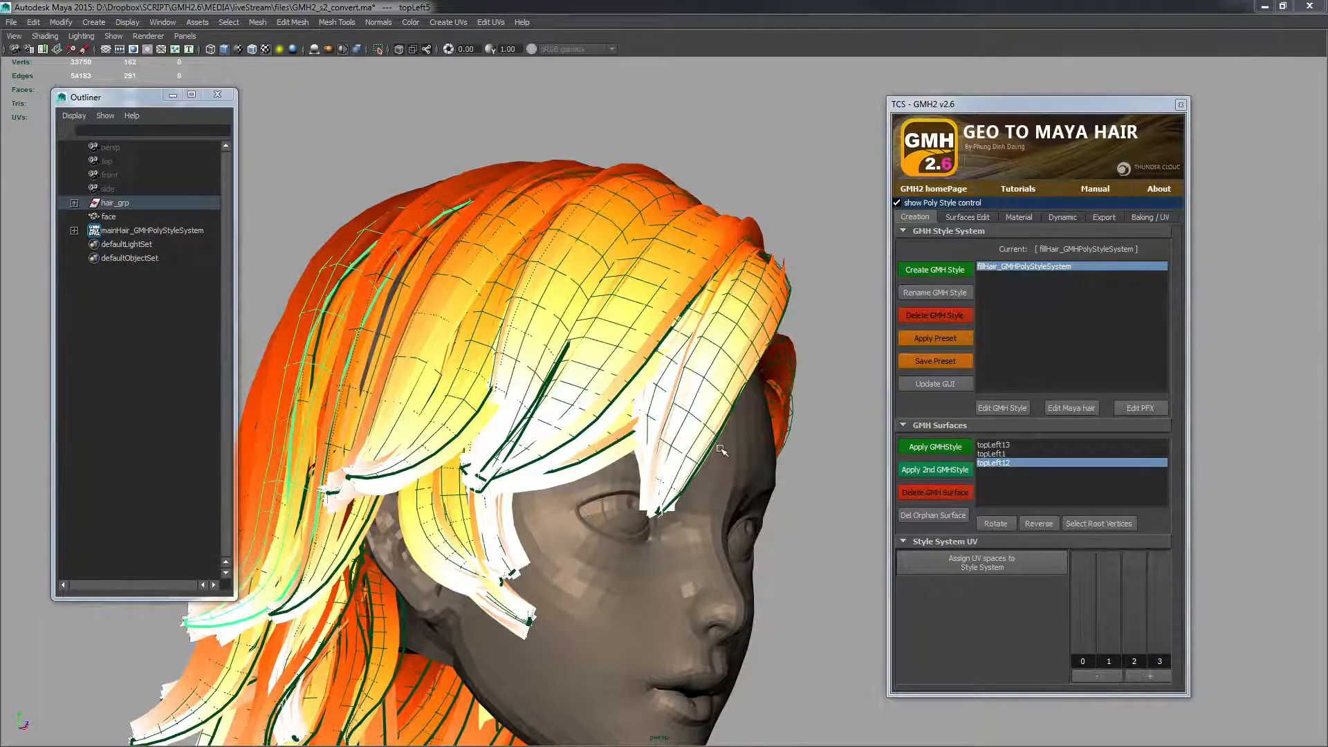
pyautogui.keyDown('alt'); pyautogui.moveTo(720, 450); pyautogui.dragTo(559, 462); pyautogui.keyUp('alt')
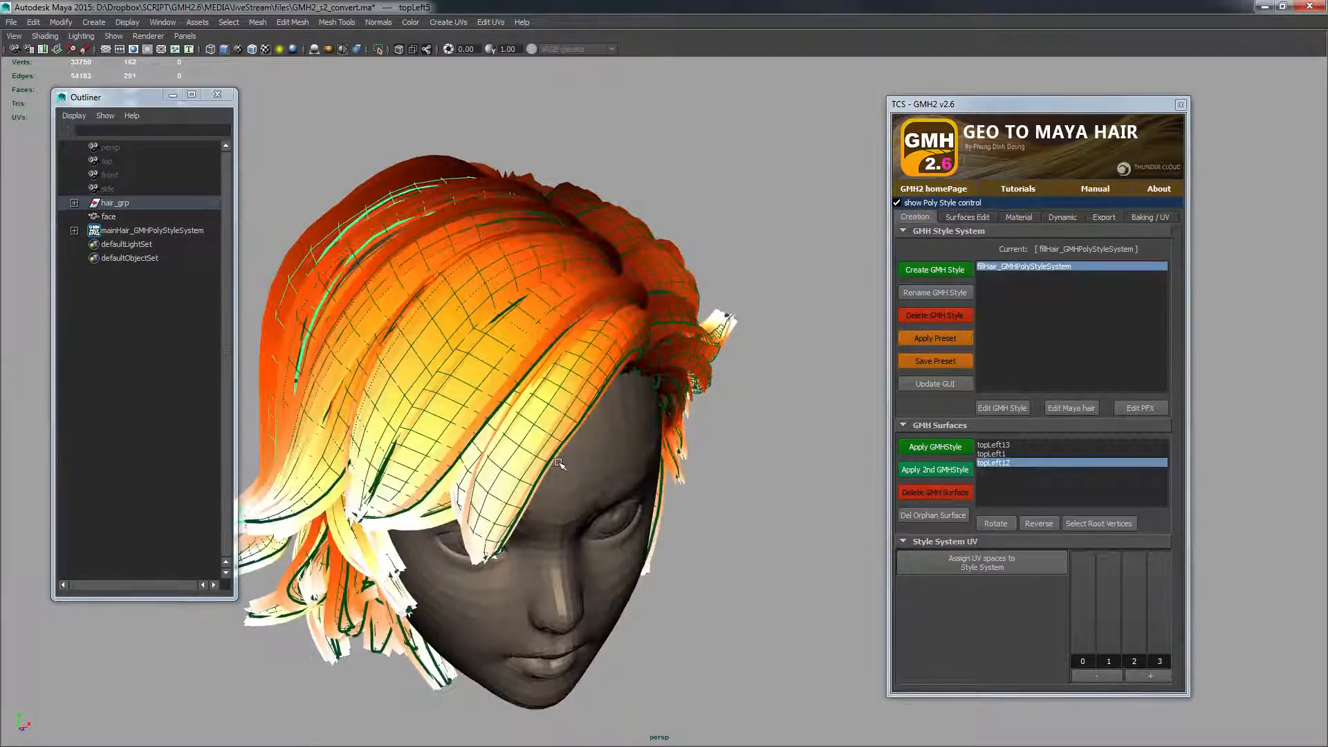
pyautogui.scroll(3, 558, 463)
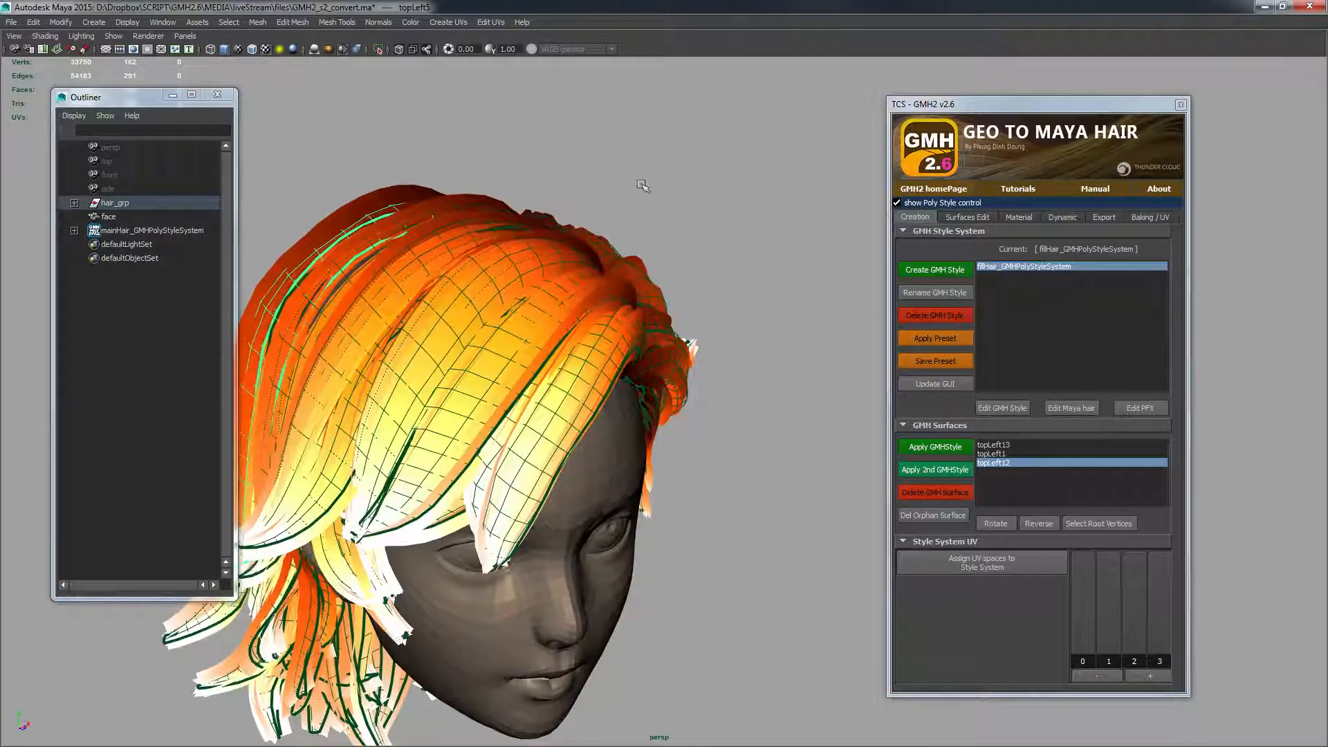
pyautogui.click(702, 187)
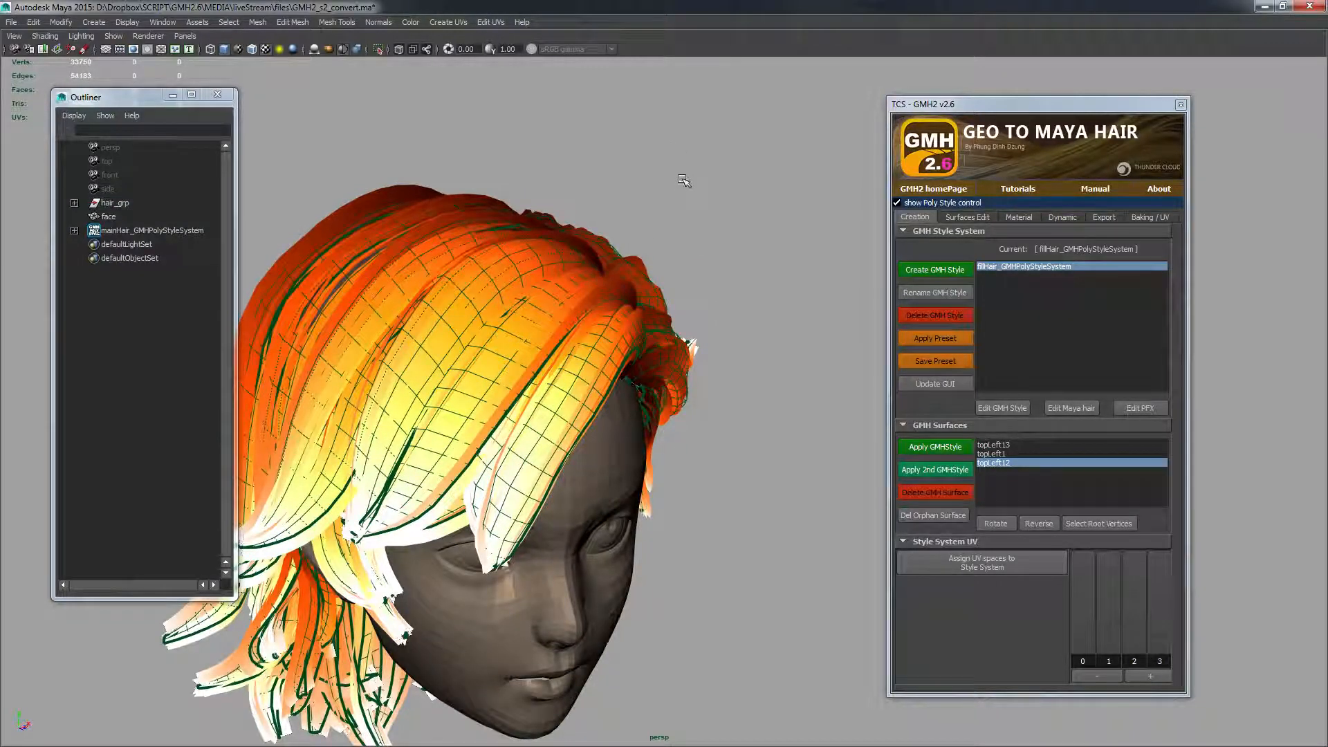
# - Start a new empty scene without saving GMH2_s2_convert.ma and show the grid in the perspective view
pyautogui.hotkey('ctrl', 'n')
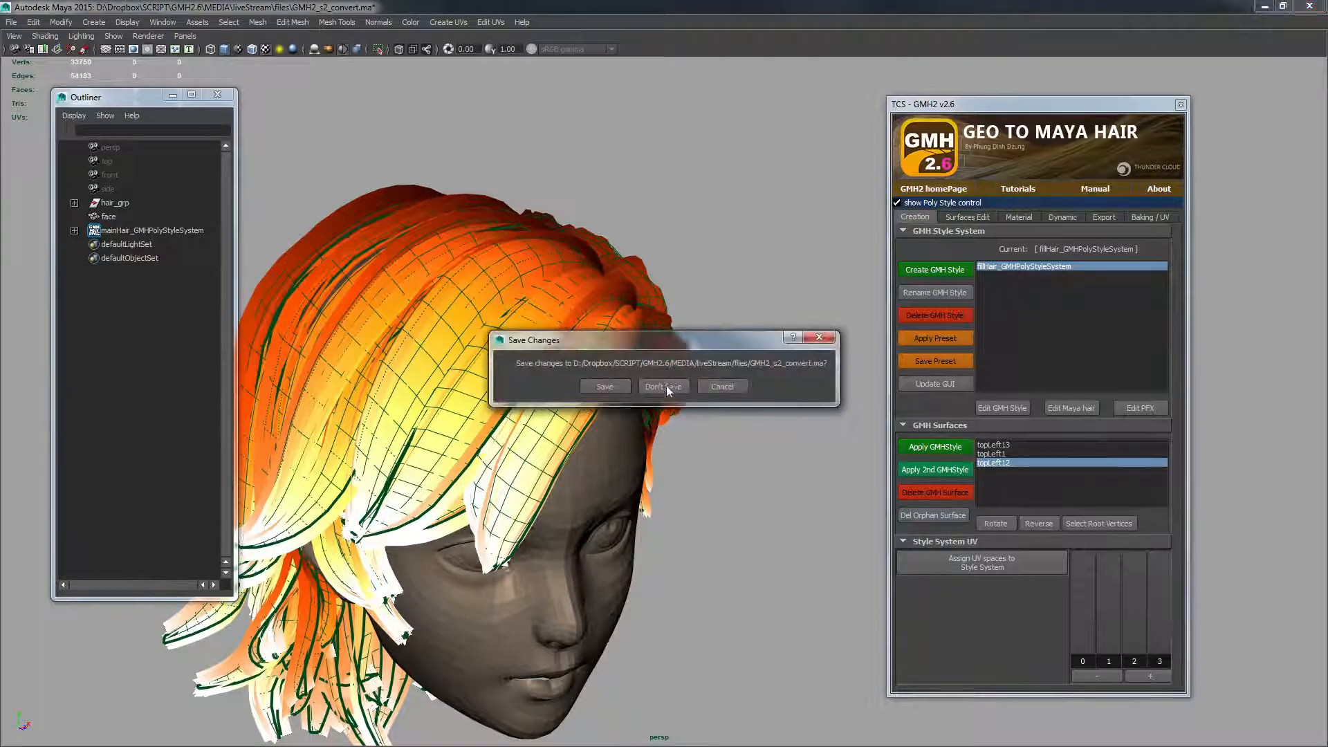
pyautogui.click(663, 386)
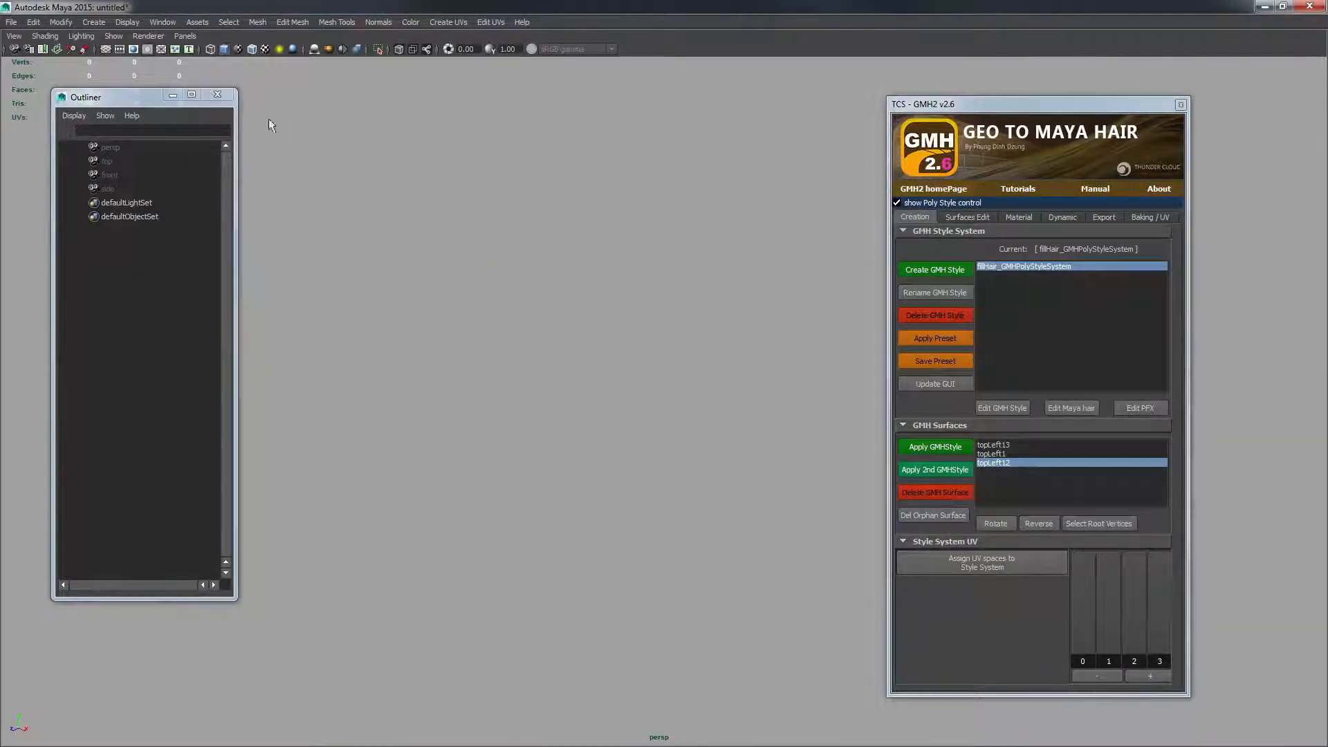
pyautogui.click(104, 49)
pyautogui.keyDown('alt'); pyautogui.moveTo(635, 450); pyautogui.dragTo(606, 436); pyautogui.keyUp('alt')
pyautogui.click(94, 22)
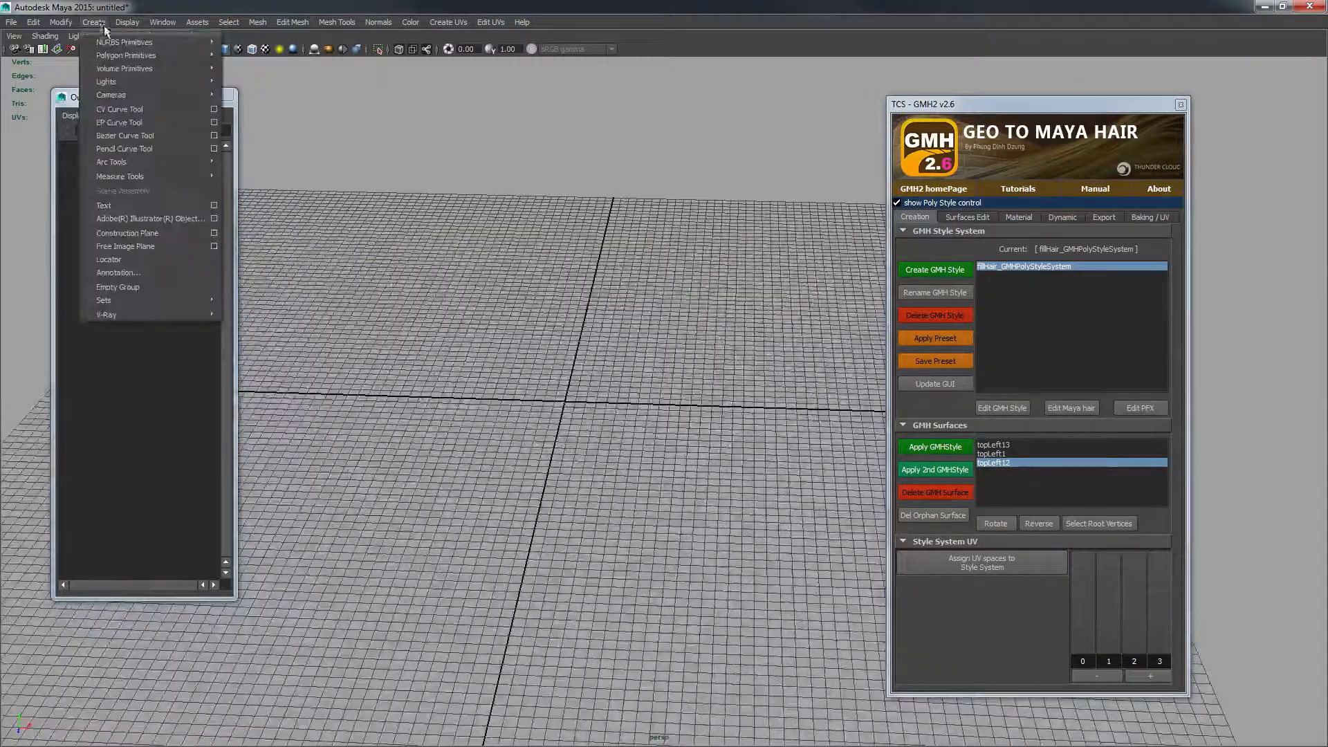
pyautogui.moveTo(141, 54)
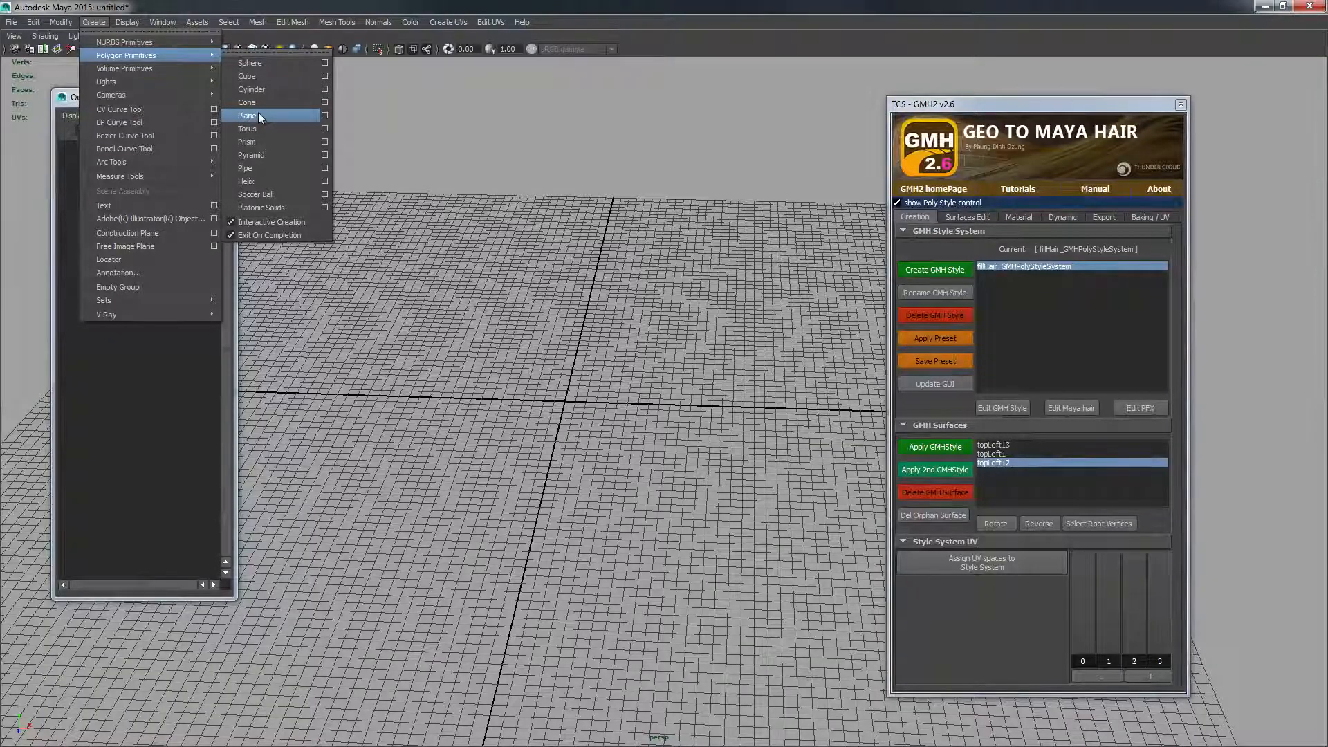
pyautogui.click(570, 342)
pyautogui.keyDown('alt'); pyautogui.moveTo(570, 342); pyautogui.dragTo(640, 339, button='right'); pyautogui.keyUp('alt')
pyautogui.keyDown('alt'); pyautogui.moveTo(640, 339); pyautogui.dragTo(647, 402); pyautogui.keyUp('alt')
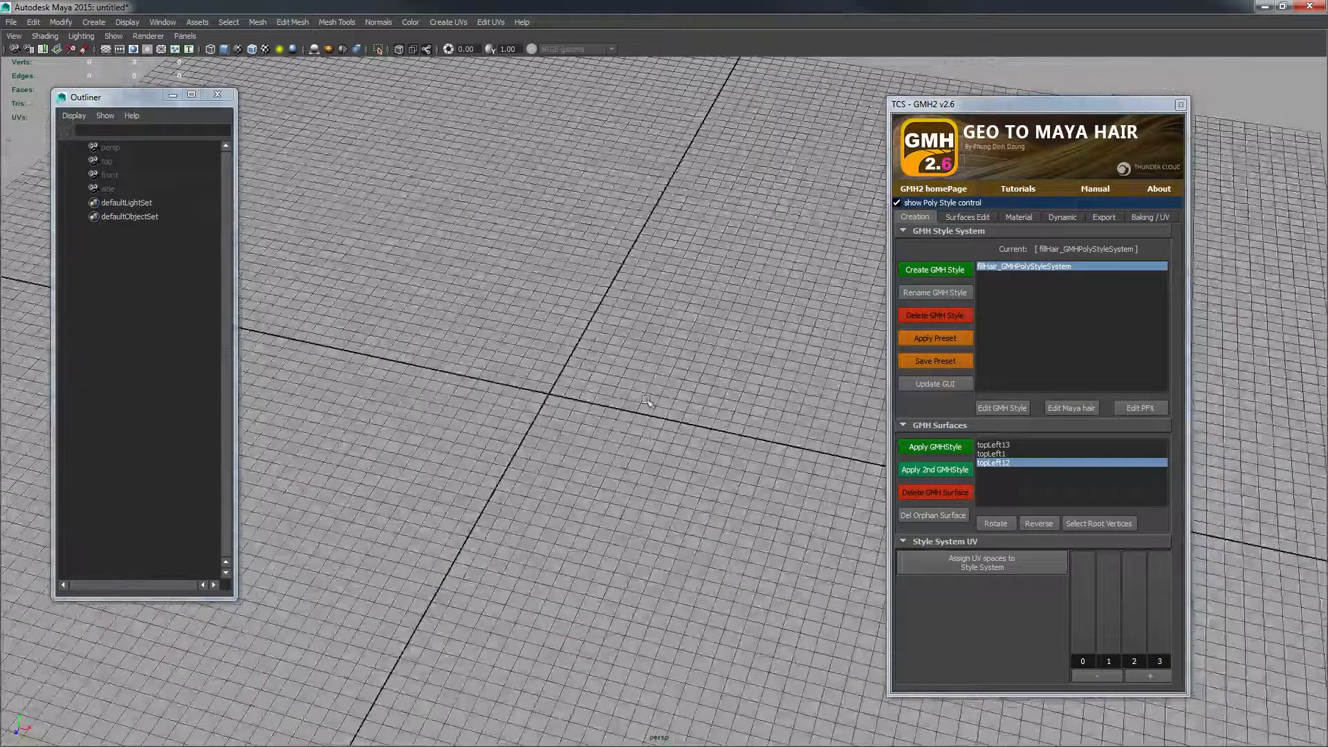
pyautogui.keyDown('alt'); pyautogui.moveTo(646, 400); pyautogui.dragTo(685, 451, button='middle'); pyautogui.keyUp('alt')
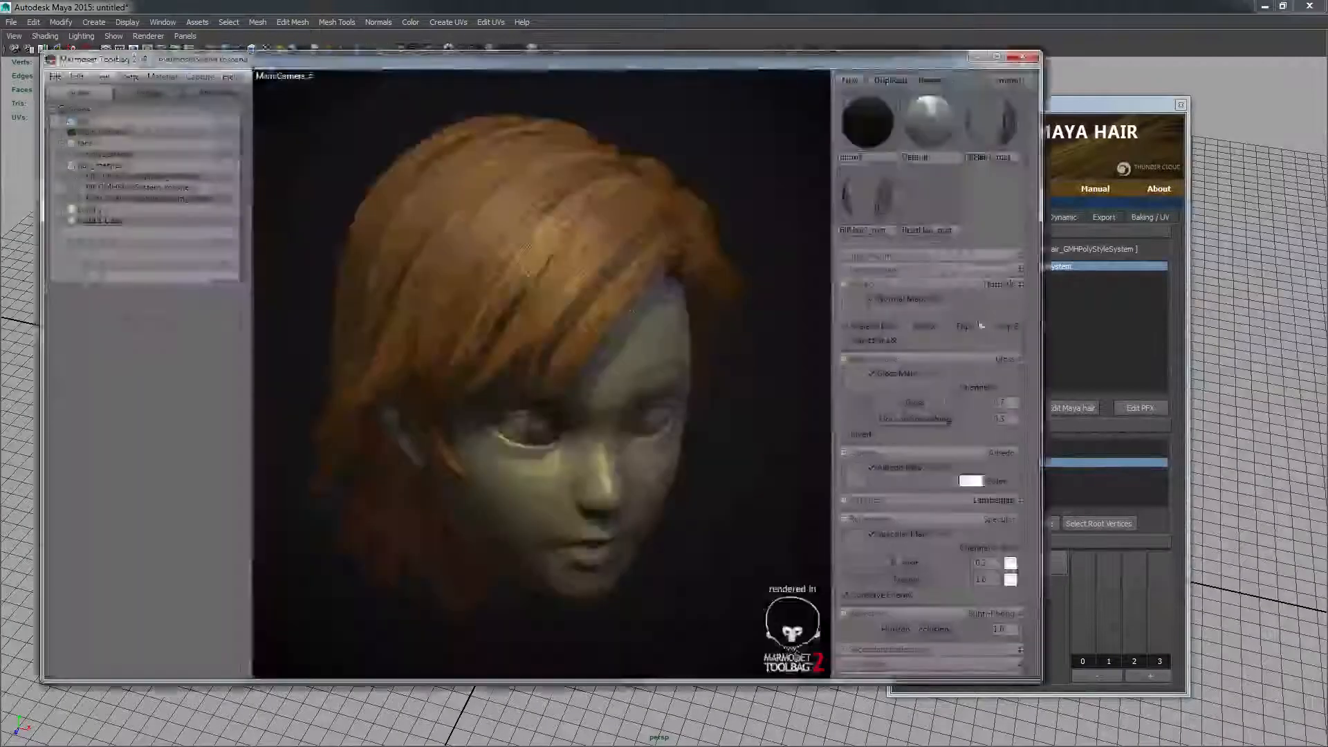
# - Inspect the rendered hair in Marmoset Toolbag and close the hair_diffuseRGB.tga texture in Photoshop
pyautogui.moveTo(620, 272); pyautogui.dragTo(571, 231)
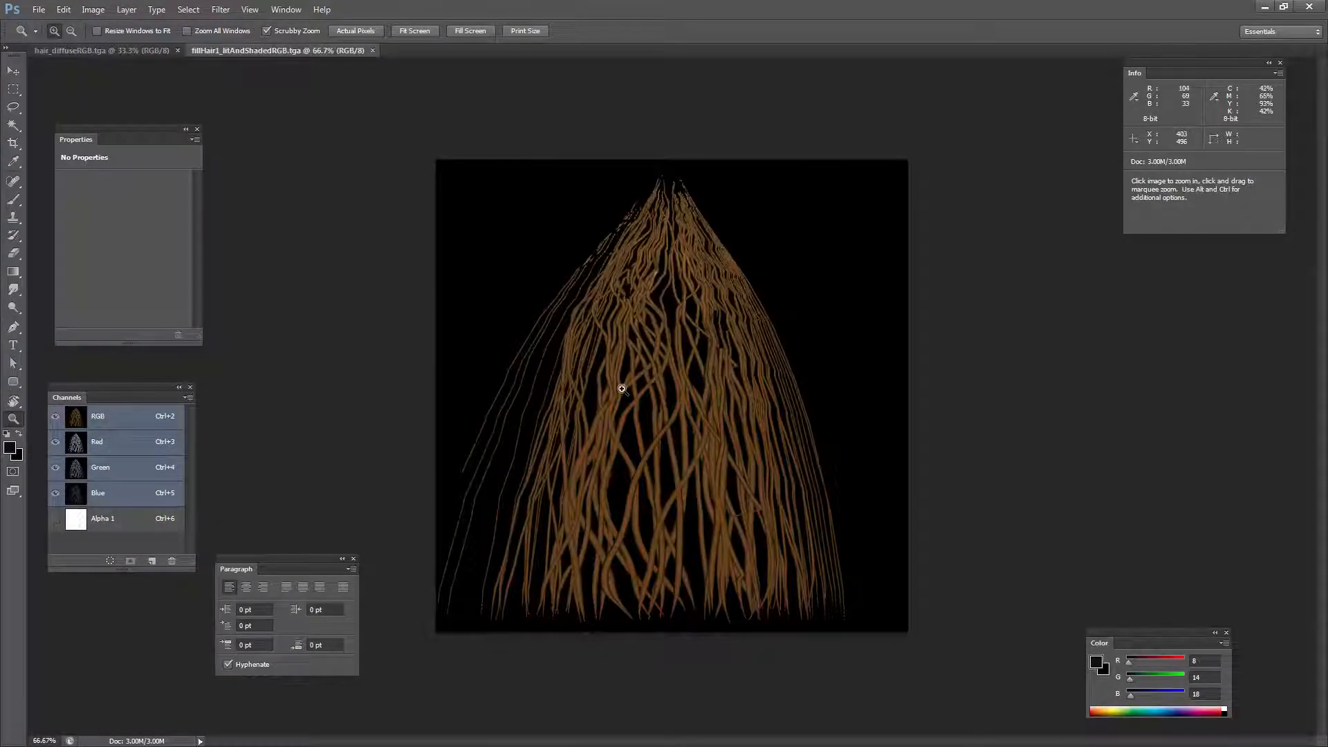
pyautogui.click(177, 49)
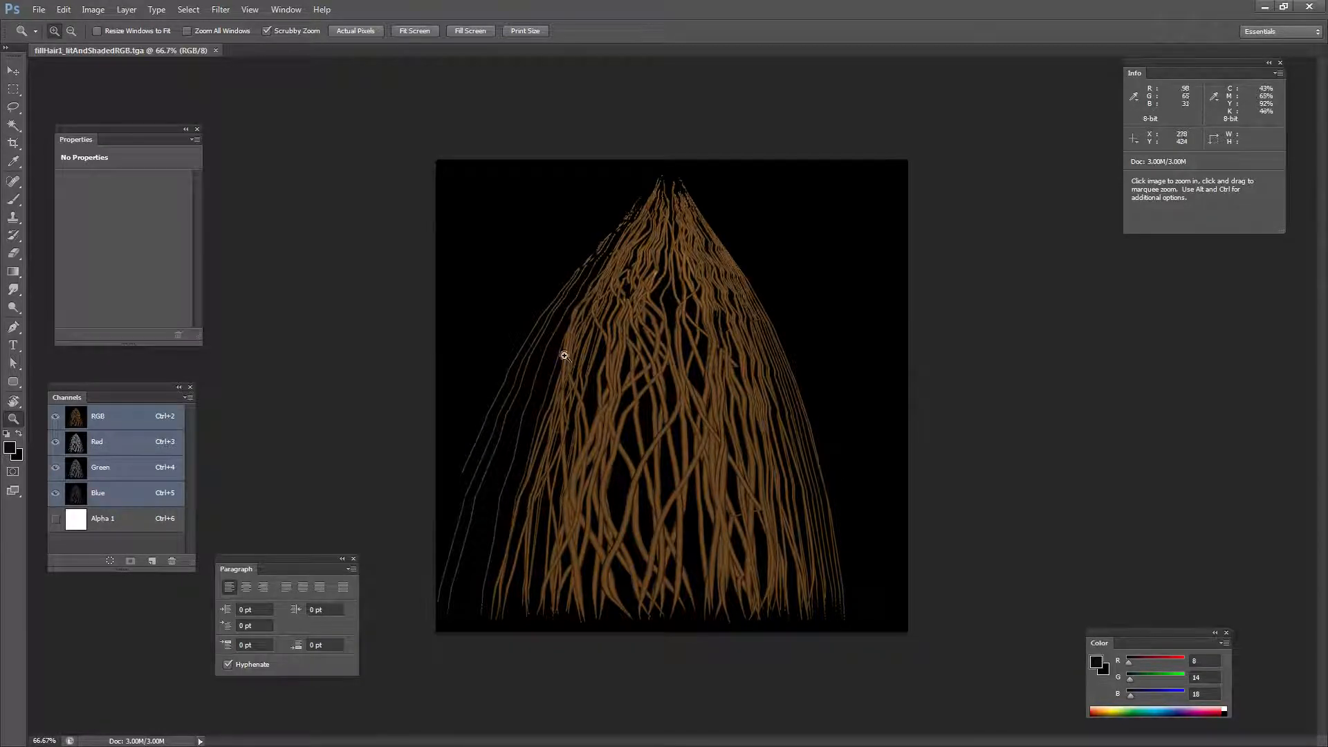
pyautogui.press('alt')
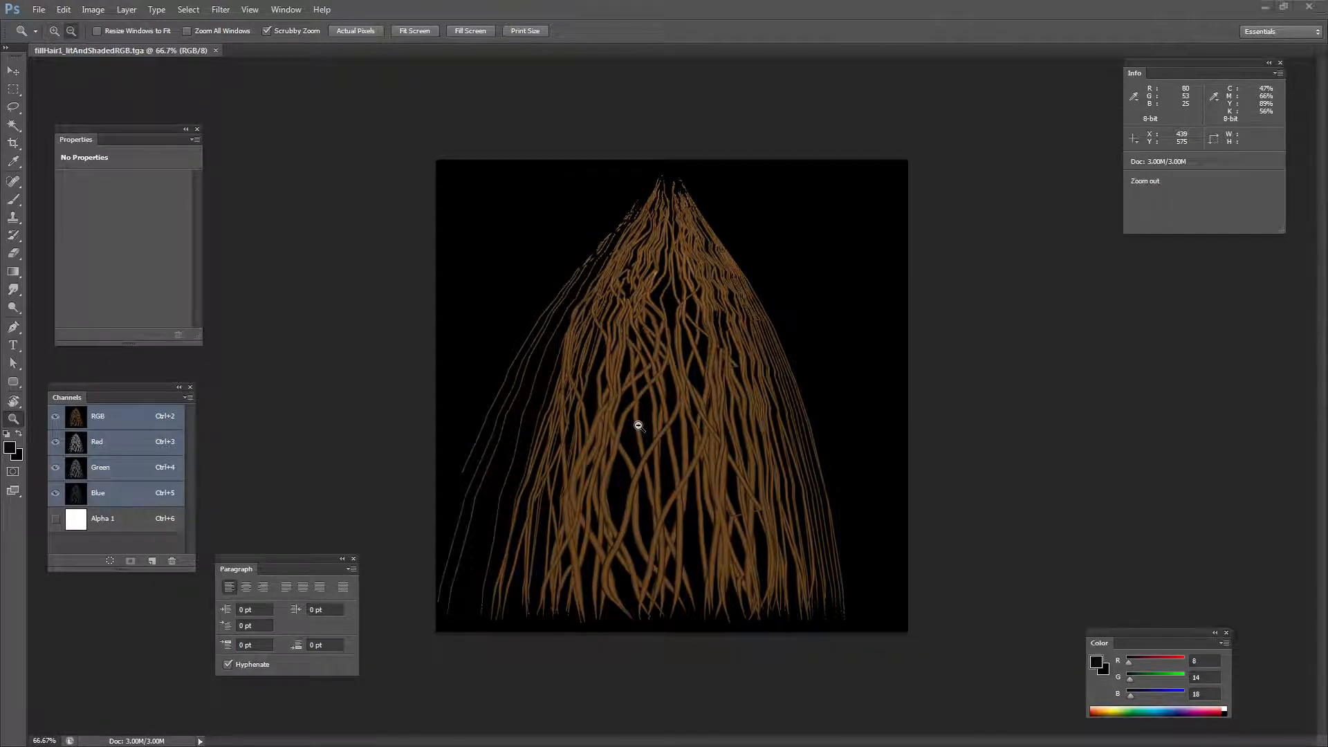
pyautogui.hotkey('alt', 'Tab')
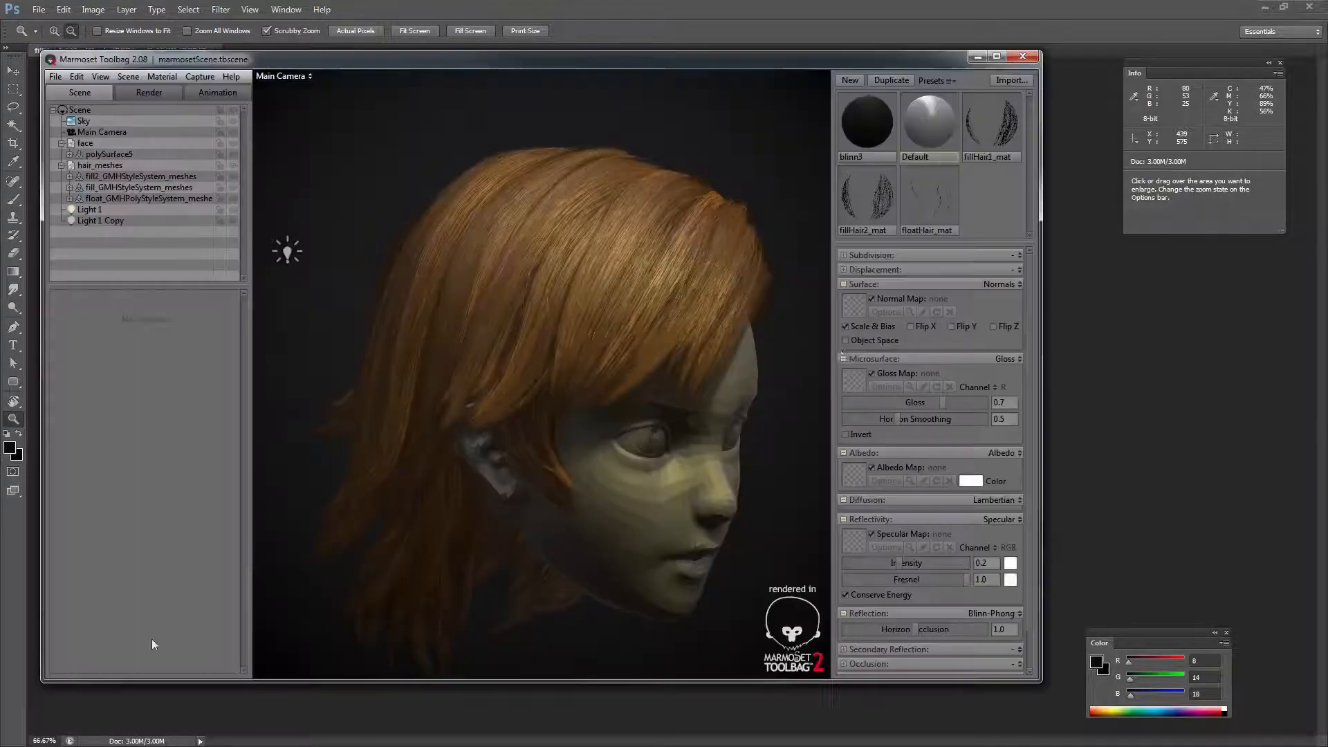
pyautogui.keyDown('alt'); pyautogui.moveTo(723, 315); pyautogui.dragTo(686, 397); pyautogui.keyUp('alt')
pyautogui.hotkey('alt', 'Tab')
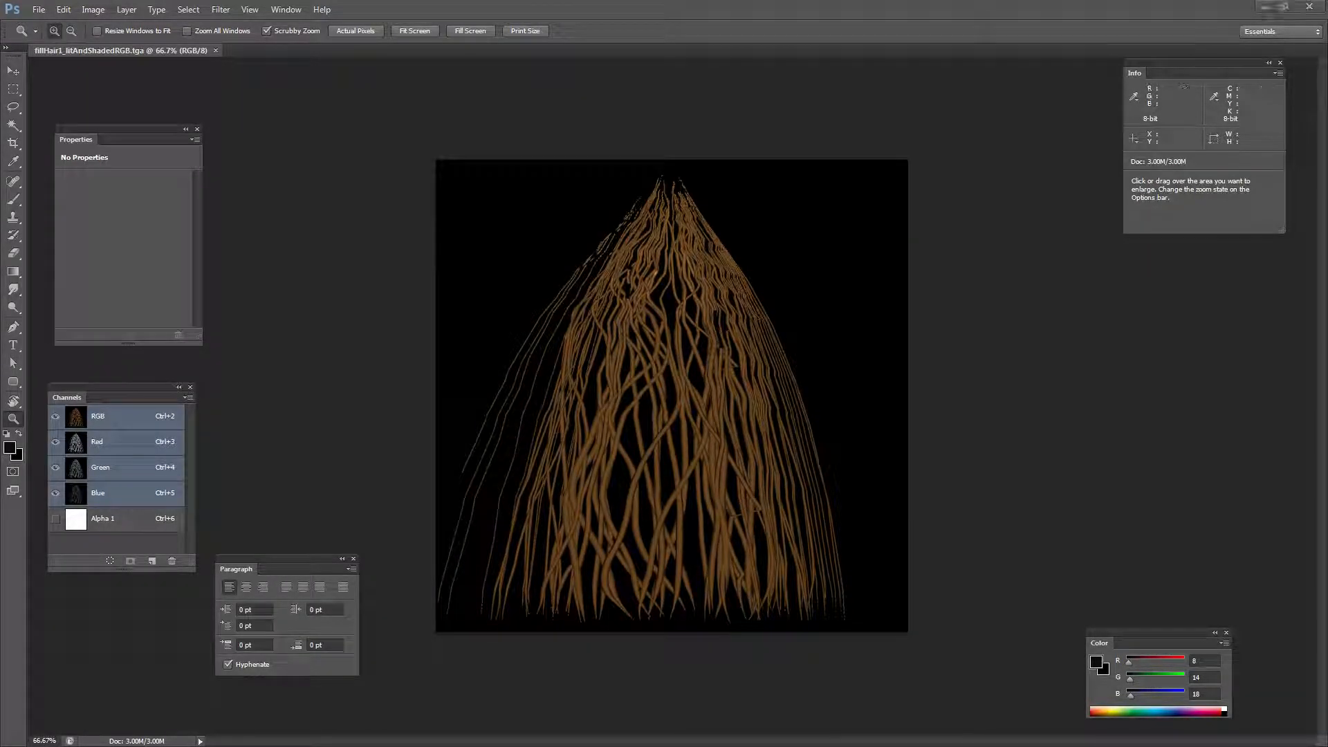
# - Place the fillHair1_normal and fillHair2_alpha textures into the fillHair1_litAndShadedRGB.tga document in Photoshop
pyautogui.moveTo(0, 325); pyautogui.dragTo(745, 388)
pyautogui.press('Return')
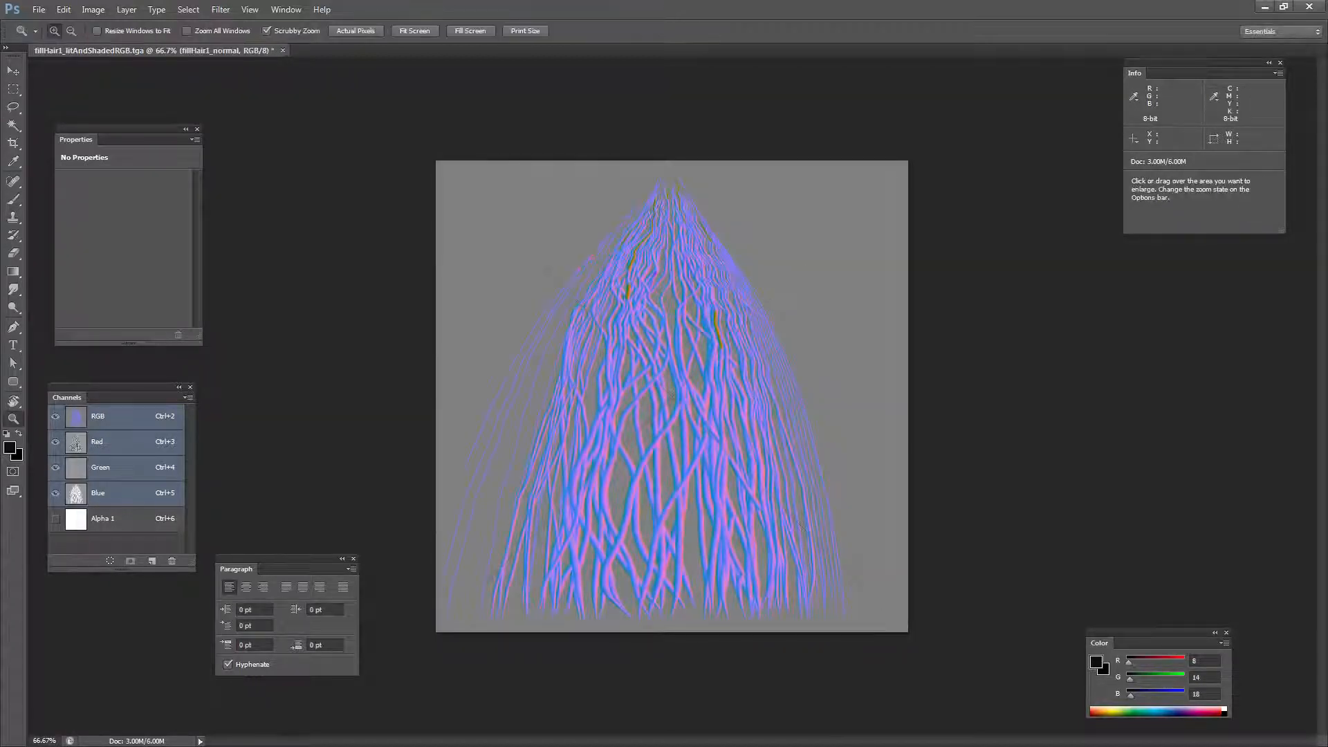
pyautogui.moveTo(0, 325); pyautogui.dragTo(695, 407)
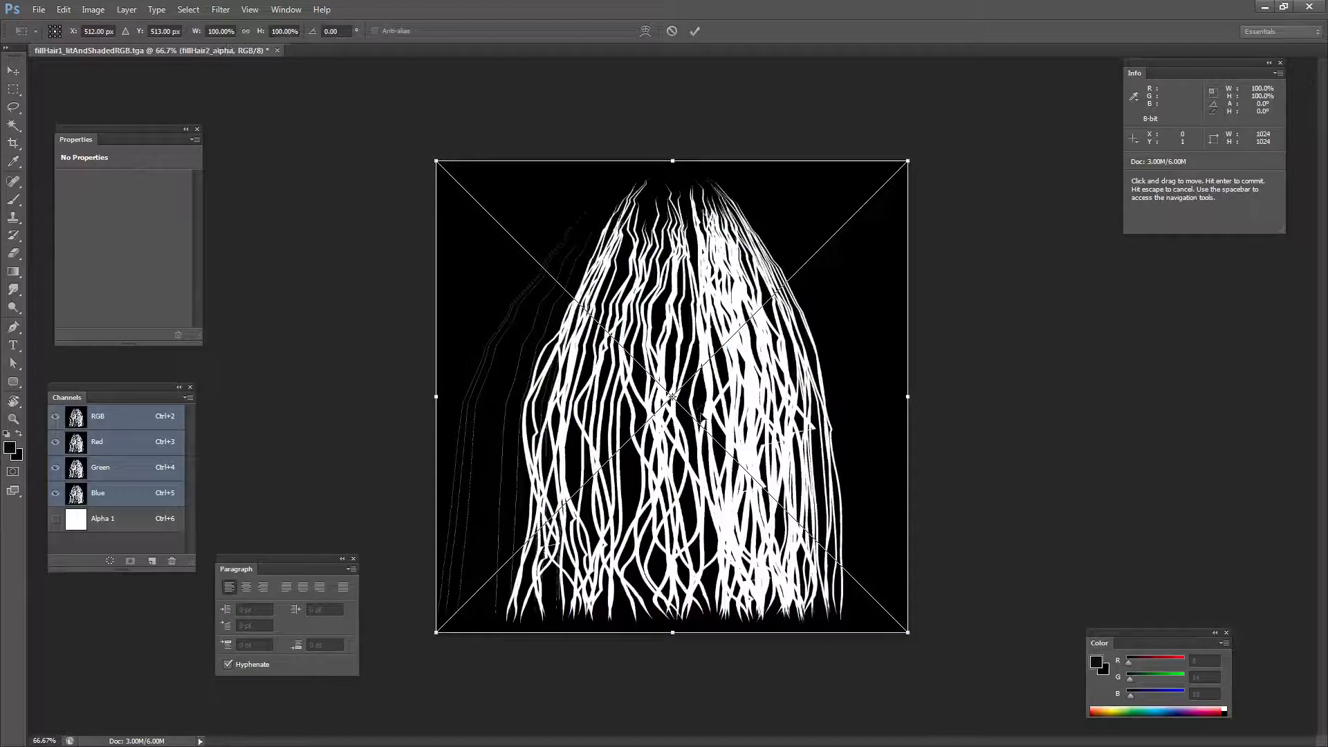
pyautogui.press('Return')
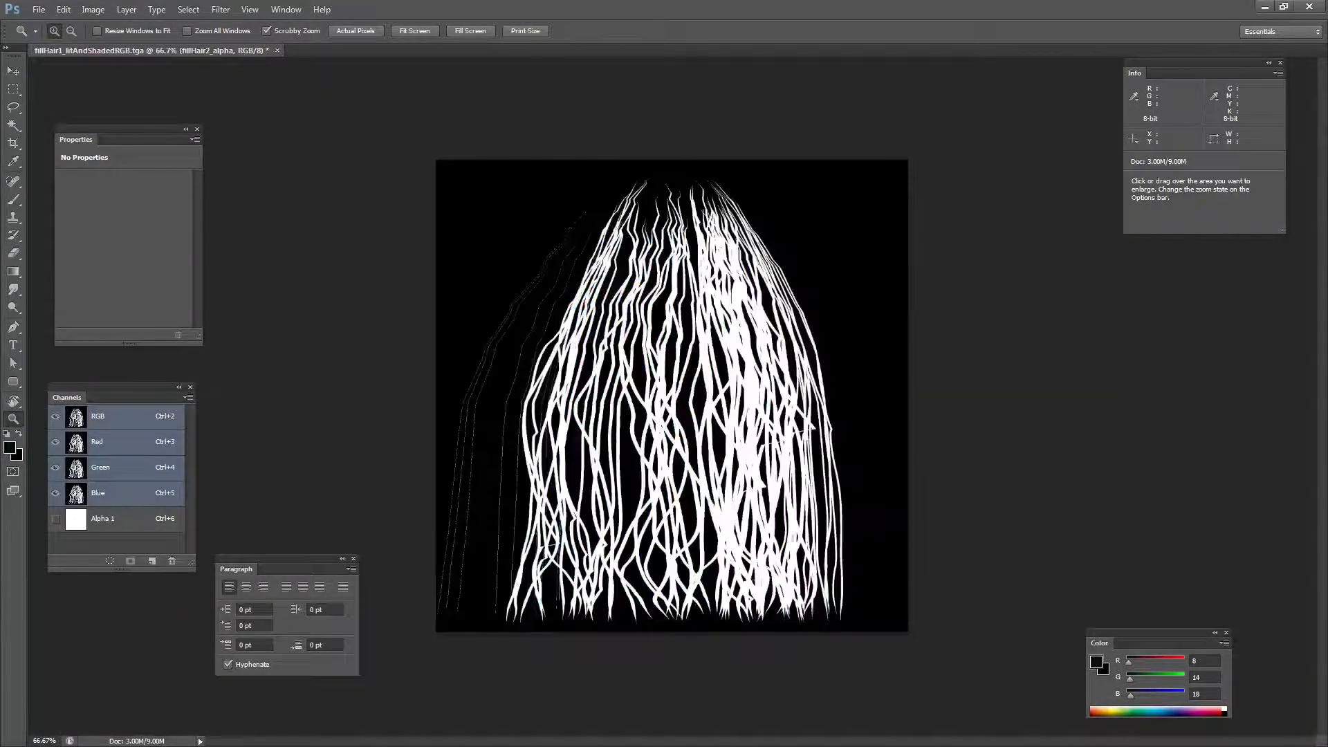
# - Switch back to Maya and draw a five-point polygon with one curved side across the centre of the grid
pyautogui.hotkey('alt', 'Tab')
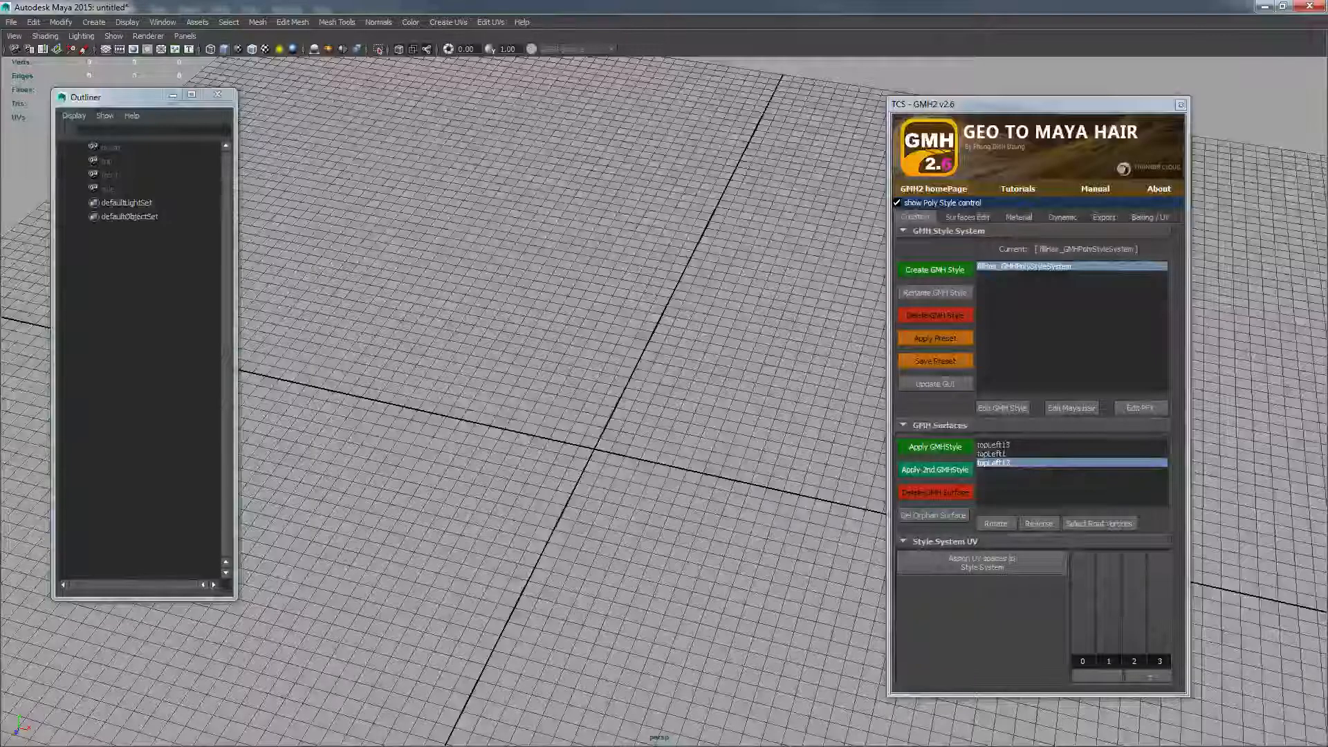
pyautogui.hotkey('alt', 'Tab')
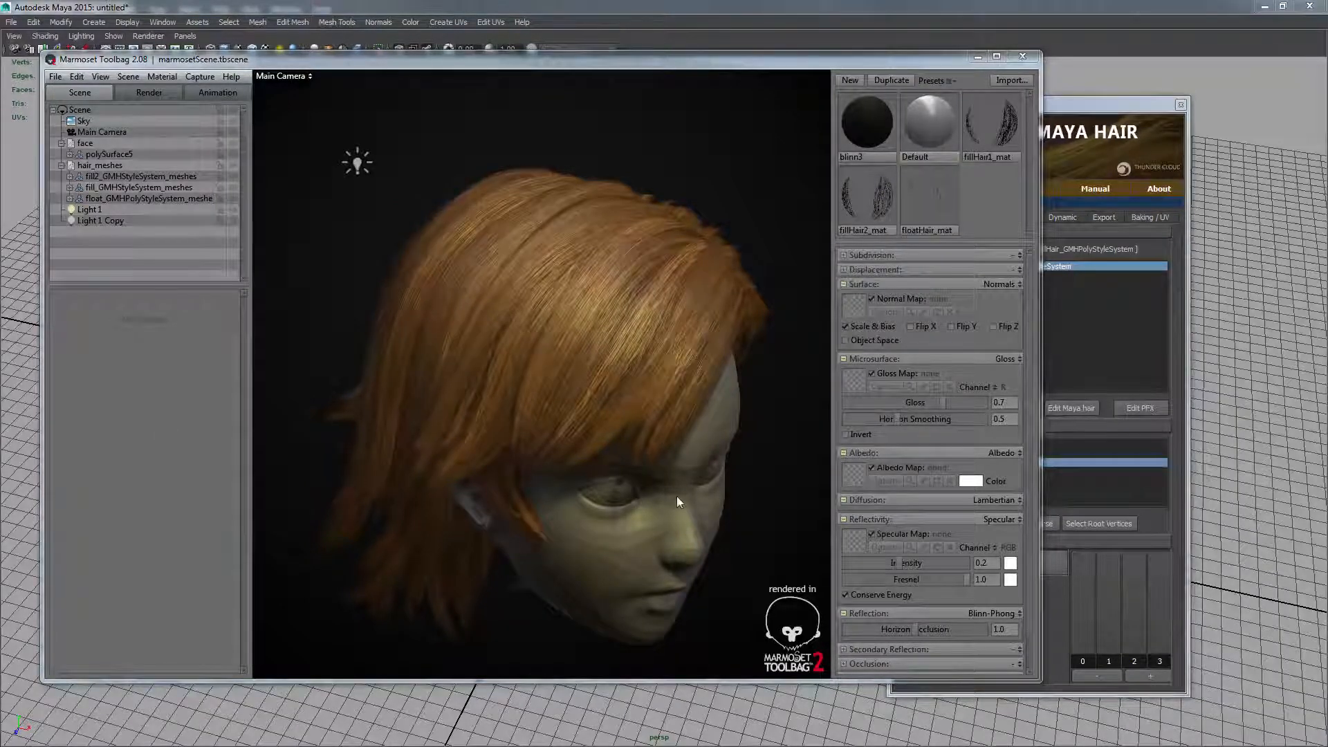
pyautogui.click(706, 710)
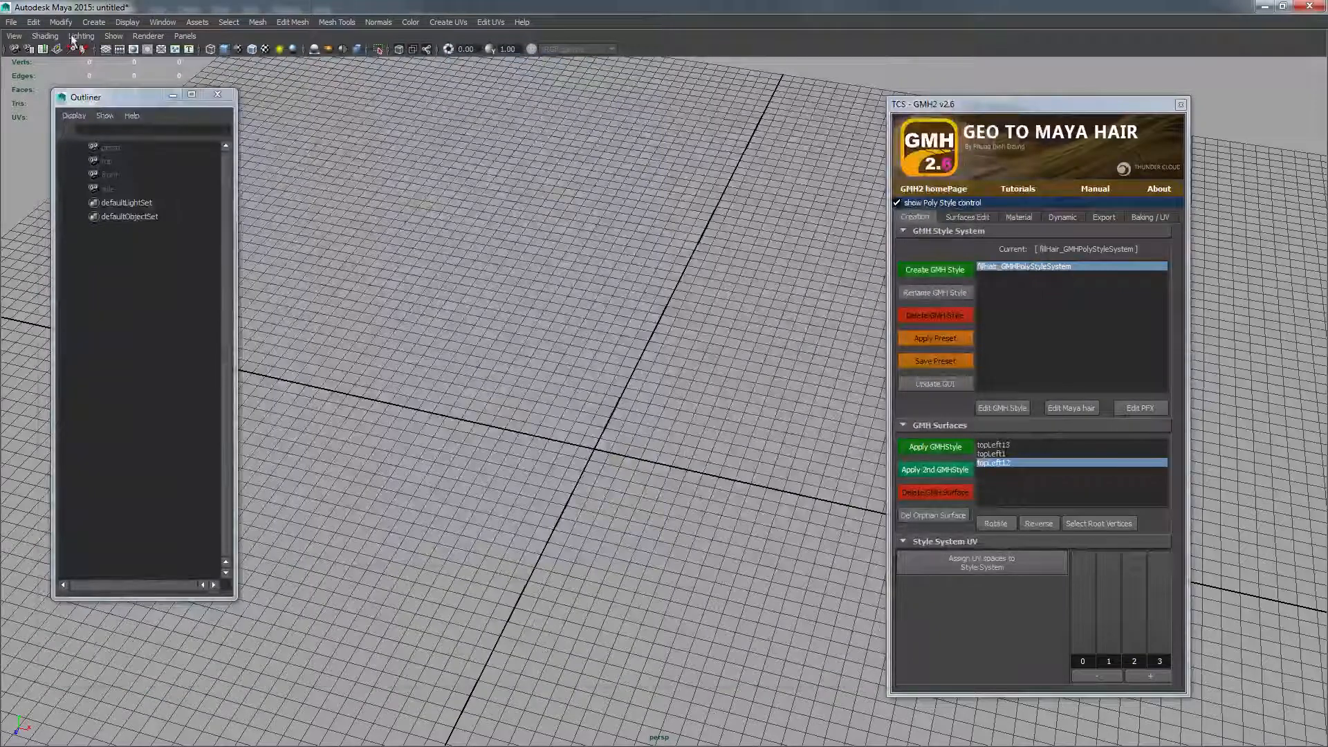
pyautogui.keyDown('alt'); pyautogui.moveTo(661, 299); pyautogui.dragTo(658, 299); pyautogui.keyUp('alt')
pyautogui.click(654, 265)
pyautogui.click(581, 298)
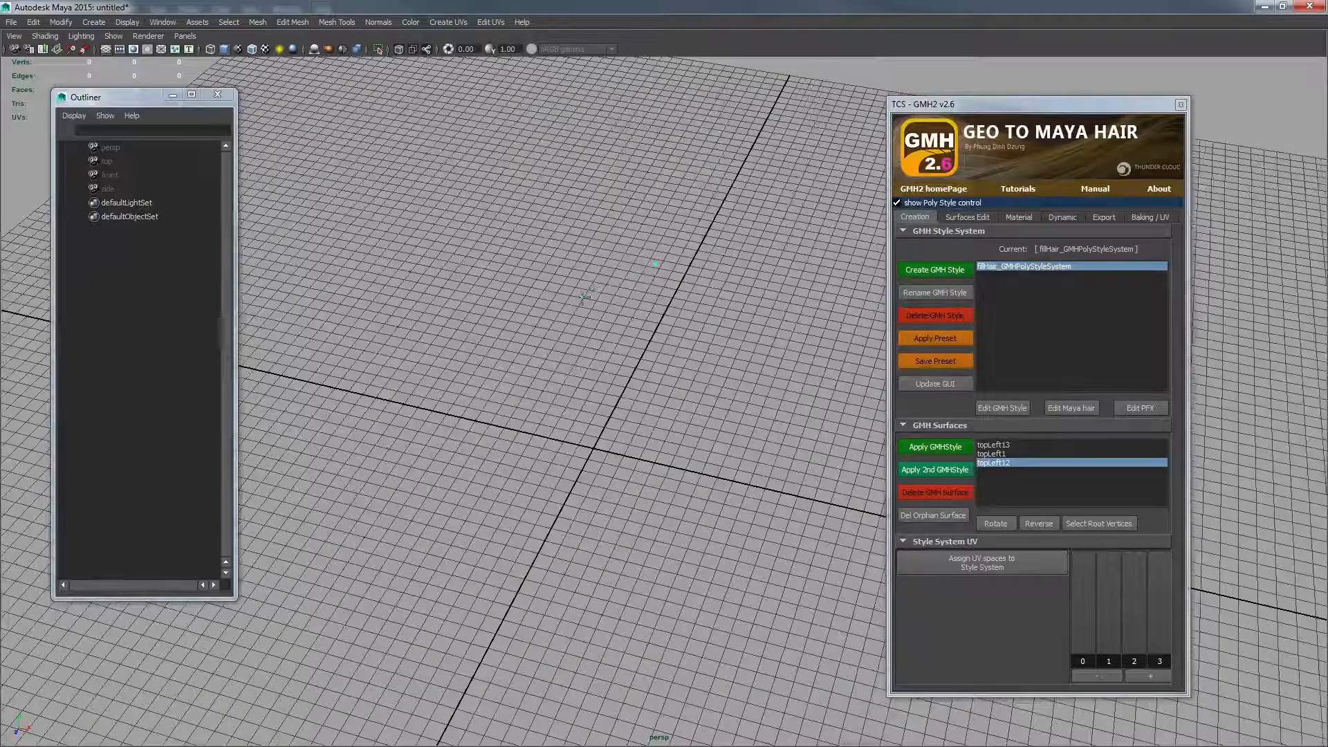
pyautogui.click(503, 382)
pyautogui.click(480, 527)
pyautogui.click(586, 668)
pyautogui.press('Return')
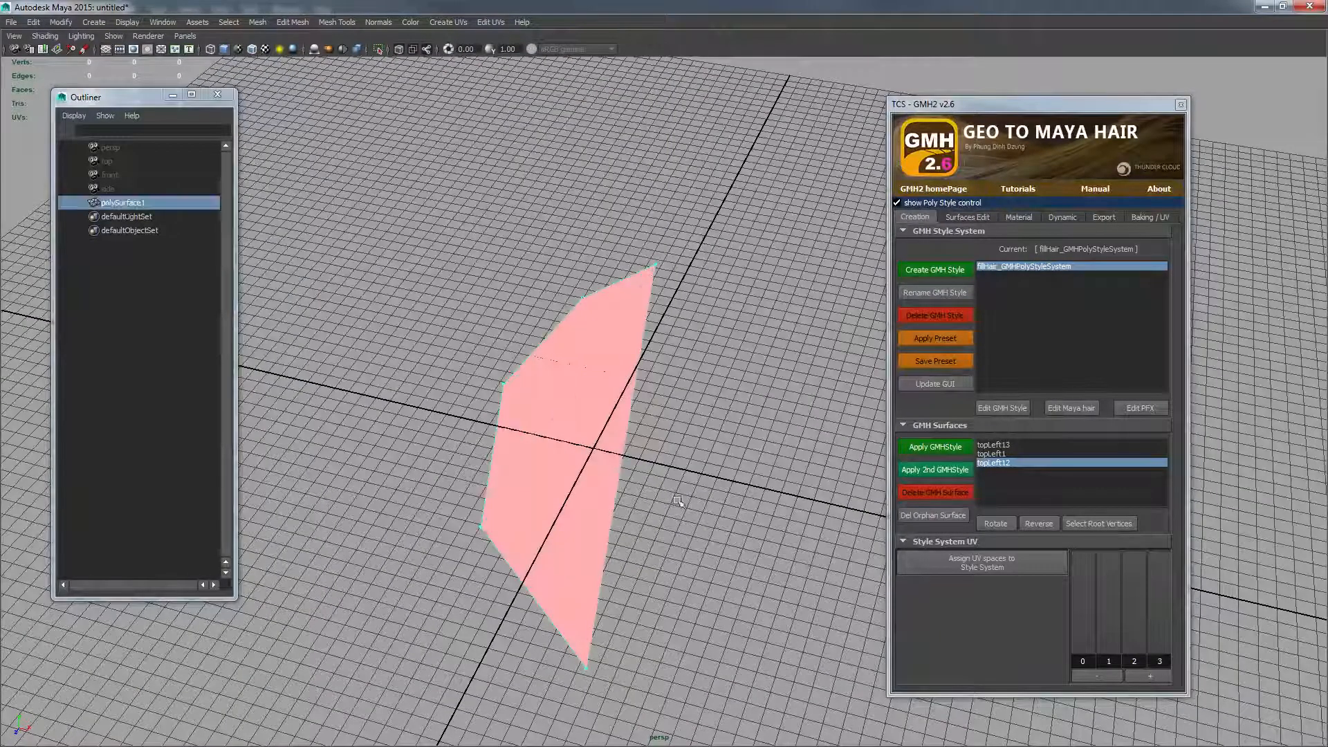
# - Extrude the polygon face upward and delete the top face and the straight closing face, leaving a curved four-panel strip
pyautogui.press('F11')
pyautogui.click(567, 391)
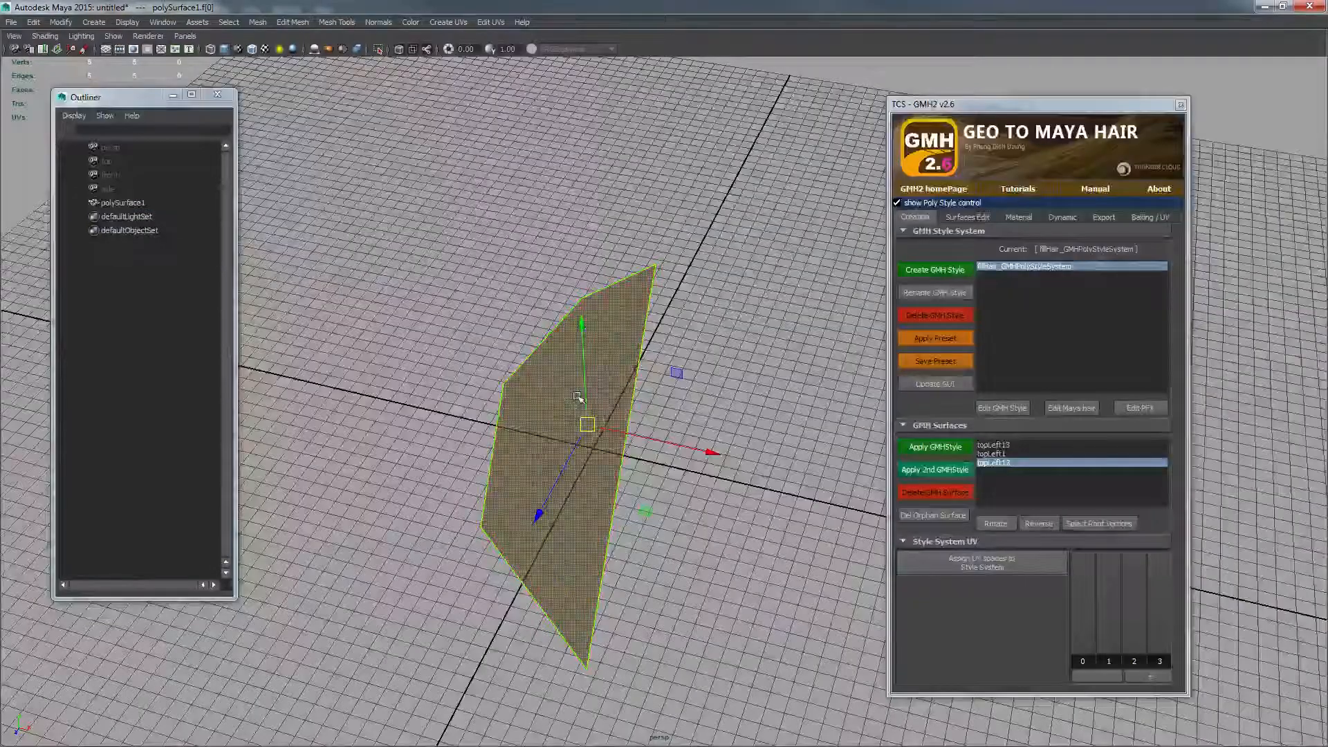
pyautogui.keyDown('alt'); pyautogui.moveTo(579, 399); pyautogui.dragTo(581, 193); pyautogui.keyUp('alt')
pyautogui.hotkey('ctrl', 'e')
pyautogui.press('w')
pyautogui.hotkey('ctrl', 'z')
pyautogui.moveTo(586, 336); pyautogui.dragTo(578, 190)
pyautogui.press('Delete')
pyautogui.click(618, 409)
pyautogui.press('Delete')
pyautogui.press('F8')
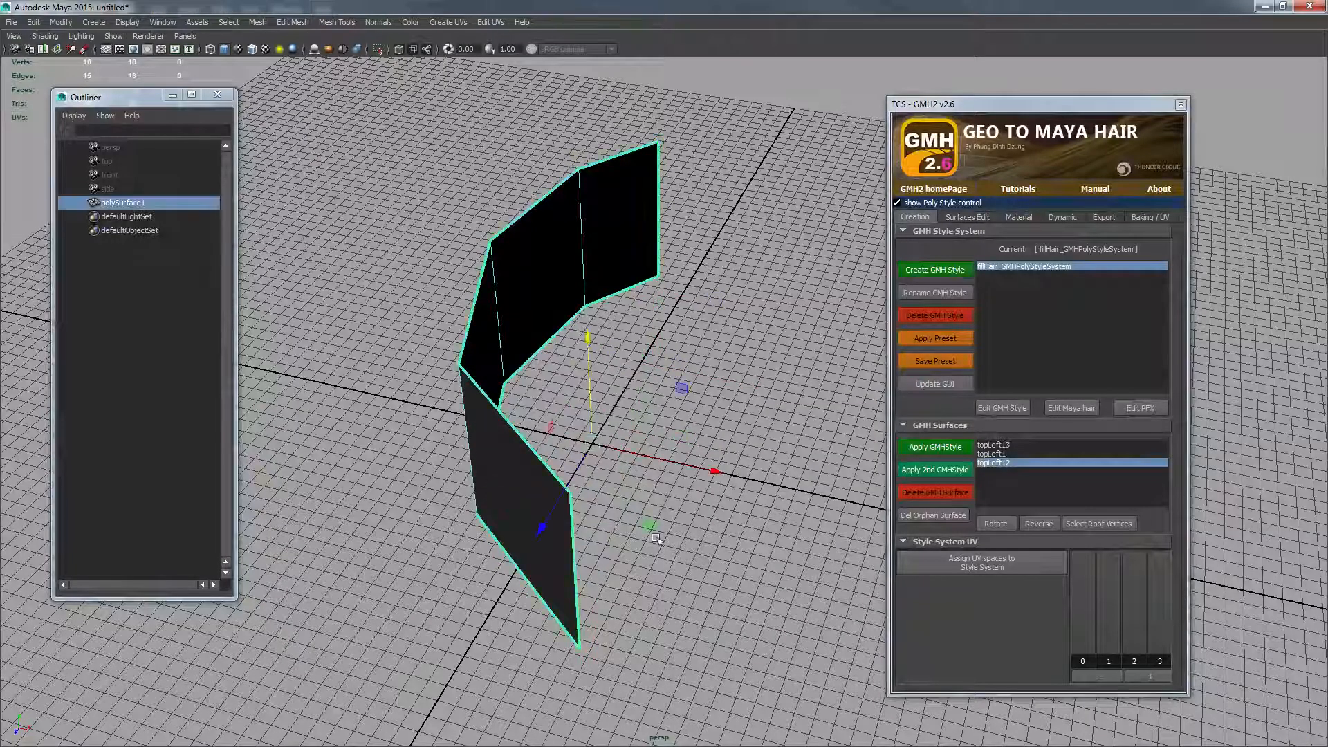
# - Try to apply the listed fillHair_GMHPolyStyleSystem style to the curved strip
pyautogui.keyDown('alt'); pyautogui.moveTo(584, 399); pyautogui.dragTo(581, 446); pyautogui.keyUp('alt')
pyautogui.keyDown('alt'); pyautogui.moveTo(688, 356); pyautogui.dragTo(733, 332, button='middle'); pyautogui.keyUp('alt')
pyautogui.keyDown('alt'); pyautogui.moveTo(735, 332); pyautogui.dragTo(796, 297); pyautogui.keyUp('alt')
pyautogui.click(935, 450)
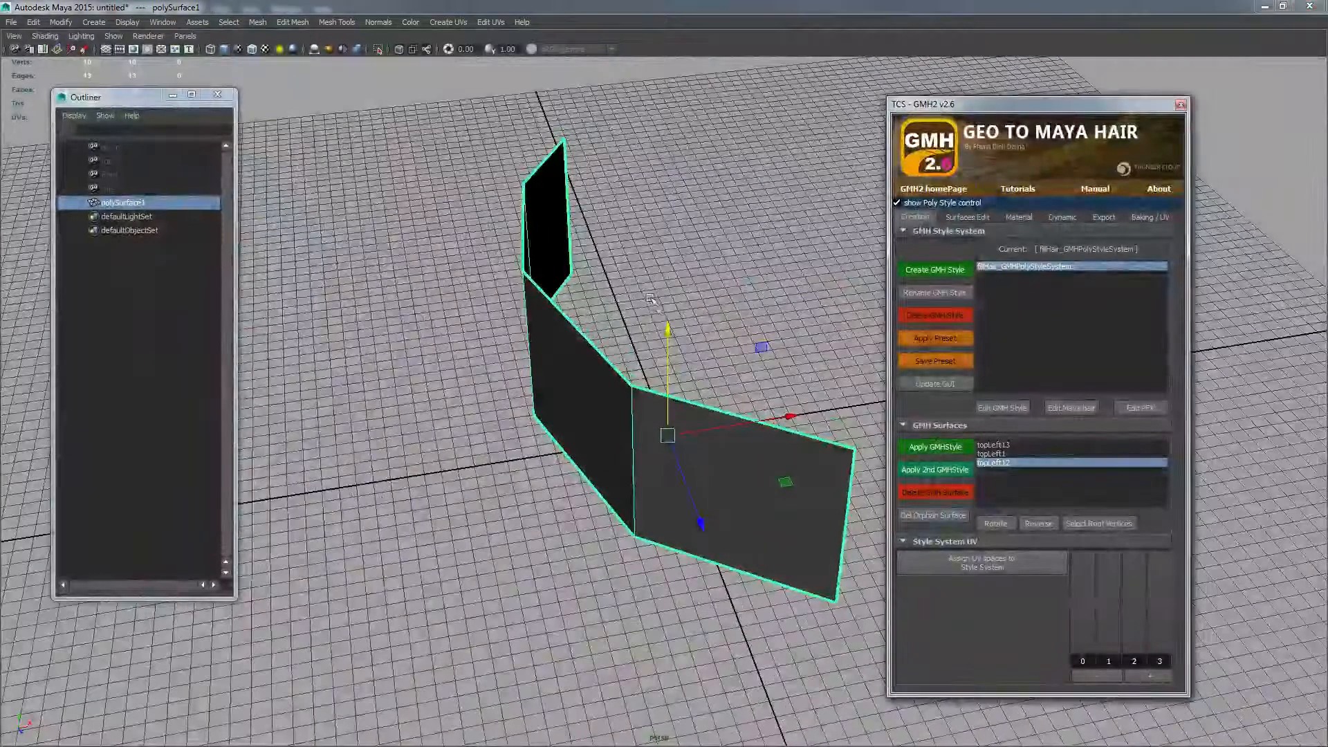
pyautogui.keyDown('alt'); pyautogui.moveTo(655, 311); pyautogui.dragTo(577, 335); pyautogui.keyUp('alt')
pyautogui.click(944, 448)
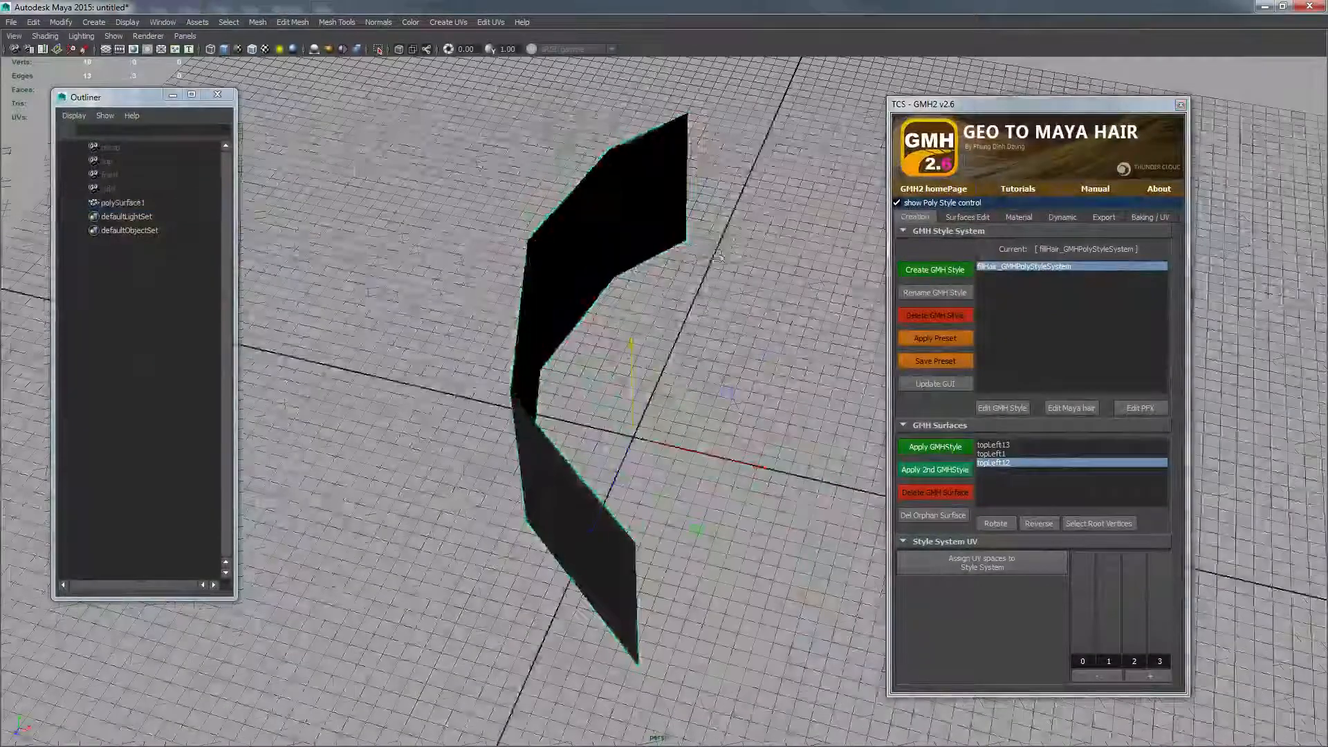
# - Create a GMH hair style named A without the polygon style option and apply it to the curved strip
pyautogui.click(935, 269)
pyautogui.write('A')
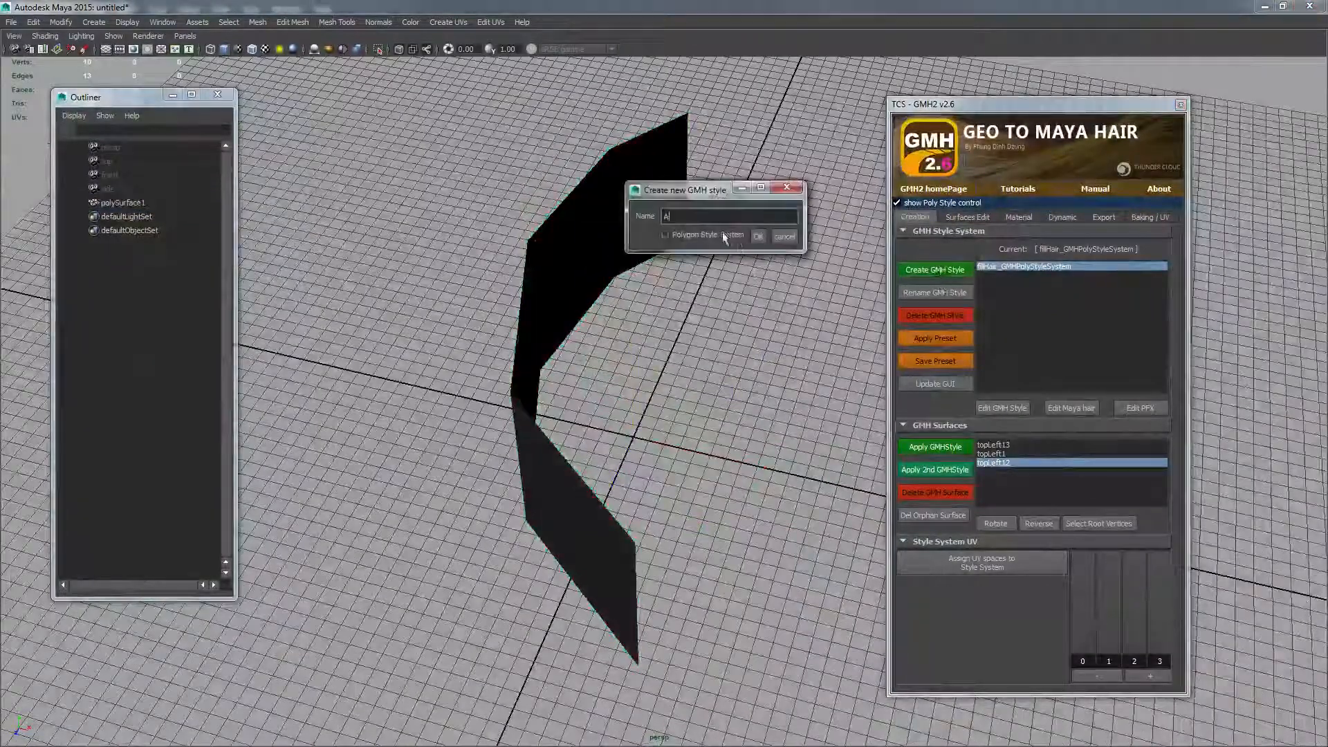
pyautogui.click(763, 236)
pyautogui.click(945, 446)
pyautogui.click(643, 244)
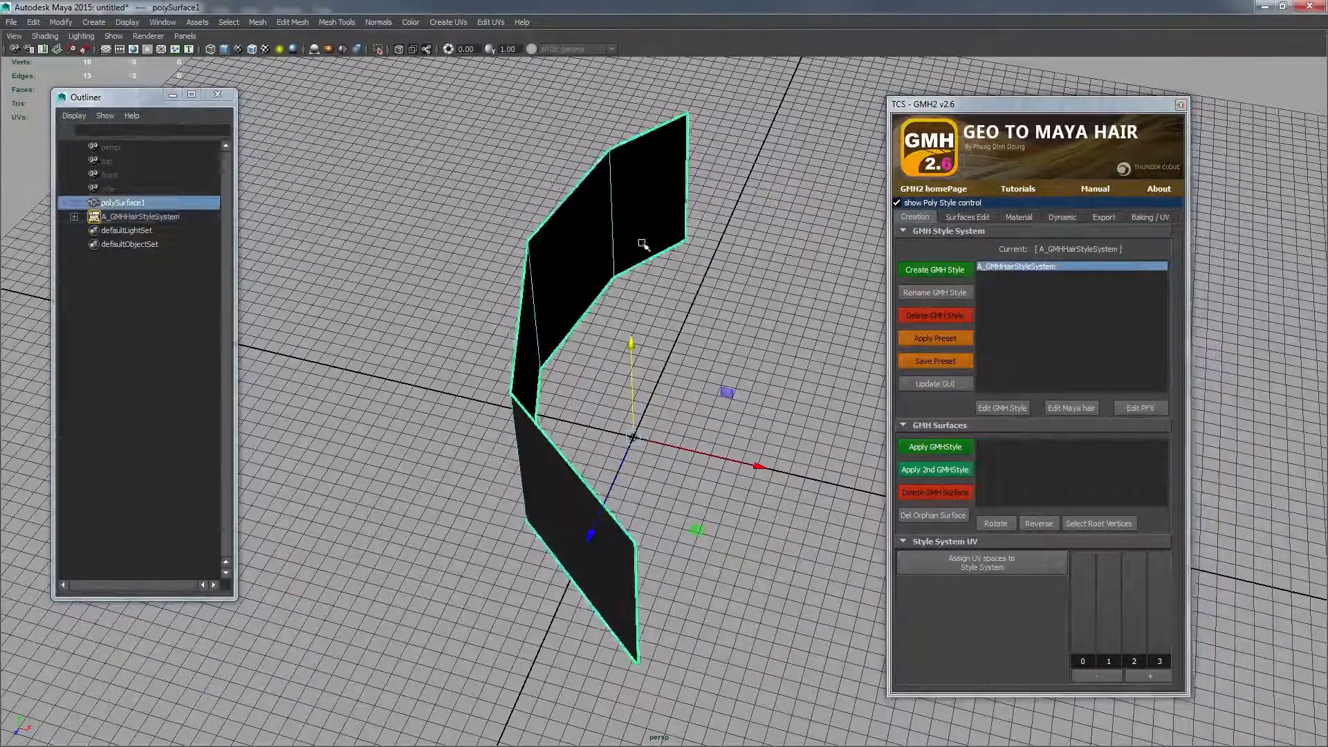
pyautogui.click(945, 447)
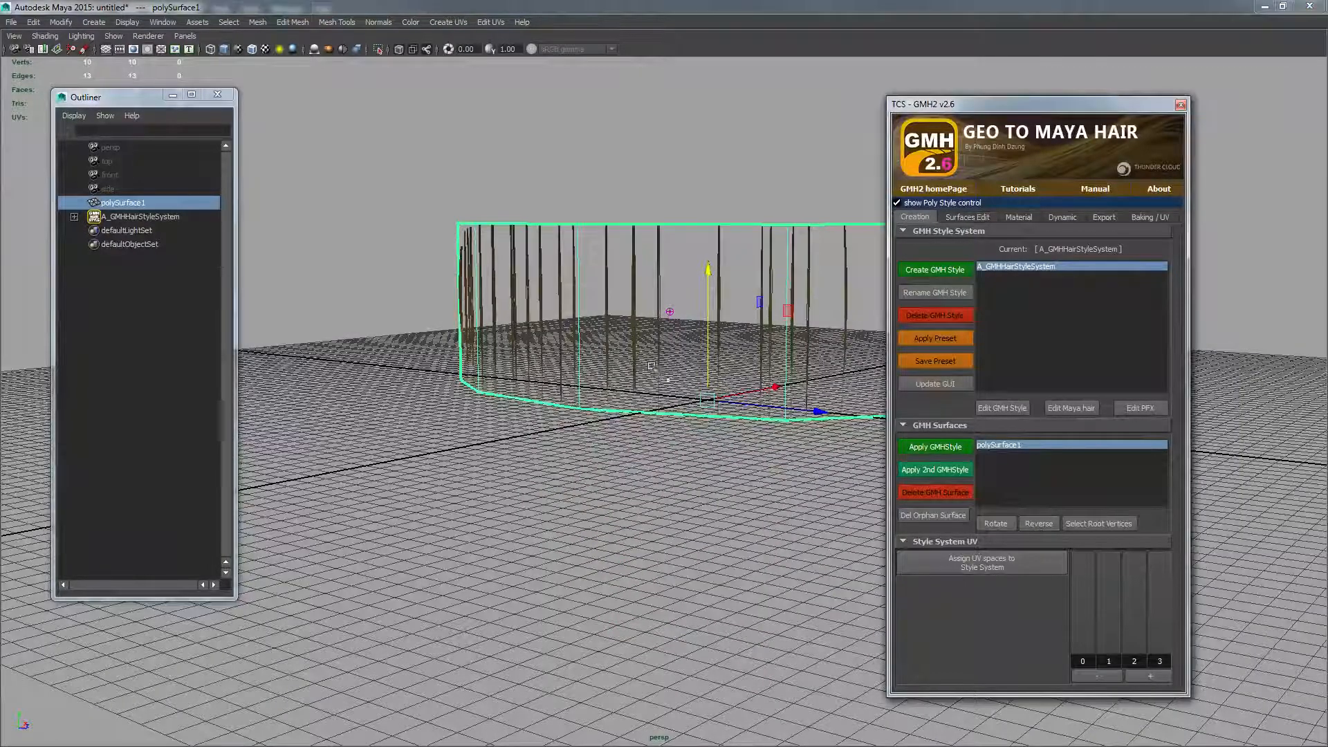
# - Rotate the hair direction on the GMH surface so the strands run along the strip's length
pyautogui.keyDown('alt'); pyautogui.moveTo(653, 369); pyautogui.dragTo(663, 399); pyautogui.keyUp('alt')
pyautogui.scroll(-10, 657, 424)
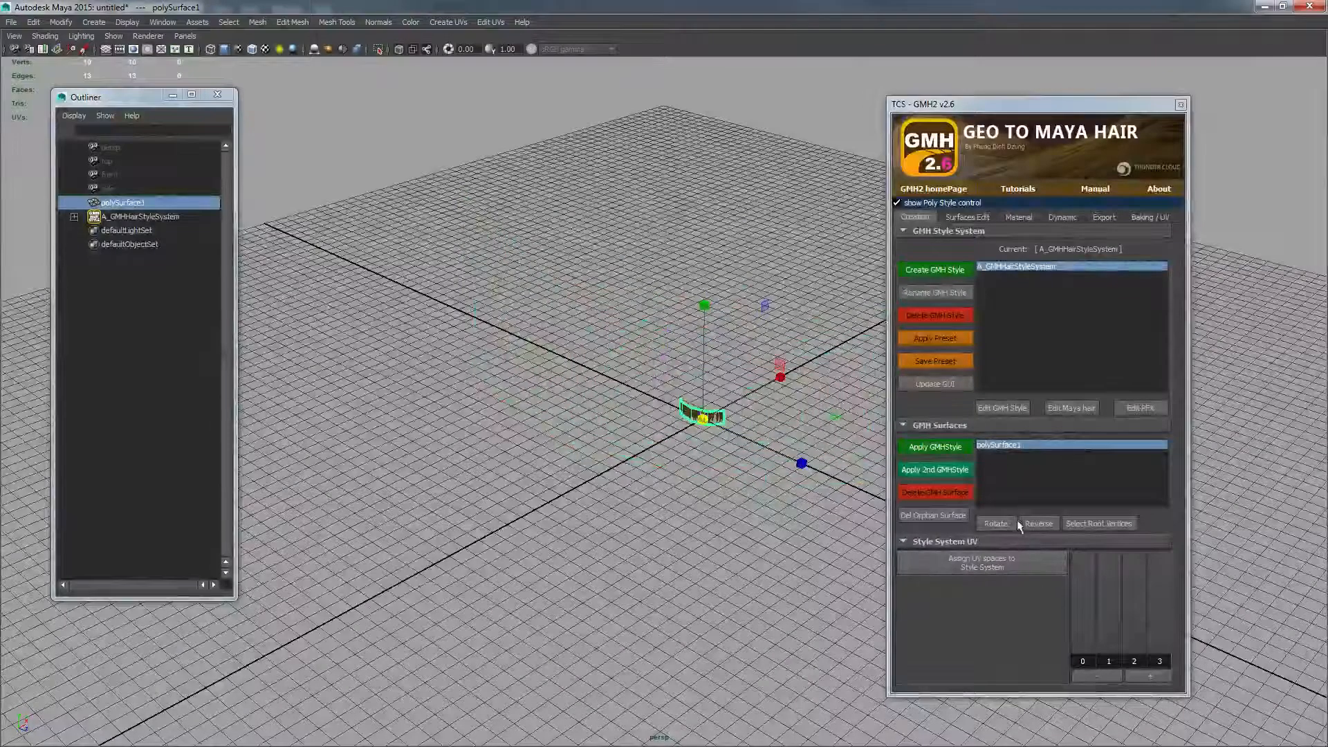
pyautogui.scroll(10, 657, 424)
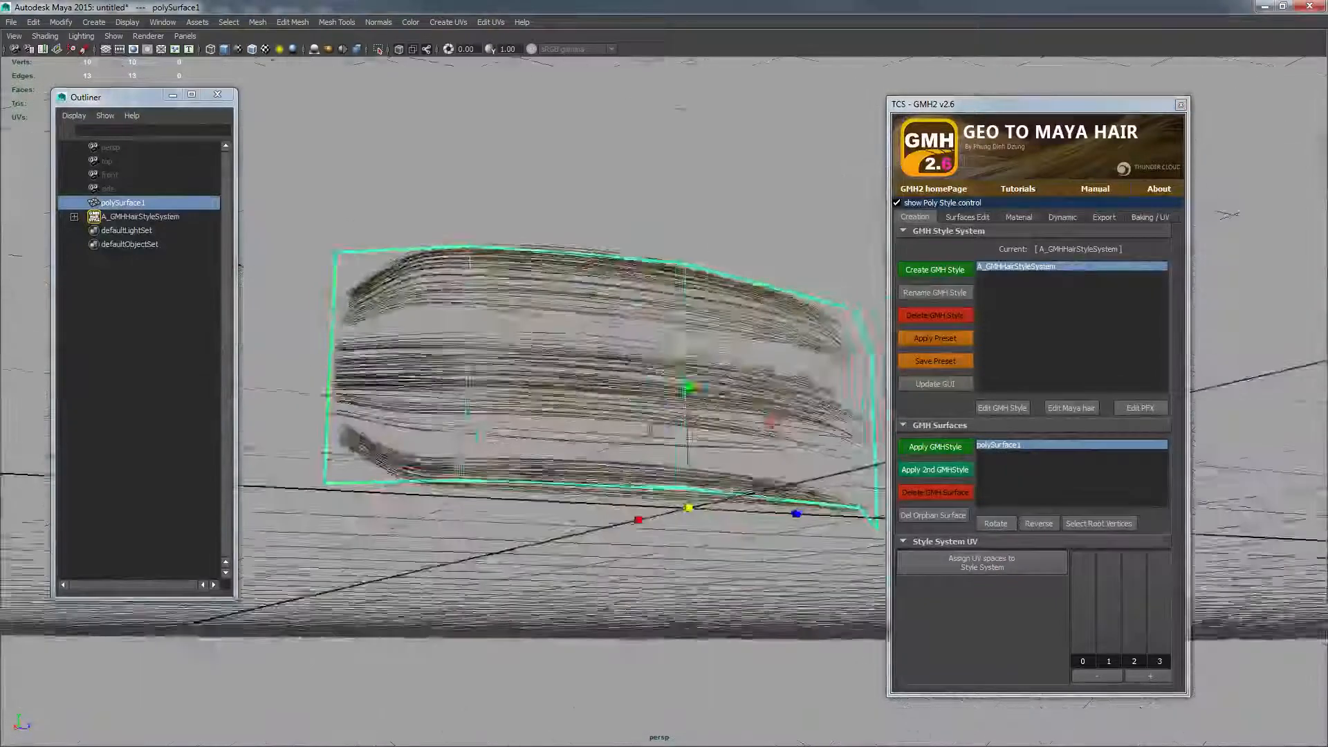
pyautogui.keyDown('alt'); pyautogui.moveTo(648, 423); pyautogui.dragTo(861, 313); pyautogui.keyUp('alt')
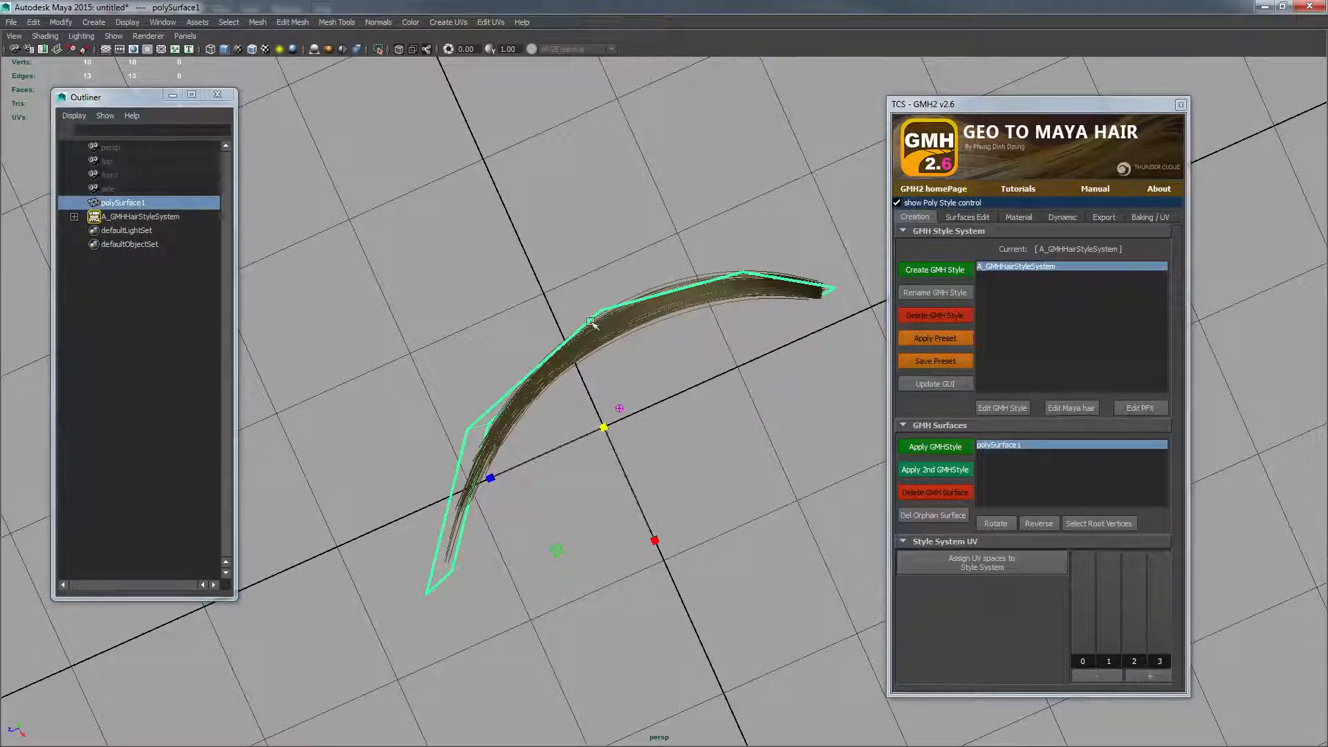
# - Preview the strip smoothed, return it to the unsmoothed display, and compare the hair strands with the mesh from several angles
pyautogui.press('3')
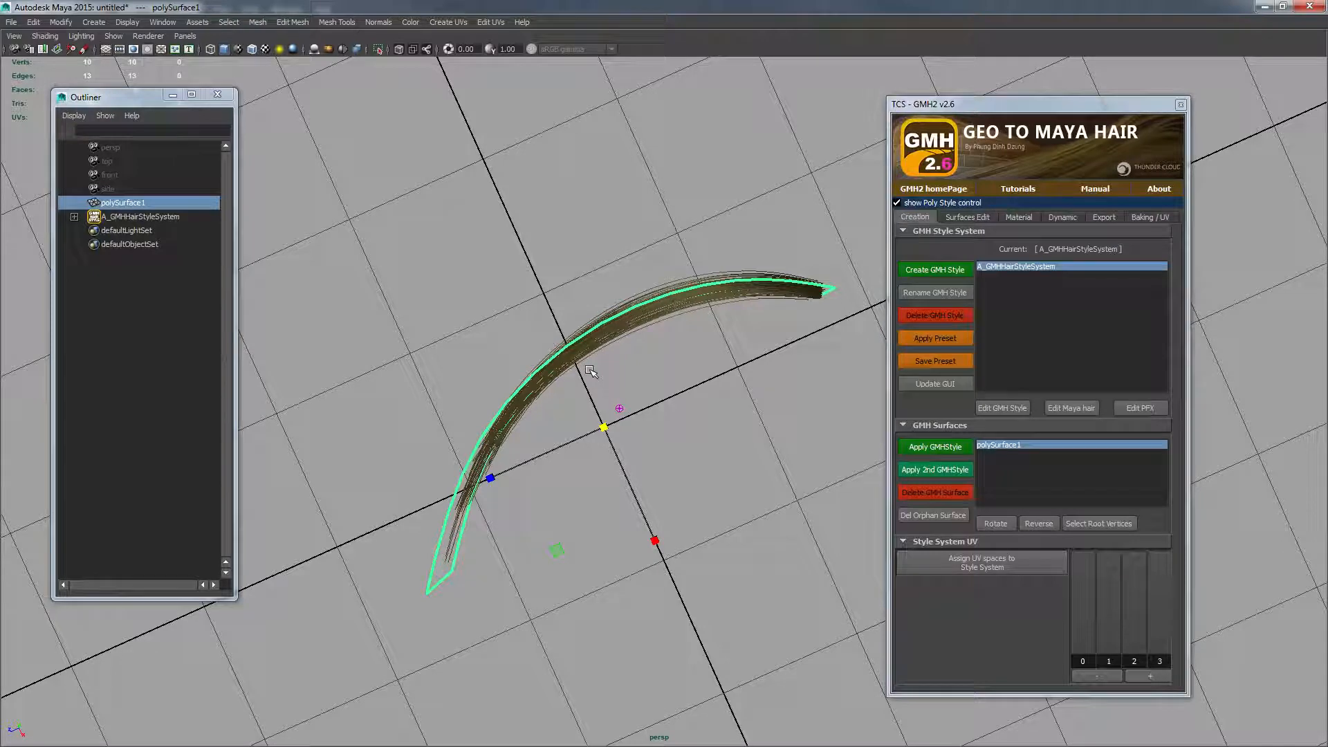
pyautogui.press('1')
pyautogui.keyDown('alt'); pyautogui.moveTo(571, 390); pyautogui.dragTo(754, 311); pyautogui.keyUp('alt')
pyautogui.keyDown('alt'); pyautogui.moveTo(615, 398); pyautogui.dragTo(723, 401); pyautogui.keyUp('alt')
pyautogui.keyDown('alt'); pyautogui.moveTo(723, 401); pyautogui.dragTo(631, 342, button='middle'); pyautogui.keyUp('alt')
pyautogui.keyDown('alt'); pyautogui.moveTo(631, 341); pyautogui.dragTo(499, 405); pyautogui.keyUp('alt')
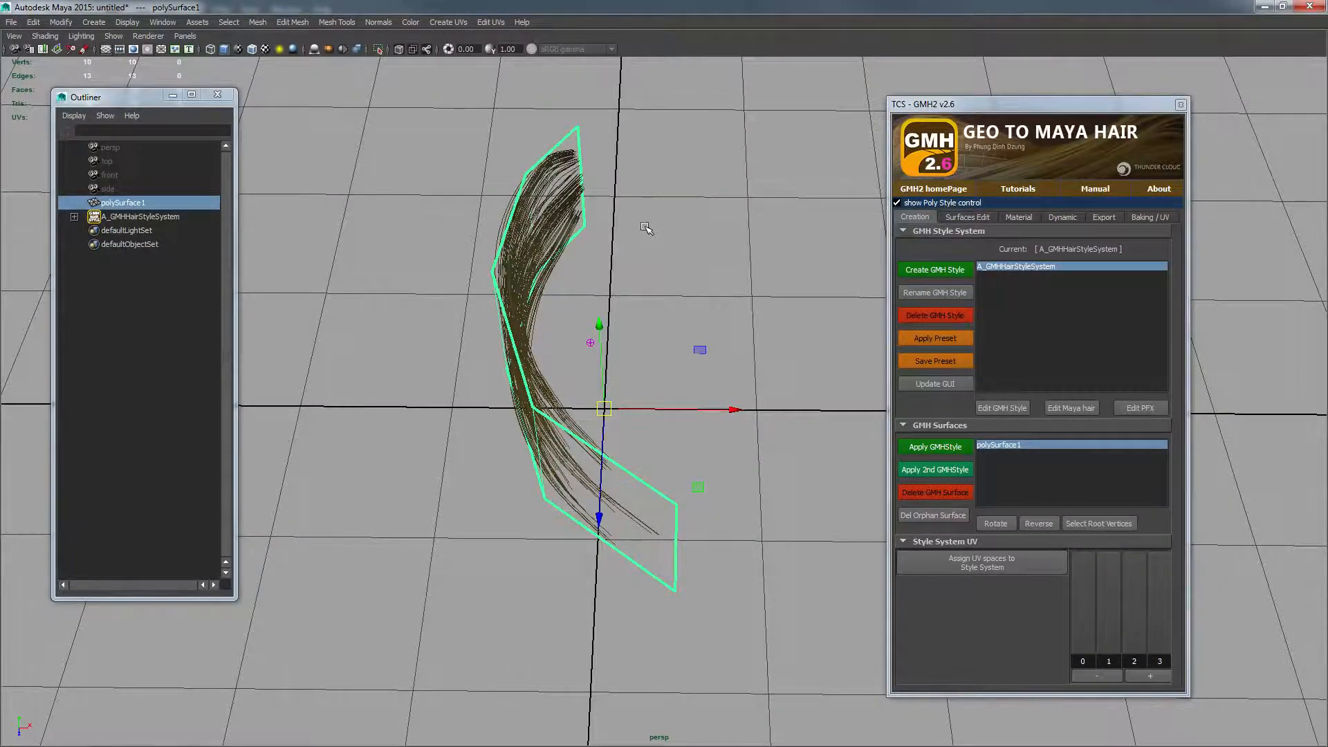
# - Show the GMH2 baking and UV settings for the hair surface
pyautogui.keyDown('alt'); pyautogui.moveTo(648, 235); pyautogui.dragTo(551, 282); pyautogui.keyUp('alt')
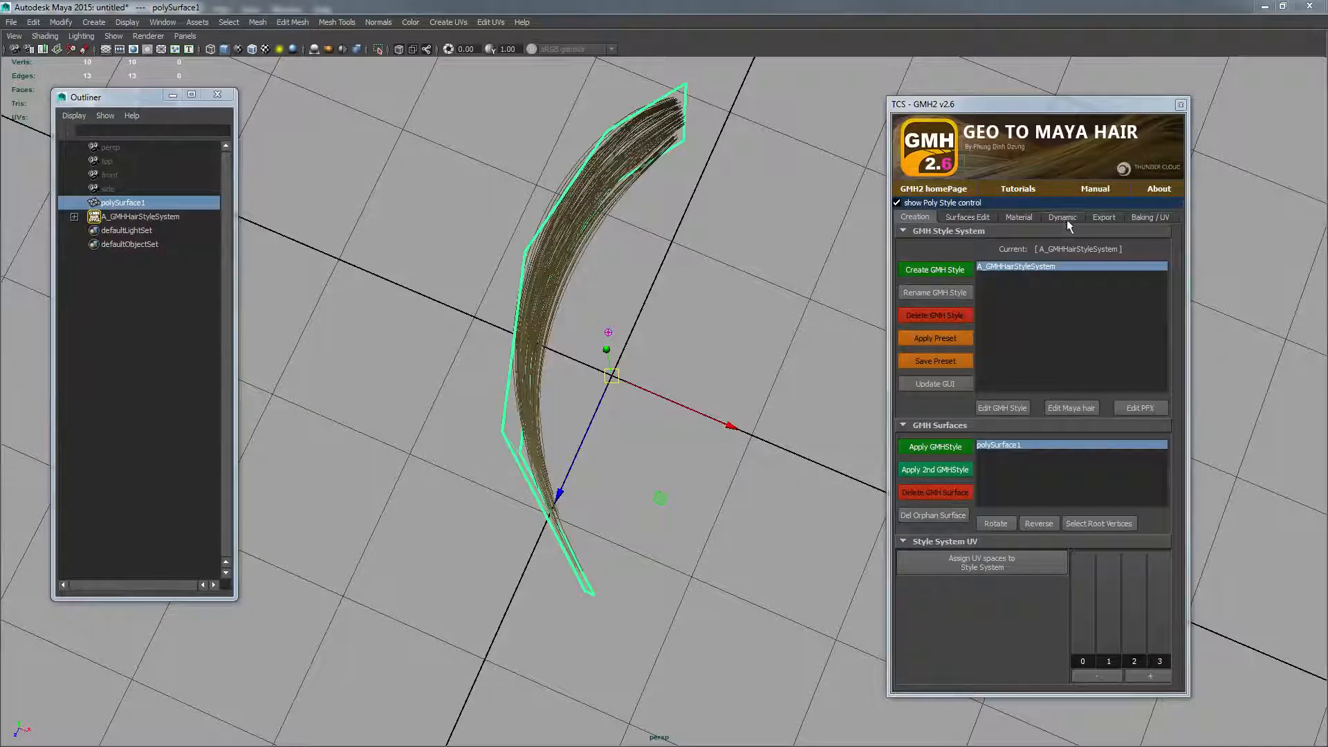
pyautogui.click(1145, 216)
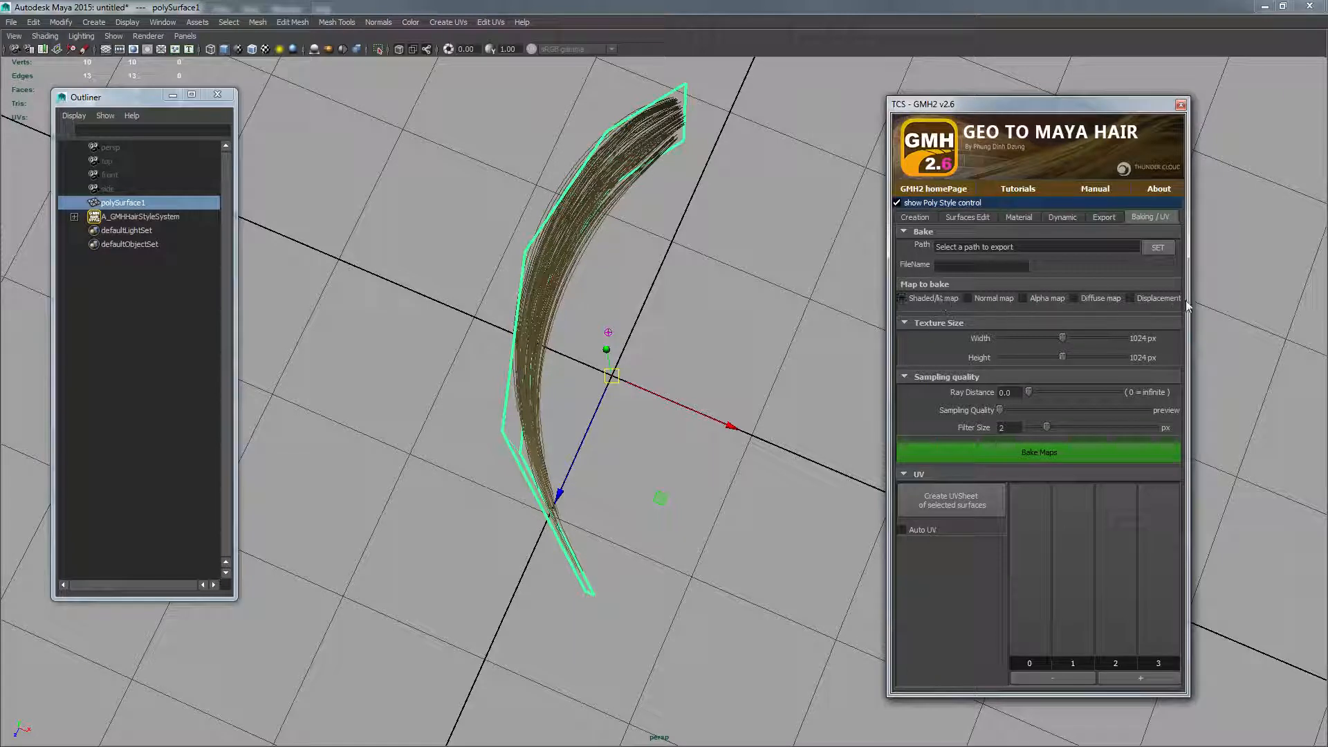
pyautogui.moveTo(1187, 301)
pyautogui.mouseDown()
pyautogui.moveTo(1216, 303)
pyautogui.moveTo(1179, 300)
pyautogui.mouseUp()
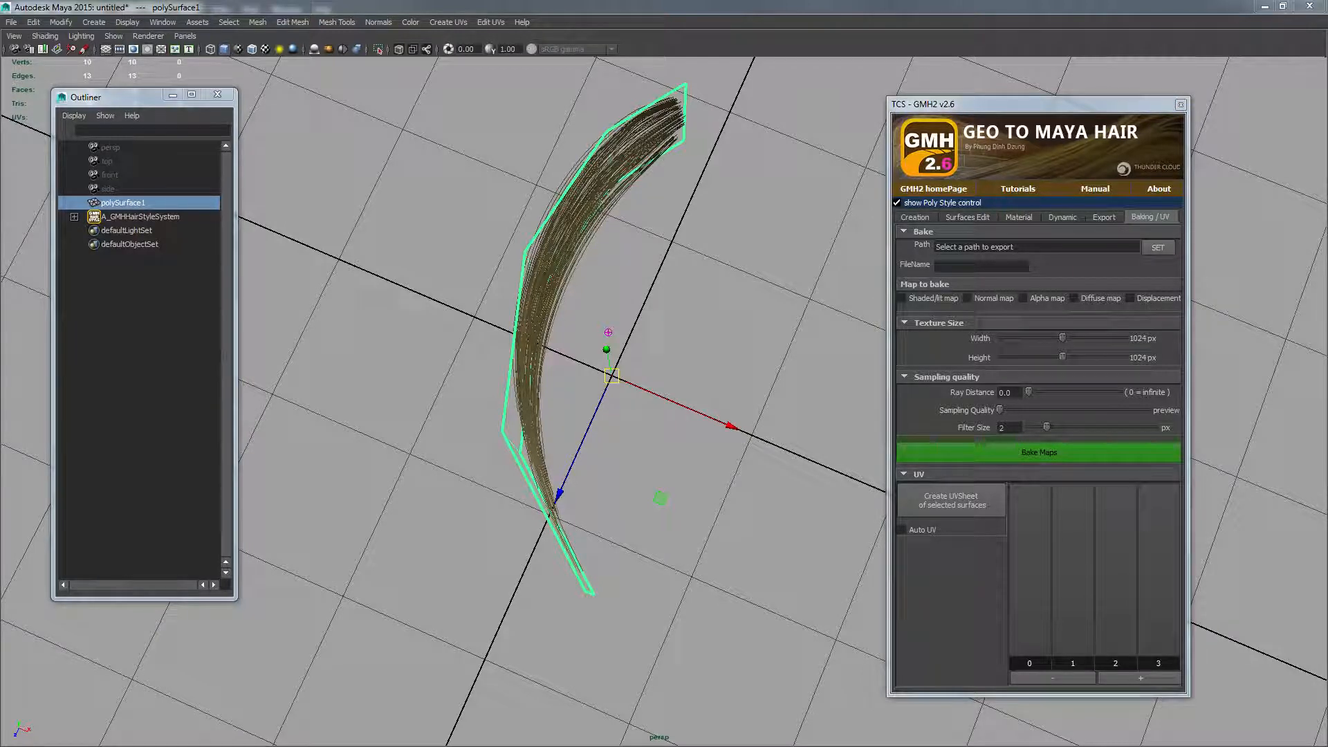
# - Switch to Marmoset Toolbag and review the gloss, diffusion, reflectivity and transparency settings of the fillHair2_mat material
pyautogui.hotkey('alt', 'Tab')
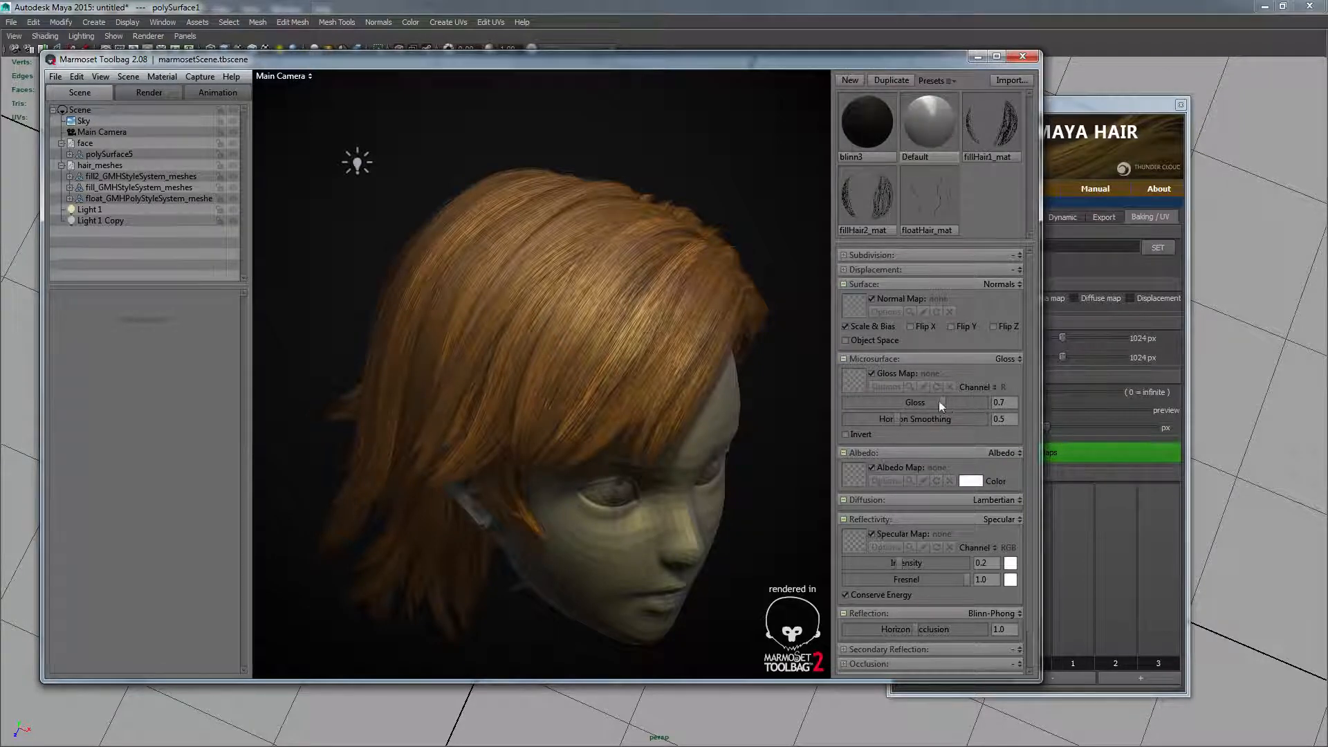
pyautogui.moveTo(945, 401); pyautogui.dragTo(913, 402)
pyautogui.click(858, 226)
pyautogui.scroll(-9, 910, 421)
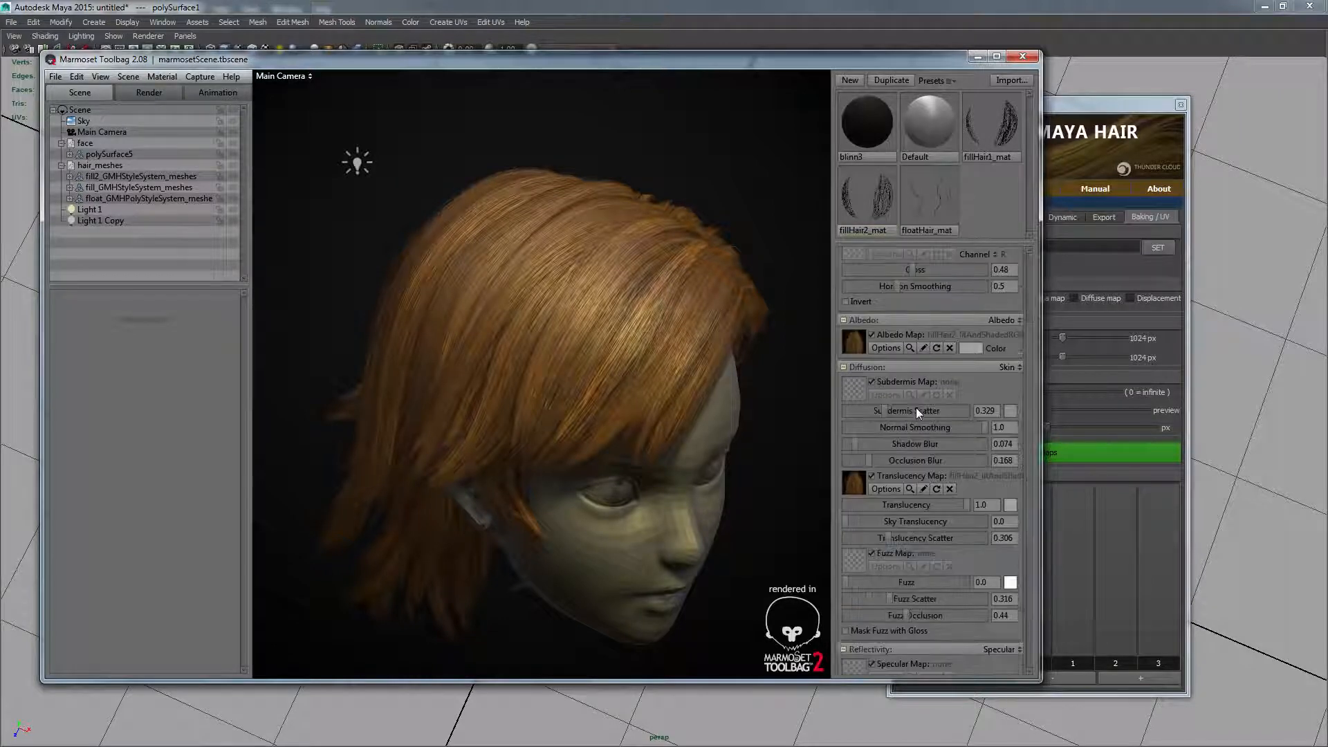
pyautogui.moveTo(895, 457)
pyautogui.mouseDown()
pyautogui.moveTo(876, 459)
pyautogui.moveTo(897, 468)
pyautogui.mouseUp()
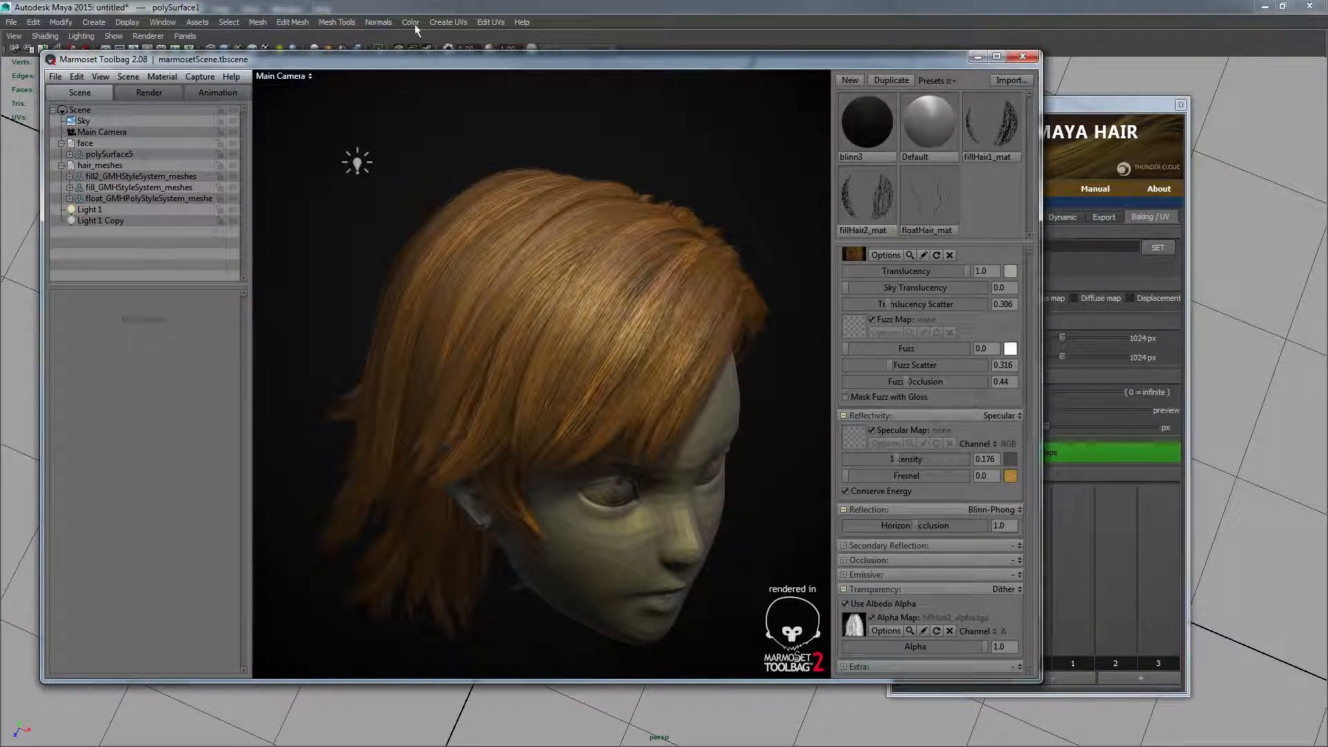
# - Switch back to Maya and start a new scene, discarding the unsaved changes in the hair strip scene
pyautogui.click(434, 5)
pyautogui.keyDown('alt'); pyautogui.moveTo(571, 273); pyautogui.dragTo(580, 257); pyautogui.keyUp('alt')
pyautogui.click(915, 218)
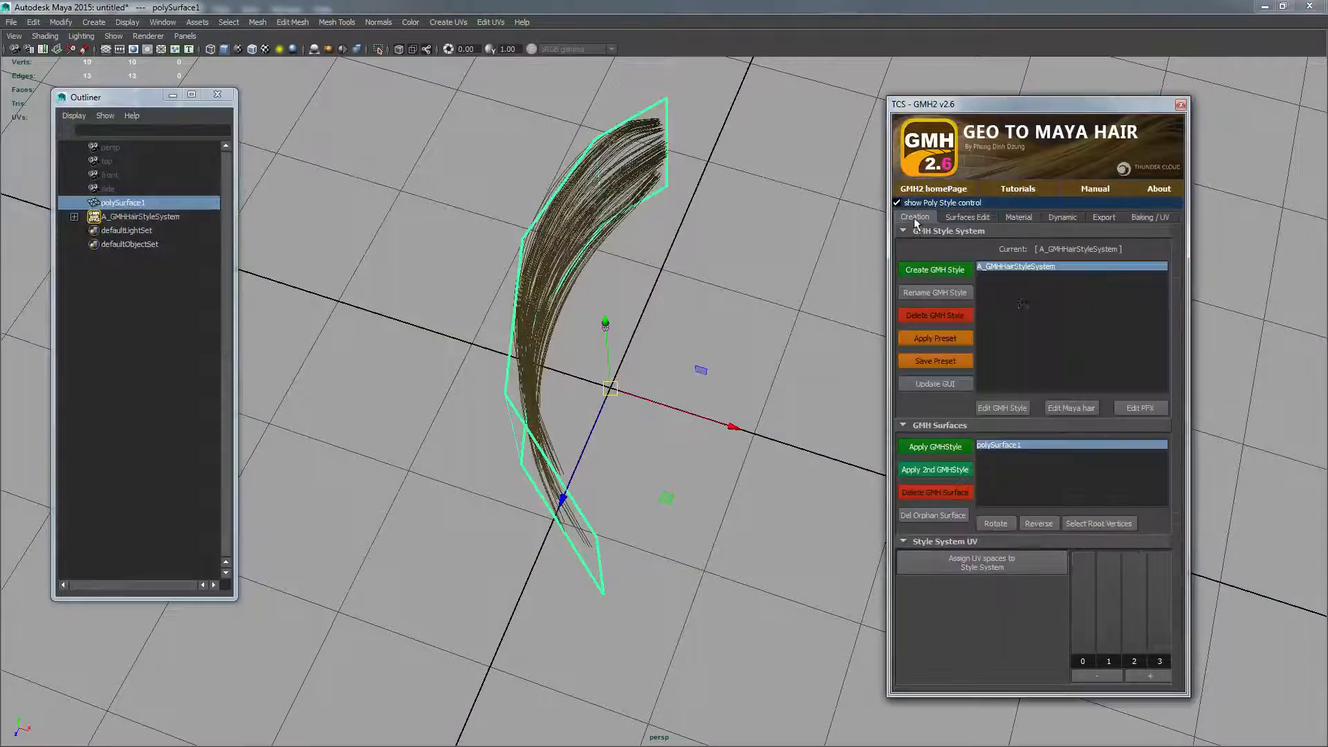
pyautogui.click(796, 396)
pyautogui.hotkey('ctrl', 'n')
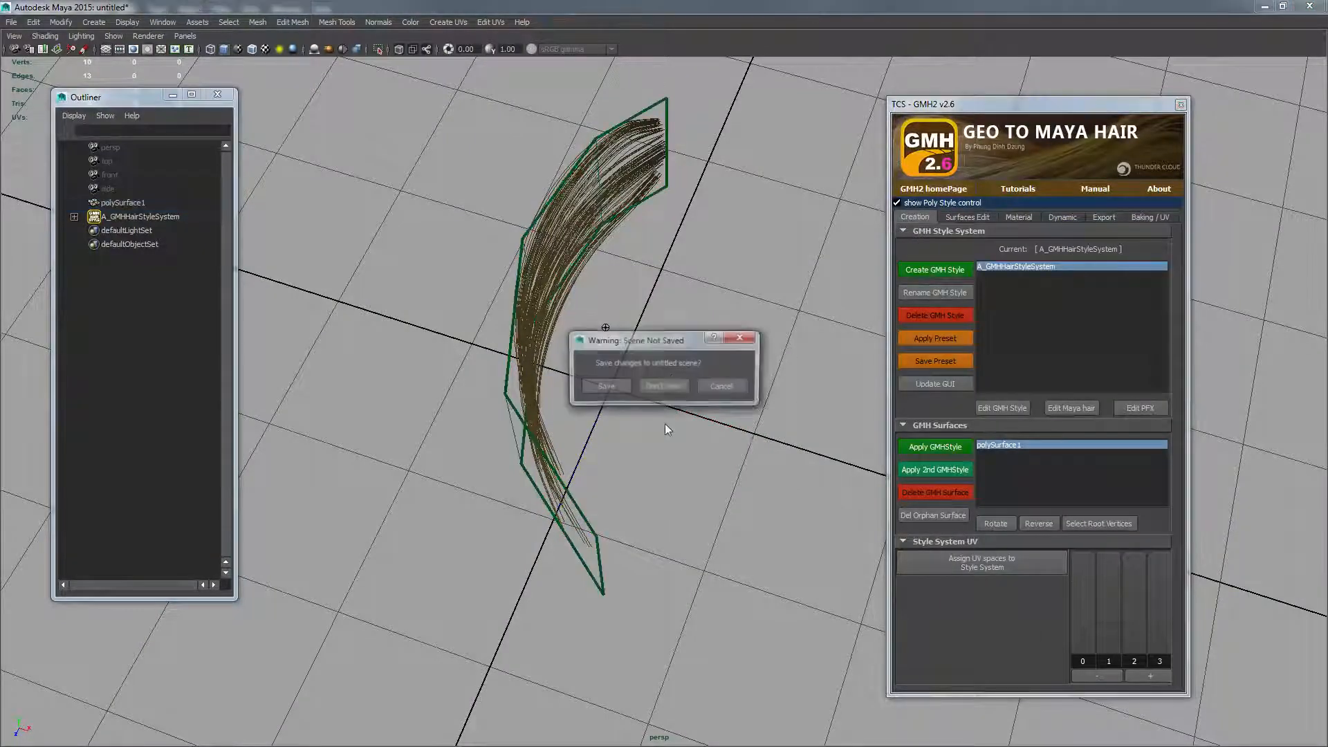
pyautogui.click(662, 387)
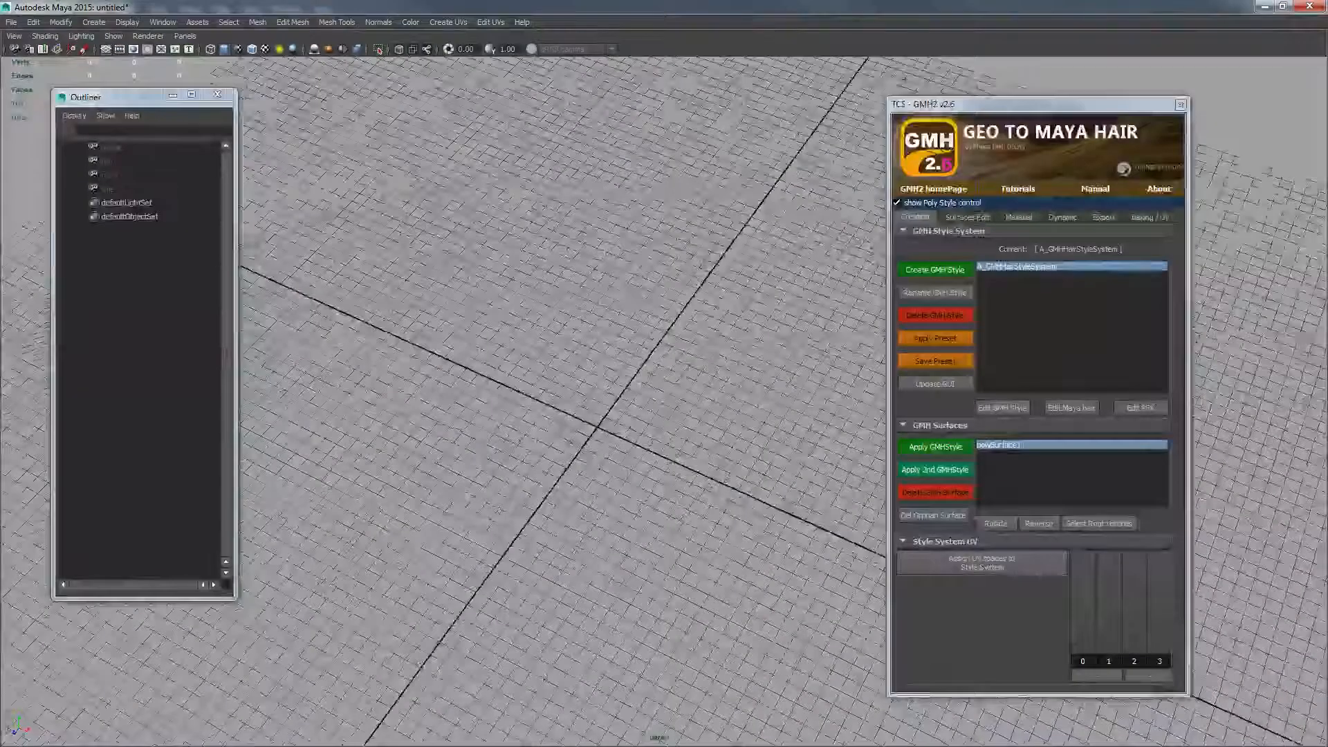
pyautogui.hotkey('alt', 'Tab')
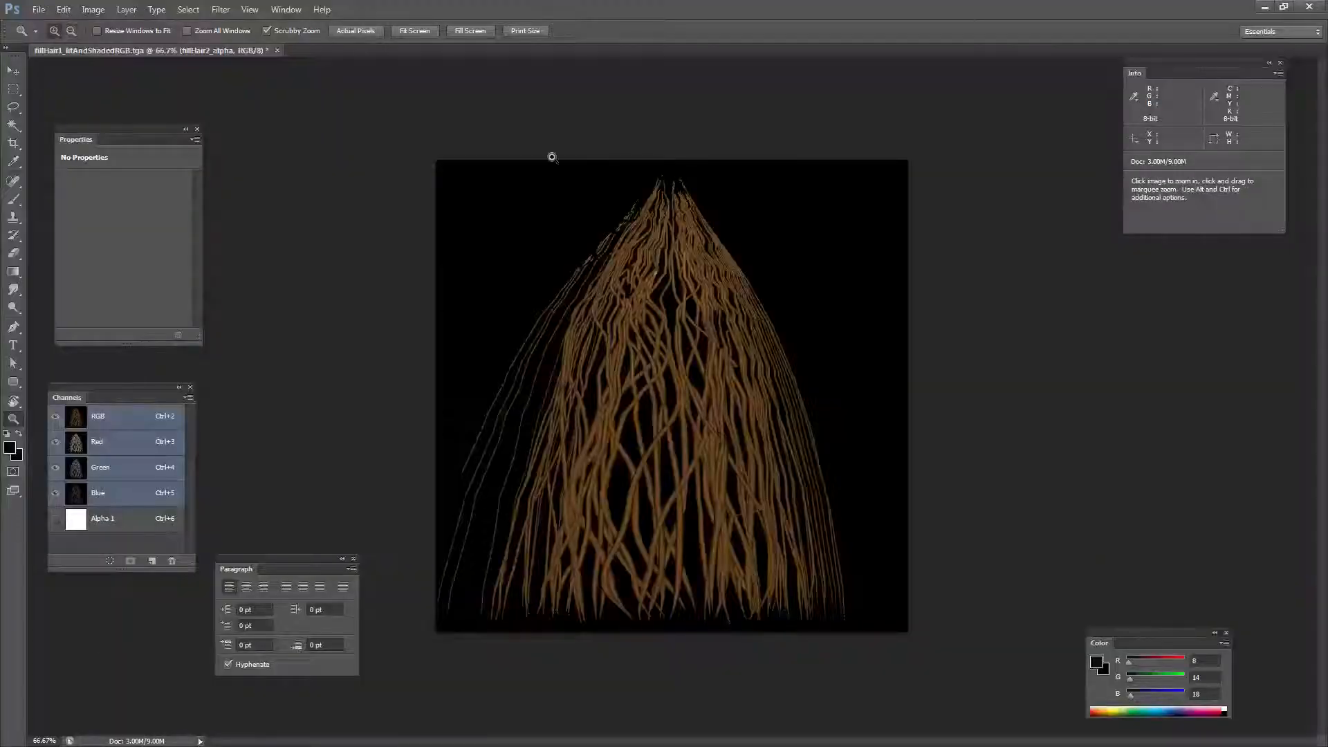
pyautogui.hotkey('alt', 'Tab')
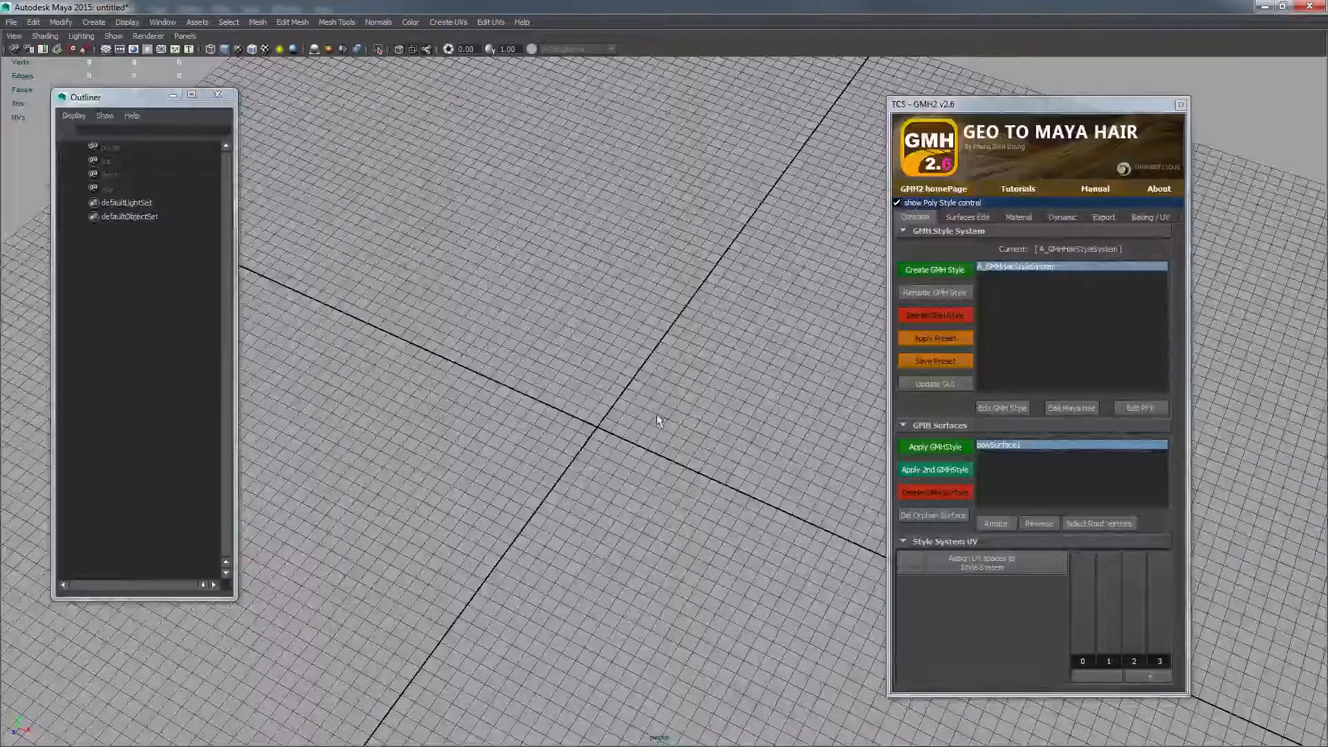
# - Create a square polygon plane at the grid origin and move it so its near edge lies on the X axis
pyautogui.click(93, 22)
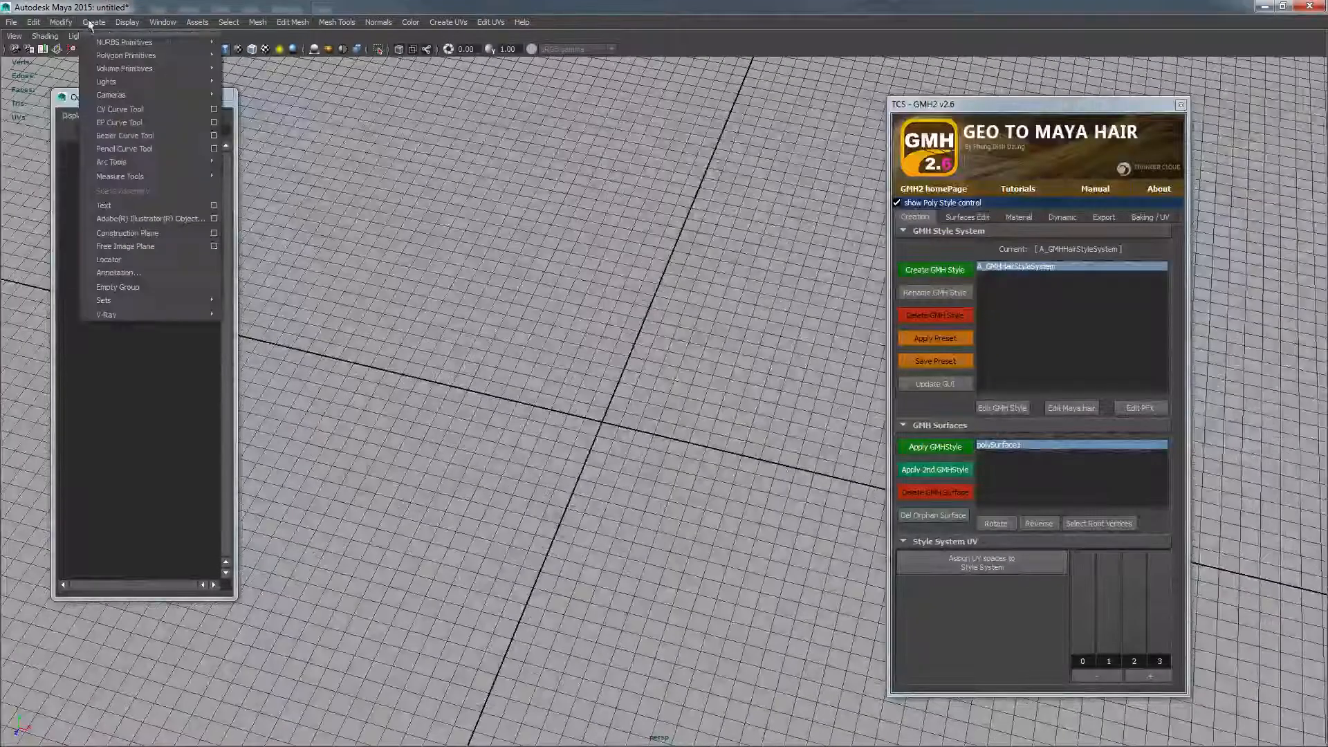
pyautogui.moveTo(144, 58)
pyautogui.click(259, 117)
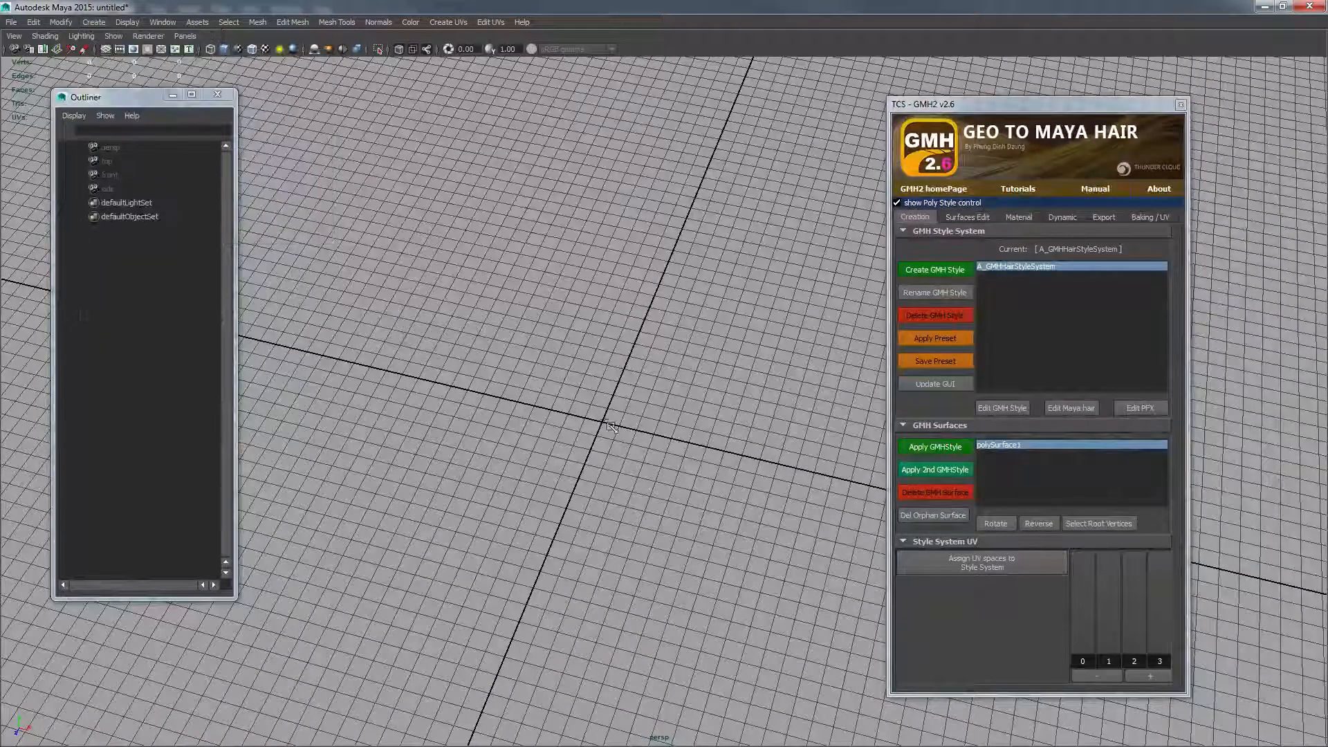
pyautogui.moveTo(607, 427); pyautogui.dragTo(708, 366)
pyautogui.press('w')
pyautogui.moveTo(607, 426); pyautogui.dragTo(635, 342)
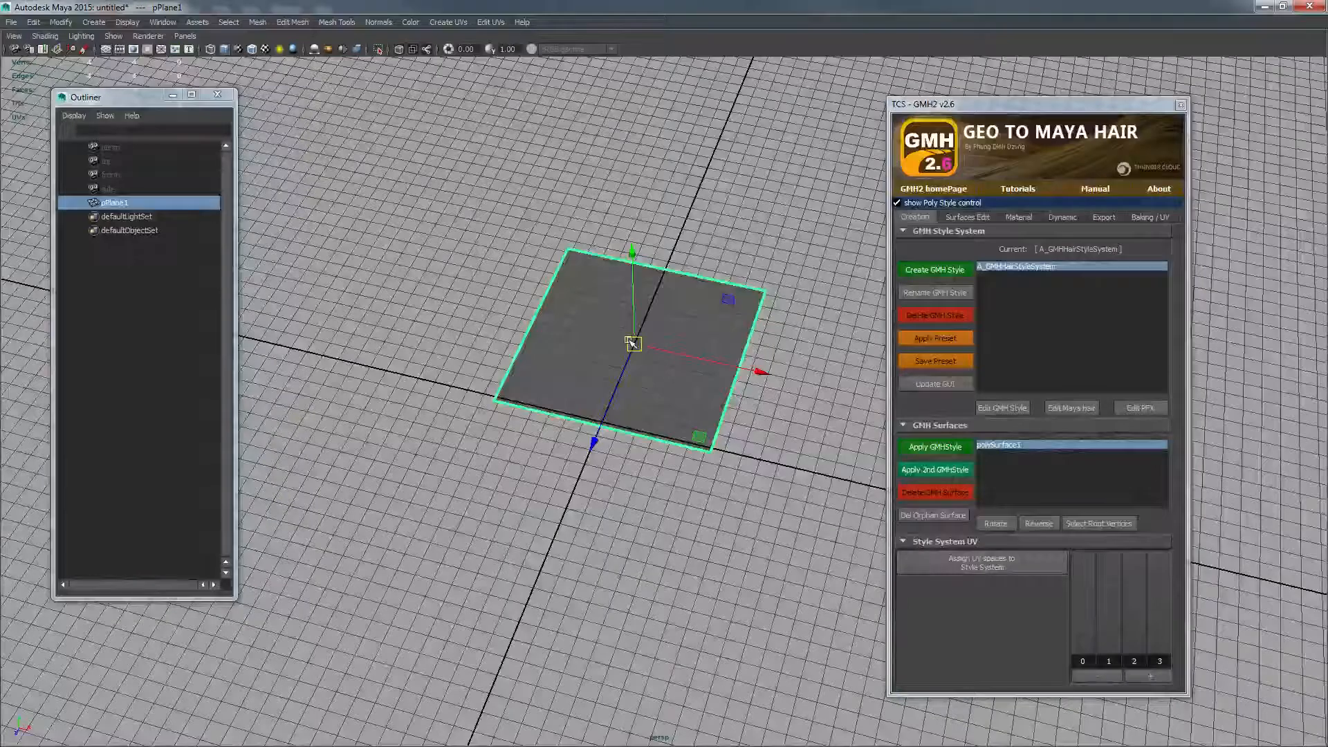
# - Move the plane's pivot to the middle of its near edge at the grid origin
pyautogui.press('e')
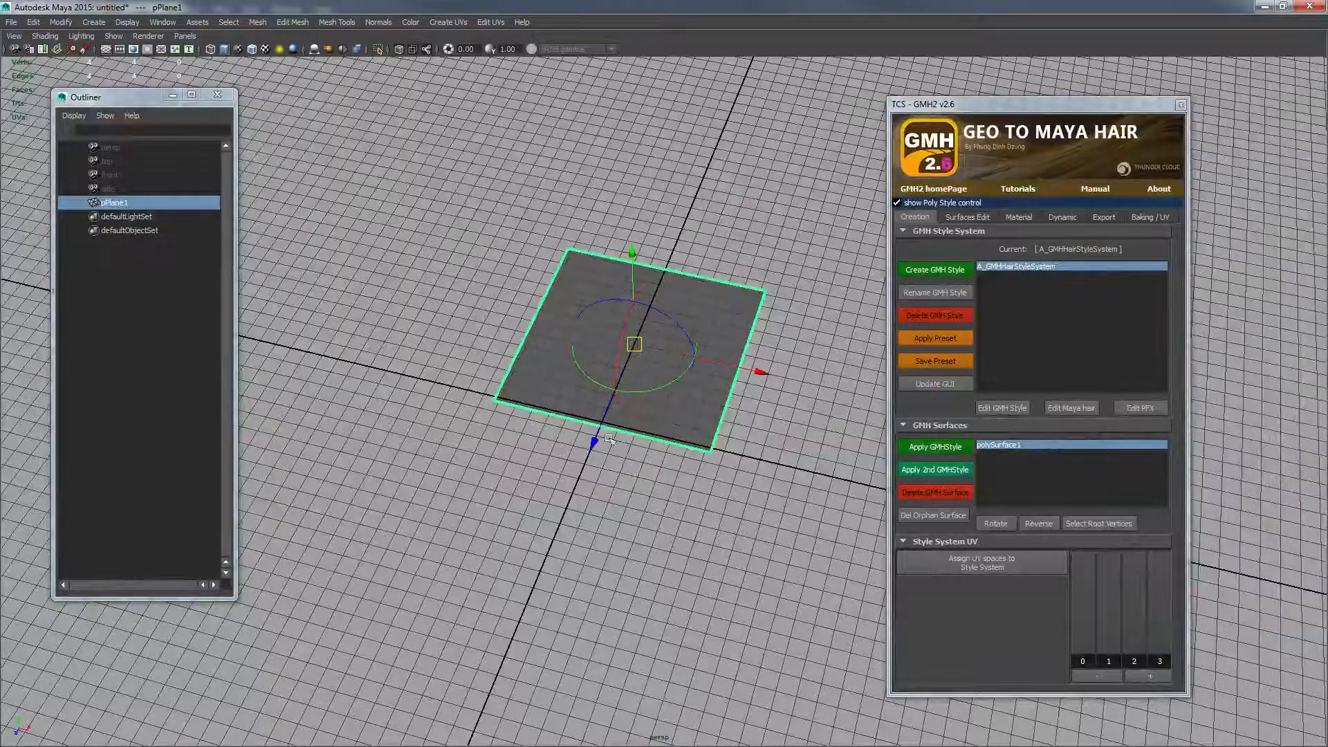
pyautogui.moveTo(596, 435); pyautogui.dragTo(575, 482)
pyautogui.press('w')
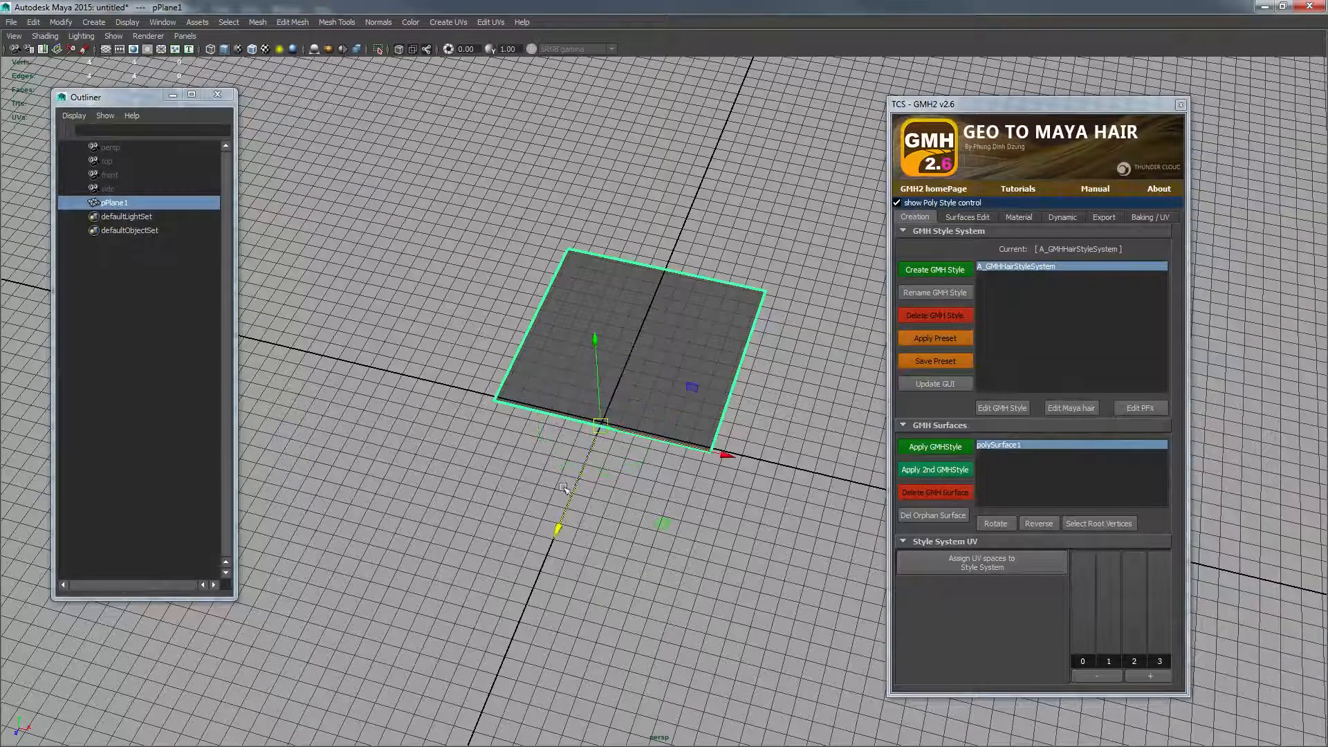
pyautogui.moveTo(603, 421); pyautogui.dragTo(601, 421)
# - Scale the plane down along its X axis to make a narrow strip
pyautogui.keyDown('alt'); pyautogui.moveTo(615, 432); pyautogui.dragTo(751, 466, button='right'); pyautogui.keyUp('alt')
pyautogui.press('r')
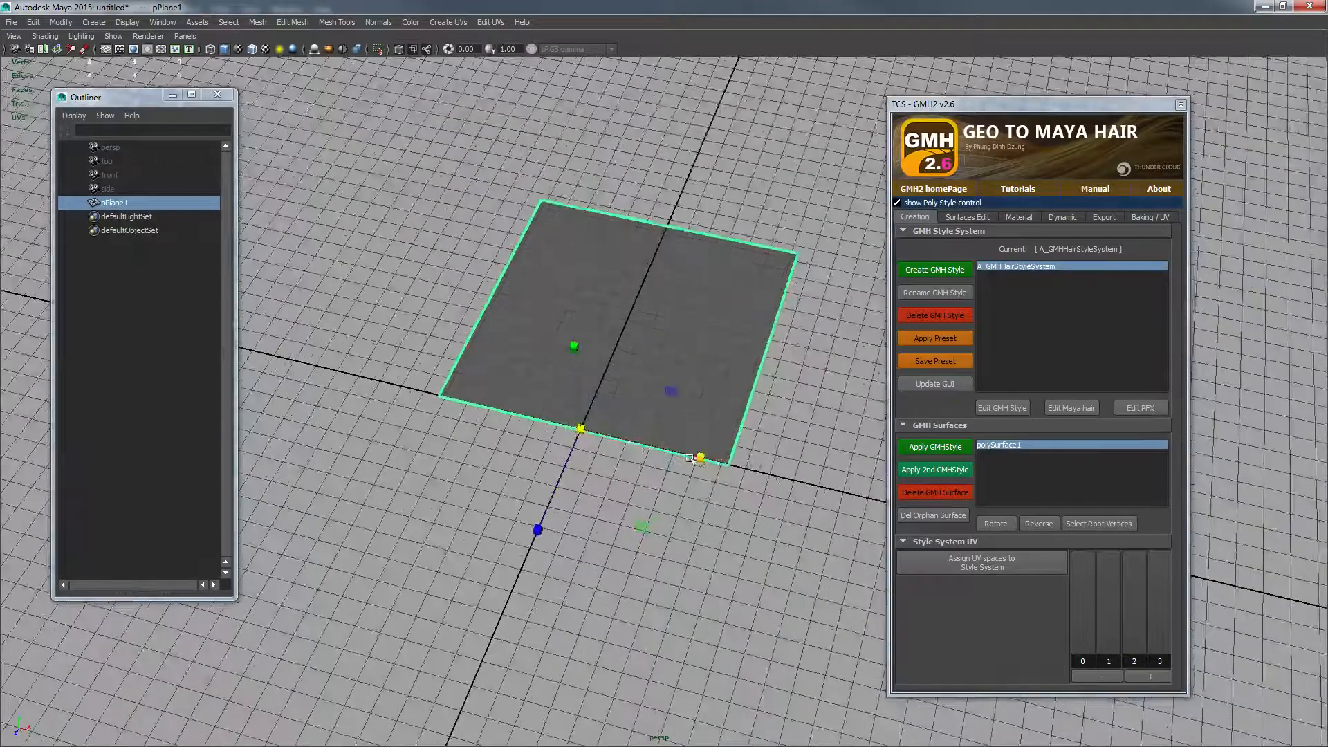
pyautogui.moveTo(699, 456); pyautogui.dragTo(620, 391)
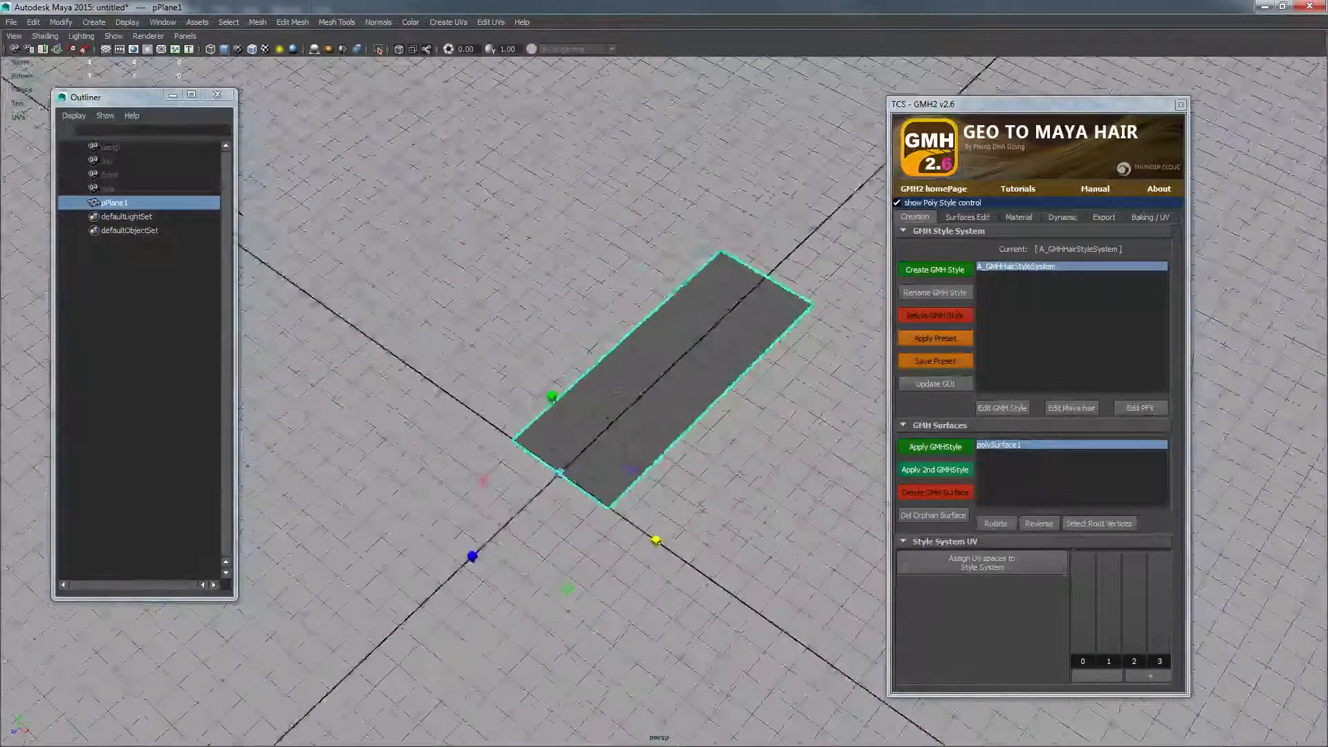
pyautogui.press('w')
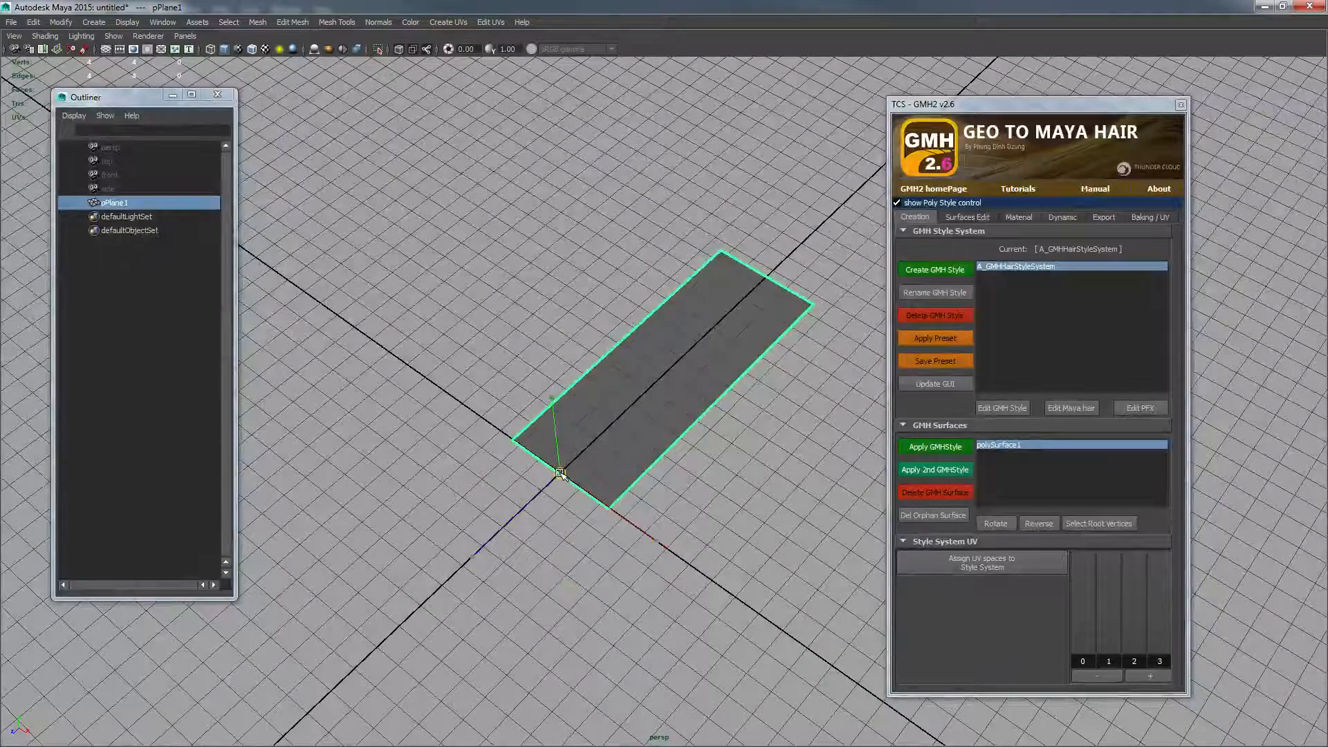
# - Lengthen the strip along its Z axis from the pivot edge and widen it slightly along X
pyautogui.keyDown('alt'); pyautogui.moveTo(562, 468); pyautogui.dragTo(594, 459); pyautogui.keyUp('alt')
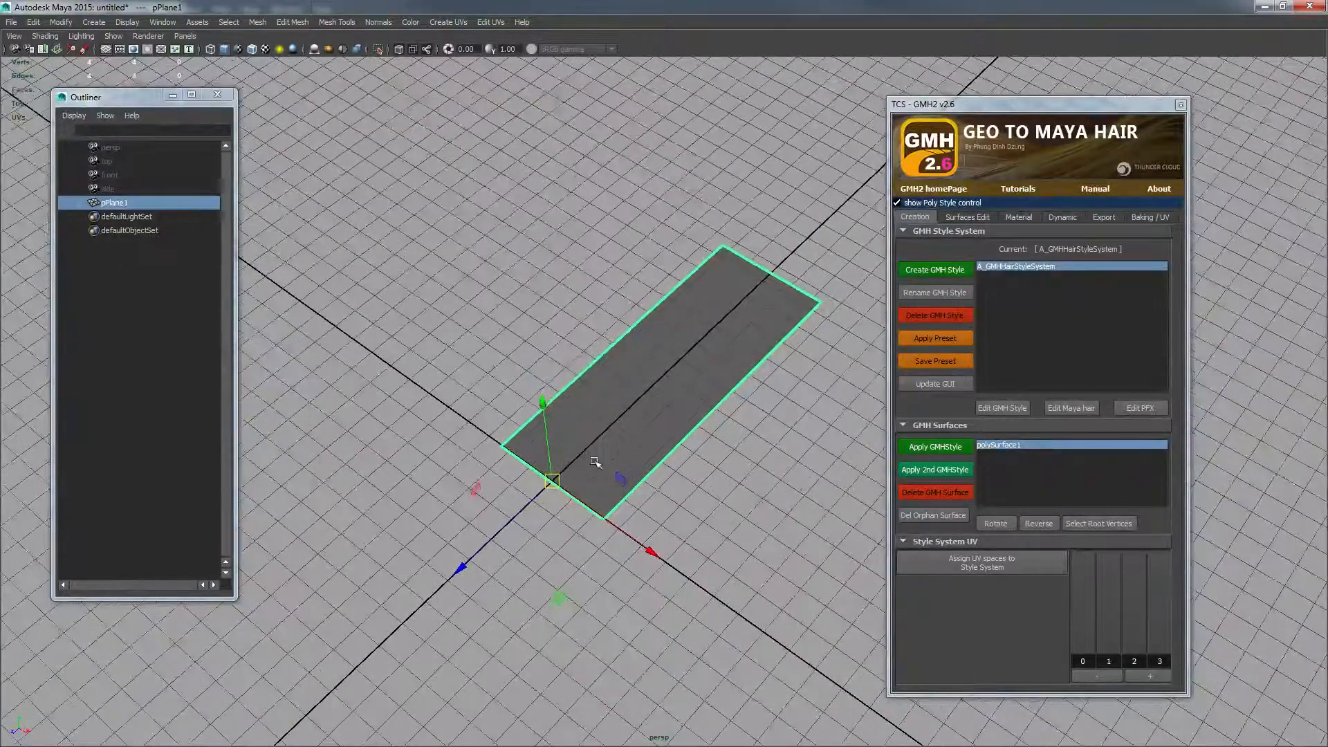
pyautogui.keyDown('alt'); pyautogui.moveTo(594, 461); pyautogui.dragTo(592, 445, button='middle'); pyautogui.keyUp('alt')
pyautogui.keyDown('alt'); pyautogui.moveTo(586, 440); pyautogui.dragTo(593, 409); pyautogui.keyUp('alt')
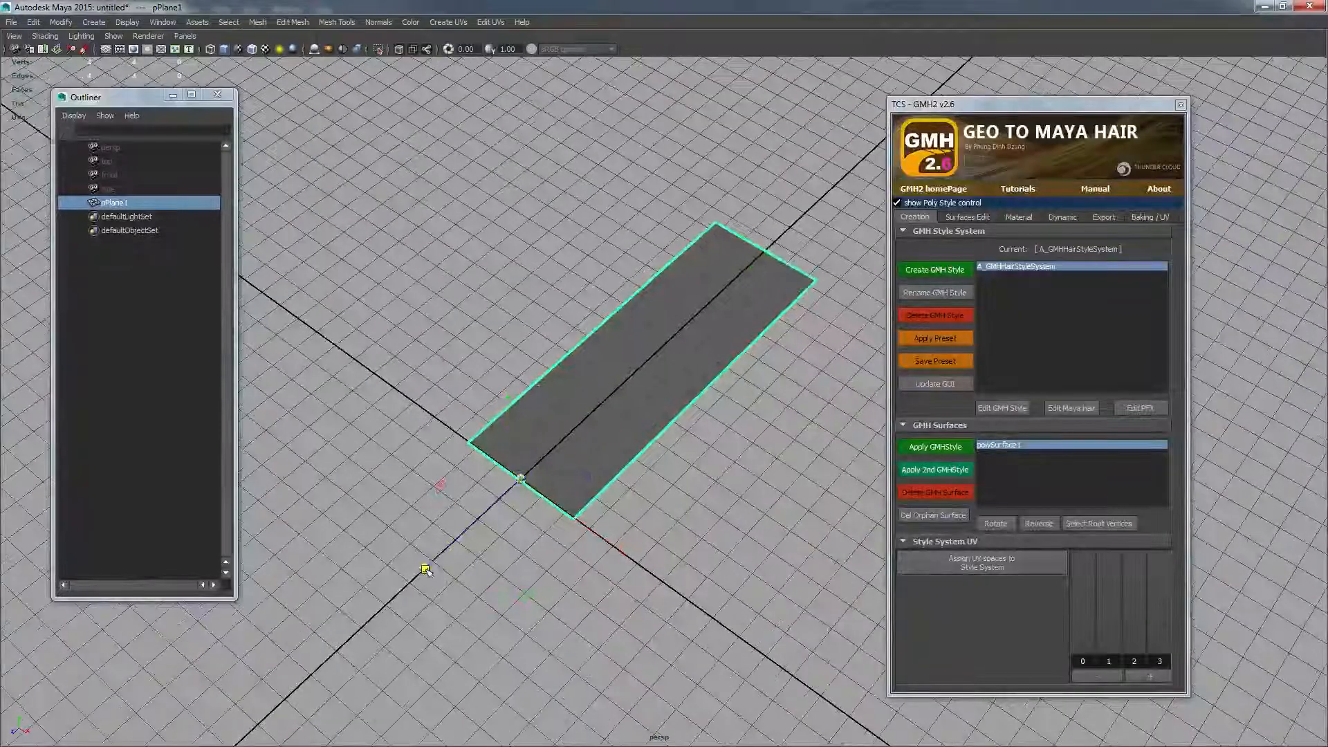
pyautogui.moveTo(427, 571); pyautogui.dragTo(376, 615)
pyautogui.keyDown('alt'); pyautogui.moveTo(482, 436); pyautogui.dragTo(468, 450, button='middle'); pyautogui.keyUp('alt')
pyautogui.keyDown('alt'); pyautogui.moveTo(470, 450); pyautogui.dragTo(507, 451); pyautogui.keyUp('alt')
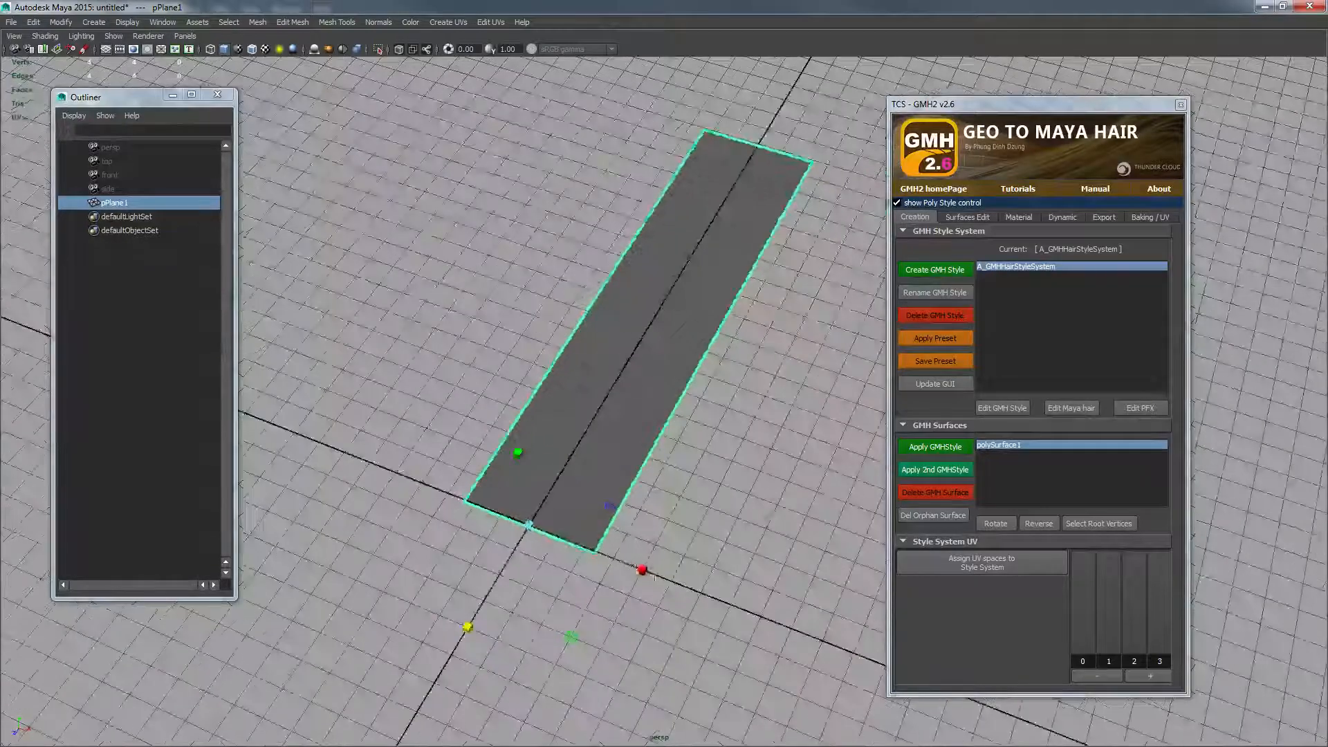
pyautogui.moveTo(642, 570); pyautogui.dragTo(660, 578)
pyautogui.keyDown('alt'); pyautogui.moveTo(587, 375); pyautogui.dragTo(584, 403, button='middle'); pyautogui.keyUp('alt')
pyautogui.keyDown('alt'); pyautogui.moveTo(583, 403); pyautogui.dragTo(622, 403); pyautogui.keyUp('alt')
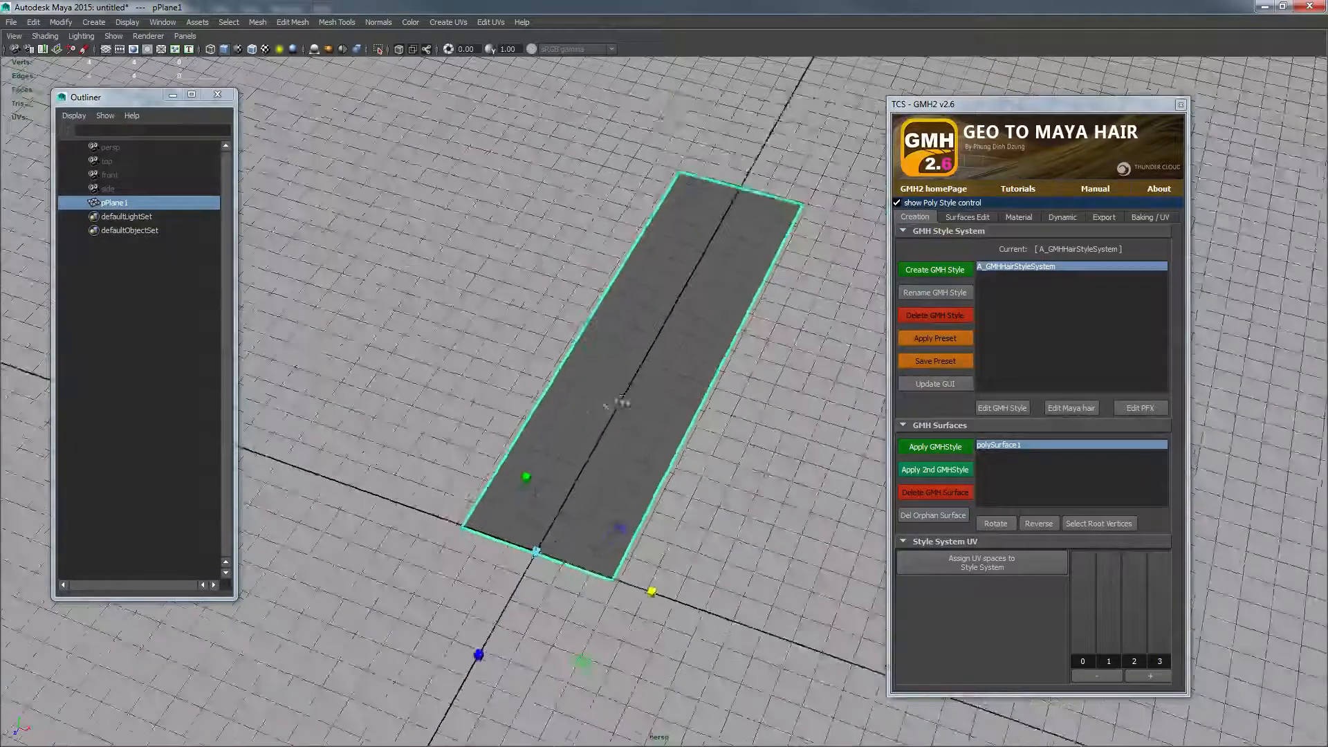
# - Create a new GMH style named fillHairBake with Polygon Style System enabled
pyautogui.click(963, 270)
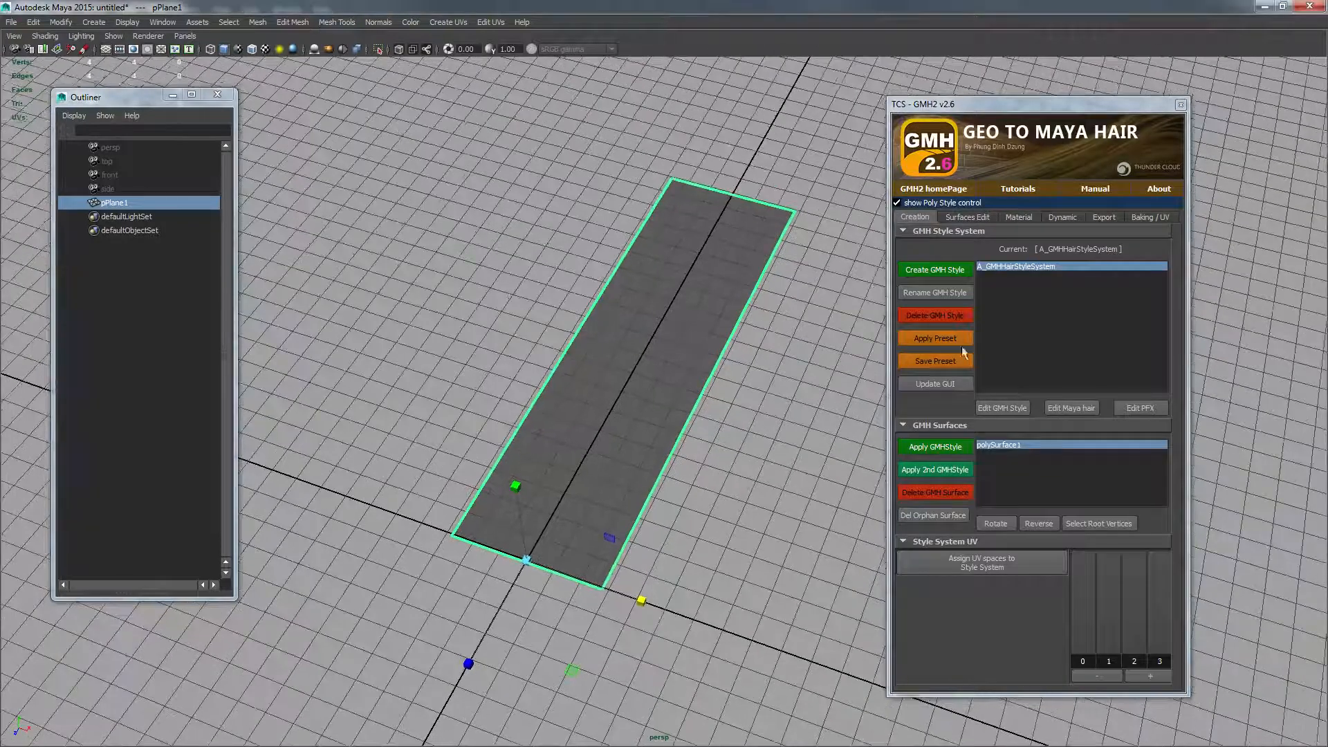
pyautogui.click(931, 269)
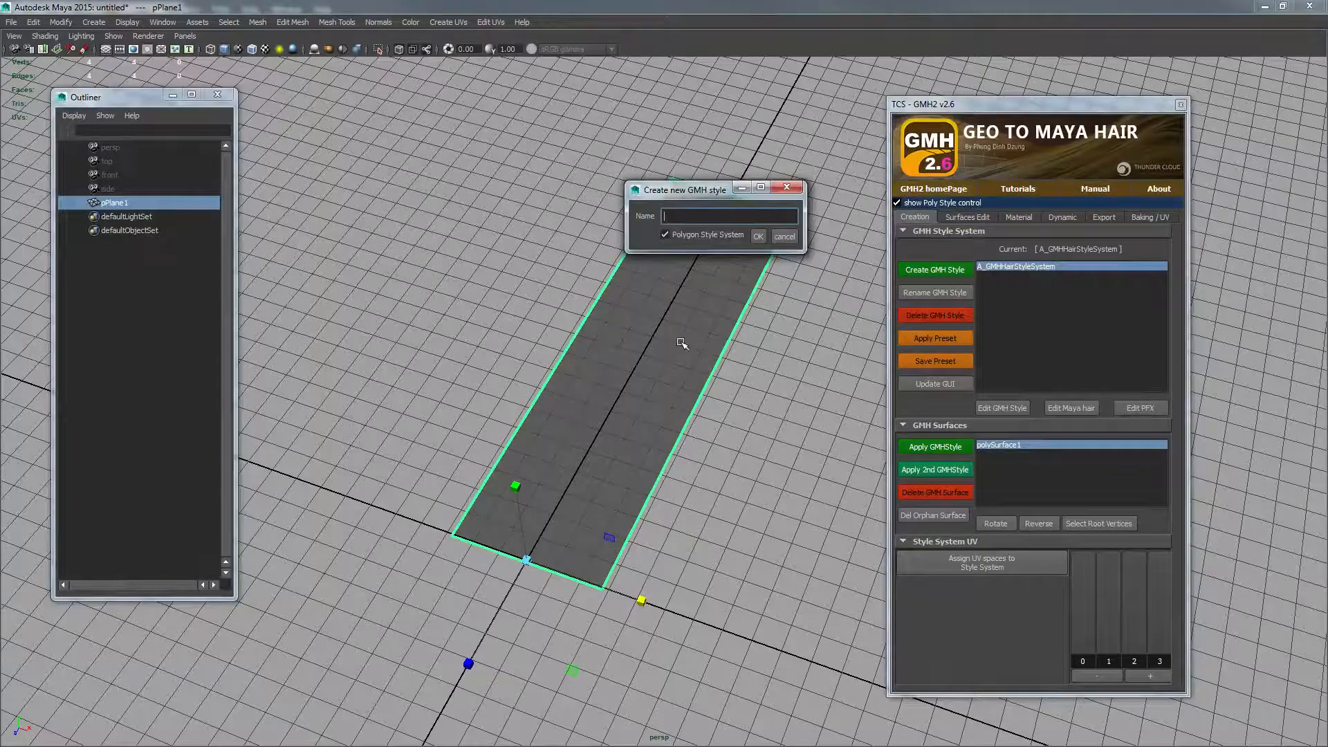
pyautogui.write('fillHairBake')
pyautogui.click(758, 236)
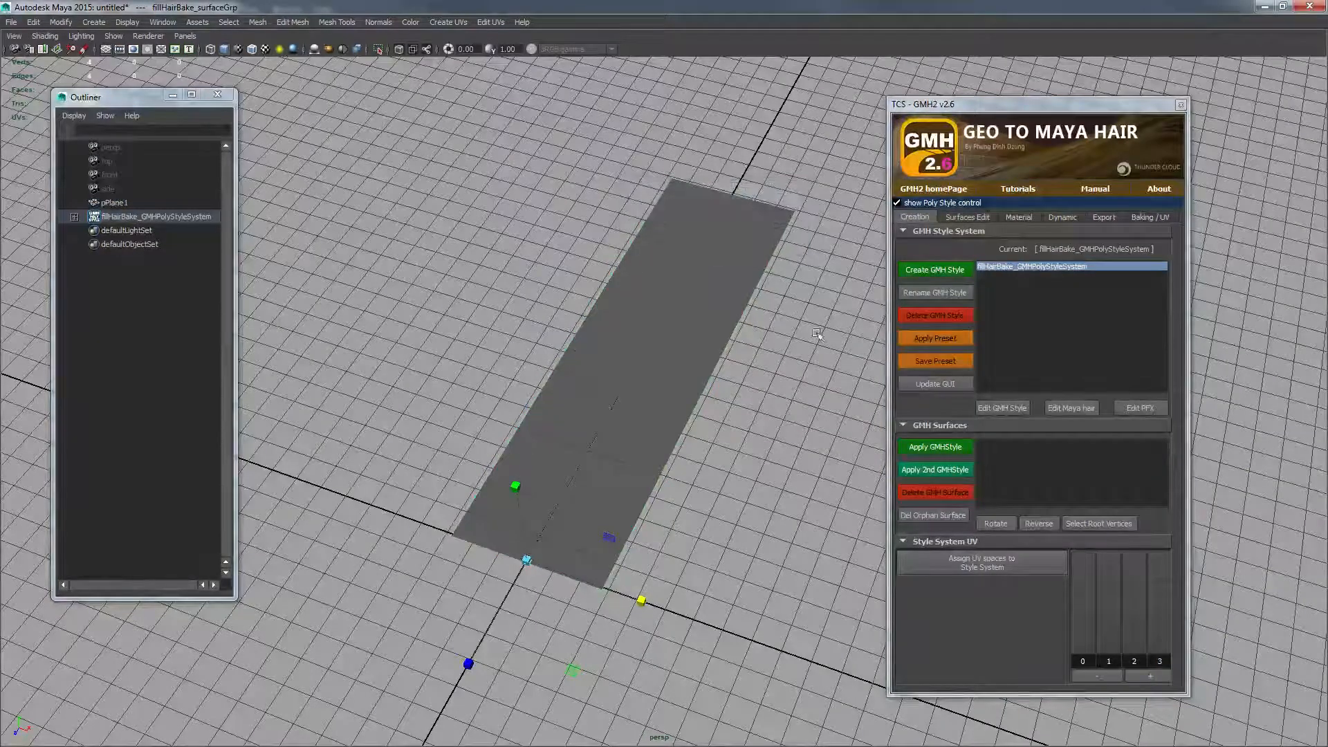
# - Apply the fillHairBake GMH style to the strip and inspect the generated hair polygons
pyautogui.click(726, 396)
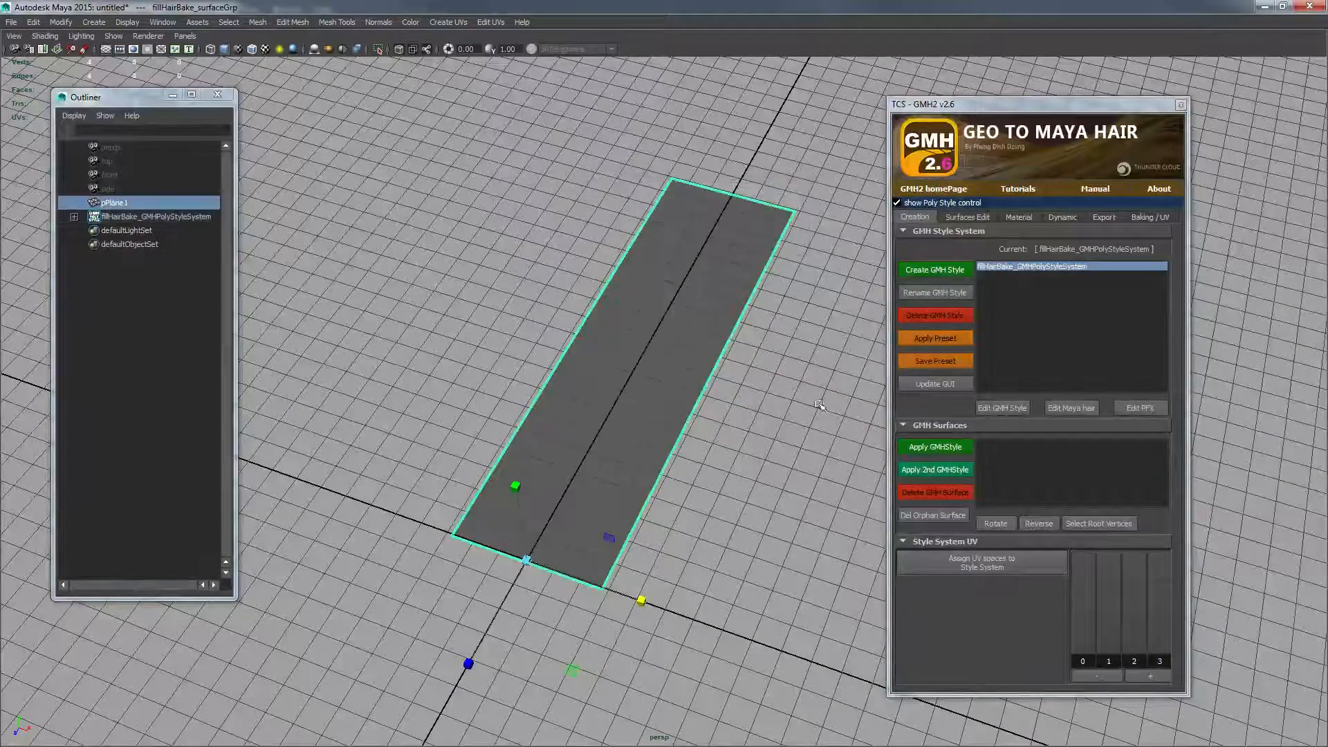
pyautogui.click(953, 446)
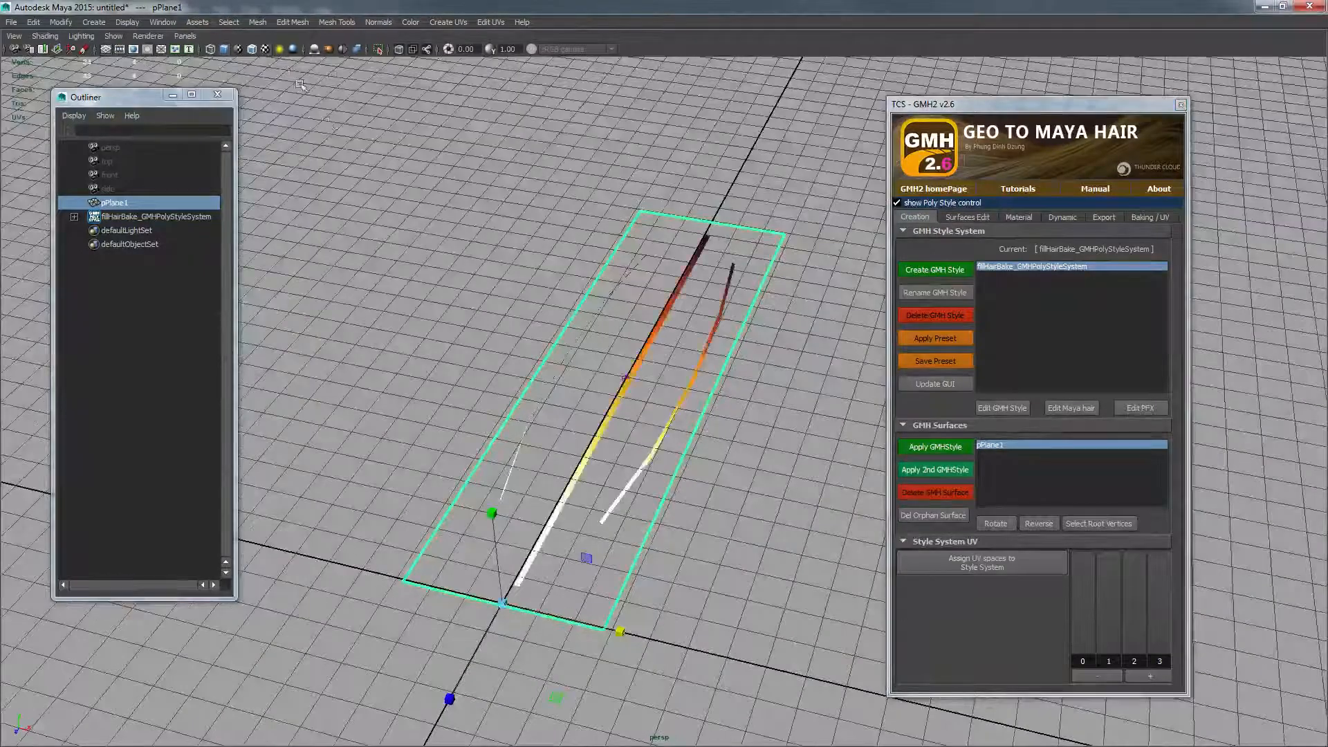
pyautogui.click(496, 234)
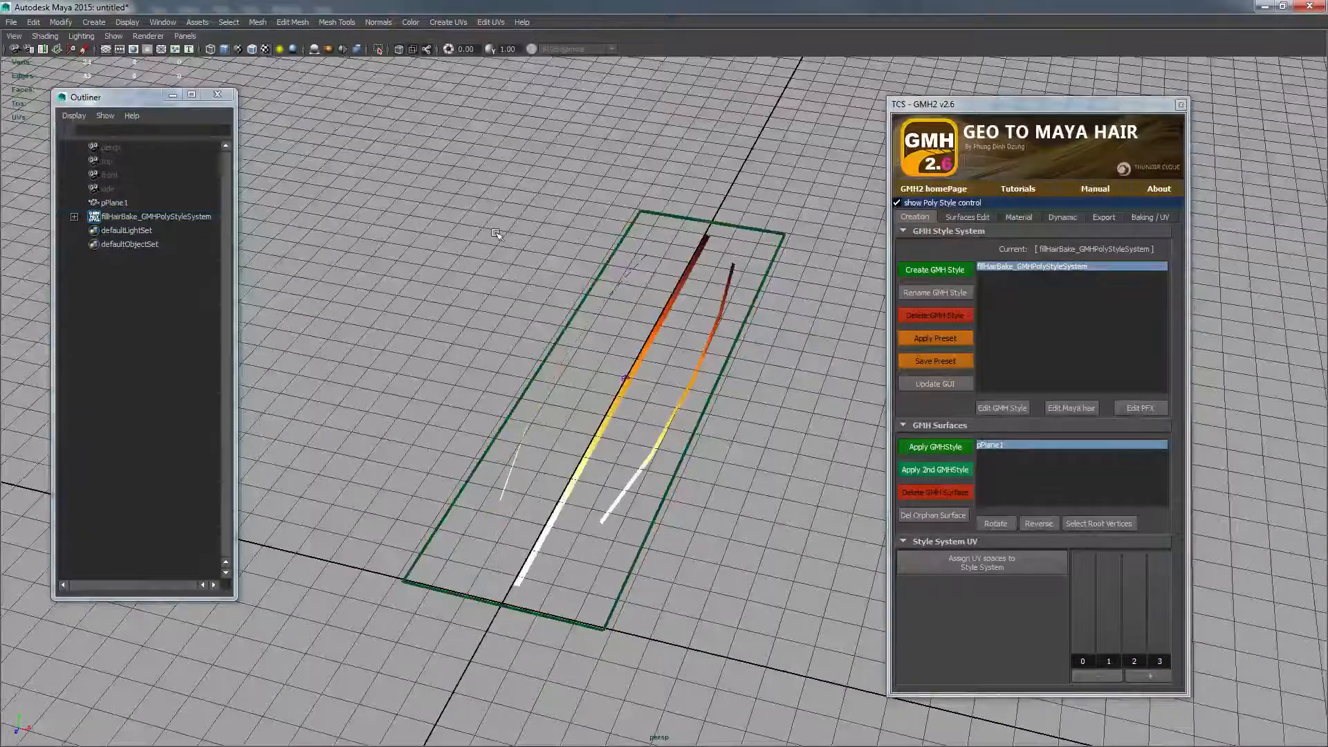
pyautogui.scroll(1, 544, 312)
pyautogui.keyDown('alt'); pyautogui.moveTo(699, 297); pyautogui.dragTo(677, 451); pyautogui.keyUp('alt')
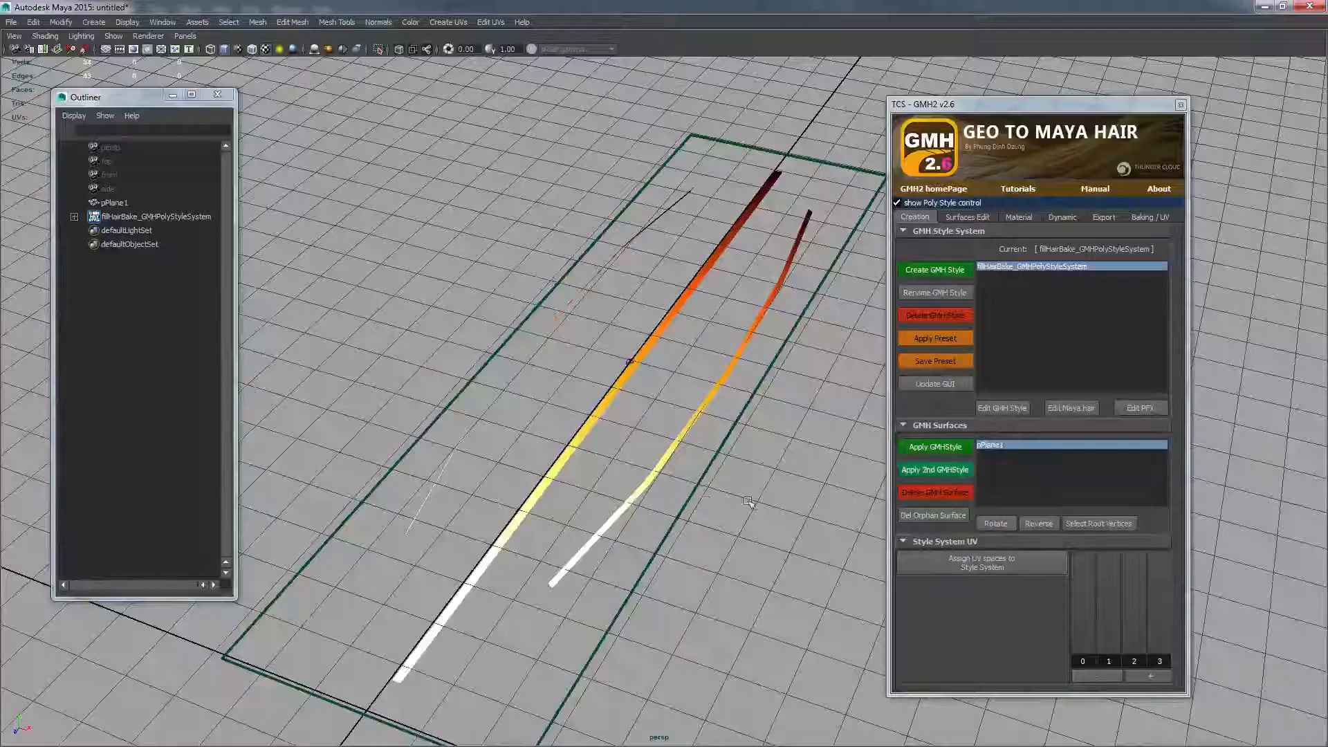
pyautogui.keyDown('alt'); pyautogui.moveTo(664, 346); pyautogui.dragTo(751, 93); pyautogui.keyUp('alt')
pyautogui.click(955, 443)
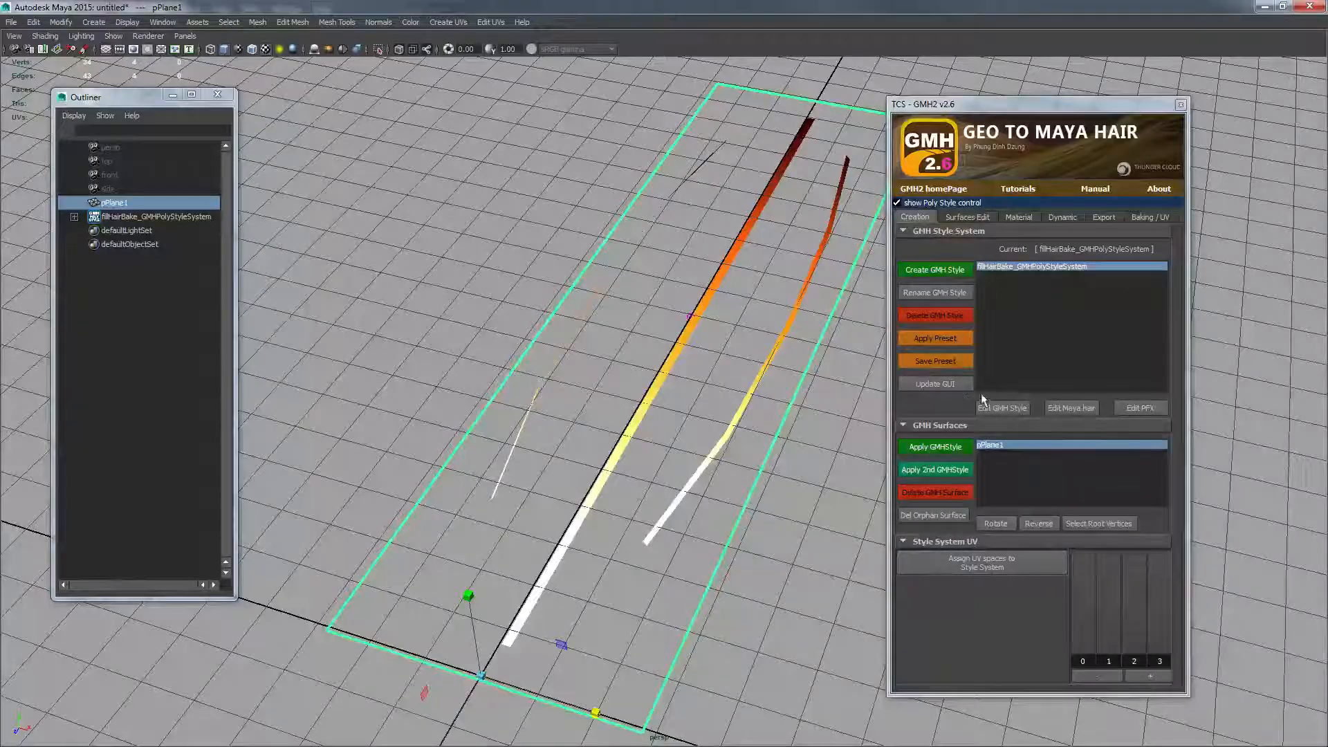
# - Select the fillHairBake style system, restore Maya's full interface, and move the GMH2 window clear of the attribute settings
pyautogui.click(1002, 409)
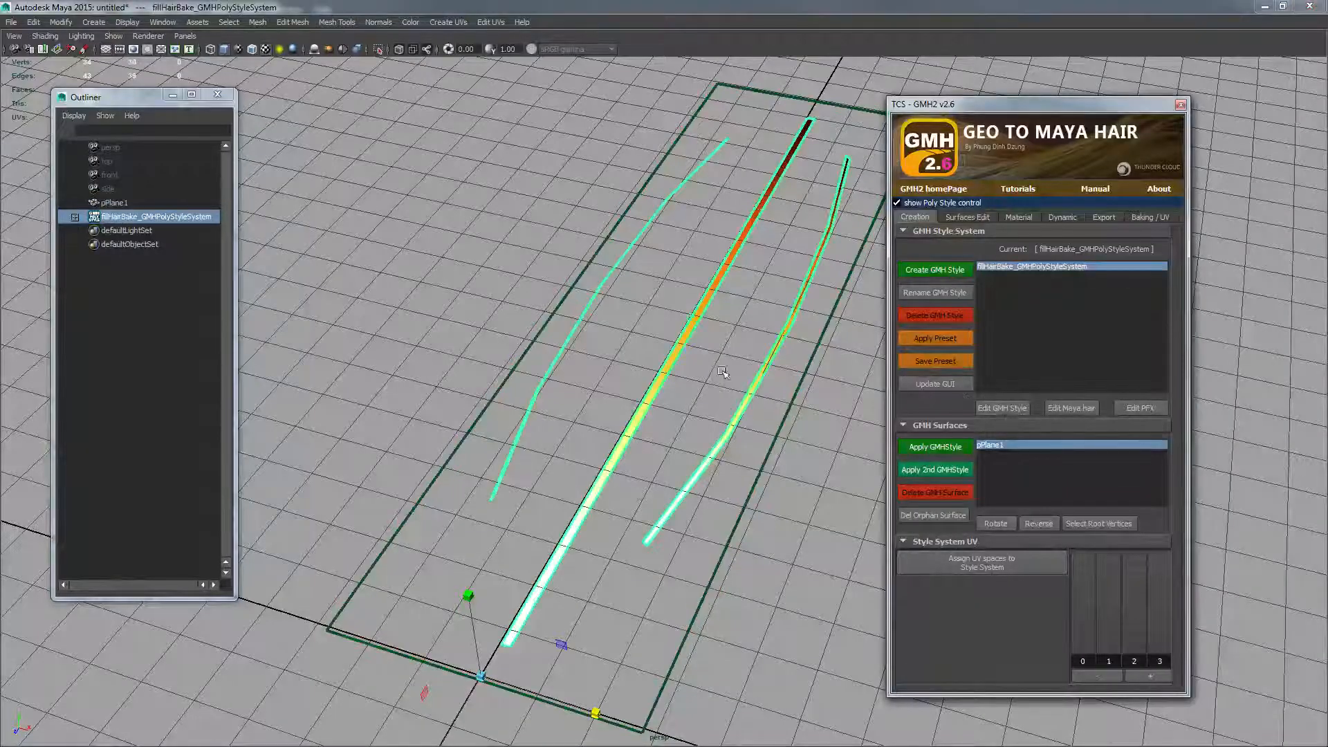
pyautogui.keyDown('alt'); pyautogui.moveTo(723, 372); pyautogui.dragTo(830, 383); pyautogui.keyUp('alt')
pyautogui.keyDown('alt'); pyautogui.moveTo(778, 304); pyautogui.dragTo(759, 306); pyautogui.keyUp('alt')
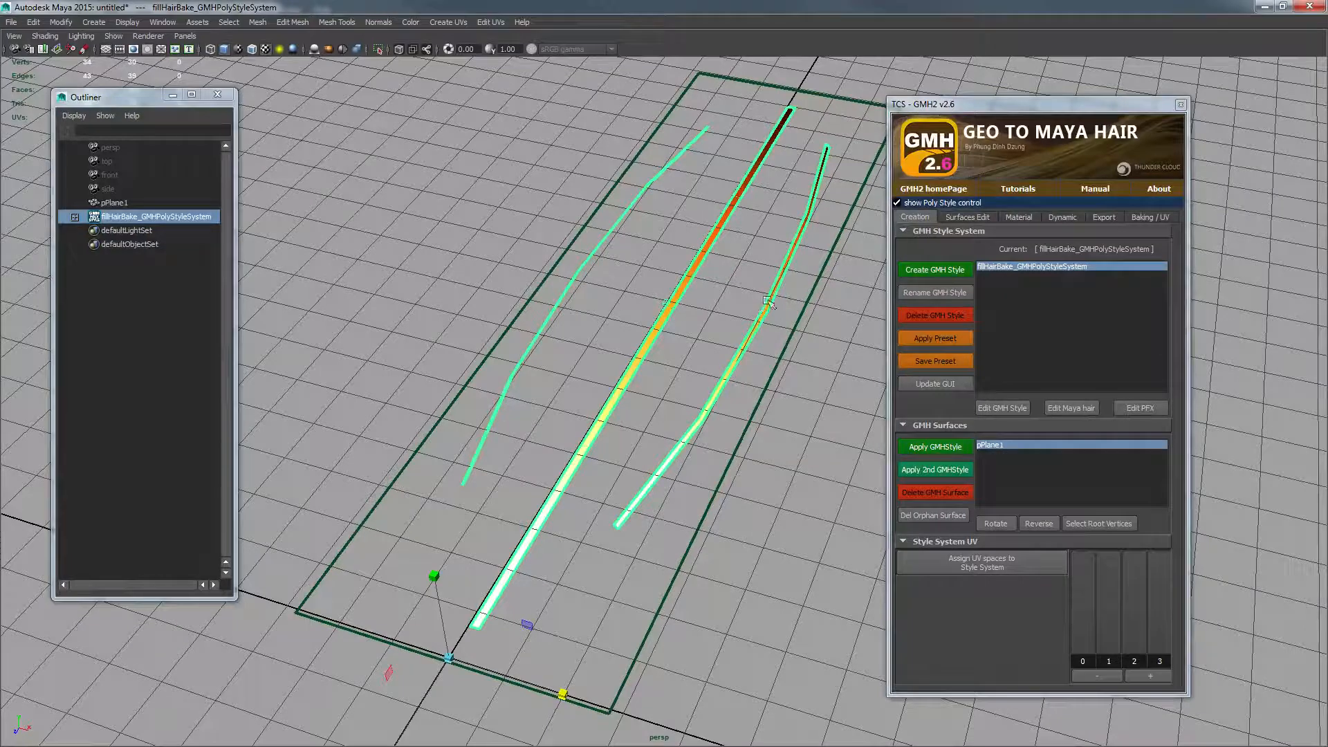
pyautogui.keyDown('alt'); pyautogui.moveTo(767, 303); pyautogui.dragTo(759, 315); pyautogui.keyUp('alt')
pyautogui.hotkey('ctrl', 'space')
pyautogui.moveTo(1017, 104); pyautogui.dragTo(830, 96)
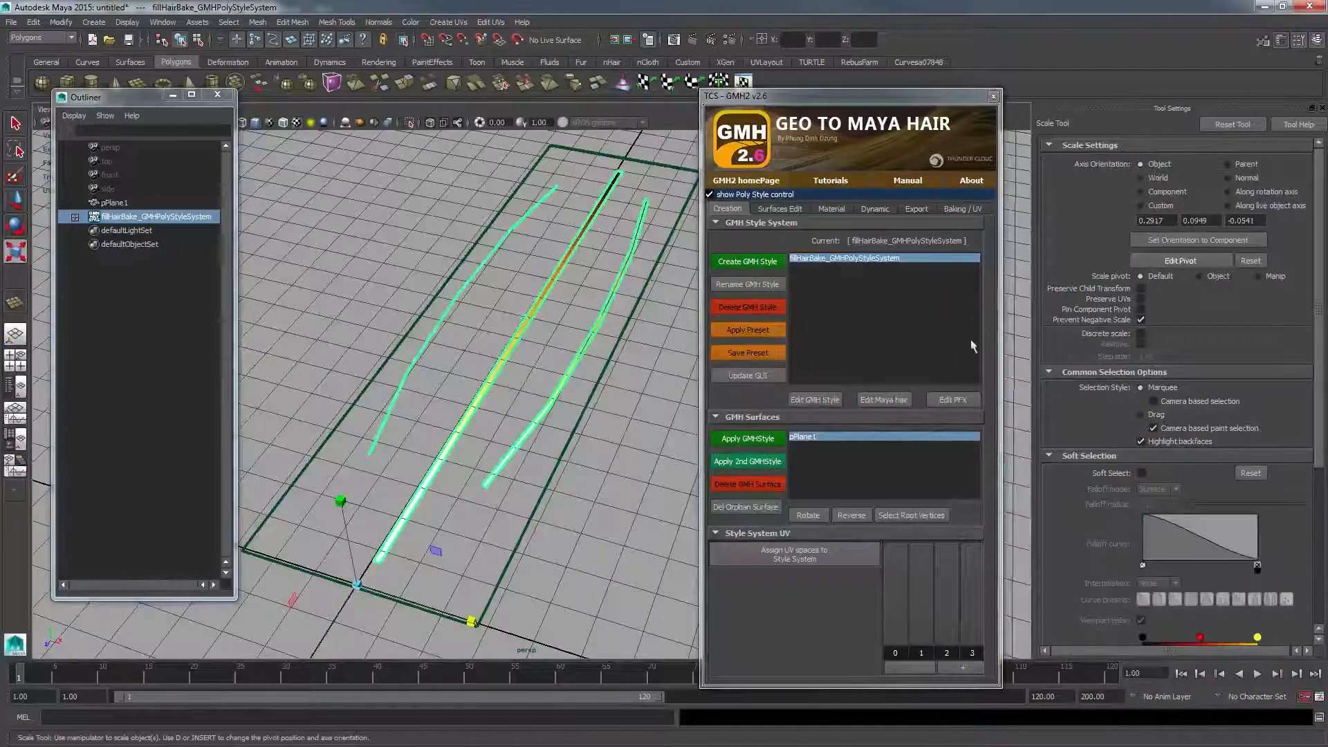
pyautogui.keyDown('alt'); pyautogui.moveTo(580, 324); pyautogui.dragTo(607, 328); pyautogui.keyUp('alt')
pyautogui.keyDown('alt'); pyautogui.moveTo(527, 337); pyautogui.dragTo(633, 322); pyautogui.keyUp('alt')
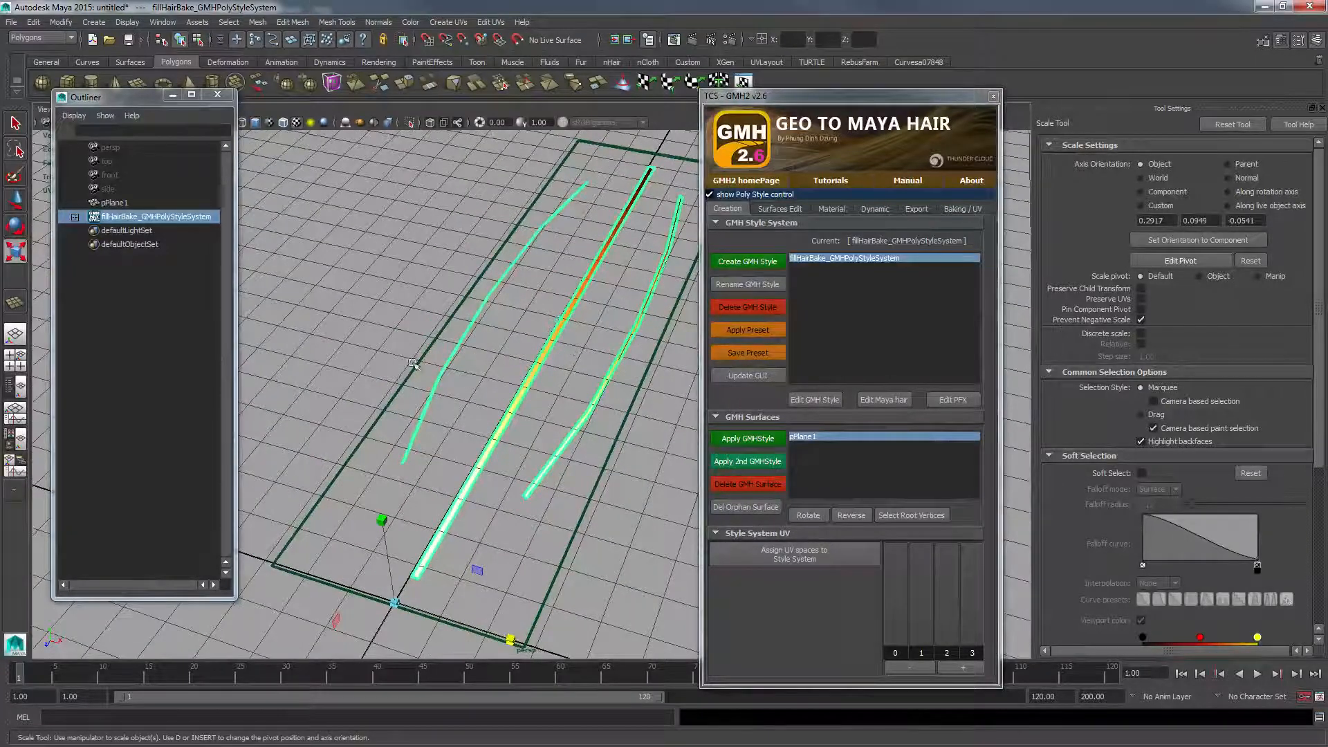
pyautogui.keyDown('alt'); pyautogui.moveTo(597, 381); pyautogui.dragTo(587, 346, button='middle'); pyautogui.keyUp('alt')
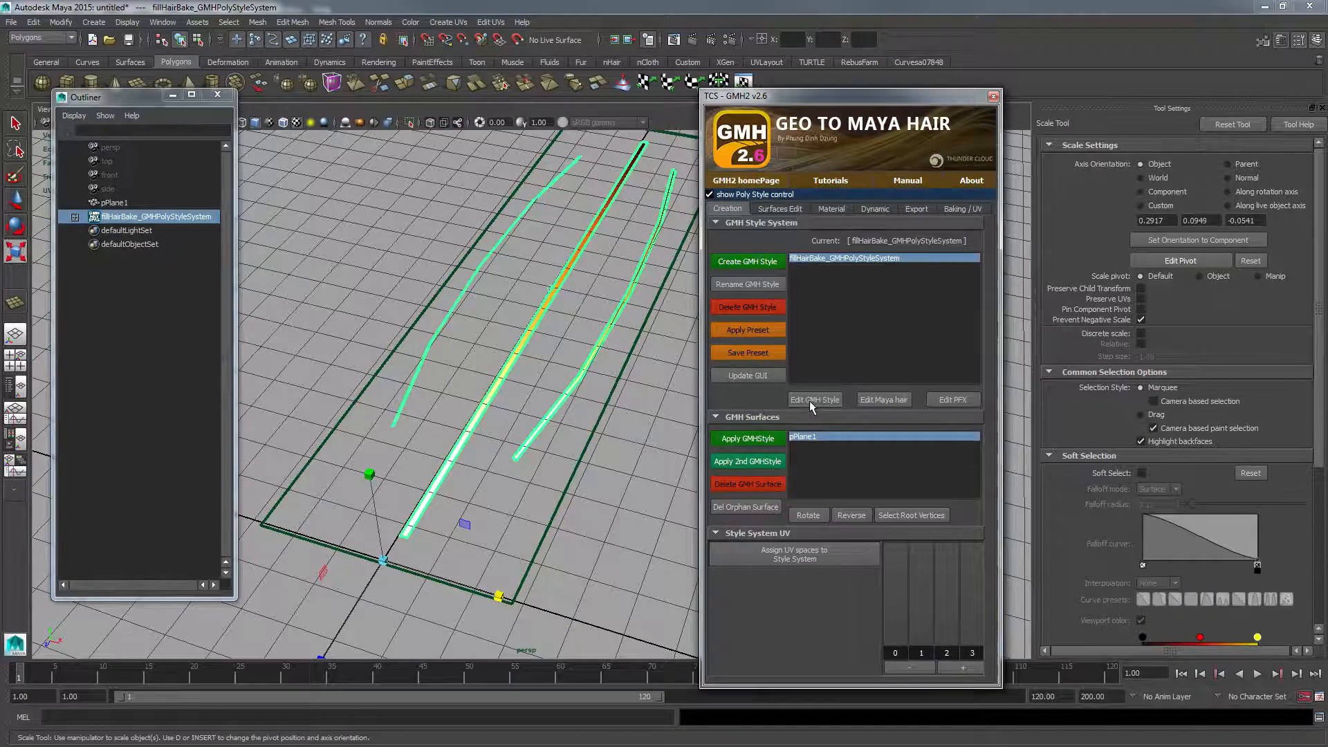
# - Show the fillHairBake_PFXBrush attributes of the style and look through its saved presets, including bake_long_GMHStyleSystem
pyautogui.click(815, 400)
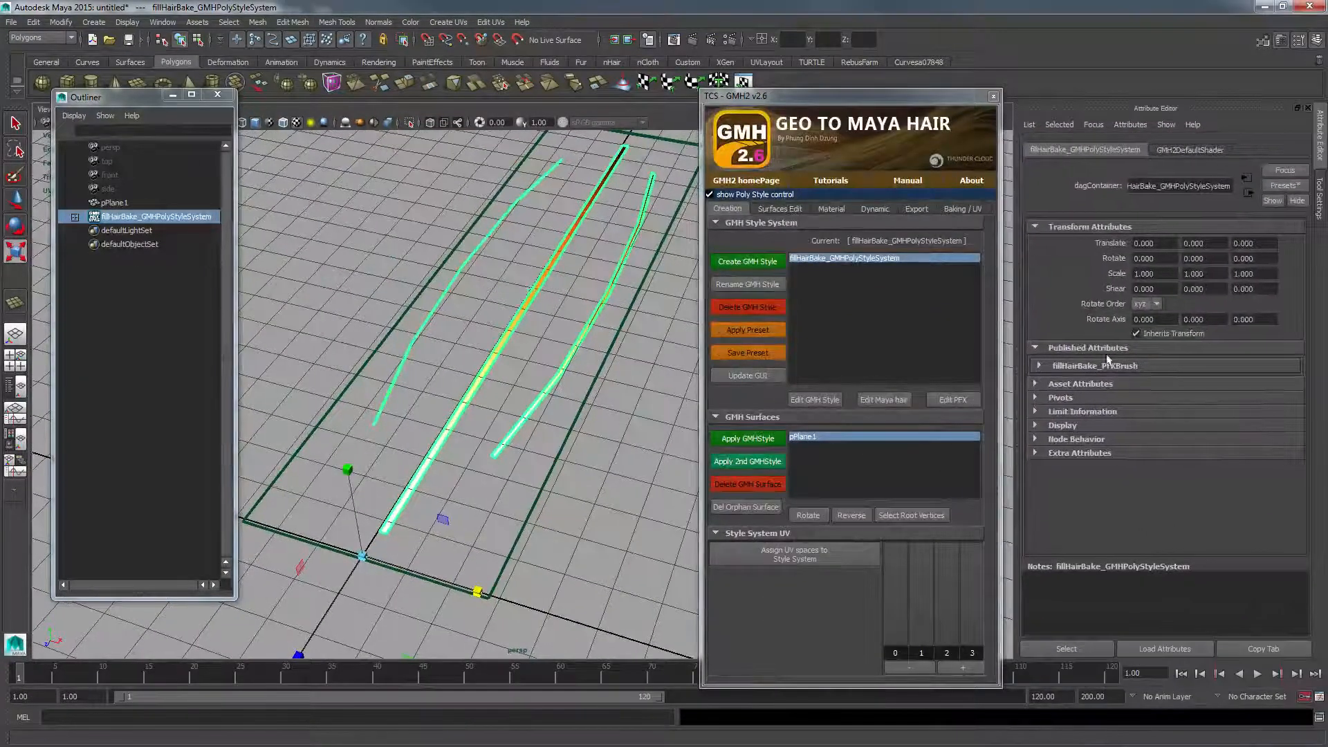
pyautogui.click(1101, 367)
pyautogui.scroll(-3, 1111, 354)
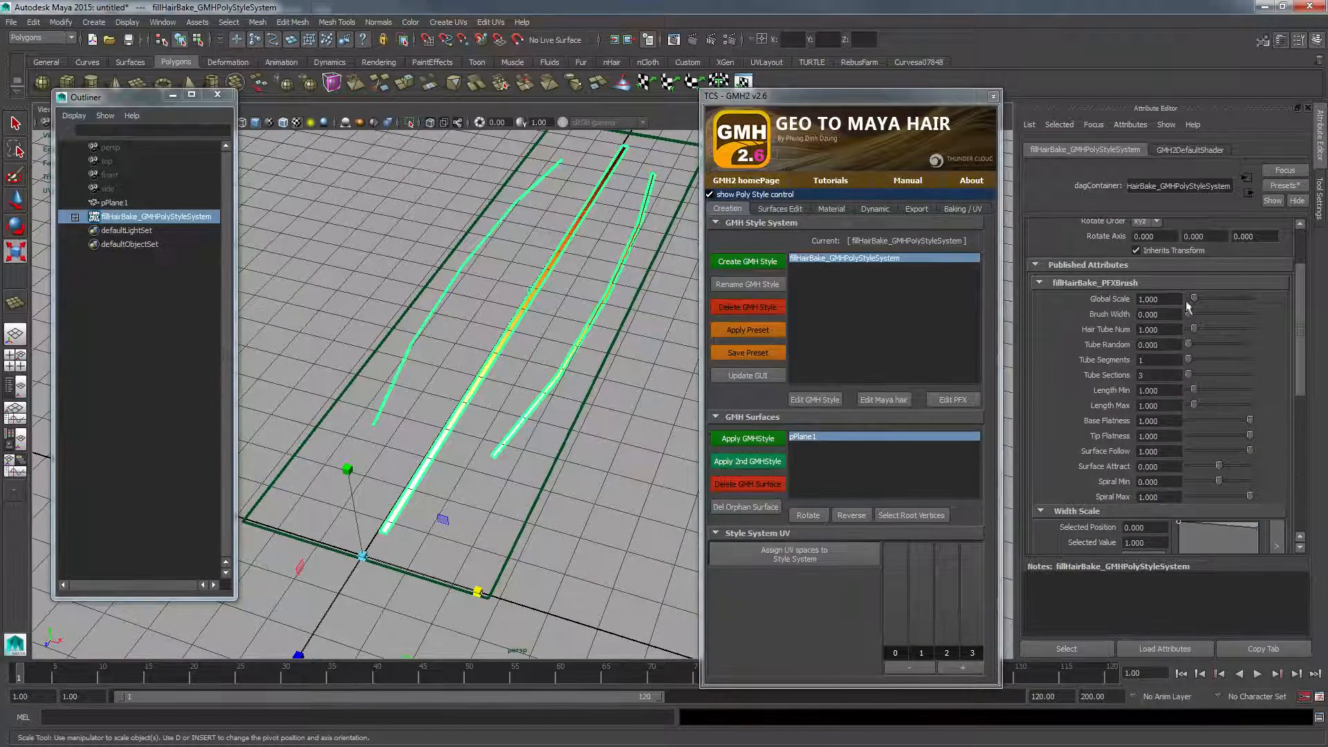
pyautogui.click(1168, 331)
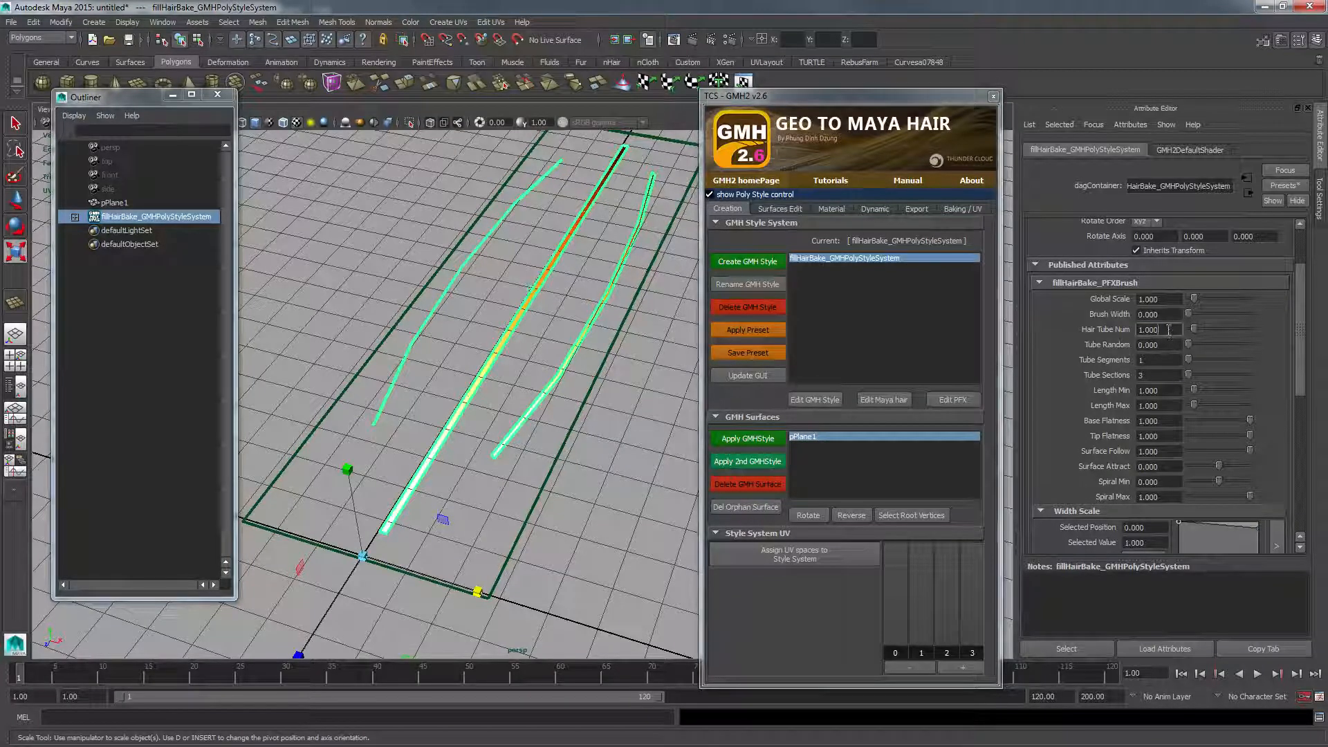
pyautogui.click(1284, 185)
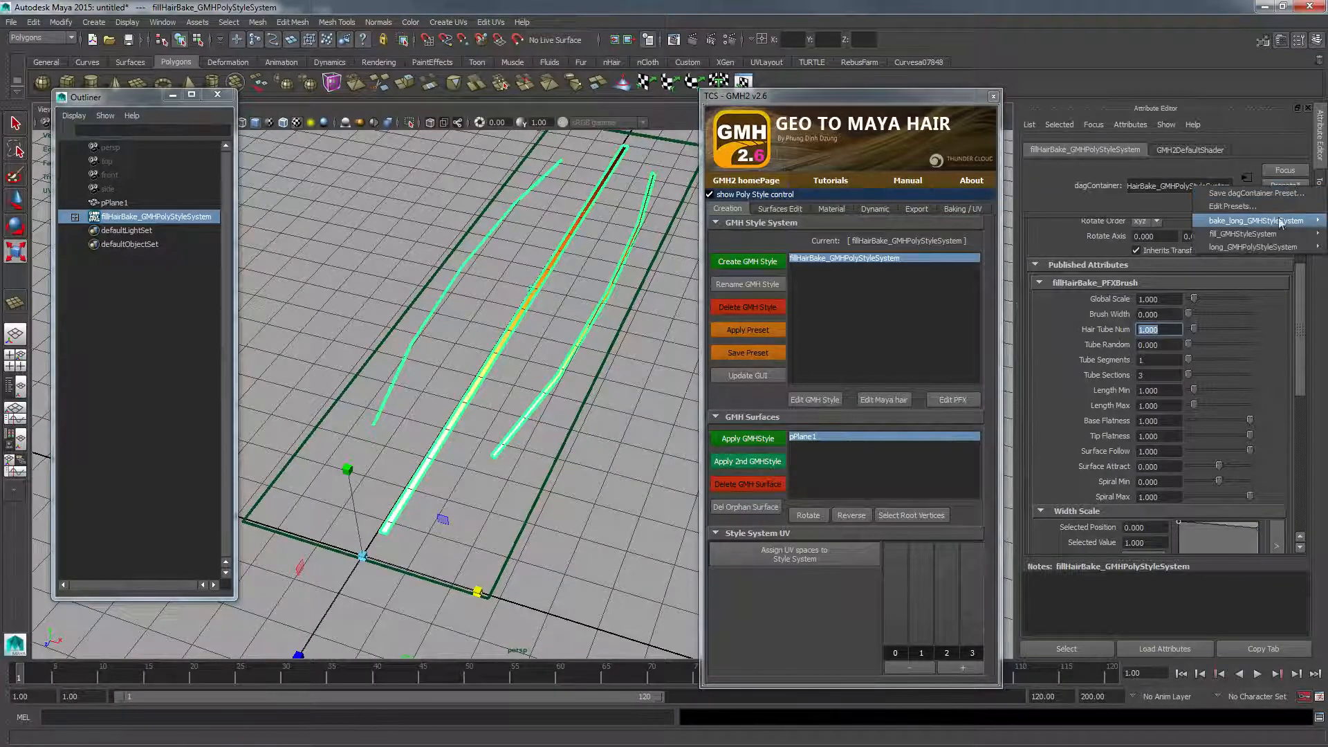
pyautogui.moveTo(1259, 223)
pyautogui.click(1122, 224)
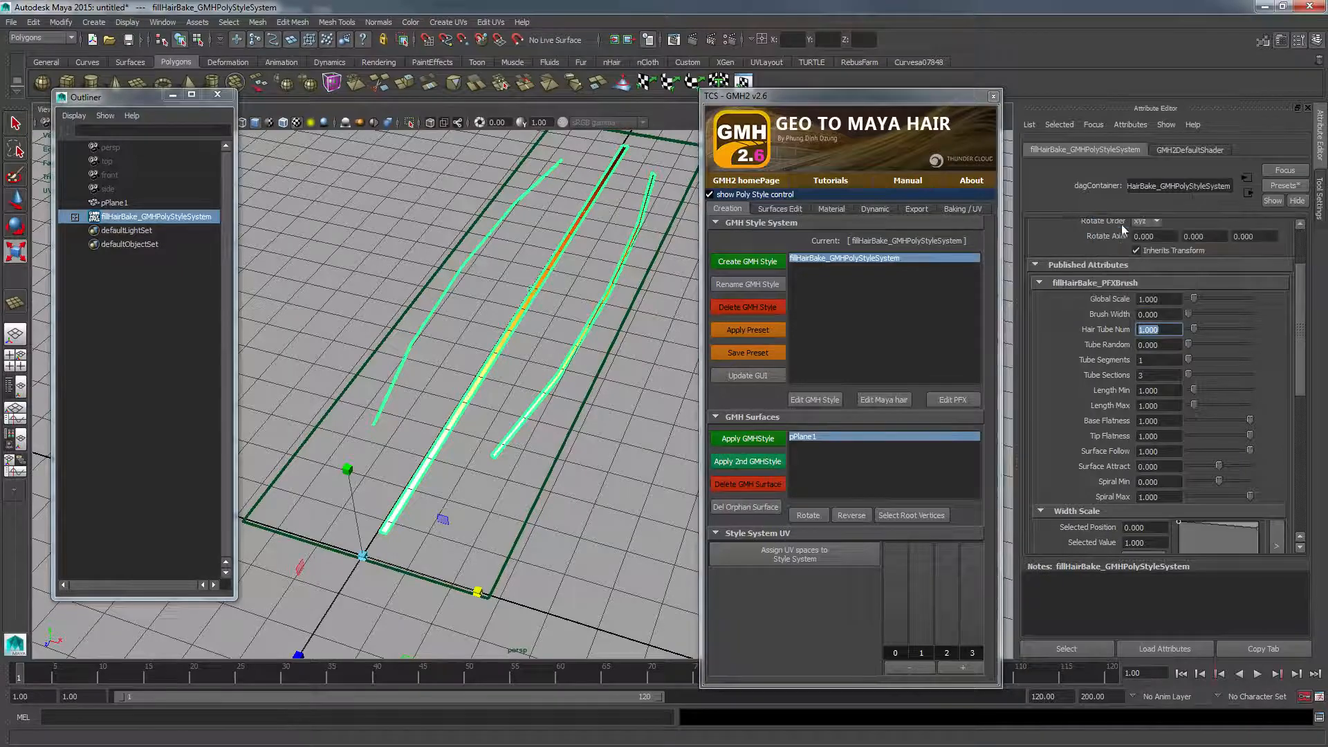
# - Select the pPlane1 strip and reverse the hair direction on it
pyautogui.click(619, 387)
pyautogui.keyDown('alt'); pyautogui.moveTo(605, 342); pyautogui.dragTo(472, 418); pyautogui.keyUp('alt')
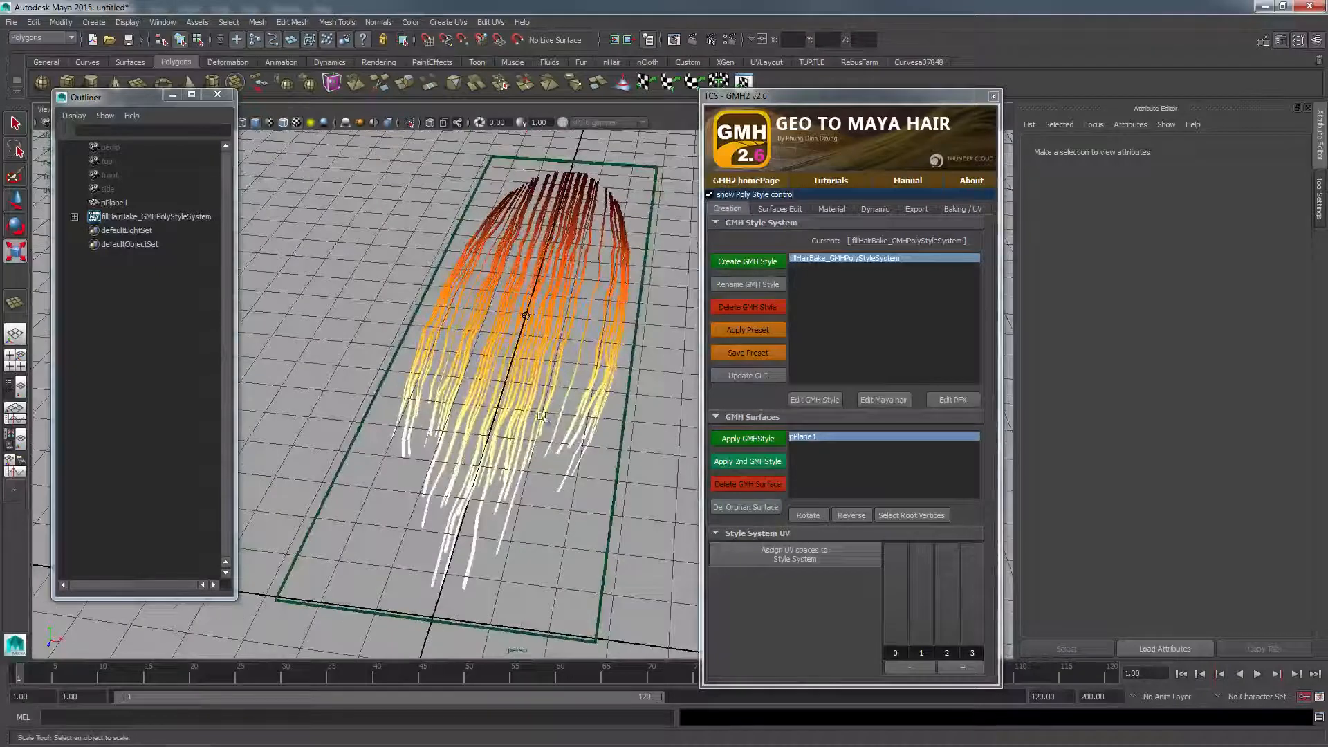
pyautogui.click(610, 416)
pyautogui.keyDown('alt'); pyautogui.moveTo(559, 385); pyautogui.dragTo(678, 348); pyautogui.keyUp('alt')
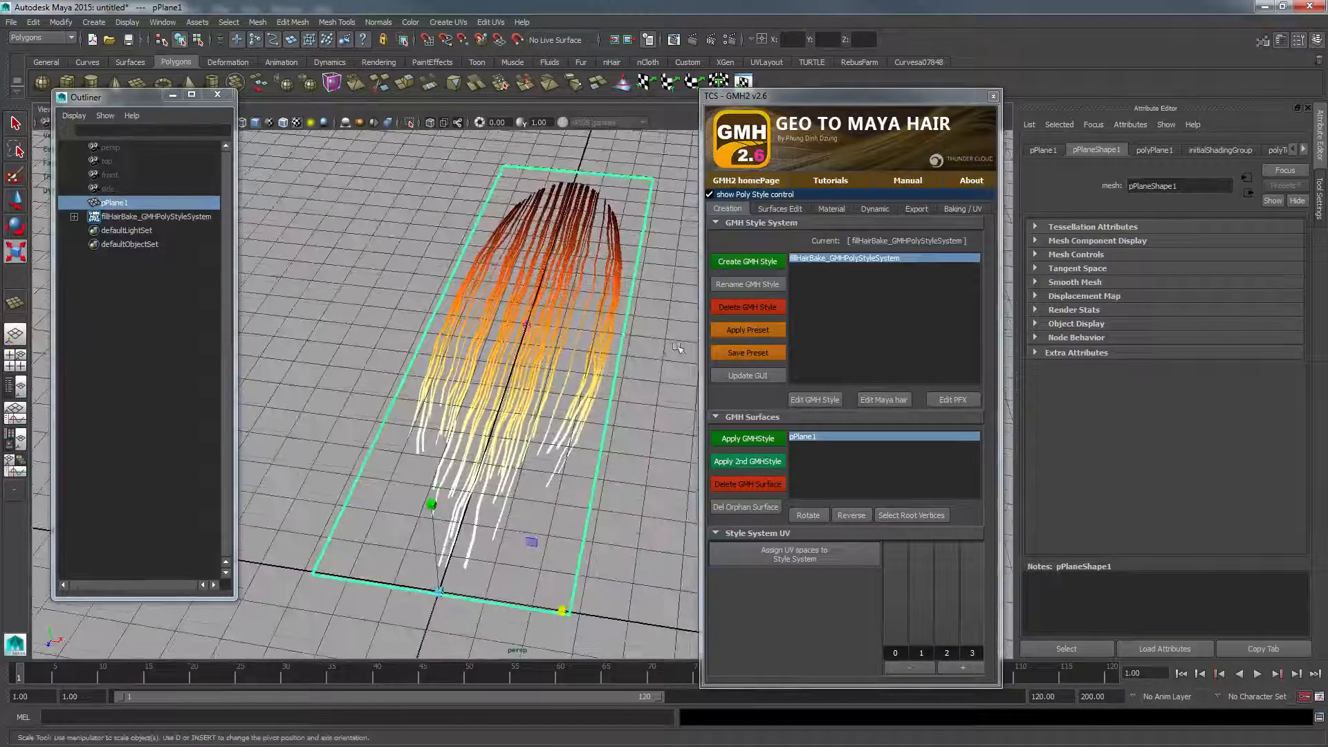
pyautogui.click(850, 515)
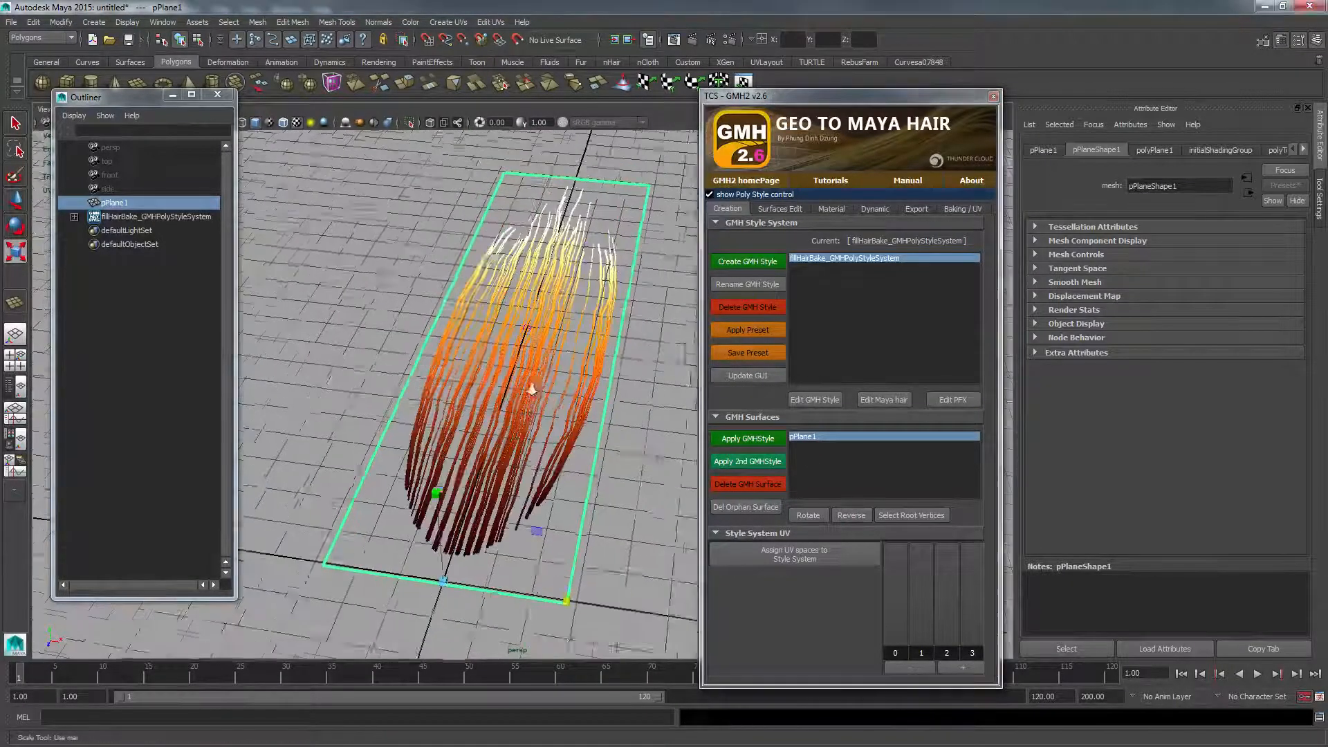
pyautogui.keyDown('alt'); pyautogui.moveTo(528, 385); pyautogui.dragTo(563, 450); pyautogui.keyUp('alt')
pyautogui.keyDown('alt'); pyautogui.moveTo(573, 430); pyautogui.dragTo(565, 398, button='middle'); pyautogui.keyUp('alt')
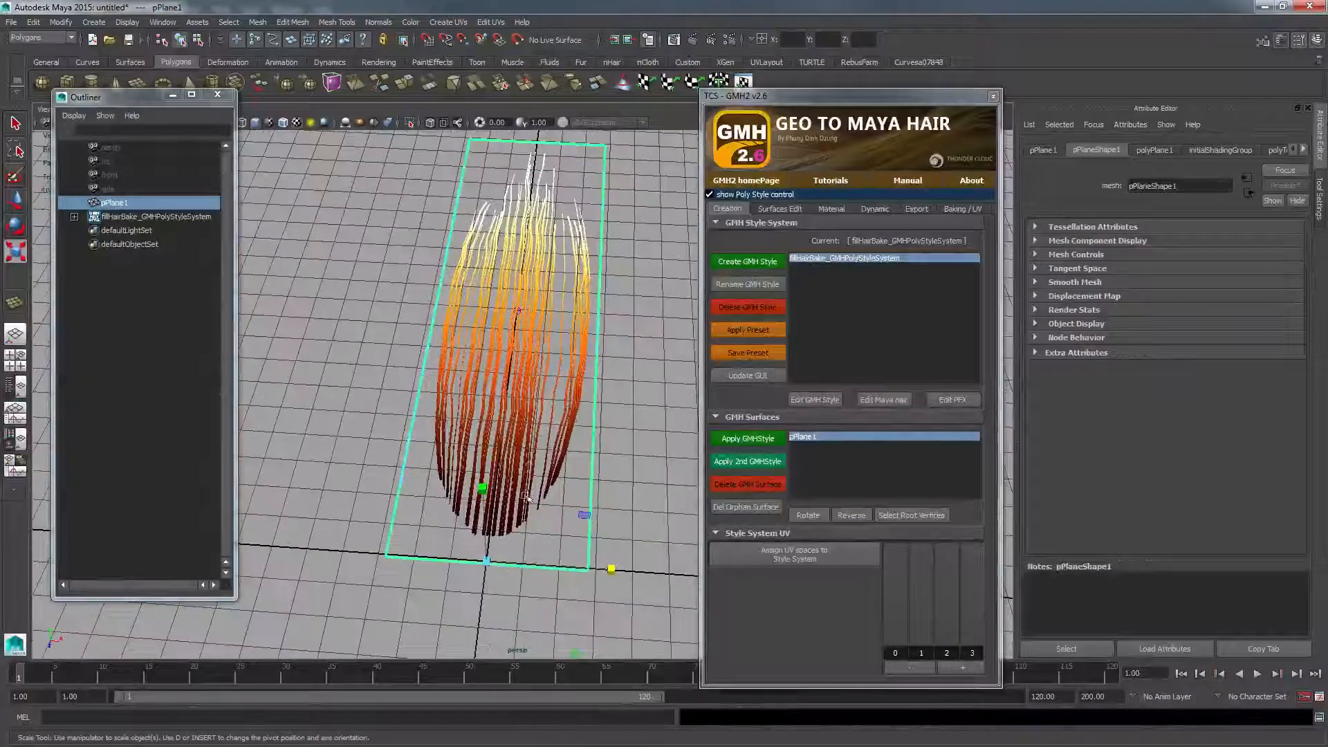
# - Insert one lengthwise and nine crosswise edge loops along the strip, return to object selection and delete the strip's construction history
pyautogui.press('g')
pyautogui.click(494, 560)
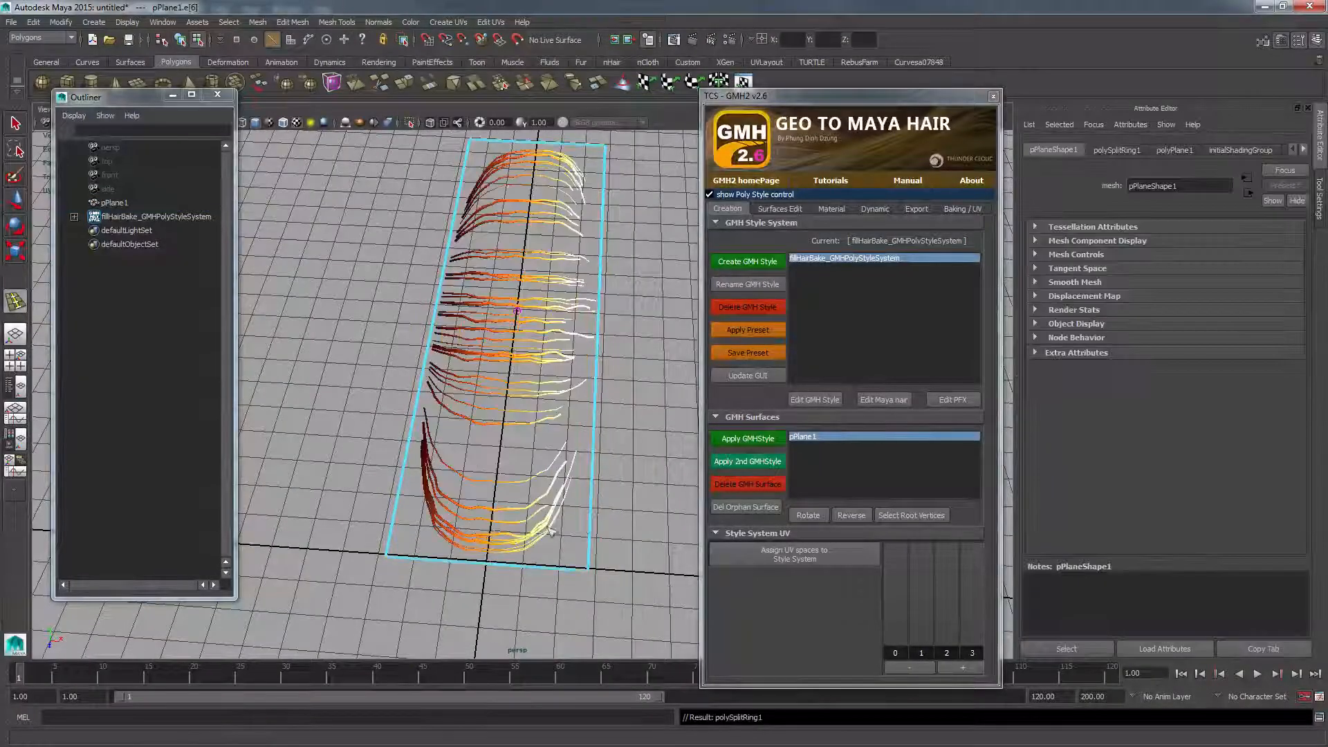
pyautogui.click(591, 509)
pyautogui.click(594, 440)
pyautogui.click(601, 397)
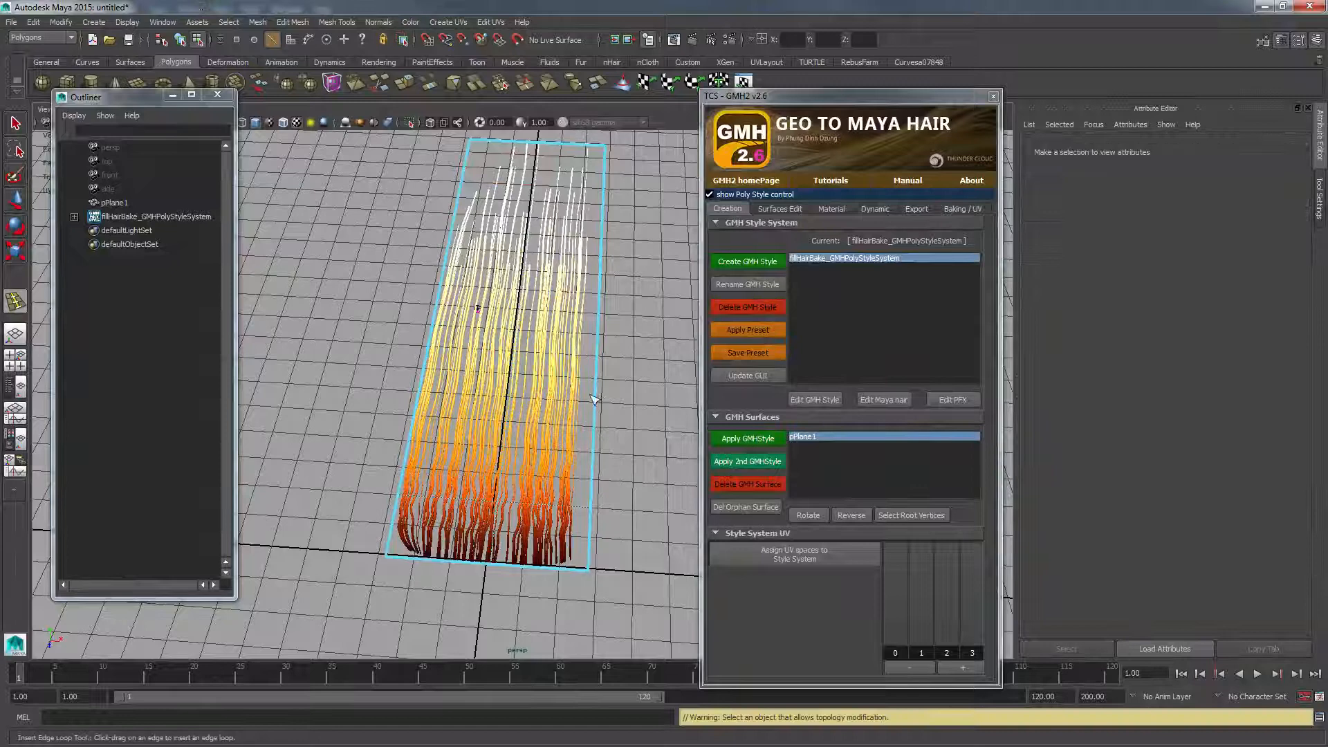
pyautogui.click(603, 342)
pyautogui.click(606, 286)
pyautogui.click(606, 270)
pyautogui.click(606, 239)
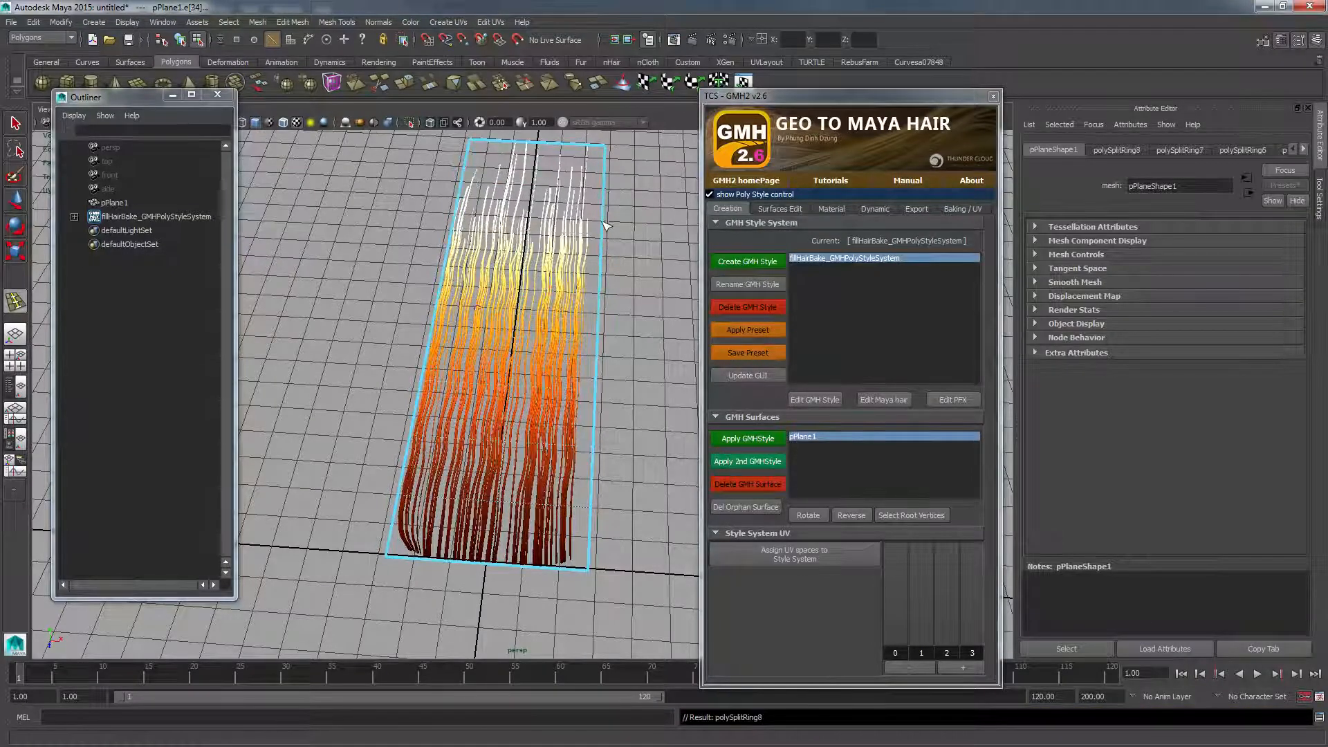
pyautogui.click(605, 197)
pyautogui.click(606, 186)
pyautogui.press('w')
pyautogui.press('F8')
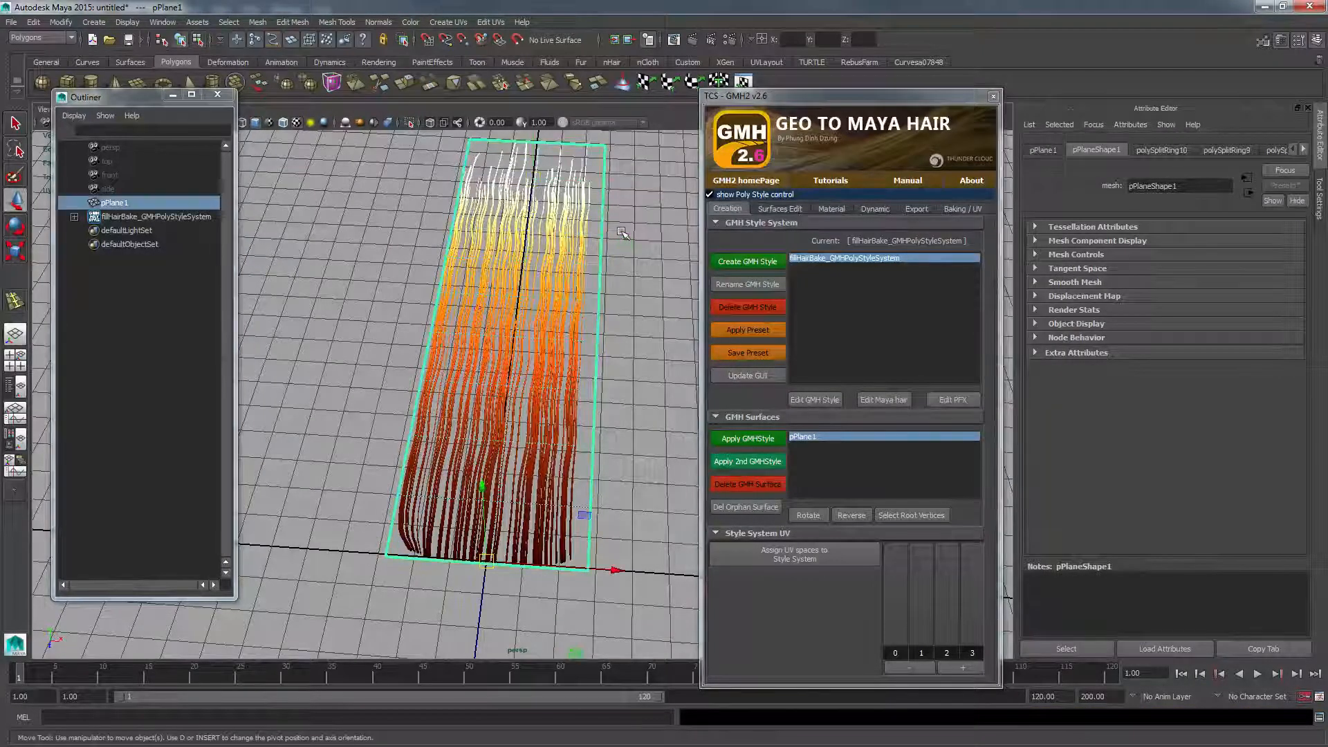
pyautogui.hotkey('alt', 'shift', 'd')
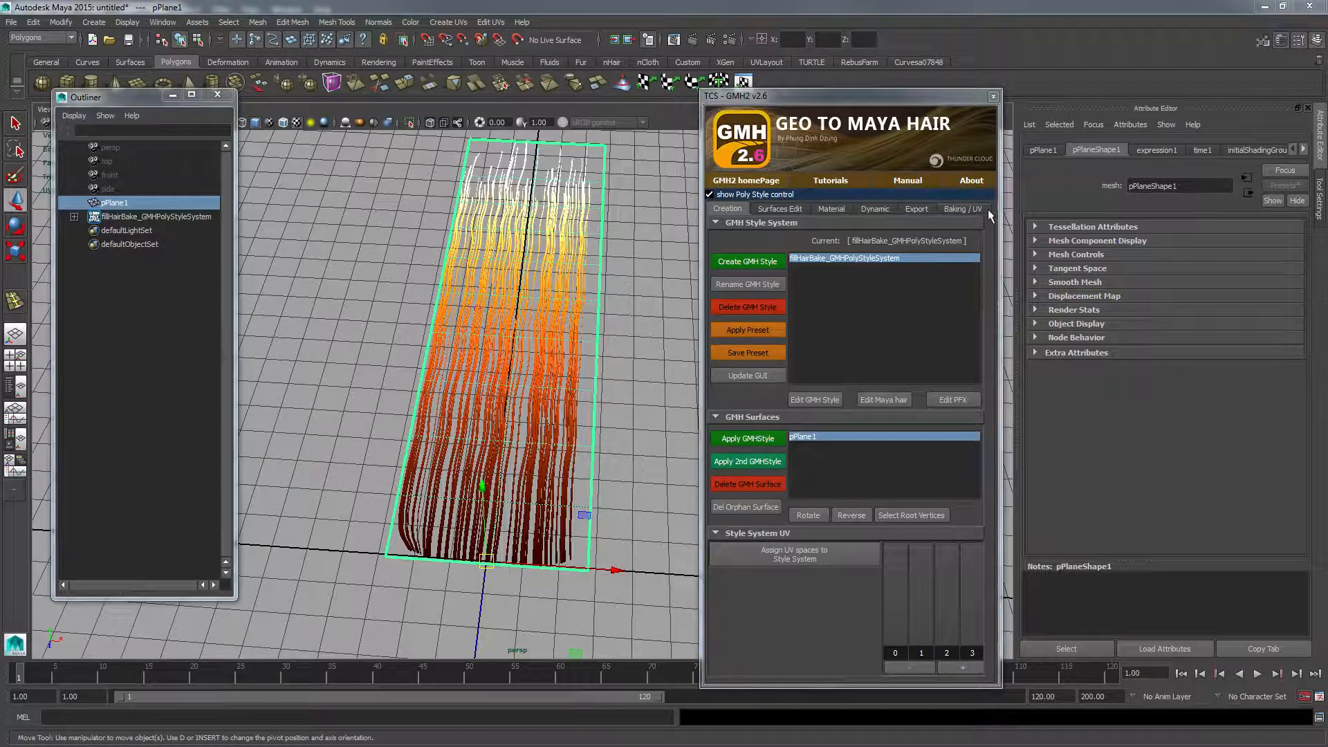
# - Show the GMH2 Baking / UV settings and open the strip's UVs in the UV Texture Editor, keeping the hair strip visible beside it
pyautogui.click(964, 209)
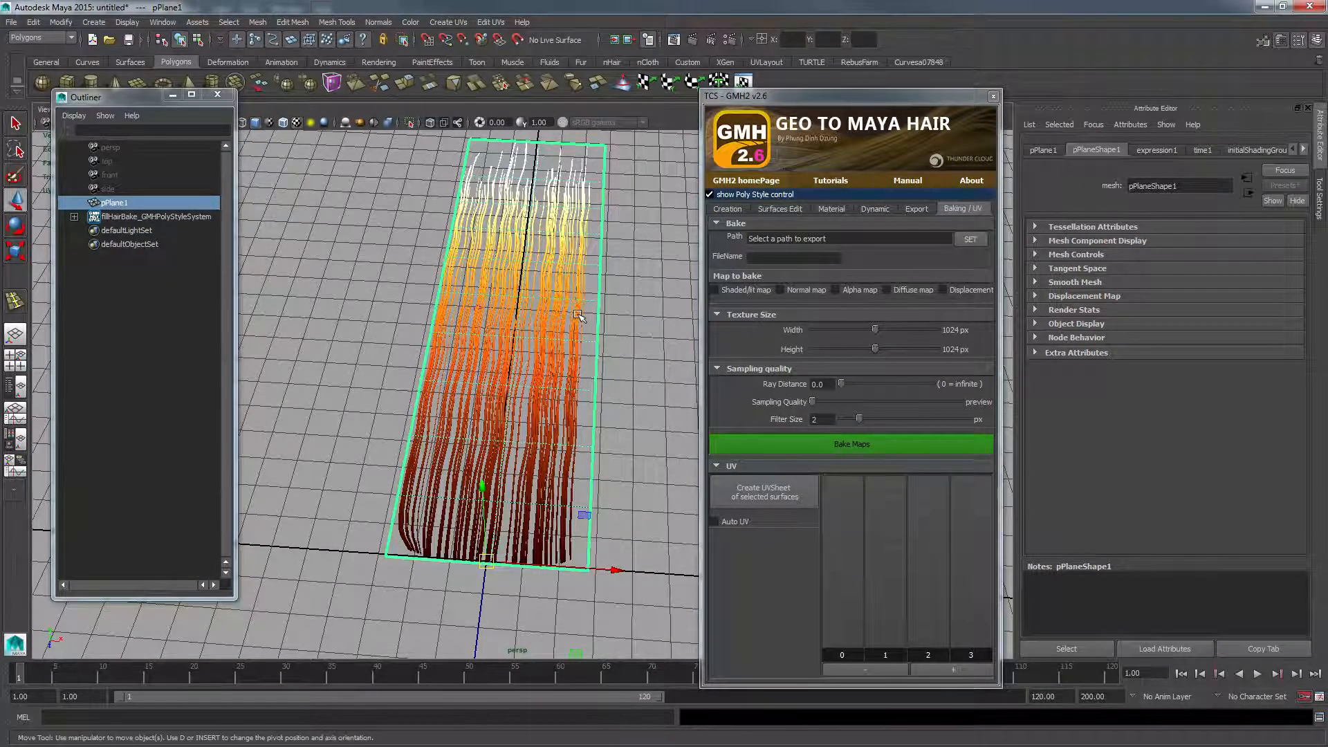
pyautogui.keyDown('alt'); pyautogui.moveTo(578, 316); pyautogui.dragTo(565, 338, button='middle'); pyautogui.keyUp('alt')
pyautogui.keyDown('alt'); pyautogui.moveTo(554, 348); pyautogui.dragTo(559, 377, button='right'); pyautogui.keyUp('alt')
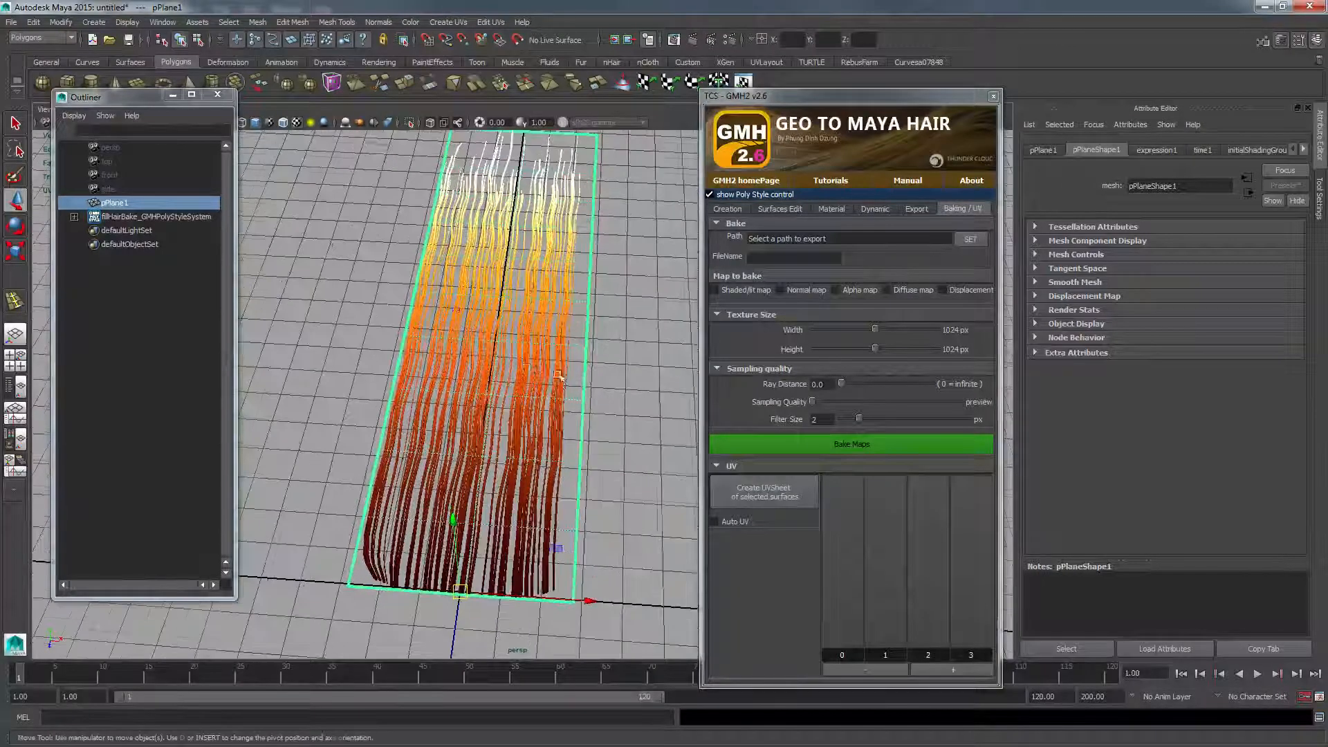
pyautogui.keyDown('alt'); pyautogui.moveTo(504, 368); pyautogui.dragTo(508, 372, button='middle'); pyautogui.keyUp('alt')
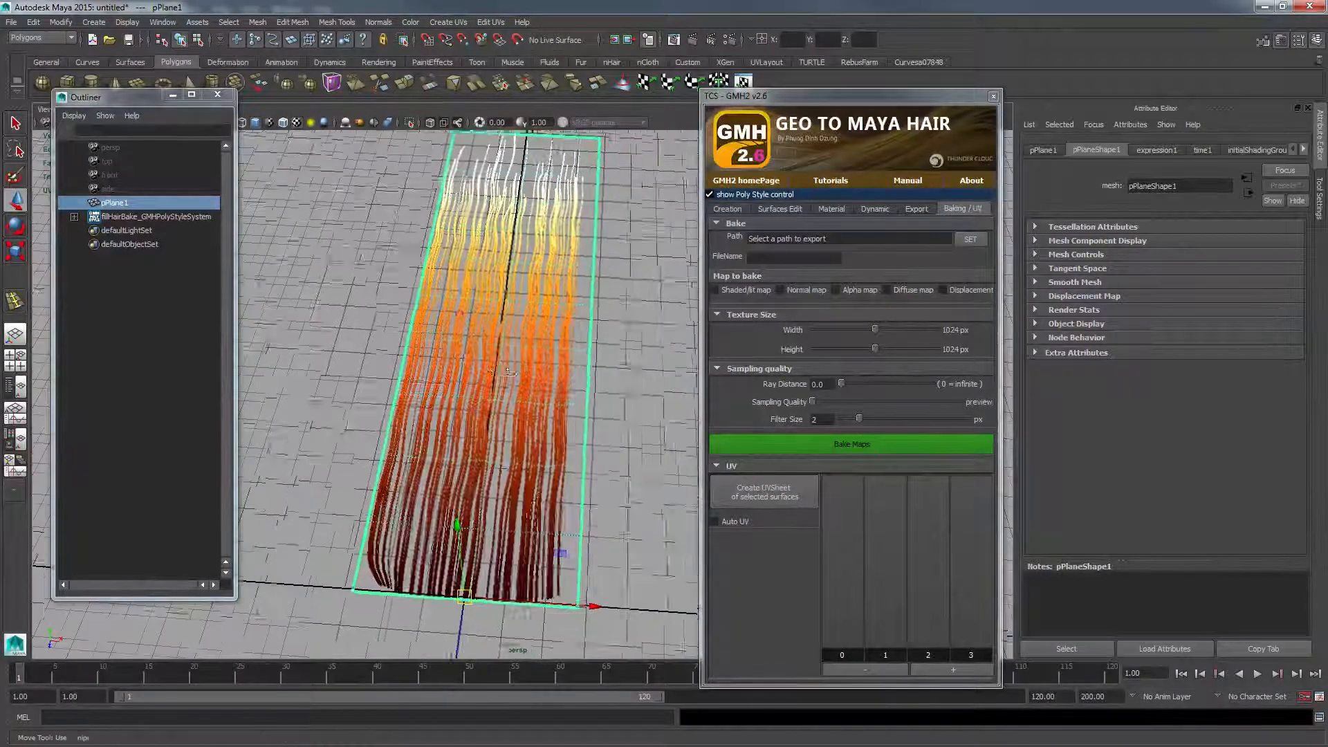
pyautogui.keyDown('alt'); pyautogui.moveTo(508, 372); pyautogui.dragTo(560, 311); pyautogui.keyUp('alt')
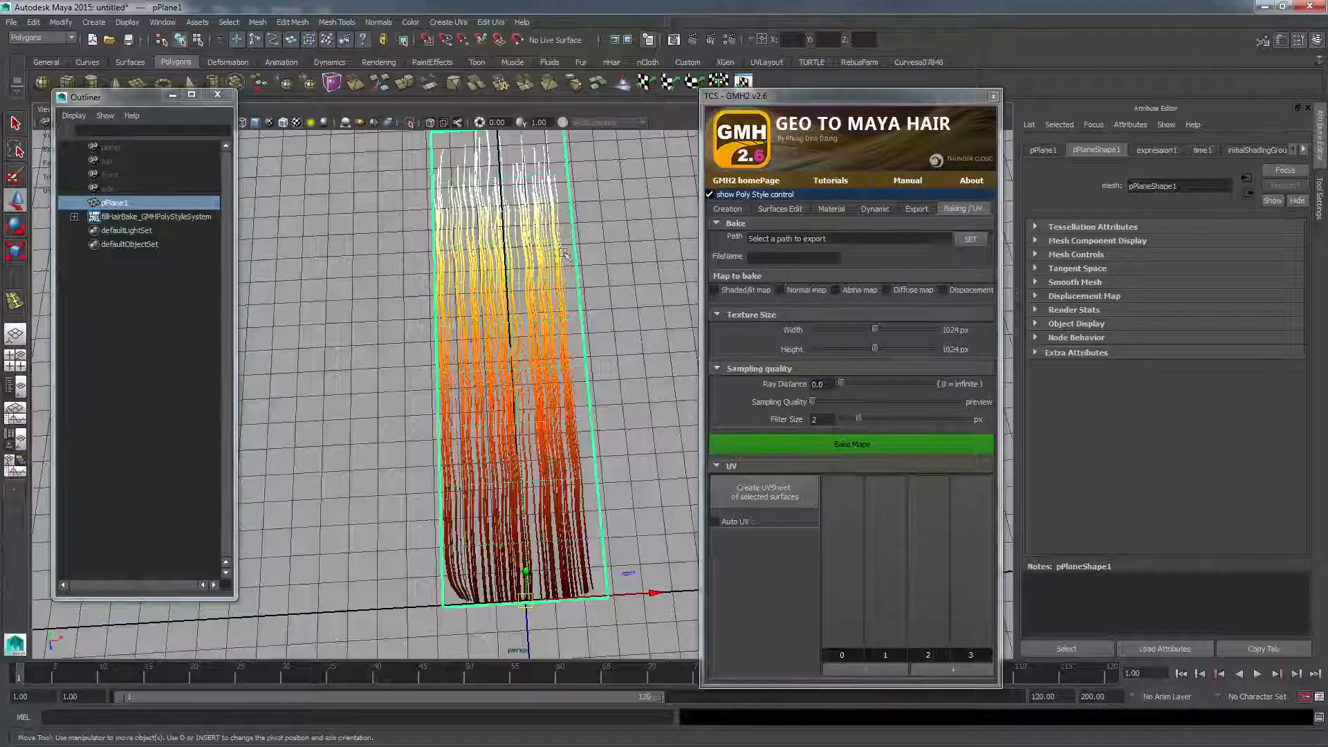
pyautogui.click(491, 22)
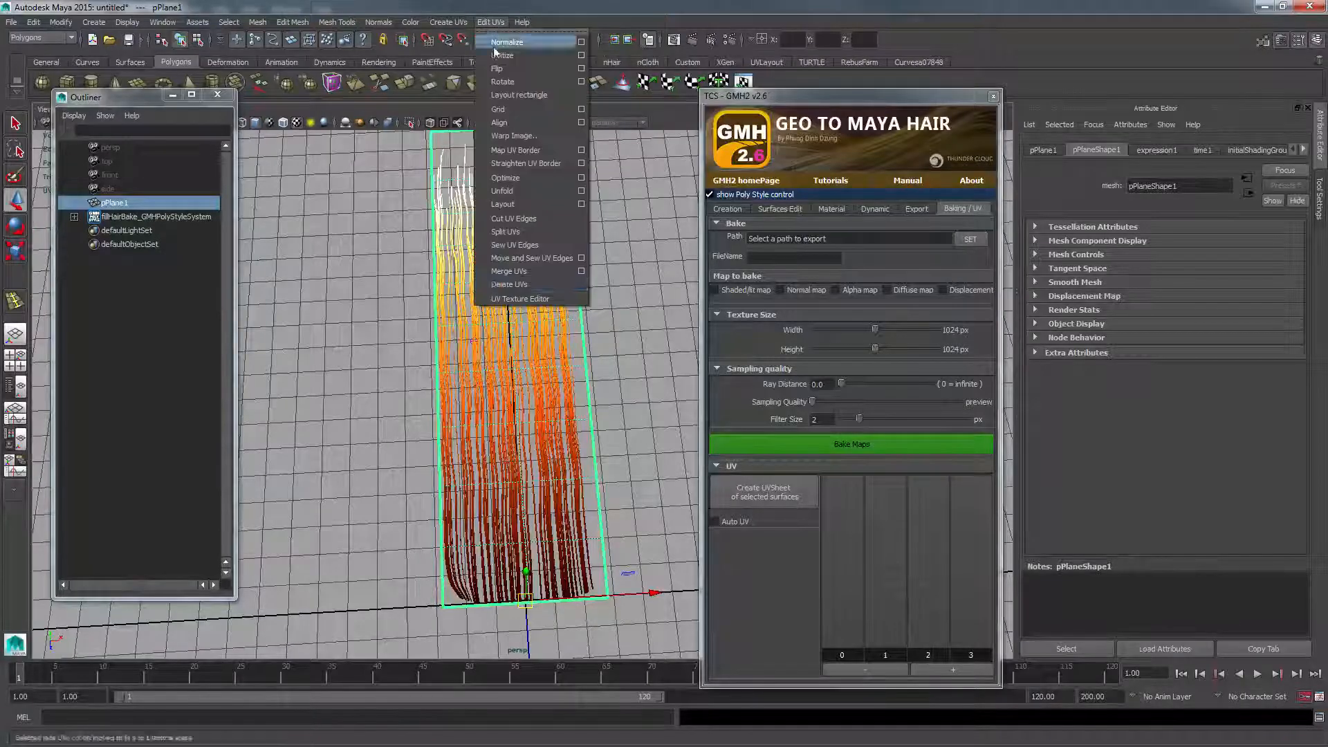
pyautogui.click(542, 304)
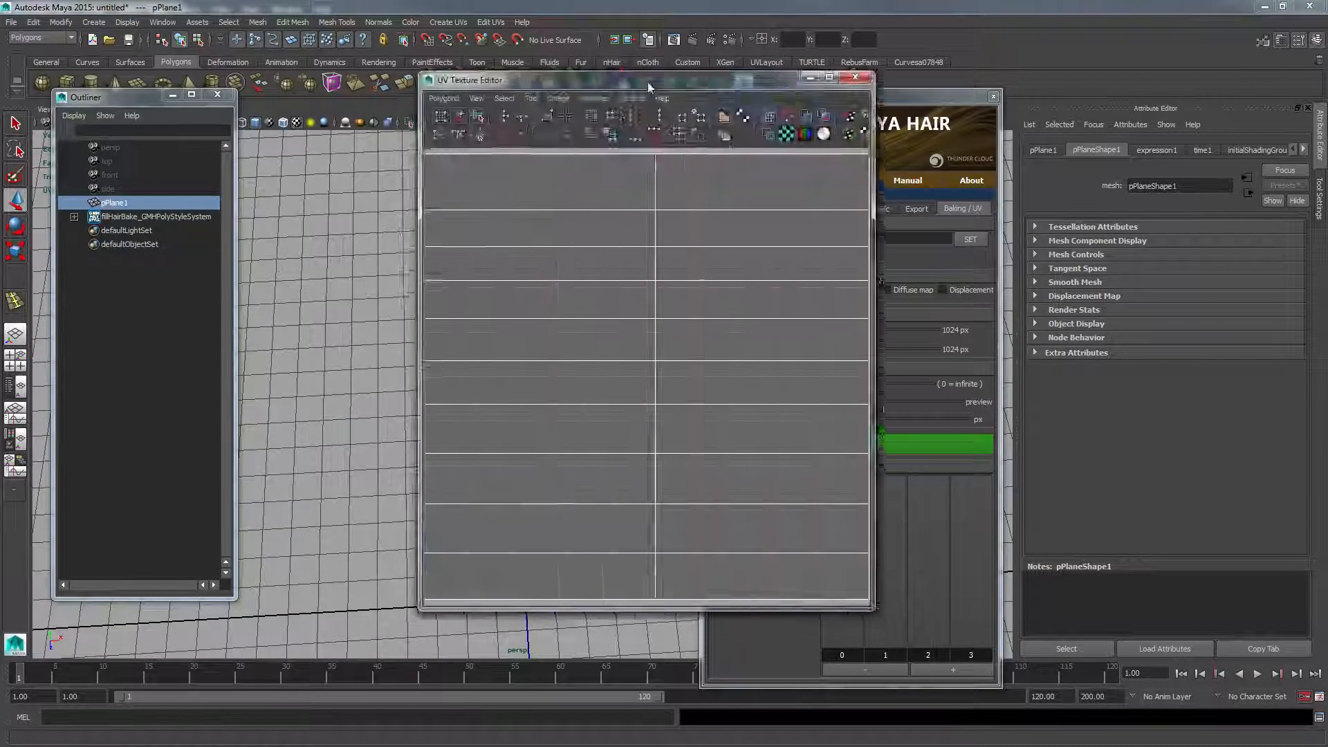
pyautogui.moveTo(450, 101); pyautogui.dragTo(234, 103)
pyautogui.keyDown('alt'); pyautogui.moveTo(582, 357); pyautogui.dragTo(629, 358, button='middle'); pyautogui.keyUp('alt')
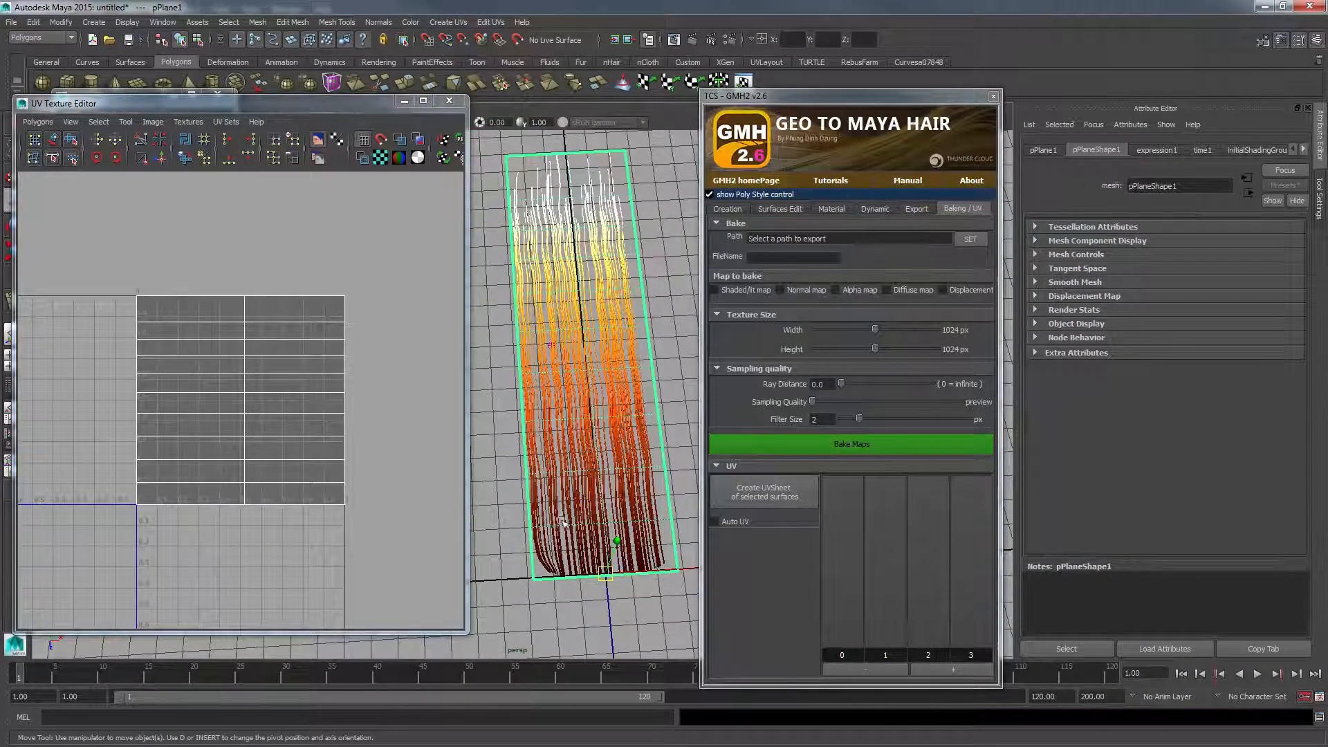
# - Select the strip's whole UV shell, shrink it, rotate it to a slant and enlarge it again
pyautogui.click(58, 147)
pyautogui.click(248, 298)
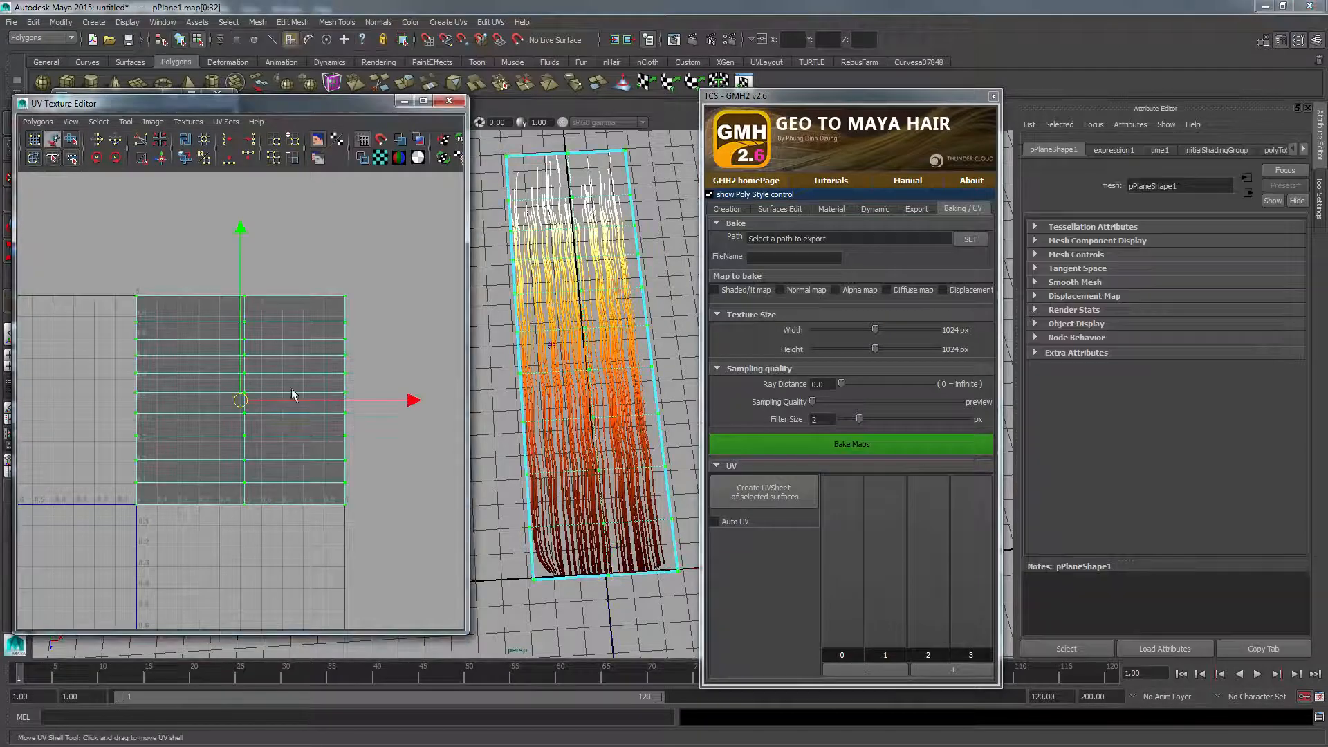
pyautogui.press('r')
pyautogui.moveTo(239, 404); pyautogui.dragTo(229, 410)
pyautogui.press('e')
pyautogui.moveTo(372, 295); pyautogui.dragTo(189, 201)
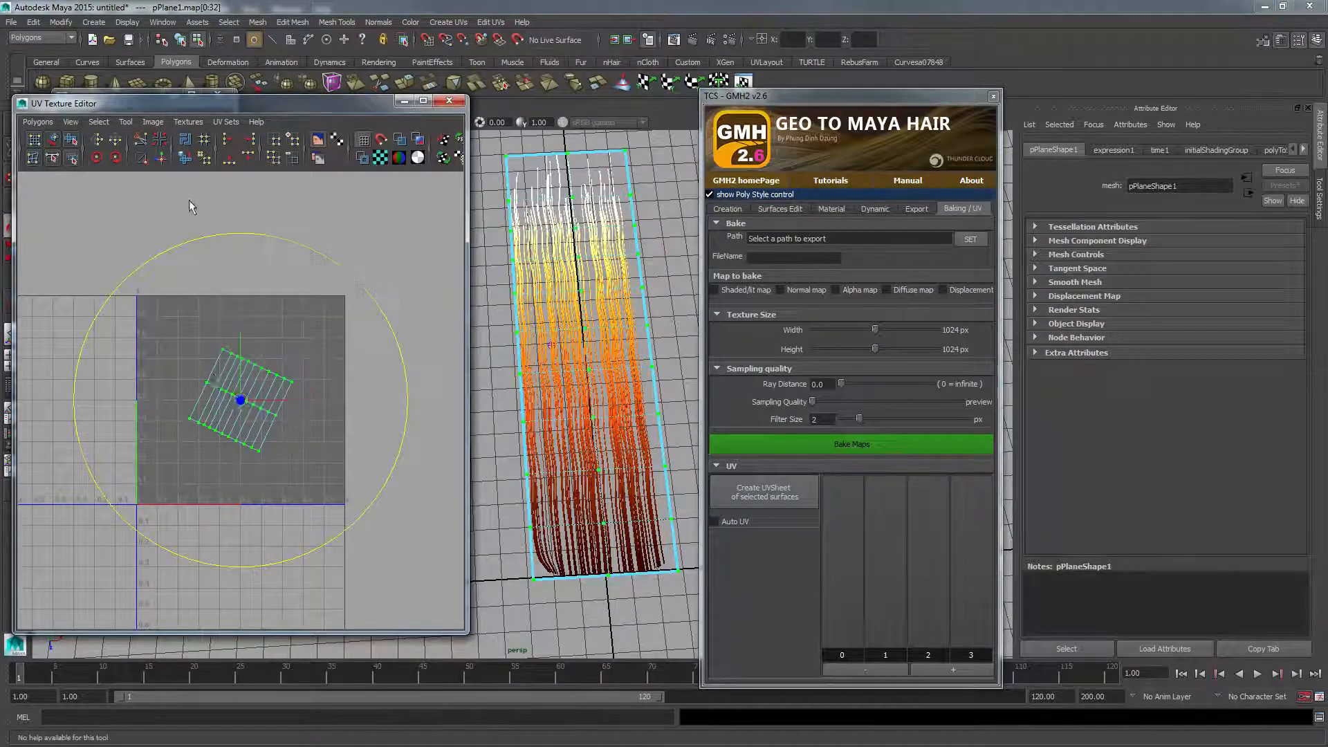
pyautogui.press('r')
pyautogui.moveTo(238, 404); pyautogui.dragTo(394, 376)
pyautogui.press('F8')
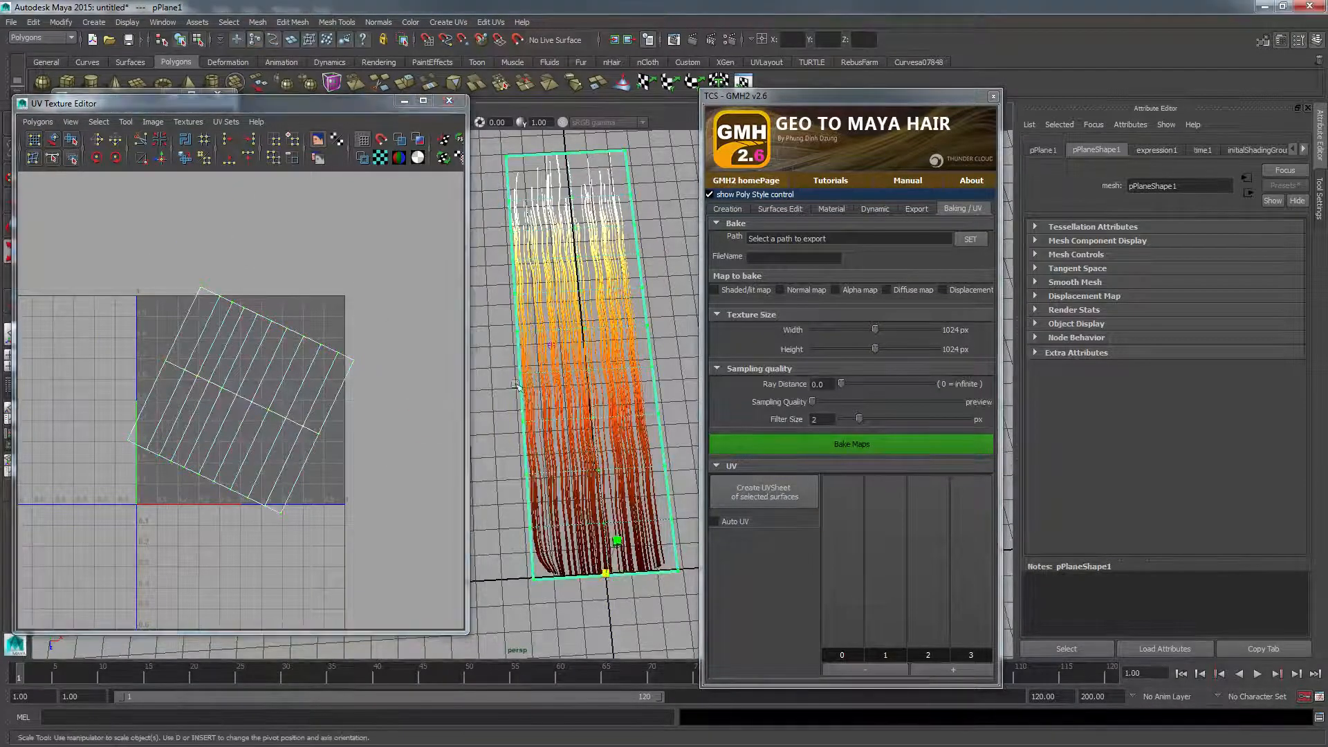
# - Distort the strip's UV layout by moving several individual UVs and UV groups out of place
pyautogui.click(282, 343)
pyautogui.press('w')
pyautogui.moveTo(279, 324); pyautogui.dragTo(373, 186)
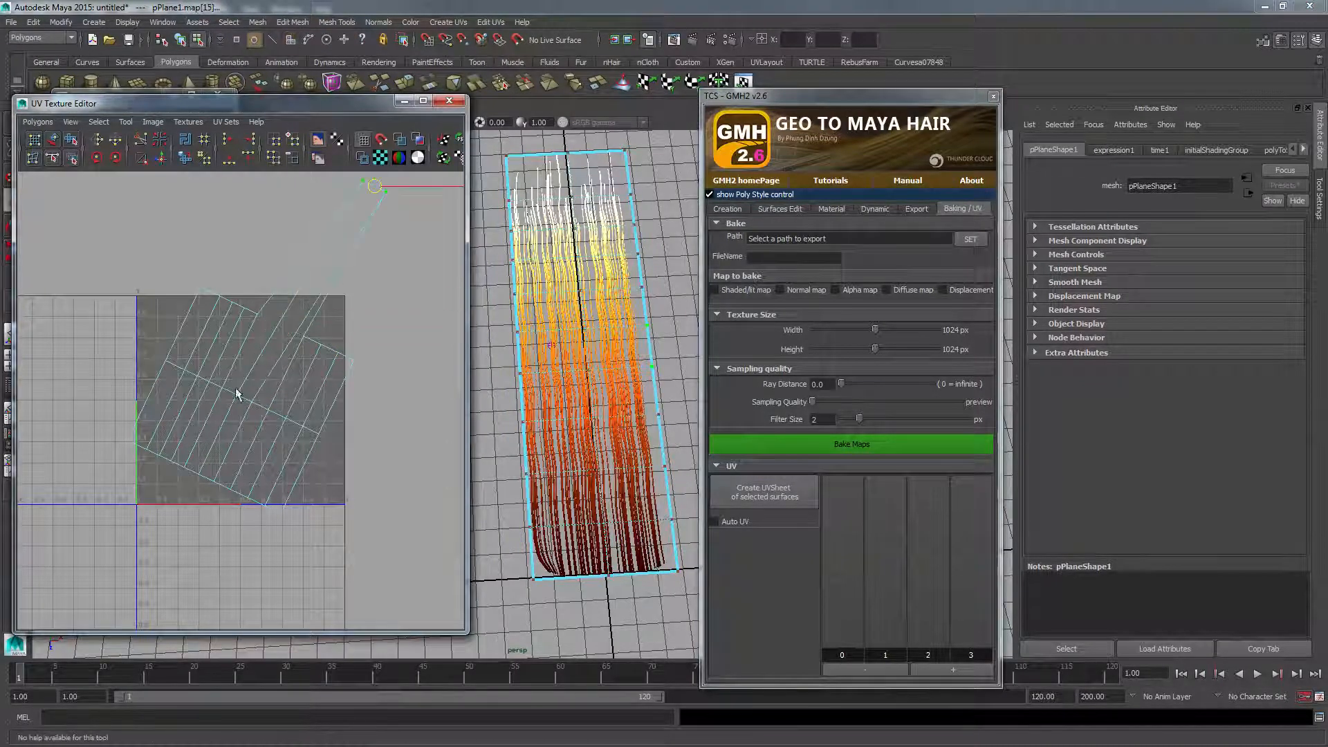
pyautogui.moveTo(237, 390); pyautogui.dragTo(296, 425)
pyautogui.moveTo(279, 406); pyautogui.dragTo(199, 550)
pyautogui.moveTo(188, 407); pyautogui.dragTo(221, 568)
pyautogui.moveTo(119, 365); pyautogui.dragTo(232, 458)
pyautogui.moveTo(173, 401); pyautogui.dragTo(163, 441)
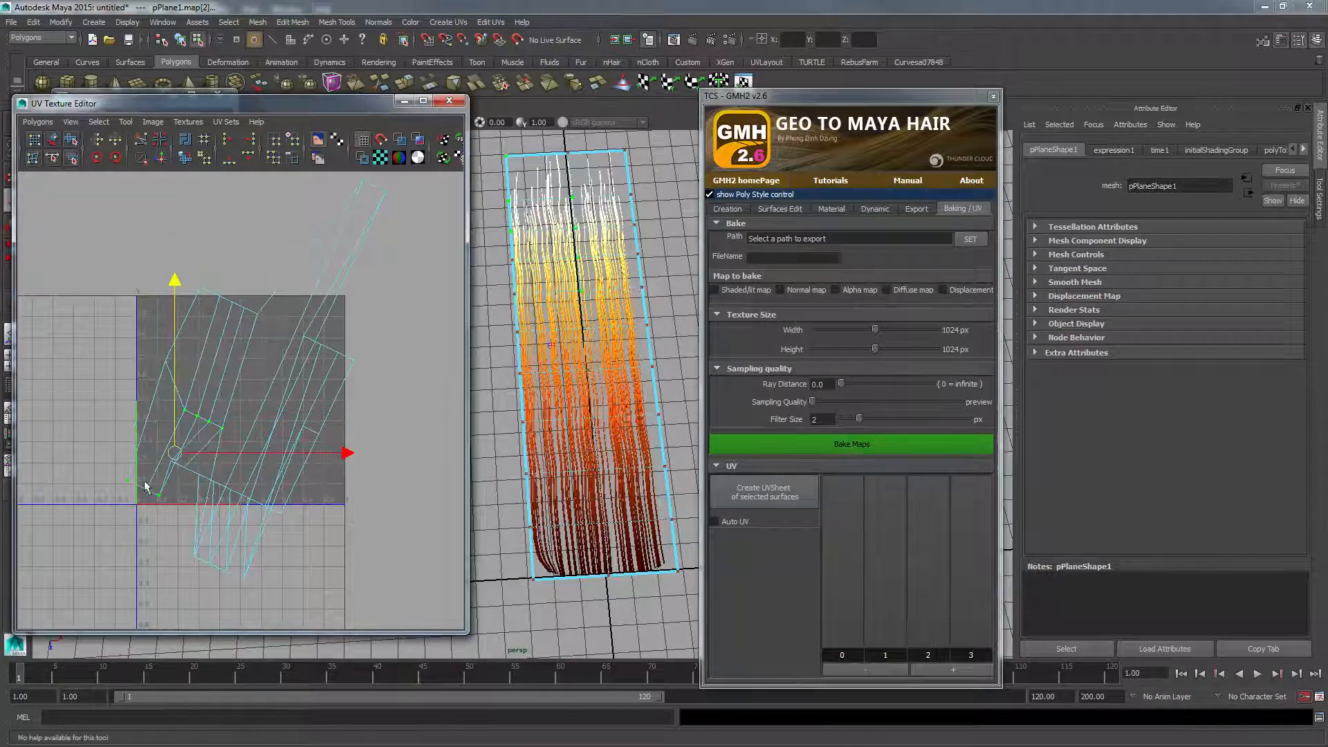
pyautogui.press('F8')
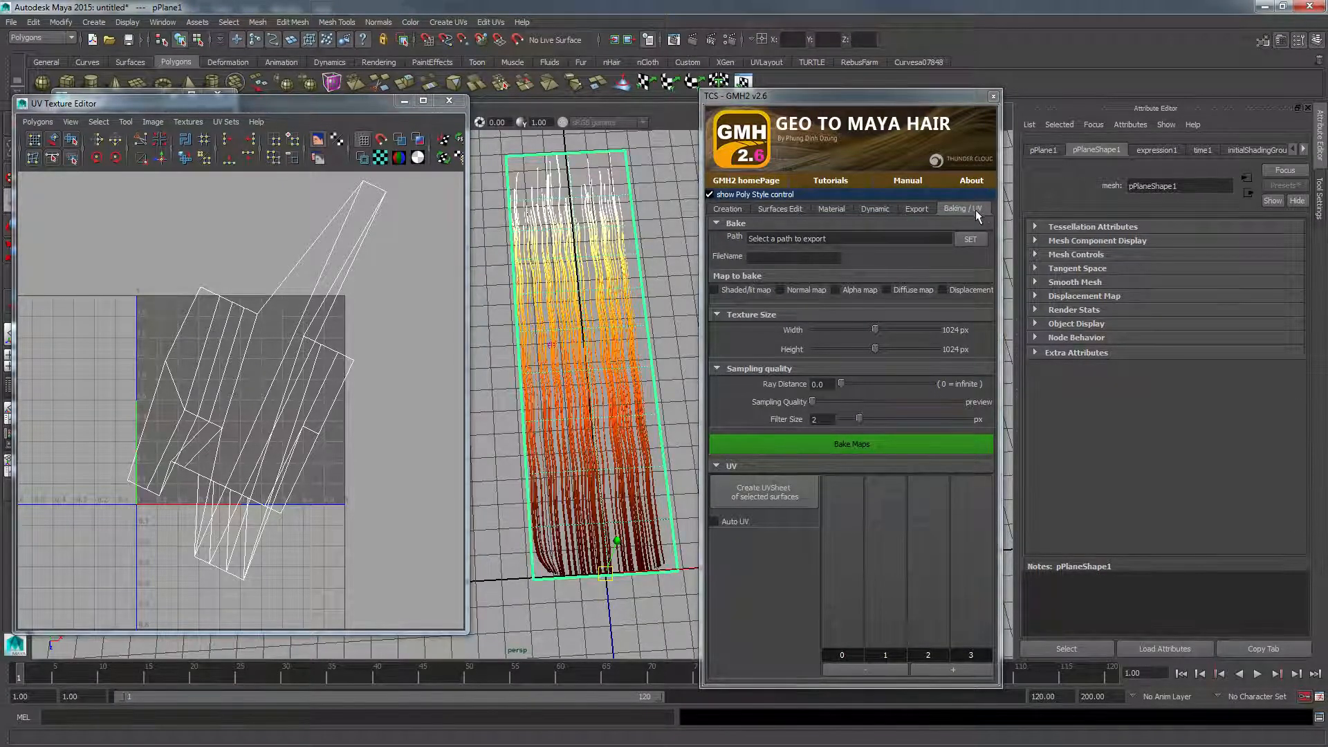
# - Try different combinations of UV spaces 0 to 3 in the bake UV section, then deactivate them all
pyautogui.moveTo(843, 529); pyautogui.dragTo(944, 534)
pyautogui.click(966, 540)
pyautogui.click(847, 538)
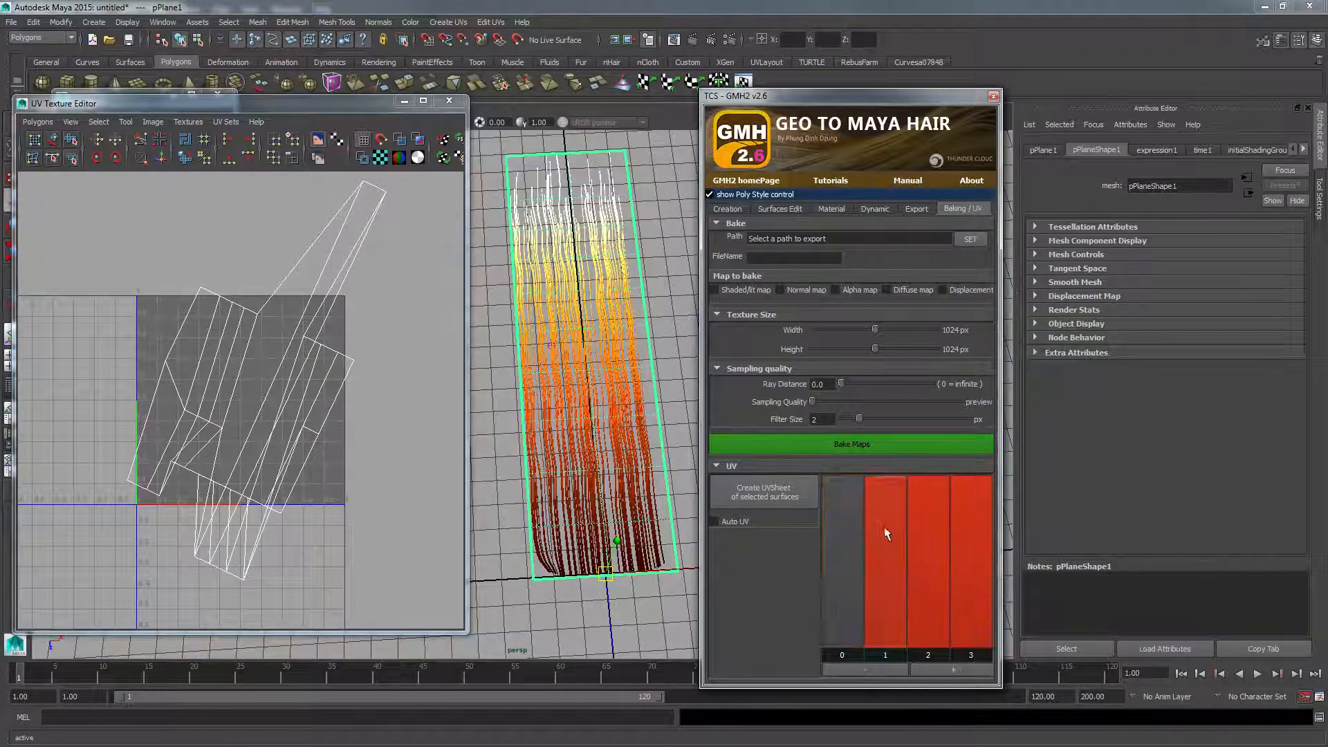
pyautogui.click(884, 534)
pyautogui.click(928, 540)
pyautogui.click(971, 544)
pyautogui.click(929, 542)
pyautogui.click(889, 539)
pyautogui.click(838, 531)
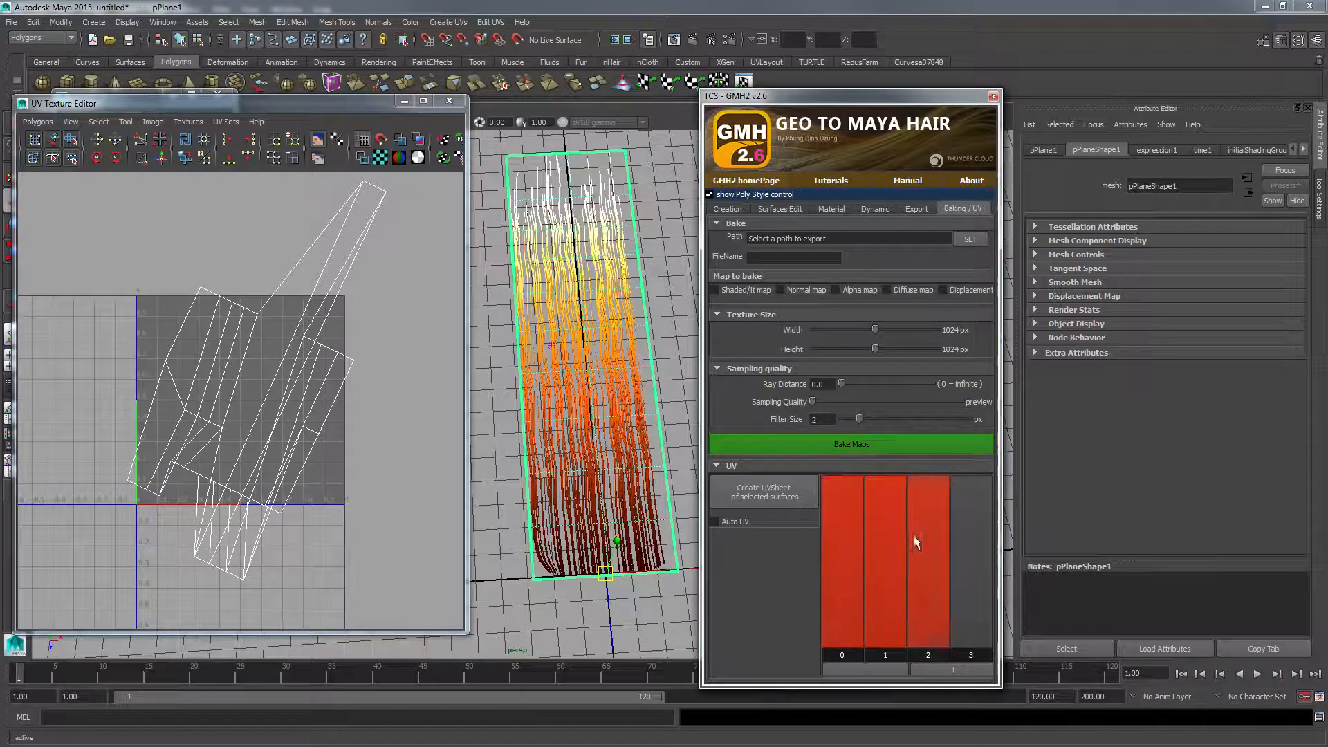
pyautogui.click(914, 536)
pyautogui.click(893, 531)
pyautogui.click(848, 528)
pyautogui.click(876, 541)
pyautogui.click(840, 531)
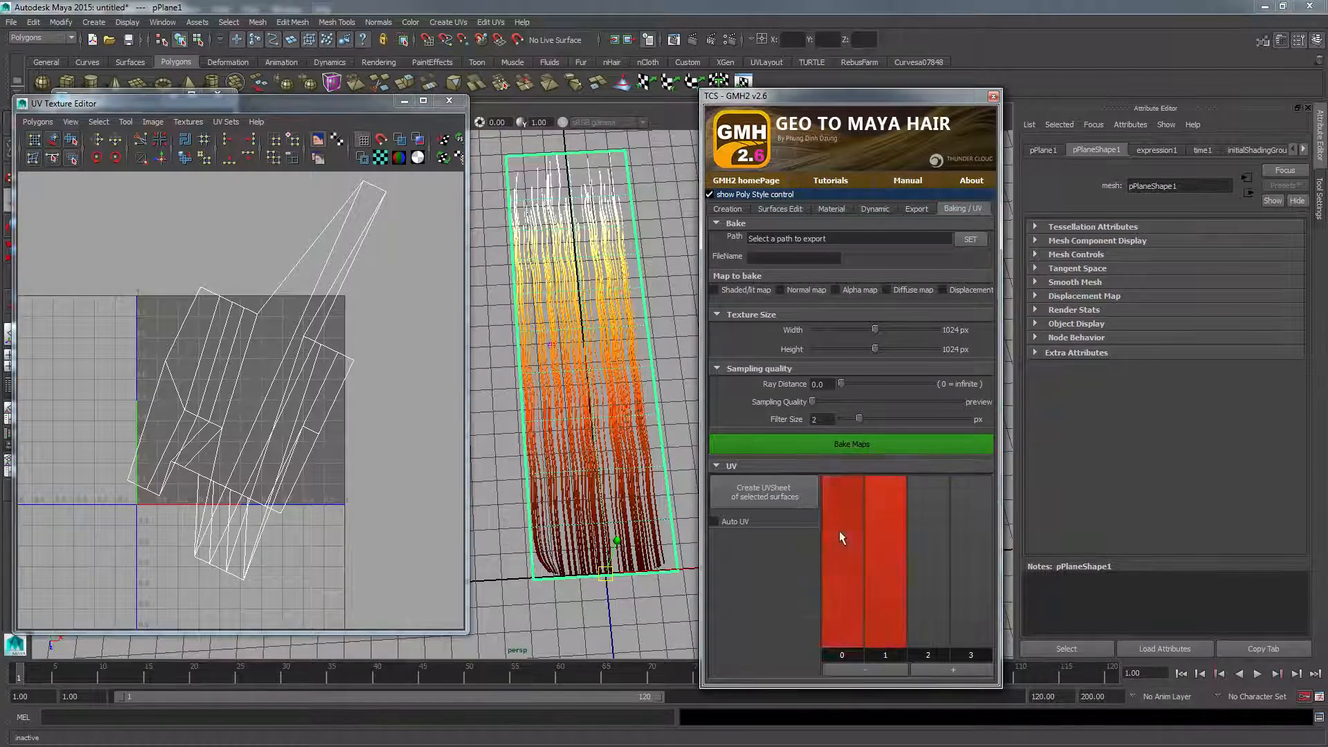
pyautogui.click(917, 539)
pyautogui.click(845, 533)
pyautogui.click(917, 540)
pyautogui.click(878, 540)
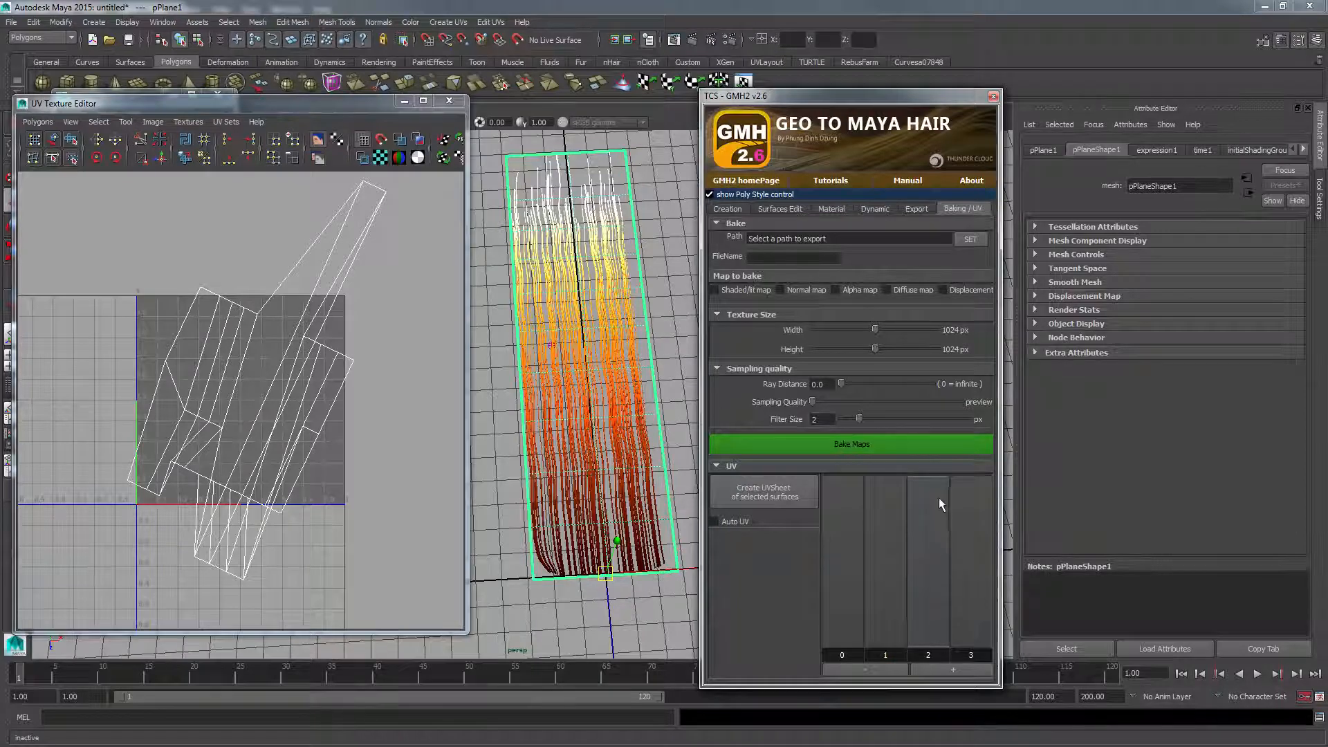
# - Activate UV spaces 2 and 3 and create the strip's UV sheet in that half of the UV square
pyautogui.click(942, 516)
pyautogui.click(977, 526)
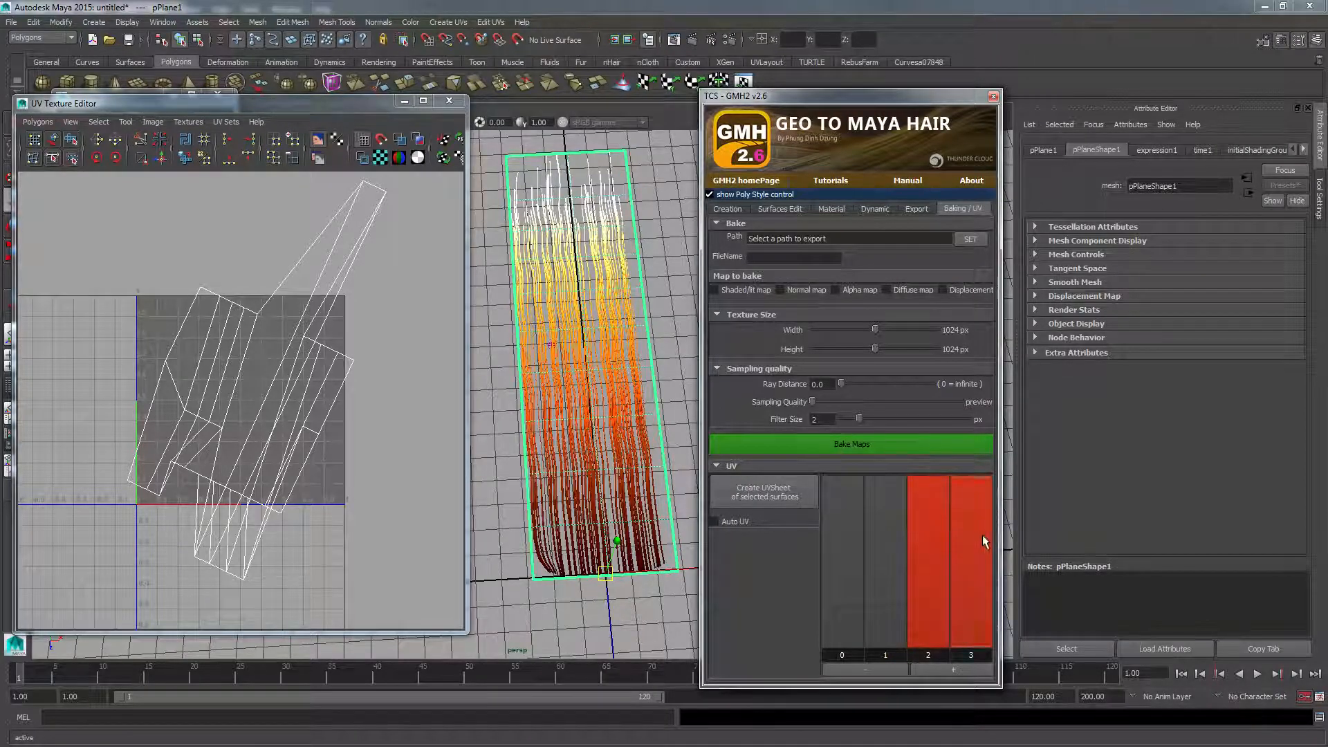
pyautogui.click(773, 493)
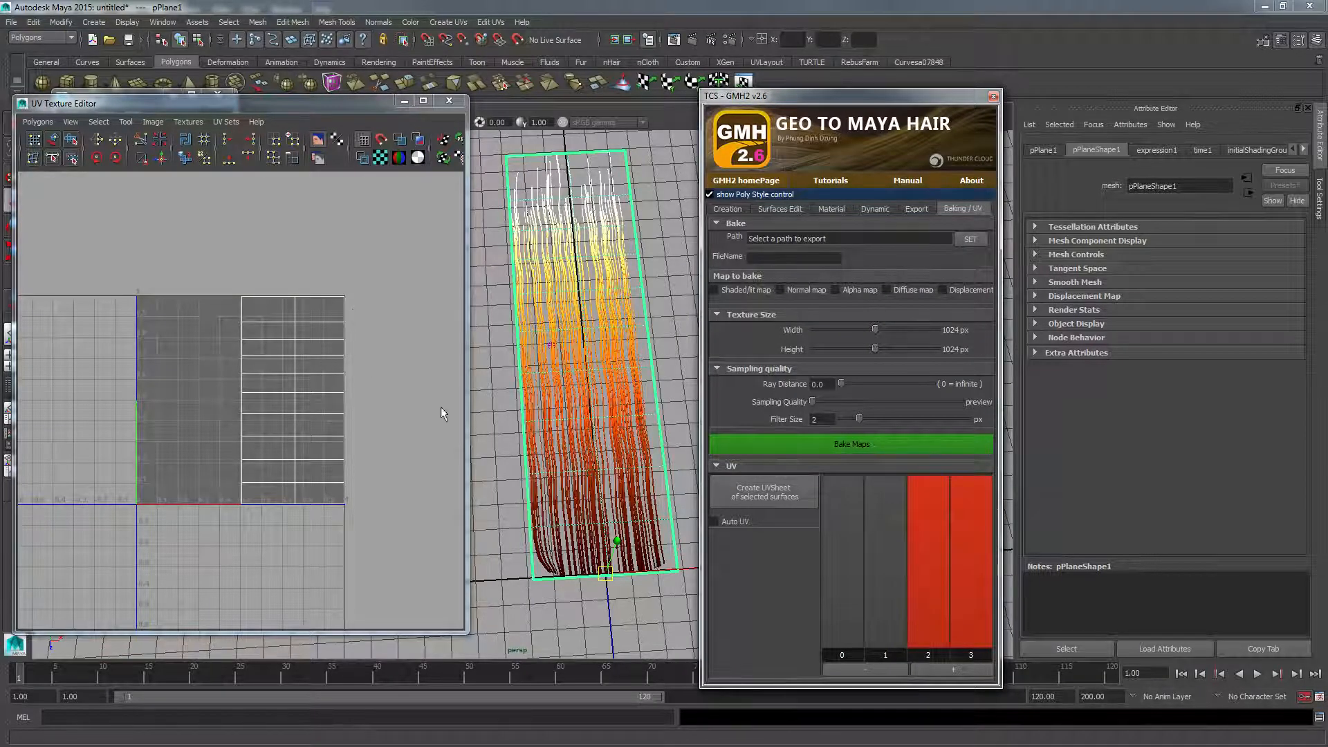
pyautogui.keyDown('alt'); pyautogui.moveTo(560, 373); pyautogui.dragTo(591, 361); pyautogui.keyUp('alt')
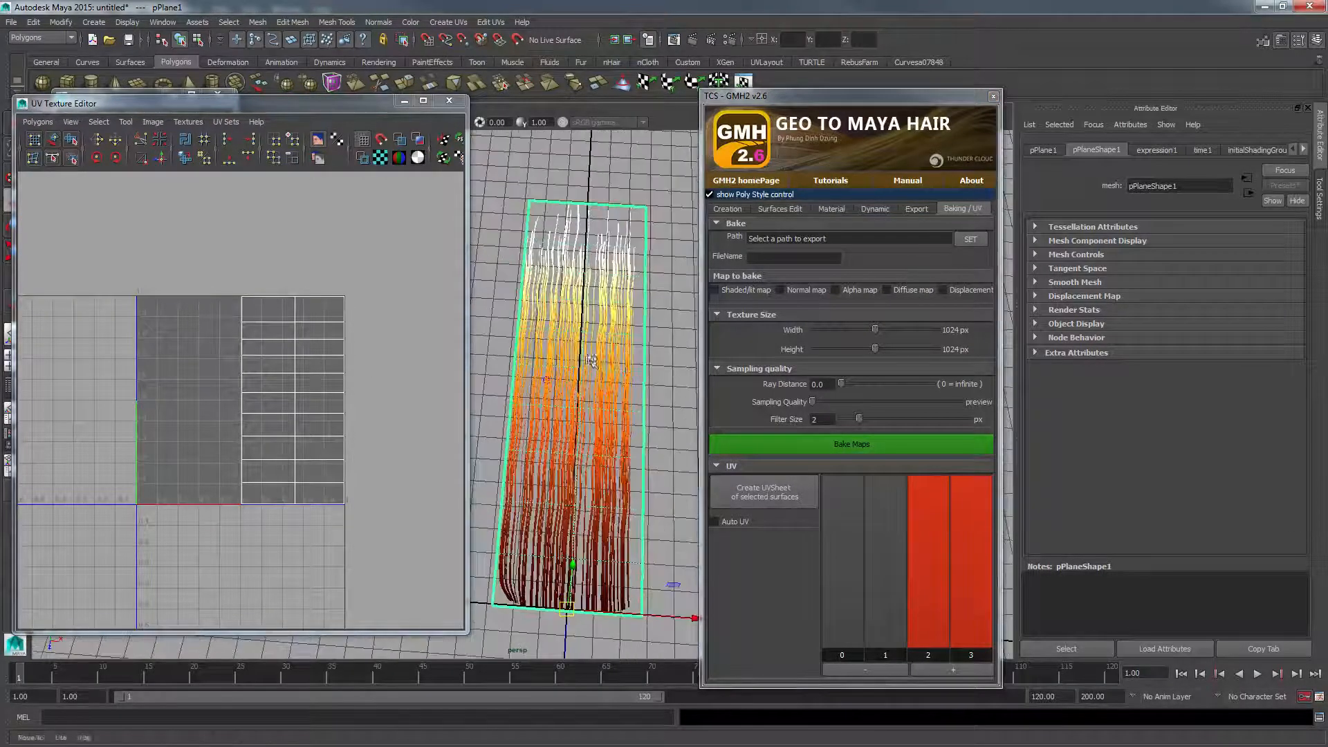
pyautogui.keyDown('alt'); pyautogui.moveTo(592, 360); pyautogui.dragTo(610, 389, button='right'); pyautogui.keyUp('alt')
pyautogui.keyDown('alt'); pyautogui.moveTo(610, 389); pyautogui.dragTo(599, 399); pyautogui.keyUp('alt')
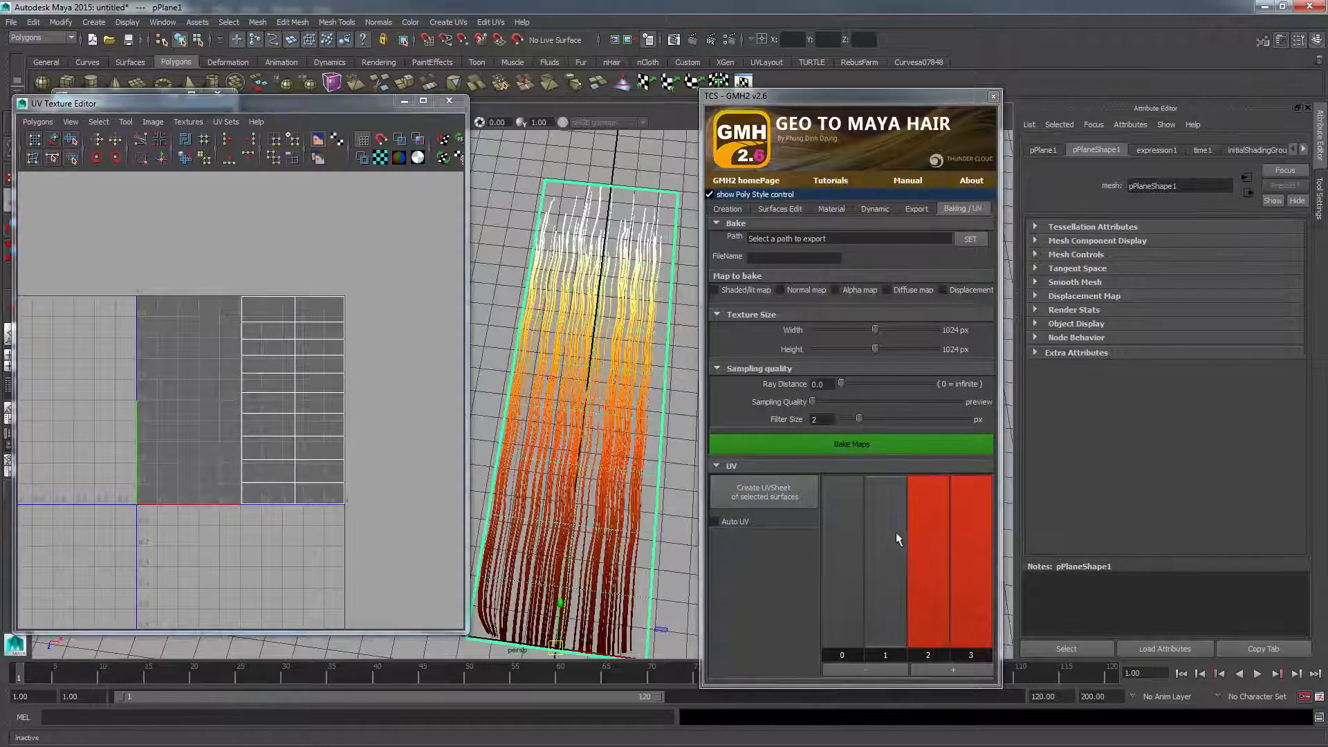
# - Activate UV spaces 0 and 1 as well and recreate the strip's UV sheet across all four spaces
pyautogui.click(849, 531)
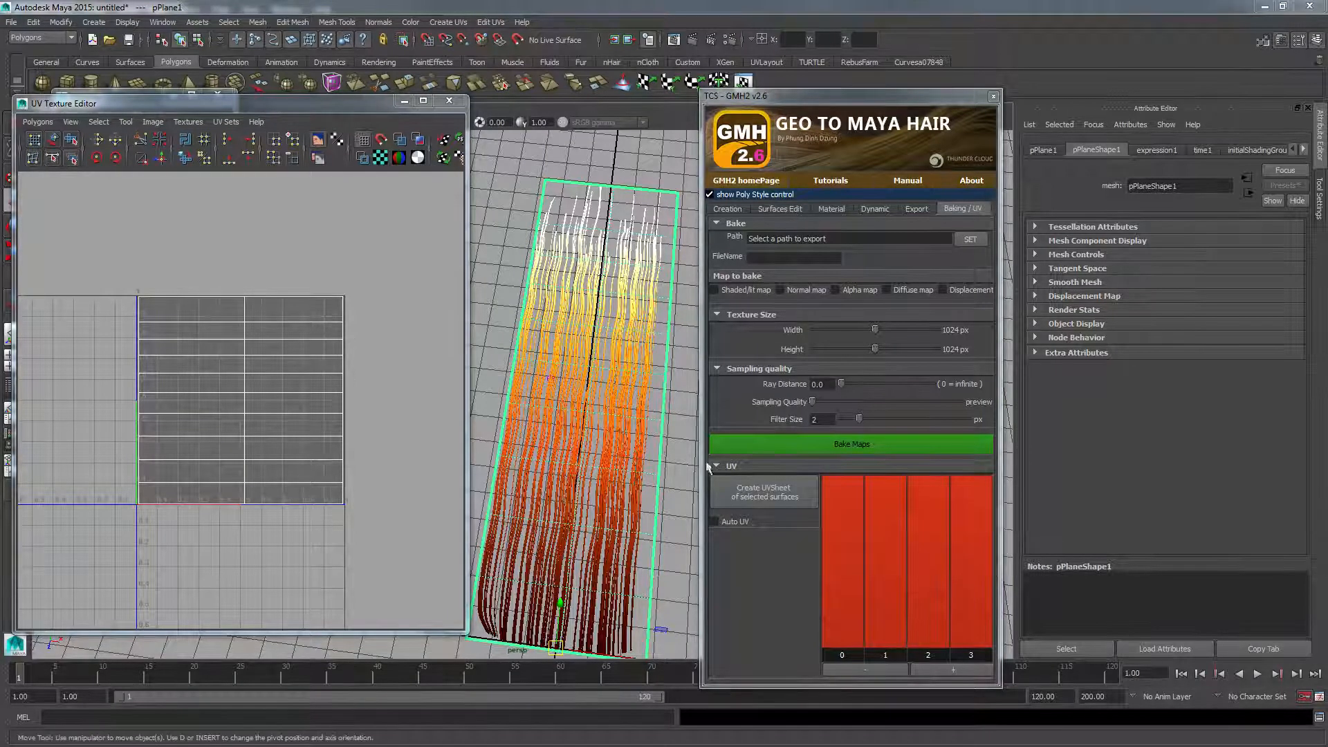
pyautogui.keyDown('alt'); pyautogui.moveTo(606, 430); pyautogui.dragTo(603, 387); pyautogui.keyUp('alt')
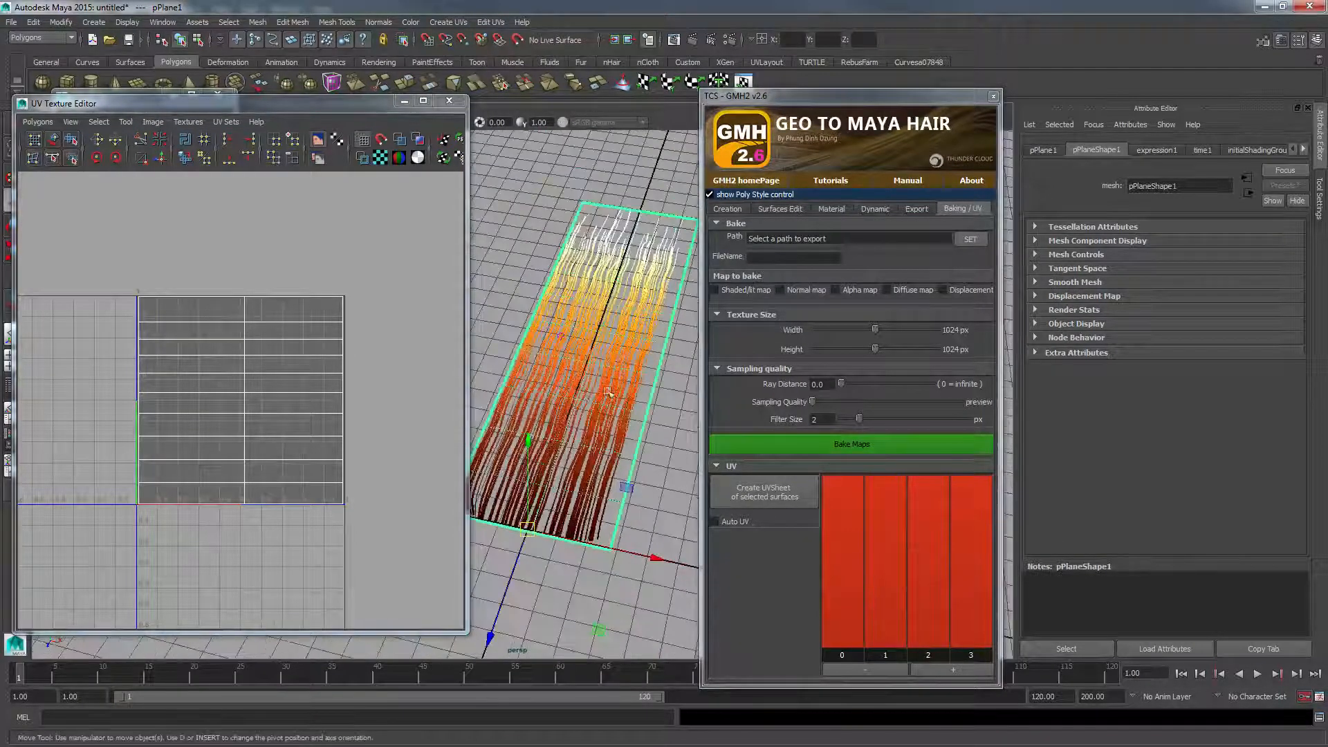
pyautogui.click(650, 540)
pyautogui.click(625, 422)
# - Show the Surfaces Edit settings with the hair strip selected and examine its surface properties
pyautogui.click(777, 208)
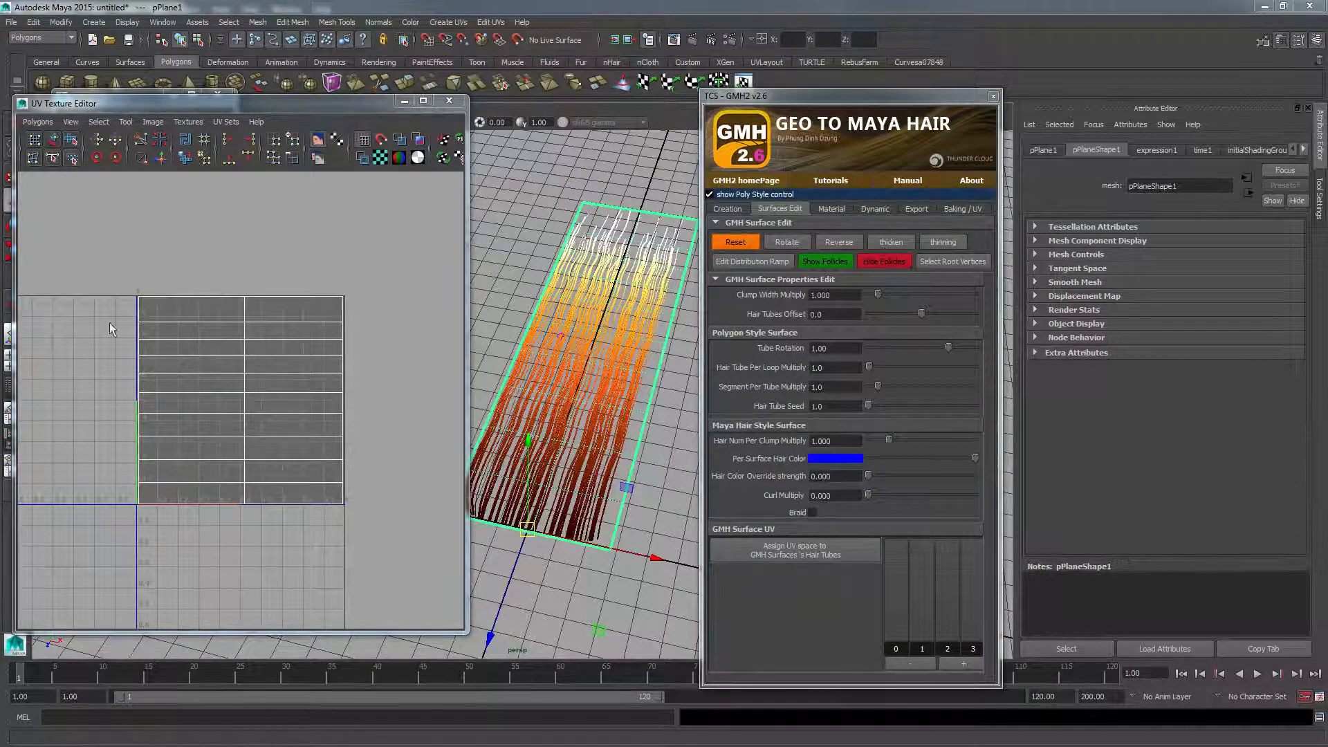
pyautogui.click(643, 190)
pyautogui.click(643, 212)
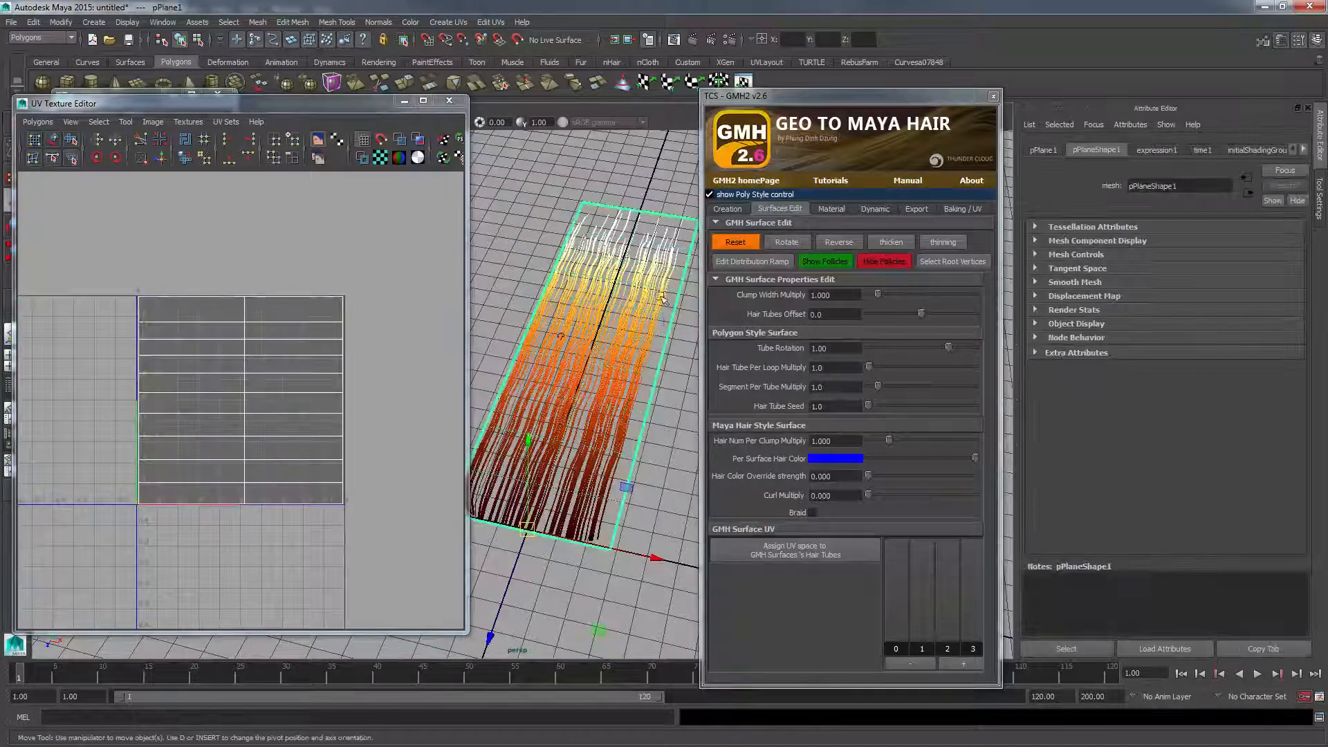
pyautogui.keyDown('alt'); pyautogui.moveTo(594, 325); pyautogui.dragTo(592, 317, button='middle'); pyautogui.keyUp('alt')
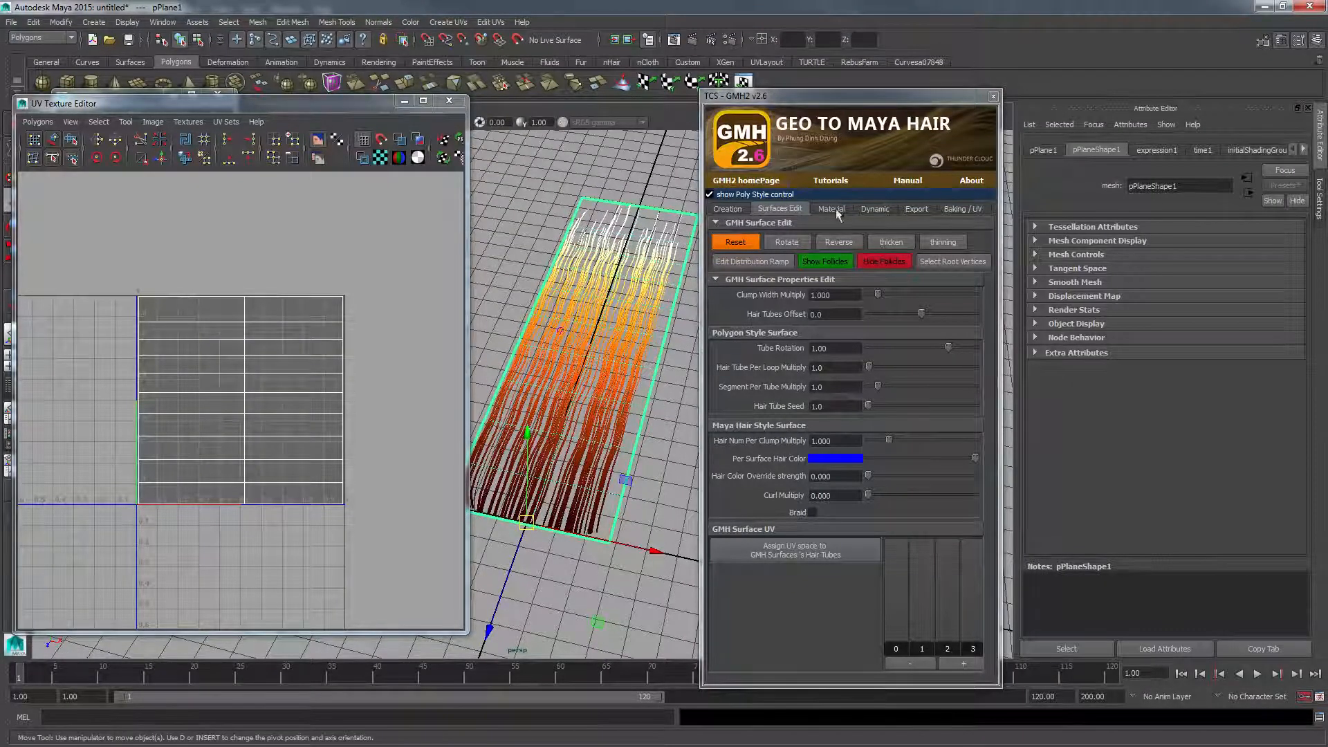
# - Set the bake export path to the textures folder under liveStream/files, with testHair as the file name
pyautogui.click(965, 208)
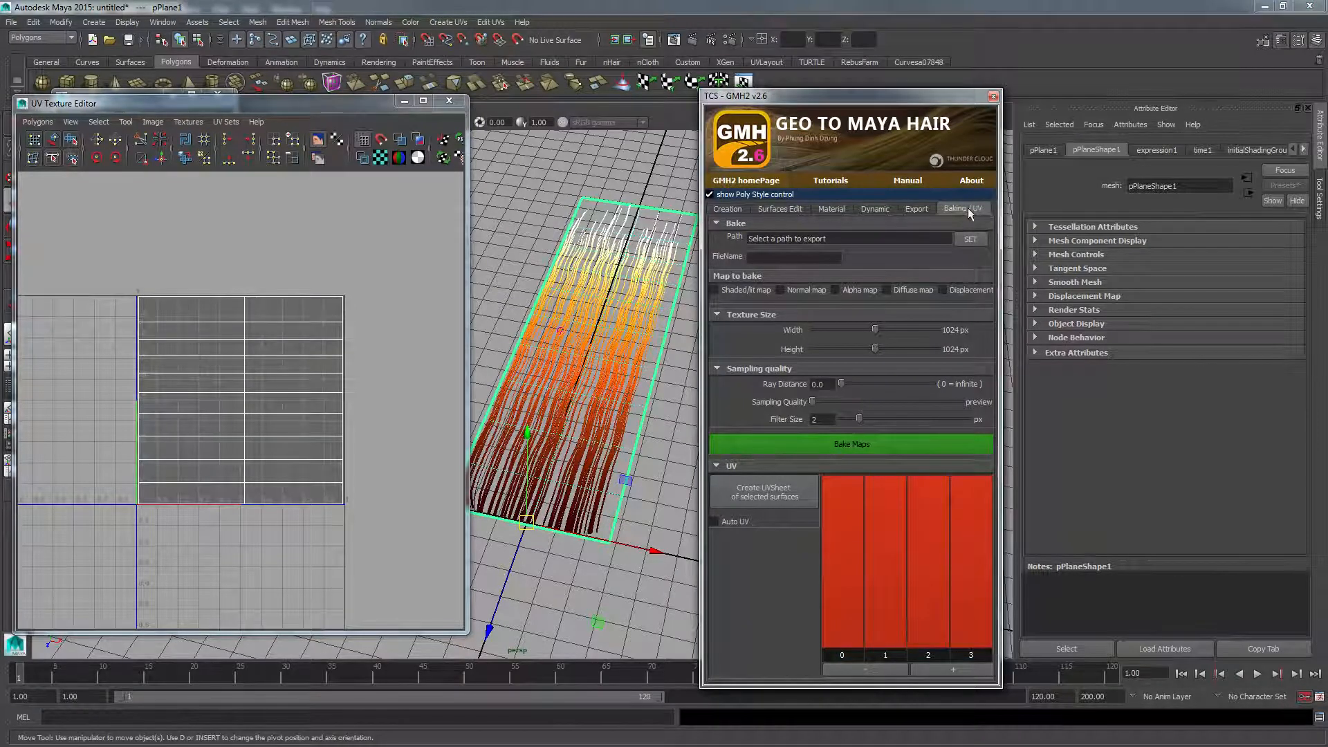
pyautogui.click(934, 239)
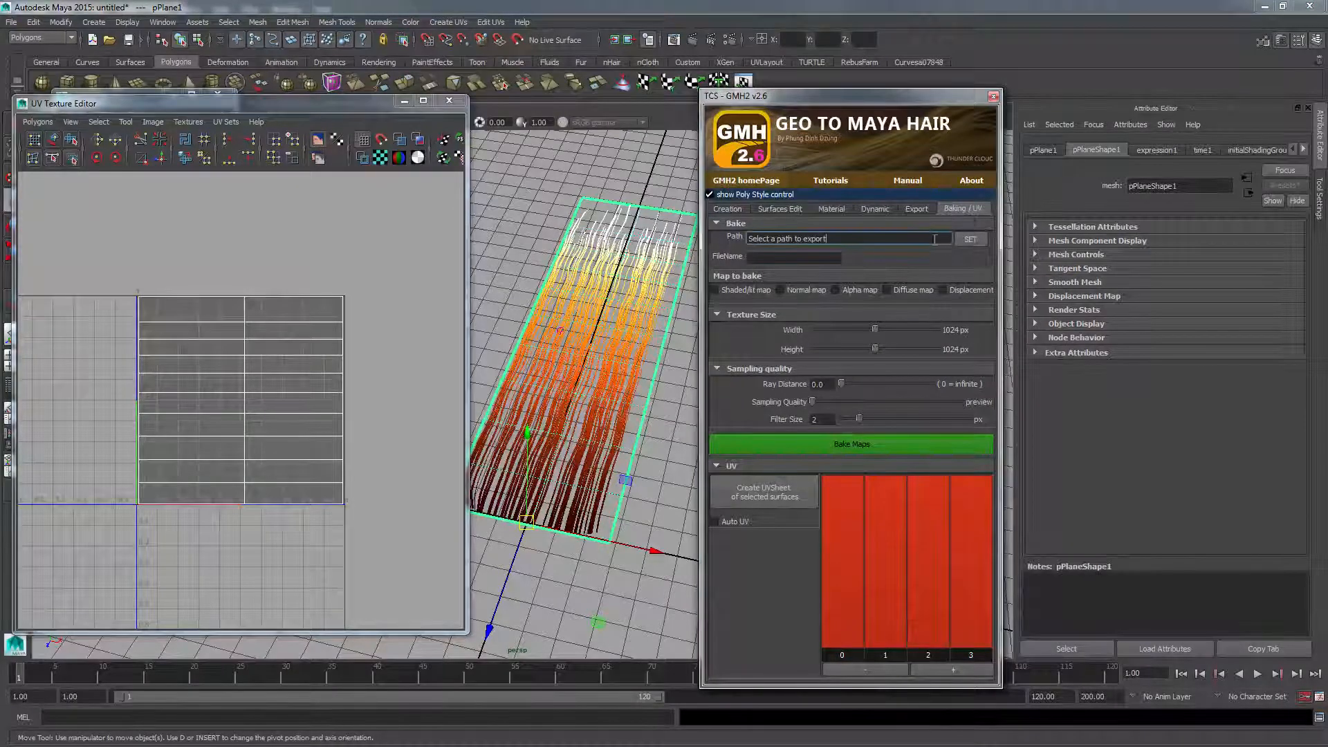
pyautogui.click(970, 240)
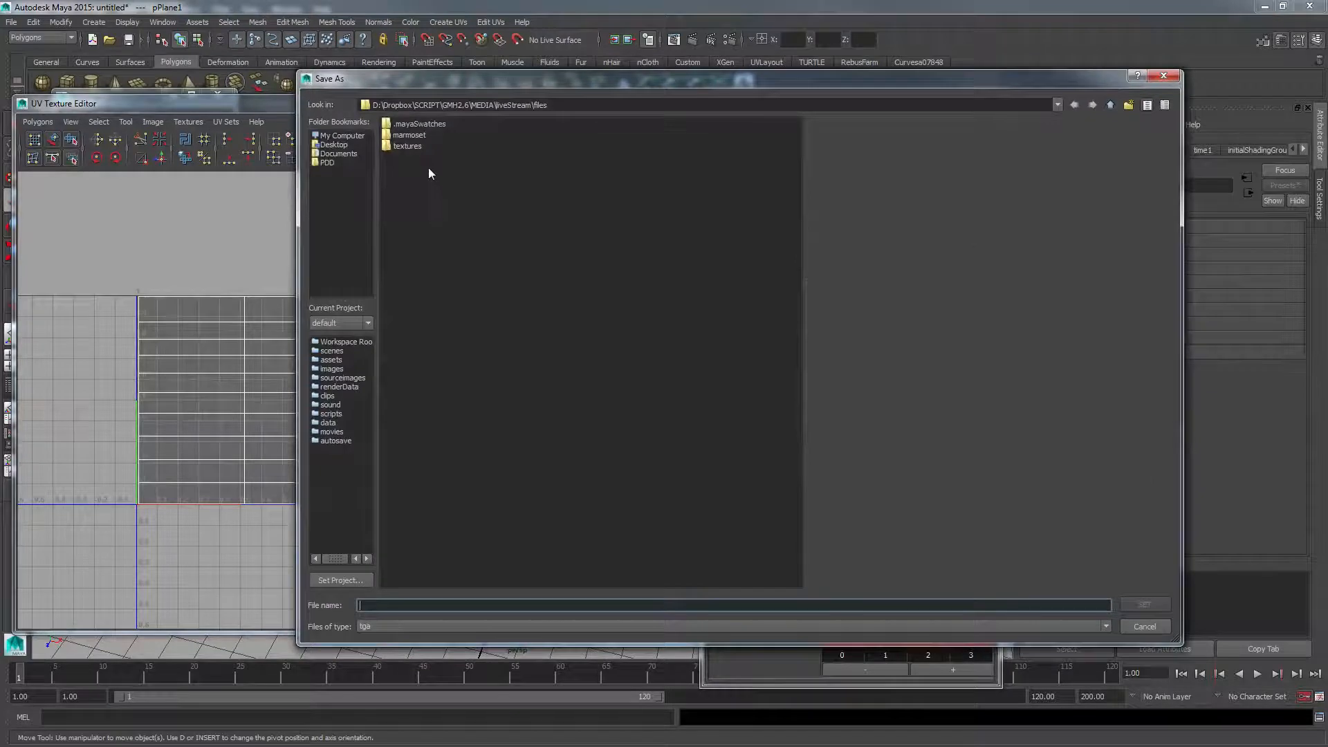
pyautogui.doubleClick(408, 145)
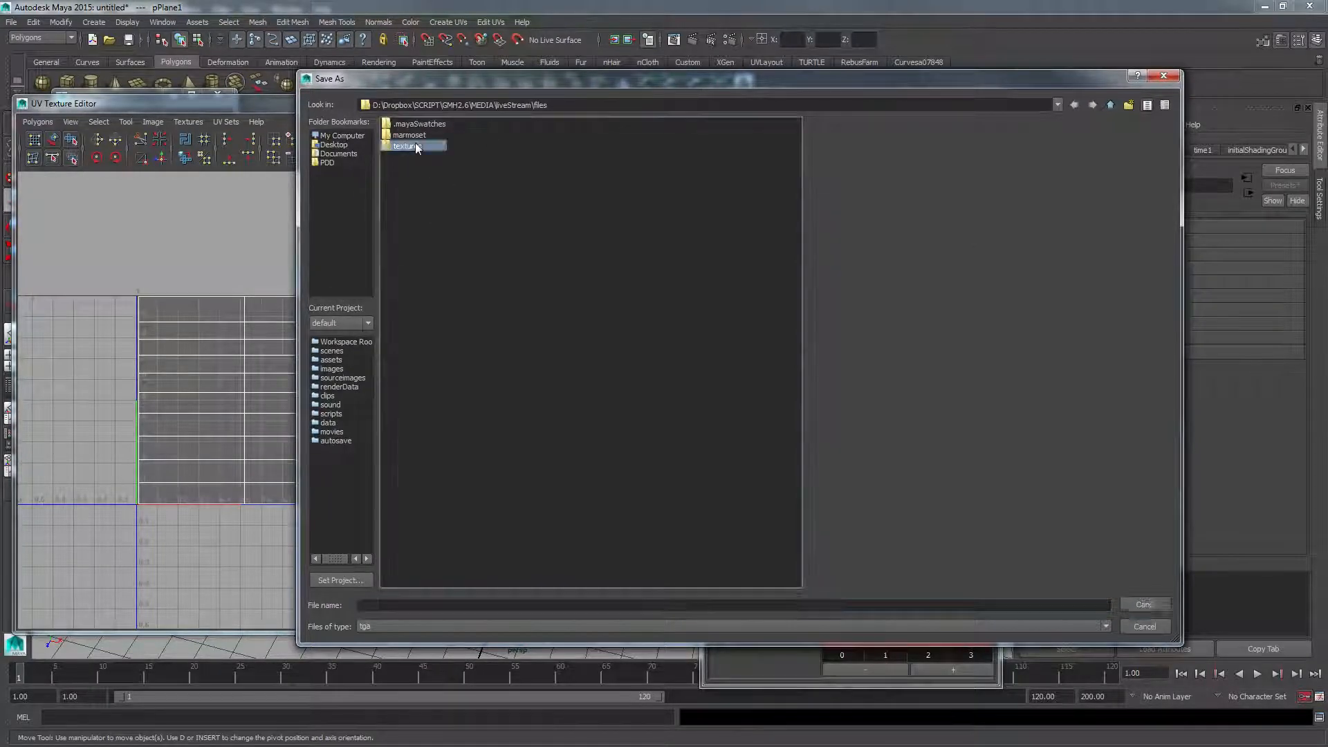
pyautogui.click(394, 603)
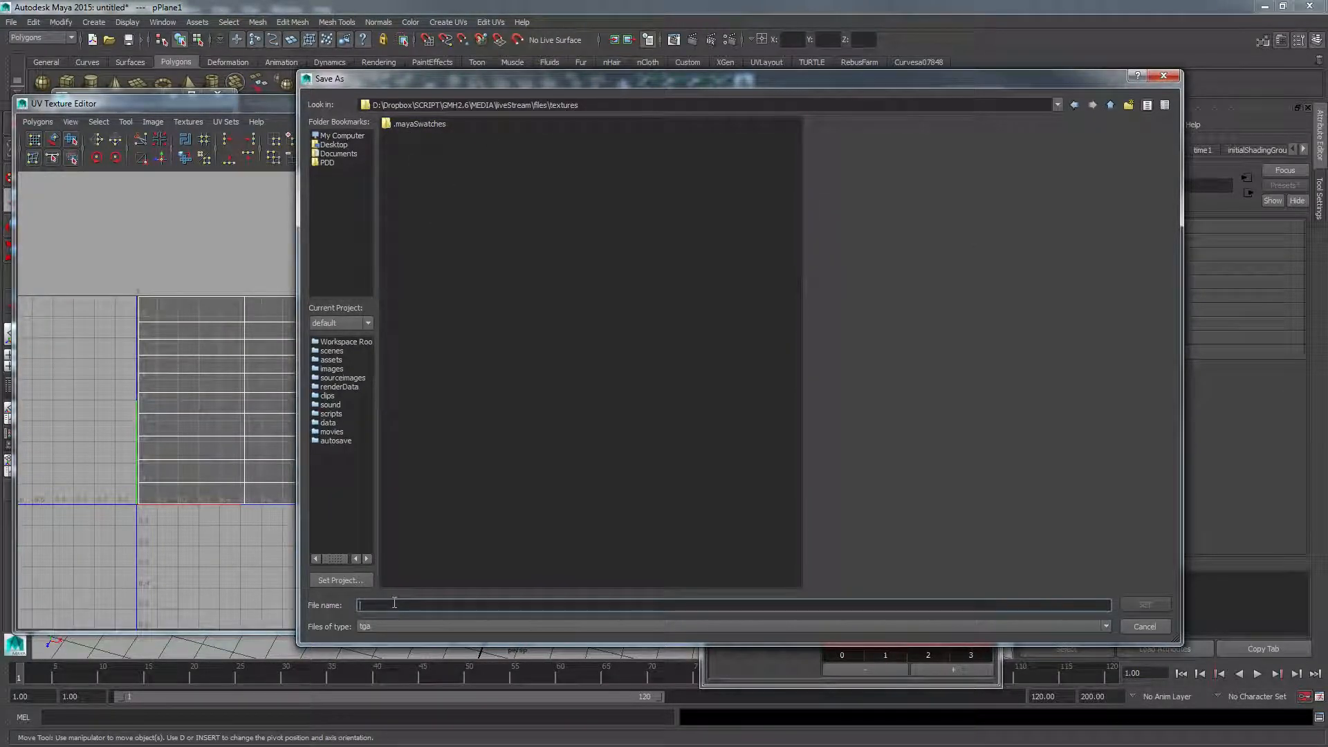
pyautogui.write('test')
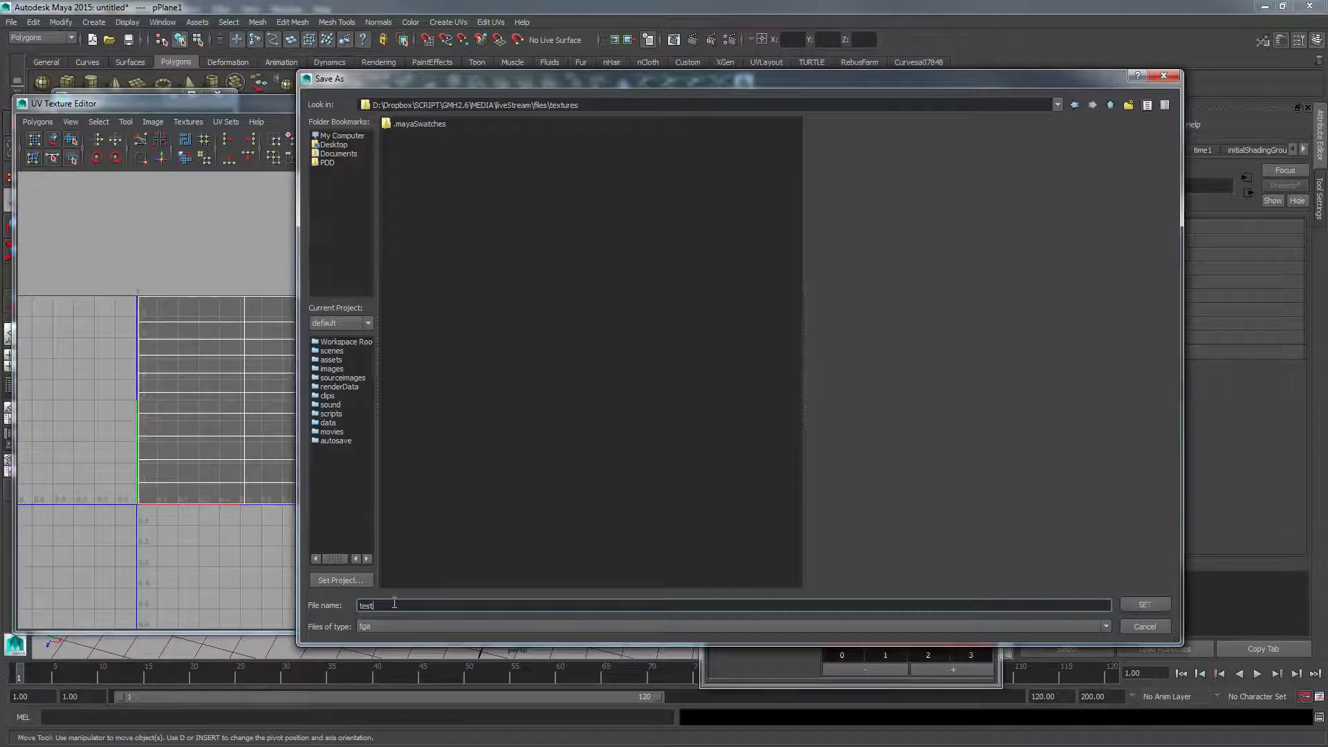
pyautogui.write('Hair')
pyautogui.click(1133, 605)
# - Enable the Shaded/lit, Normal and Alpha maps for baking and bake the hair strip's maps
pyautogui.click(753, 289)
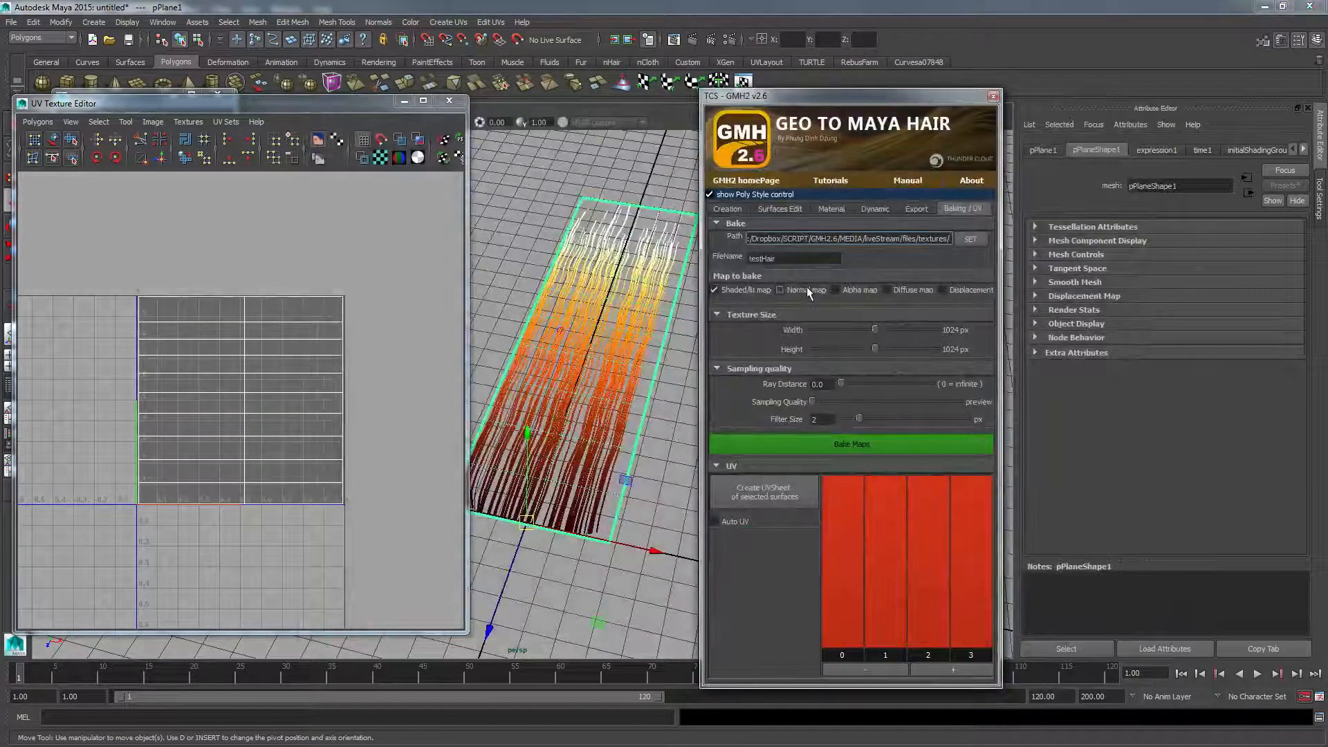
pyautogui.click(806, 287)
pyautogui.click(847, 292)
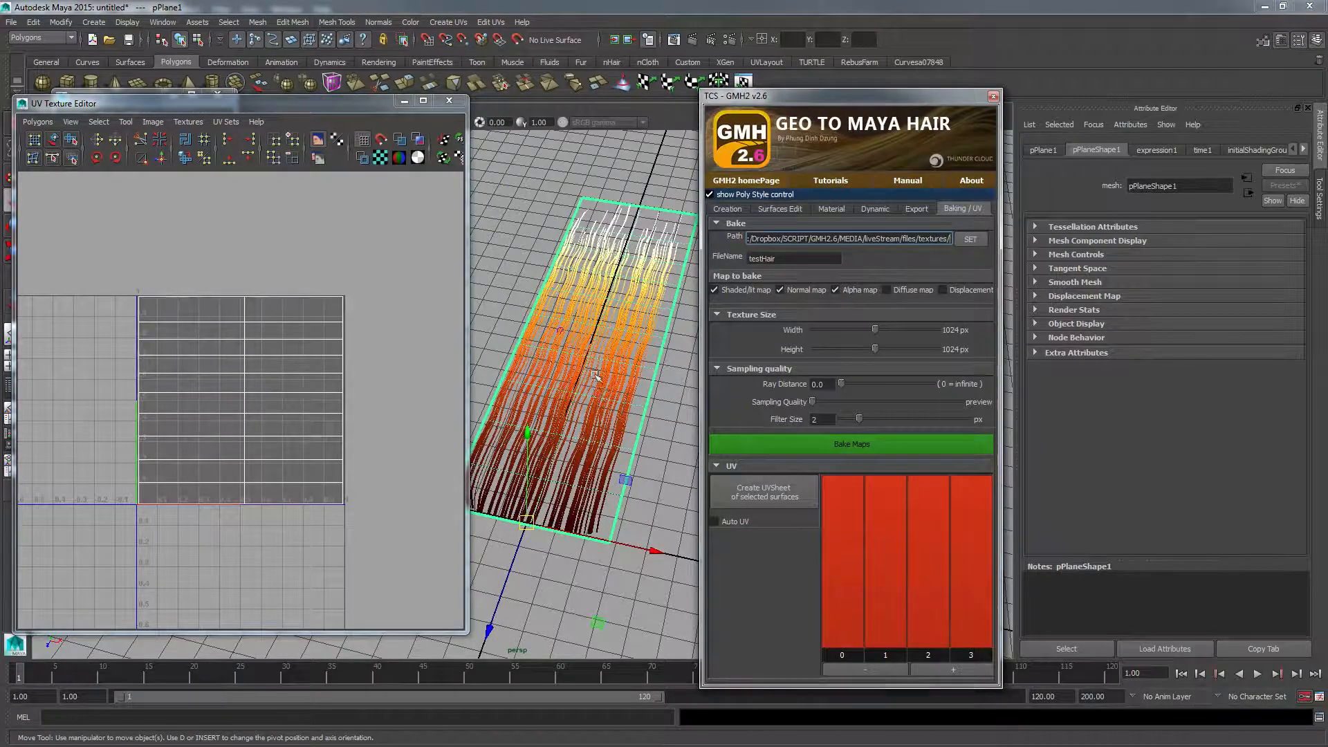
pyautogui.keyDown('alt'); pyautogui.moveTo(596, 377); pyautogui.dragTo(633, 405); pyautogui.keyUp('alt')
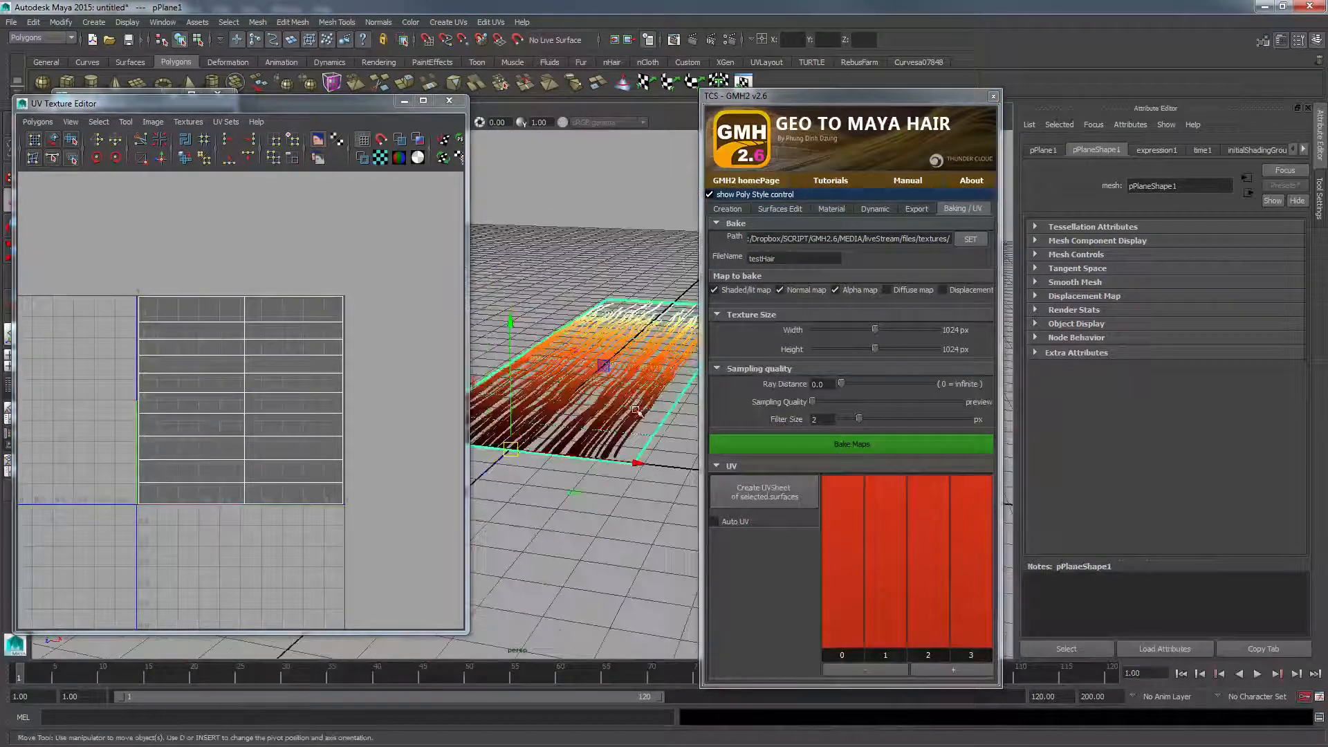
pyautogui.click(834, 445)
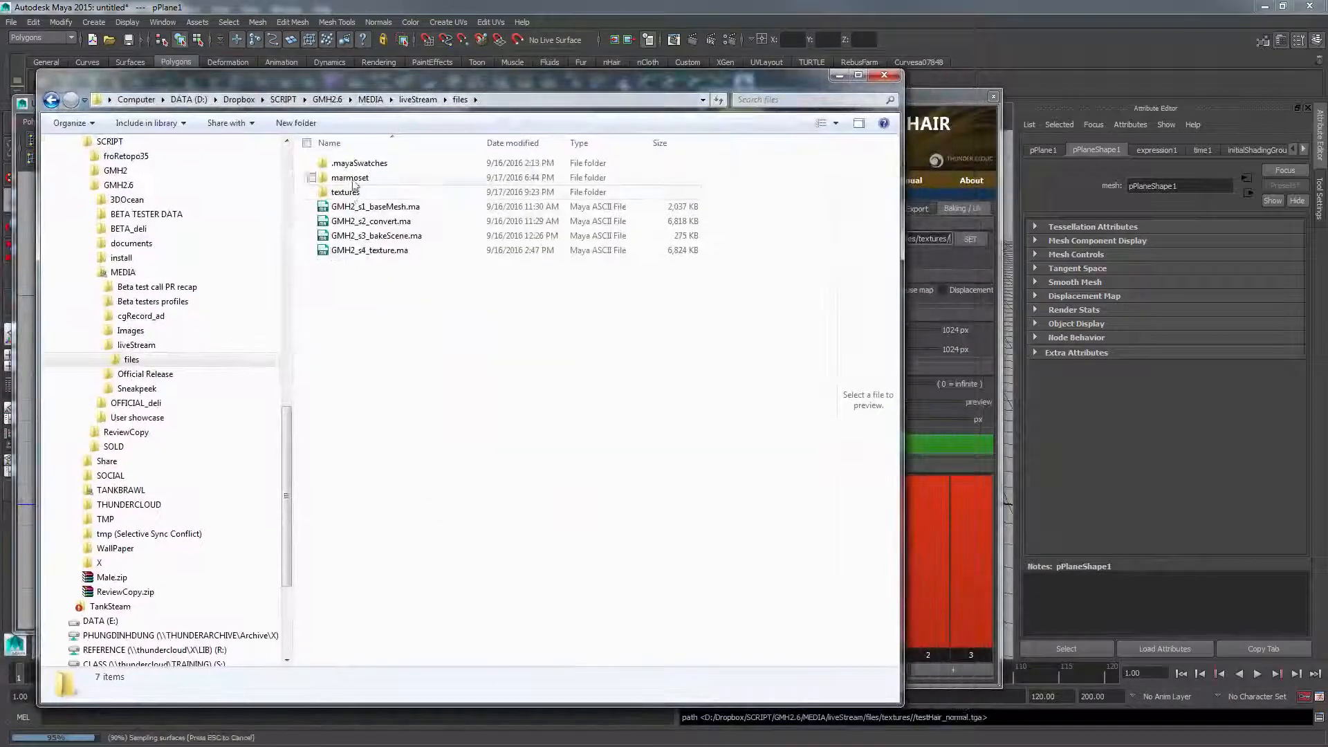
# - Open the textures folder in the file browser and look through the baked testHair map files
pyautogui.doubleClick(349, 191)
pyautogui.click(404, 186)
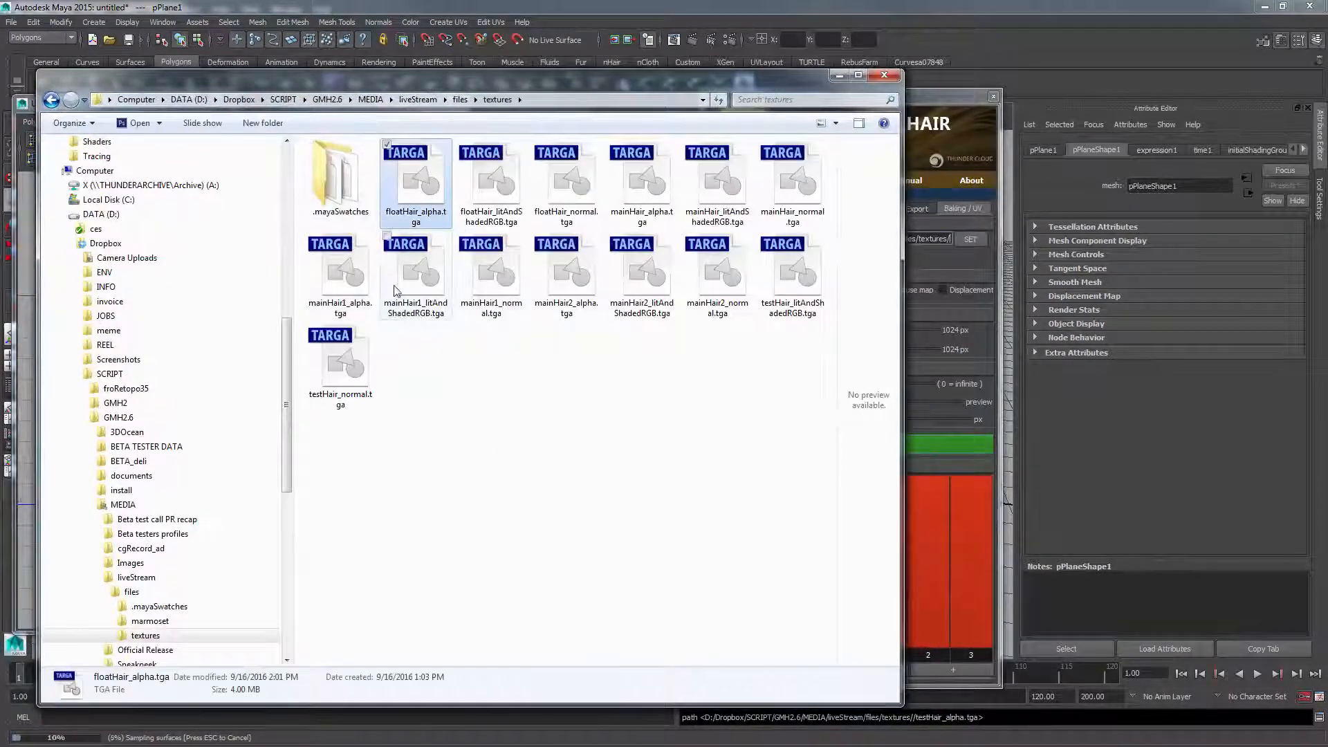
pyautogui.click(783, 281)
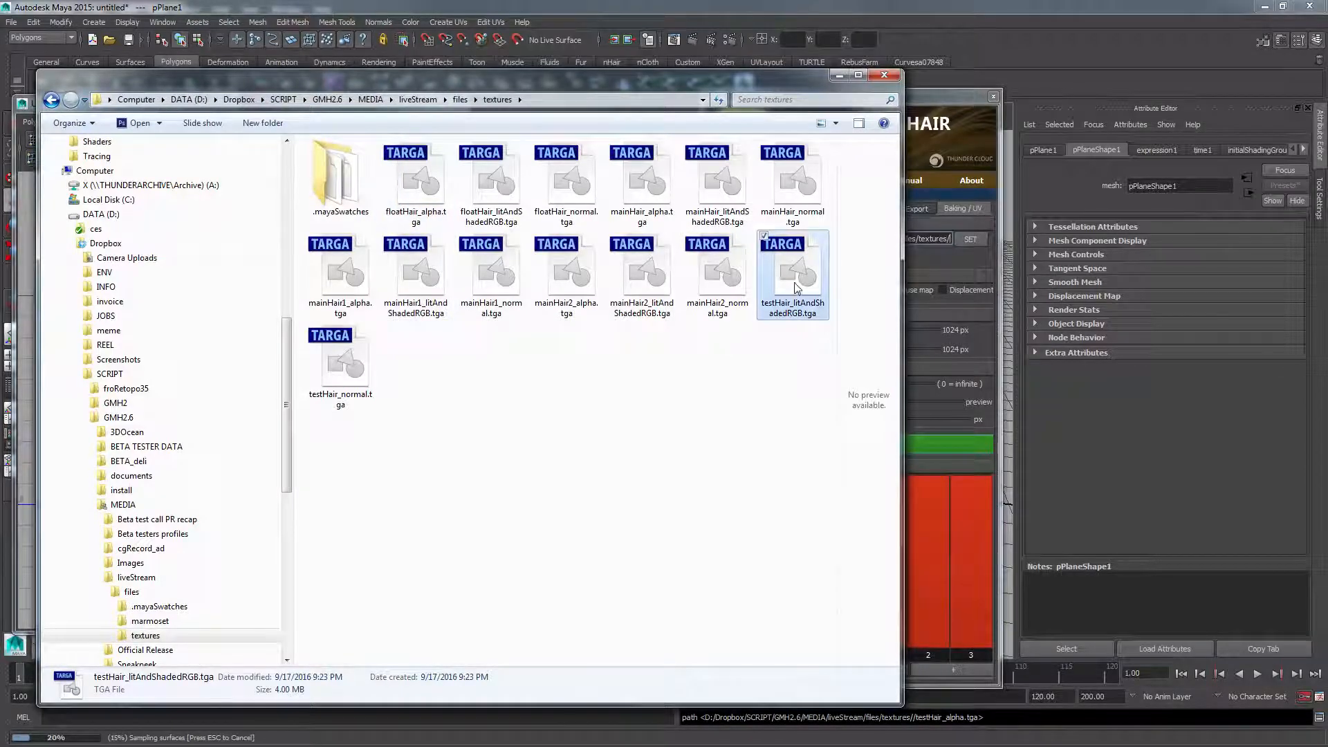
pyautogui.click(732, 270)
pyautogui.moveTo(697, 84); pyautogui.dragTo(680, 60)
pyautogui.click(700, 339)
pyautogui.click(678, 422)
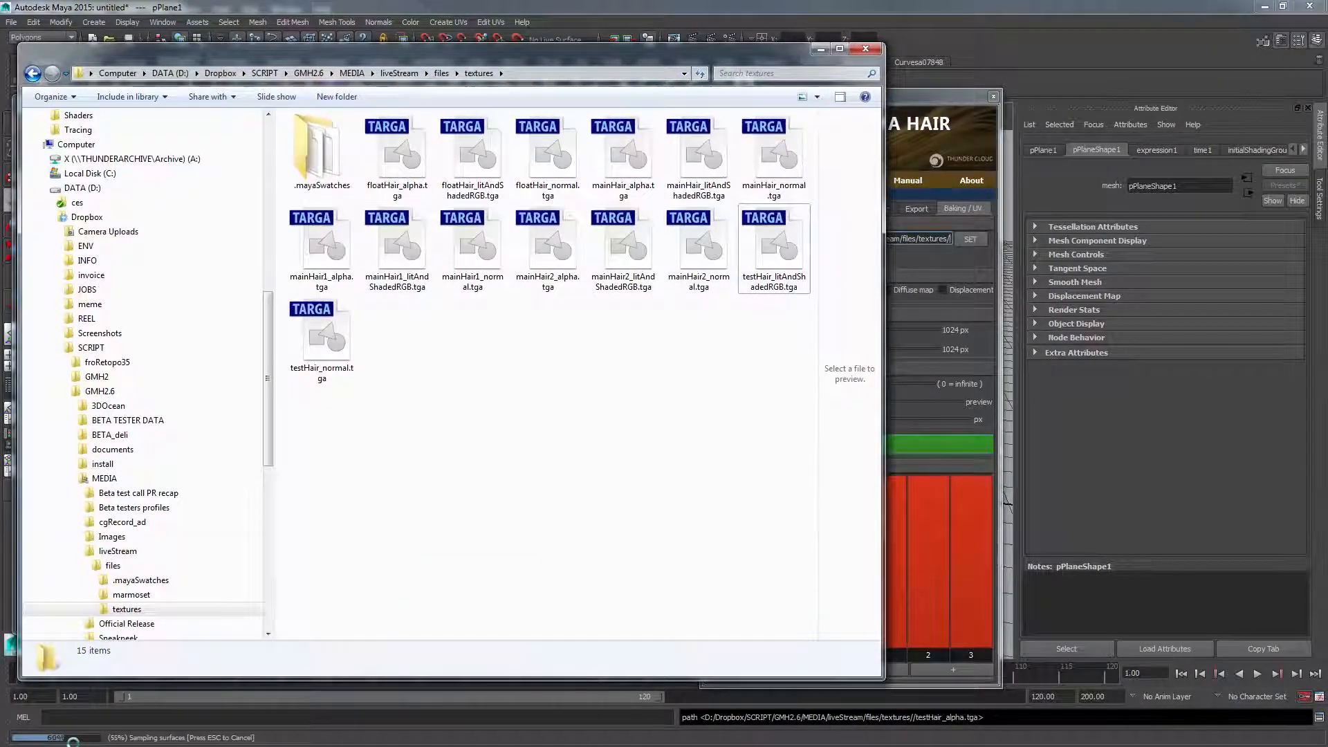
# - Open testHair_litAndShadedRGB.tga in Photoshop, view the whole image and compare it with the already open fillHair1 texture
pyautogui.click(769, 239)
pyautogui.doubleClick(769, 238)
pyautogui.click(769, 236)
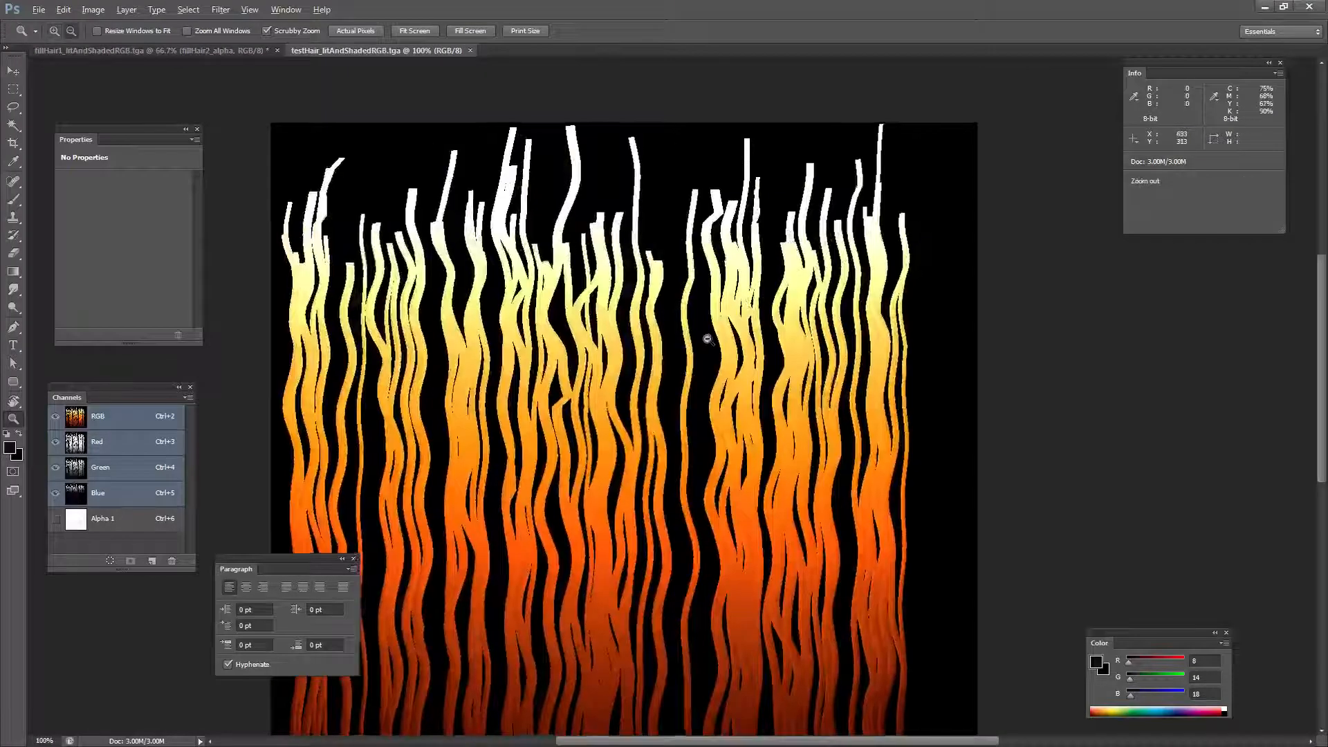
pyautogui.keyDown('alt'); pyautogui.click(711, 390); pyautogui.keyUp('alt')
pyautogui.keyDown('alt'); pyautogui.click(711, 391); pyautogui.keyUp('alt')
pyautogui.click(711, 392)
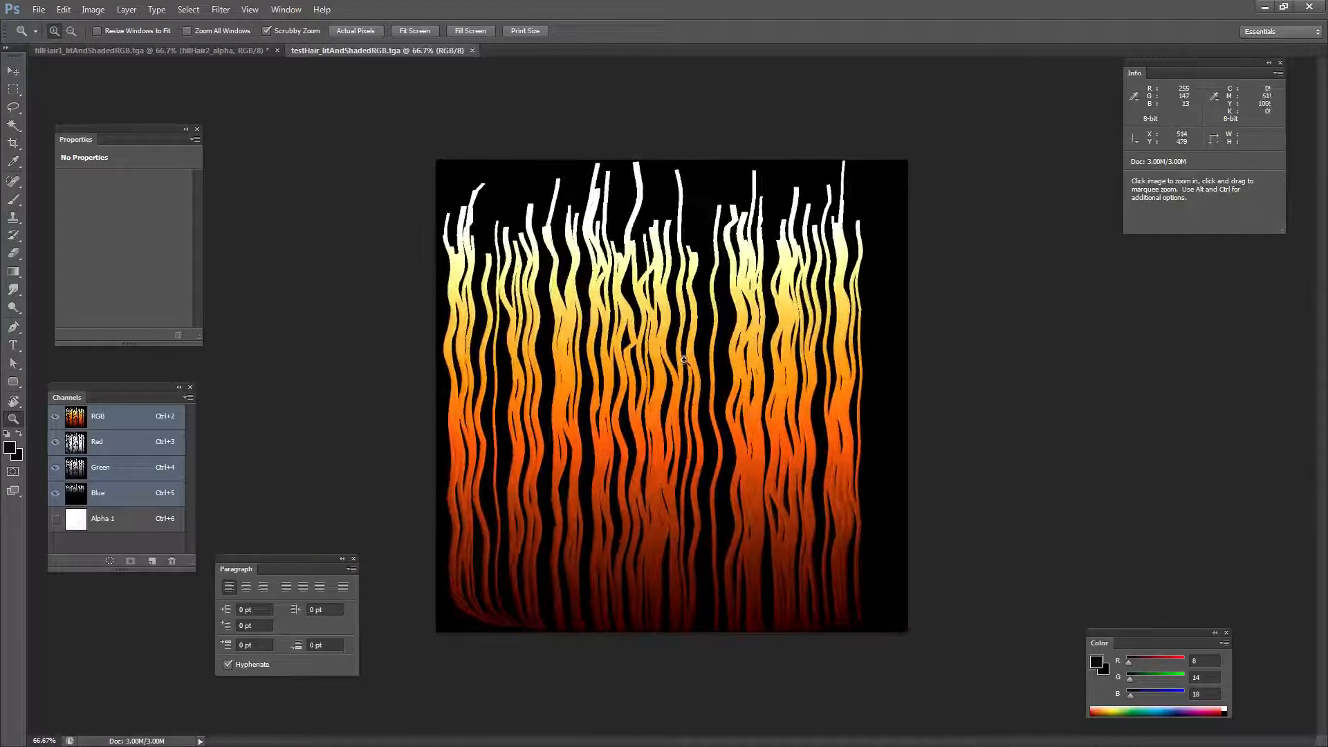
pyautogui.click(186, 49)
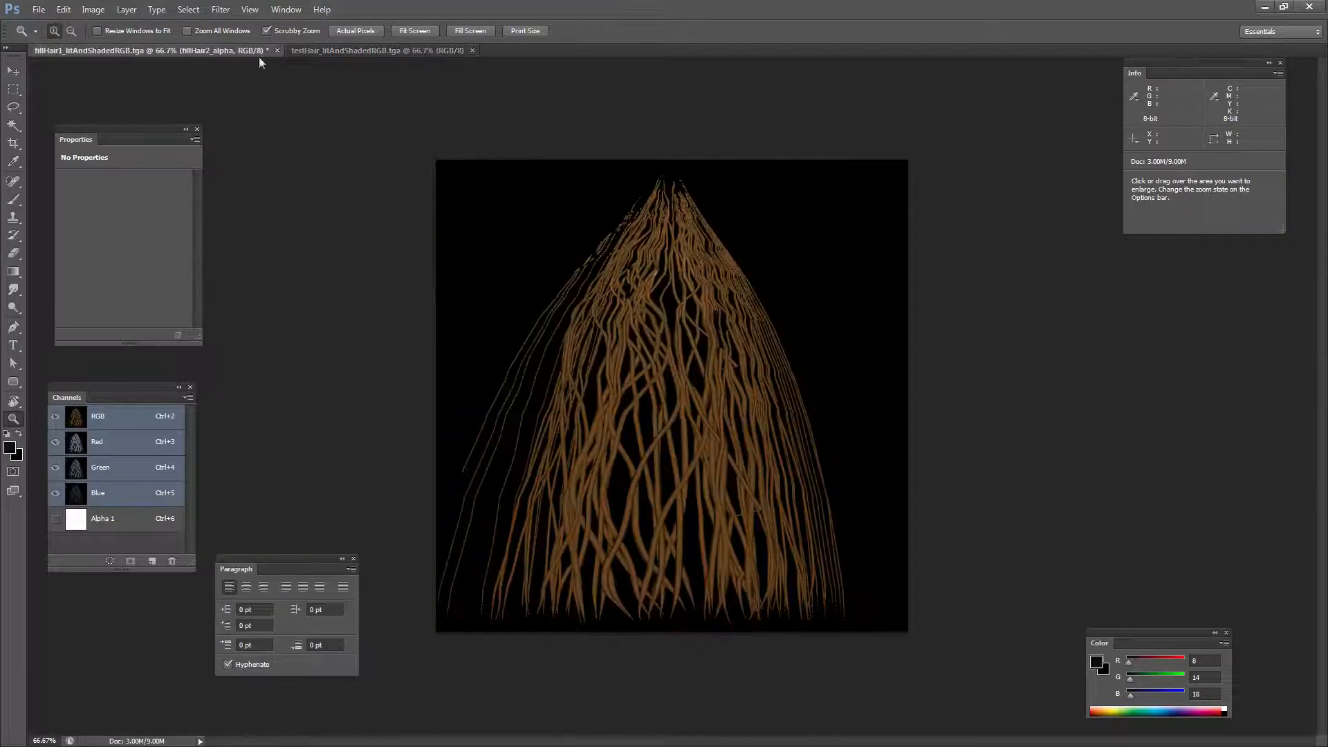
pyautogui.click(381, 48)
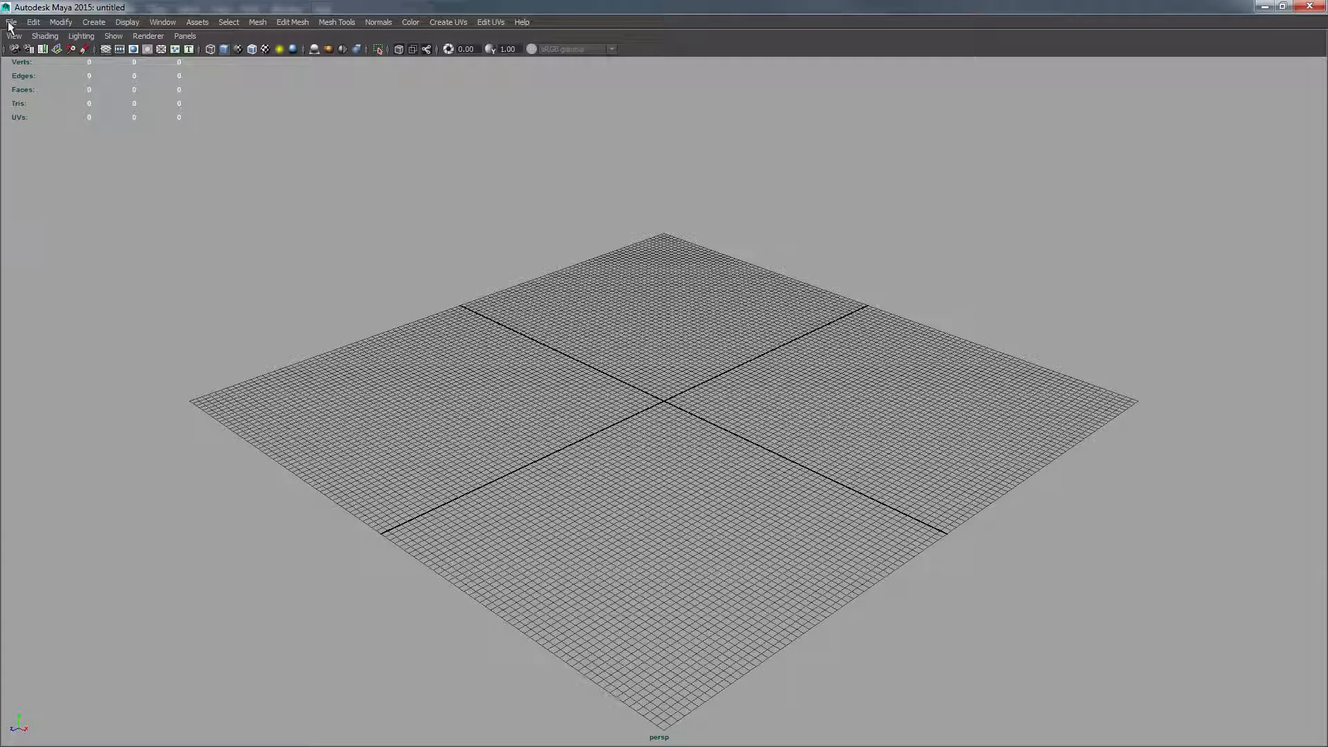
# - Open the scene GMH2_s2_convert.ma from D:\Dropbox\SCRIPT\GMH2.6\MEDIA\liveStream\files in Maya
pyautogui.hotkey('ctrl', 'o')
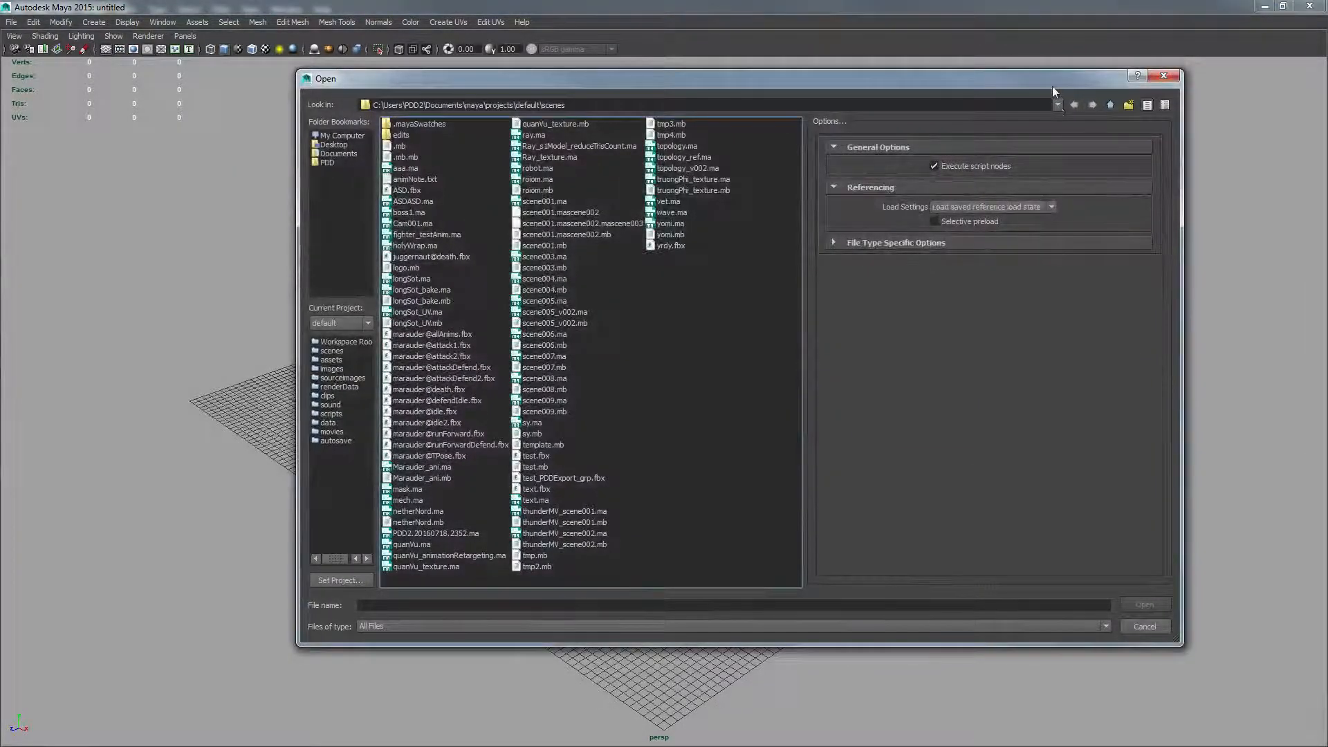
pyautogui.click(1057, 104)
pyautogui.click(1057, 103)
pyautogui.click(389, 605)
pyautogui.write('D:\\Dropbox\\SCRIPT\\GMH2.6\\MEDIA\\liveStream\\files')
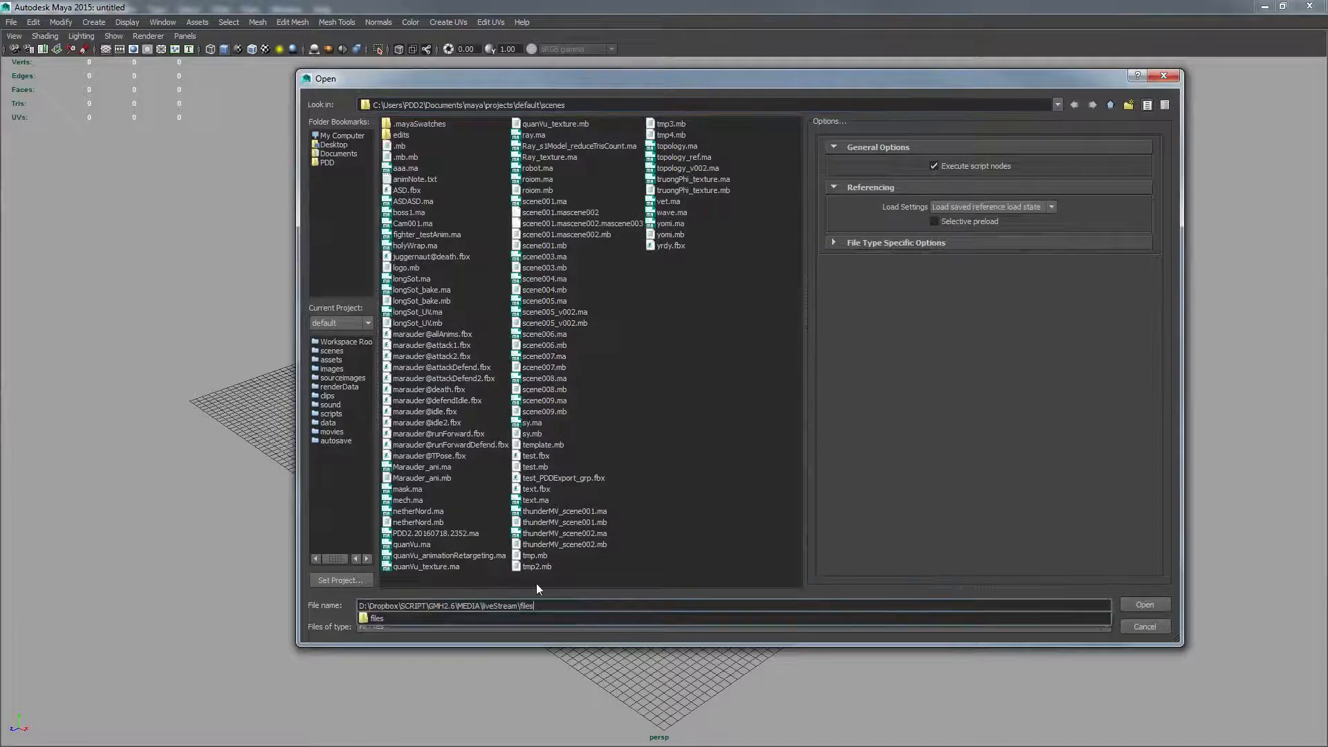
pyautogui.press('Return')
pyautogui.click(460, 179)
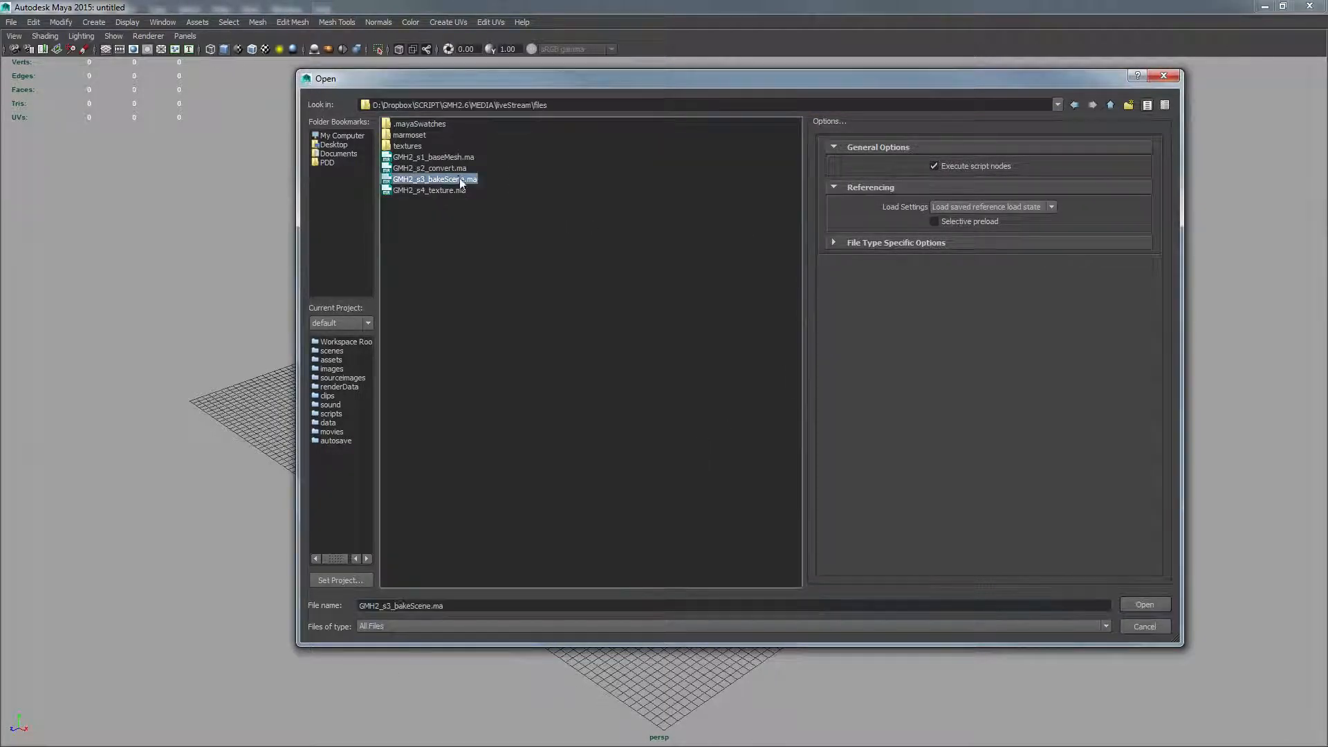
pyautogui.click(458, 169)
pyautogui.doubleClick(454, 167)
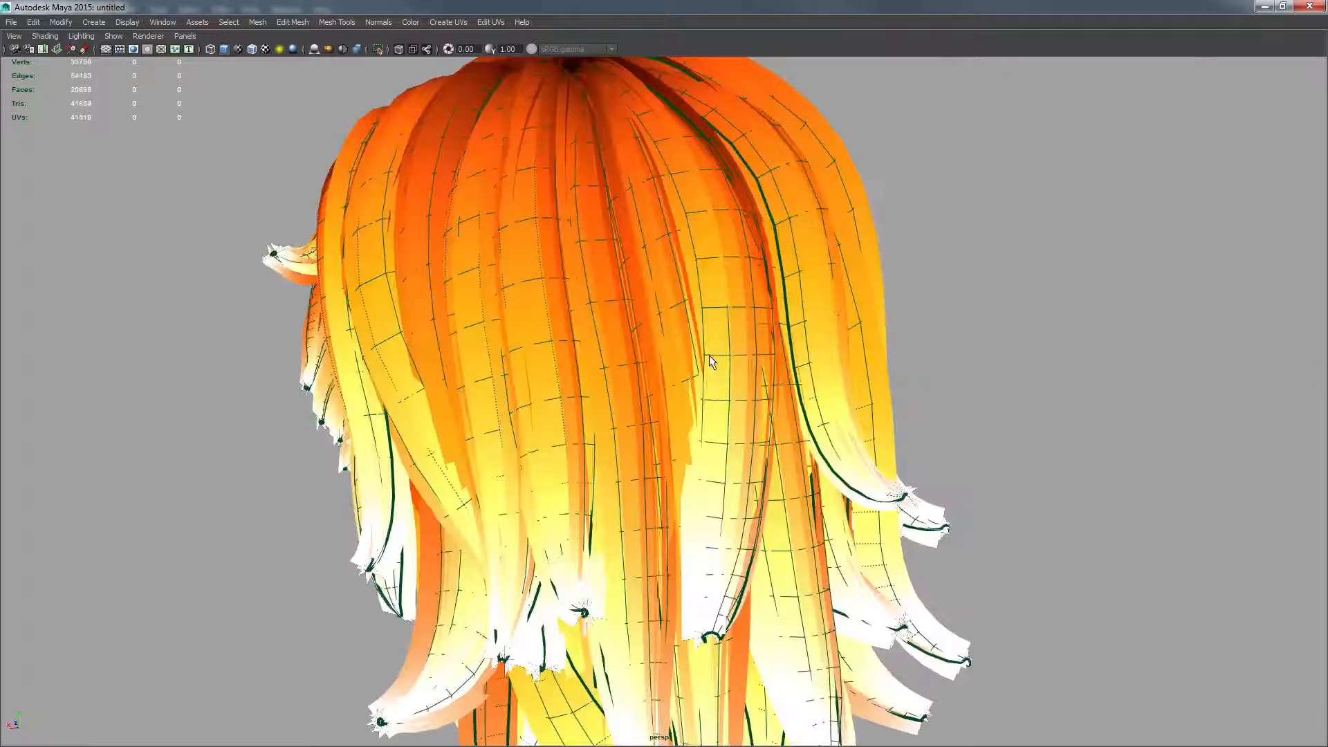
pyautogui.keyDown('alt'); pyautogui.moveTo(674, 287); pyautogui.dragTo(662, 334, button='middle'); pyautogui.keyUp('alt')
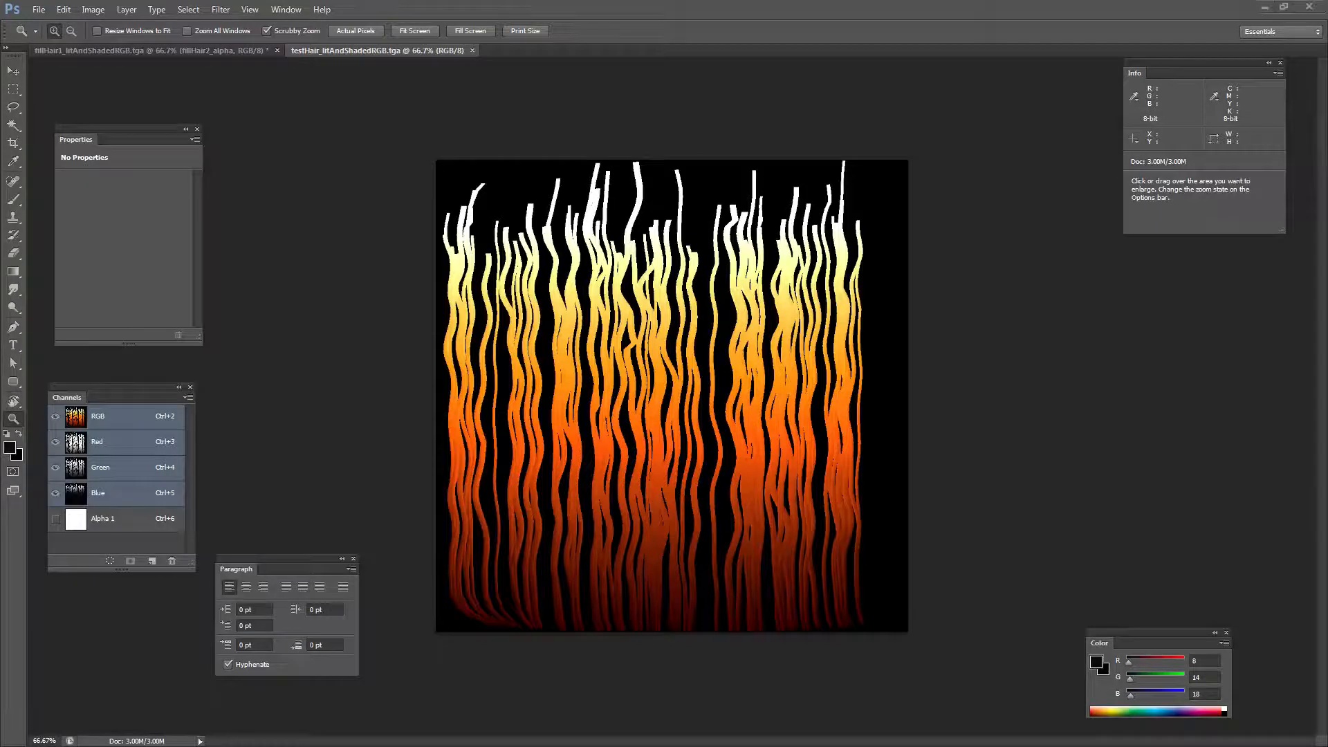
# - Switch to the file browser and select testHair_alpha.tga, testHair_litAndShadedRGB.tga and testHair_normal.tga together in the textures folder
pyautogui.hotkey('alt', 'Tab')
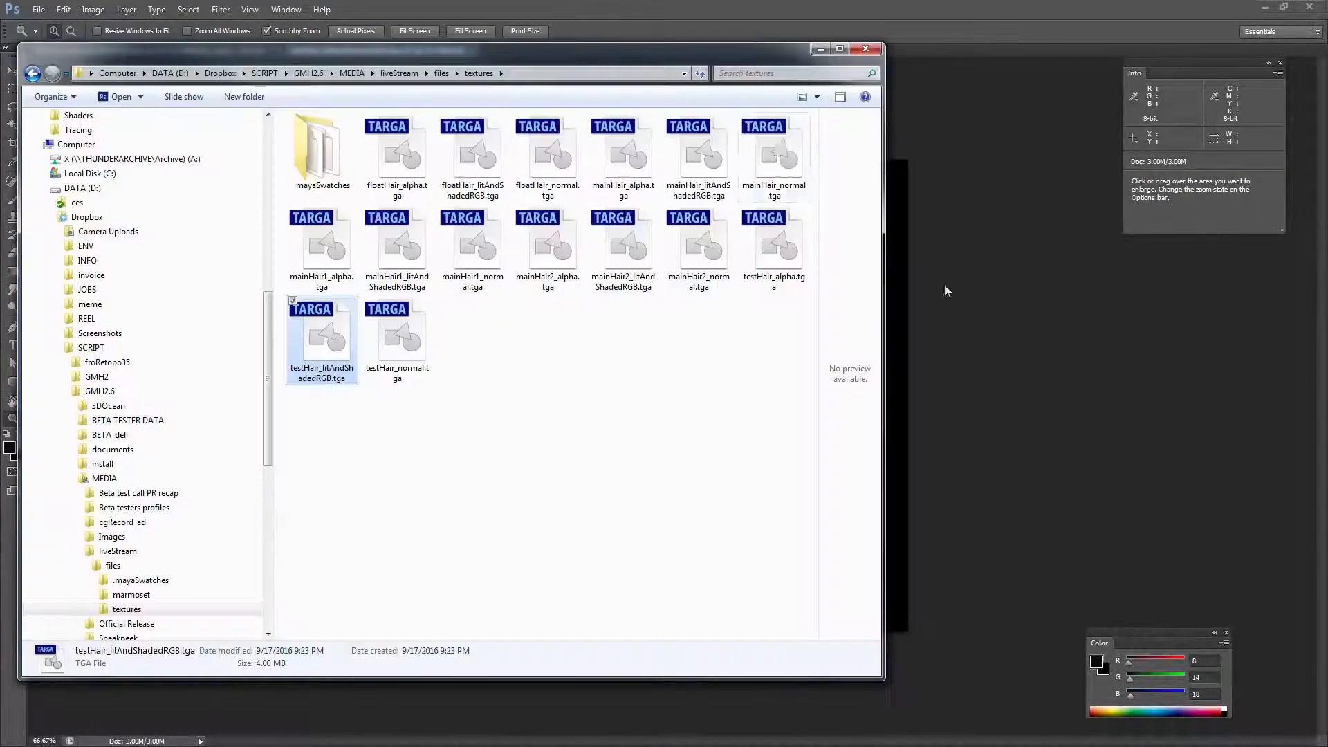
pyautogui.click(426, 345)
pyautogui.click(766, 242)
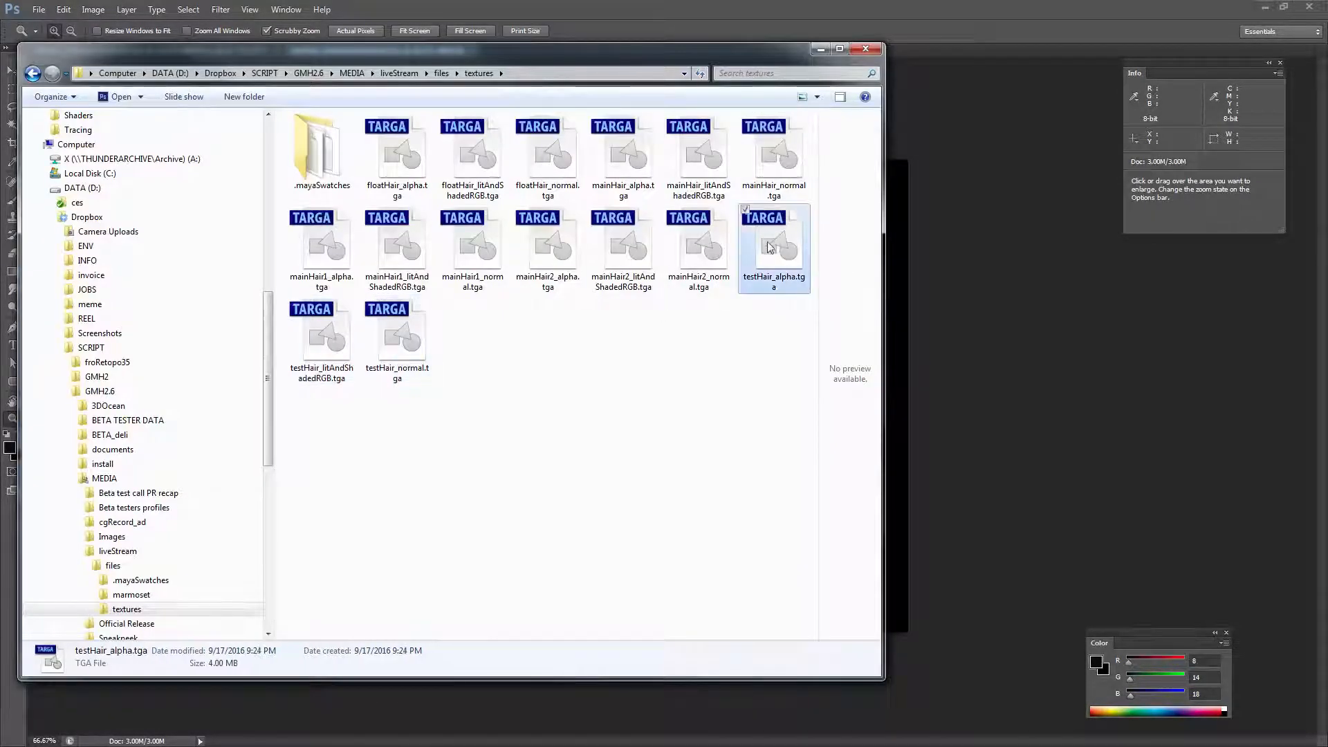
pyautogui.keyDown('ctrl'); pyautogui.click(323, 340); pyautogui.keyUp('ctrl')
pyautogui.keyDown('ctrl'); pyautogui.click(410, 349); pyautogui.keyUp('ctrl')
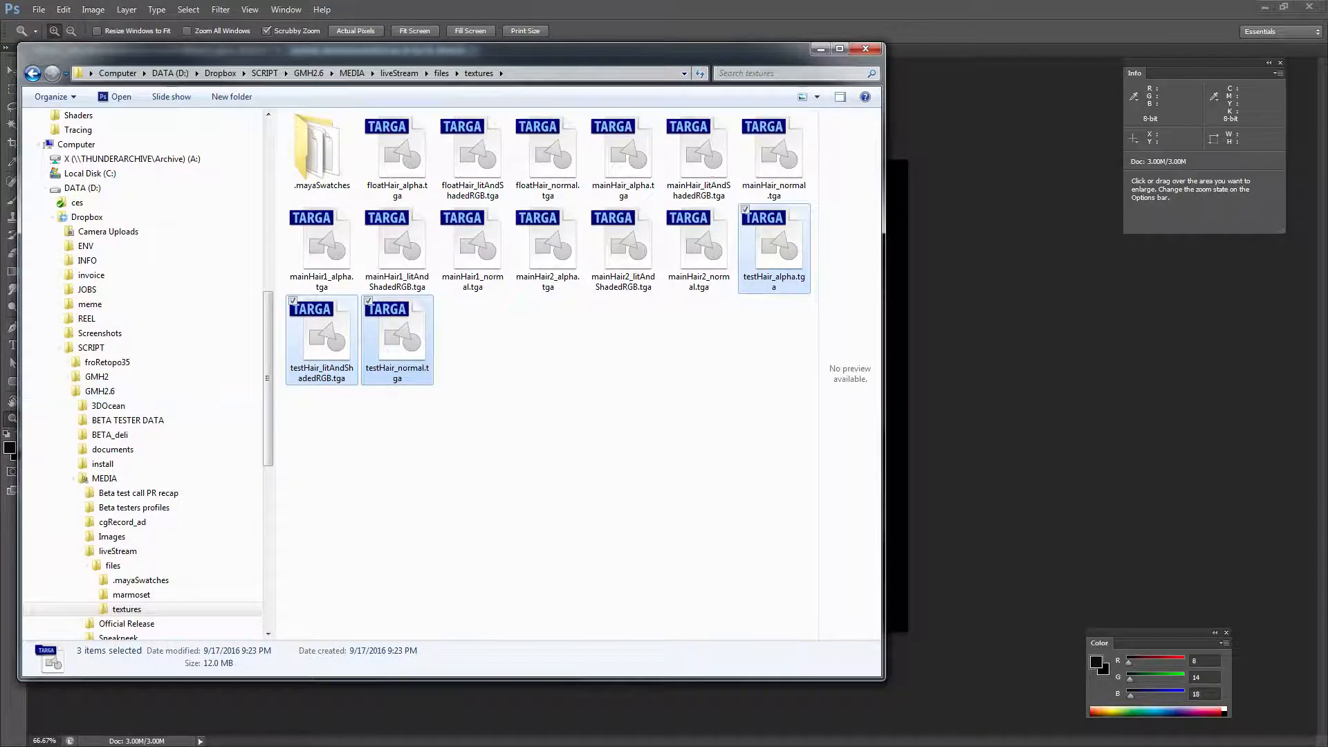
# - Switch back to Maya, create a Blinn material in the Hypershade and name it fillHair_mat
pyautogui.hotkey('alt', 'Tab')
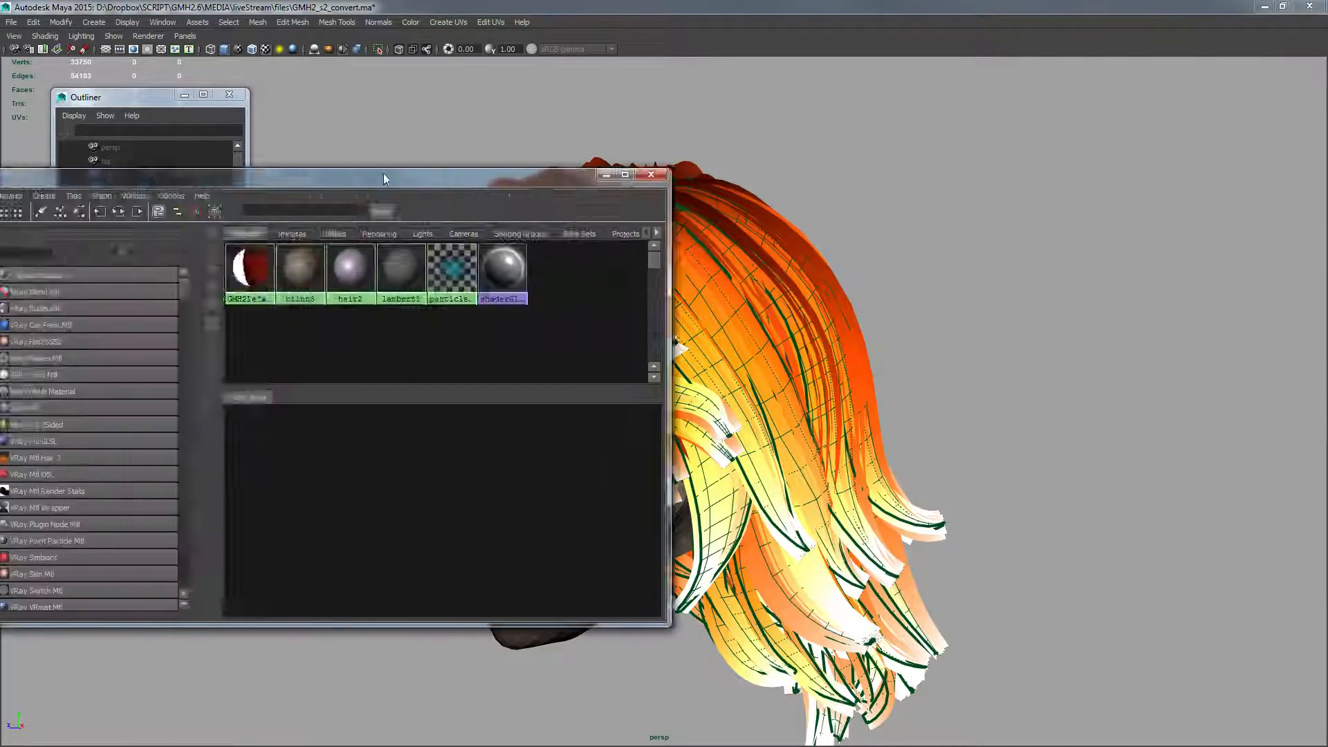
pyautogui.moveTo(383, 173); pyautogui.dragTo(915, 165)
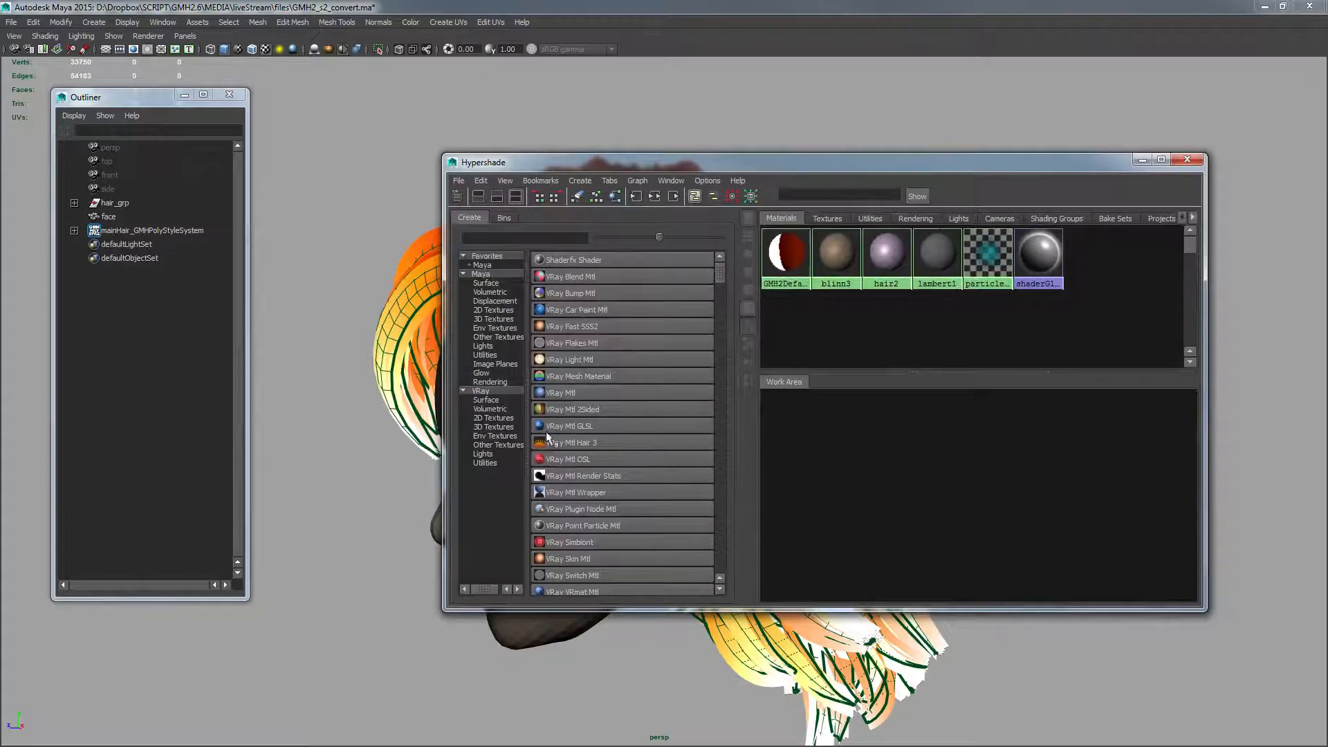
pyautogui.scroll(-5, 597, 462)
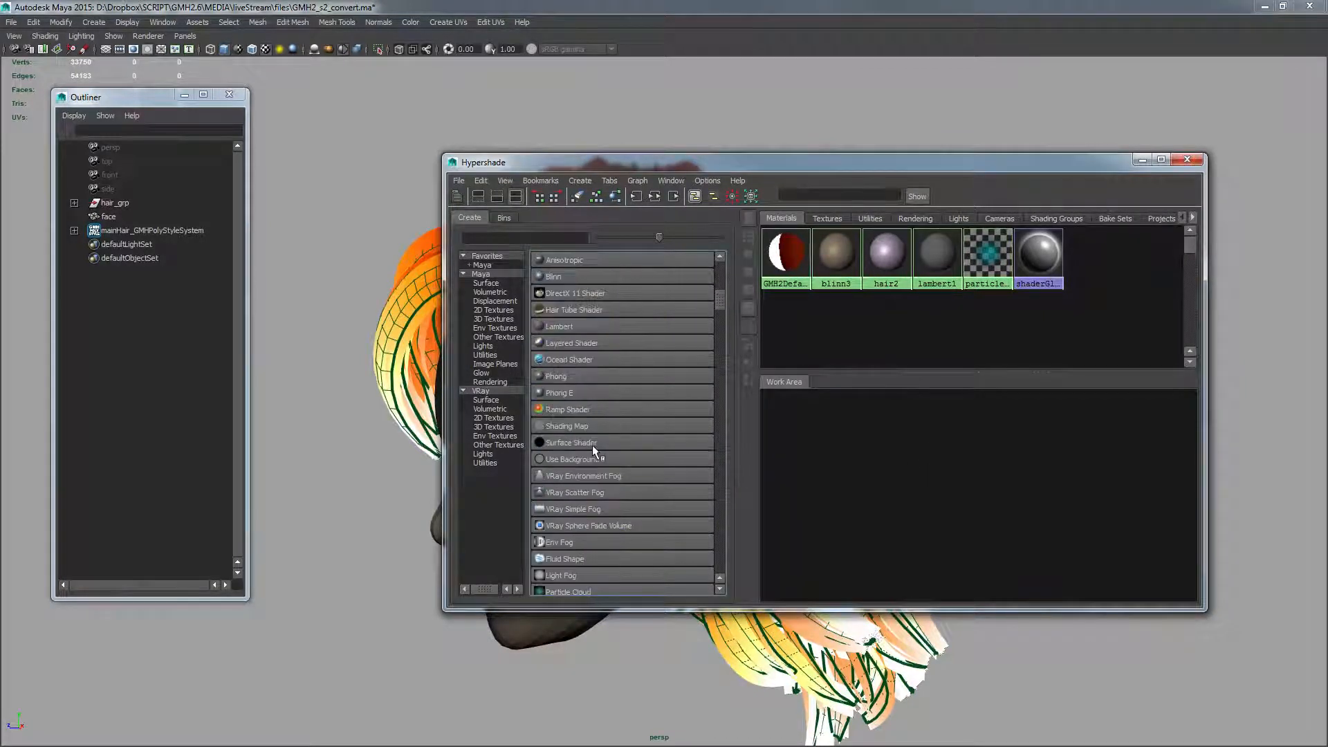
pyautogui.click(558, 275)
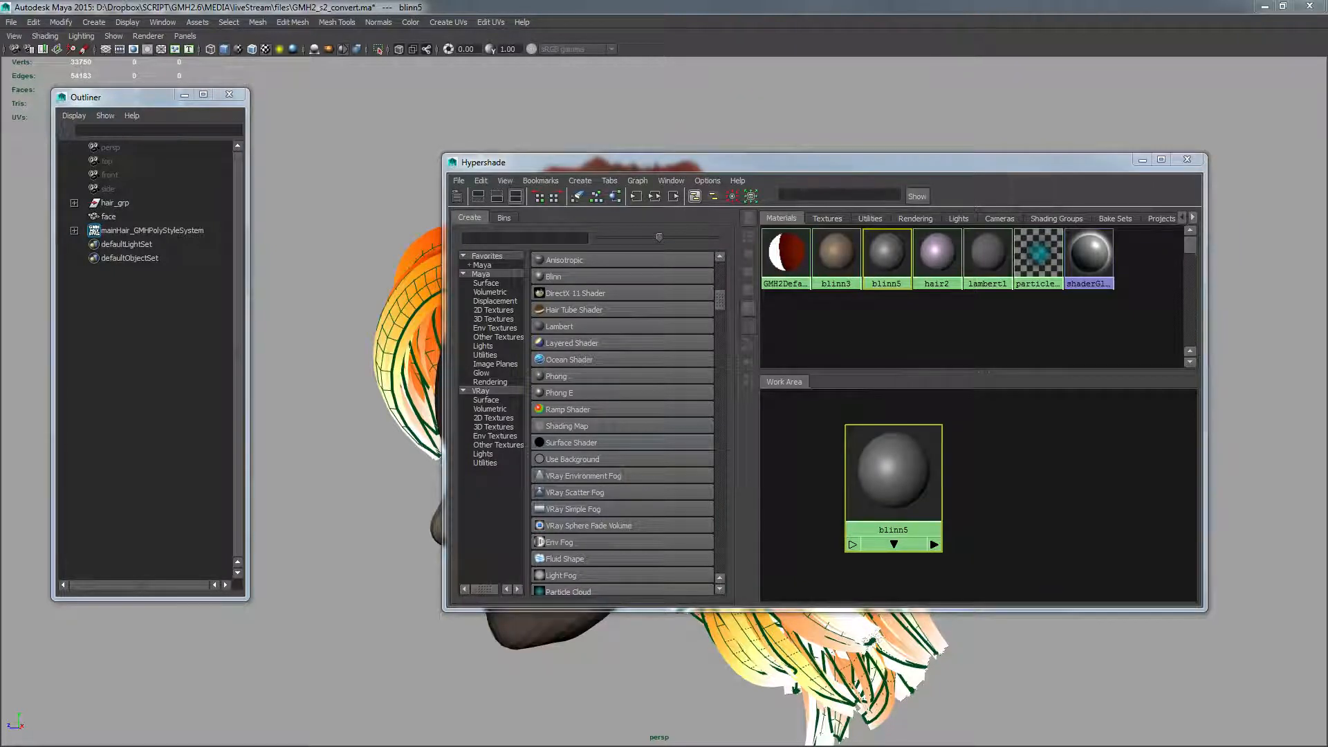
pyautogui.hotkey('ctrl', 'a')
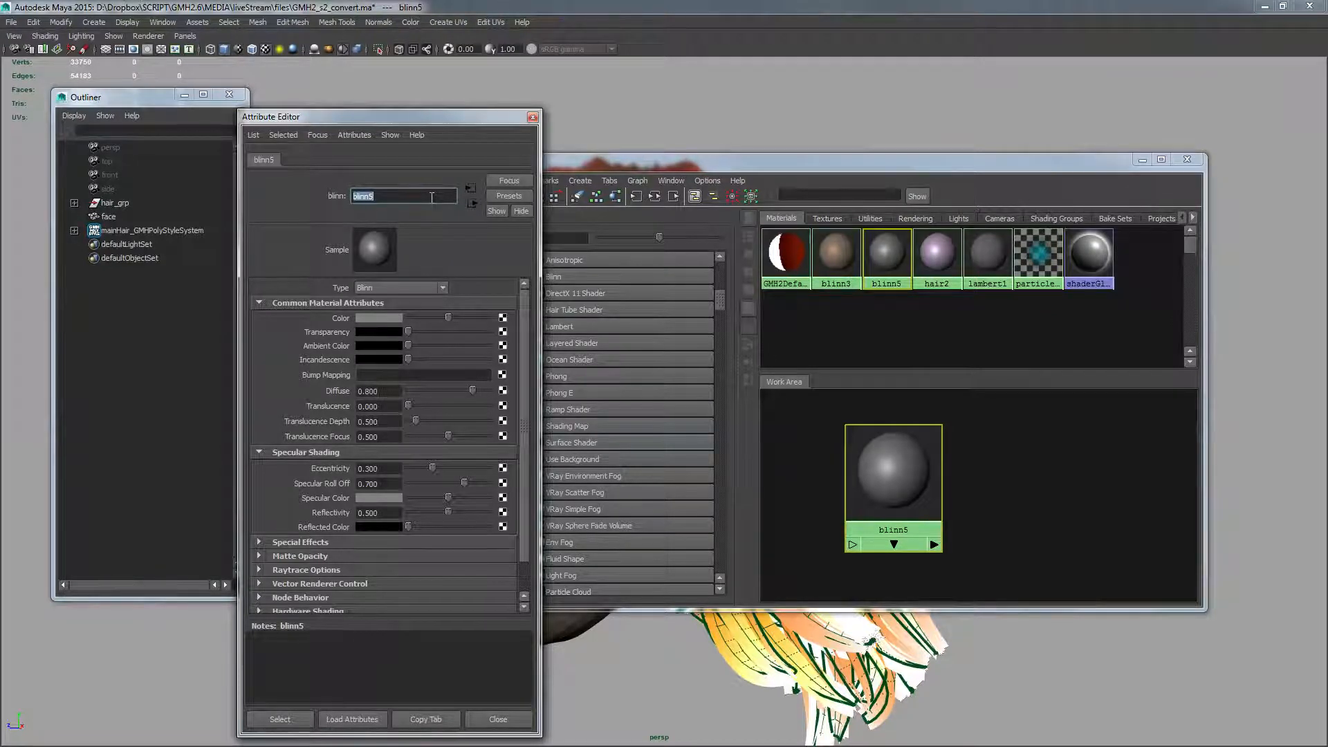
pyautogui.write('bl')
pyautogui.write('llHair_ma')
pyautogui.write('t')
pyautogui.press('Return')
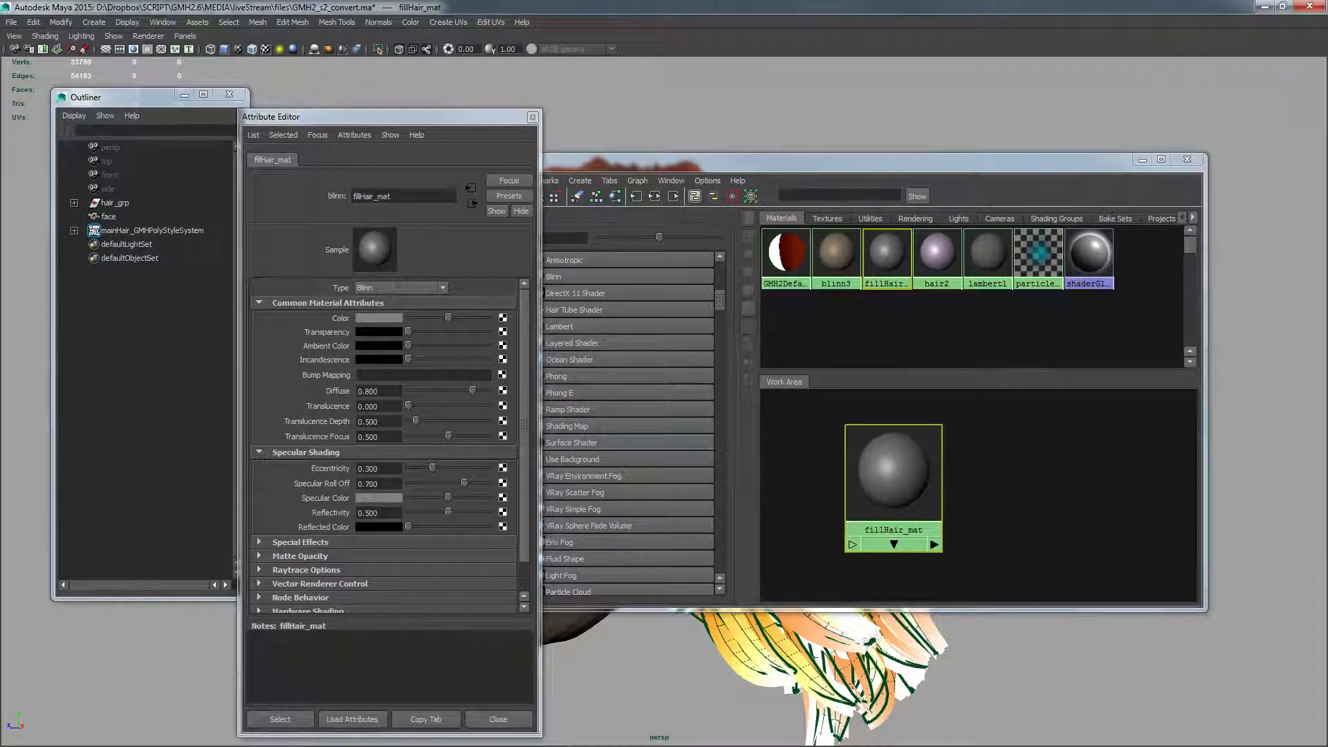
# - Bring the three selected testHair texture files from the file browser into the Hypershade work area as file nodes
pyautogui.hotkey('alt', 'Tab')
pyautogui.moveTo(774, 247); pyautogui.dragTo(1023, 549)
pyautogui.click(1005, 492)
pyautogui.click(1076, 433)
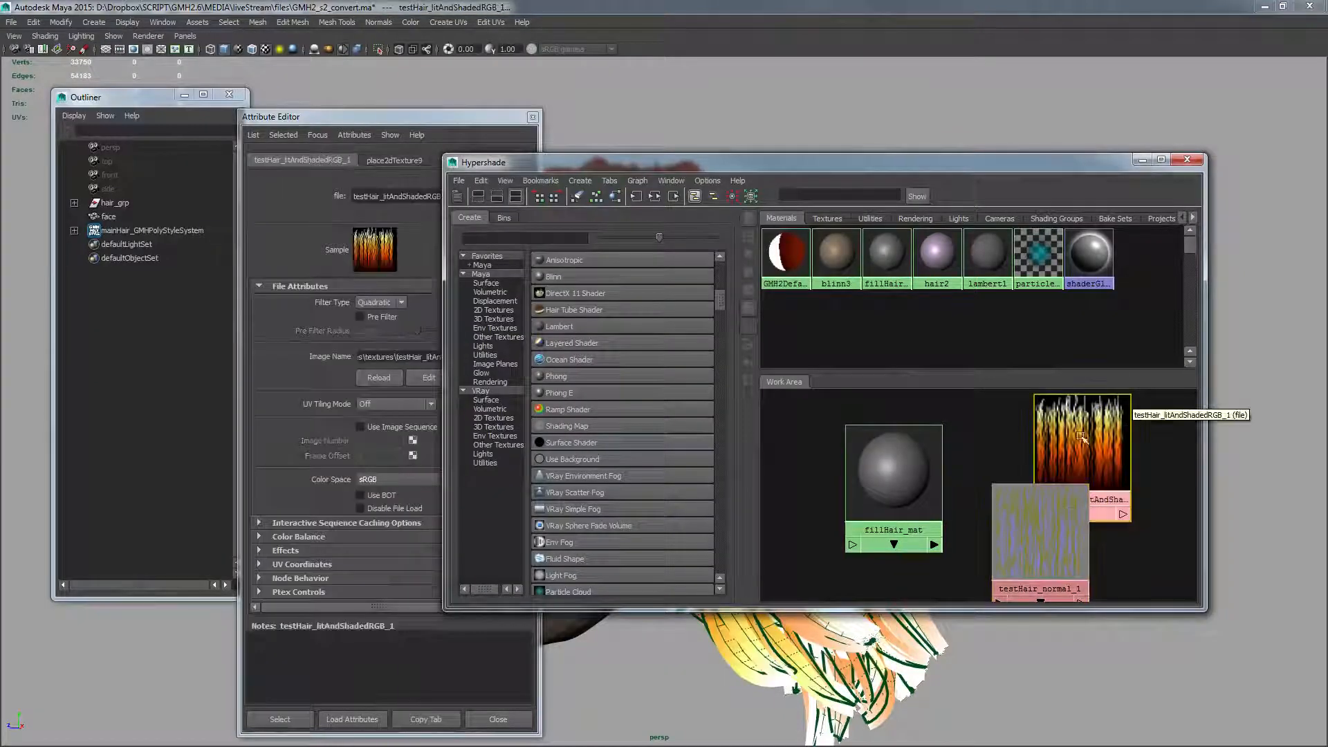
# - Move the testHair lit-and-shaded texture node next to fillHair_mat, uncovering the alpha node, and frame the normal map node
pyautogui.click(1011, 434)
pyautogui.moveTo(1076, 424); pyautogui.dragTo(1007, 423)
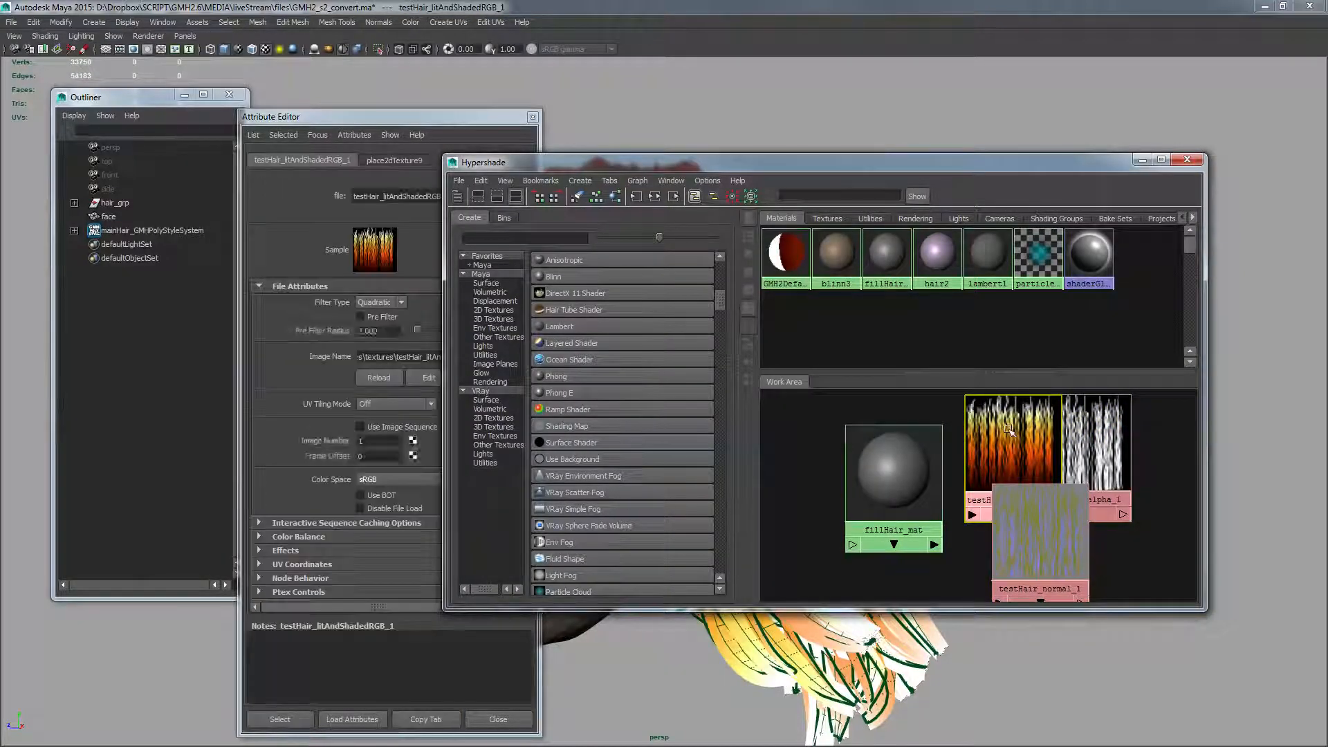
pyautogui.click(1111, 561)
pyautogui.moveTo(1068, 537); pyautogui.dragTo(1010, 516, button='middle')
pyautogui.click(1041, 531)
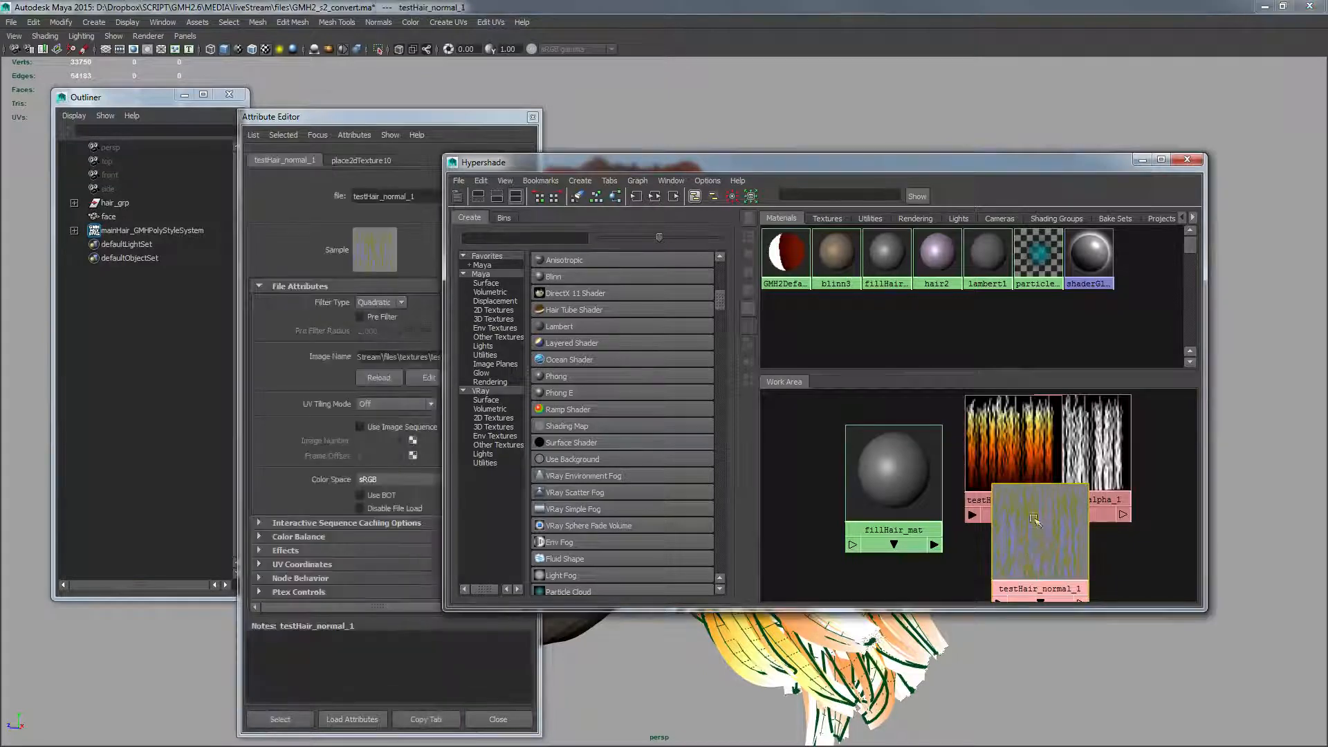
pyautogui.press('f')
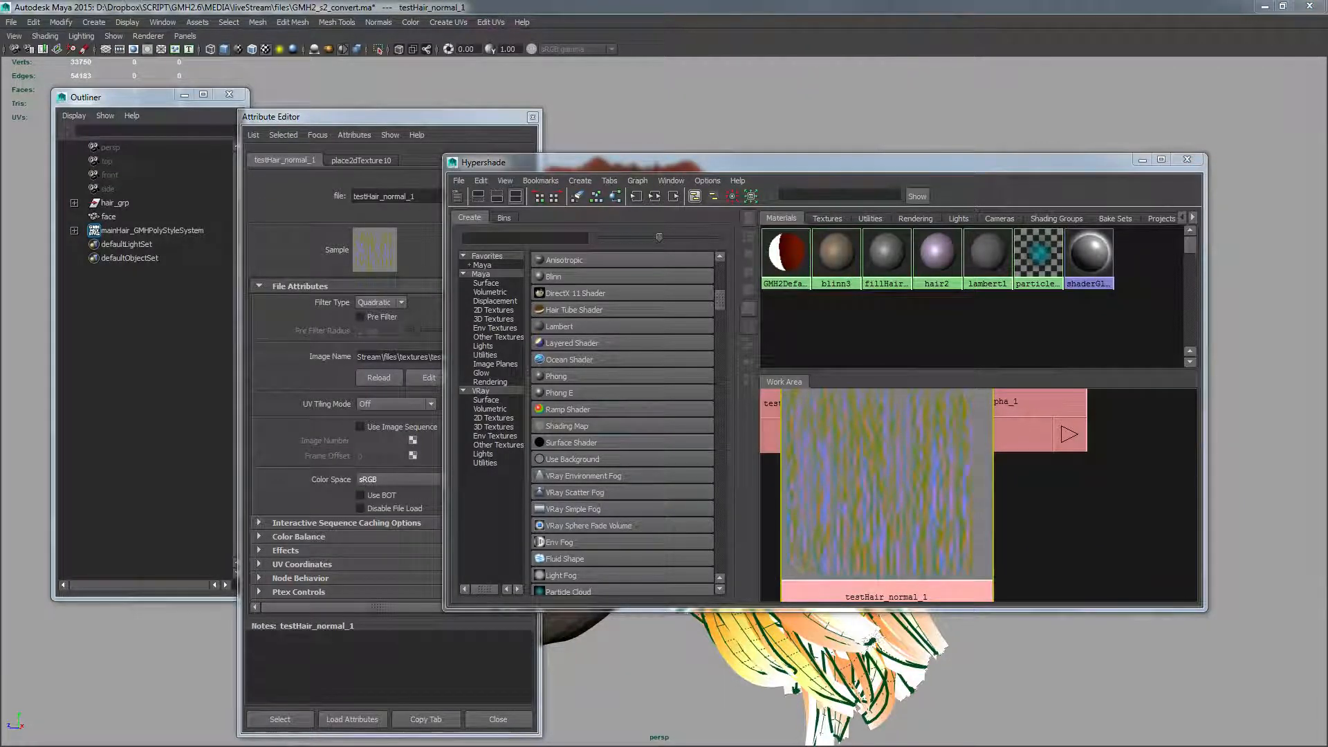
# - Switch to the file browser and open testHair_normal.tga in Photoshop to view the baked normal map
pyautogui.hotkey('alt', 'Tab')
pyautogui.click(593, 426)
pyautogui.doubleClick(386, 335)
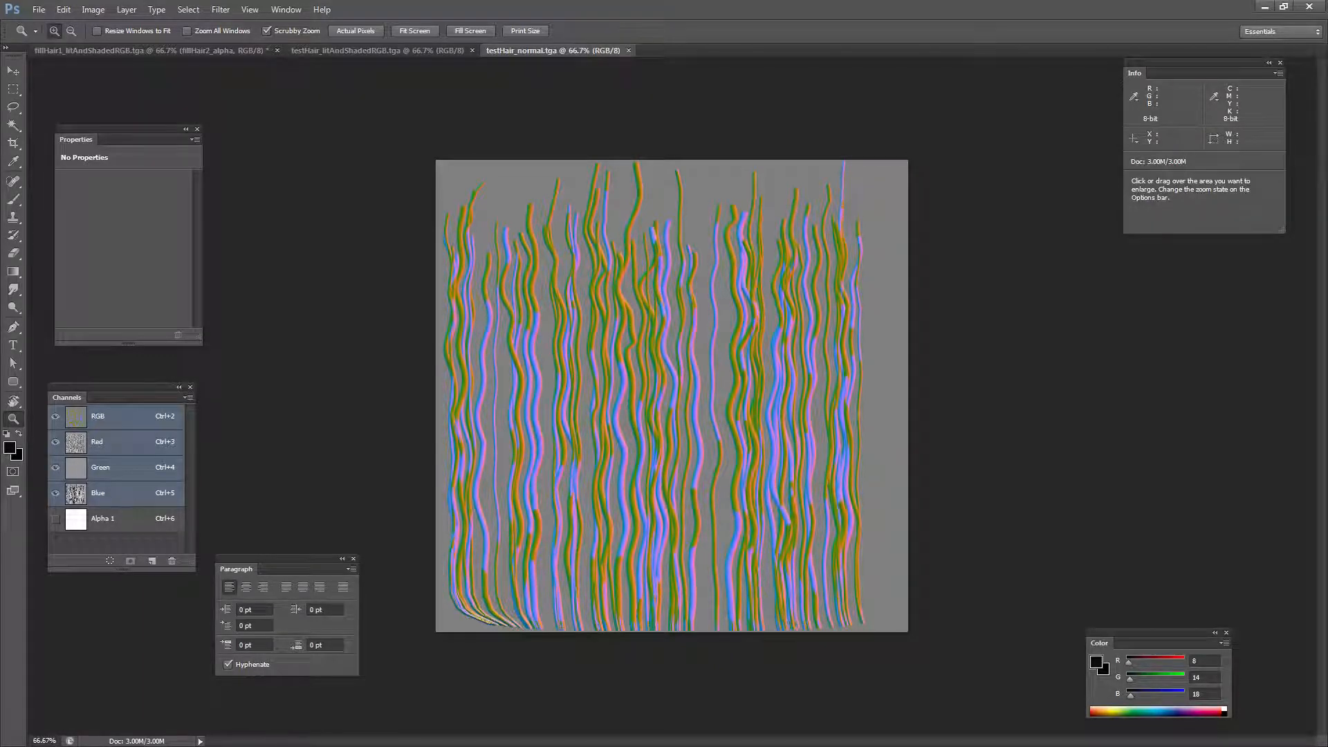
# - Switch to the flat strip scene in Maya, set the hair plane's Hair Tubes Offset to about -5.7 and return to the baking options
pyautogui.hotkey('alt', 'Tab')
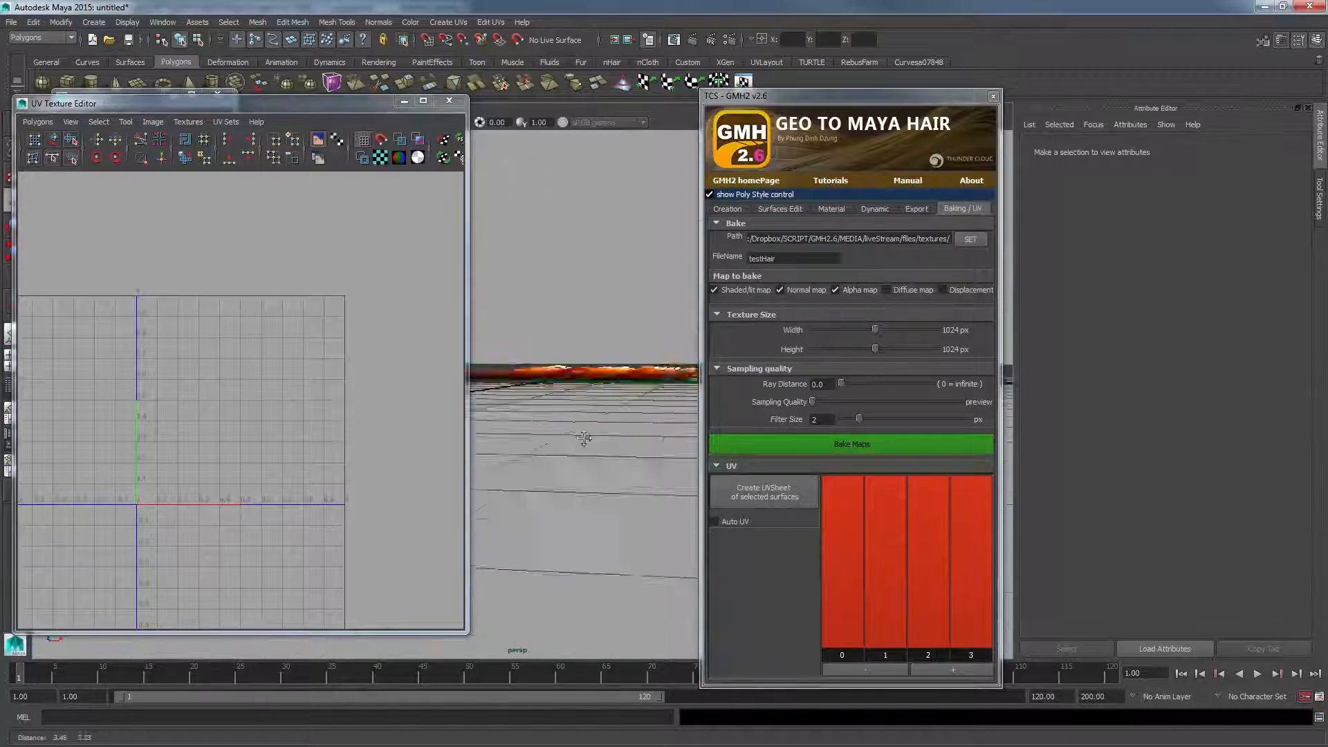
pyautogui.keyDown('alt'); pyautogui.moveTo(584, 438); pyautogui.dragTo(600, 505); pyautogui.keyUp('alt')
pyautogui.click(580, 547)
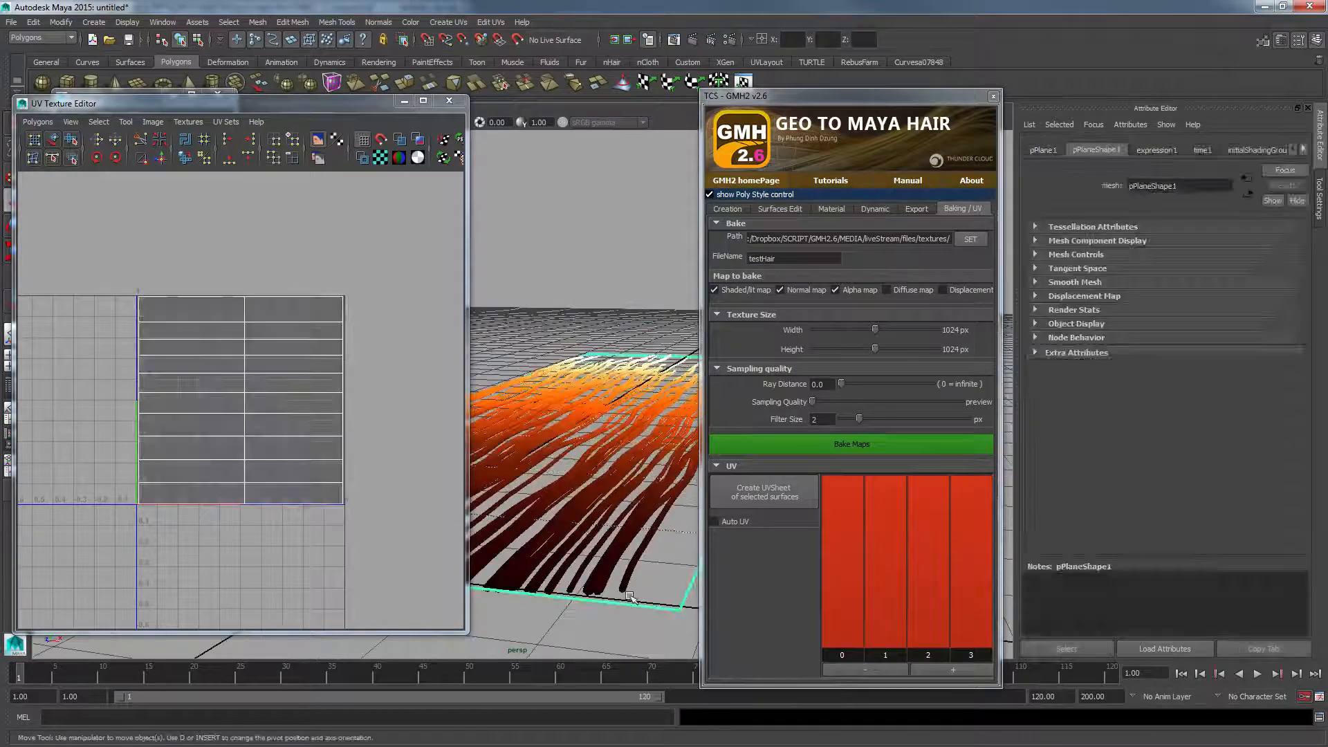
pyautogui.keyDown('alt'); pyautogui.moveTo(625, 415); pyautogui.dragTo(610, 347, button='middle'); pyautogui.keyUp('alt')
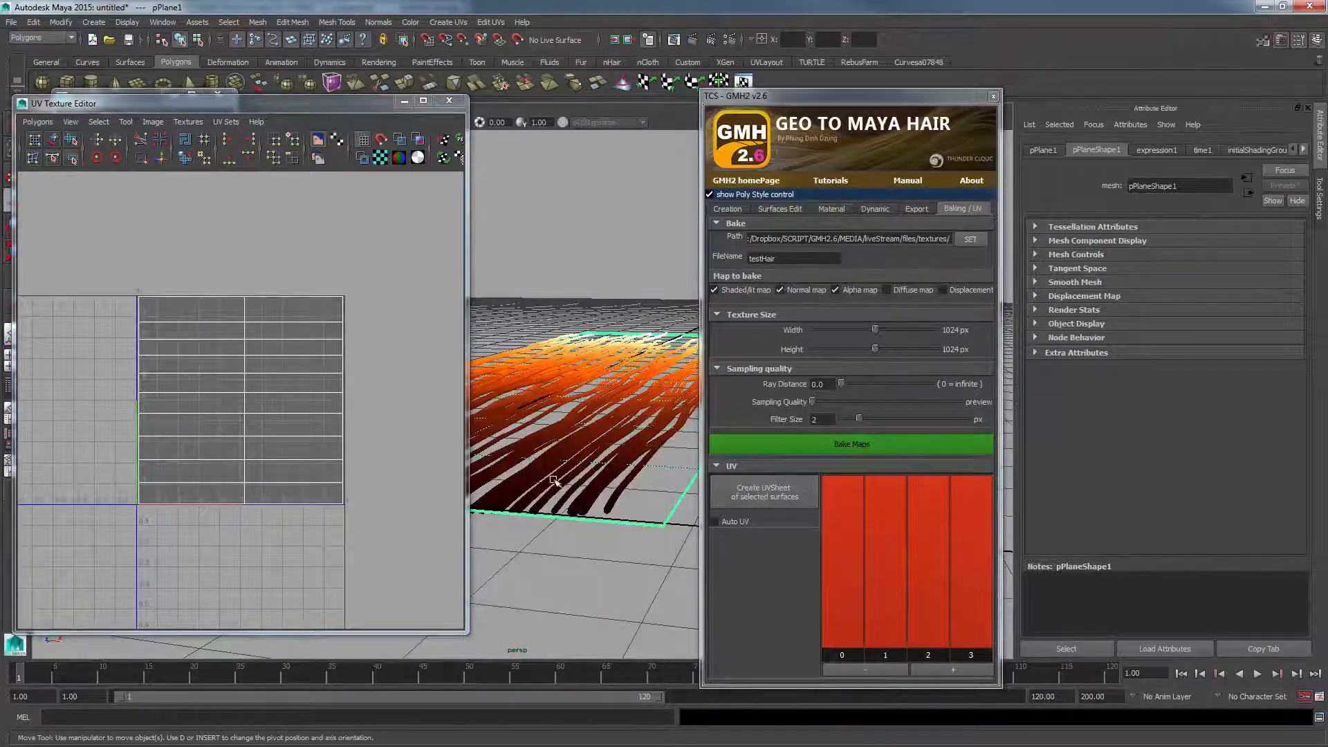
pyautogui.click(780, 208)
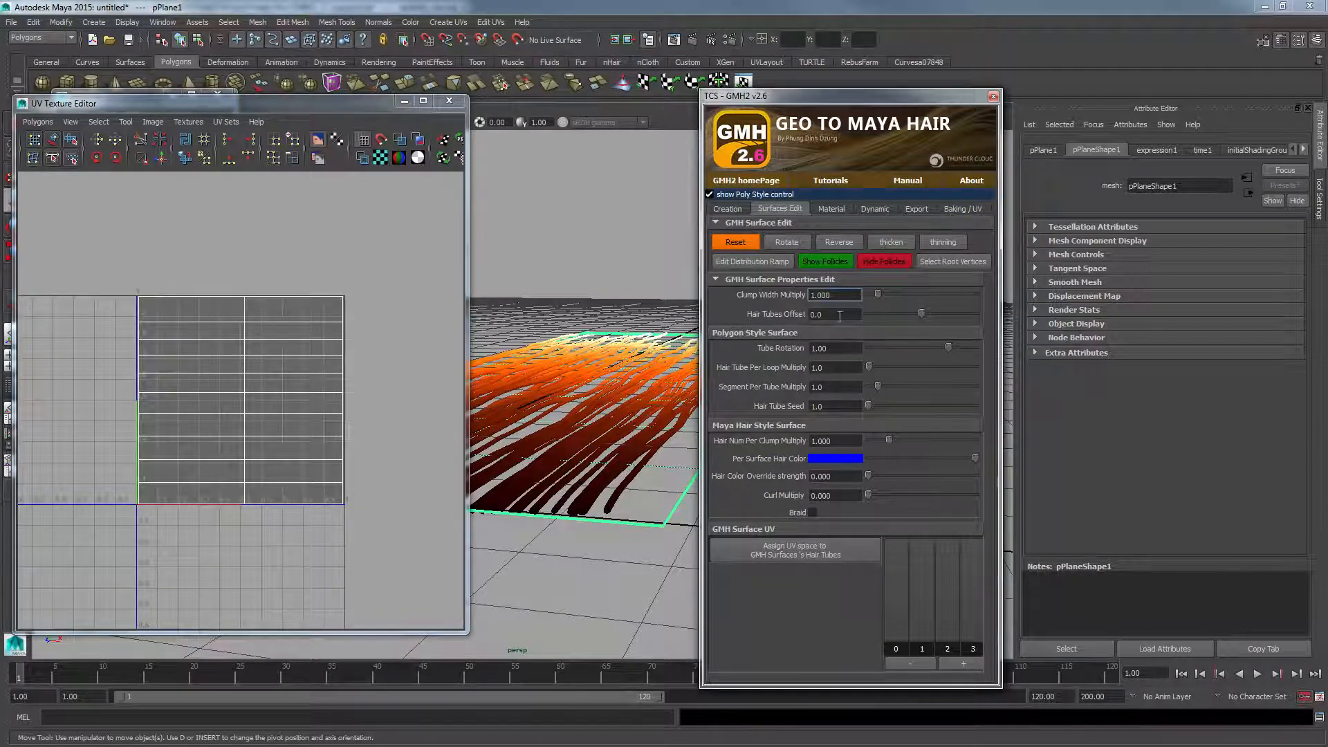
pyautogui.moveTo(916, 314); pyautogui.dragTo(918, 315)
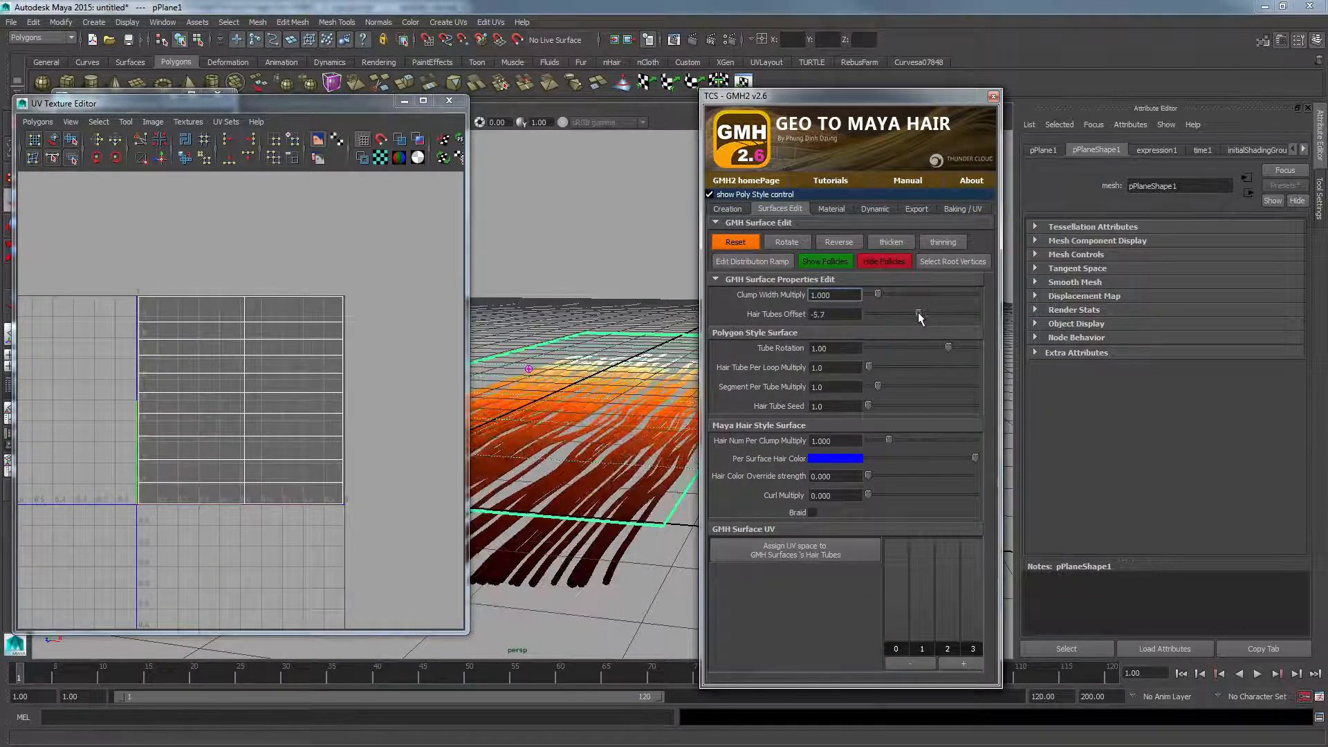
pyautogui.keyDown('alt'); pyautogui.moveTo(638, 448); pyautogui.dragTo(640, 372); pyautogui.keyUp('alt')
pyautogui.click(953, 209)
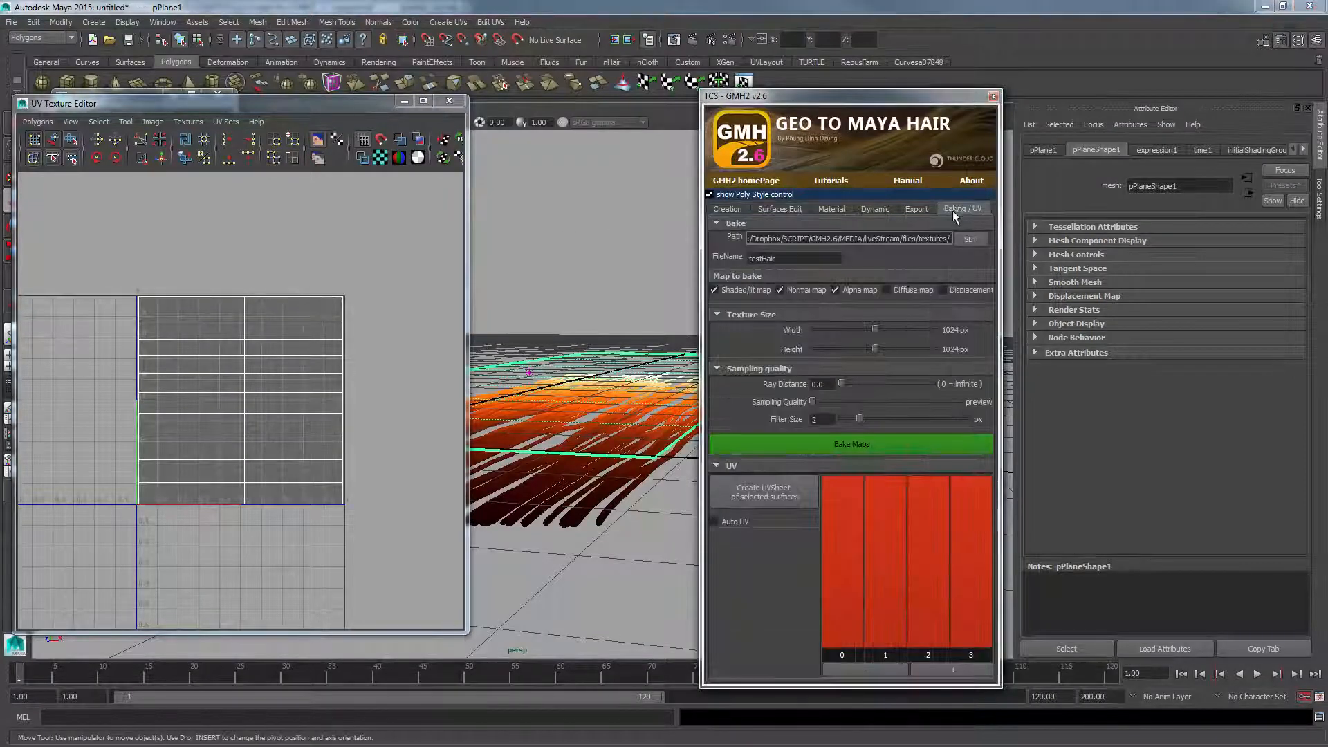
pyautogui.click(848, 291)
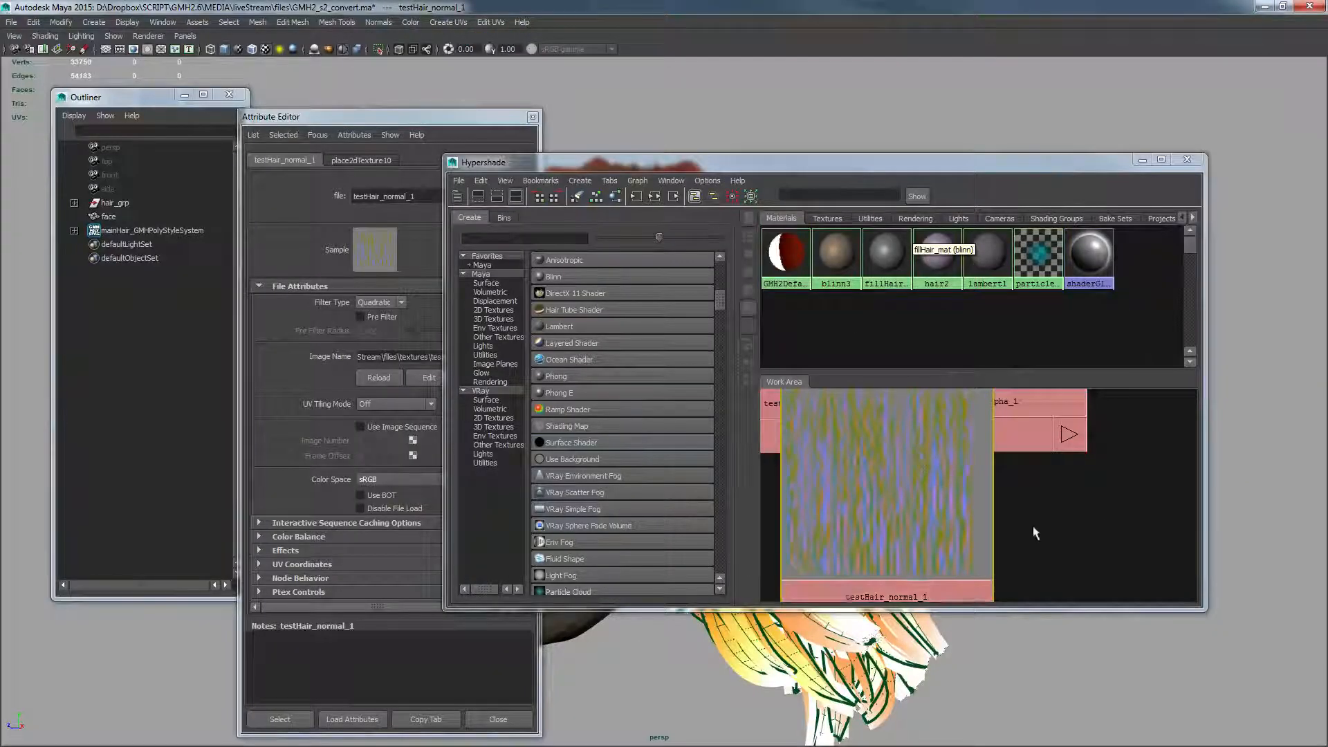
# - In the GMH2_s2_convert scene, connect the testHair lit-and-shaded texture to fillHair_mat's Color and the alpha texture to its Transparency
pyautogui.scroll(-3, 1037, 533)
pyautogui.moveTo(835, 446); pyautogui.dragTo(1067, 477)
pyautogui.moveTo(340, 319); pyautogui.dragTo(337, 319, button='middle')
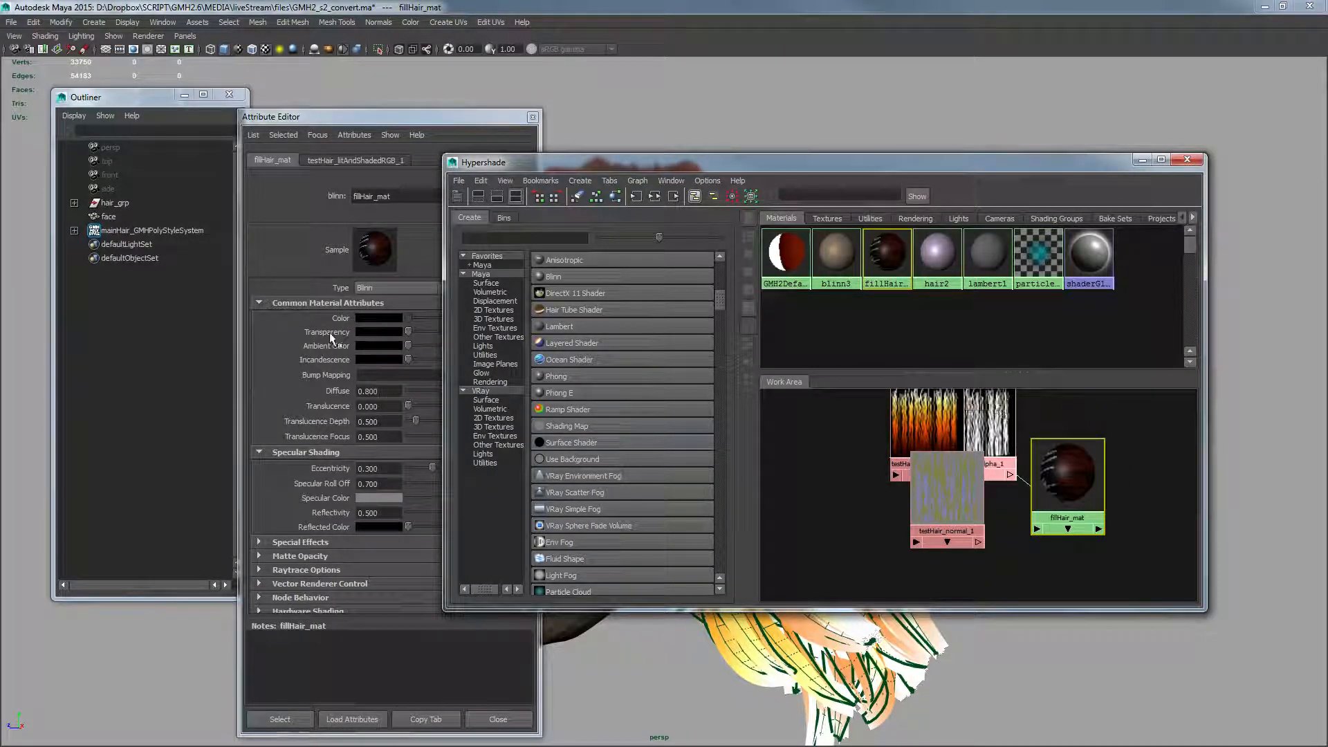
pyautogui.moveTo(989, 428); pyautogui.dragTo(406, 340, button='middle')
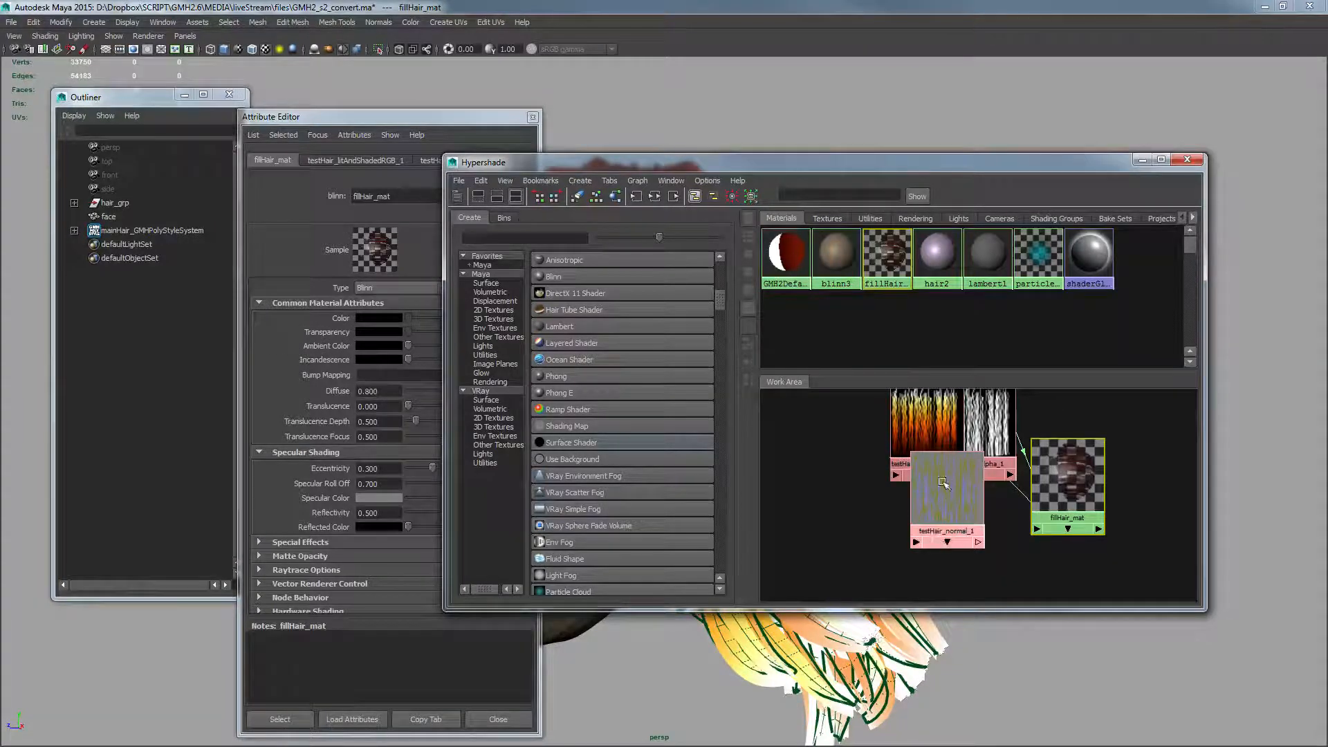
# - Connect the testHair normal texture to fillHair_mat's bump map and set the bump node to use Tangent Space Normals
pyautogui.moveTo(942, 482); pyautogui.dragTo(1076, 463, button='middle')
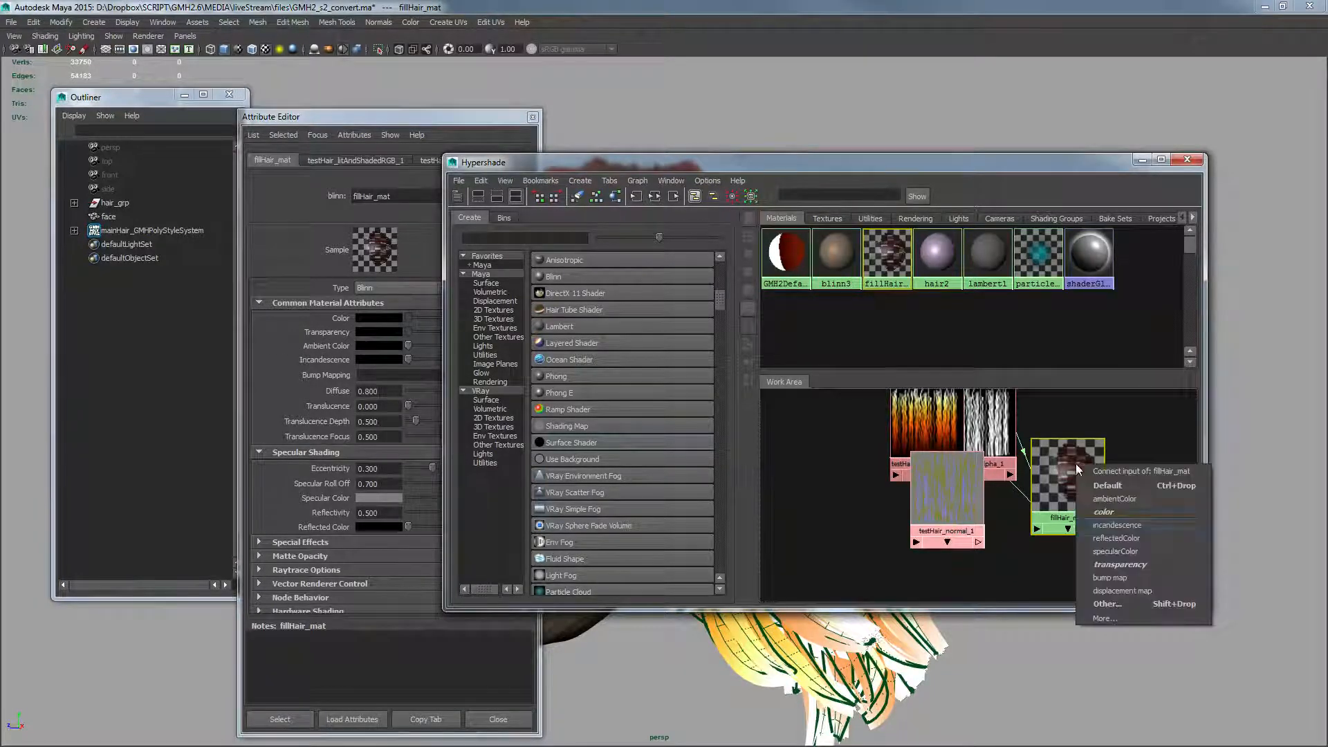
pyautogui.click(1123, 579)
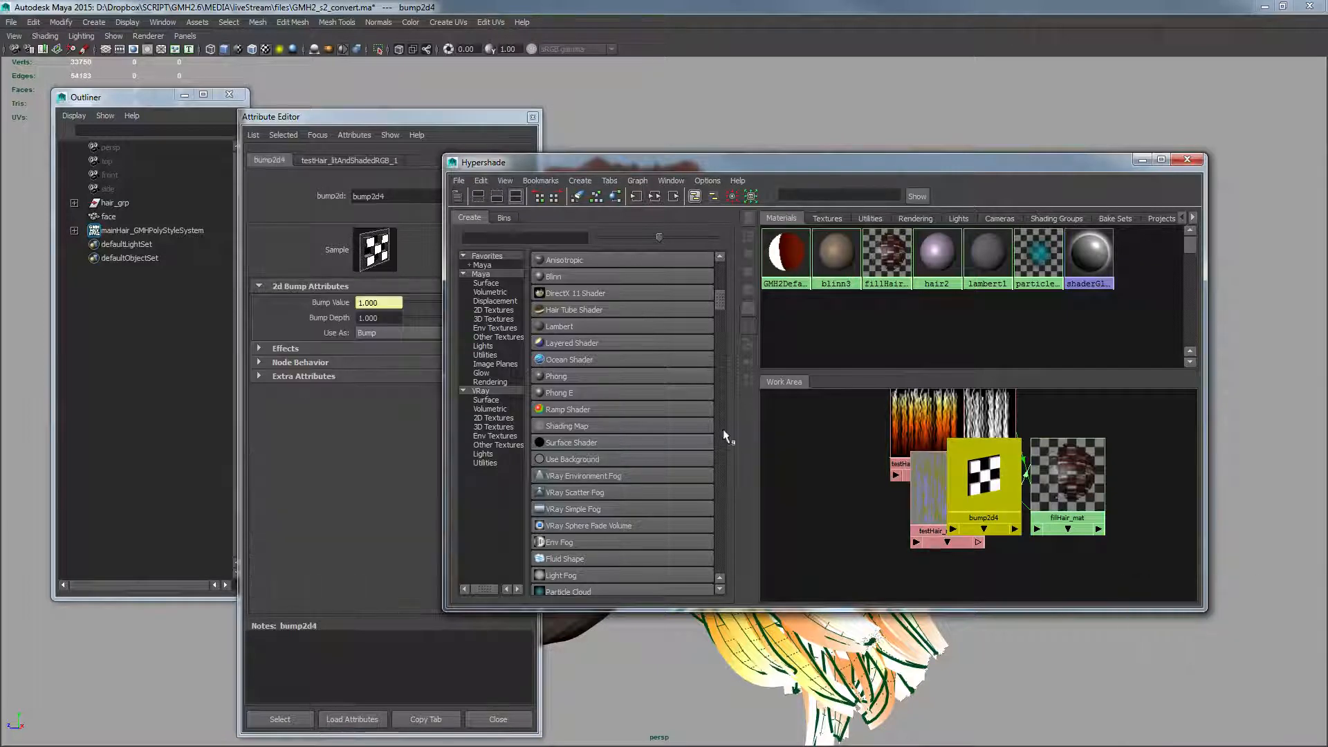
pyautogui.click(380, 333)
pyautogui.click(405, 356)
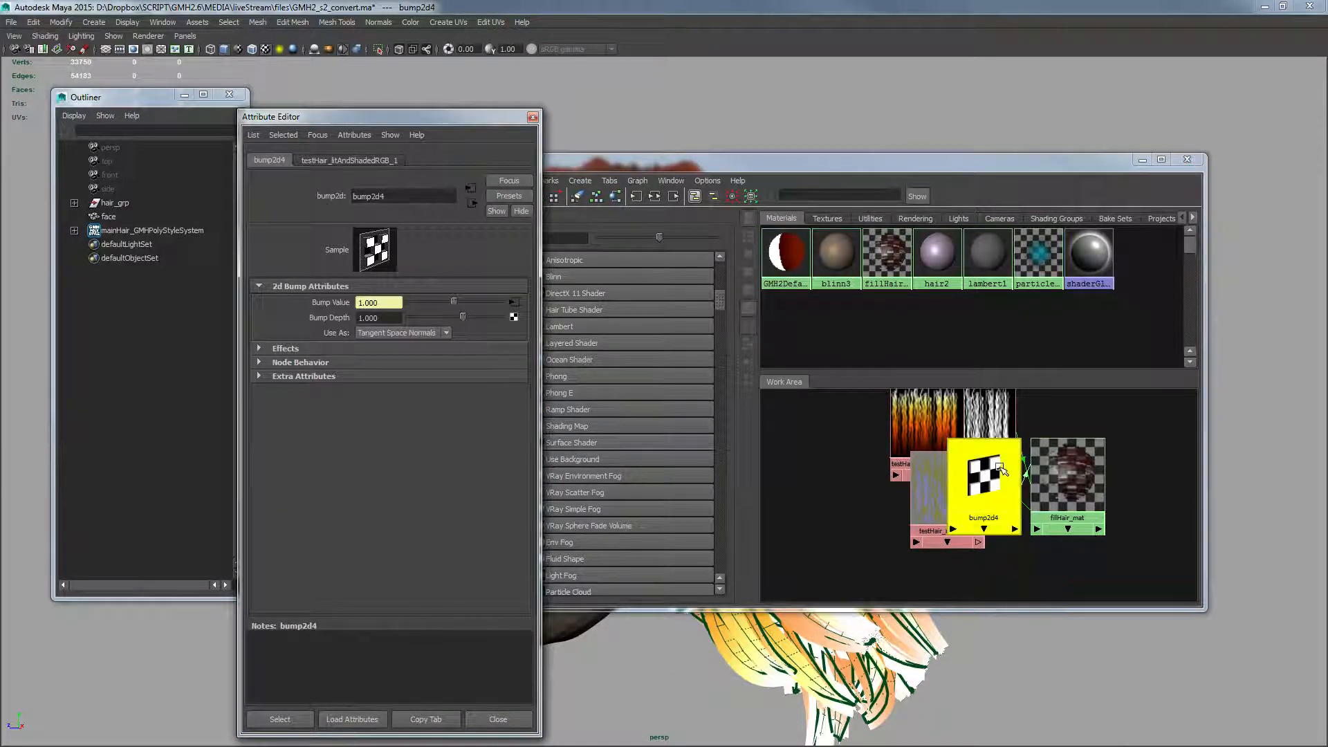
# - Spread the texture and bump nodes apart in the work area and map the lit-and-shaded texture to fillHair_mat's Specular Color
pyautogui.moveTo(1000, 466); pyautogui.dragTo(1012, 524)
pyautogui.moveTo(952, 474); pyautogui.dragTo(911, 551)
pyautogui.moveTo(998, 528); pyautogui.dragTo(999, 562)
pyautogui.moveTo(946, 453); pyautogui.dragTo(815, 459)
pyautogui.moveTo(983, 441); pyautogui.dragTo(990, 458)
pyautogui.doubleClick(1051, 470)
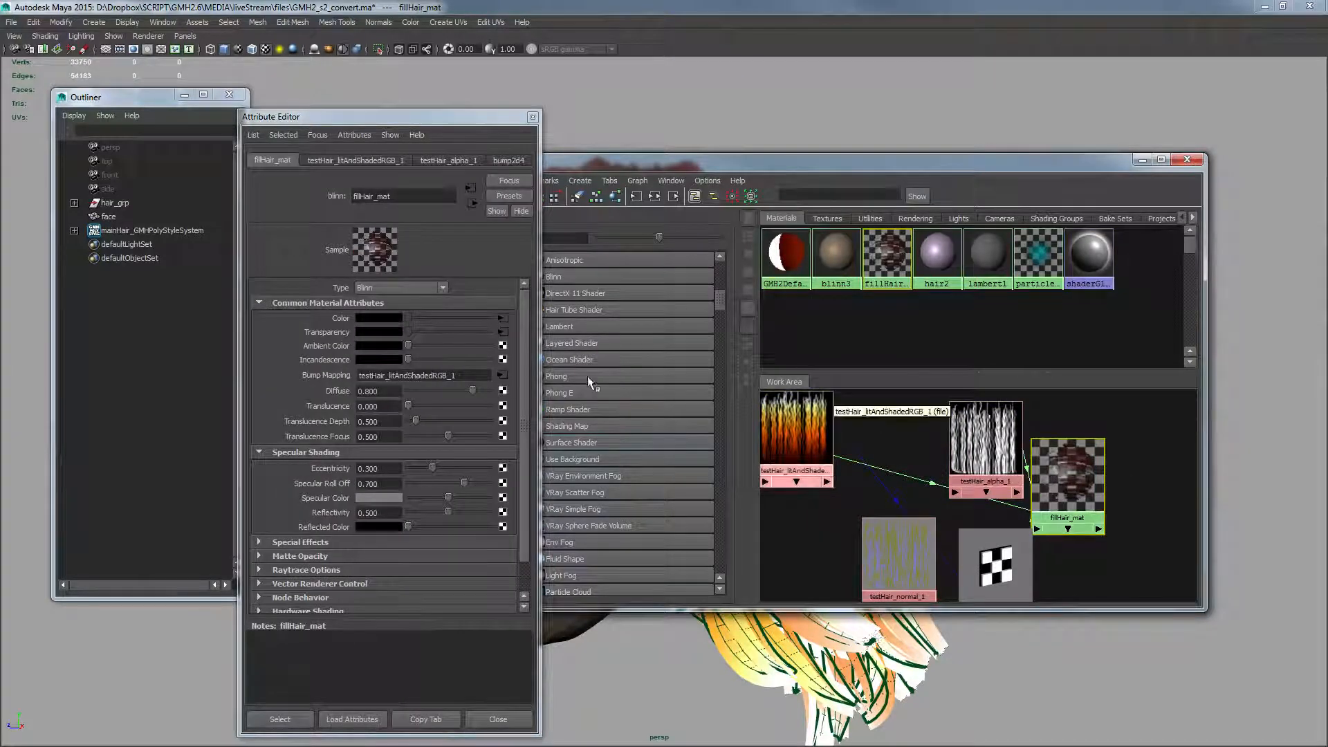
pyautogui.moveTo(799, 418); pyautogui.dragTo(326, 493, button='middle')
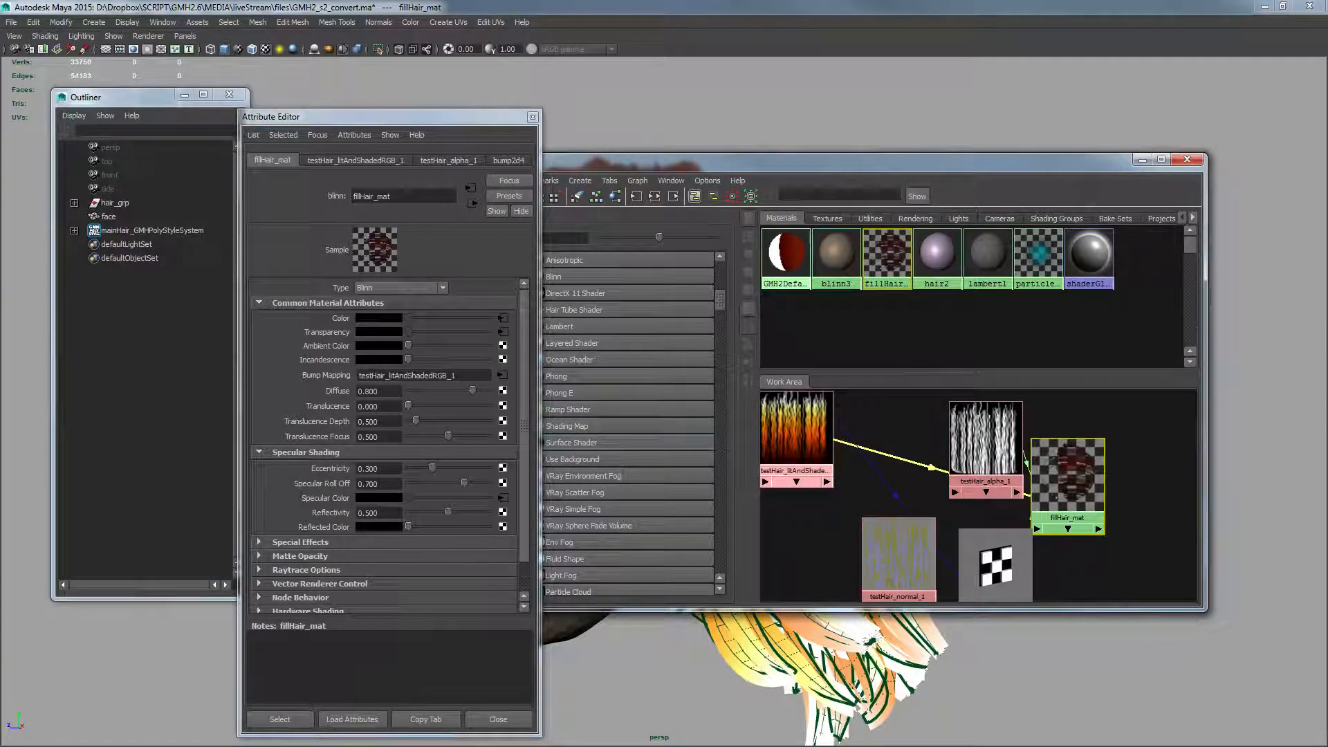
# - Move the Hypershade window out of the way, clear the selection and show the GMH2 material options
pyautogui.moveTo(981, 164); pyautogui.dragTo(1208, 98)
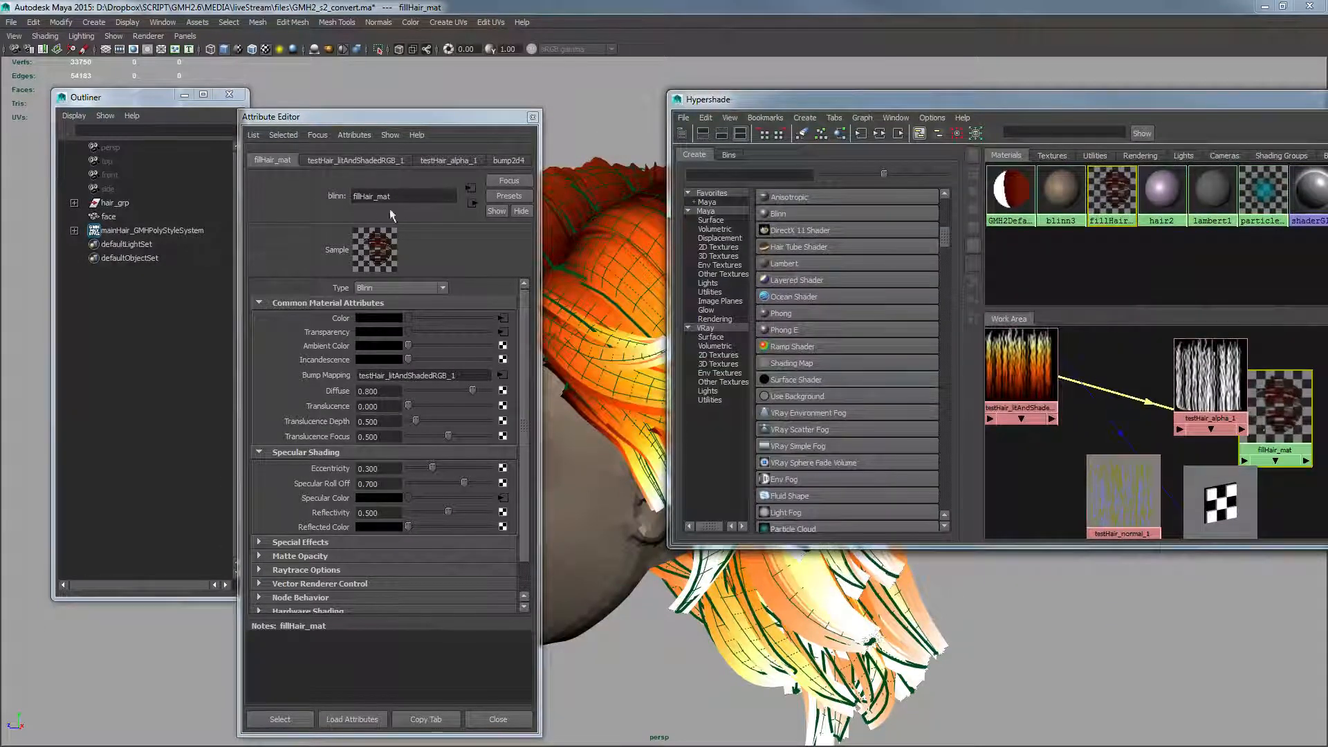
pyautogui.click(599, 98)
pyautogui.moveTo(925, 104); pyautogui.dragTo(1056, 423)
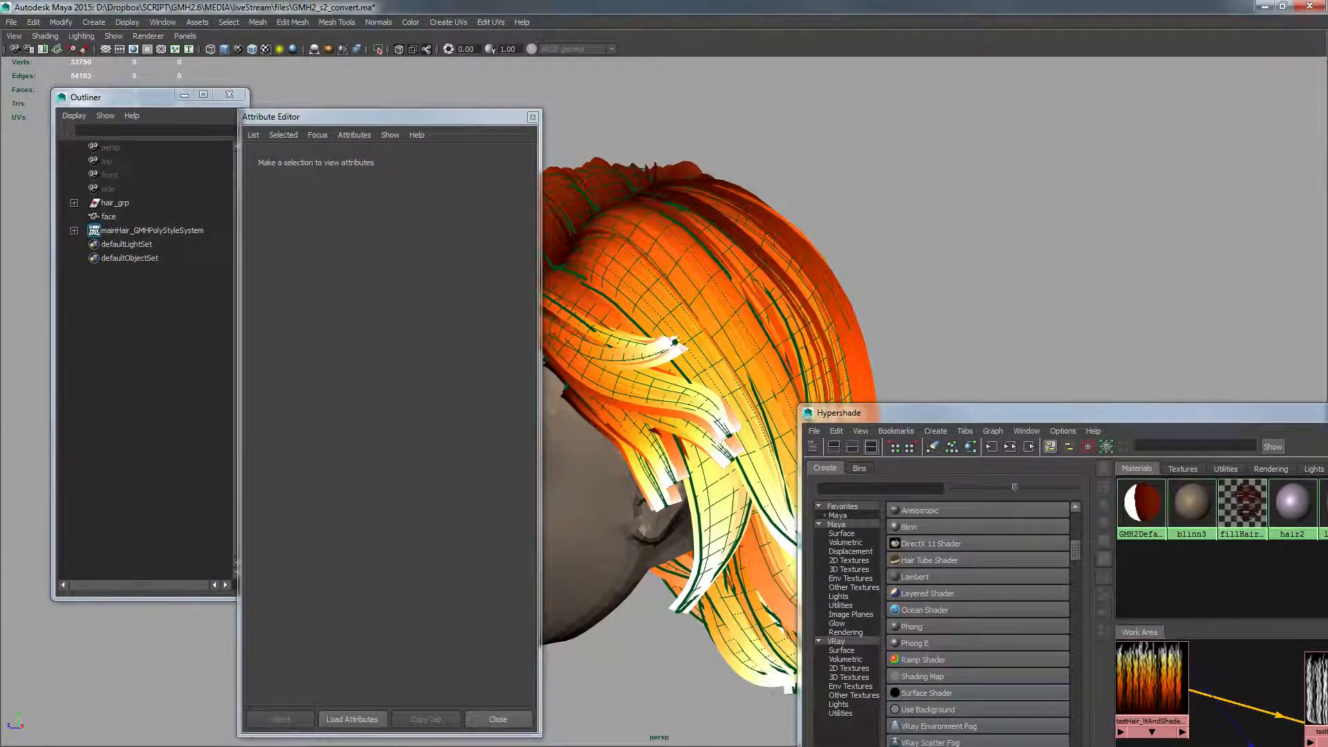
pyautogui.moveTo(428, 135); pyautogui.dragTo(1033, 86)
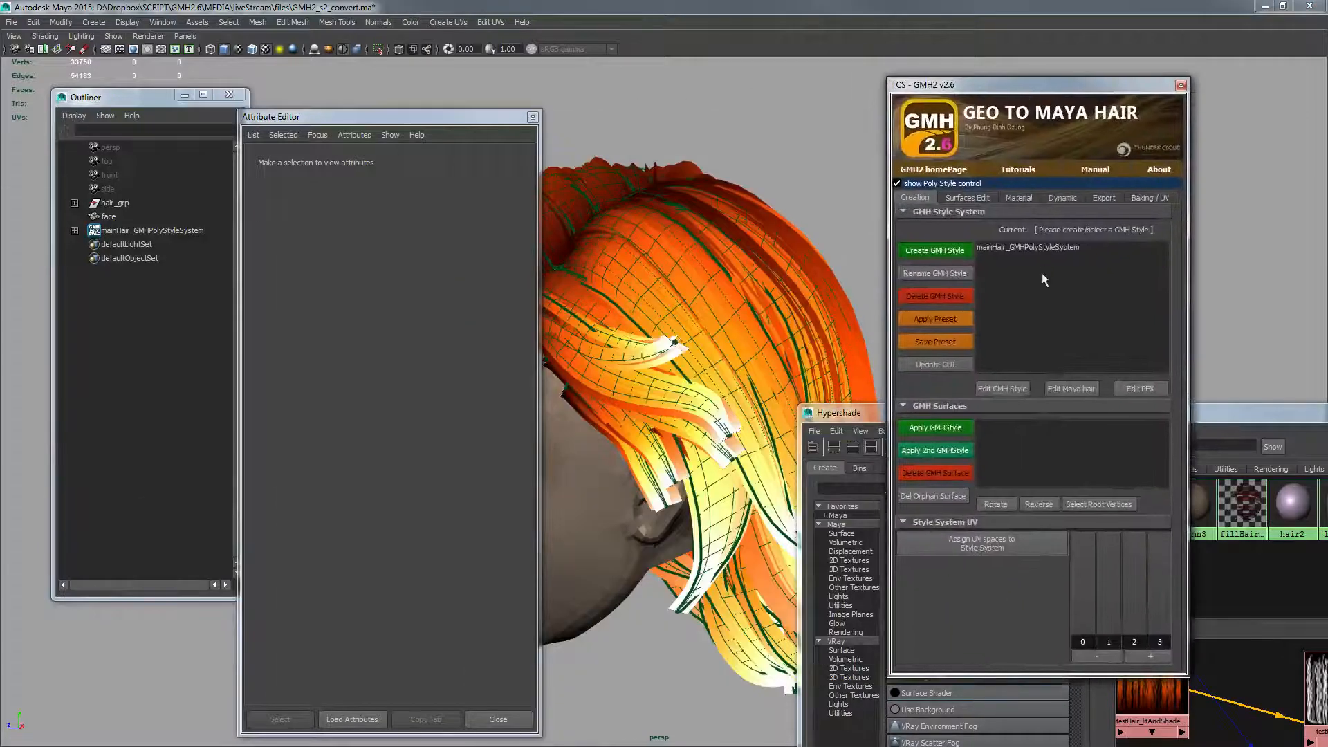
pyautogui.click(1021, 198)
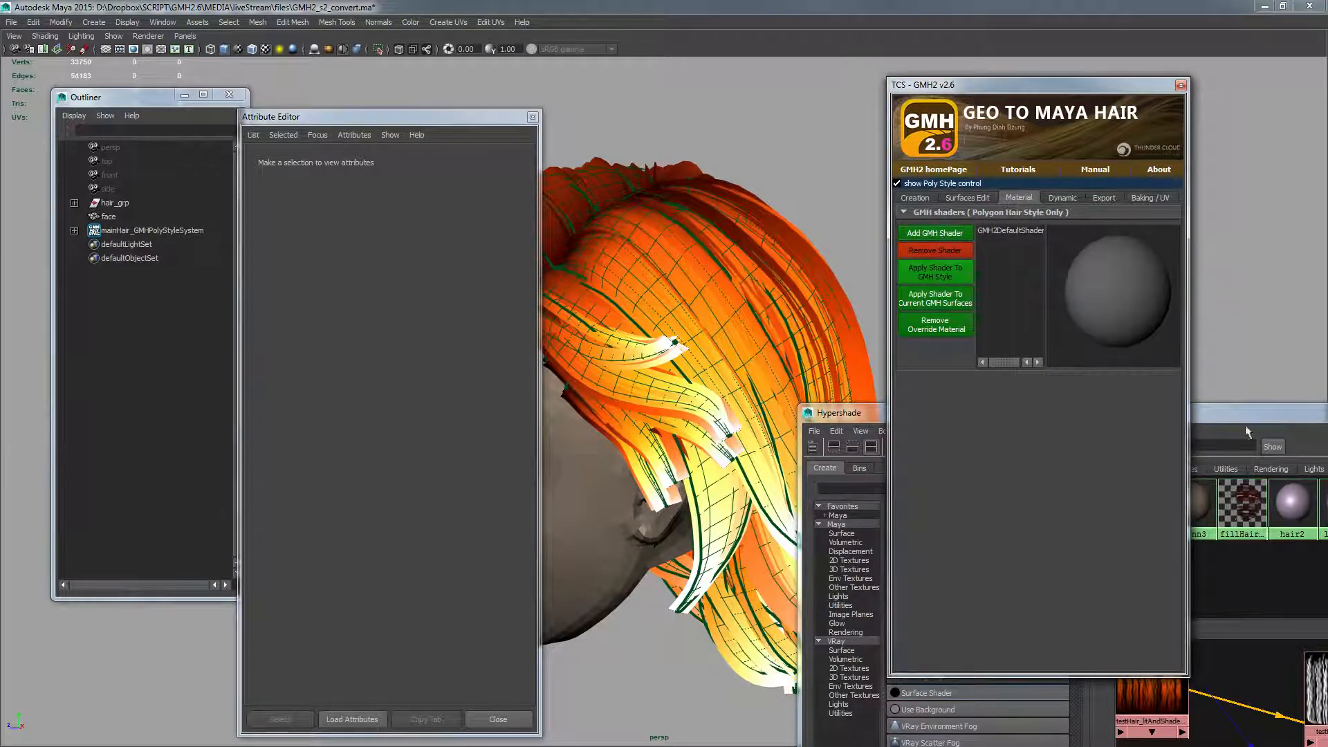
# - Add fillHair_mat to the GMH shaders and apply it to the mainHair_GMHPolyStyleSystem style
pyautogui.moveTo(1246, 415); pyautogui.dragTo(1057, 370)
pyautogui.moveTo(1222, 685); pyautogui.dragTo(1265, 664)
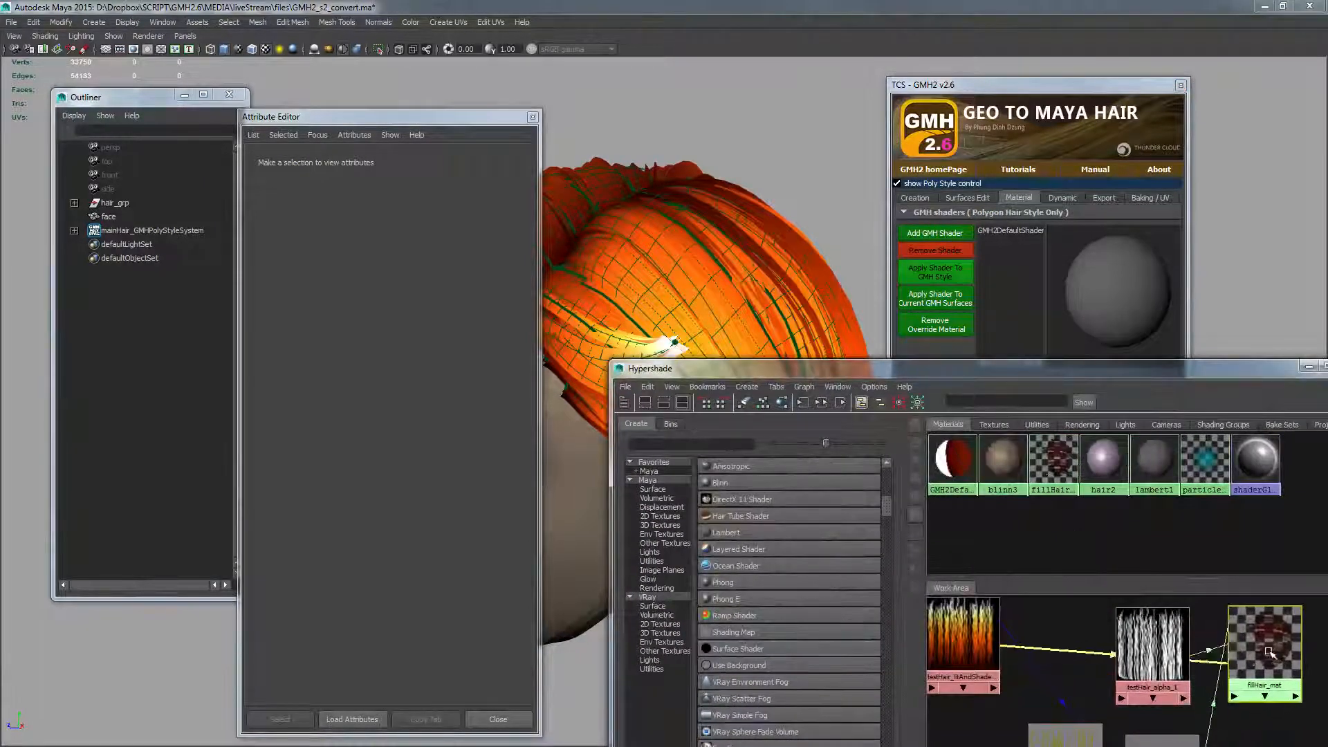
pyautogui.click(939, 231)
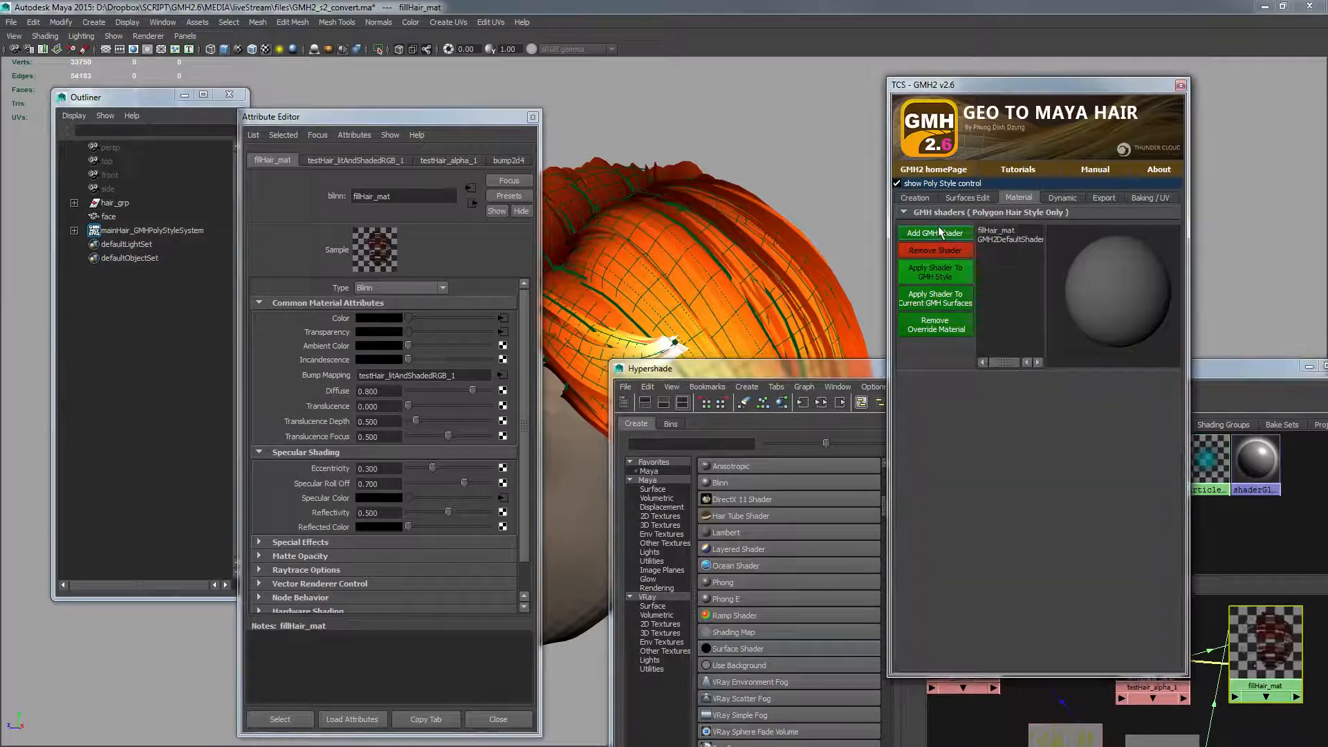
pyautogui.click(1003, 234)
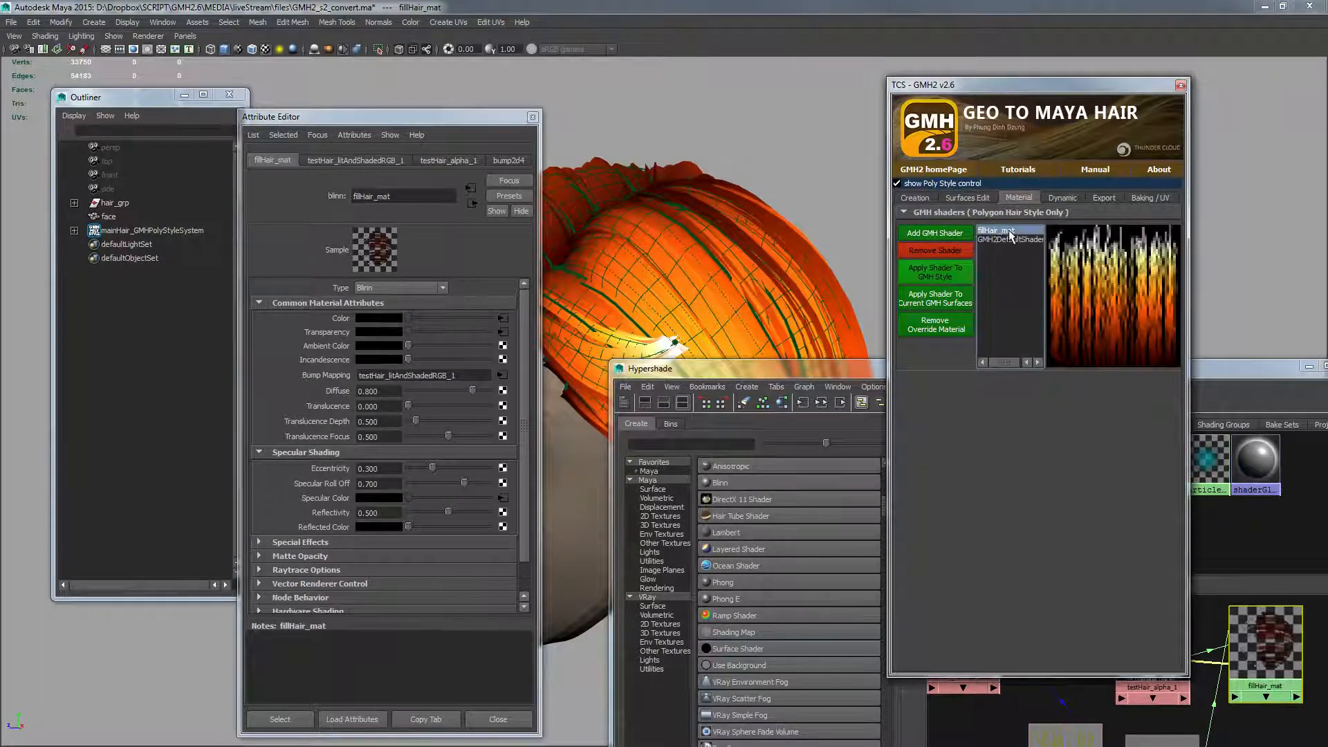
pyautogui.click(941, 271)
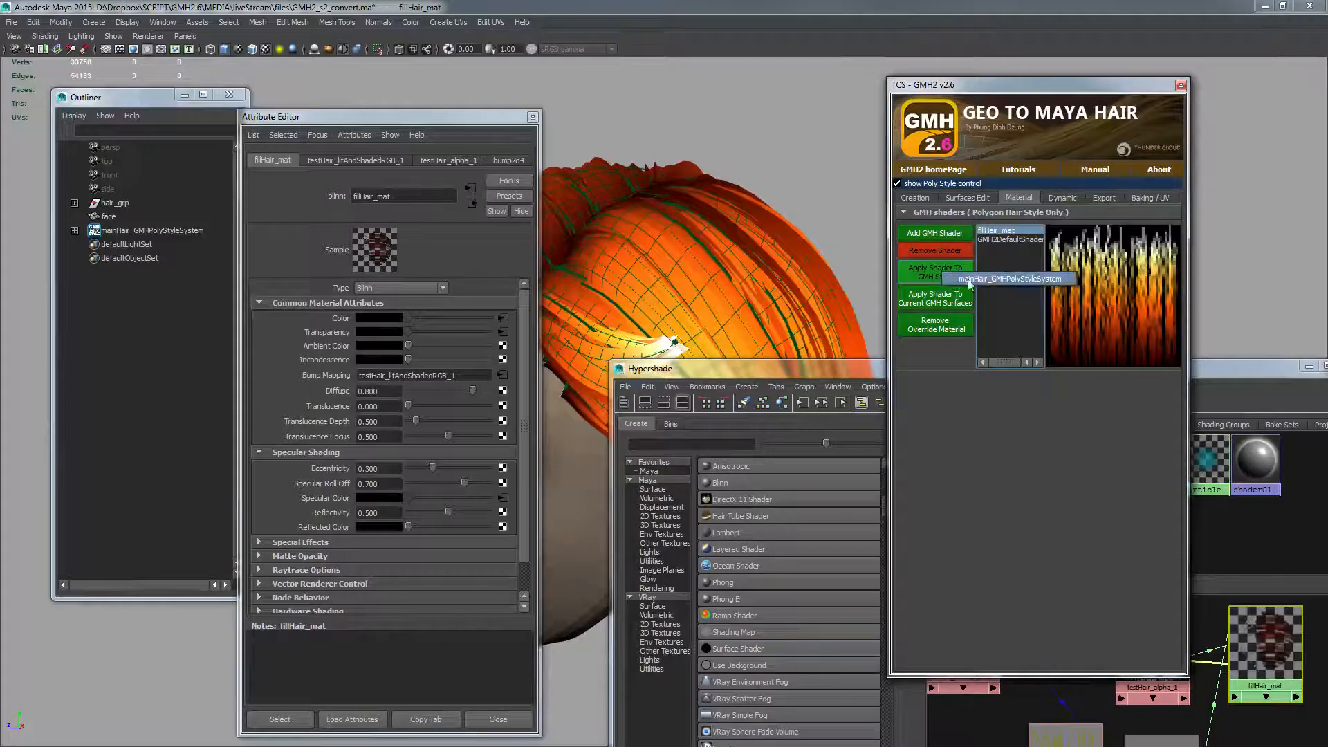
pyautogui.click(995, 280)
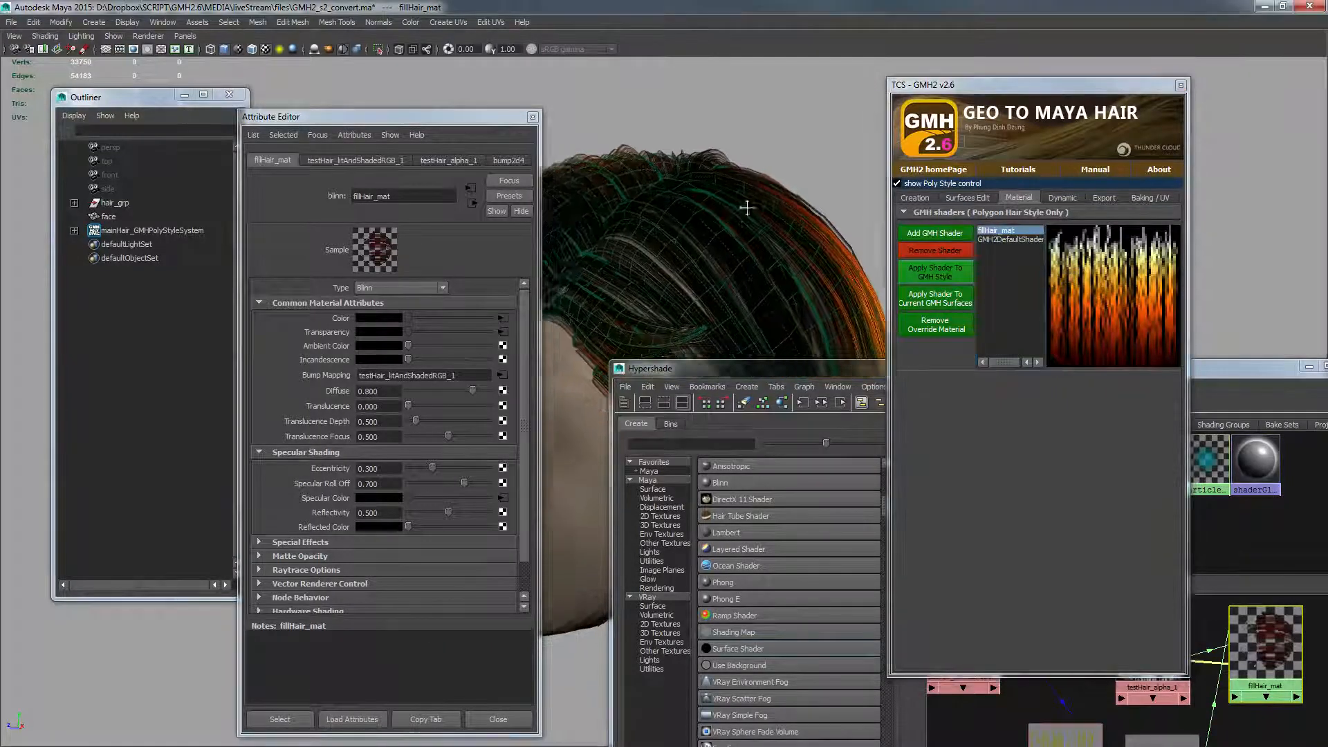
# - Inspect the textured hair around the parting and check the Screen-space Ambient Occlusion options in the Viewport 2.0 settings
pyautogui.keyDown('alt'); pyautogui.moveTo(754, 239); pyautogui.dragTo(585, 252); pyautogui.keyUp('alt')
pyautogui.keyDown('alt'); pyautogui.moveTo(691, 256); pyautogui.dragTo(798, 291); pyautogui.keyUp('alt')
pyautogui.keyDown('alt'); pyautogui.moveTo(759, 238); pyautogui.dragTo(717, 212); pyautogui.keyUp('alt')
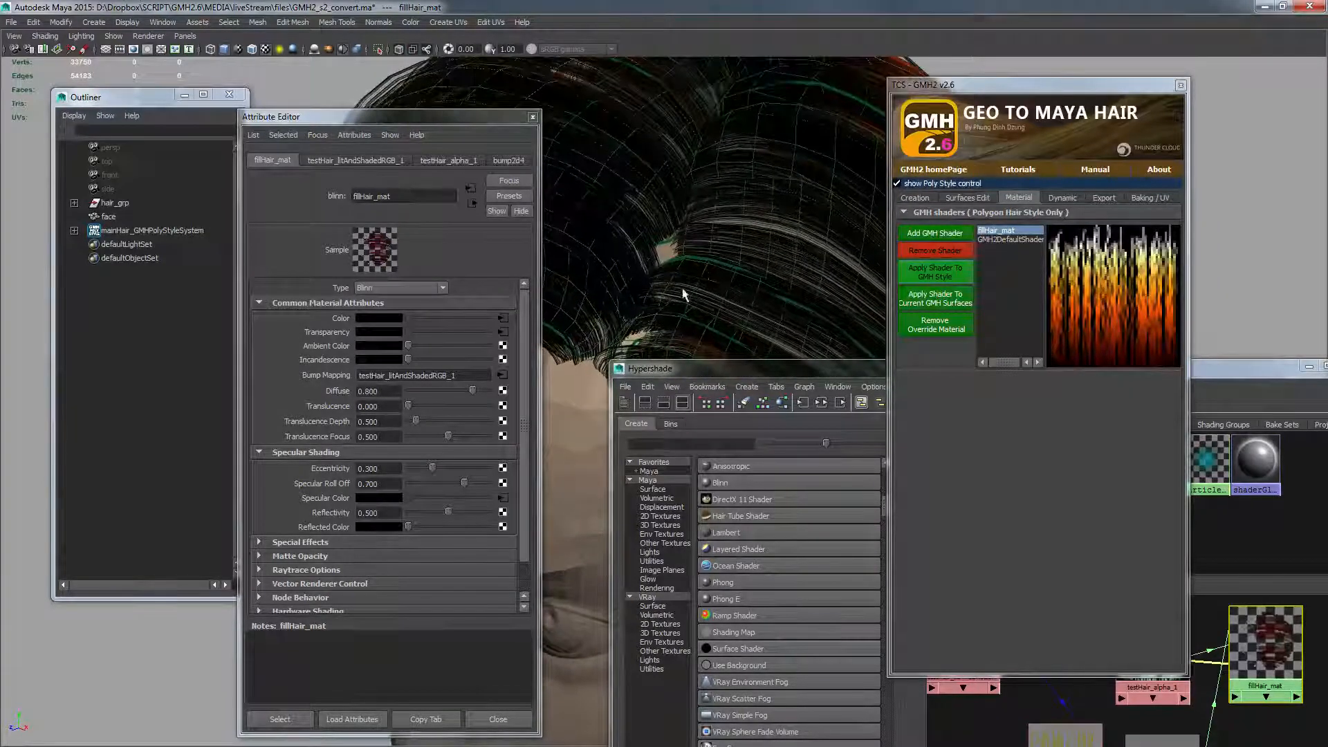
pyautogui.scroll(-3, 687, 287)
pyautogui.click(148, 36)
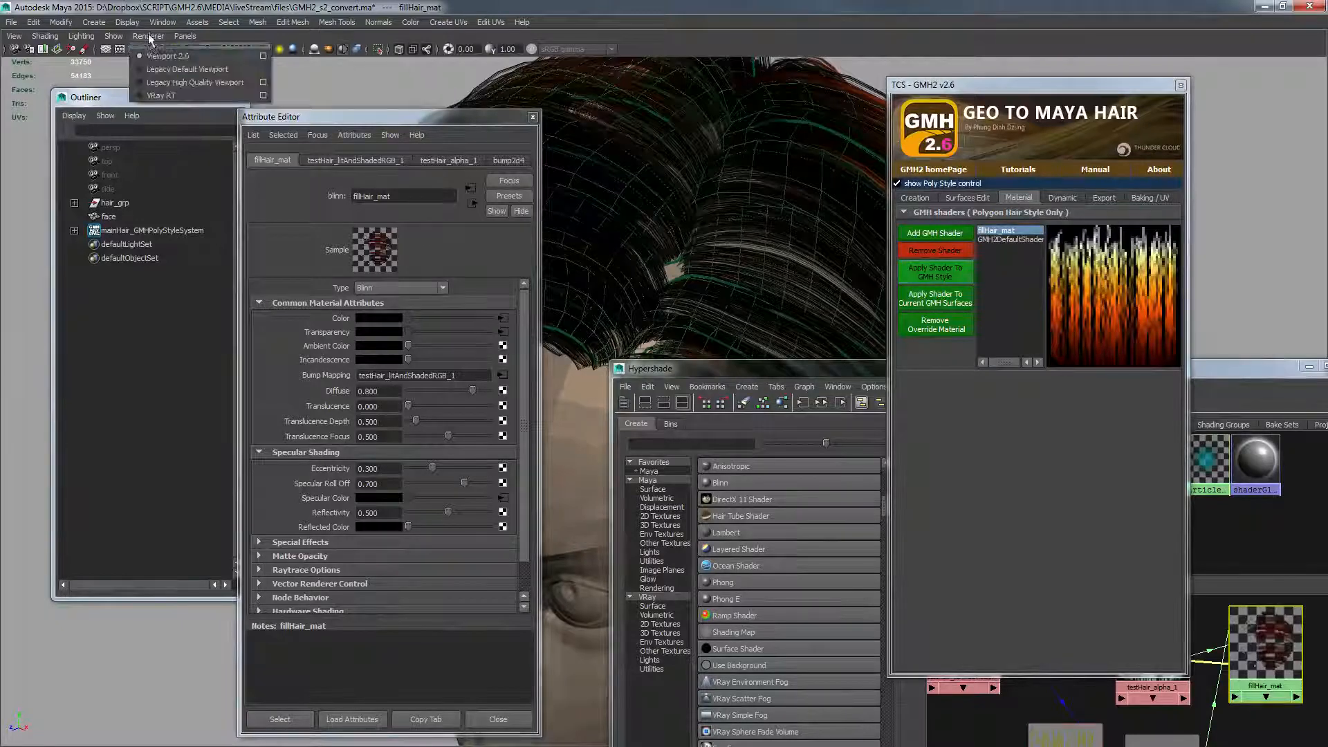
pyautogui.click(264, 58)
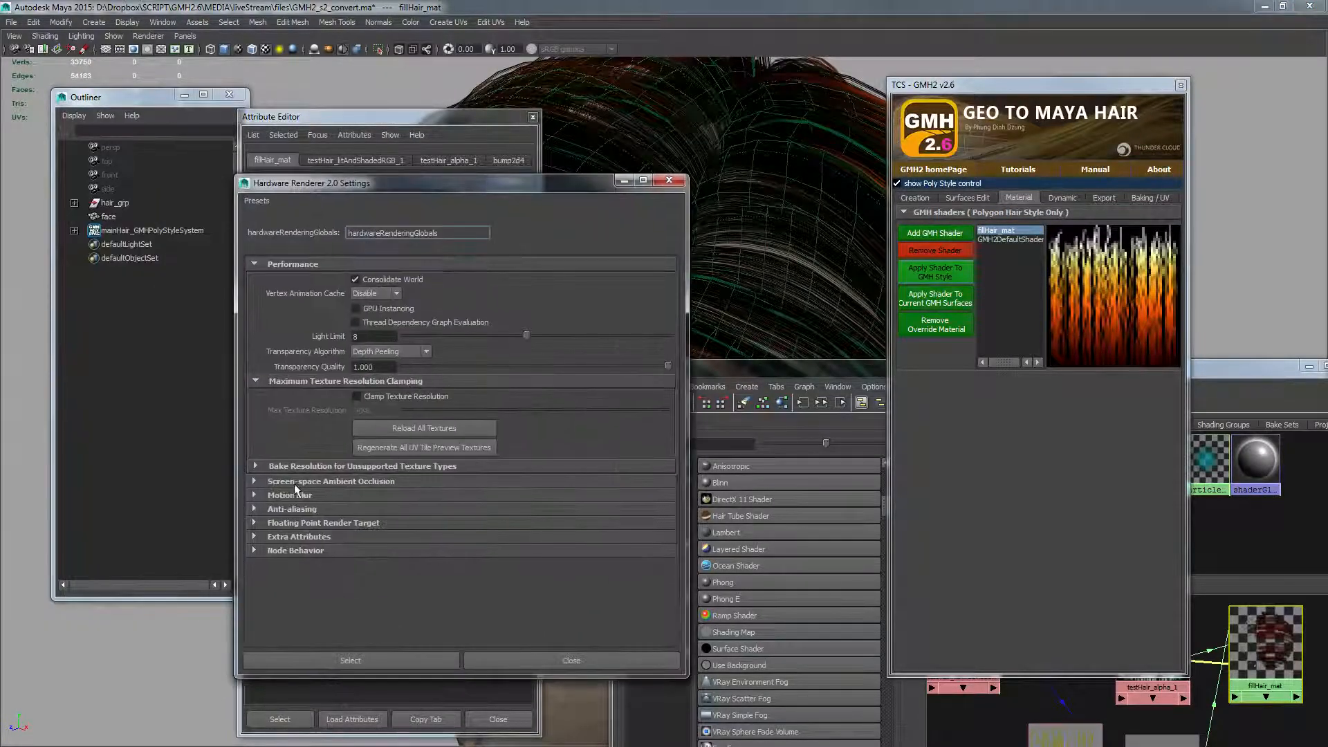
pyautogui.click(302, 482)
pyautogui.click(325, 481)
# - Move the Attribute Editor aside and examine the front hair from the side while toggling the viewport lighting
pyautogui.moveTo(494, 114); pyautogui.dragTo(313, 139)
pyautogui.moveTo(594, 222)
pyautogui.keyDown('alt'); pyautogui.mouseDown()
pyautogui.moveTo(566, 235)
pyautogui.moveTo(585, 242)
pyautogui.mouseUp(); pyautogui.keyUp('alt')
pyautogui.keyDown('alt'); pyautogui.moveTo(584, 242); pyautogui.dragTo(604, 179, button='middle'); pyautogui.keyUp('alt')
pyautogui.keyDown('alt'); pyautogui.moveTo(604, 178); pyautogui.dragTo(459, 193); pyautogui.keyUp('alt')
pyautogui.click(466, 185)
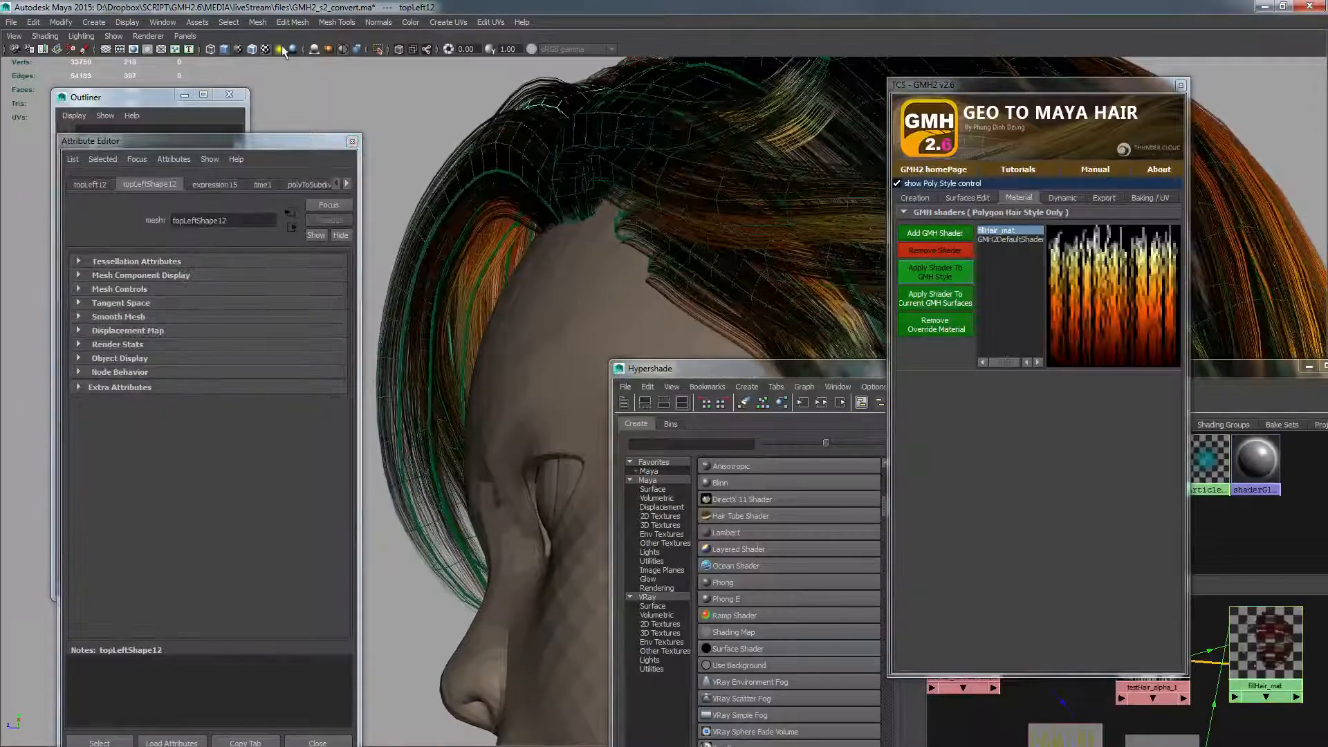
pyautogui.click(282, 52)
pyautogui.click(282, 52)
# - Select the topLeft2 hair surface on the crown and set its Tube Rotation to 1.17
pyautogui.click(454, 198)
pyautogui.keyDown('alt'); pyautogui.moveTo(454, 199); pyautogui.dragTo(722, 268); pyautogui.keyUp('alt')
pyautogui.keyDown('alt'); pyautogui.moveTo(711, 251); pyautogui.dragTo(711, 241, button='right'); pyautogui.keyUp('alt')
pyautogui.keyDown('alt'); pyautogui.moveTo(711, 242); pyautogui.dragTo(593, 258); pyautogui.keyUp('alt')
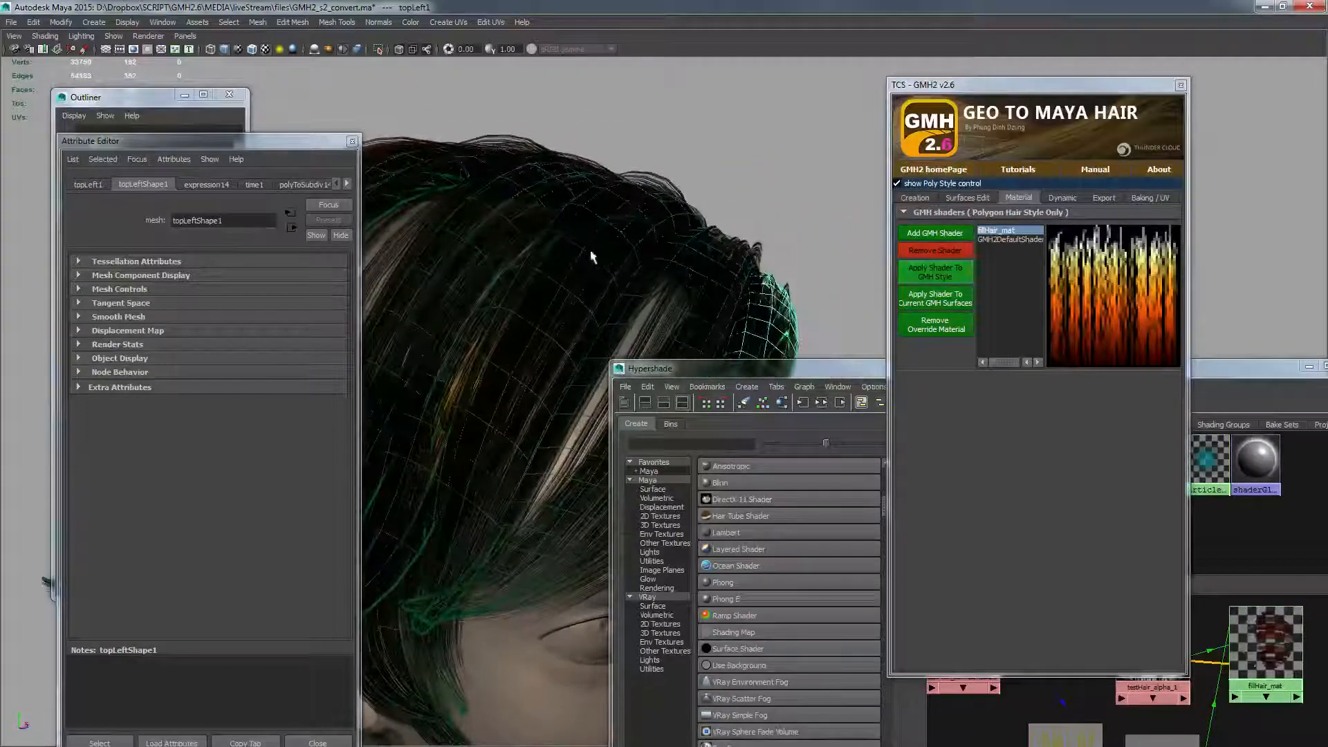
pyautogui.click(626, 200)
pyautogui.keyDown('alt'); pyautogui.moveTo(625, 201); pyautogui.dragTo(671, 162); pyautogui.keyUp('alt')
pyautogui.click(971, 202)
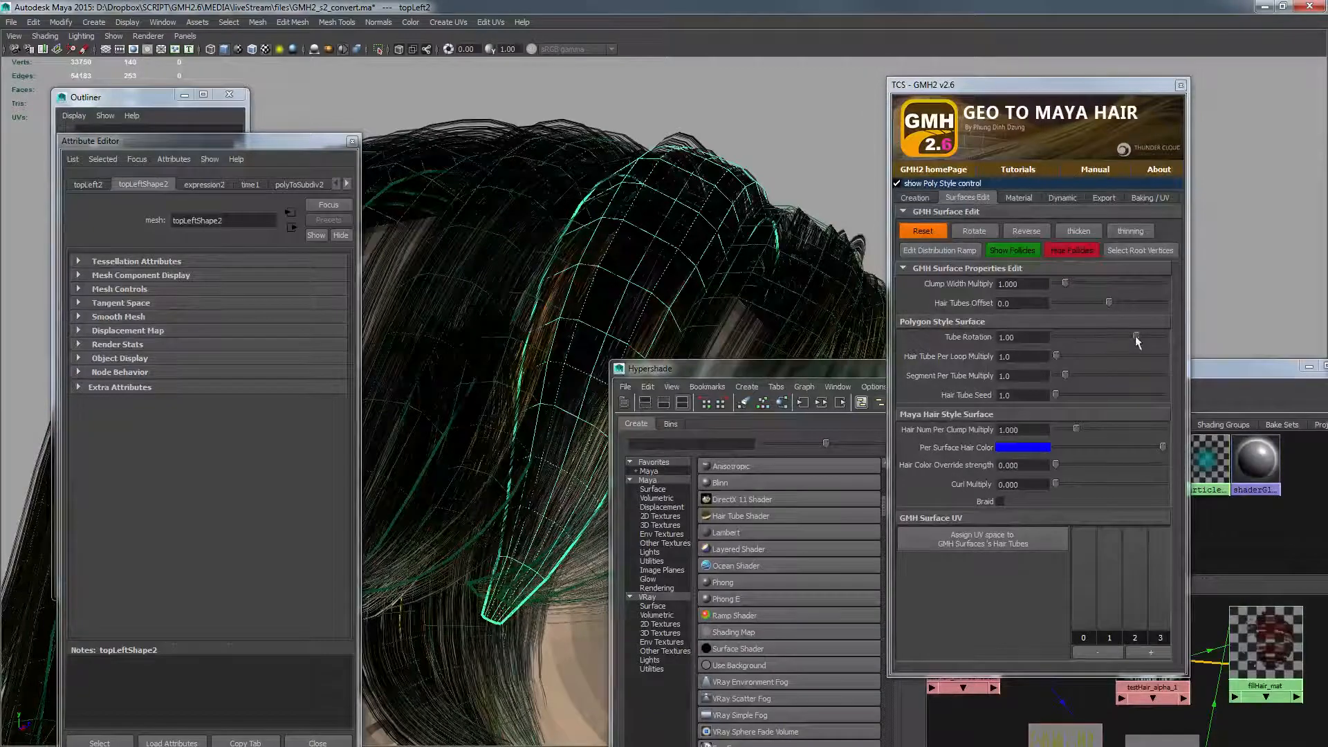
pyautogui.moveTo(1135, 335); pyautogui.dragTo(1139, 335)
# - Toggle Two Sided Lighting in the viewport twice and look through the shading options
pyautogui.keyDown('alt'); pyautogui.moveTo(700, 243); pyautogui.dragTo(352, 141); pyautogui.keyUp('alt')
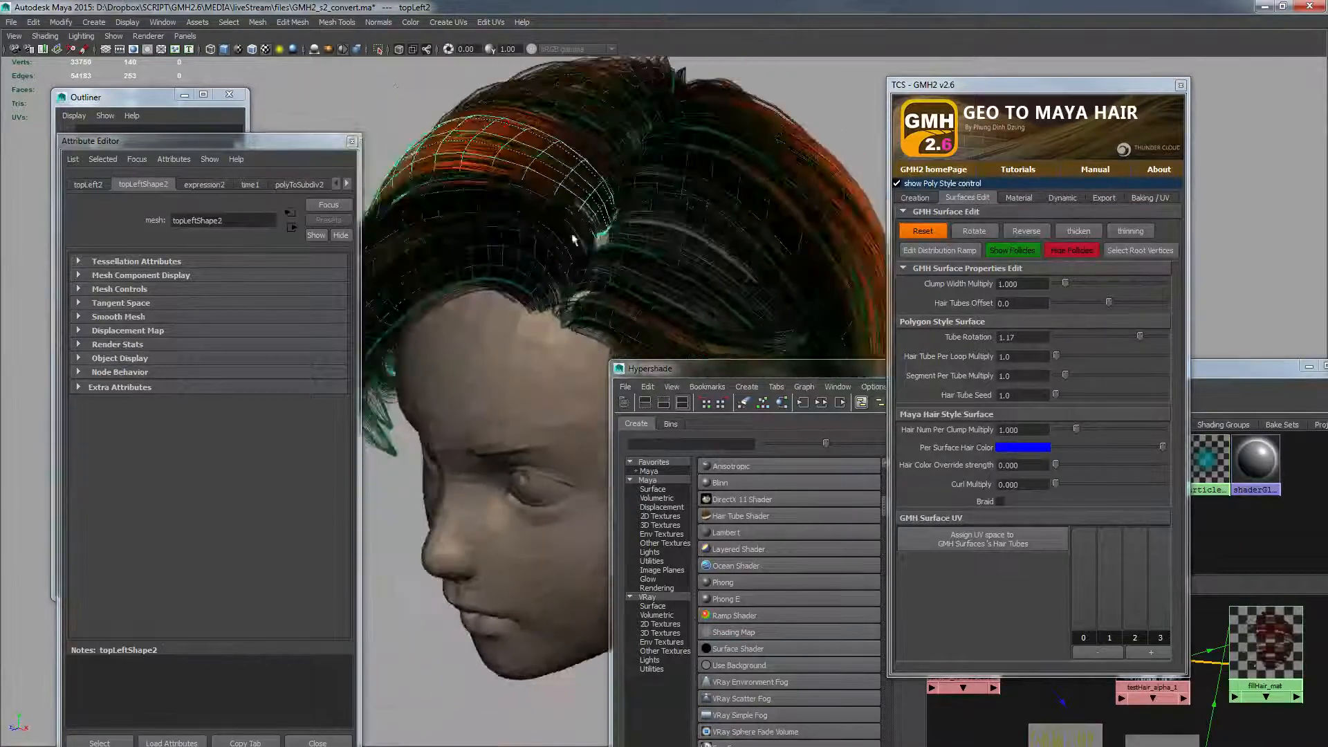
pyautogui.click(82, 36)
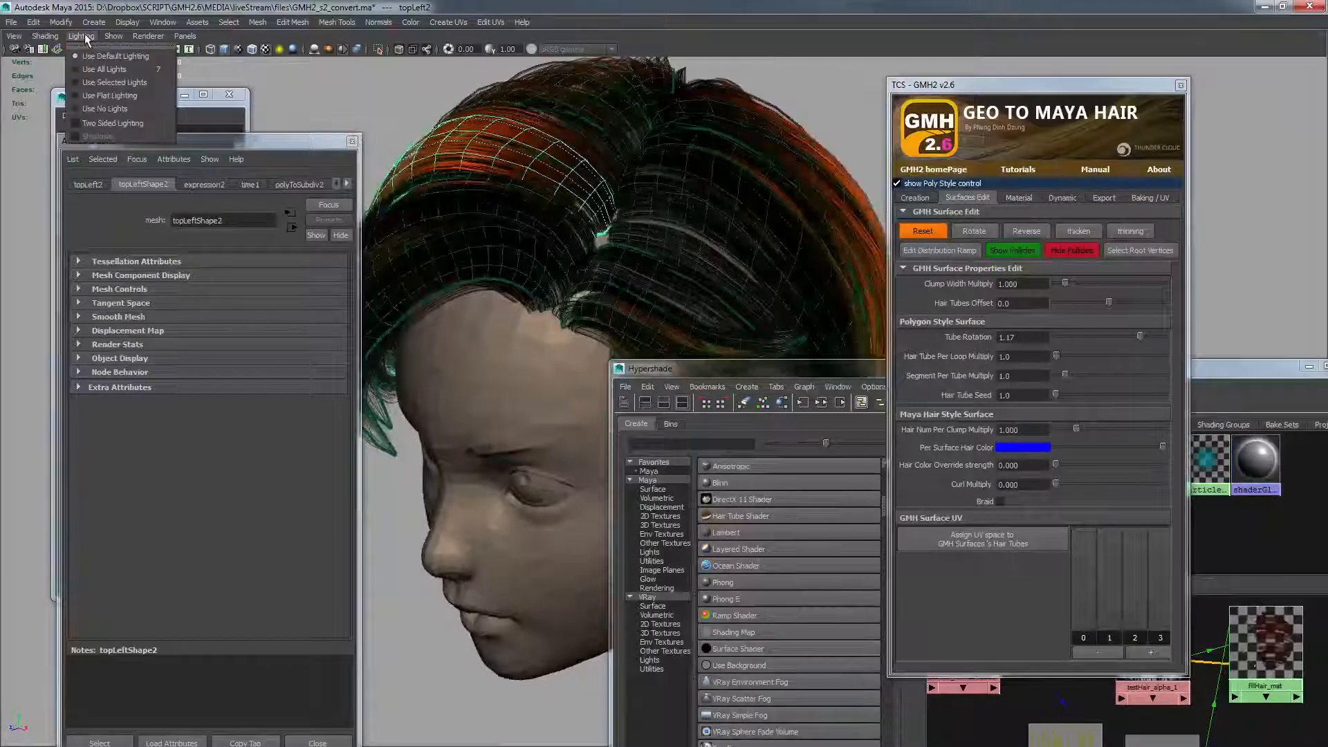
pyautogui.click(91, 125)
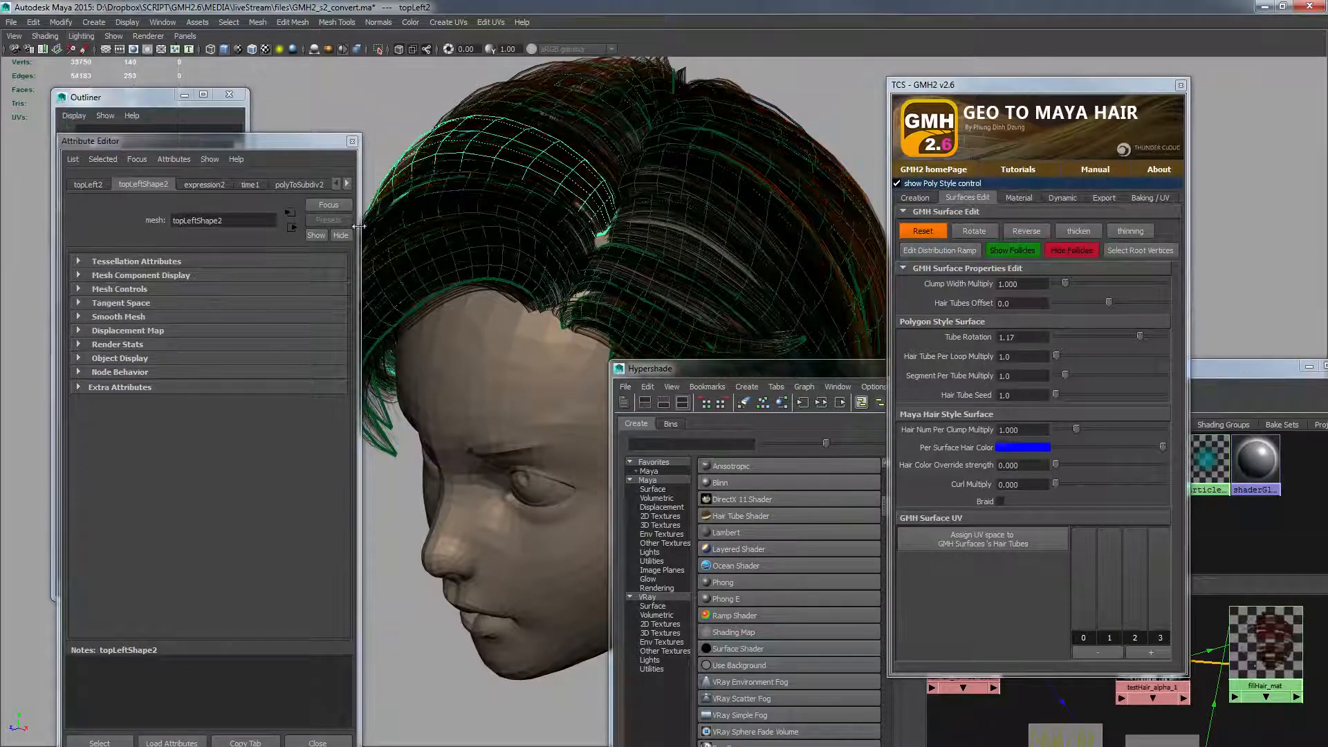
pyautogui.click(83, 36)
pyautogui.click(94, 123)
pyautogui.click(52, 37)
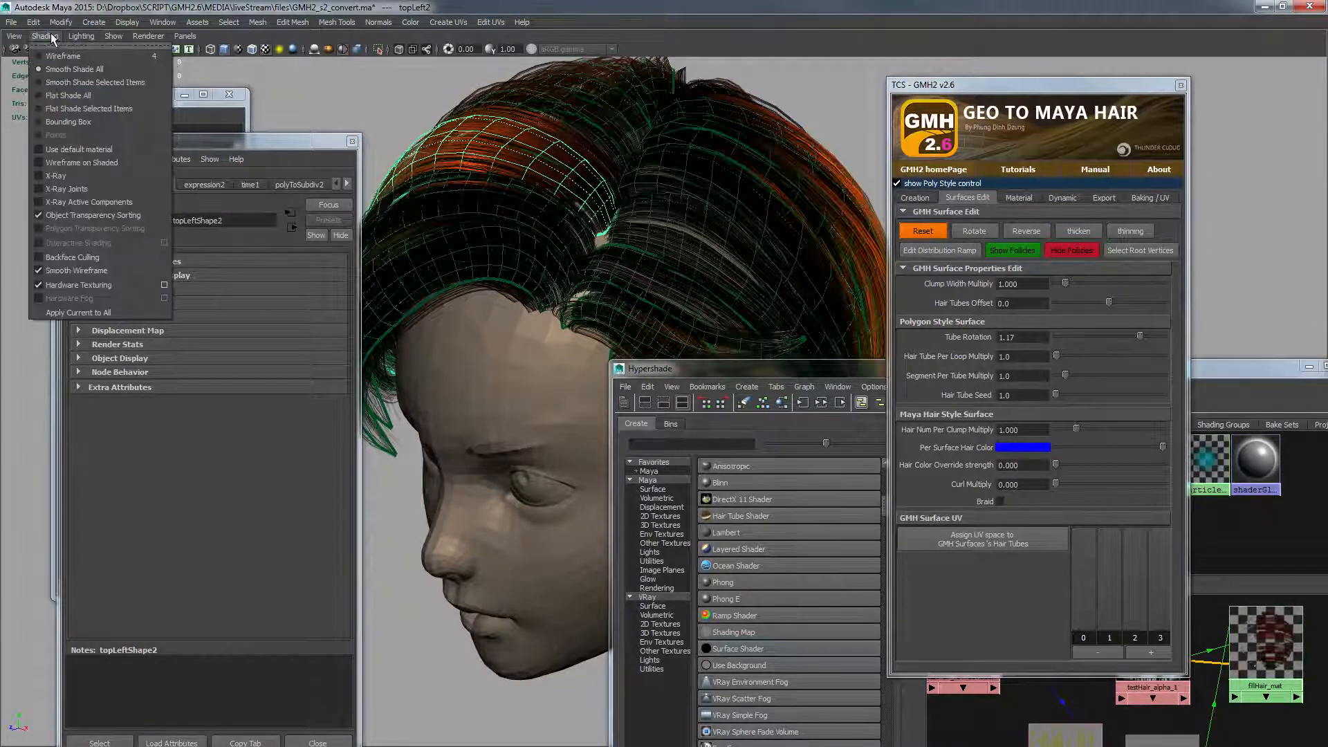
pyautogui.click(53, 39)
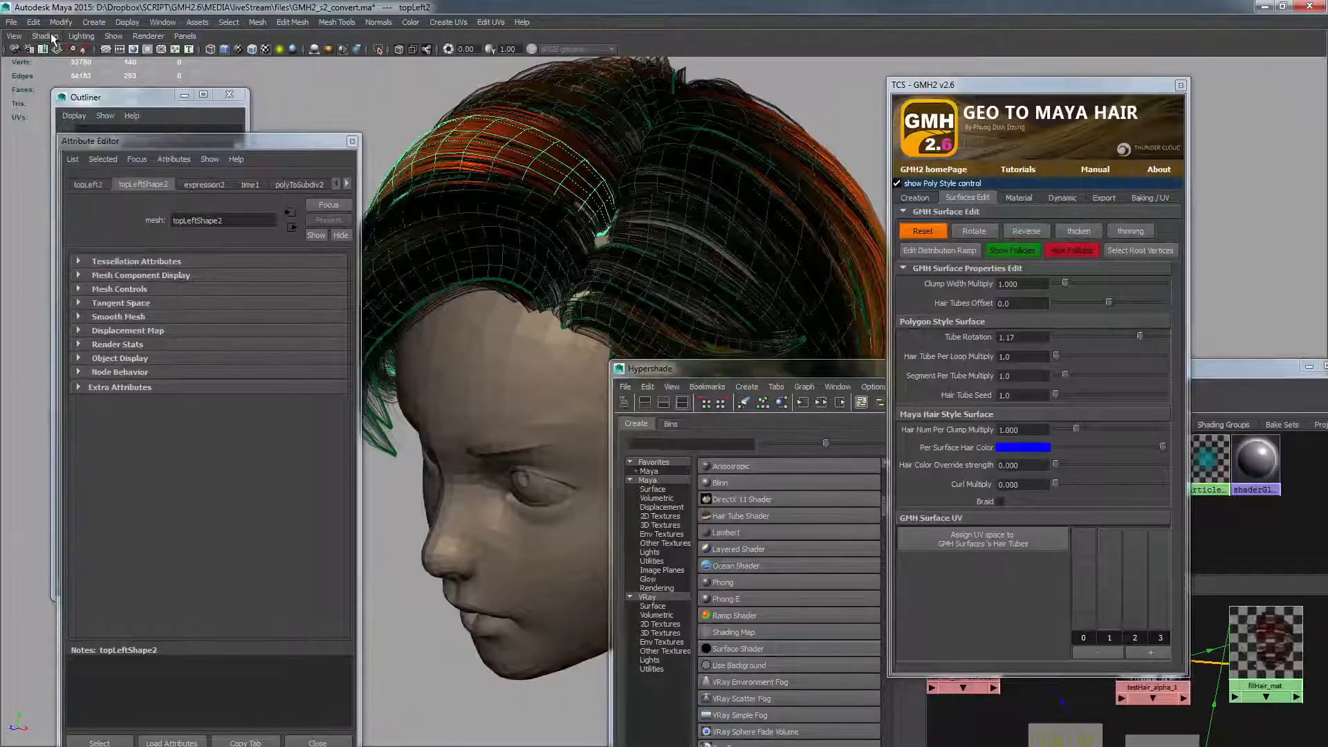
# - Raise the Ambient Color of fillHair_mat to a mid grey and check the hair from the side
pyautogui.click(1267, 615)
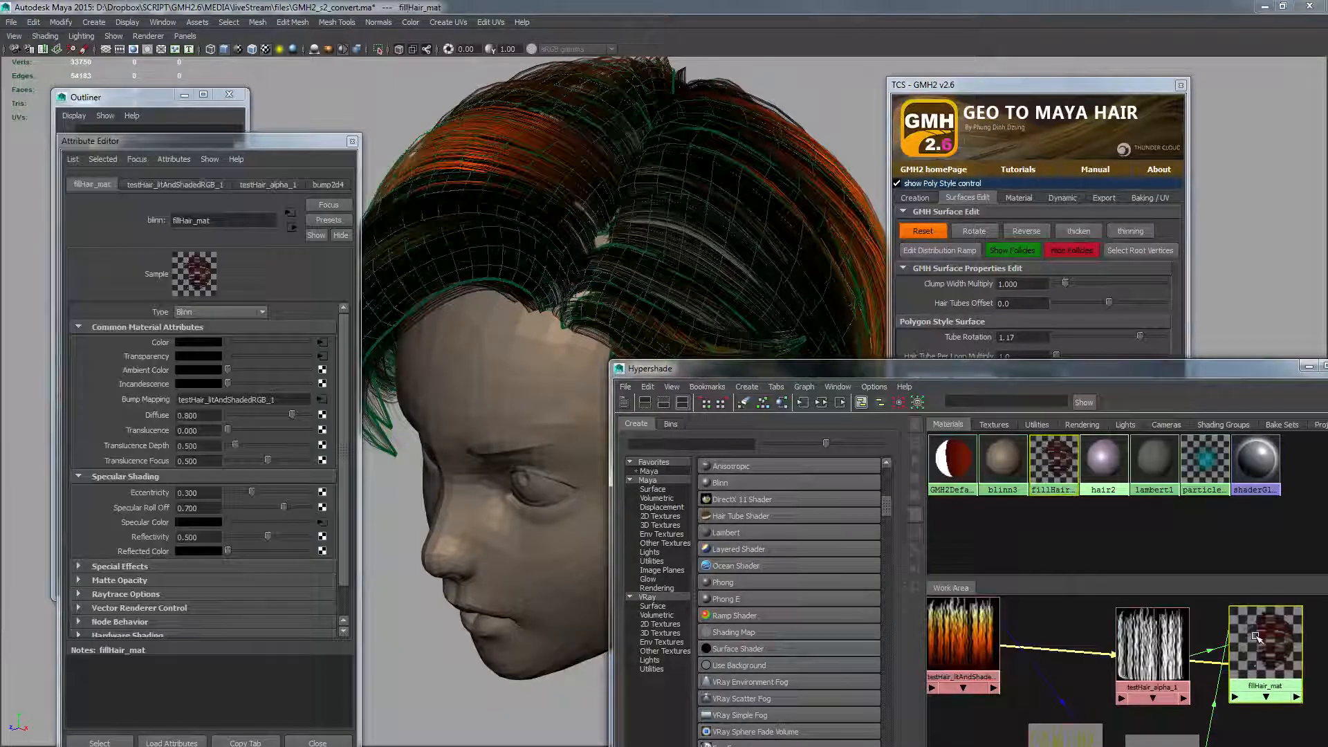
pyautogui.click(267, 370)
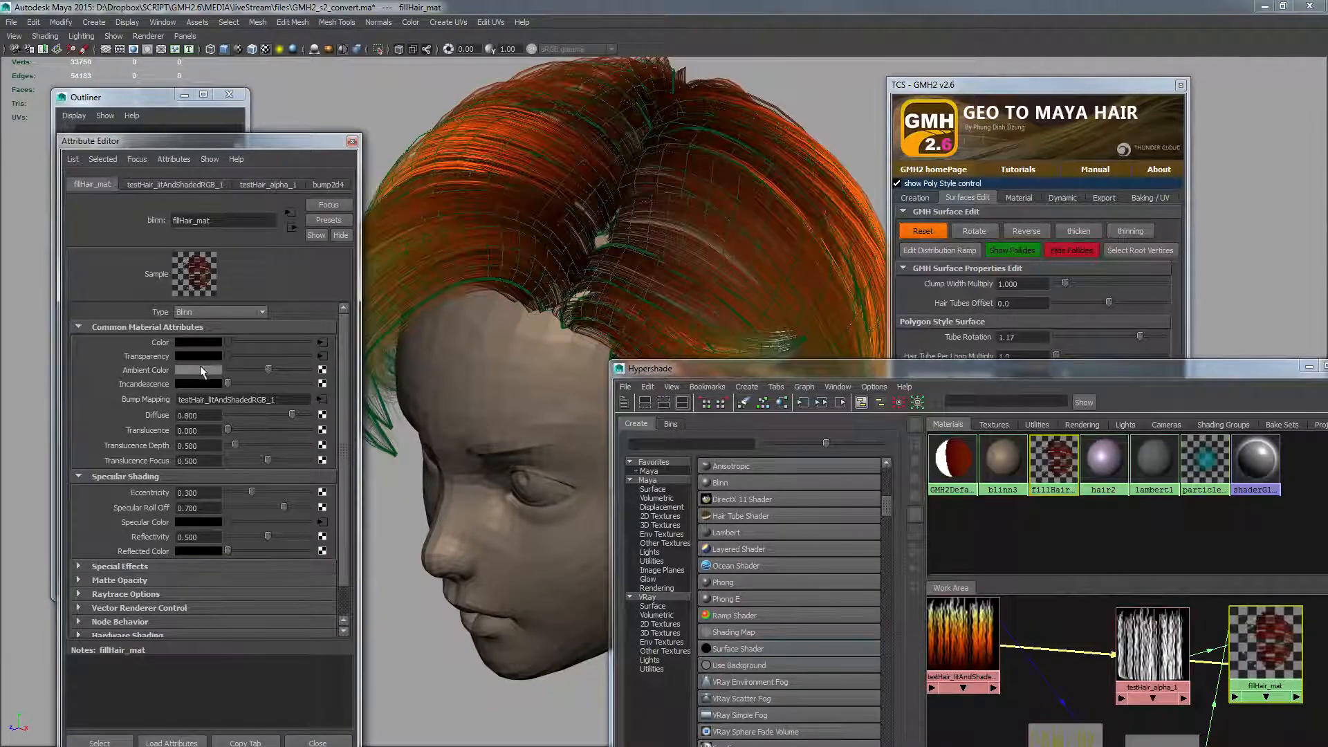
pyautogui.keyDown('alt'); pyautogui.moveTo(643, 273); pyautogui.dragTo(616, 226); pyautogui.keyUp('alt')
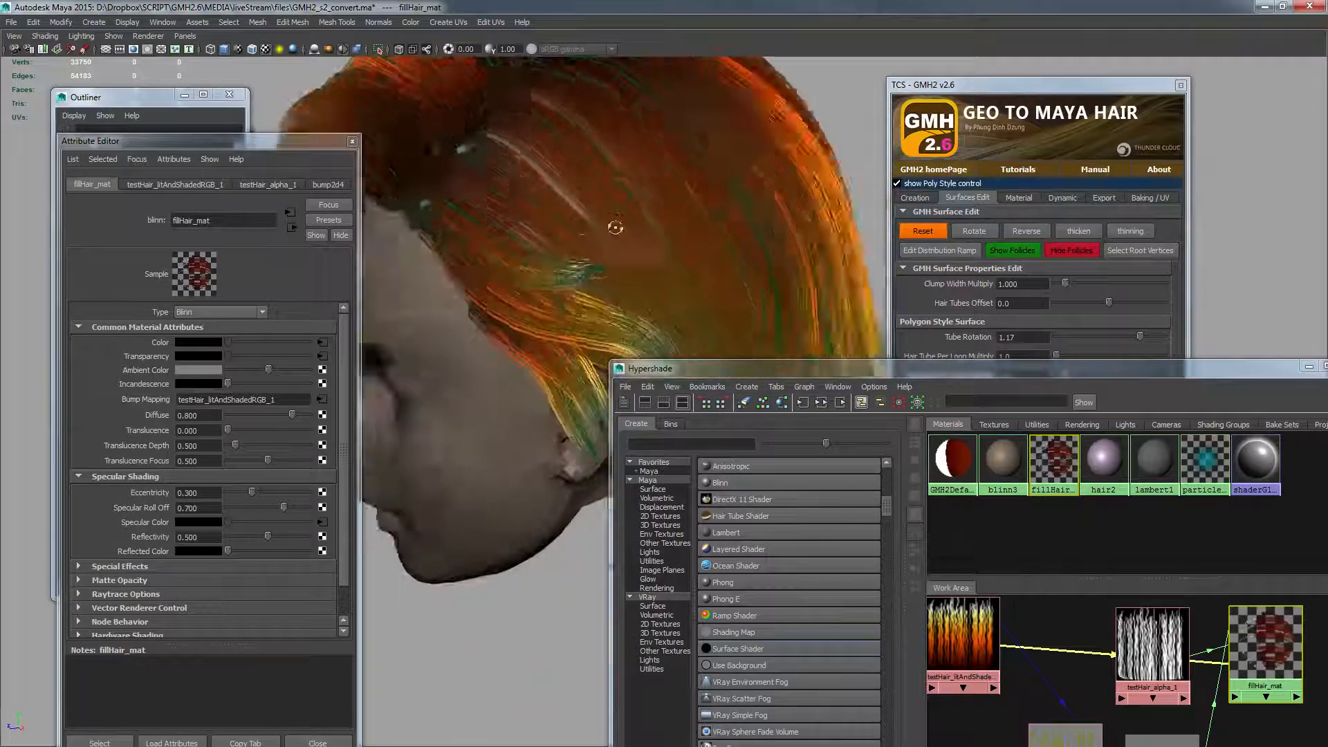
# - Examine the textured hair strips on the head model from the side, the face and the crown, near and far
pyautogui.keyDown('alt'); pyautogui.moveTo(616, 226); pyautogui.dragTo(436, 175, button='middle'); pyautogui.keyUp('alt')
pyautogui.keyDown('alt'); pyautogui.moveTo(437, 174); pyautogui.dragTo(637, 299); pyautogui.keyUp('alt')
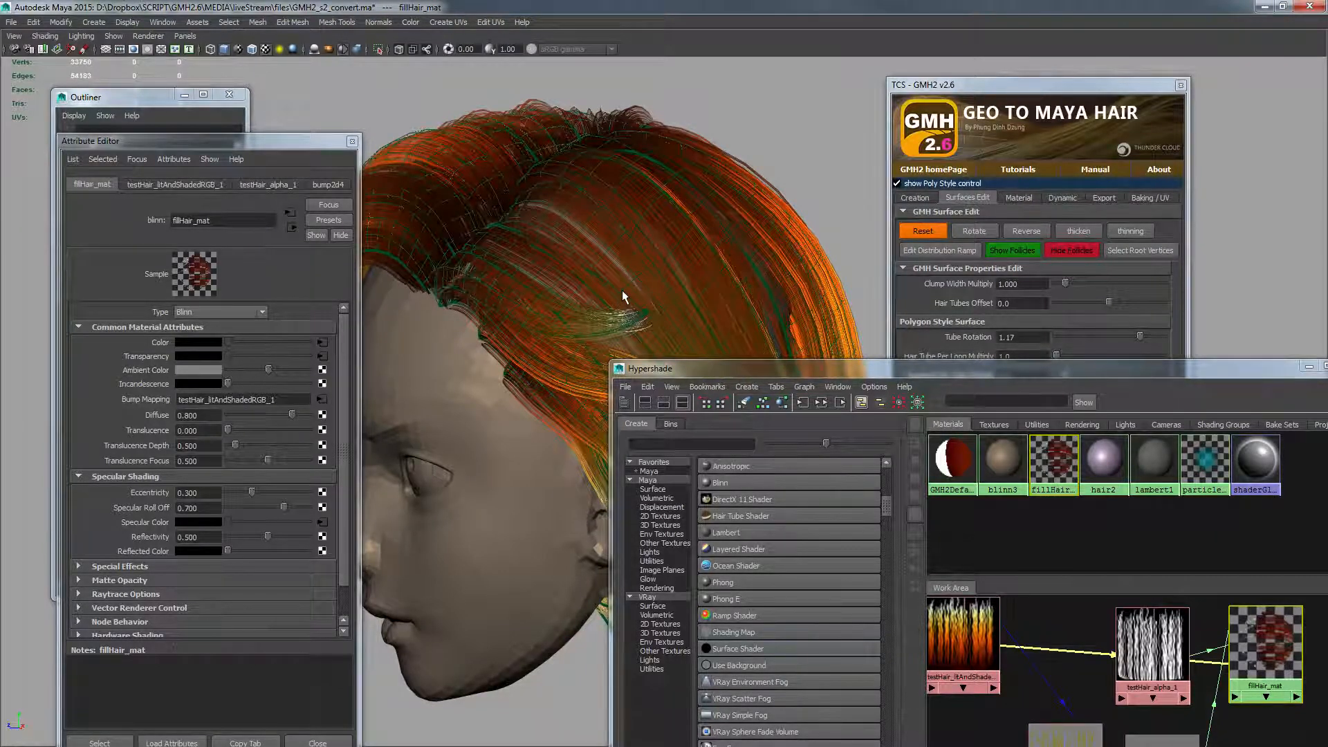
pyautogui.keyDown('alt'); pyautogui.moveTo(574, 272); pyautogui.dragTo(656, 285); pyautogui.keyUp('alt')
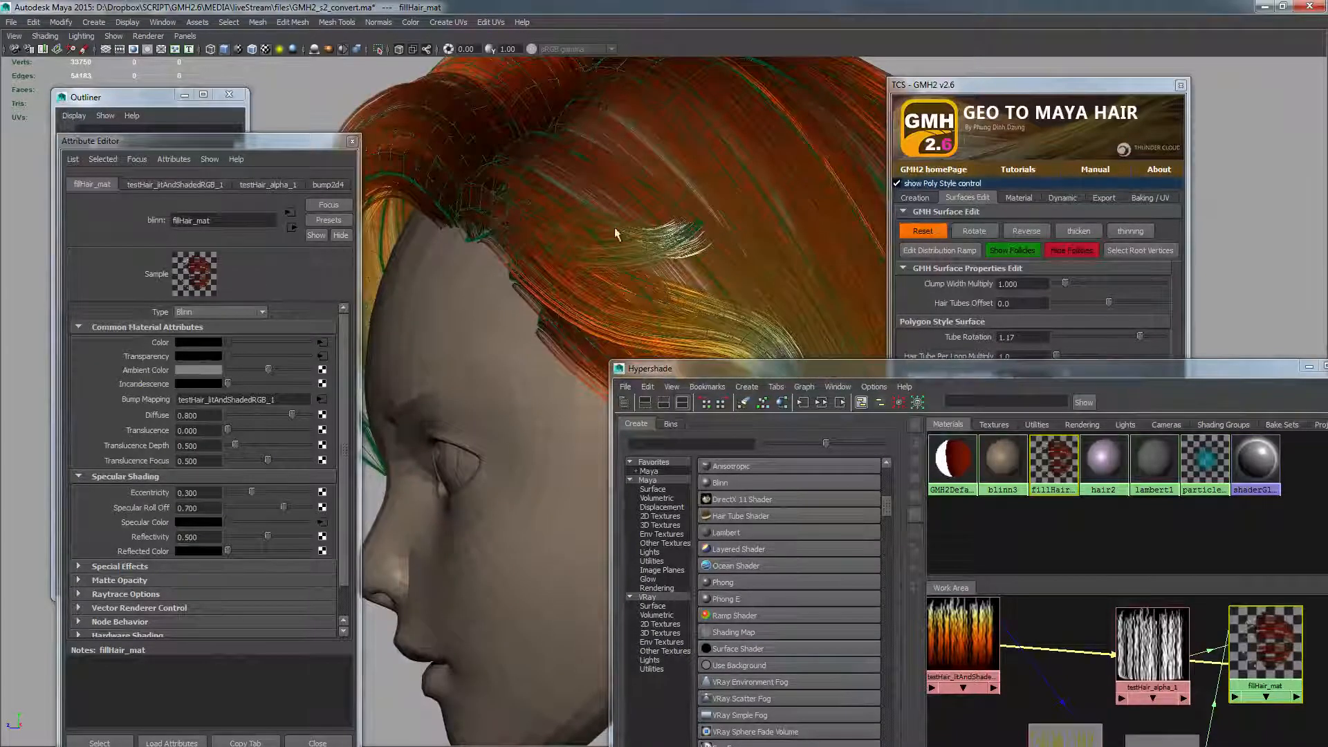
pyautogui.keyDown('alt'); pyautogui.moveTo(616, 228); pyautogui.dragTo(522, 205); pyautogui.keyUp('alt')
pyautogui.keyDown('alt'); pyautogui.moveTo(534, 209); pyautogui.dragTo(346, 148, button='right'); pyautogui.keyUp('alt')
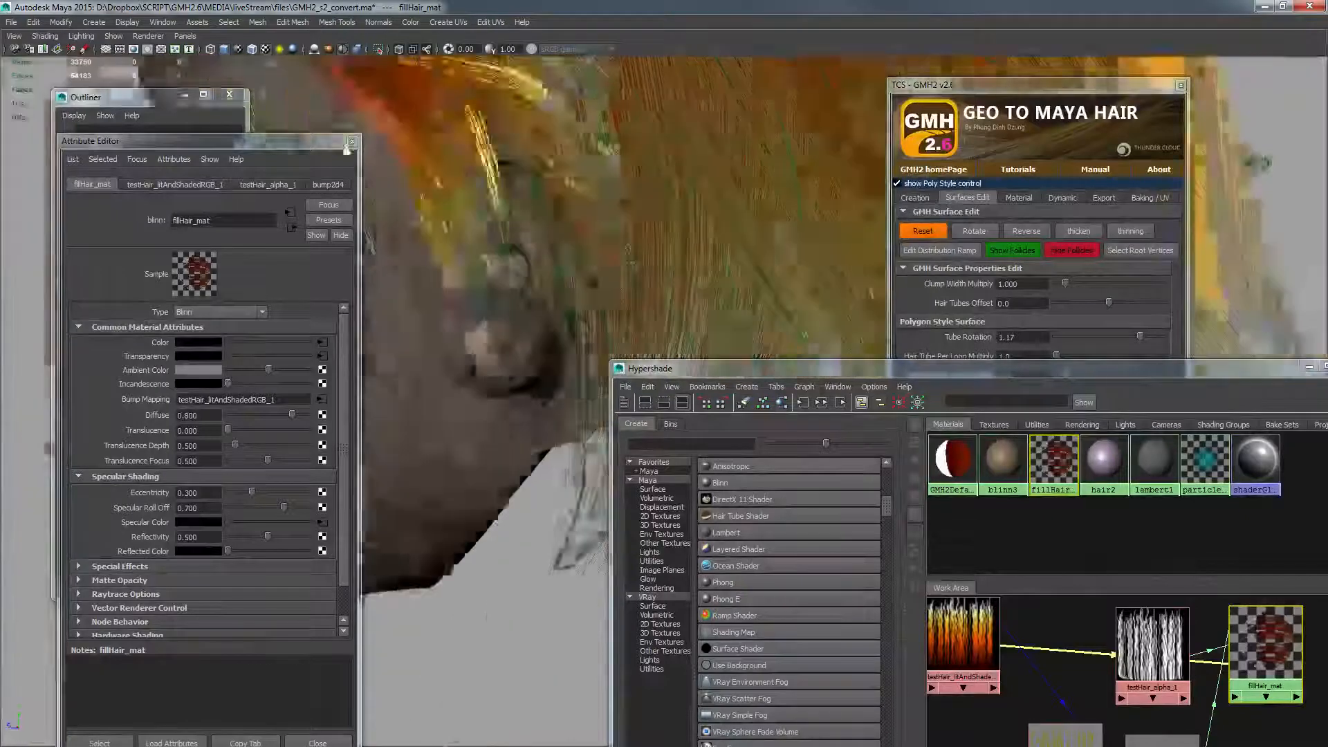
pyautogui.keyDown('alt'); pyautogui.moveTo(582, 182); pyautogui.dragTo(484, 283); pyautogui.keyUp('alt')
pyautogui.keyDown('alt'); pyautogui.moveTo(484, 284); pyautogui.dragTo(526, 282, button='right'); pyautogui.keyUp('alt')
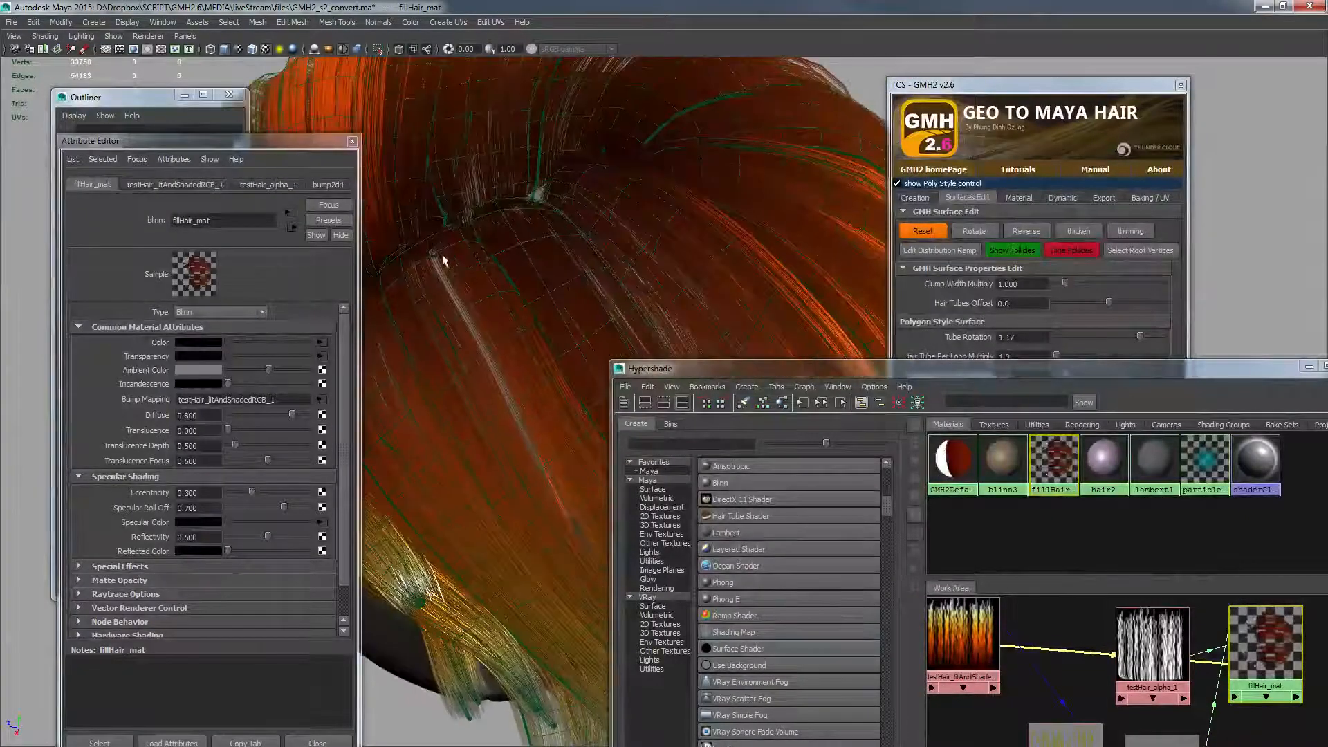
pyautogui.moveTo(483, 278)
pyautogui.keyDown('alt'); pyautogui.mouseDown()
pyautogui.moveTo(556, 282)
pyautogui.moveTo(487, 289)
pyautogui.moveTo(485, 304)
pyautogui.mouseUp(); pyautogui.keyUp('alt')
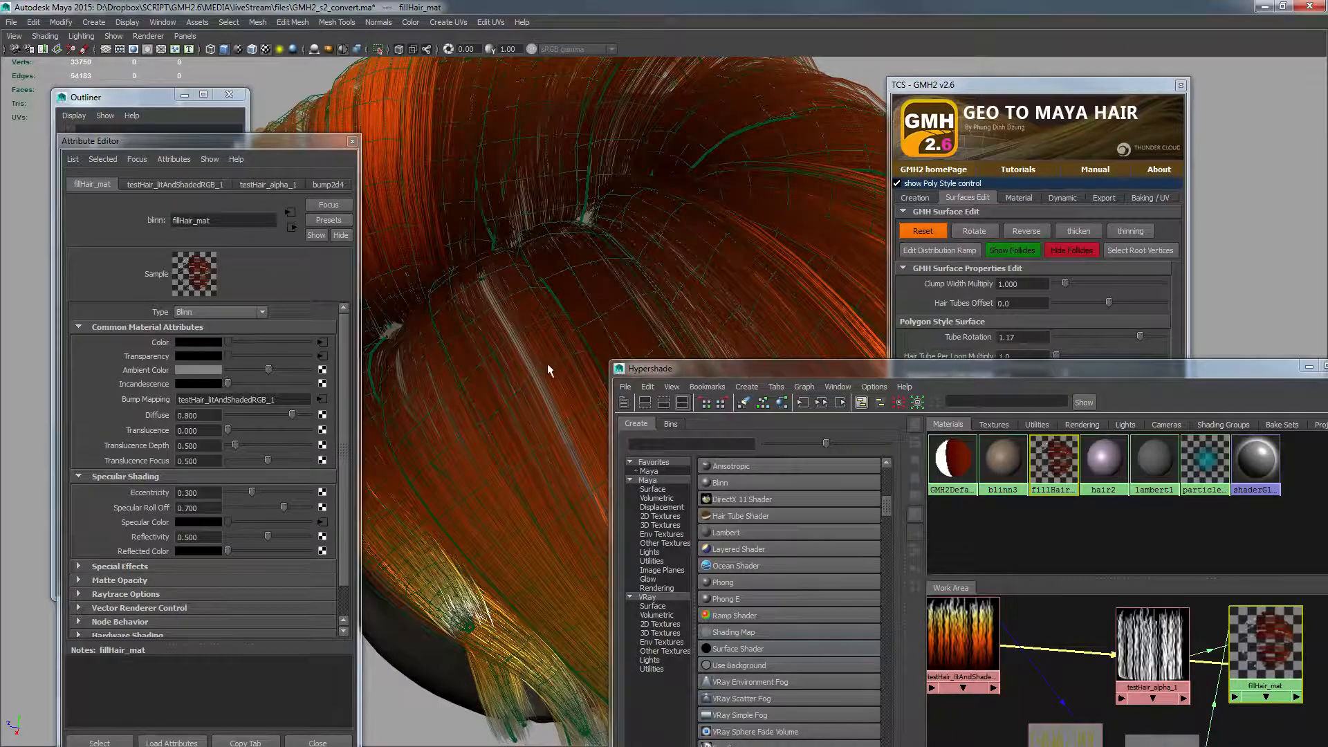
pyautogui.keyDown('alt'); pyautogui.moveTo(536, 317); pyautogui.dragTo(533, 393); pyautogui.keyUp('alt')
# - Switch to Marmoset Toolbag and inspect the fill2, fill and float hair mesh layers on the rendered head
pyautogui.hotkey('alt', 'Tab')
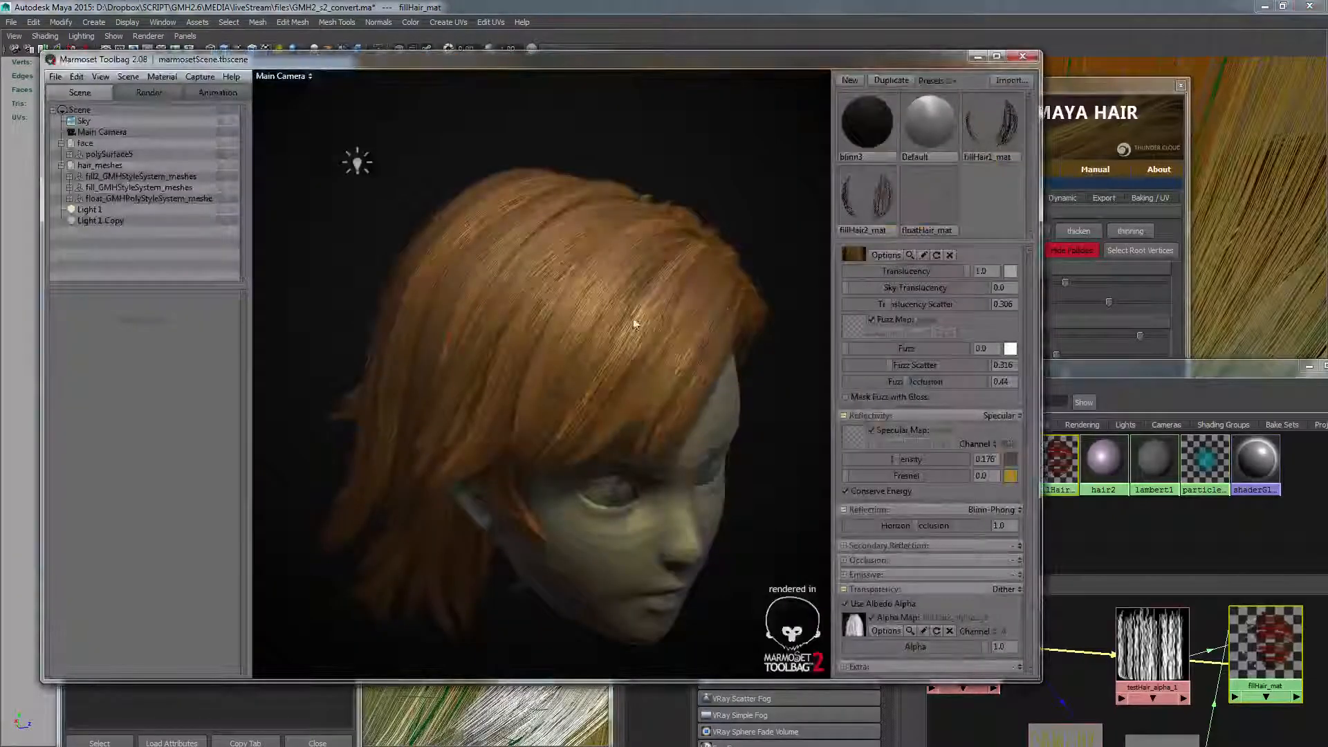
pyautogui.moveTo(563, 336); pyautogui.dragTo(690, 346)
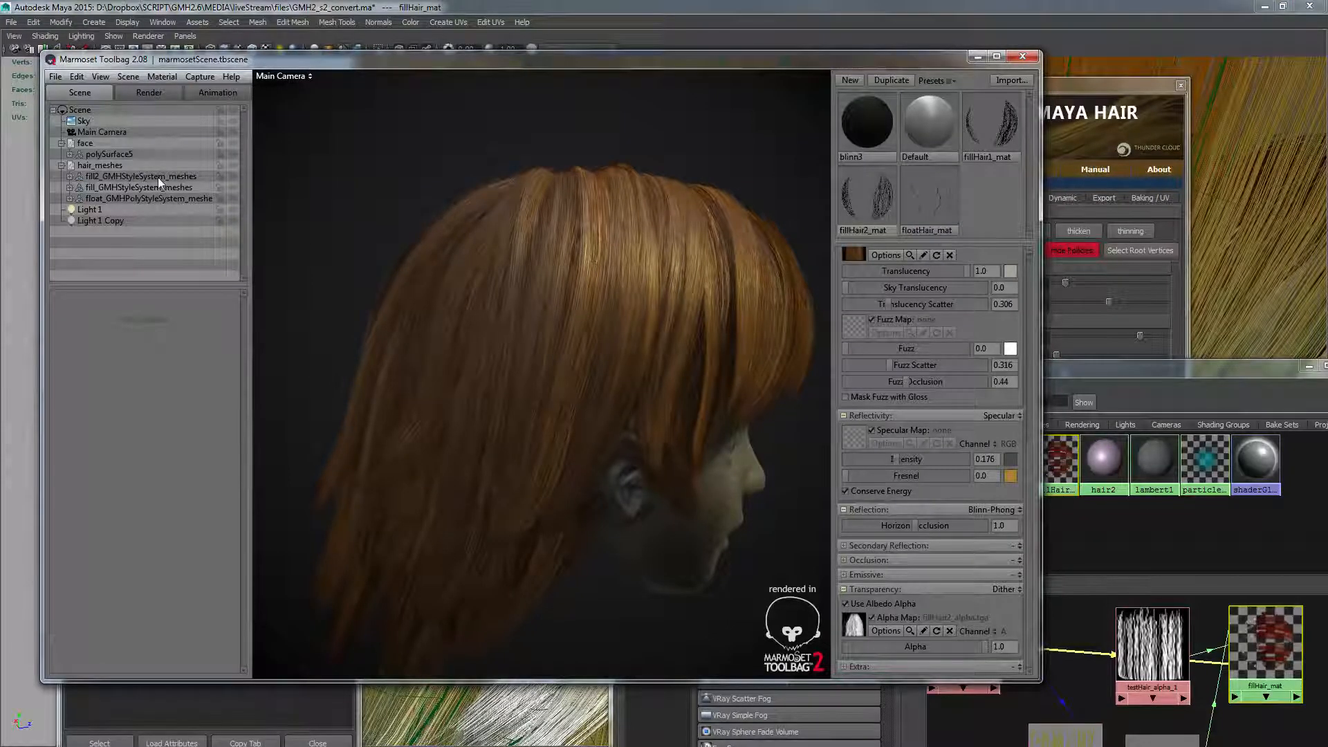
pyautogui.click(157, 177)
pyautogui.click(164, 186)
pyautogui.click(158, 198)
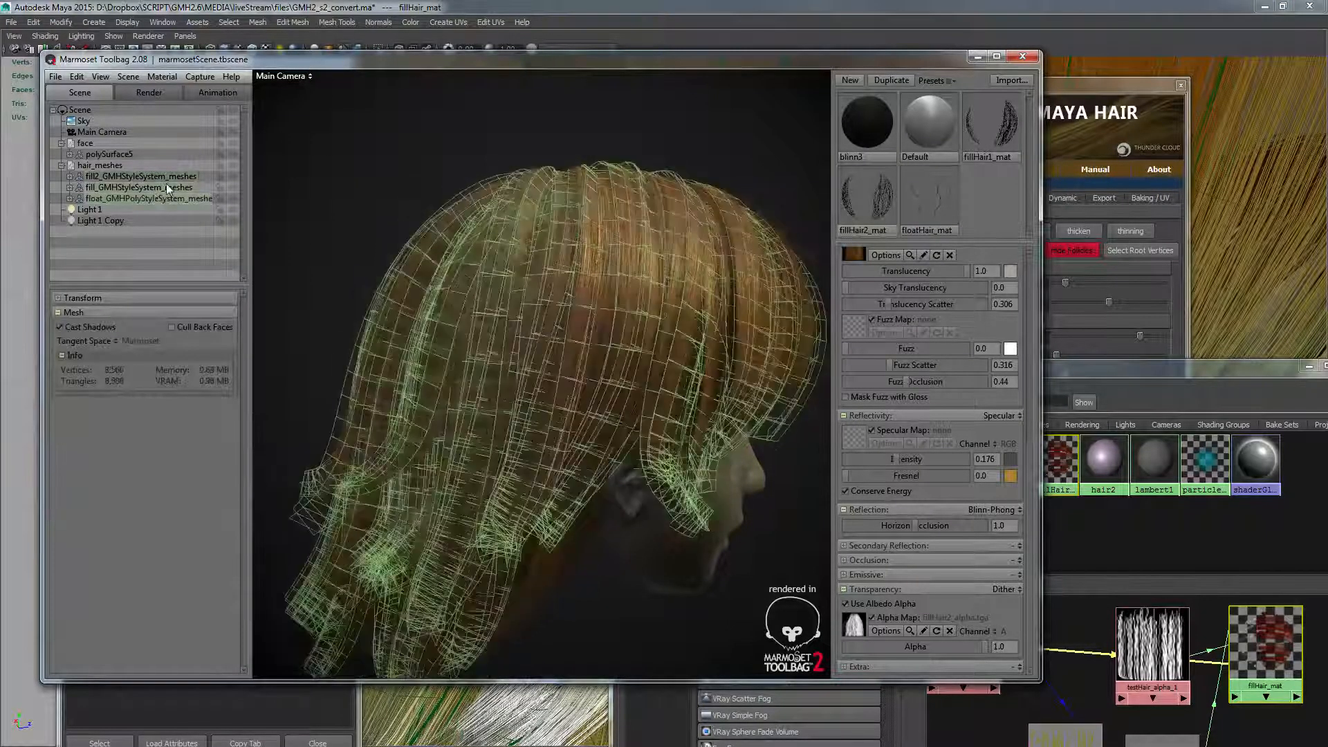
pyautogui.click(165, 188)
pyautogui.click(168, 178)
pyautogui.click(173, 186)
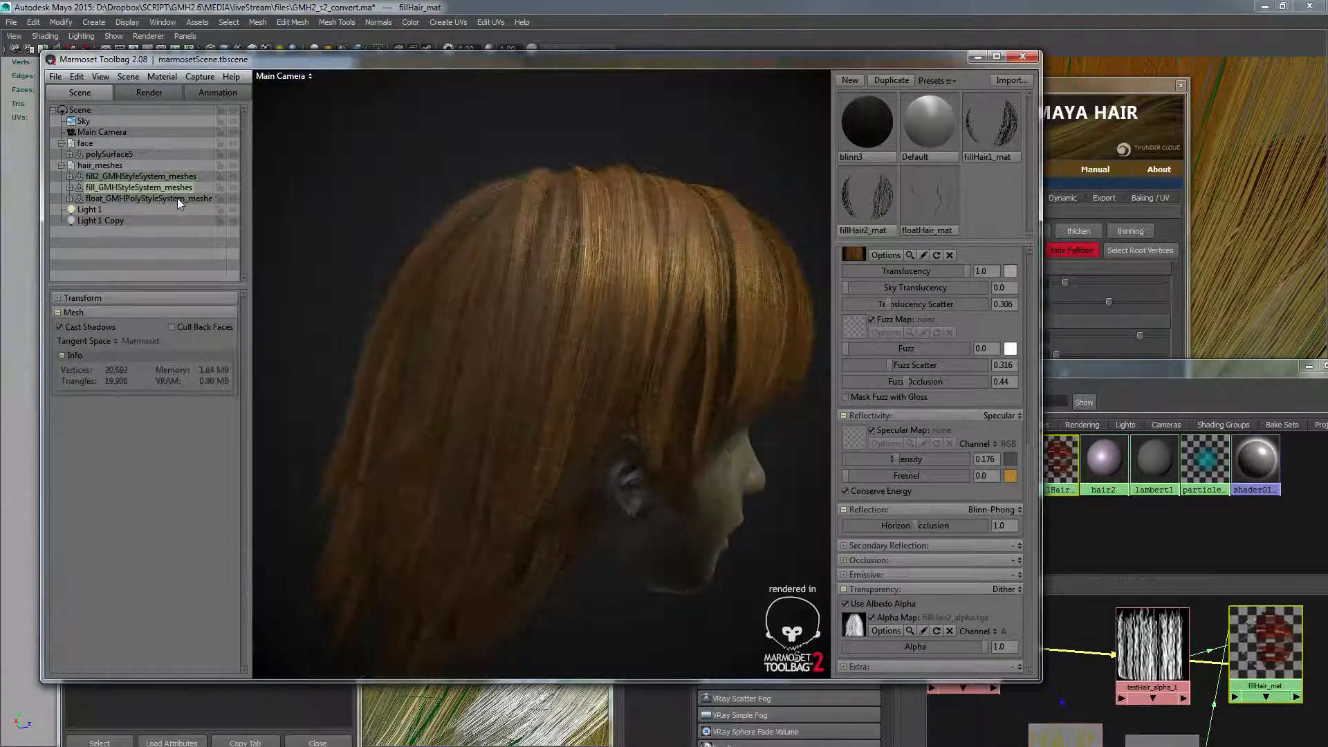
# - Hide the fill2_GMHStyleSystem_meshes layer and examine the remaining hair layers up close
pyautogui.click(234, 177)
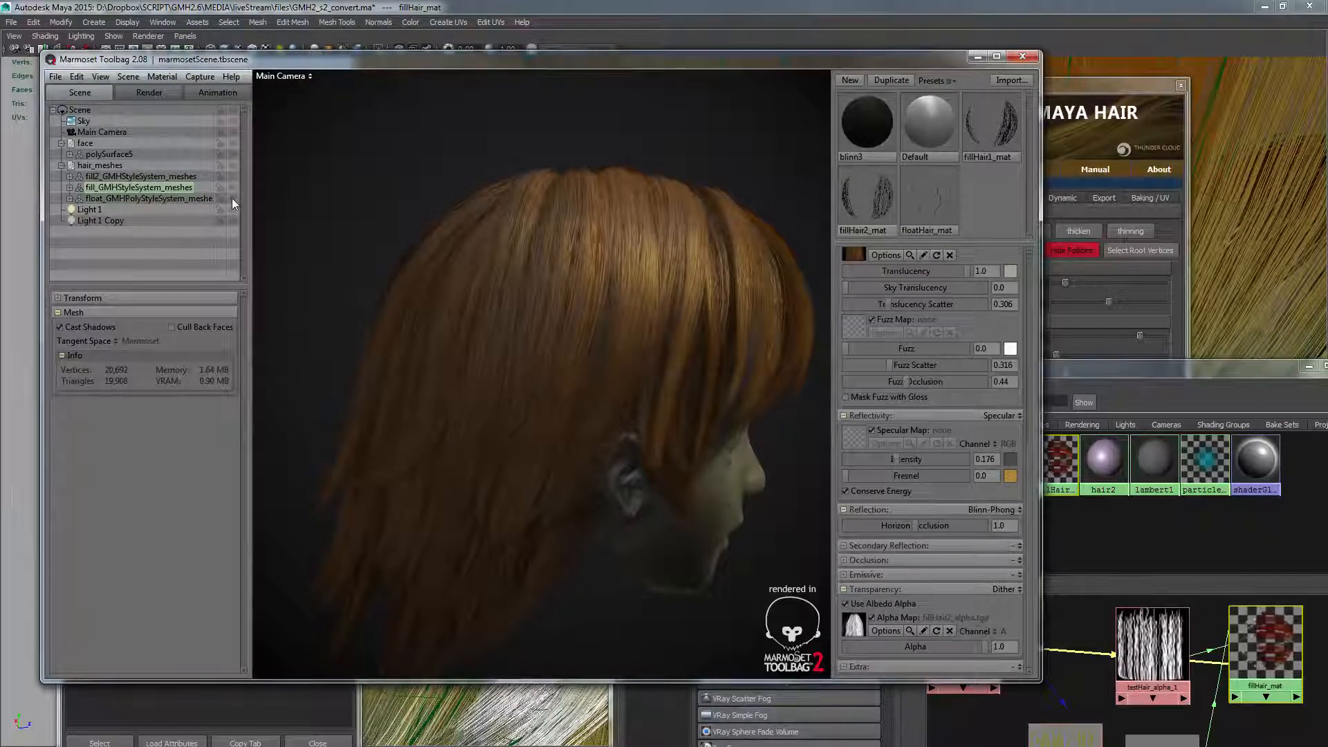
pyautogui.moveTo(619, 240); pyautogui.dragTo(443, 265)
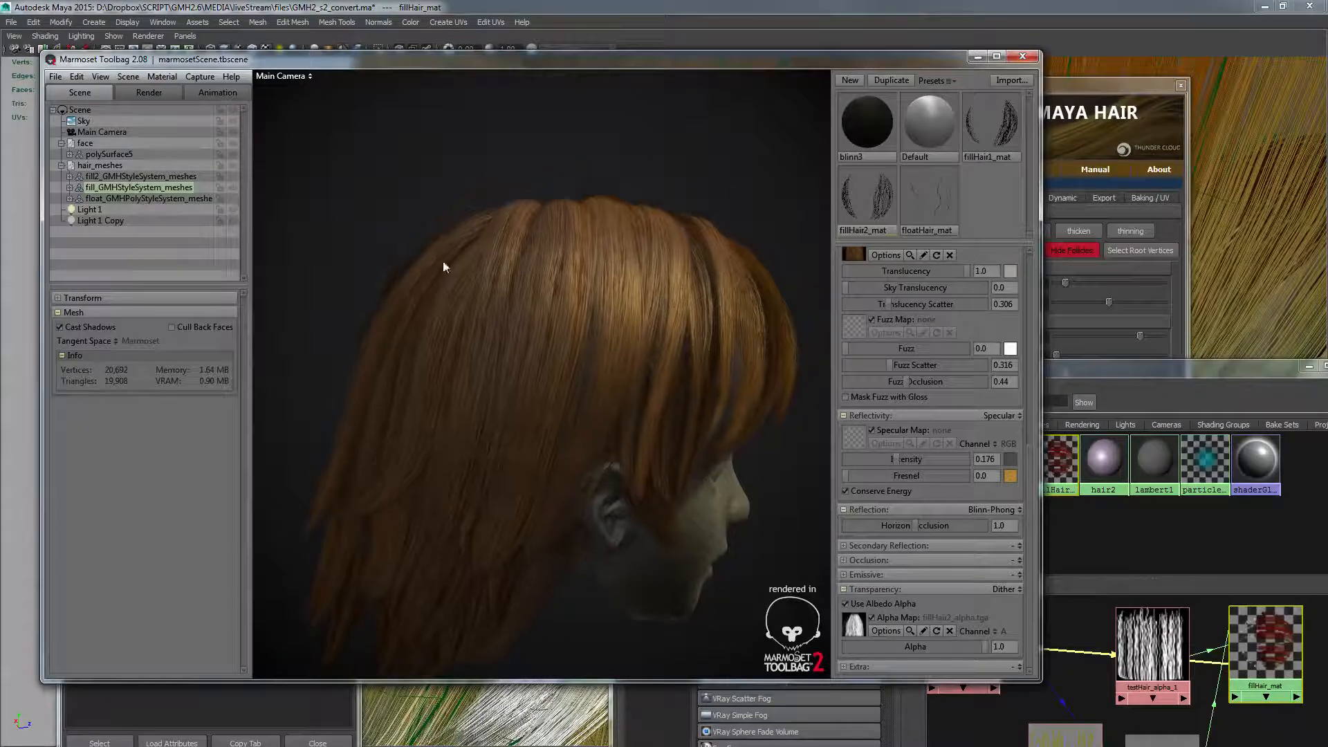
pyautogui.moveTo(645, 332); pyautogui.dragTo(824, 421, button='right')
pyautogui.moveTo(795, 312); pyautogui.dragTo(437, 385, button='middle')
pyautogui.moveTo(437, 385); pyautogui.dragTo(487, 334)
pyautogui.moveTo(487, 333); pyautogui.dragTo(596, 386, button='right')
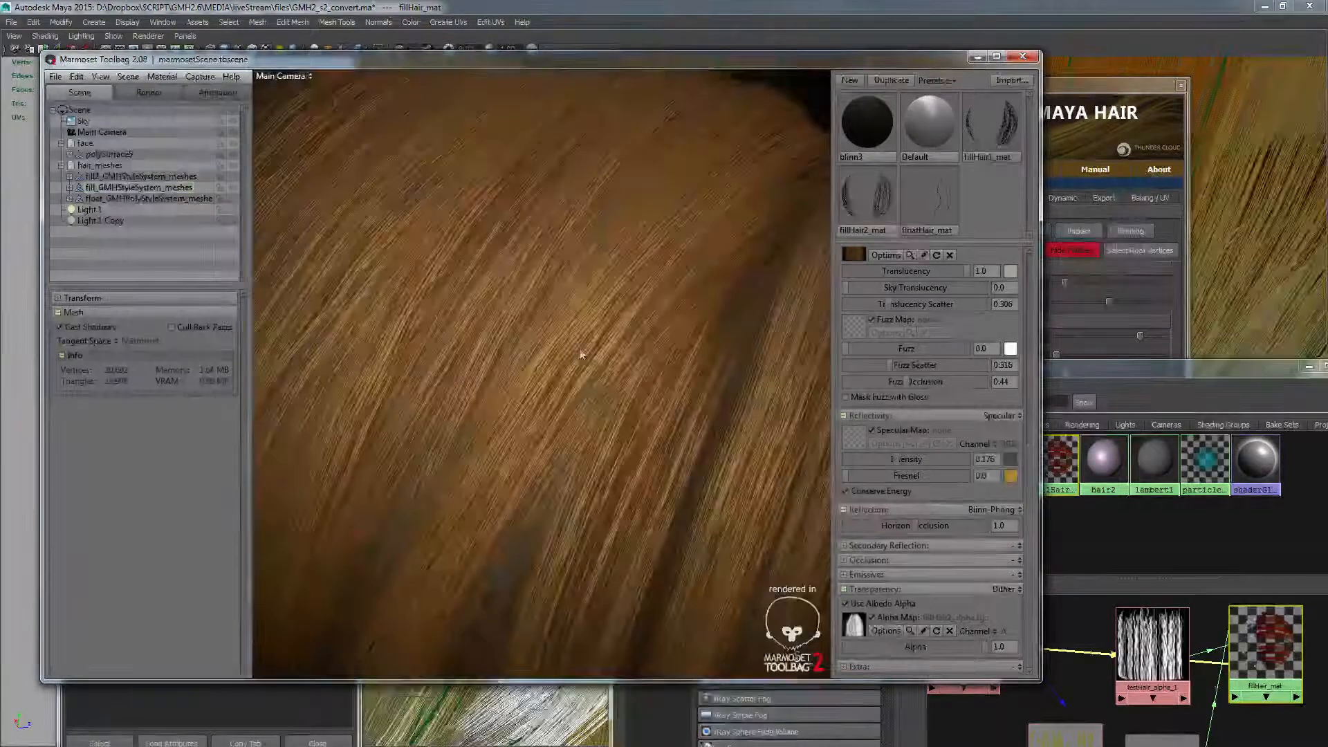
pyautogui.moveTo(596, 386)
pyautogui.mouseDown()
pyautogui.moveTo(612, 397)
pyautogui.moveTo(590, 364)
pyautogui.mouseUp()
pyautogui.moveTo(518, 262); pyautogui.dragTo(603, 289)
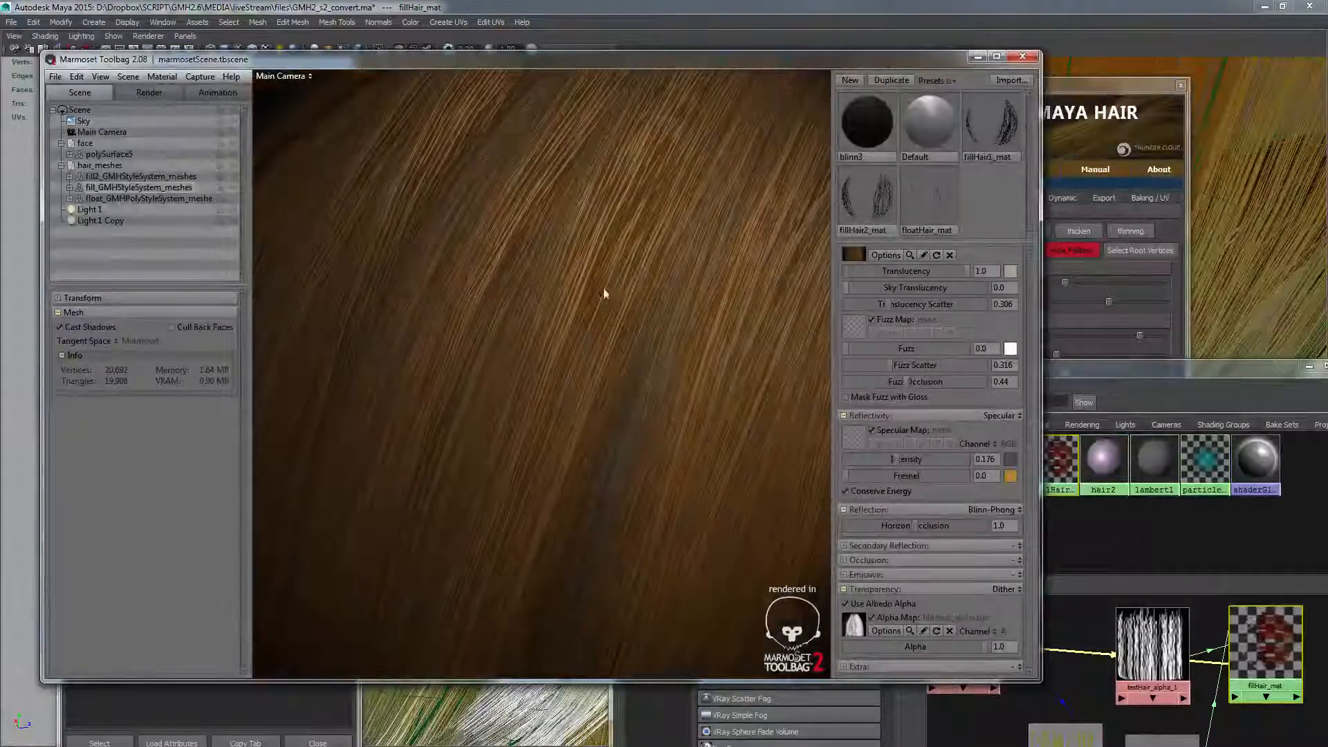
pyautogui.moveTo(631, 348); pyautogui.dragTo(595, 303)
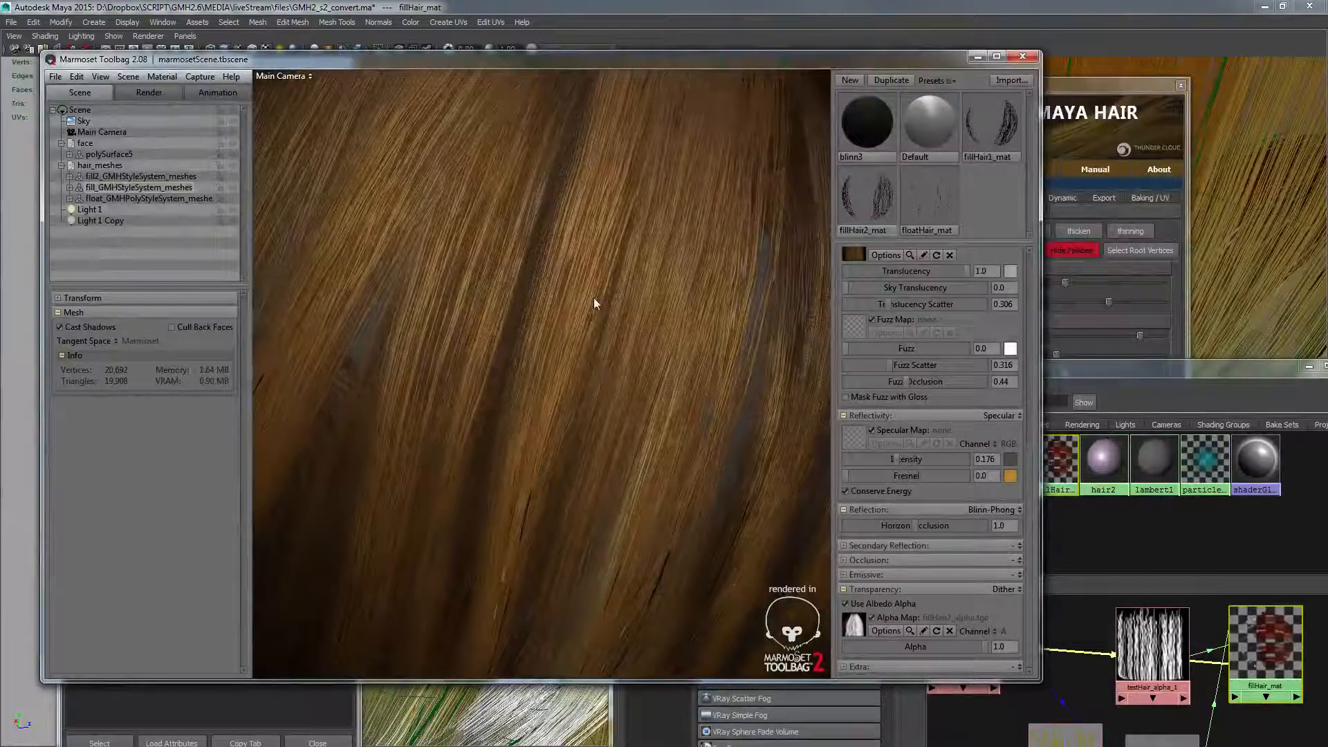
# - Show the fill2_GMHStyleSystem_meshes layer again and examine the complete hair from close up to the whole head
pyautogui.click(234, 182)
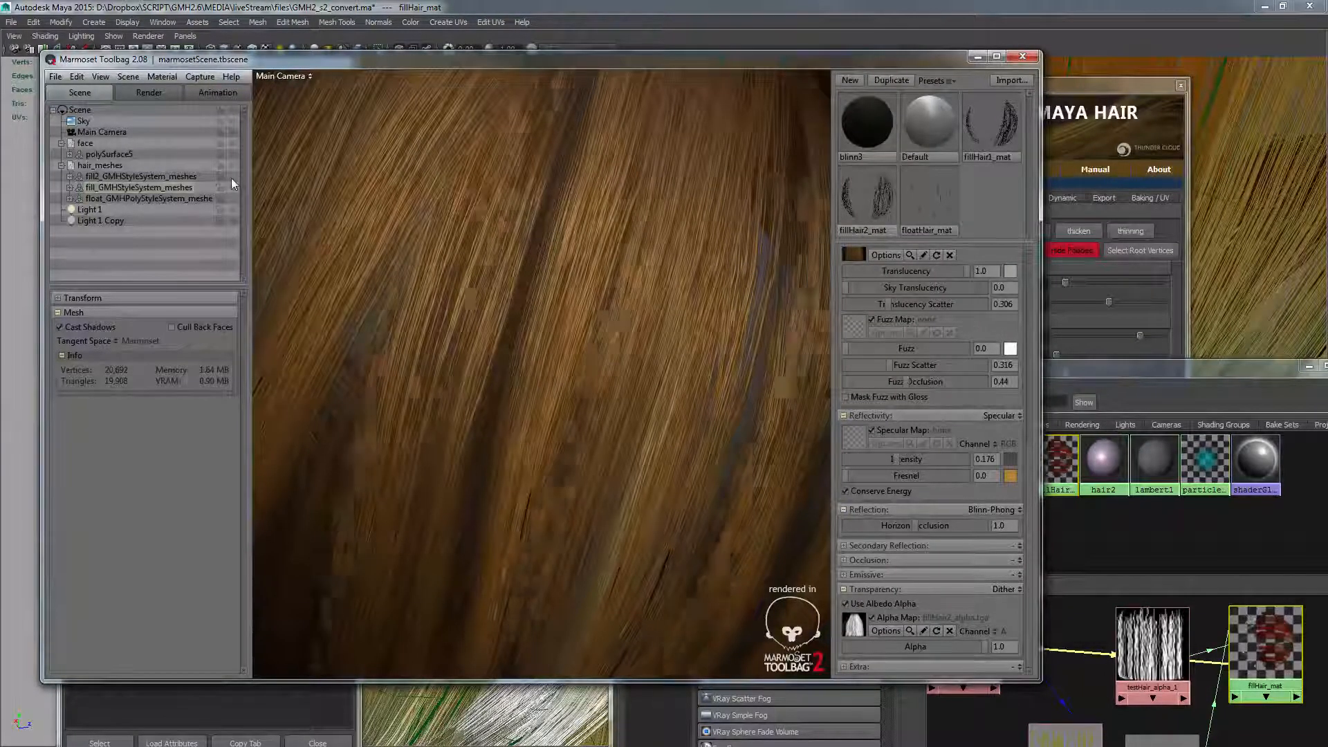
pyautogui.moveTo(617, 289); pyautogui.dragTo(563, 189)
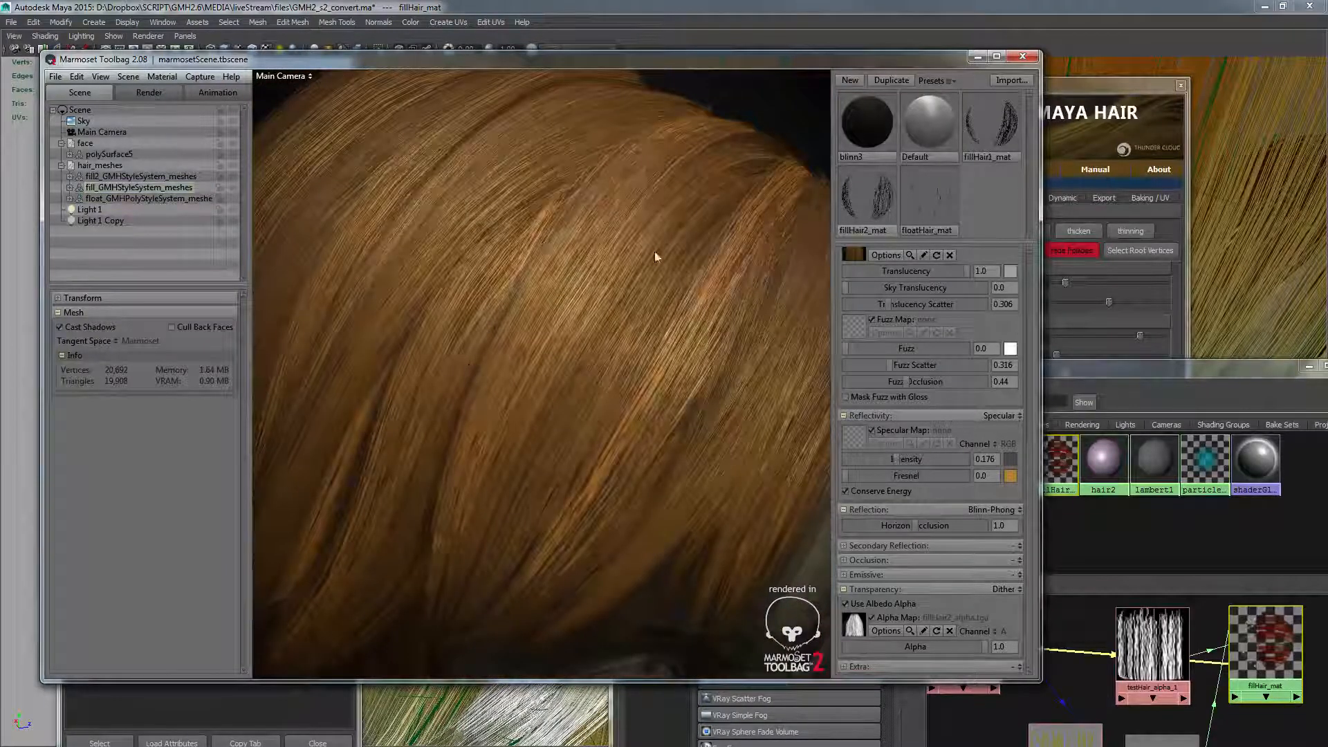
pyautogui.scroll(-5, 565, 315)
pyautogui.moveTo(566, 315); pyautogui.dragTo(641, 311)
pyautogui.scroll(-3, 528, 340)
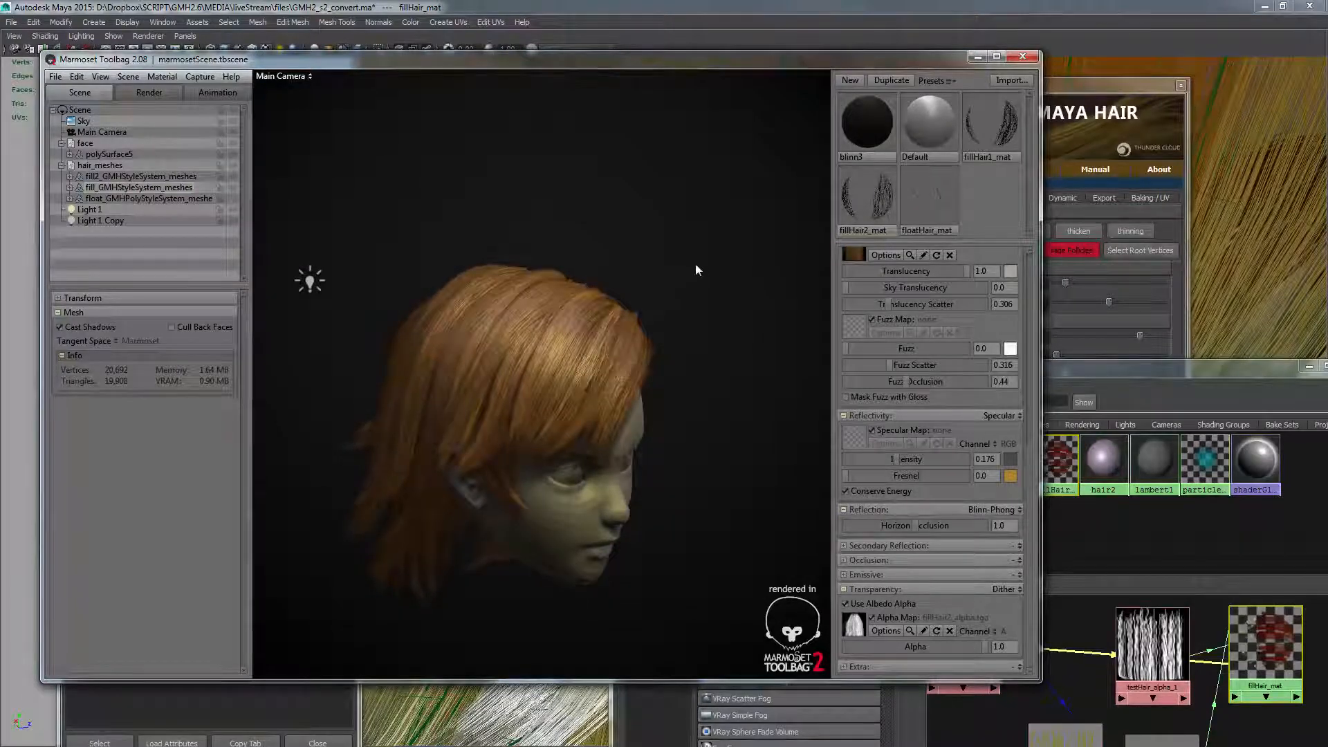
# - Switch back to Maya, go to the untitled hair strand scene and select the plane around the strands
pyautogui.click(1309, 161)
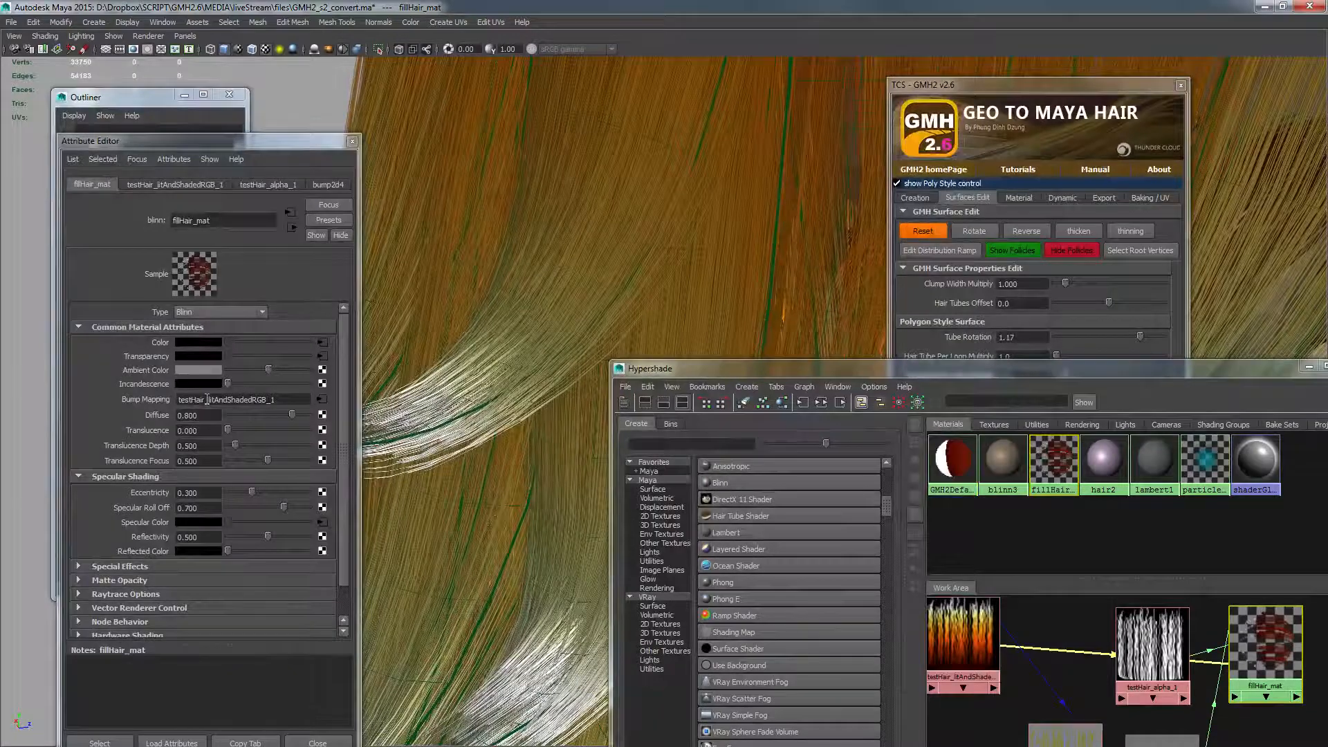
pyautogui.keyDown('alt'); pyautogui.moveTo(668, 310); pyautogui.dragTo(659, 268); pyautogui.keyUp('alt')
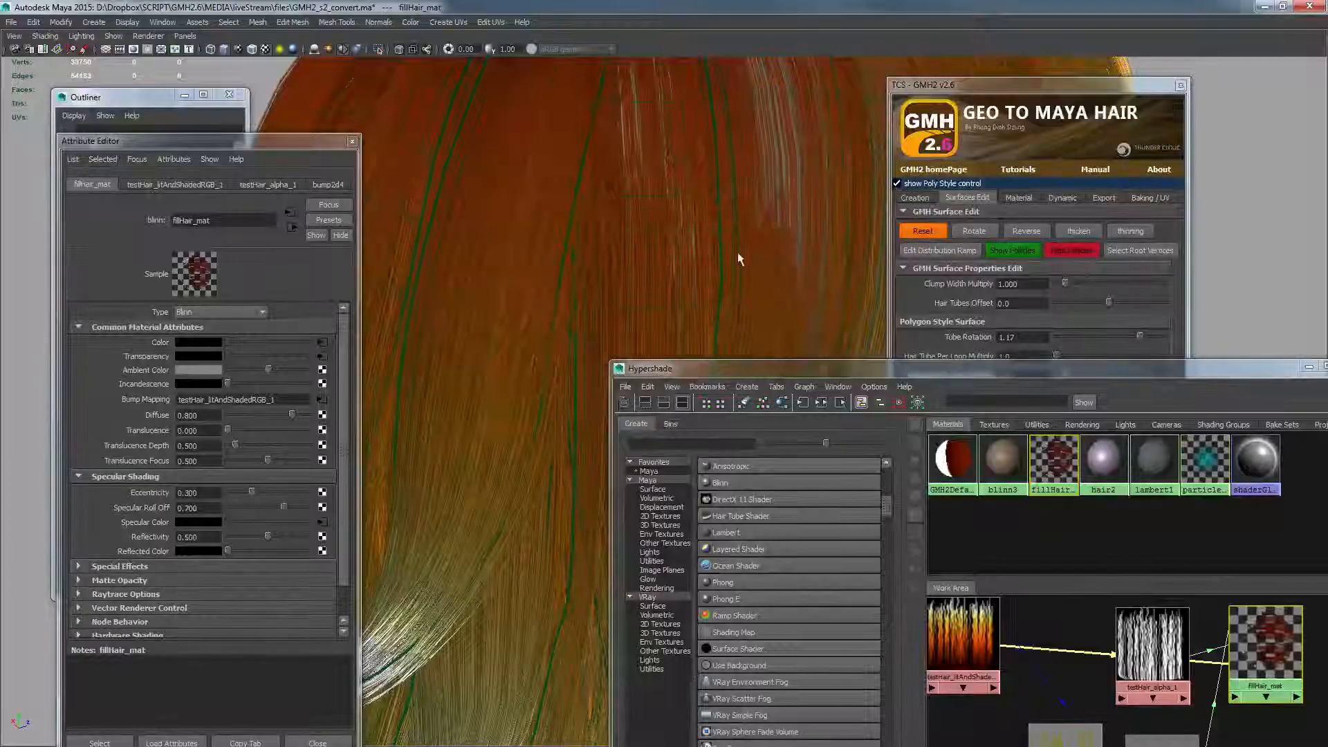
pyautogui.press('f')
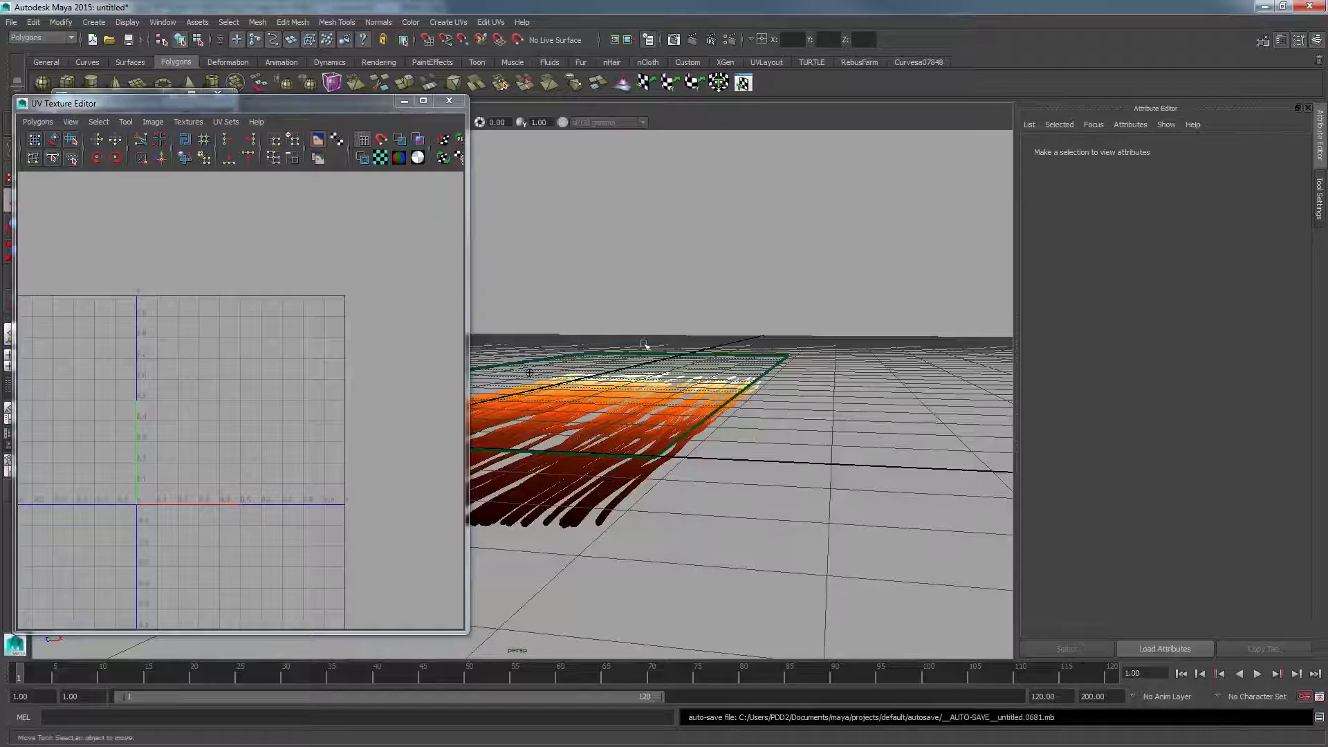
pyautogui.keyDown('alt'); pyautogui.moveTo(643, 343); pyautogui.dragTo(721, 402); pyautogui.keyUp('alt')
pyautogui.click(715, 409)
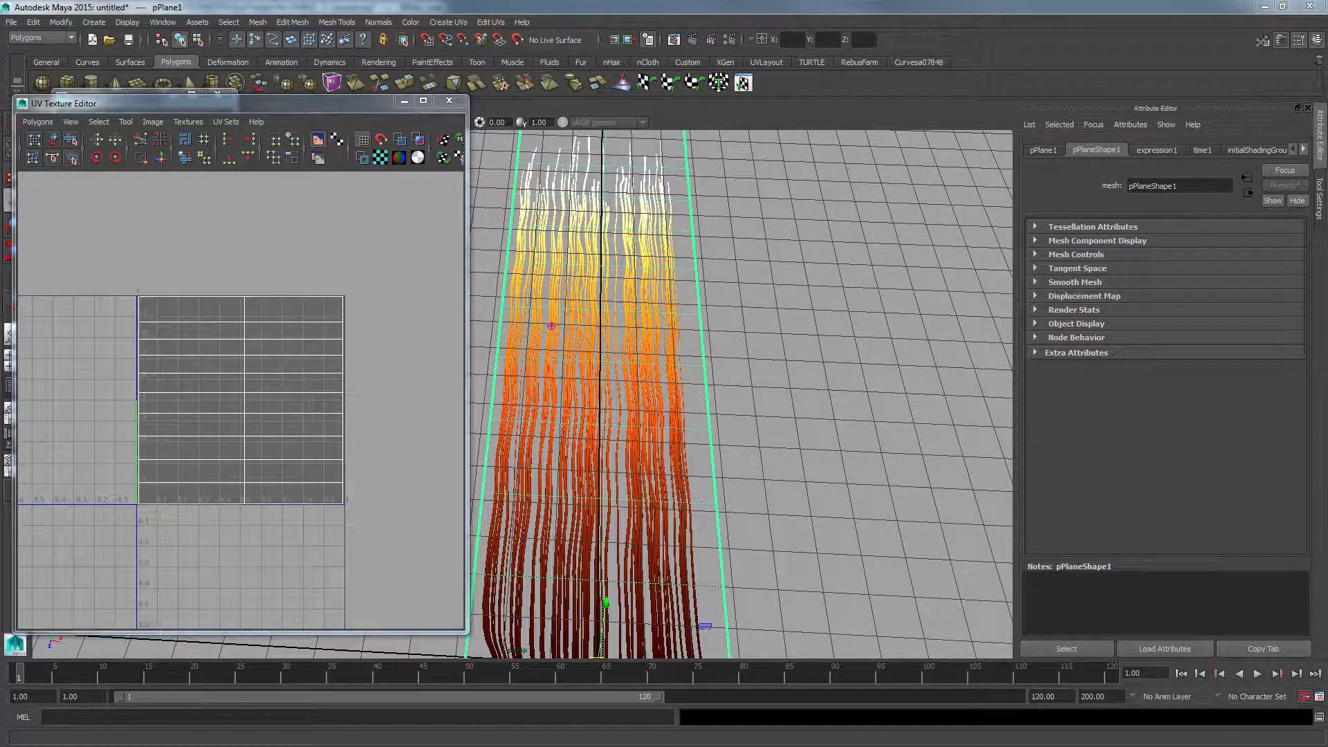
# - Select GMH2DefaultShader in the Hypershade and open the ramp connected to its Color attribute
pyautogui.moveTo(530, 90); pyautogui.dragTo(484, 128)
pyautogui.moveTo(813, 577); pyautogui.dragTo(576, 519)
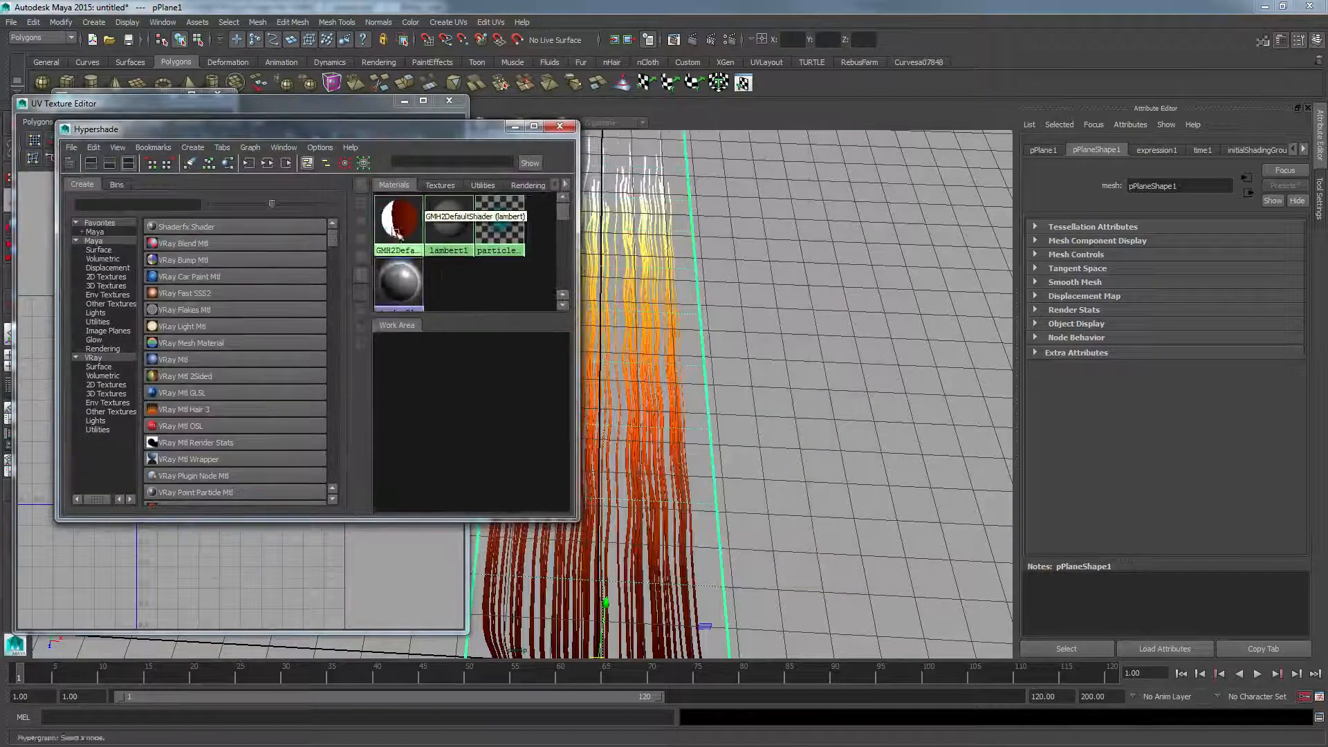
pyautogui.click(398, 221)
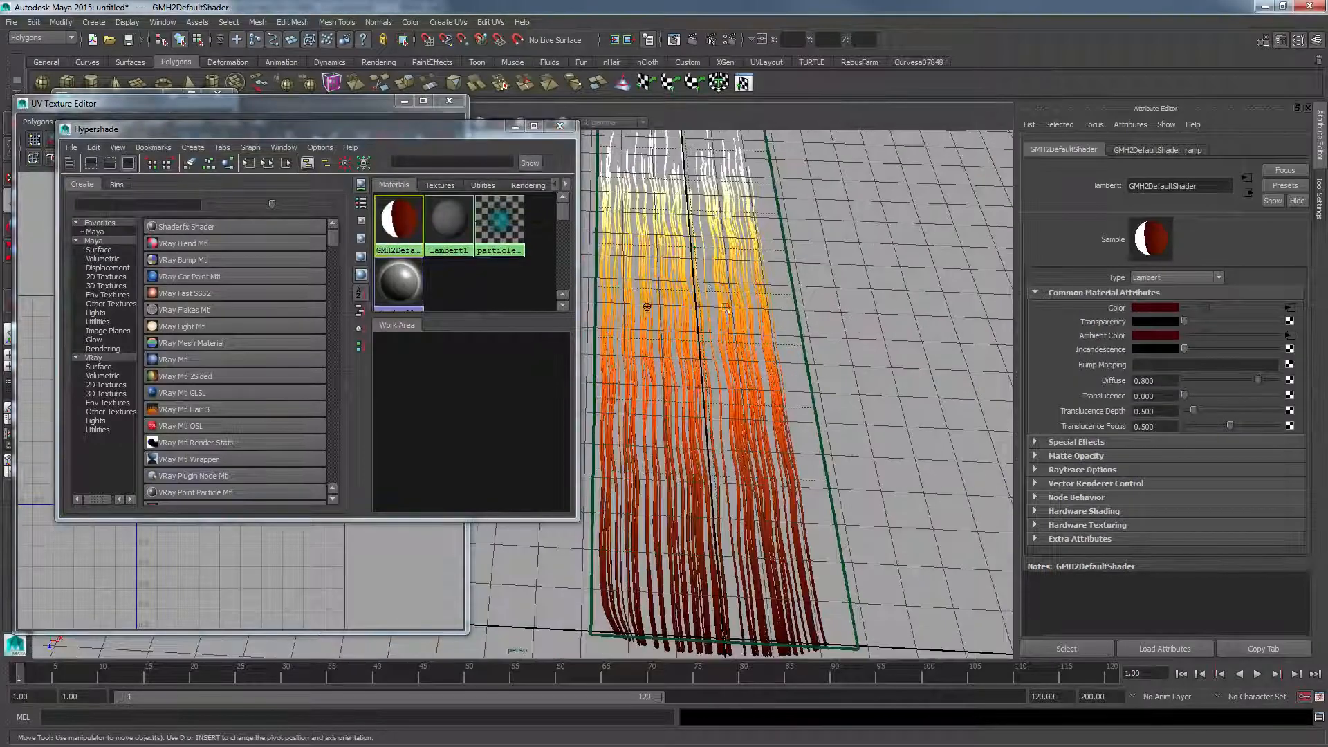
pyautogui.scroll(-3, 725, 309)
pyautogui.moveTo(418, 133); pyautogui.dragTo(396, 335)
pyautogui.click(1290, 308)
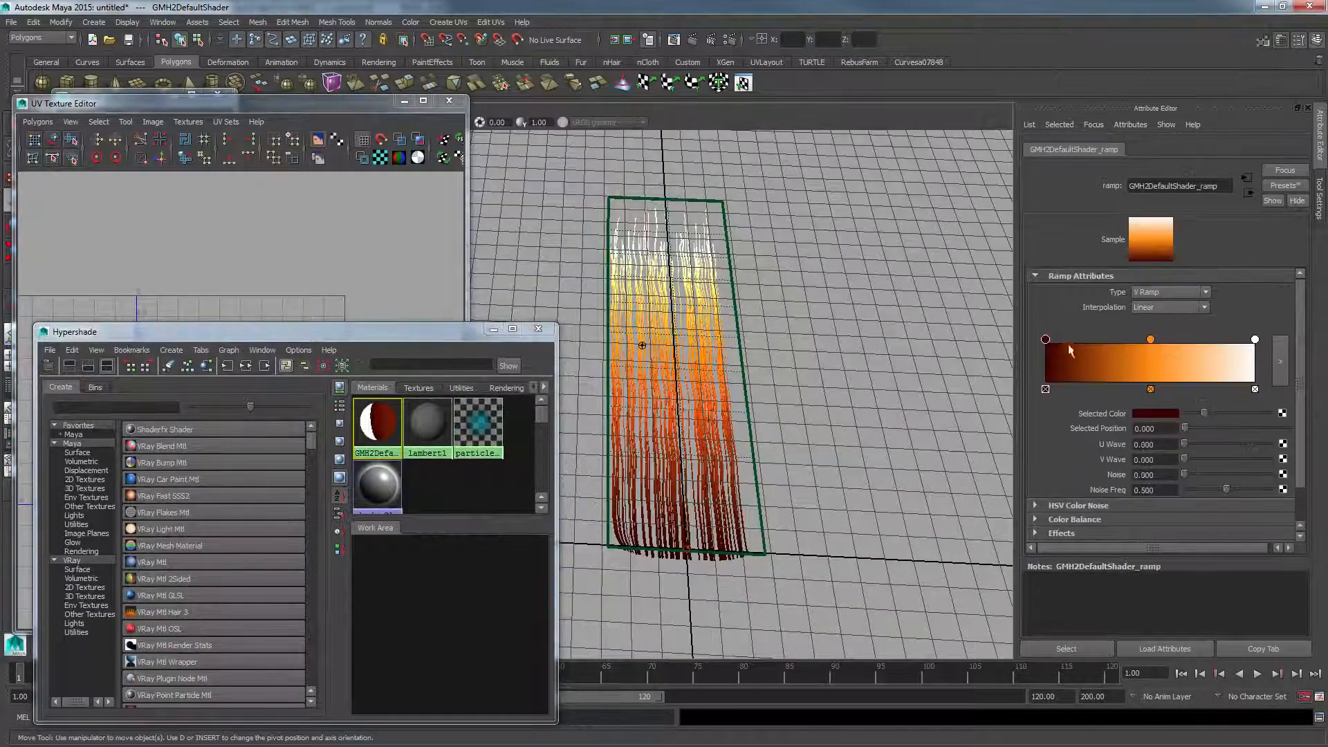
# - Set the ramp's dark red root color to hue 360, saturation 0.647 and value 0.157
pyautogui.click(1166, 415)
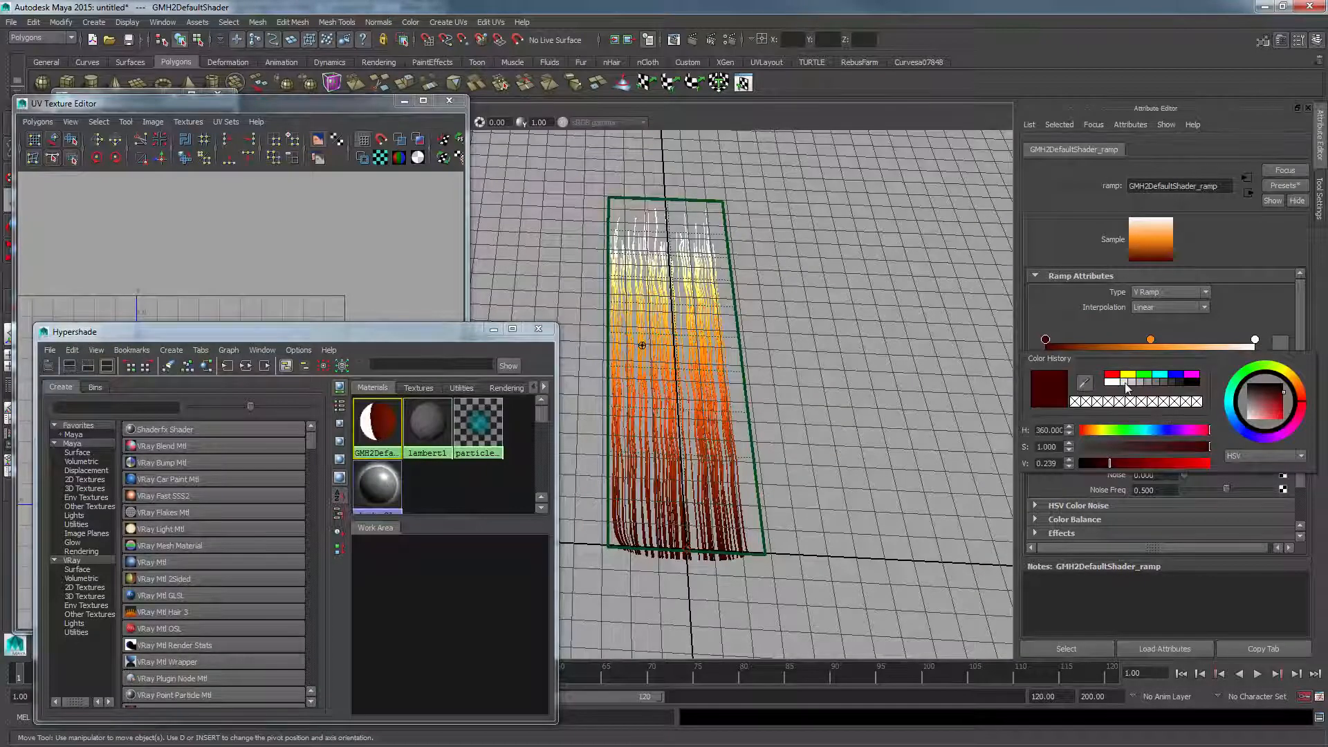
pyautogui.moveTo(1130, 449); pyautogui.dragTo(1088, 463)
pyautogui.moveTo(1279, 406); pyautogui.dragTo(1271, 395)
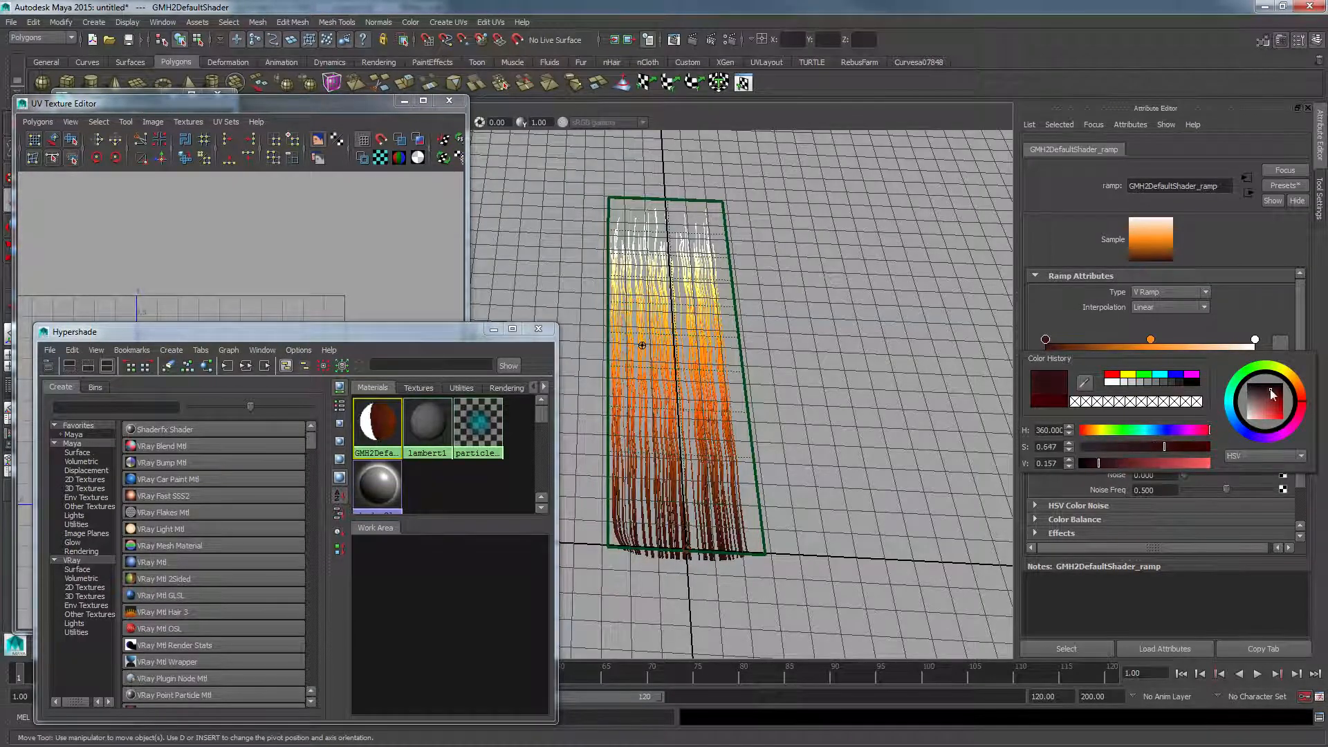
# - Change the ramp's orange middle color to a dark brown with hue 30.337 and value 0.250, slightly less saturated
pyautogui.click(1151, 340)
pyautogui.click(1155, 413)
pyautogui.moveTo(1119, 467); pyautogui.dragTo(1106, 467)
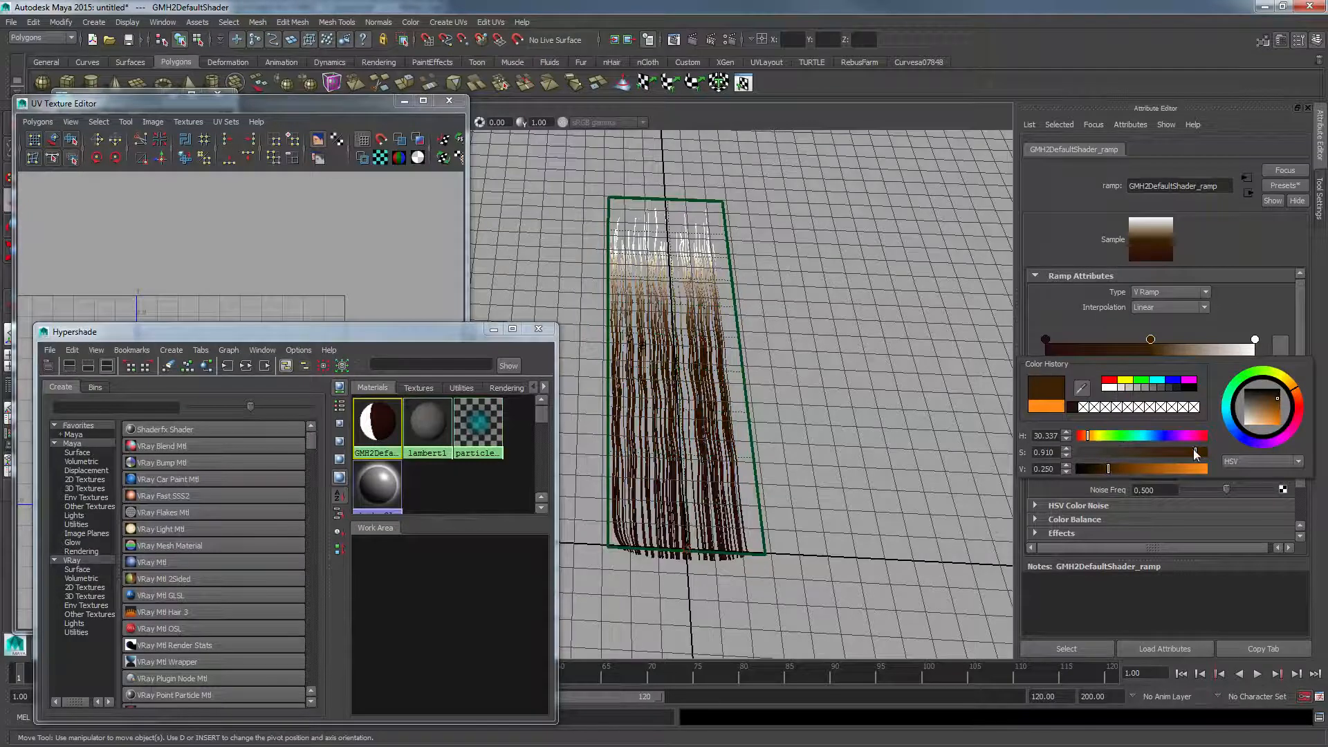
pyautogui.moveTo(1195, 449); pyautogui.dragTo(1186, 450)
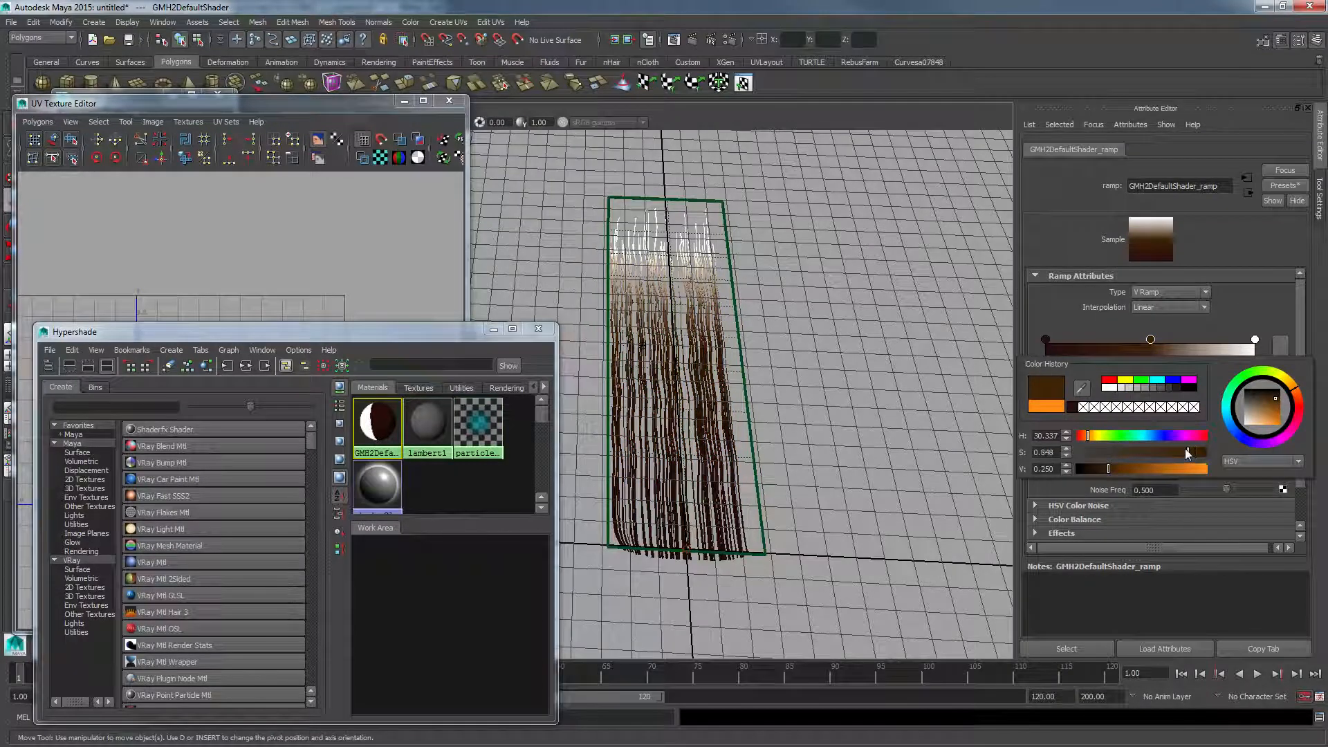
# - Select the ramp's white end color and check the hair coloring in Marmoset Toolbag from several sides
pyautogui.click(1255, 340)
pyautogui.click(1155, 413)
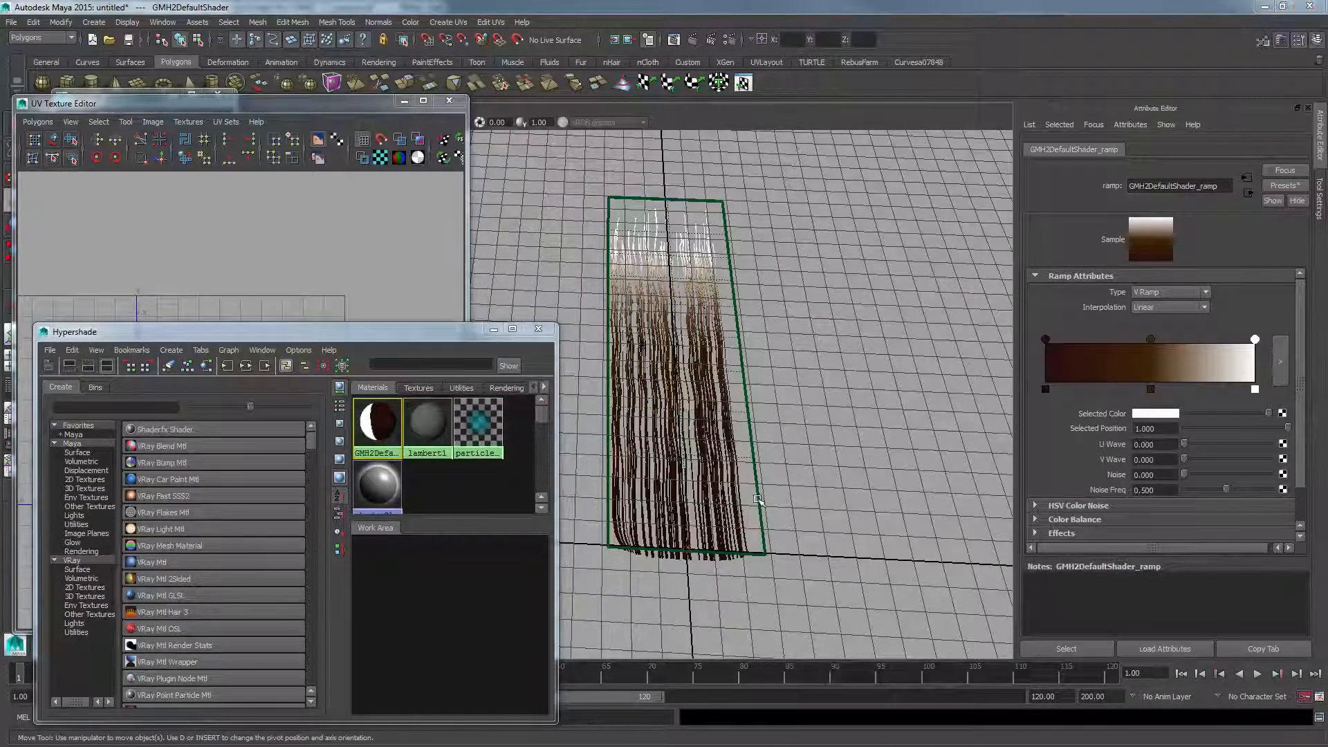
pyautogui.hotkey('alt', 'Tab')
pyautogui.moveTo(579, 388); pyautogui.dragTo(470, 308)
pyautogui.moveTo(502, 521); pyautogui.dragTo(527, 353)
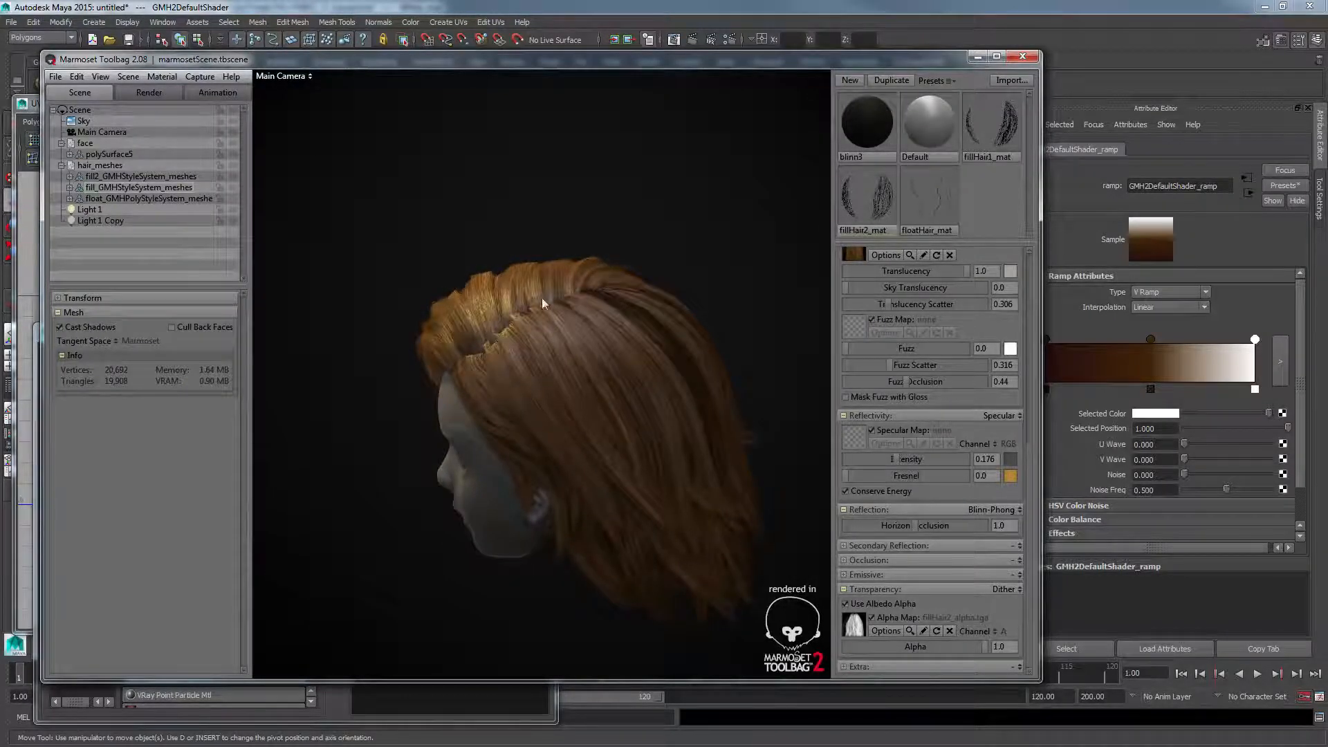
# - Back in Maya, replace the ramp's white end color with the dark brown from the color history and adjust its brightness
pyautogui.hotkey('alt', 'Tab')
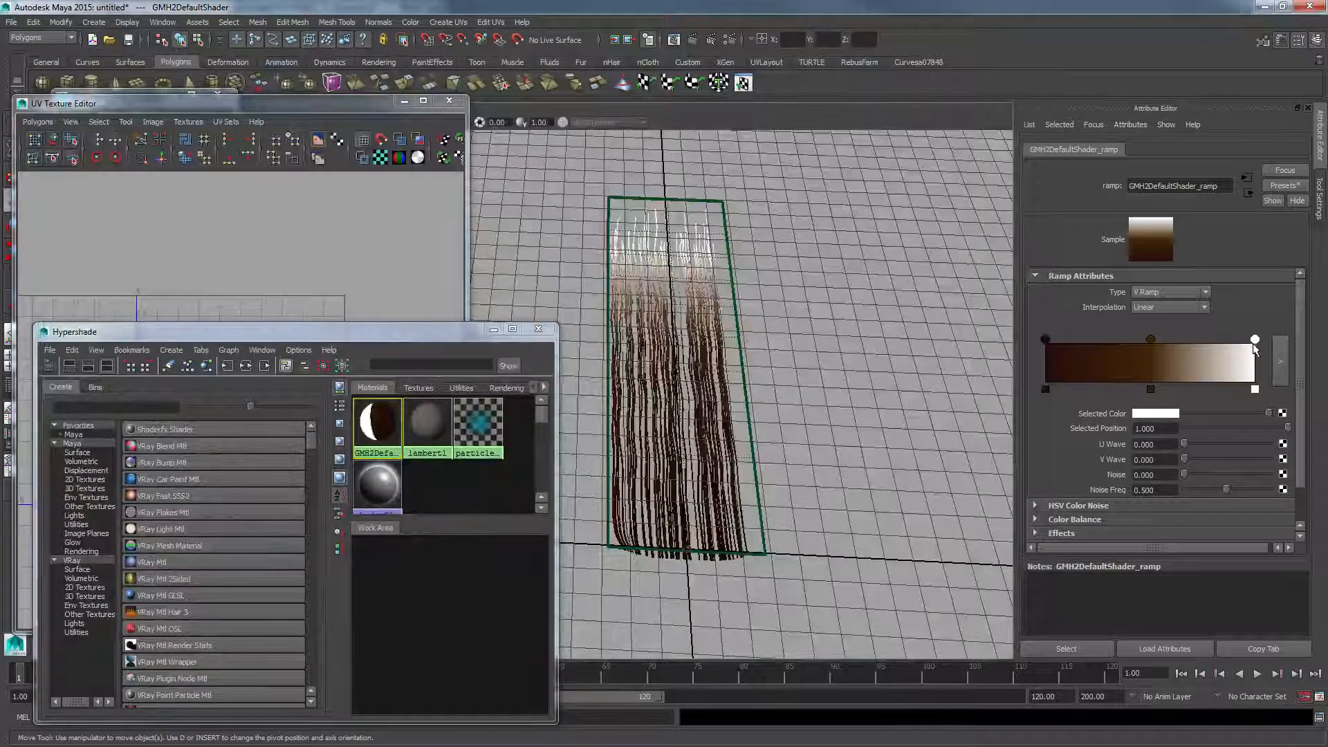
pyautogui.click(1170, 414)
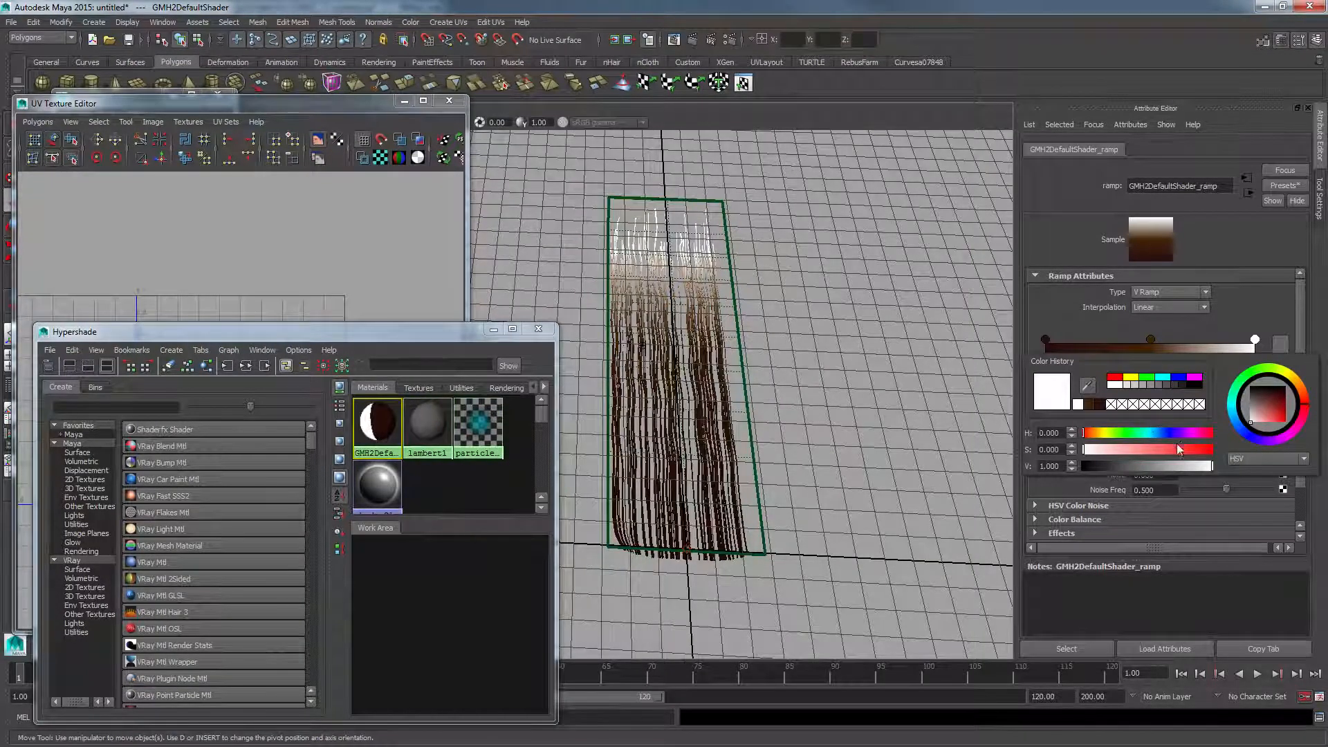
pyautogui.click(1091, 403)
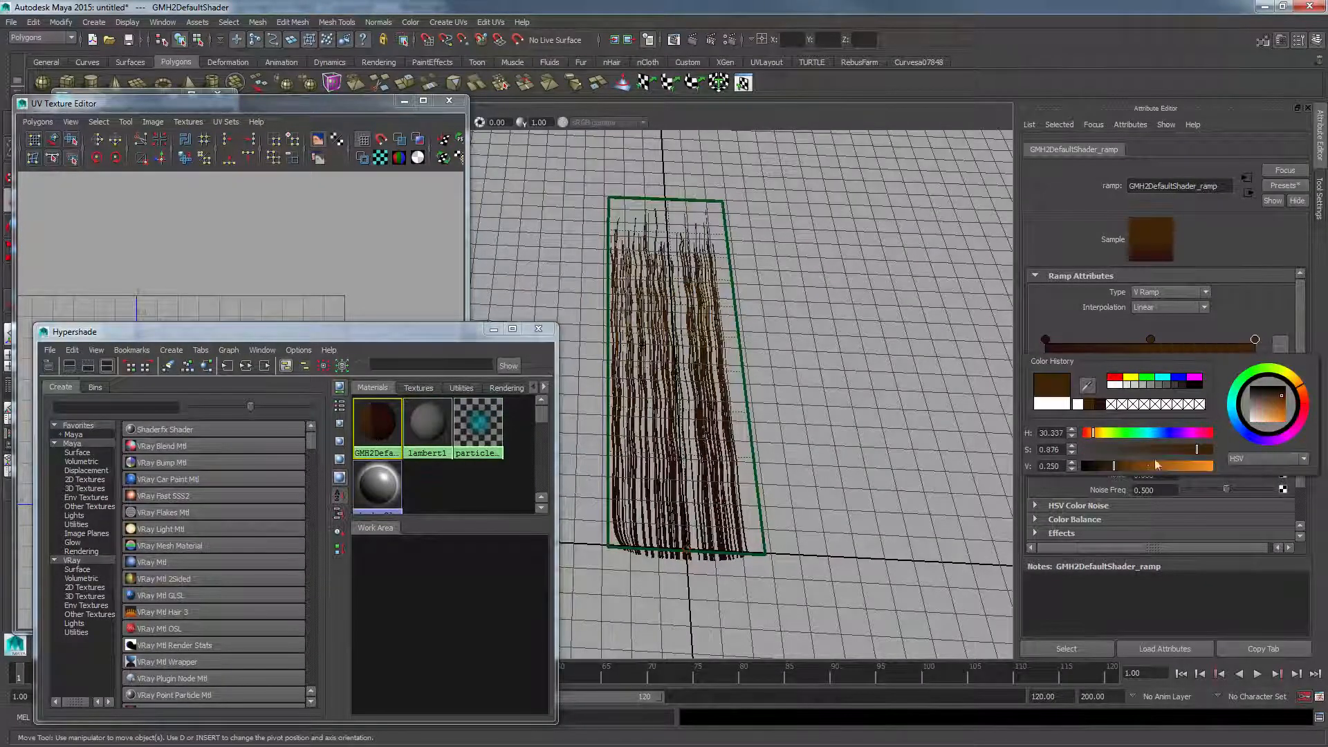
pyautogui.moveTo(1133, 466)
pyautogui.mouseDown()
pyautogui.moveTo(1169, 454)
pyautogui.moveTo(1111, 465)
pyautogui.mouseUp()
pyautogui.click(865, 387)
# - Check the recolored hair strands from several angles and select pPlane1 in the Outliner
pyautogui.keyDown('alt'); pyautogui.moveTo(858, 388); pyautogui.dragTo(733, 398); pyautogui.keyUp('alt')
pyautogui.moveTo(733, 397)
pyautogui.keyDown('alt'); pyautogui.mouseDown(button='right')
pyautogui.moveTo(760, 405)
pyautogui.moveTo(744, 408)
pyautogui.mouseUp(button='right'); pyautogui.keyUp('alt')
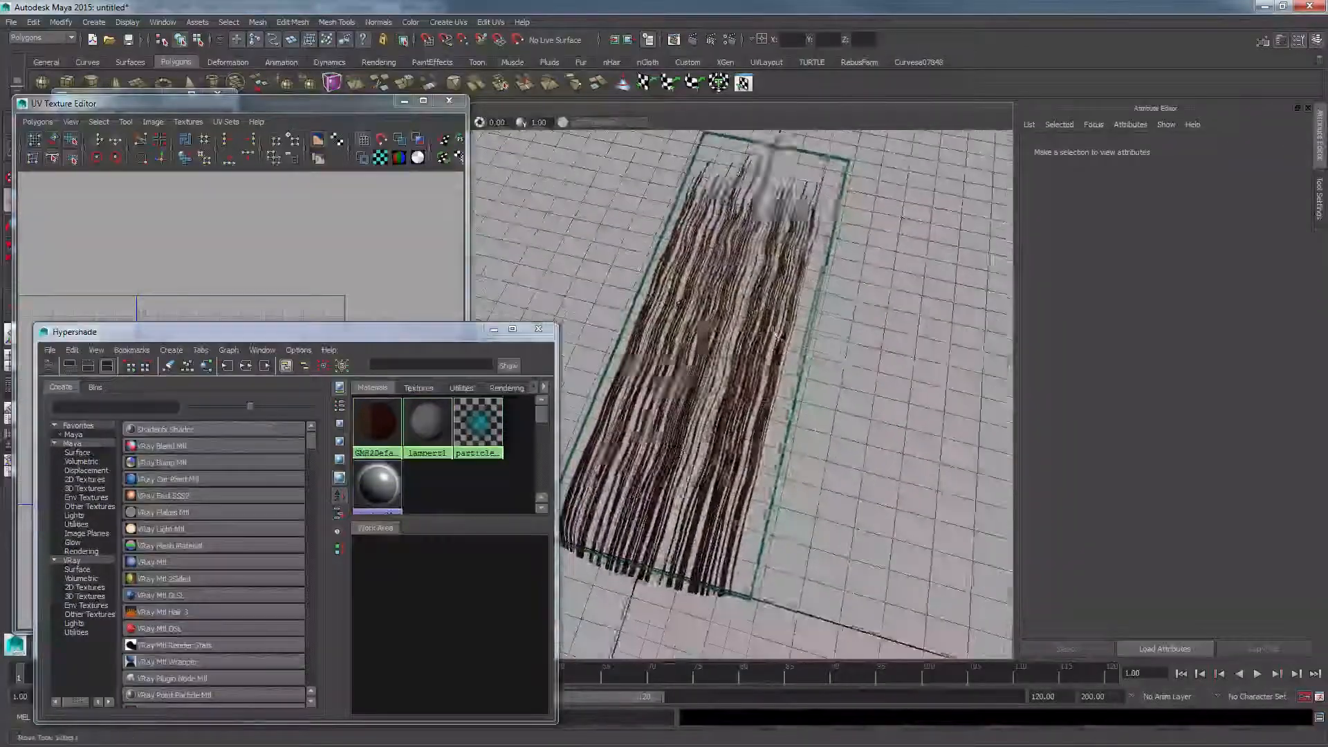
pyautogui.keyDown('alt'); pyautogui.moveTo(743, 408); pyautogui.dragTo(768, 424); pyautogui.keyUp('alt')
pyautogui.click(786, 366)
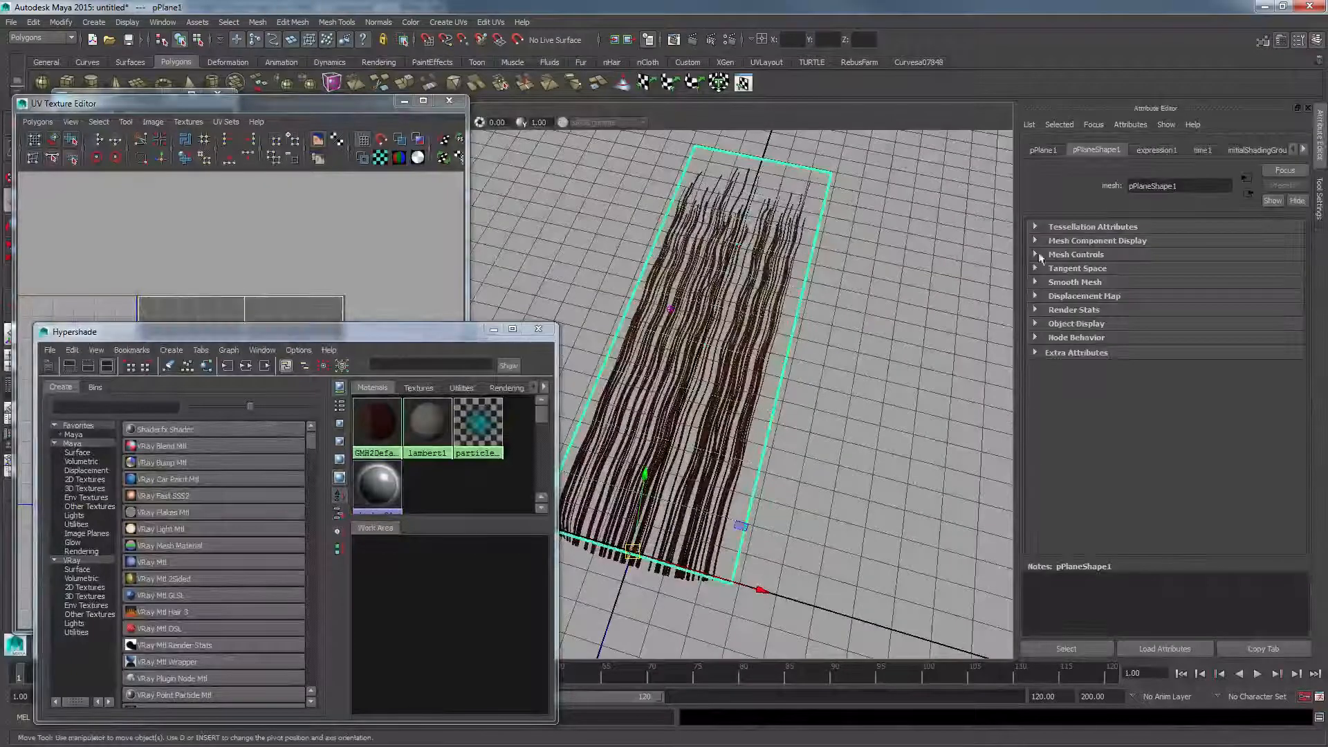
pyautogui.click(832, 295)
pyautogui.hotkey('shift', 'o')
pyautogui.click(155, 216)
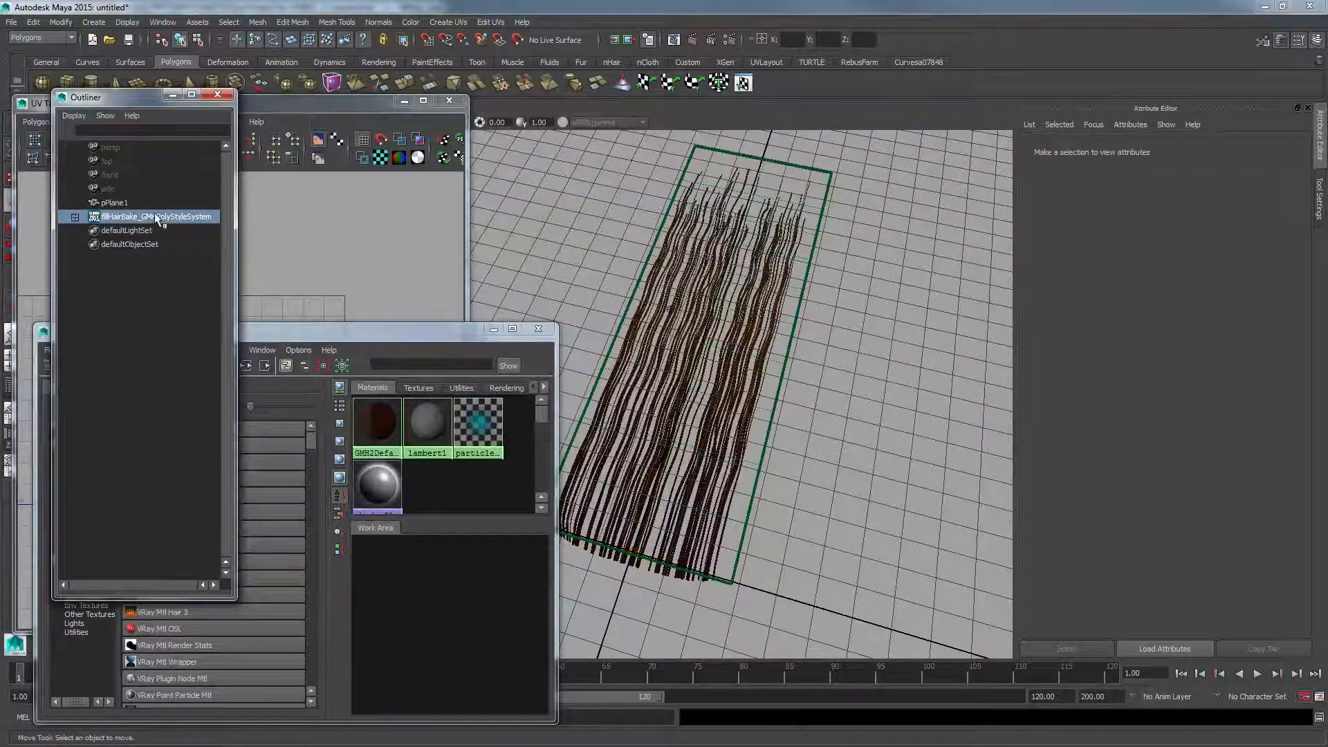
pyautogui.keyDown('alt'); pyautogui.moveTo(748, 360); pyautogui.dragTo(833, 350, button='right'); pyautogui.keyUp('alt')
pyautogui.keyDown('alt'); pyautogui.moveTo(833, 350); pyautogui.dragTo(861, 344); pyautogui.keyUp('alt')
pyautogui.click(114, 202)
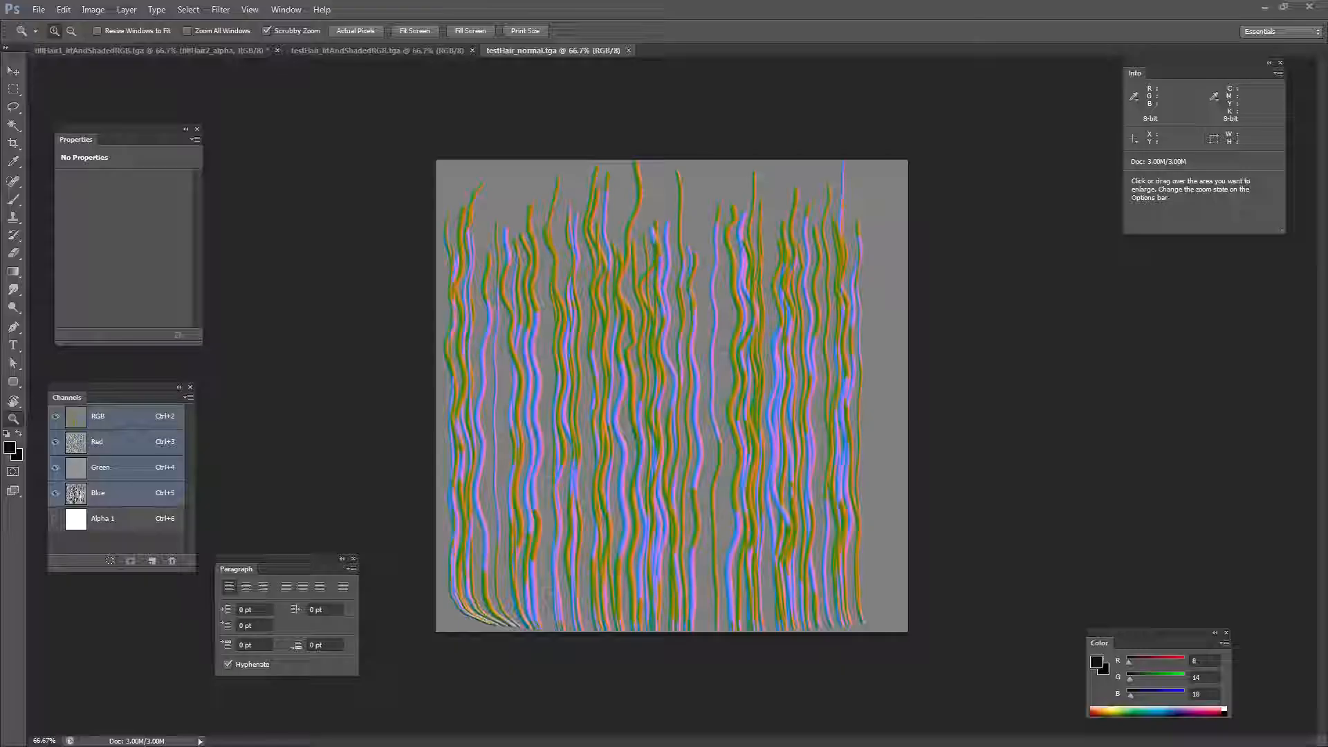
# - In Photoshop, examine the tapered strand layout of the fillHair1_litAndShadedRGB.tga texture up close, and return to Maya
pyautogui.click(216, 50)
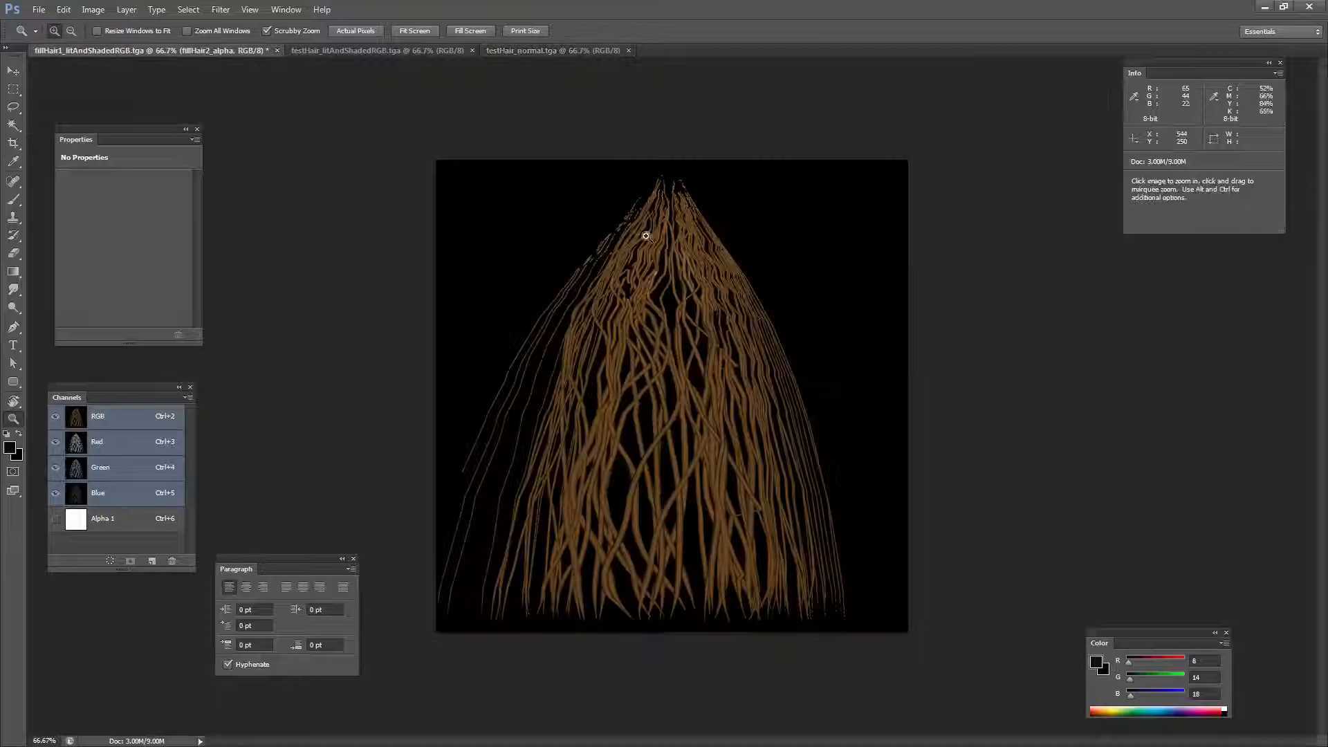
pyautogui.click(551, 373)
pyautogui.moveTo(572, 376); pyautogui.dragTo(564, 304)
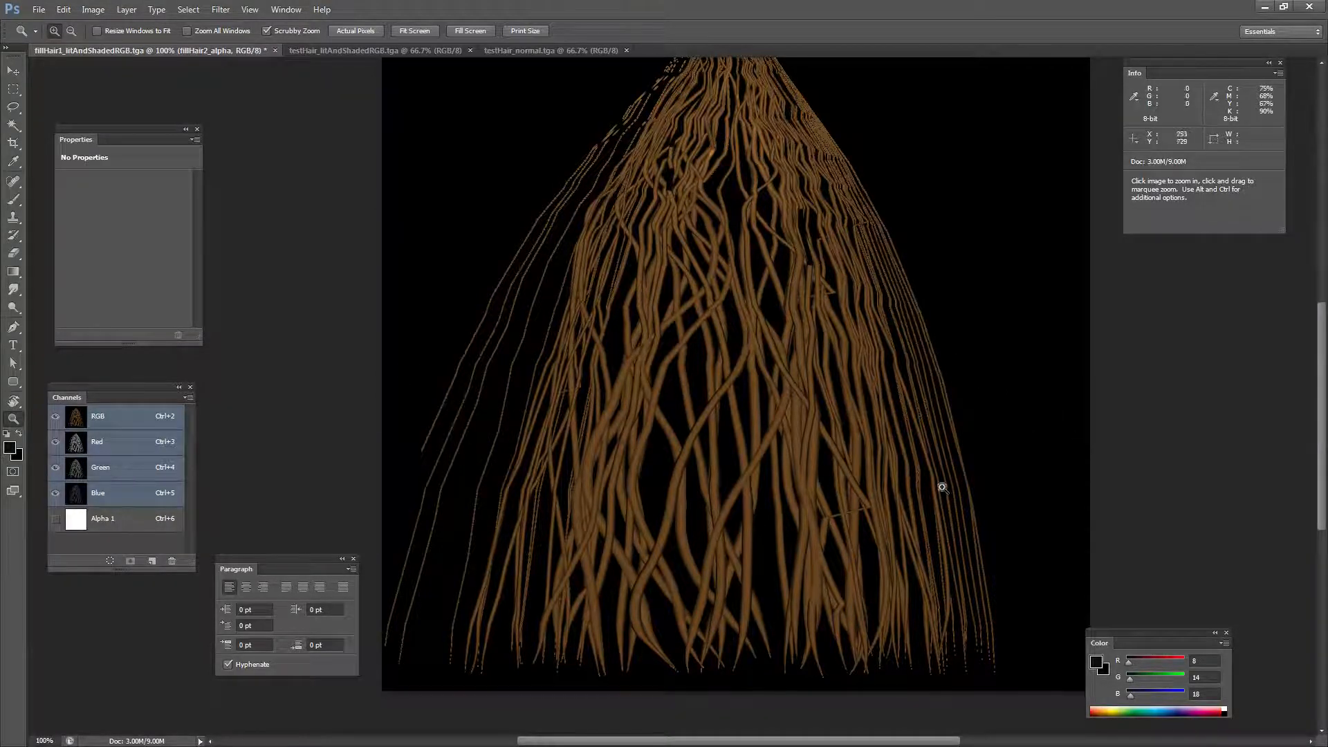
pyautogui.hotkey('alt', 'Tab')
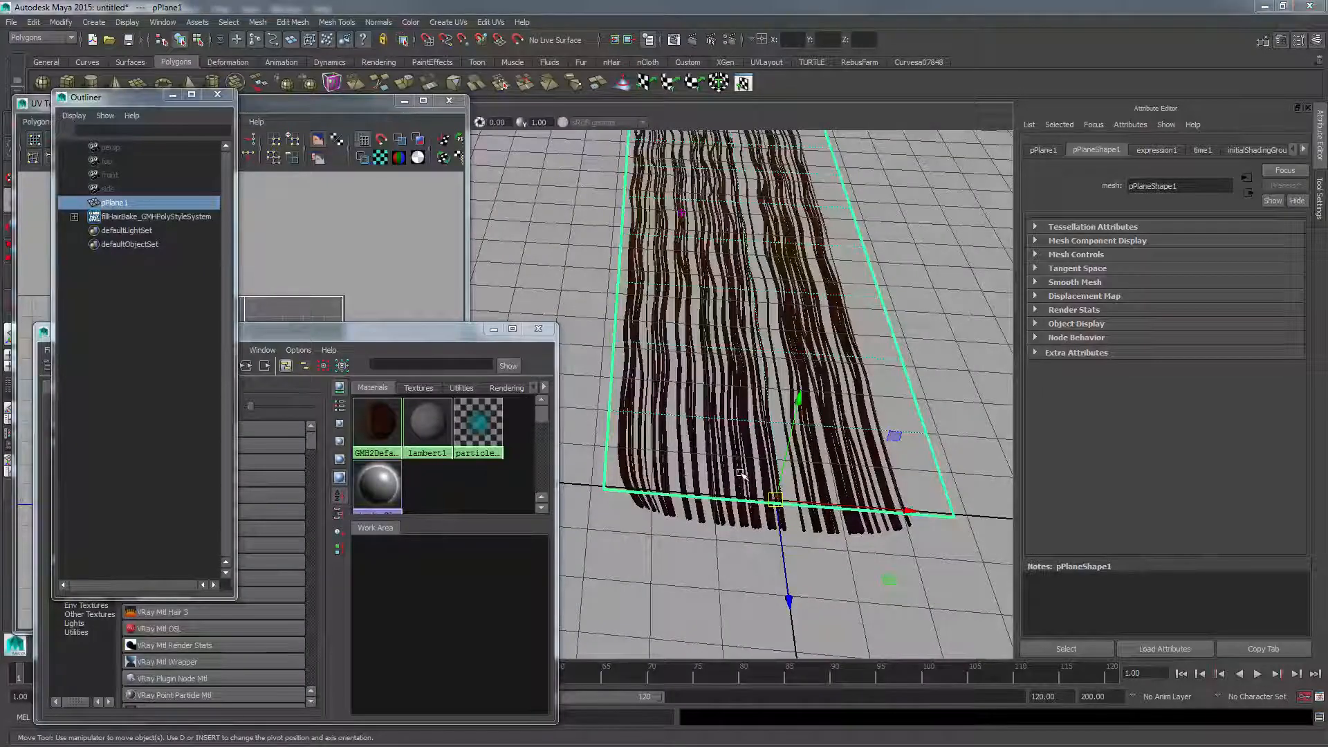
# - Switch to Marmoset Toolbag and examine the strand detail and tips of the real-time hair up close
pyautogui.hotkey('alt', 'Tab')
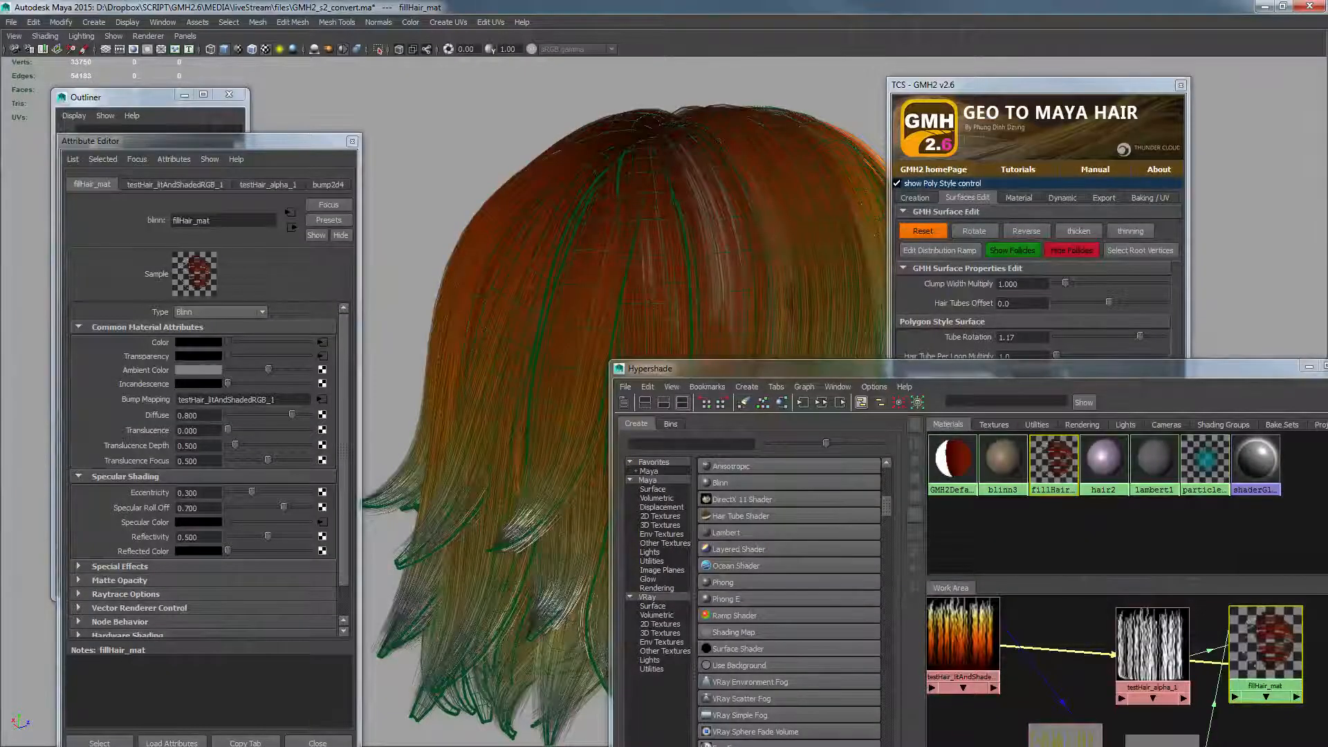
pyautogui.hotkey('alt', 'Tab')
pyautogui.moveTo(614, 413); pyautogui.dragTo(536, 464)
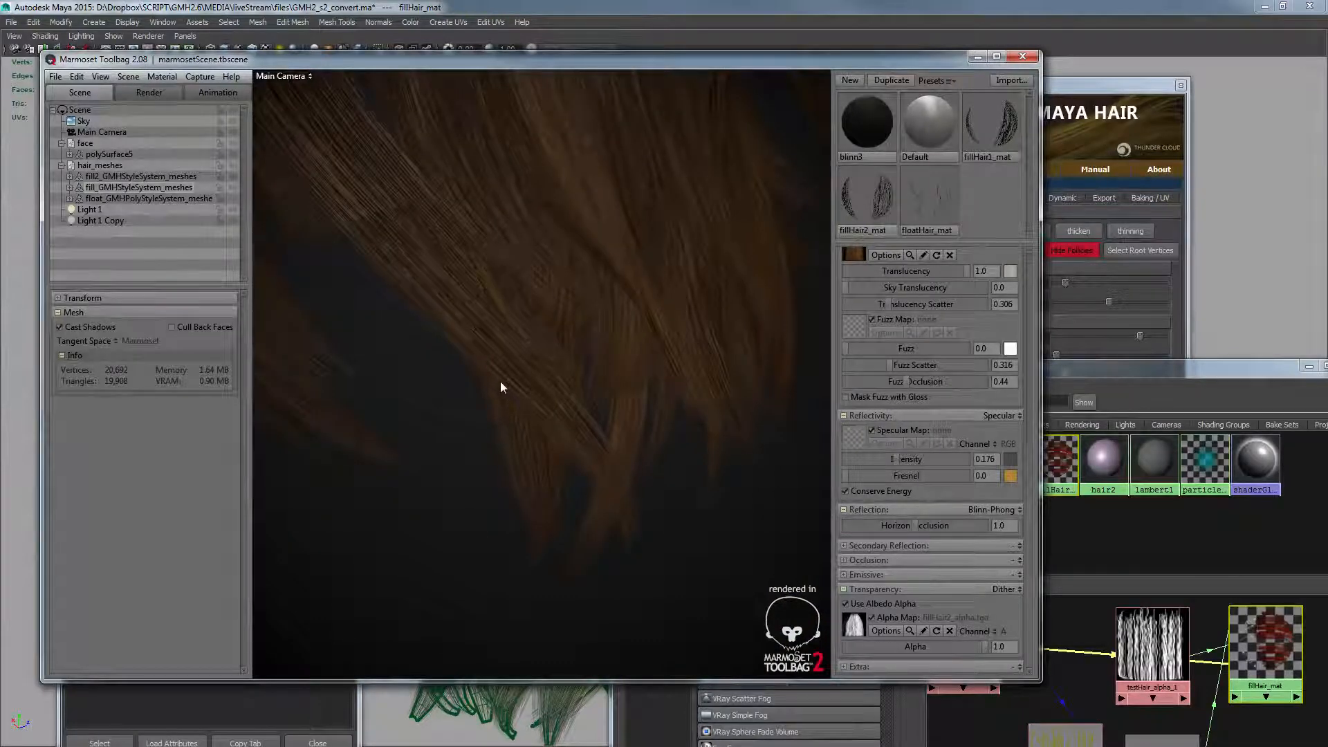
pyautogui.moveTo(559, 409); pyautogui.dragTo(655, 477)
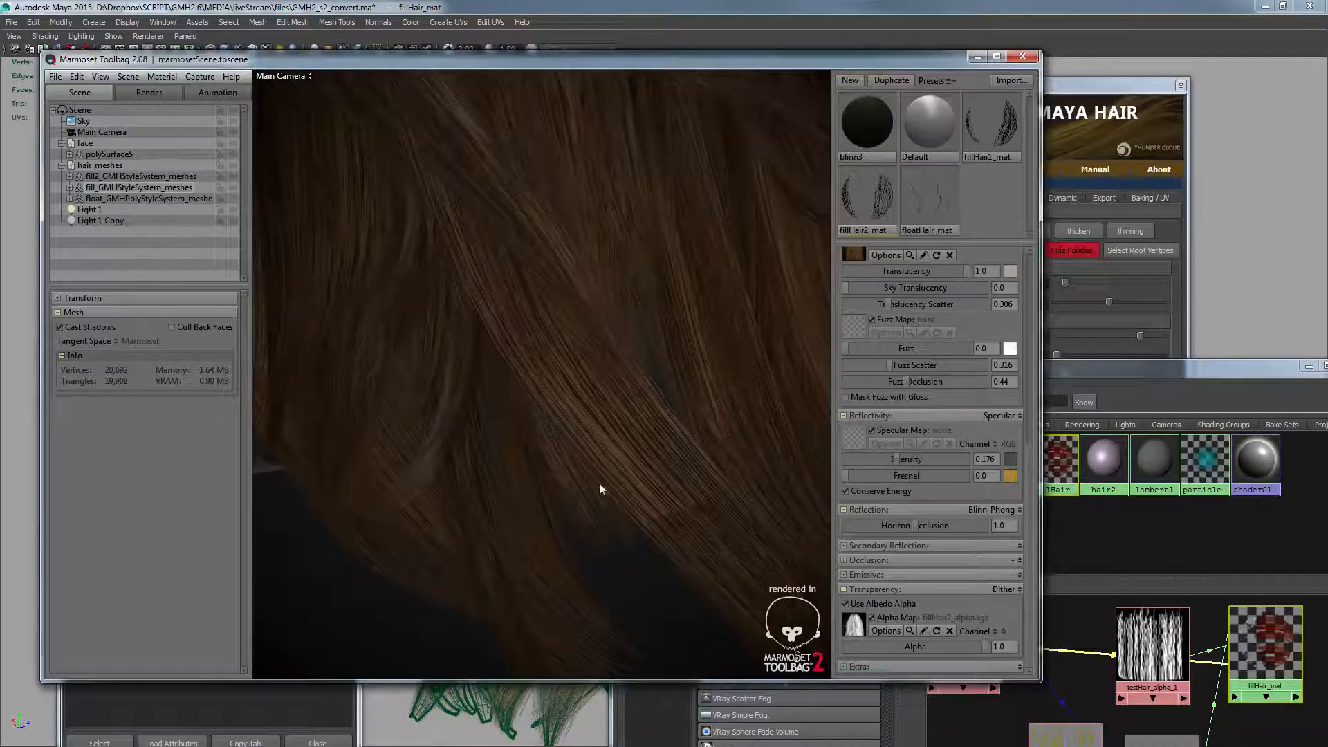
pyautogui.moveTo(635, 526); pyautogui.dragTo(641, 524)
# - Back in Maya, open pPlane1's distribution ramp from GMH2 Surfaces Edit and lower both end points to value 0
pyautogui.click(427, 692)
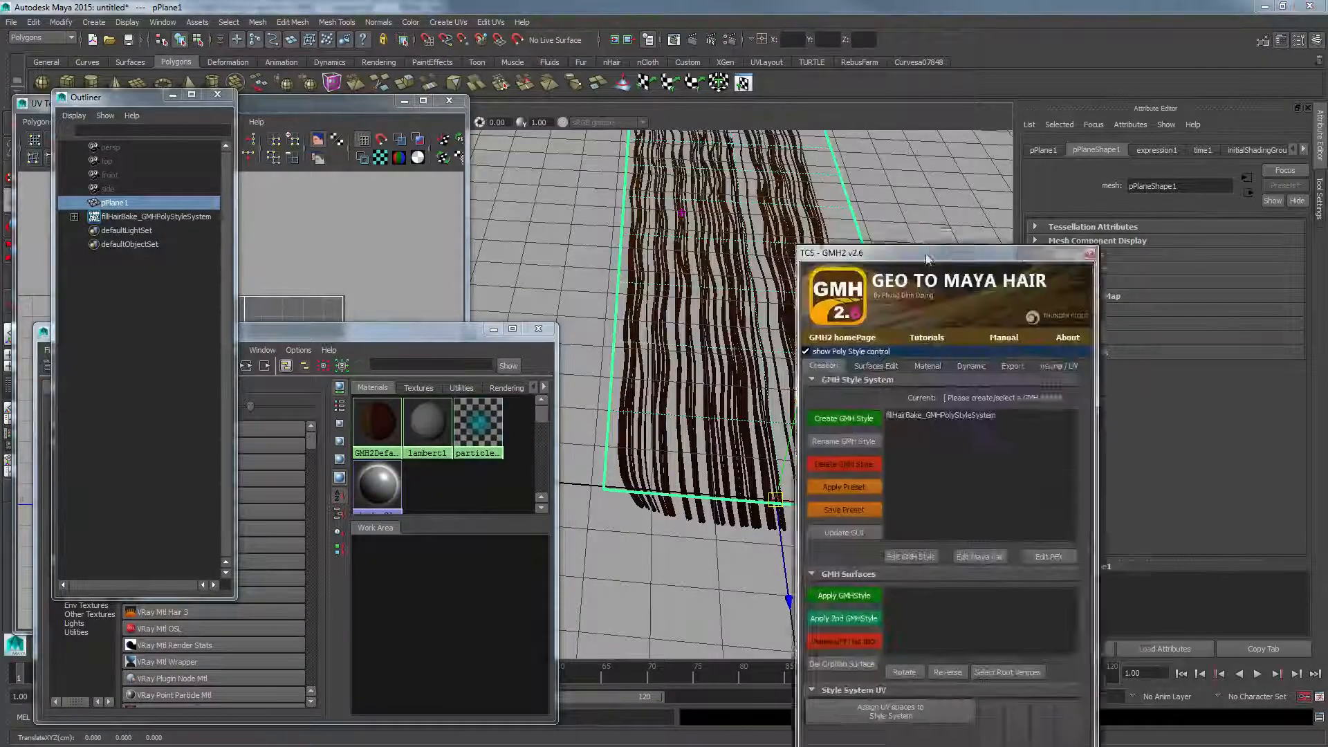
pyautogui.click(945, 255)
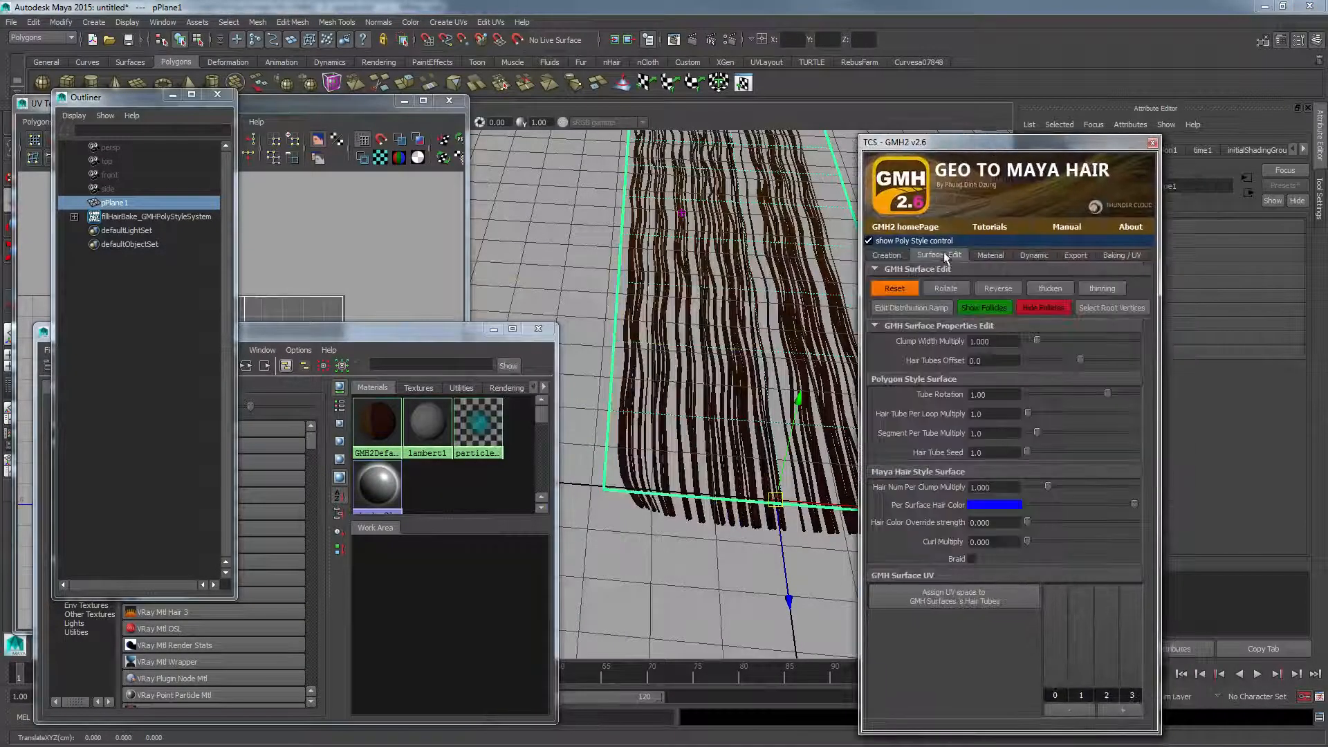
pyautogui.click(915, 308)
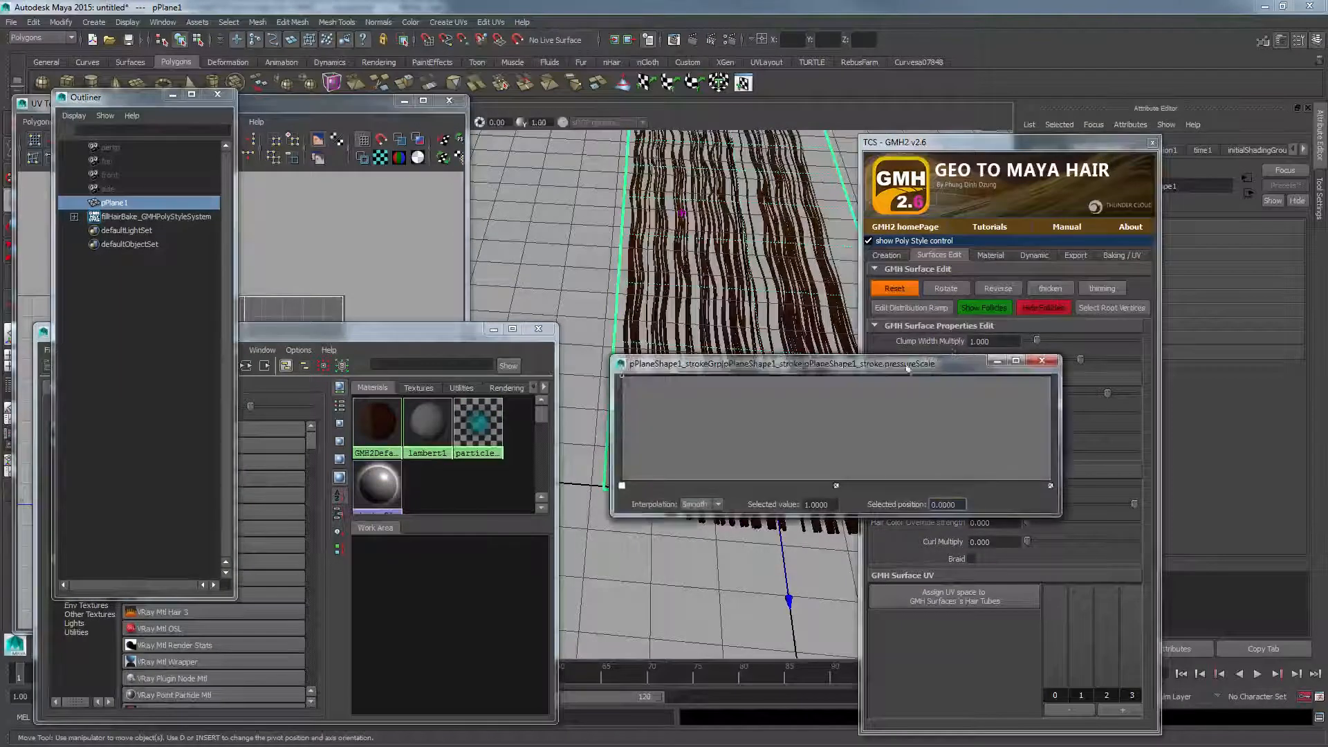
pyautogui.moveTo(830, 365); pyautogui.dragTo(1005, 341)
pyautogui.moveTo(797, 351); pyautogui.dragTo(797, 457)
pyautogui.moveTo(1226, 354); pyautogui.dragTo(1225, 457)
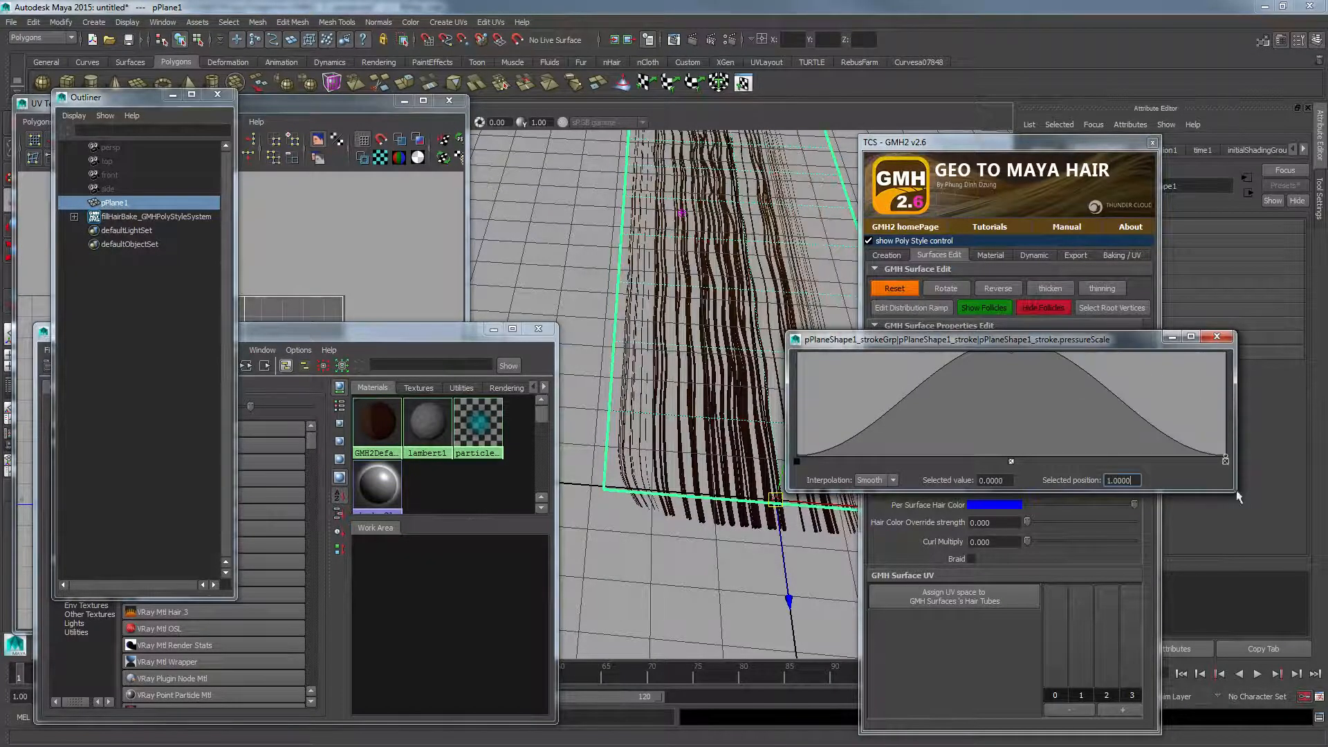
# - Move the distribution ramp's middle point to position 0.5323 at value 1 and its start point to position 0.1, and close the ramp
pyautogui.keyDown('alt'); pyautogui.moveTo(726, 249); pyautogui.dragTo(726, 290, button='middle'); pyautogui.keyUp('alt')
pyautogui.keyDown('alt'); pyautogui.moveTo(726, 290); pyautogui.dragTo(690, 238, button='right'); pyautogui.keyUp('alt')
pyautogui.keyDown('alt'); pyautogui.moveTo(690, 240); pyautogui.dragTo(680, 254, button='middle'); pyautogui.keyUp('alt')
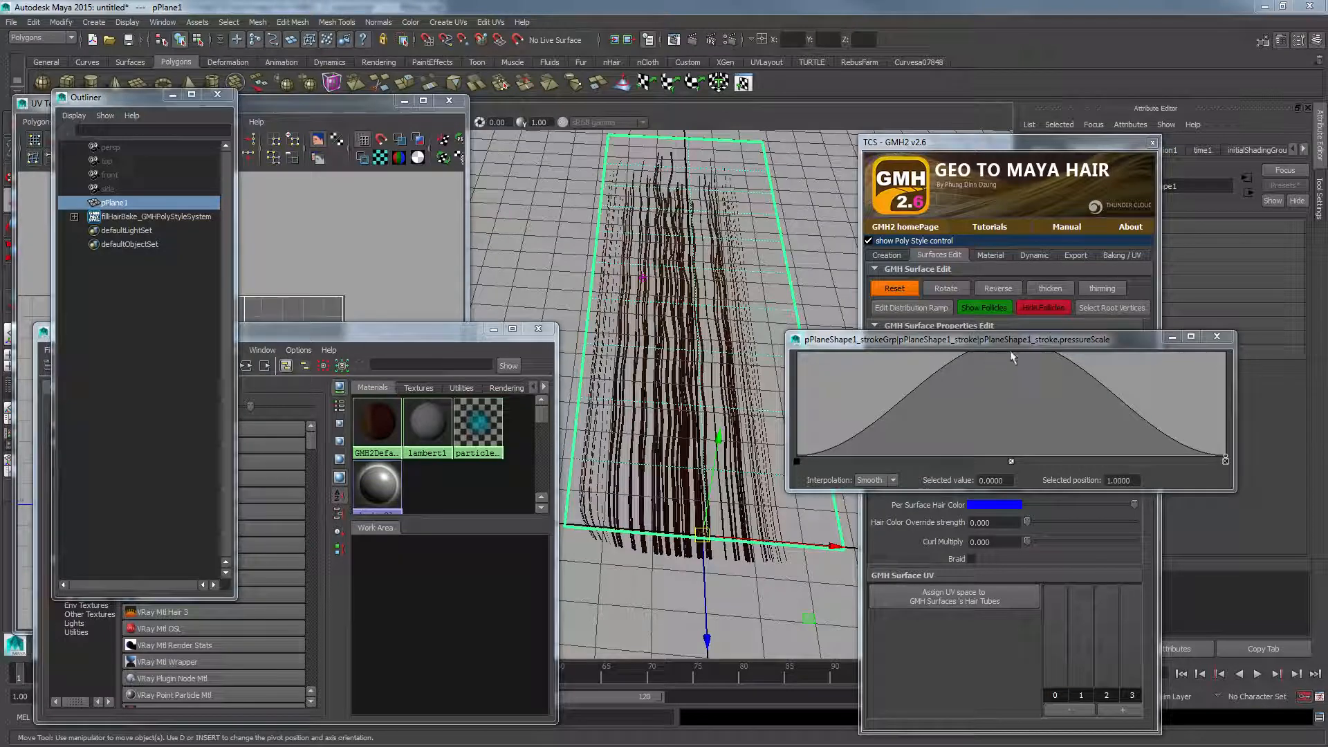
pyautogui.moveTo(1010, 350); pyautogui.dragTo(1023, 298)
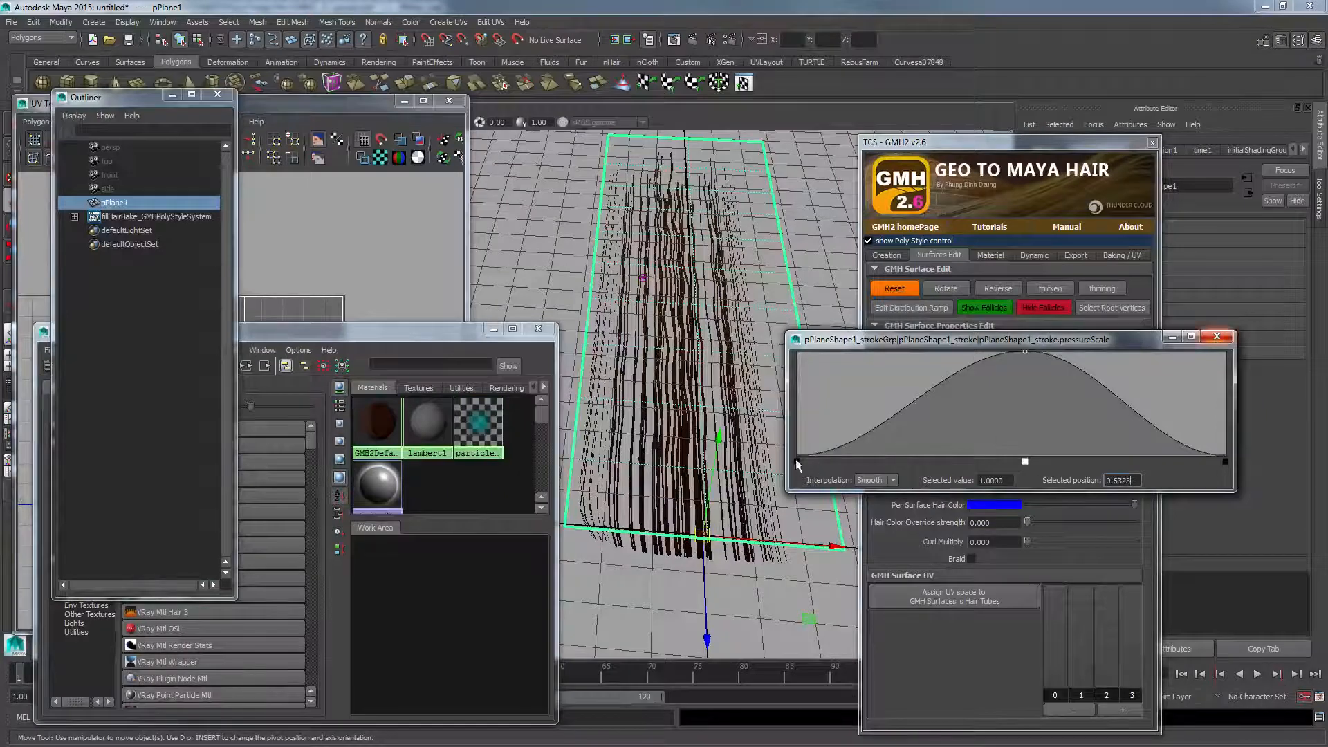
pyautogui.moveTo(798, 461); pyautogui.dragTo(840, 460)
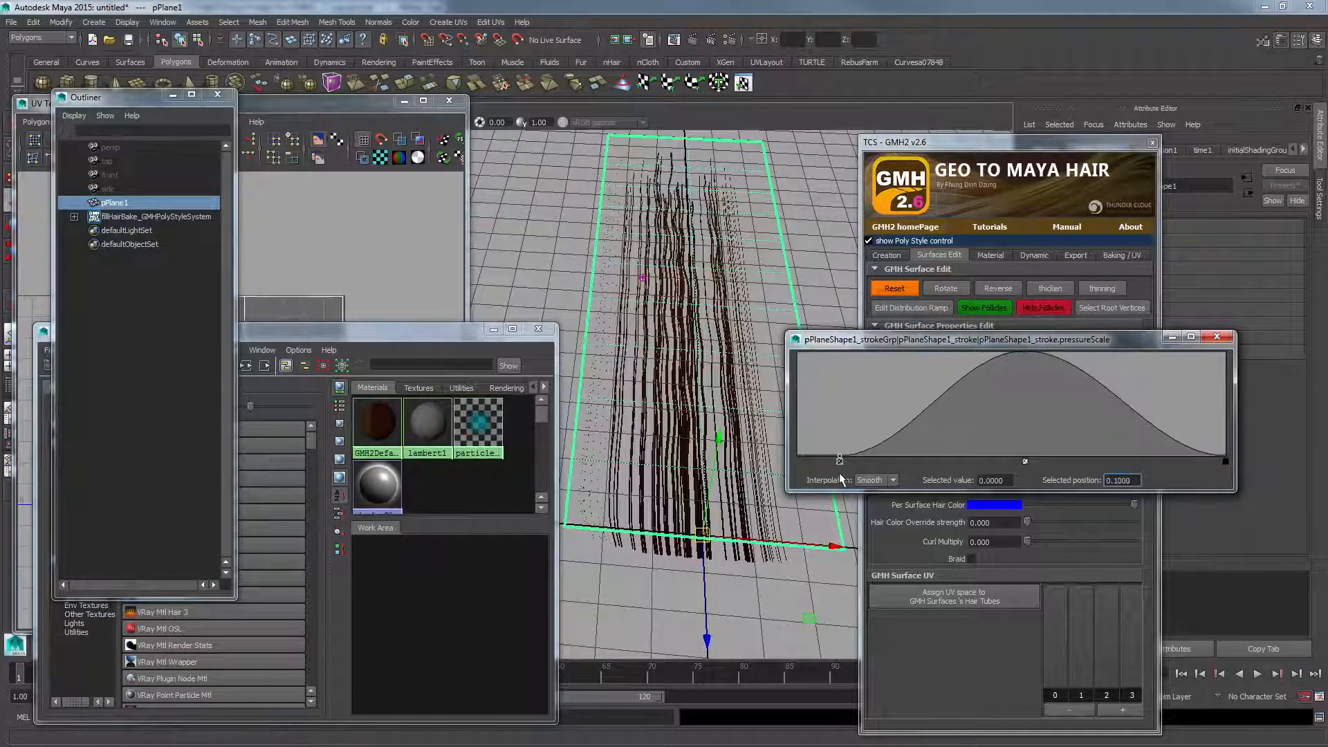
pyautogui.click(1217, 337)
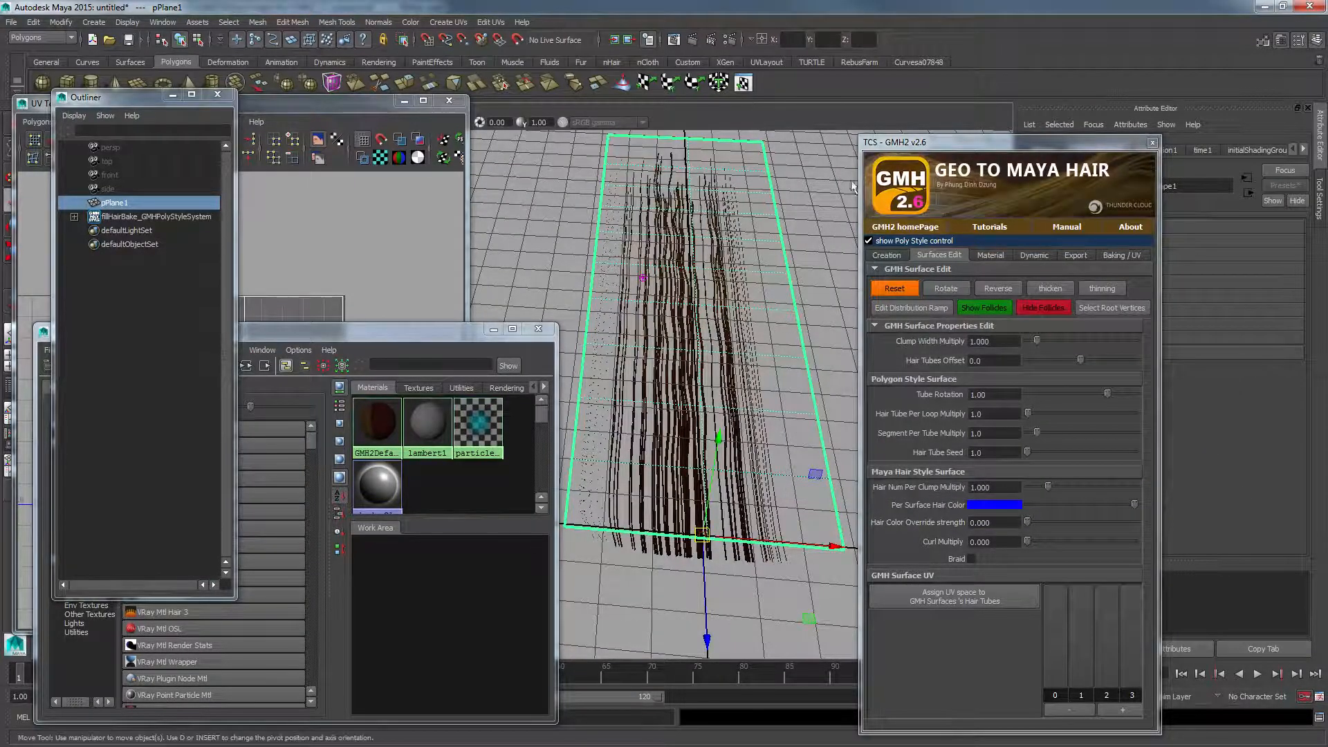
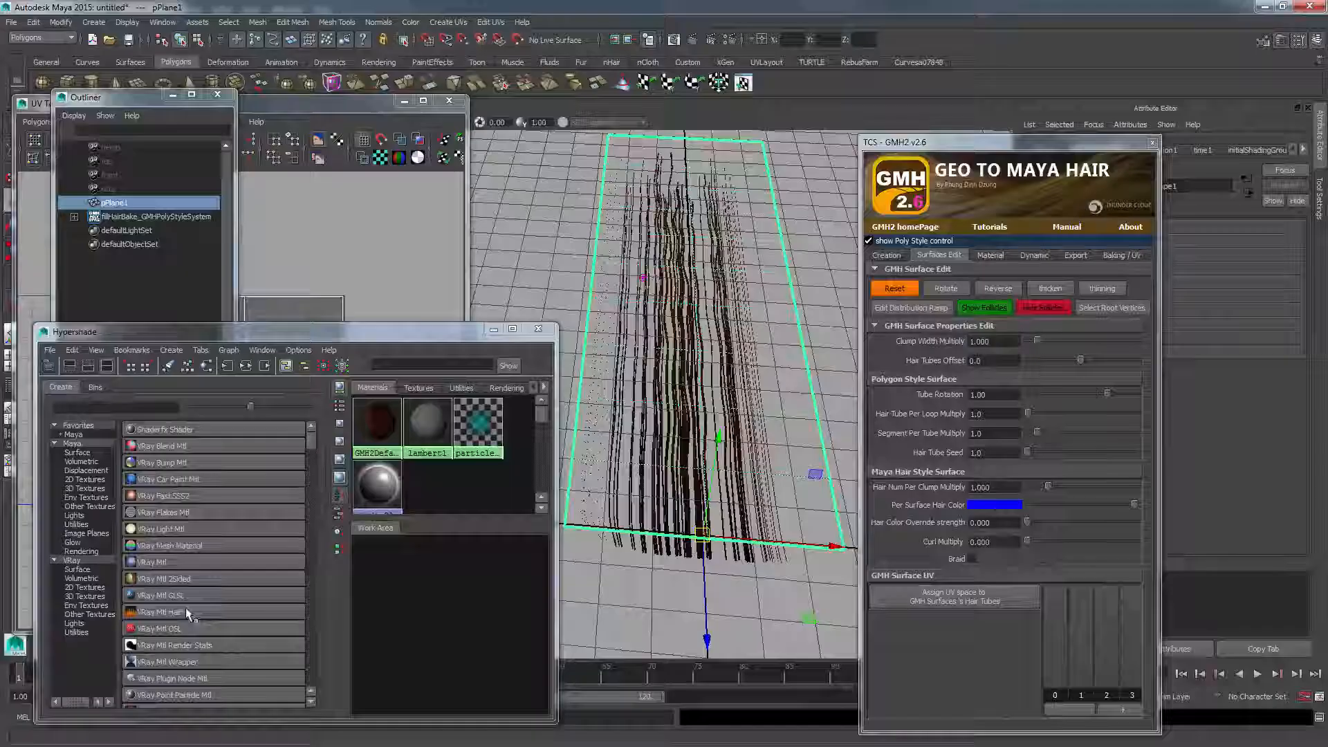
# - Select the fillHairBake_GMHPolyStyleSystem style in GMH2 Creation and move the GMH2 window clear of the Attribute Editor
pyautogui.keyDown('alt'); pyautogui.moveTo(674, 441); pyautogui.dragTo(698, 492); pyautogui.keyUp('alt')
pyautogui.keyDown('alt'); pyautogui.moveTo(749, 299); pyautogui.dragTo(705, 383); pyautogui.keyUp('alt')
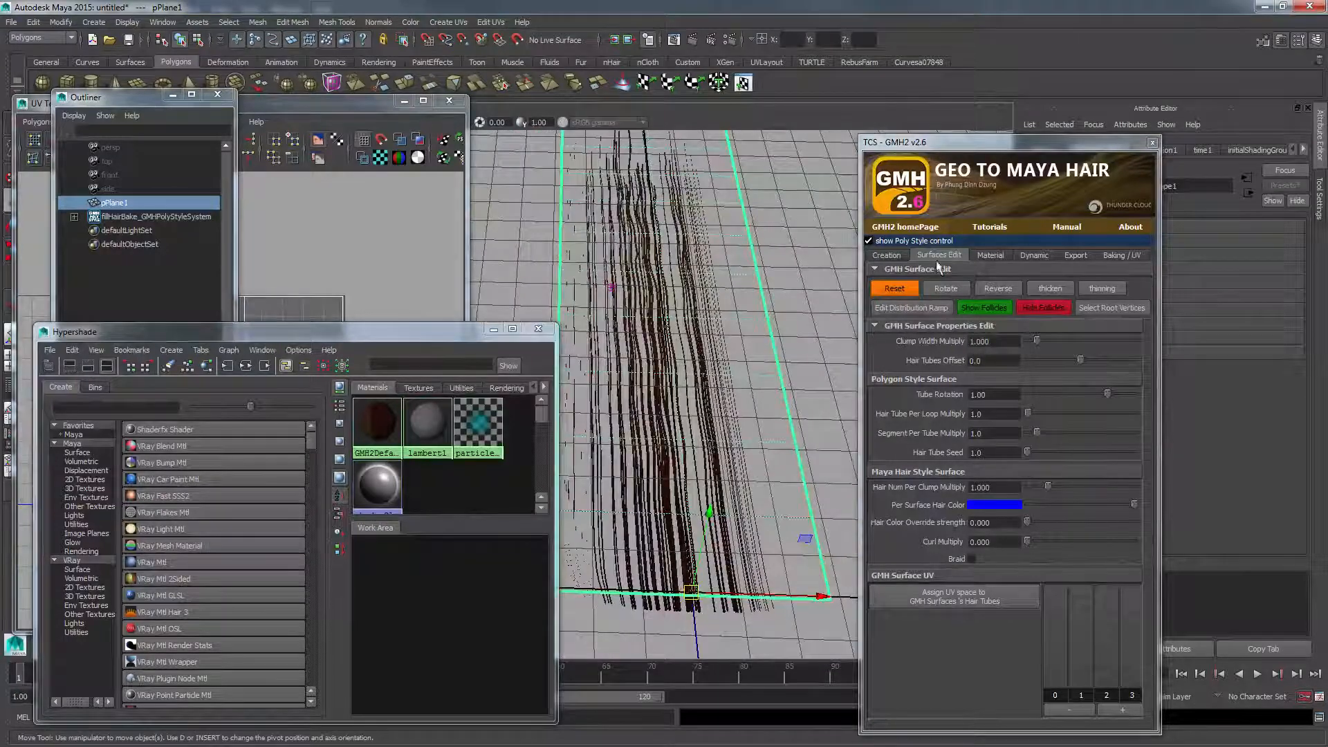
pyautogui.click(886, 255)
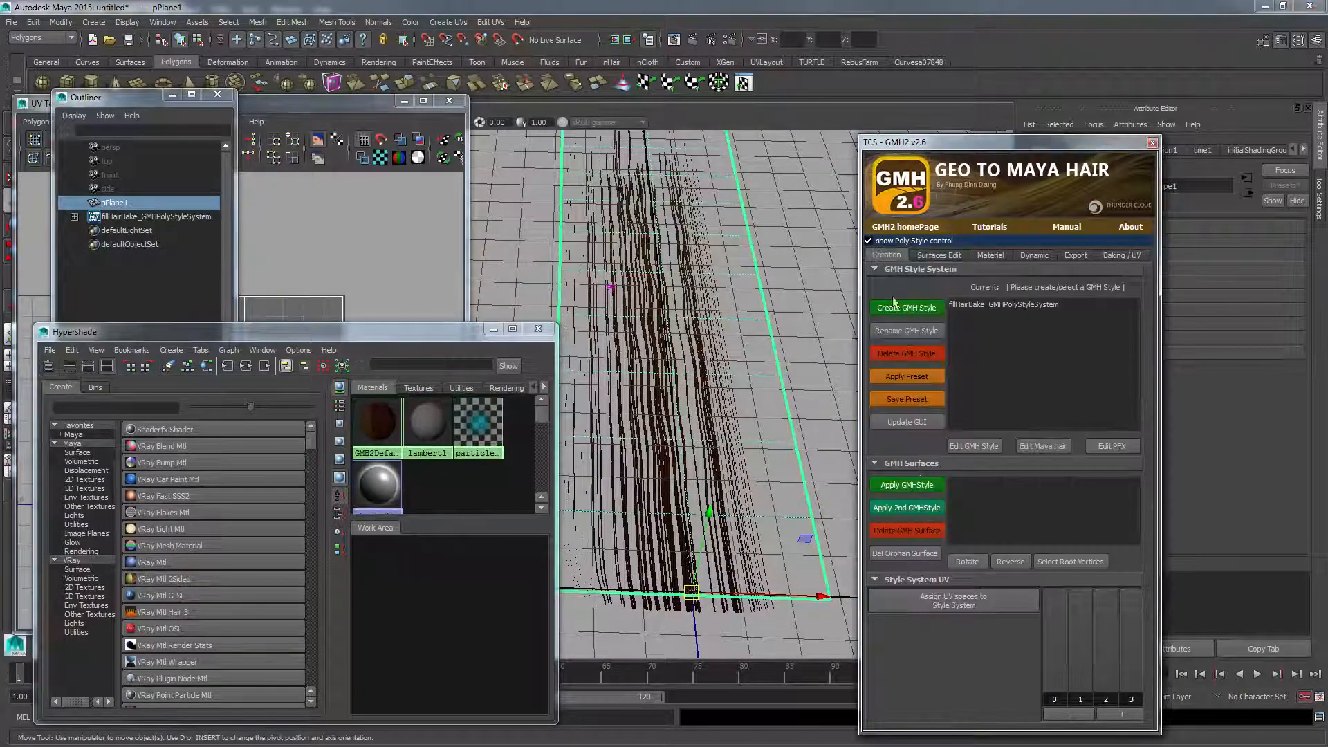
pyautogui.click(985, 450)
pyautogui.click(1016, 305)
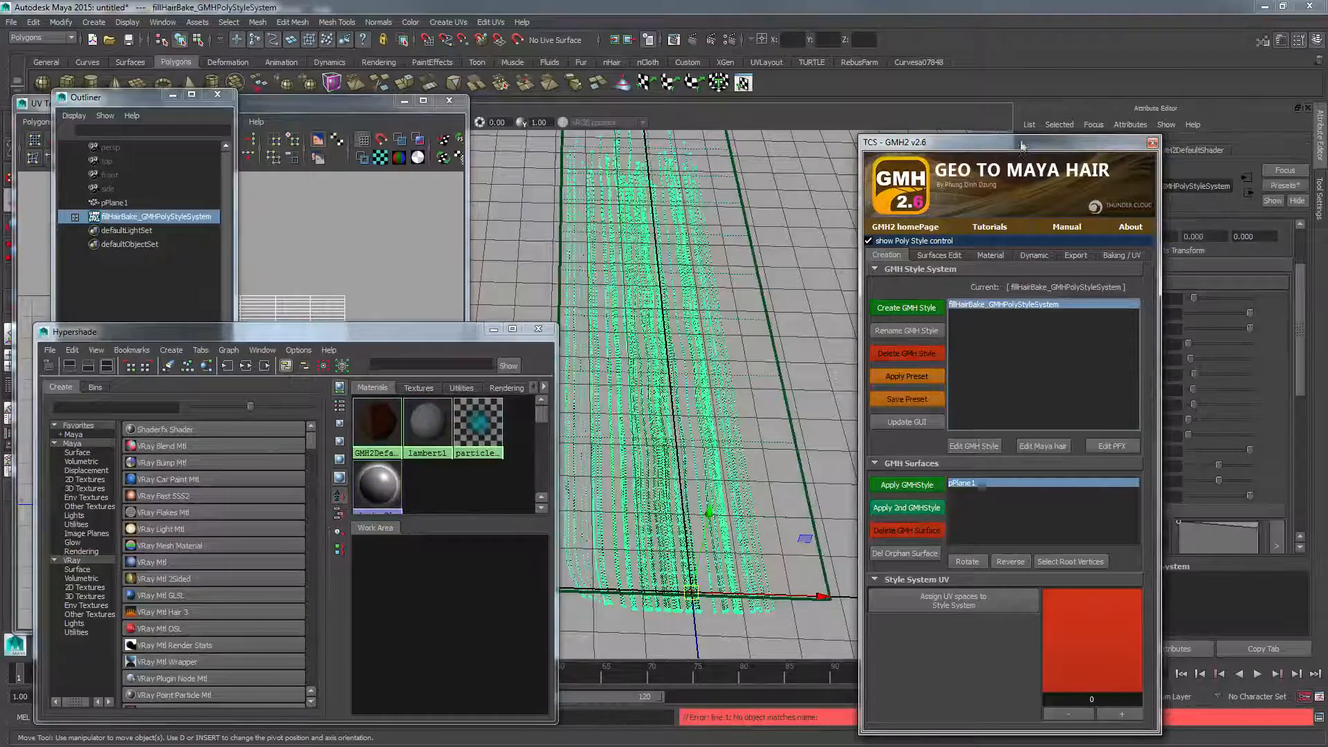
pyautogui.moveTo(1021, 145); pyautogui.dragTo(853, 510)
# - Set the hair style's Noise to 2.000 and check the deselected strands
pyautogui.scroll(-5, 1171, 418)
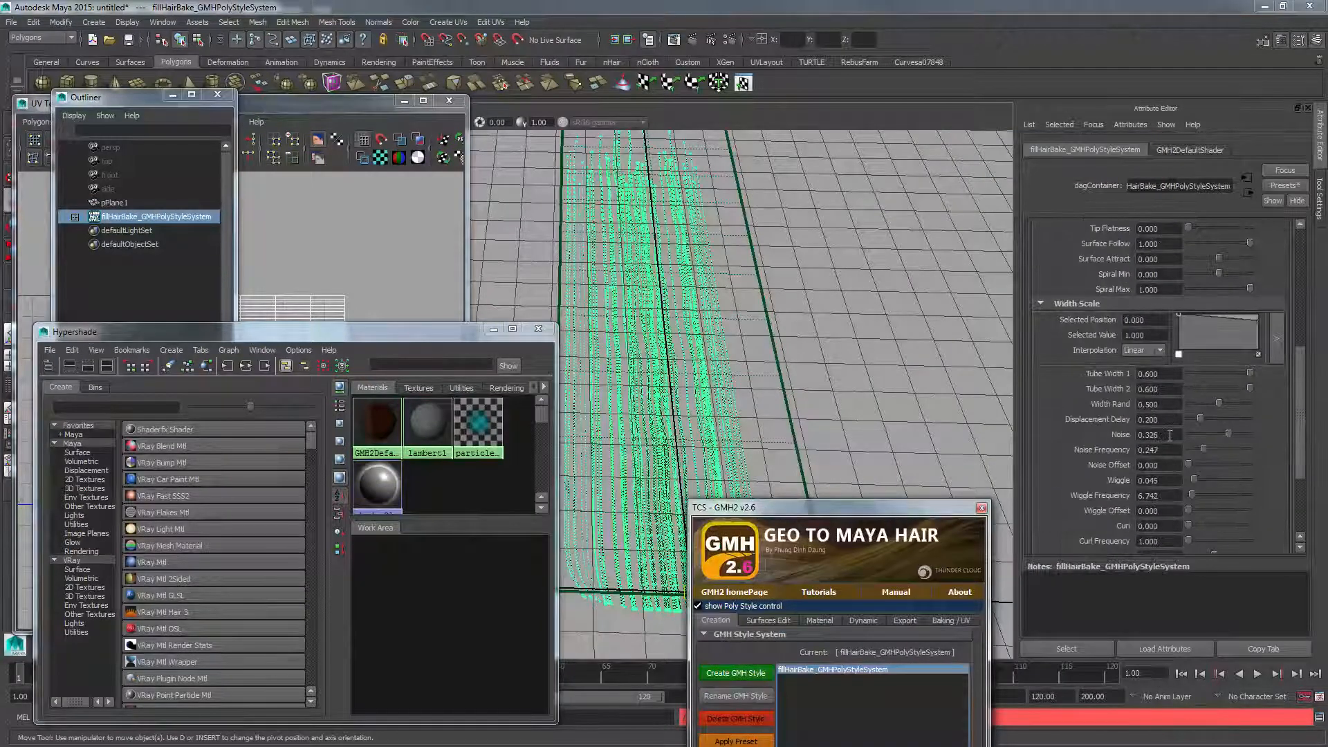
pyautogui.click(1170, 435)
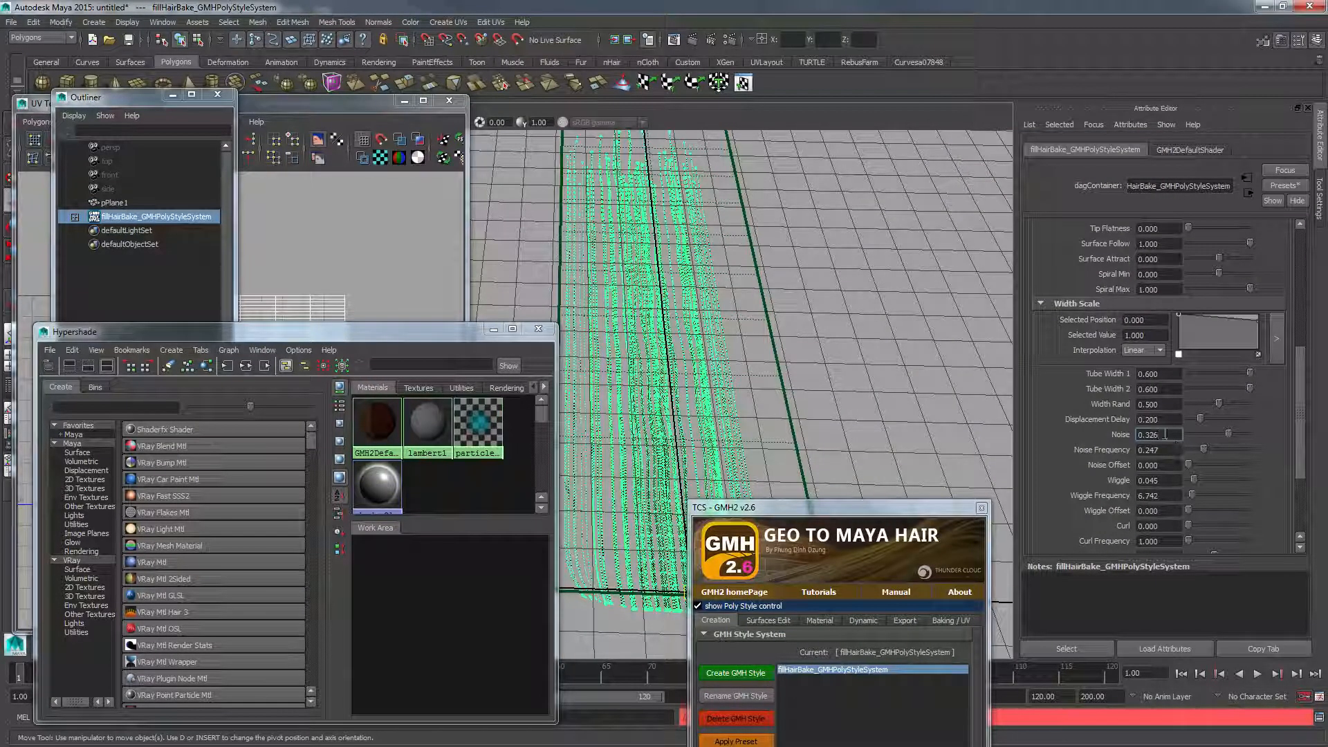
pyautogui.doubleClick(1174, 435)
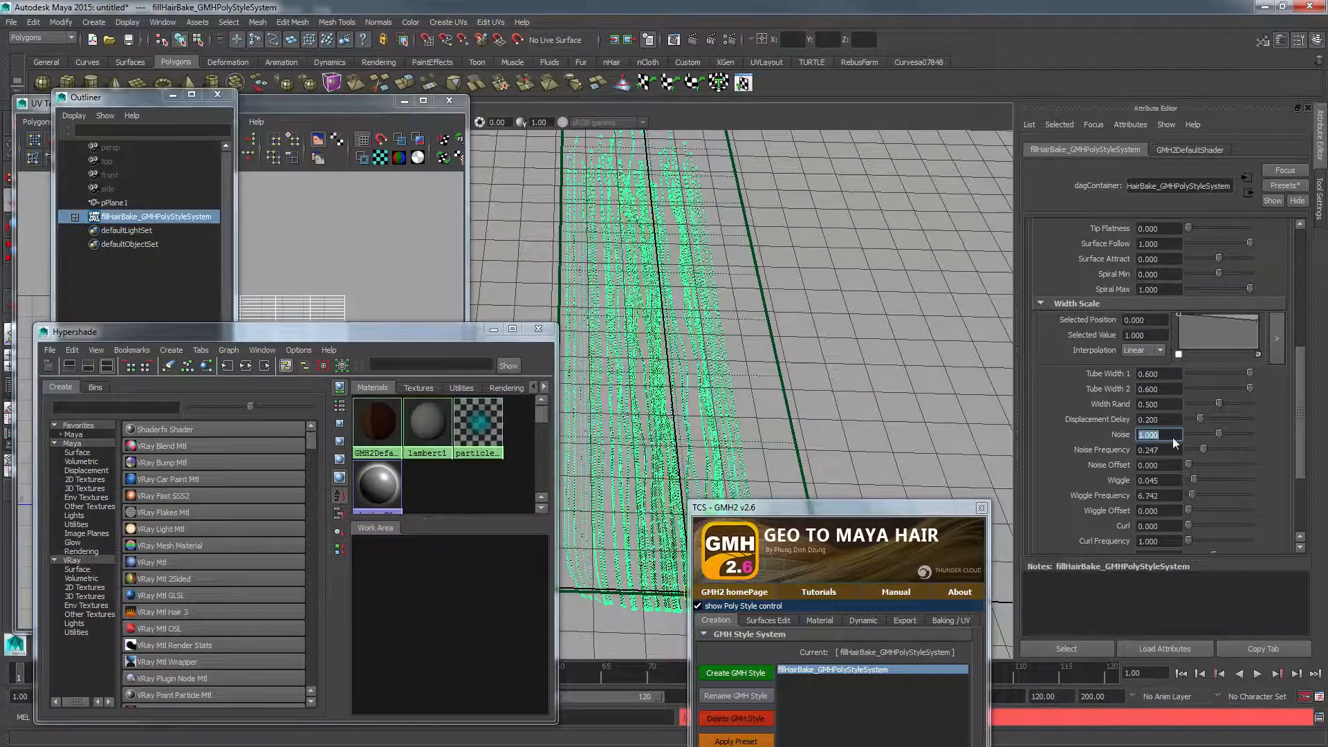
pyautogui.moveTo(1219, 434); pyautogui.dragTo(1261, 453)
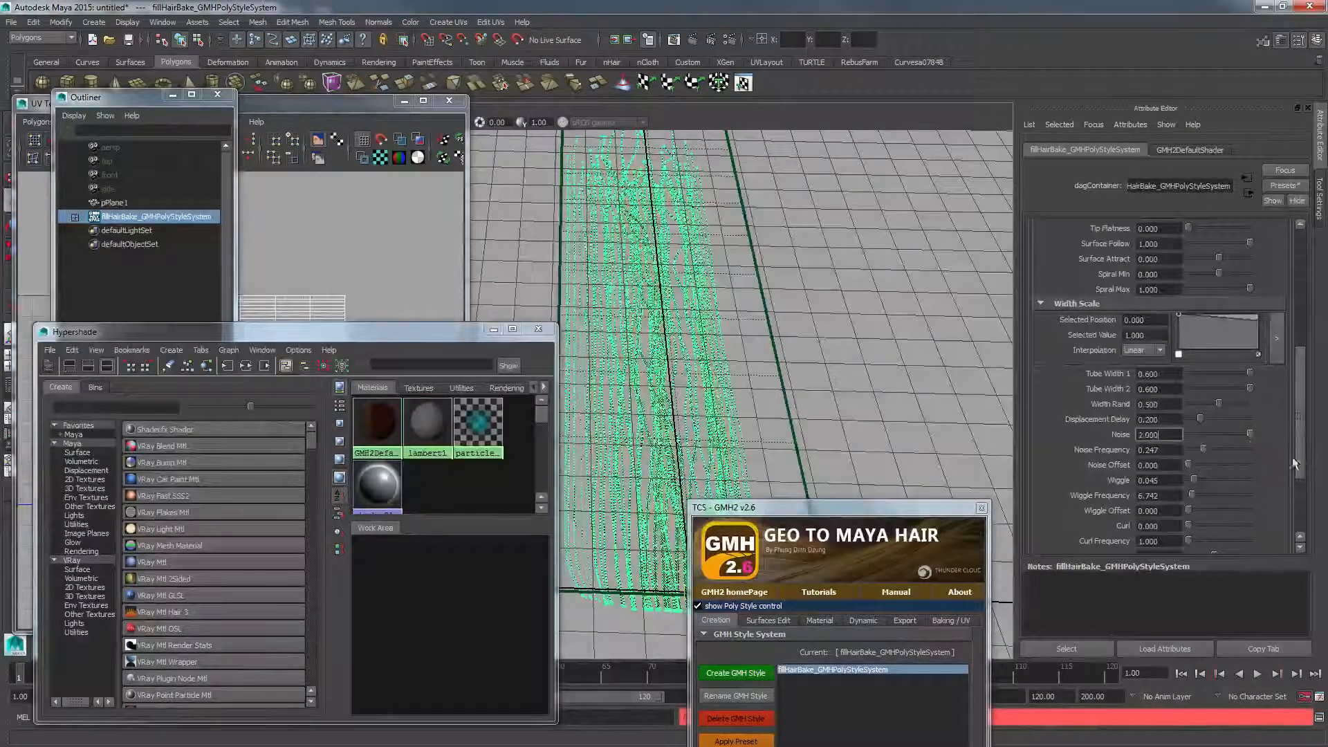
pyautogui.click(792, 366)
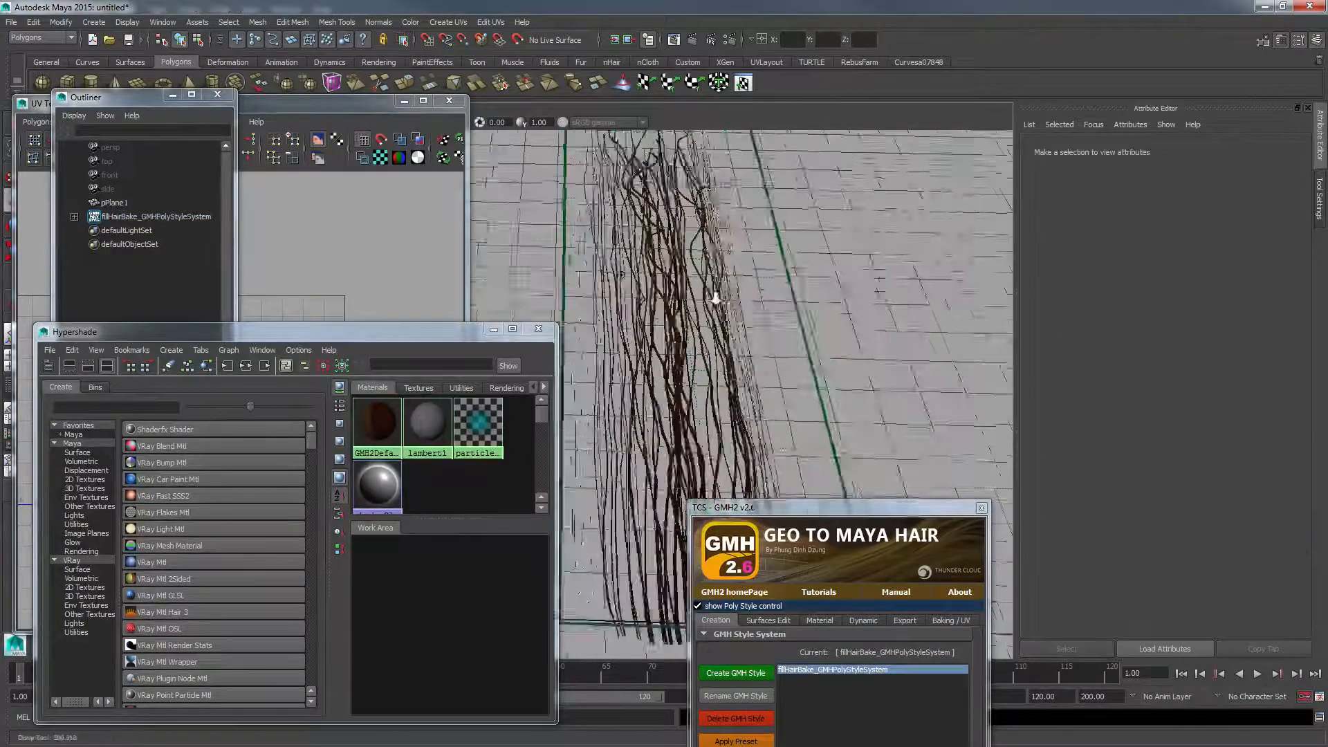
pyautogui.keyDown('alt'); pyautogui.moveTo(716, 298); pyautogui.dragTo(750, 305, button='right'); pyautogui.keyUp('alt')
pyautogui.moveTo(750, 304)
pyautogui.keyDown('alt'); pyautogui.mouseDown()
pyautogui.moveTo(699, 304)
pyautogui.moveTo(746, 305)
pyautogui.mouseUp(); pyautogui.keyUp('alt')
pyautogui.keyDown('alt'); pyautogui.moveTo(747, 304); pyautogui.dragTo(671, 277, button='right'); pyautogui.keyUp('alt')
pyautogui.keyDown('alt'); pyautogui.moveTo(671, 277); pyautogui.dragTo(724, 317, button='middle'); pyautogui.keyUp('alt')
# - Reselect the hair strands, set their Noise Frequency to 0.1, and inspect the strand tips without the selection
pyautogui.click(724, 317)
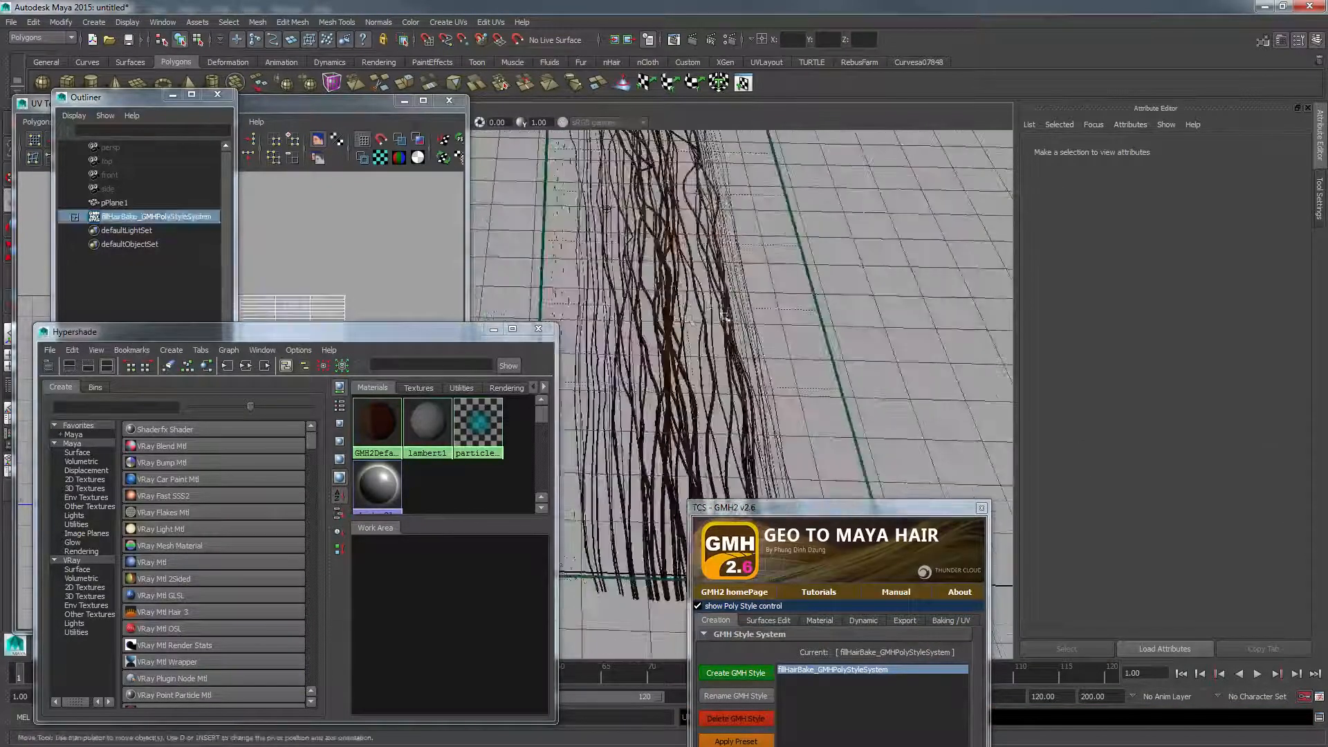
pyautogui.scroll(-5, 1165, 442)
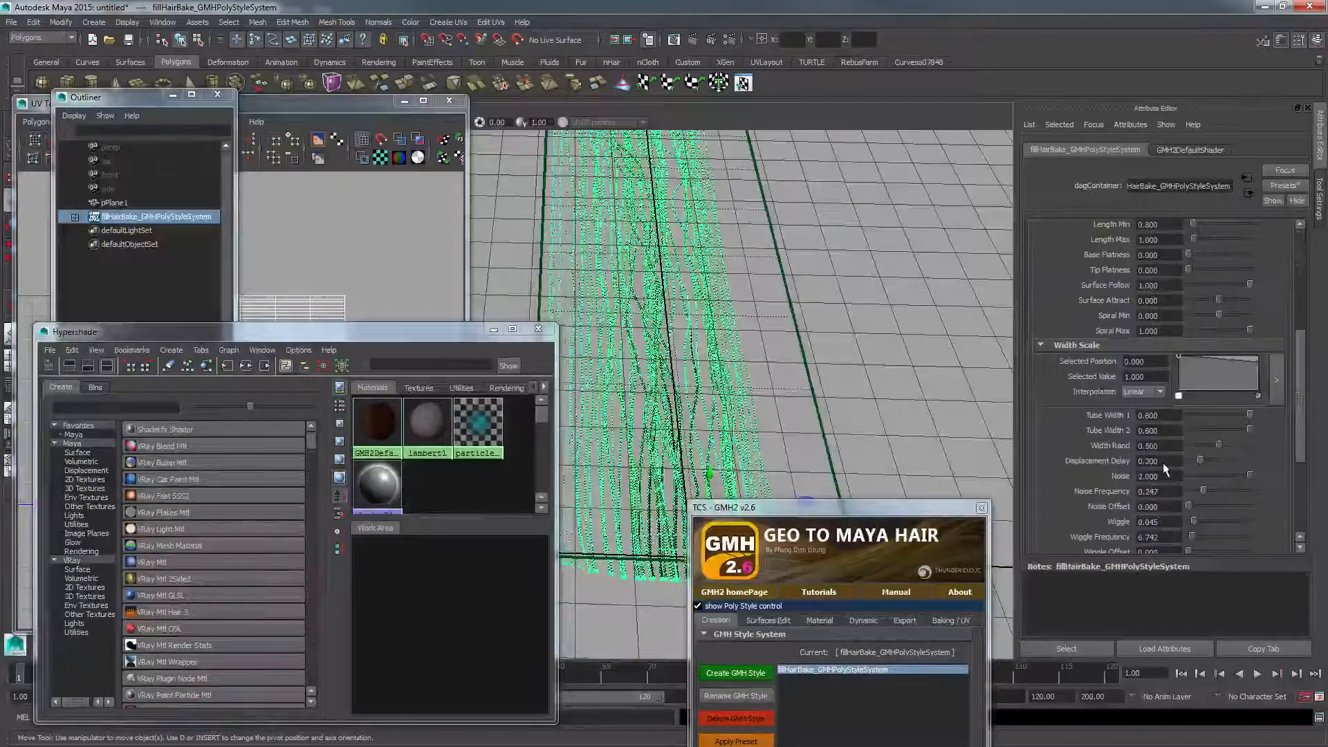
pyautogui.click(1163, 491)
pyautogui.write('0.')
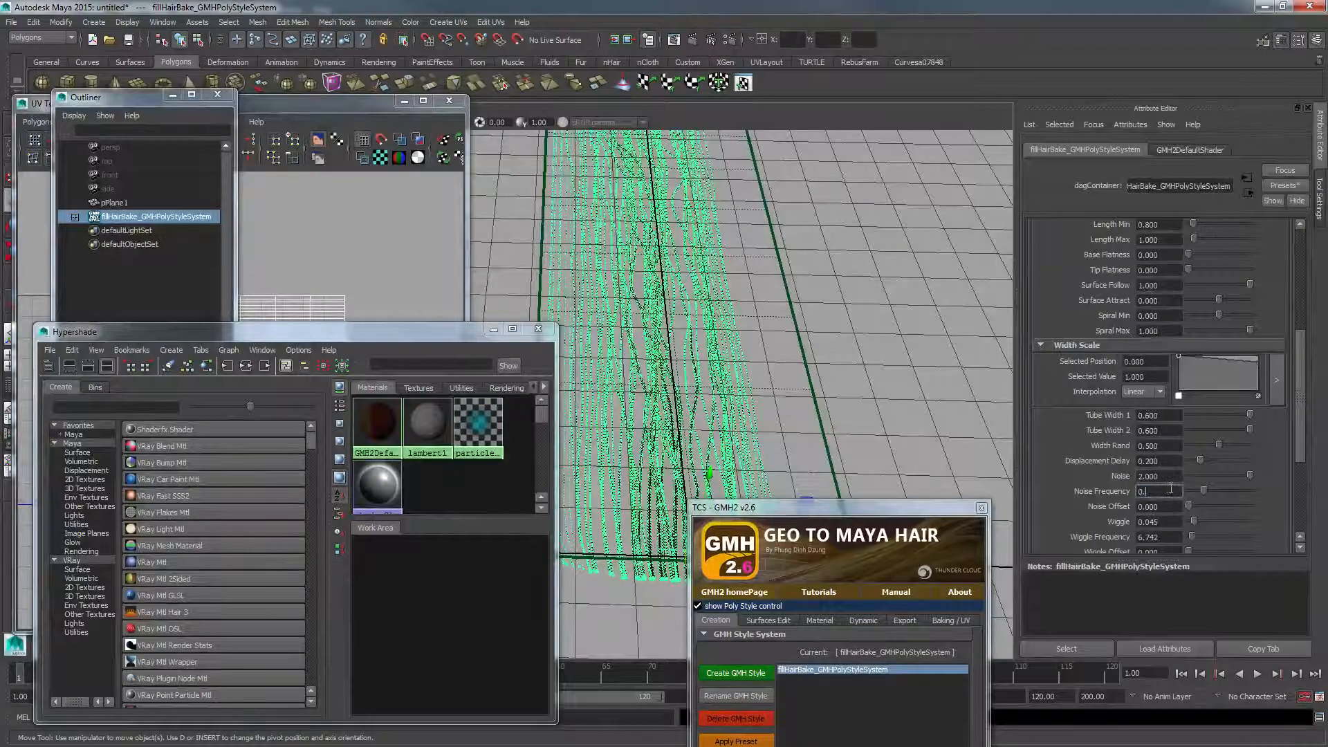
pyautogui.write('1')
pyautogui.press('Return')
pyautogui.keyDown('alt'); pyautogui.moveTo(863, 346); pyautogui.dragTo(816, 342, button='right'); pyautogui.keyUp('alt')
pyautogui.keyDown('alt'); pyautogui.moveTo(816, 342); pyautogui.dragTo(775, 488, button='middle'); pyautogui.keyUp('alt')
pyautogui.keyDown('alt'); pyautogui.moveTo(774, 490); pyautogui.dragTo(823, 460, button='right'); pyautogui.keyUp('alt')
pyautogui.click(957, 198)
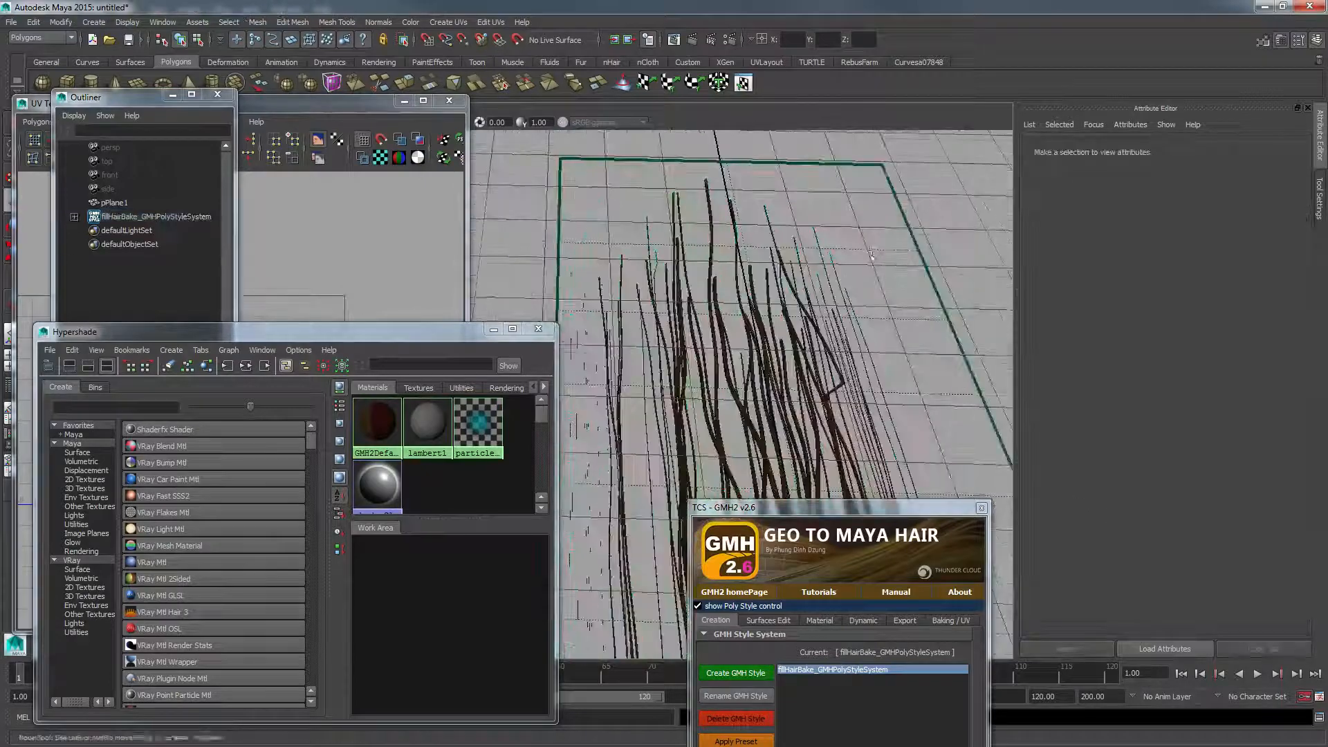
pyautogui.keyDown('alt'); pyautogui.moveTo(748, 404); pyautogui.dragTo(666, 365, button='middle'); pyautogui.keyUp('alt')
pyautogui.keyDown('alt'); pyautogui.moveTo(667, 365); pyautogui.dragTo(767, 331, button='right'); pyautogui.keyUp('alt')
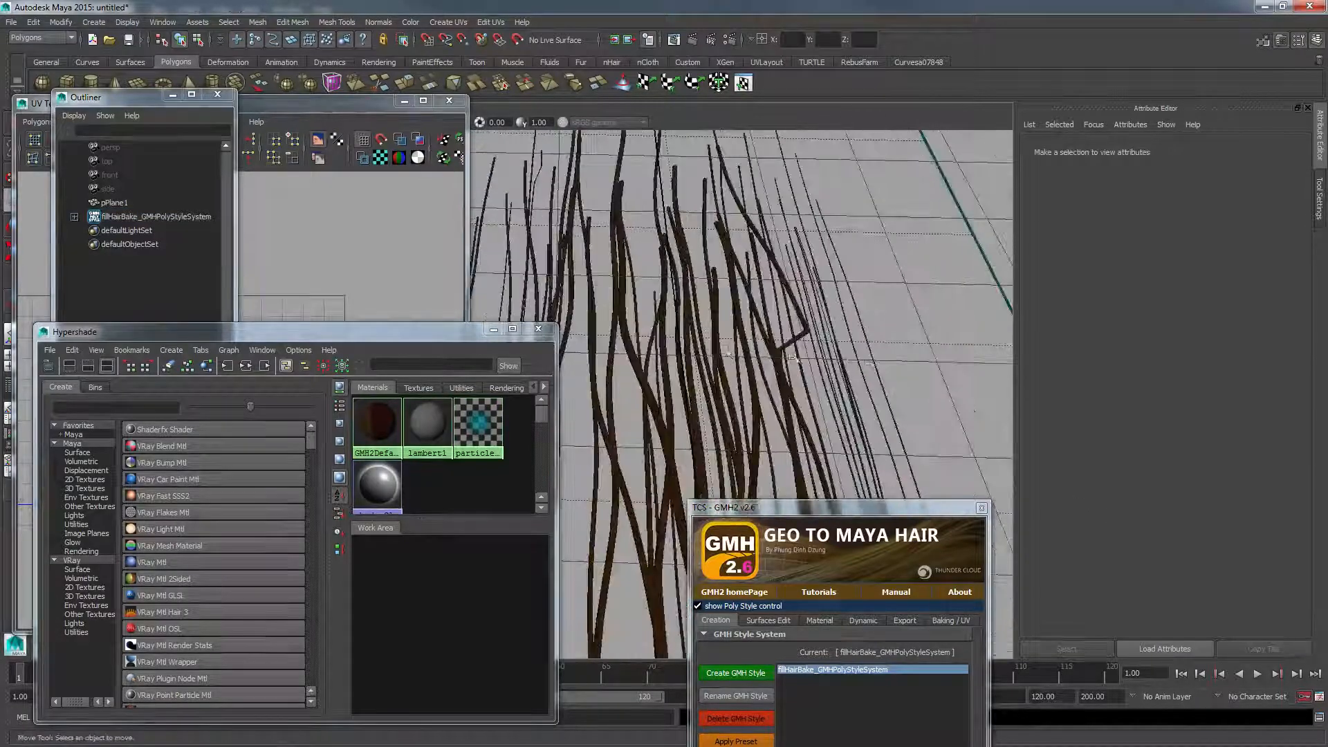
# - Reselect the hair strands, try a Noise Frequency of 0.6, and settle on 0.08
pyautogui.click(797, 339)
pyautogui.keyDown('alt'); pyautogui.moveTo(817, 353); pyautogui.dragTo(794, 251); pyautogui.keyUp('alt')
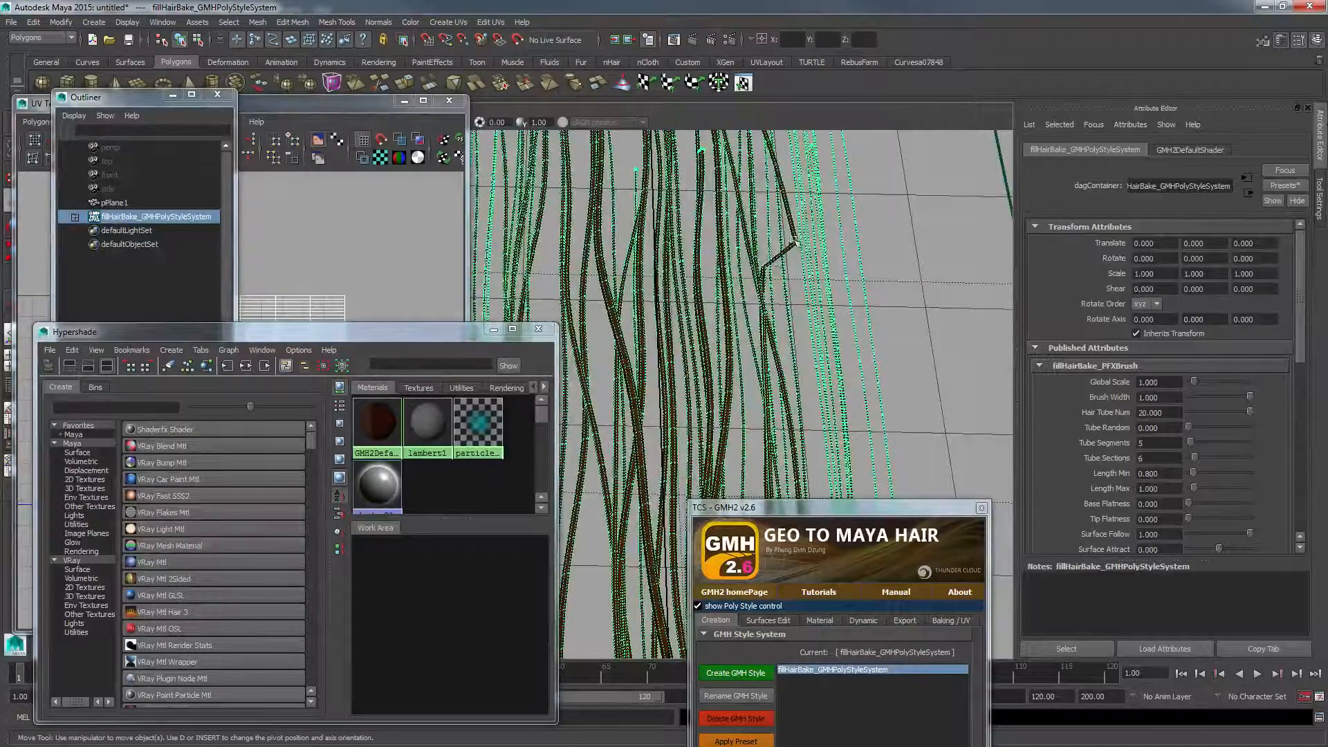
pyautogui.scroll(-6, 1181, 455)
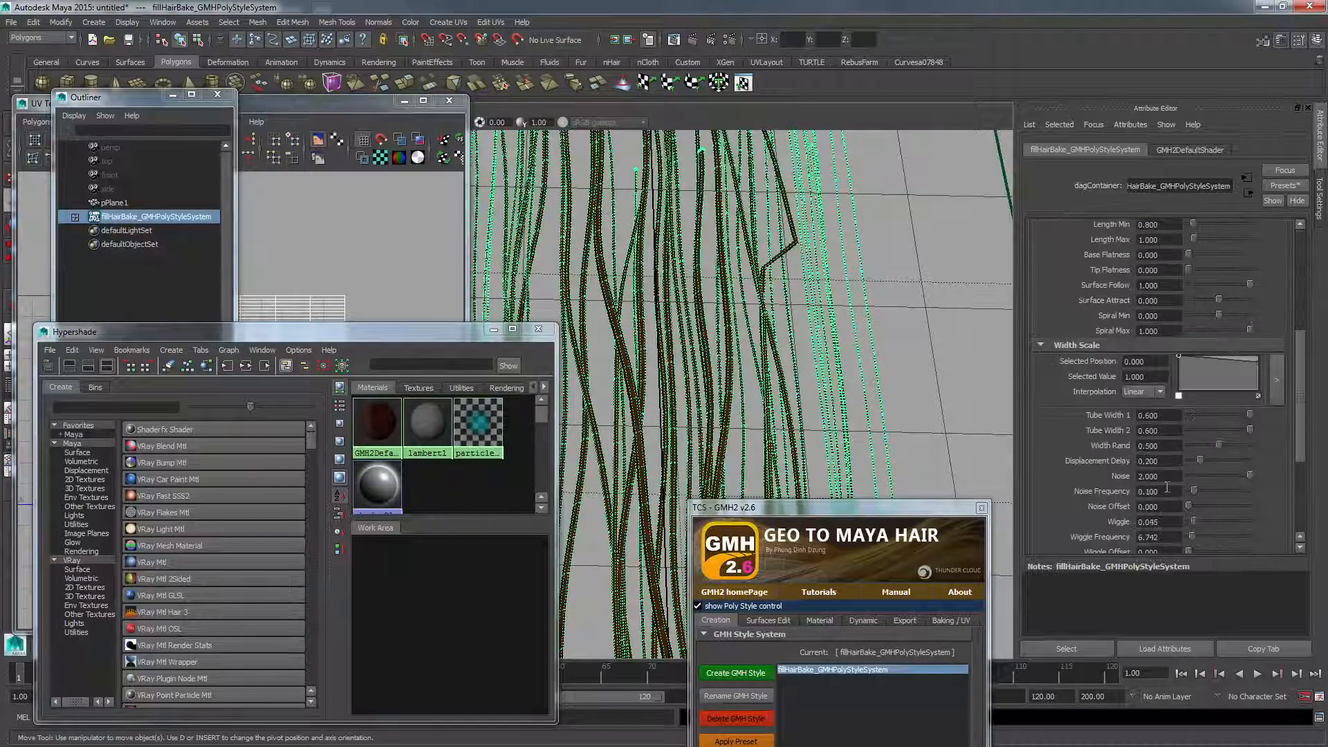
pyautogui.click(1163, 492)
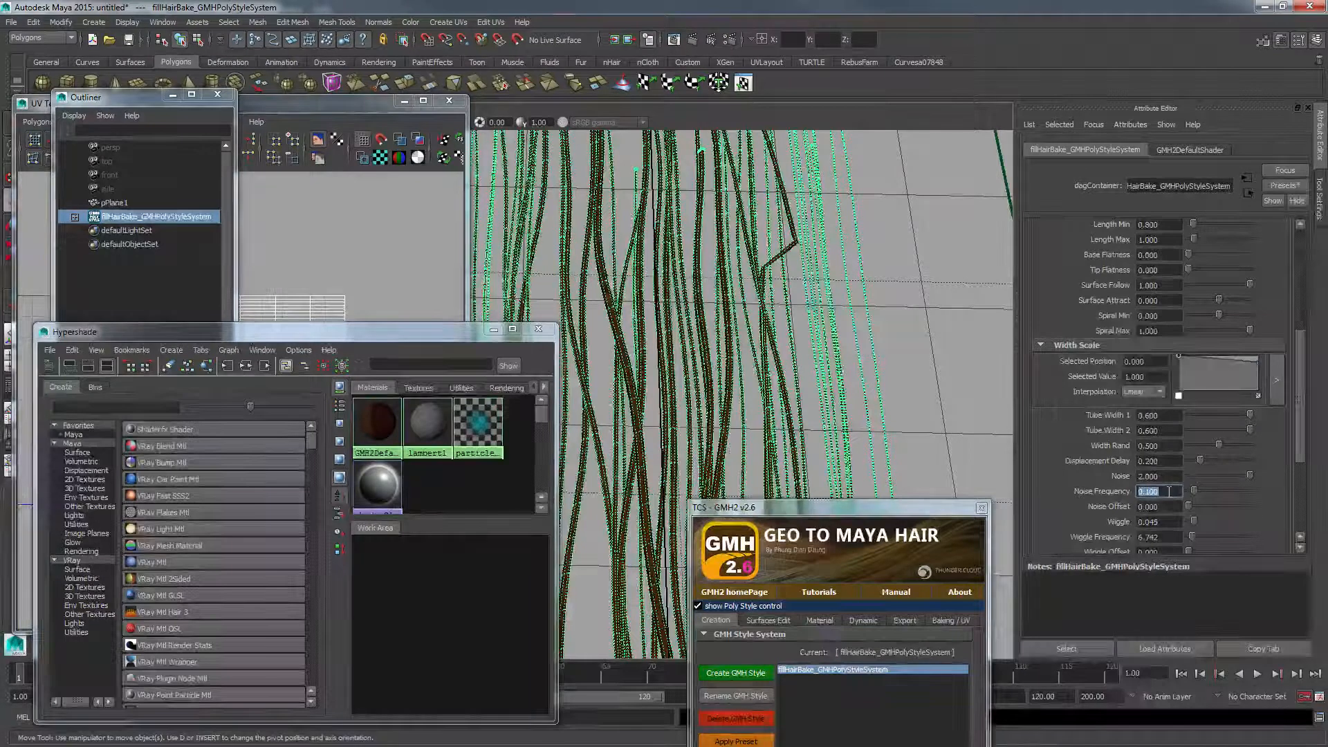
pyautogui.write('0.6')
pyautogui.press('Return')
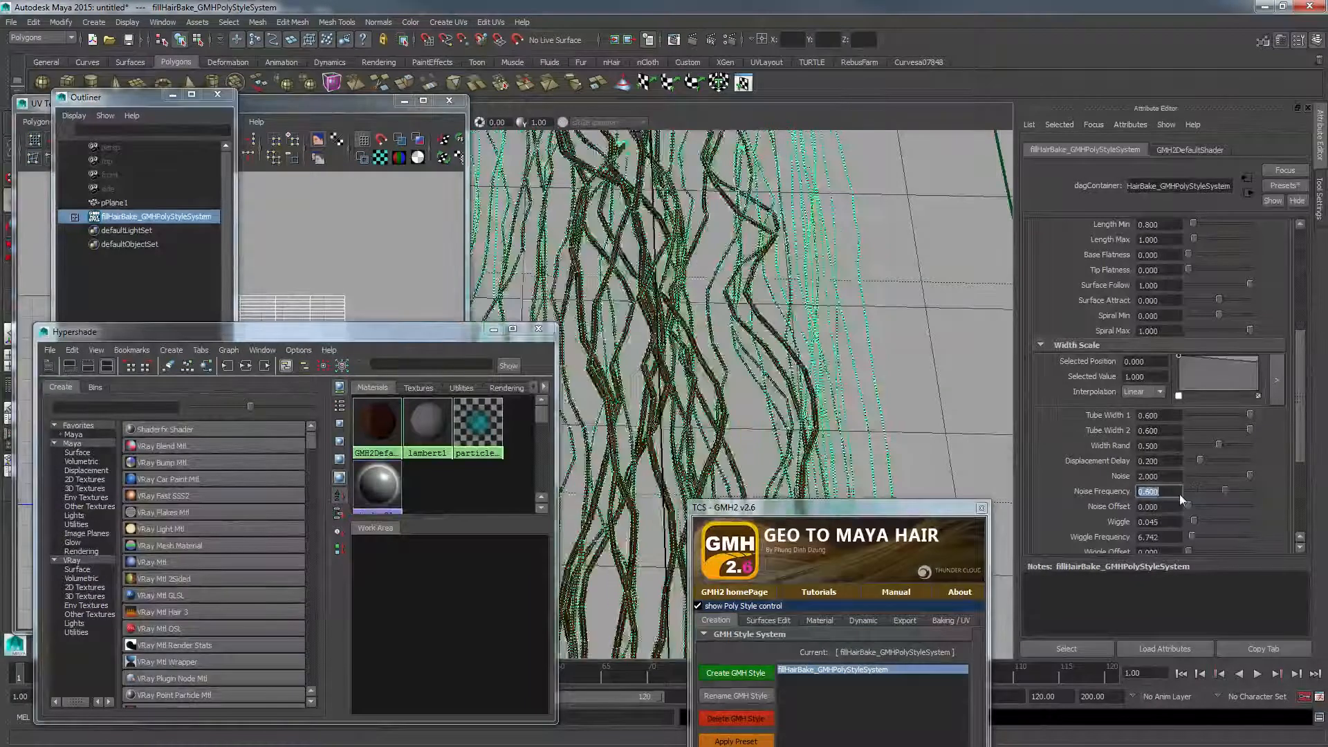
pyautogui.write('0.08')
pyautogui.press('Return')
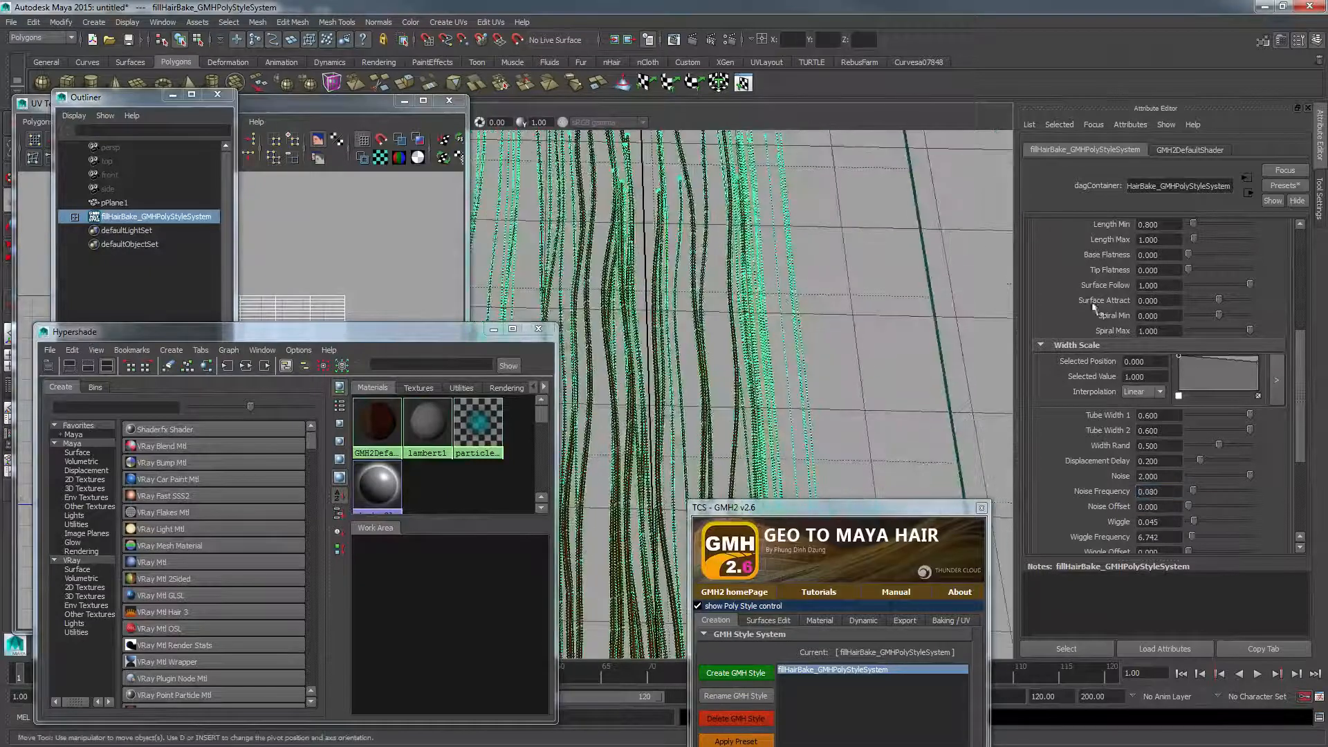
# - Try 20 Tube Segments on the hair style and settle on 8
pyautogui.scroll(3, 1197, 311)
pyautogui.scroll(2, 1180, 304)
pyautogui.doubleClick(1155, 318)
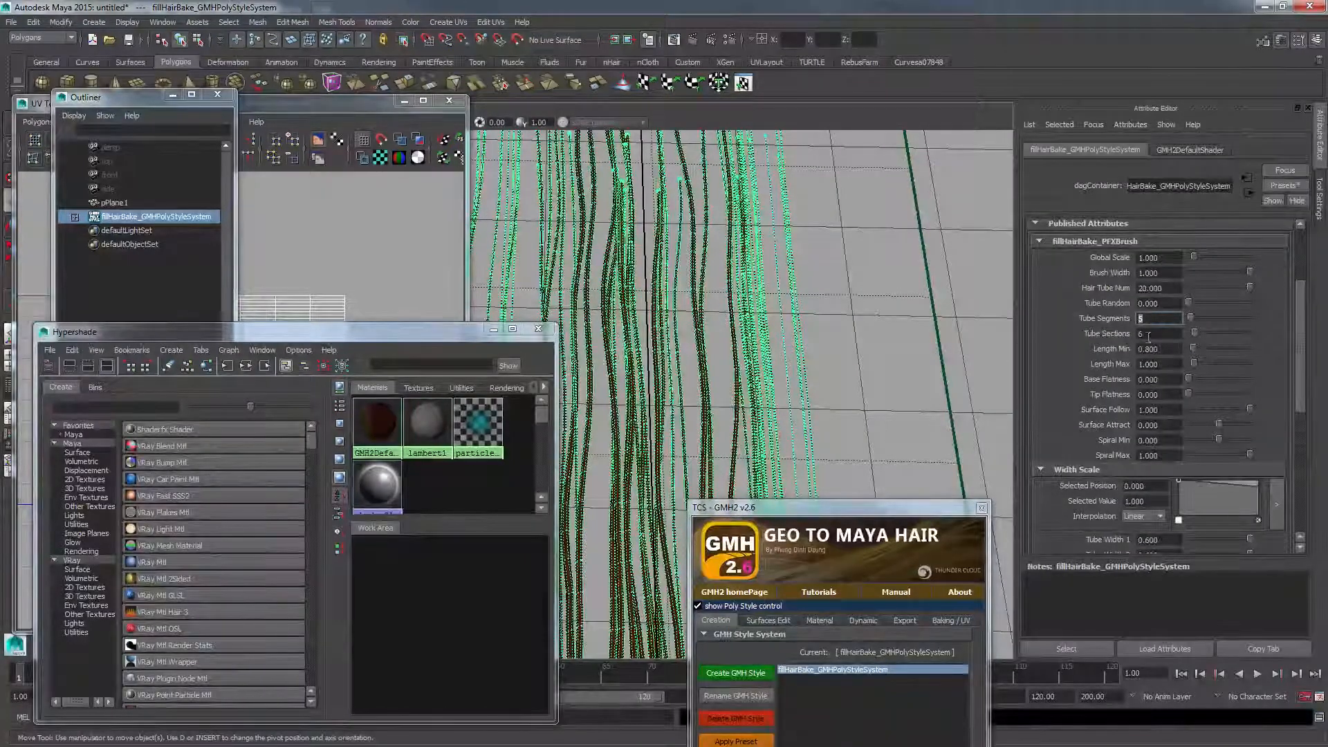
pyautogui.write('20')
pyautogui.press('Return')
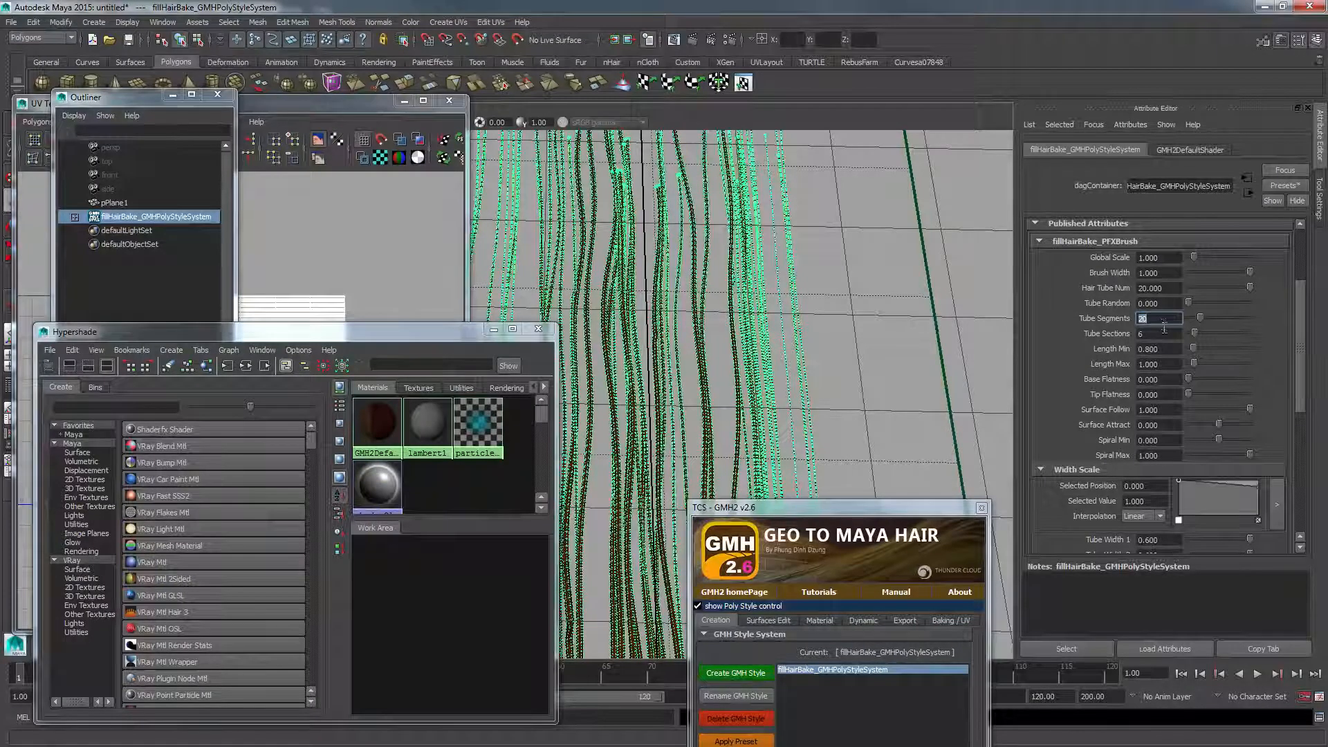
pyautogui.write('8')
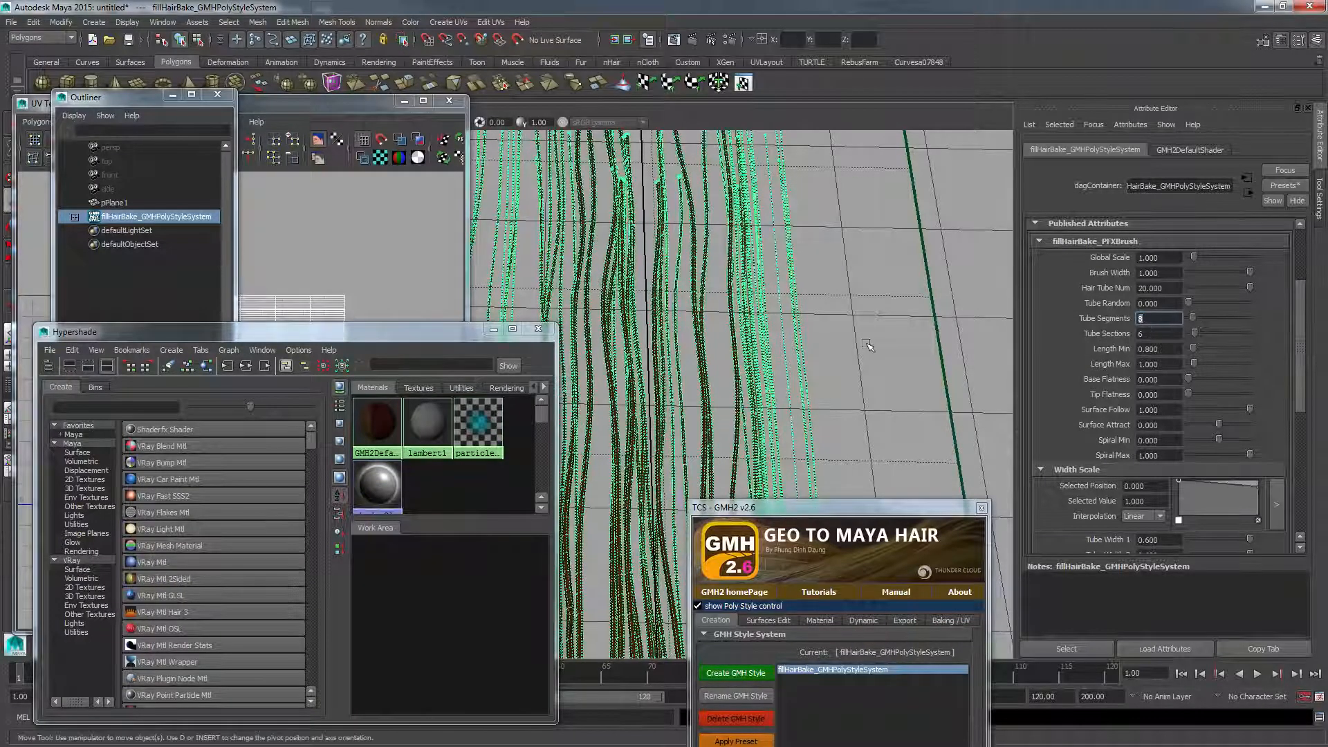
pyautogui.press('Return')
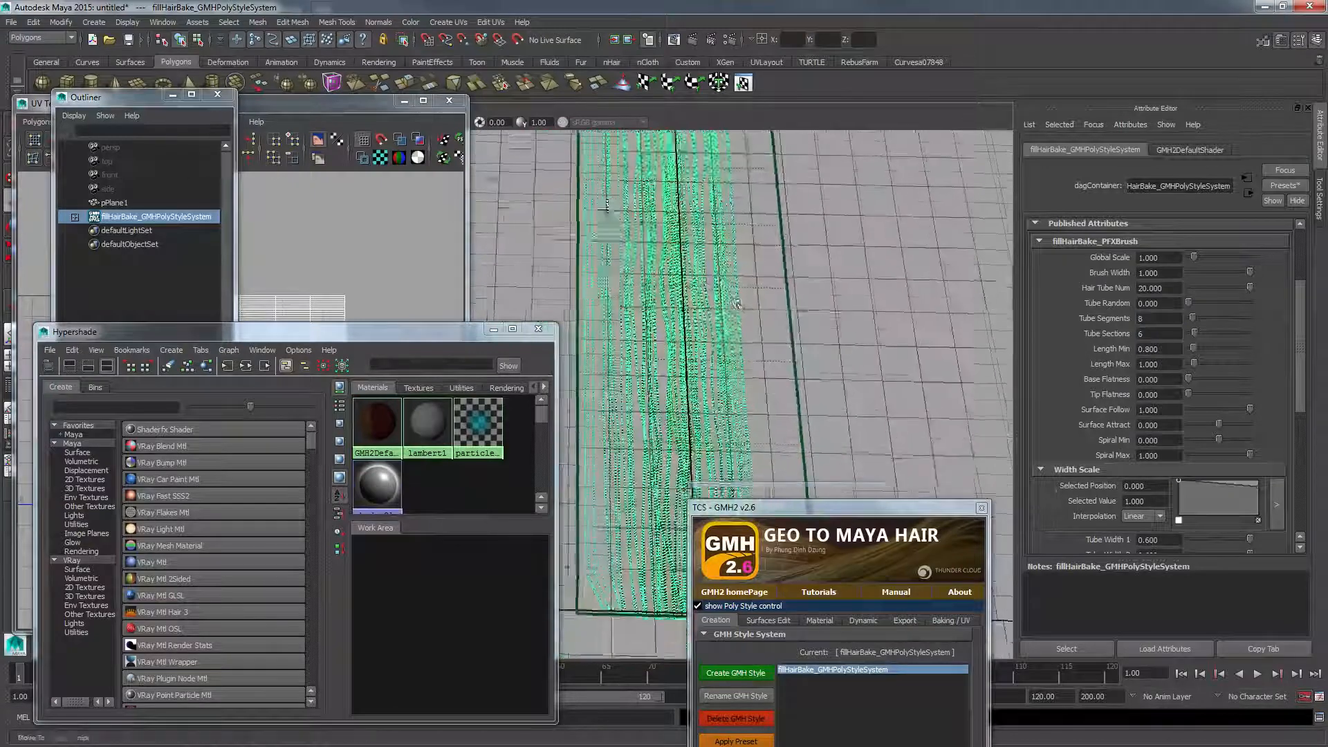
# - Set the hair style's Noise to 2.5 and fine-tune it to 3.371
pyautogui.scroll(-3, 1164, 432)
pyautogui.click(1162, 476)
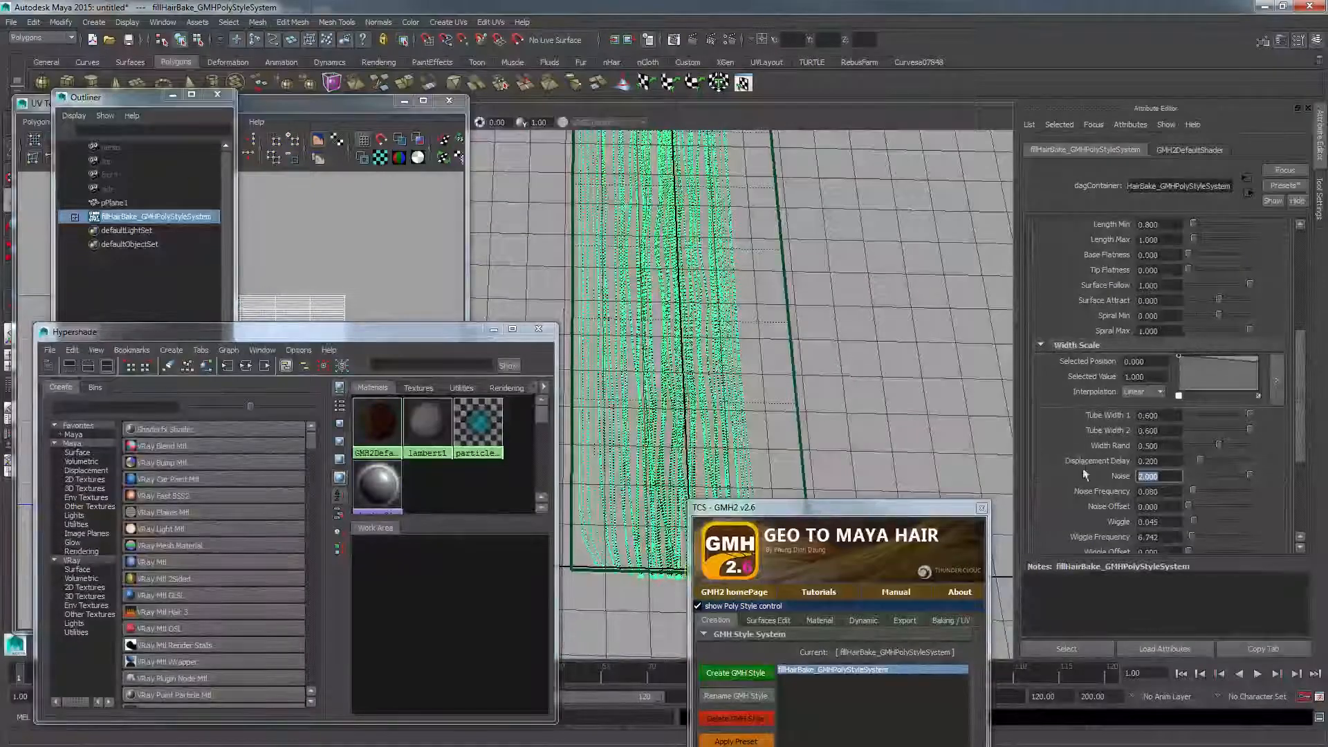
pyautogui.write('2.5')
pyautogui.press('Return')
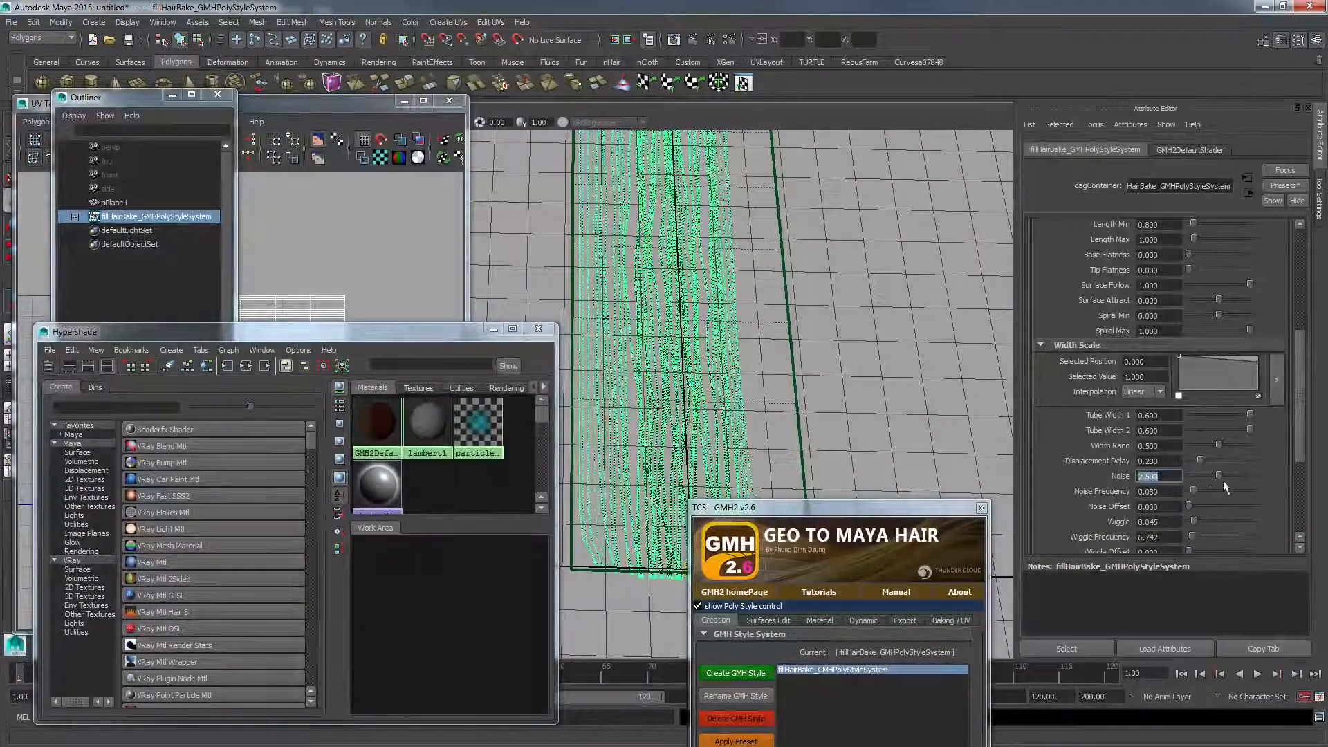
pyautogui.moveTo(1221, 477); pyautogui.dragTo(1231, 477)
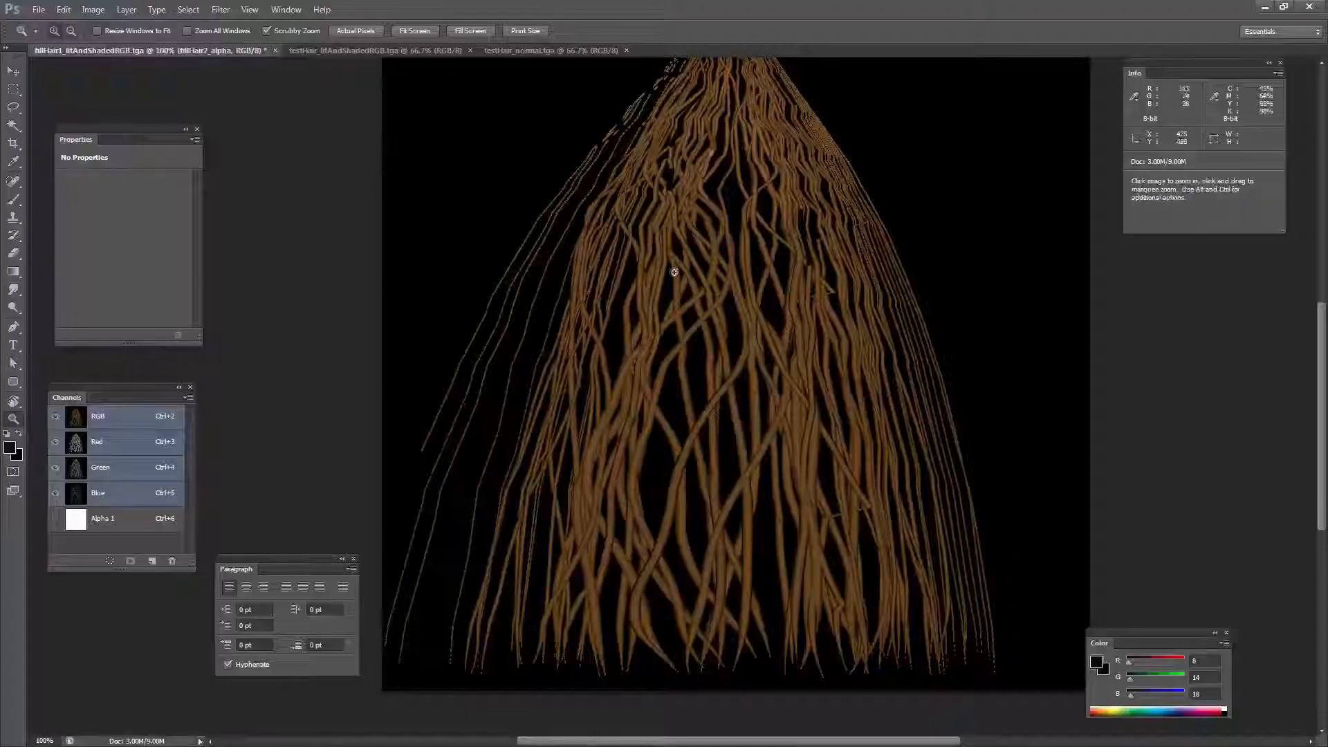
# - Switch to Photoshop and examine the strand roots and tips of the fillHair1 texture up close
pyautogui.moveTo(697, 166); pyautogui.dragTo(670, 438)
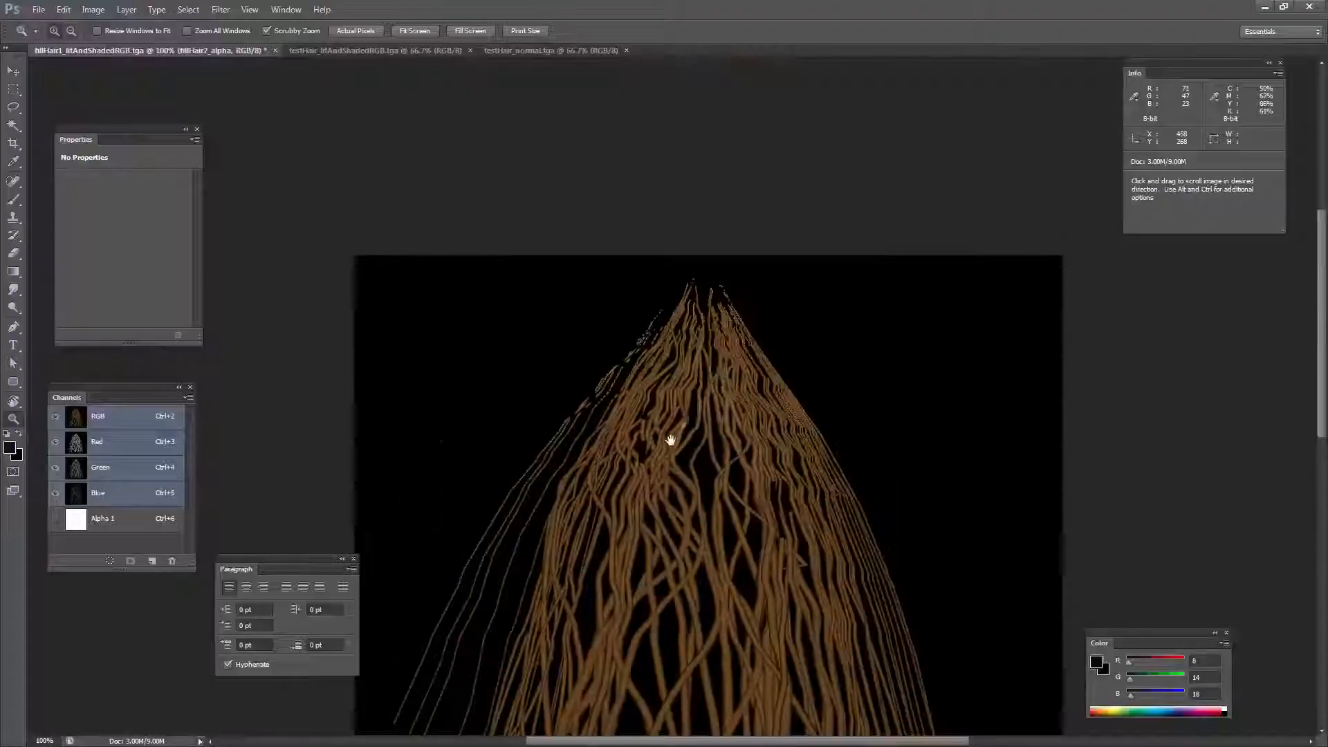
pyautogui.click(696, 297)
pyautogui.click(697, 297)
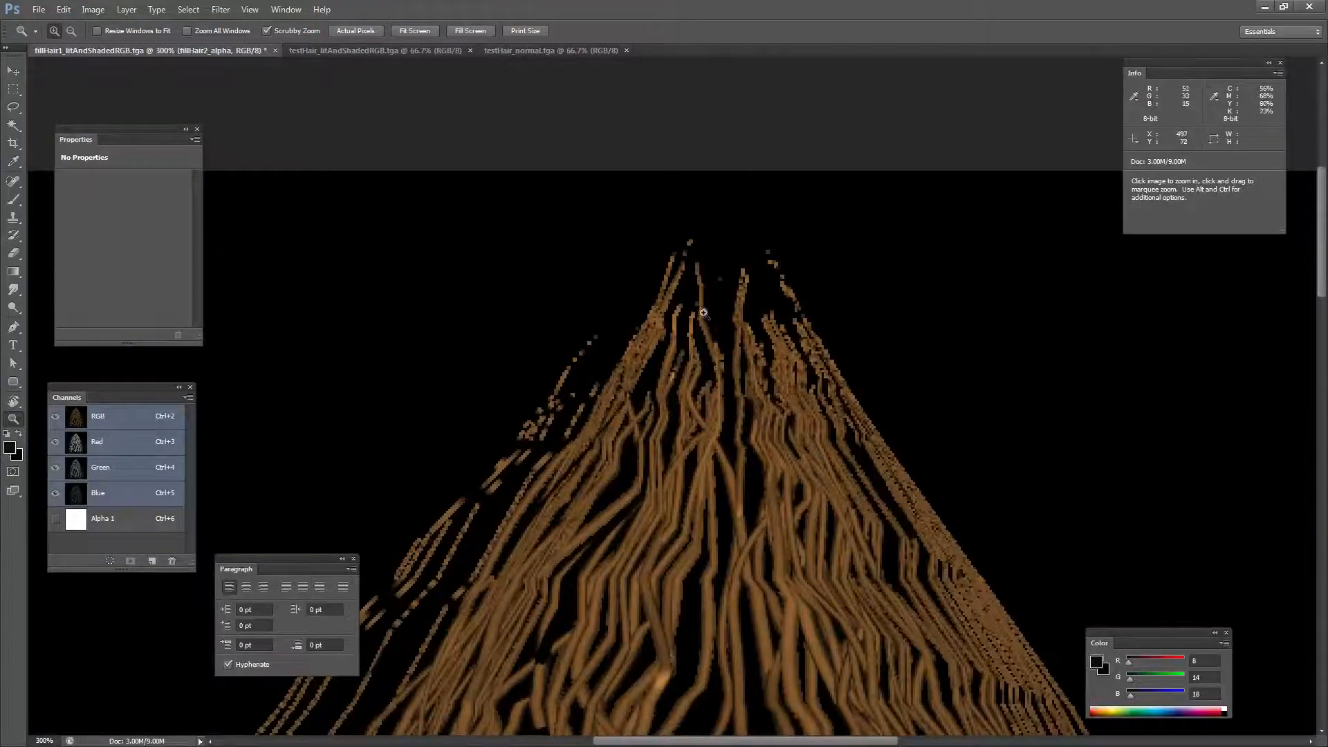
pyautogui.scroll(-15, 704, 312)
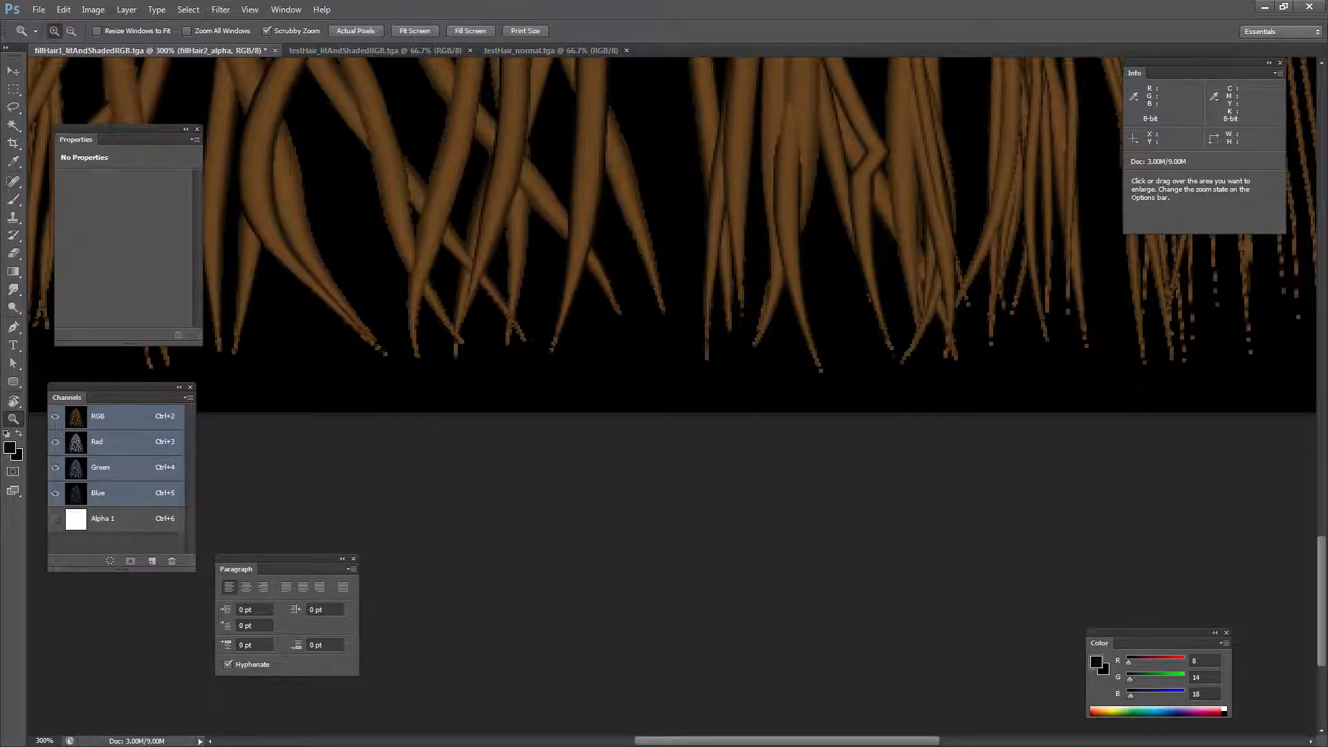
# - Switch to Marmoset Toolbag and examine the rendered hair tips and the hairline around the forehead
pyautogui.hotkey('alt', 'Tab')
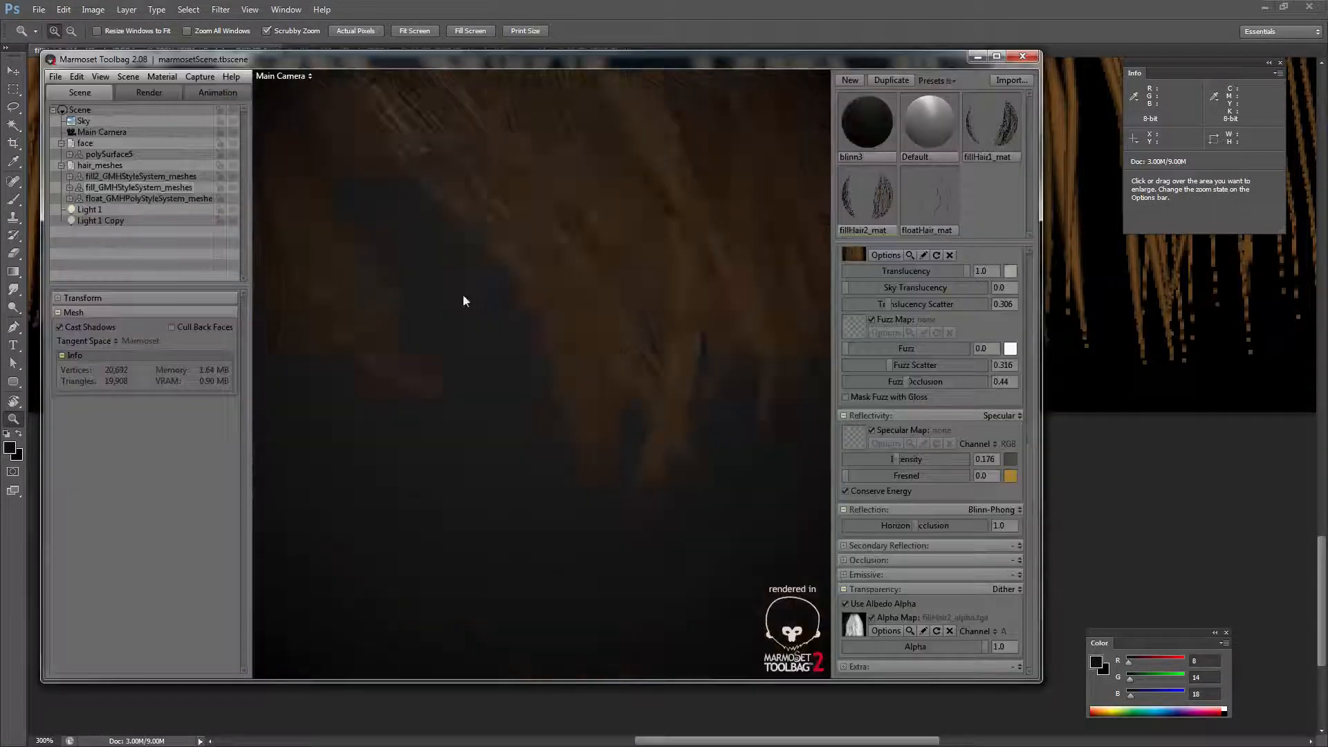
pyautogui.moveTo(604, 361); pyautogui.dragTo(627, 413)
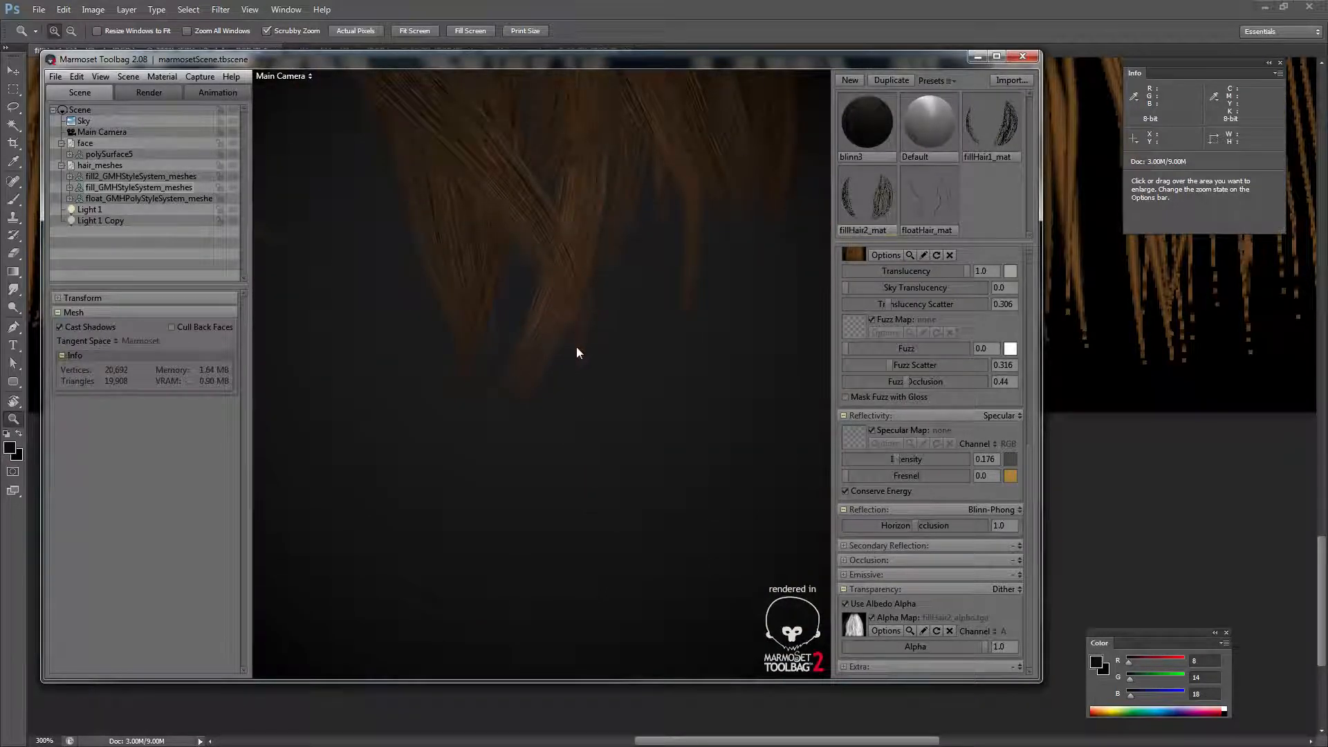
pyautogui.moveTo(649, 276); pyautogui.dragTo(510, 355)
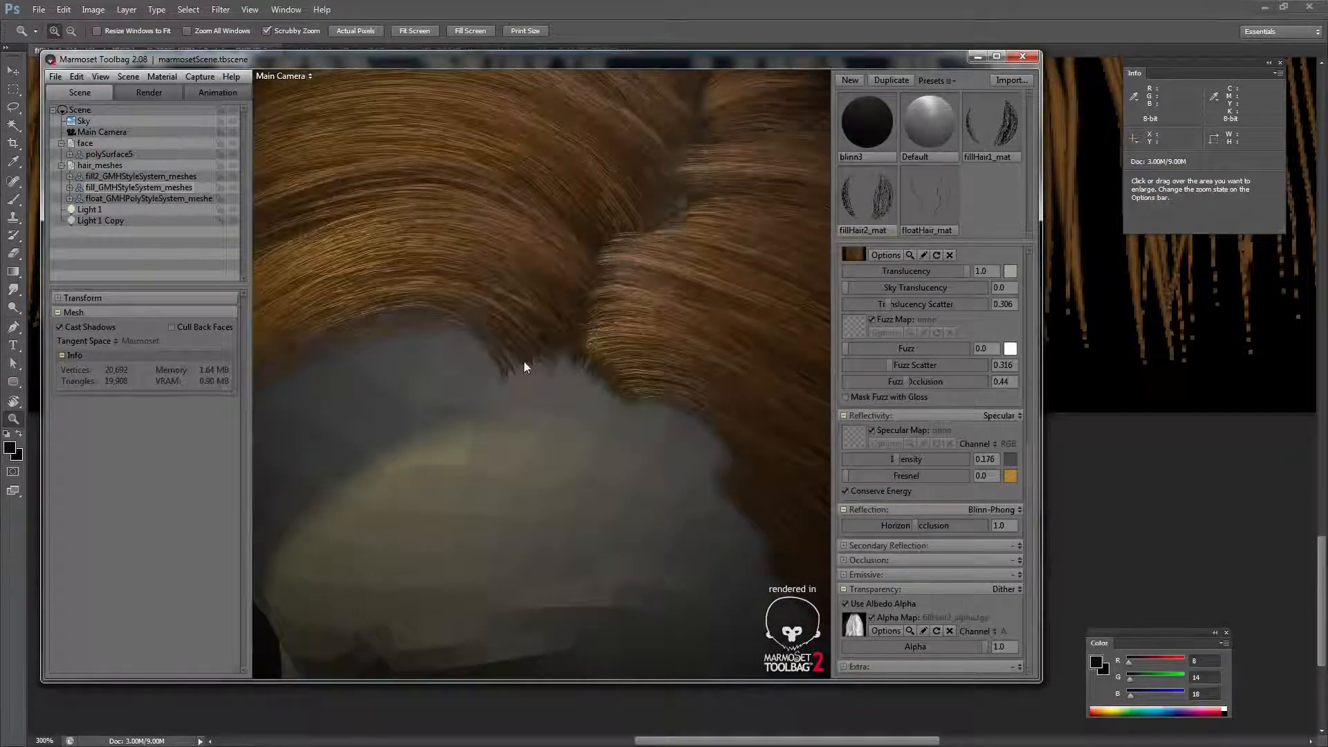
pyautogui.moveTo(616, 412); pyautogui.dragTo(629, 357)
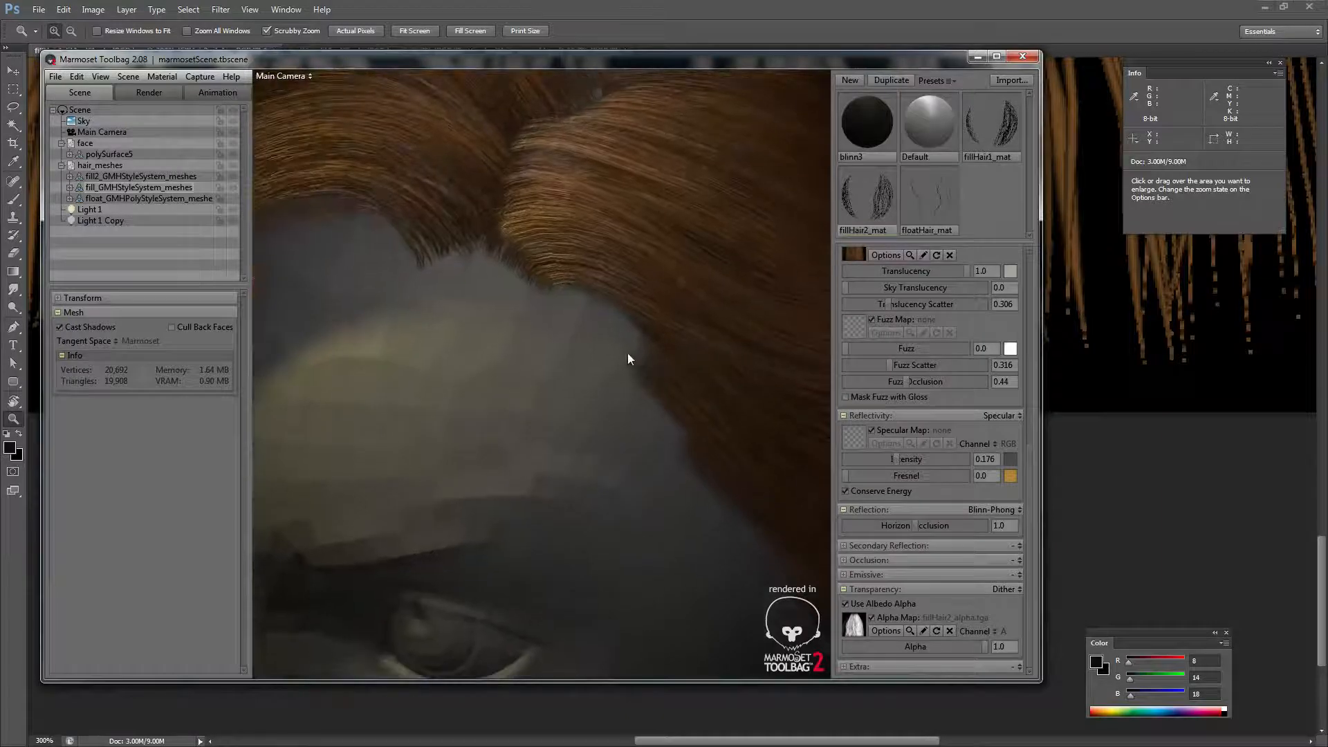
# - Return to Photoshop and examine the lower strands of the hair texture at a reduced zoom
pyautogui.click(1149, 332)
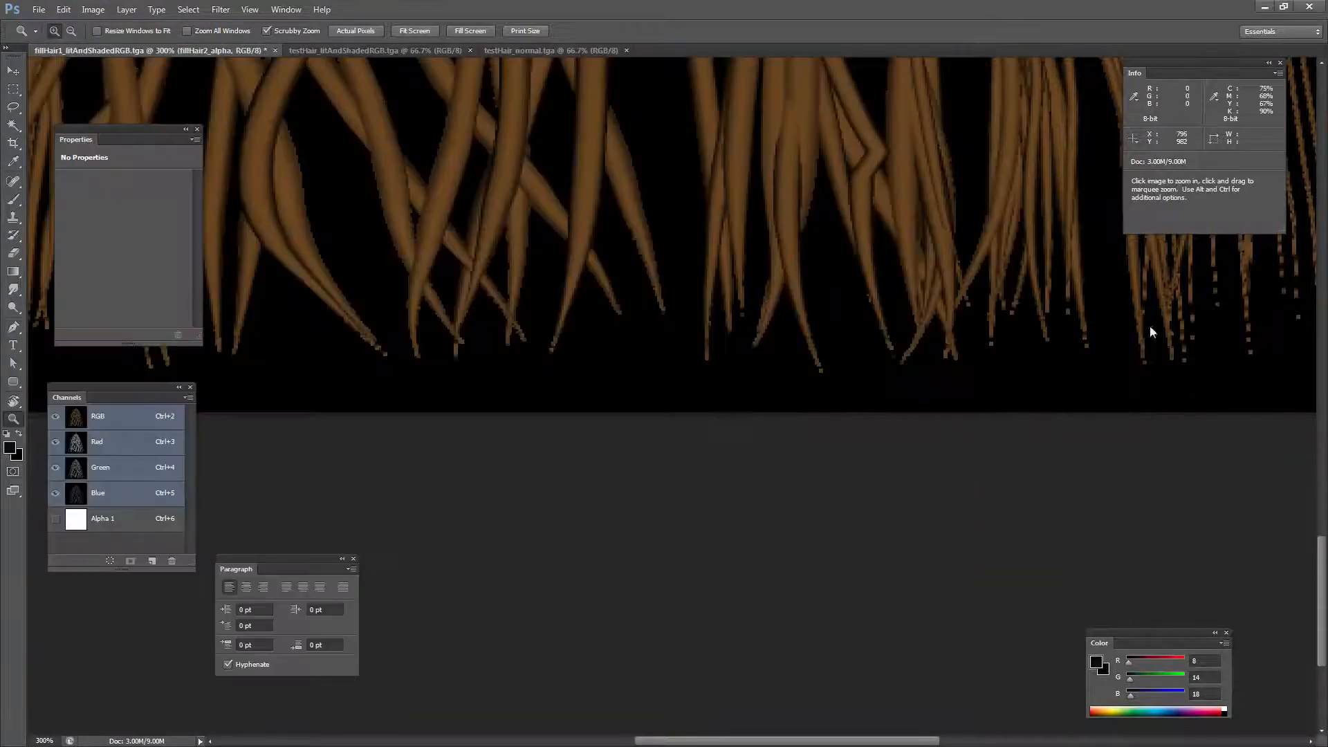
pyautogui.keyDown('alt'); pyautogui.click(741, 288); pyautogui.keyUp('alt')
pyautogui.keyDown('alt'); pyautogui.click(741, 401); pyautogui.keyUp('alt')
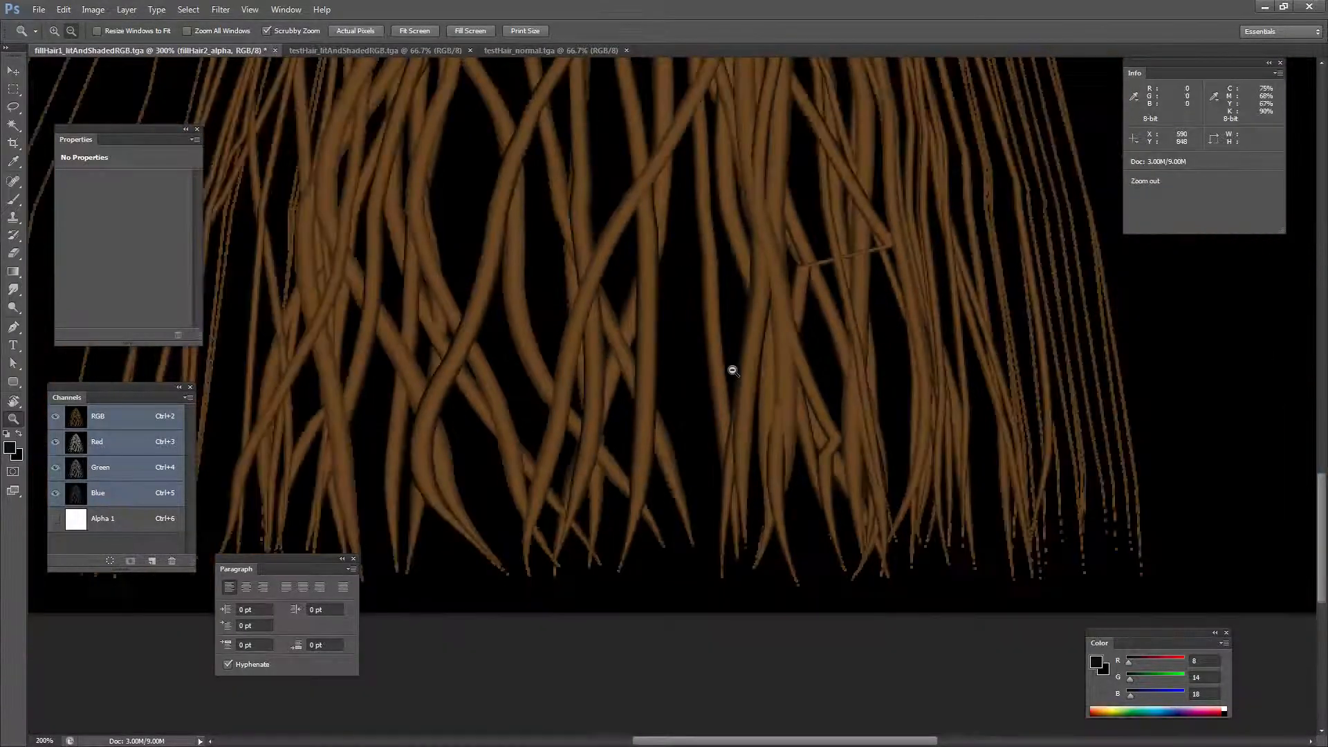
pyautogui.keyDown('alt'); pyautogui.click(733, 371); pyautogui.keyUp('alt')
pyautogui.click(733, 371)
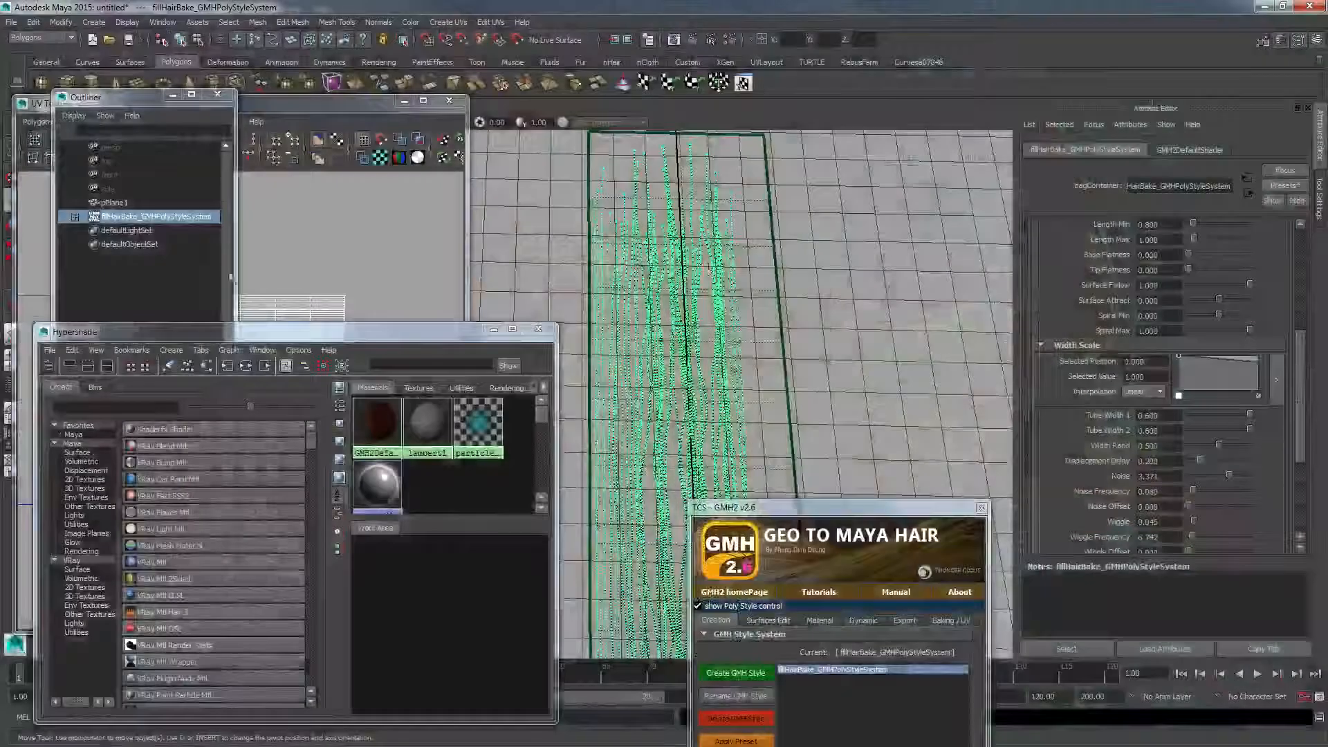
# - Switch to Maya and reshape the hair's Width Scale ramp to taper both ends to 0, reaching value 1 at position 0.183
pyautogui.keyDown('alt'); pyautogui.moveTo(789, 415); pyautogui.dragTo(789, 359, button='middle'); pyautogui.keyUp('alt')
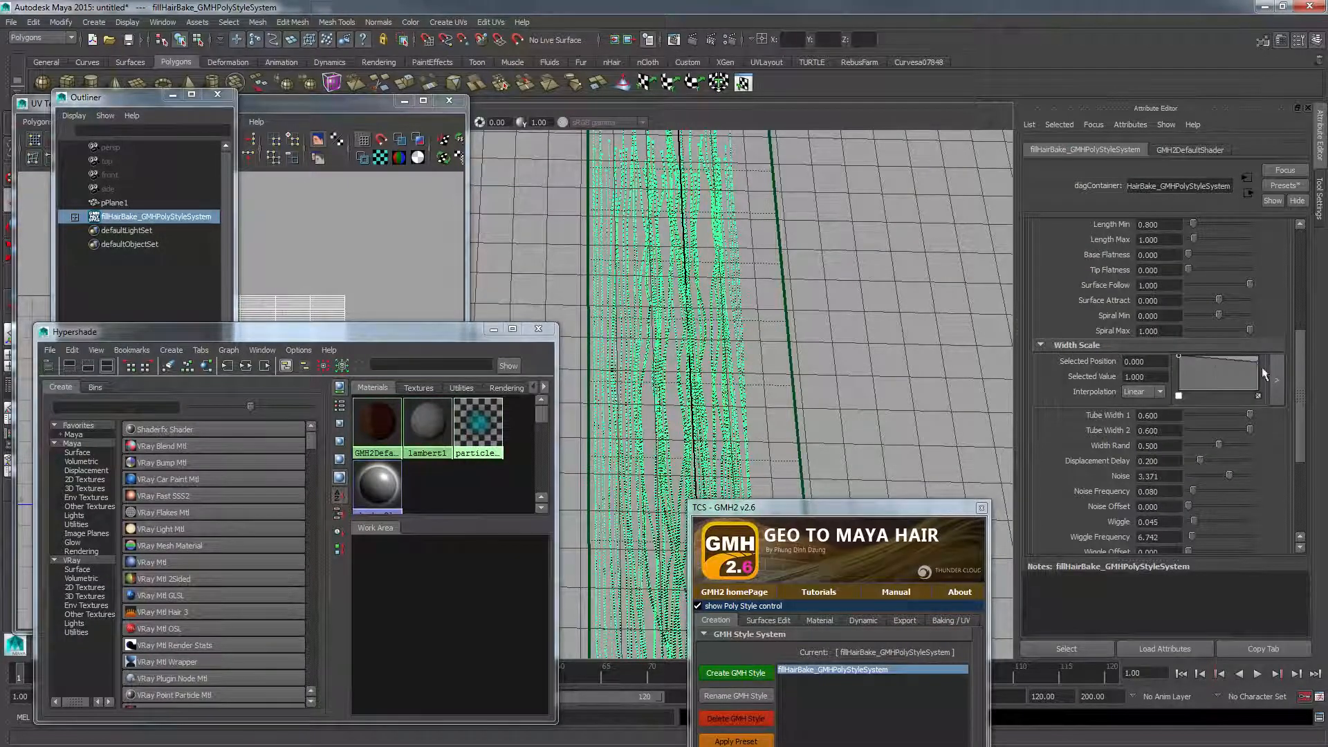
pyautogui.moveTo(1179, 356)
pyautogui.mouseDown()
pyautogui.moveTo(1178, 395)
pyautogui.moveTo(1193, 357)
pyautogui.mouseUp()
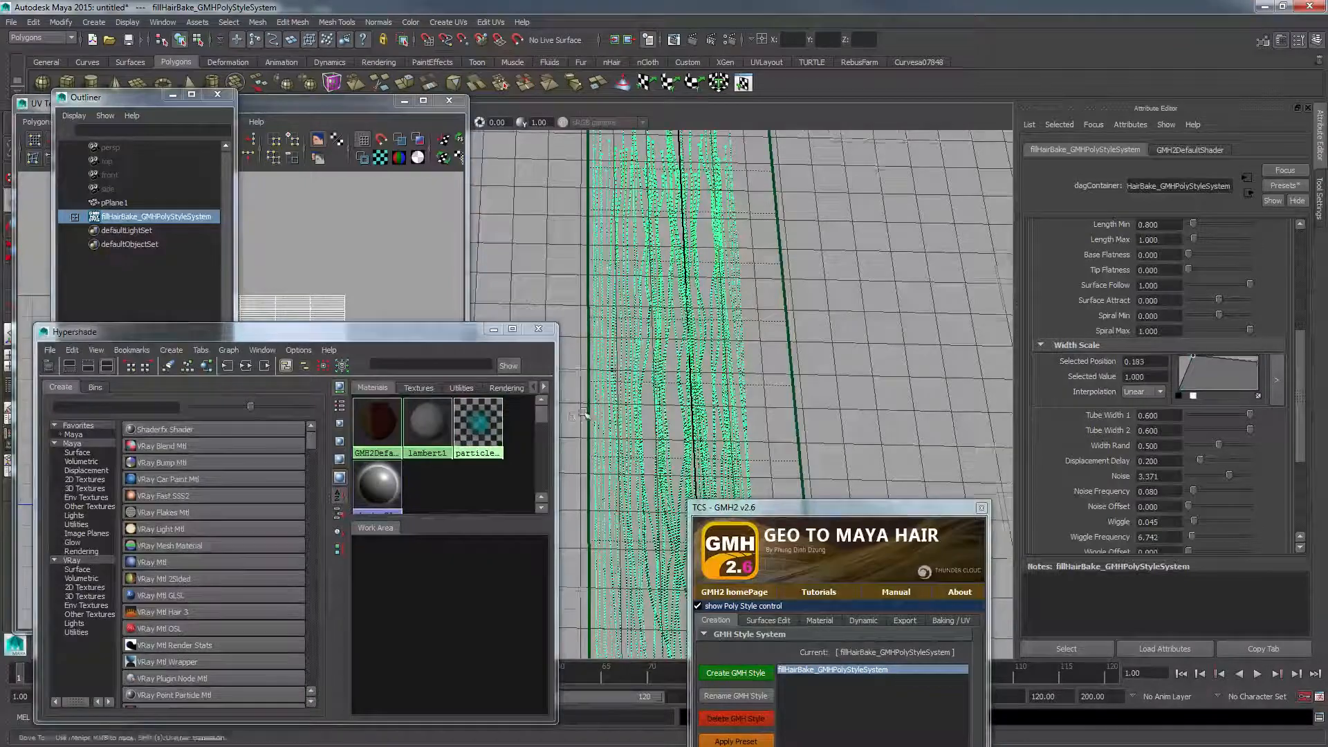
pyautogui.keyDown('alt'); pyautogui.moveTo(1031, 382); pyautogui.dragTo(736, 373, button='middle'); pyautogui.keyUp('alt')
pyautogui.keyDown('alt'); pyautogui.moveTo(736, 374); pyautogui.dragTo(810, 370, button='right'); pyautogui.keyUp('alt')
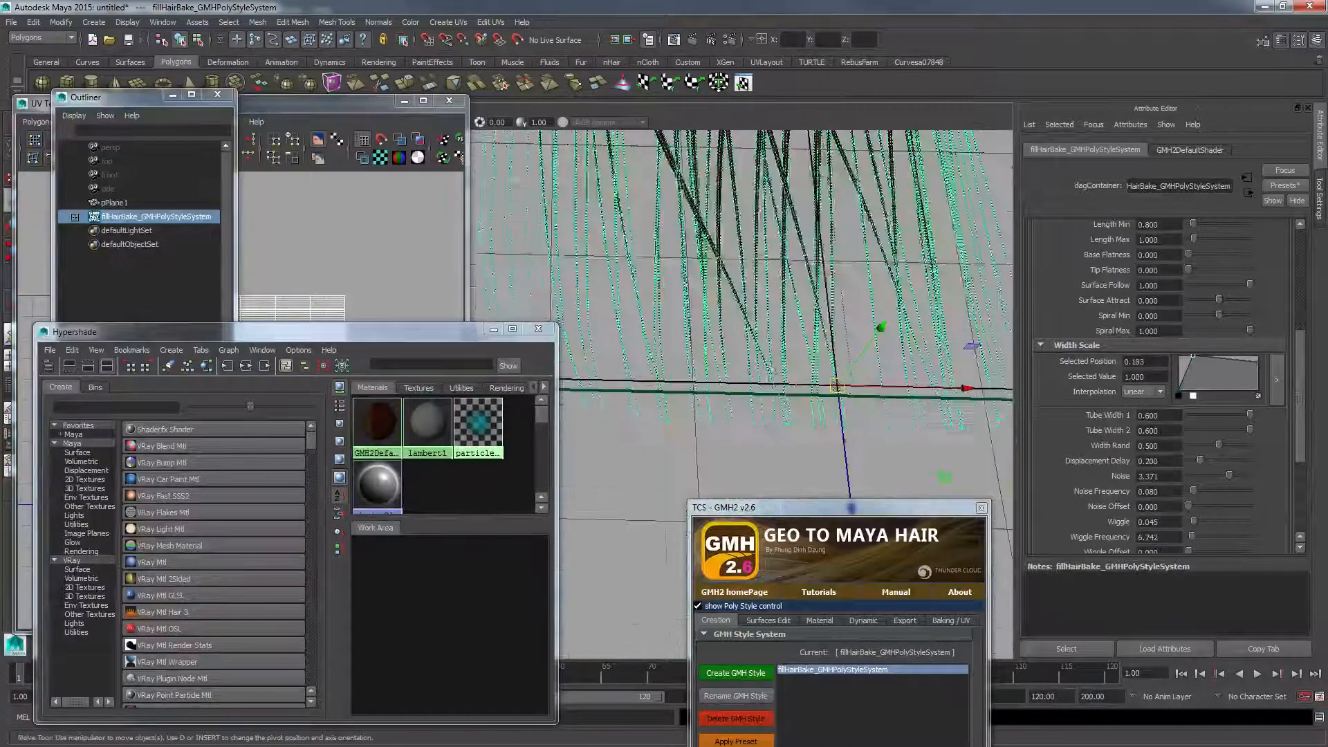
pyautogui.keyDown('alt'); pyautogui.moveTo(810, 370); pyautogui.dragTo(761, 413, button='middle'); pyautogui.keyUp('alt')
pyautogui.moveTo(1248, 363); pyautogui.dragTo(1257, 411)
# - Examine the tapered strands without the selection and compare them with the hair texture in Photoshop
pyautogui.keyDown('alt'); pyautogui.moveTo(892, 235); pyautogui.dragTo(858, 442, button='middle'); pyautogui.keyUp('alt')
pyautogui.keyDown('alt'); pyautogui.moveTo(858, 443); pyautogui.dragTo(768, 415, button='right'); pyautogui.keyUp('alt')
pyautogui.keyDown('alt'); pyautogui.moveTo(768, 331); pyautogui.dragTo(806, 408, button='middle'); pyautogui.keyUp('alt')
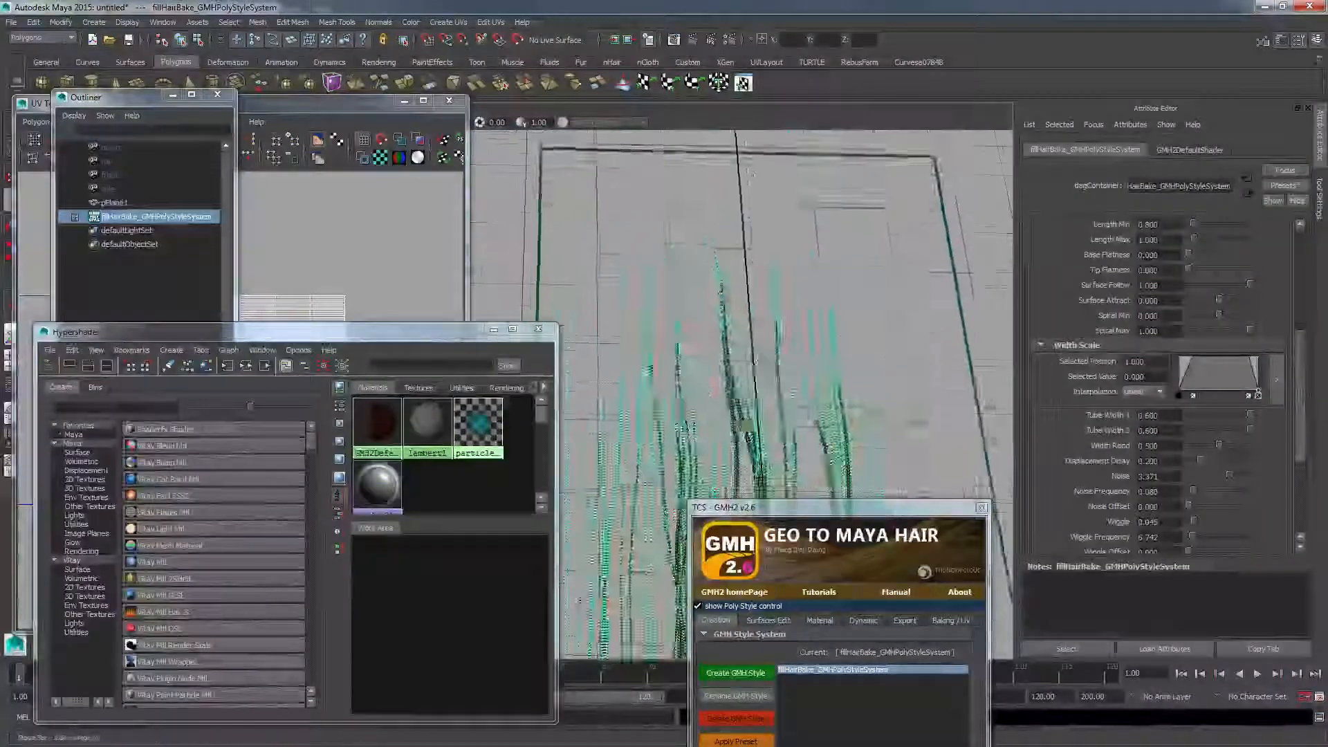
pyautogui.keyDown('alt'); pyautogui.moveTo(806, 408); pyautogui.dragTo(643, 387, button='right'); pyautogui.keyUp('alt')
pyautogui.keyDown('alt'); pyautogui.moveTo(643, 388); pyautogui.dragTo(757, 256, button='middle'); pyautogui.keyUp('alt')
pyautogui.click(913, 318)
pyautogui.keyDown('alt'); pyautogui.moveTo(913, 318); pyautogui.dragTo(749, 362); pyautogui.keyUp('alt')
pyautogui.keyDown('alt'); pyautogui.moveTo(749, 361); pyautogui.dragTo(785, 190, button='middle'); pyautogui.keyUp('alt')
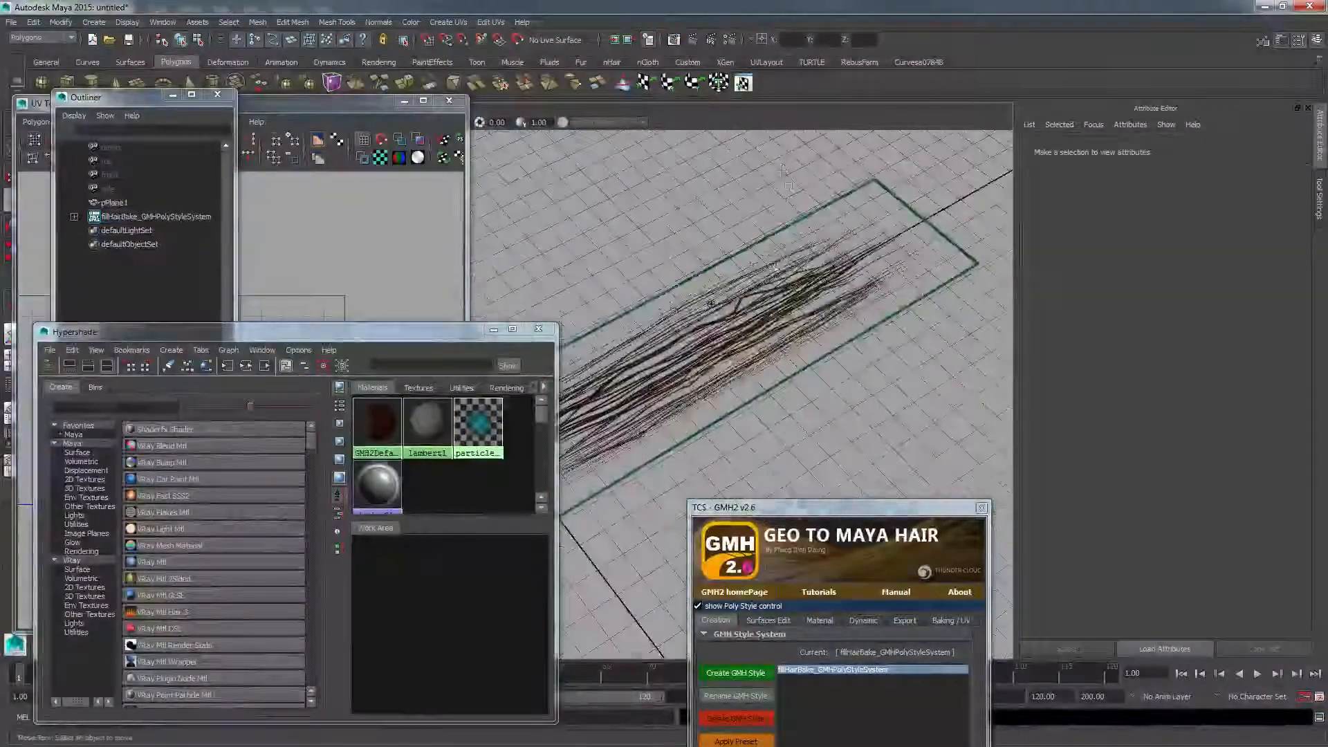
pyautogui.keyDown('alt'); pyautogui.moveTo(664, 236); pyautogui.dragTo(755, 315); pyautogui.keyUp('alt')
pyautogui.hotkey('alt', 'Tab')
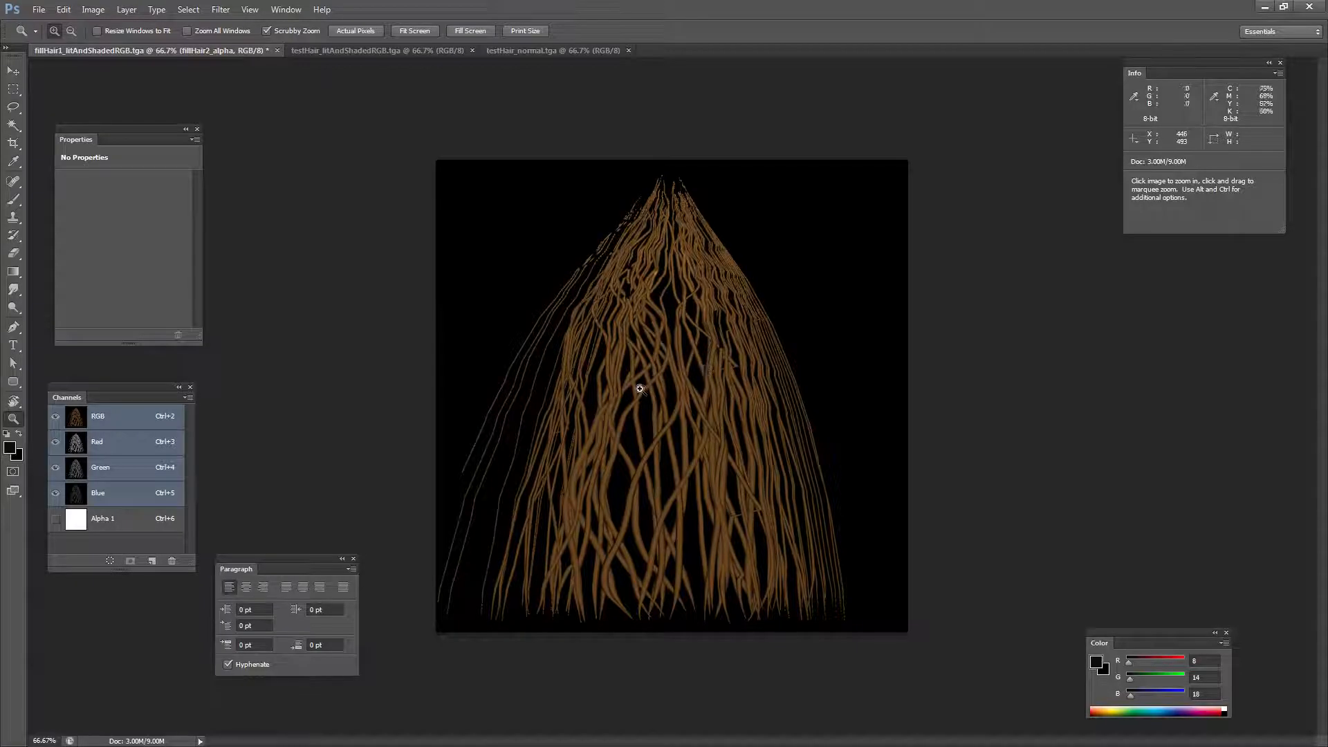
# - Return to Maya, reselect the fillHairBake_GMHPolyStyleSystem style in GMH2, and find its tube width attributes
pyautogui.hotkey('alt', 'Tab')
pyautogui.click(863, 285)
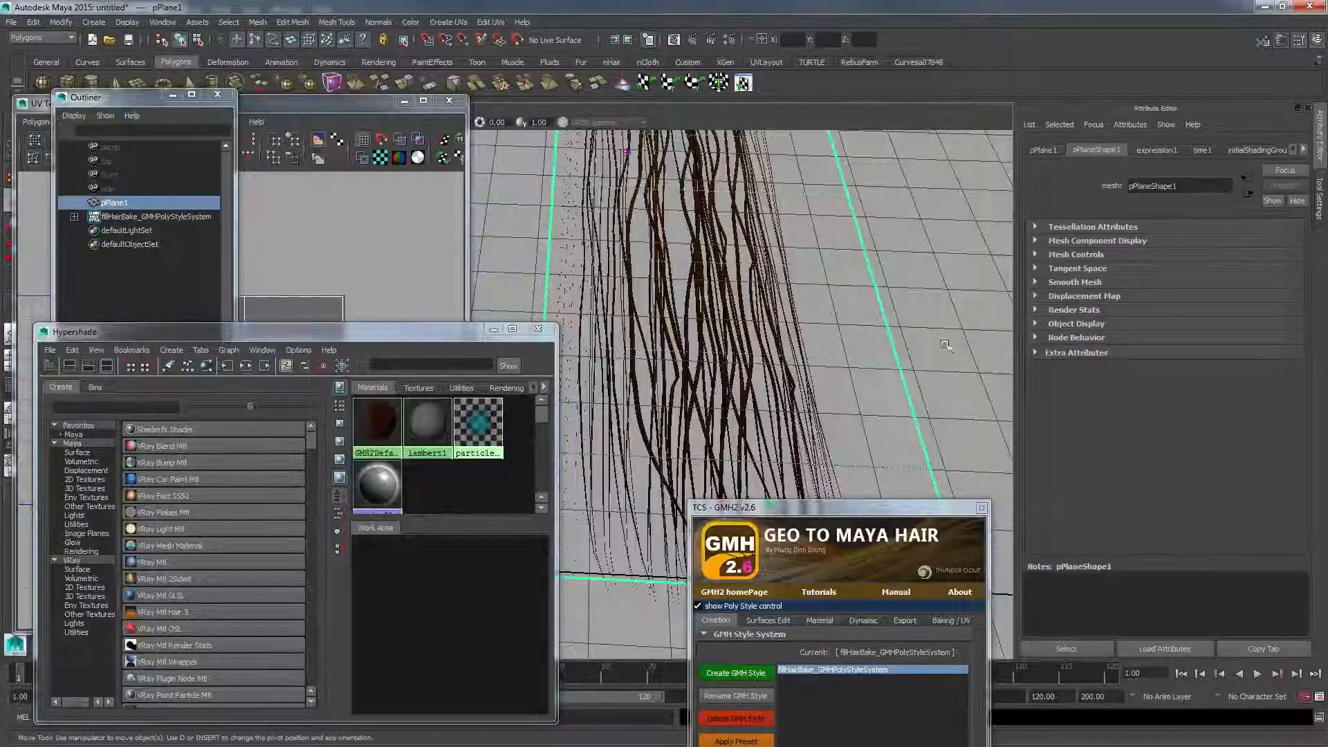
pyautogui.click(831, 670)
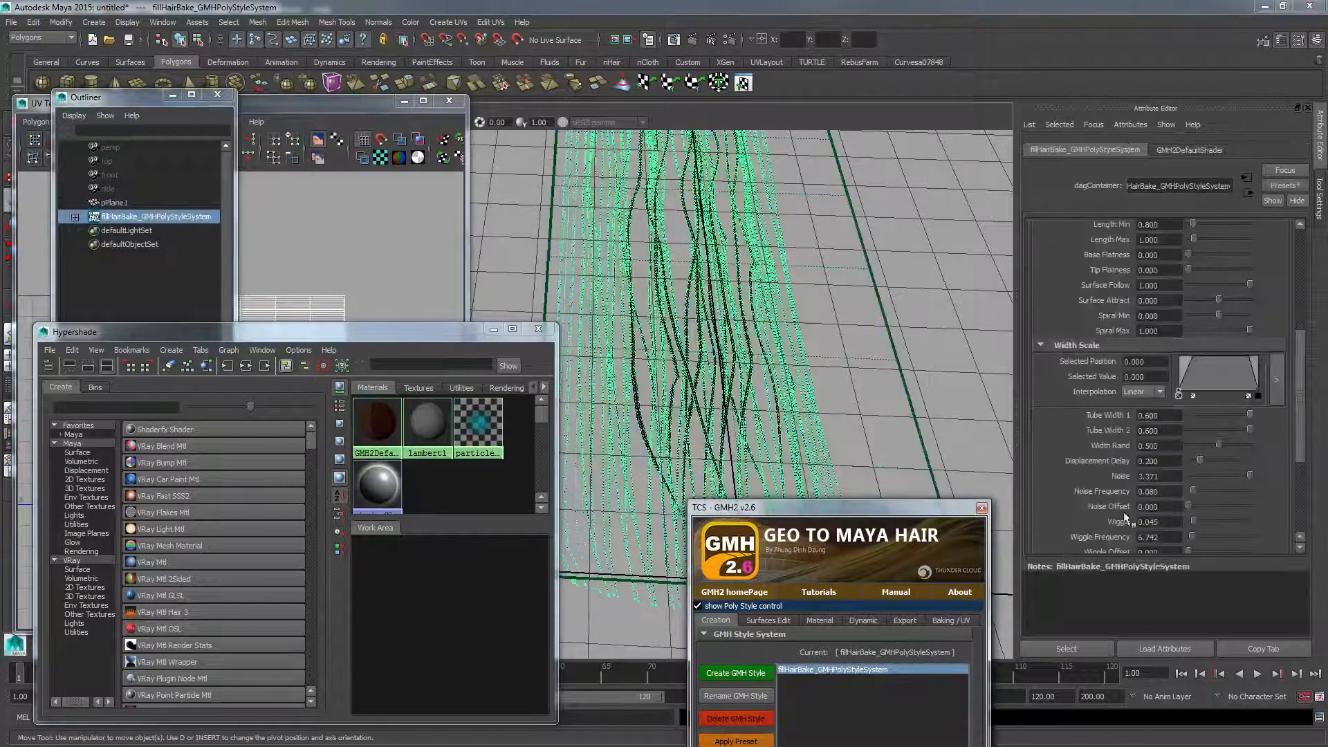
pyautogui.scroll(4, 1217, 387)
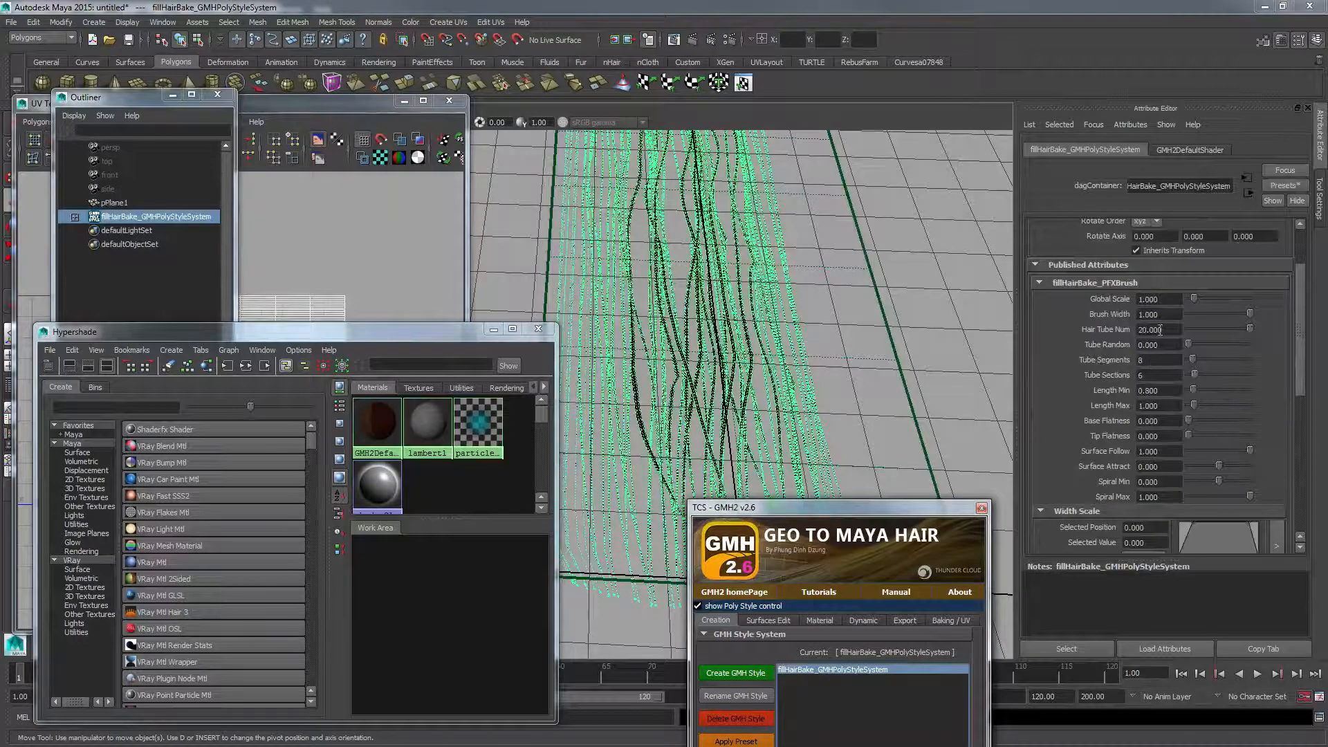
pyautogui.scroll(-6, 1174, 392)
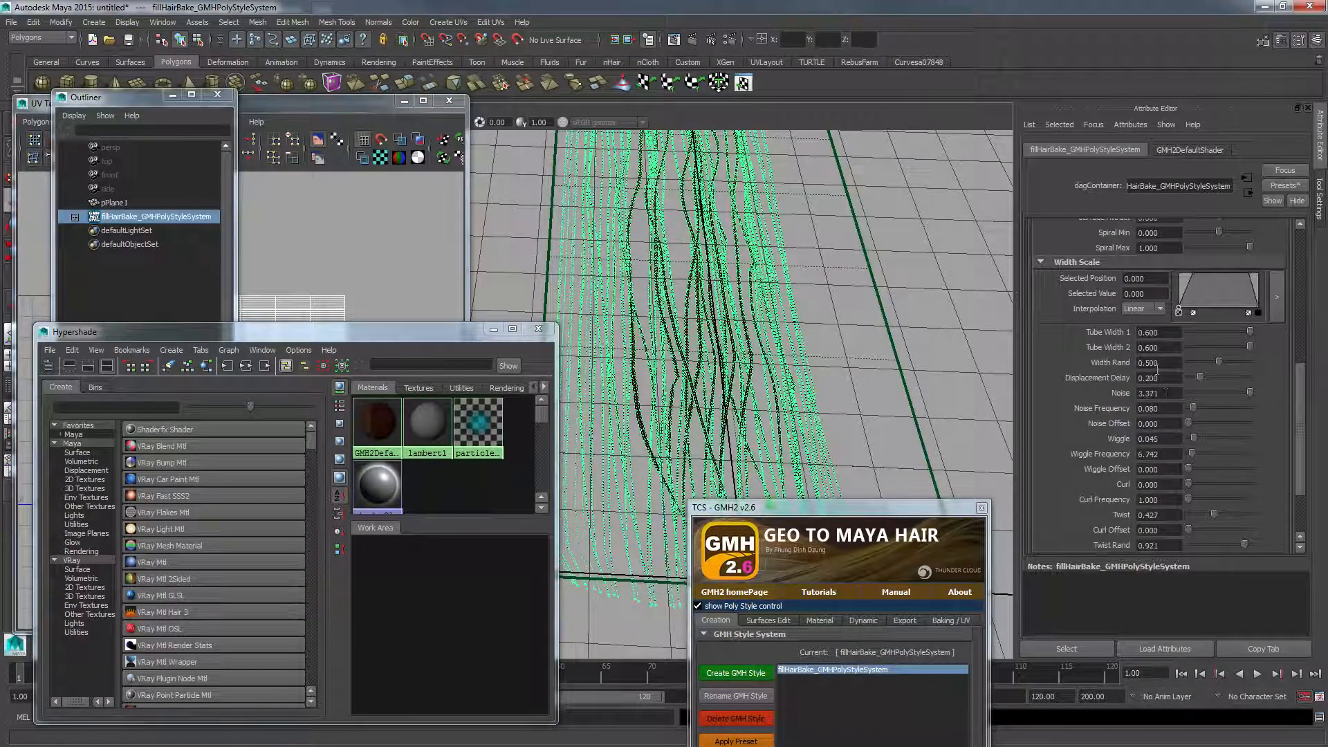
# - Set the hair style's Tube Width 1 and Tube Width 2 to 0.8
pyautogui.click(1156, 333)
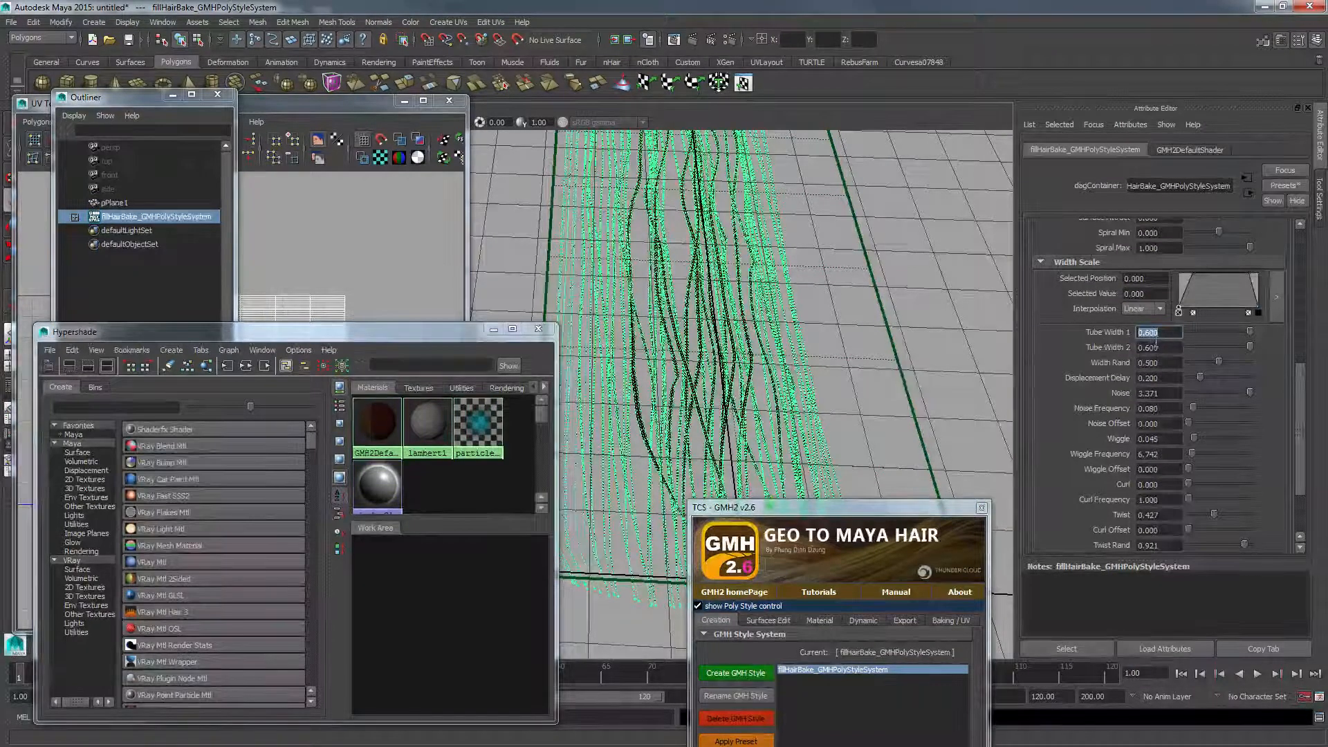
pyautogui.click(1160, 347)
pyautogui.write('0.8')
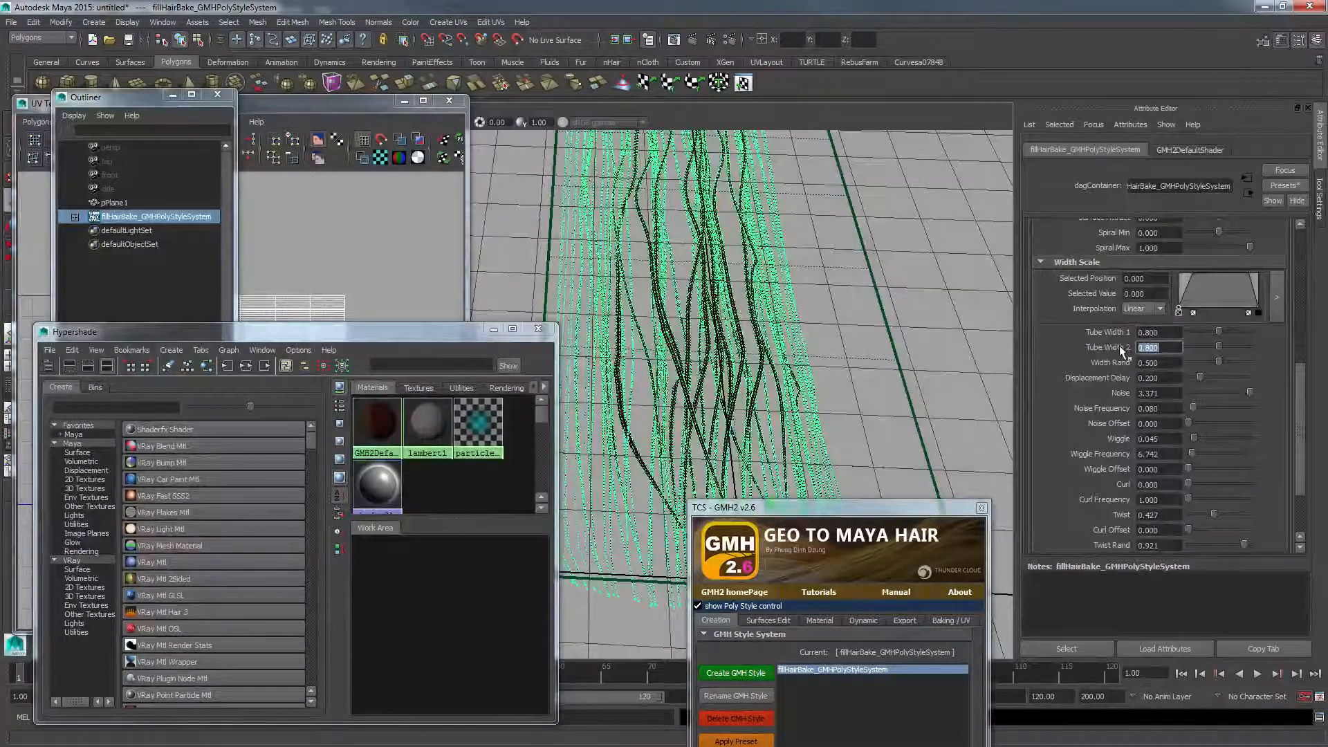
pyautogui.press('Return')
# - Set the hair style's Tube Width 2 and Tube Width 1 to 1
pyautogui.write('1')
pyautogui.press('Return')
pyautogui.doubleClick(1169, 332)
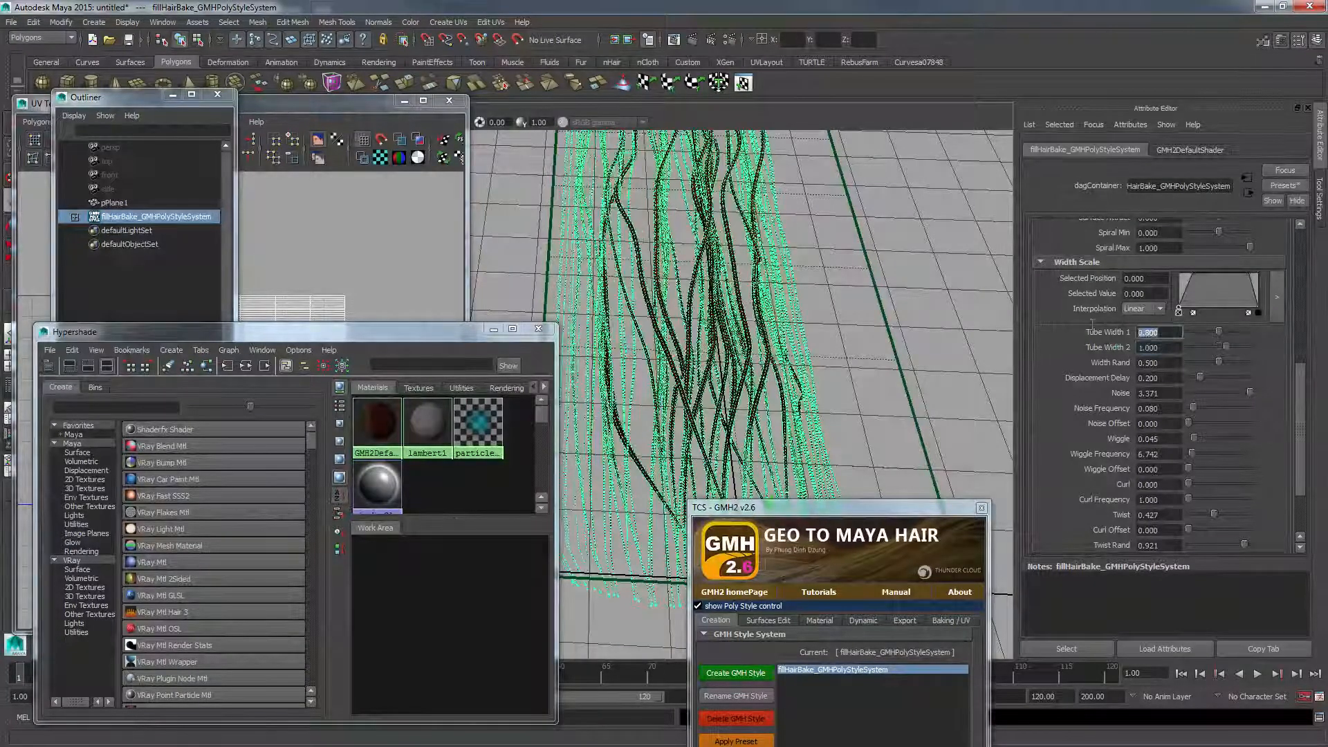
pyautogui.write('1')
pyautogui.press('Return')
# - Select pPlane1 and set its Hair Tubes Offset to -15.9 in the GMH2 surface properties
pyautogui.click(889, 270)
pyautogui.keyDown('alt'); pyautogui.moveTo(889, 269); pyautogui.dragTo(726, 335); pyautogui.keyUp('alt')
pyautogui.click(753, 430)
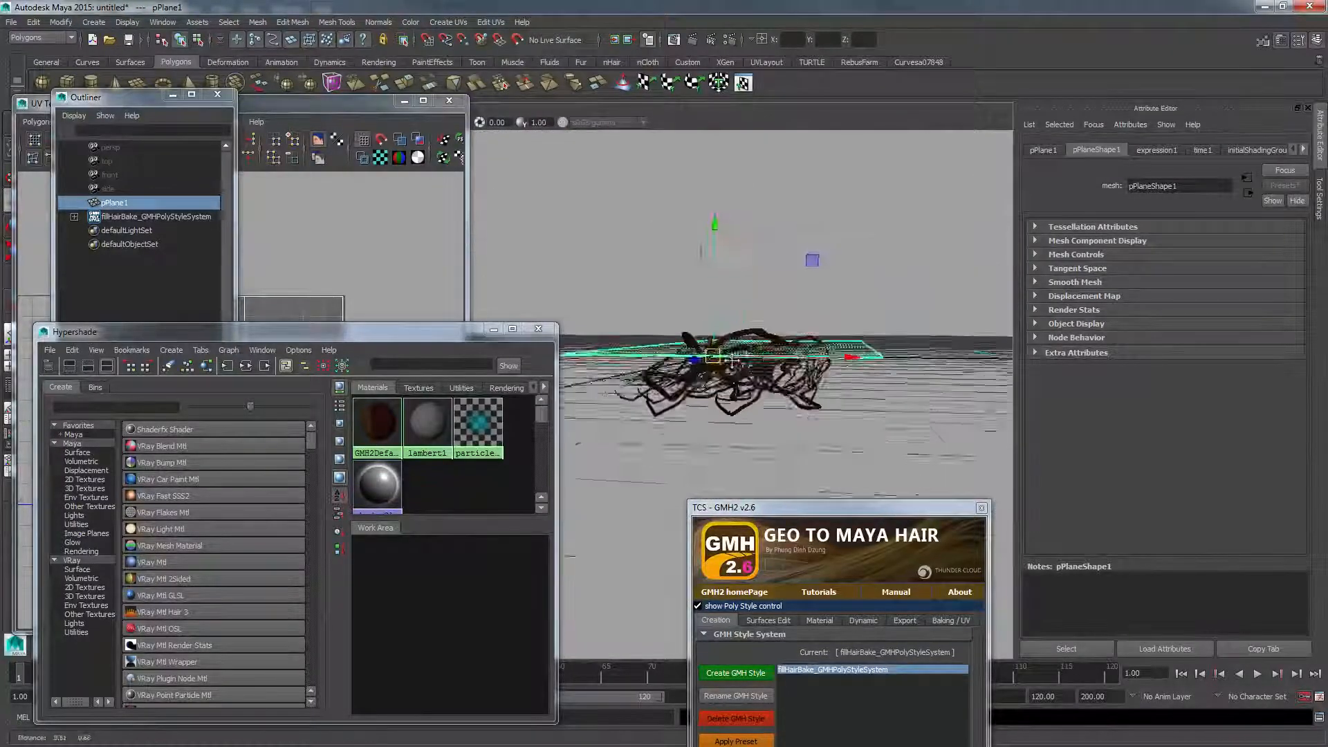
pyautogui.keyDown('alt'); pyautogui.moveTo(726, 335); pyautogui.dragTo(792, 336, button='right'); pyautogui.keyUp('alt')
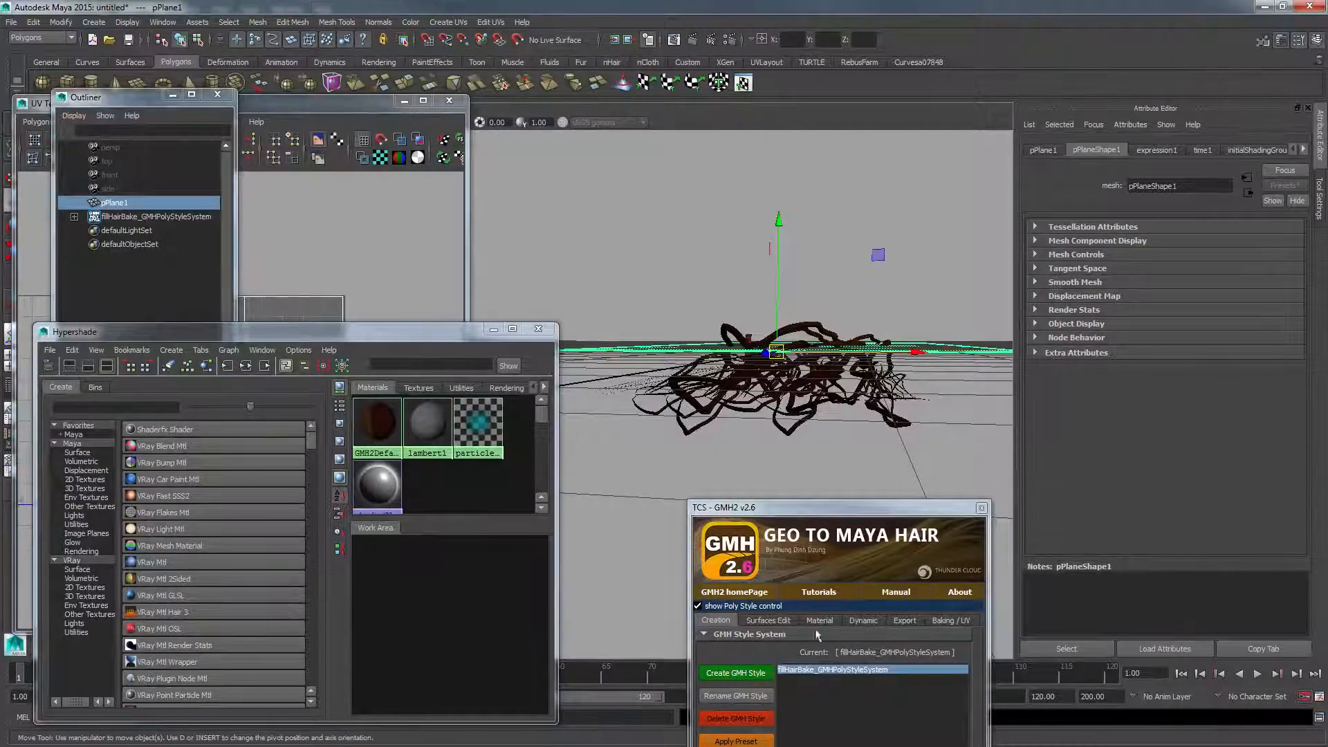
pyautogui.click(771, 621)
pyautogui.moveTo(861, 510); pyautogui.dragTo(1175, 274)
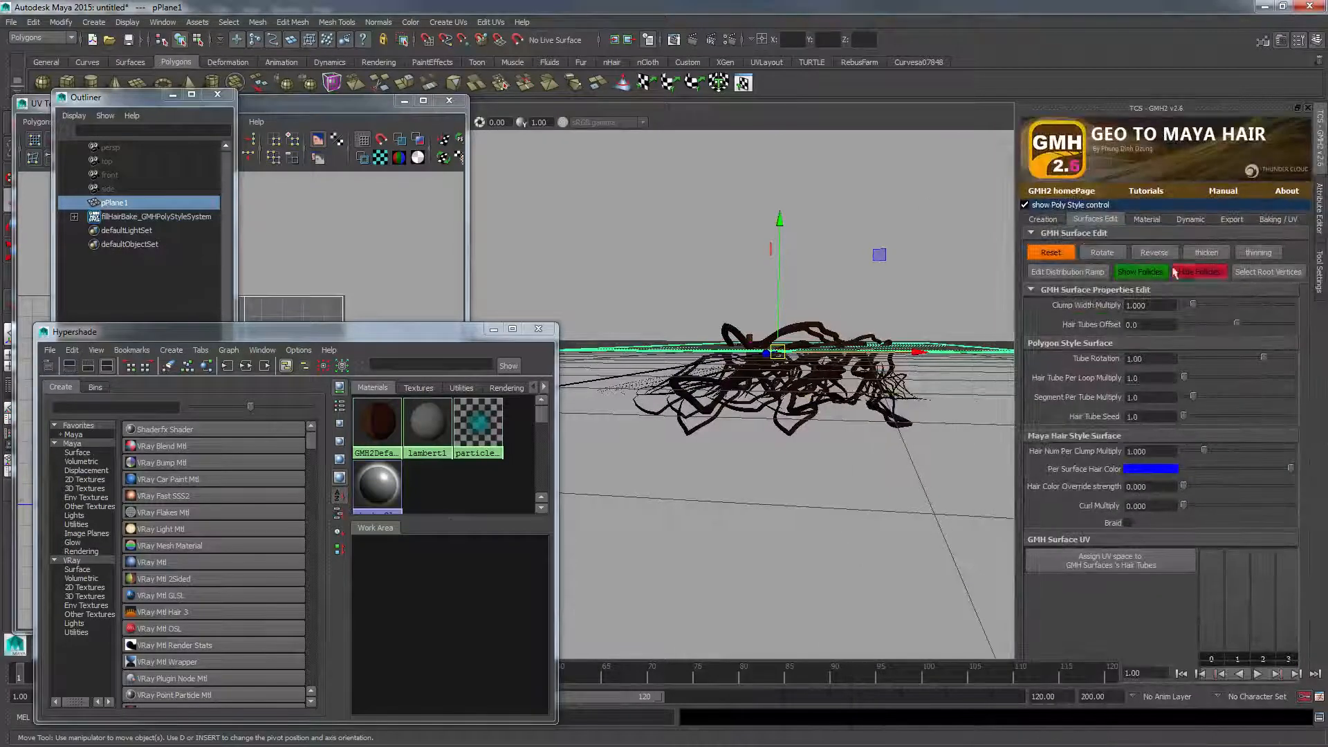
pyautogui.moveTo(1236, 324); pyautogui.dragTo(1229, 330)
pyautogui.press('f')
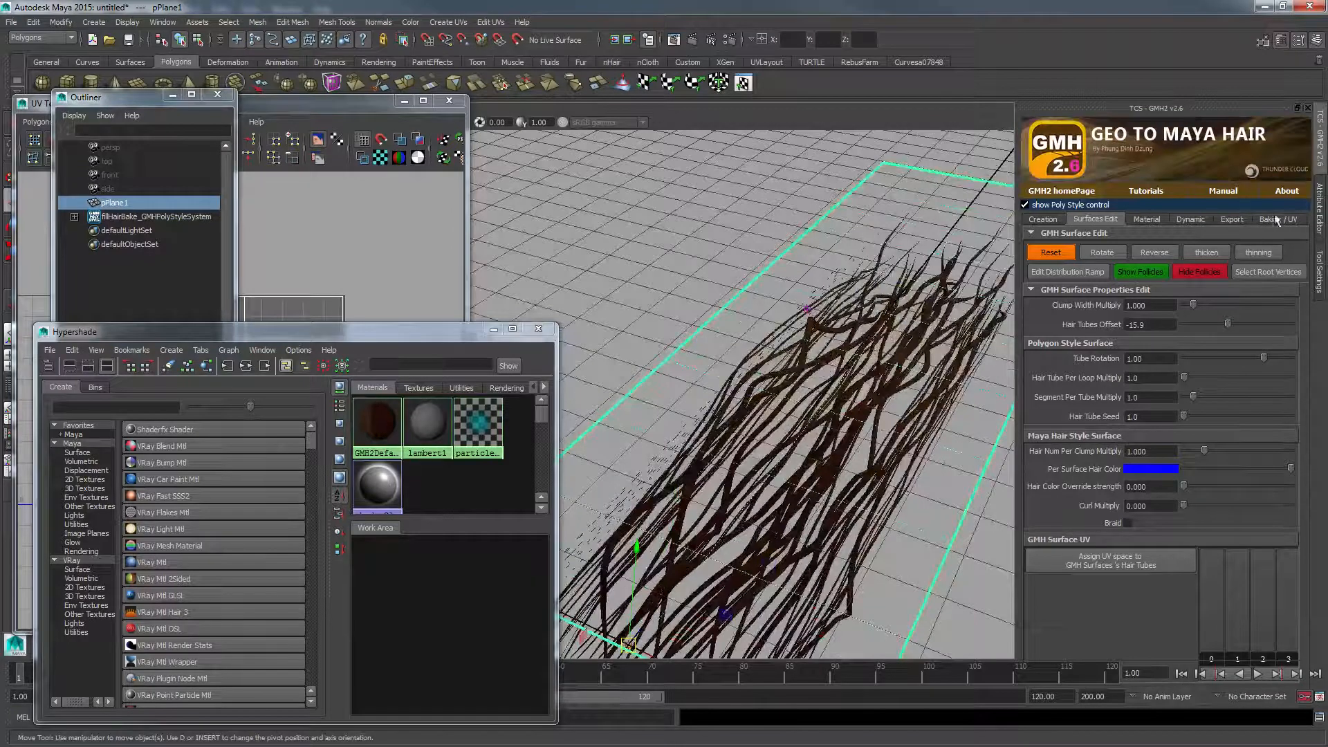
# - Set the GMH2 bake output to testHair in the liveStream/files/textures folder and enable the Shaded/lit map
pyautogui.click(1277, 219)
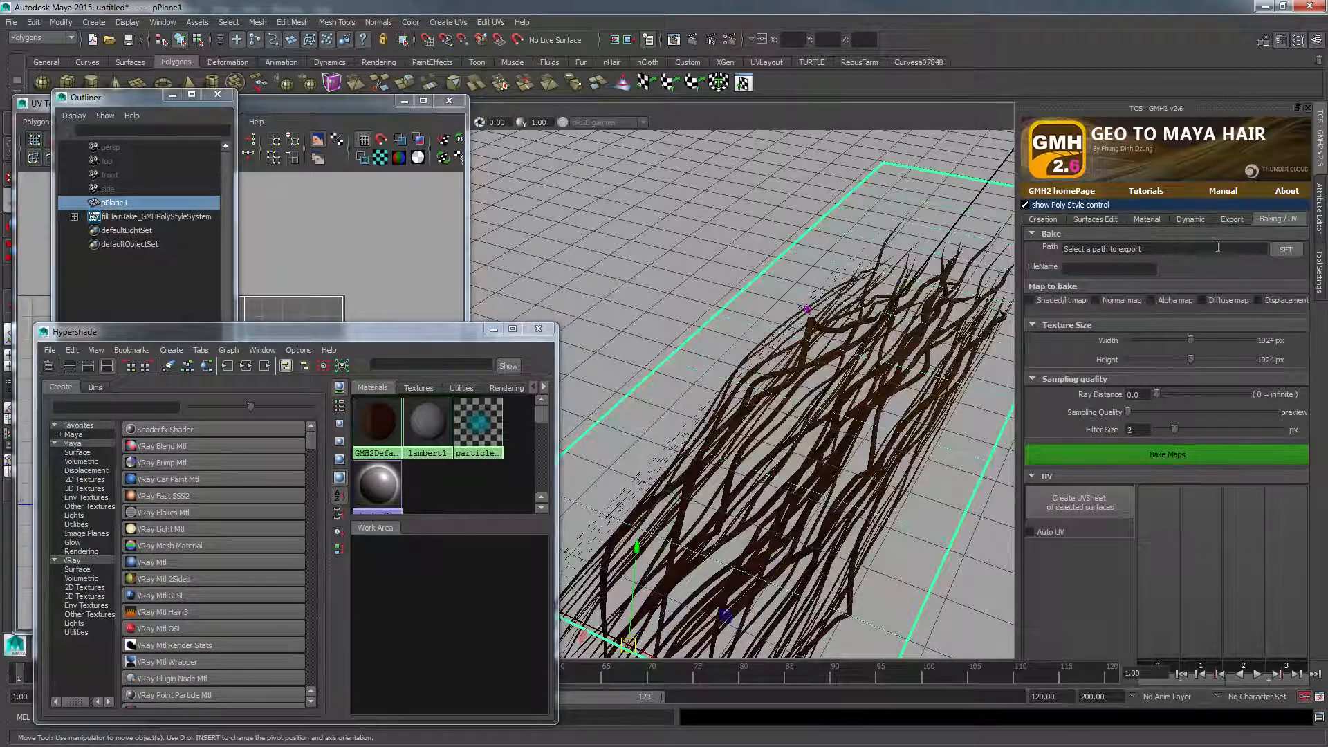
pyautogui.click(1285, 249)
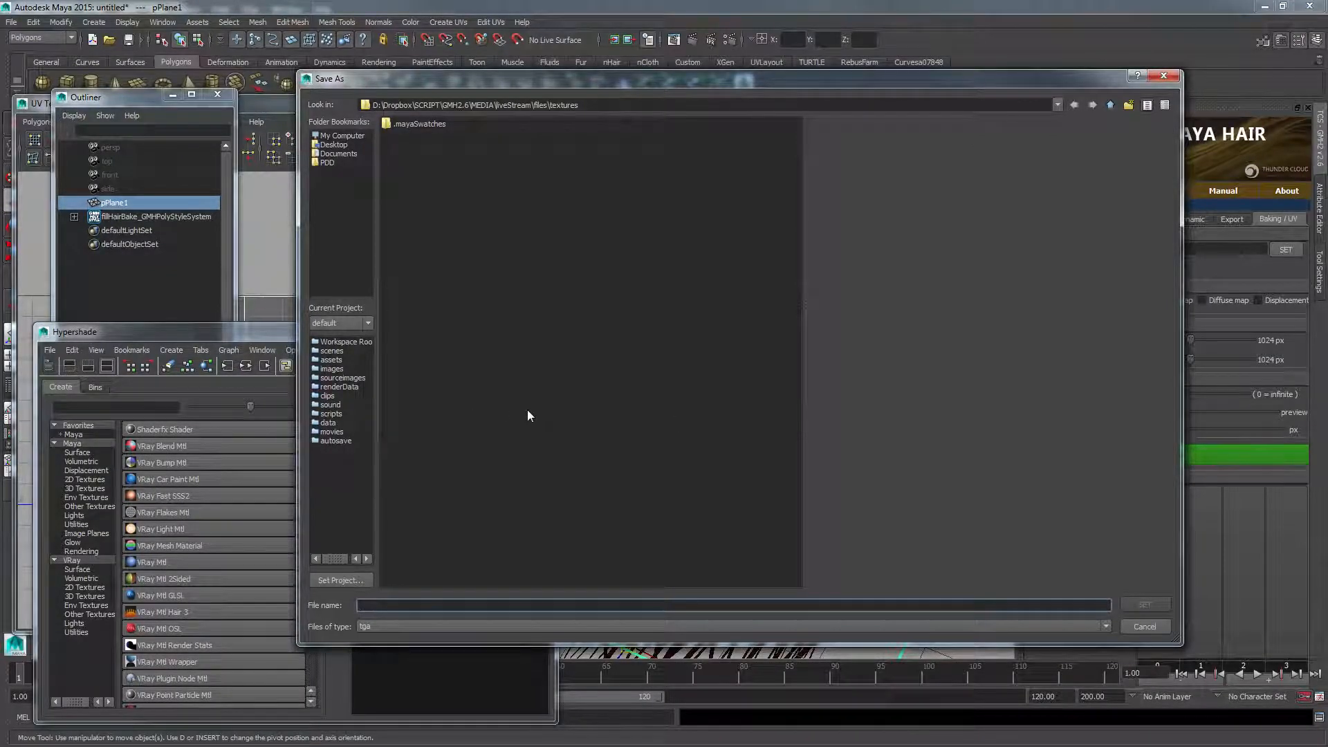
pyautogui.hotkey('alt', 'Tab')
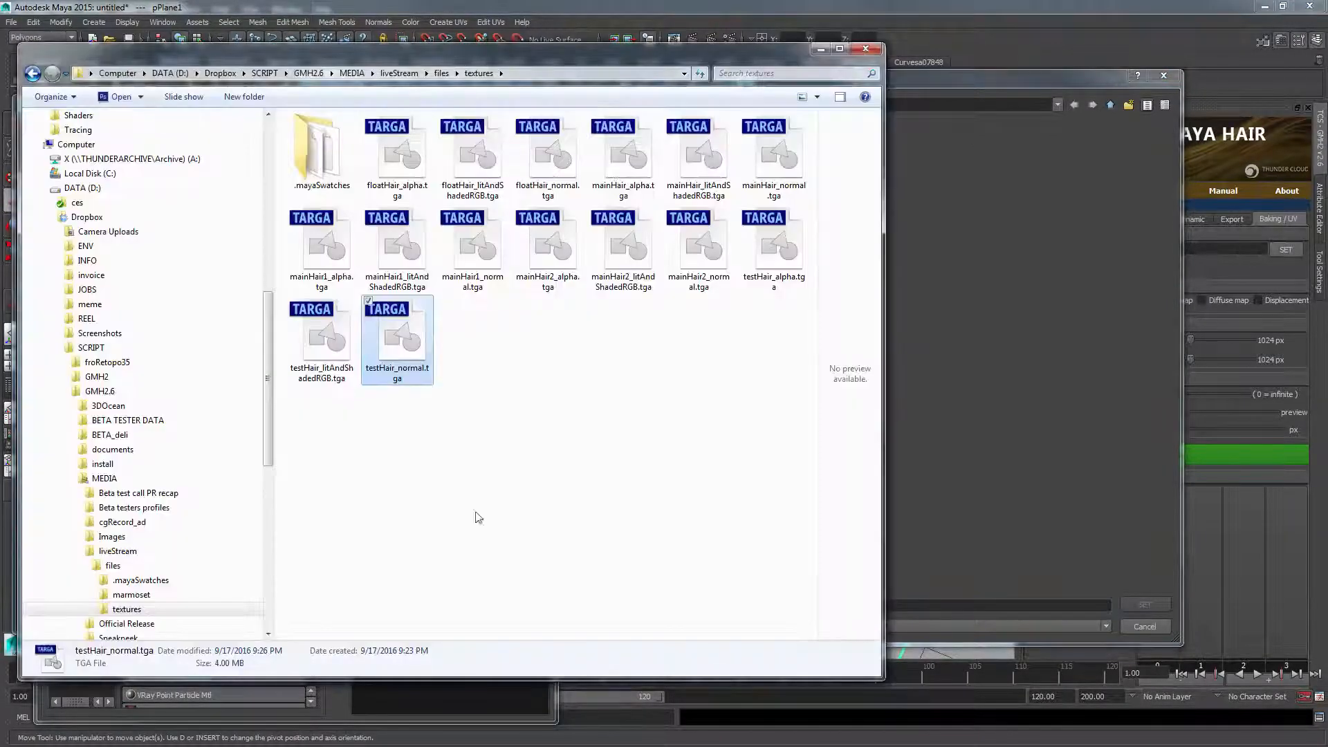
pyautogui.click(498, 425)
pyautogui.hotkey('alt', 'Tab')
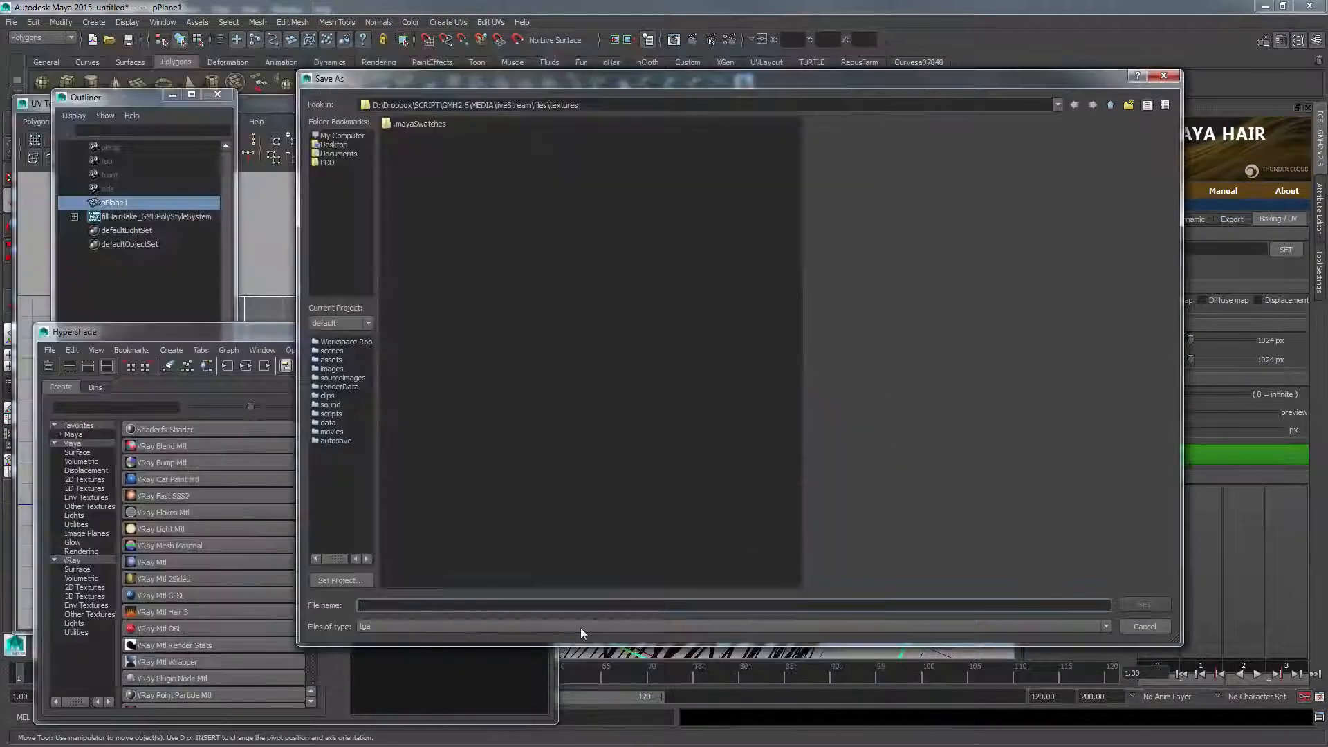
pyautogui.click(527, 607)
pyautogui.write('testHair')
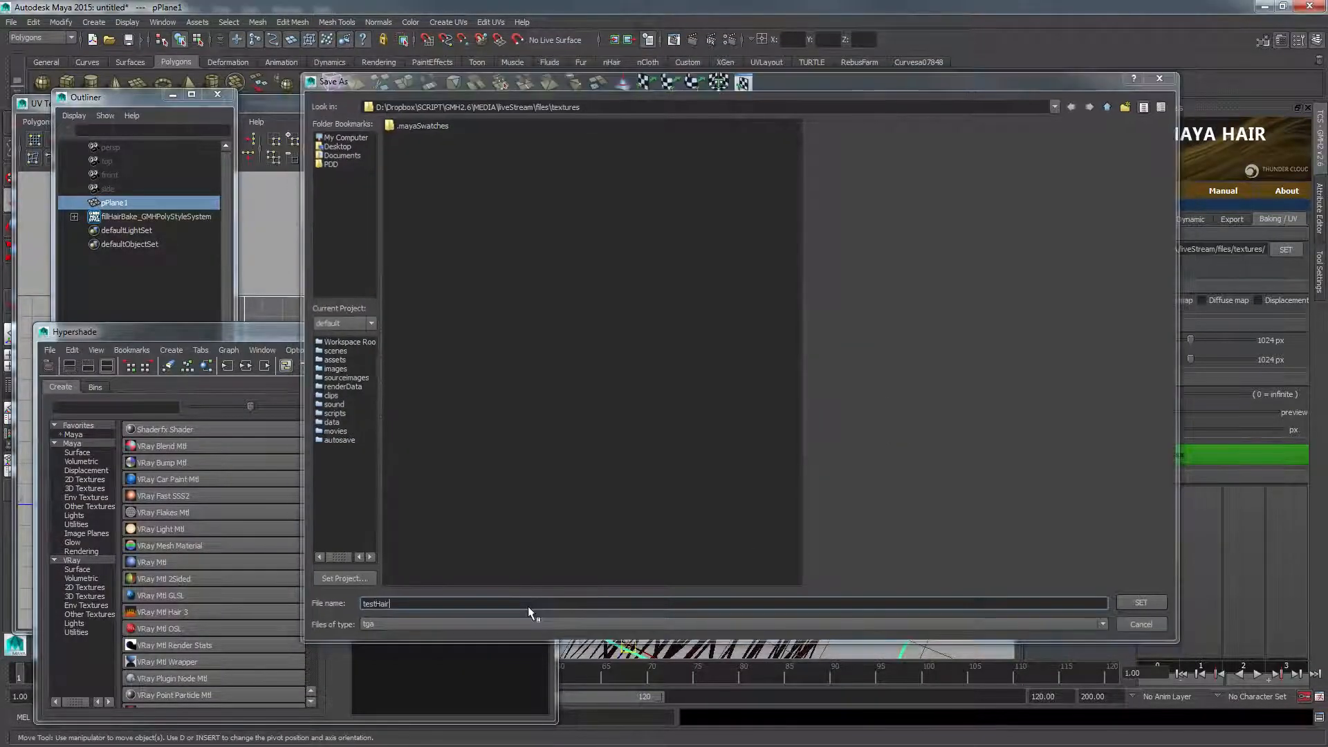
pyautogui.press('Return')
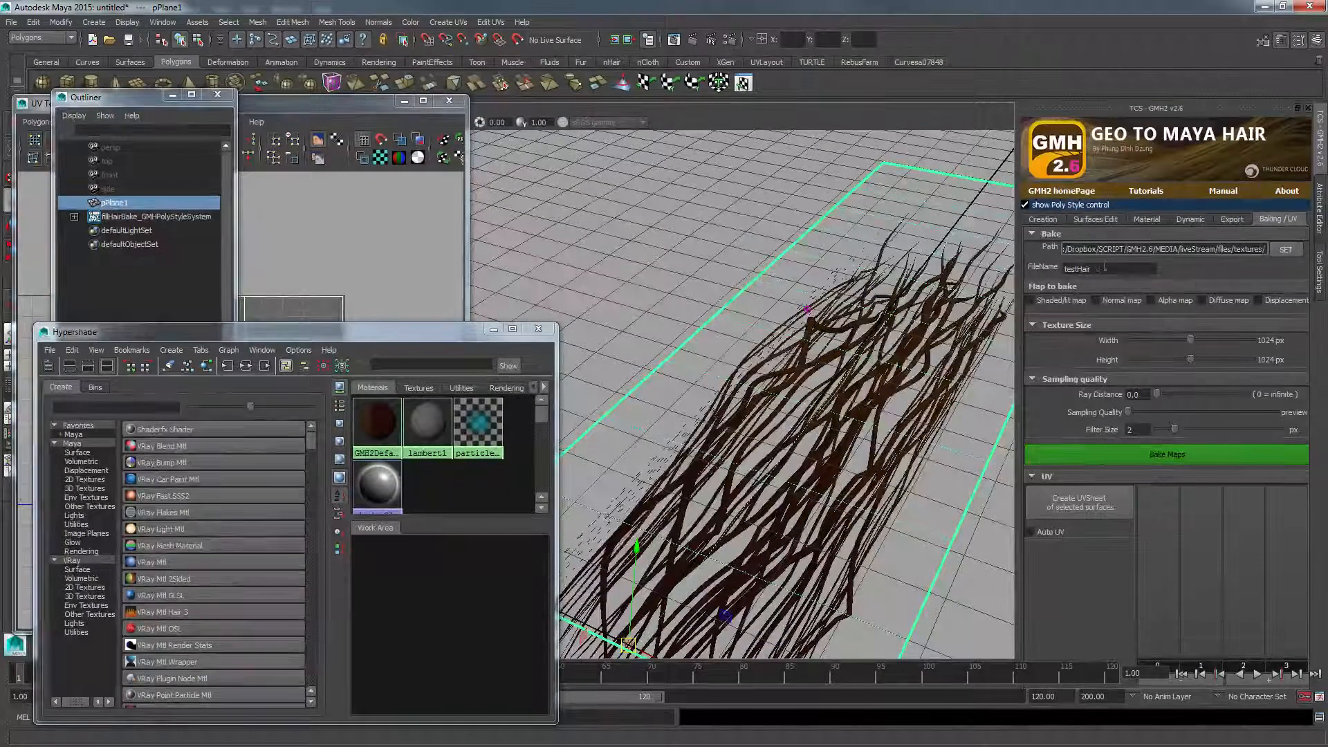
pyautogui.click(1076, 306)
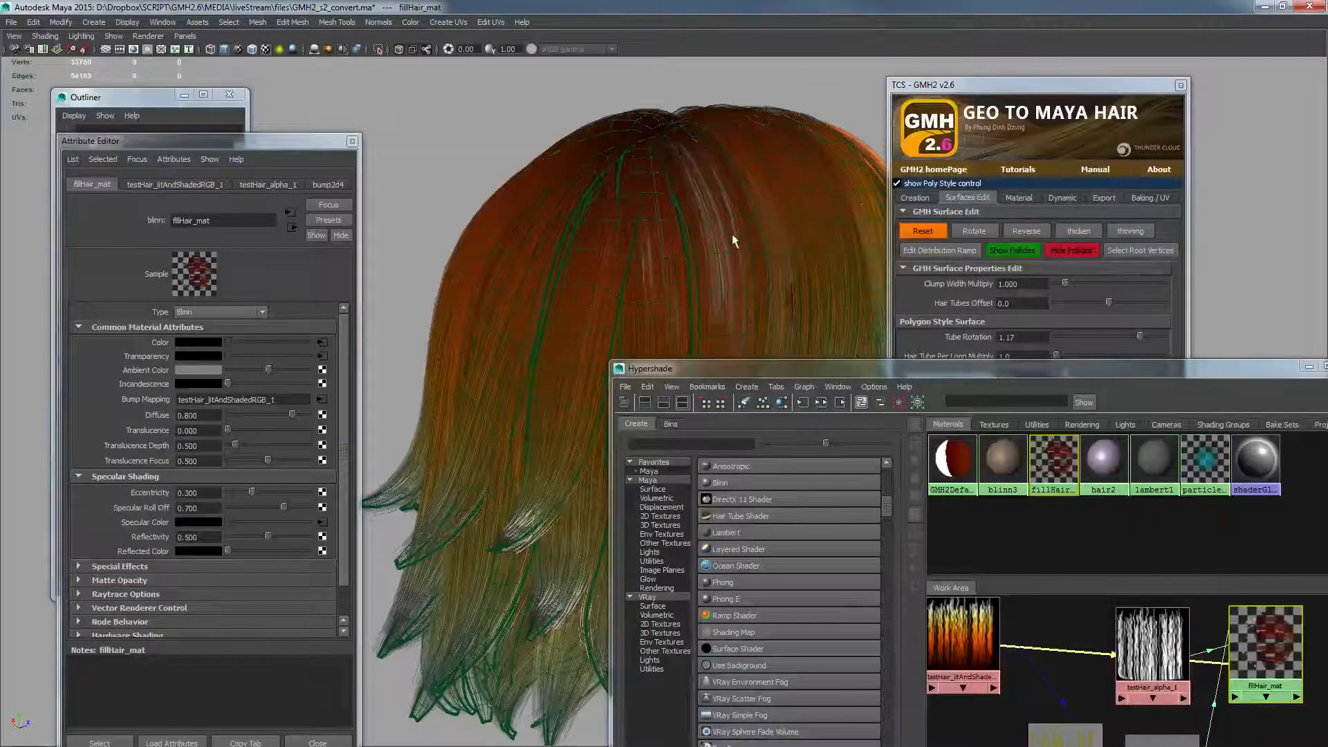
# - Reload the testHair shaded, alpha and normal texture files used by fillHair_mat in the GMH2_s2_convert scene
pyautogui.keyDown('alt'); pyautogui.moveTo(734, 240); pyautogui.dragTo(684, 284); pyautogui.keyUp('alt')
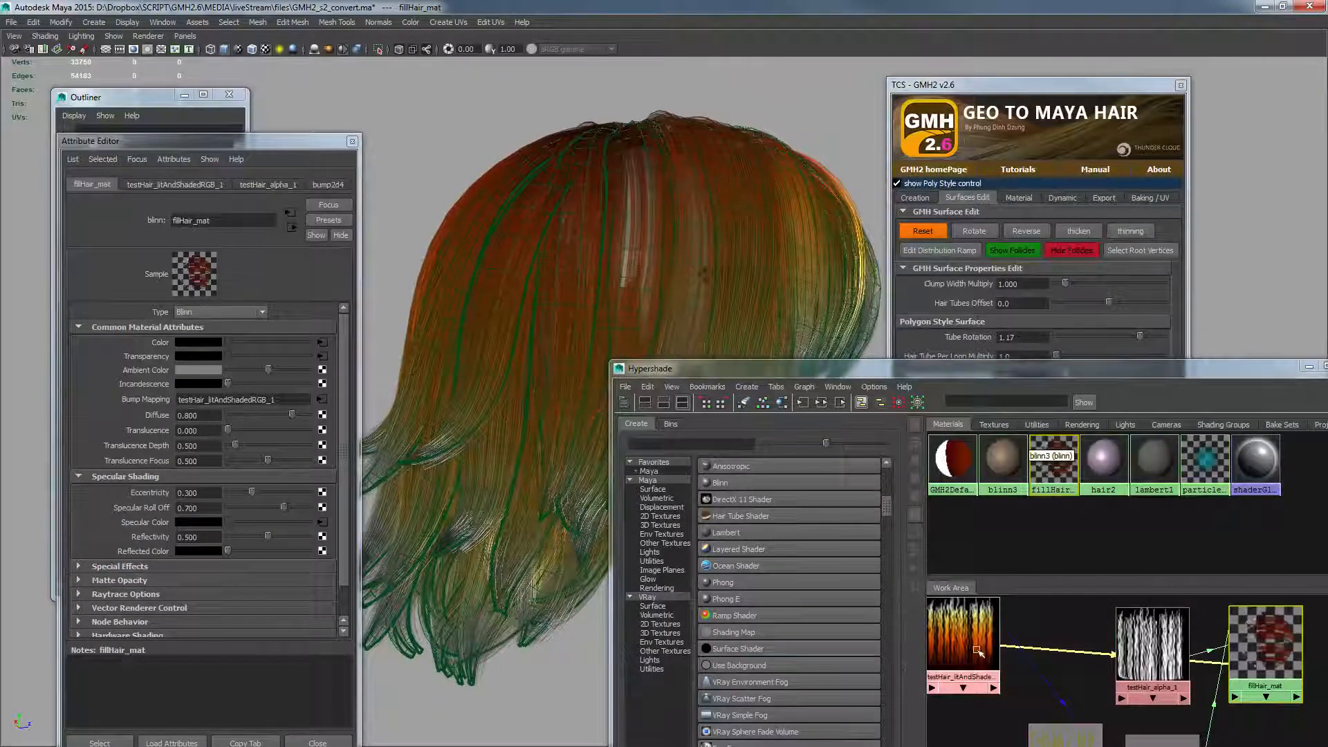
pyautogui.click(979, 650)
pyautogui.keyDown('alt'); pyautogui.moveTo(1026, 683); pyautogui.dragTo(1035, 637, button='middle'); pyautogui.keyUp('alt')
pyautogui.scroll(-2, 1035, 637)
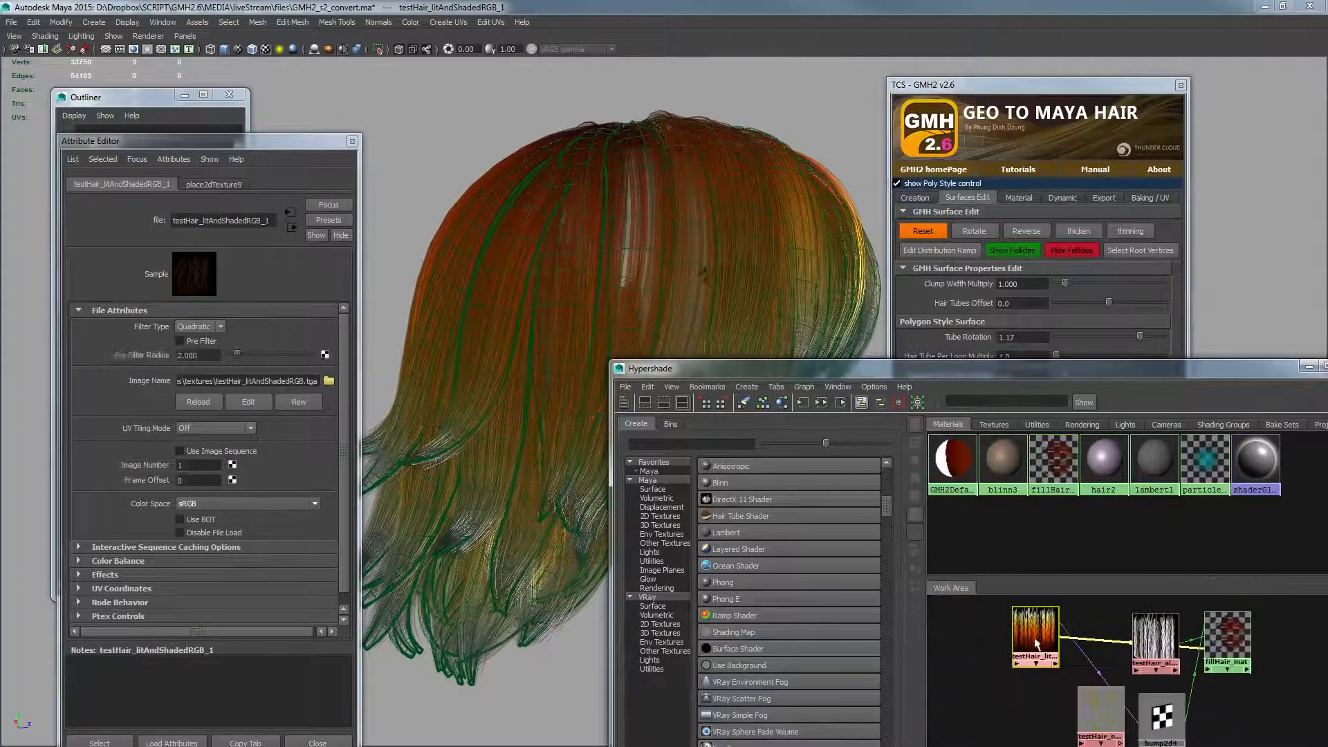
pyautogui.click(208, 403)
pyautogui.click(1155, 640)
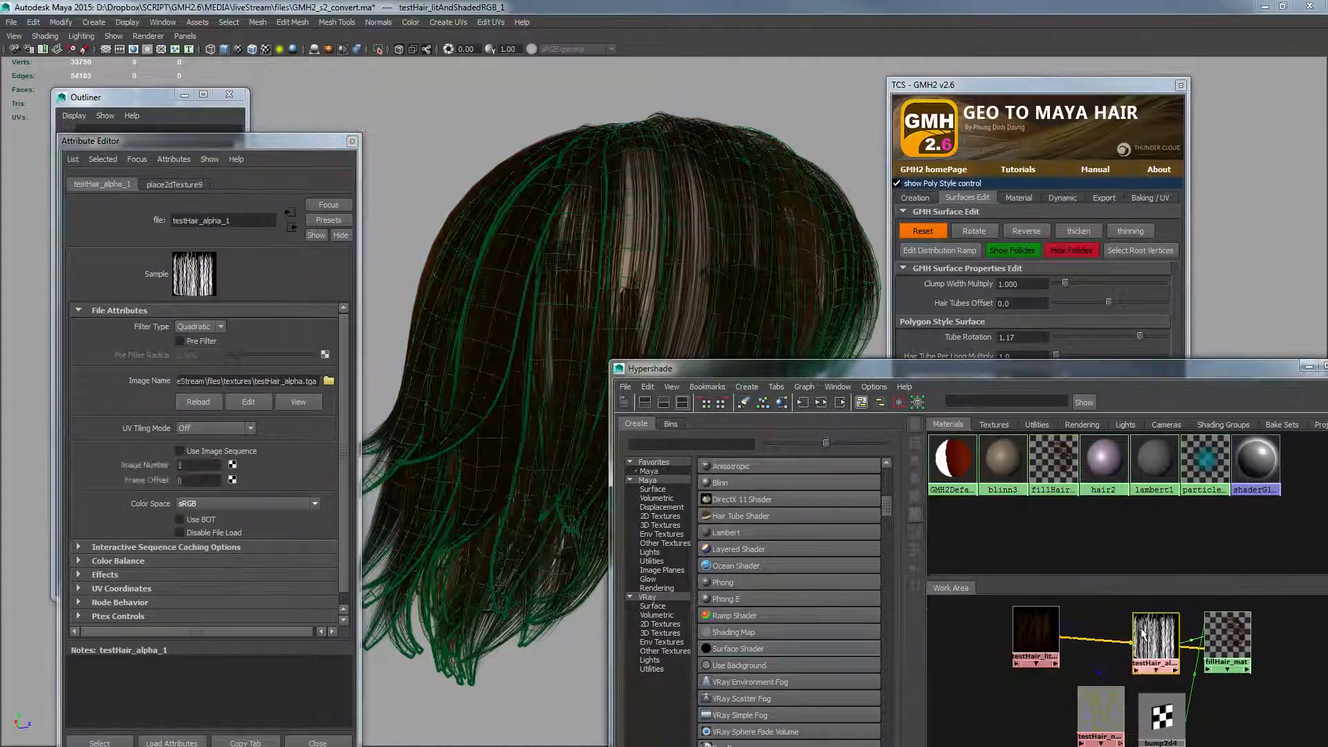
pyautogui.click(200, 402)
pyautogui.click(1105, 711)
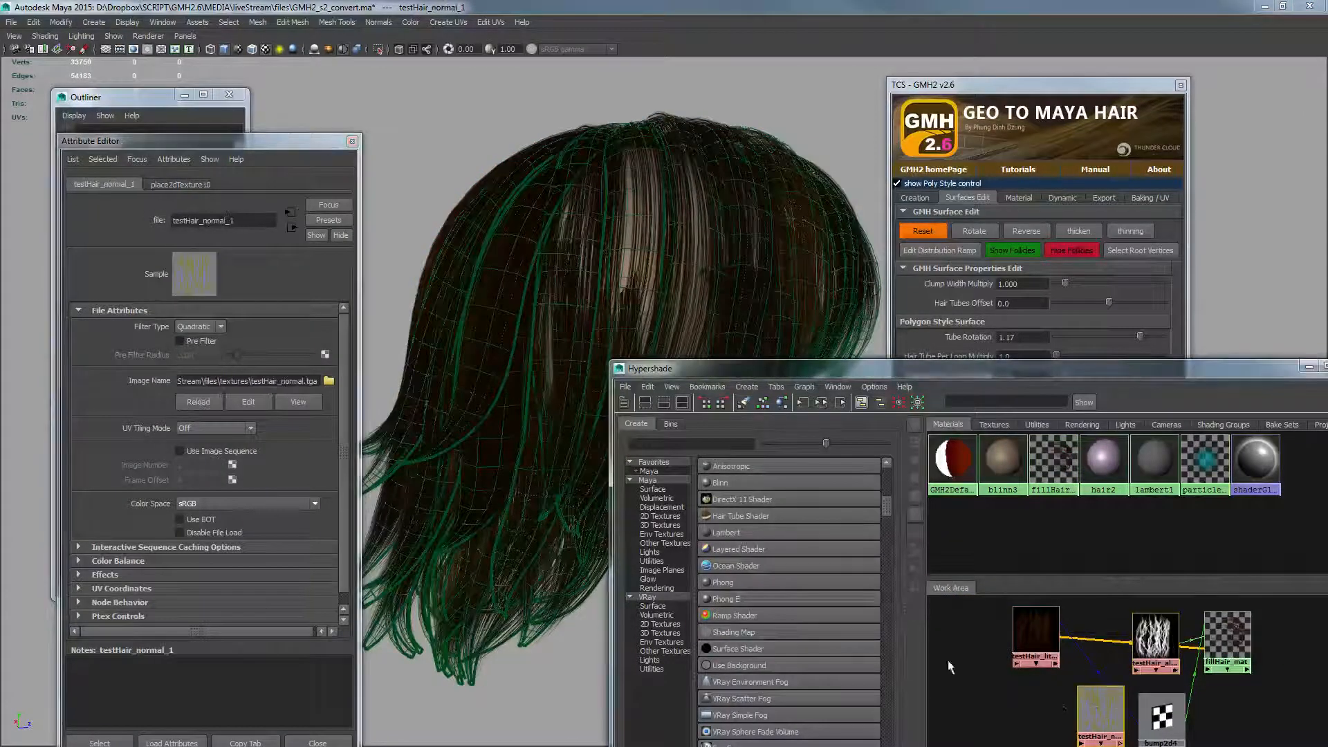
pyautogui.click(214, 401)
# - Examine the reloaded textures on the hair model from the crown, side and front, including a close-up
pyautogui.keyDown('alt'); pyautogui.moveTo(475, 396); pyautogui.dragTo(551, 344); pyautogui.keyUp('alt')
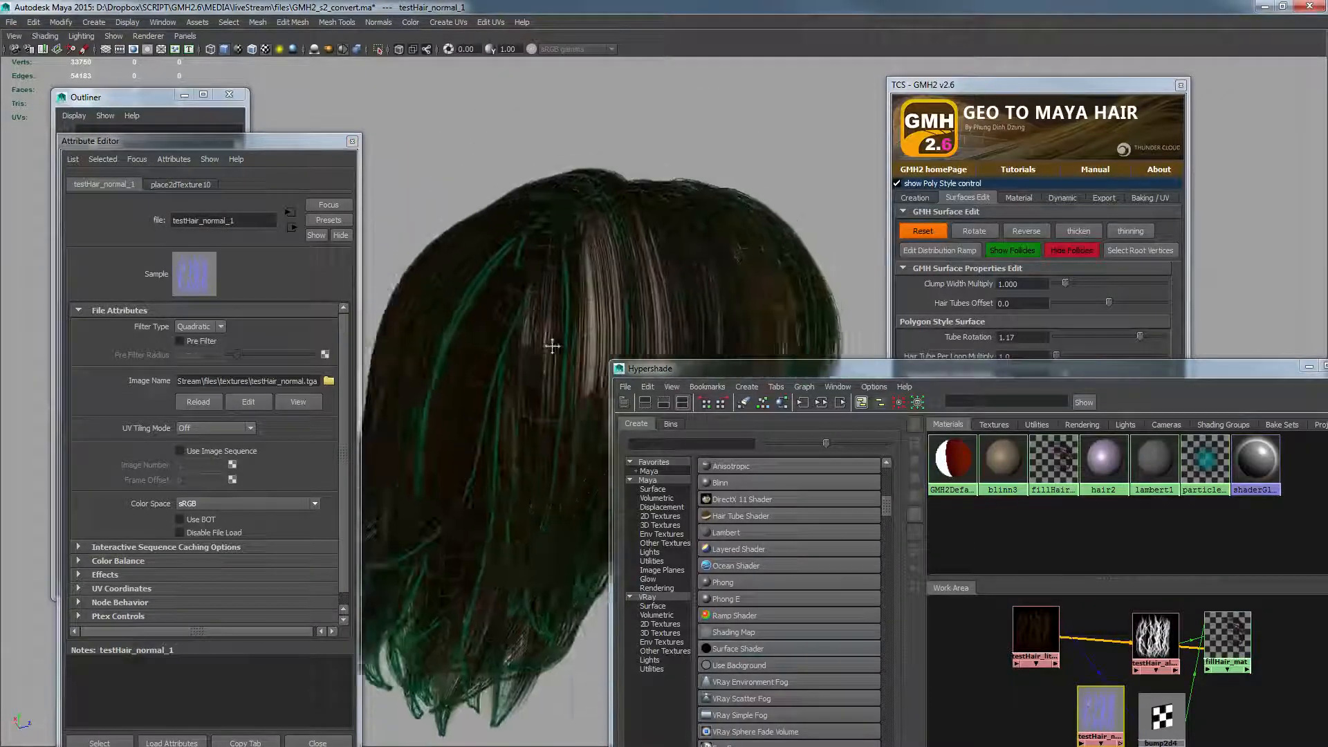
pyautogui.keyDown('alt'); pyautogui.moveTo(551, 344); pyautogui.dragTo(790, 296, button='right'); pyautogui.keyUp('alt')
pyautogui.keyDown('alt'); pyautogui.moveTo(620, 263); pyautogui.dragTo(658, 158); pyautogui.keyUp('alt')
pyautogui.keyDown('alt'); pyautogui.moveTo(658, 159); pyautogui.dragTo(671, 263, button='right'); pyautogui.keyUp('alt')
pyautogui.keyDown('alt'); pyautogui.moveTo(671, 263); pyautogui.dragTo(544, 288); pyautogui.keyUp('alt')
pyautogui.keyDown('alt'); pyautogui.moveTo(626, 240); pyautogui.dragTo(551, 287); pyautogui.keyUp('alt')
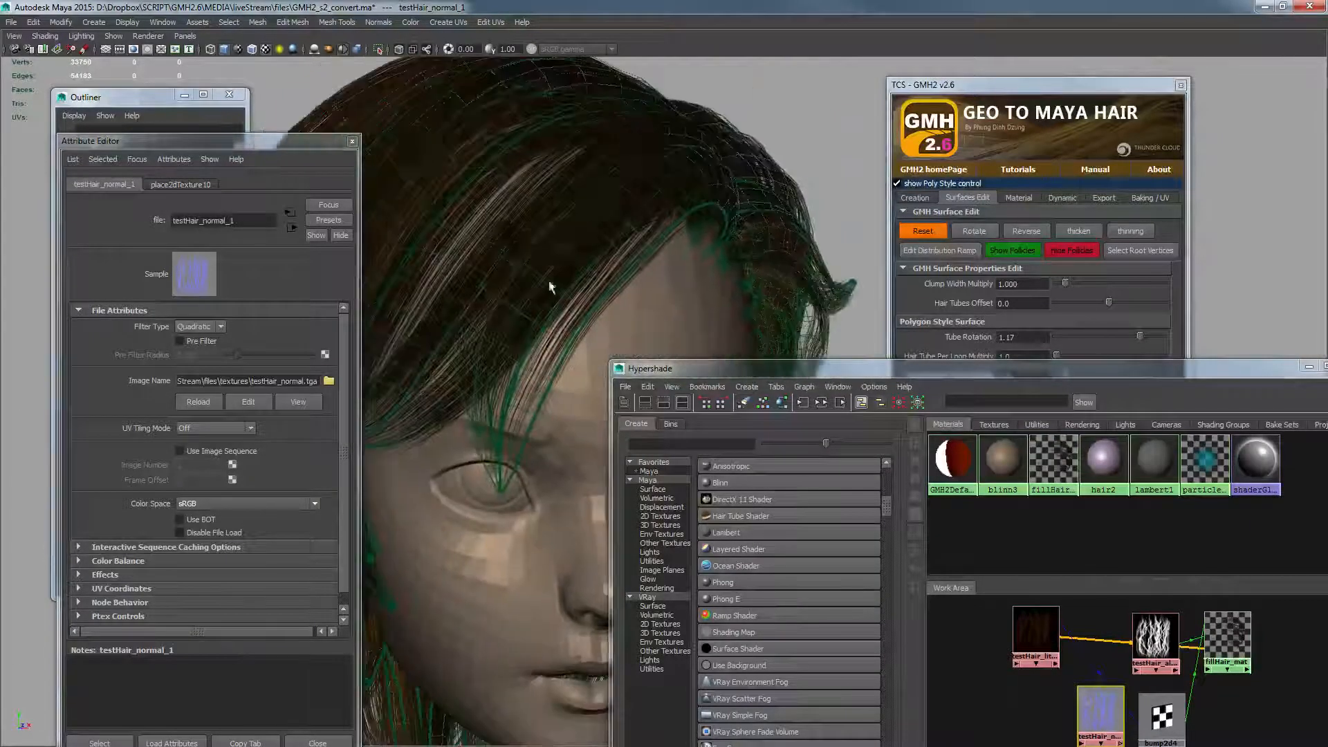
pyautogui.scroll(3, 551, 287)
pyautogui.keyDown('alt'); pyautogui.moveTo(551, 287); pyautogui.dragTo(563, 284, button='middle'); pyautogui.keyUp('alt')
pyautogui.scroll(2, 477, 290)
pyautogui.scroll(1, 563, 285)
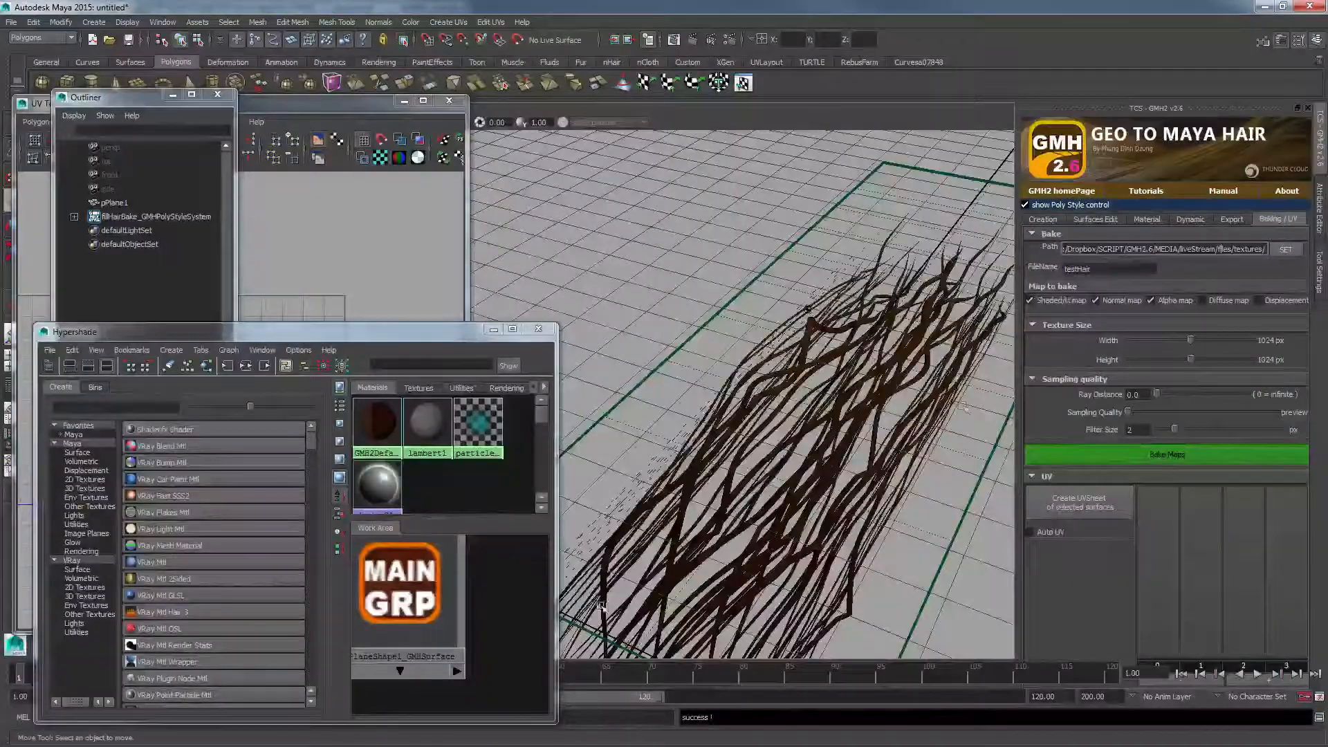
# - In the bake scene, select the fillHairBake_GMHPolyStyleSystem style and bring up its width attributes
pyautogui.keyDown('alt'); pyautogui.moveTo(761, 297); pyautogui.dragTo(789, 289); pyautogui.keyUp('alt')
pyautogui.scroll(3, 788, 290)
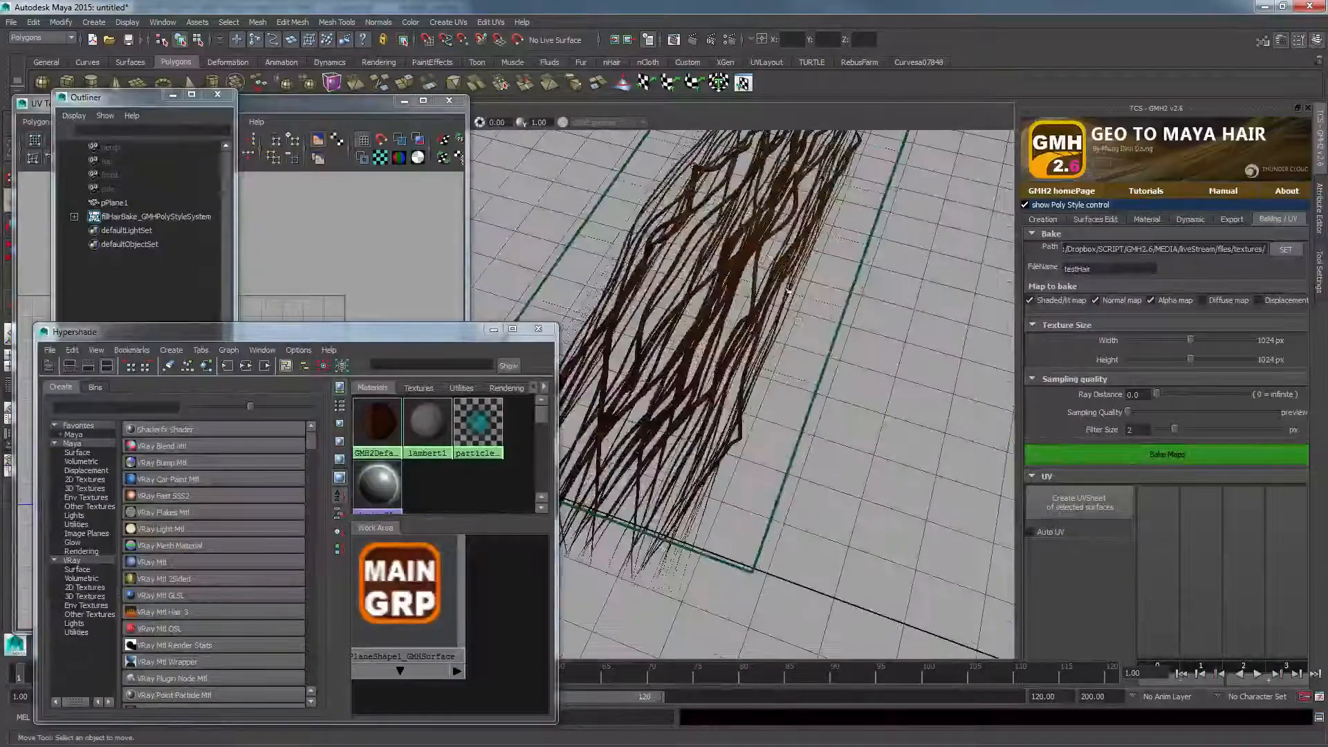
pyautogui.click(788, 290)
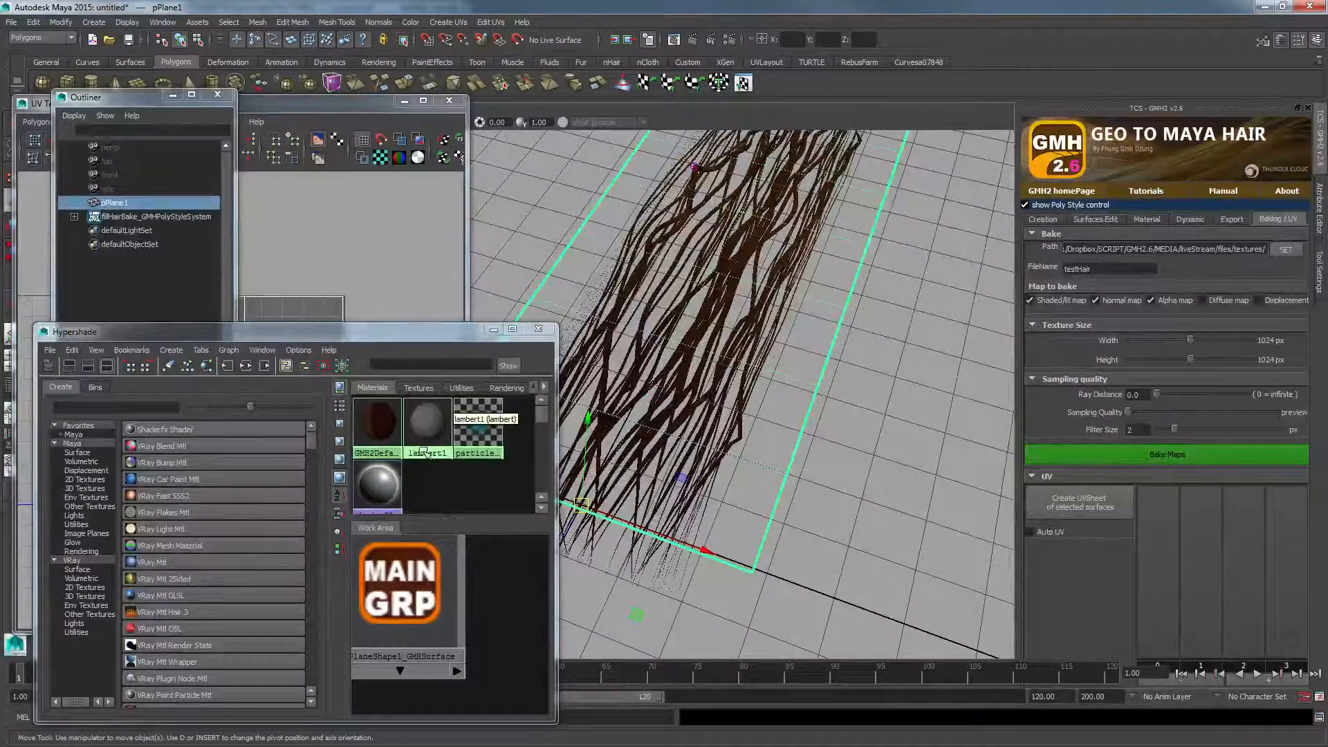
pyautogui.click(1096, 219)
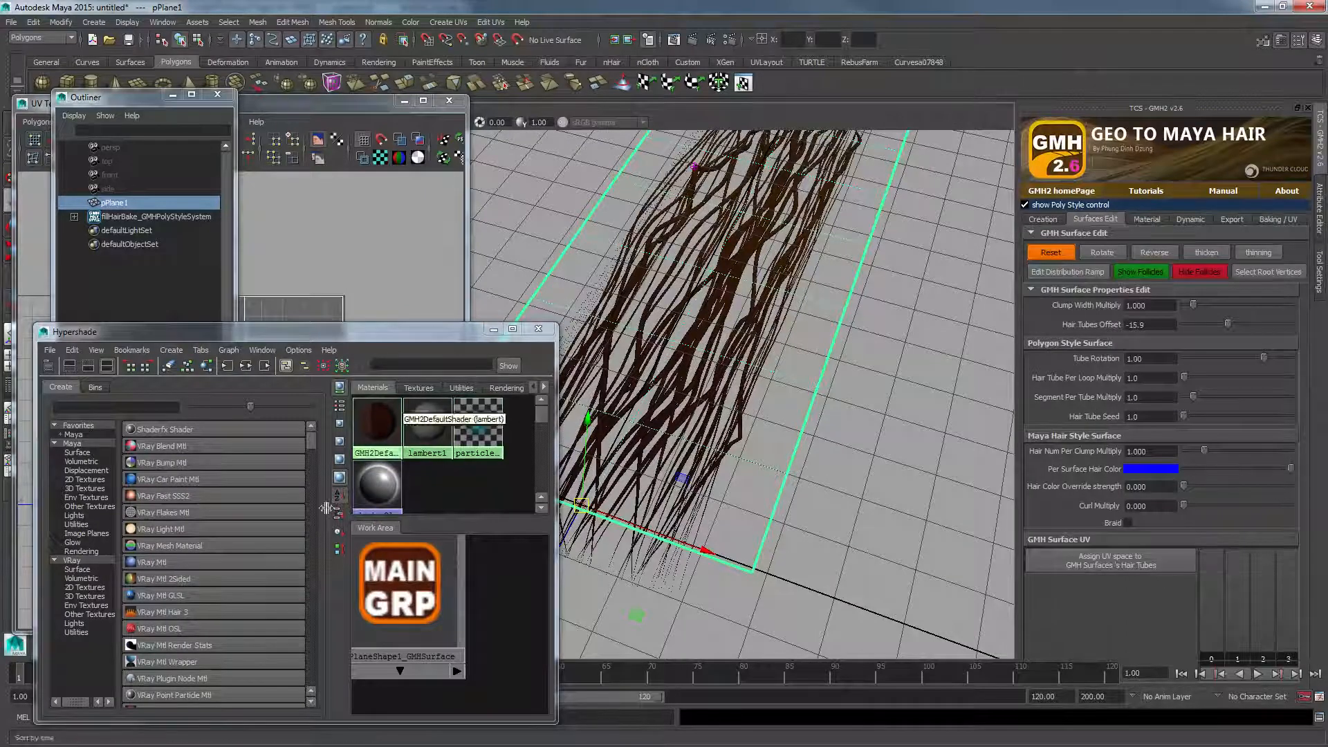
pyautogui.click(121, 217)
pyautogui.doubleClick(120, 213)
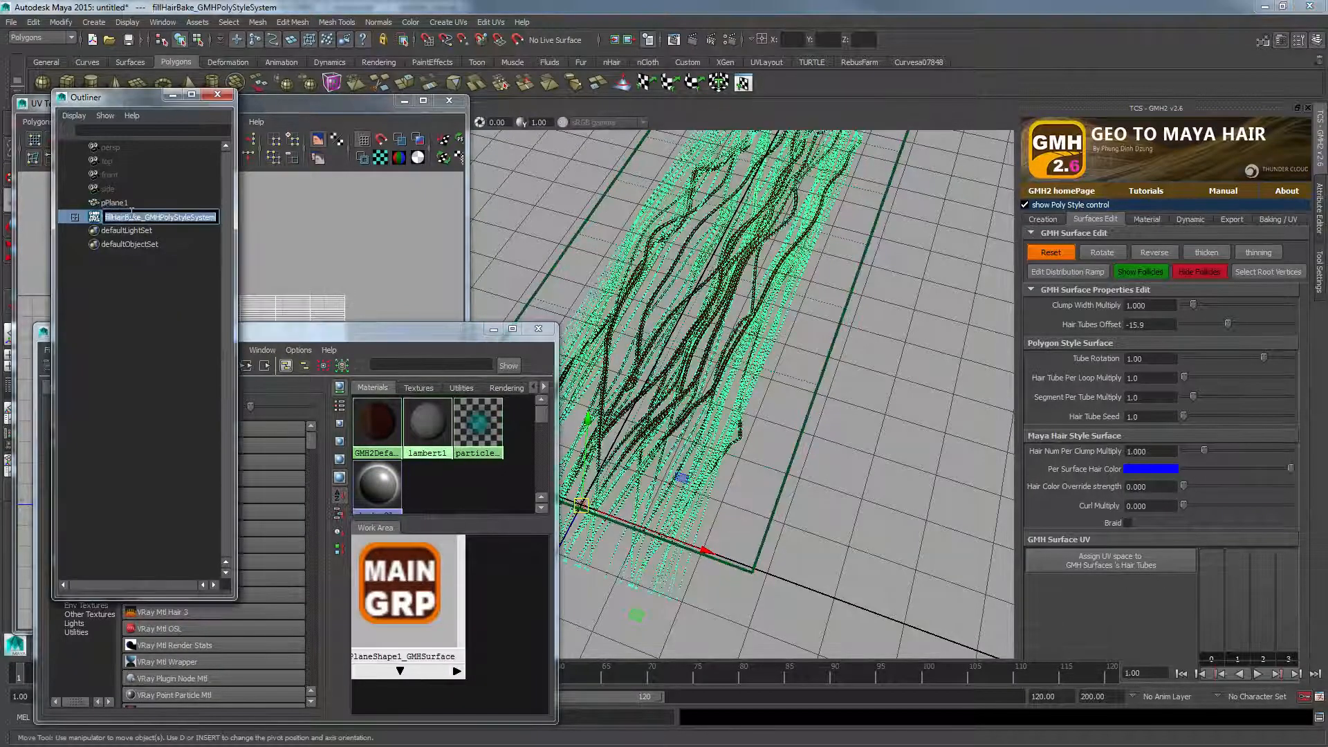
pyautogui.moveTo(1162, 109); pyautogui.dragTo(807, 140)
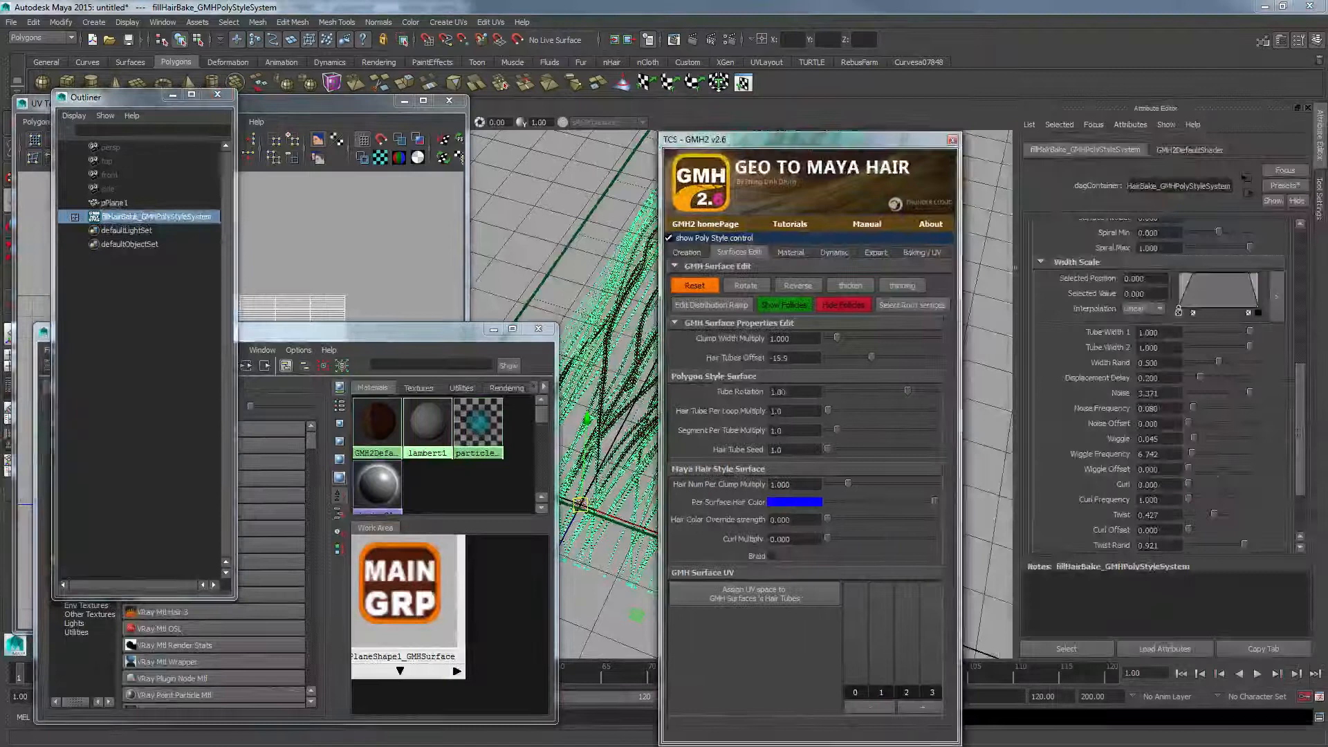
# - Set the hair style's Tube Width 1 and Tube Width 2 to 2
pyautogui.click(1168, 335)
pyautogui.click(1159, 347)
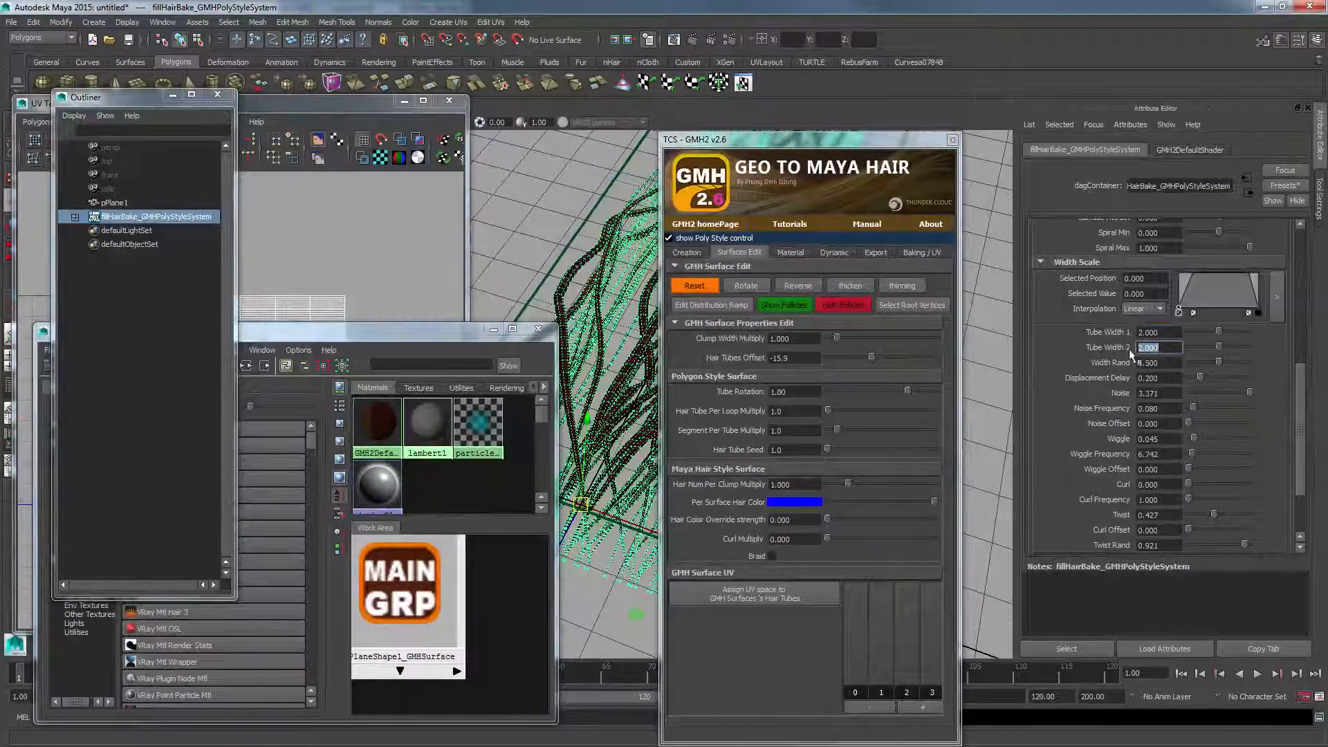
pyautogui.write('2')
pyautogui.press('Return')
# - Set the hair style's Tube Width 1 and Tube Width 2 to 1.5
pyautogui.click(1165, 334)
pyautogui.write('1')
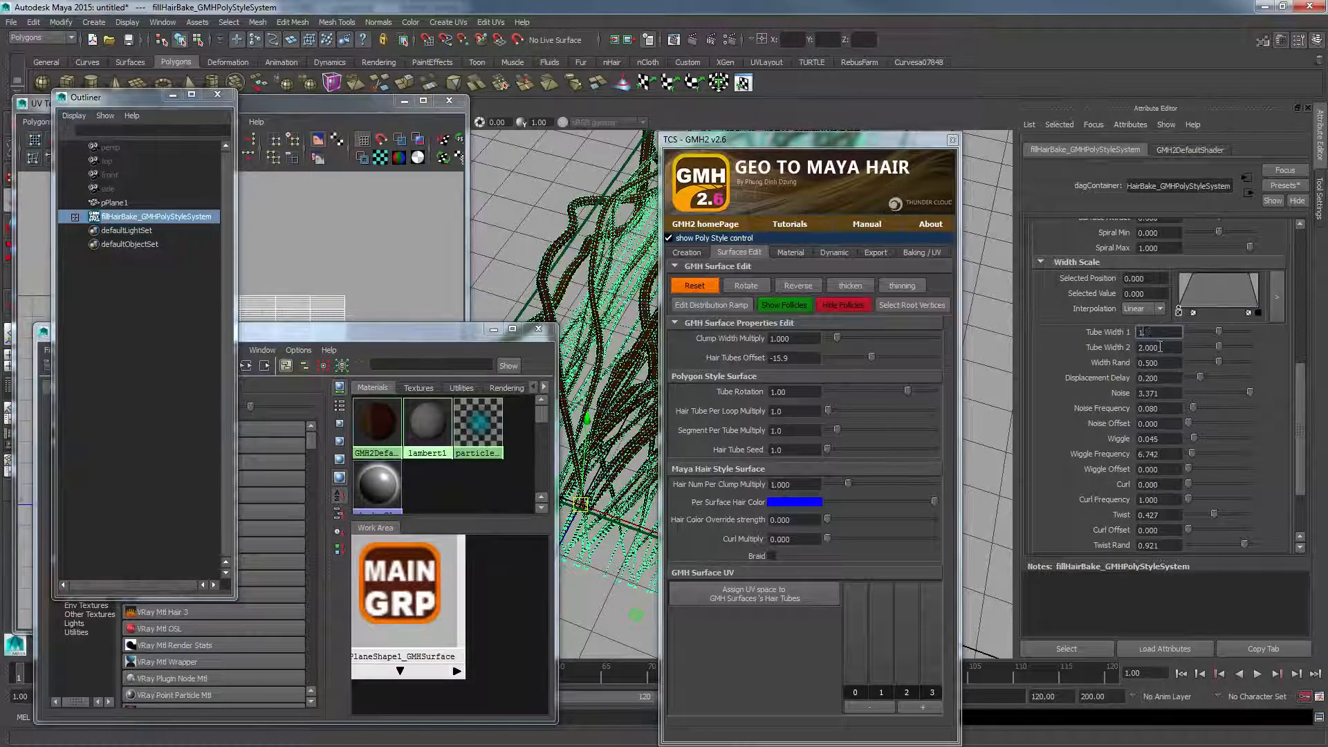
pyautogui.write('.5')
pyautogui.moveTo(1159, 347); pyautogui.dragTo(1089, 350)
pyautogui.write('1.5')
pyautogui.press('Return')
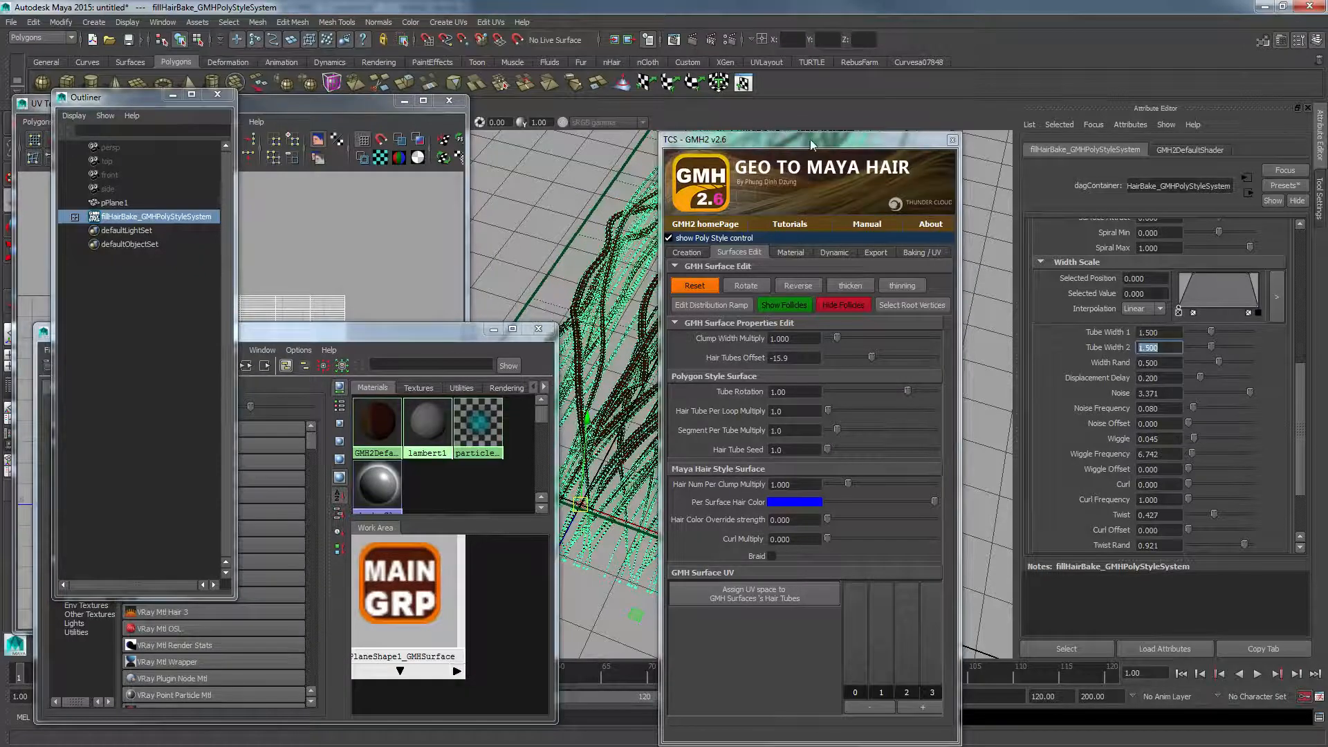
# - Shift the Width Scale ramp's first full-width point toward the start of the strands, and set Hair Tube Num to 25
pyautogui.moveTo(811, 139); pyautogui.dragTo(888, 436)
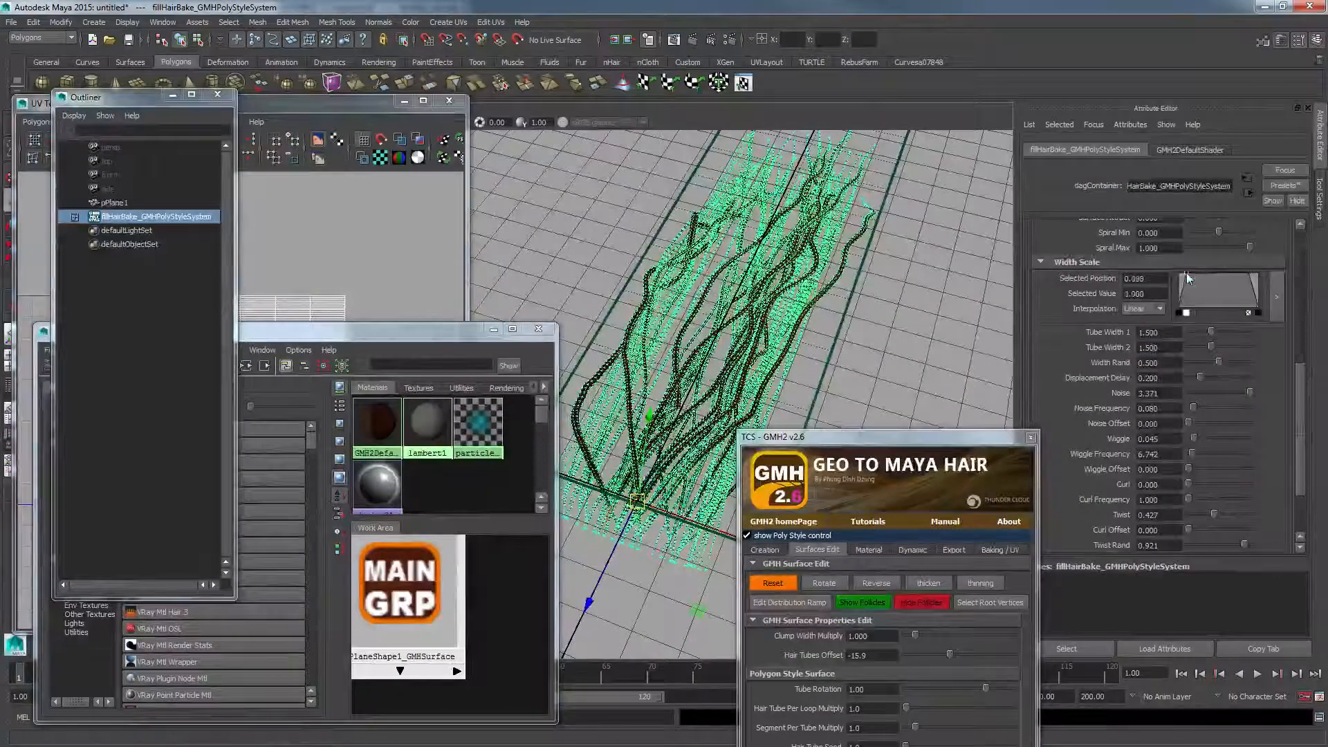
pyautogui.moveTo(1191, 278); pyautogui.dragTo(1187, 274)
pyautogui.click(1250, 274)
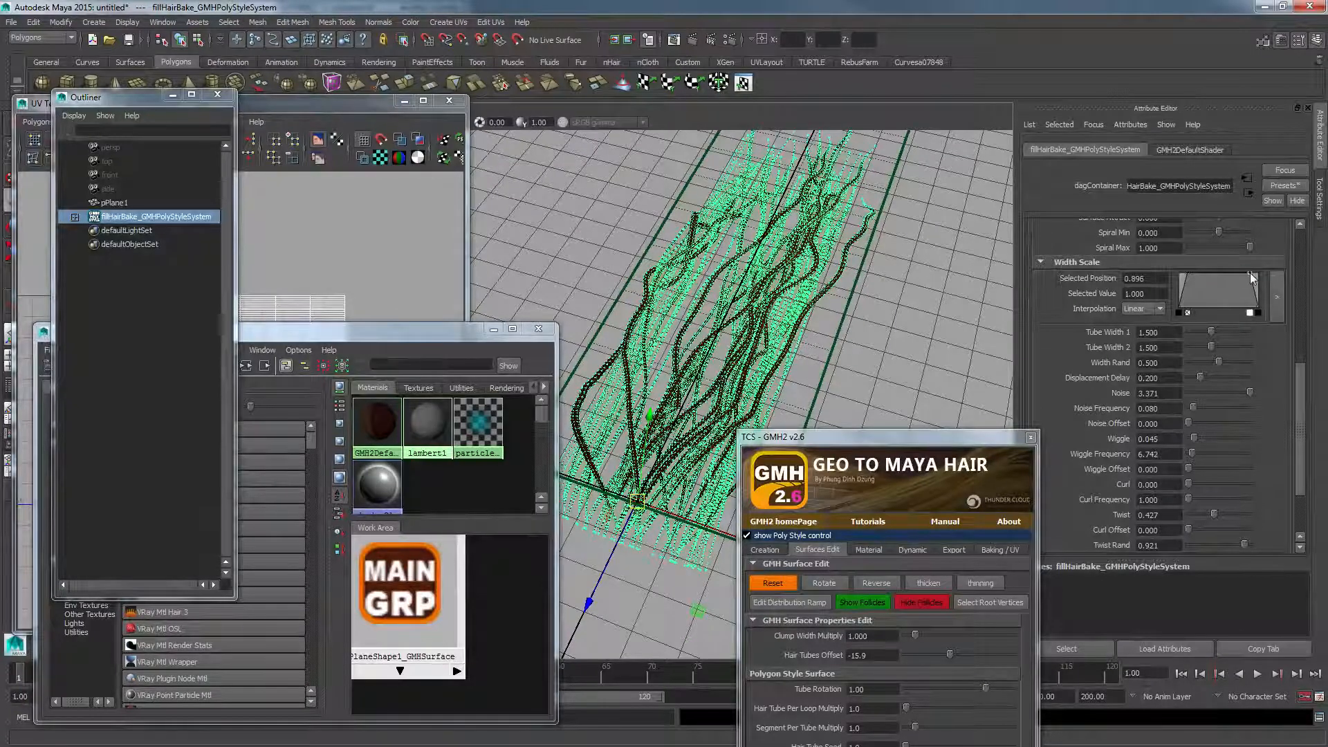
pyautogui.scroll(10, 1162, 414)
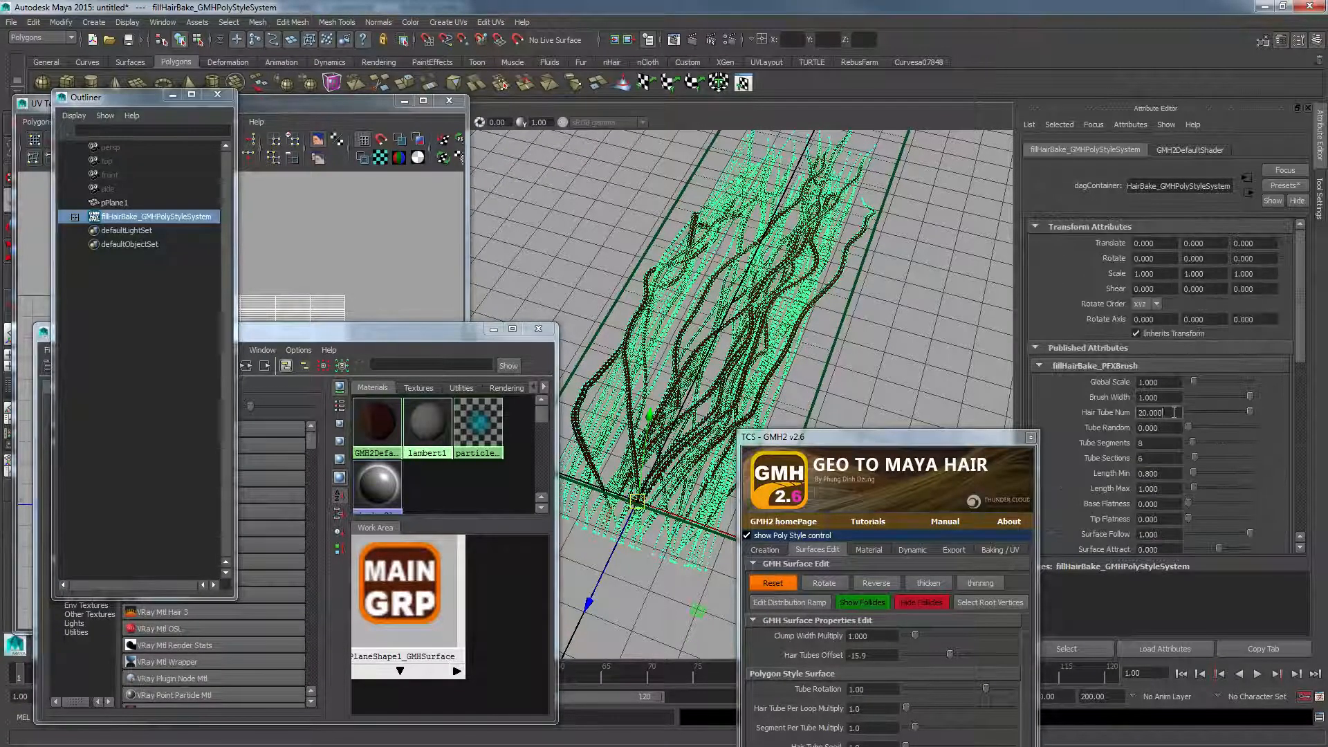
pyautogui.moveTo(1174, 412); pyautogui.dragTo(1122, 415)
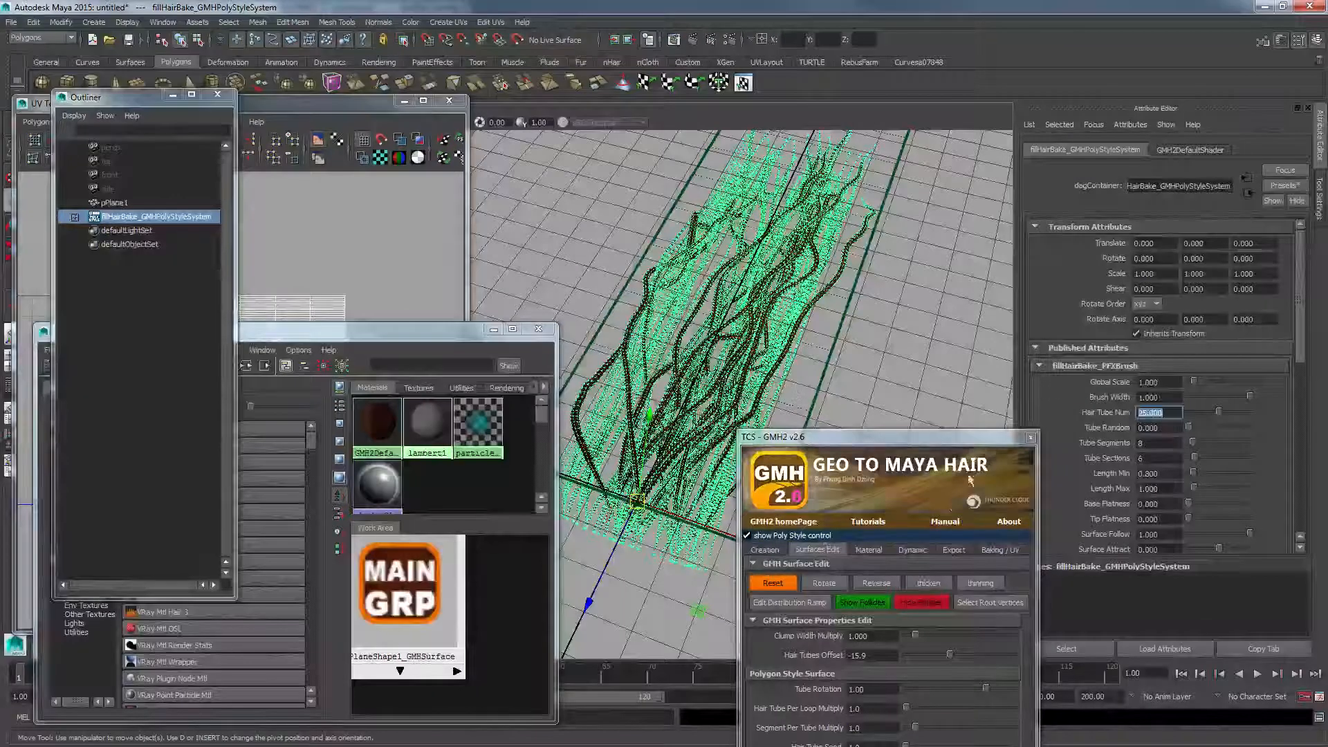
# - Rebake the Shaded/lit, Normal and Alpha maps for pPlane1 as testHair at 1024 px
pyautogui.click(984, 552)
pyautogui.moveTo(941, 439); pyautogui.dragTo(1000, 236)
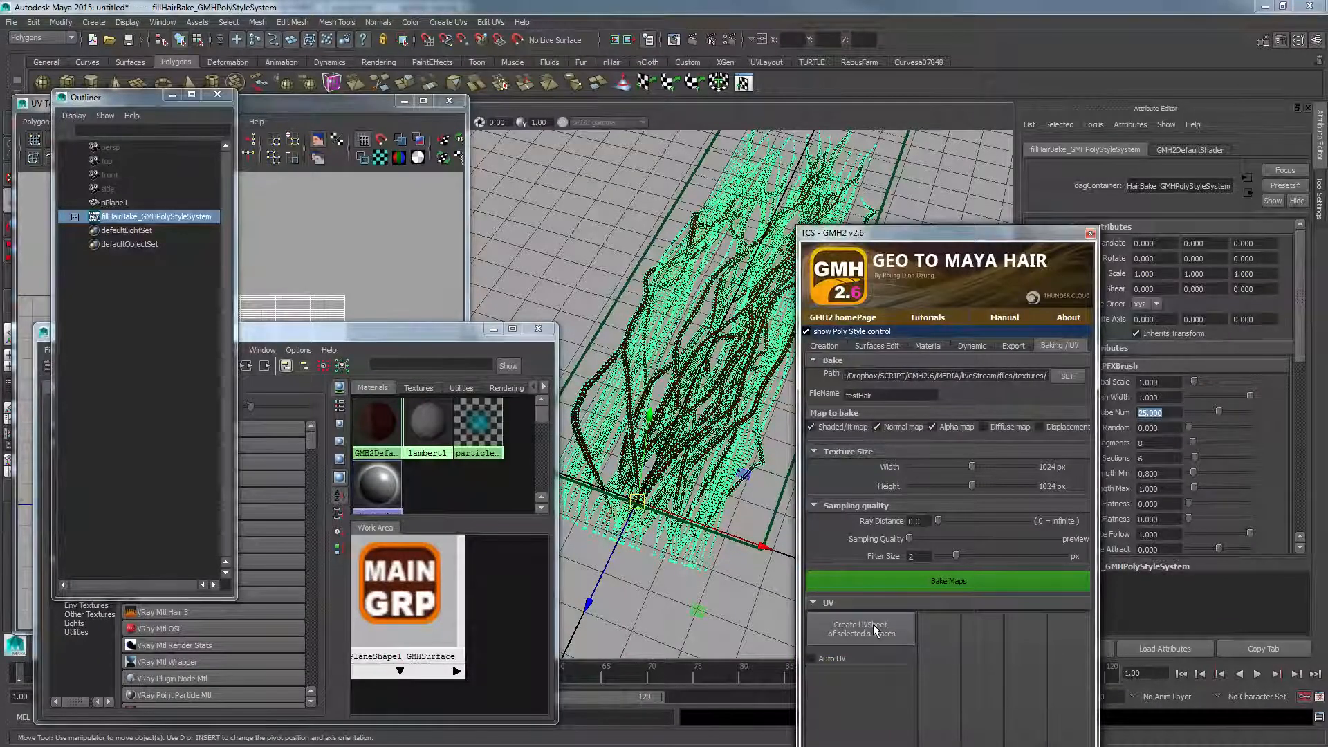
pyautogui.click(945, 582)
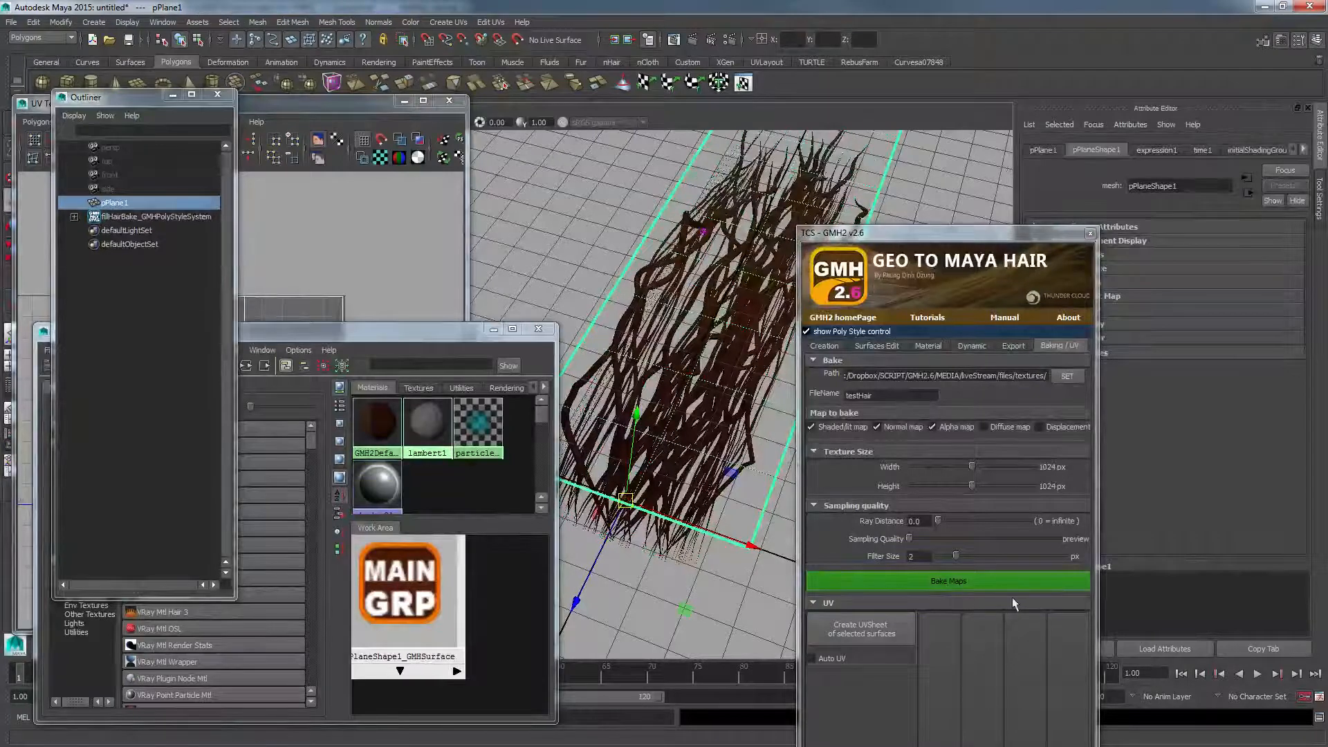
pyautogui.click(969, 578)
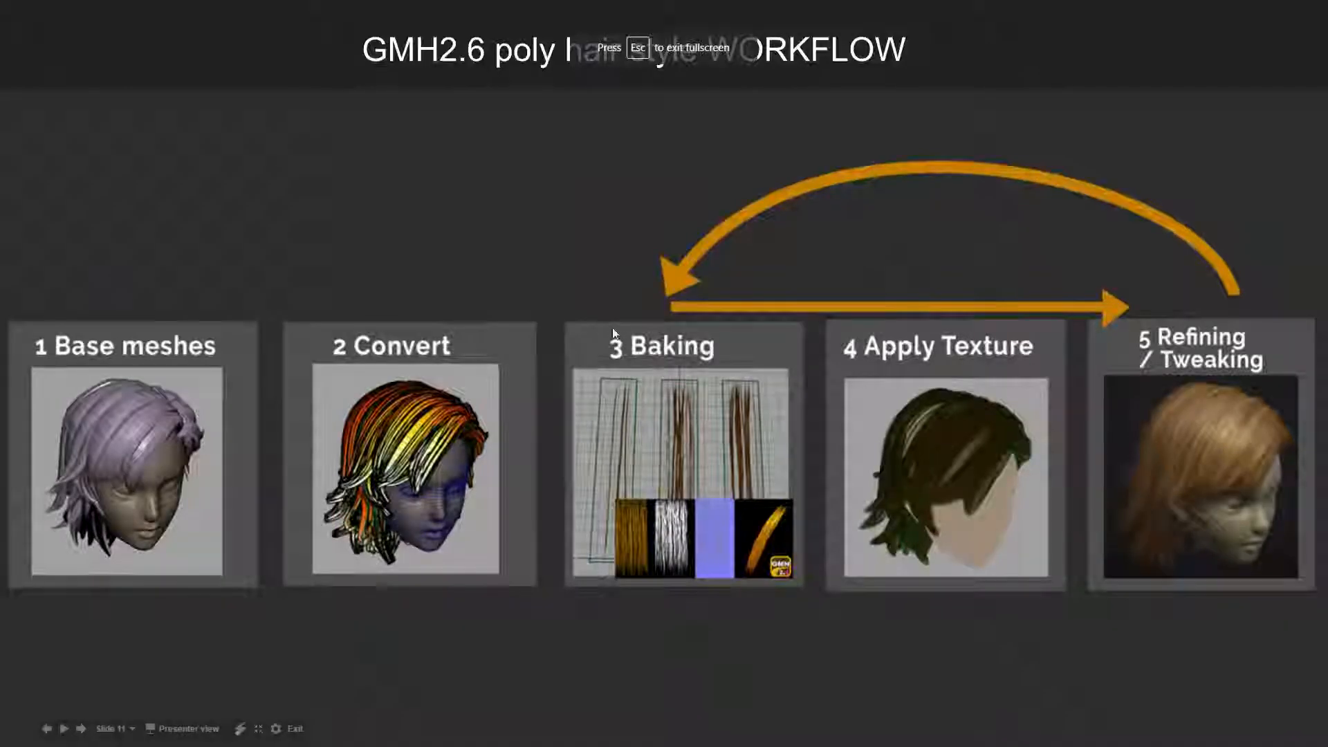
pyautogui.click(641, 356)
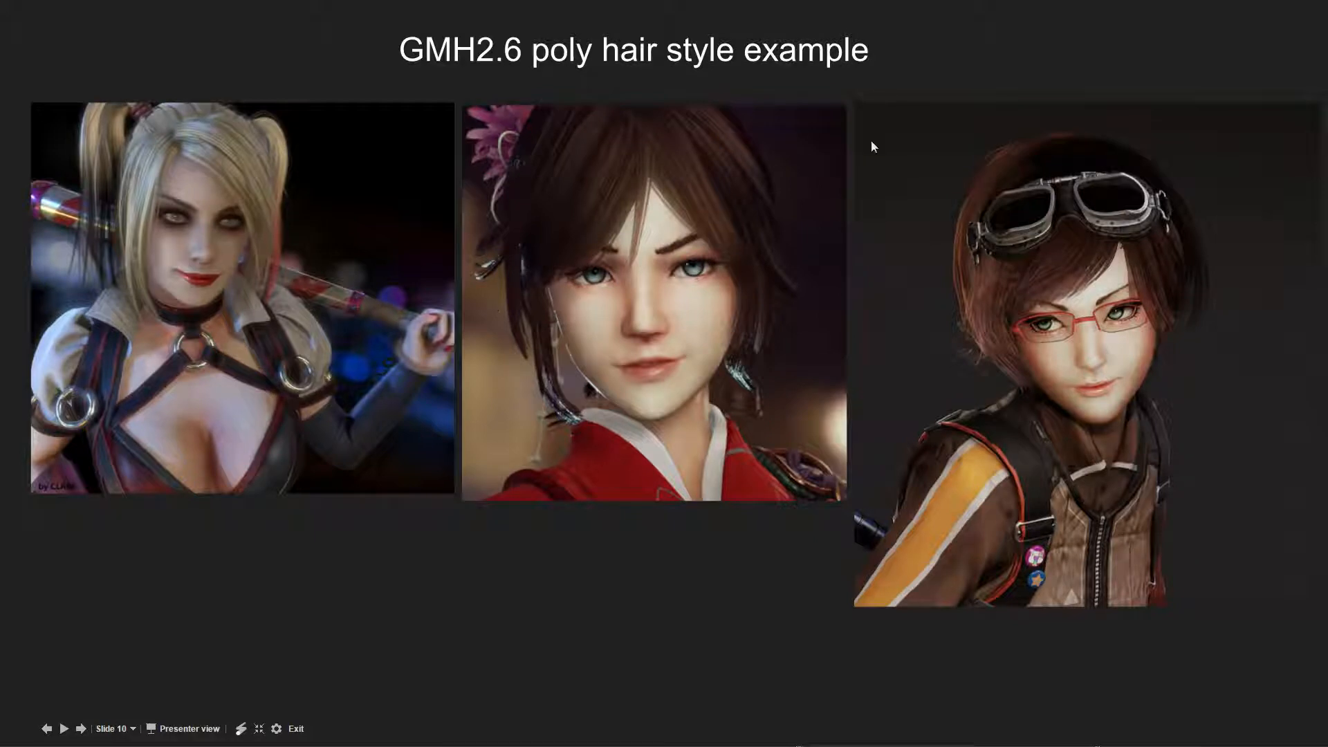
# - Switch to Maya and reload the rebaked testHair shaded and alpha textures used by the poly hair material
pyautogui.hotkey('alt', 'Tab')
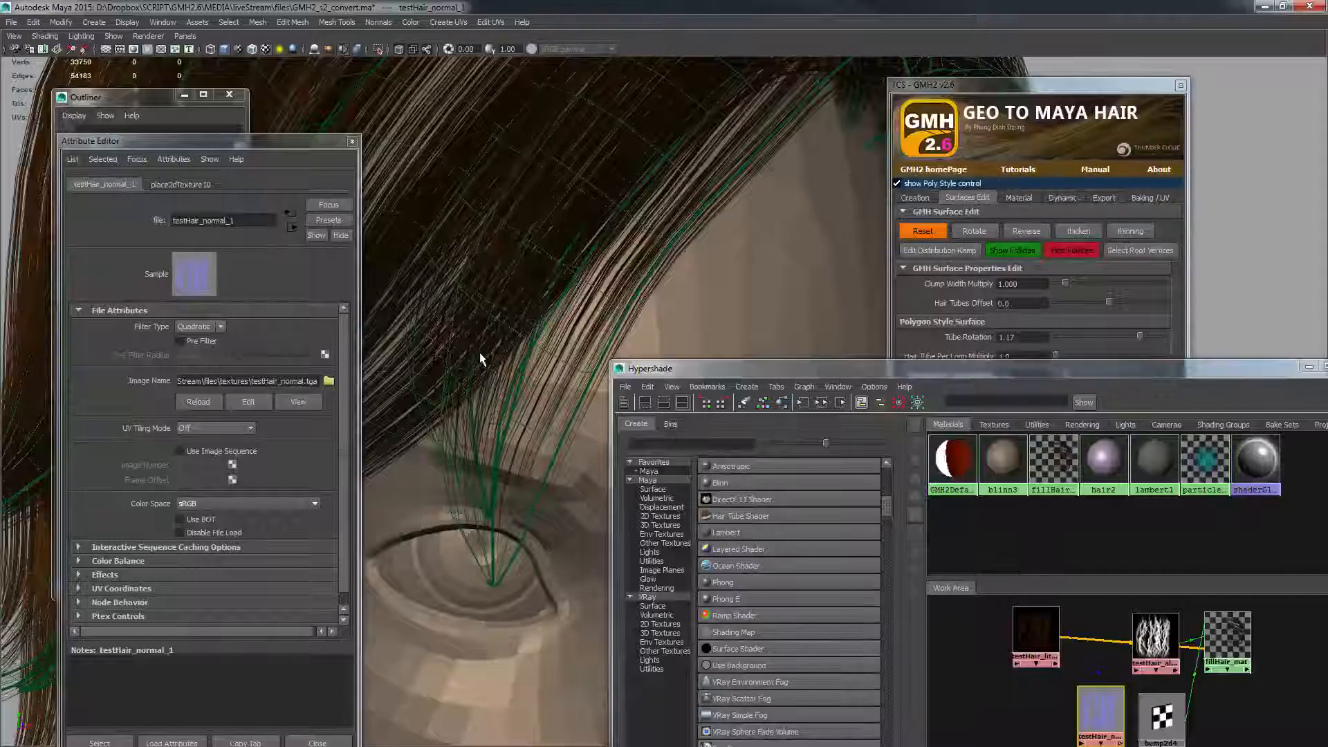
pyautogui.keyDown('alt'); pyautogui.moveTo(579, 289); pyautogui.dragTo(577, 270); pyautogui.keyUp('alt')
pyautogui.keyDown('alt'); pyautogui.moveTo(576, 270); pyautogui.dragTo(465, 189, button='right'); pyautogui.keyUp('alt')
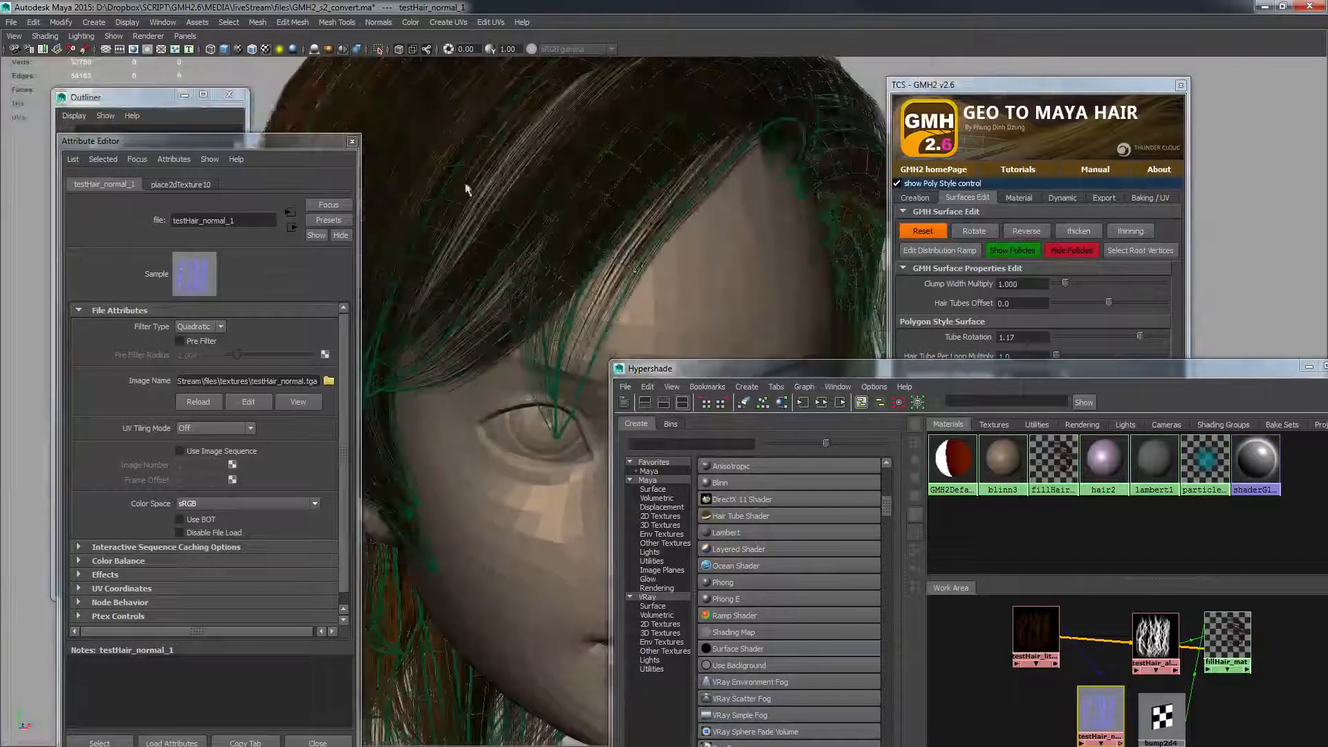
pyautogui.keyDown('alt'); pyautogui.moveTo(712, 293); pyautogui.dragTo(683, 219, button='middle'); pyautogui.keyUp('alt')
pyautogui.keyDown('alt'); pyautogui.moveTo(683, 219); pyautogui.dragTo(606, 251, button='right'); pyautogui.keyUp('alt')
pyautogui.moveTo(608, 253)
pyautogui.keyDown('alt'); pyautogui.mouseDown()
pyautogui.moveTo(665, 262)
pyautogui.moveTo(605, 266)
pyautogui.mouseUp(); pyautogui.keyUp('alt')
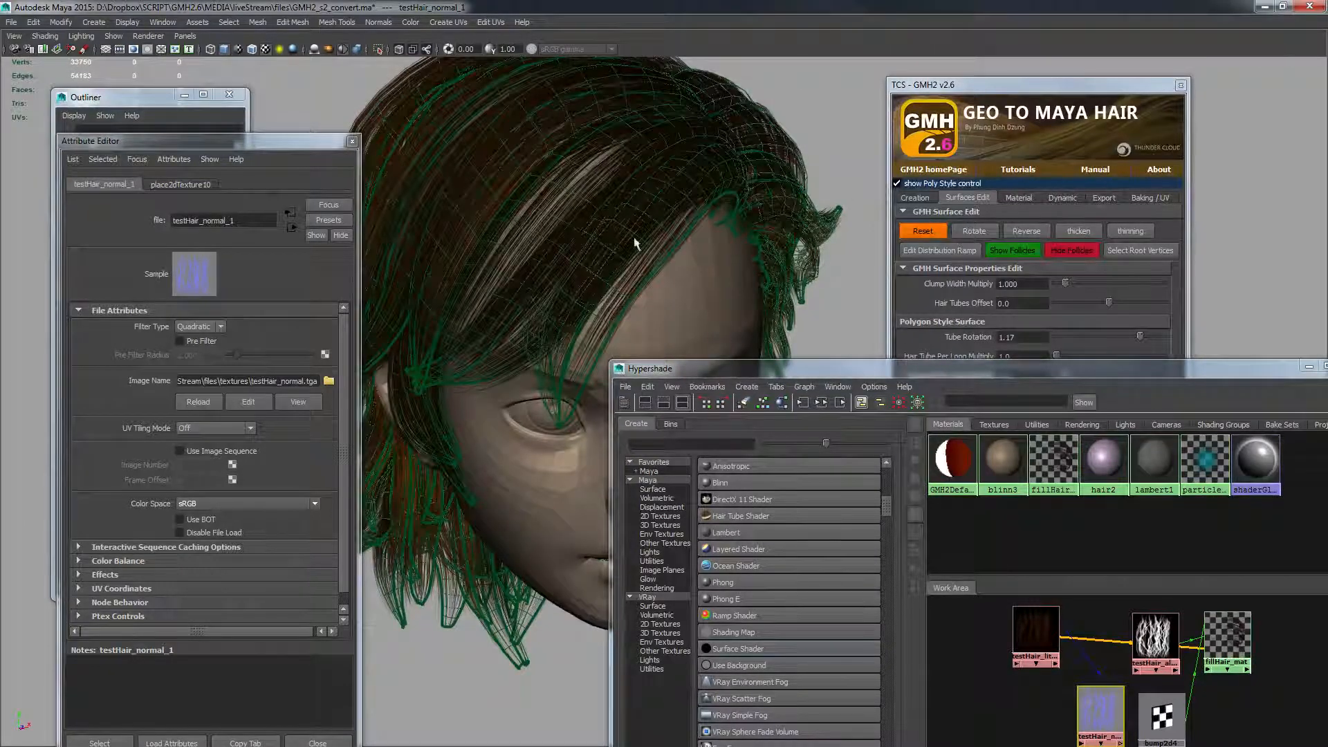
pyautogui.click(1035, 631)
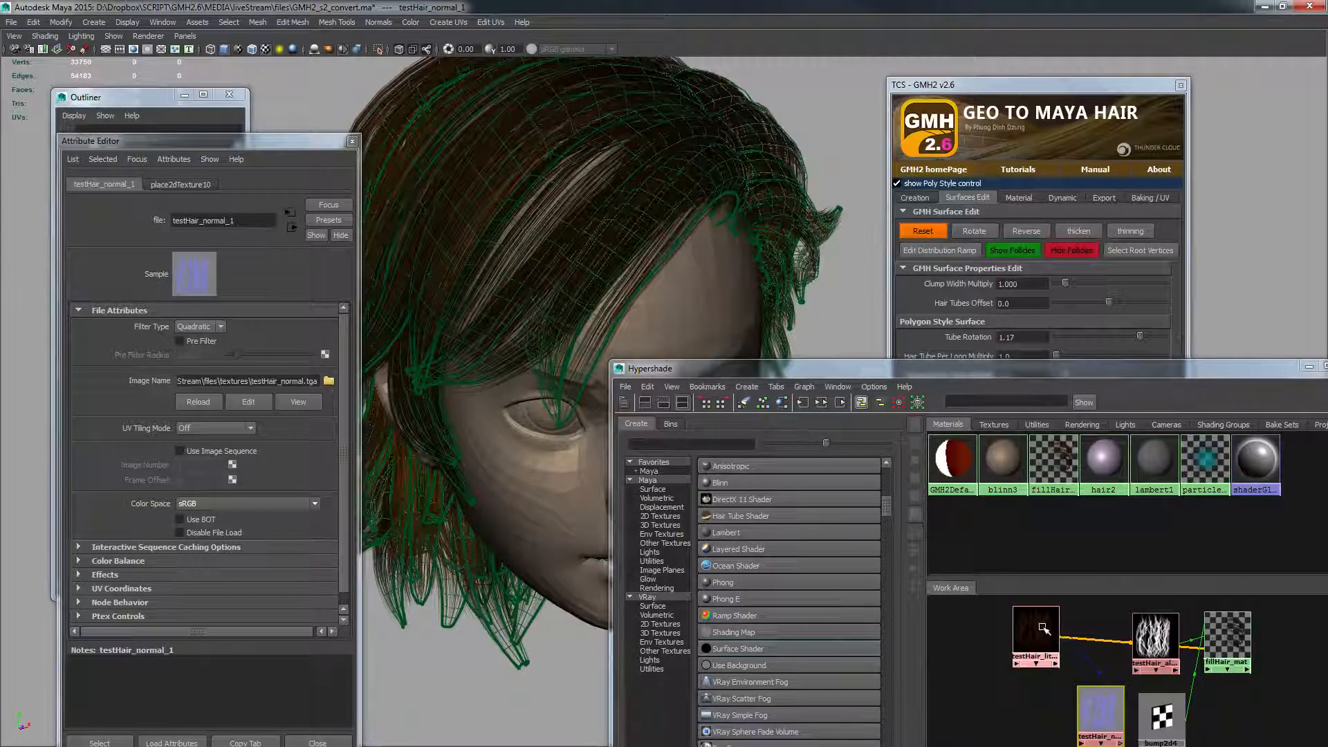
pyautogui.click(198, 402)
pyautogui.click(1166, 643)
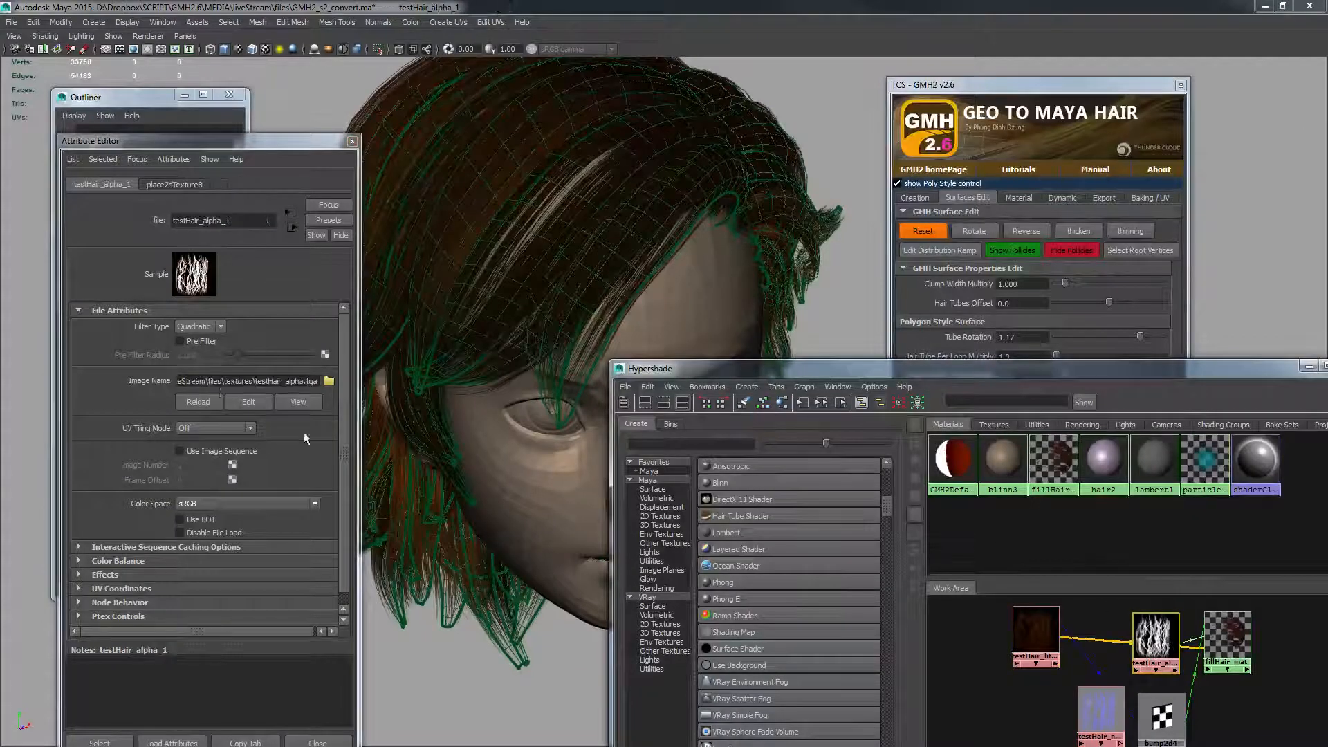
pyautogui.keyDown('alt'); pyautogui.moveTo(526, 277); pyautogui.dragTo(599, 197); pyautogui.keyUp('alt')
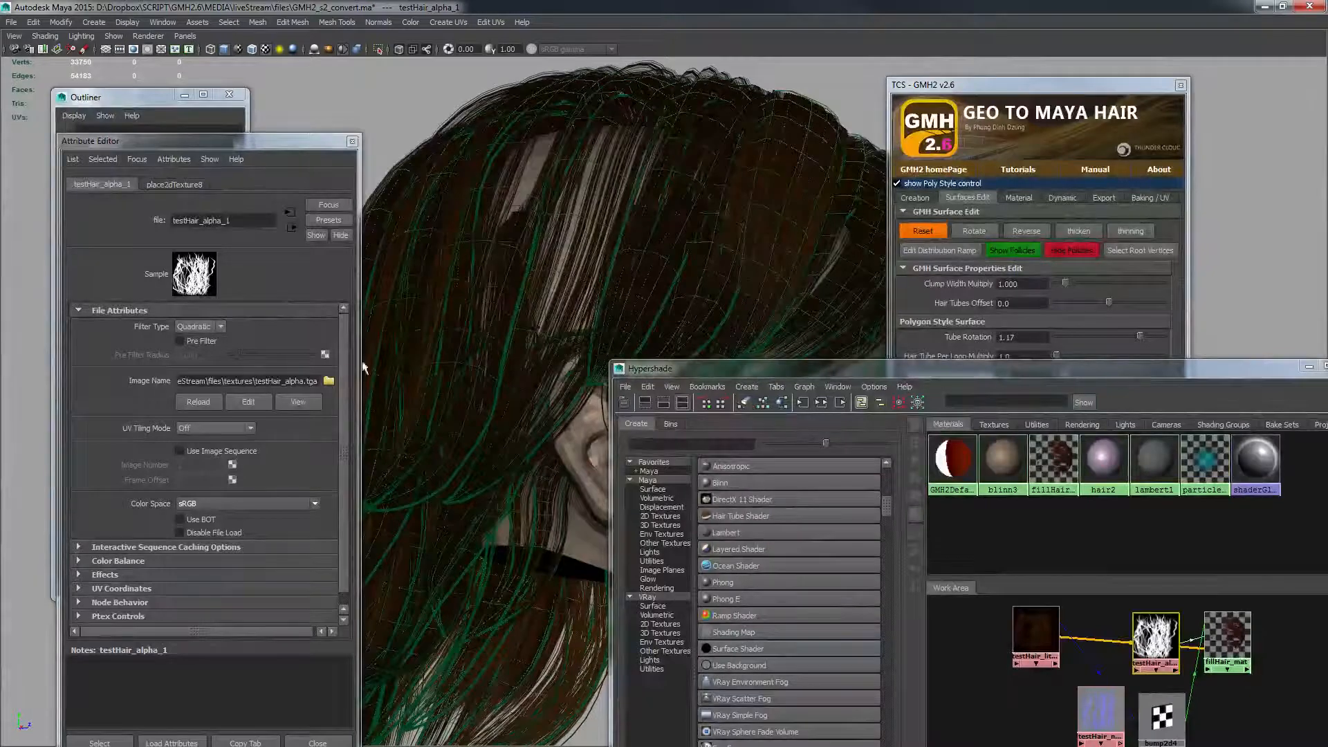
pyautogui.keyDown('alt'); pyautogui.moveTo(473, 218); pyautogui.dragTo(525, 187); pyautogui.keyUp('alt')
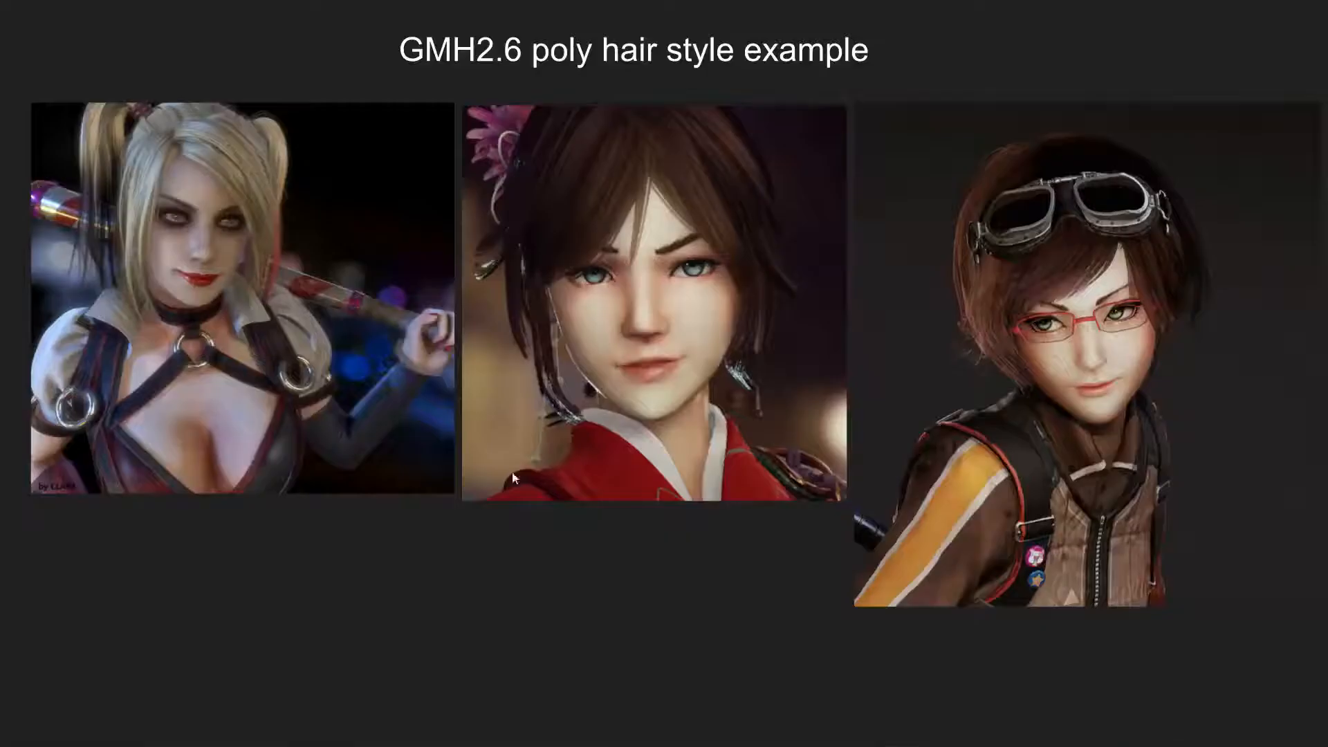
# - Show the poly hair workflow slide and examine the finished hair example in Marmoset Toolbag
pyautogui.click(654, 375)
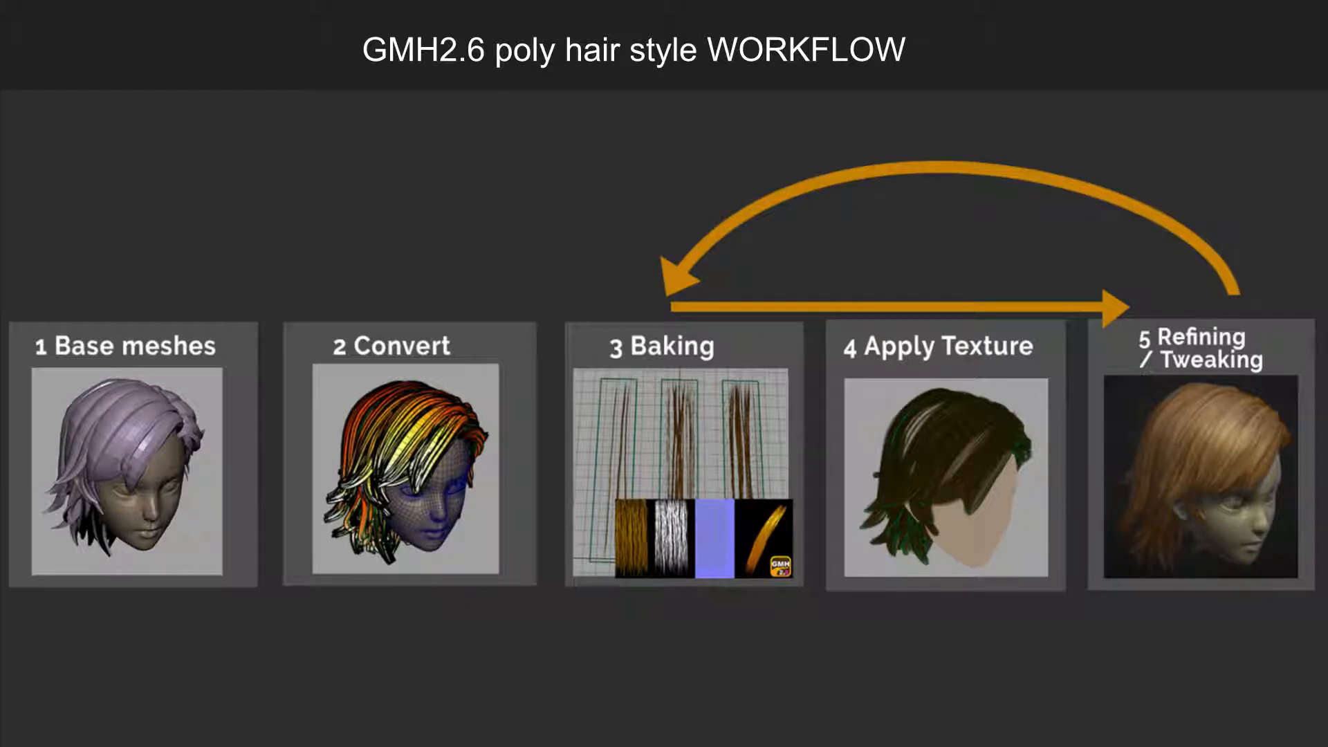
pyautogui.hotkey('alt', 'Tab')
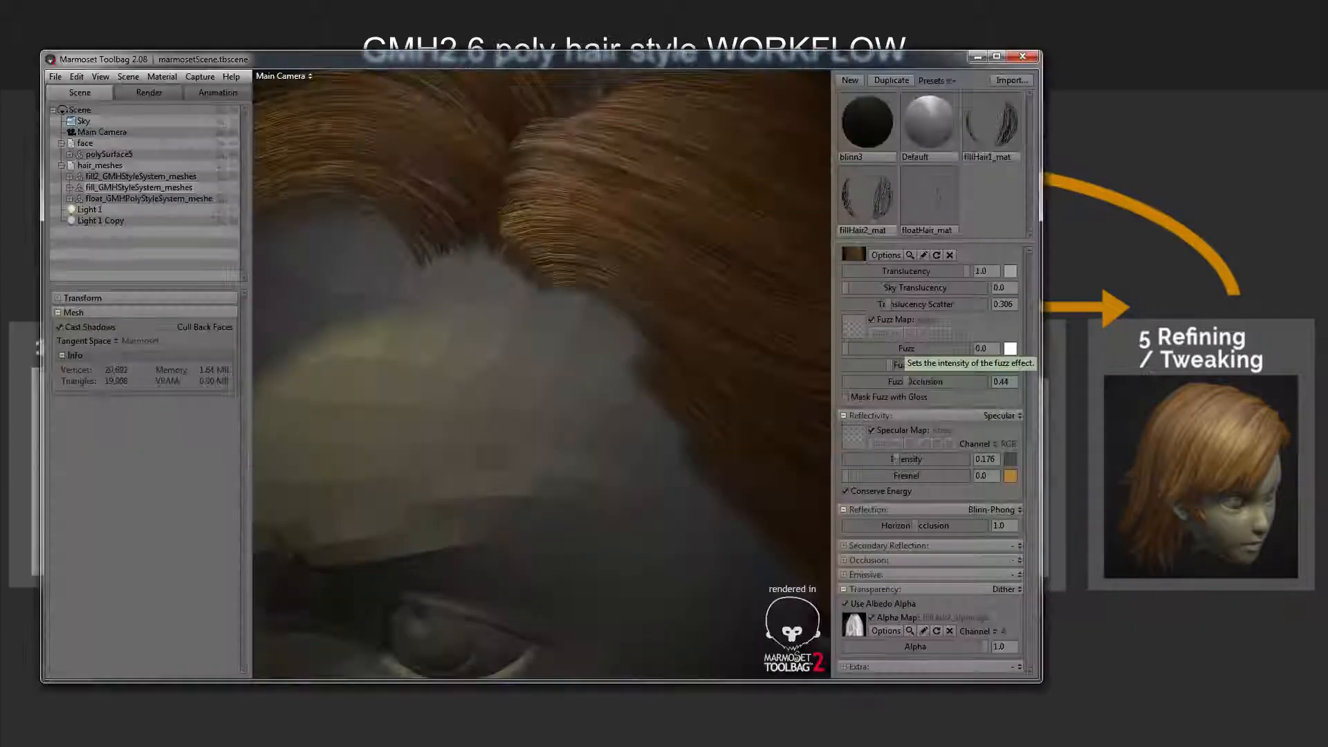
pyautogui.moveTo(712, 273); pyautogui.dragTo(595, 358)
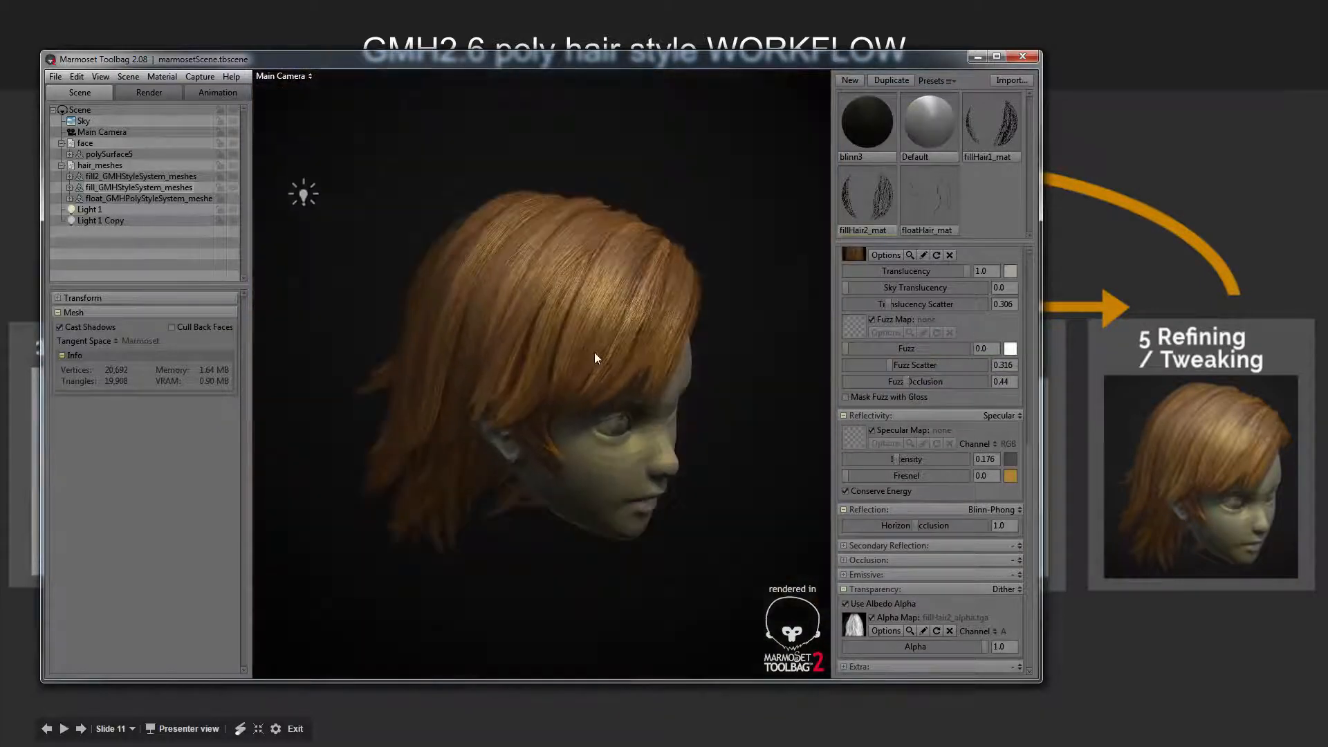
pyautogui.moveTo(908, 54); pyautogui.dragTo(1051, 563)
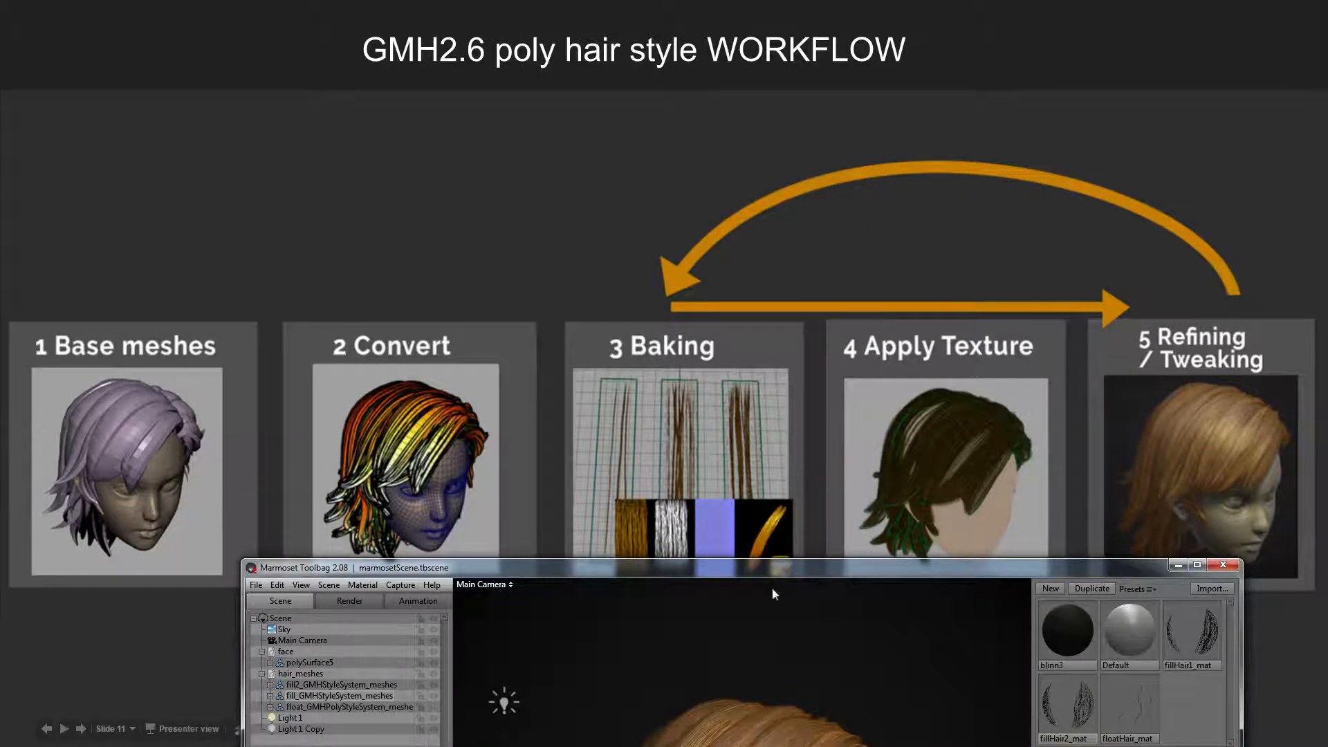
pyautogui.moveTo(846, 569); pyautogui.dragTo(586, 194)
pyautogui.scroll(-2, 562, 403)
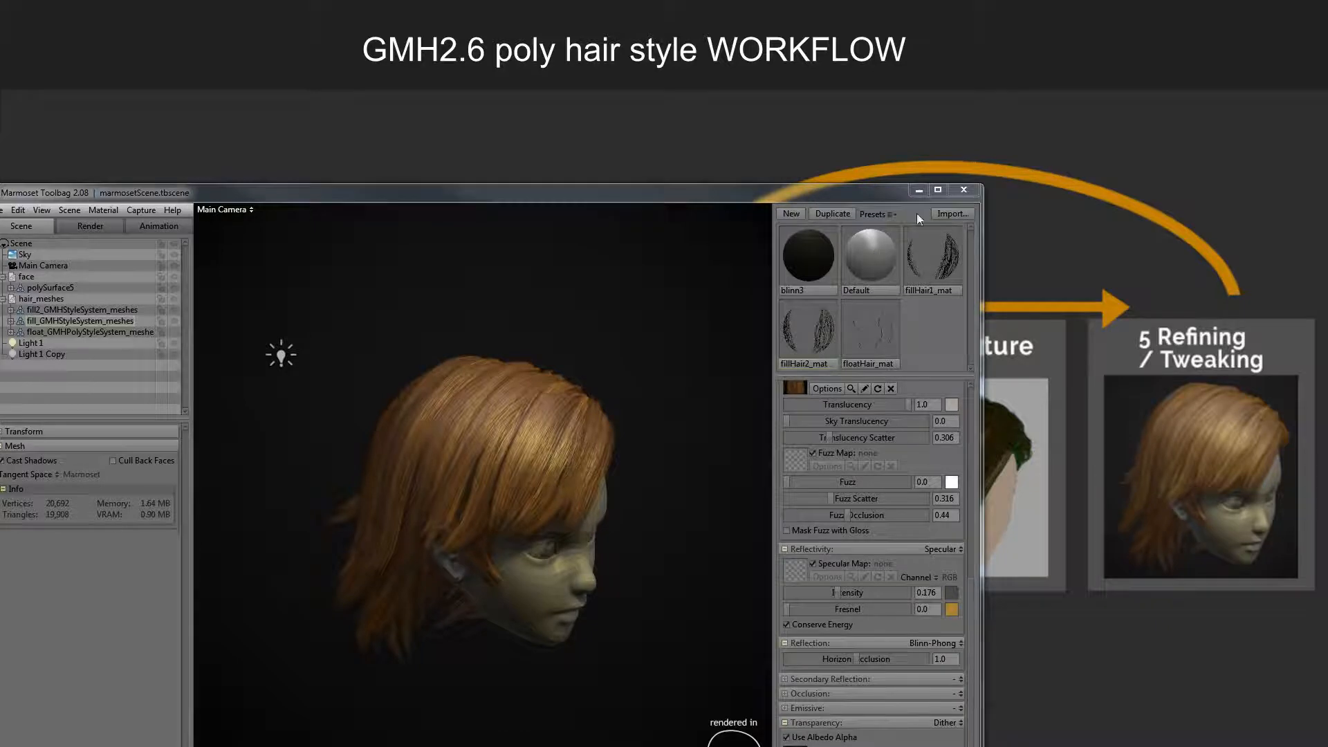
pyautogui.click(918, 190)
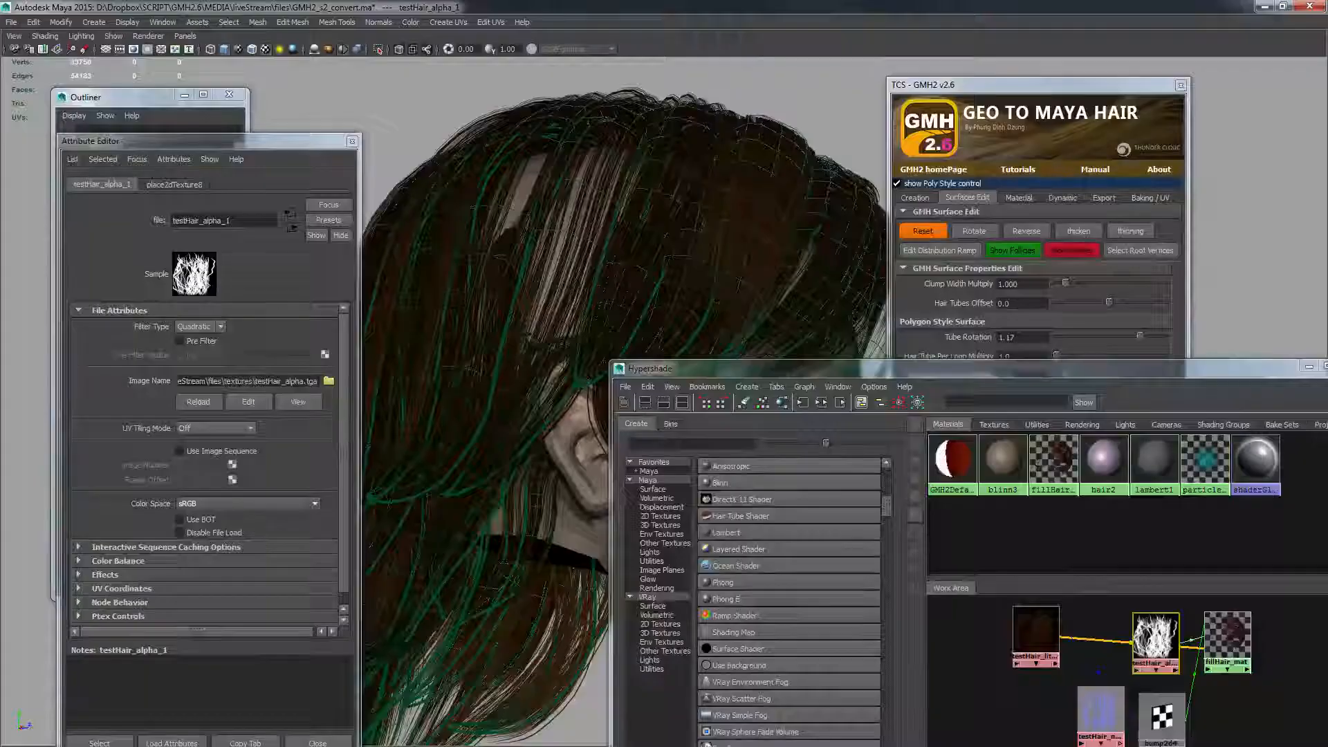
# - Close the Hypershade and select the mainHair poly style system in the GMH2 export settings
pyautogui.click(1306, 366)
pyautogui.keyDown('alt'); pyautogui.moveTo(778, 370); pyautogui.dragTo(666, 347); pyautogui.keyUp('alt')
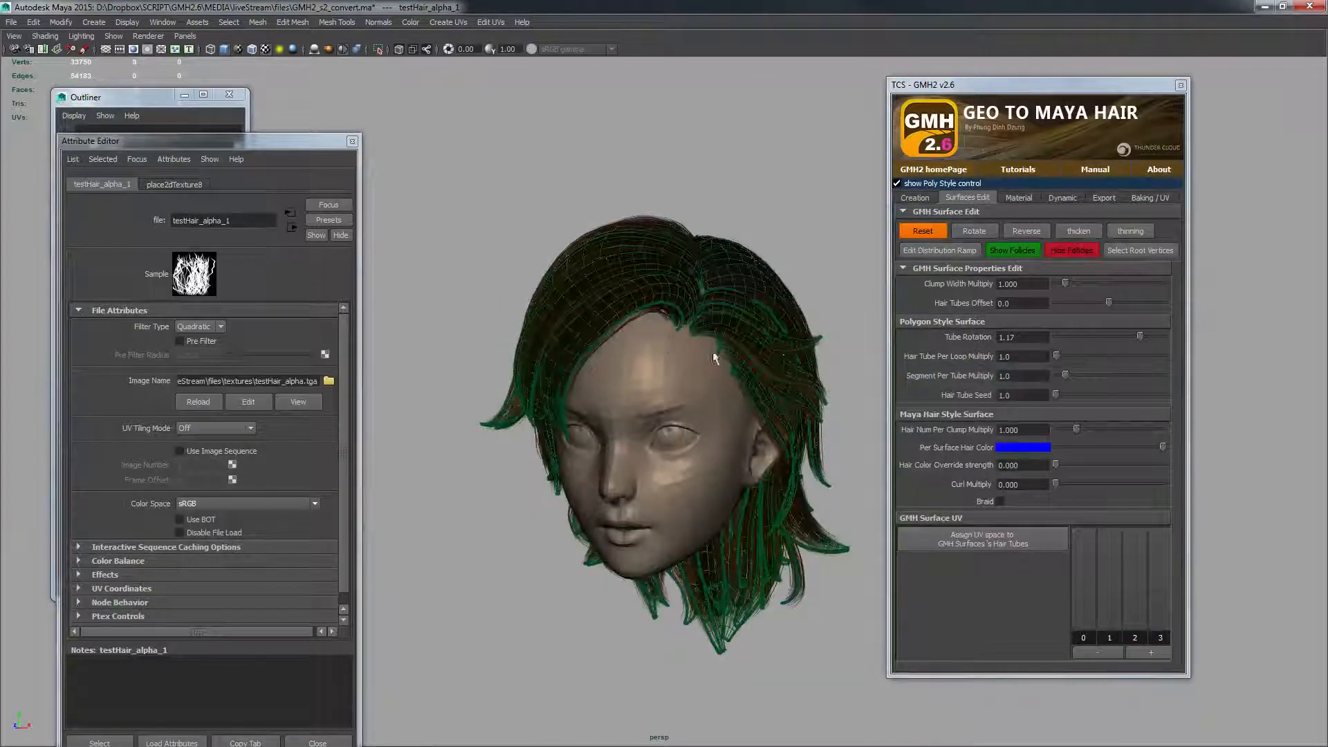
pyautogui.keyDown('alt'); pyautogui.moveTo(742, 370); pyautogui.dragTo(682, 366); pyautogui.keyUp('alt')
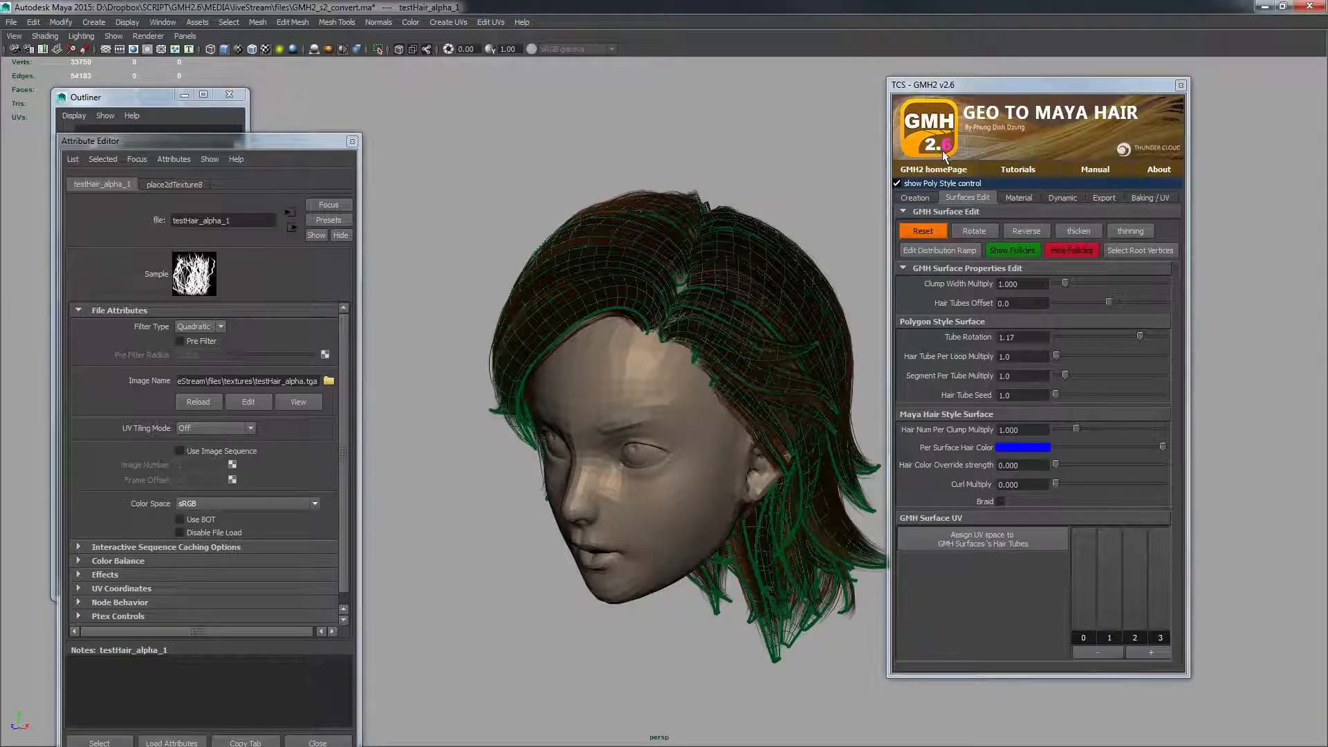
pyautogui.click(1105, 198)
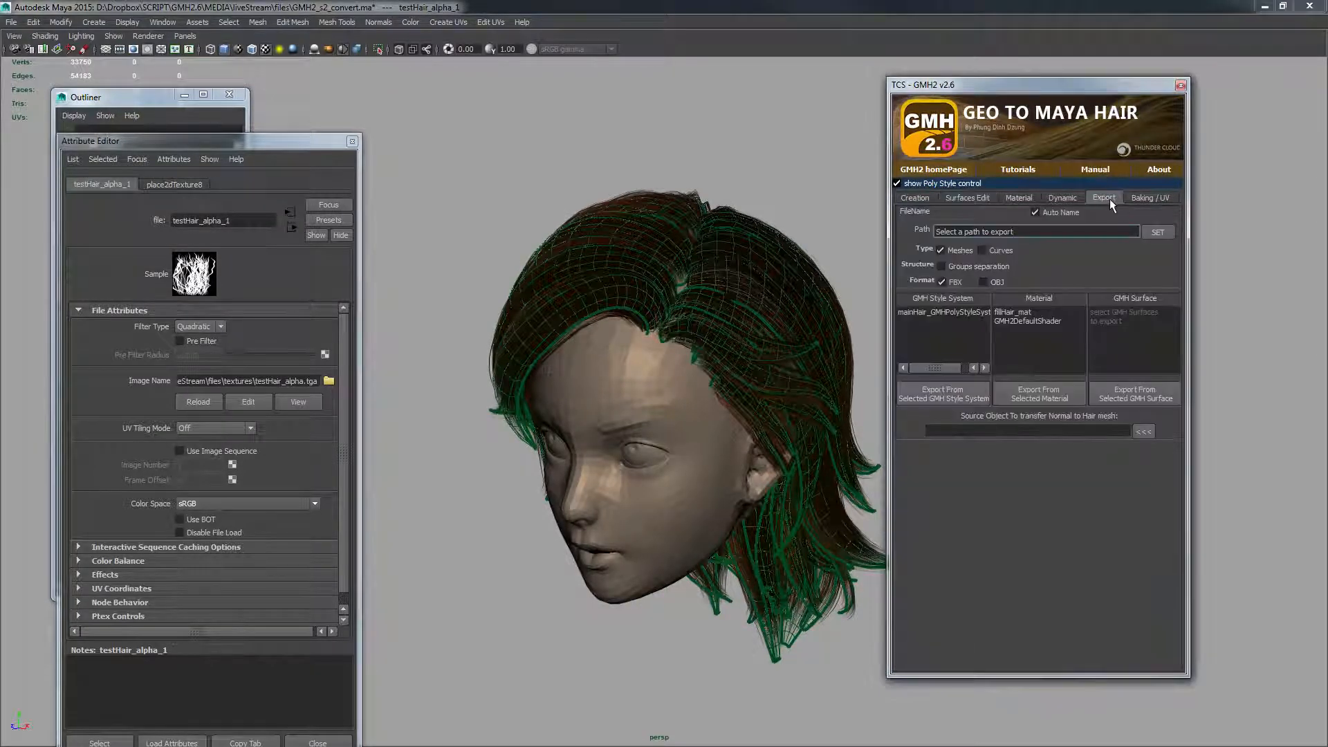
pyautogui.keyDown('alt'); pyautogui.moveTo(787, 356); pyautogui.dragTo(657, 321); pyautogui.keyUp('alt')
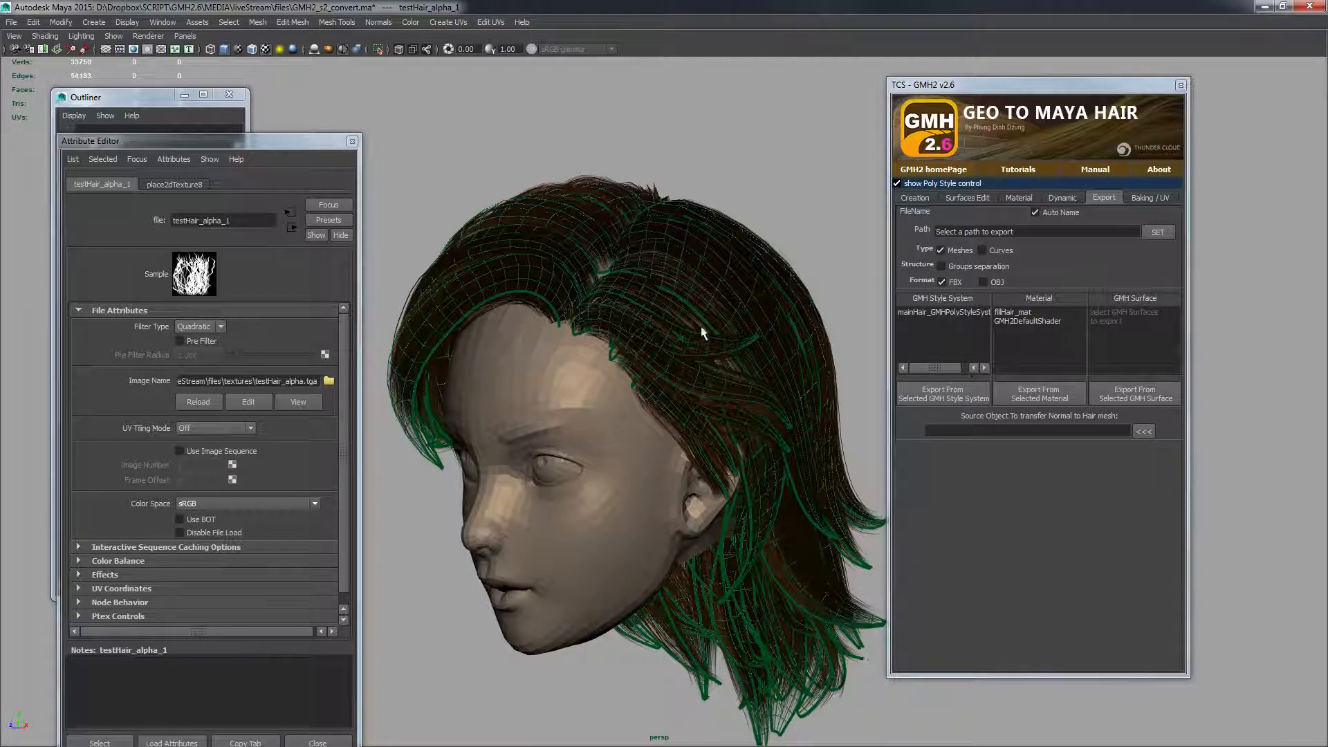
pyautogui.click(939, 312)
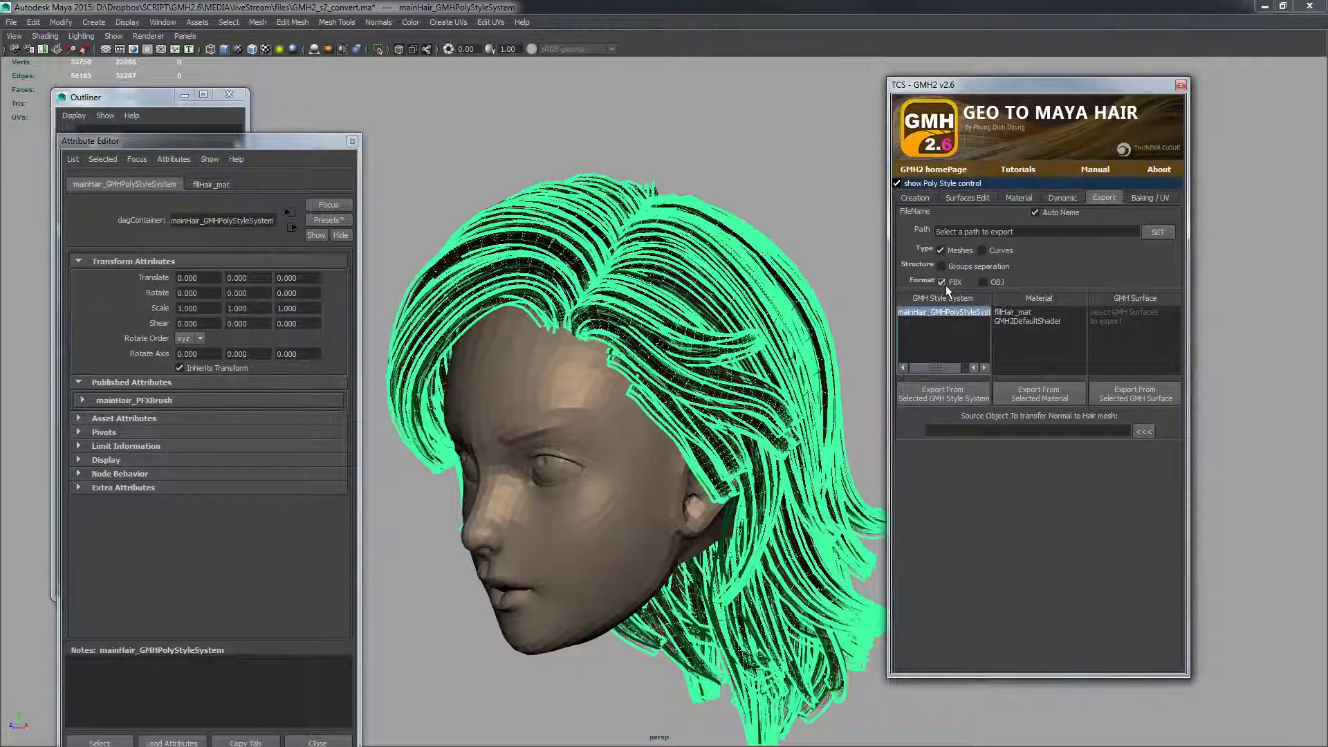
# - Turn off Auto Name and export the selected style system's meshes as FBX into the marmoset folder under the name testHair
pyautogui.click(1037, 215)
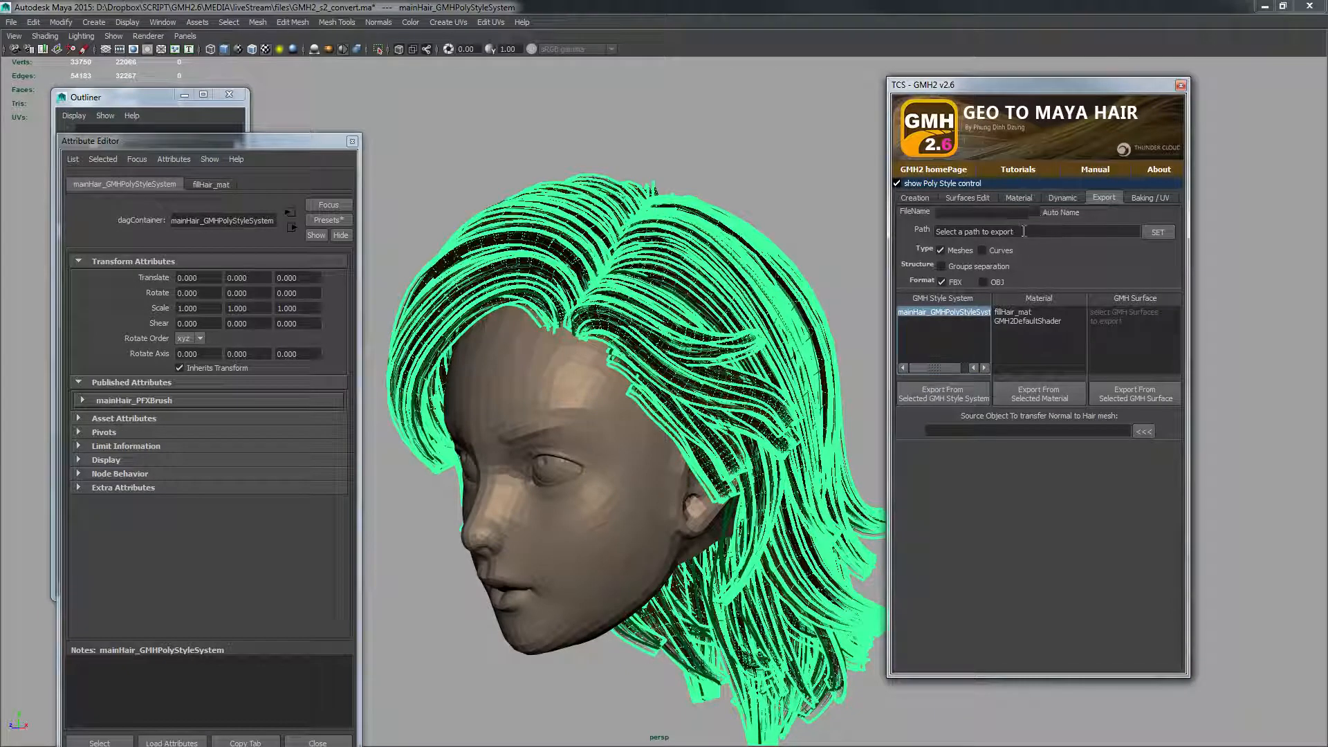
pyautogui.click(1001, 214)
pyautogui.write('hairMesh')
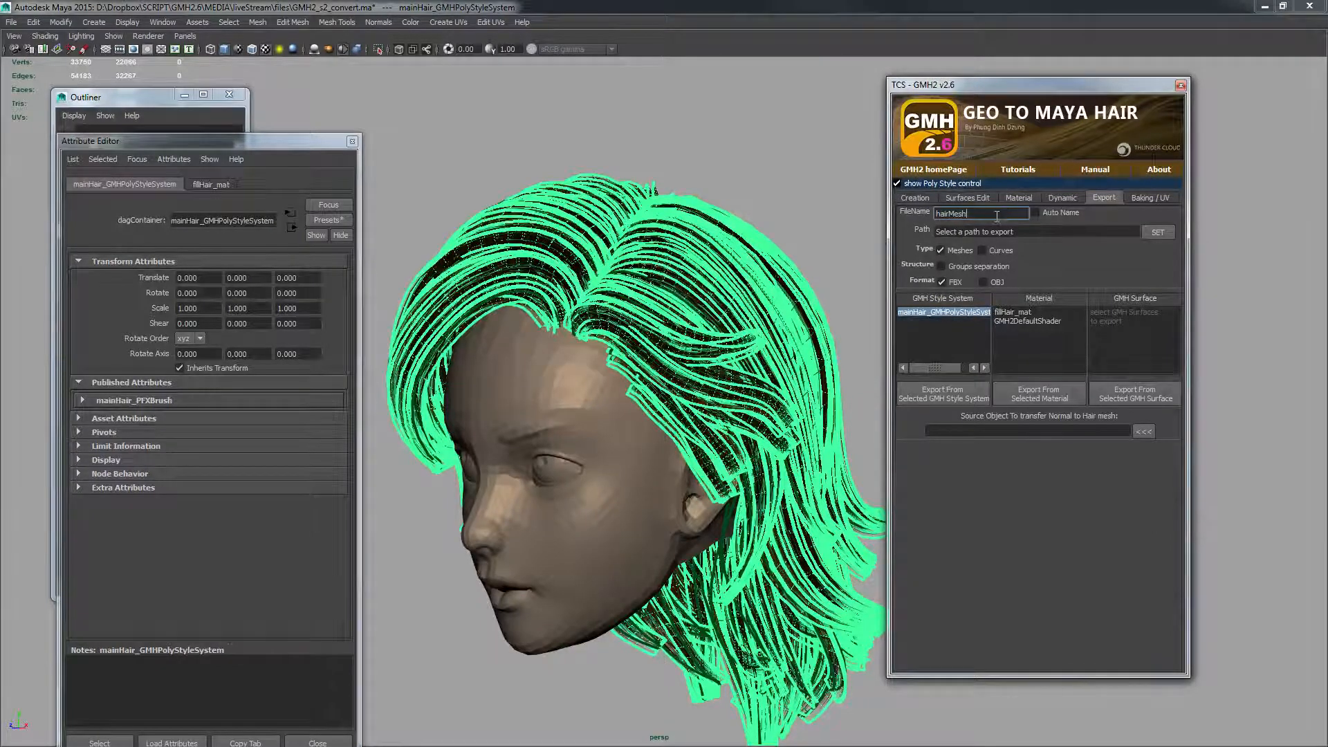
pyautogui.click(1057, 232)
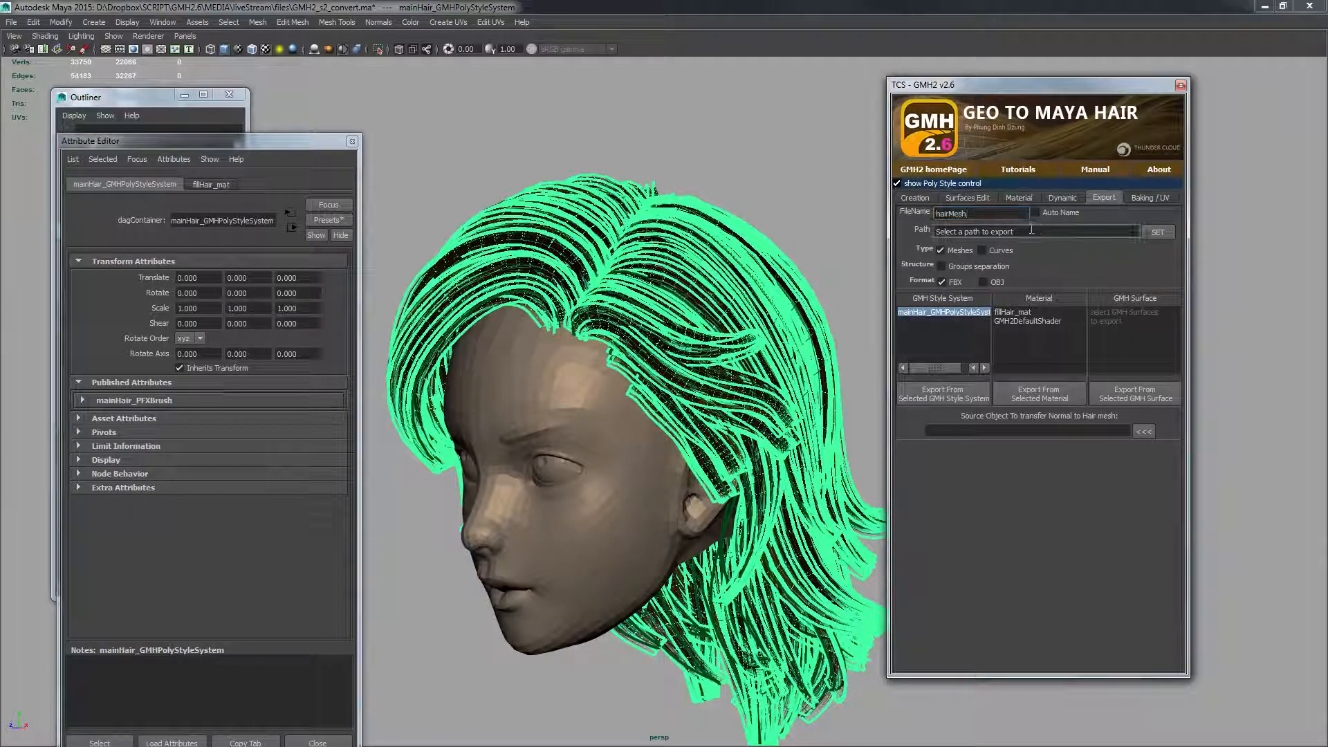
pyautogui.click(1155, 233)
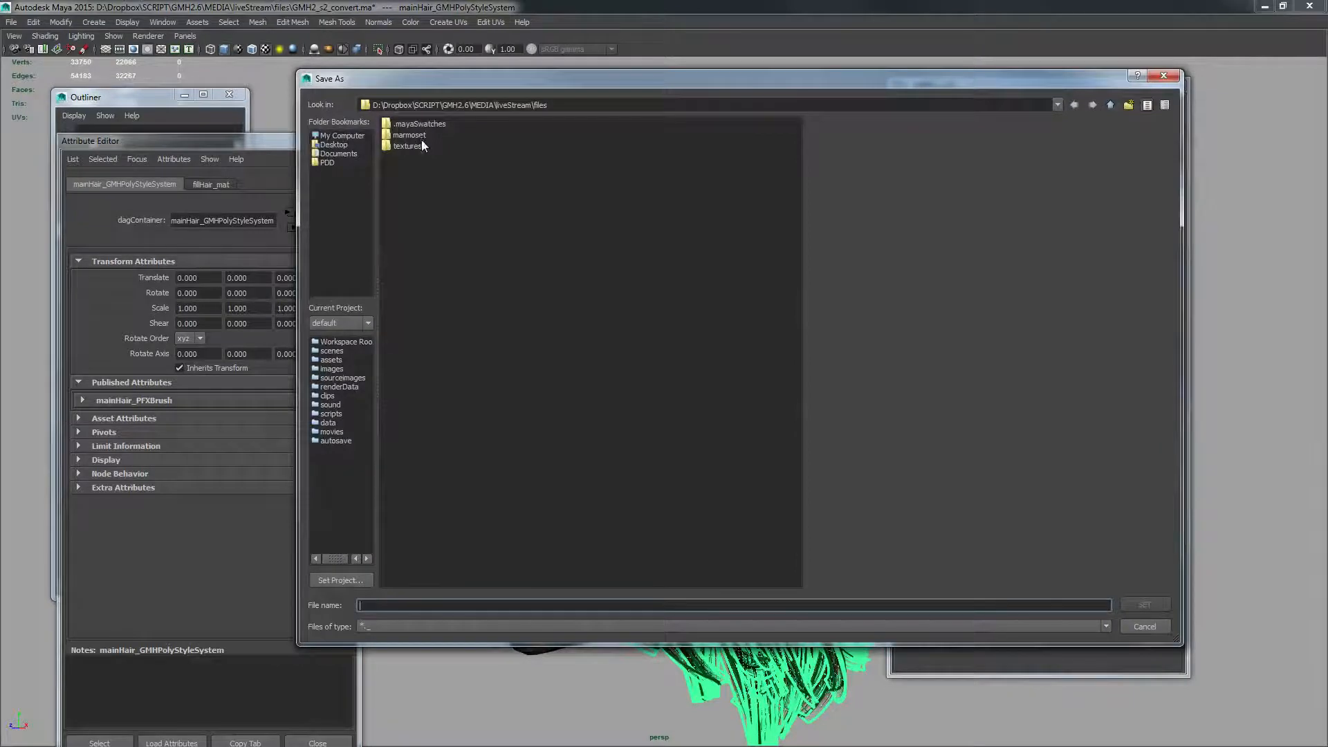
pyautogui.click(395, 606)
pyautogui.write('testHair')
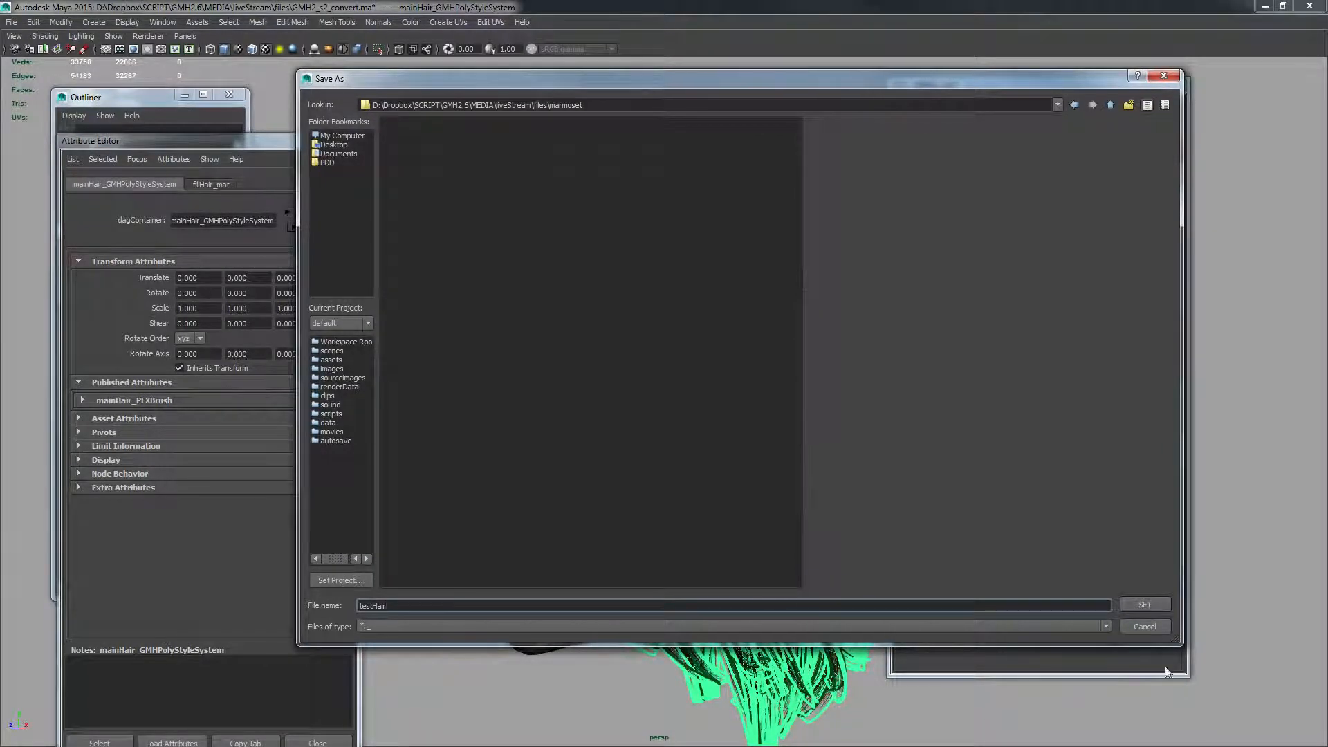
pyautogui.click(1141, 601)
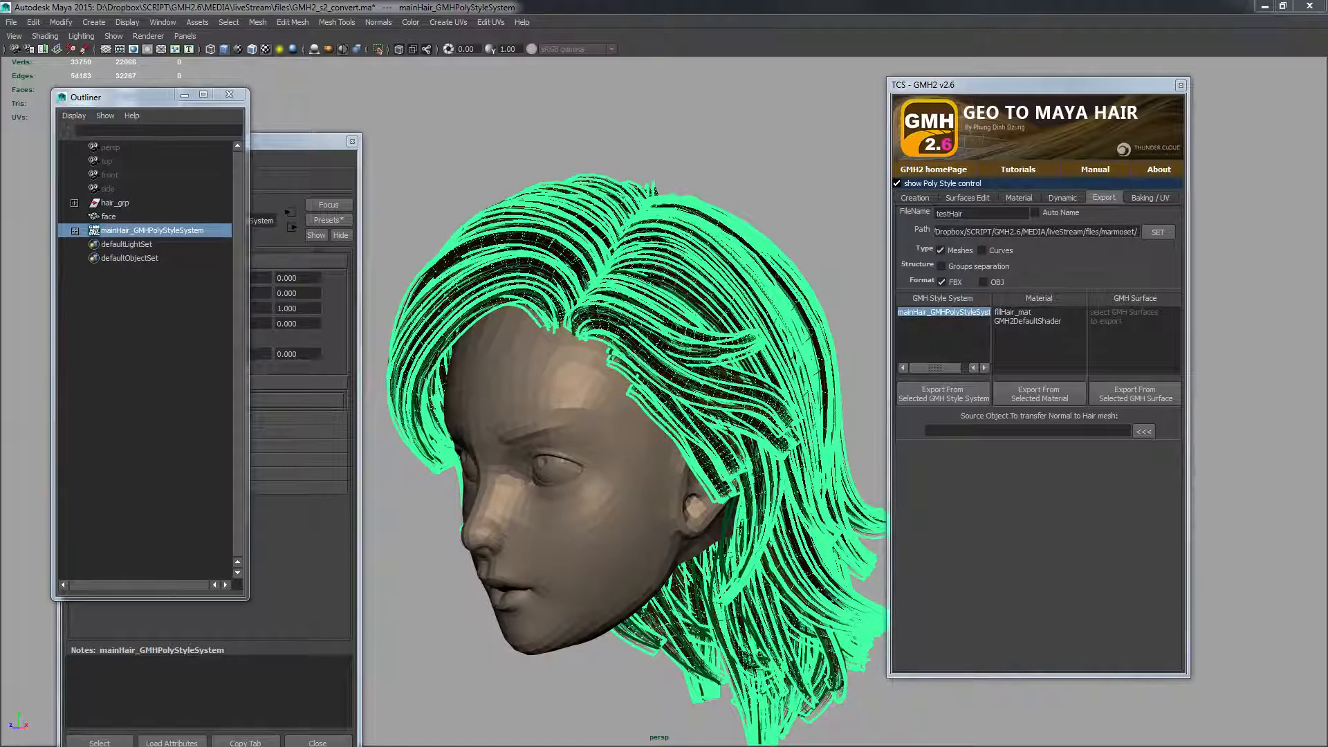
# - Bring up an empty Marmoset Toolbag scene and open the marmoset export folder in the file explorer
pyautogui.hotkey('alt', 'Tab')
pyautogui.moveTo(612, 61); pyautogui.dragTo(732, 89)
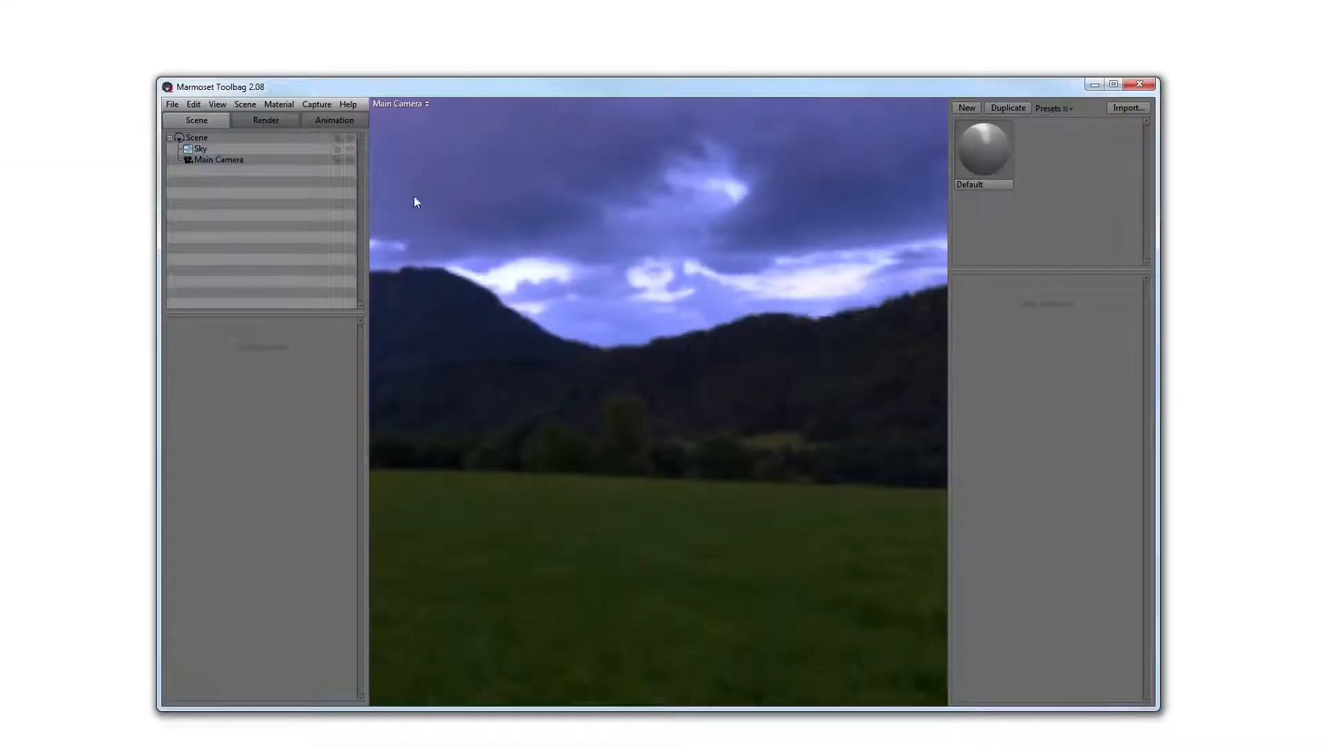
pyautogui.moveTo(547, 89); pyautogui.dragTo(583, 63)
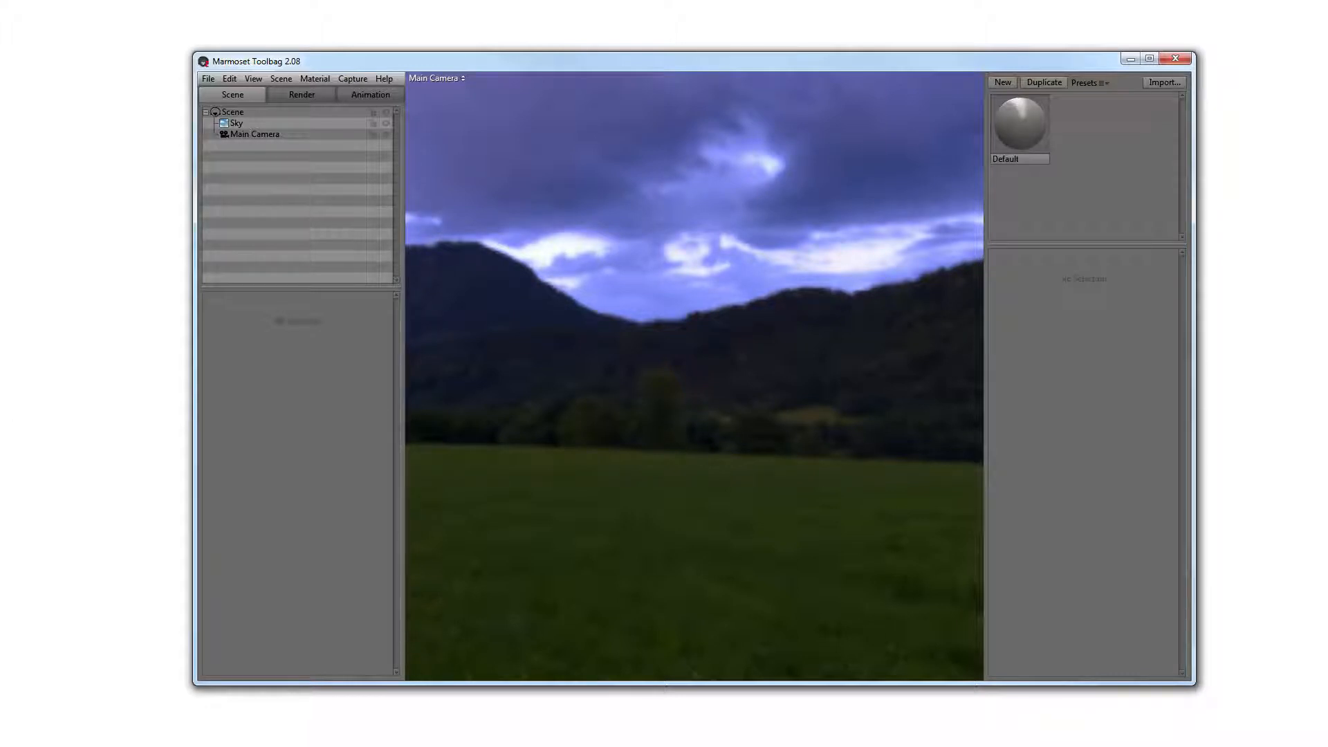
pyautogui.hotkey('alt', 'Tab')
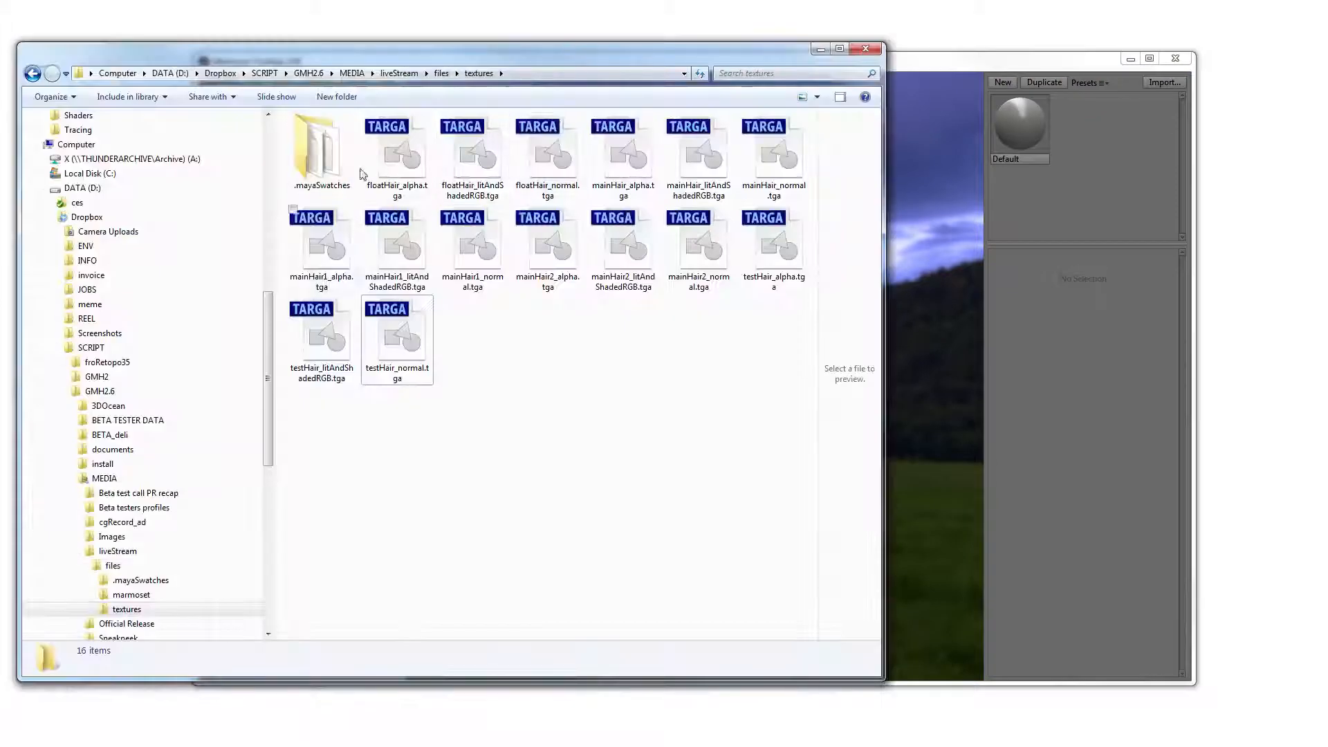
pyautogui.click(126, 596)
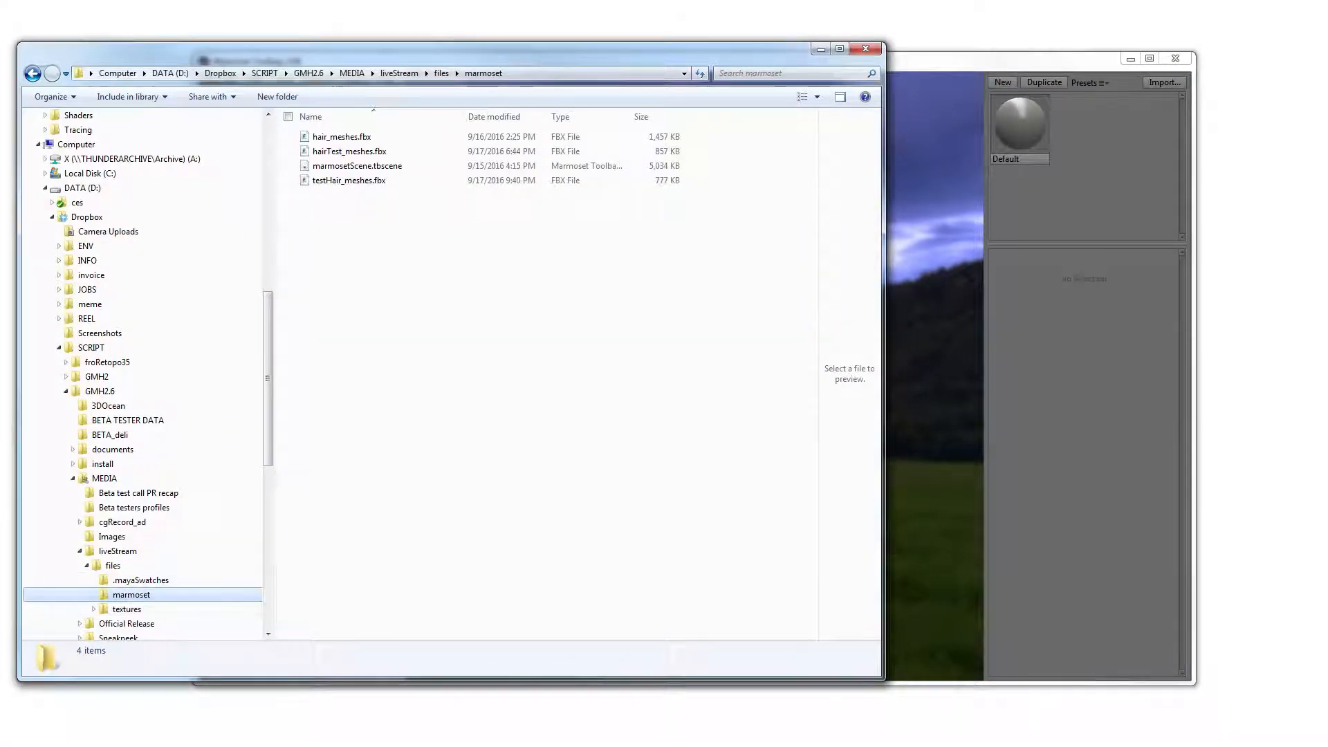
pyautogui.moveTo(0, 141); pyautogui.dragTo(760, 79)
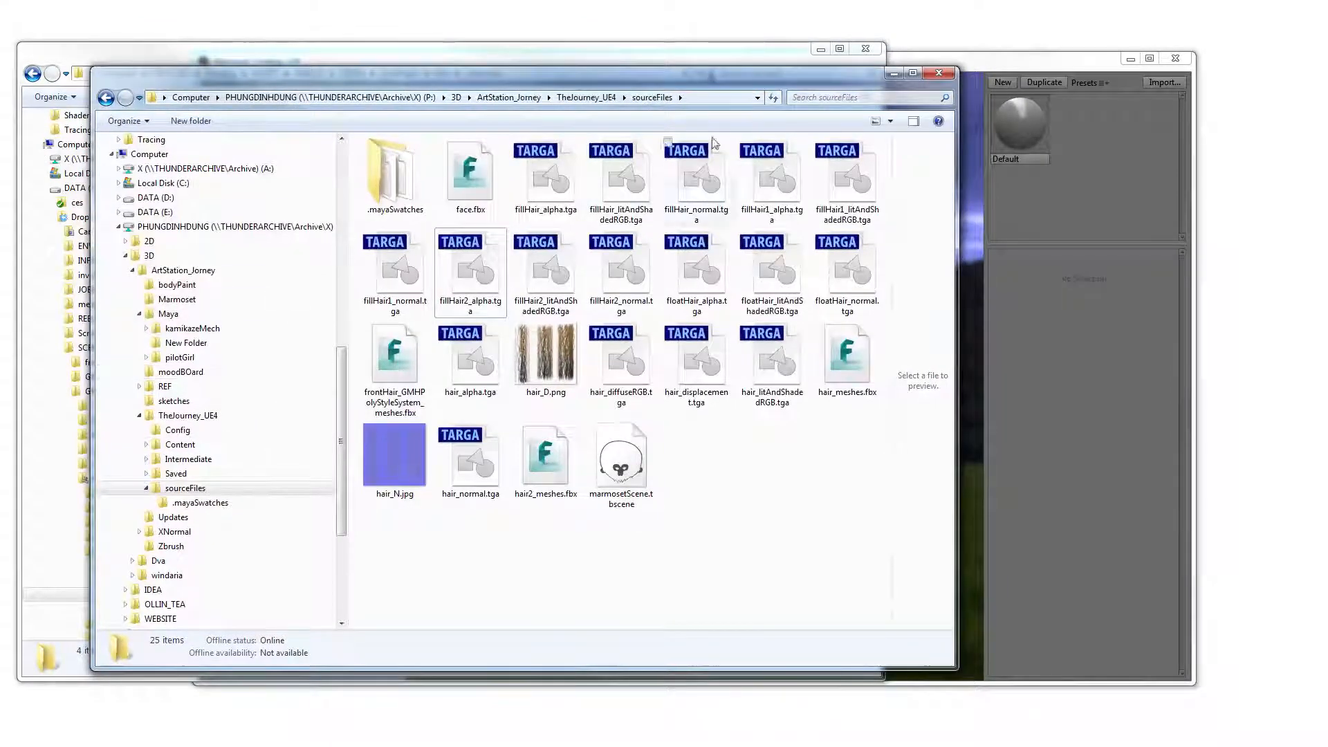
pyautogui.click(665, 61)
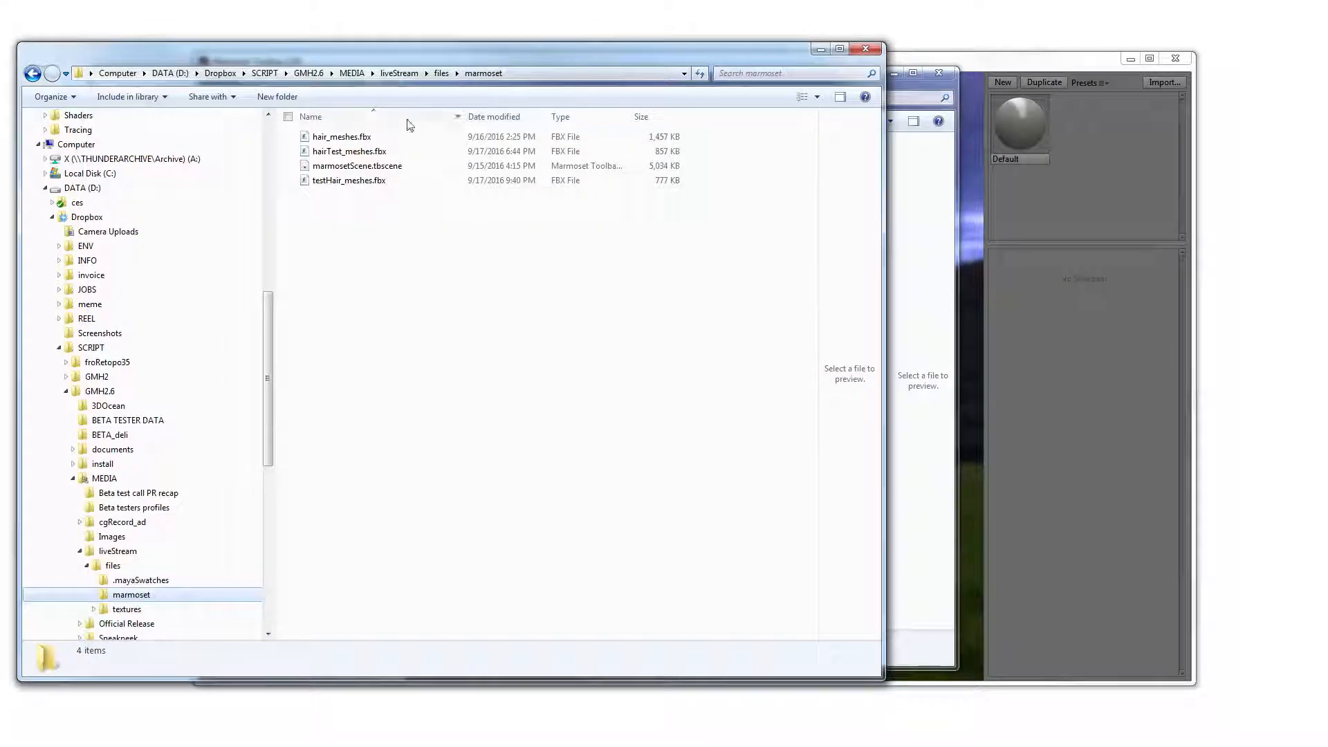
# - Import testHair_meshes.fbx from the marmoset folder into the empty Marmoset Toolbag scene
pyautogui.click(367, 151)
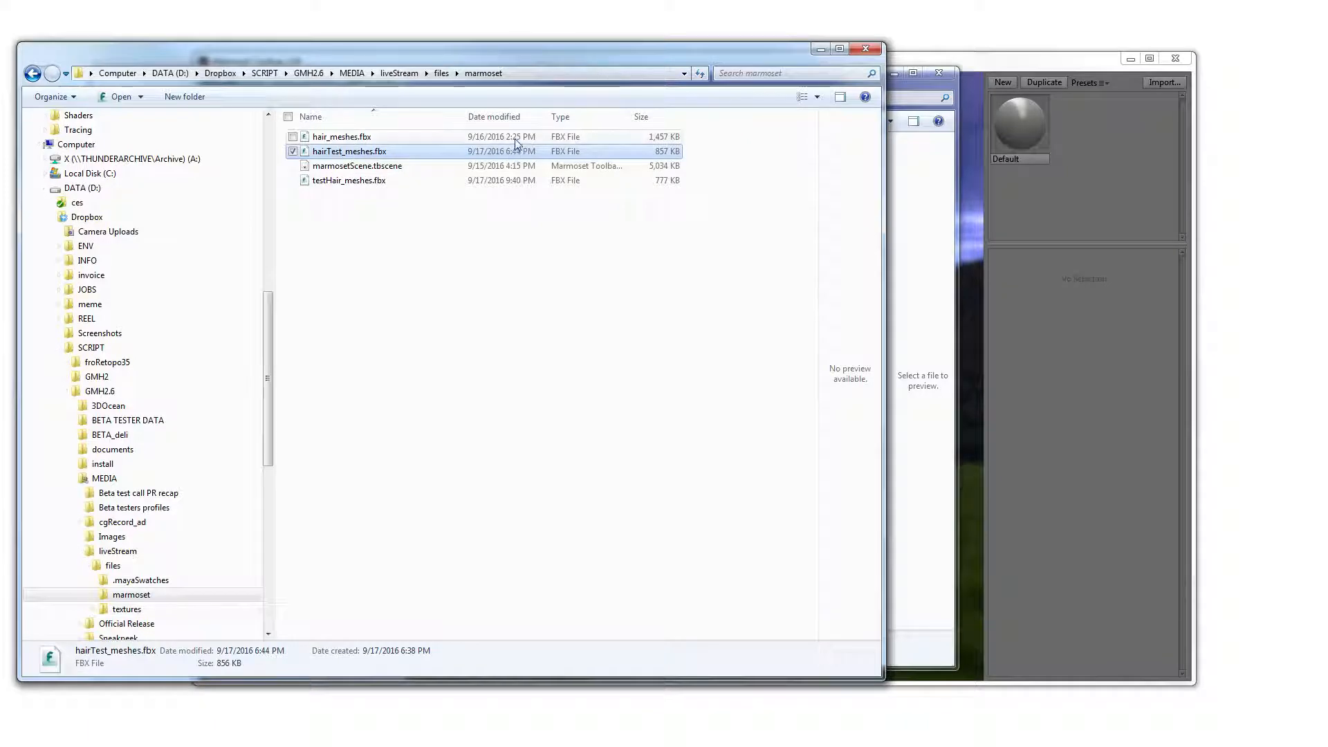
pyautogui.click(506, 179)
pyautogui.click(1056, 281)
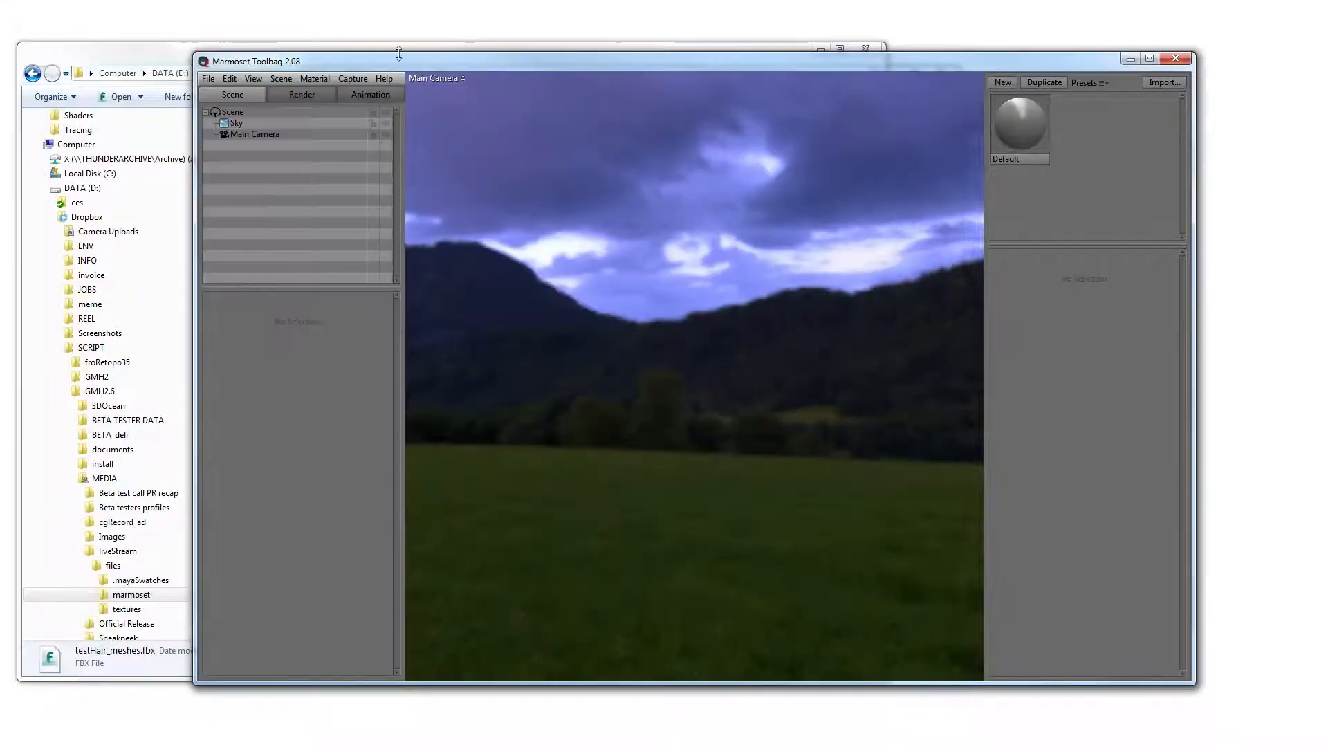
pyautogui.moveTo(394, 59); pyautogui.dragTo(524, 60)
pyautogui.click(342, 50)
pyautogui.moveTo(319, 181); pyautogui.dragTo(949, 278)
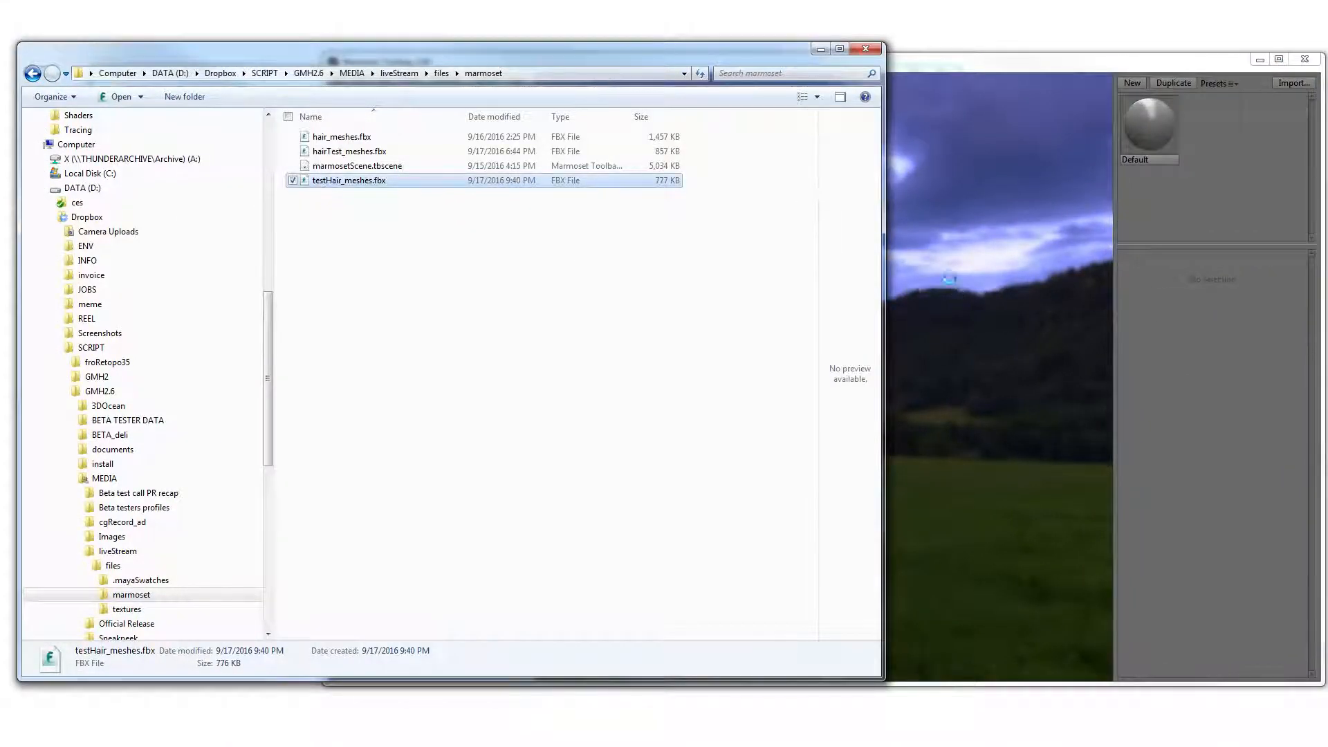
pyautogui.click(983, 377)
pyautogui.keyDown('alt'); pyautogui.moveTo(840, 229); pyautogui.dragTo(832, 347, button='middle'); pyautogui.keyUp('alt')
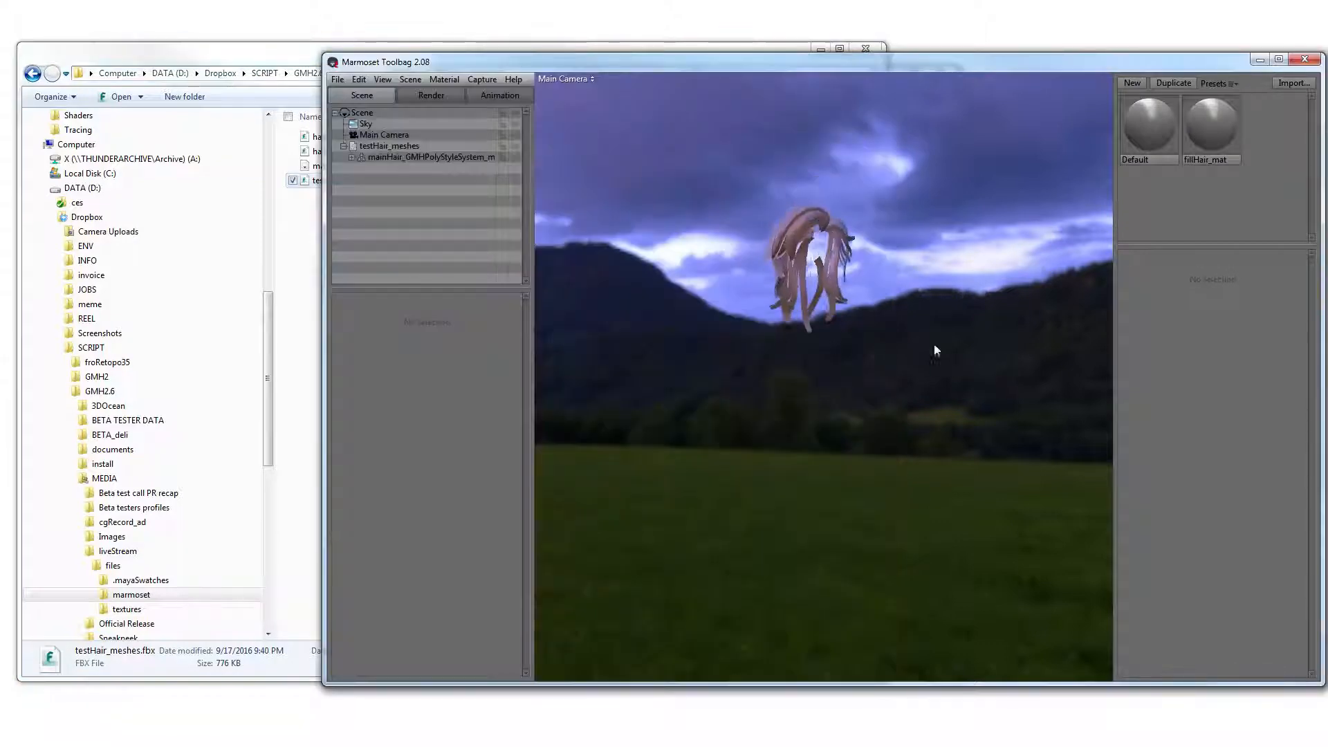
pyautogui.keyDown('alt'); pyautogui.moveTo(933, 350); pyautogui.dragTo(1037, 387); pyautogui.keyUp('alt')
pyautogui.keyDown('alt'); pyautogui.moveTo(844, 261); pyautogui.dragTo(1053, 421, button='right'); pyautogui.keyUp('alt')
pyautogui.keyDown('alt'); pyautogui.moveTo(794, 237); pyautogui.dragTo(794, 304, button='middle'); pyautogui.keyUp('alt')
pyautogui.keyDown('alt'); pyautogui.moveTo(794, 305); pyautogui.dragTo(833, 298, button='right'); pyautogui.keyUp('alt')
pyautogui.keyDown('alt'); pyautogui.moveTo(837, 287); pyautogui.dragTo(792, 337); pyautogui.keyUp('alt')
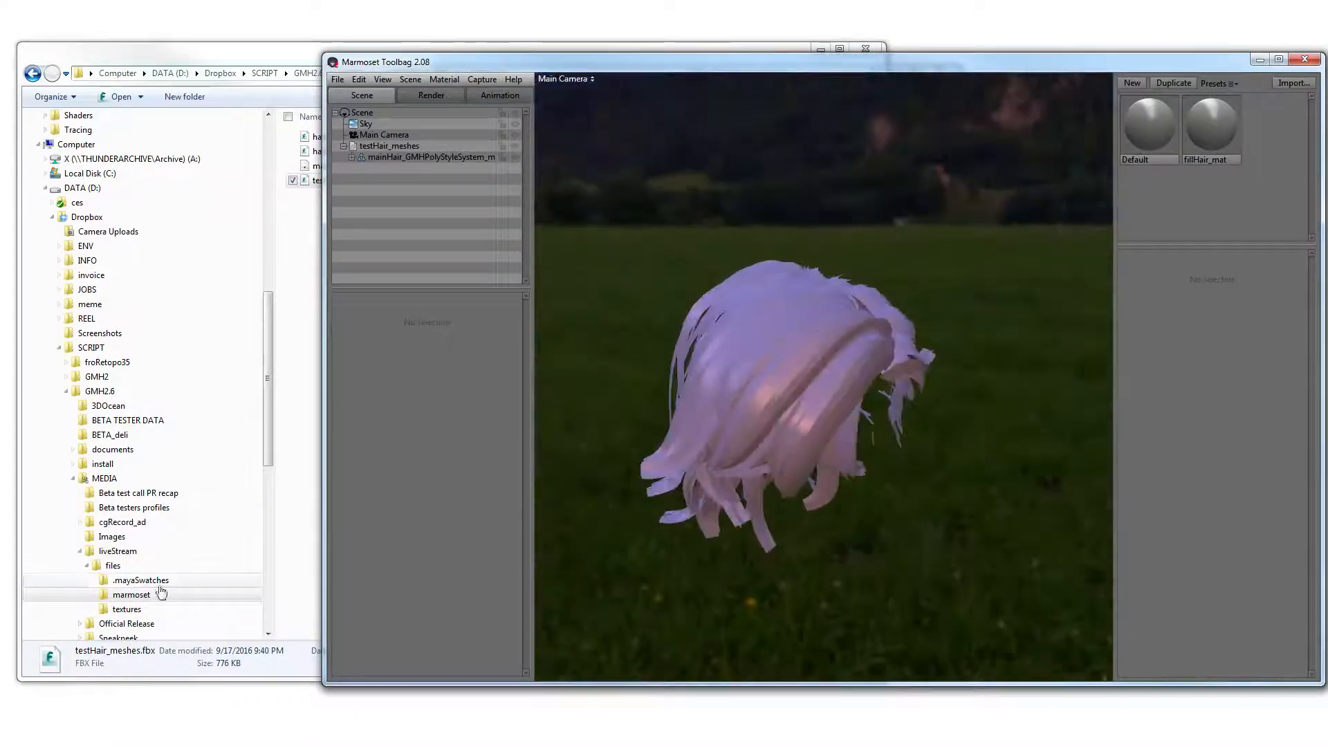
pyautogui.click(111, 566)
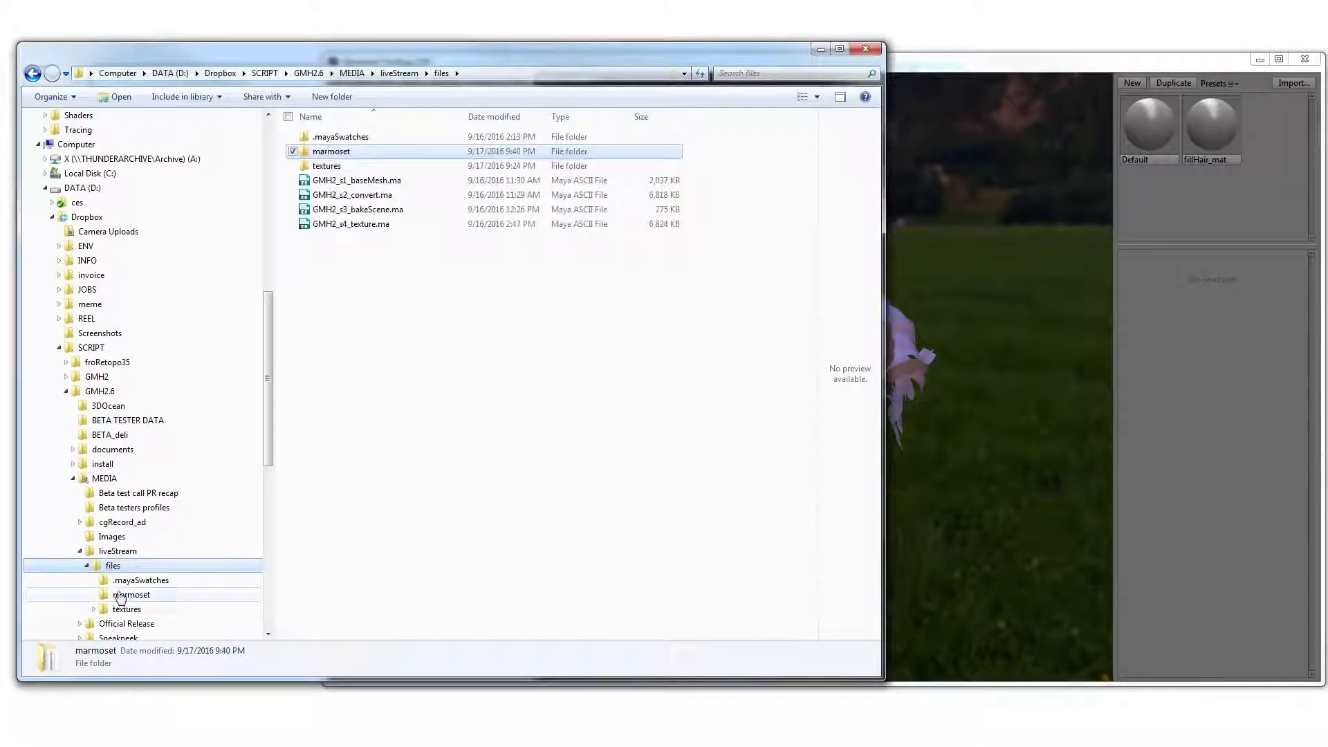
pyautogui.click(131, 594)
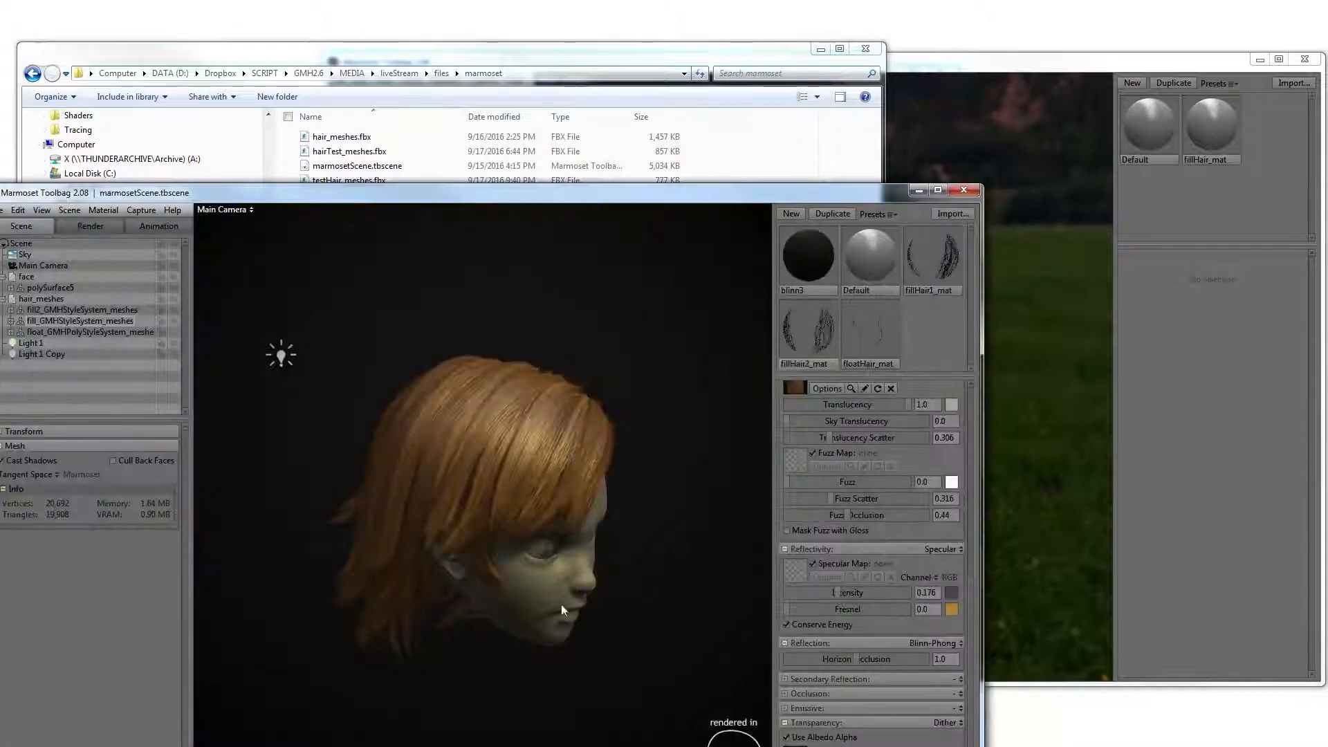
pyautogui.hotkey('alt', 'Tab')
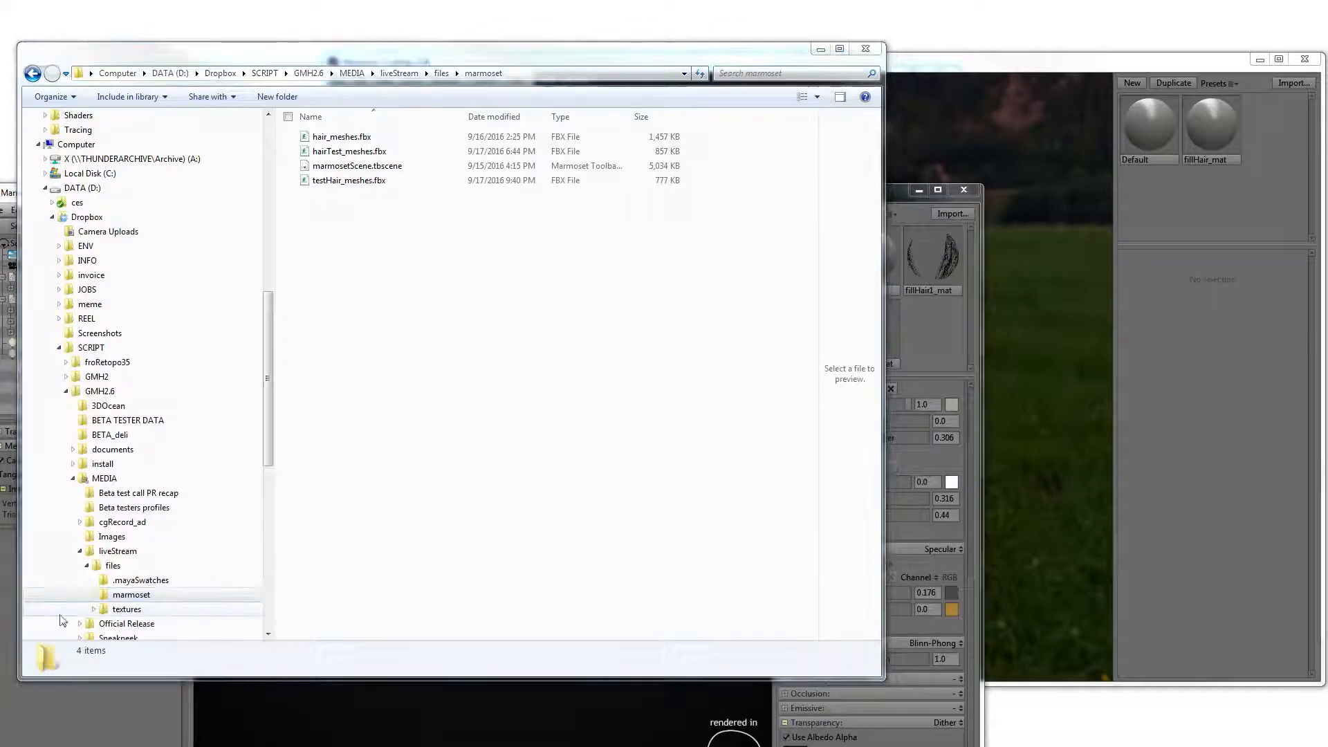
# - Switch to Maya and export only the face mesh as FBX into the marmoset folder under the name face
pyautogui.hotkey('alt', 'Tab')
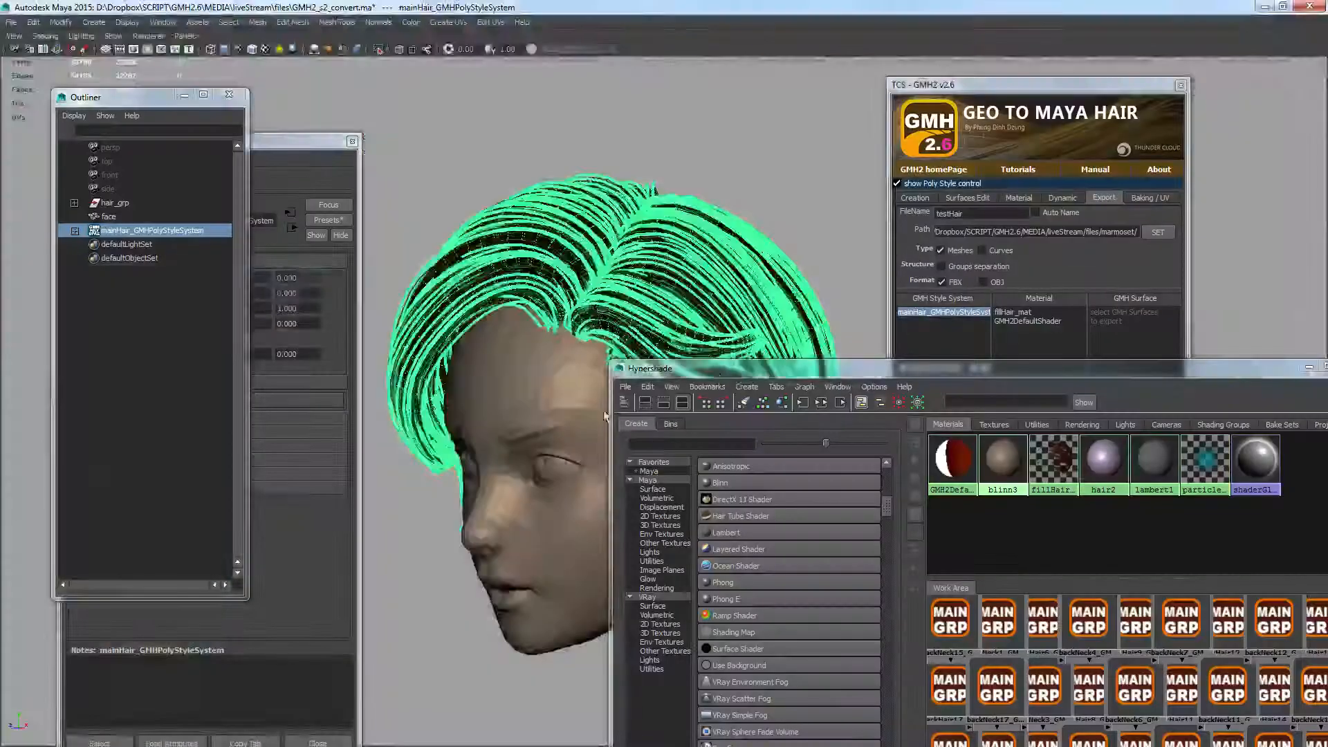
pyautogui.click(12, 22)
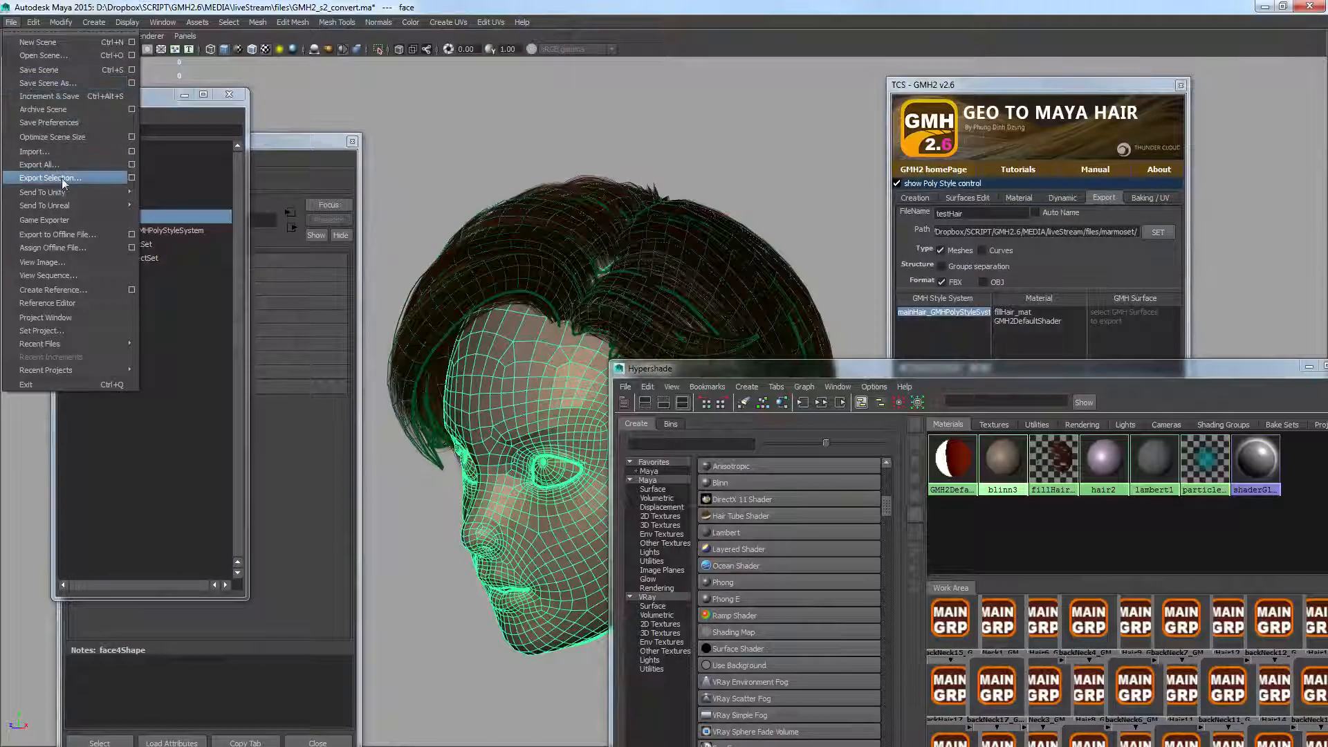
pyautogui.click(55, 175)
pyautogui.doubleClick(409, 136)
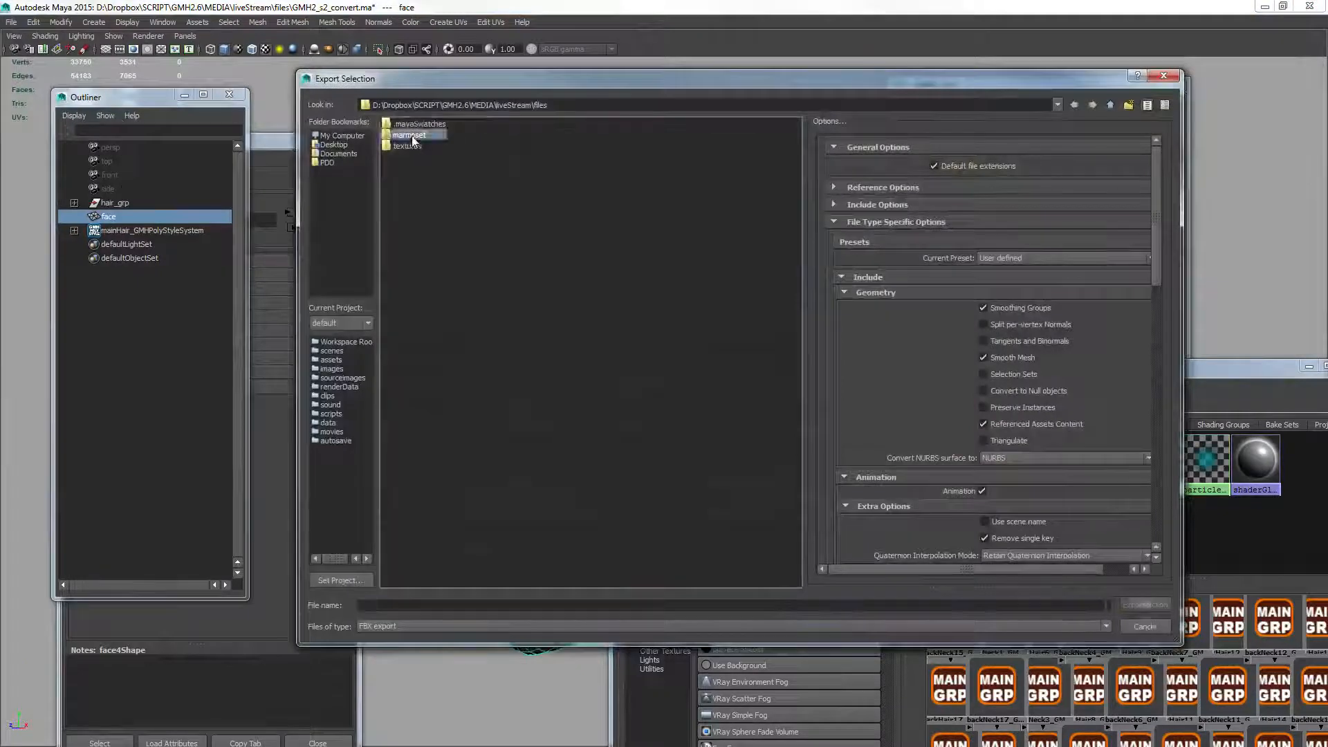
pyautogui.click(403, 605)
pyautogui.write('face')
pyautogui.click(1141, 604)
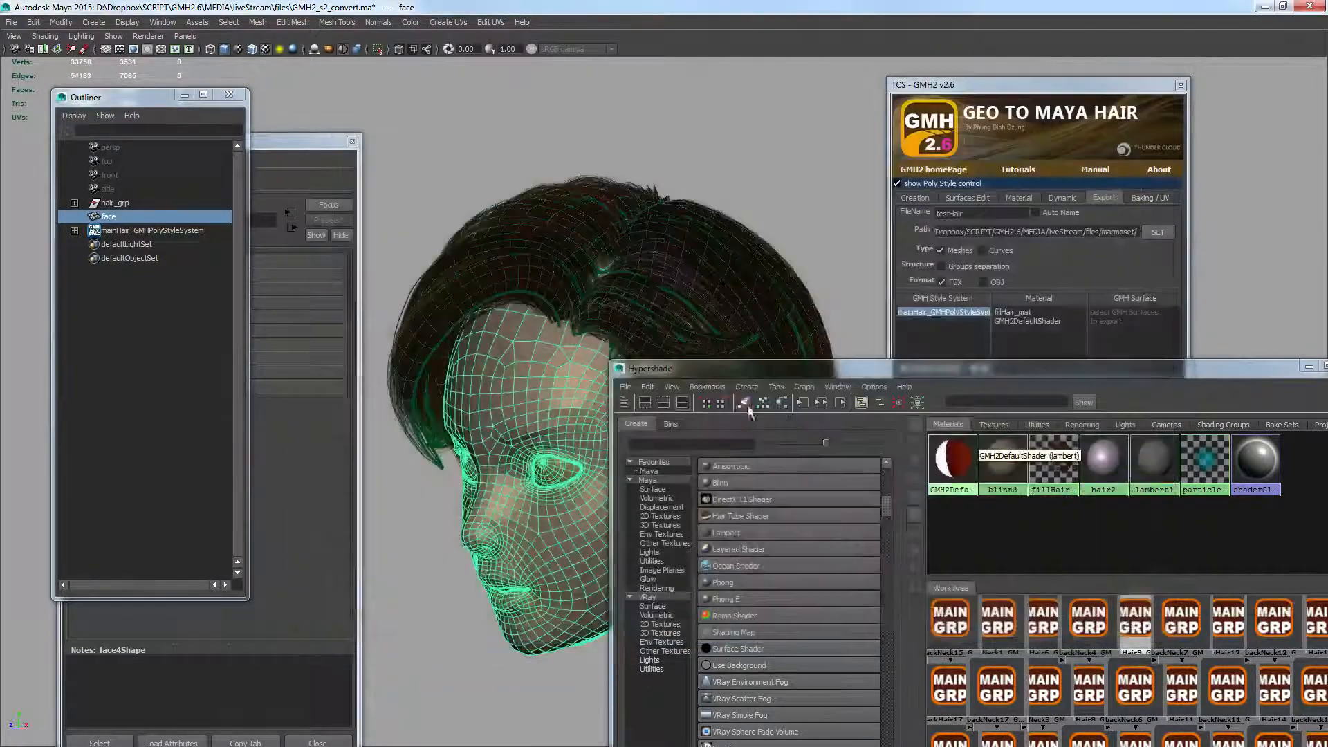
# - Import face.fbx from the marmoset folder into the Marmoset Toolbag scene that holds the hair mesh
pyautogui.hotkey('alt', 'Tab')
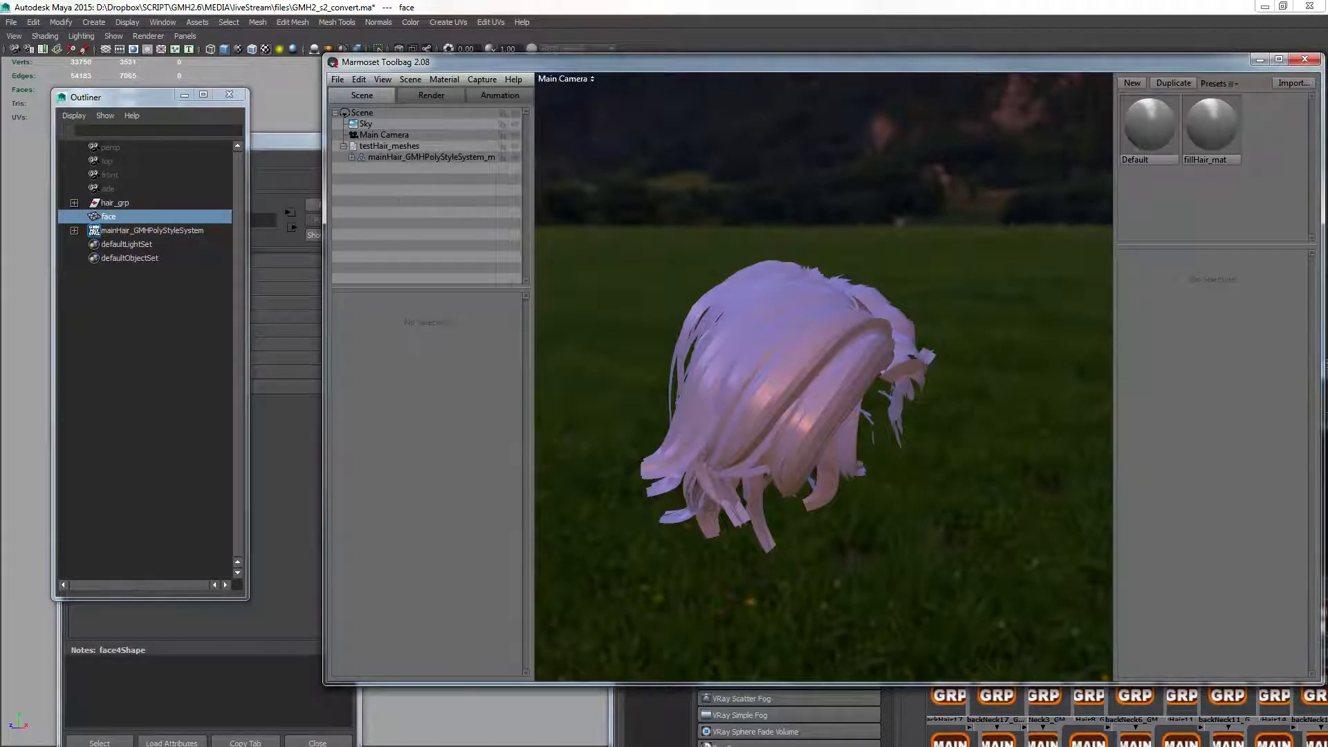
pyautogui.hotkey('alt', 'Tab')
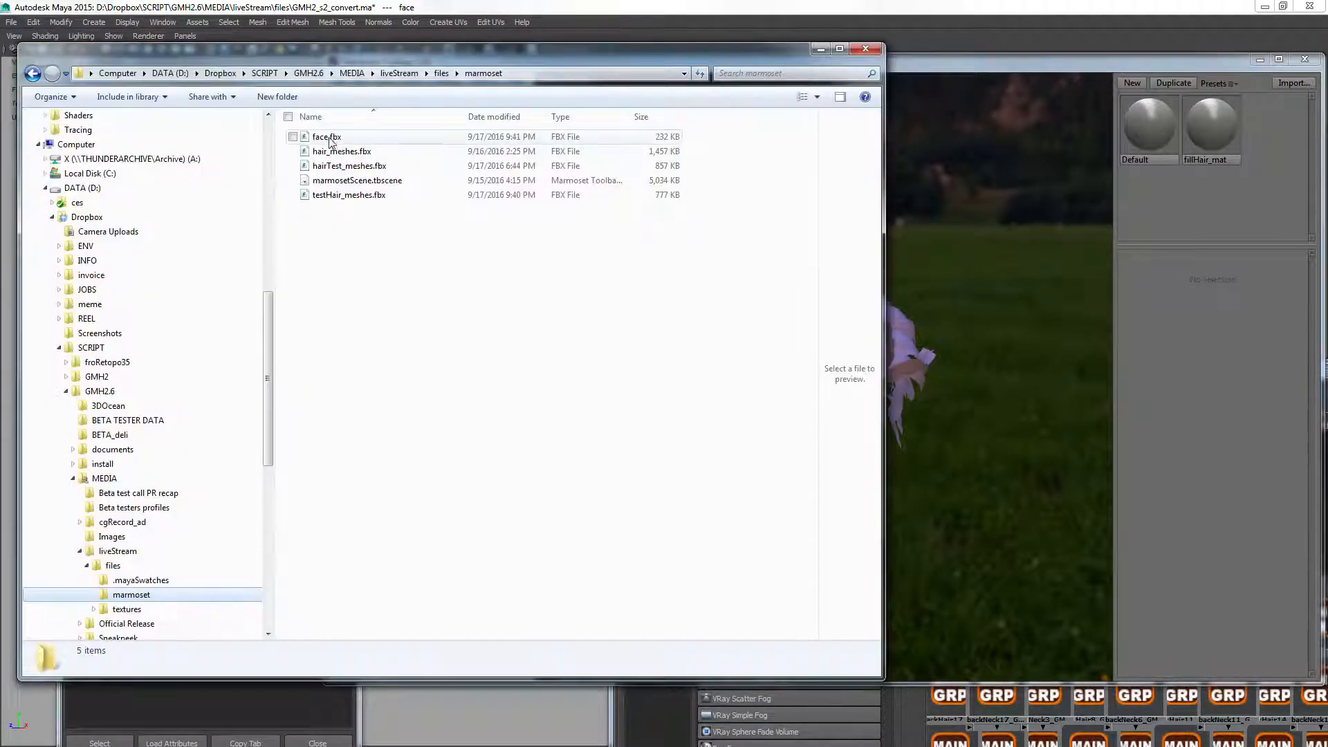
pyautogui.moveTo(414, 138); pyautogui.dragTo(1005, 237)
pyautogui.click(996, 234)
pyautogui.moveTo(795, 408); pyautogui.dragTo(835, 339)
pyautogui.moveTo(835, 339); pyautogui.dragTo(855, 443, button='right')
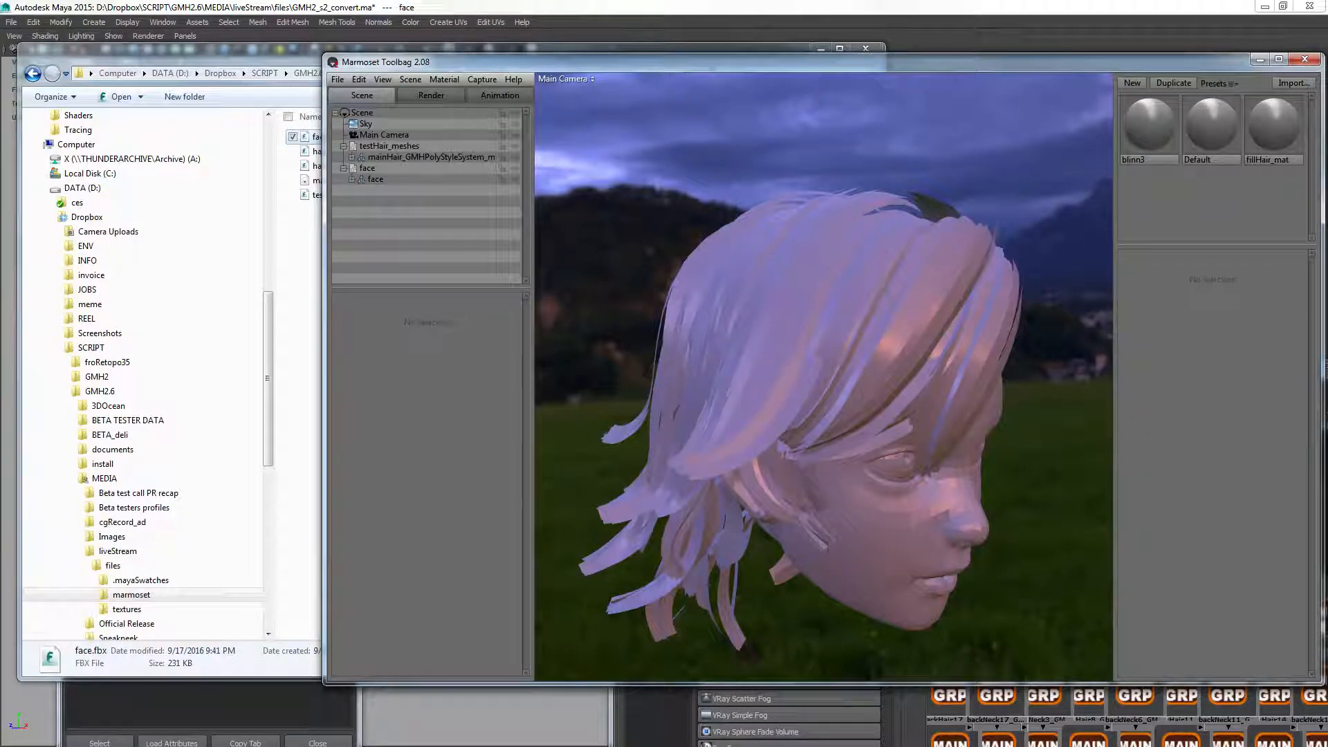
pyautogui.moveTo(899, 348); pyautogui.dragTo(779, 302)
# - Turn off Cull Back Faces for the mainHair mesh and inspect the hair shading from the front and back
pyautogui.click(392, 156)
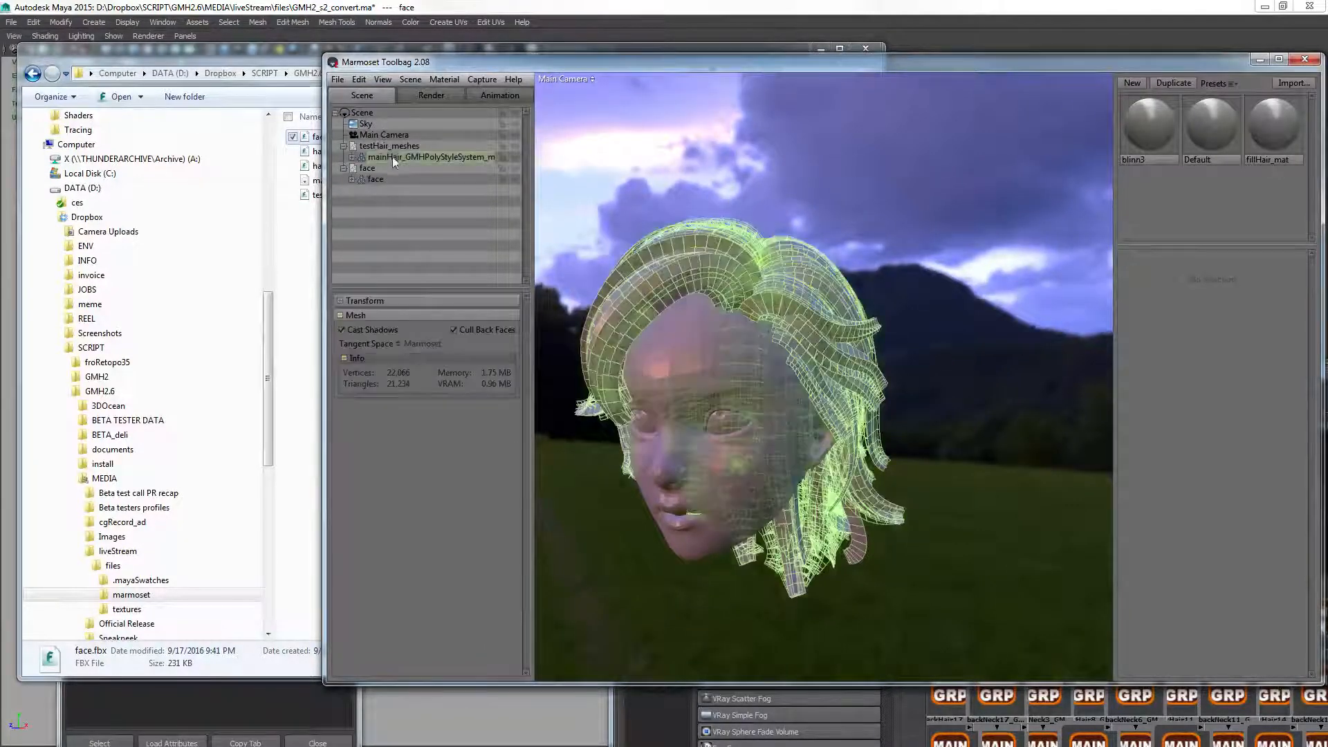
pyautogui.click(454, 330)
pyautogui.moveTo(782, 373); pyautogui.dragTo(809, 234)
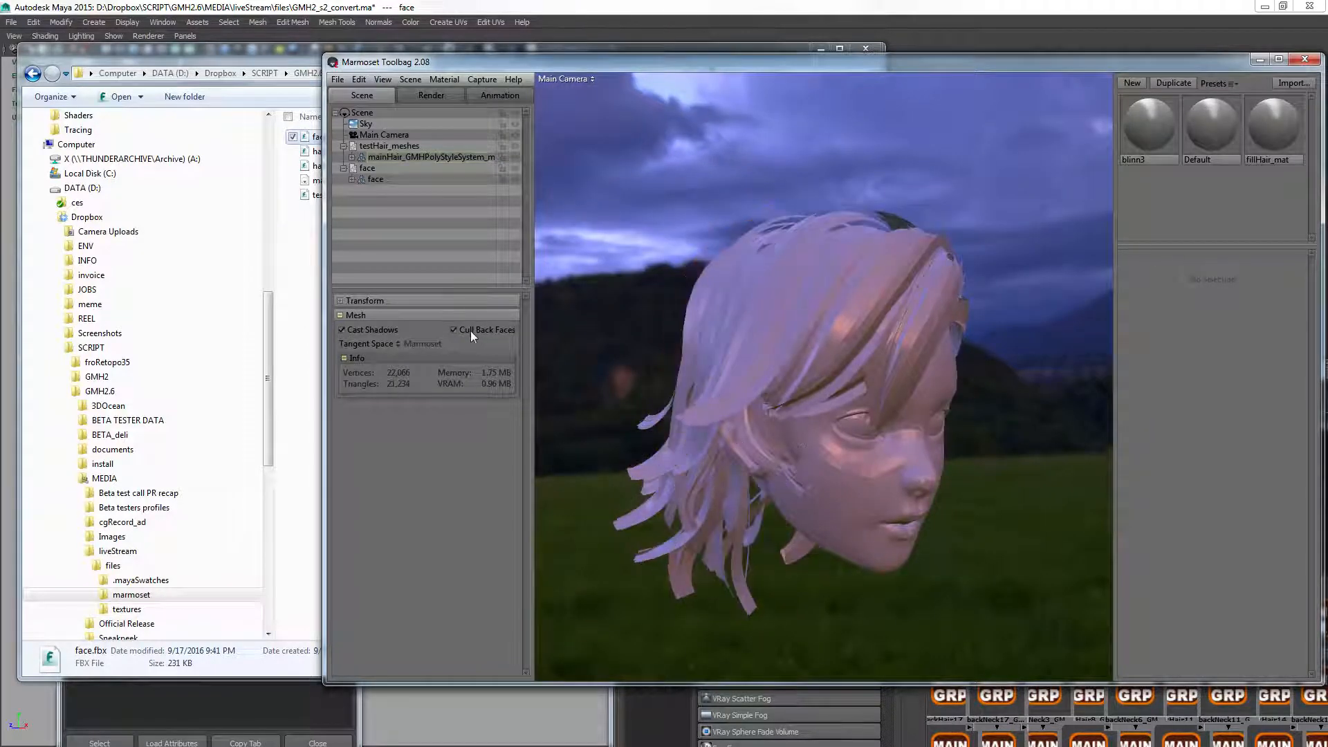
pyautogui.moveTo(778, 339); pyautogui.dragTo(789, 387)
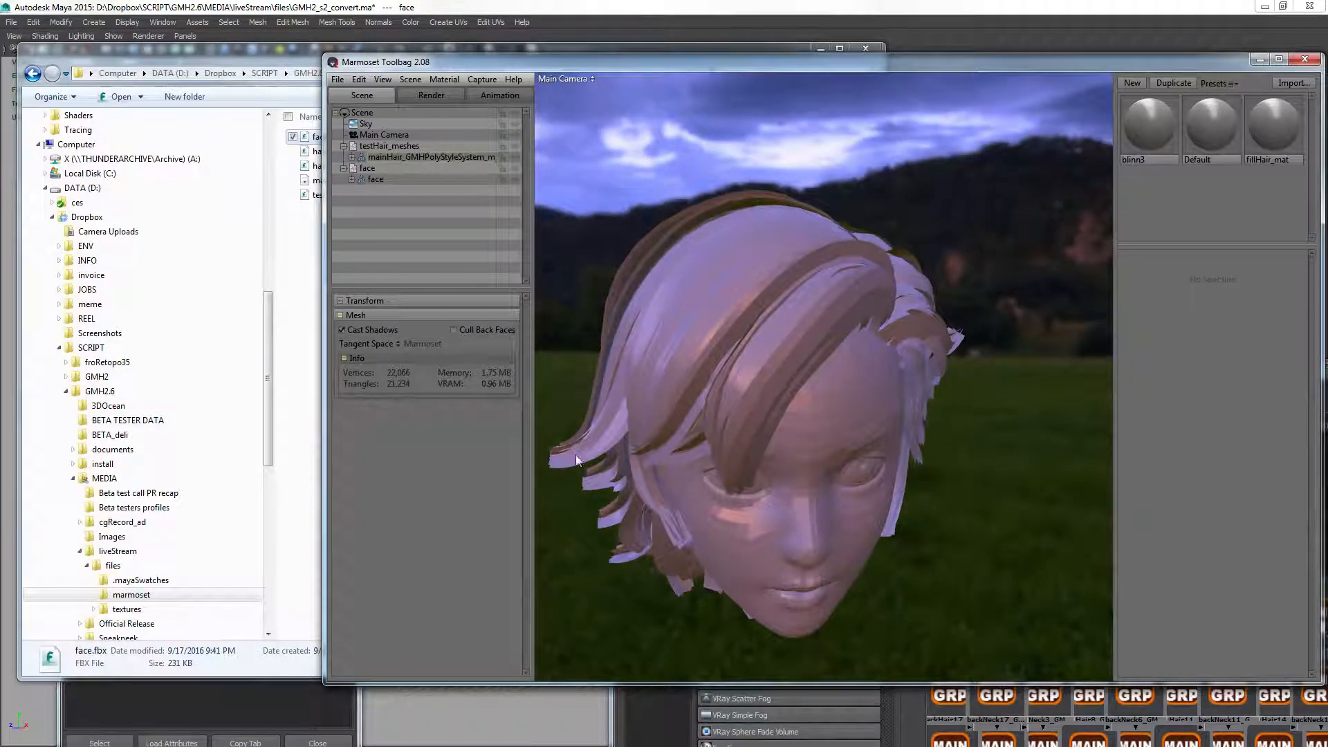
pyautogui.moveTo(575, 455); pyautogui.dragTo(854, 348)
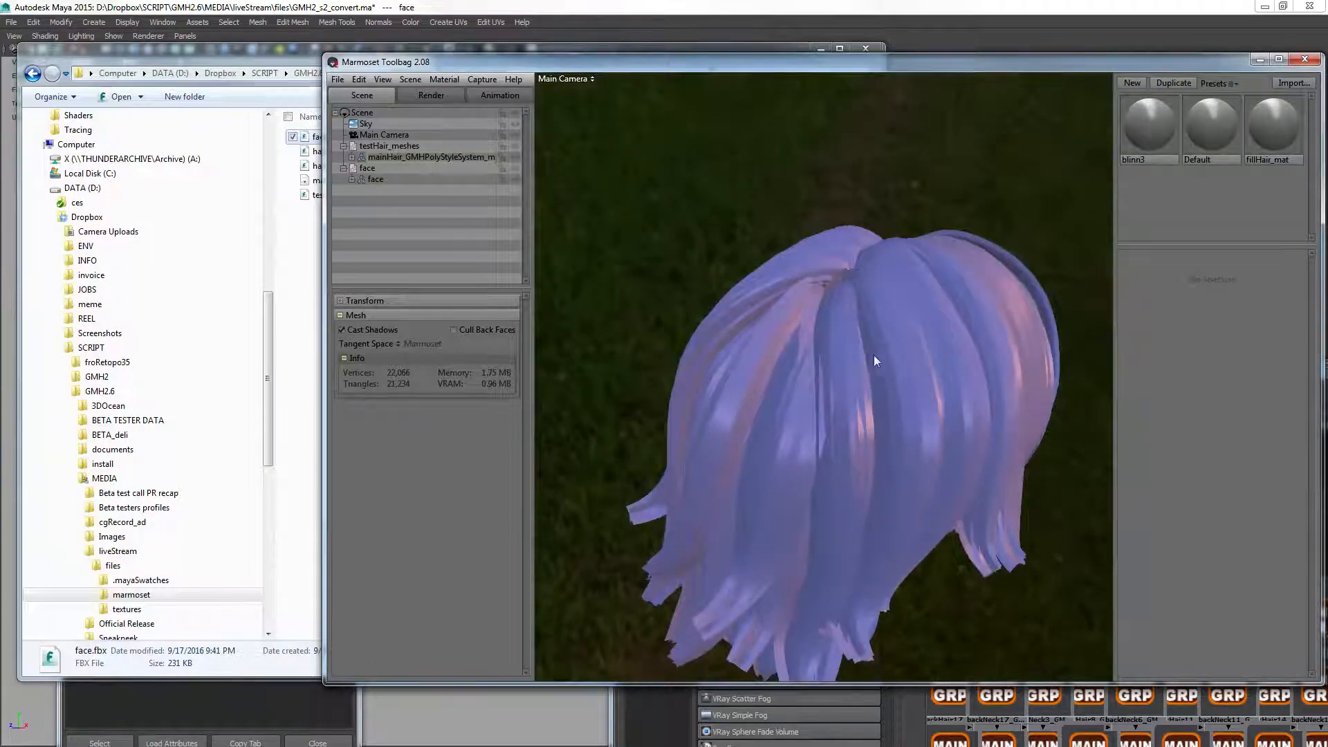
pyautogui.scroll(3, 874, 355)
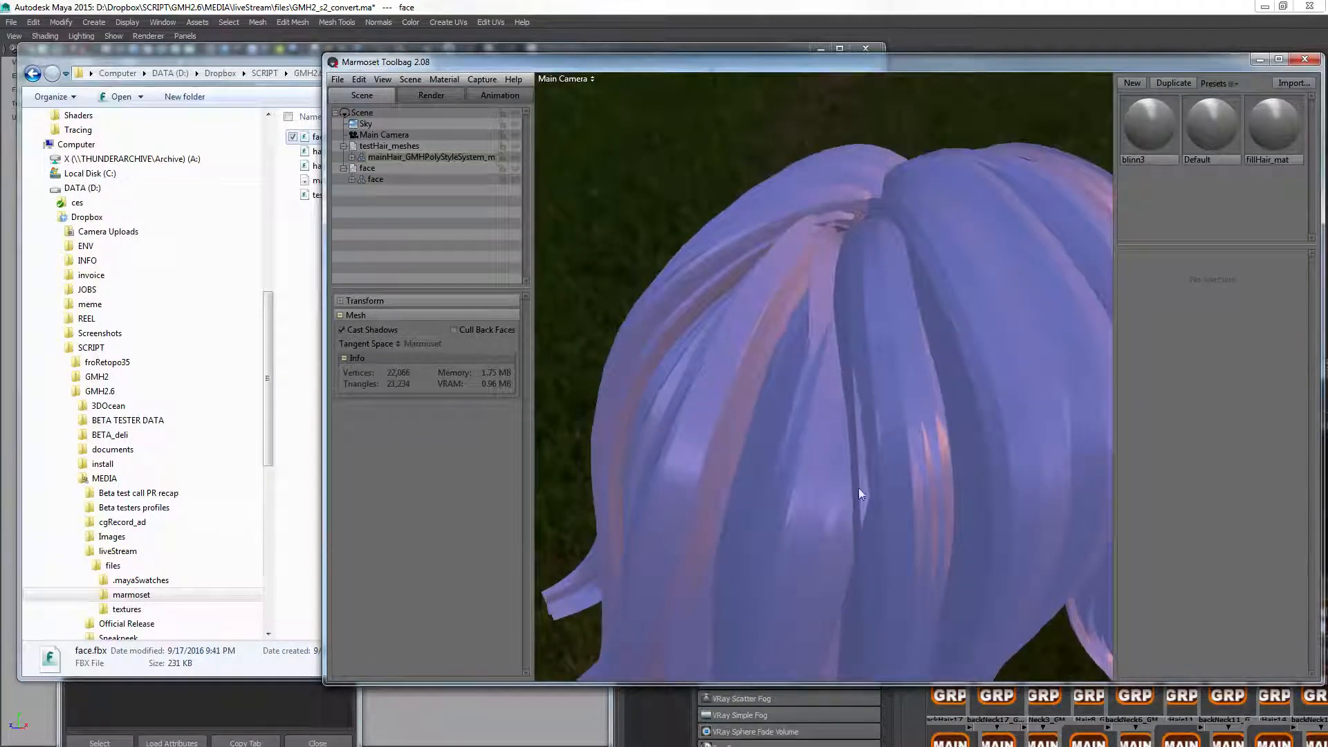
pyautogui.moveTo(867, 380); pyautogui.dragTo(852, 262)
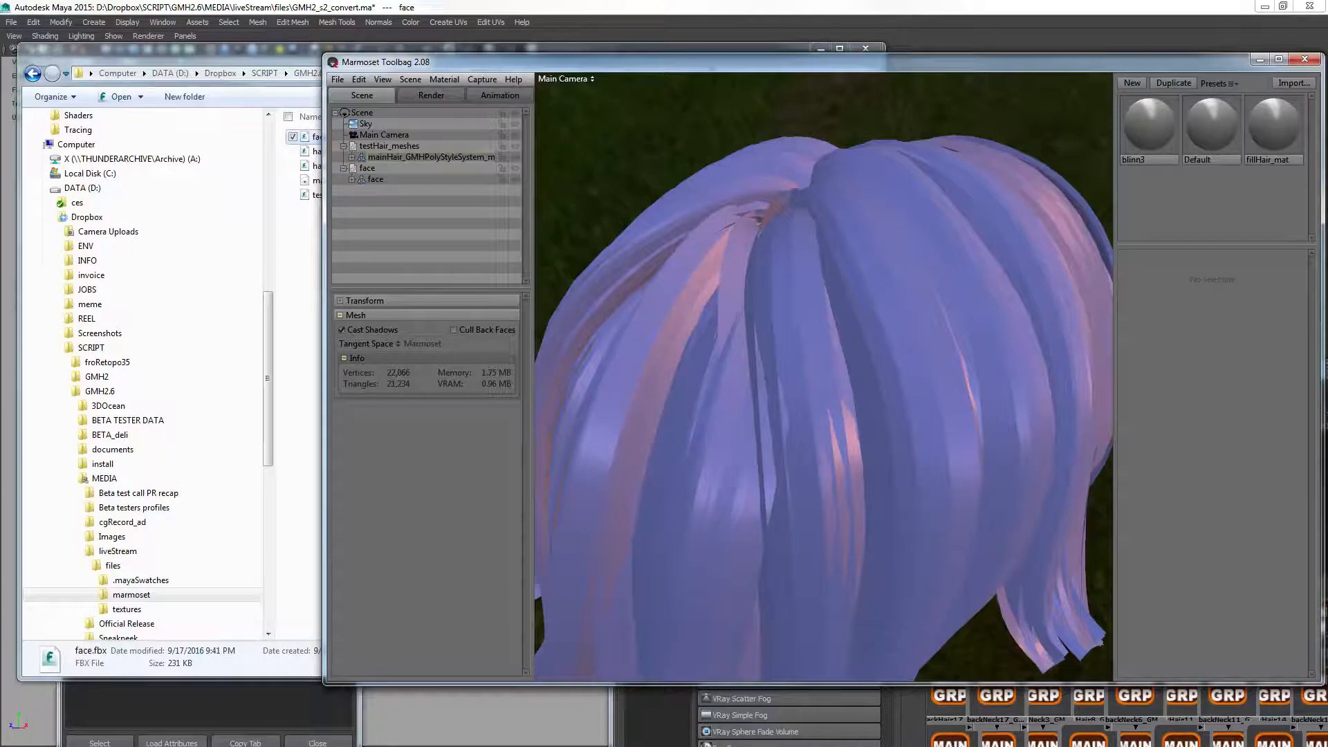
# - Switch to Maya and minimize the Hypershade to reach the source object field for transferring normals to the hair mesh
pyautogui.hotkey('alt', 'Tab')
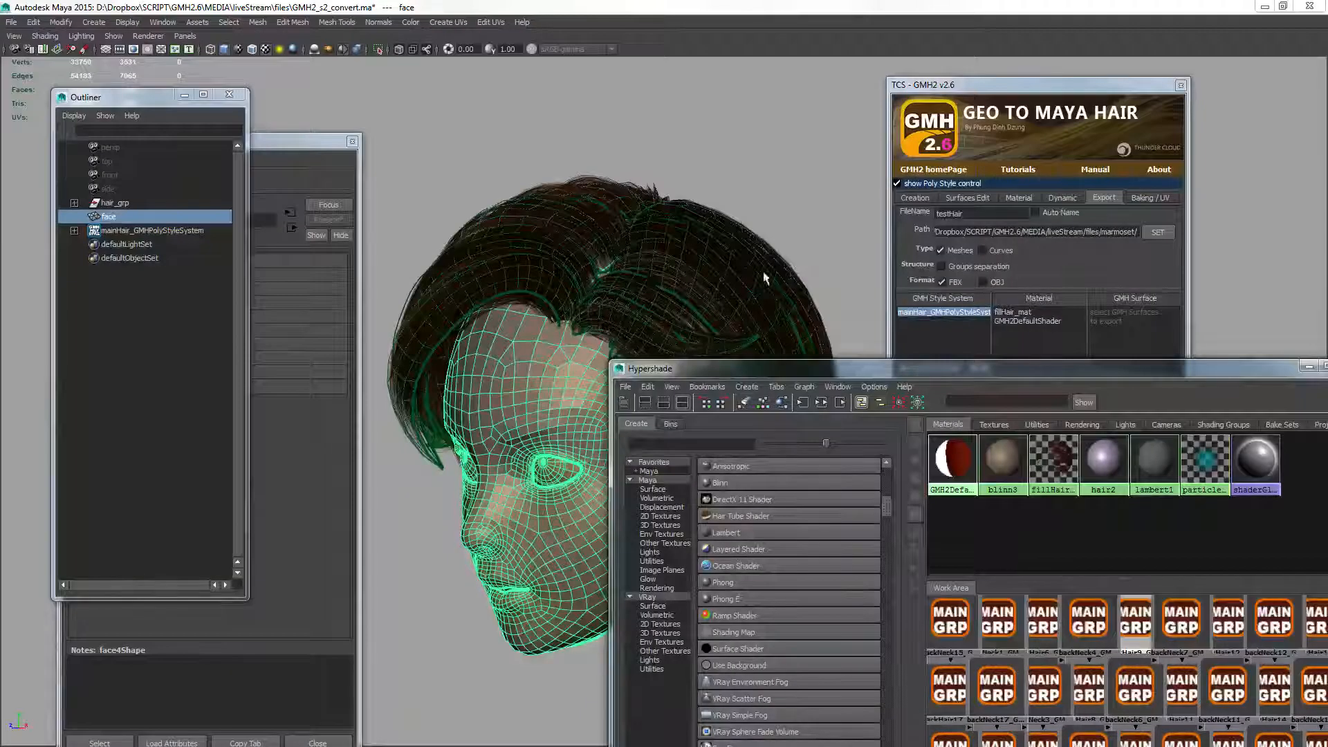
pyautogui.moveTo(823, 375); pyautogui.dragTo(312, 204)
pyautogui.click(800, 199)
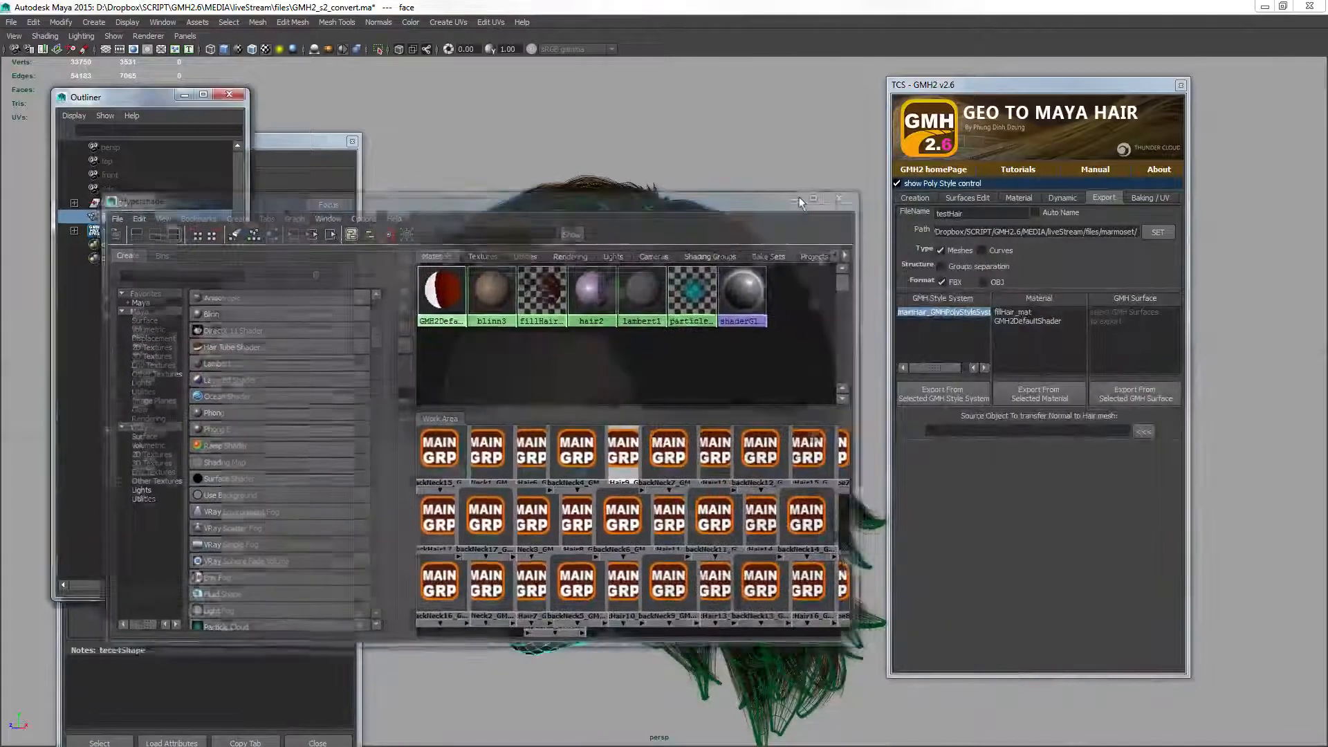
pyautogui.click(1048, 429)
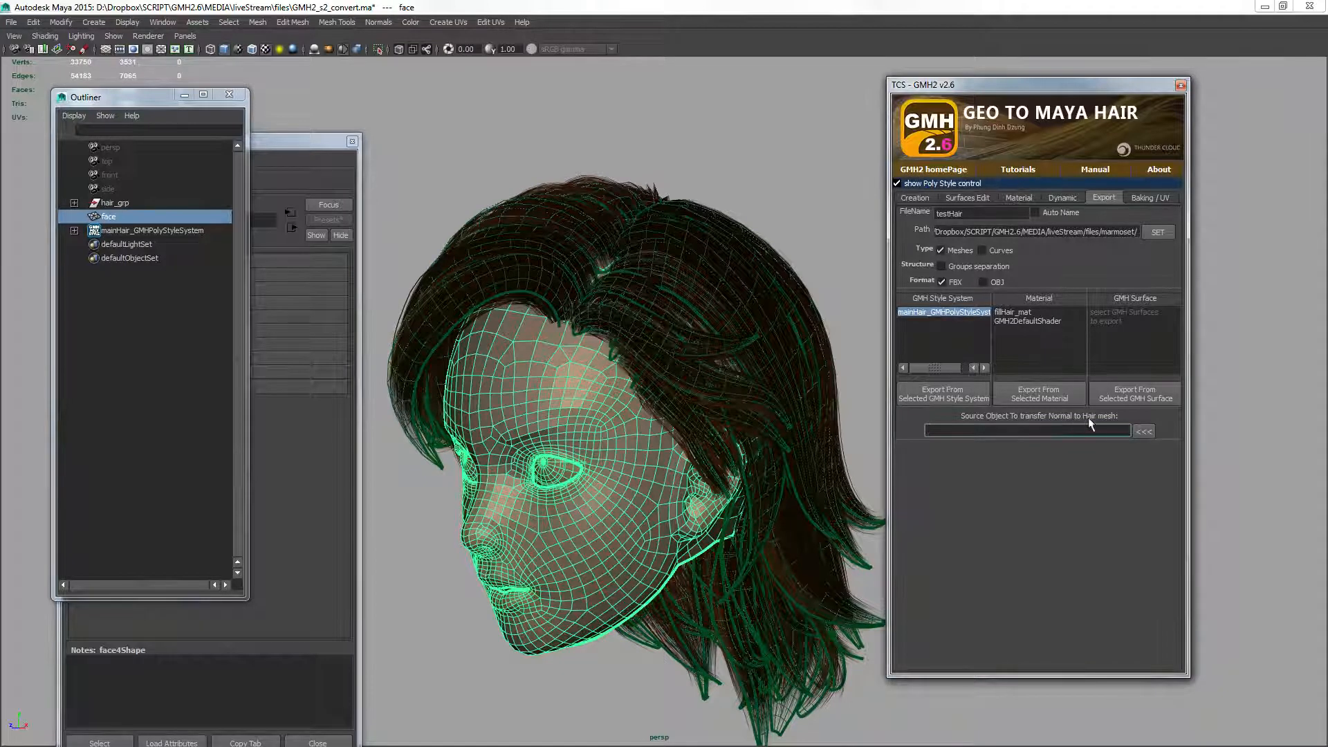
pyautogui.keyDown('alt'); pyautogui.moveTo(599, 374); pyautogui.dragTo(655, 297); pyautogui.keyUp('alt')
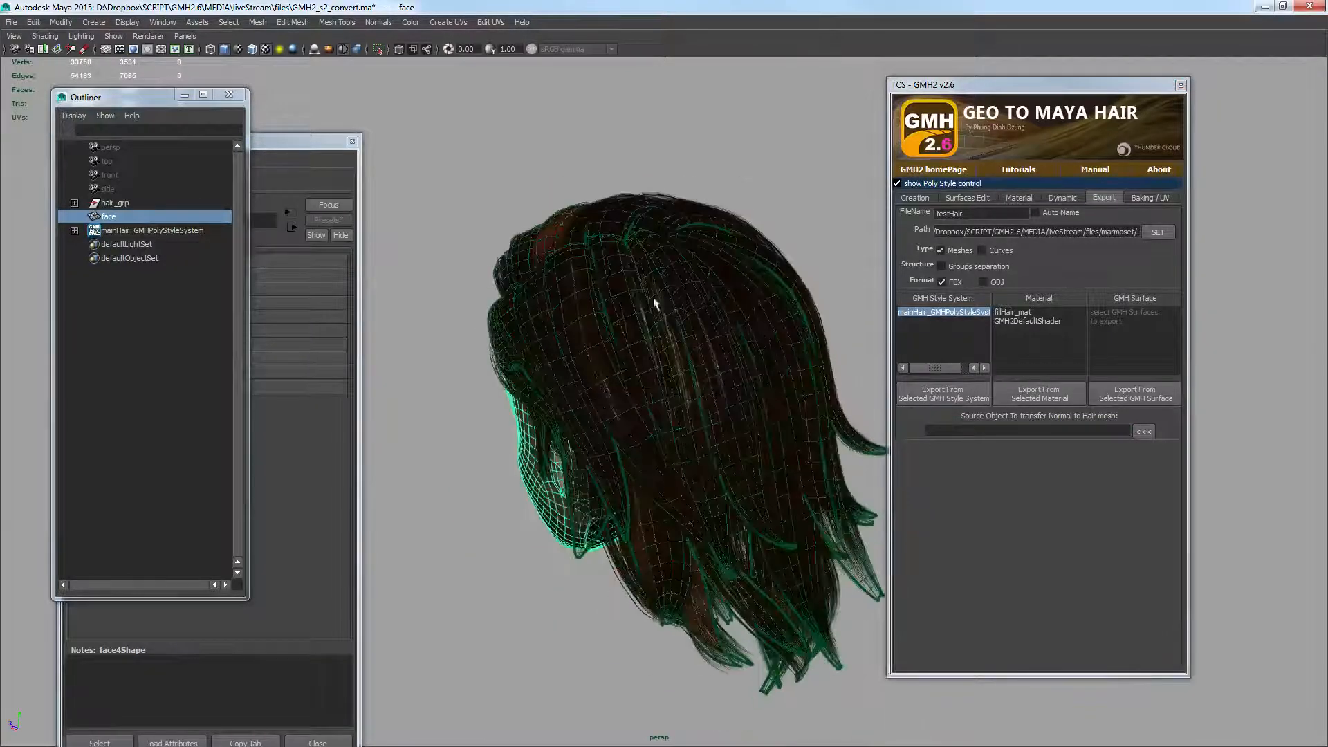
# - Create a polygon sphere primitive at the head model
pyautogui.click(257, 22)
pyautogui.click(261, 23)
pyautogui.click(261, 23)
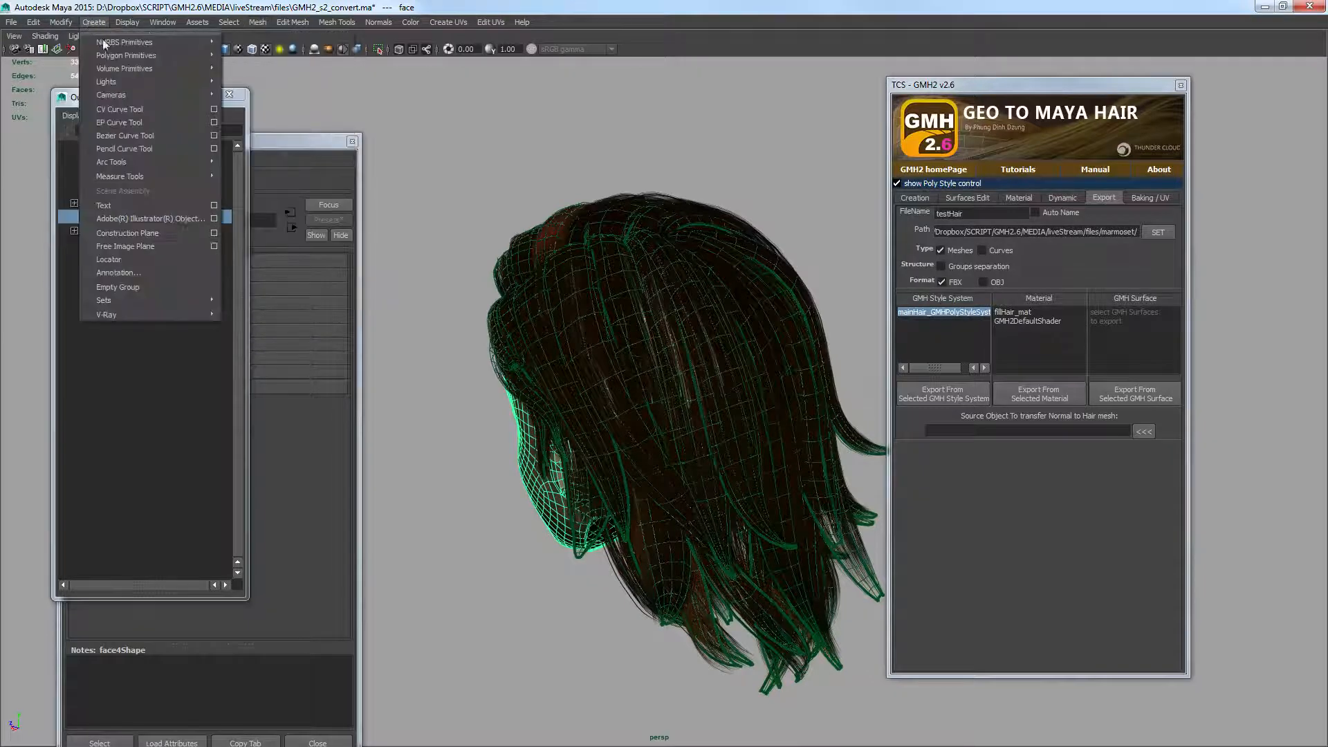
pyautogui.moveTo(133, 54)
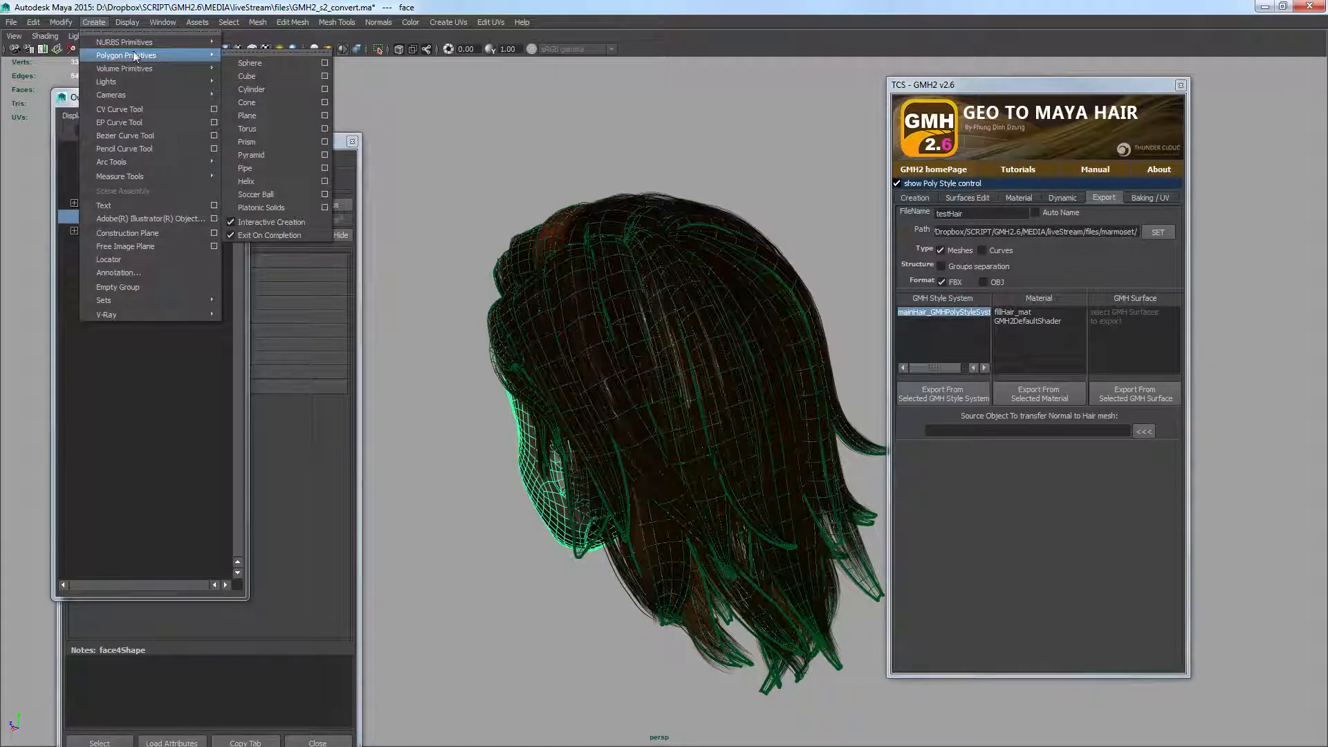
pyautogui.click(258, 65)
pyautogui.keyDown('alt'); pyautogui.moveTo(690, 318); pyautogui.dragTo(624, 339, button='right'); pyautogui.keyUp('alt')
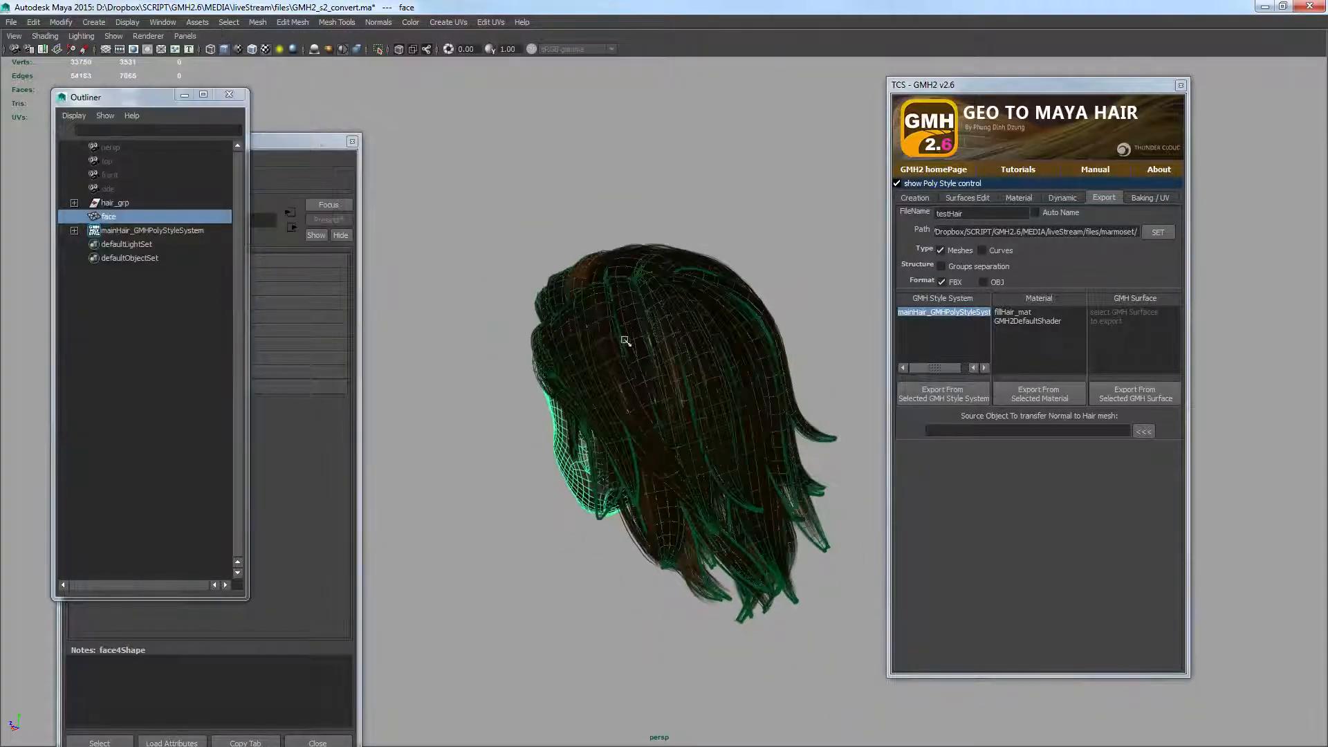
pyautogui.keyDown('alt'); pyautogui.moveTo(624, 339); pyautogui.dragTo(673, 361); pyautogui.keyUp('alt')
pyautogui.click(647, 426)
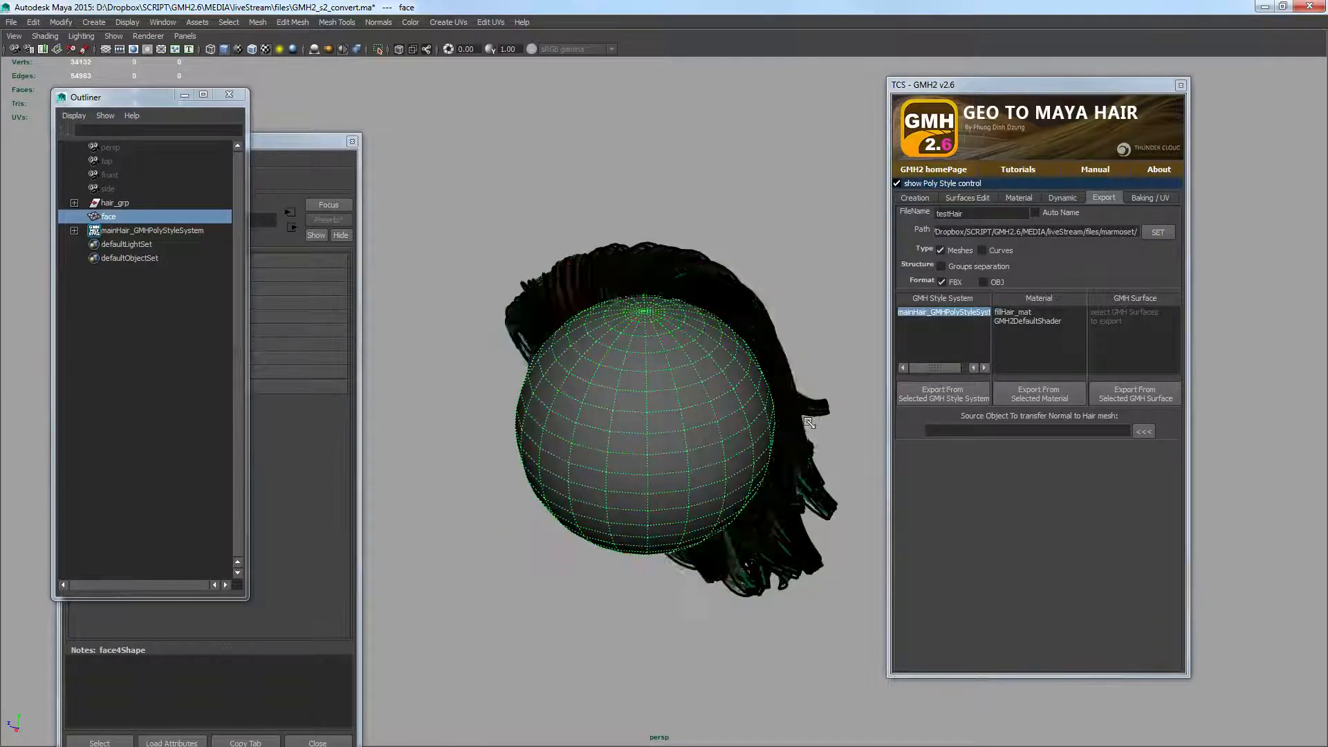
# - Fit the sphere around the head by moving it up, enlarging it to enclose the upper hair and tilting it
pyautogui.press('w')
pyautogui.keyDown('alt'); pyautogui.moveTo(650, 451); pyautogui.dragTo(560, 481); pyautogui.keyUp('alt')
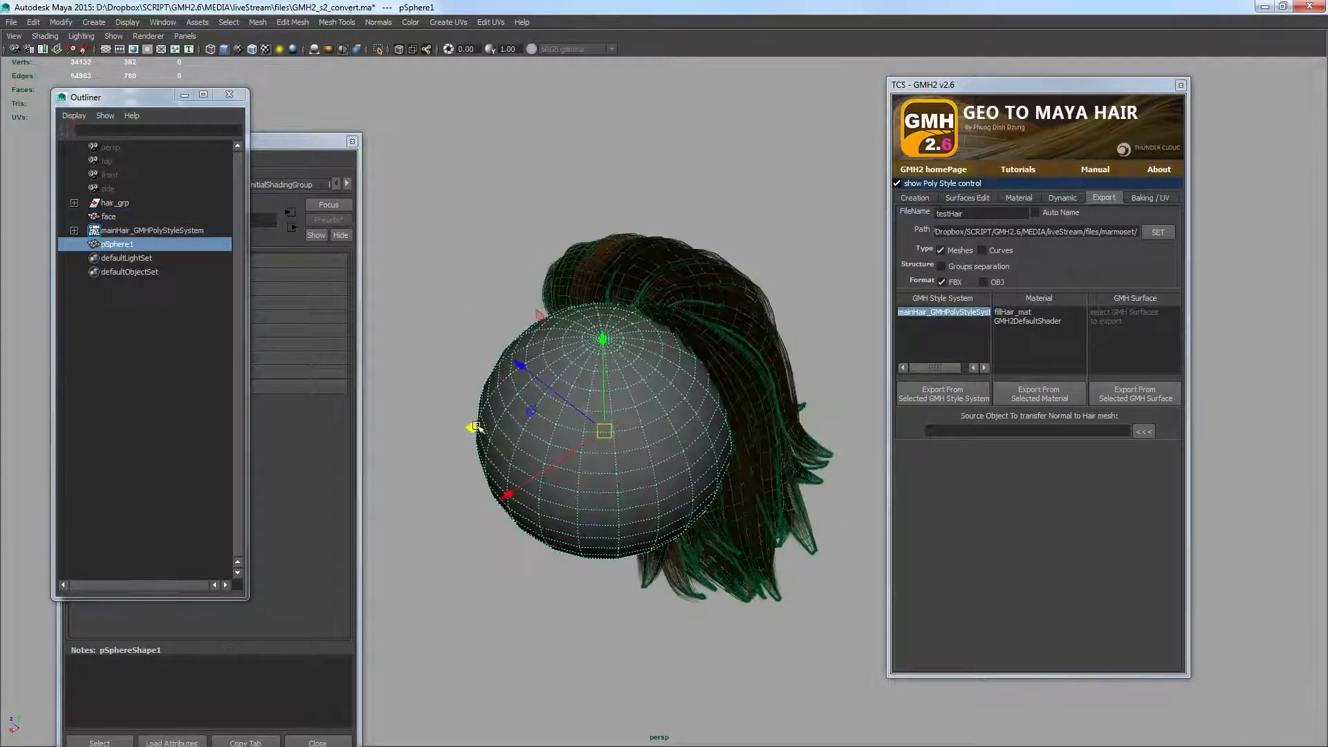
pyautogui.moveTo(479, 427); pyautogui.dragTo(519, 359)
pyautogui.press('r')
pyautogui.keyDown('alt'); pyautogui.moveTo(611, 366); pyautogui.dragTo(696, 332); pyautogui.keyUp('alt')
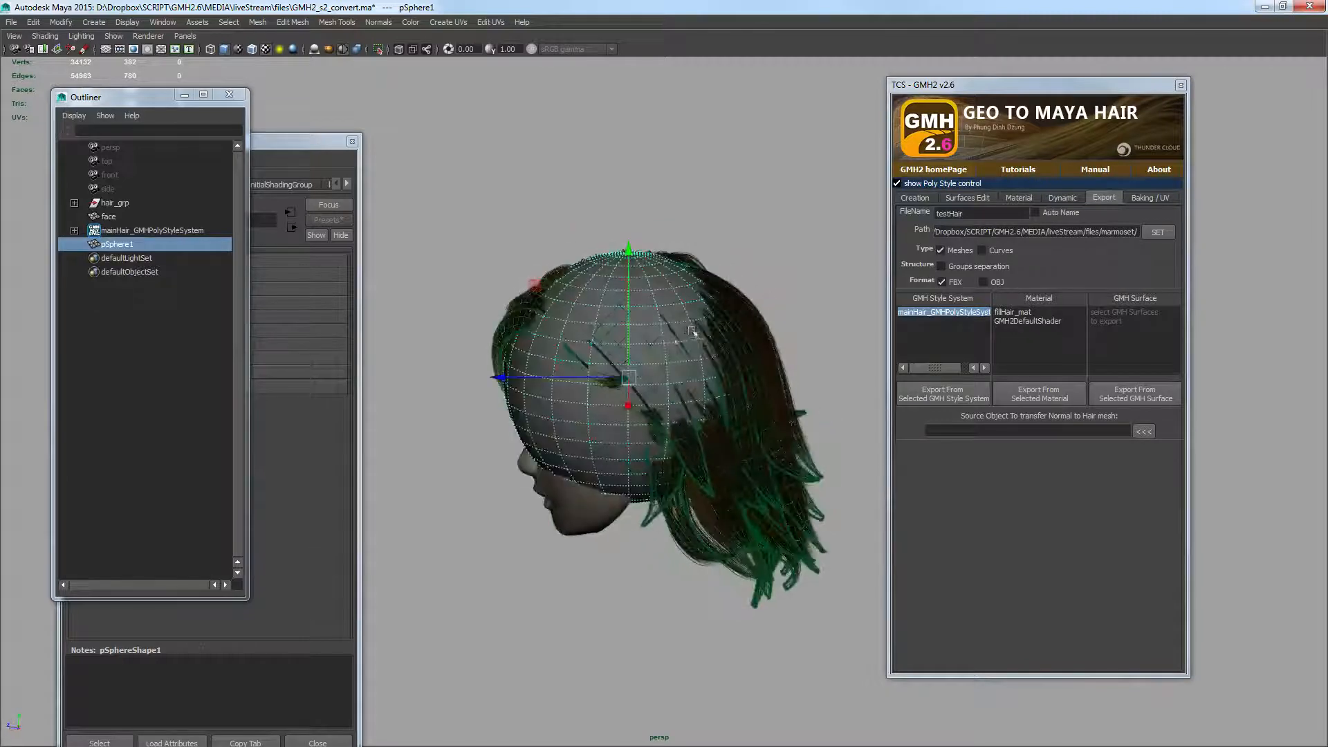
pyautogui.moveTo(625, 381); pyautogui.dragTo(711, 365)
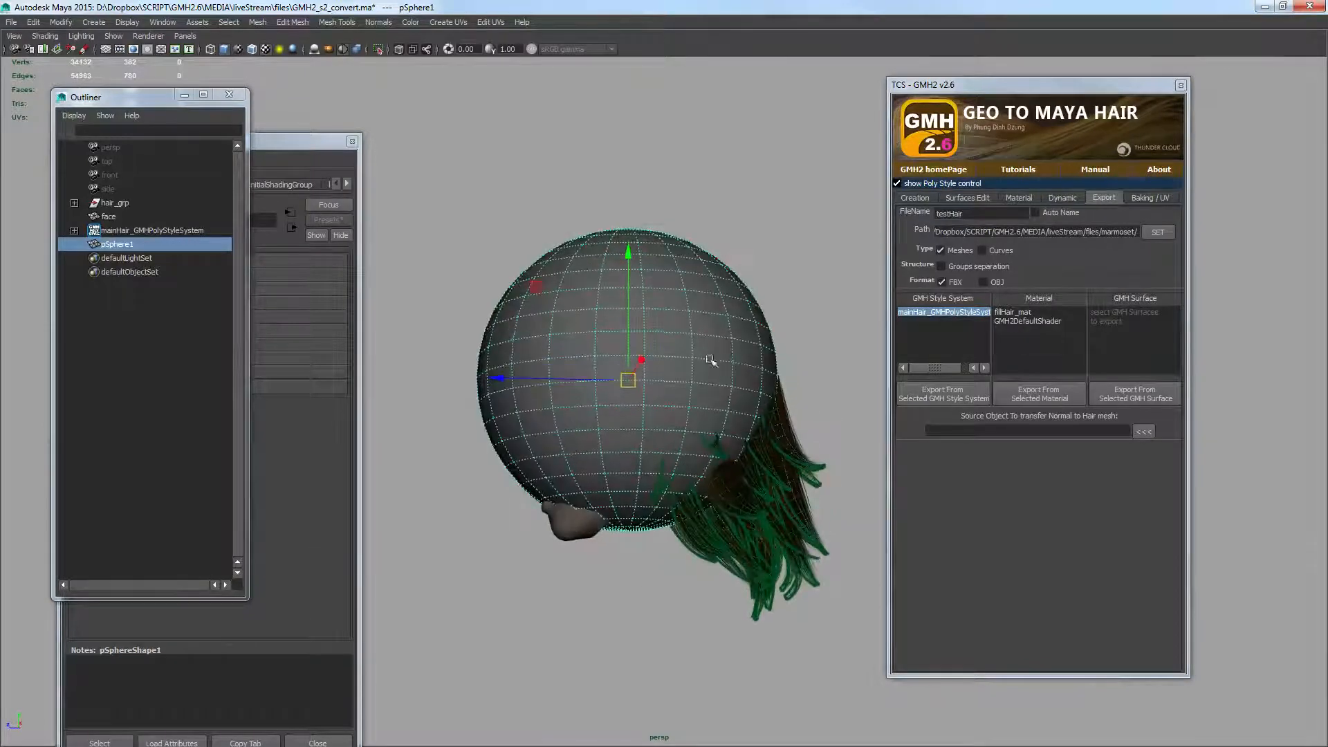
pyautogui.press('e')
pyautogui.moveTo(705, 473); pyautogui.dragTo(729, 448)
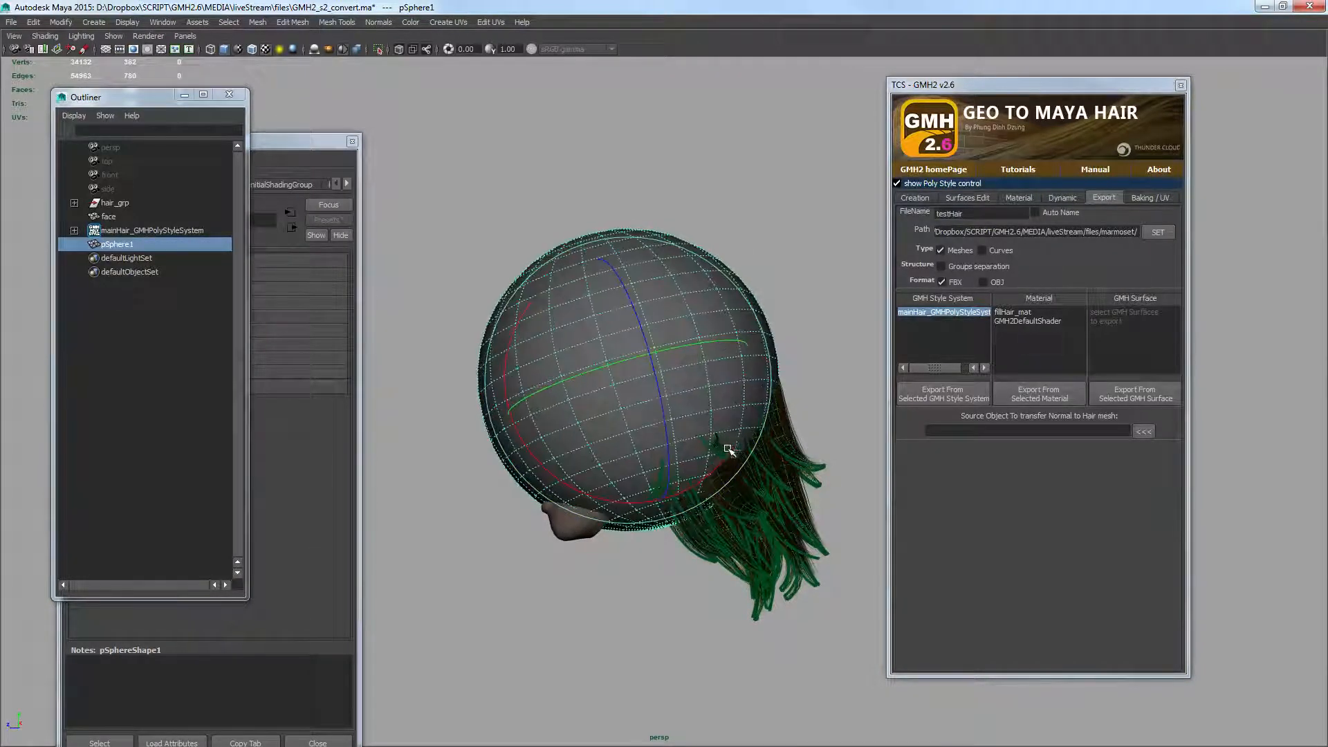
# - Pull the sphere's bottom vertex down and back with soft selection to enclose the hanging hair
pyautogui.press('F9')
pyautogui.click(668, 526)
pyautogui.press('w')
pyautogui.press('e')
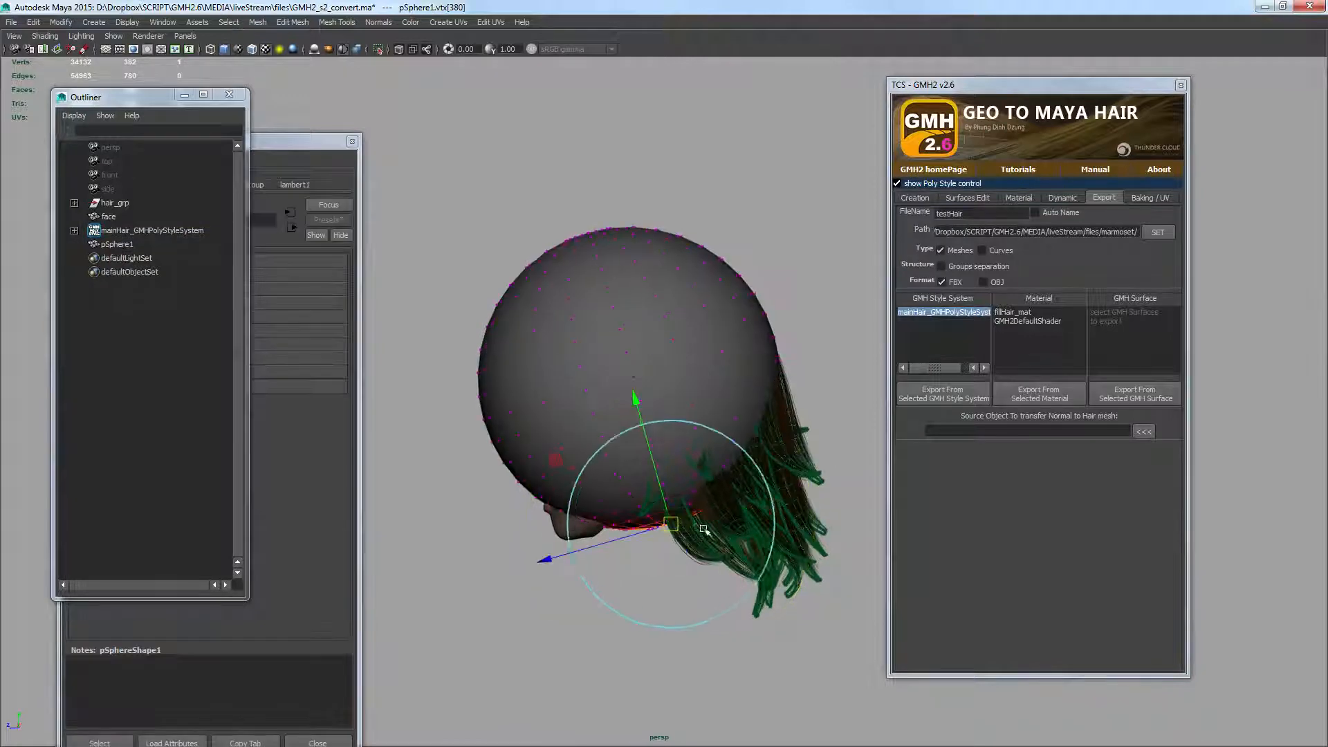
pyautogui.press('w')
pyautogui.moveTo(790, 589); pyautogui.dragTo(808, 633)
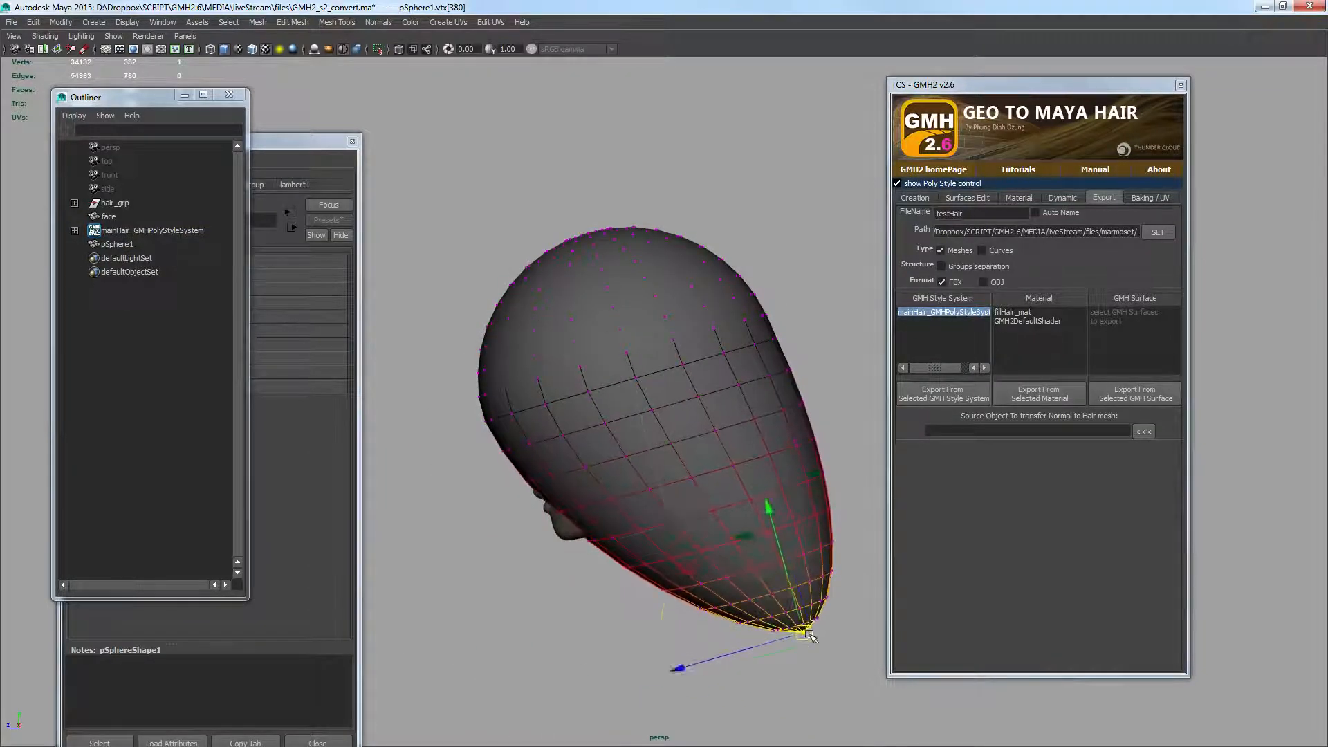
pyautogui.press('e')
pyautogui.moveTo(820, 509); pyautogui.dragTo(676, 554)
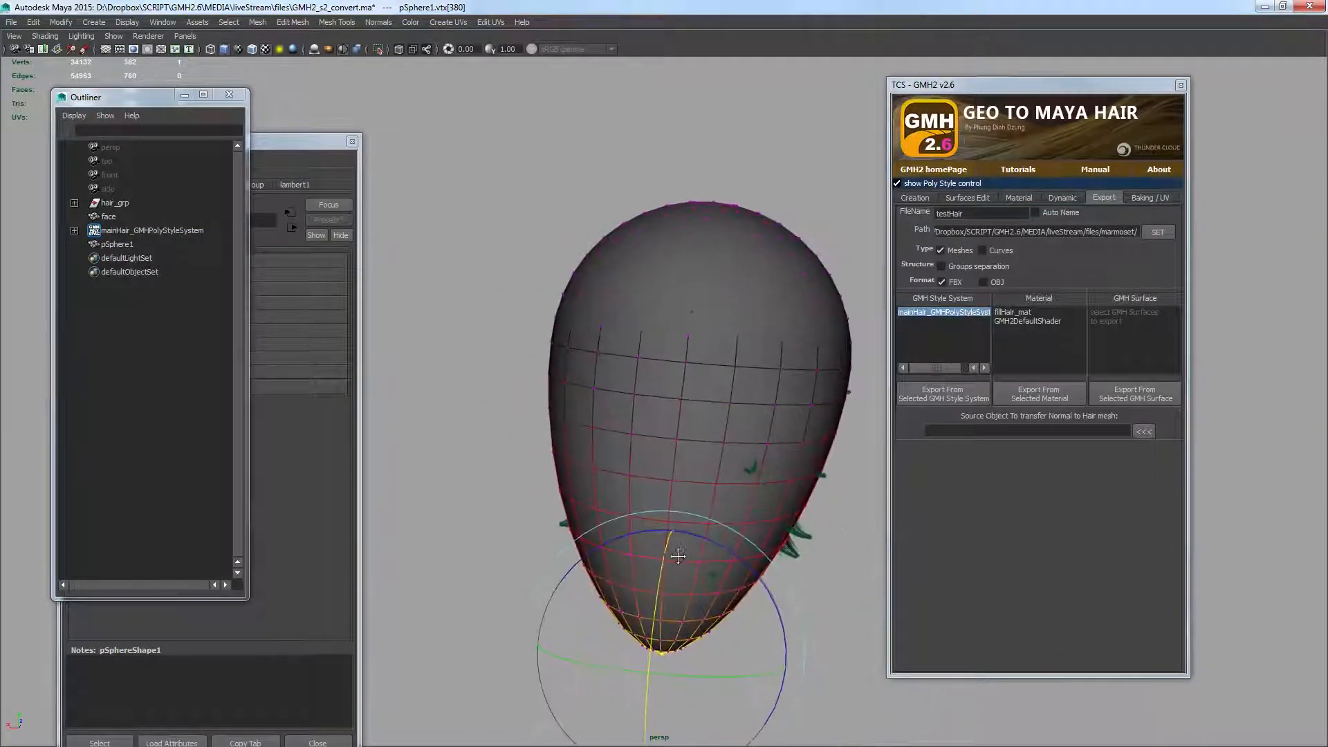
# - Widen the sphere's lower end by scaling the soft-selected bottom area sideways
pyautogui.press('r')
pyautogui.moveTo(662, 653); pyautogui.dragTo(675, 655)
pyautogui.hotkey('ctrl', 'z')
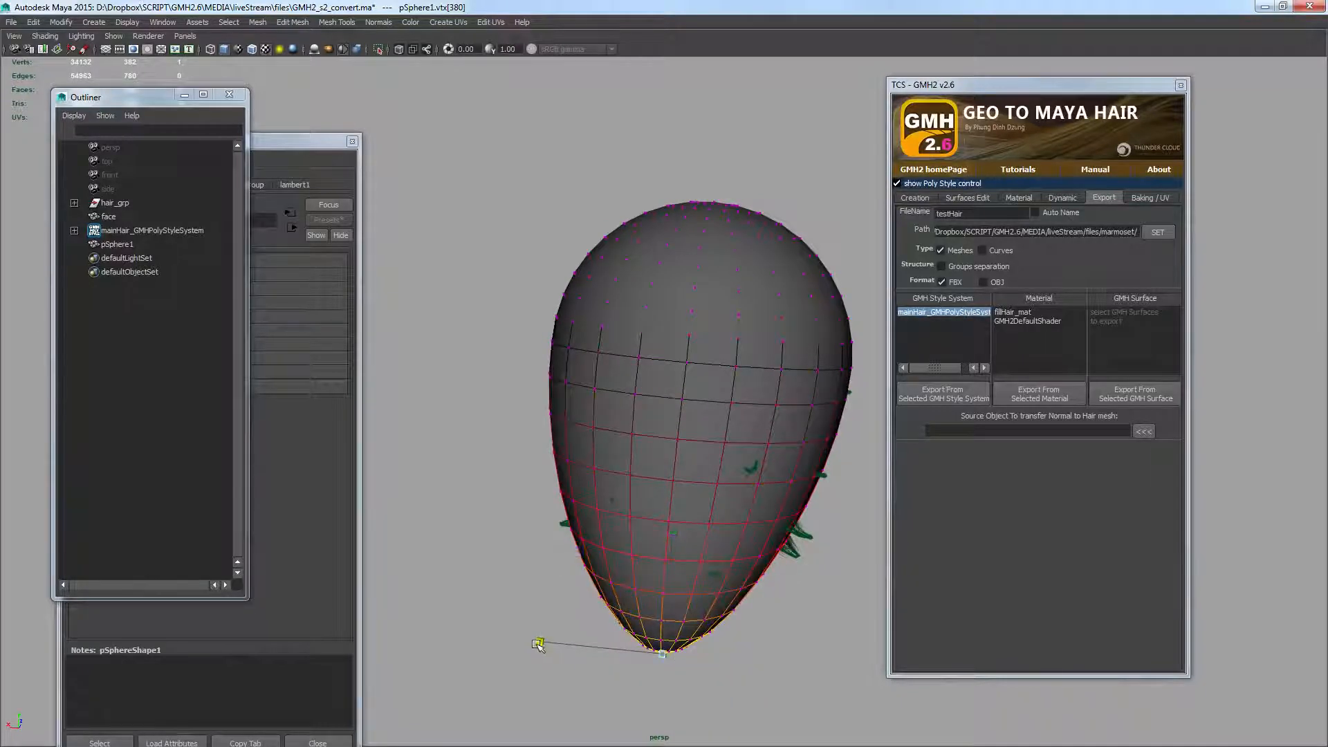
pyautogui.moveTo(539, 643); pyautogui.dragTo(756, 548)
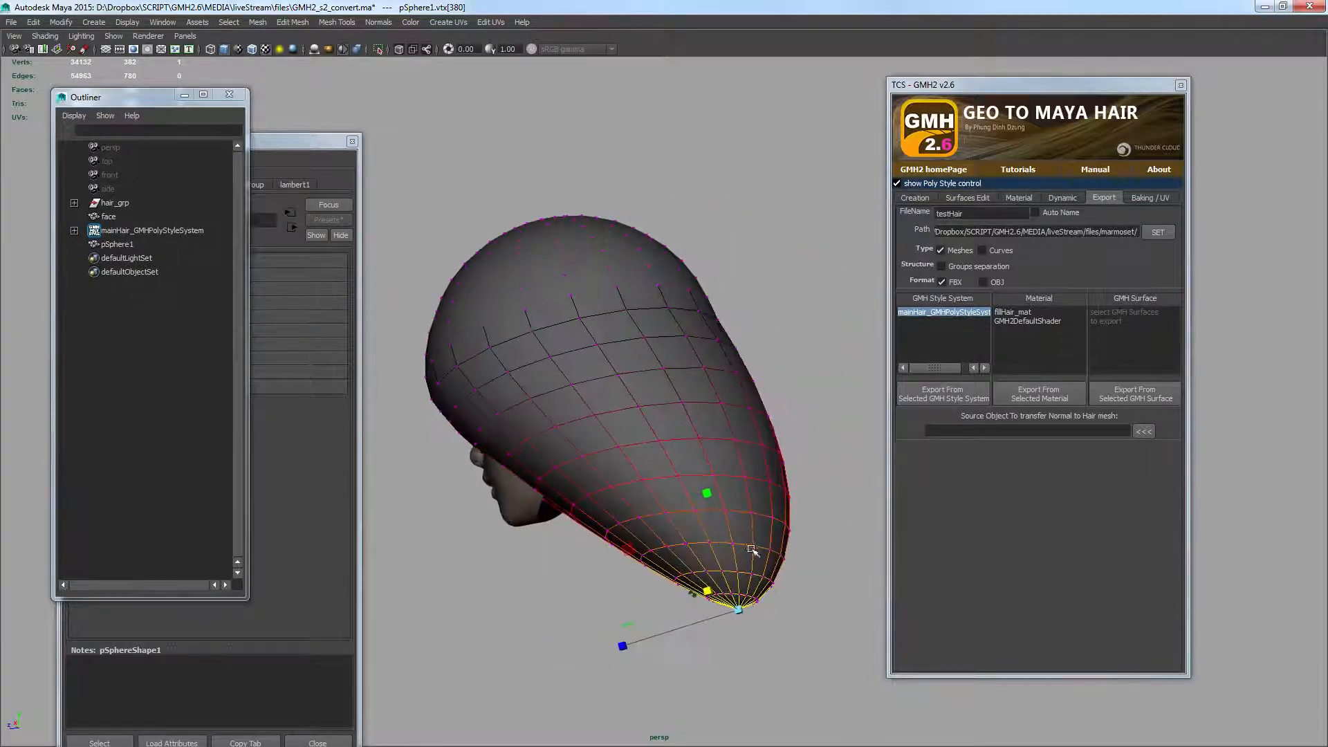
pyautogui.press('e')
pyautogui.press('w')
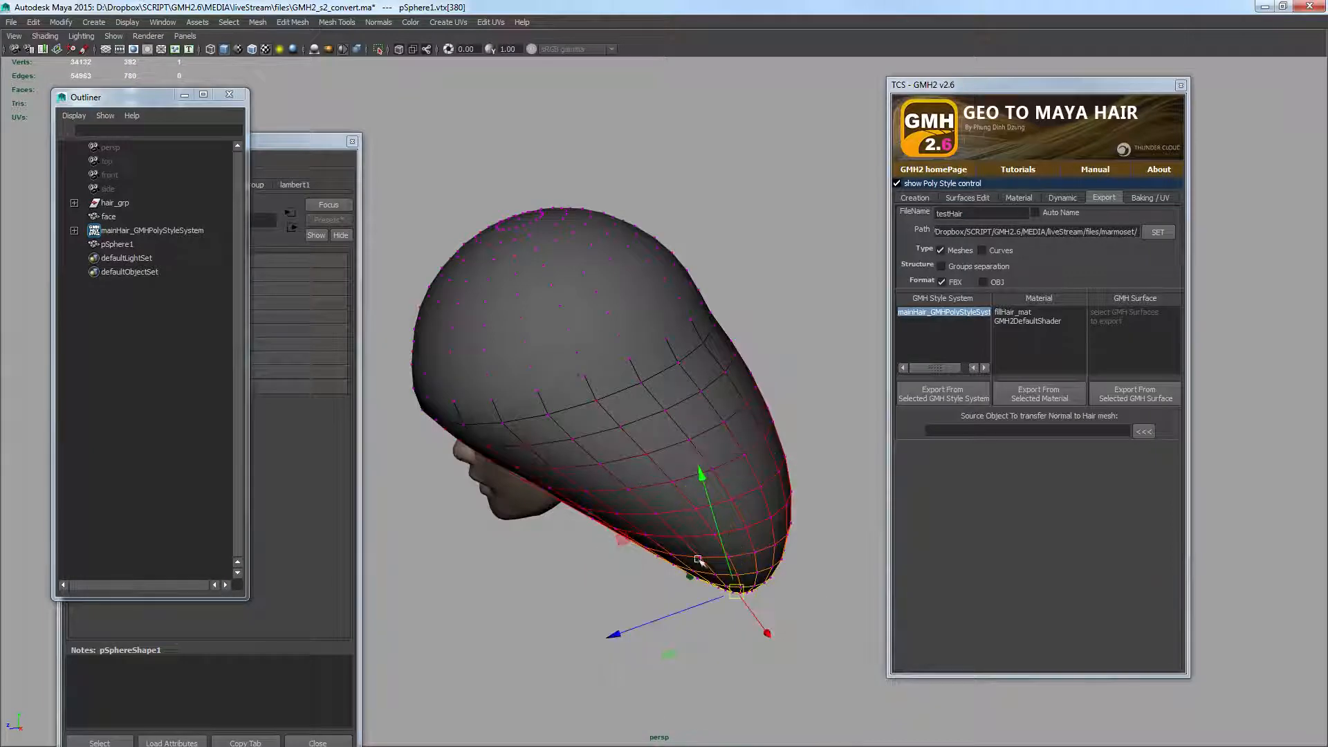
pyautogui.keyDown('alt'); pyautogui.moveTo(695, 577); pyautogui.dragTo(632, 532); pyautogui.keyUp('alt')
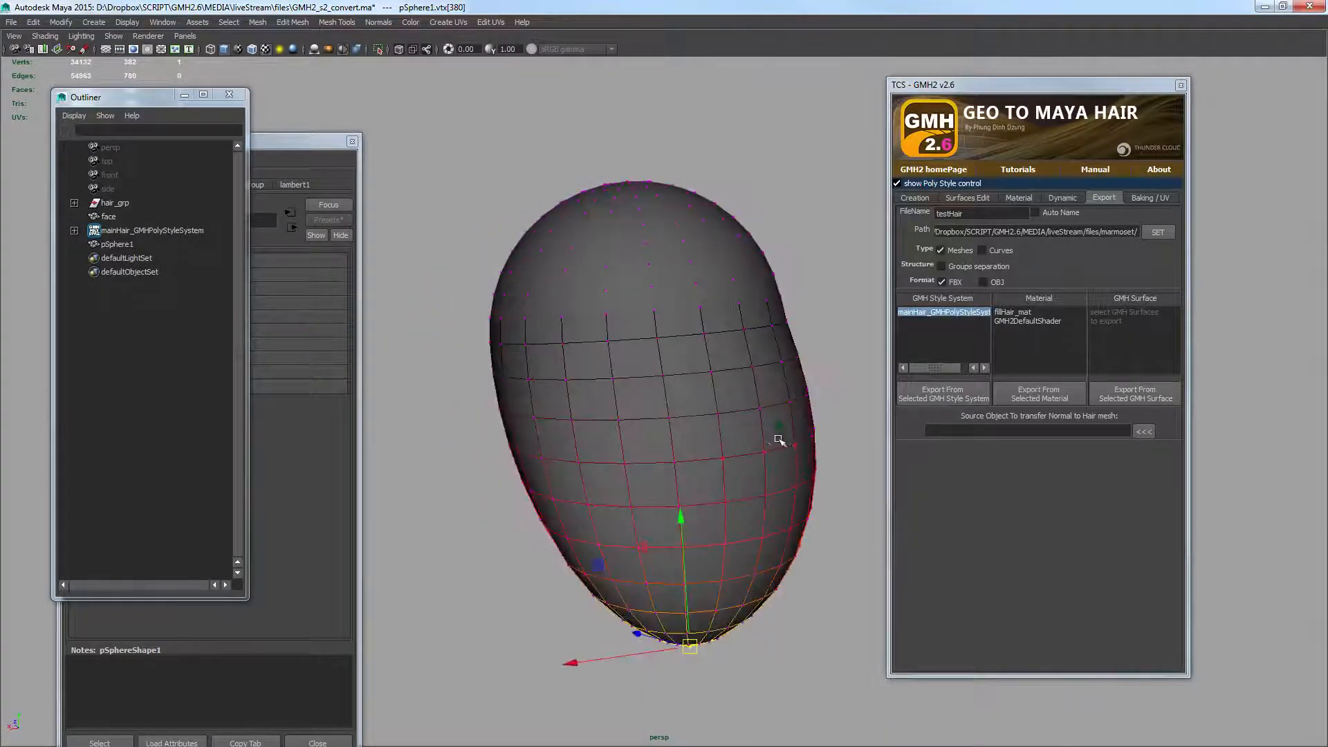
# - Leave vertex editing on the sphere and set pSphere1 as the source object for transferring normals to the hair mesh
pyautogui.click(765, 453)
pyautogui.moveTo(765, 453)
pyautogui.keyDown('alt'); pyautogui.mouseDown()
pyautogui.moveTo(766, 477)
pyautogui.moveTo(741, 448)
pyautogui.mouseUp(); pyautogui.keyUp('alt')
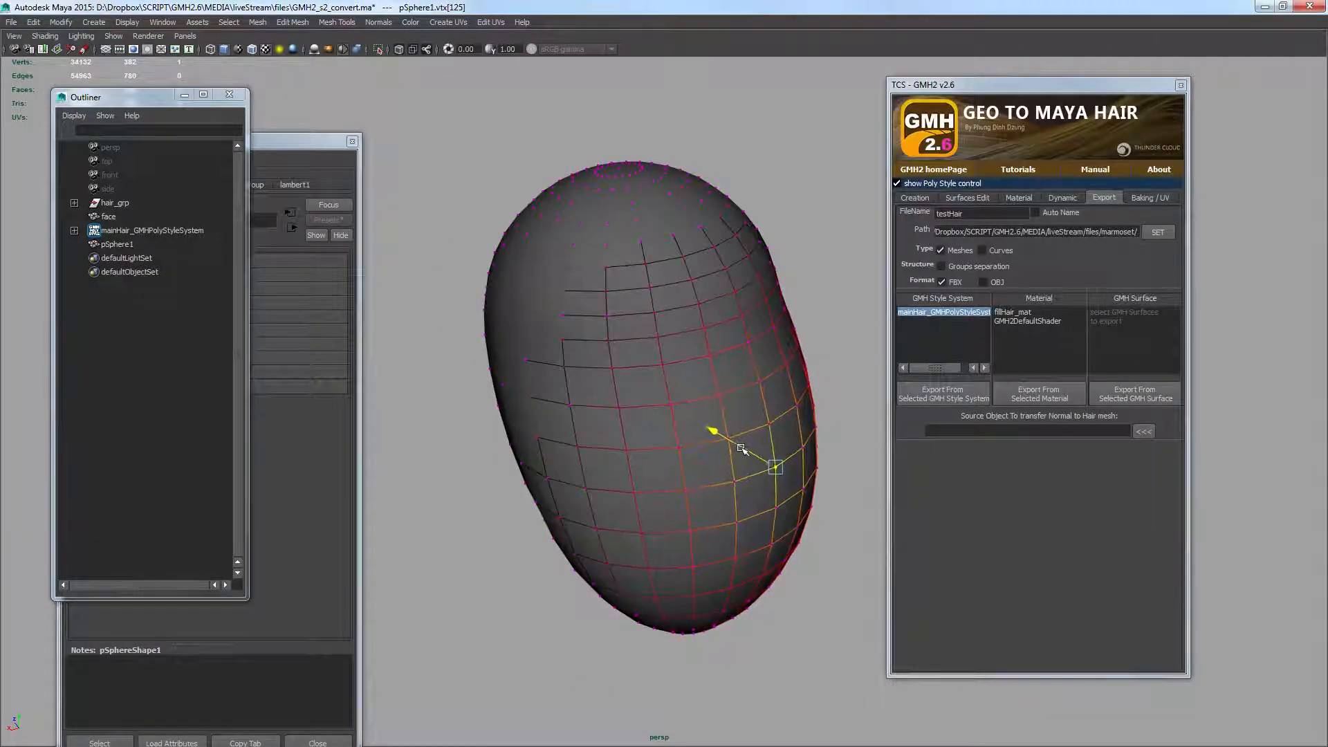
pyautogui.press('F8')
pyautogui.keyDown('alt'); pyautogui.moveTo(663, 353); pyautogui.dragTo(726, 335); pyautogui.keyUp('alt')
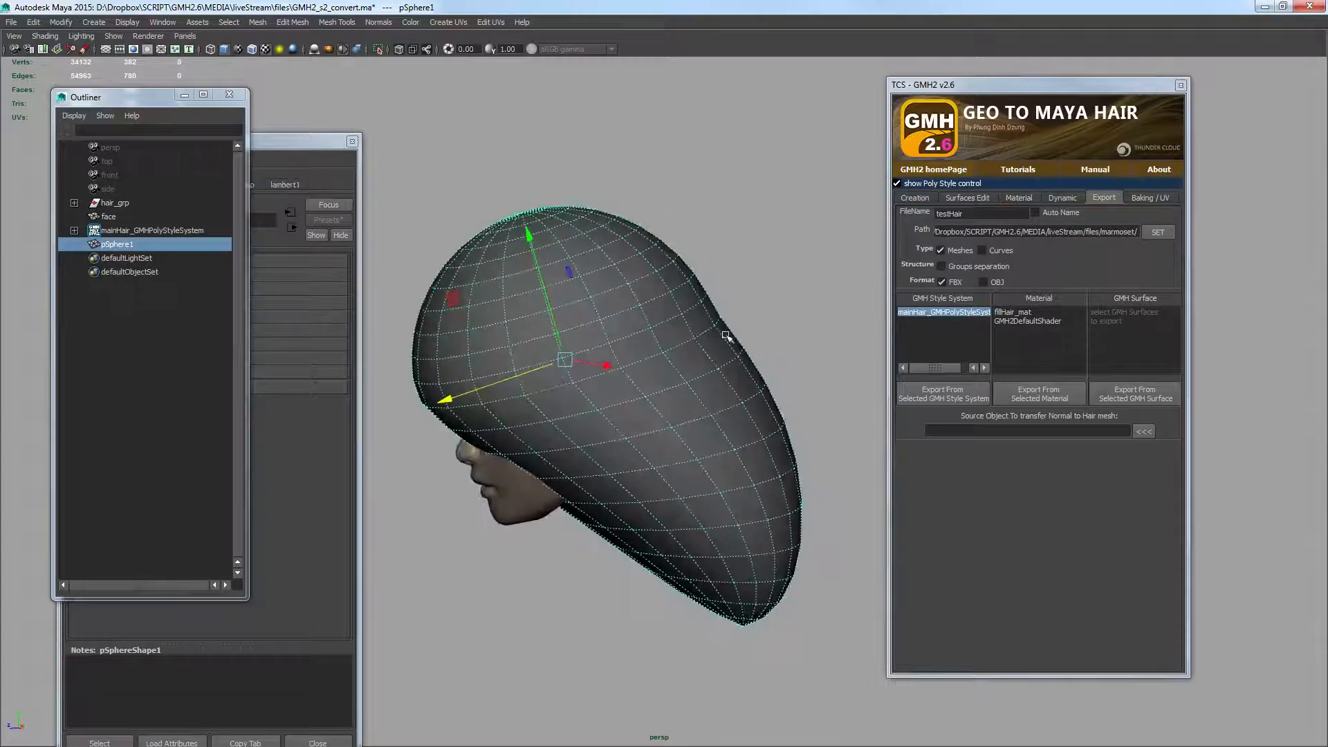
pyautogui.keyDown('alt'); pyautogui.moveTo(726, 337); pyautogui.dragTo(773, 360, button='right'); pyautogui.keyUp('alt')
pyautogui.click(1144, 431)
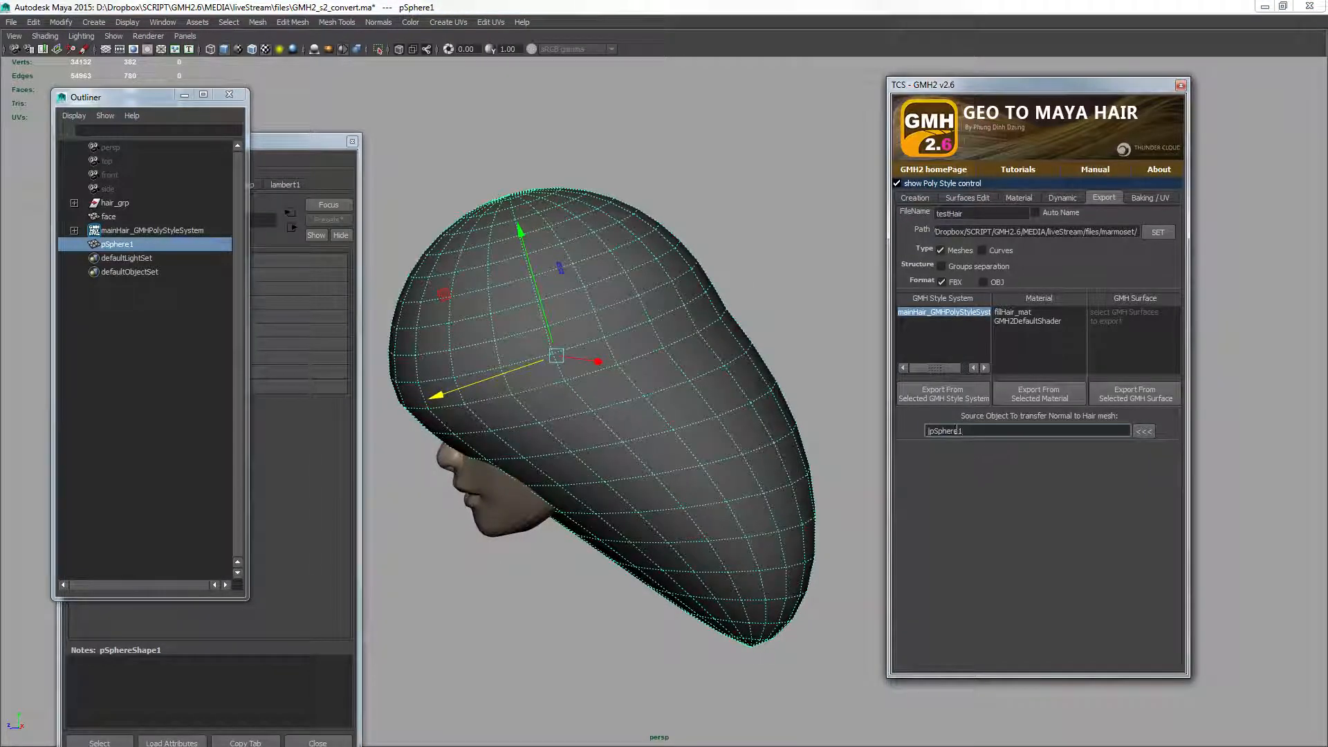
# - Hide pSphere1 and export the selected mainHair GMH style system as FBX meshes named testHair
pyautogui.keyDown('alt'); pyautogui.moveTo(593, 352); pyautogui.dragTo(667, 297); pyautogui.keyUp('alt')
pyautogui.keyDown('alt'); pyautogui.moveTo(775, 258); pyautogui.dragTo(621, 254); pyautogui.keyUp('alt')
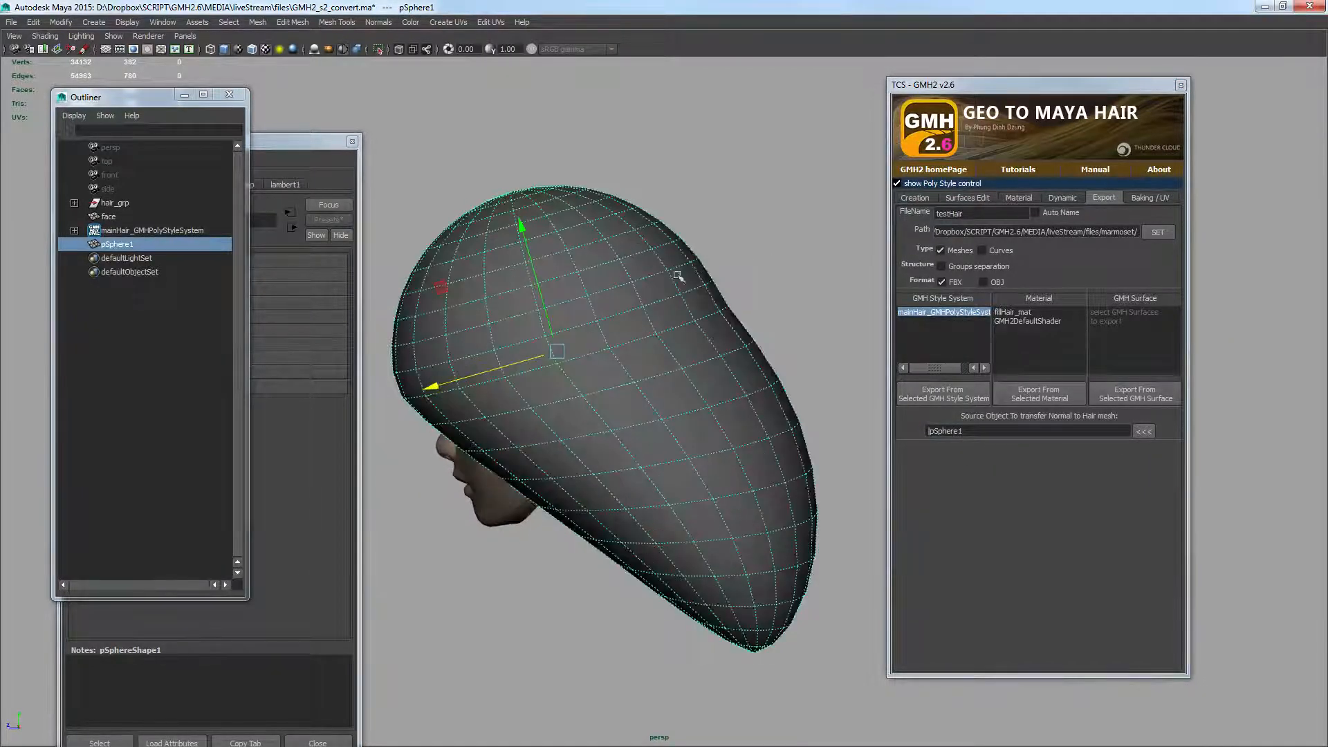
pyautogui.keyDown('alt'); pyautogui.moveTo(835, 412); pyautogui.dragTo(652, 296); pyautogui.keyUp('alt')
pyautogui.hotkey('ctrl', 'h')
pyautogui.click(953, 395)
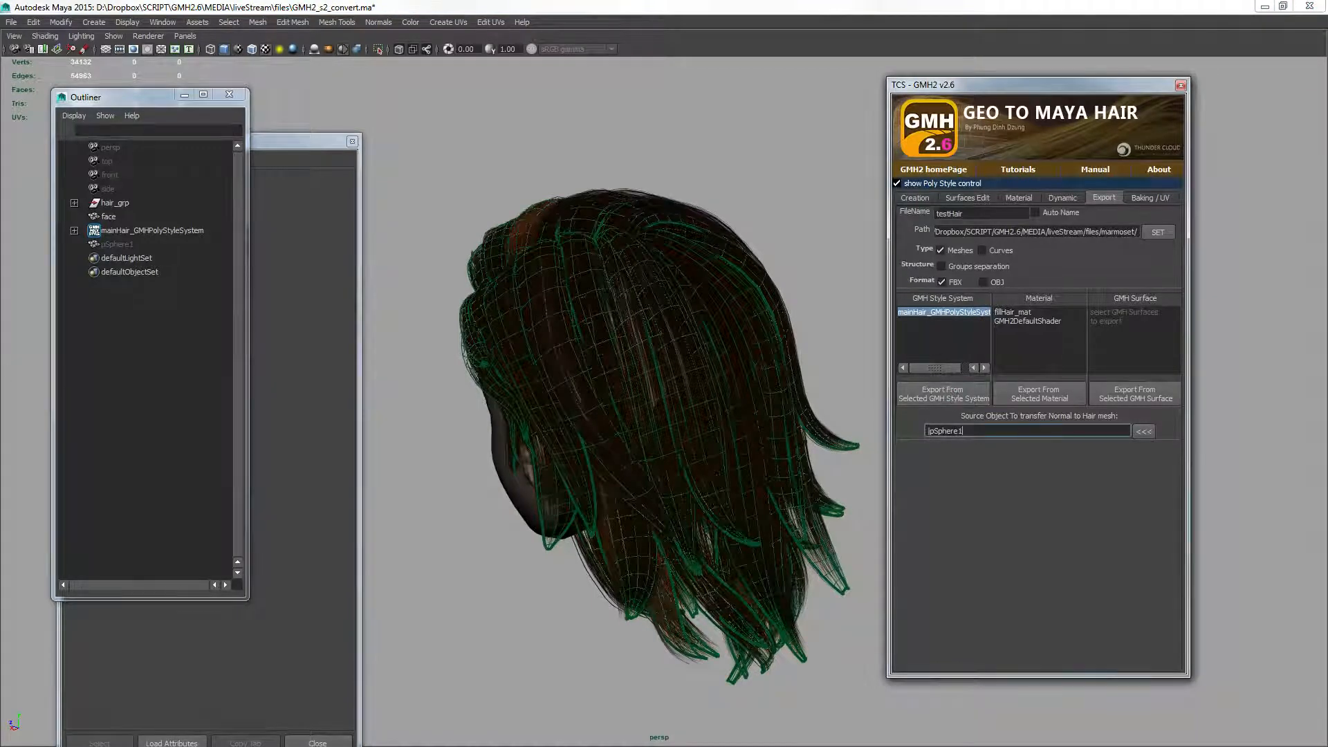
pyautogui.click(977, 232)
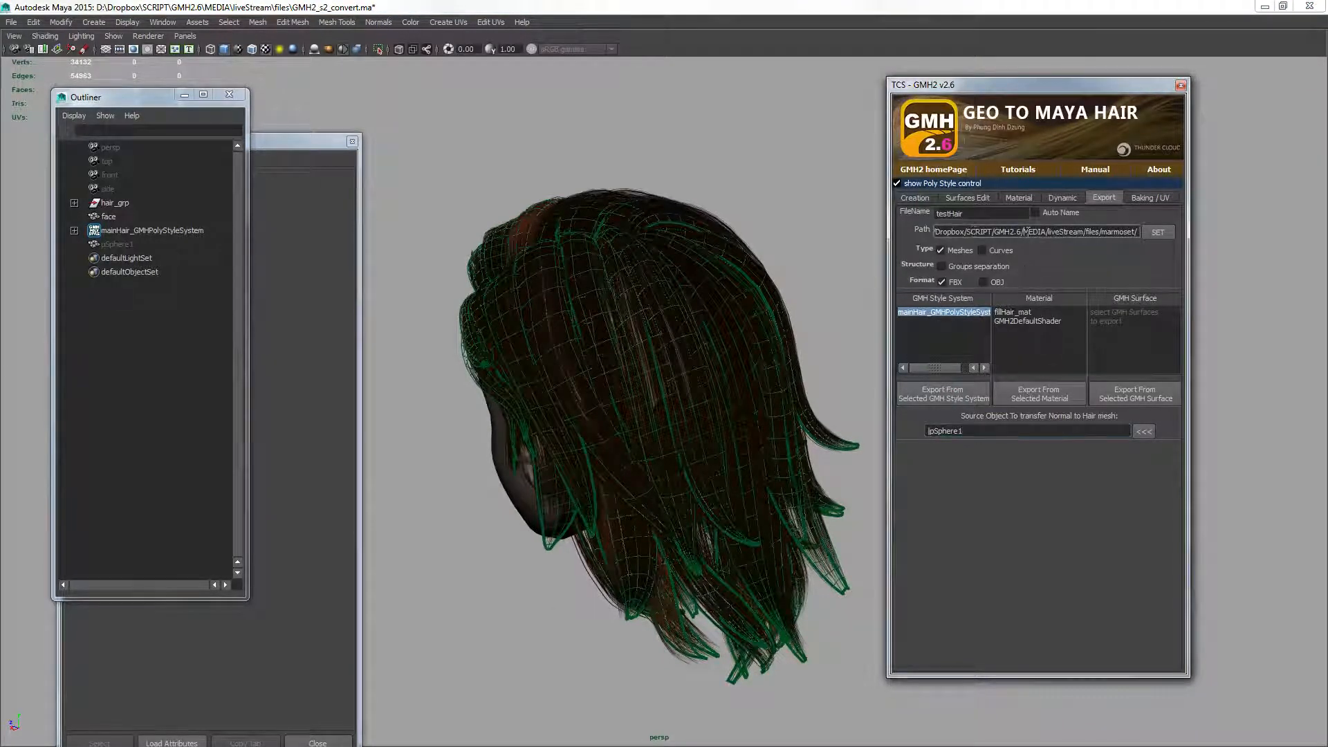
pyautogui.moveTo(934, 232); pyautogui.dragTo(1135, 232)
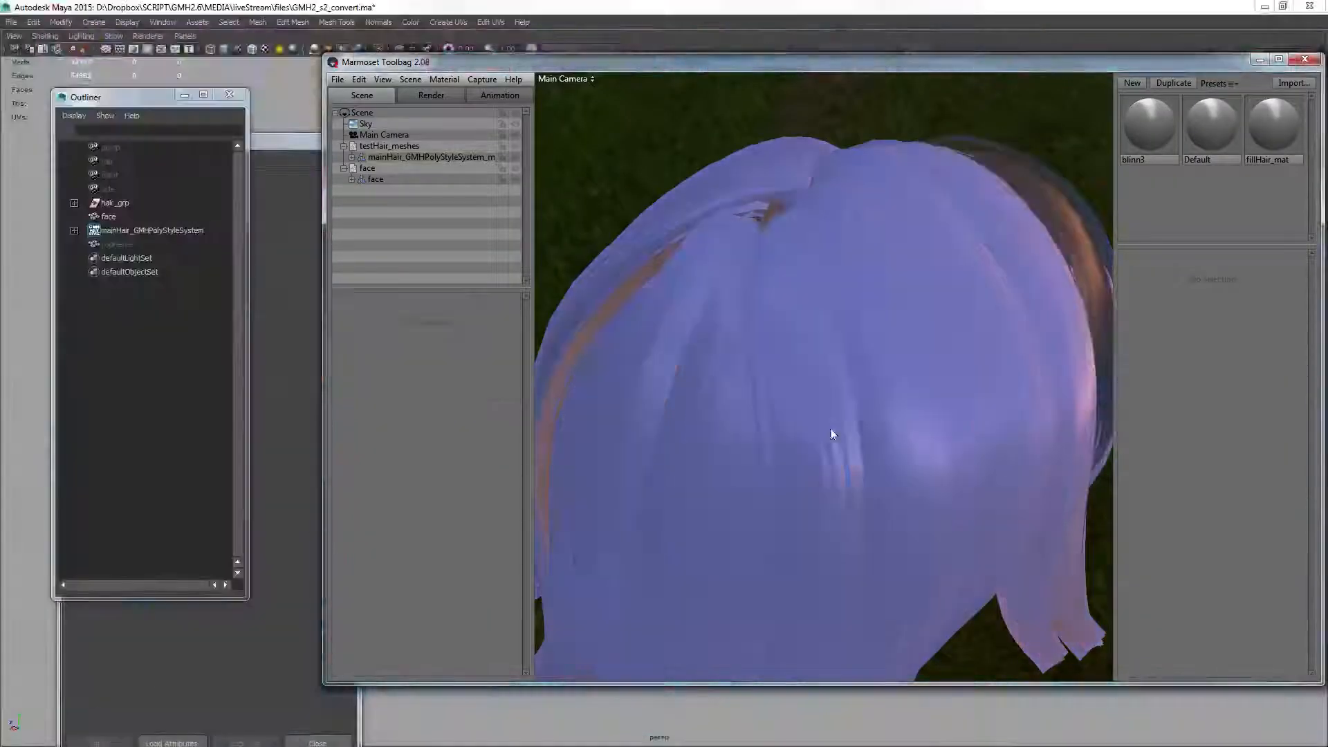
# - In Marmoset Toolbag, inspect the hair shading from several sides and change the sky light to the Grace Cathedral preset
pyautogui.moveTo(911, 342); pyautogui.dragTo(783, 348)
pyautogui.scroll(3, 779, 339)
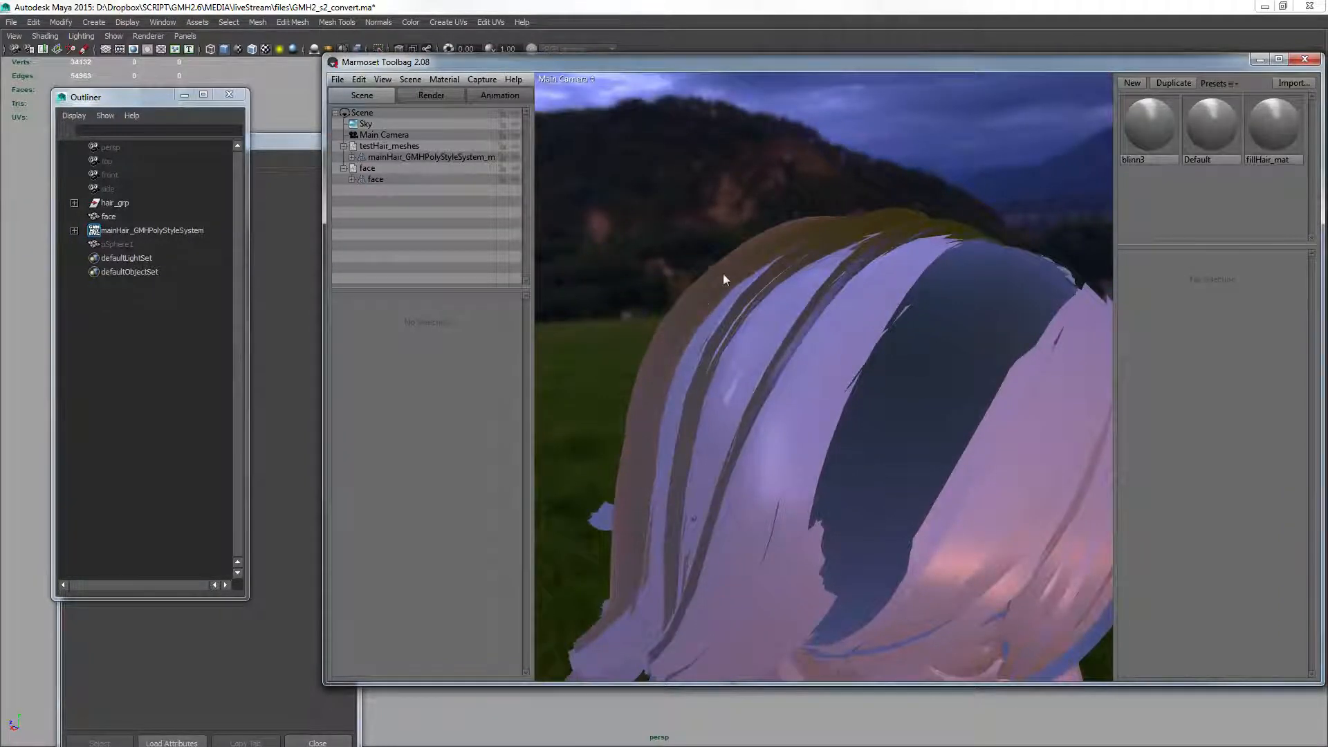
pyautogui.moveTo(738, 270); pyautogui.dragTo(821, 328)
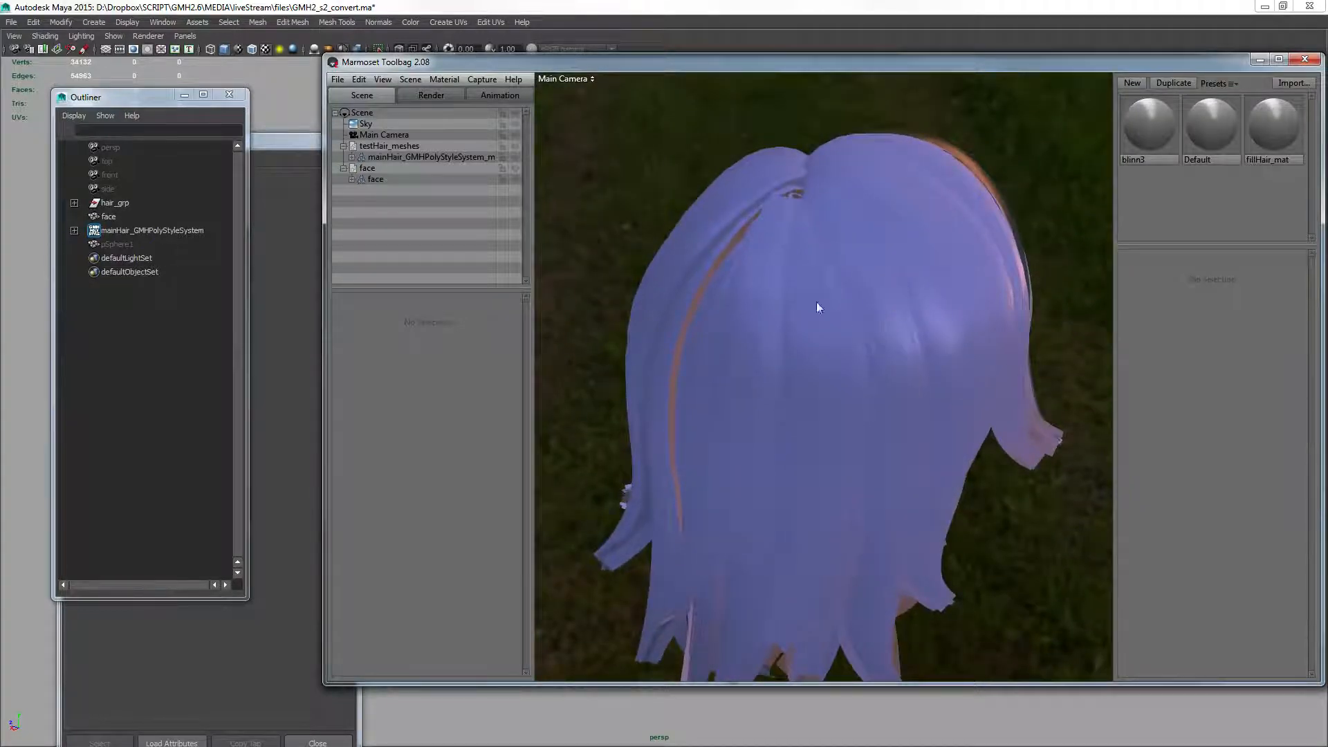
pyautogui.moveTo(803, 261); pyautogui.dragTo(863, 267)
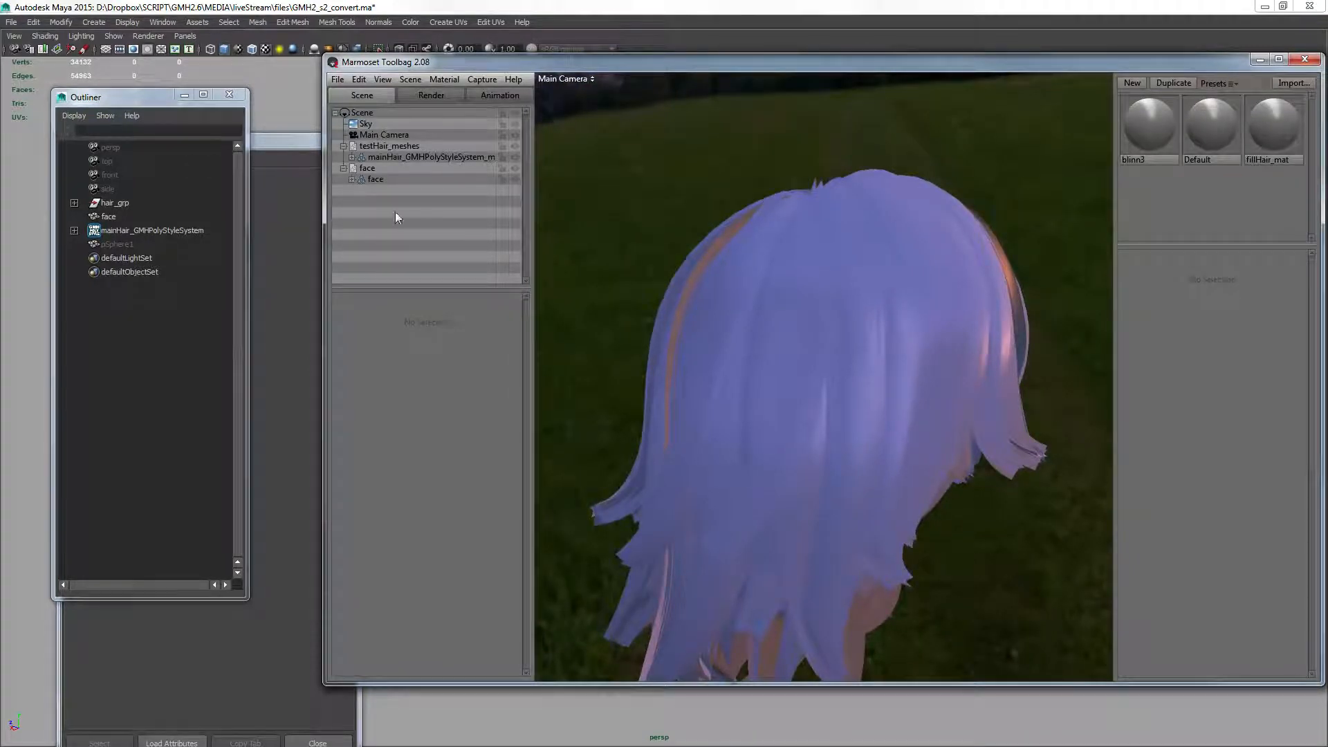
pyautogui.click(365, 123)
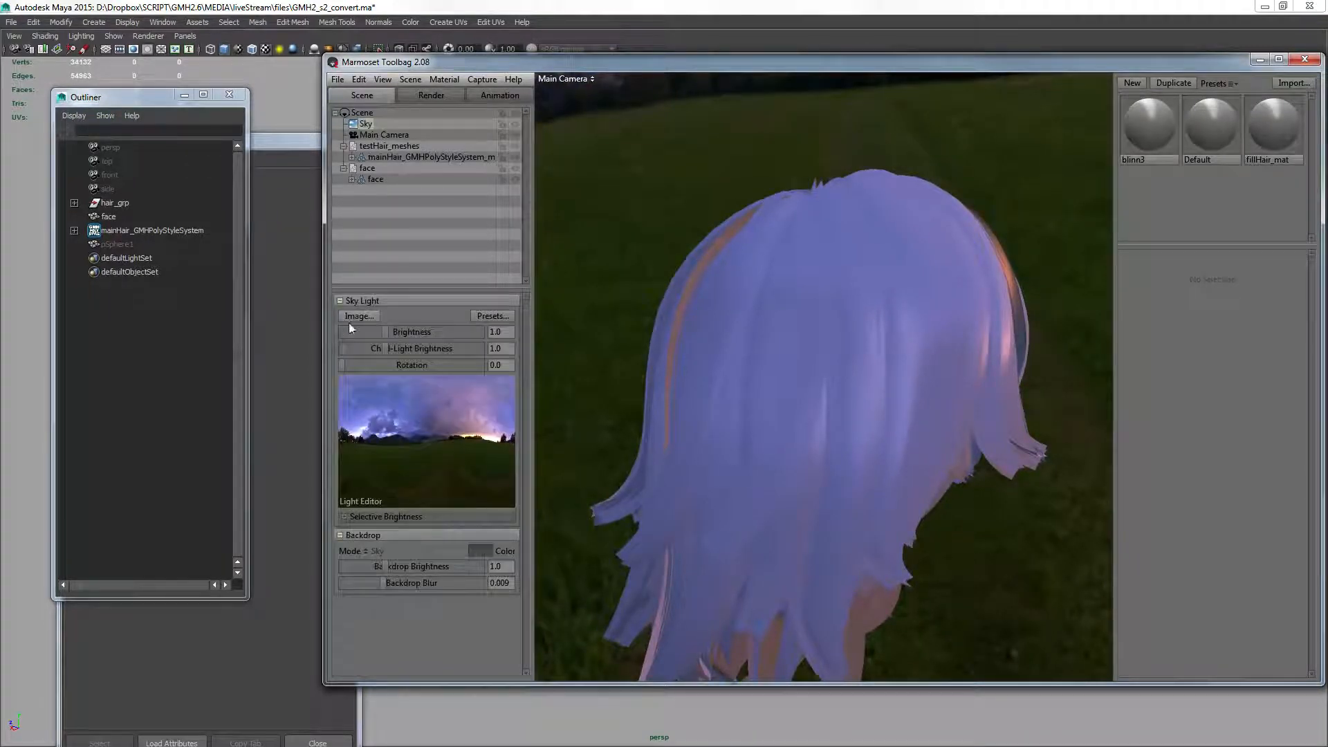
pyautogui.click(493, 316)
pyautogui.click(653, 492)
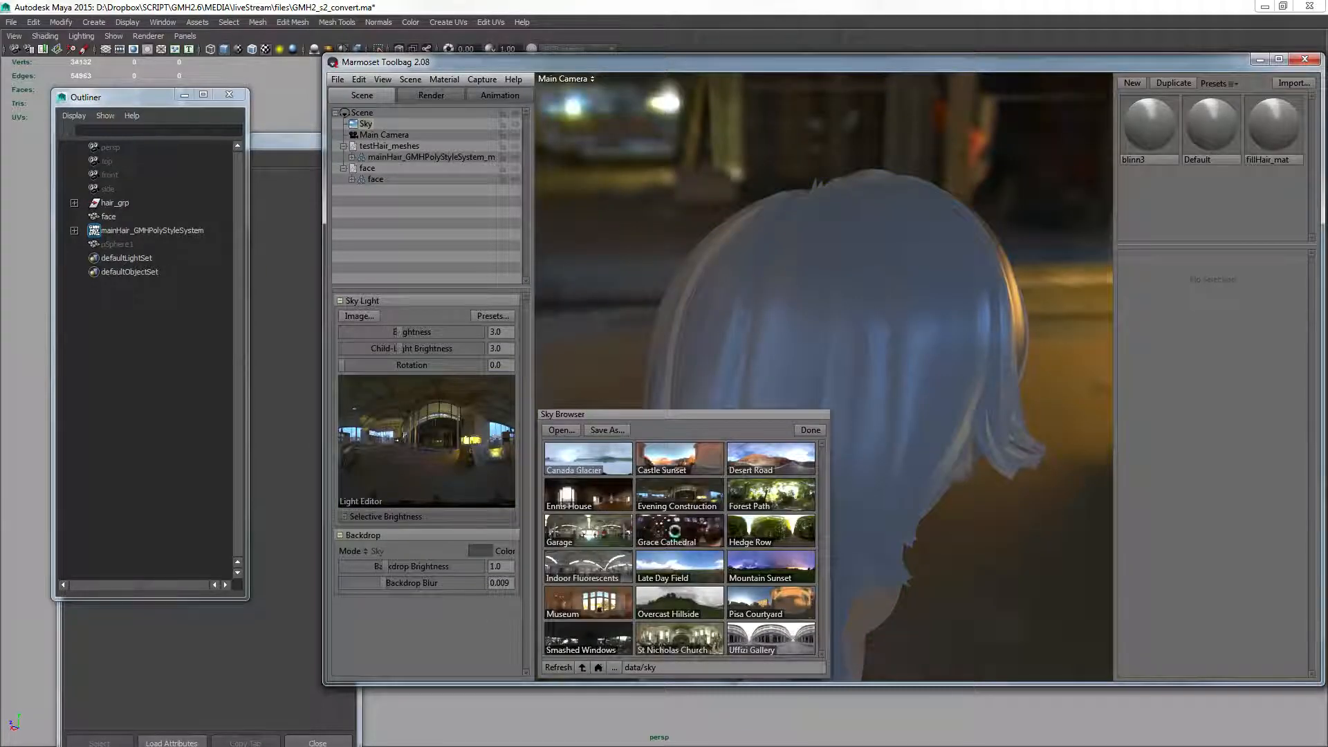
pyautogui.click(679, 530)
pyautogui.click(811, 430)
pyautogui.click(354, 228)
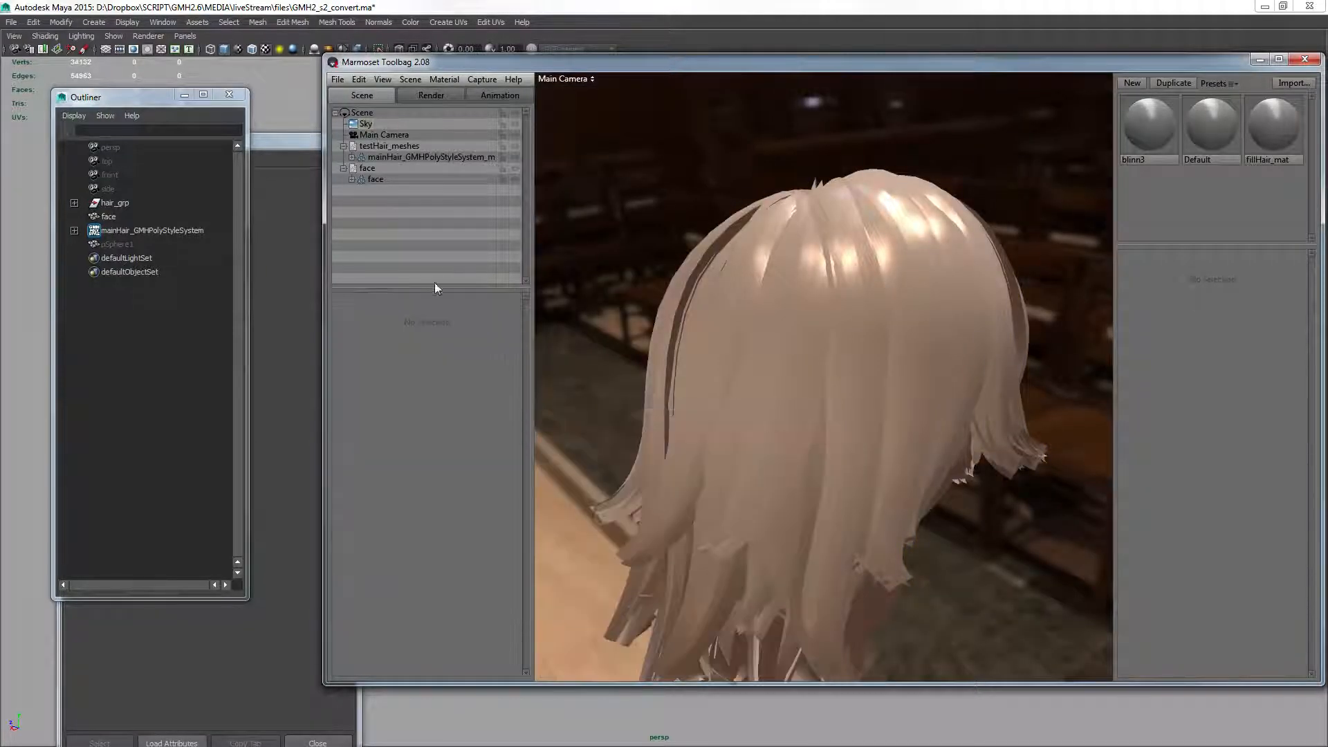
# - Add a light to the scene and view the head from the front side
pyautogui.click(410, 78)
pyautogui.click(433, 144)
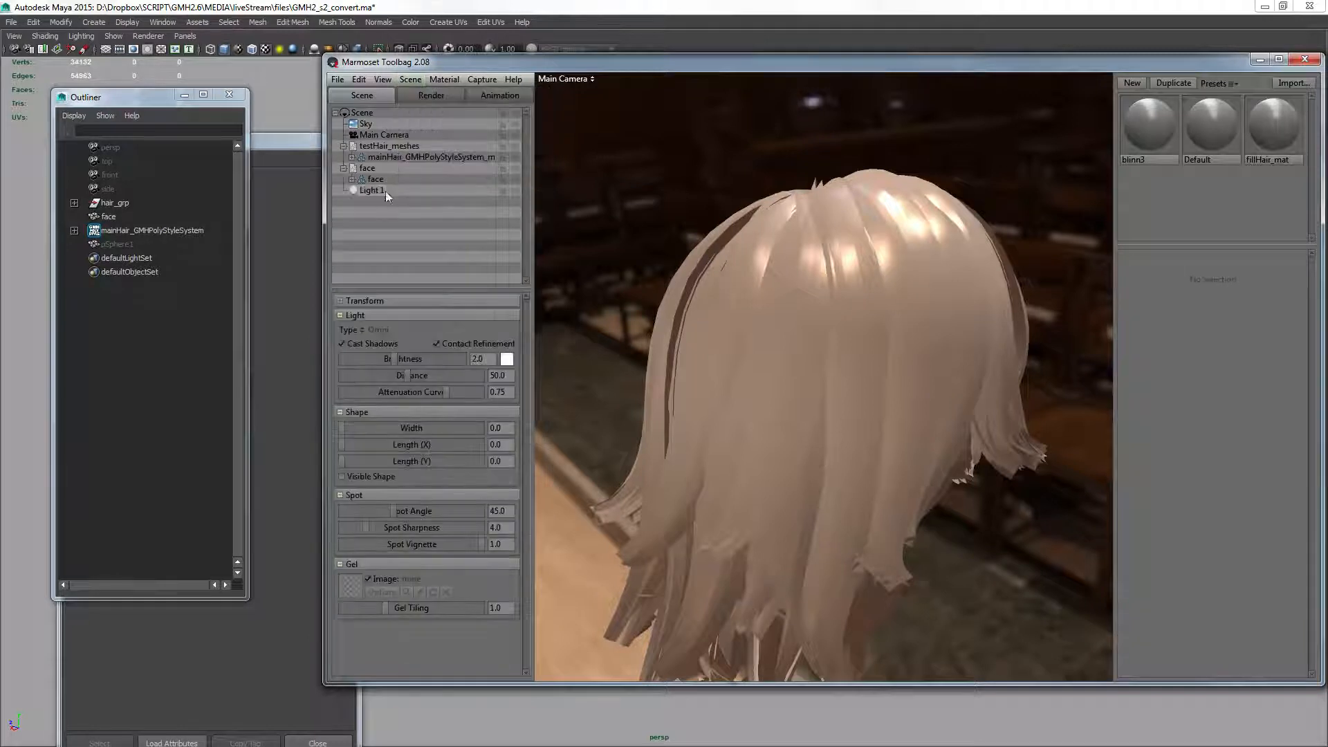
pyautogui.click(883, 290)
pyautogui.scroll(-5, 883, 291)
pyautogui.click(367, 190)
pyautogui.keyDown('alt'); pyautogui.moveTo(899, 287); pyautogui.dragTo(879, 353); pyautogui.keyUp('alt')
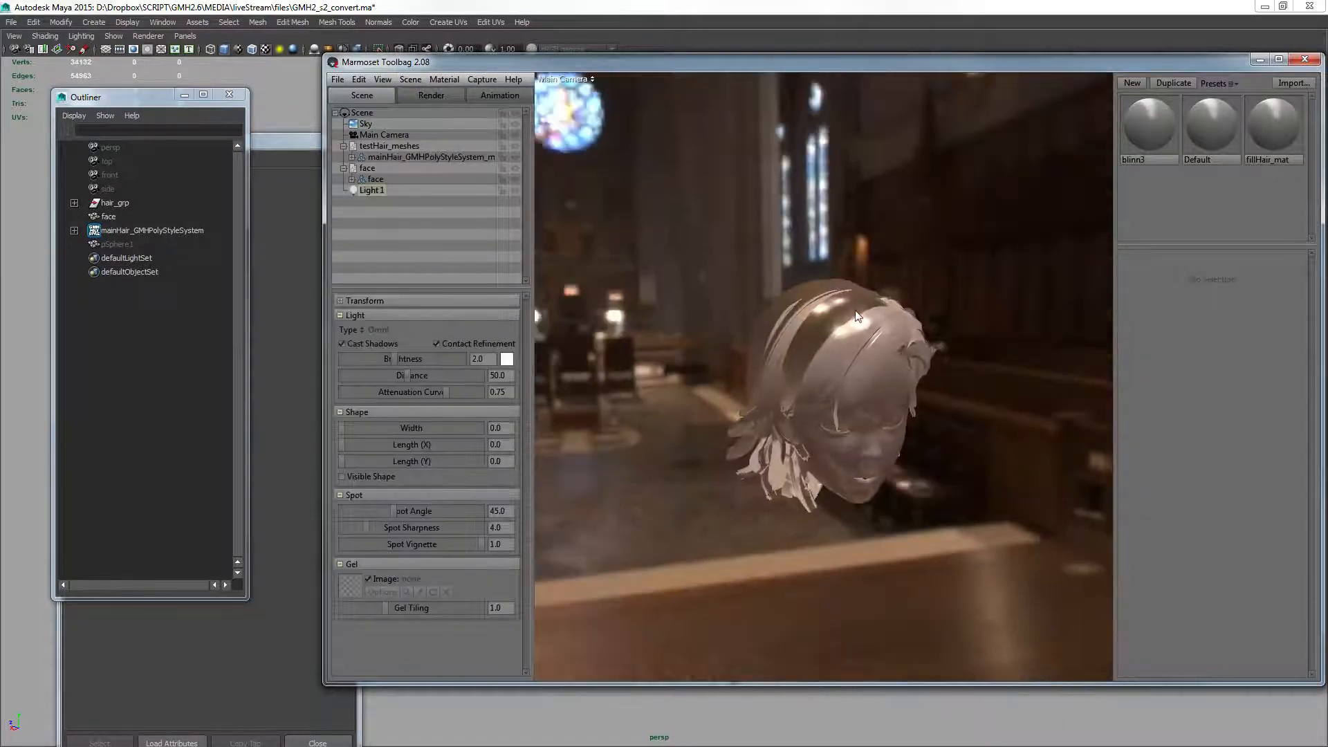
pyautogui.scroll(5, 882, 363)
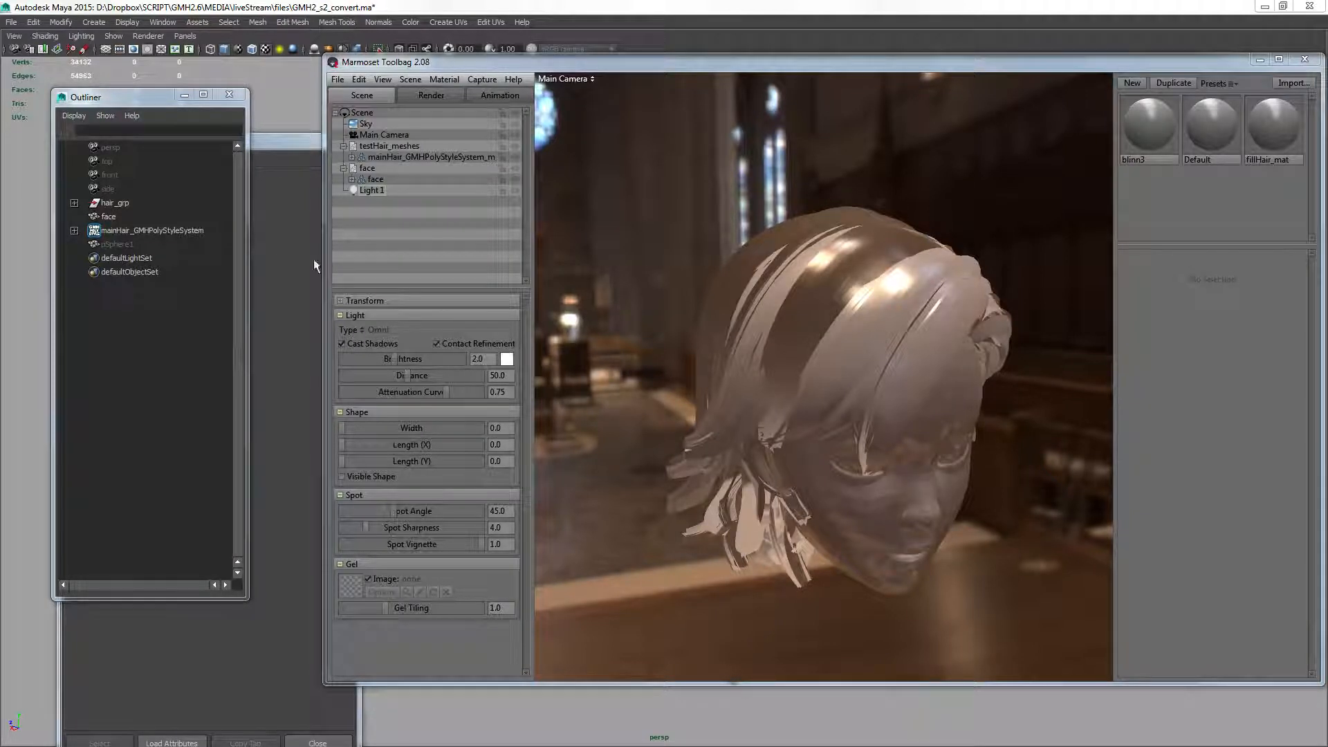
# - Set the transparency mode of the fillHair_mat material to Dither
pyautogui.click(882, 193)
pyautogui.moveTo(882, 194); pyautogui.dragTo(849, 318)
pyautogui.click(1277, 125)
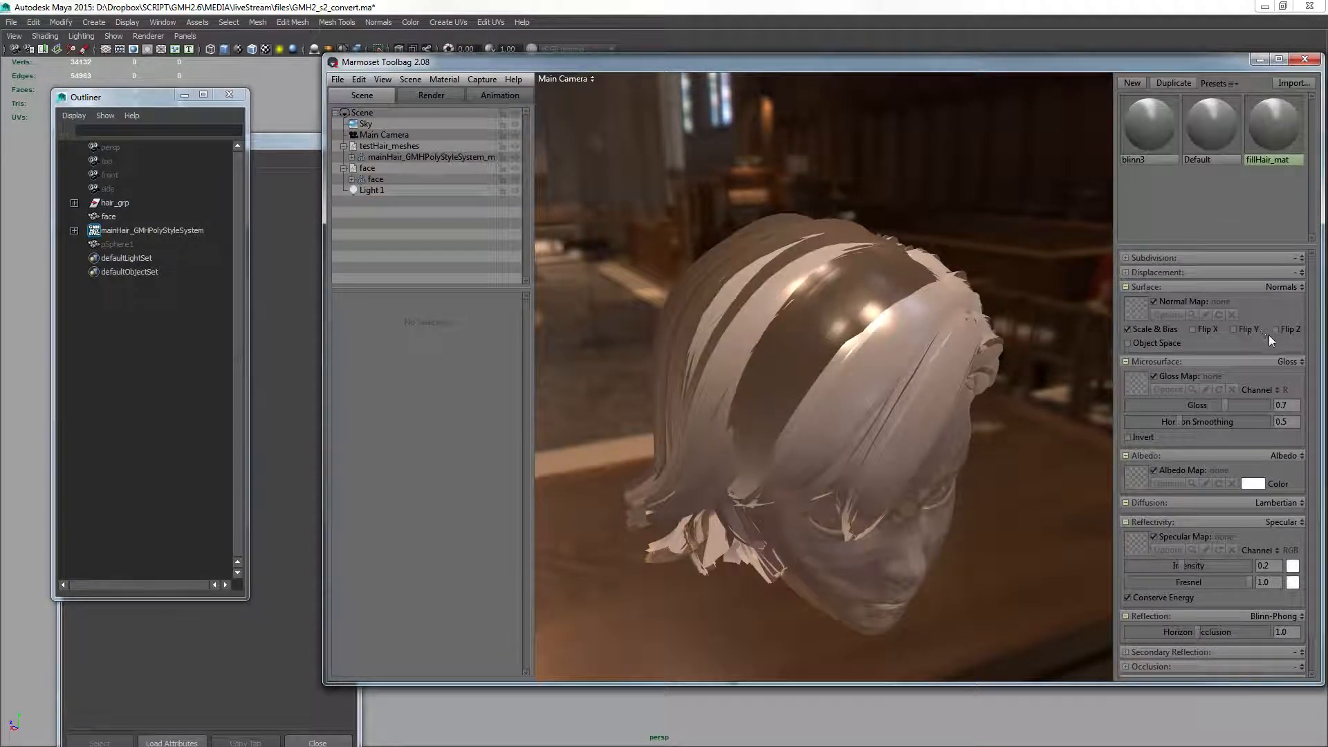
pyautogui.scroll(-2, 1236, 656)
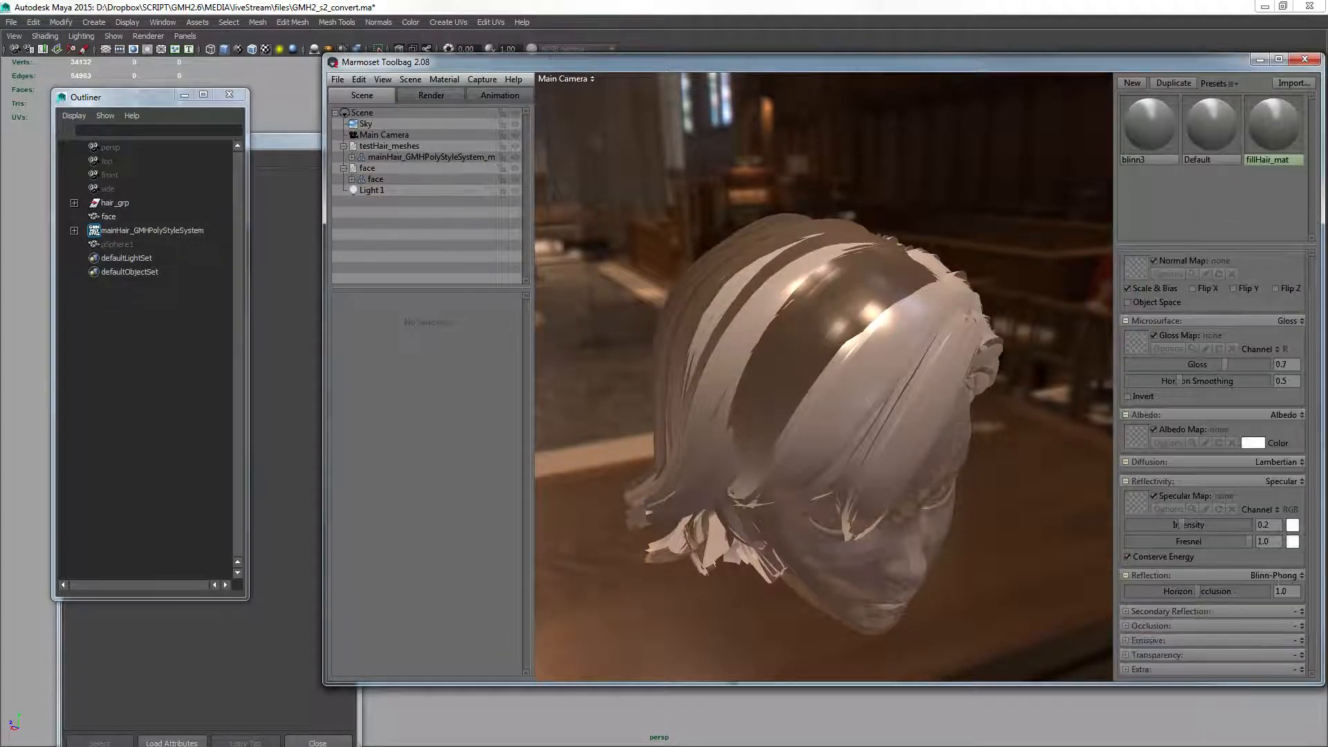
pyautogui.click(1126, 654)
pyautogui.click(1301, 650)
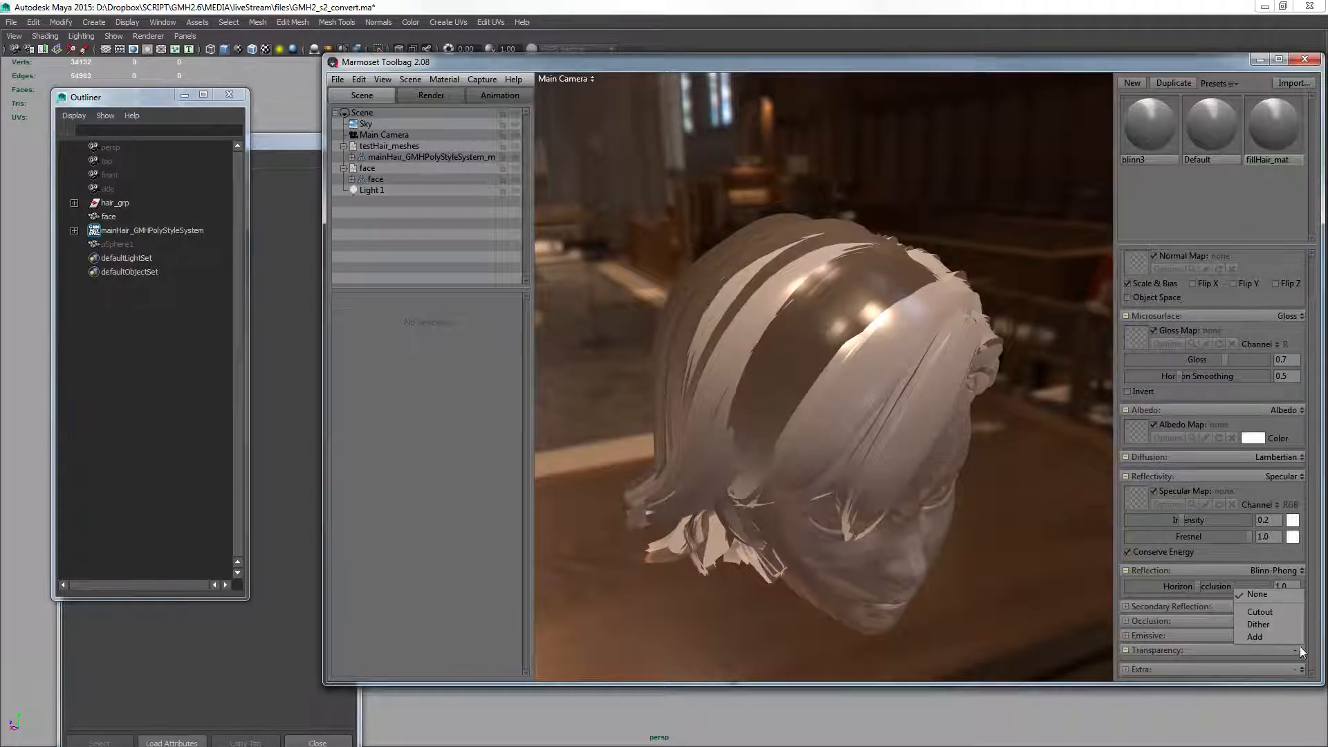
pyautogui.click(1259, 625)
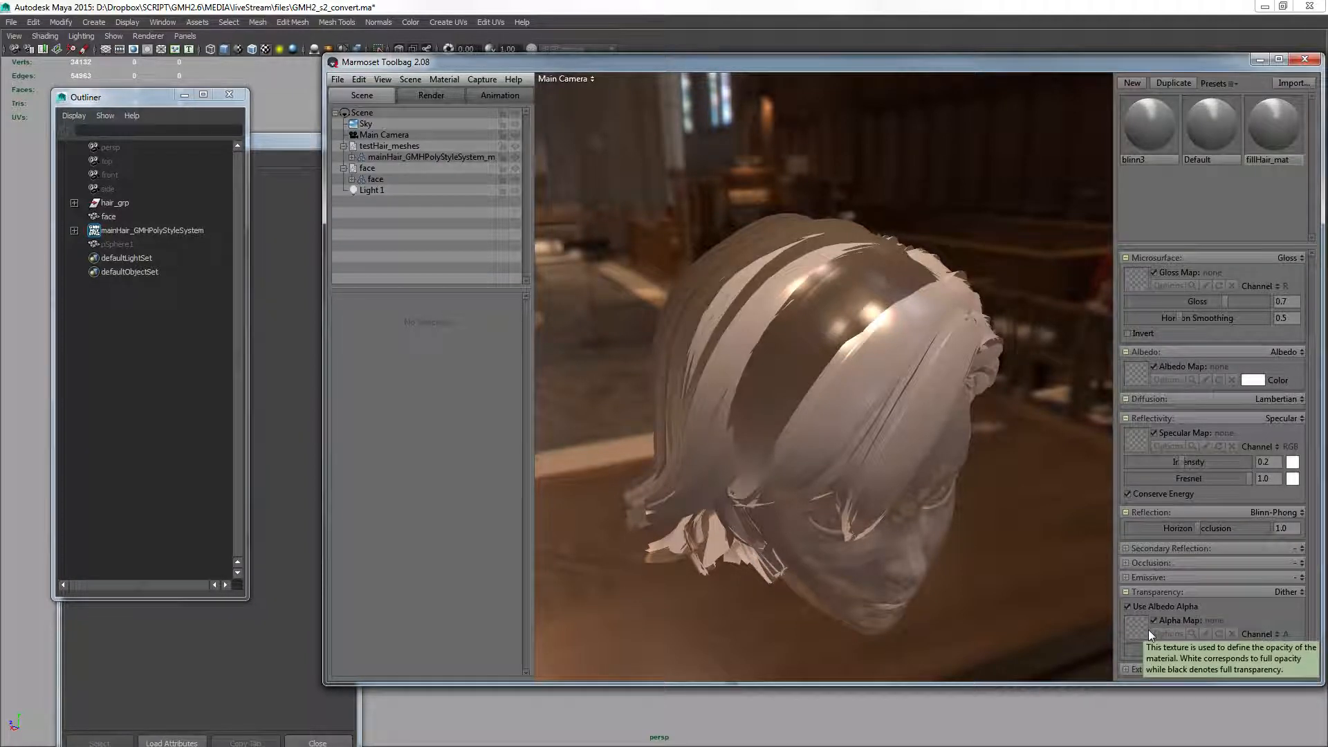
# - Switch to the Toolbag window with marmosetScene.tbscene and set the transparency of fillHair2_mat to Cutout
pyautogui.moveTo(899, 442); pyautogui.dragTo(704, 355)
pyautogui.hotkey('alt', 'Tab')
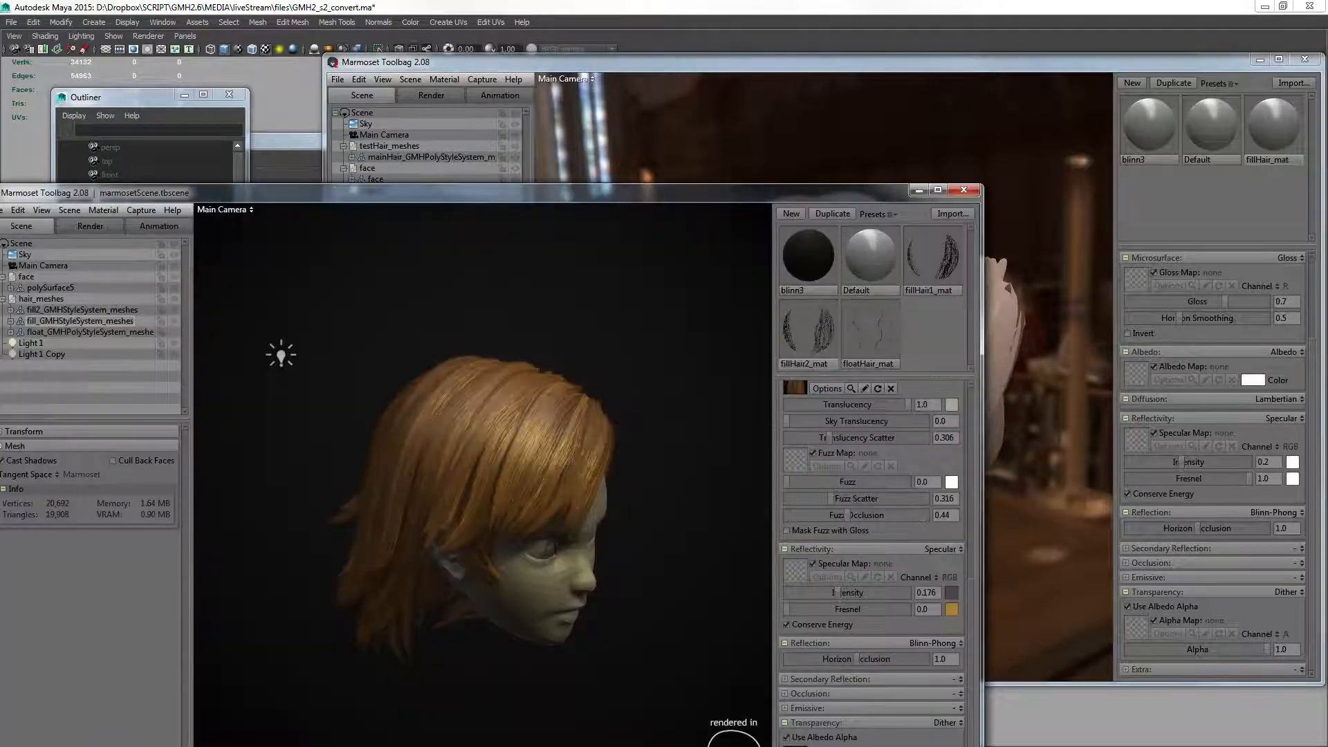
pyautogui.scroll(10, 520, 396)
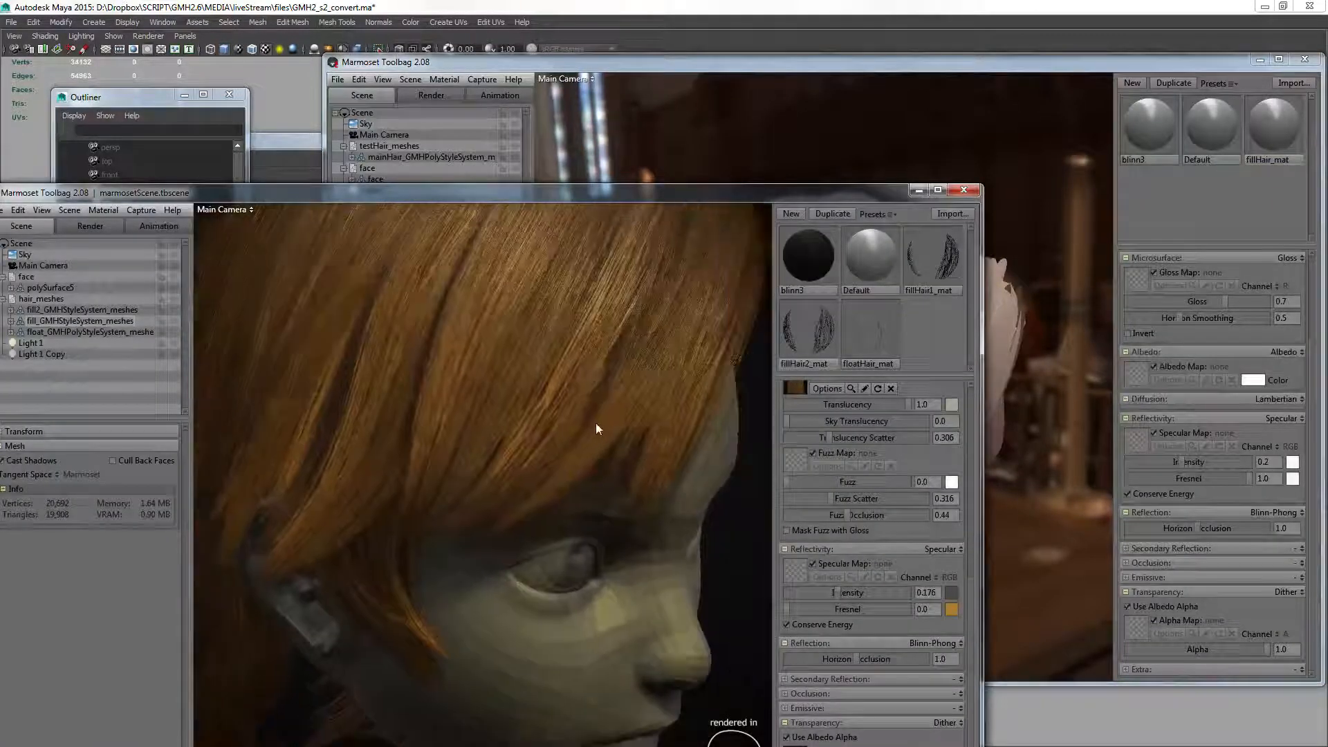
pyautogui.moveTo(595, 423); pyautogui.dragTo(518, 389, button='middle')
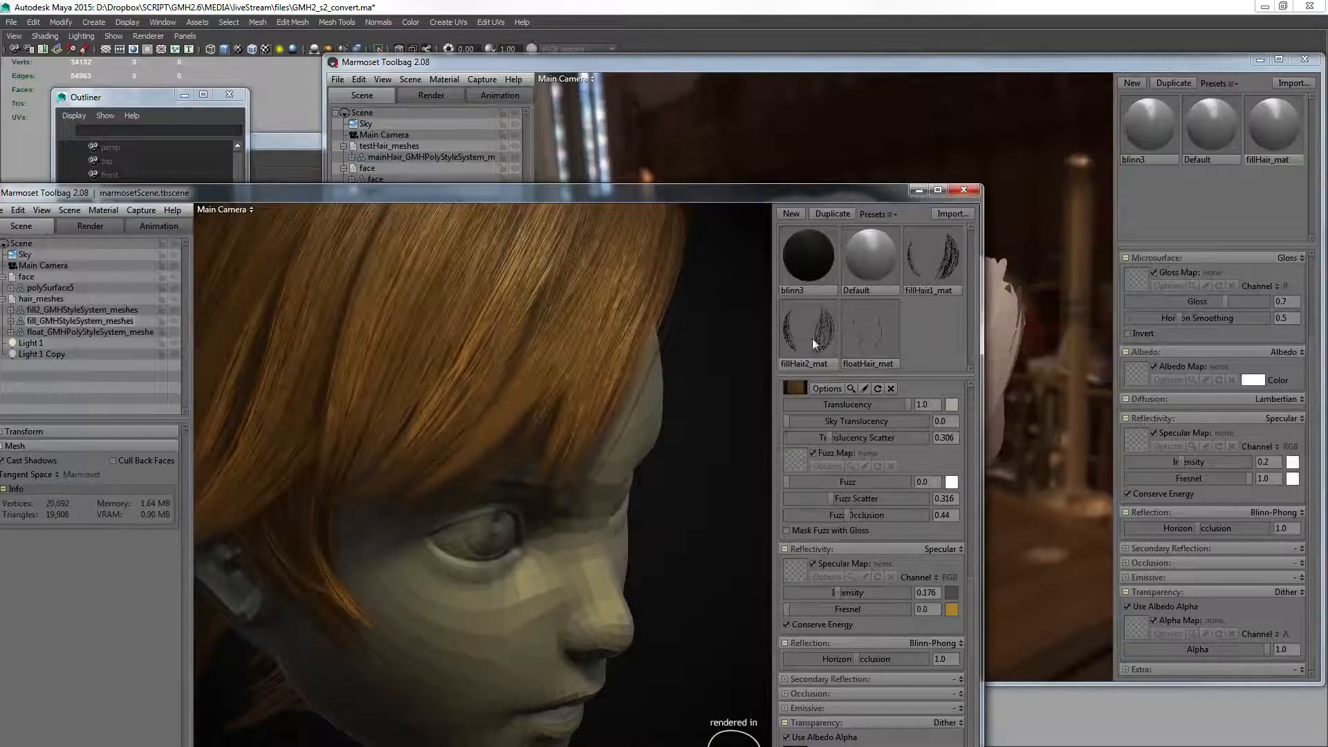
pyautogui.click(953, 720)
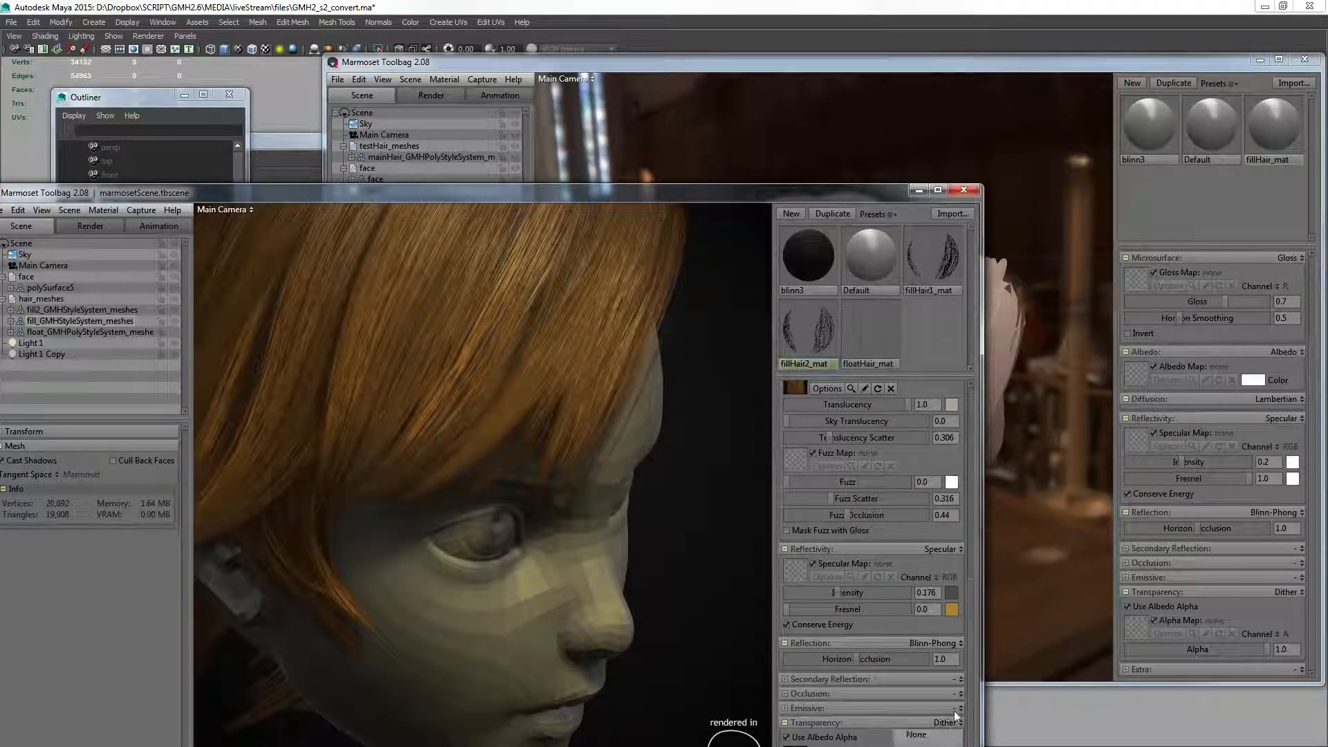
pyautogui.moveTo(873, 184); pyautogui.dragTo(792, 26)
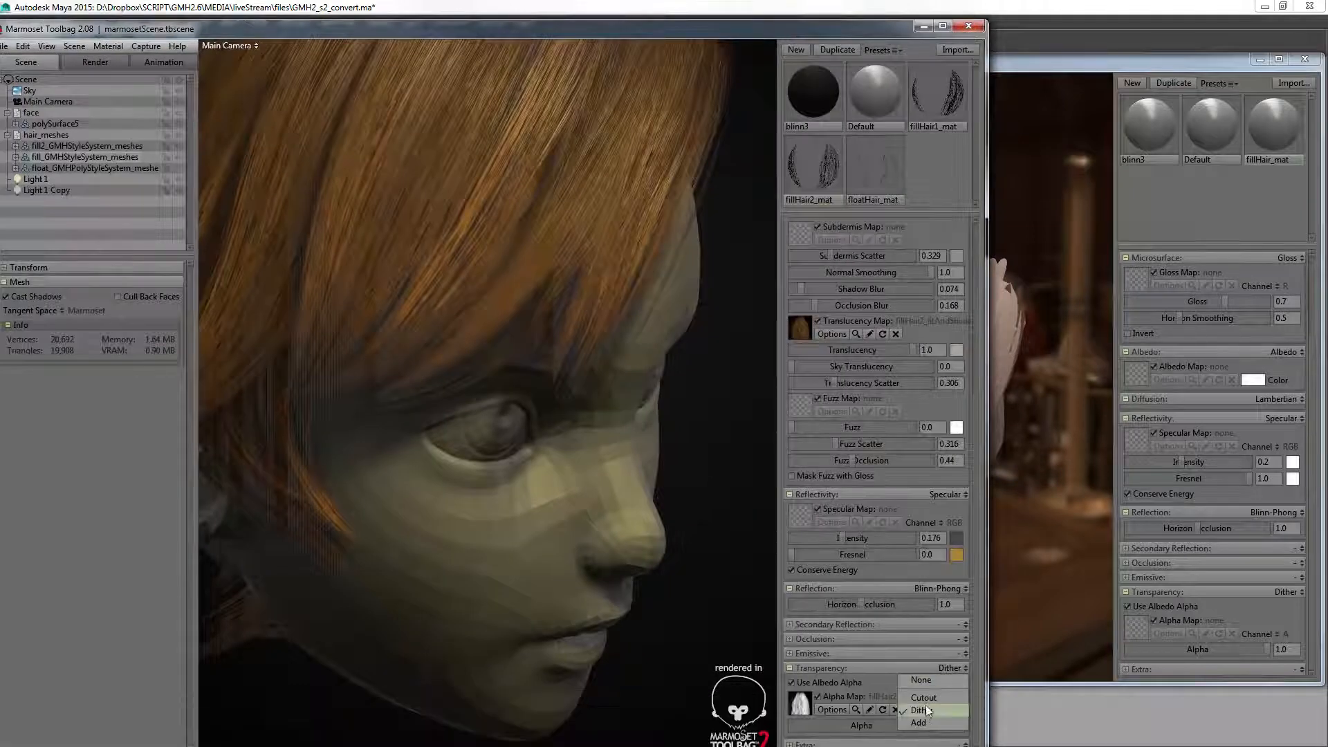
pyautogui.click(925, 698)
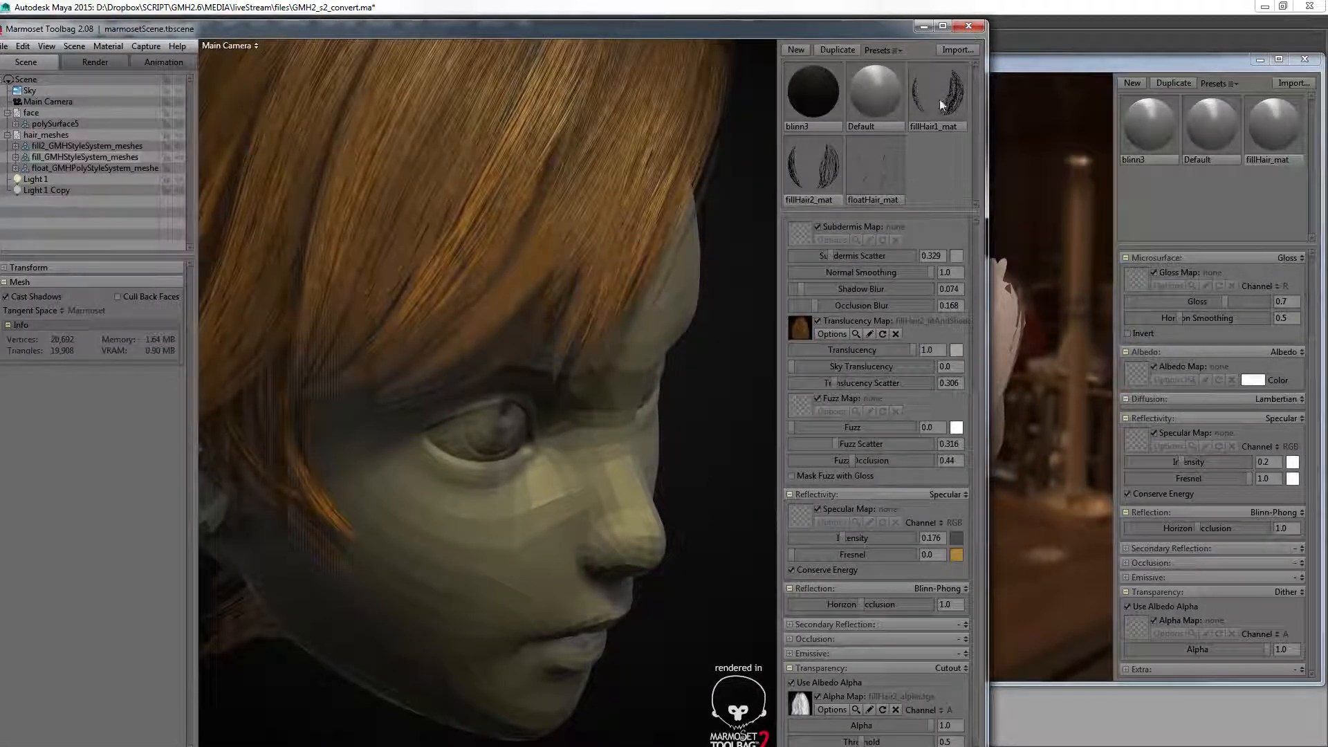
# - Set the transparency of fillHair1_mat to Cutout and inspect the strands around the fringe
pyautogui.click(948, 125)
pyautogui.click(949, 668)
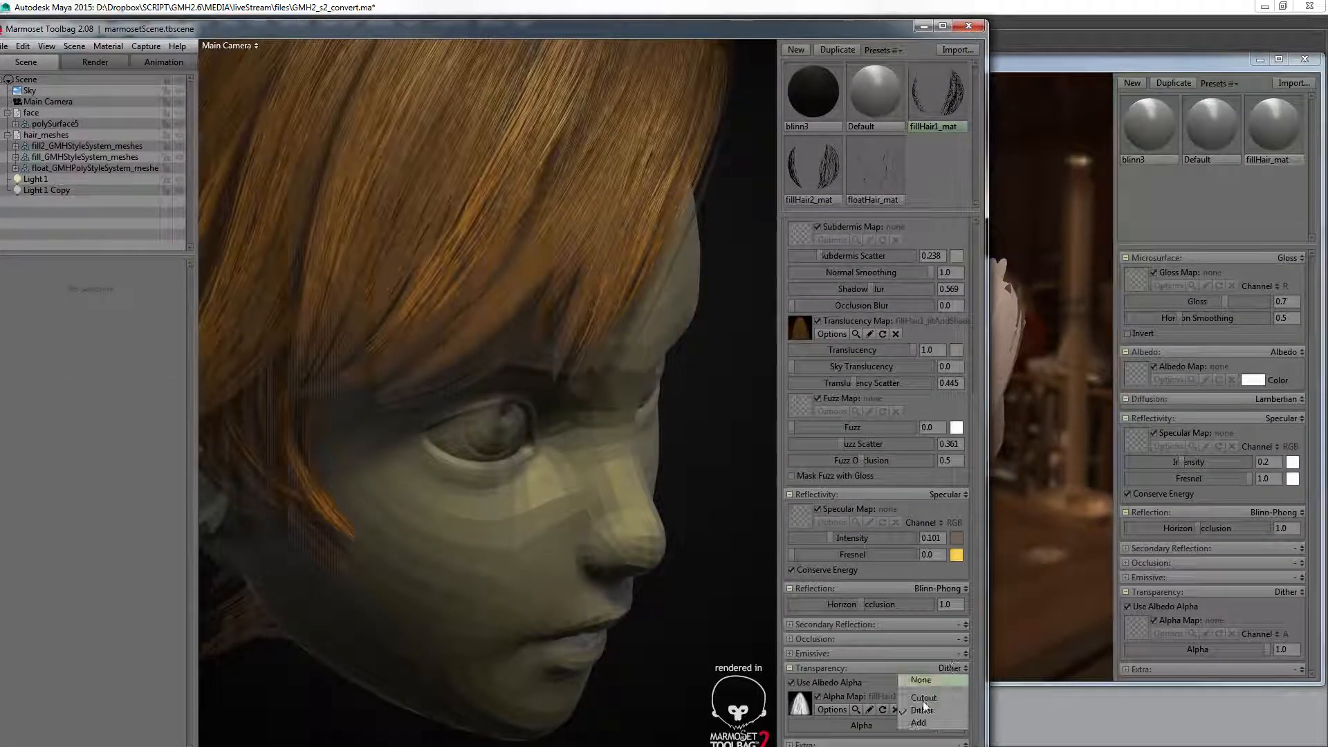
pyautogui.click(923, 699)
pyautogui.moveTo(527, 325); pyautogui.dragTo(733, 371)
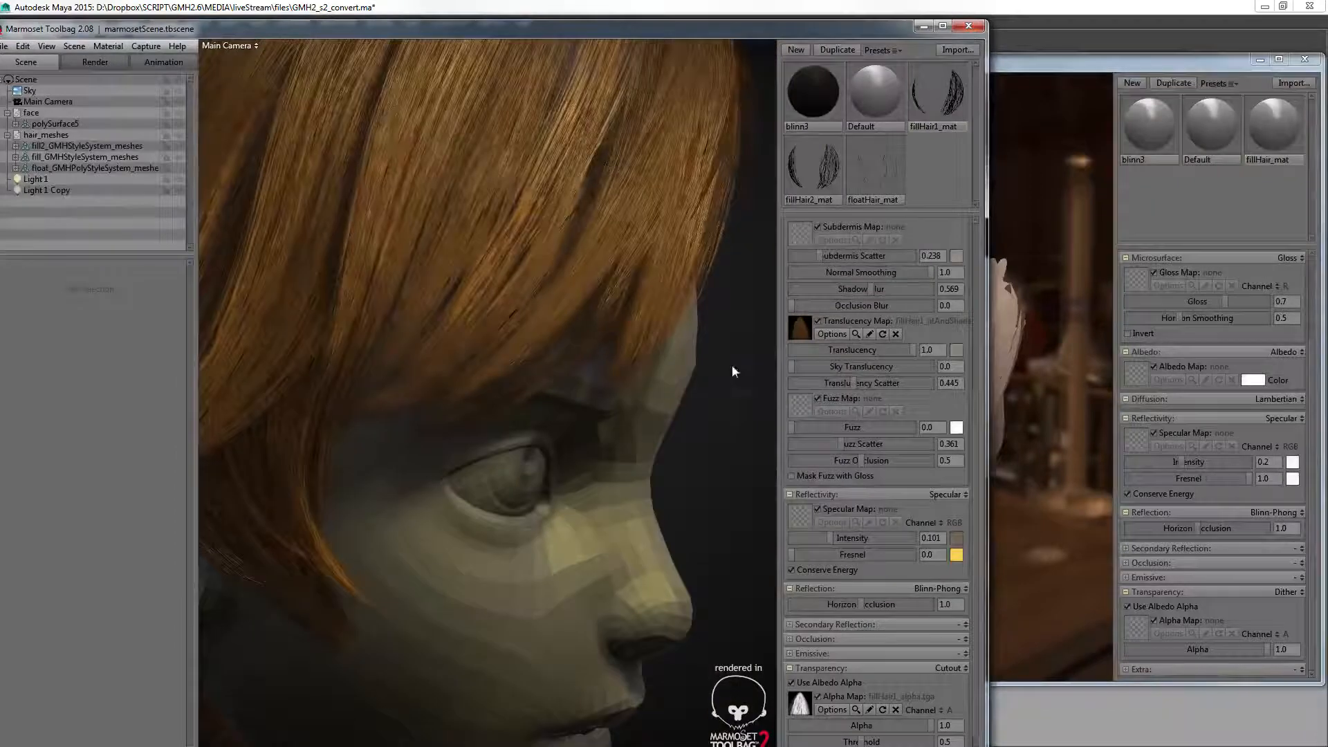
# - Restore Dither transparency on fillHair1_mat and fillHair2_mat and compare the hair's look
pyautogui.click(948, 667)
pyautogui.click(946, 695)
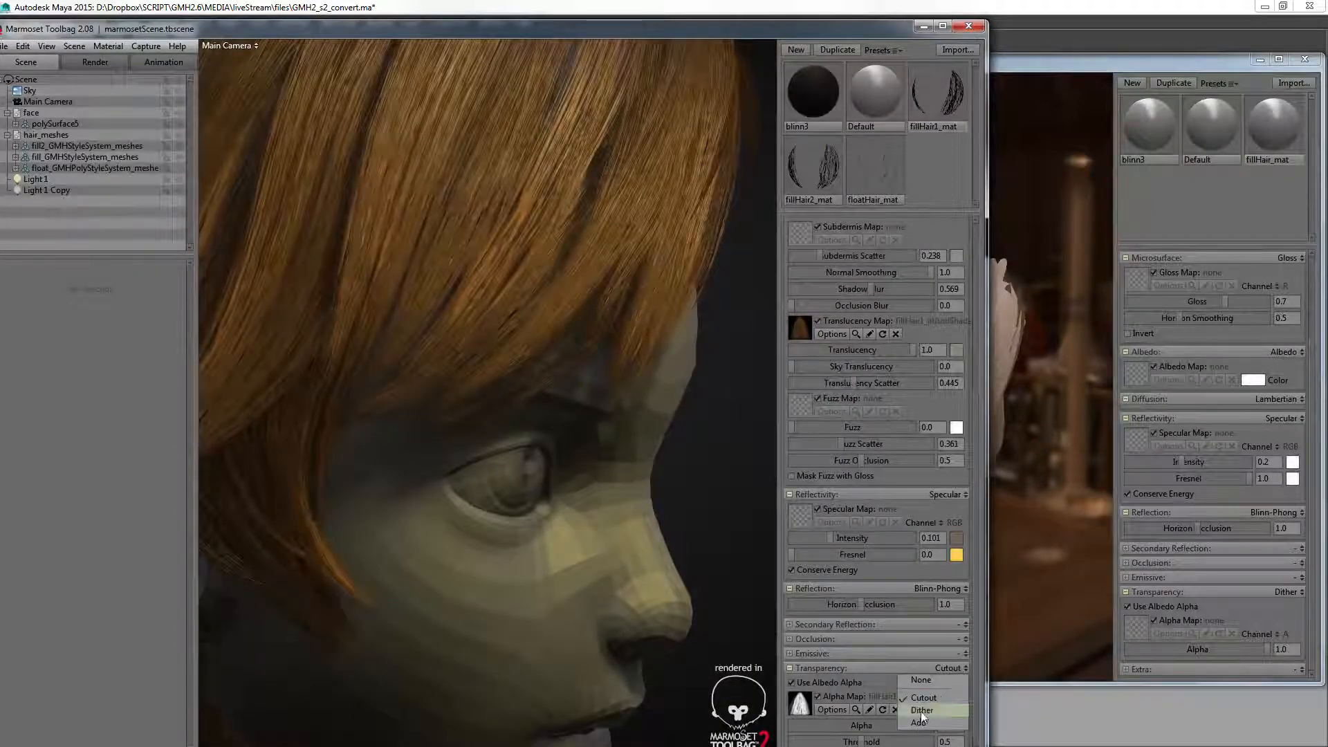
pyautogui.click(819, 166)
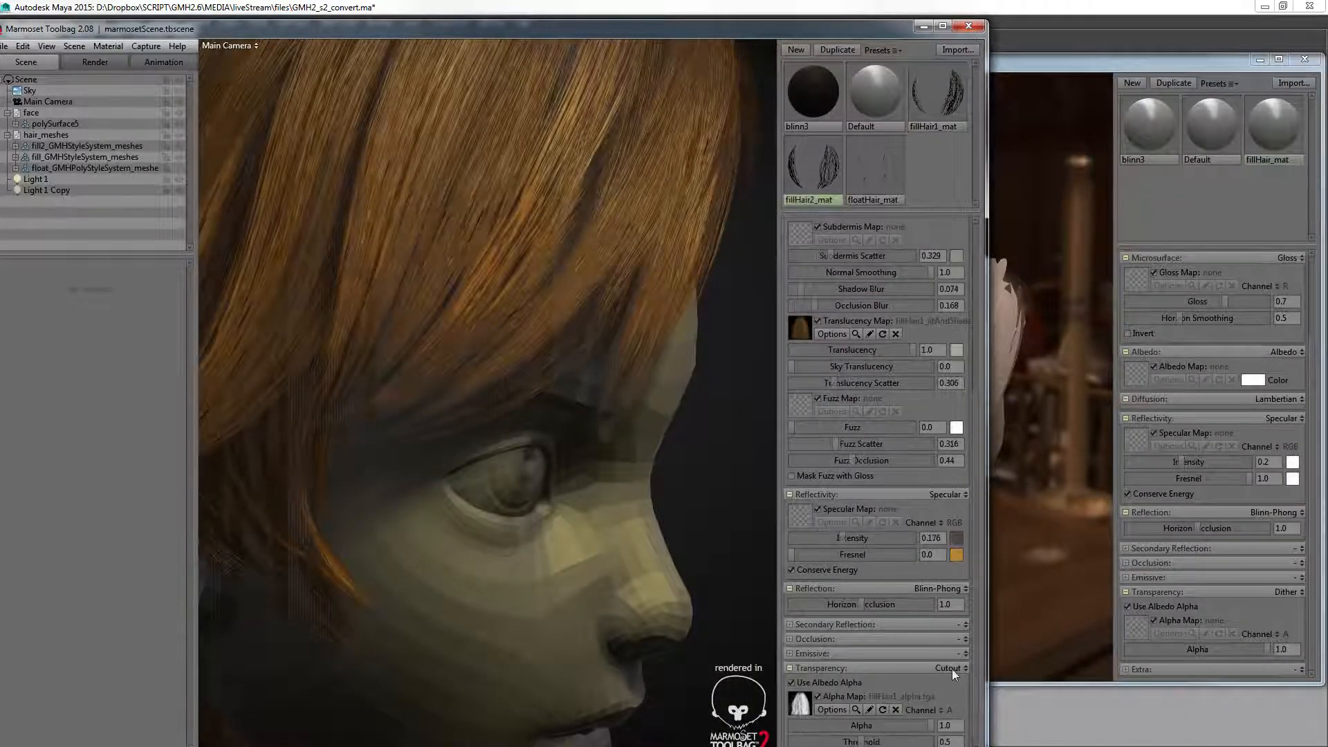
pyautogui.click(951, 667)
pyautogui.click(910, 691)
pyautogui.scroll(-5, 488, 299)
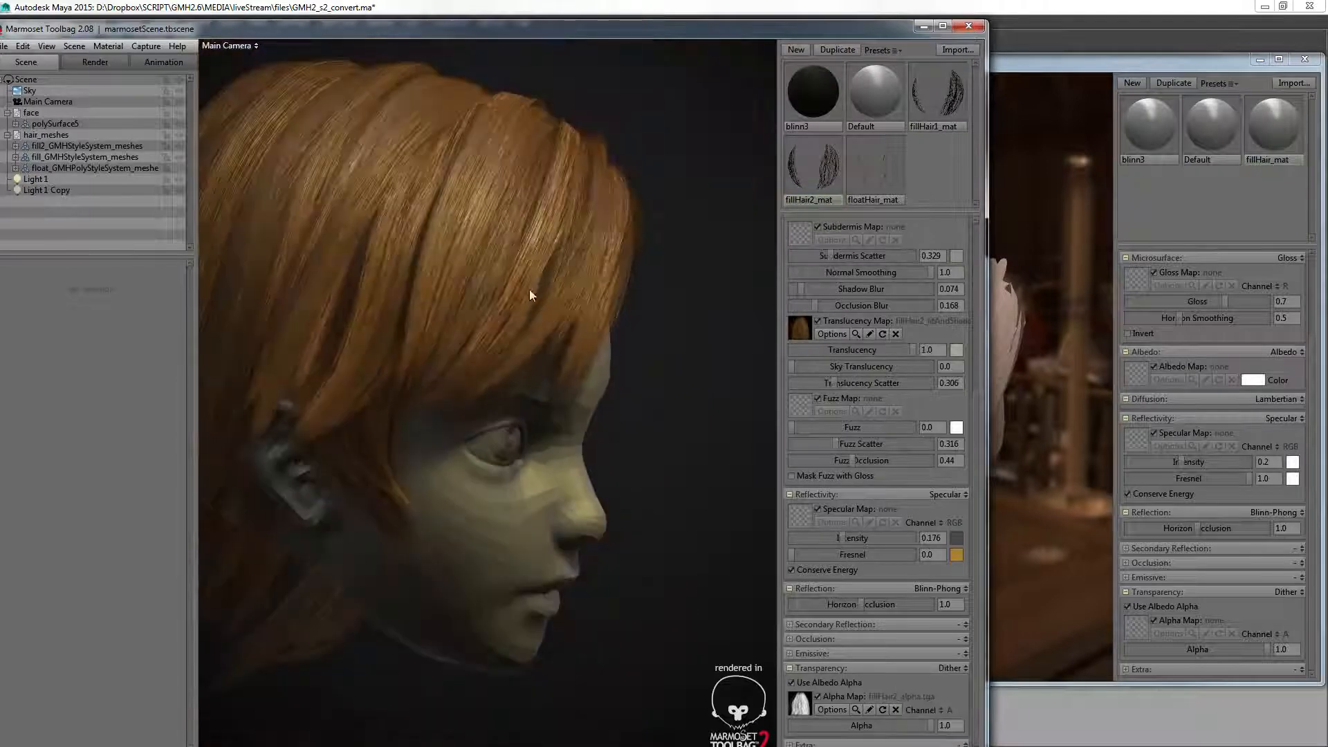
pyautogui.moveTo(529, 291); pyautogui.dragTo(580, 314)
# - Switch to the untitled Toolbag window and check the available transparency modes of fillHair_mat
pyautogui.click(1066, 321)
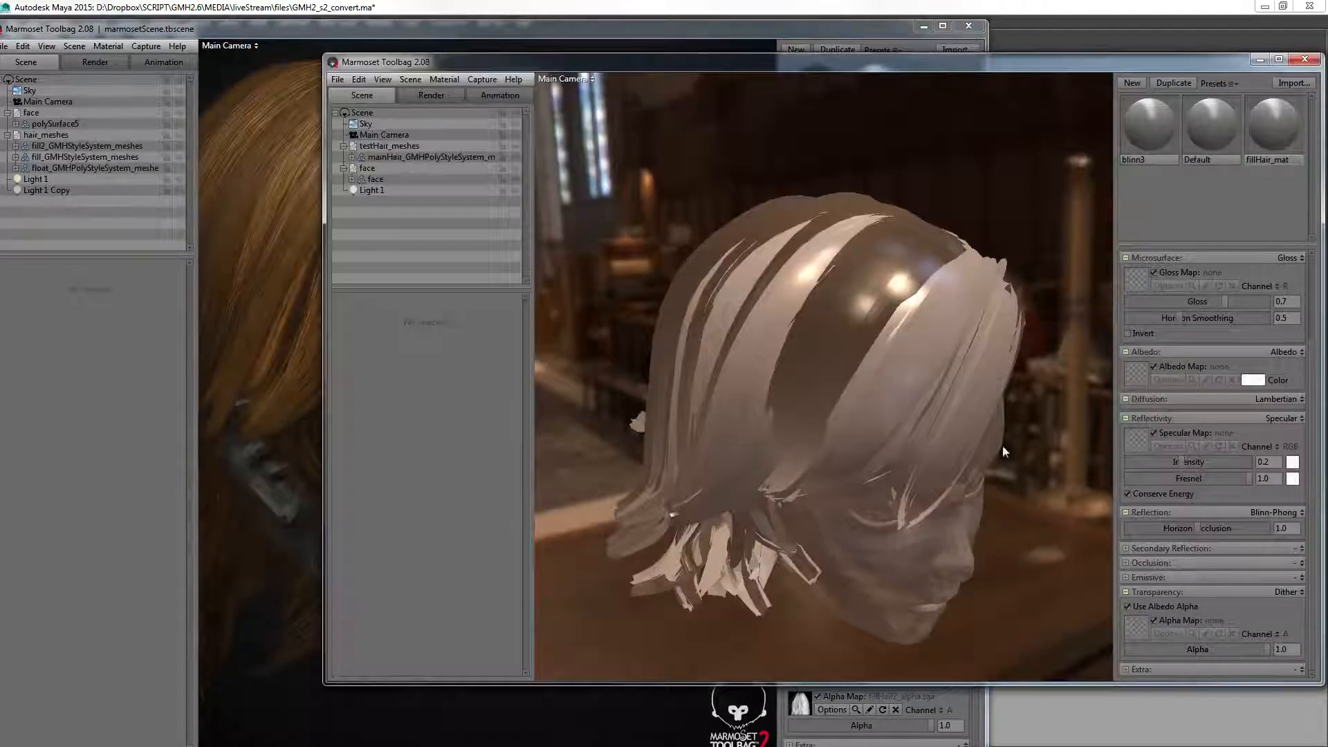
pyautogui.click(1284, 592)
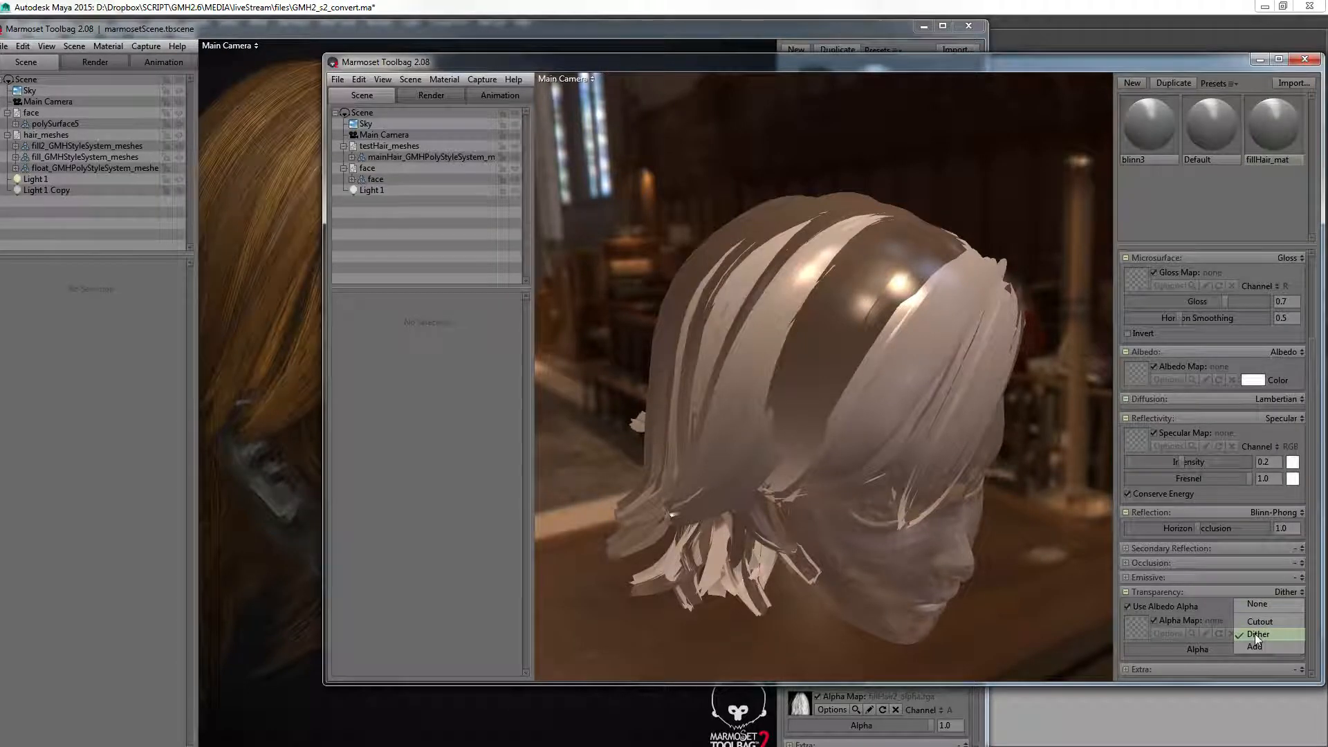
pyautogui.click(1223, 609)
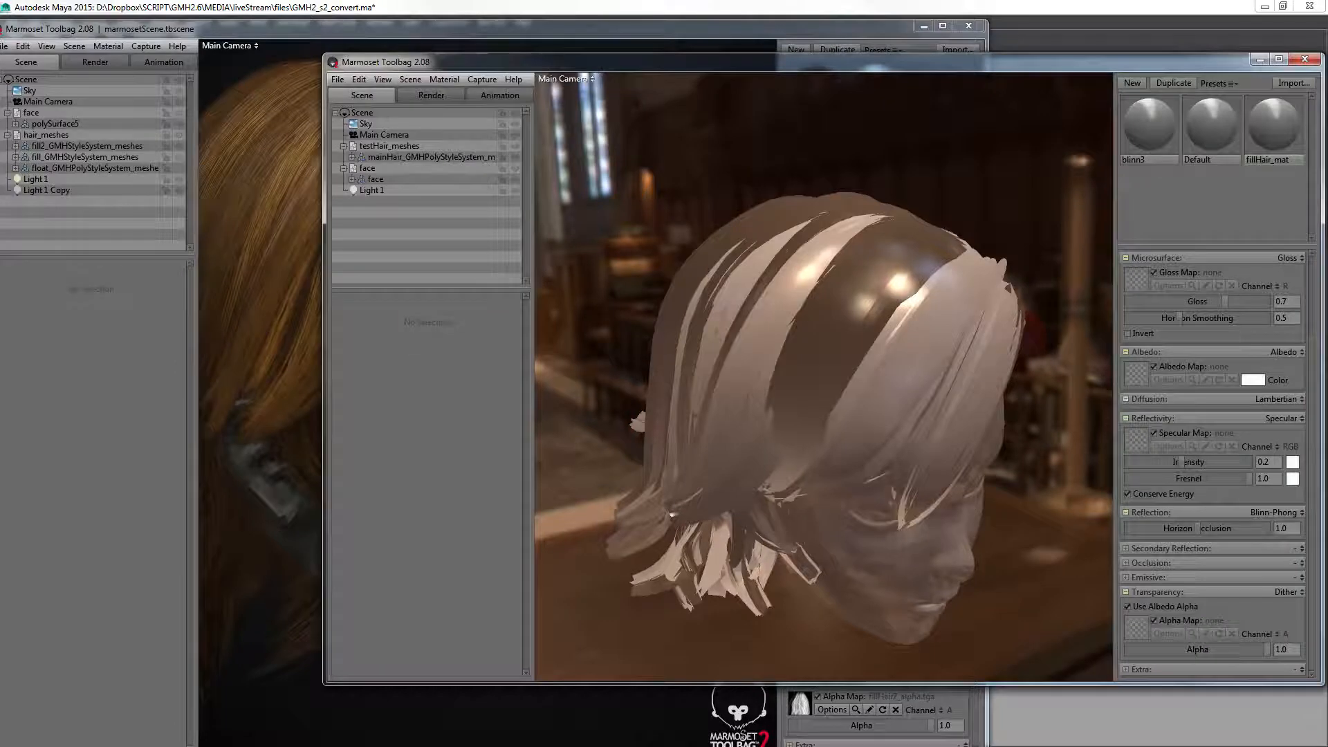
# - Open the liveStream textures folder in the file explorer and locate testHair_alpha.tga
pyautogui.hotkey('alt', 'Tab')
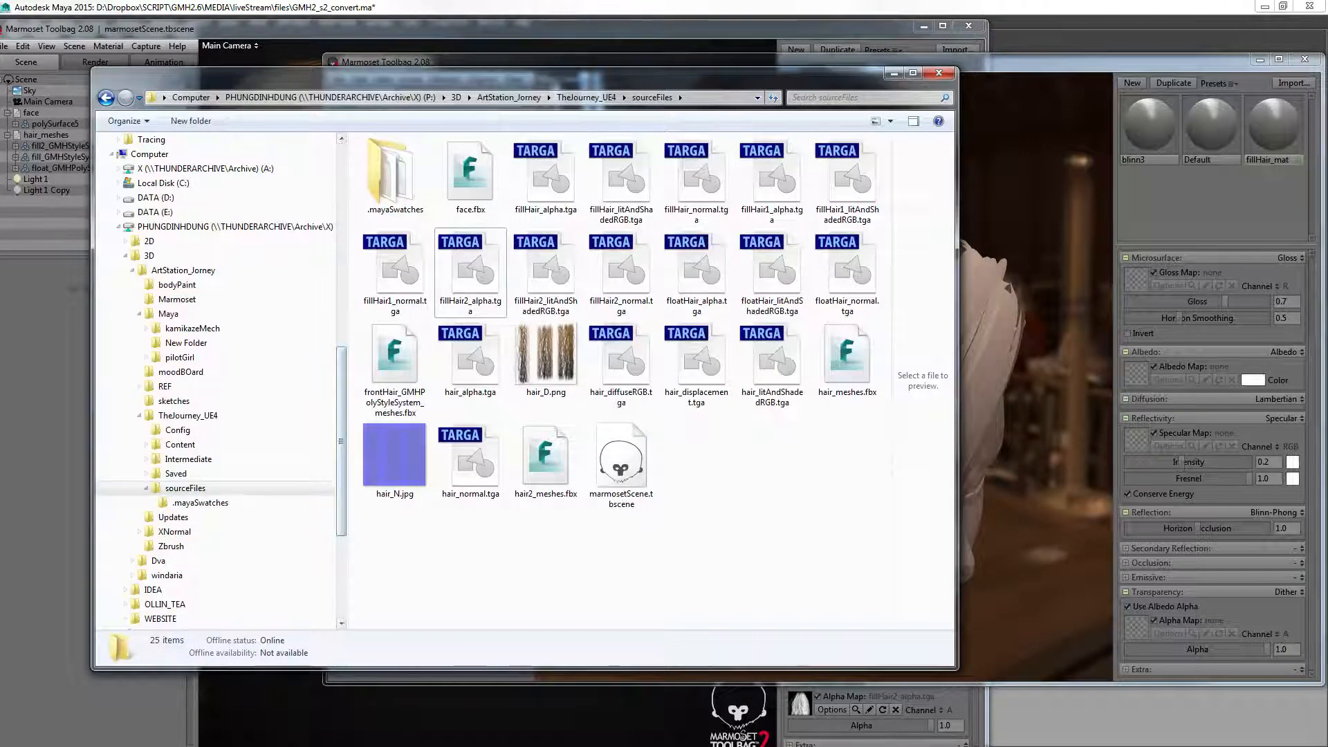
pyautogui.hotkey('alt', 'Tab')
pyautogui.click(127, 613)
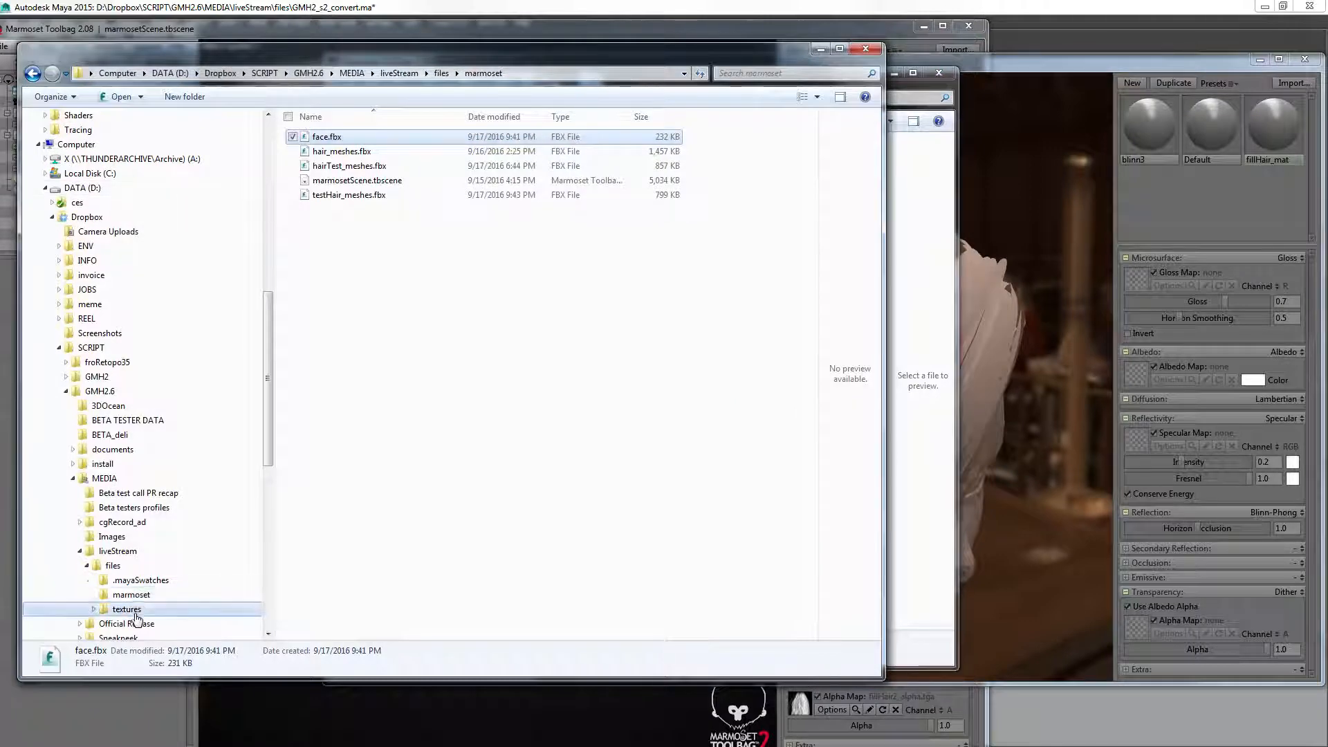
pyautogui.click(534, 201)
pyautogui.click(397, 166)
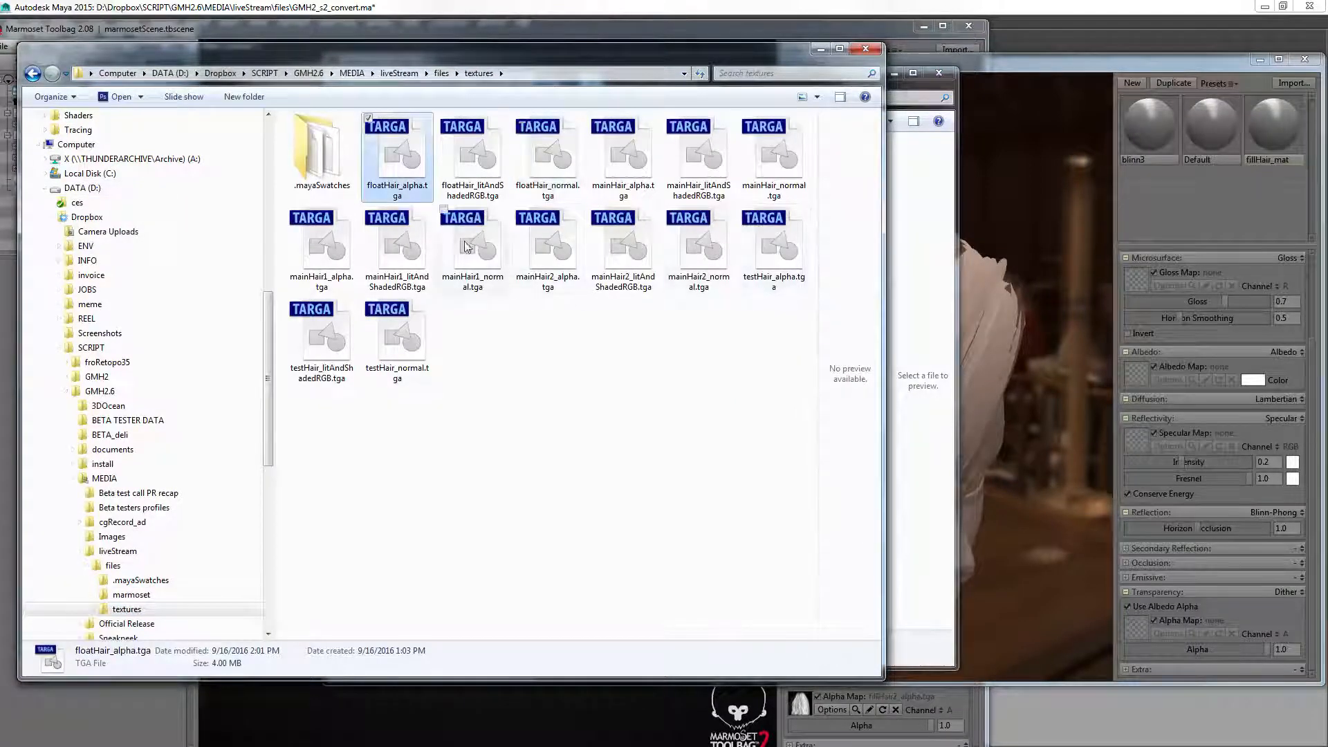
pyautogui.click(380, 270)
pyautogui.click(546, 267)
pyautogui.click(504, 248)
pyautogui.click(578, 151)
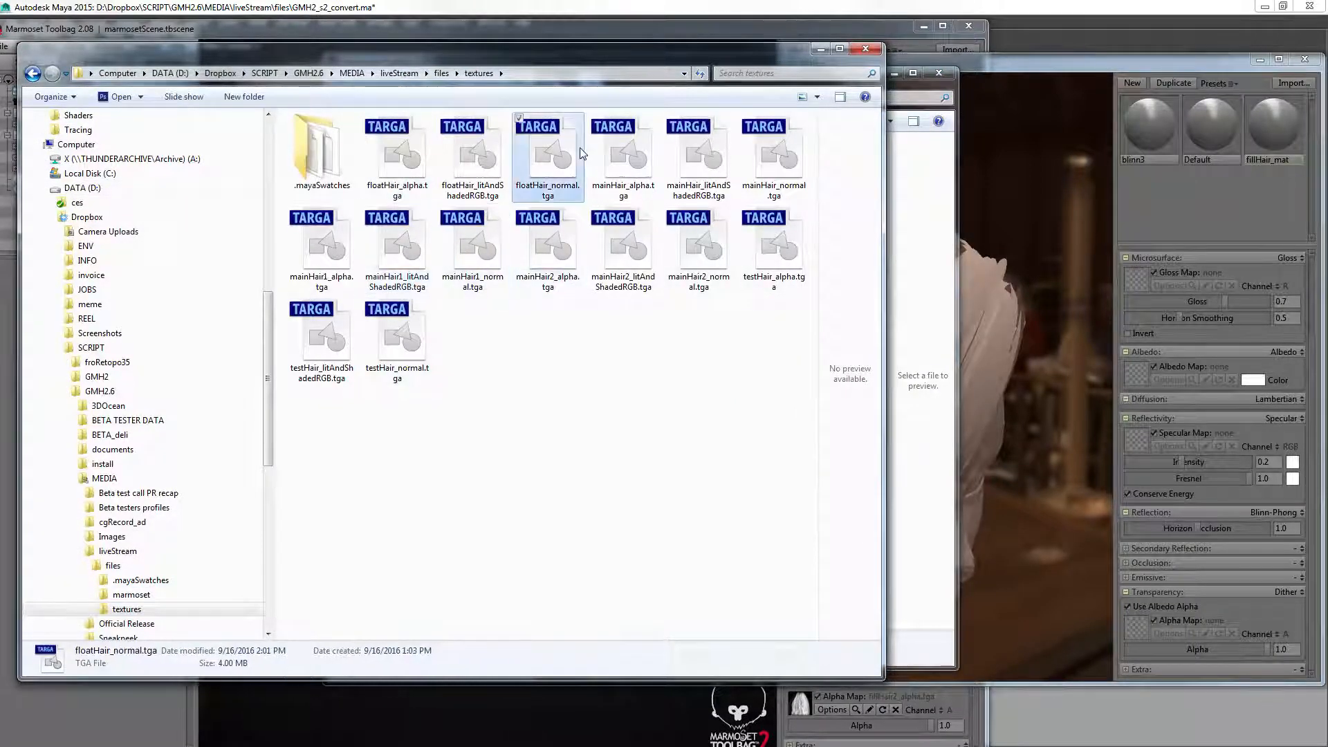
pyautogui.press('t')
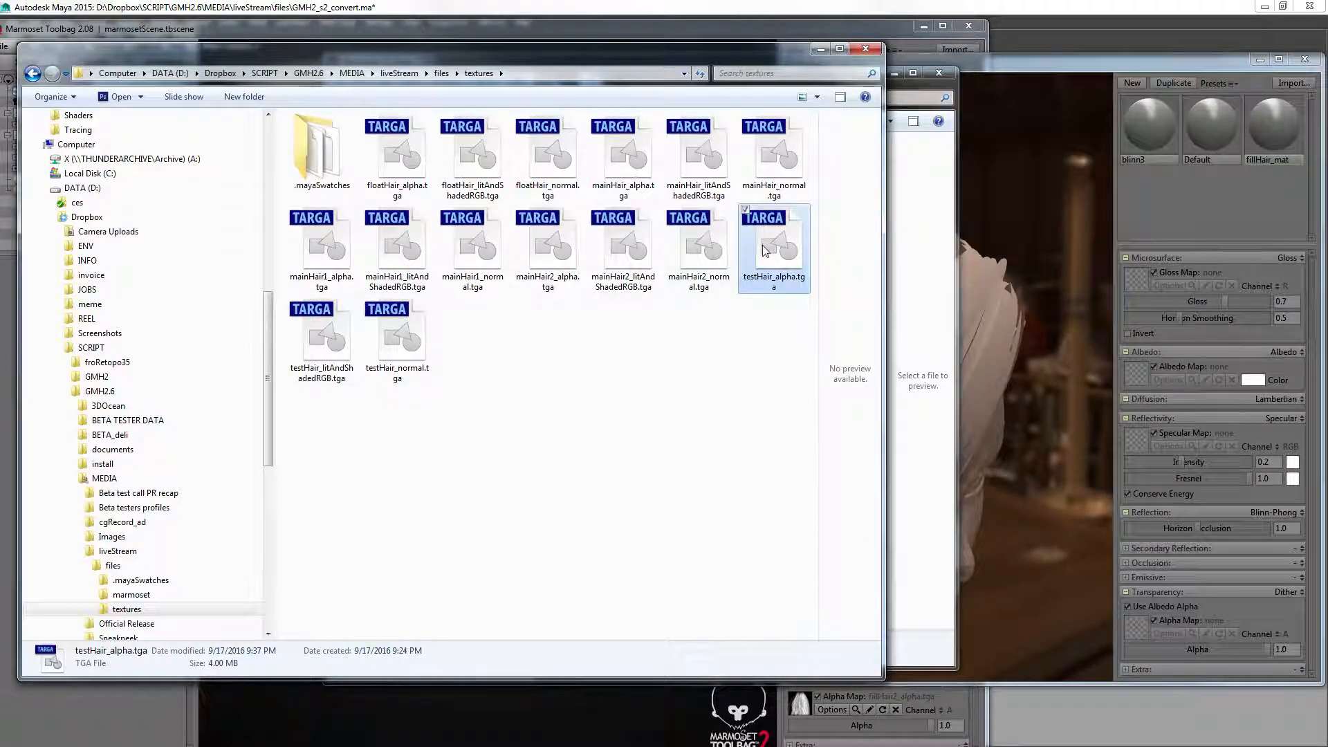
# - Load testHair_alpha.tga from the textures folder as the alpha map of fillHair_mat
pyautogui.moveTo(767, 250); pyautogui.dragTo(1151, 421)
pyautogui.moveTo(1142, 284); pyautogui.dragTo(668, 440)
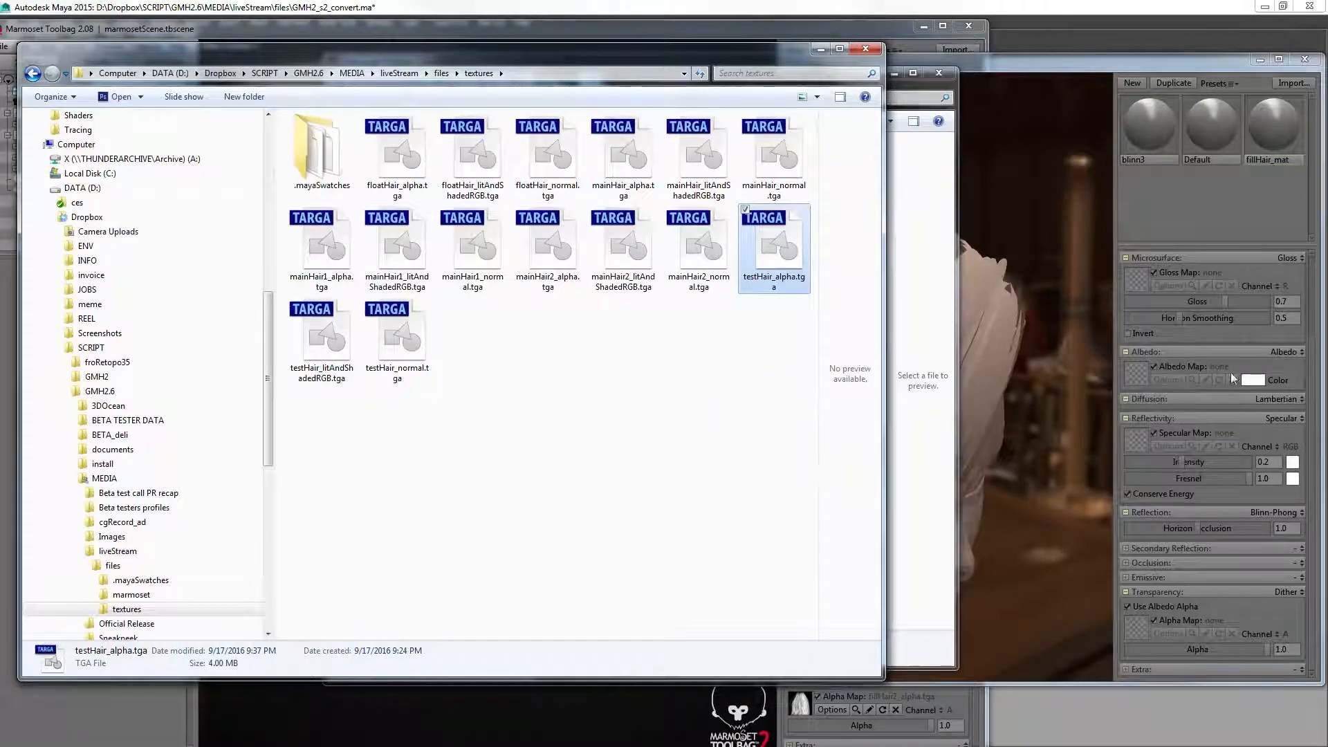
pyautogui.moveTo(1309, 351); pyautogui.dragTo(1311, 268)
pyautogui.hotkey('alt', 'Tab')
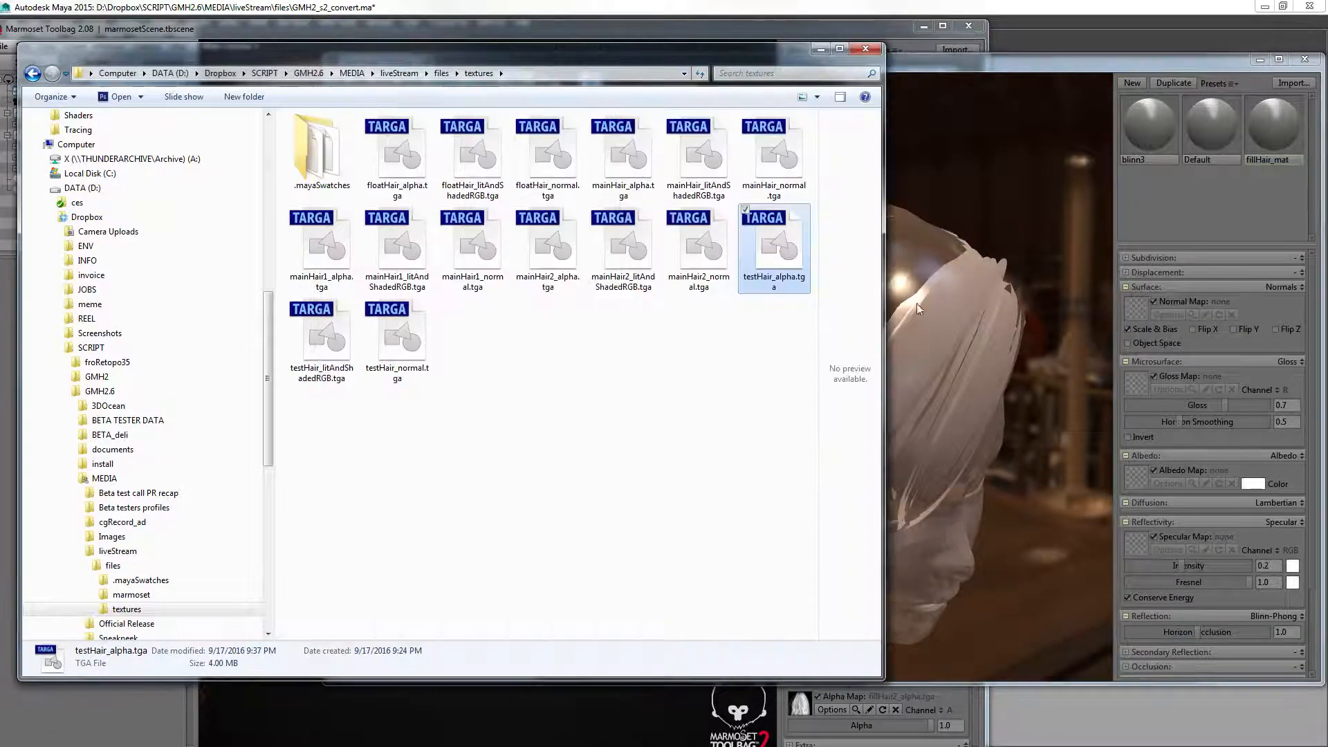
pyautogui.moveTo(777, 245); pyautogui.dragTo(1031, 607)
pyautogui.moveTo(1309, 482); pyautogui.dragTo(1301, 595)
pyautogui.hotkey('alt', 'Tab')
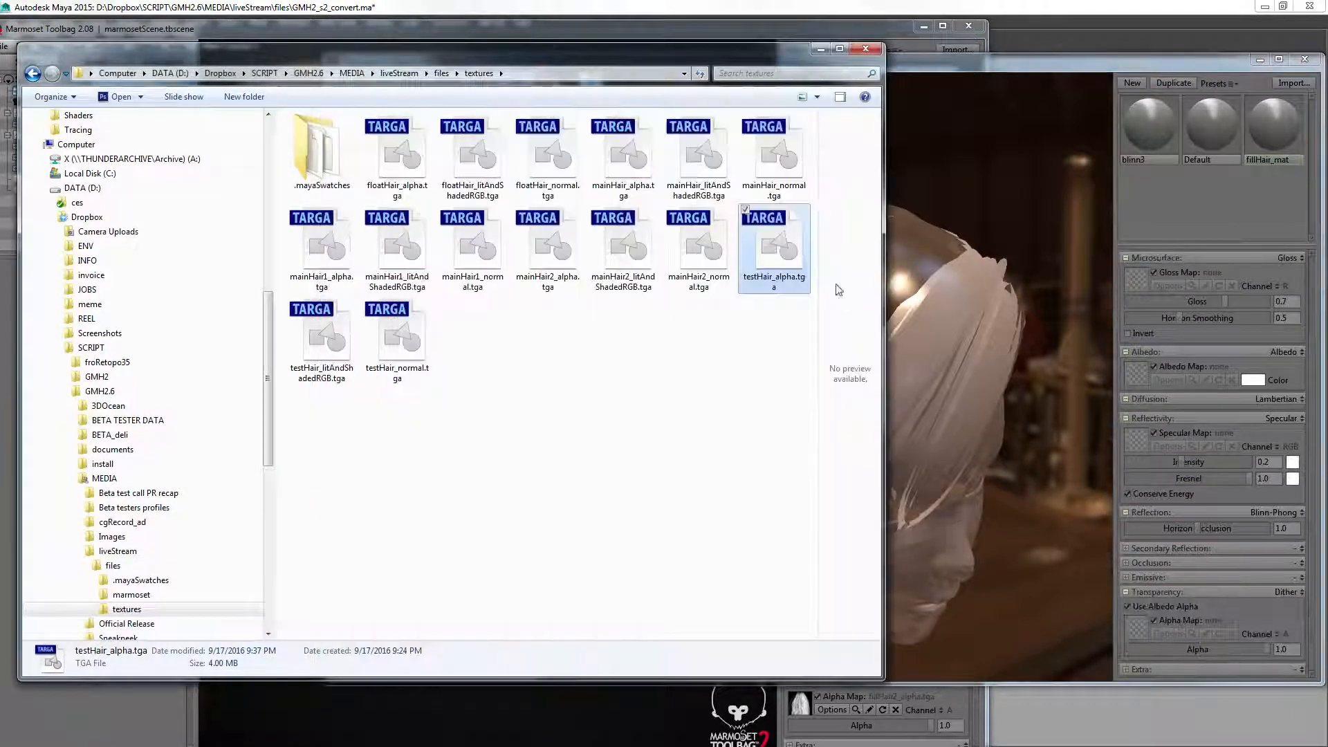
pyautogui.moveTo(776, 245); pyautogui.dragTo(1137, 626)
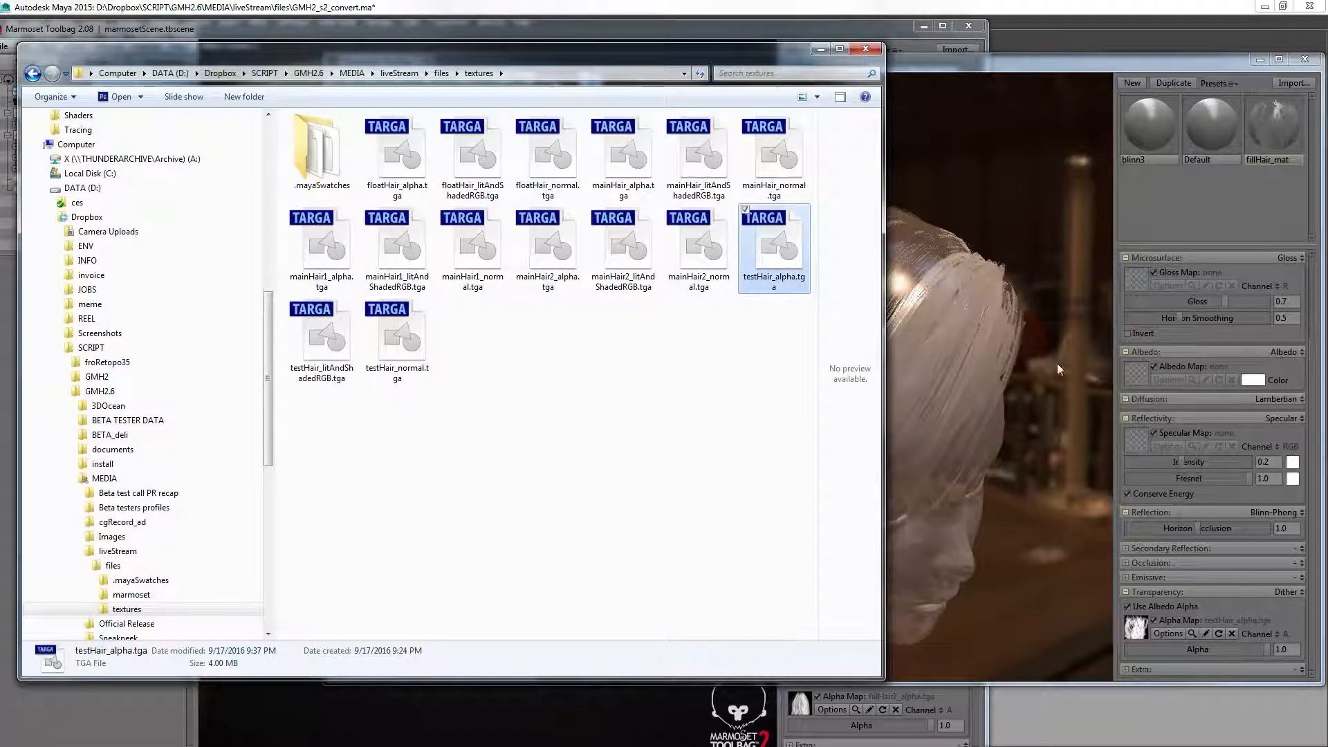
# - Assign testHair_normal.tga as the normal map and testHair_litAndShadedRGB.tga as the albedo map of fillHair_mat
pyautogui.moveTo(1310, 569); pyautogui.dragTo(1312, 471)
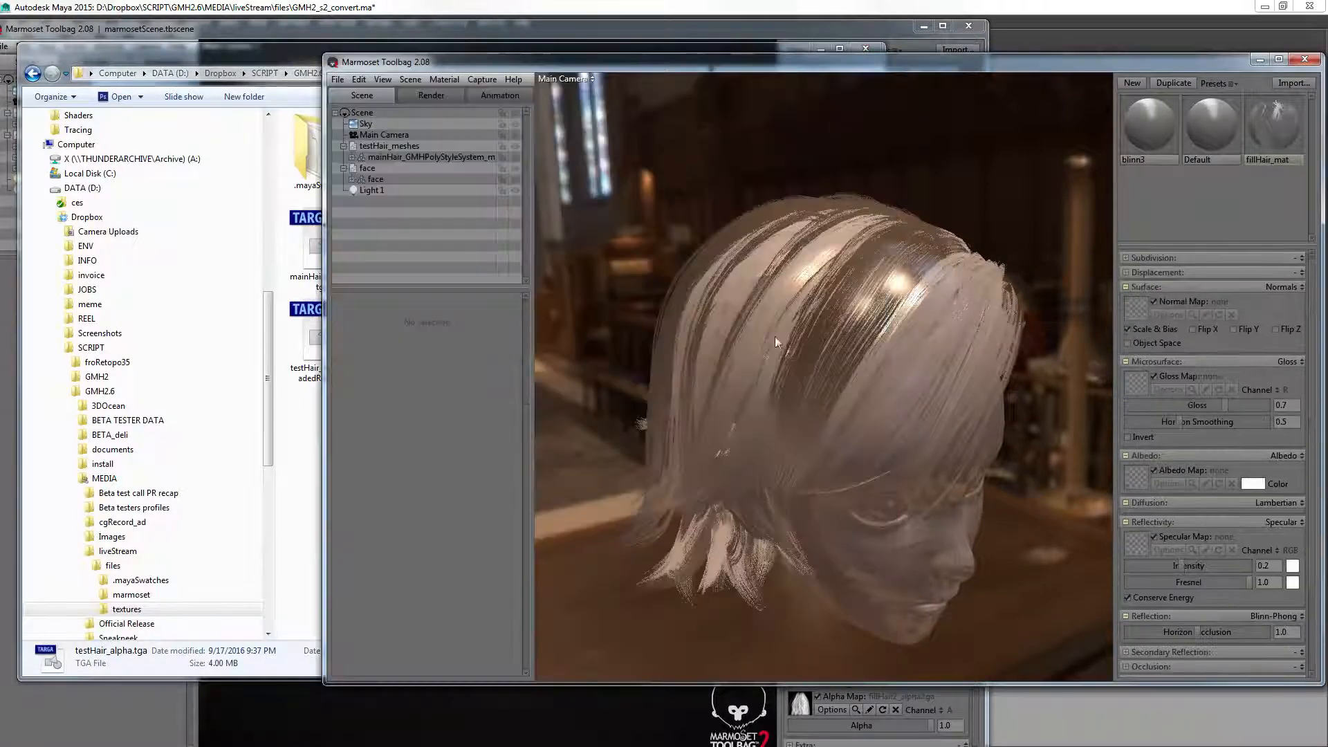
pyautogui.click(315, 435)
pyautogui.moveTo(426, 371); pyautogui.dragTo(1135, 307)
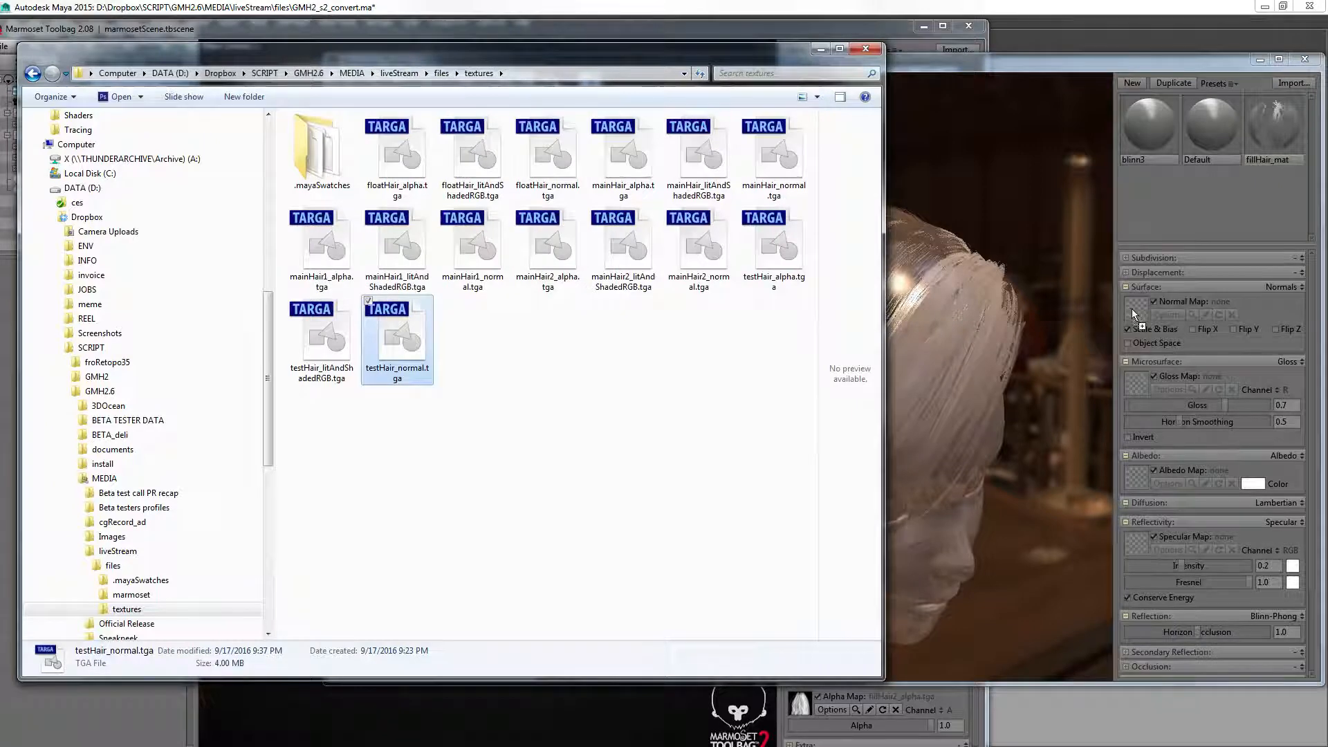
pyautogui.moveTo(322, 339); pyautogui.dragTo(1142, 478)
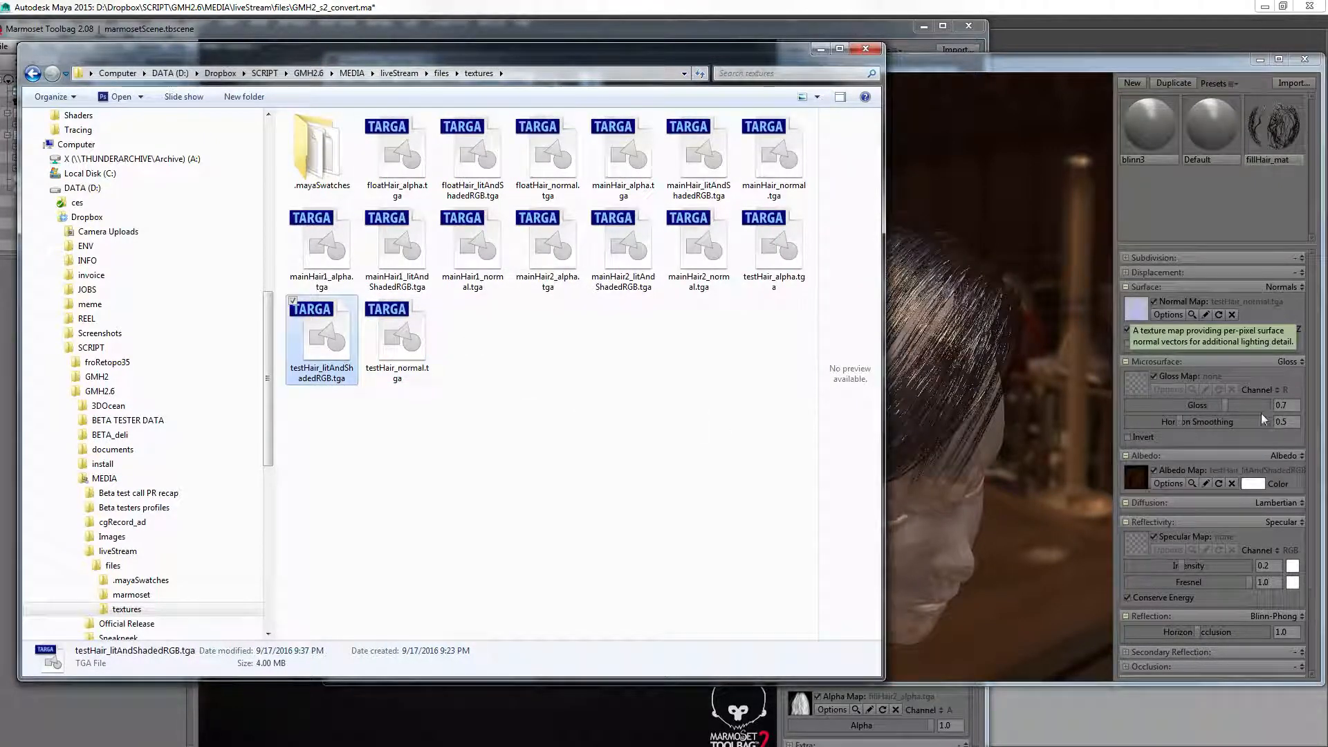
# - Set fillHair_mat's specular intensity to 0.054, Fresnel to 0.306 and gloss to 0.336
pyautogui.click(1312, 365)
pyautogui.moveTo(1312, 365); pyautogui.dragTo(1314, 450)
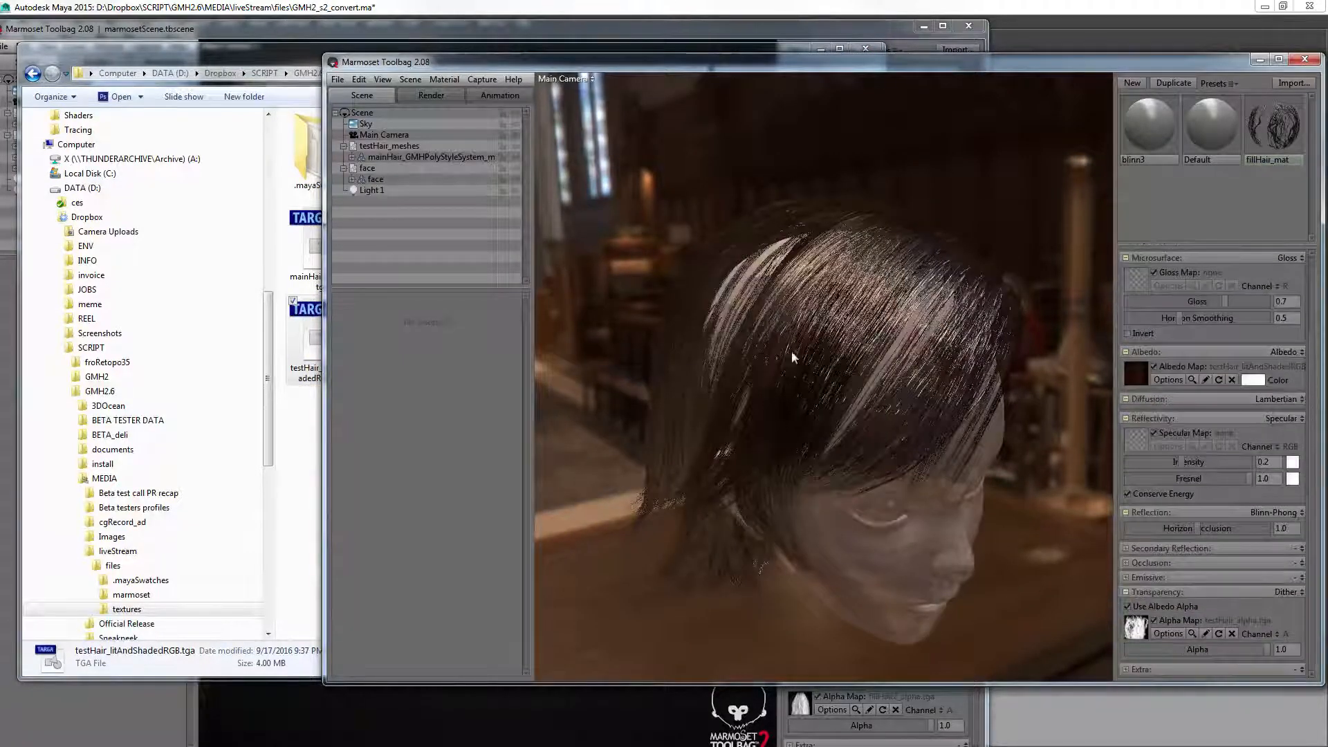
pyautogui.moveTo(794, 357); pyautogui.dragTo(897, 381)
pyautogui.moveTo(1191, 468)
pyautogui.mouseDown()
pyautogui.moveTo(1168, 463)
pyautogui.moveTo(1207, 478)
pyautogui.moveTo(1183, 479)
pyautogui.mouseUp()
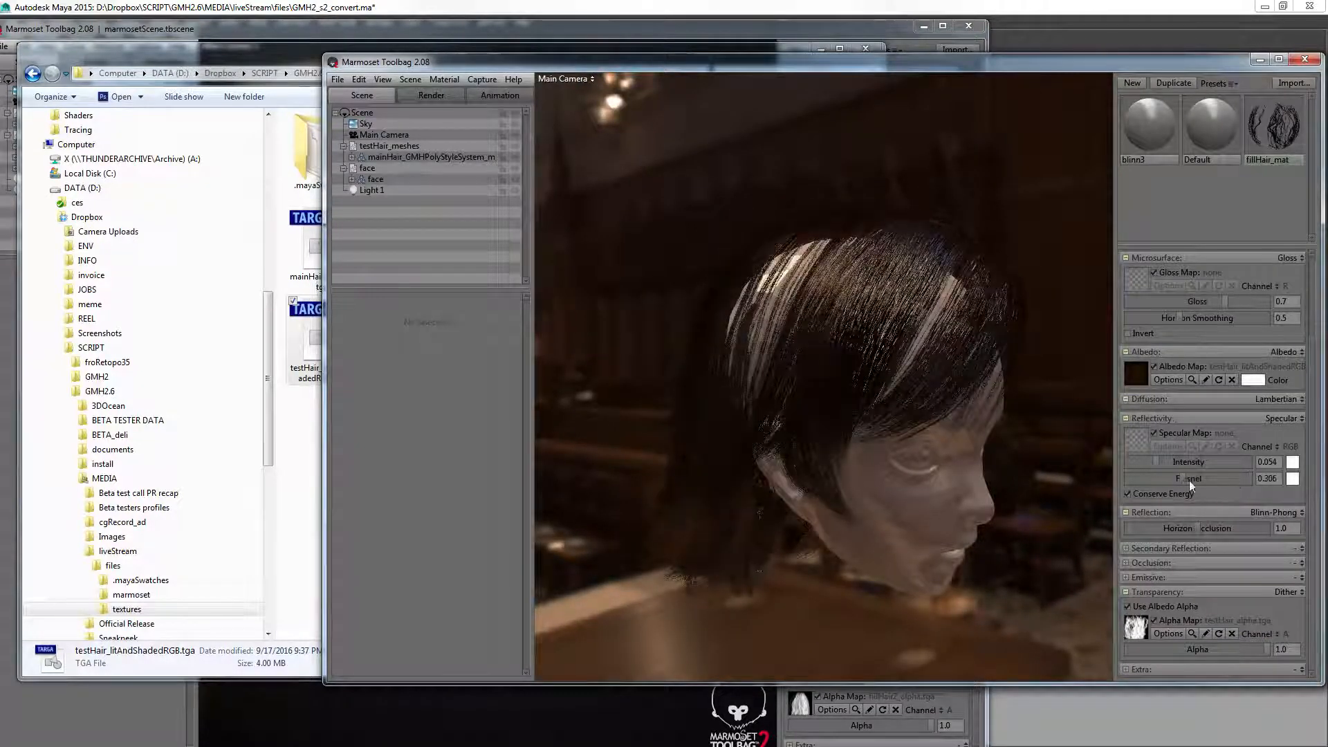
pyautogui.scroll(3, 1315, 444)
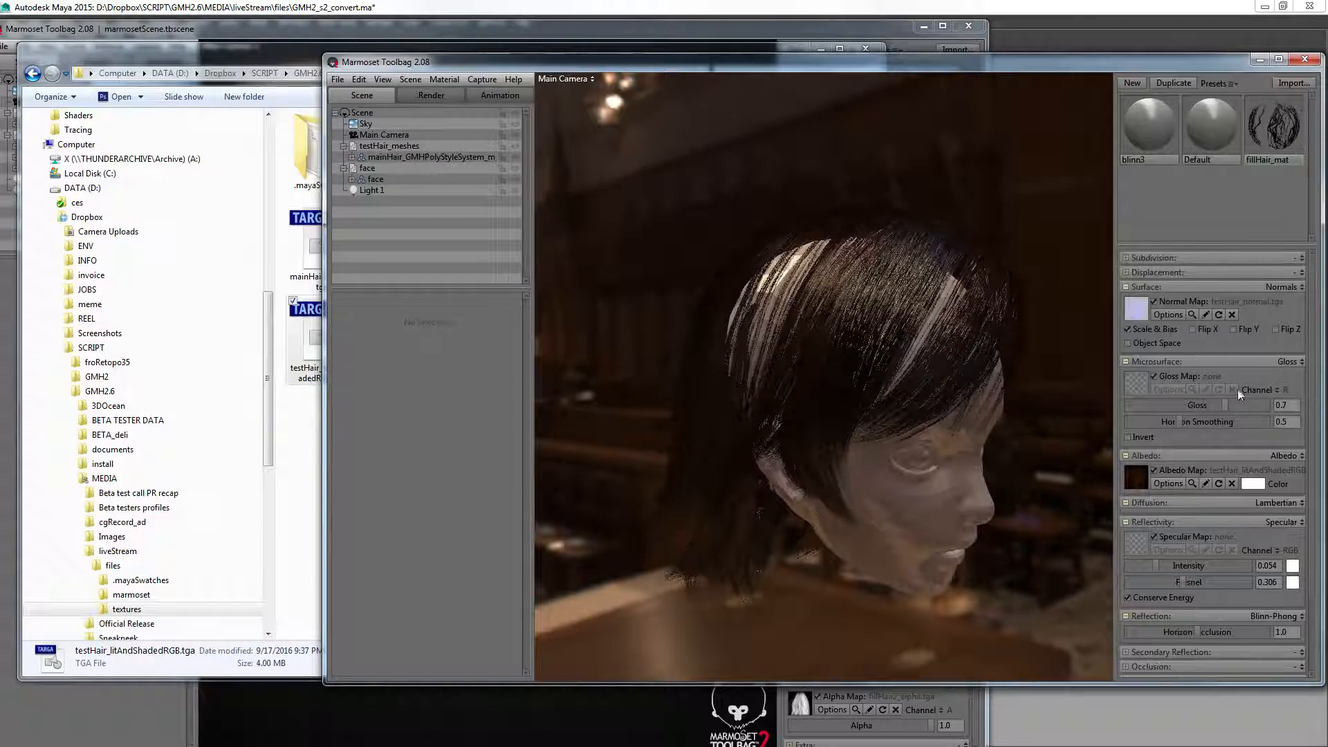
pyautogui.moveTo(1194, 404); pyautogui.dragTo(1174, 406)
pyautogui.moveTo(823, 421); pyautogui.dragTo(816, 345)
pyautogui.moveTo(807, 332); pyautogui.dragTo(846, 371, button='right')
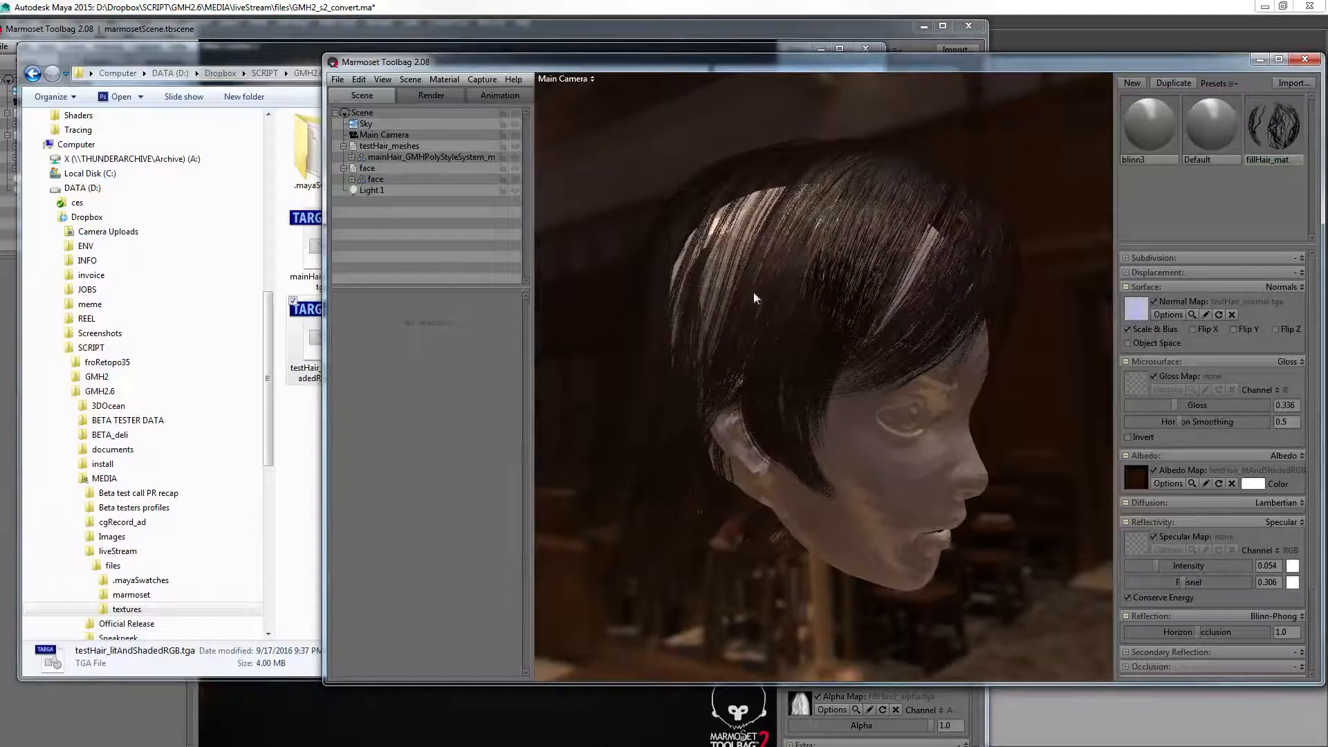
# - Set the viewport render resolution to 2:1 (Double) and inspect the hair strands
pyautogui.click(426, 96)
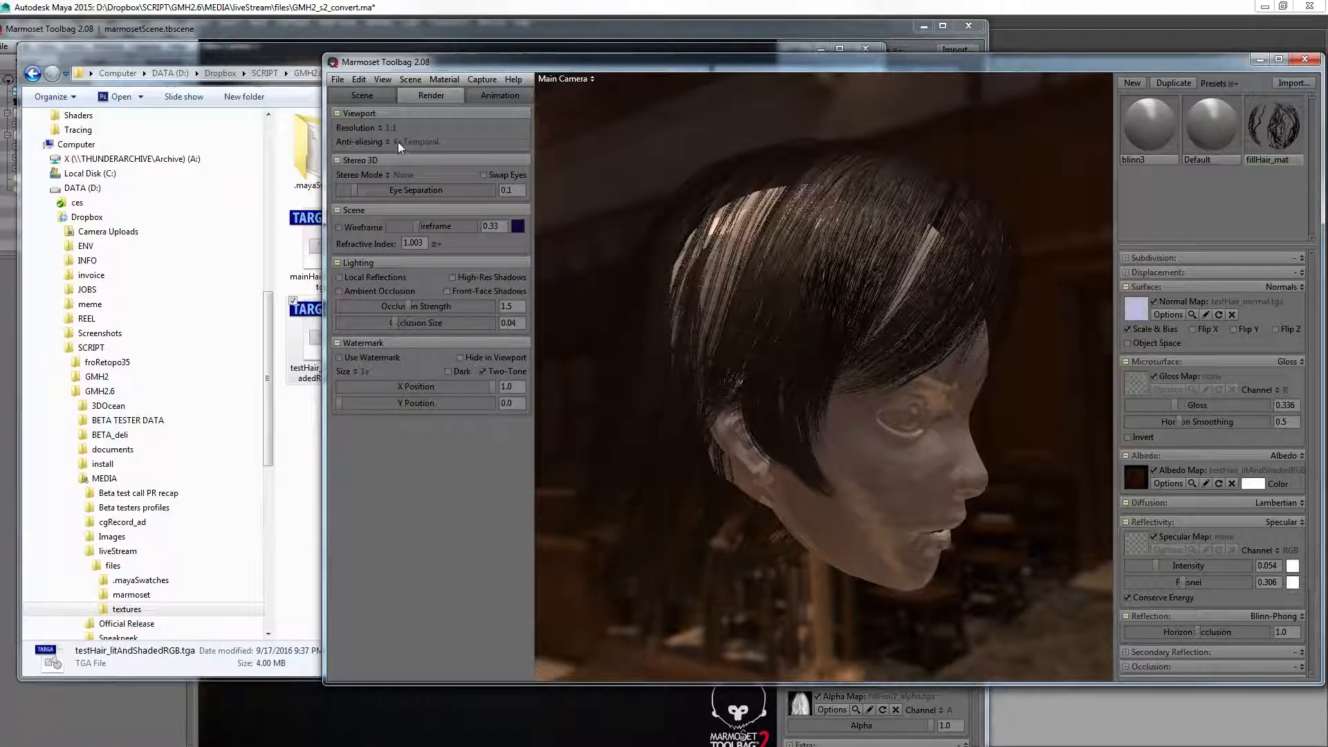
pyautogui.moveTo(976, 362); pyautogui.dragTo(830, 364)
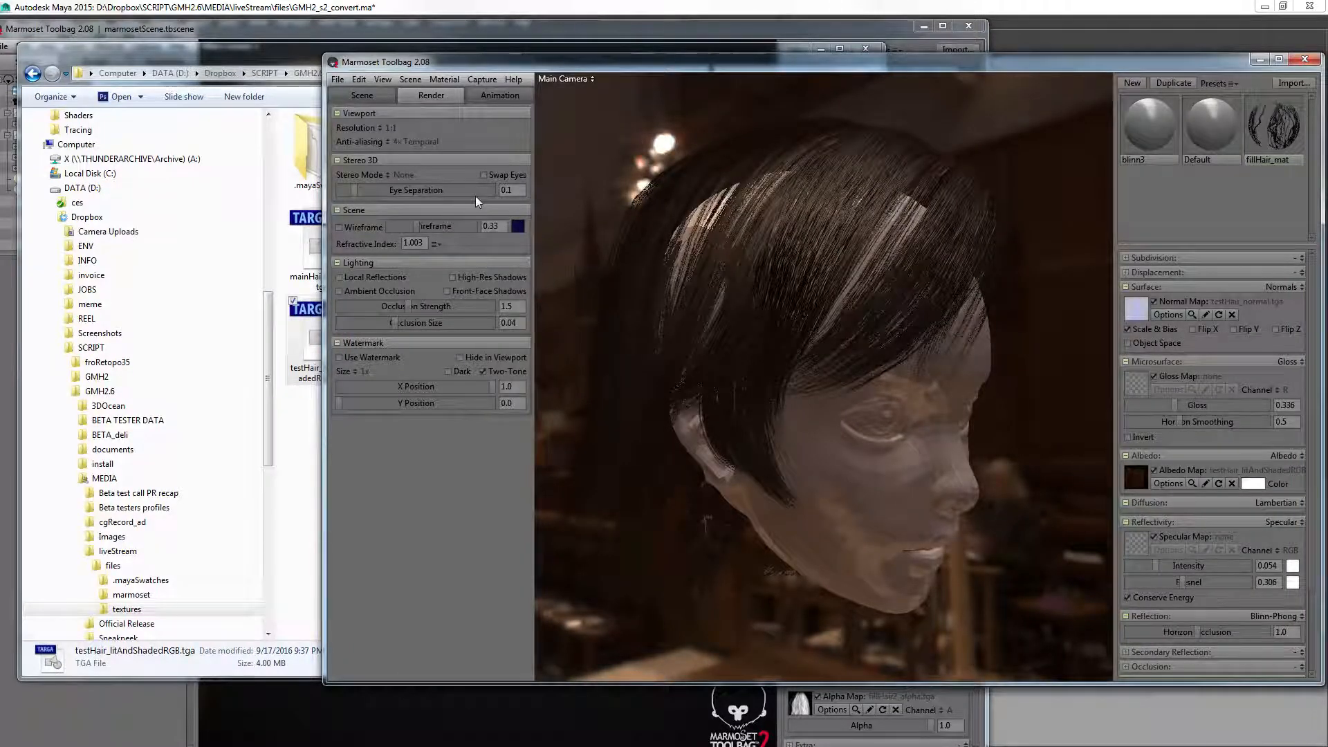
pyautogui.click(381, 127)
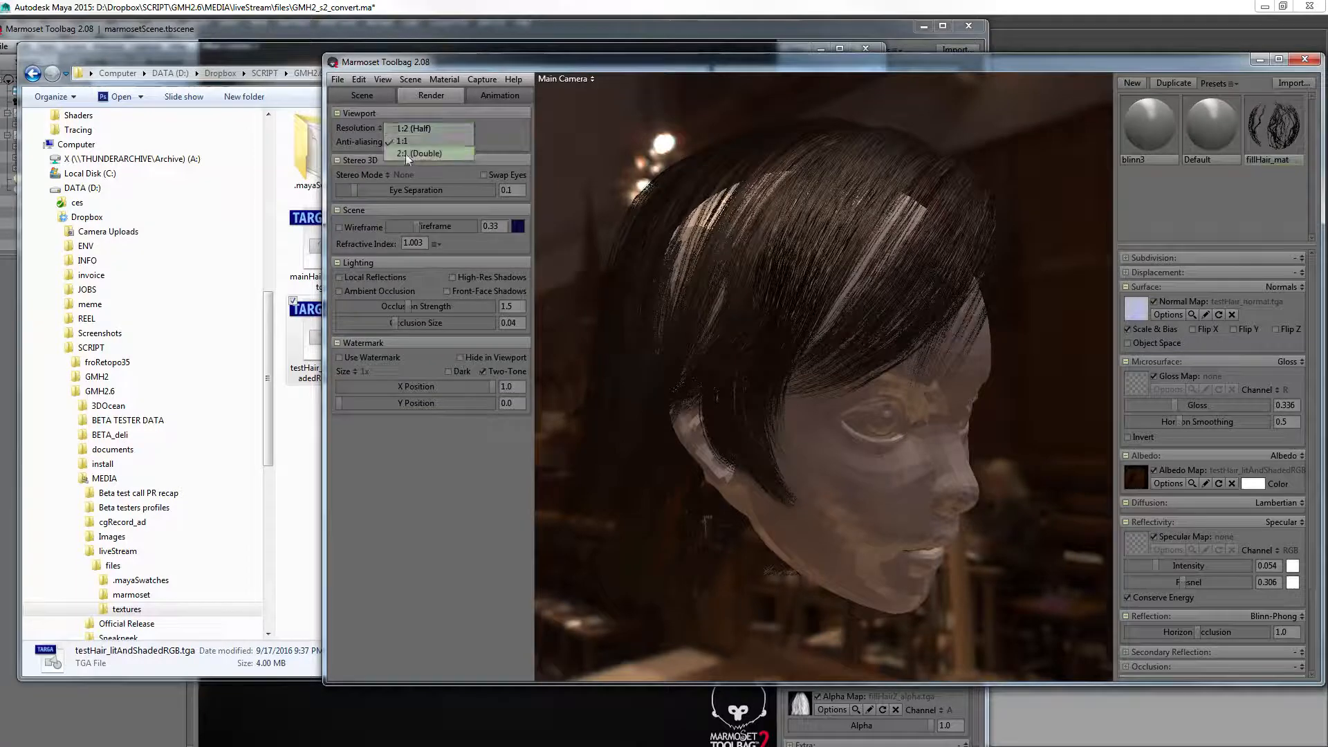
pyautogui.click(408, 154)
pyautogui.moveTo(774, 315); pyautogui.dragTo(836, 292)
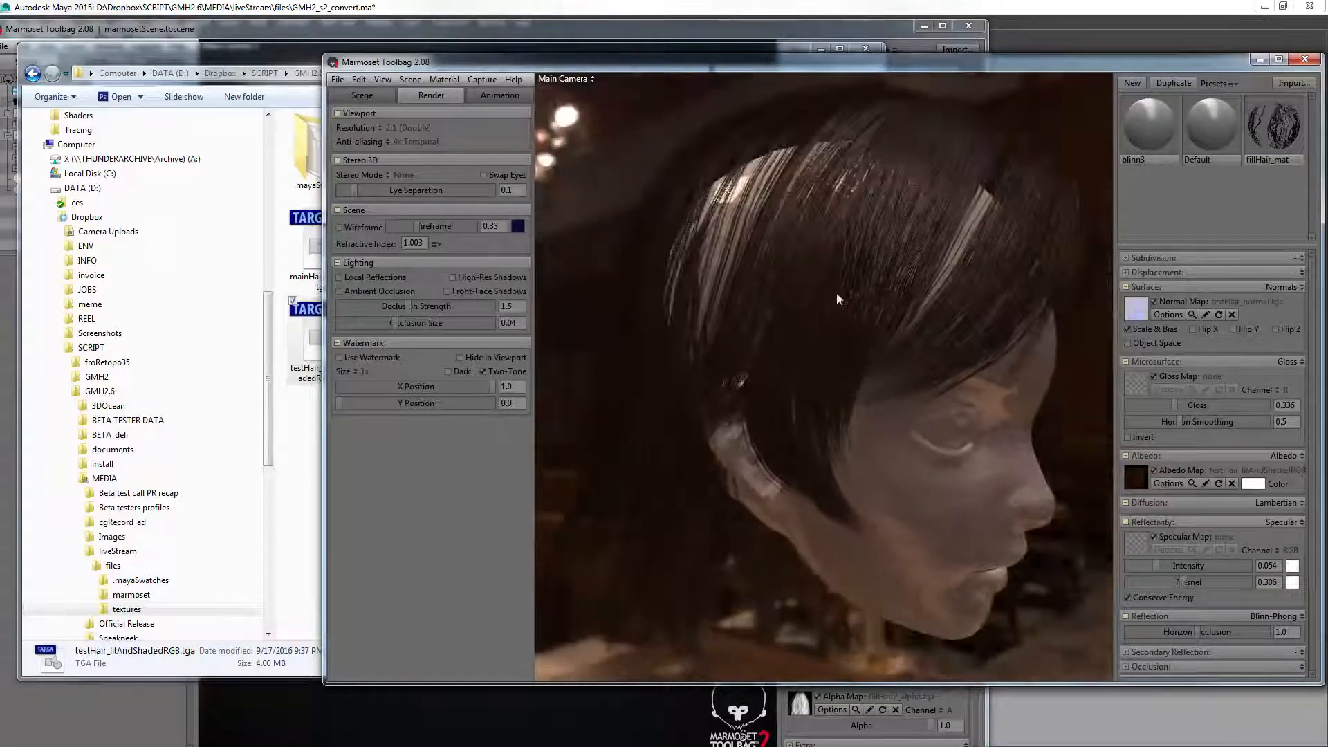
# - Compare the textured hair in Toolbag with the hair model in Maya from several angles
pyautogui.click(962, 6)
pyautogui.keyDown('alt'); pyautogui.moveTo(713, 197); pyautogui.dragTo(738, 326); pyautogui.keyUp('alt')
pyautogui.moveTo(671, 298)
pyautogui.keyDown('alt'); pyautogui.mouseDown()
pyautogui.moveTo(691, 290)
pyautogui.moveTo(719, 323)
pyautogui.moveTo(691, 305)
pyautogui.mouseUp(); pyautogui.keyUp('alt')
pyautogui.hotkey('alt', 'Tab')
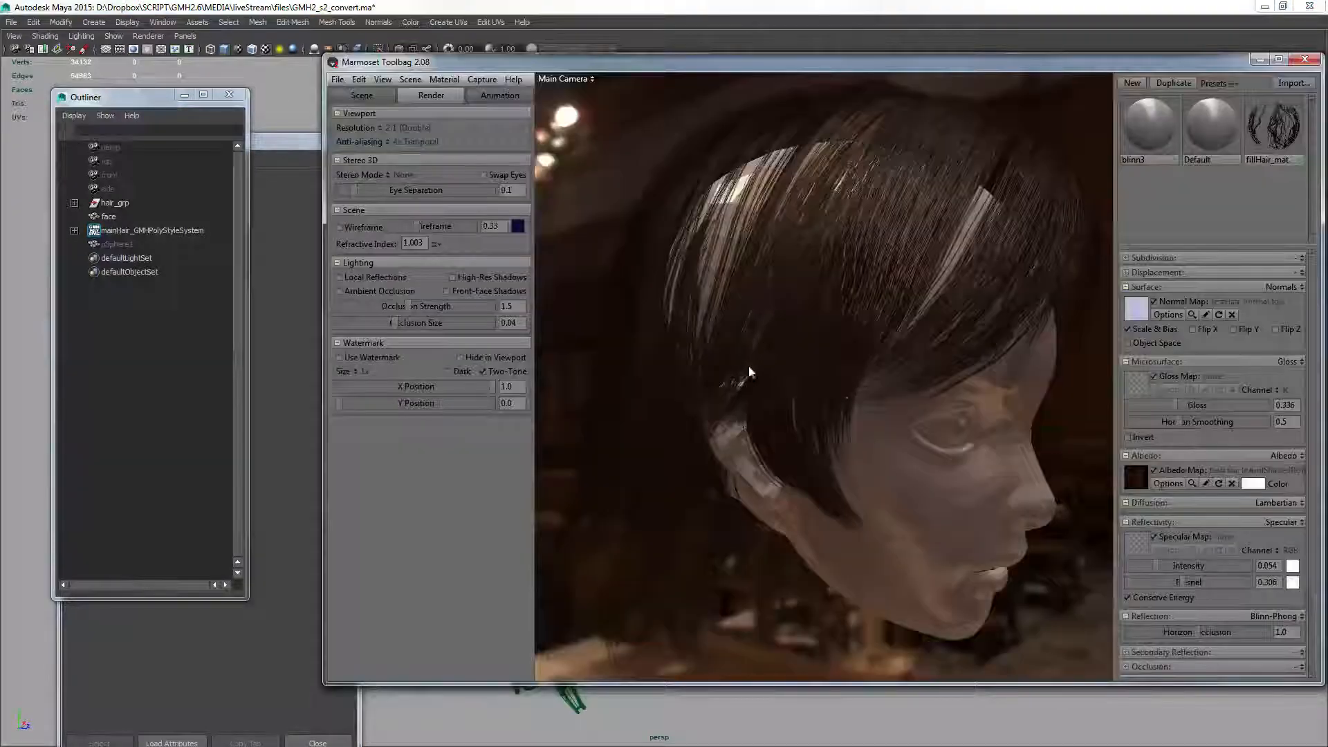
pyautogui.moveTo(827, 302)
pyautogui.mouseDown()
pyautogui.moveTo(851, 324)
pyautogui.moveTo(828, 318)
pyautogui.mouseUp()
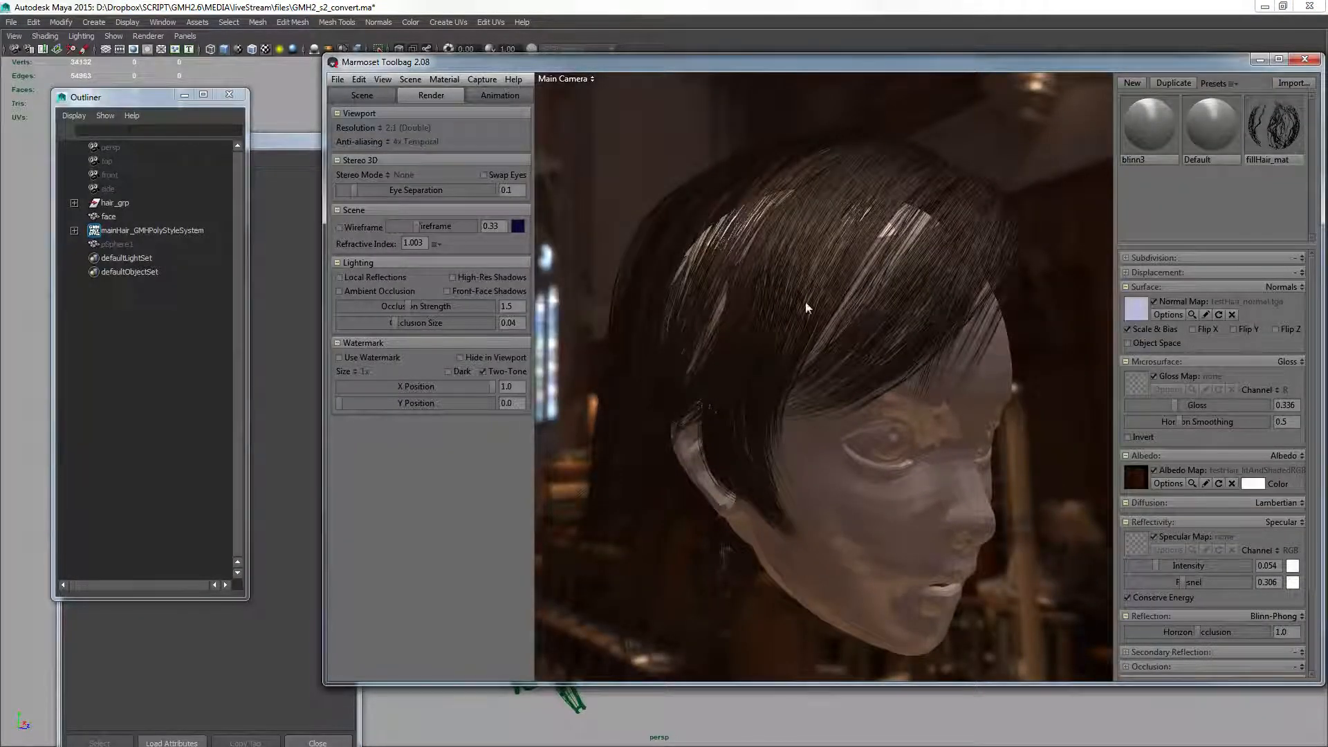
pyautogui.moveTo(806, 305); pyautogui.dragTo(844, 310)
pyautogui.hotkey('alt', 'Tab')
pyautogui.hotkey('alt', 'Tab')
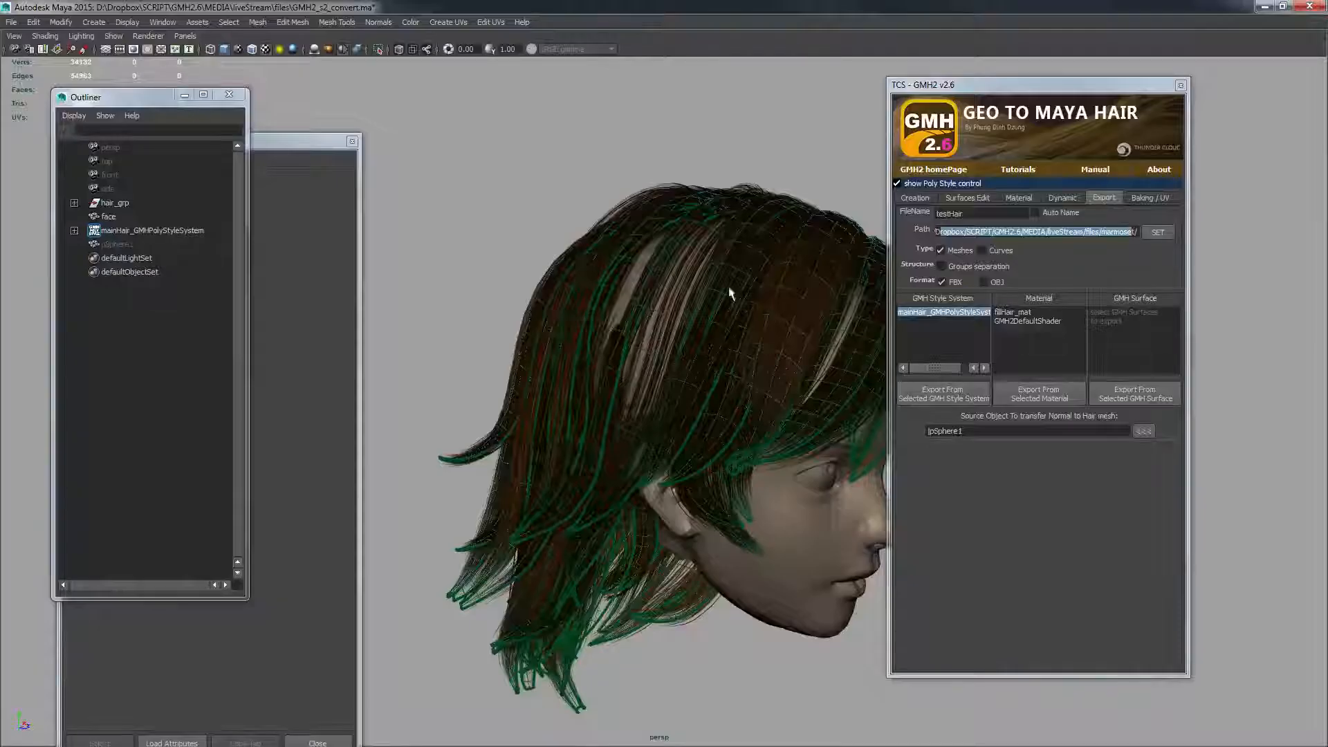
# - In Maya, select the topLeft4 hair surface on the crown and set its tube rotation to 0.81
pyautogui.keyDown('alt'); pyautogui.moveTo(740, 299); pyautogui.dragTo(731, 251); pyautogui.keyUp('alt')
pyautogui.keyDown('alt'); pyautogui.moveTo(699, 242); pyautogui.dragTo(676, 296, button='middle'); pyautogui.keyUp('alt')
pyautogui.keyDown('alt'); pyautogui.moveTo(675, 297); pyautogui.dragTo(711, 239, button='right'); pyautogui.keyUp('alt')
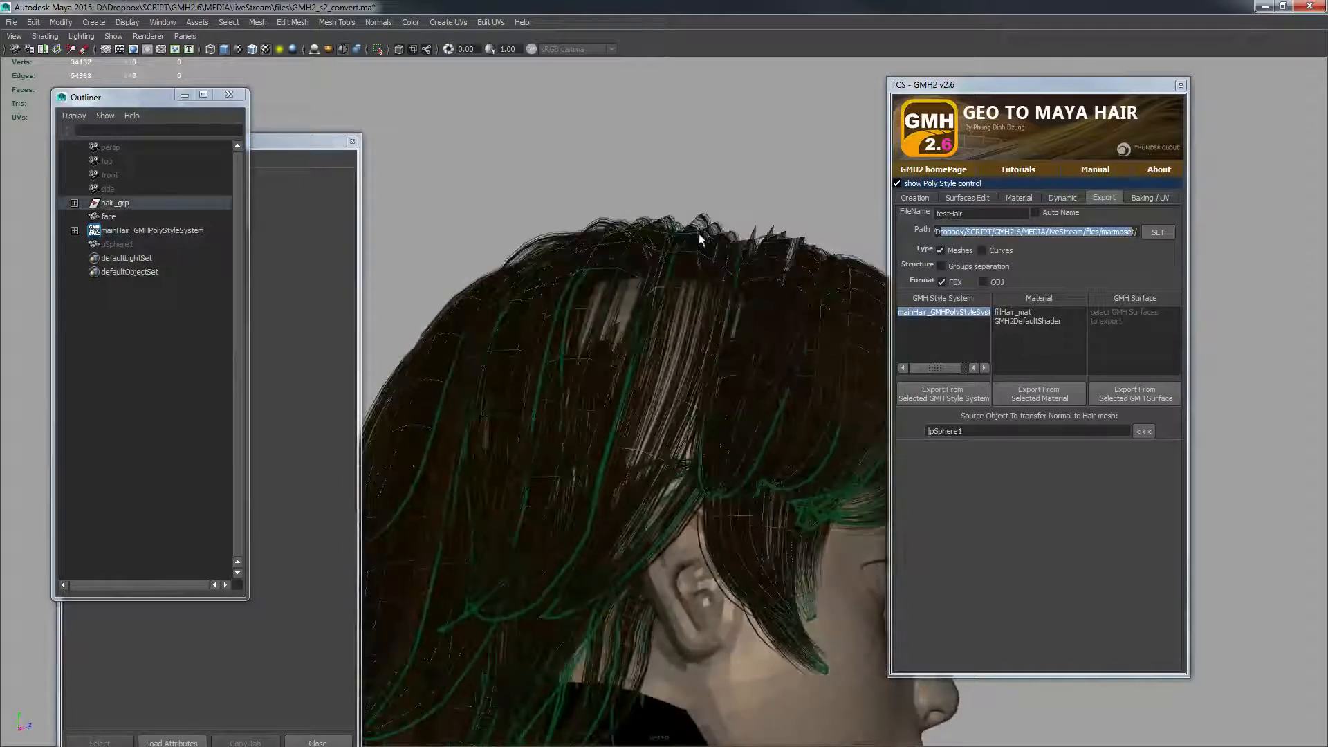
pyautogui.click(699, 236)
pyautogui.moveTo(699, 236)
pyautogui.keyDown('alt'); pyautogui.mouseDown()
pyautogui.moveTo(694, 269)
pyautogui.moveTo(691, 247)
pyautogui.mouseUp(); pyautogui.keyUp('alt')
pyautogui.click(724, 167)
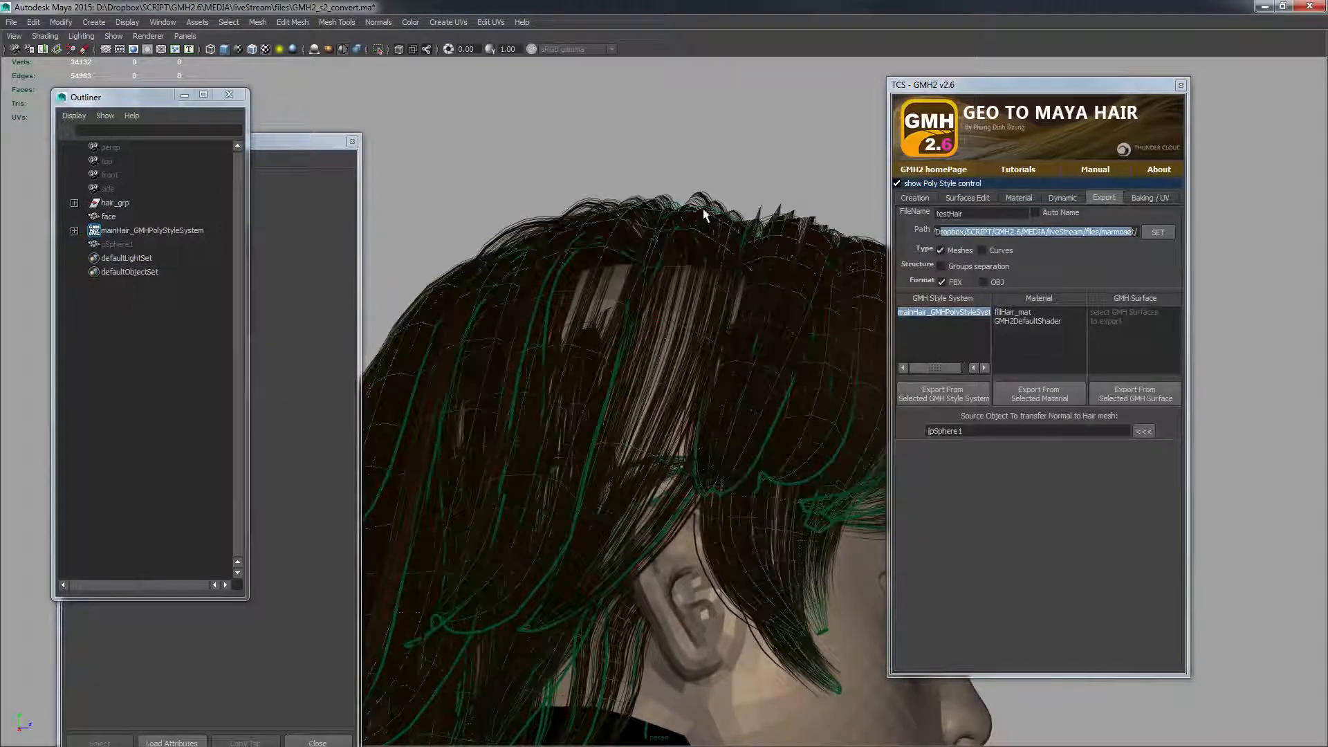
pyautogui.click(702, 209)
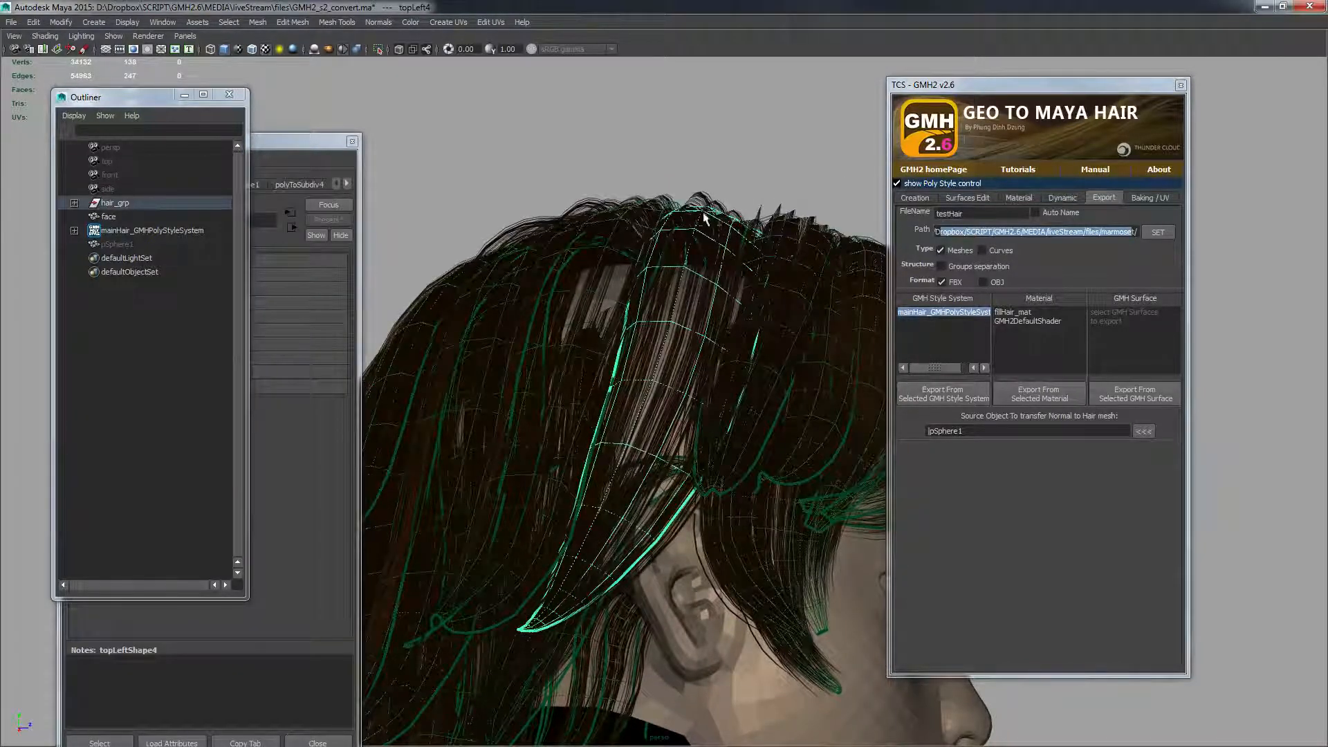
pyautogui.click(968, 198)
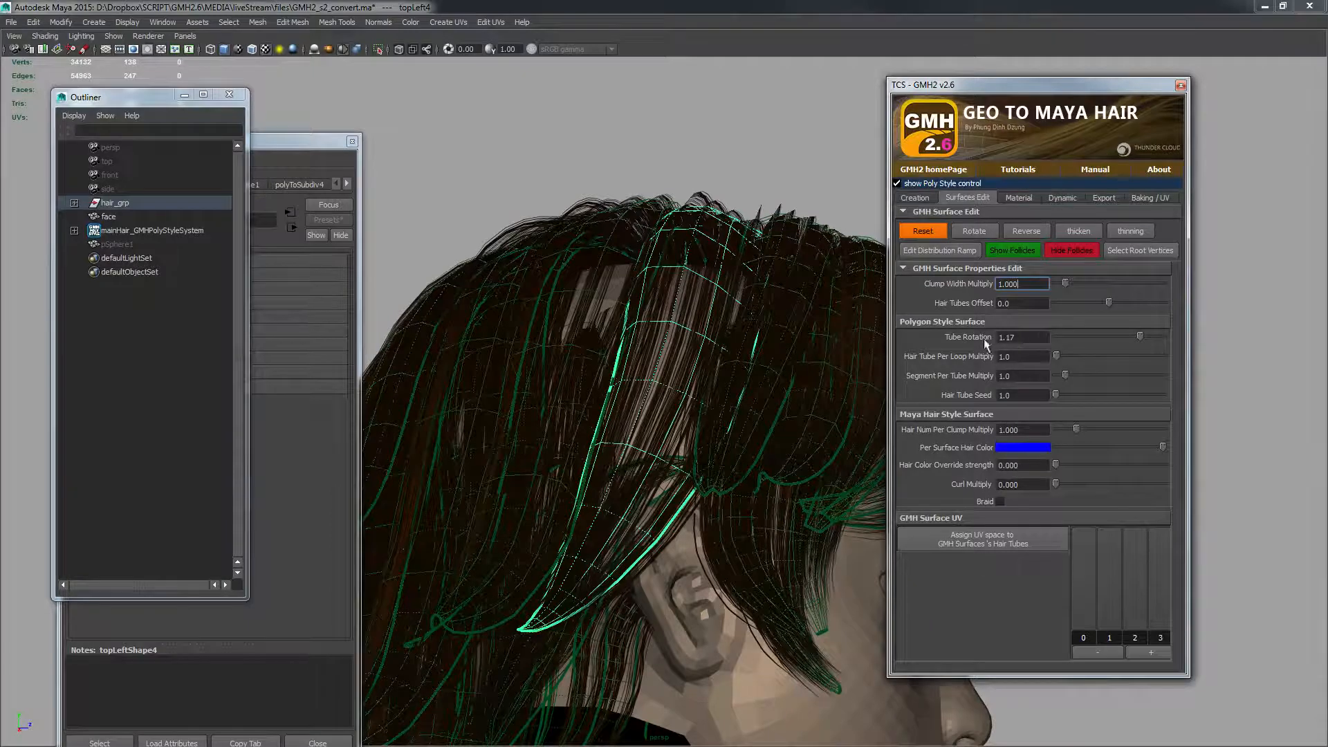
pyautogui.moveTo(1139, 336); pyautogui.dragTo(1131, 336)
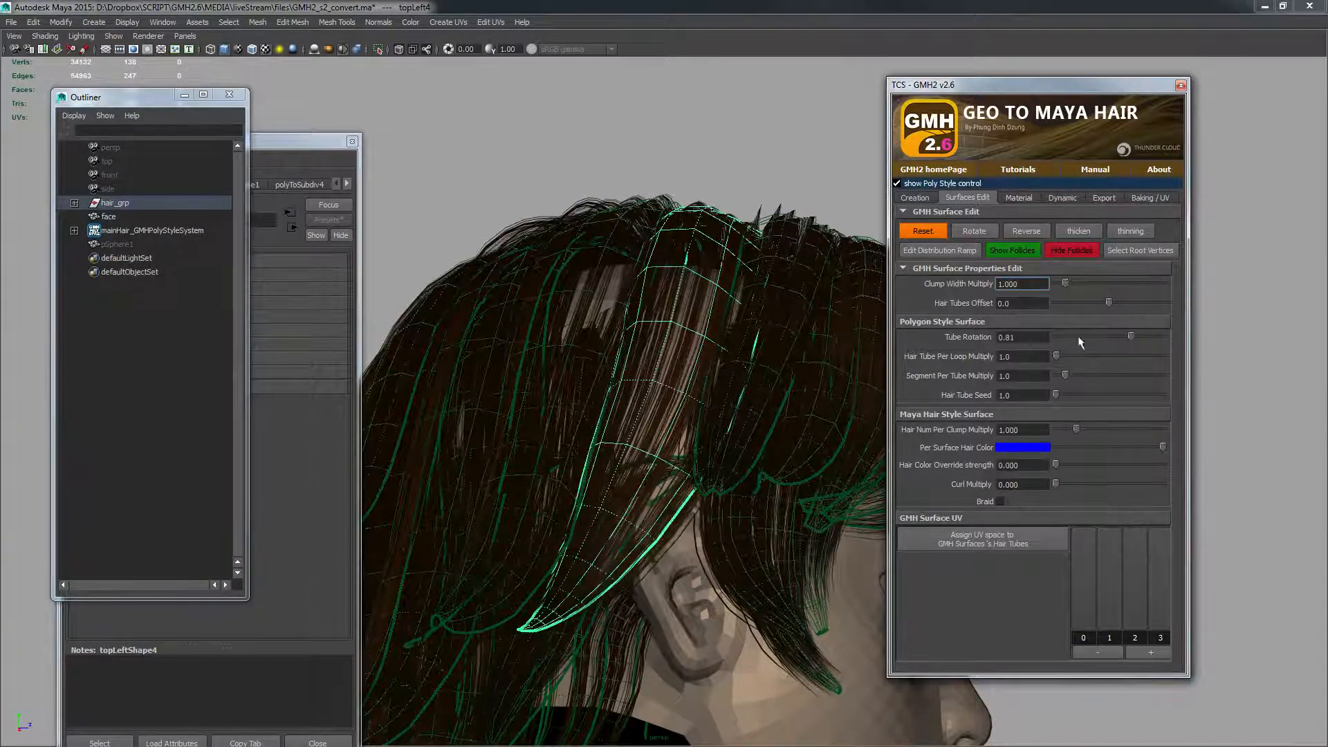
# - Set the tube rotation of the neighbouring topLeft5 hair surface to 0.50
pyautogui.keyDown('alt'); pyautogui.moveTo(540, 276); pyautogui.dragTo(612, 256); pyautogui.keyUp('alt')
pyautogui.click(643, 219)
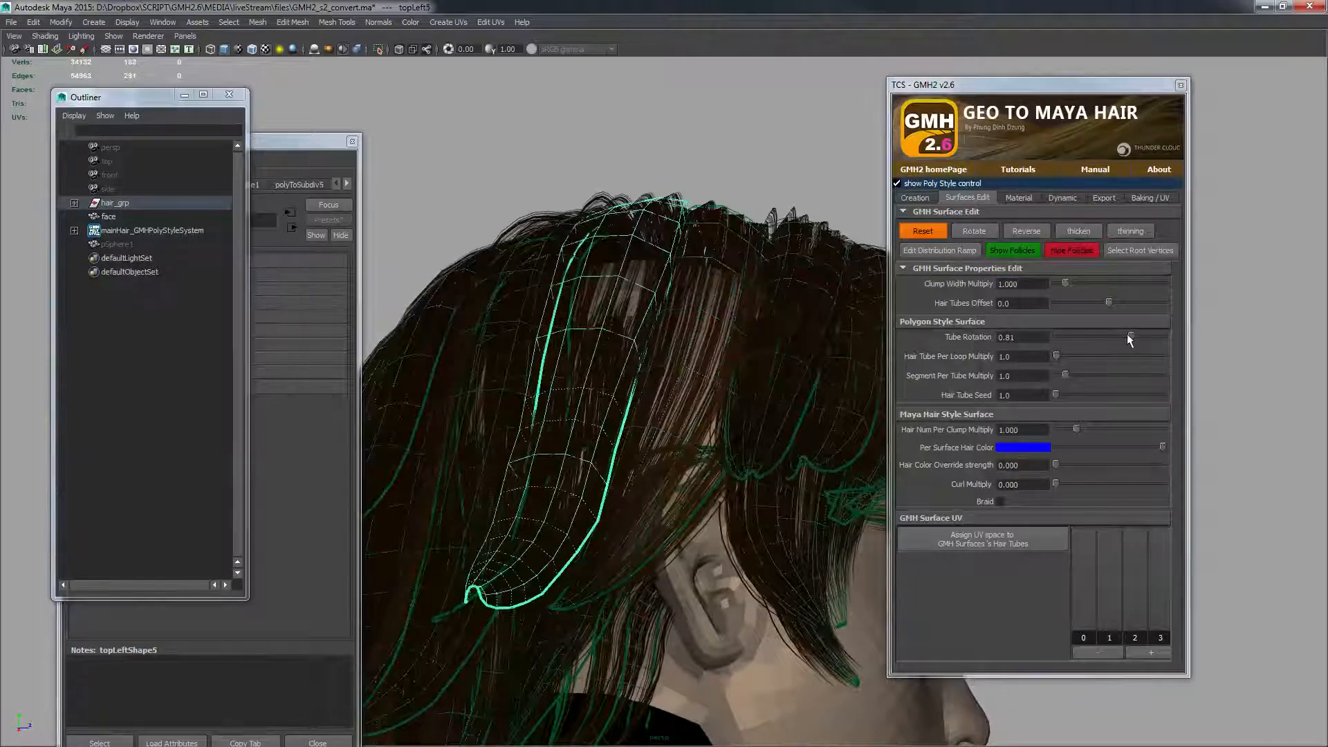
pyautogui.moveTo(1128, 336); pyautogui.dragTo(1123, 336)
# - Set the tube rotation of the topLeft3 hair surface to 0.68 and open the GMH2 export settings
pyautogui.click(788, 224)
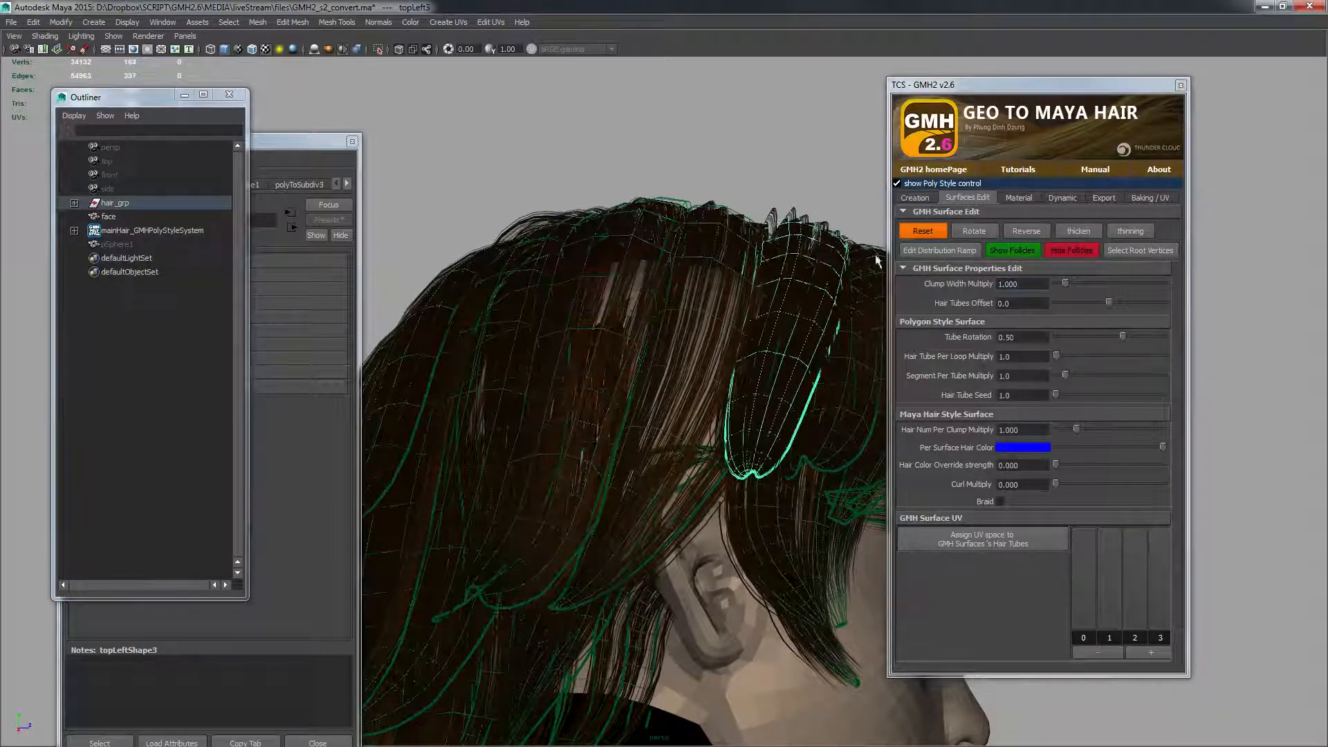
pyautogui.click(1128, 337)
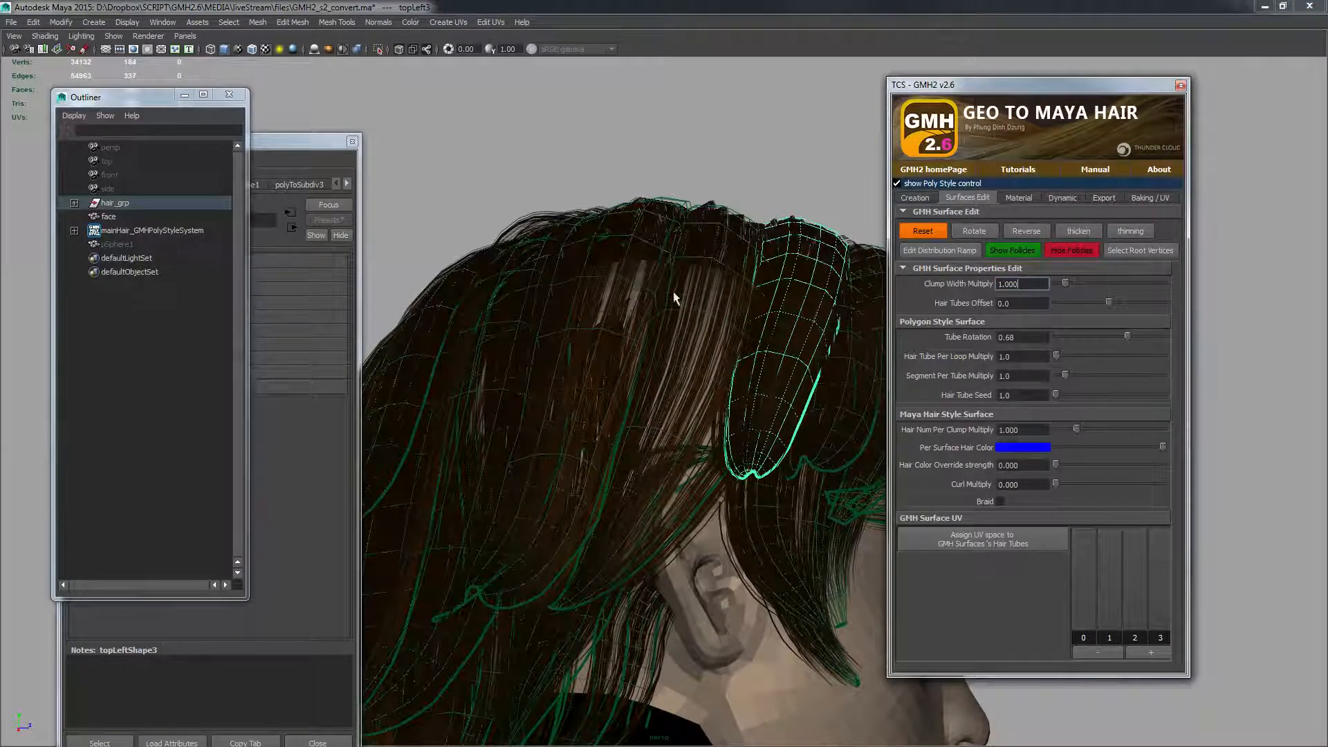
pyautogui.keyDown('alt'); pyautogui.moveTo(673, 293); pyautogui.dragTo(744, 289); pyautogui.keyUp('alt')
pyautogui.click(1103, 198)
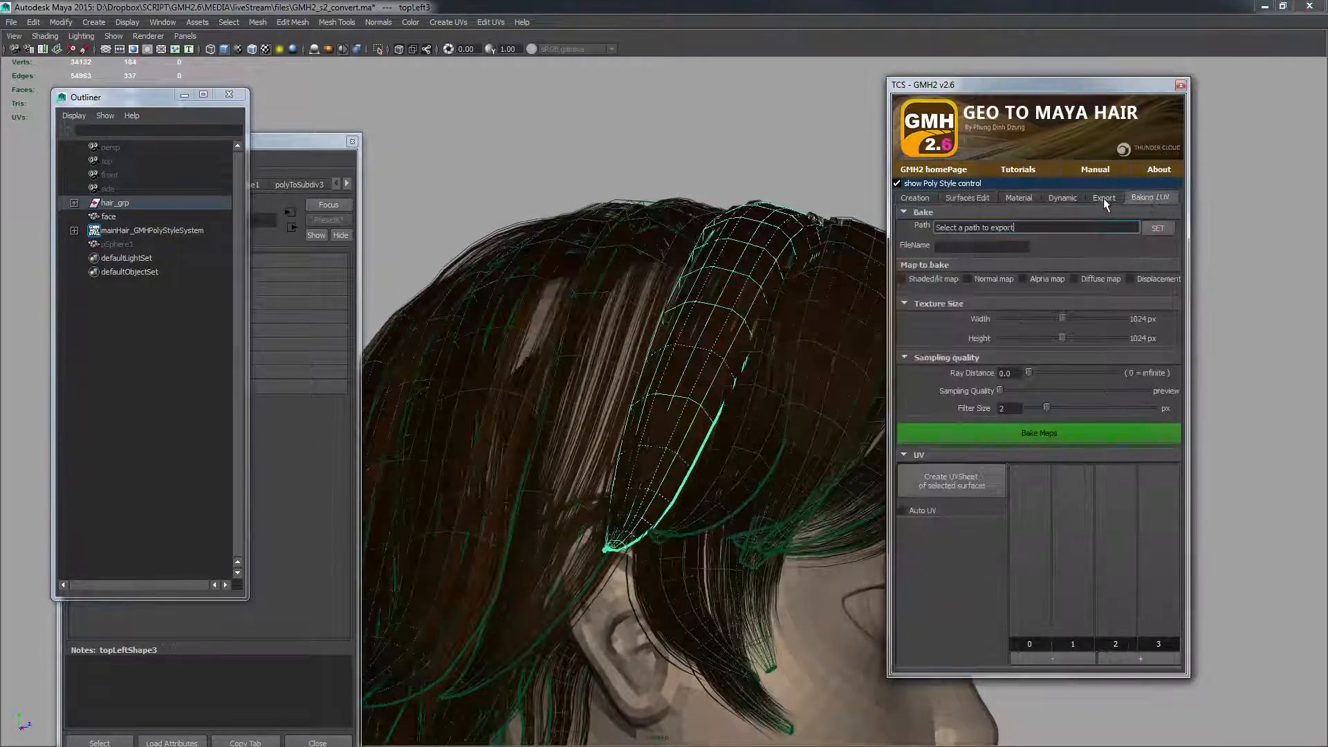
# - Export the mainHair GMH style system as testHair meshes in FBX format, then switch to Marmoset Toolbag and examine the hair tips up close
pyautogui.click(953, 394)
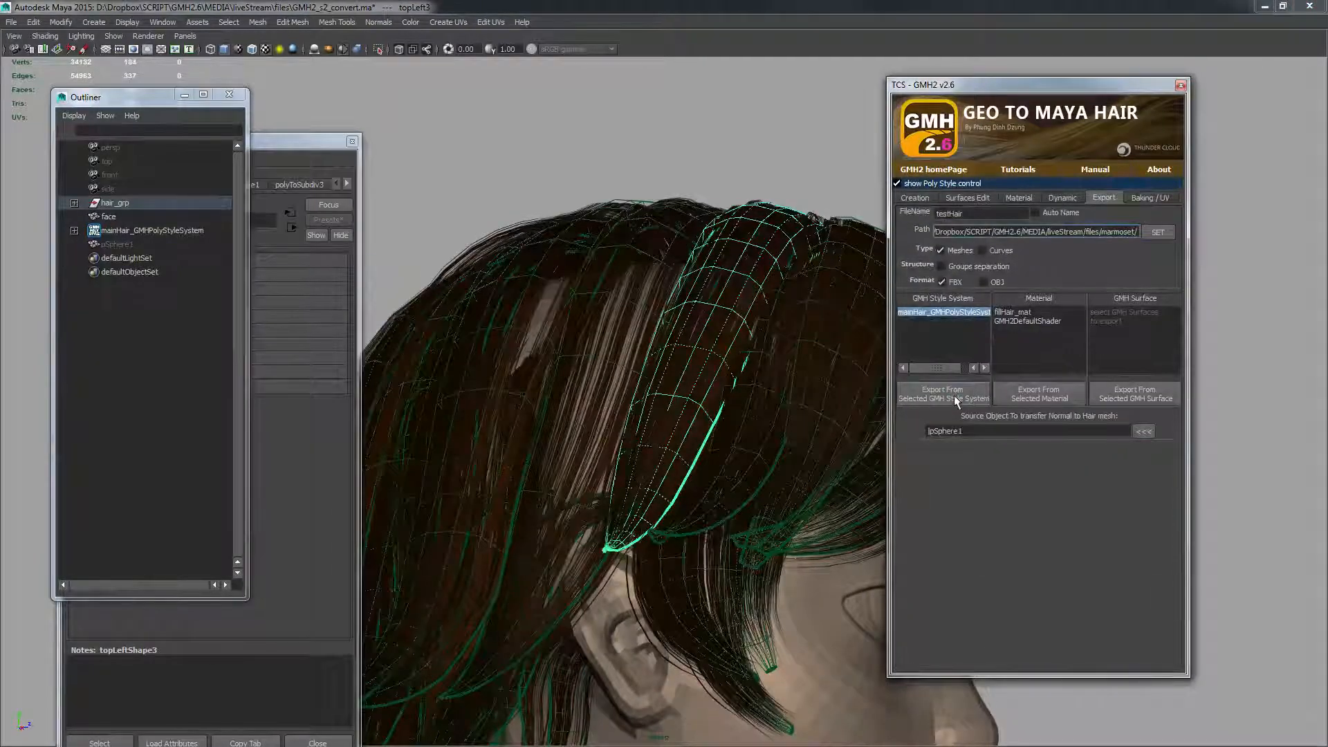
pyautogui.hotkey('alt', 'Tab')
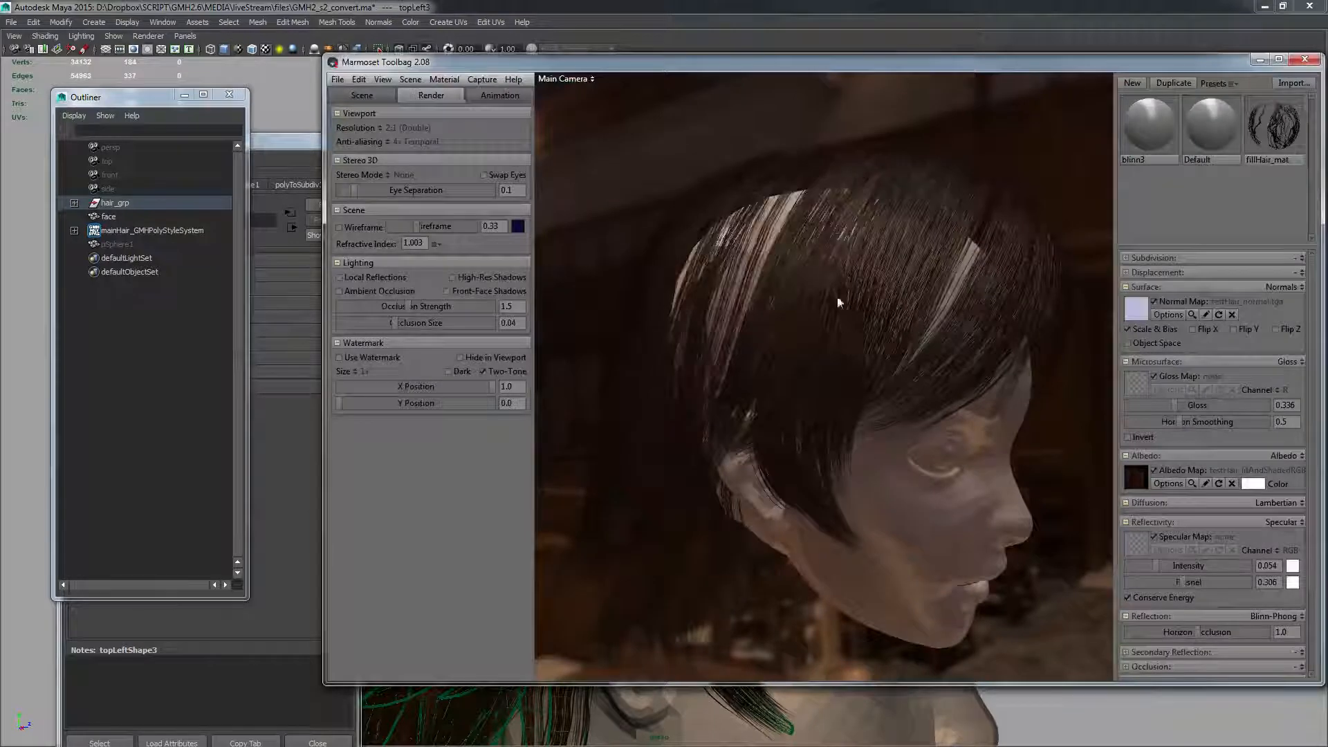
pyautogui.keyDown('alt'); pyautogui.moveTo(836, 299); pyautogui.dragTo(861, 378); pyautogui.keyUp('alt')
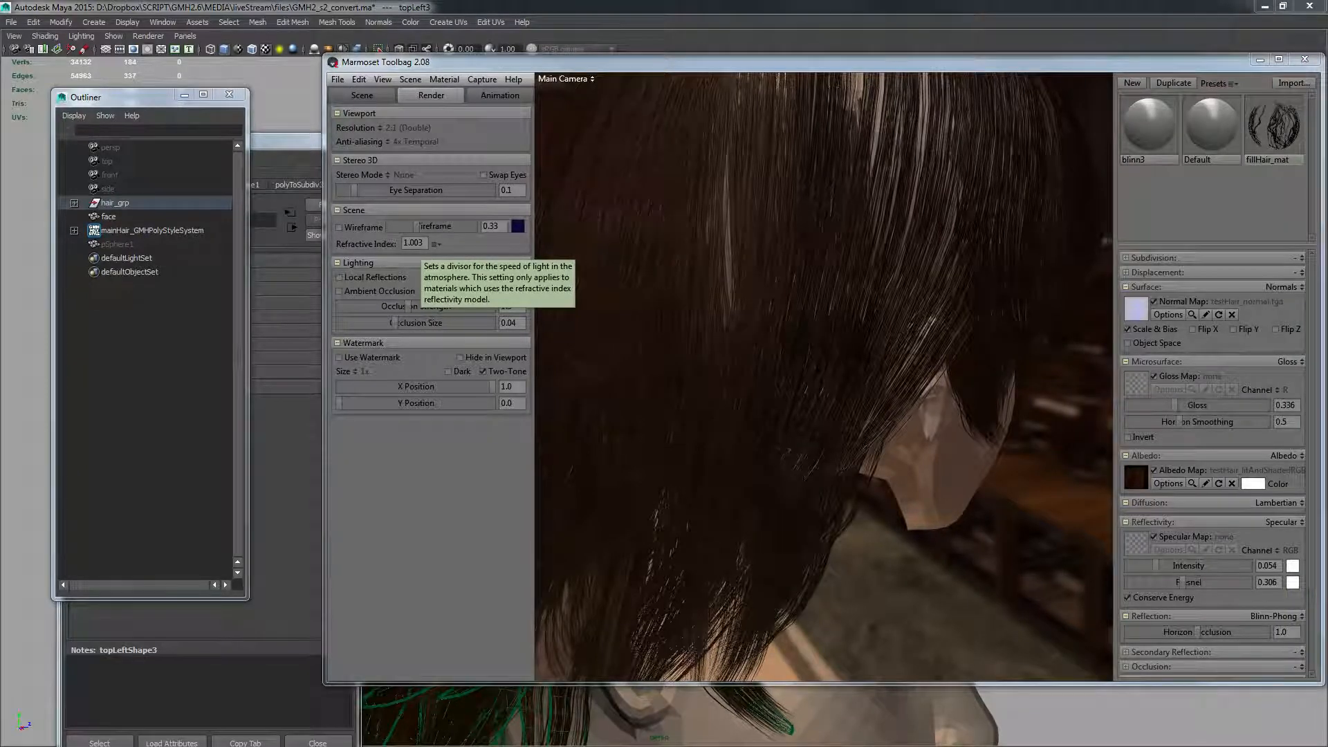
pyautogui.keyDown('alt'); pyautogui.moveTo(996, 289); pyautogui.dragTo(955, 498); pyautogui.keyUp('alt')
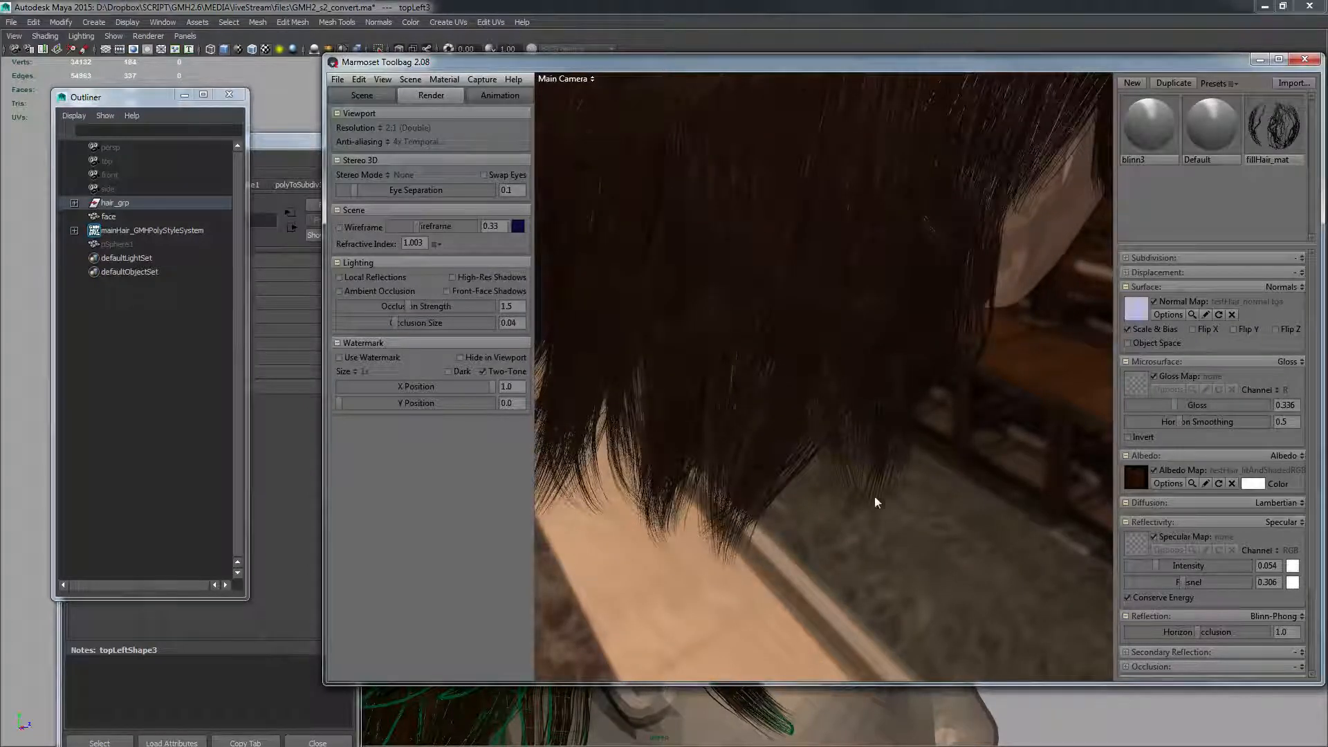
pyautogui.keyDown('alt'); pyautogui.moveTo(852, 484); pyautogui.dragTo(809, 475); pyautogui.keyUp('alt')
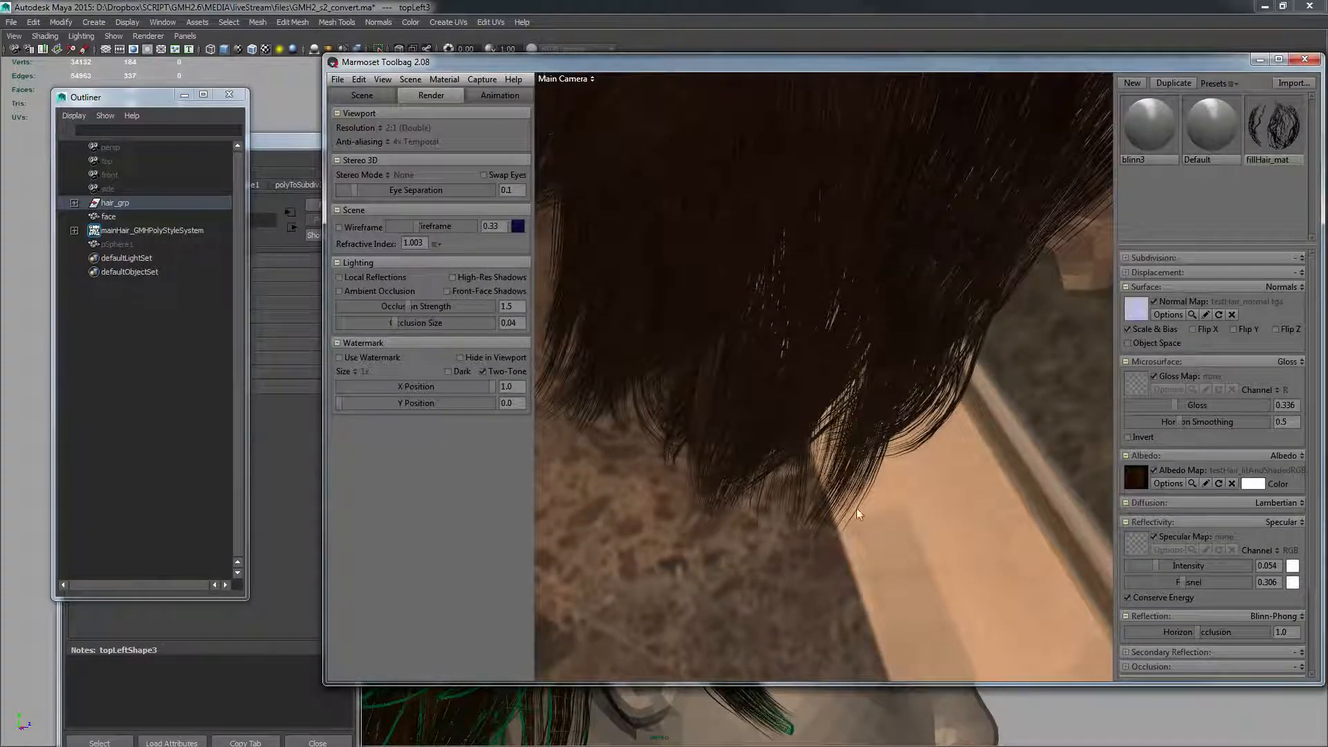
pyautogui.keyDown('alt'); pyautogui.moveTo(802, 523); pyautogui.dragTo(831, 538); pyautogui.keyUp('alt')
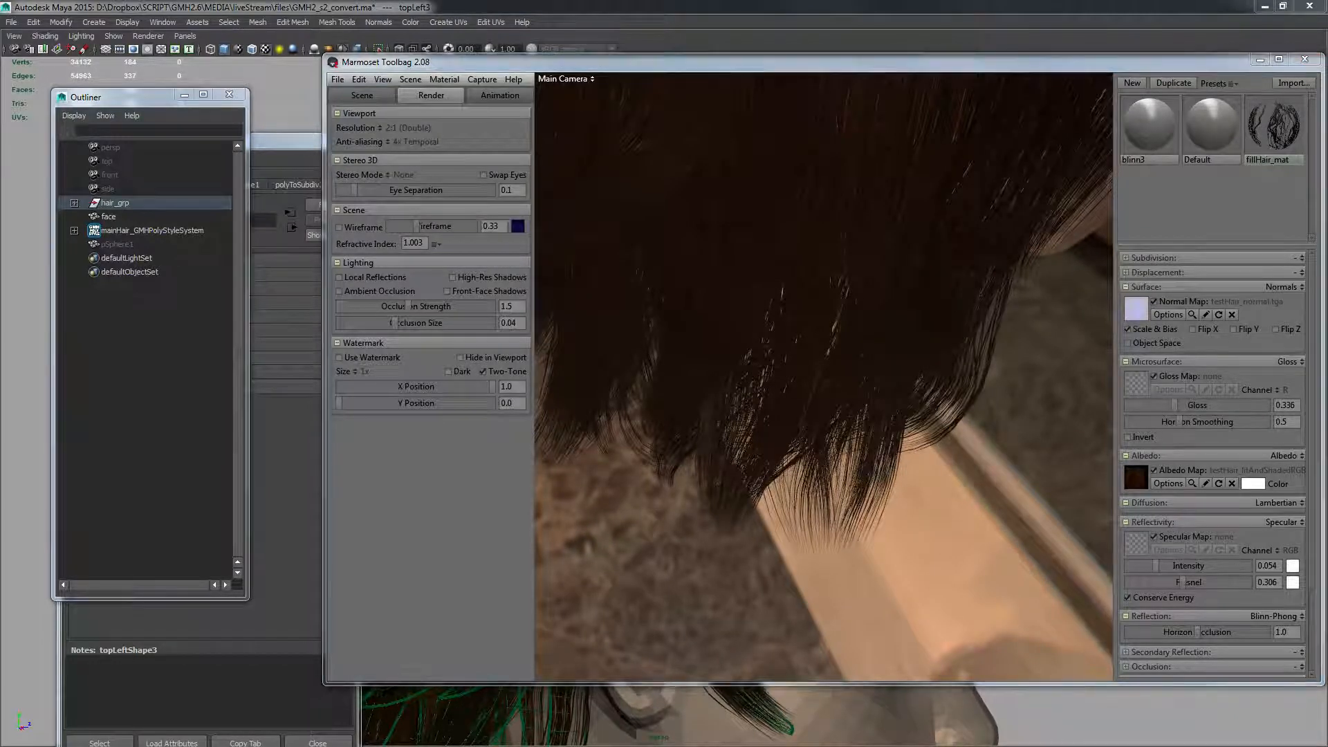
# - Switch to the Maya scene with the hair bake plane, select pPlane1 and show its UV layout beside the strands
pyautogui.hotkey('alt', 'Tab')
pyautogui.keyDown('alt'); pyautogui.moveTo(305, 470); pyautogui.dragTo(522, 594); pyautogui.keyUp('alt')
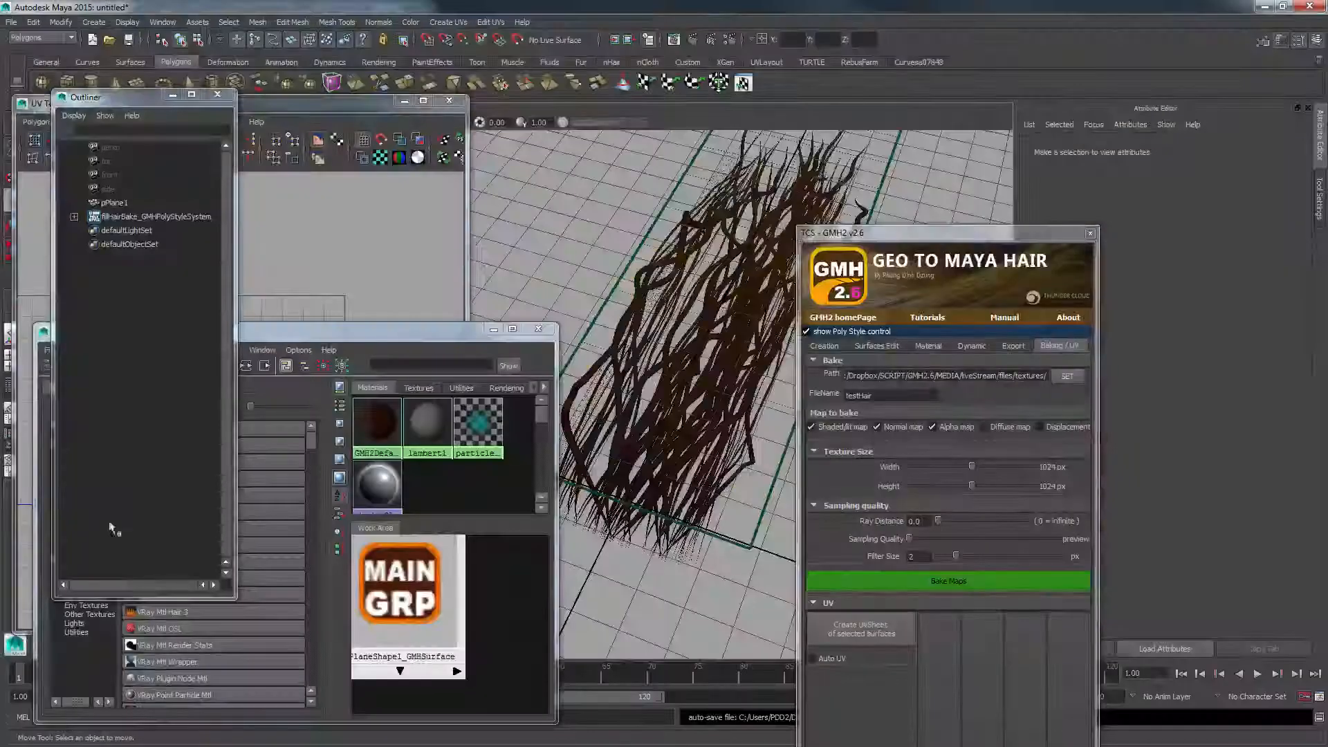
pyautogui.keyDown('alt'); pyautogui.moveTo(693, 247); pyautogui.dragTo(684, 284); pyautogui.keyUp('alt')
pyautogui.moveTo(593, 167); pyautogui.dragTo(640, 201)
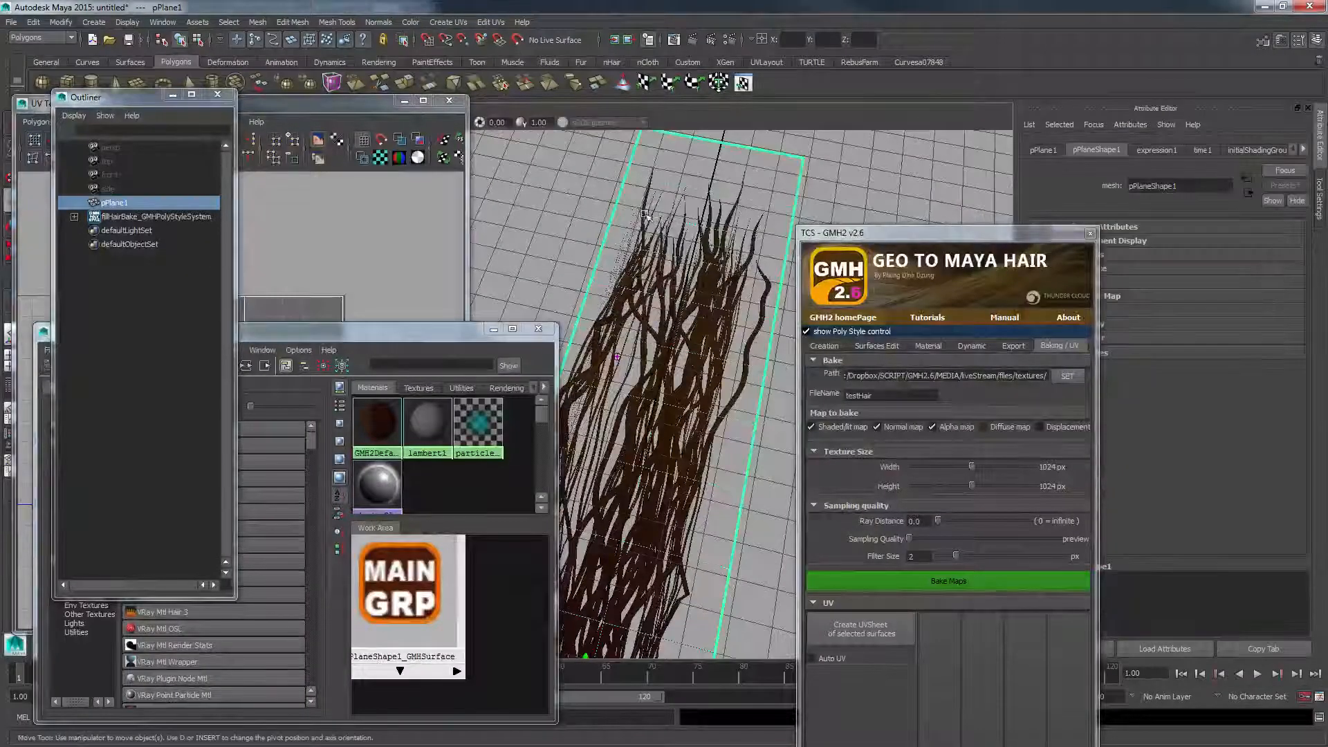
pyautogui.moveTo(339, 109); pyautogui.dragTo(404, 93)
pyautogui.keyDown('alt'); pyautogui.moveTo(340, 292); pyautogui.dragTo(344, 304, button='middle'); pyautogui.keyUp('alt')
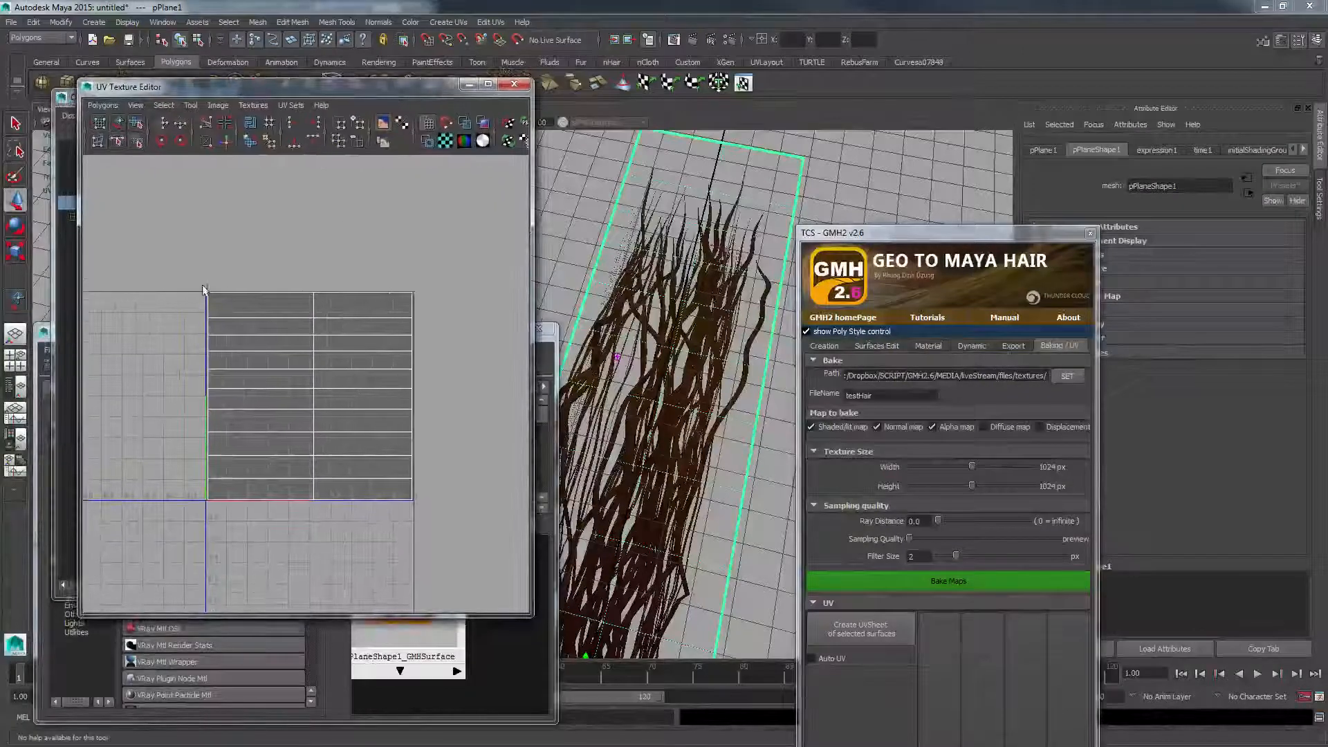
pyautogui.keyDown('alt'); pyautogui.moveTo(646, 239); pyautogui.dragTo(645, 257, button='middle'); pyautogui.keyUp('alt')
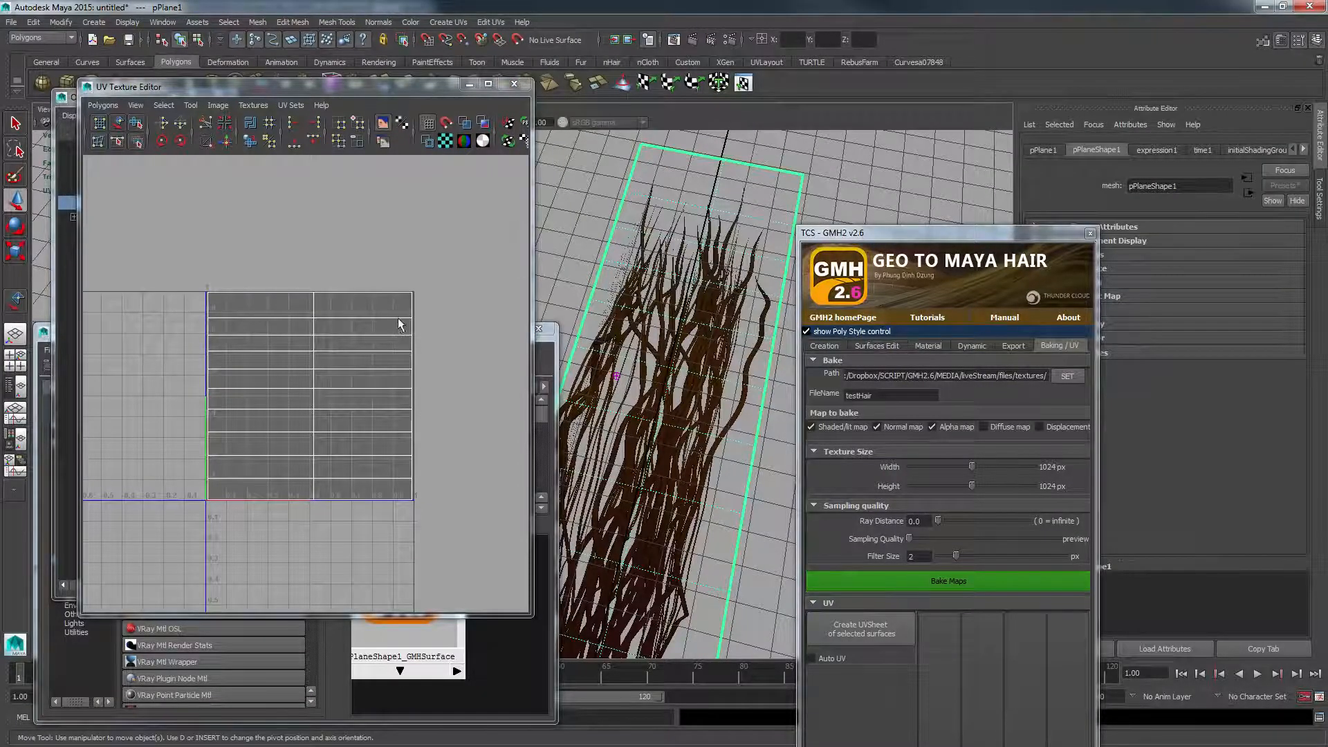
# - Select all UVs of pPlane1 and taper the upper end of the shell by pulling both upper corners inward with the UV Lattice tool
pyautogui.moveTo(227, 303); pyautogui.dragTo(268, 305, button='right')
pyautogui.moveTo(182, 270); pyautogui.dragTo(471, 560)
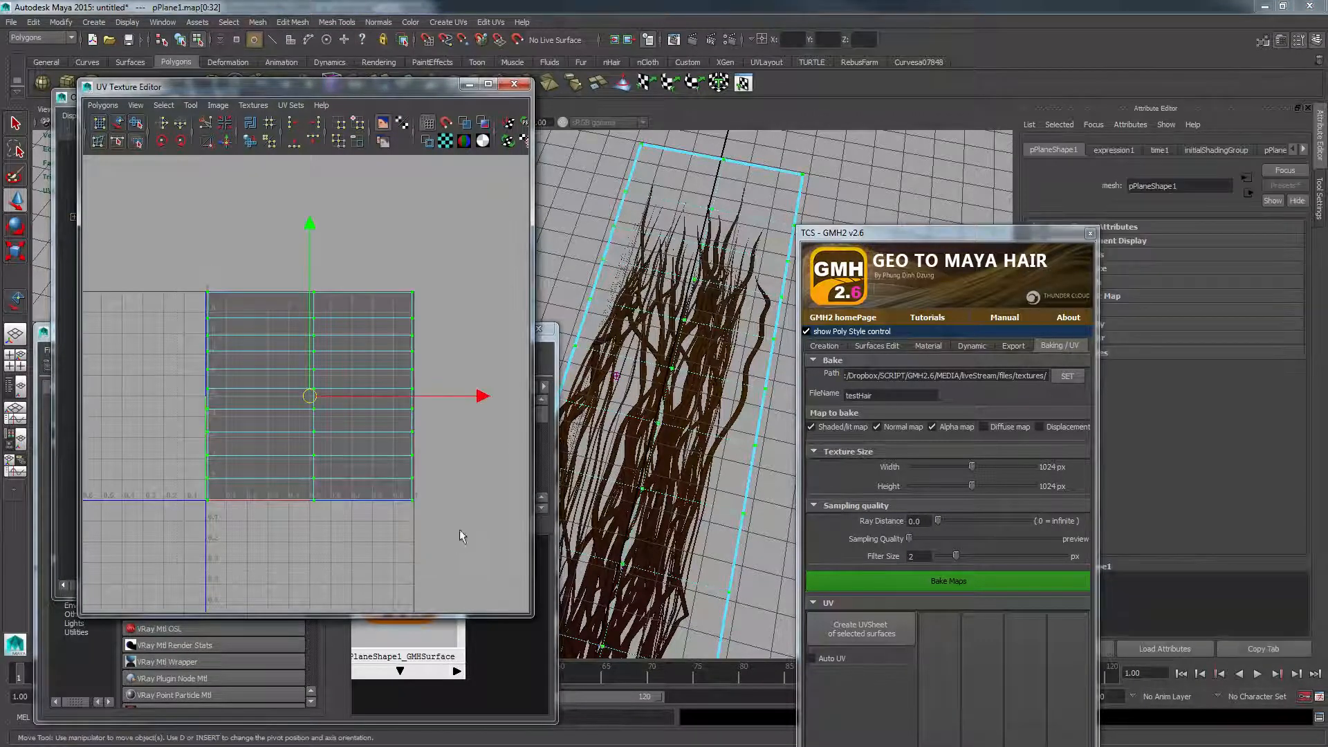
pyautogui.click(99, 124)
pyautogui.moveTo(206, 297); pyautogui.dragTo(266, 294)
pyautogui.moveTo(414, 297); pyautogui.dragTo(272, 292)
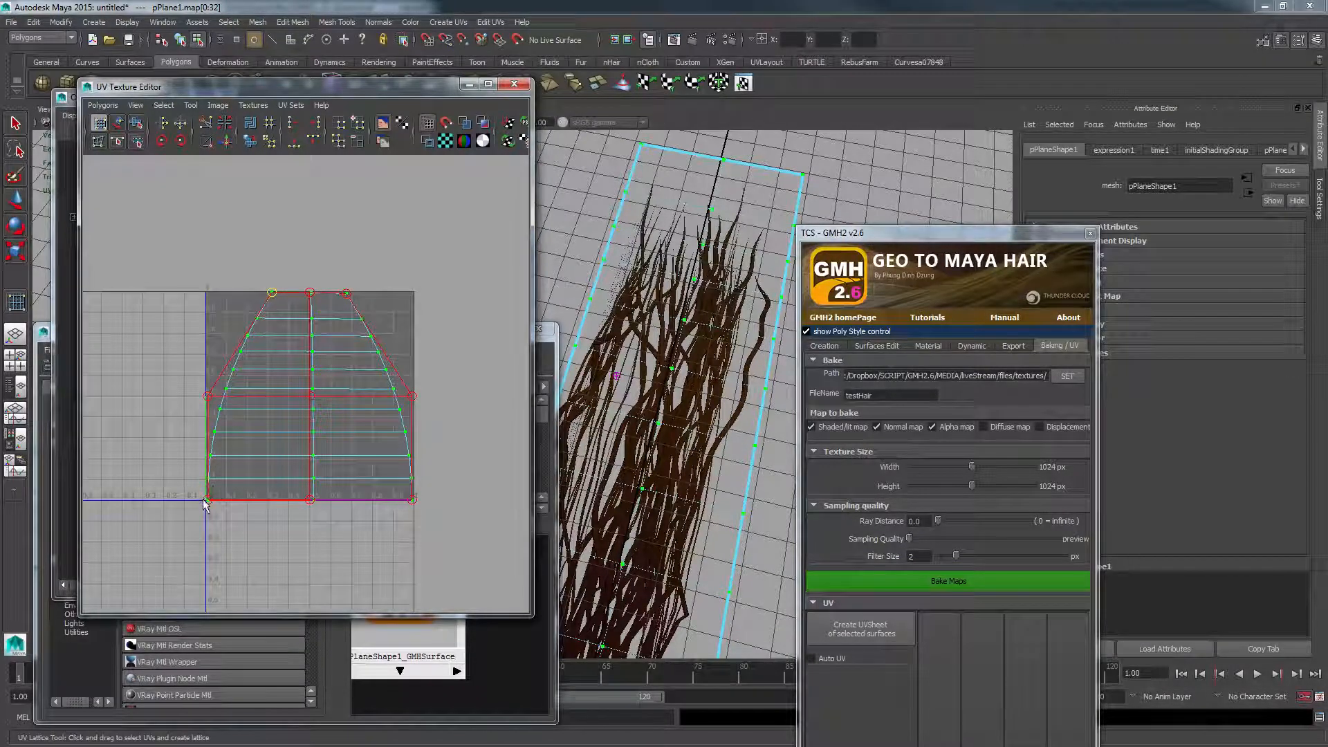
# - Taper the lower end and widen the middle of pPlane1's UV shell using the UV Lattice tool, and return to object mode
pyautogui.moveTo(208, 499); pyautogui.dragTo(228, 500)
pyautogui.moveTo(411, 500); pyautogui.dragTo(377, 500)
pyautogui.moveTo(226, 500); pyautogui.dragTo(235, 500)
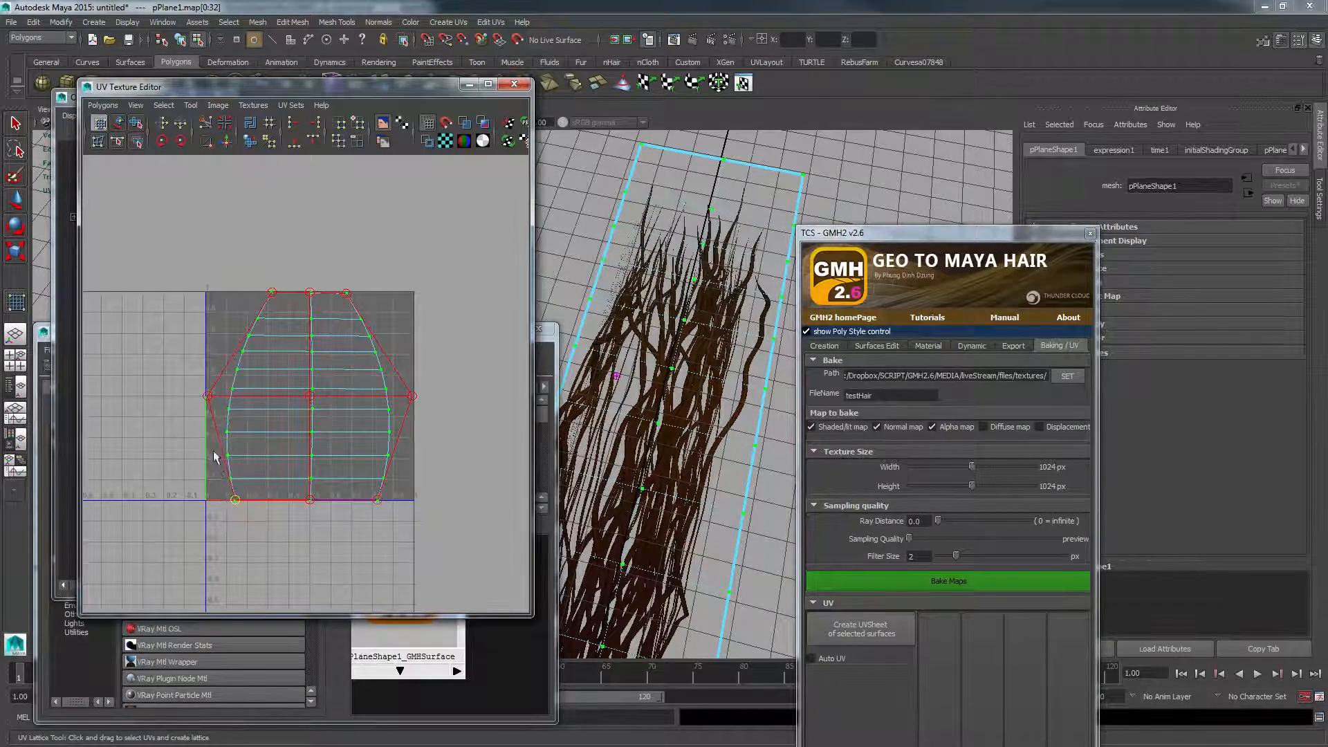
pyautogui.moveTo(207, 397); pyautogui.dragTo(186, 398)
pyautogui.moveTo(412, 398); pyautogui.dragTo(441, 394)
pyautogui.press('w')
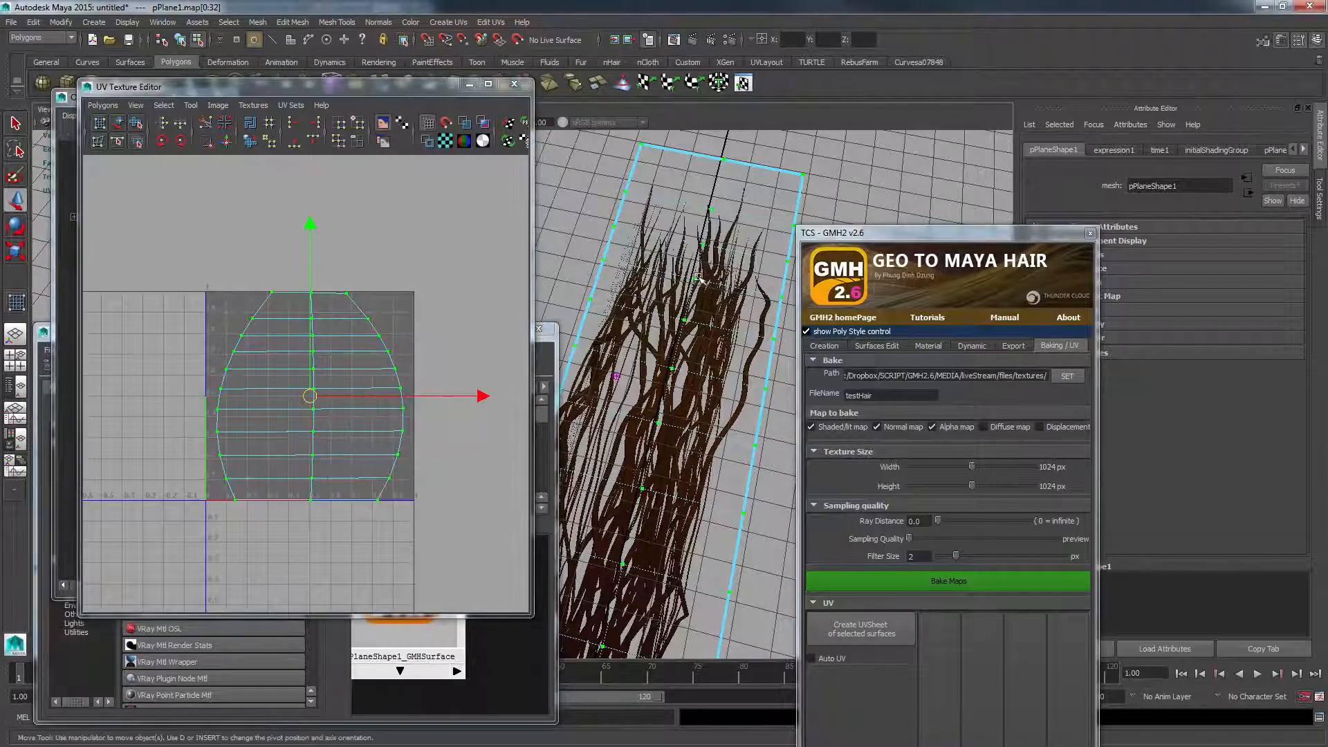
pyautogui.press('F8')
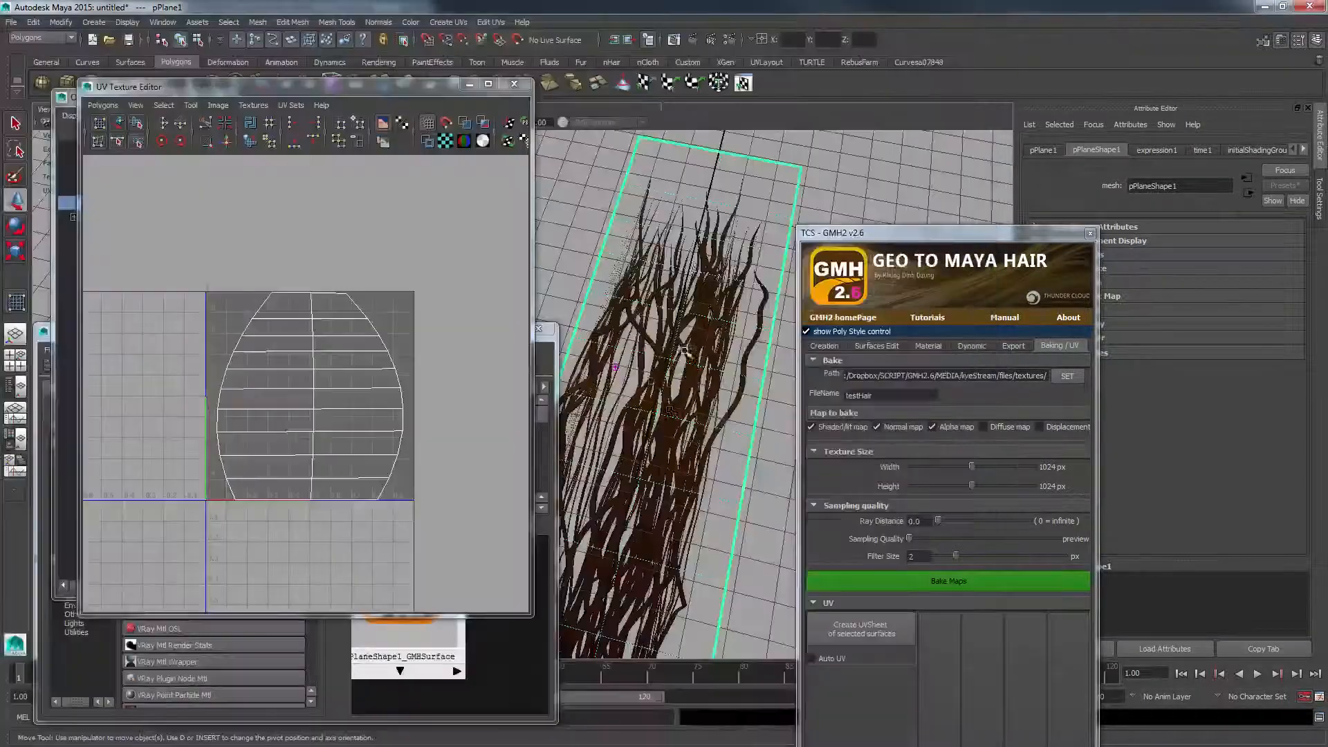
# - Brighten the ramp colour of the GMH2DefaultShader hair material to a lighter brown
pyautogui.keyDown('alt'); pyautogui.moveTo(683, 351); pyautogui.dragTo(666, 395); pyautogui.keyUp('alt')
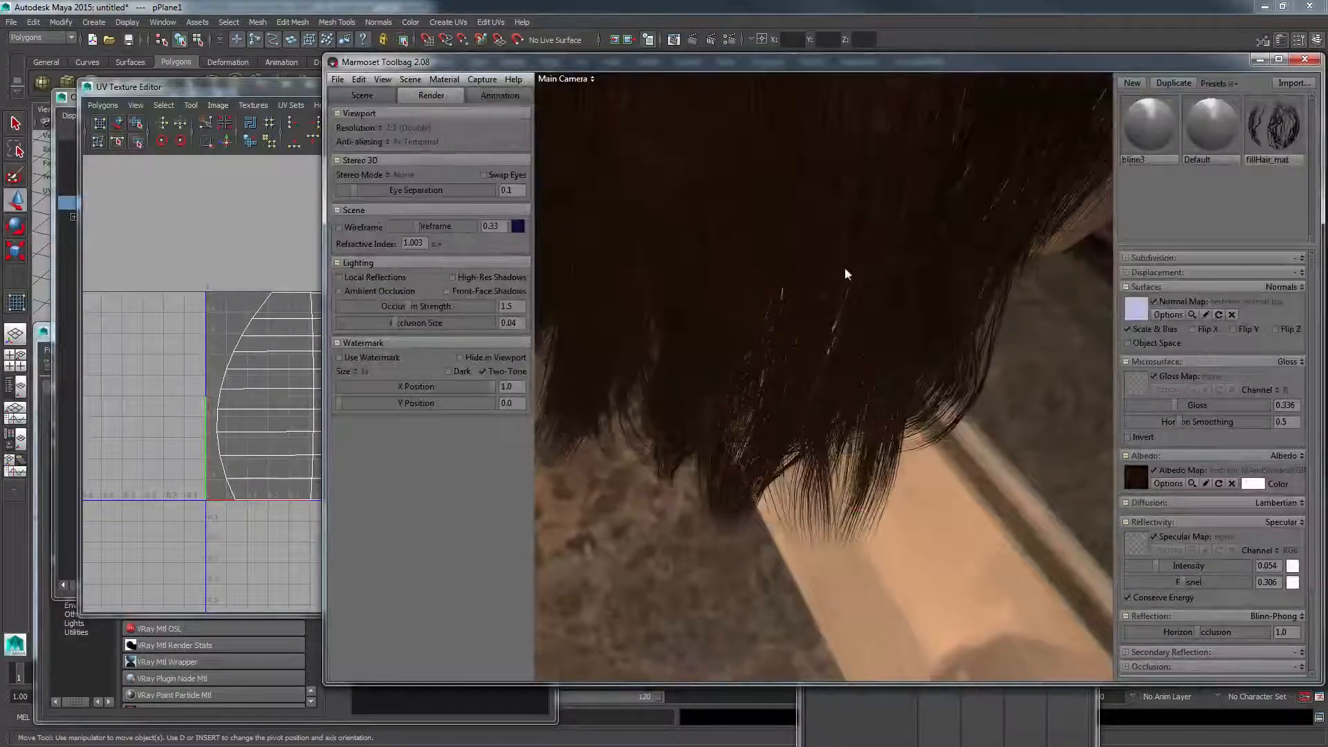
pyautogui.moveTo(844, 273); pyautogui.dragTo(790, 317)
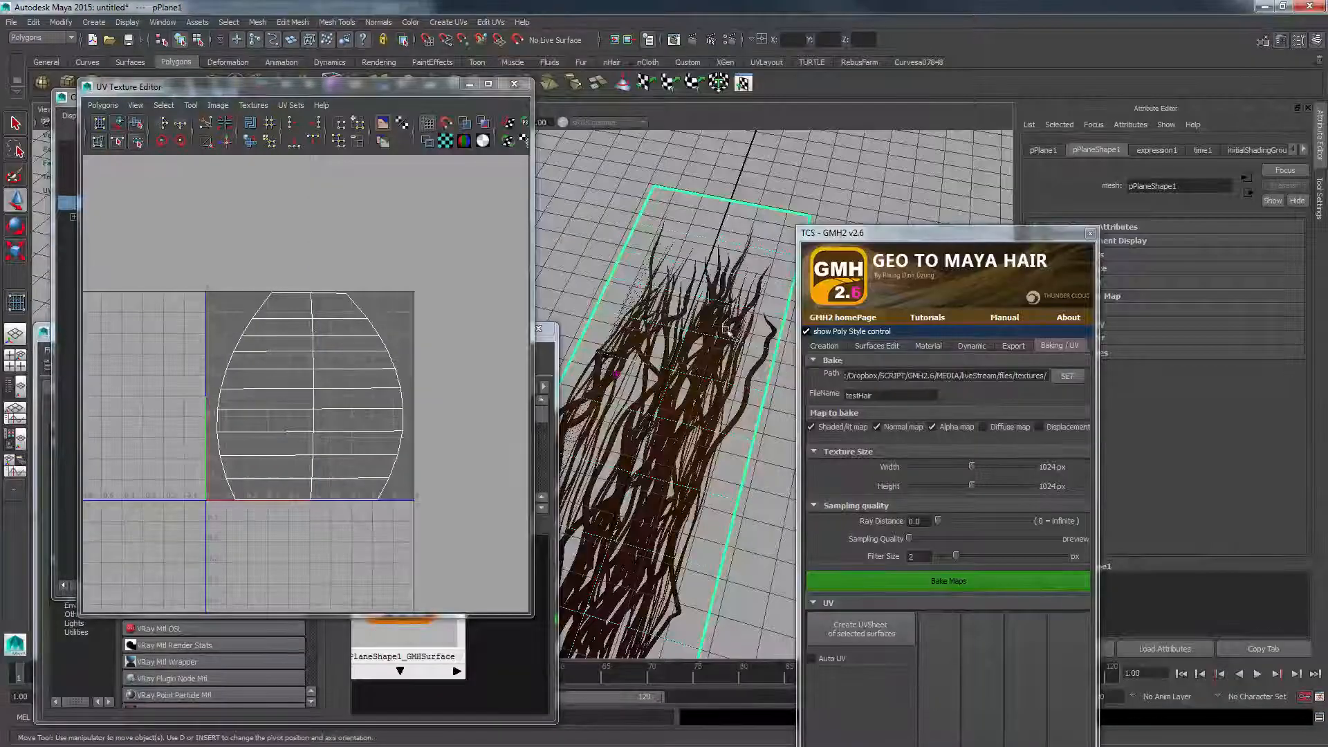
pyautogui.click(546, 362)
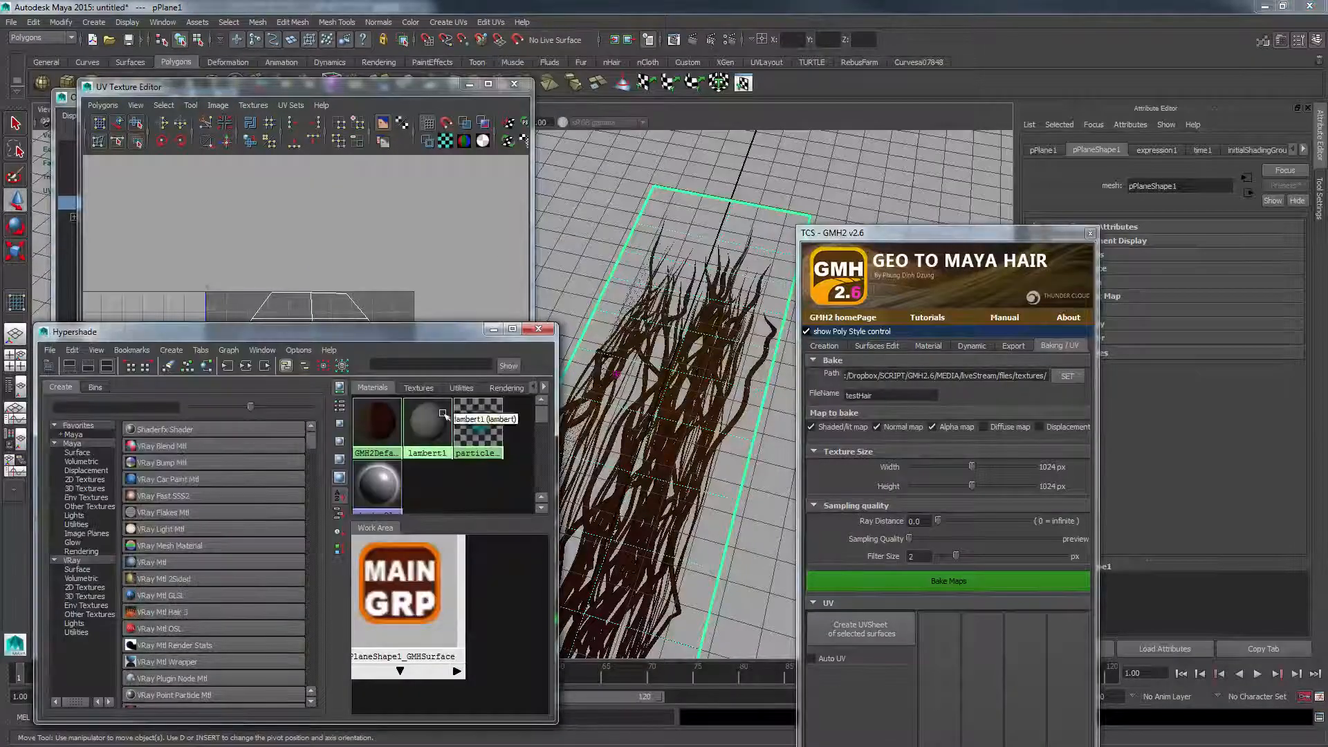
pyautogui.click(379, 426)
pyautogui.click(1288, 308)
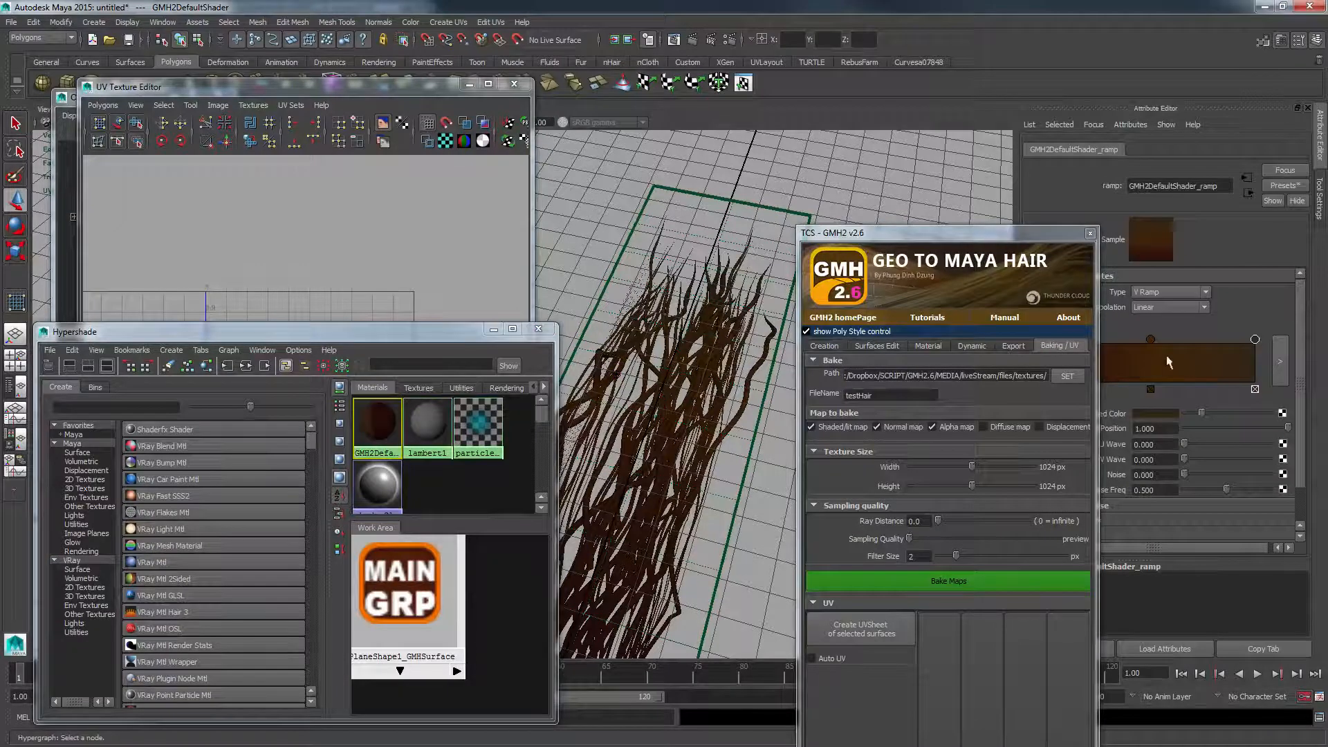
pyautogui.moveTo(1206, 414); pyautogui.dragTo(1215, 414)
pyautogui.click(1151, 339)
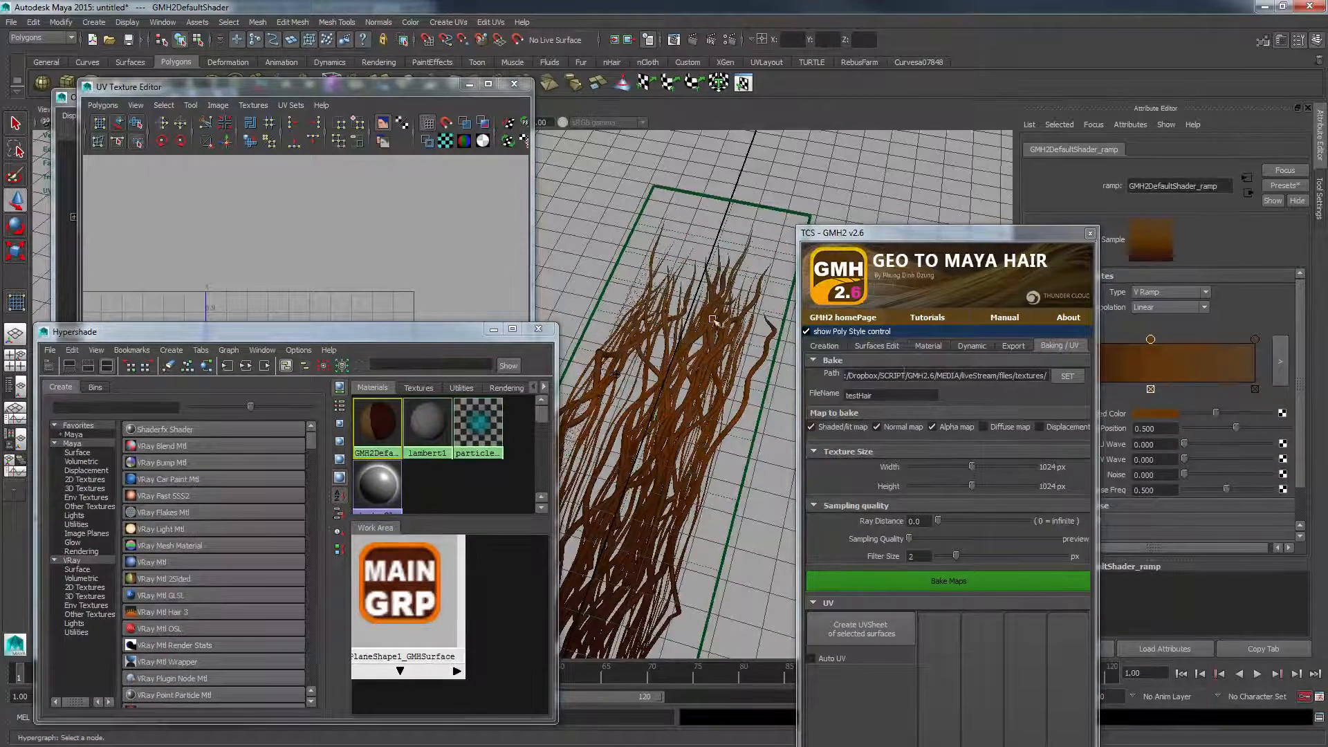
# - Check the current look of the test hair in Marmoset Toolbag and return to Maya
pyautogui.hotkey('alt', 'space')
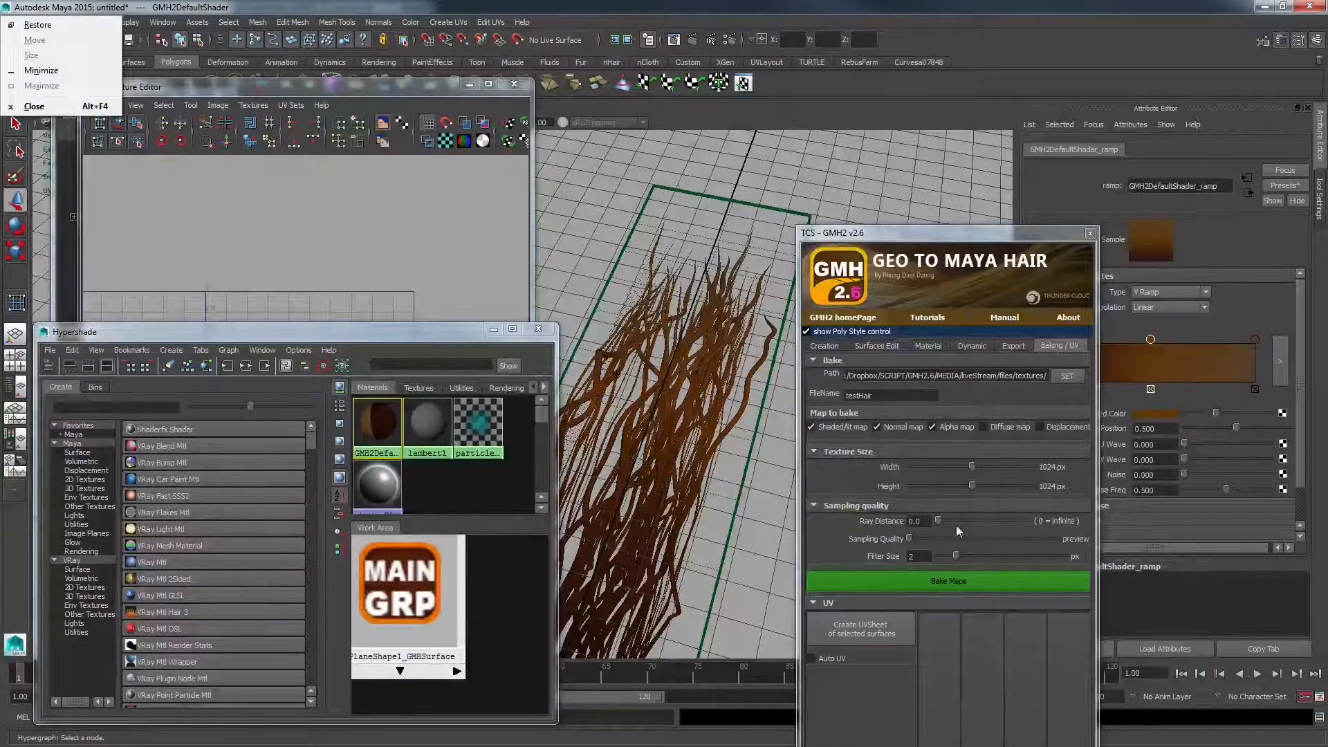
pyautogui.press('Escape')
pyautogui.hotkey('alt', 'Tab')
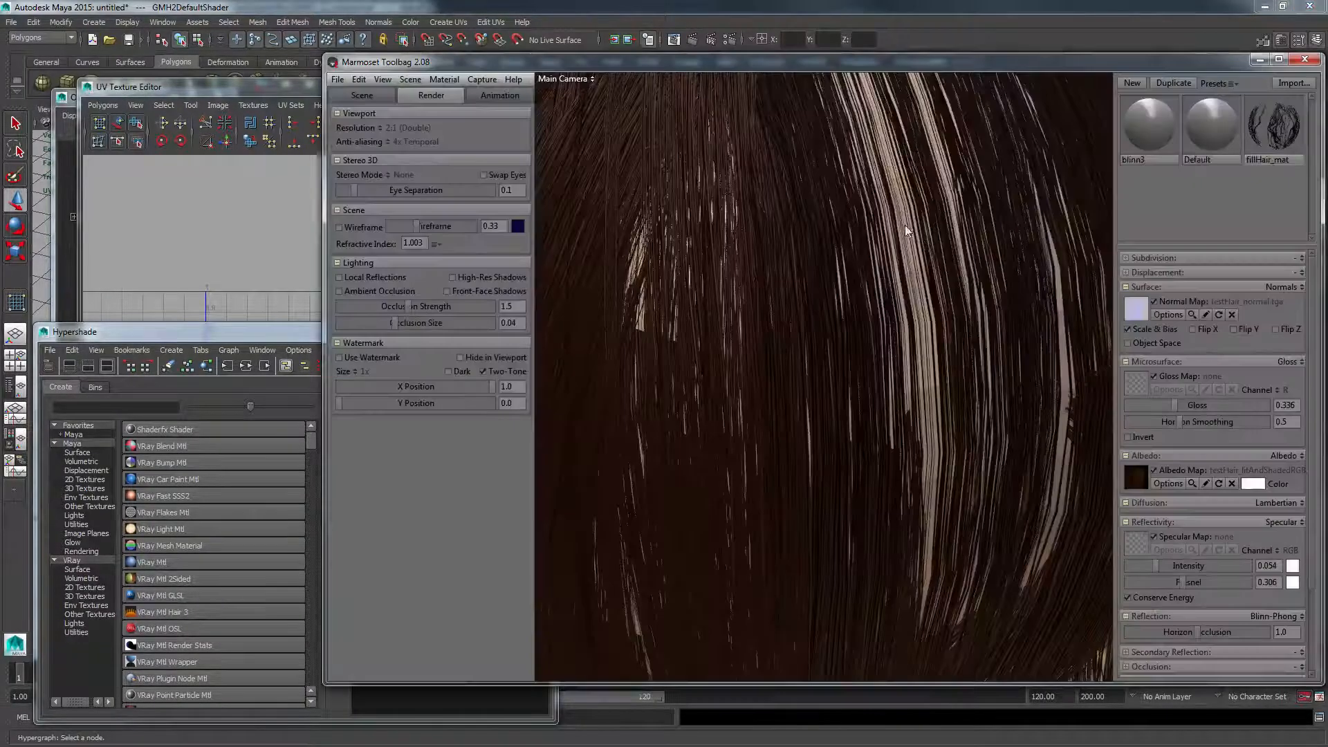
pyautogui.hotkey('alt', 'Tab')
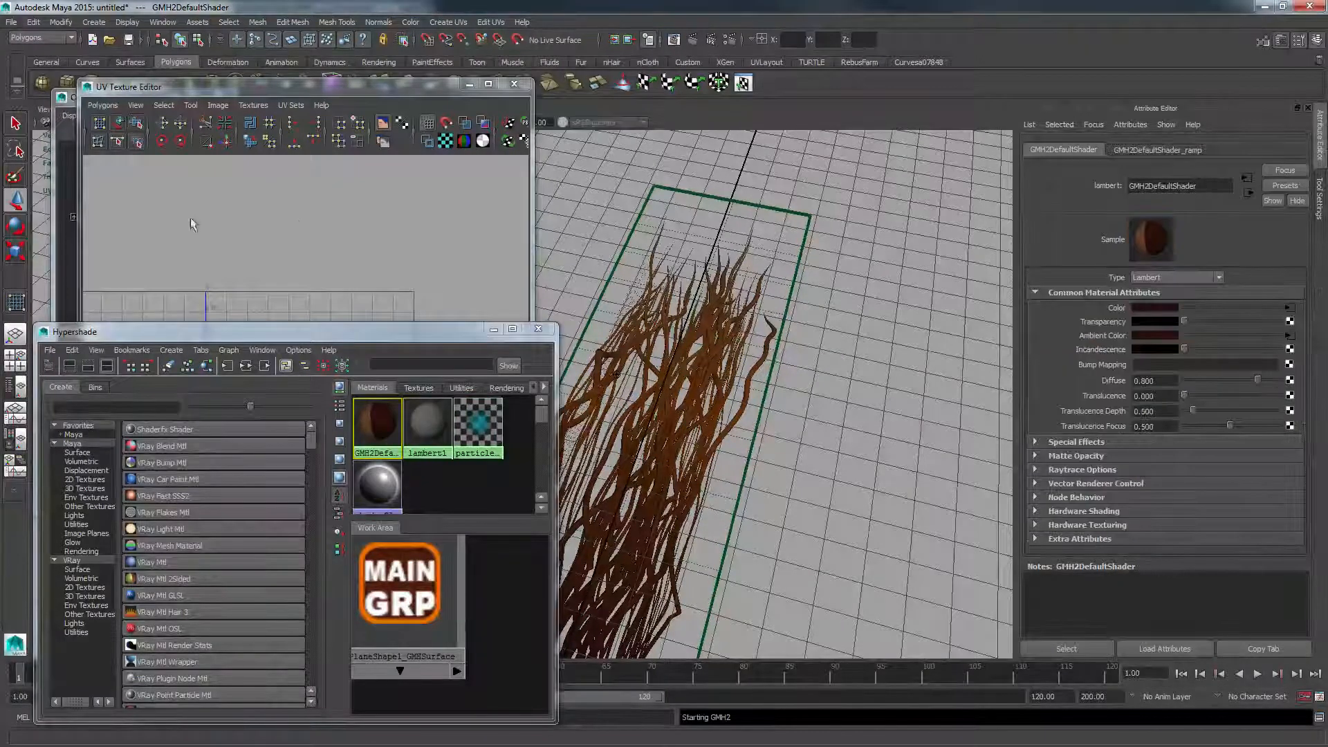
# - Set up GMH2 baking to the files/textures folder as testHair, with the shaded/lit, normal and alpha maps enabled
pyautogui.moveTo(764, 228); pyautogui.dragTo(941, 93)
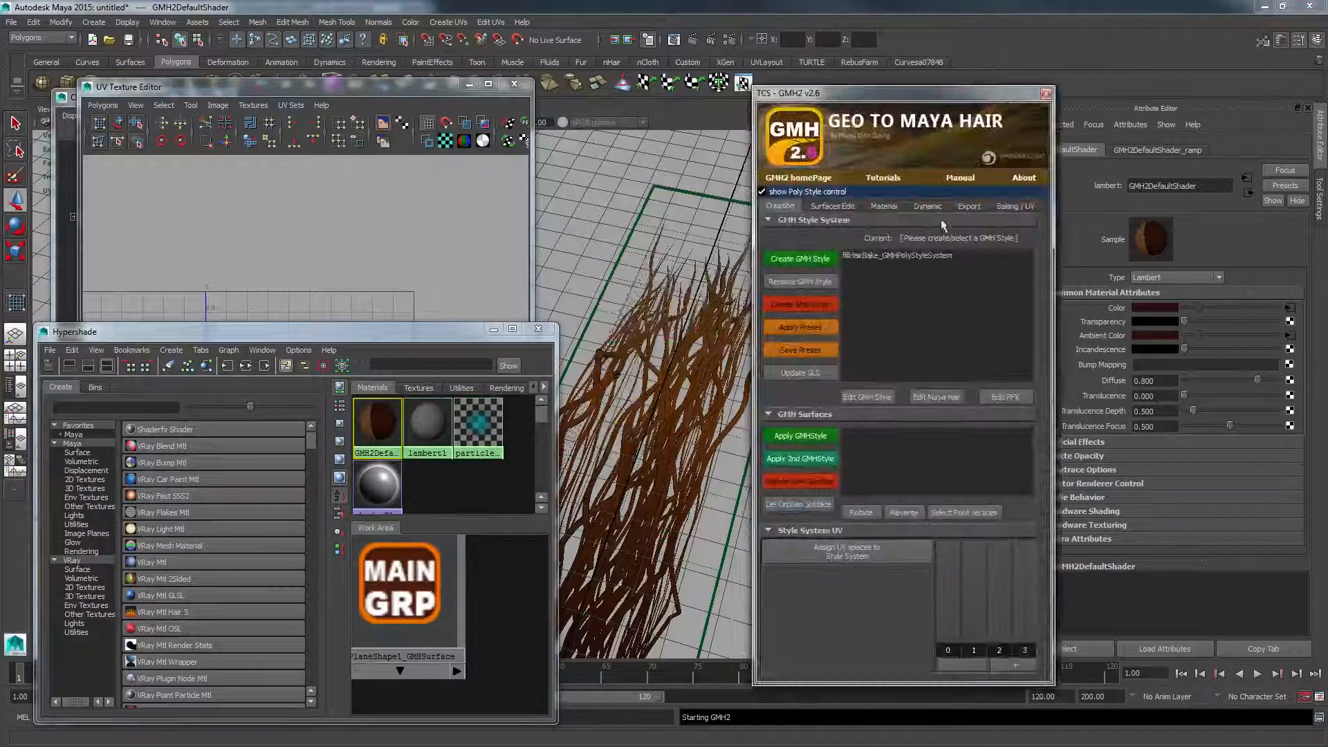
pyautogui.click(1003, 206)
pyautogui.click(1029, 242)
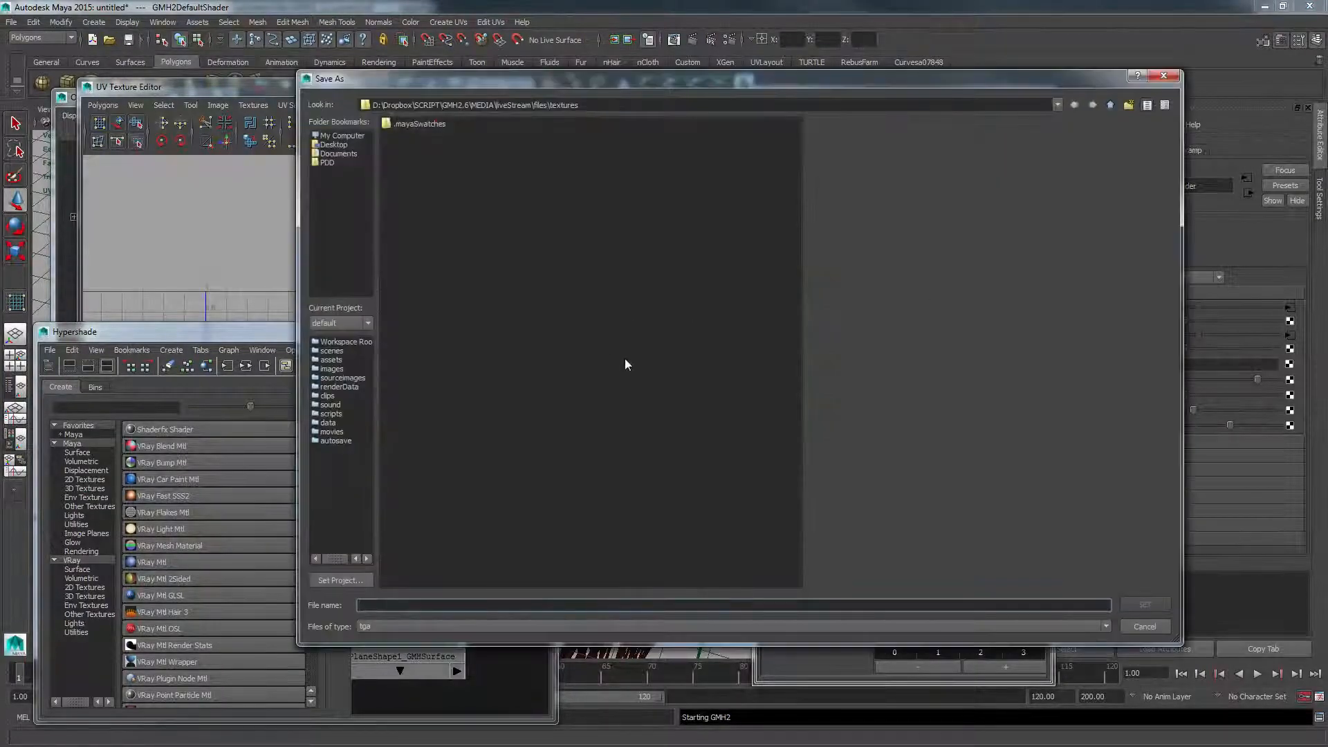
pyautogui.write('testHair')
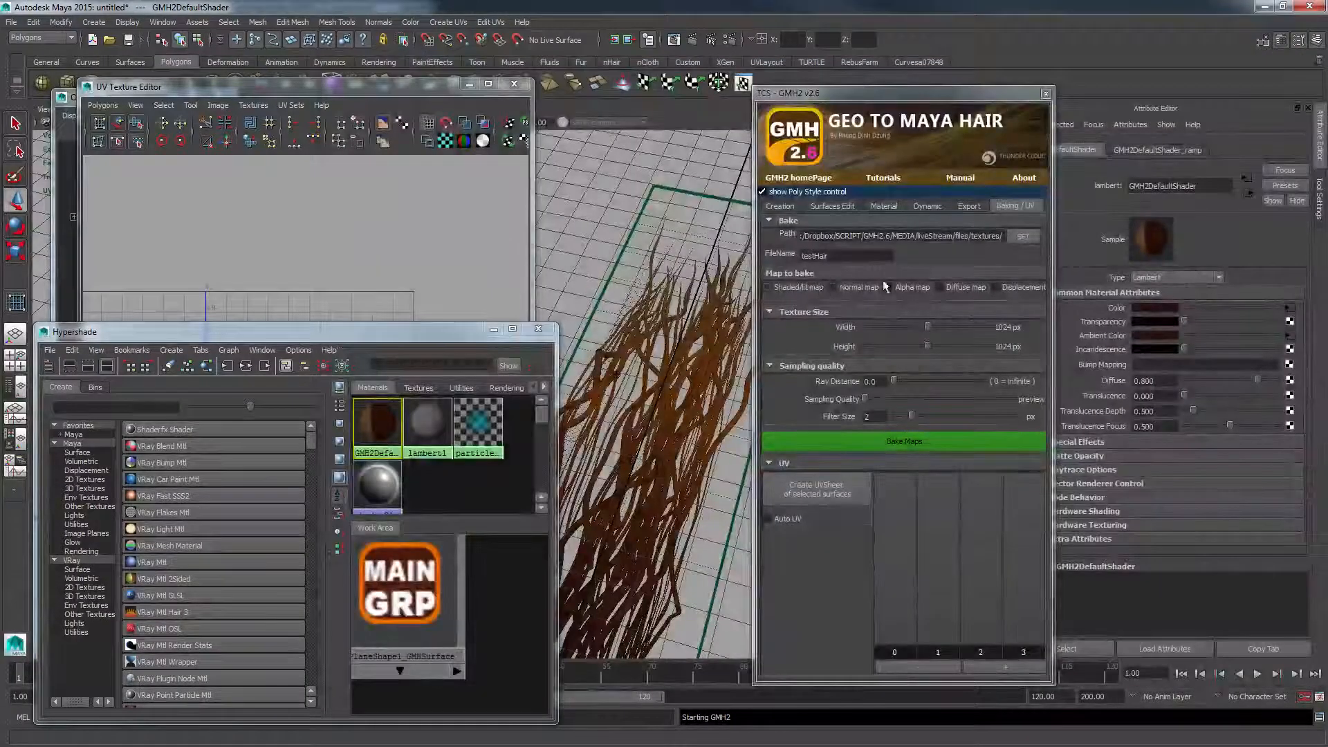
pyautogui.click(800, 287)
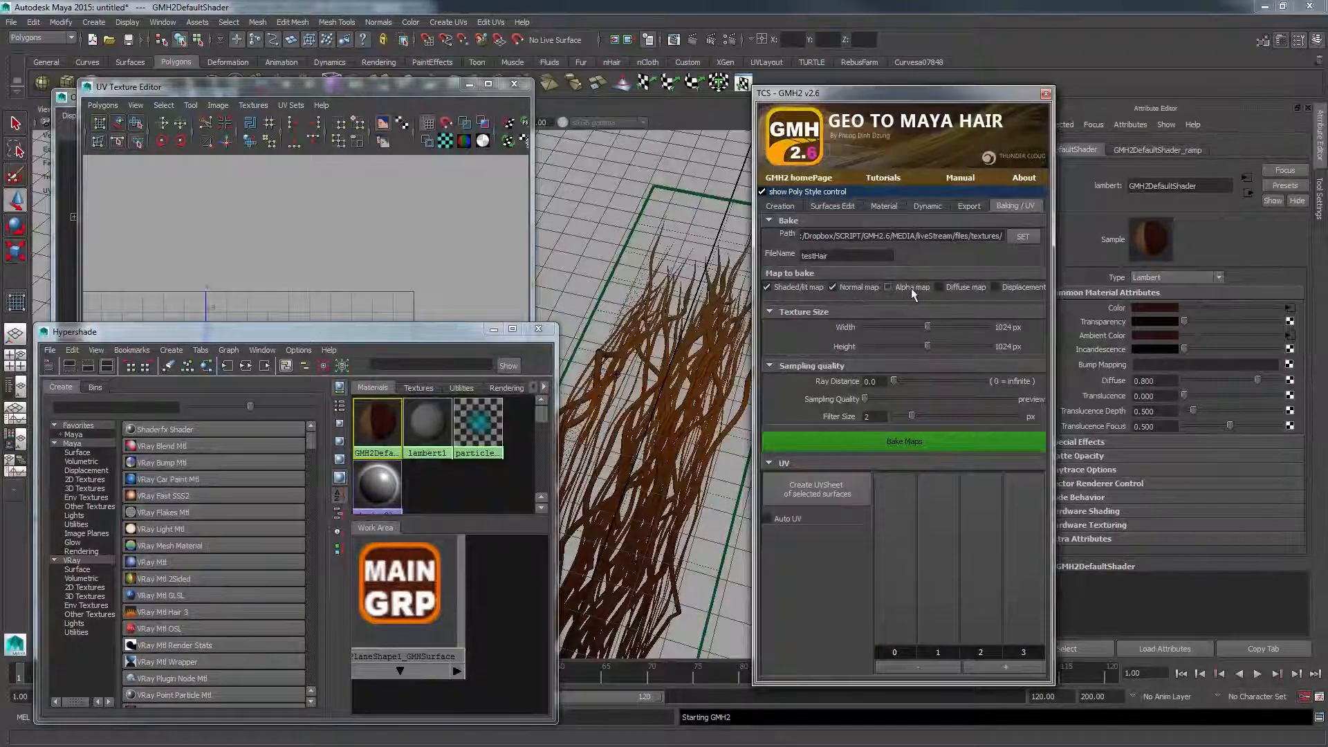
# - Select the pPlane1 surface and bake its hair maps at 1024 px
pyautogui.keyDown('alt'); pyautogui.moveTo(675, 346); pyautogui.dragTo(612, 380); pyautogui.keyUp('alt')
pyautogui.click(930, 443)
pyautogui.click(690, 378)
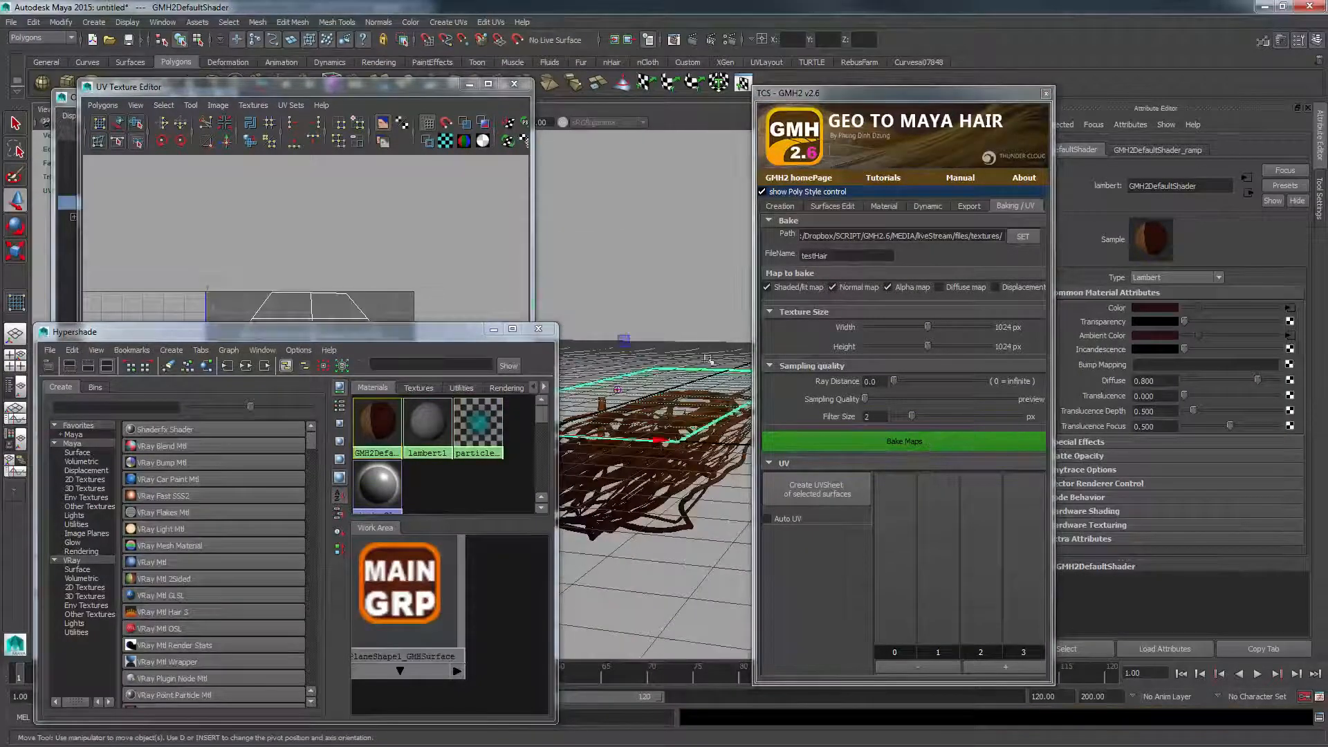
pyautogui.click(930, 441)
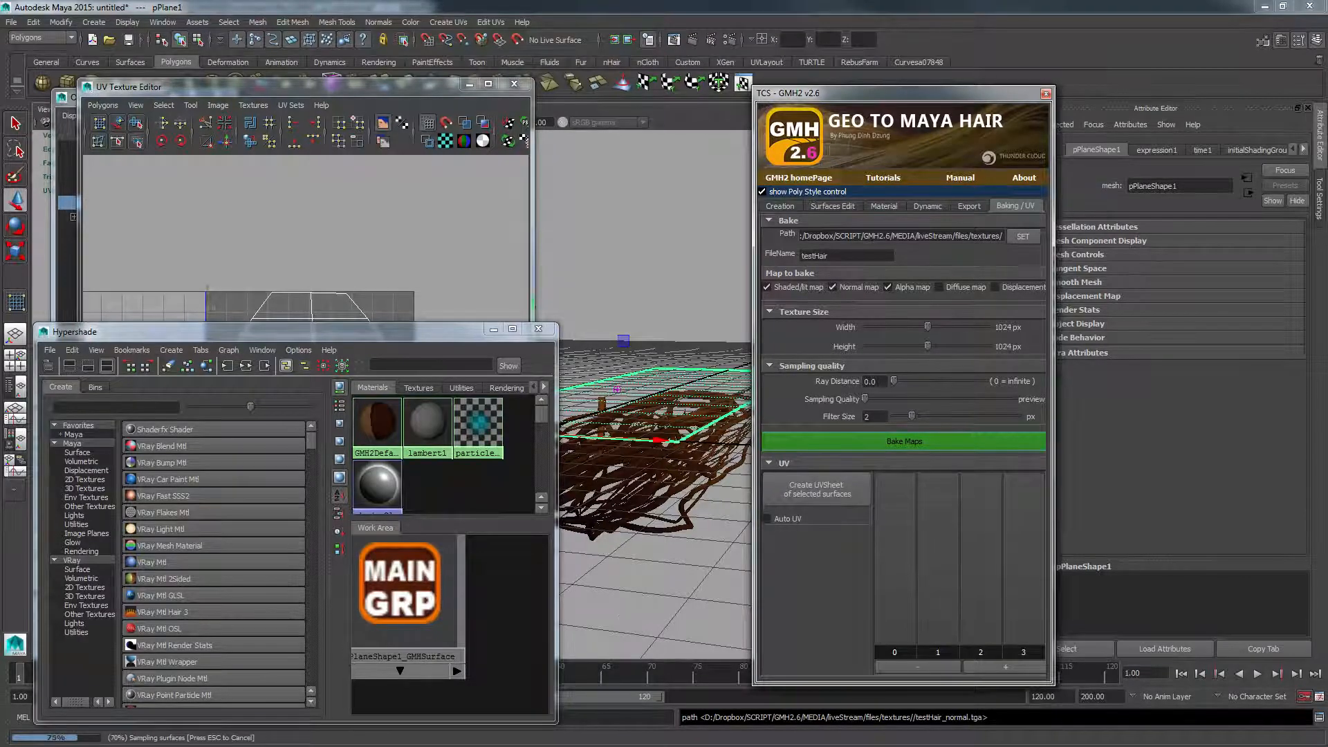
pyautogui.hotkey('alt', 'Tab')
pyautogui.moveTo(487, 268); pyautogui.dragTo(468, 418)
pyautogui.hotkey('alt', 'Tab')
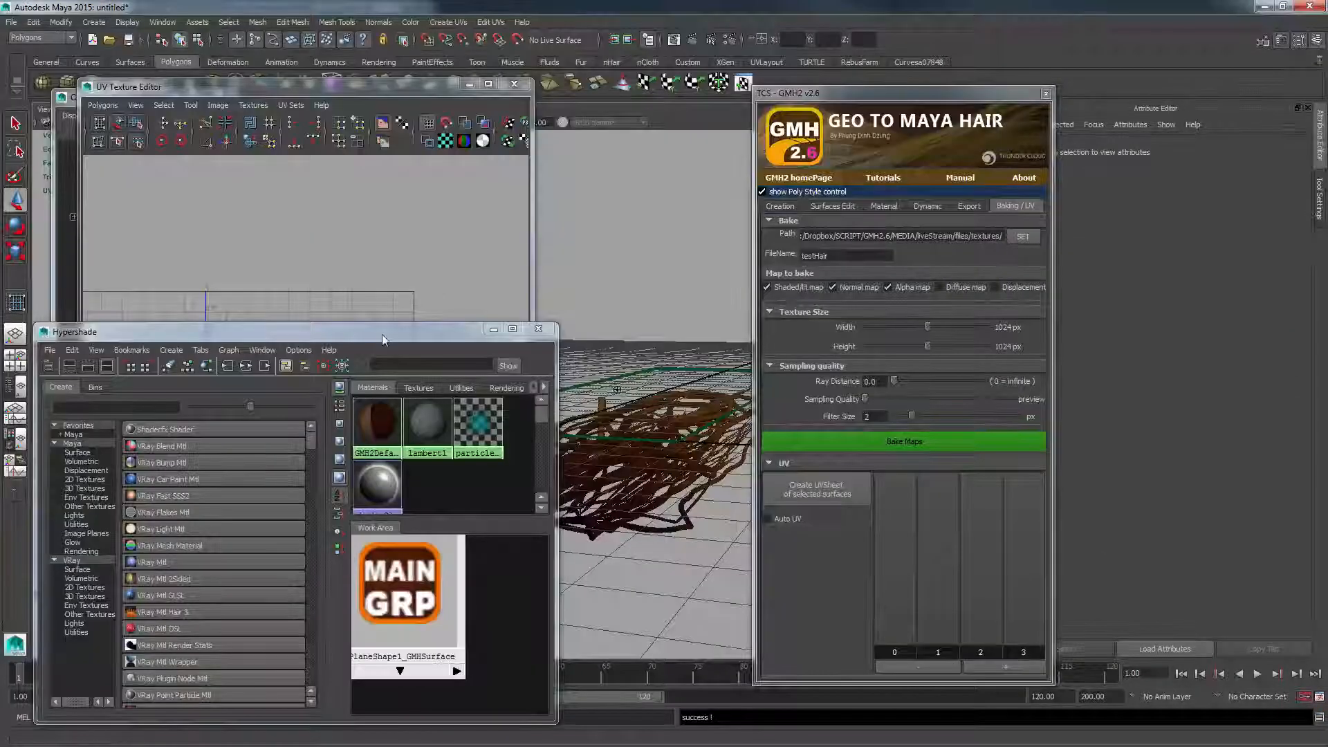
# - Switch to Marmoset Toolbag and examine the test hair with the rebaked textures
pyautogui.moveTo(381, 334); pyautogui.dragTo(449, 227)
pyautogui.click(561, 477)
pyautogui.hotkey('alt', 'Tab')
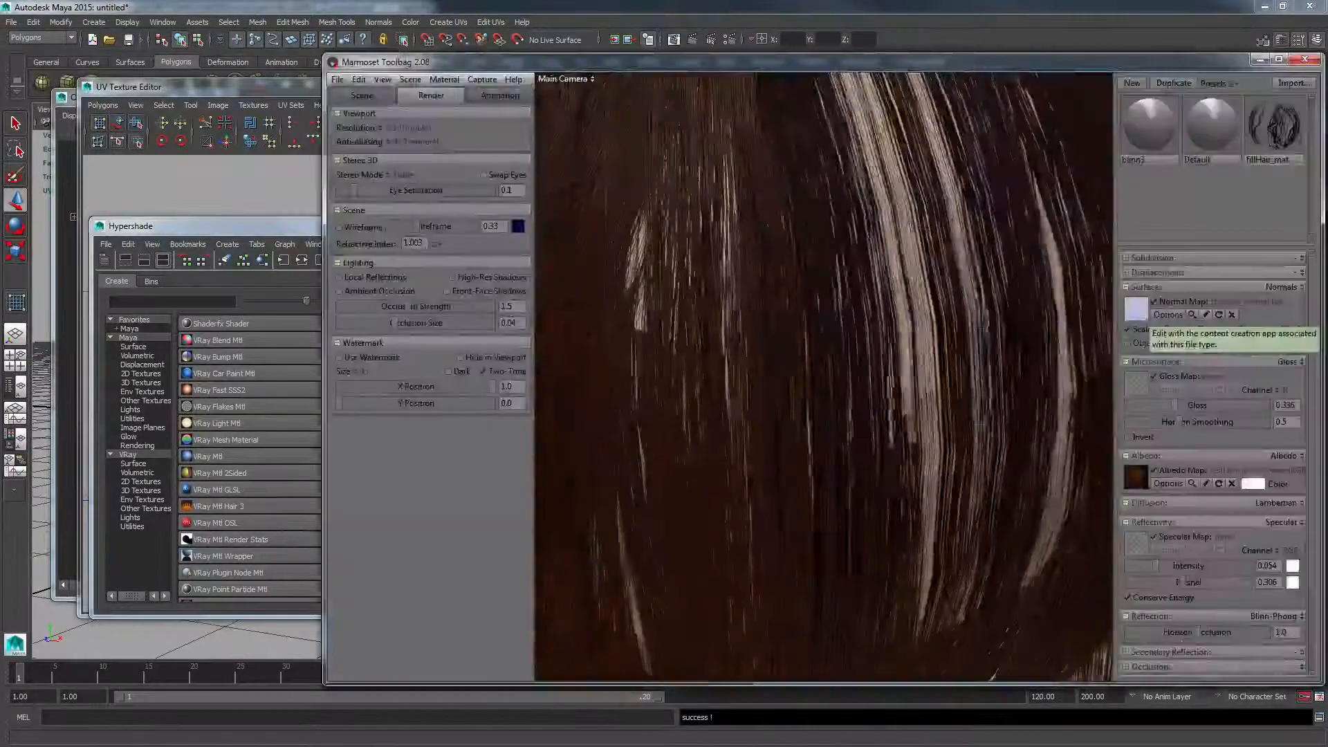
pyautogui.scroll(-3, 815, 287)
pyautogui.moveTo(815, 288); pyautogui.dragTo(775, 435)
pyautogui.moveTo(847, 399); pyautogui.dragTo(834, 250)
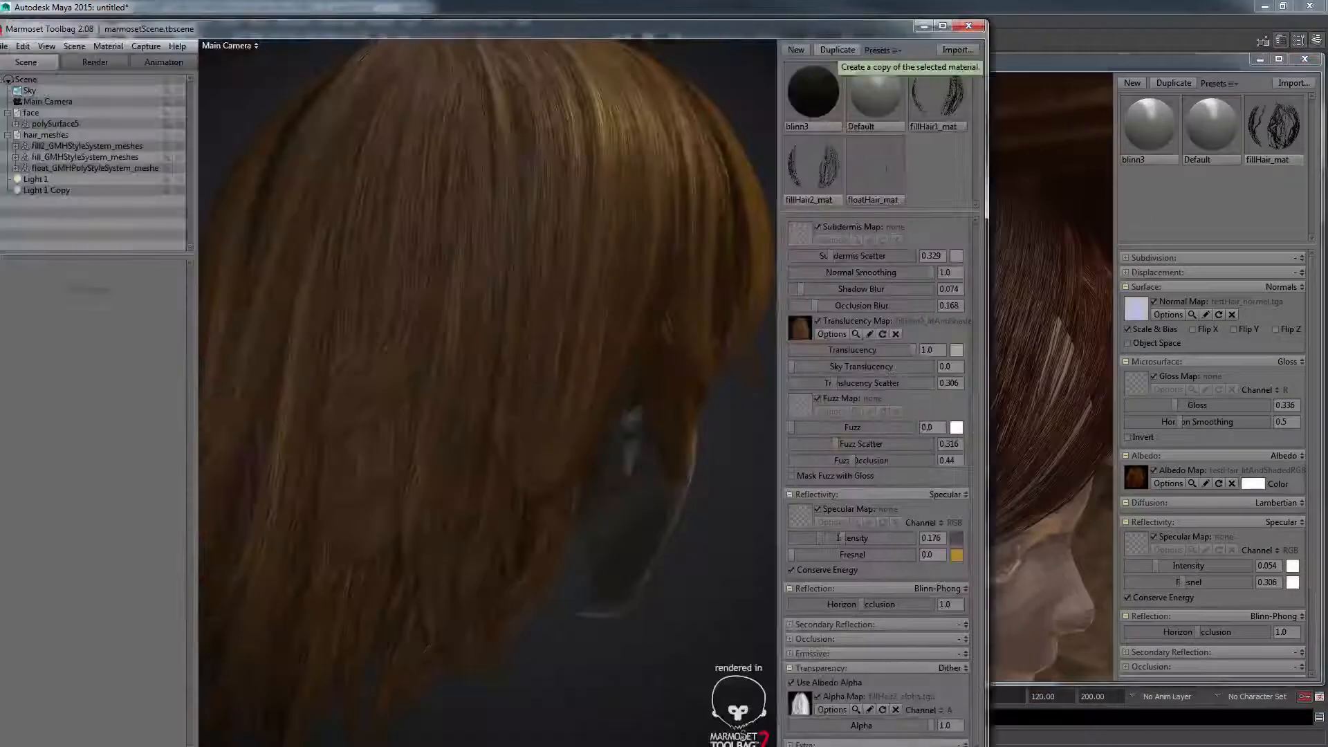
# - Isolate the main hair layer in marmosetScene by going through the fill2, fill and float meshes and selecting fill_GMHStyleSystem_meshes
pyautogui.click(92, 150)
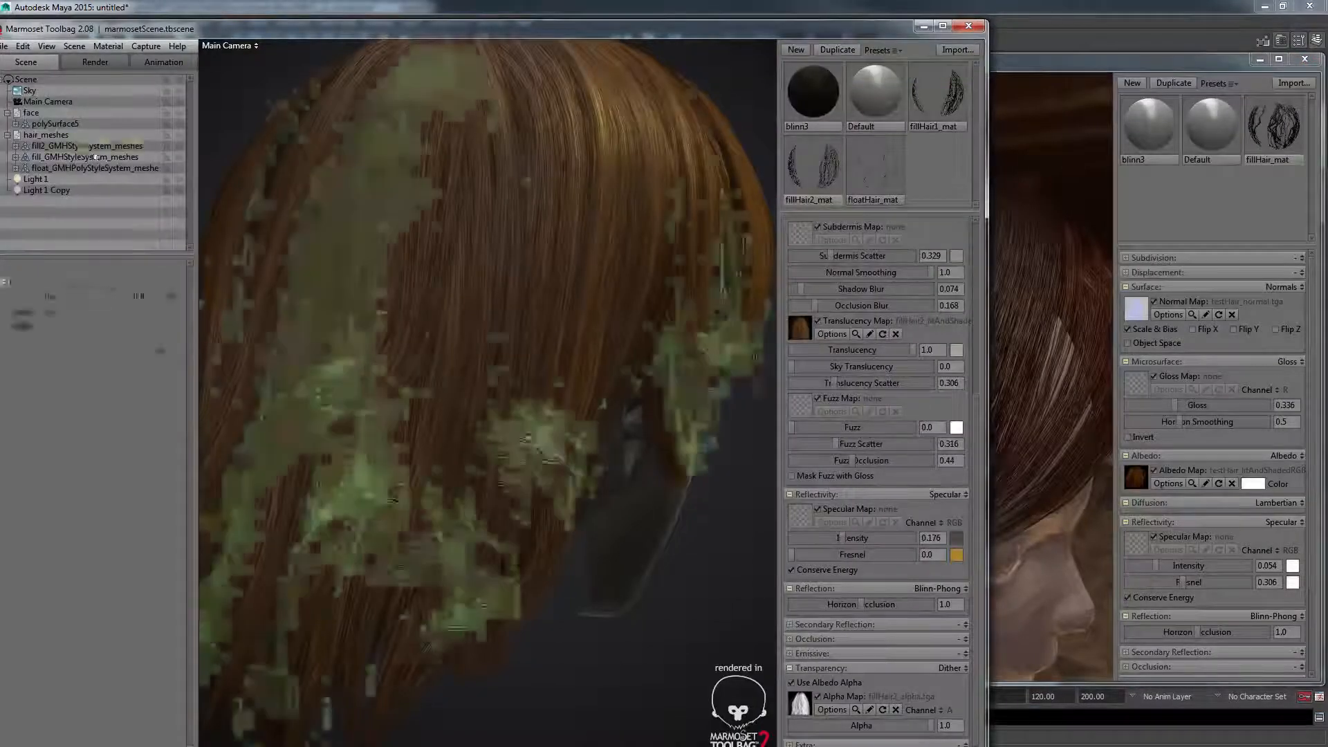
pyautogui.click(95, 158)
pyautogui.click(114, 168)
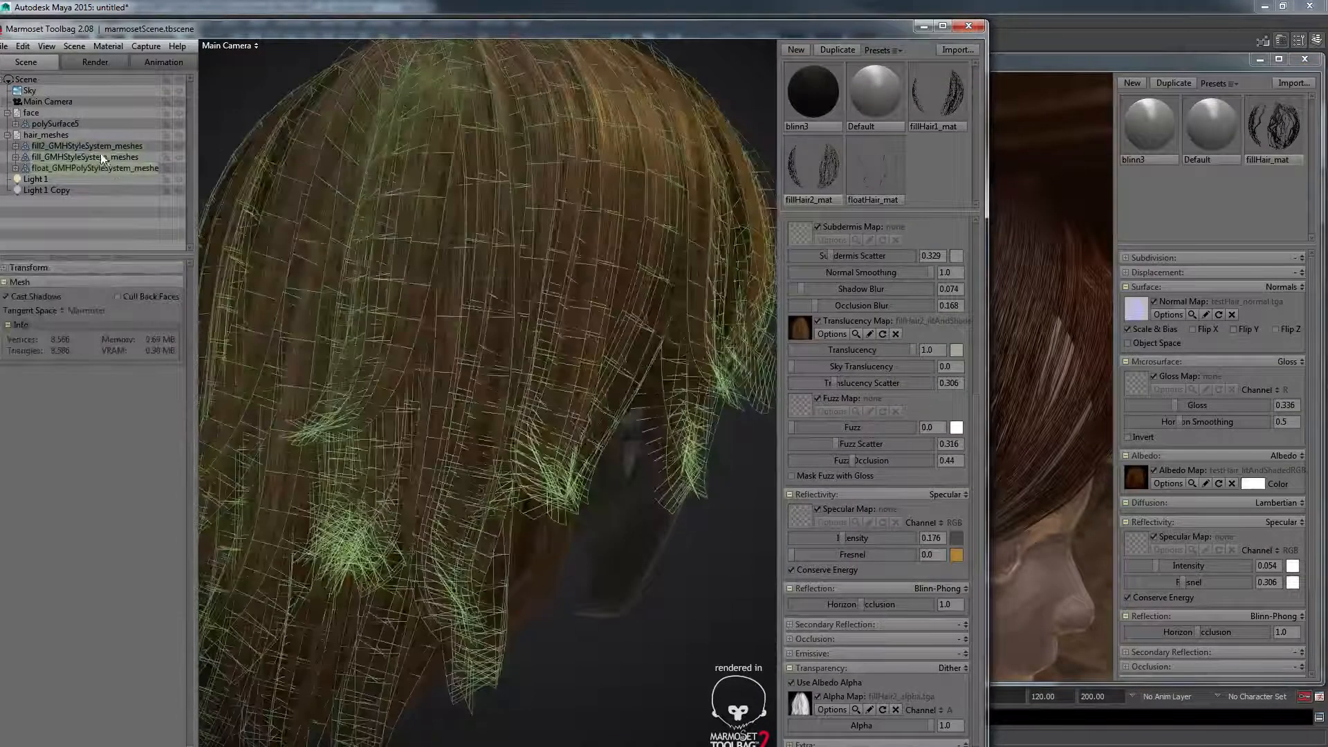
pyautogui.click(102, 157)
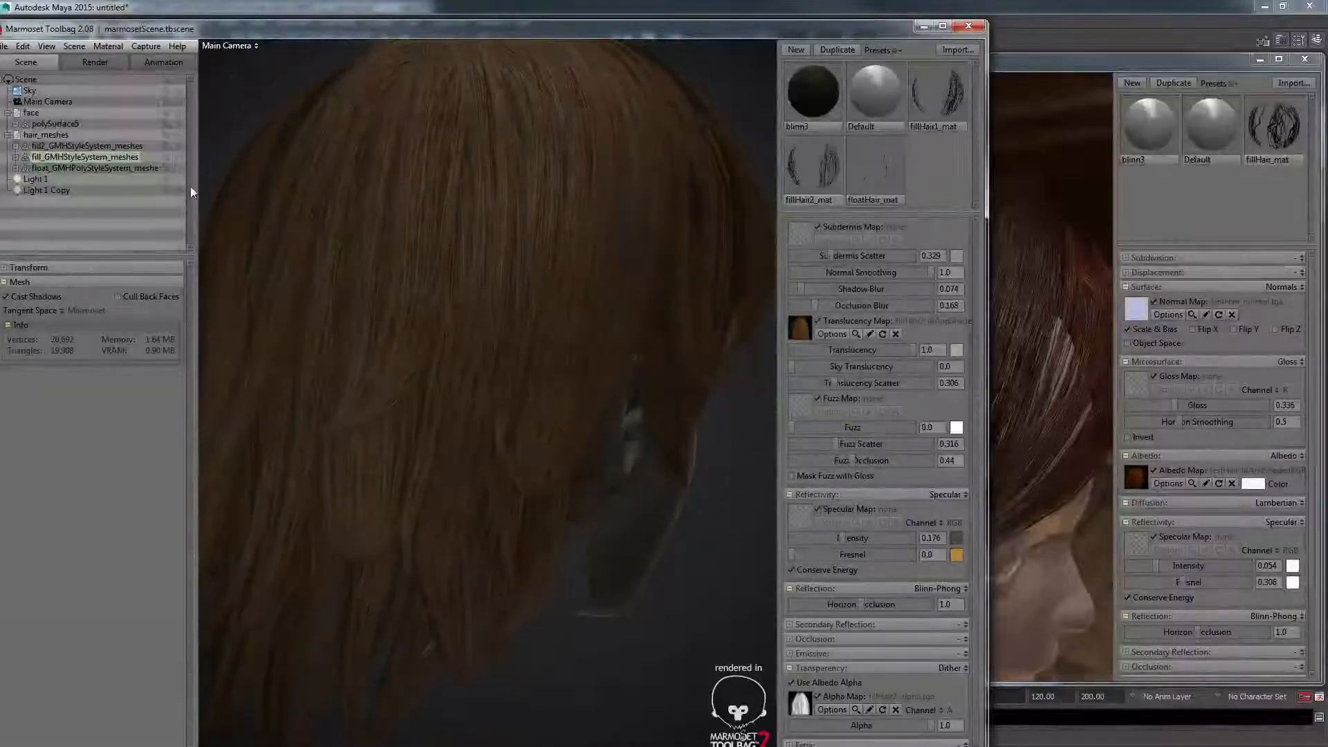
# - Compare the hair in marmosetScene with the test hair in the other Toolbag scene from behind
pyautogui.moveTo(597, 270); pyautogui.dragTo(581, 276, button='right')
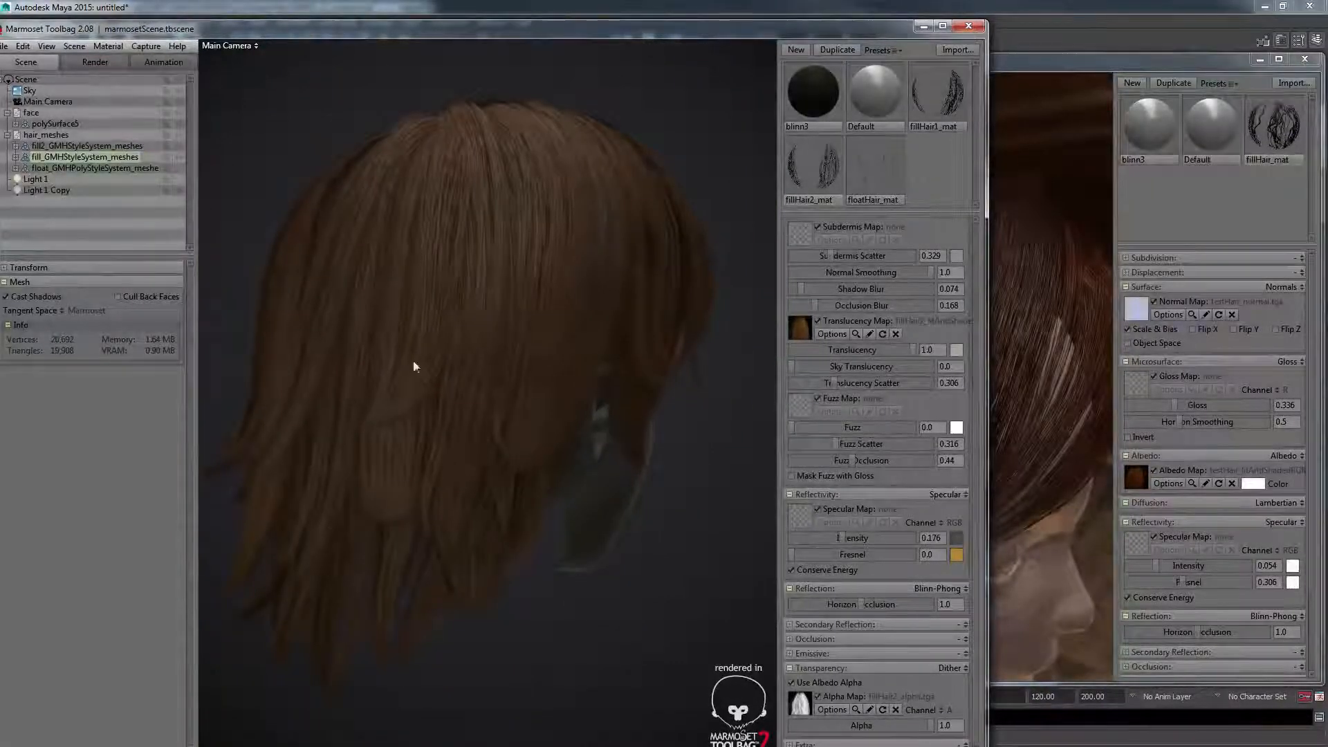
pyautogui.moveTo(414, 362); pyautogui.dragTo(576, 339)
pyautogui.click(1179, 270)
pyautogui.moveTo(1022, 296); pyautogui.dragTo(833, 288)
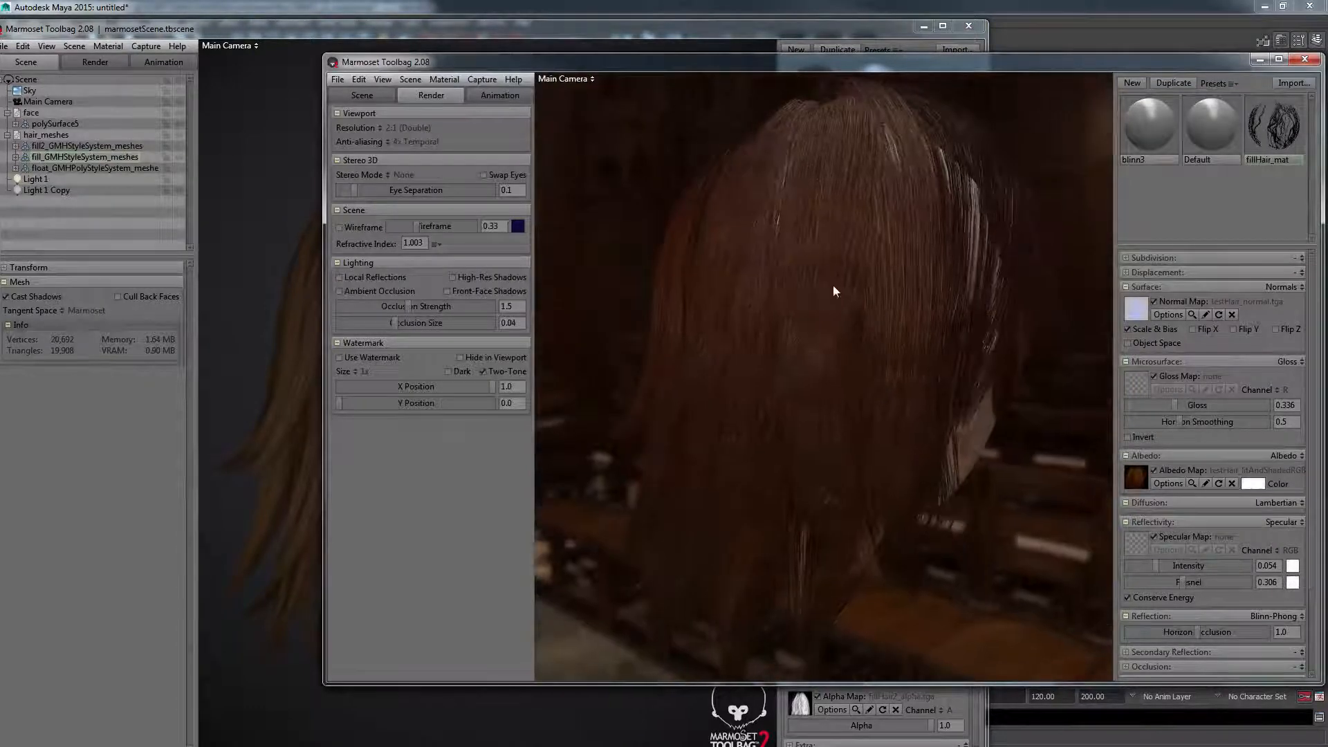
pyautogui.click(284, 304)
pyautogui.moveTo(488, 297)
pyautogui.mouseDown()
pyautogui.moveTo(517, 284)
pyautogui.moveTo(491, 306)
pyautogui.mouseUp()
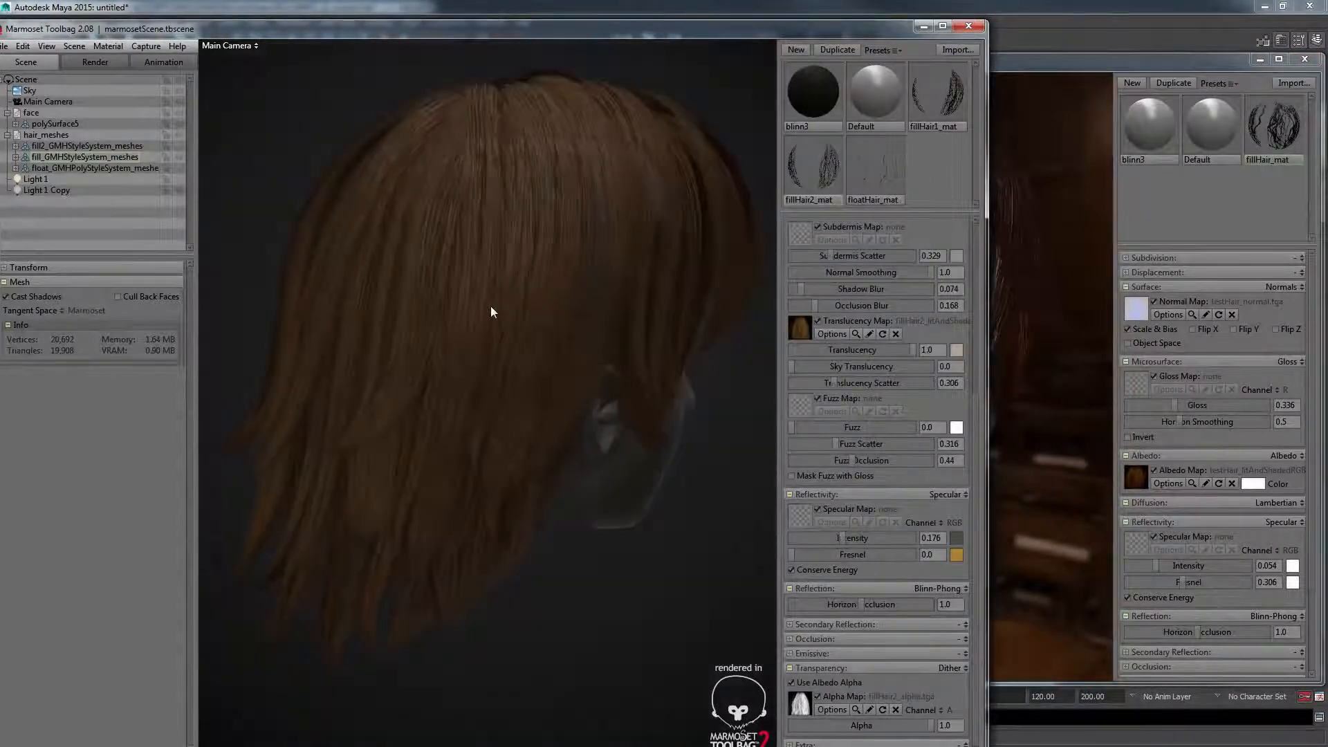
# - Examine the strand detail and coverage of the main hair layer around the crown and back of the head
pyautogui.moveTo(517, 155); pyautogui.dragTo(529, 256, button='middle')
pyautogui.moveTo(530, 256); pyautogui.dragTo(654, 374, button='right')
pyautogui.moveTo(526, 197); pyautogui.dragTo(499, 272, button='middle')
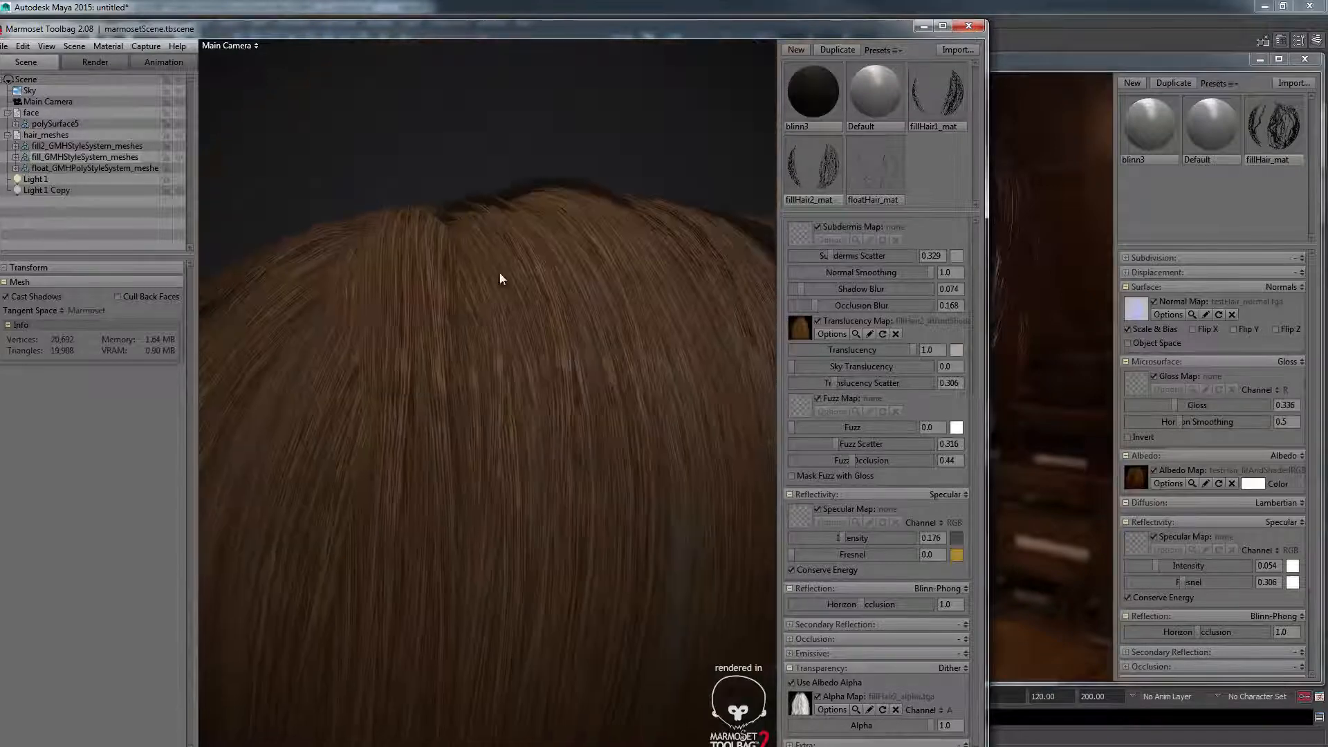
pyautogui.moveTo(500, 273); pyautogui.dragTo(571, 294, button='right')
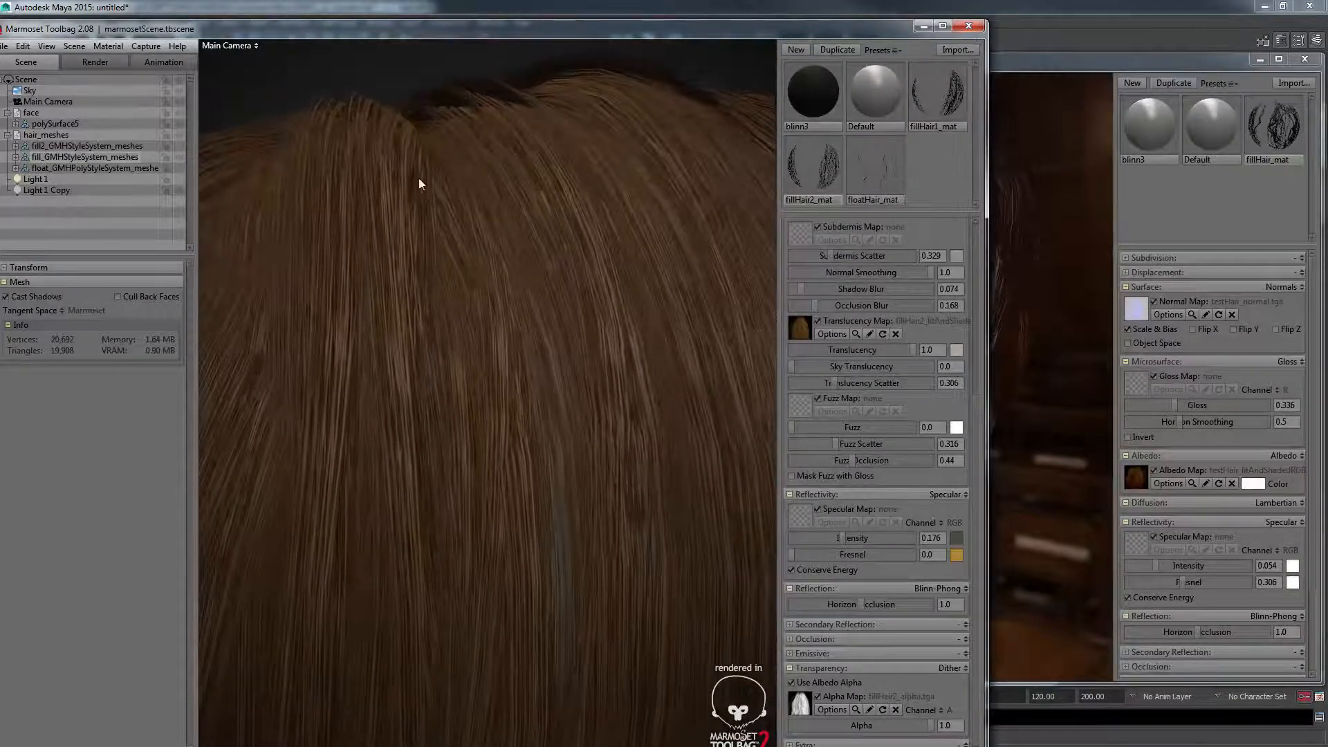
pyautogui.moveTo(473, 152); pyautogui.dragTo(575, 330)
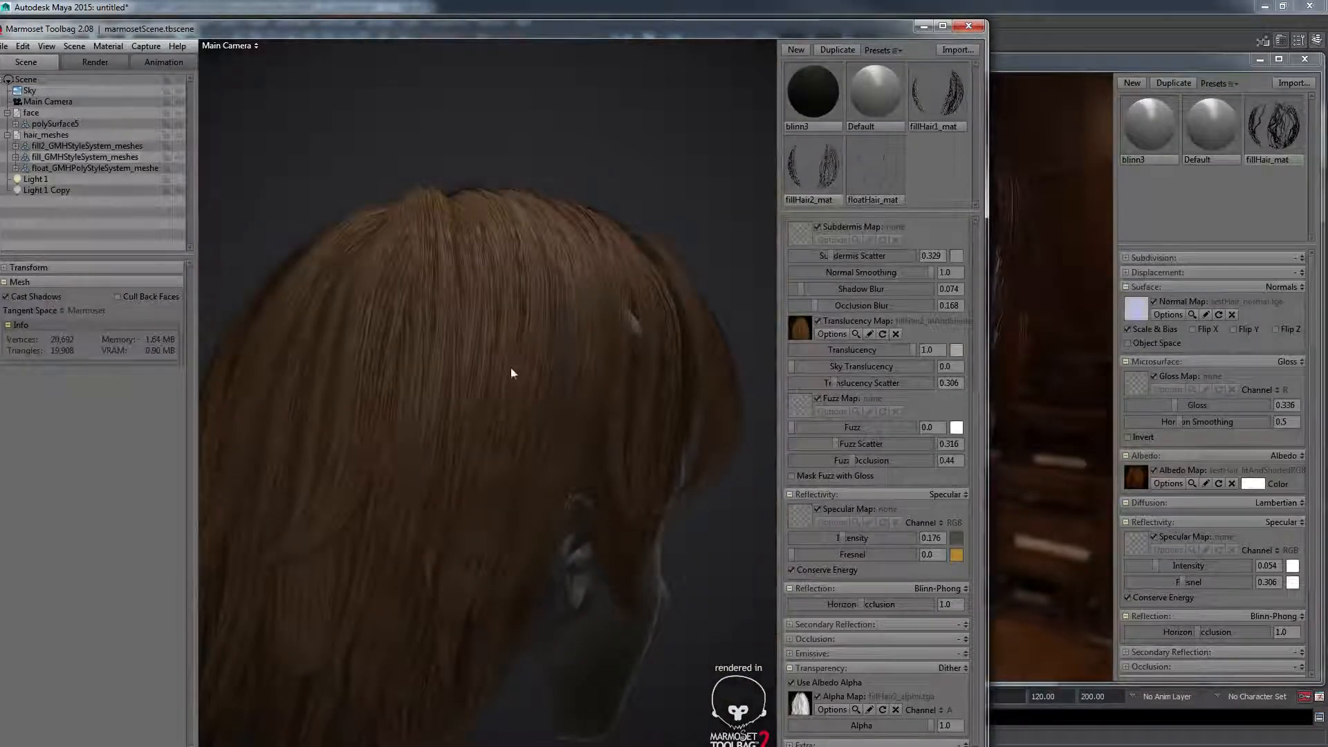
pyautogui.moveTo(512, 373); pyautogui.dragTo(540, 325)
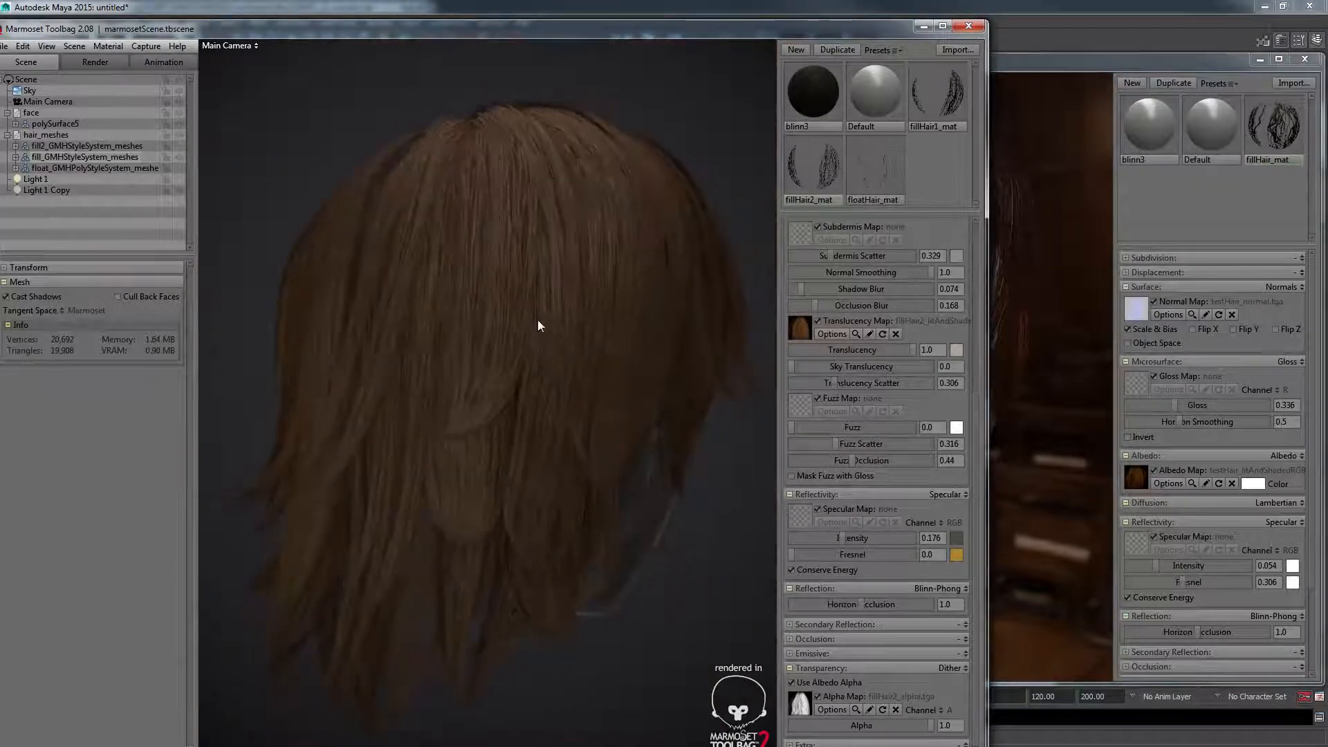
pyautogui.moveTo(545, 334); pyautogui.dragTo(577, 368, button='right')
pyautogui.moveTo(552, 388); pyautogui.dragTo(550, 334)
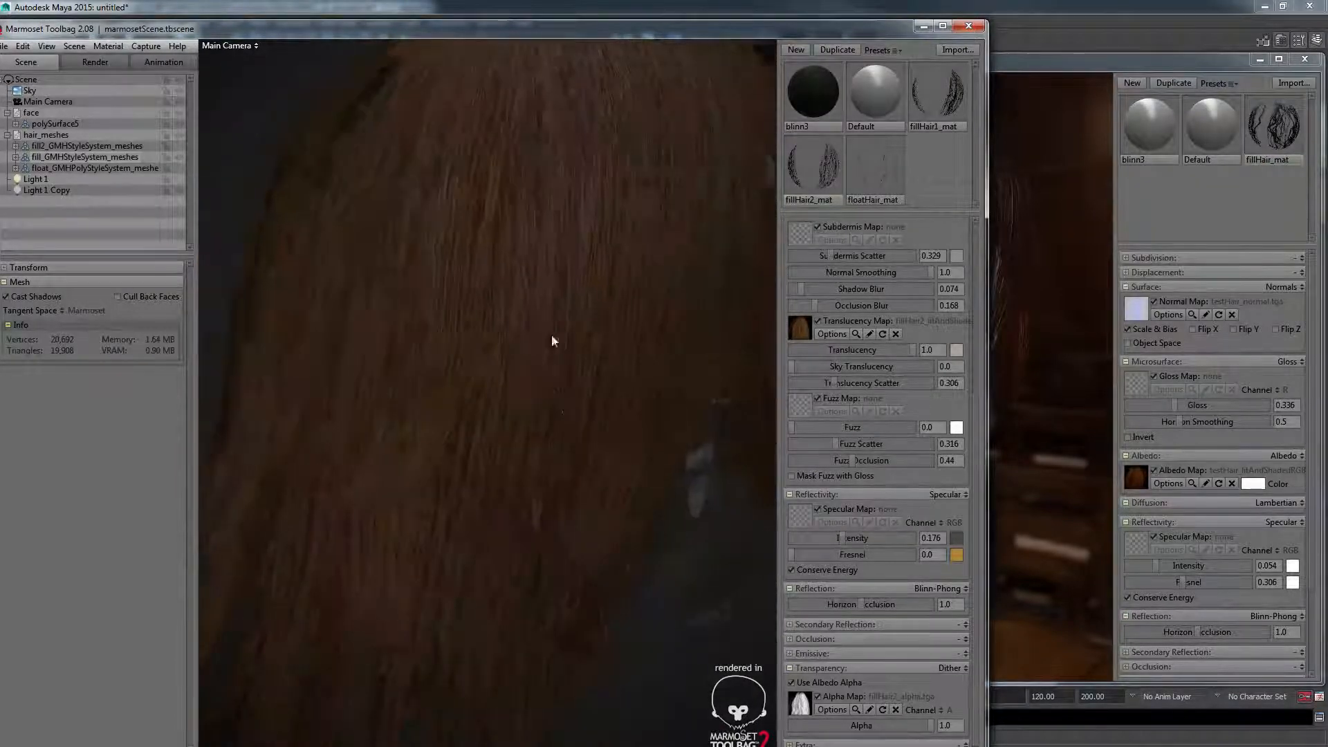
pyautogui.moveTo(550, 334); pyautogui.dragTo(513, 298, button='right')
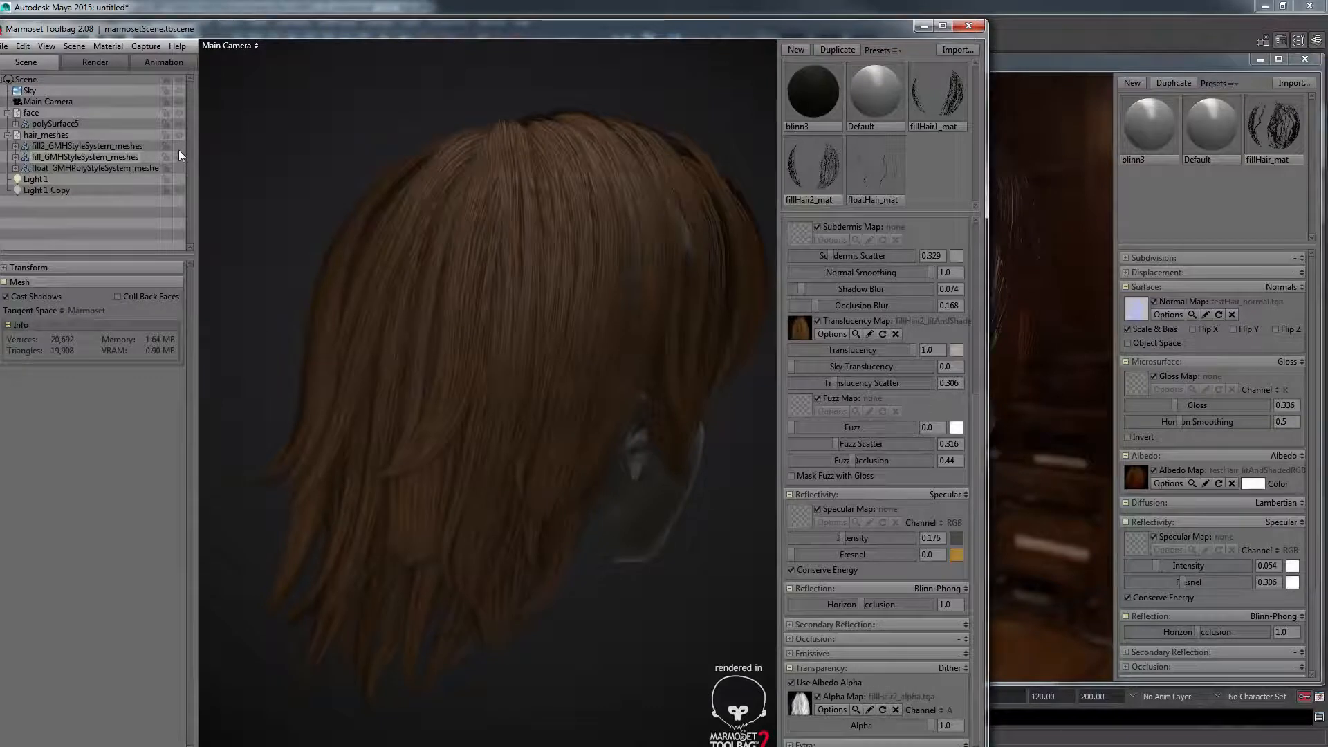
# - Show the fill2_GMHStyleSystem_meshes layer over the main hair and select it
pyautogui.click(180, 144)
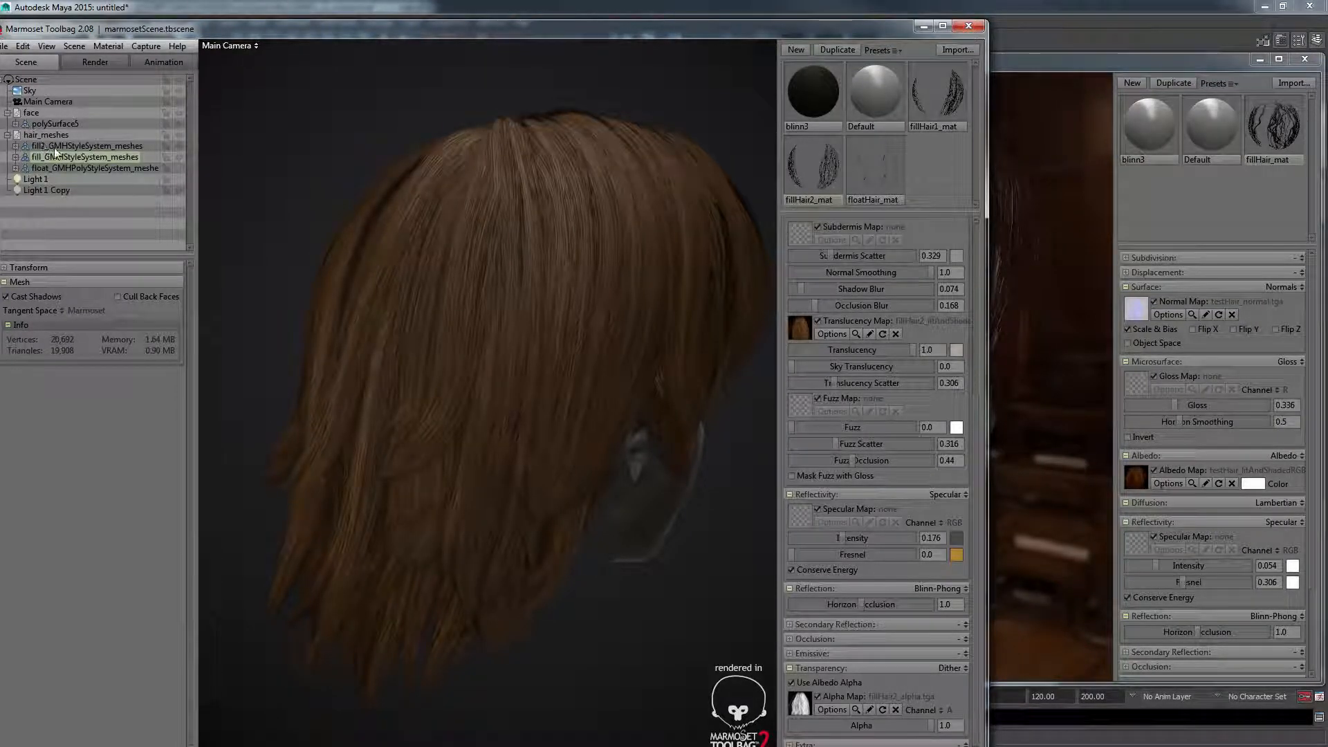
pyautogui.click(109, 146)
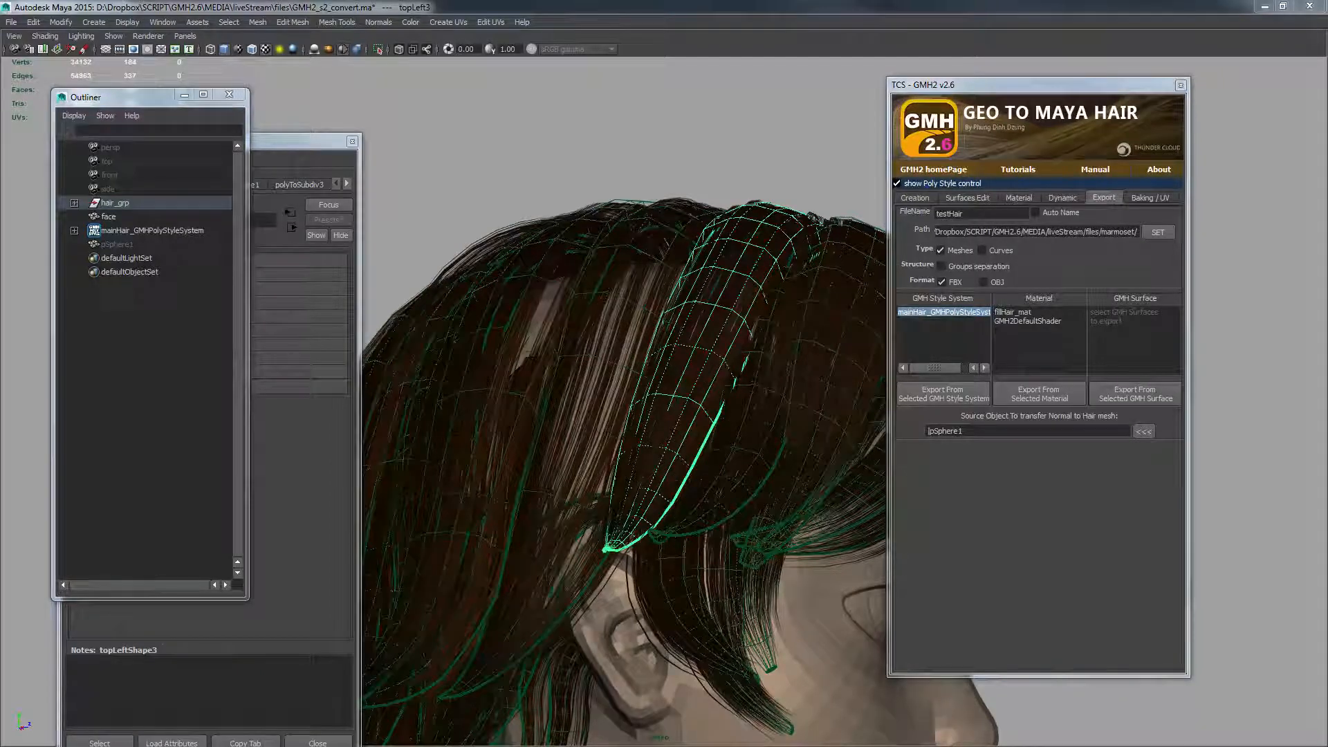
# - Switch to the GMH2_s2_convert scene in Maya and deselect the topLeft3 hair surface
pyautogui.click(717, 166)
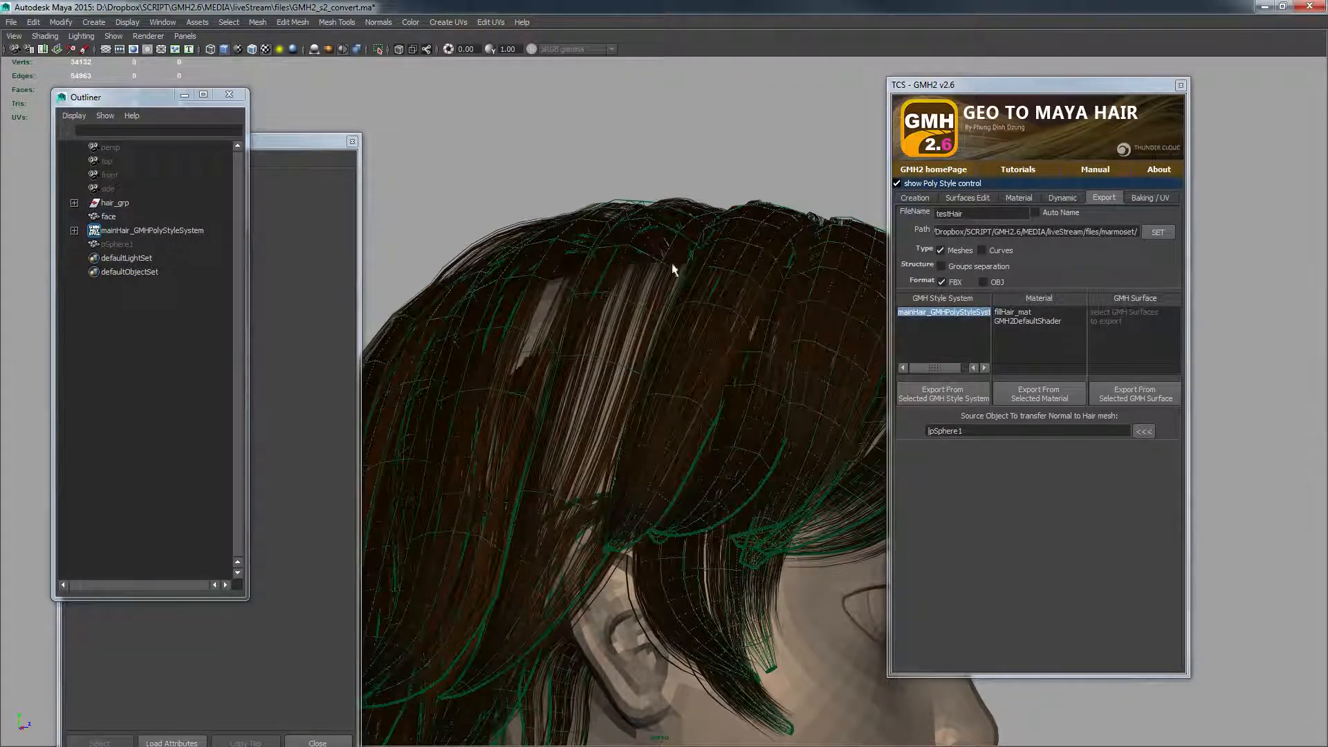
pyautogui.keyDown('alt'); pyautogui.moveTo(640, 208); pyautogui.dragTo(702, 259); pyautogui.keyUp('alt')
pyautogui.keyDown('alt'); pyautogui.moveTo(703, 259); pyautogui.dragTo(631, 201, button='middle'); pyautogui.keyUp('alt')
pyautogui.keyDown('alt'); pyautogui.moveTo(632, 202); pyautogui.dragTo(398, 335); pyautogui.keyUp('alt')
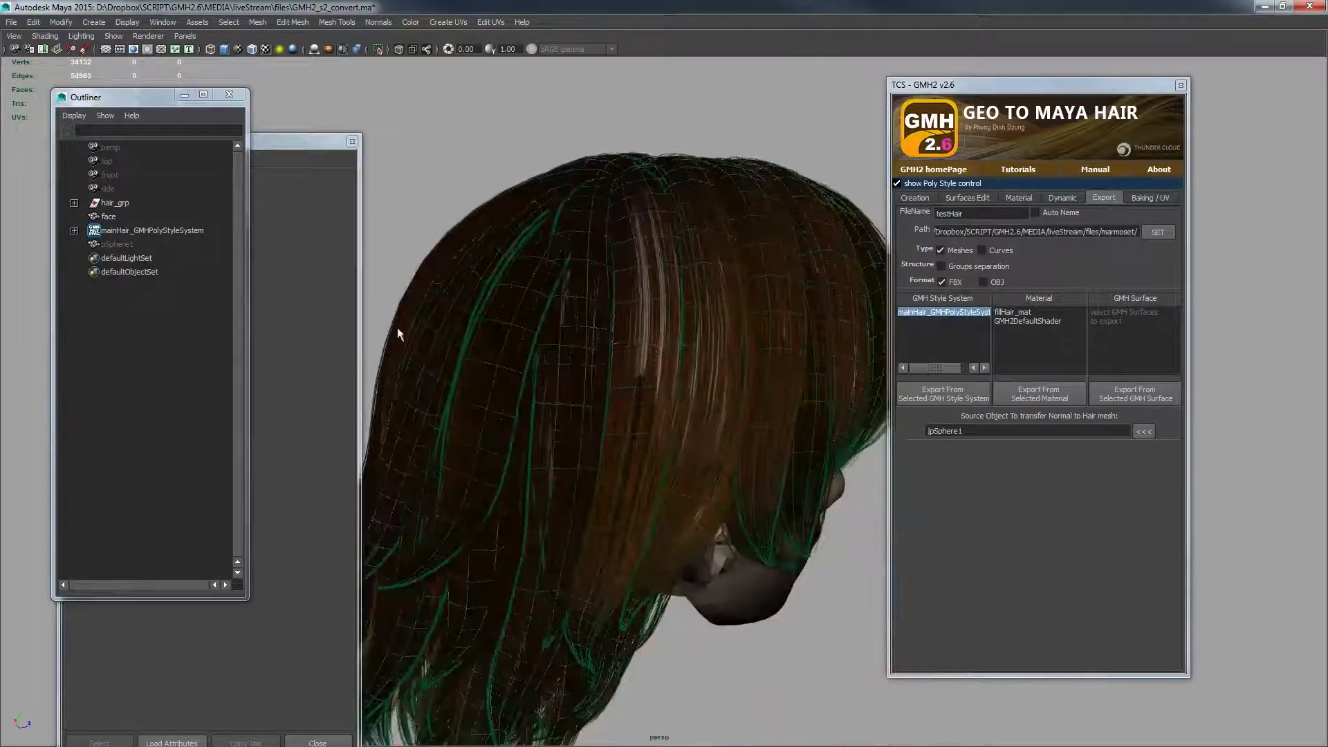
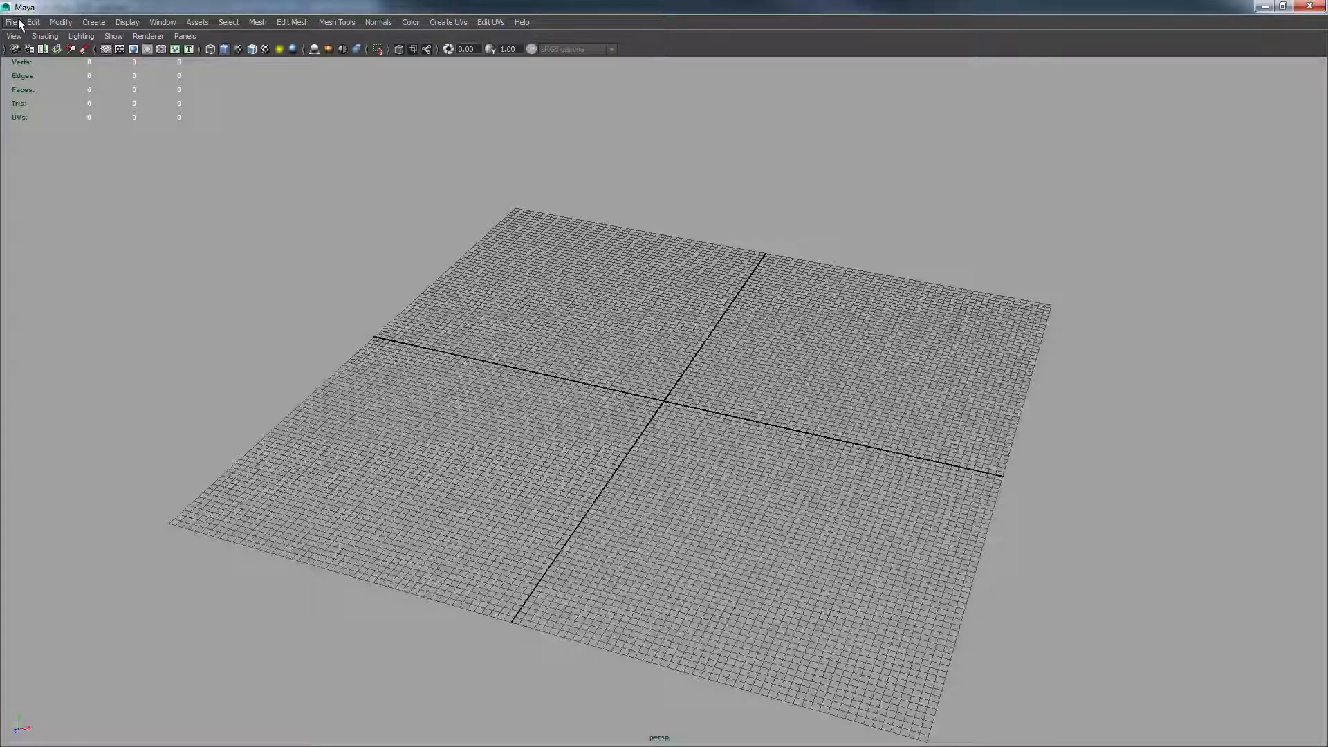
# - Open the recent scene GMH2_s1_baseMesh.ma, discarding the changes to the untitled scene
pyautogui.click(12, 23)
pyautogui.moveTo(76, 346)
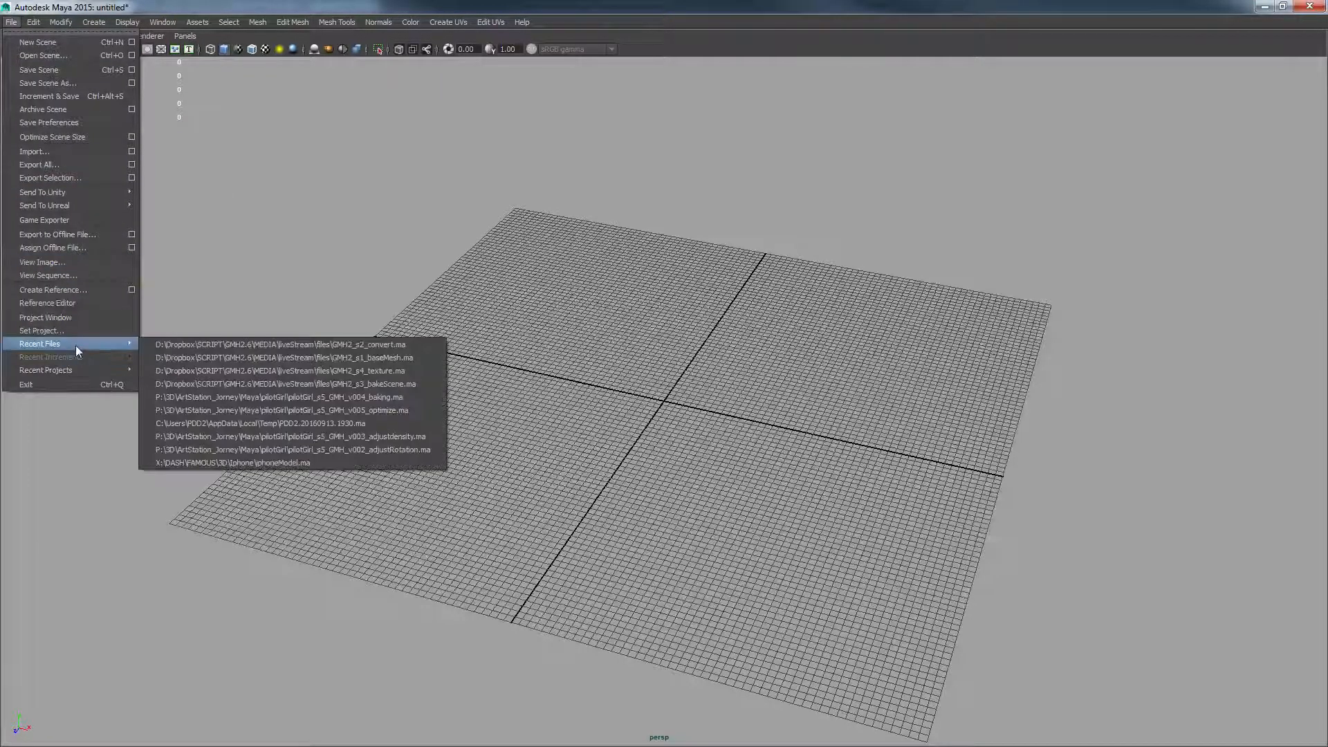
pyautogui.click(383, 356)
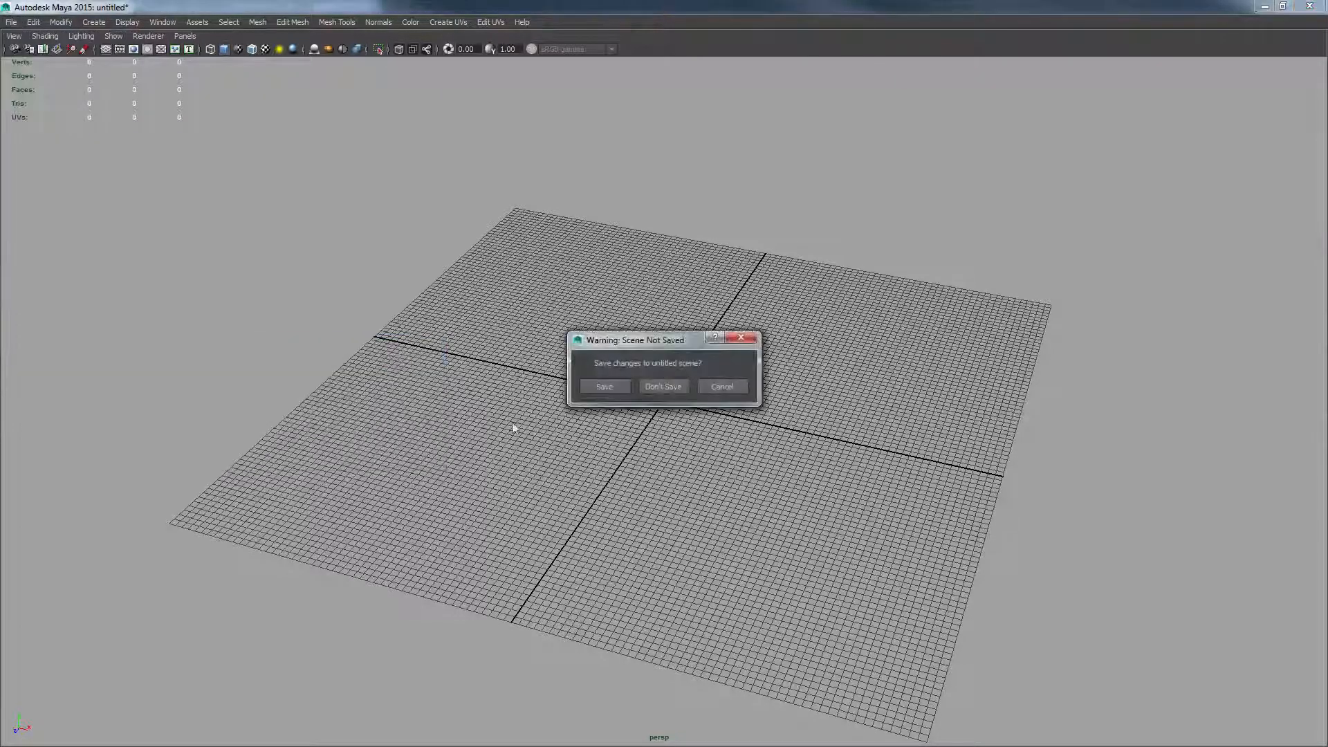
pyautogui.click(682, 388)
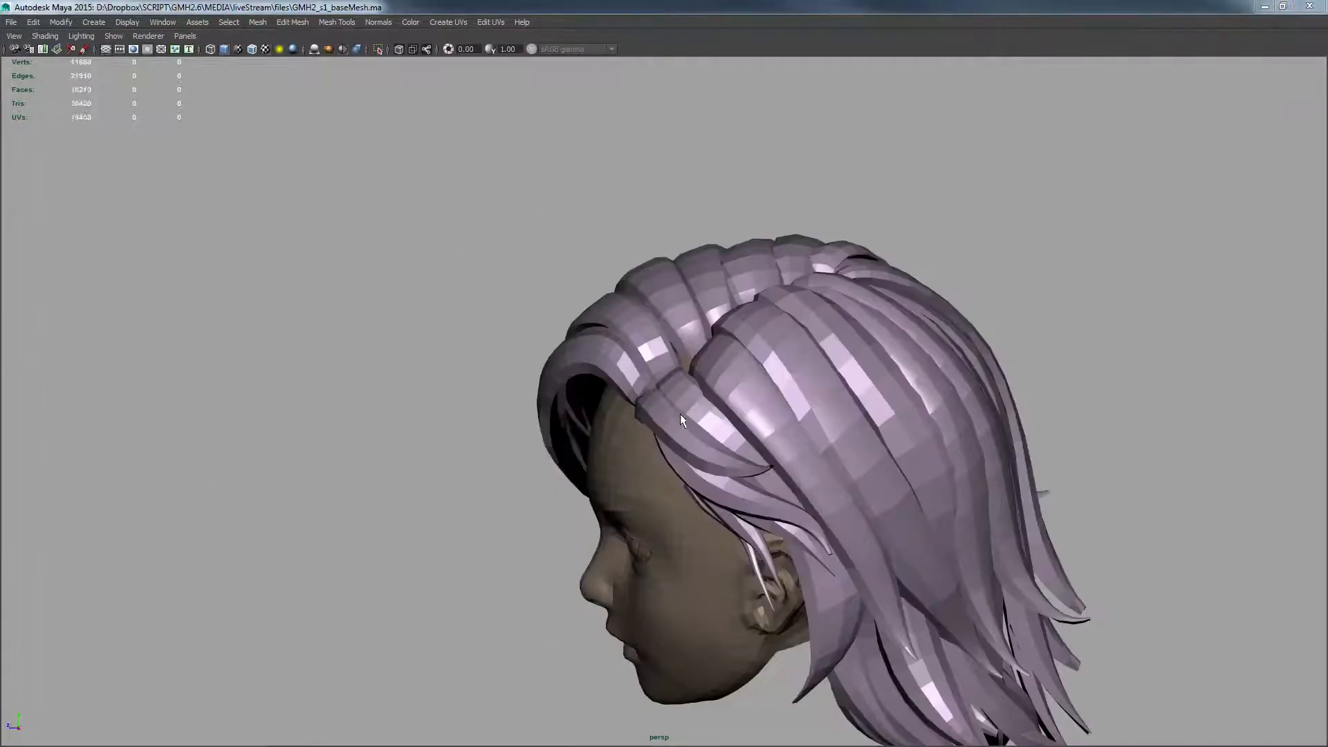
# - Examine the polygon hair strands of the base mesh around the parting and from the front, leaving nothing selected
pyautogui.click(756, 382)
pyautogui.press('f')
pyautogui.keyDown('alt'); pyautogui.moveTo(759, 424); pyautogui.dragTo(858, 463); pyautogui.keyUp('alt')
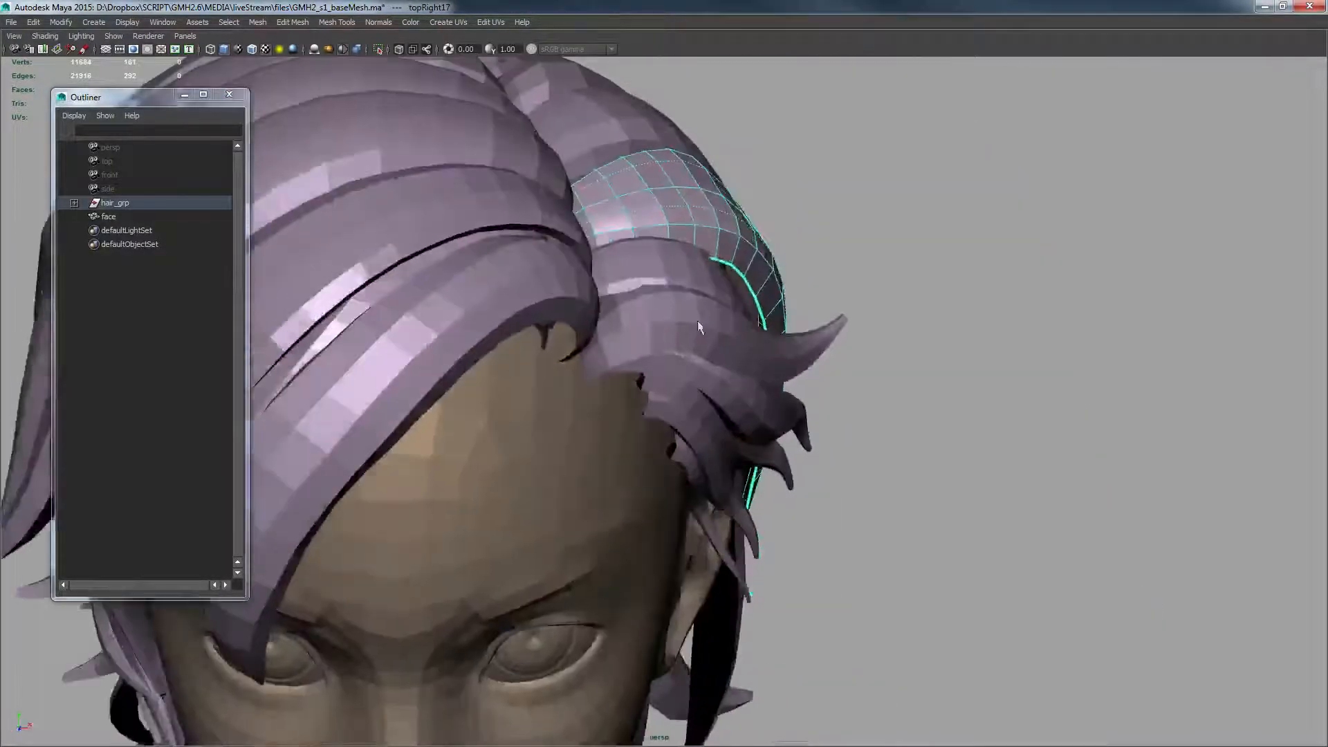
pyautogui.scroll(-5, 691, 322)
pyautogui.keyDown('alt'); pyautogui.moveTo(638, 339); pyautogui.dragTo(712, 288); pyautogui.keyUp('alt')
pyautogui.keyDown('alt'); pyautogui.moveTo(636, 308); pyautogui.dragTo(753, 289); pyautogui.keyUp('alt')
pyautogui.click(419, 149)
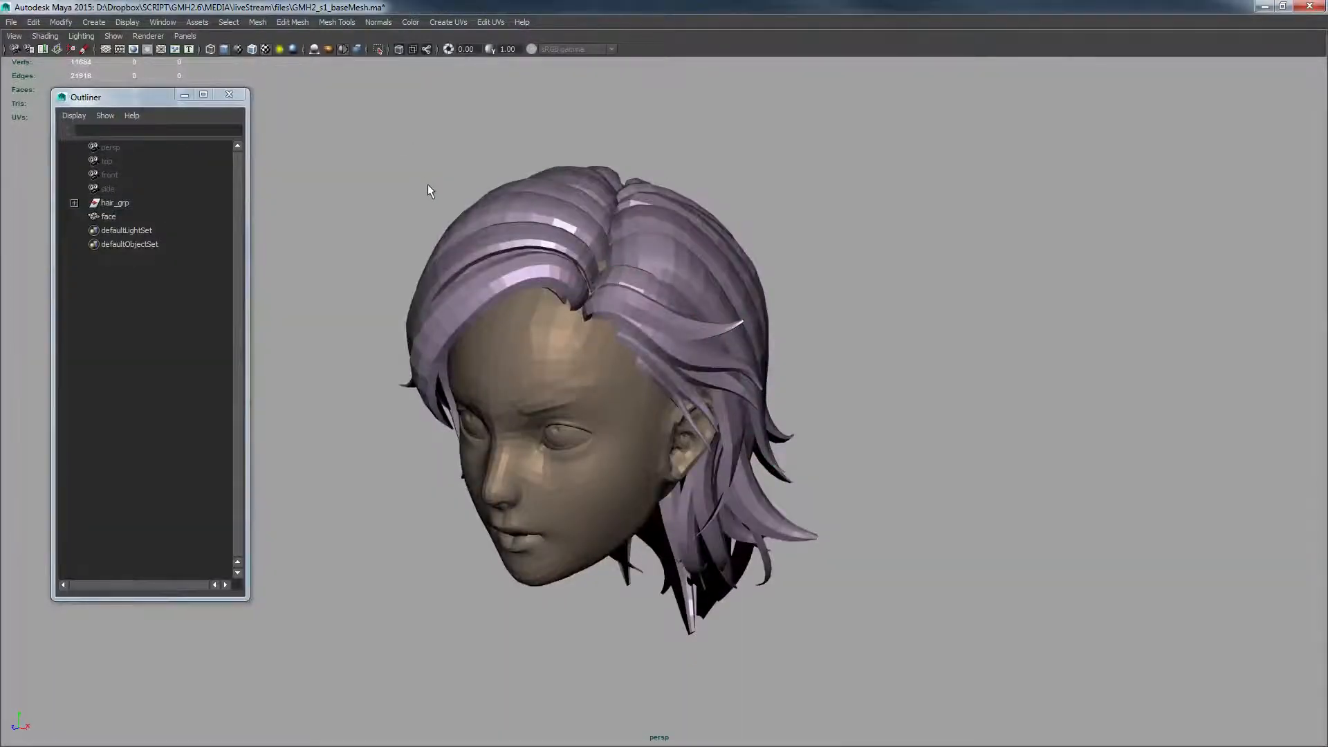
# - Open pilotGirl_s5_GMH_v001.ma from the Maya/pilotGirl folder without saving the base mesh scene, and accept the colour management warning
pyautogui.hotkey('ctrl', 'o')
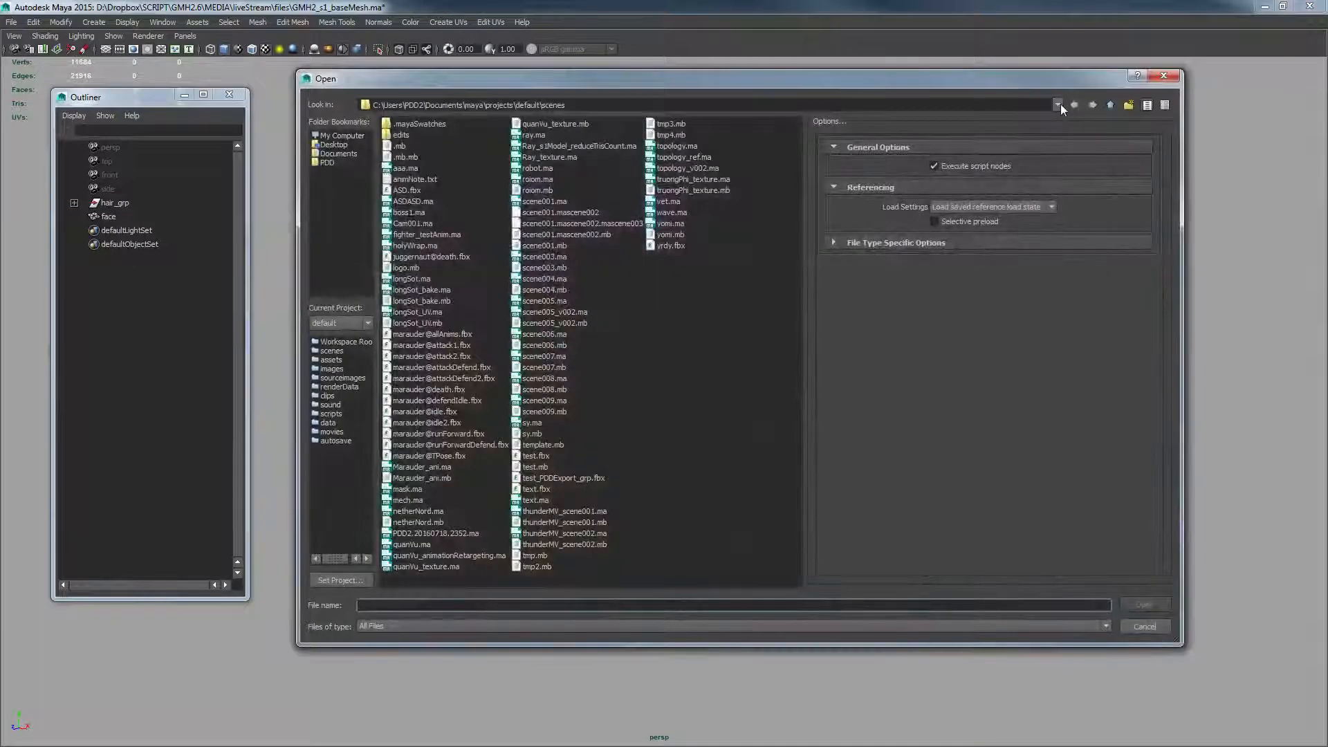
pyautogui.click(1058, 104)
pyautogui.click(551, 172)
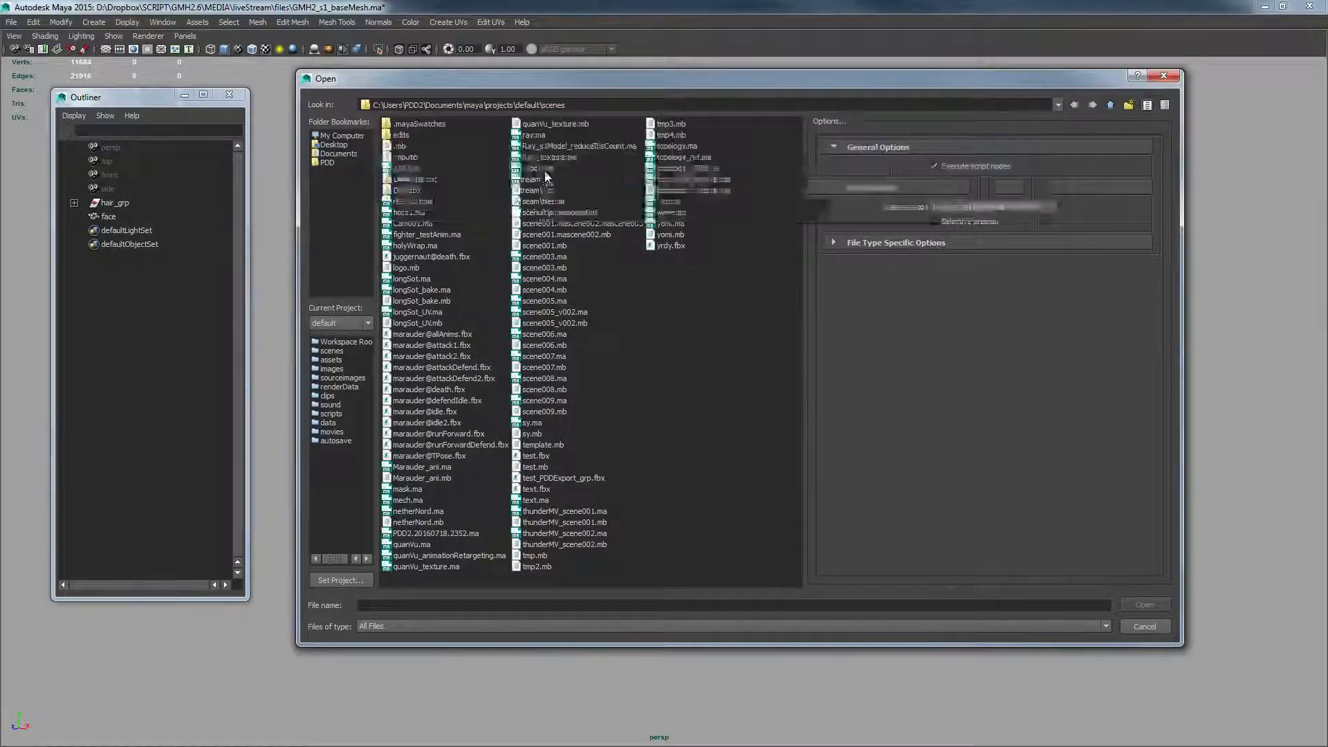
pyautogui.click(498, 434)
pyautogui.click(499, 446)
pyautogui.click(494, 453)
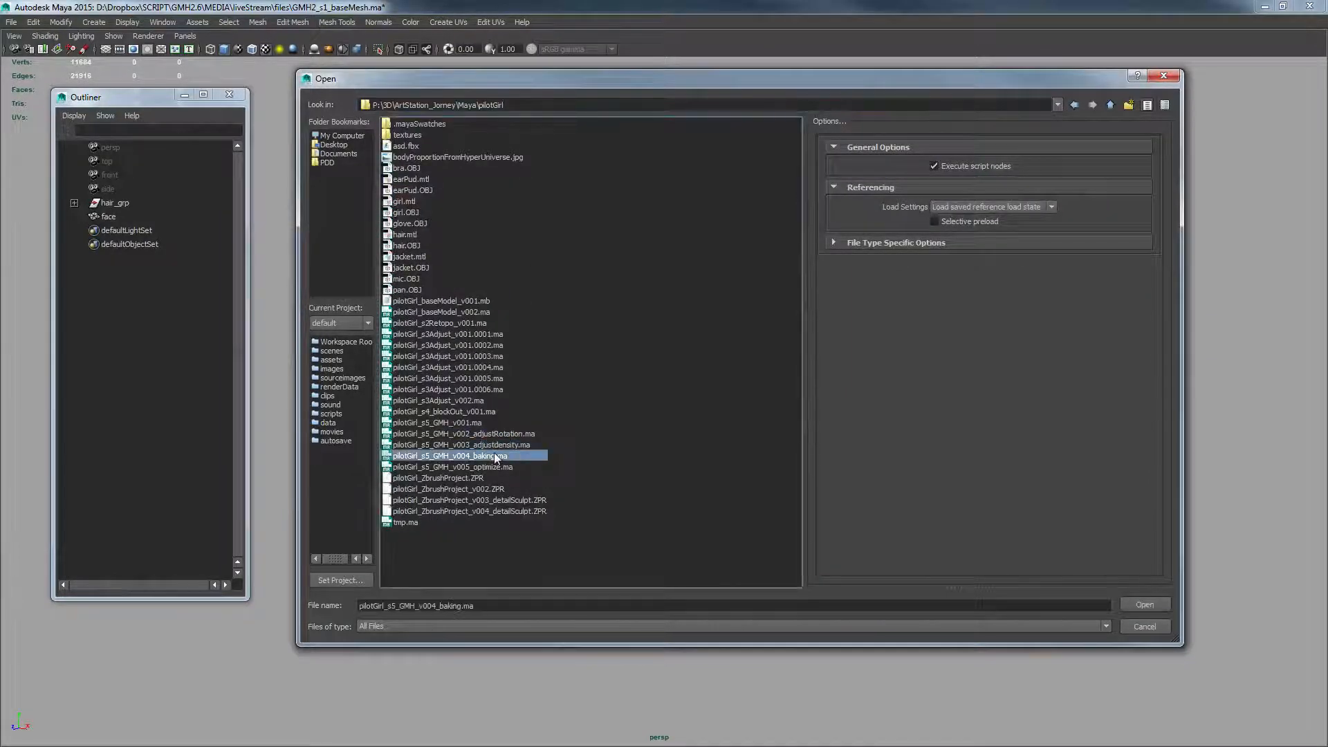
pyautogui.click(498, 447)
pyautogui.click(498, 454)
pyautogui.click(496, 447)
pyautogui.click(505, 435)
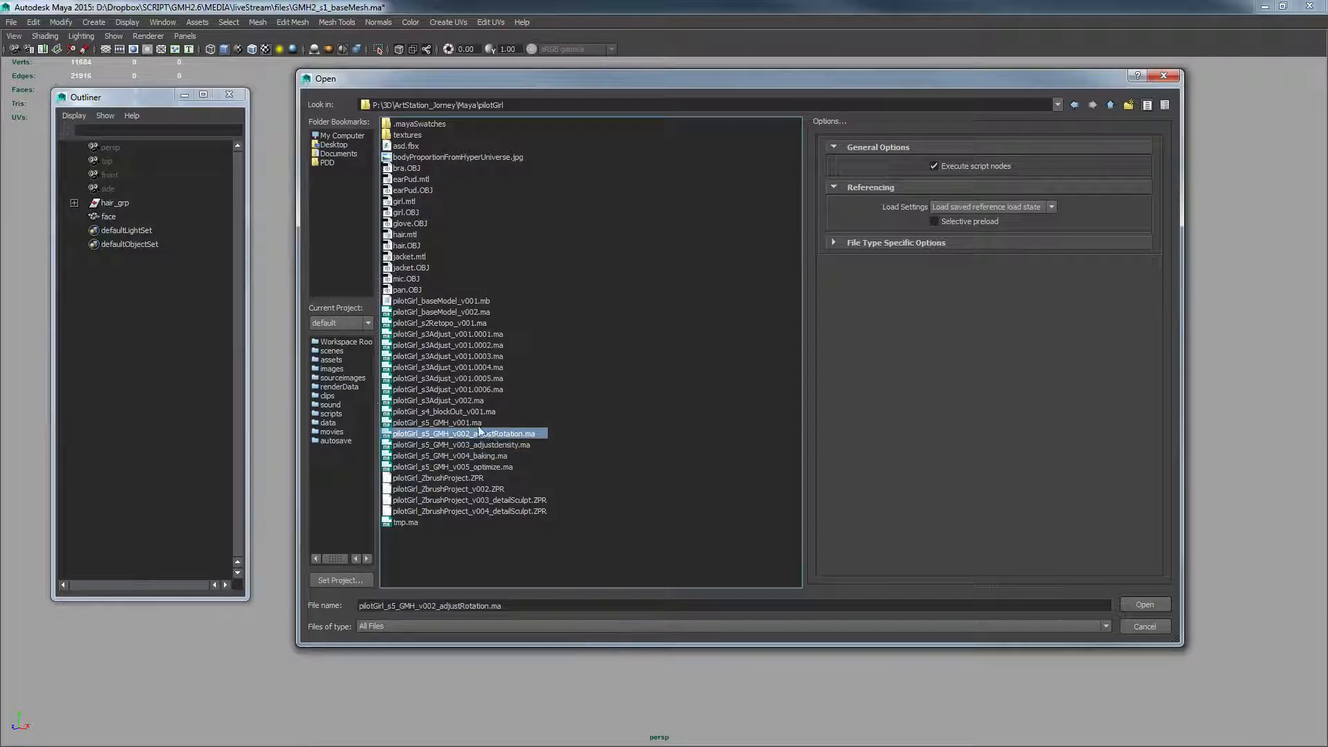
pyautogui.doubleClick(480, 425)
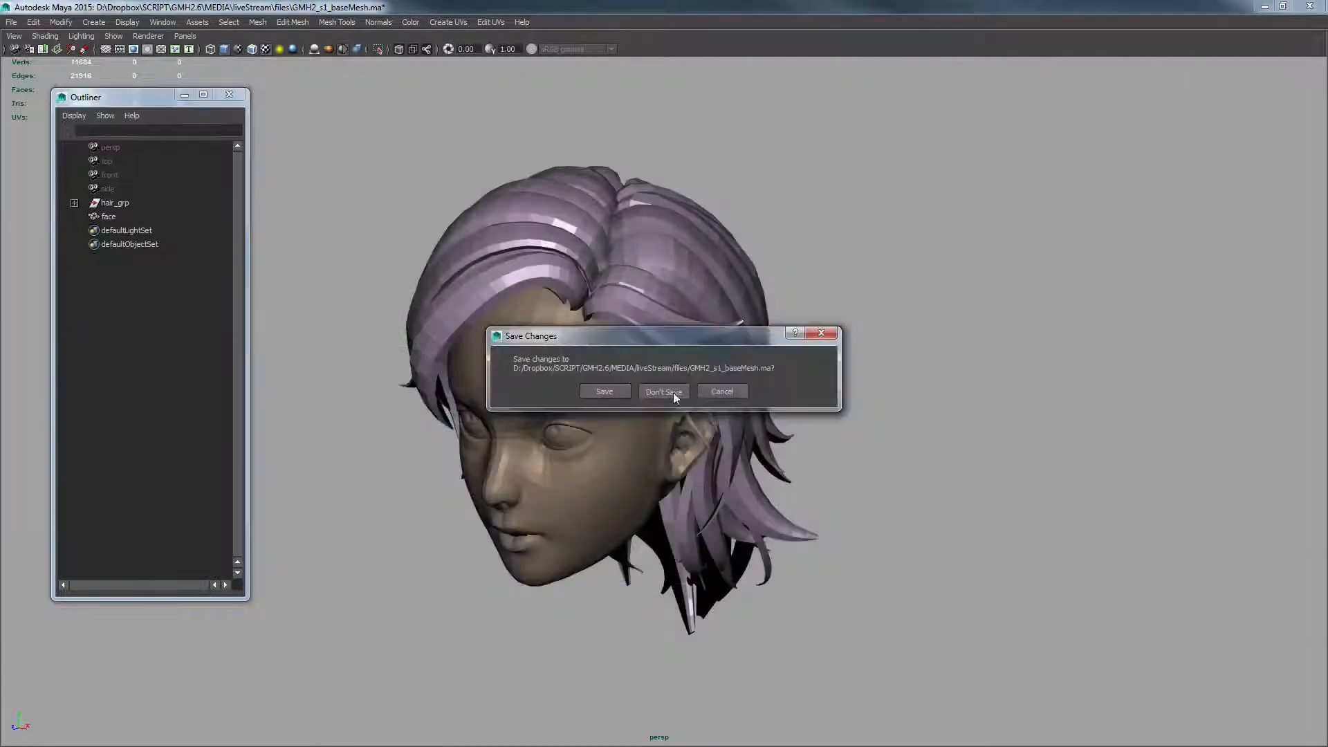
pyautogui.click(664, 391)
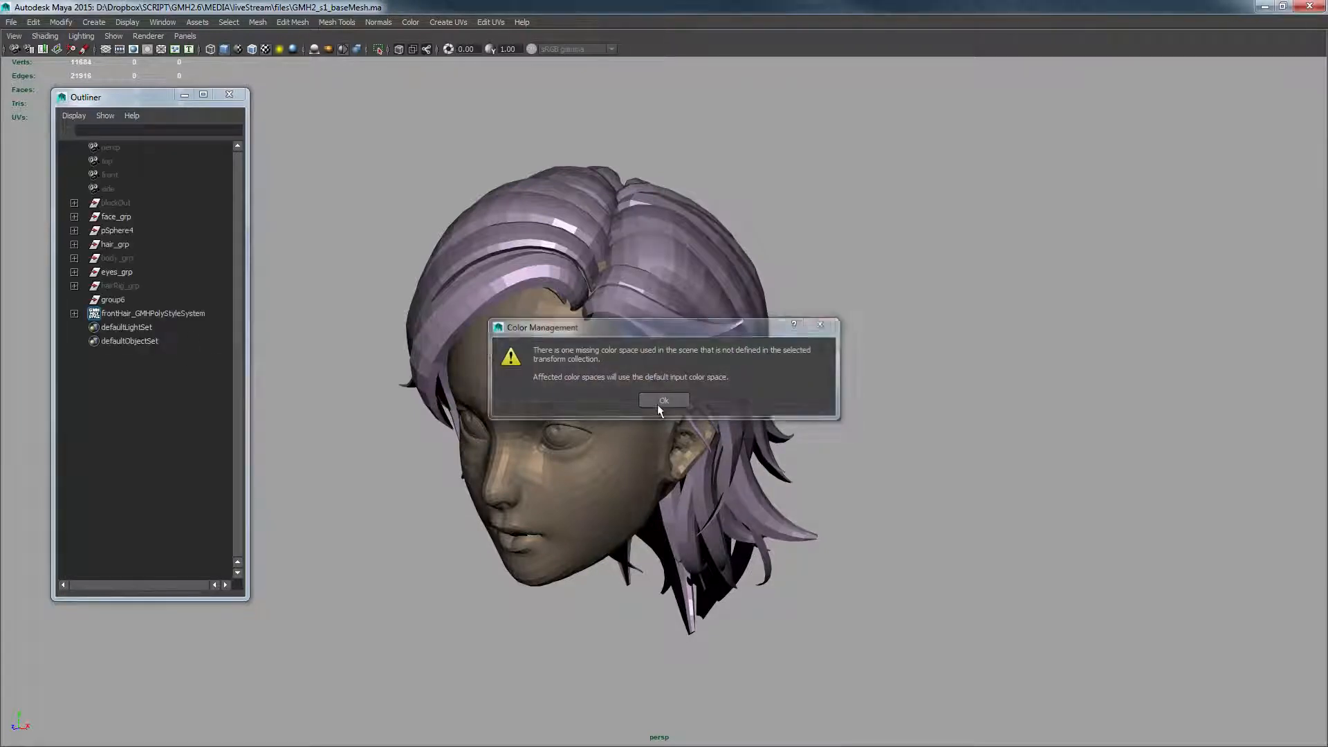
pyautogui.click(659, 406)
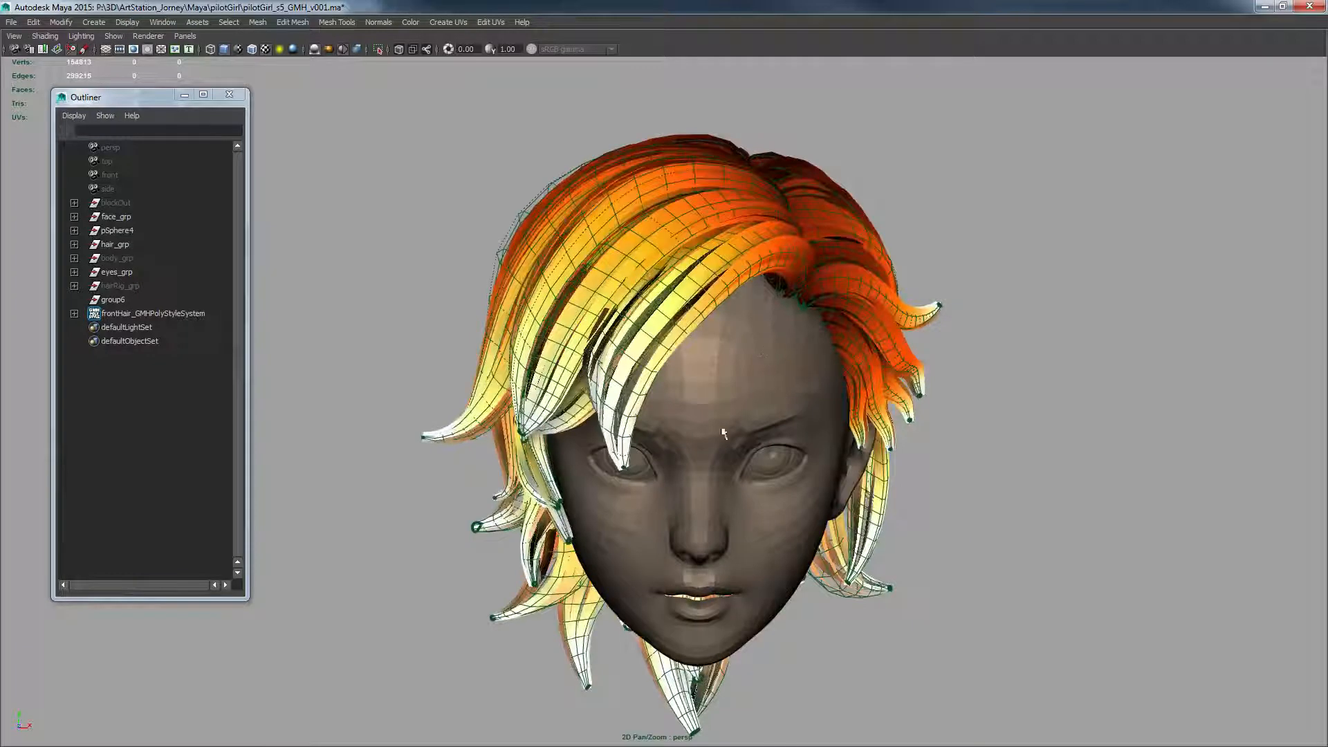
# - Open pilotGirl_s4_blockOut_v001.ma from the same folder without saving the current scene, and accept the colour management warning
pyautogui.hotkey('ctrl', 'o')
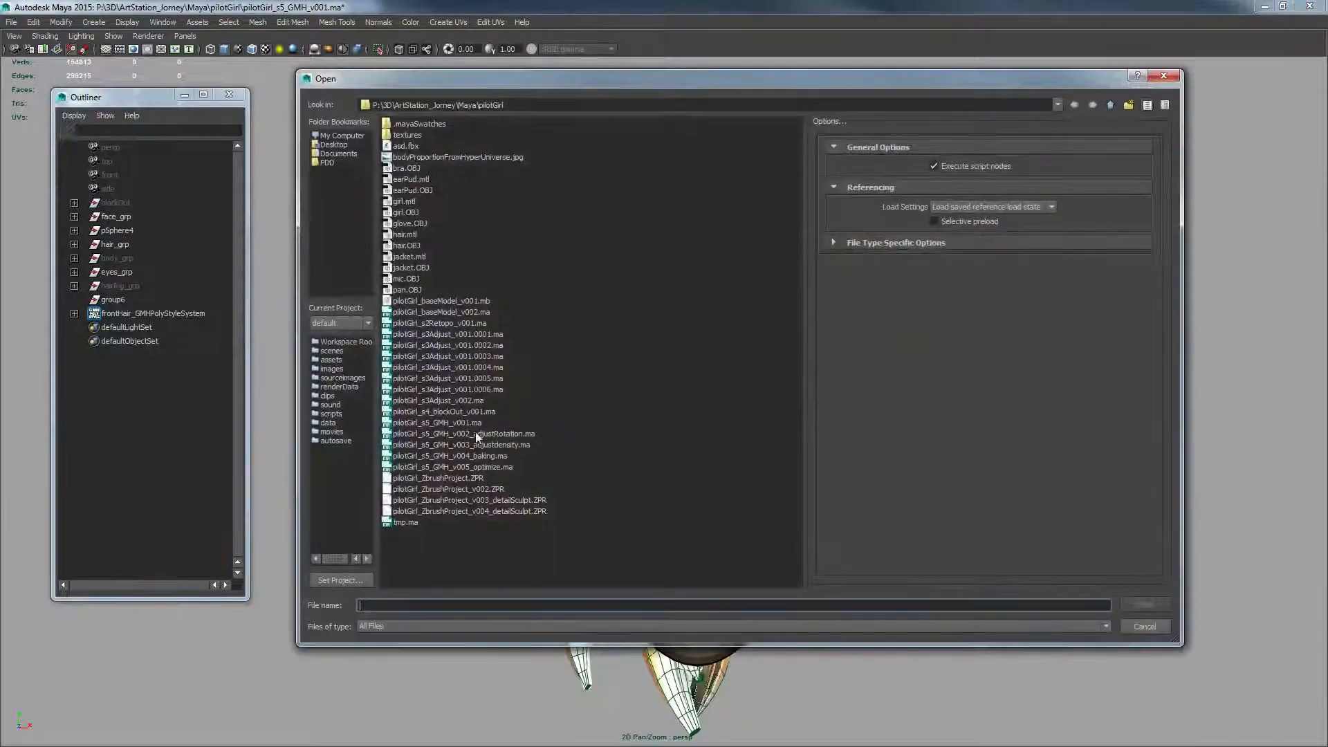
pyautogui.click(475, 422)
pyautogui.click(475, 413)
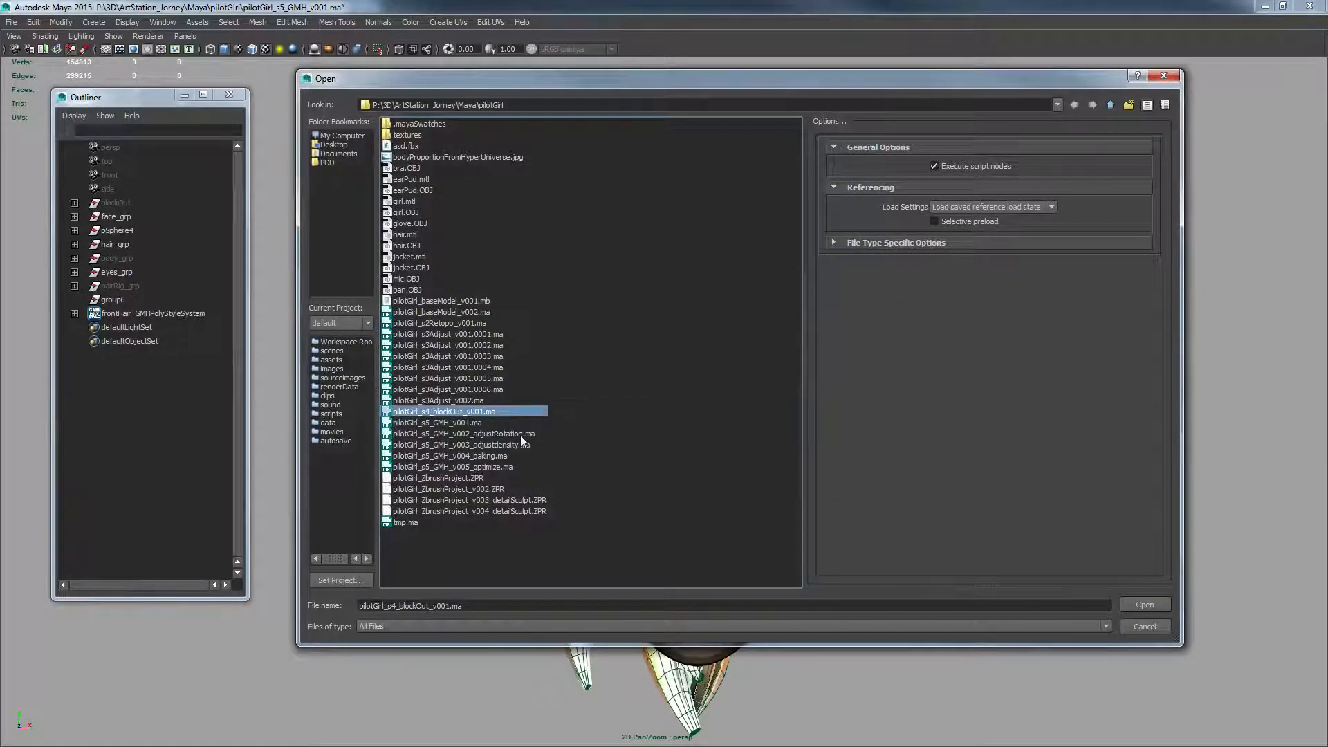
pyautogui.press('Return')
pyautogui.click(660, 391)
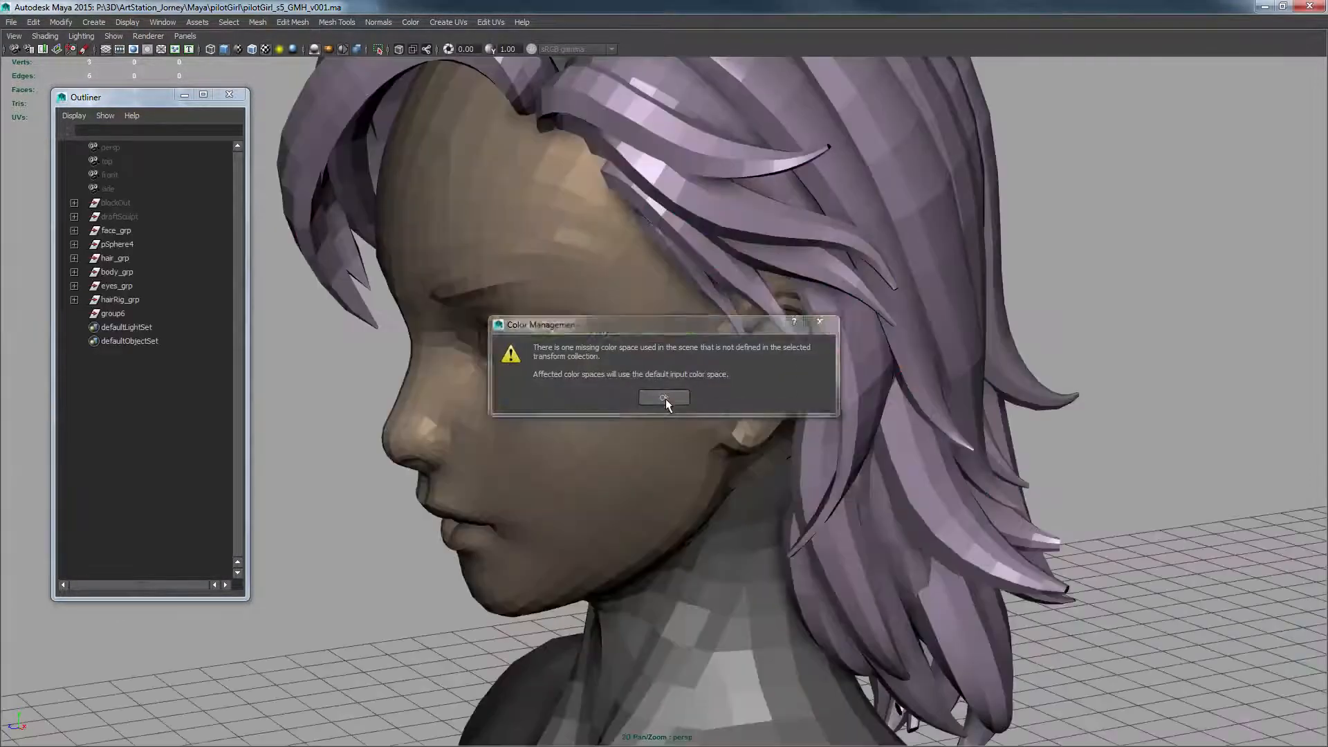
pyautogui.click(666, 403)
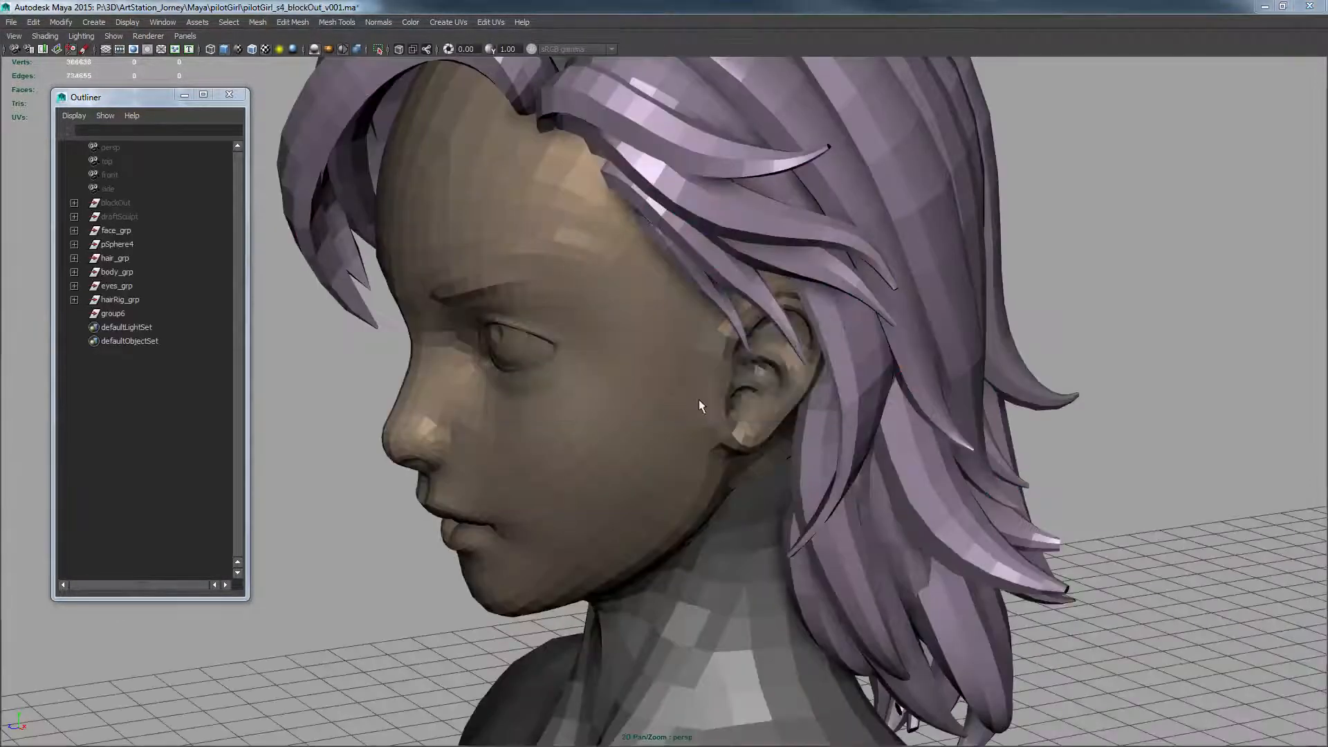
# - Hide the body mesh so that only the head and hair remain in view
pyautogui.click(116, 271)
pyautogui.click(115, 258)
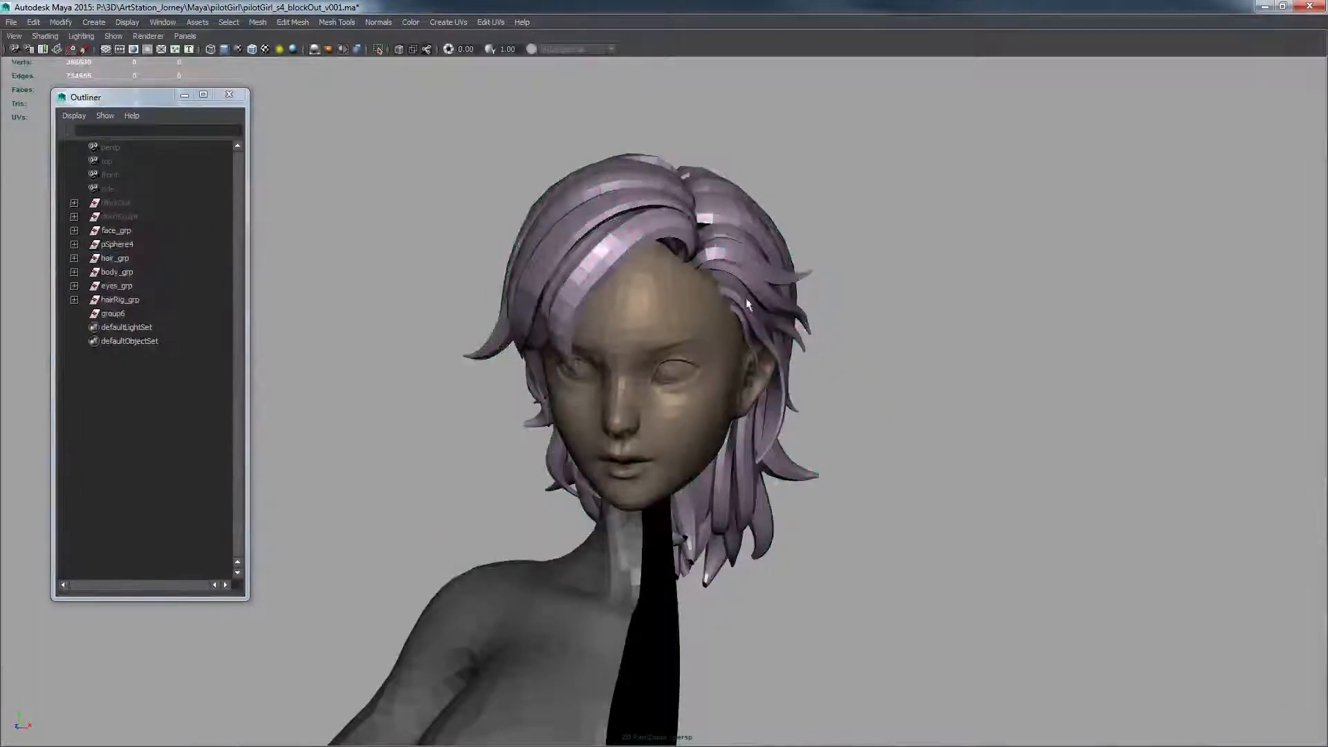
pyautogui.click(539, 663)
pyautogui.hotkey('ctrl', 'h')
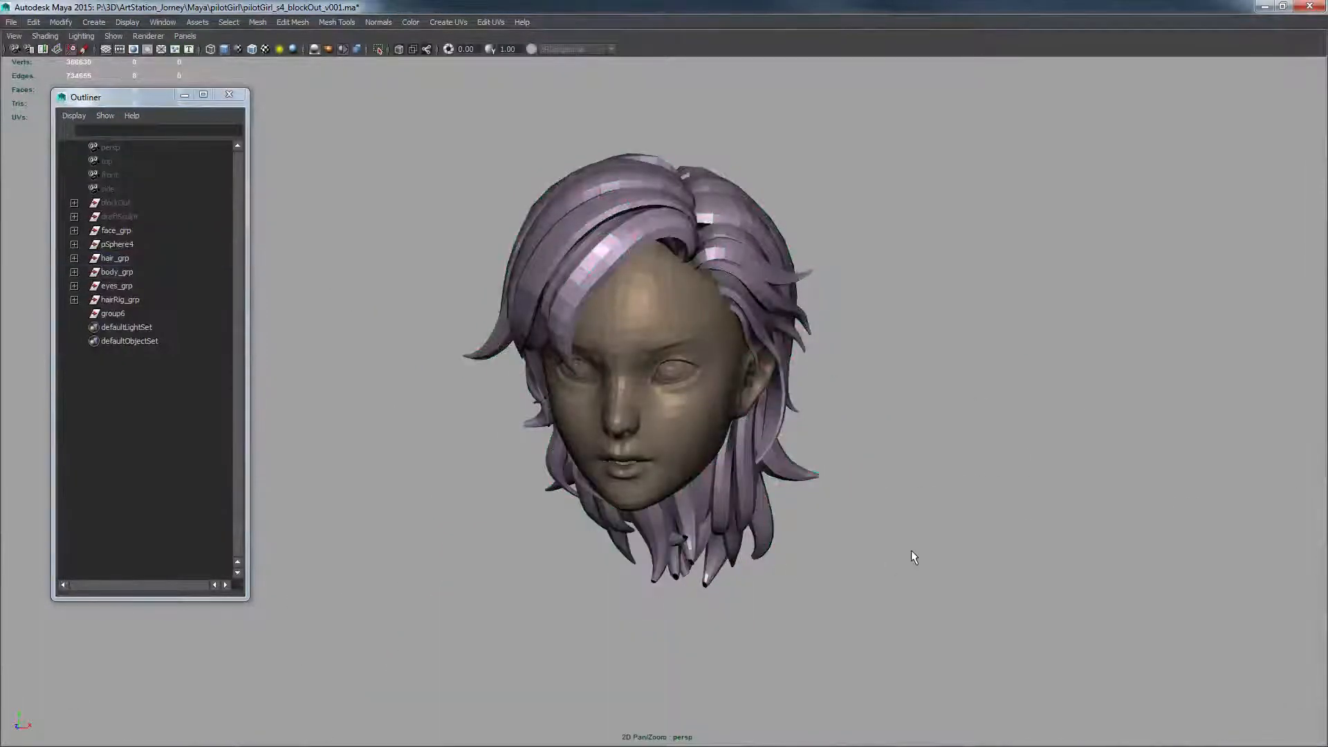
# - Frame the curved extruded strand beside the head, select its bend handle and display the handle's channel attributes
pyautogui.keyDown('alt'); pyautogui.moveTo(911, 550); pyautogui.dragTo(1010, 249); pyautogui.keyUp('alt')
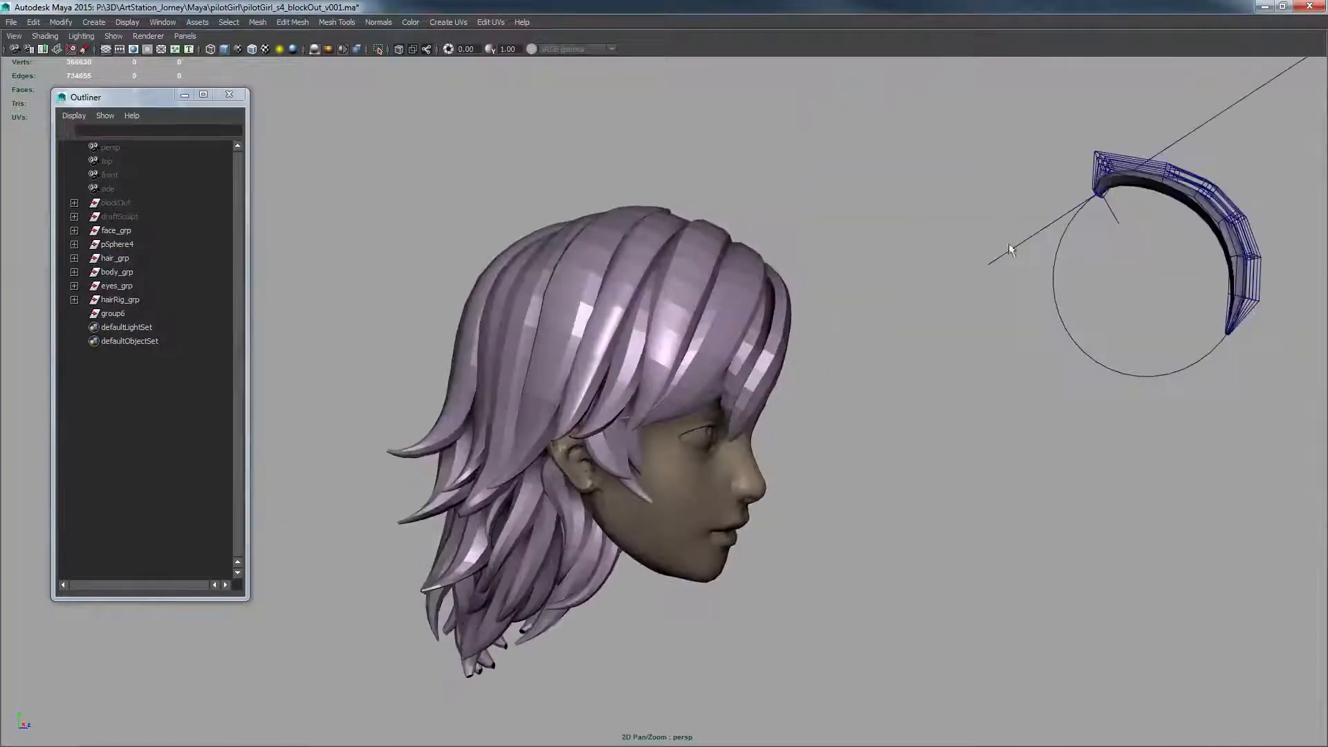
pyautogui.click(1151, 204)
pyautogui.press('f')
pyautogui.keyDown('alt'); pyautogui.moveTo(1155, 213); pyautogui.dragTo(551, 220); pyautogui.keyUp('alt')
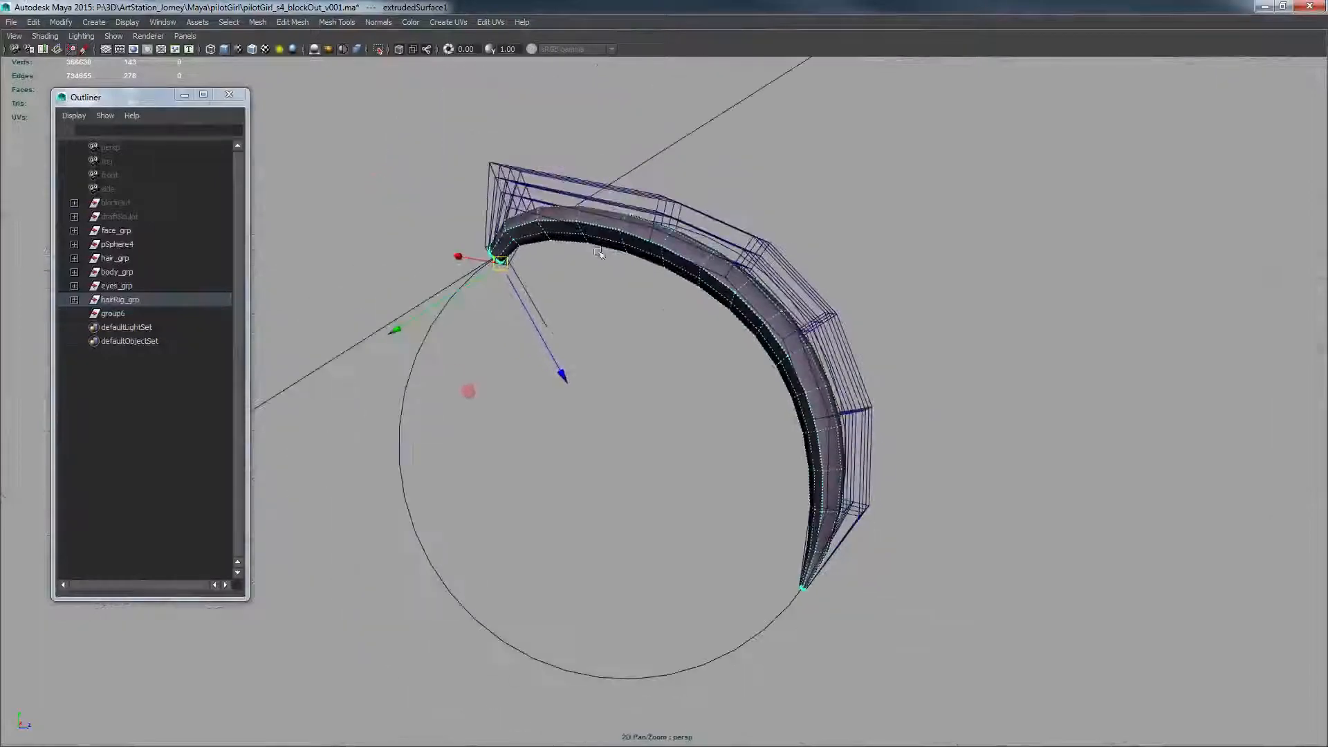
pyautogui.click(709, 122)
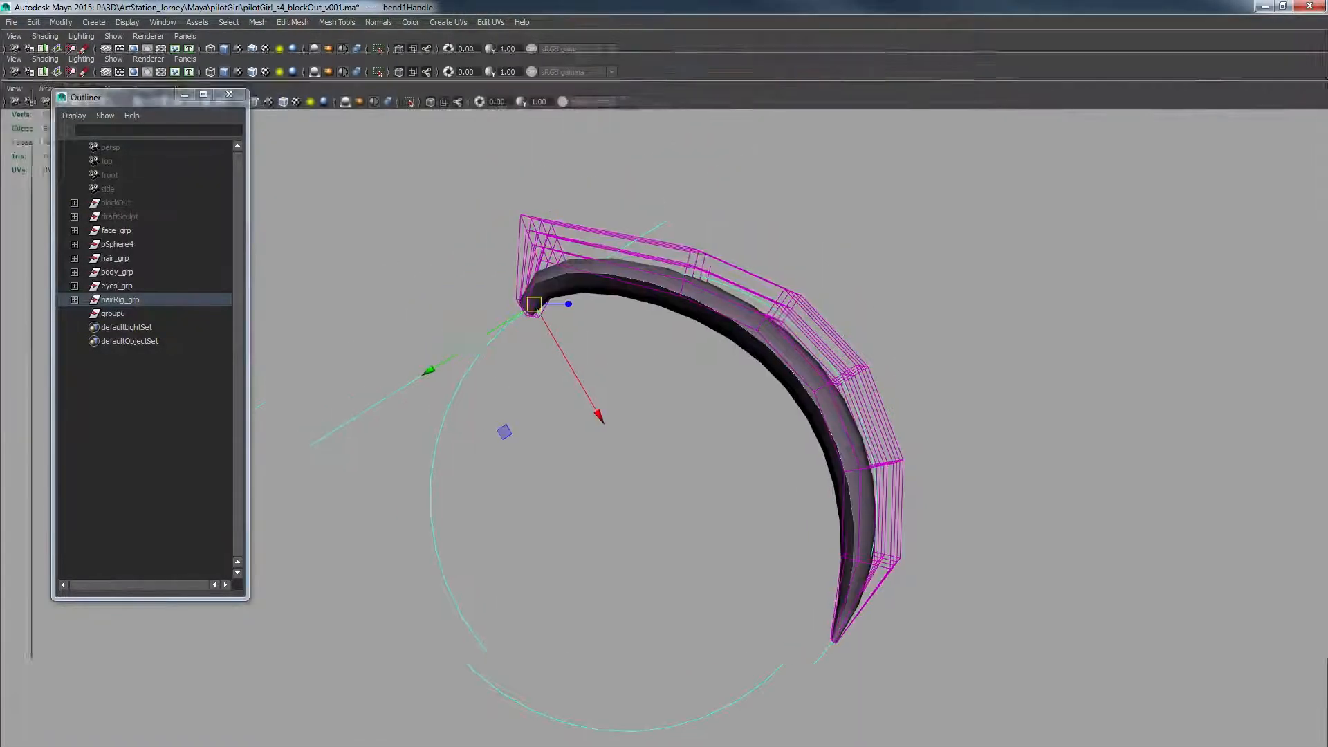
pyautogui.hotkey('ctrl', 'space')
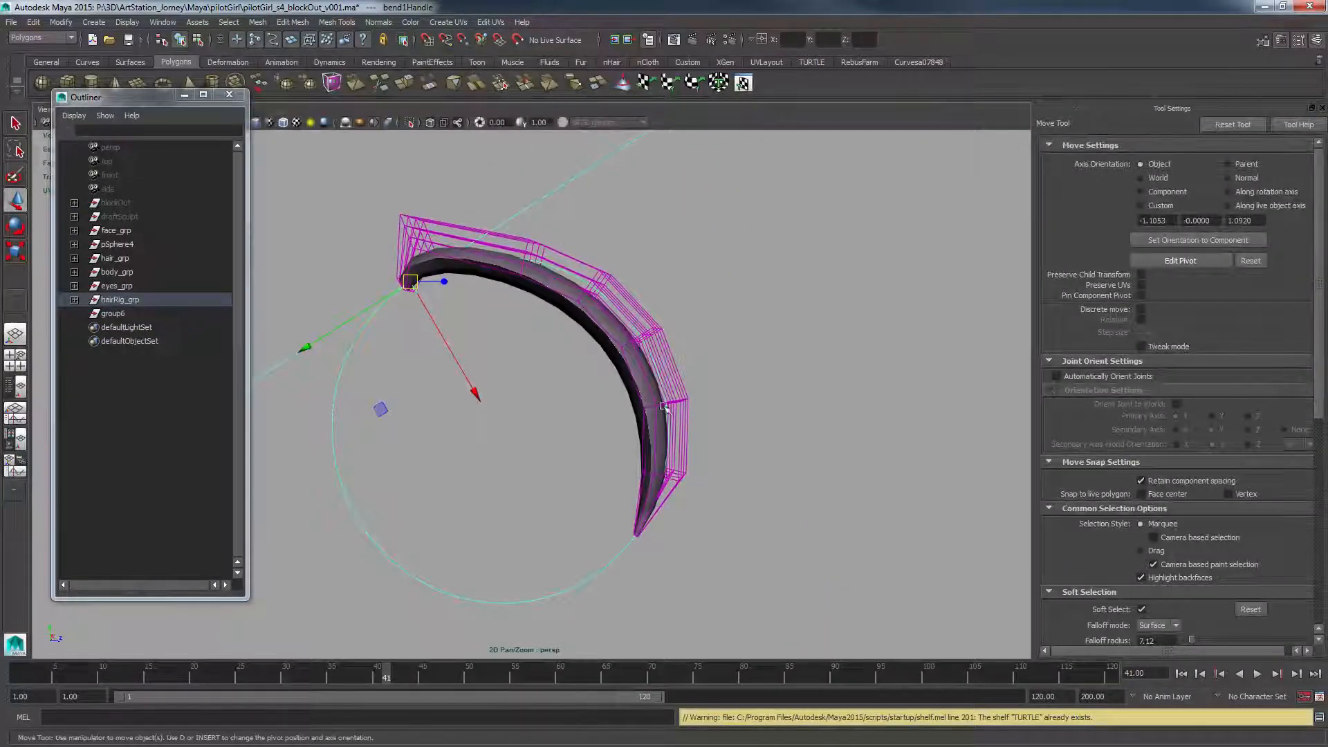
pyautogui.hotkey('ctrl', 'a')
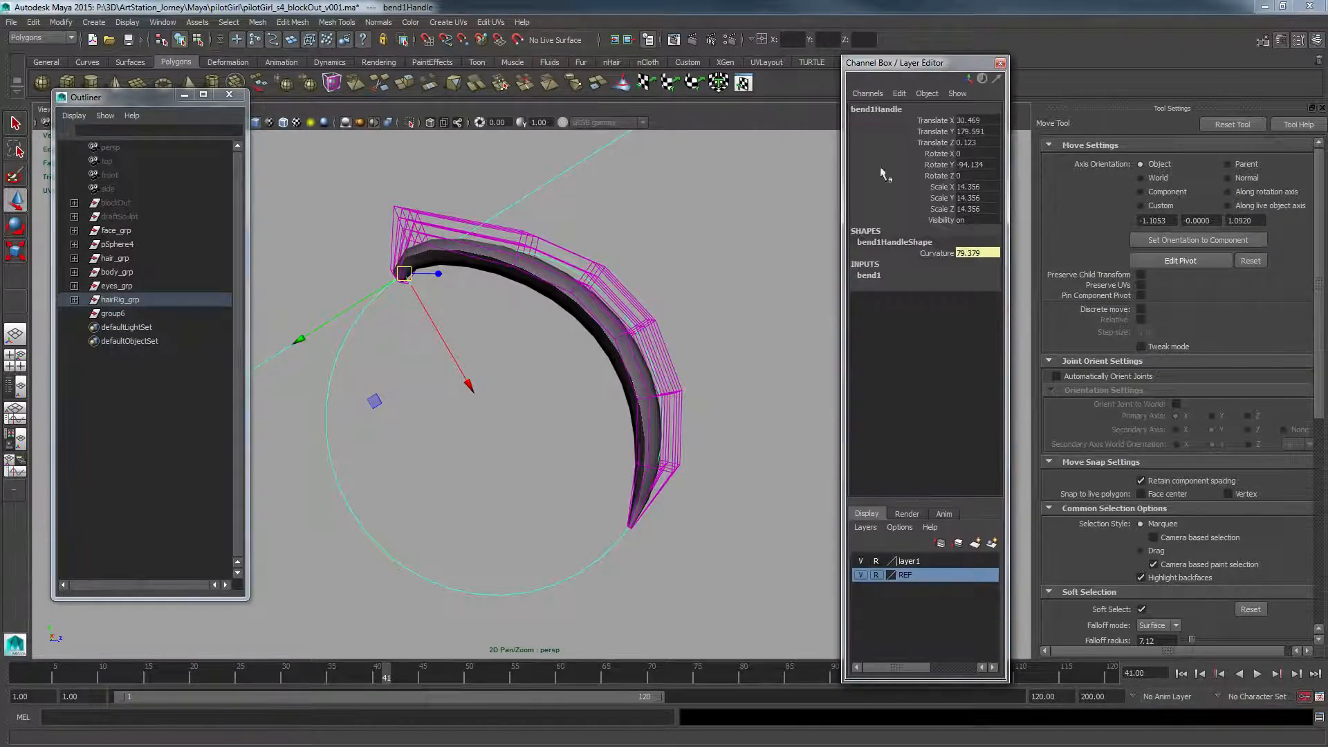
# - Try adjusting the Low Bound and Curvature of the bend1 deformer on the curved strand
pyautogui.click(939, 298)
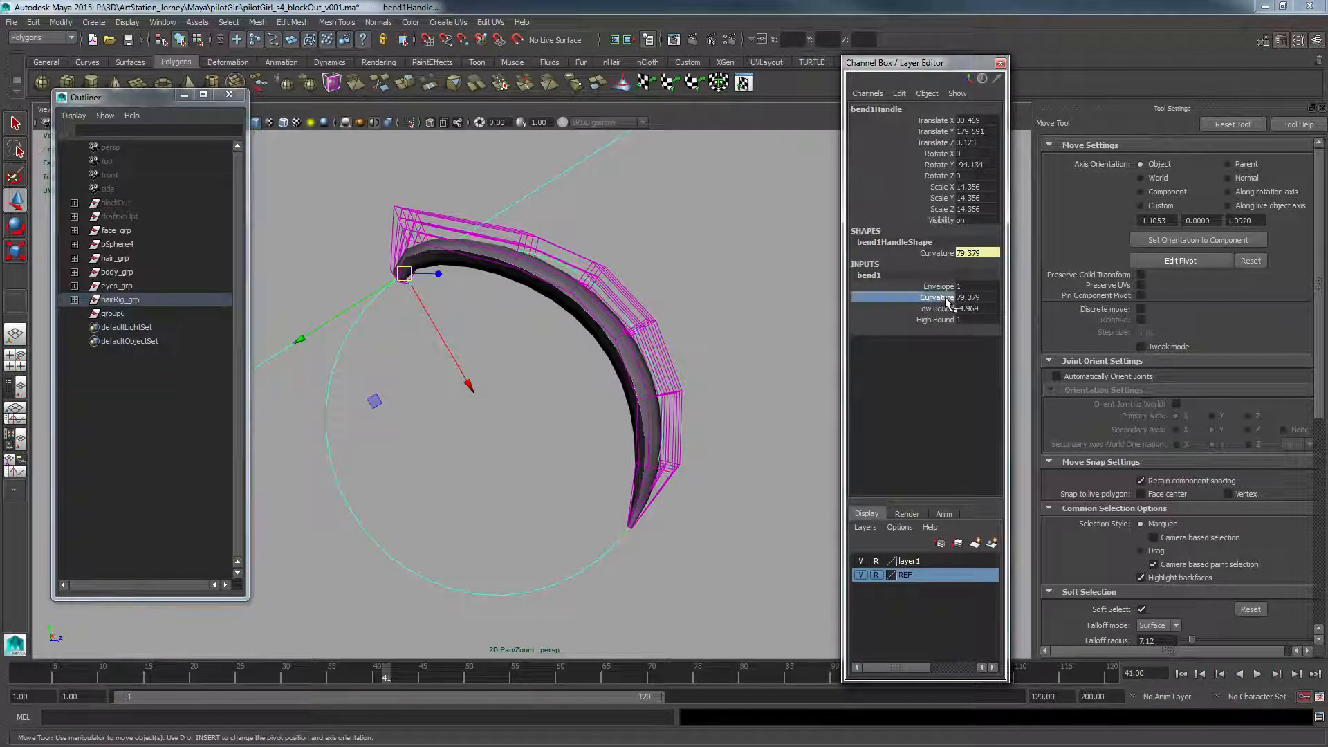
pyautogui.click(947, 308)
pyautogui.moveTo(674, 334); pyautogui.dragTo(618, 335, button='middle')
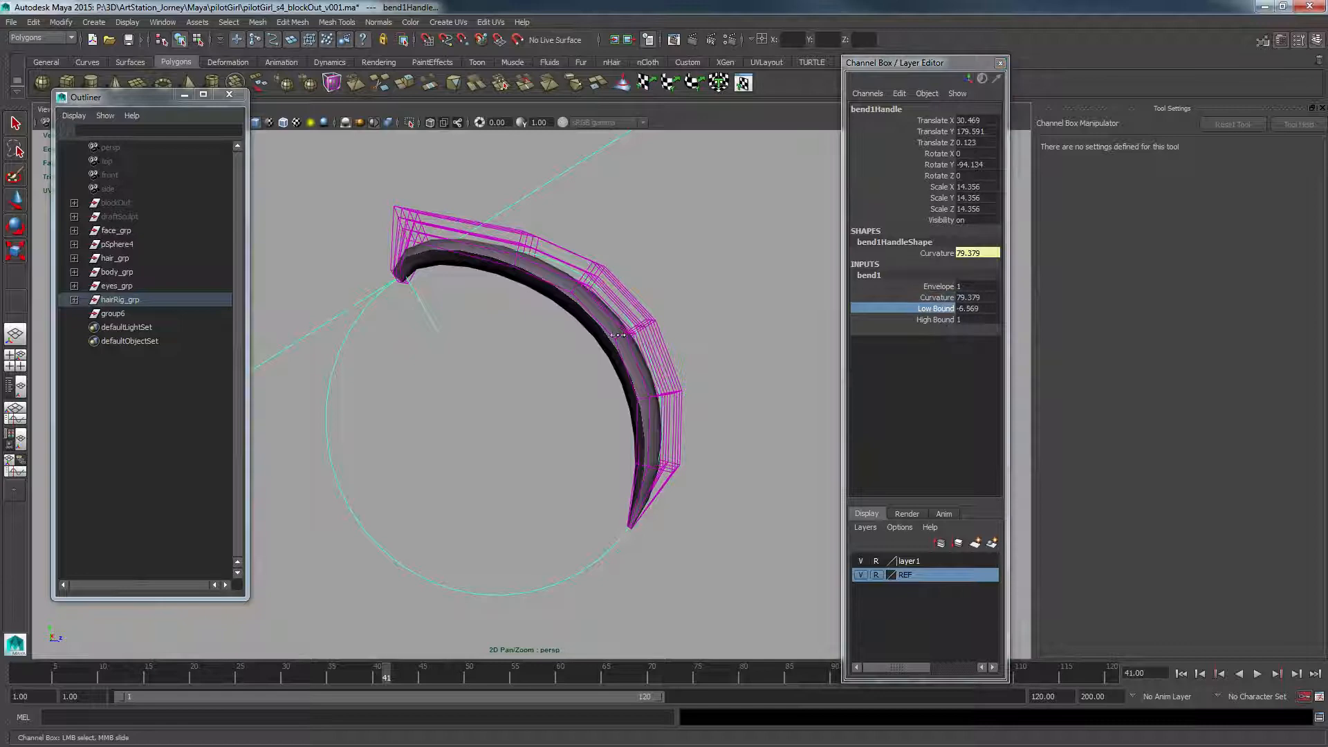
pyautogui.click(928, 299)
pyautogui.moveTo(818, 312); pyautogui.dragTo(650, 323, button='middle')
pyautogui.hotkey('ctrl', 'z')
# - Try scaling the lattice points at the tip of the curved strand, and undo the scaling
pyautogui.click(509, 227)
pyautogui.keyDown('alt'); pyautogui.moveTo(578, 276); pyautogui.dragTo(477, 308); pyautogui.keyUp('alt')
pyautogui.moveTo(744, 405); pyautogui.dragTo(744, 362, button='right')
pyautogui.keyDown('alt'); pyautogui.moveTo(644, 546); pyautogui.dragTo(643, 514); pyautogui.keyUp('alt')
pyautogui.press('r')
pyautogui.hotkey('ctrl', 'z')
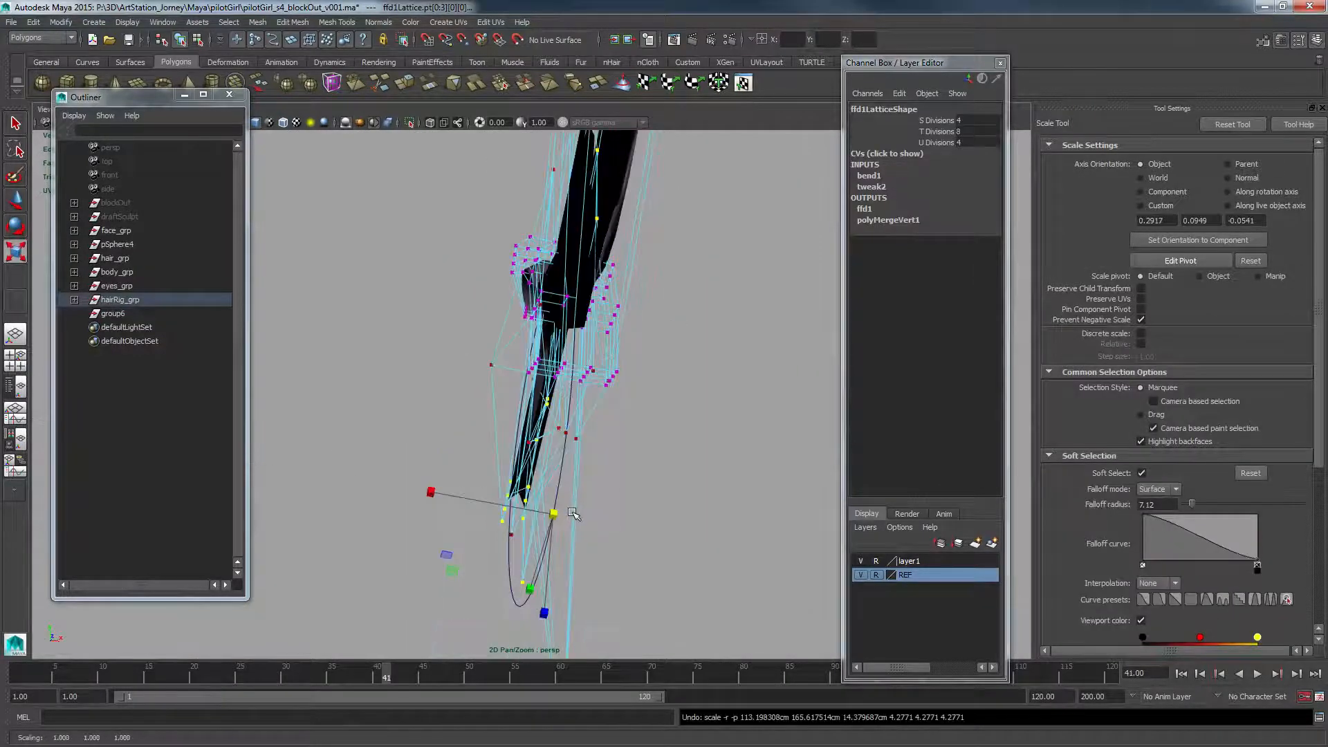
# - Undo the remaining test edits to the strand's lattice and bend deformer
pyautogui.hotkey('ctrl', 'z')
pyautogui.hotkey('ctrl', 'z')
pyautogui.hotkey('ctrl', 'z')
pyautogui.hotkey('ctrl', 'z')
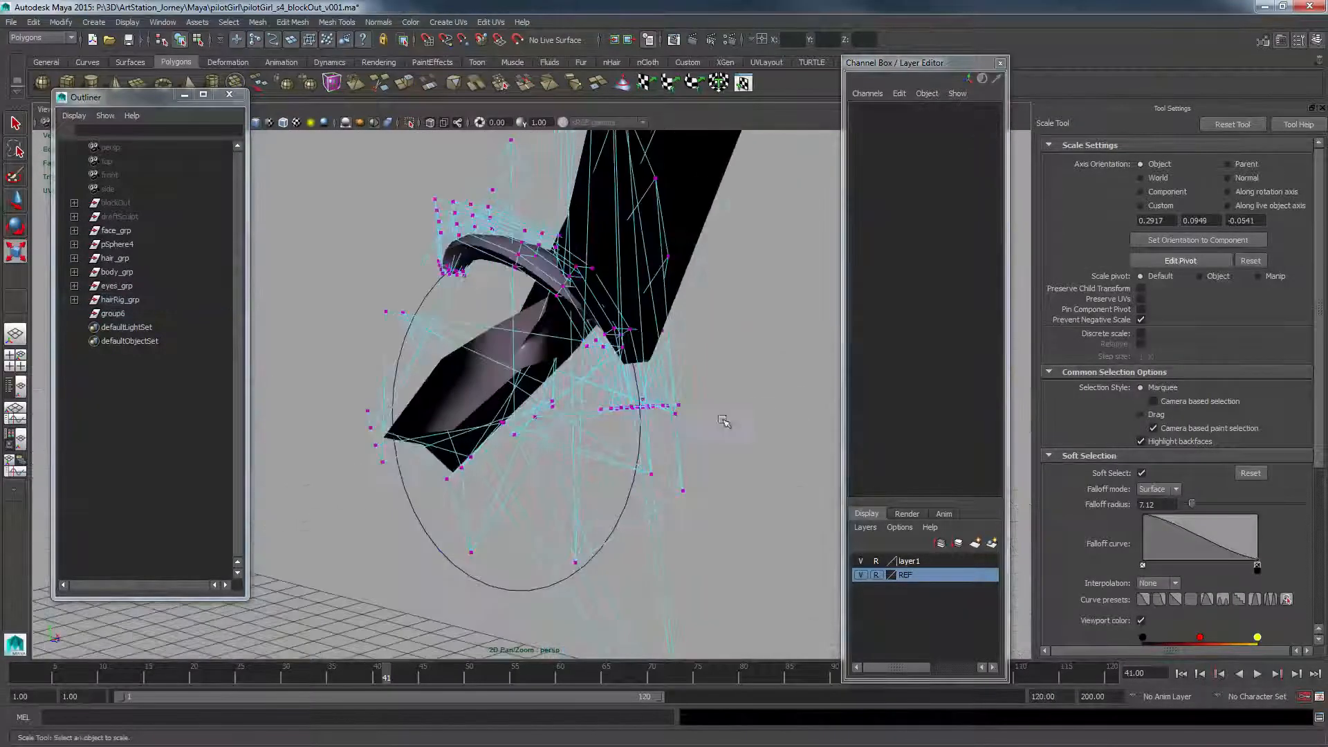
pyautogui.hotkey('ctrl', 'z')
pyautogui.hotkey('ctrl', 'z')
pyautogui.hotkey('ctrl', 'z')
pyautogui.hotkey('ctrl', 'z')
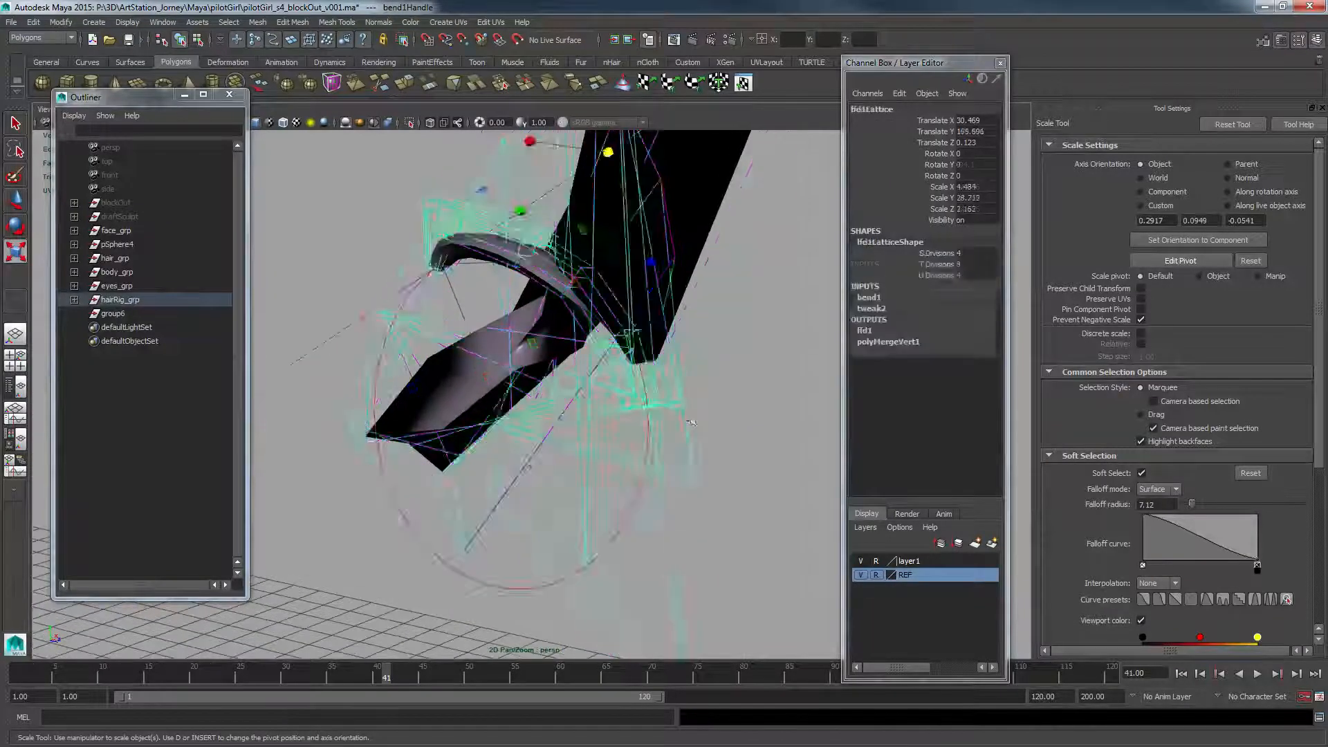
# - Strip the lattice and bend deformers from the extruded strand and delete its construction history
pyautogui.click(545, 176)
pyautogui.press('f')
pyautogui.keyDown('alt'); pyautogui.moveTo(496, 308); pyautogui.dragTo(571, 360); pyautogui.keyUp('alt')
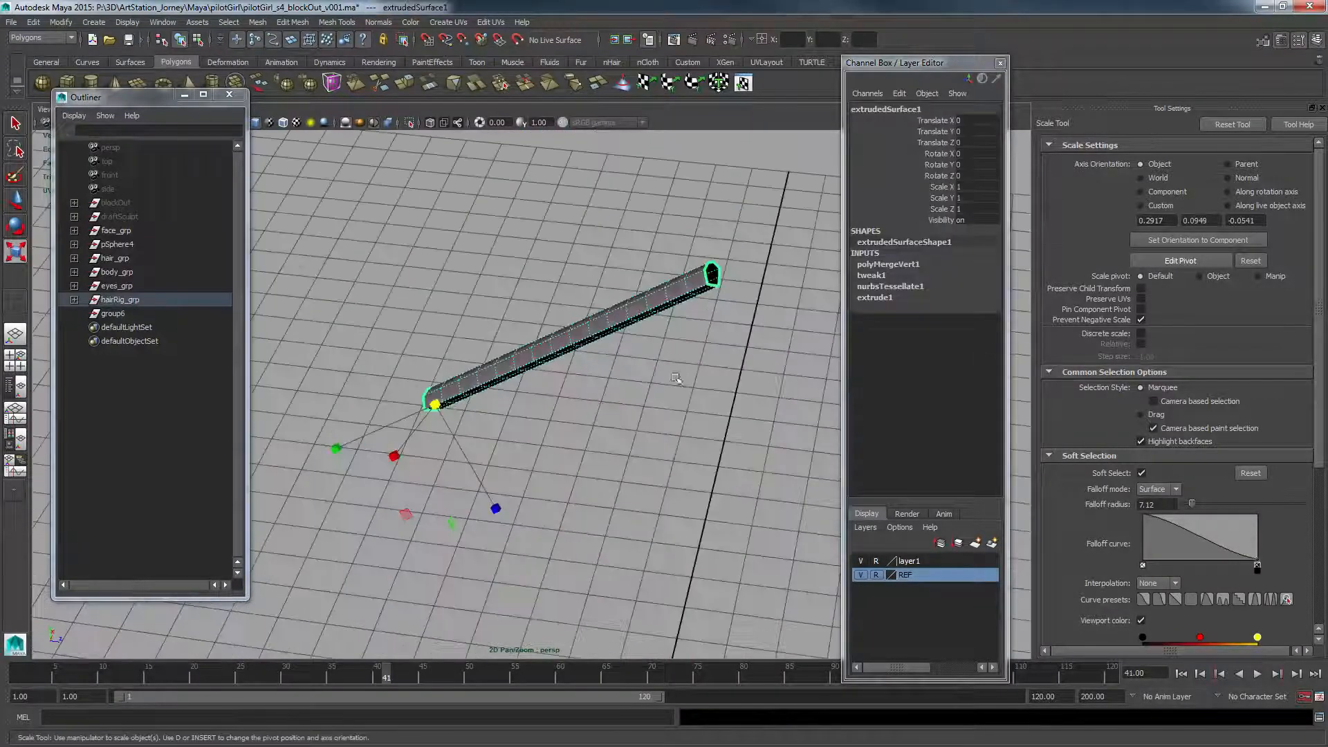
pyautogui.keyDown('alt'); pyautogui.moveTo(677, 378); pyautogui.dragTo(524, 278); pyautogui.keyUp('alt')
pyautogui.press('w')
pyautogui.press('r')
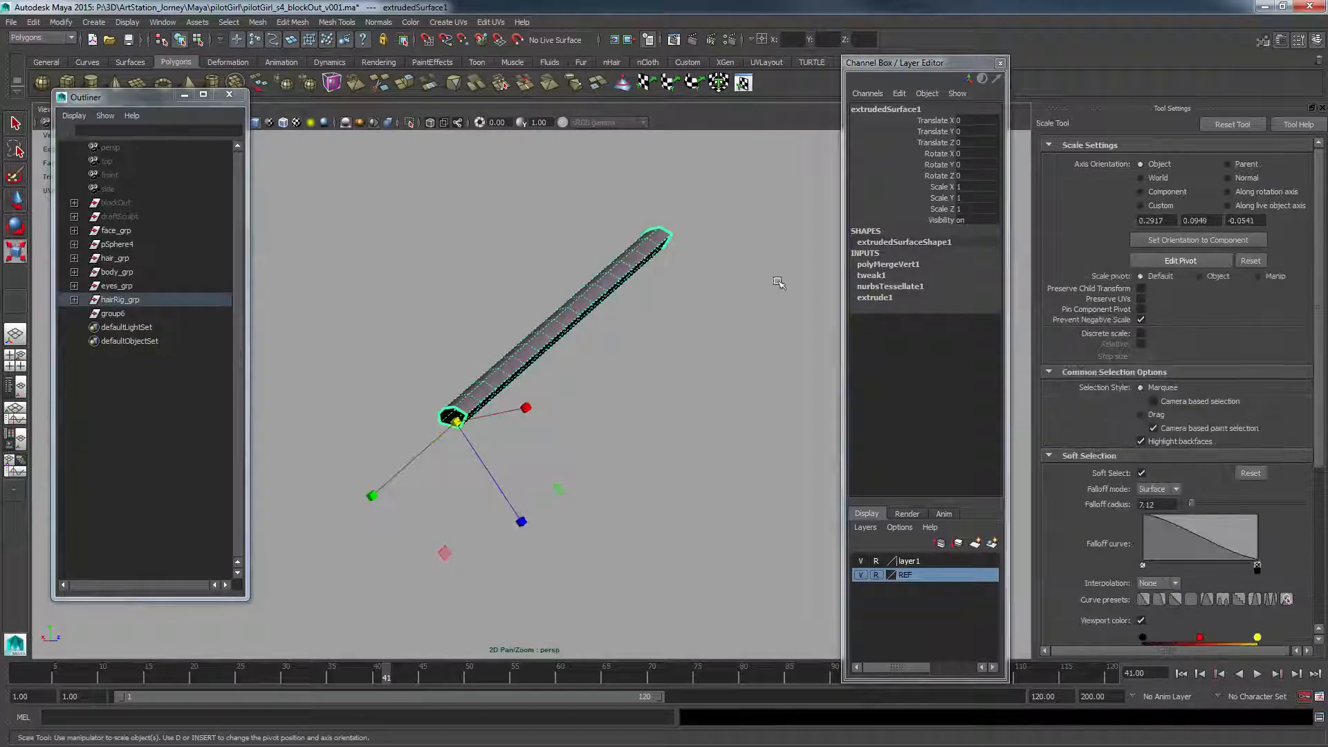
pyautogui.hotkey('alt', 'shift', 'd')
# - Add a lattice deformer to the straight extruded strand
pyautogui.click(291, 22)
pyautogui.click(287, 23)
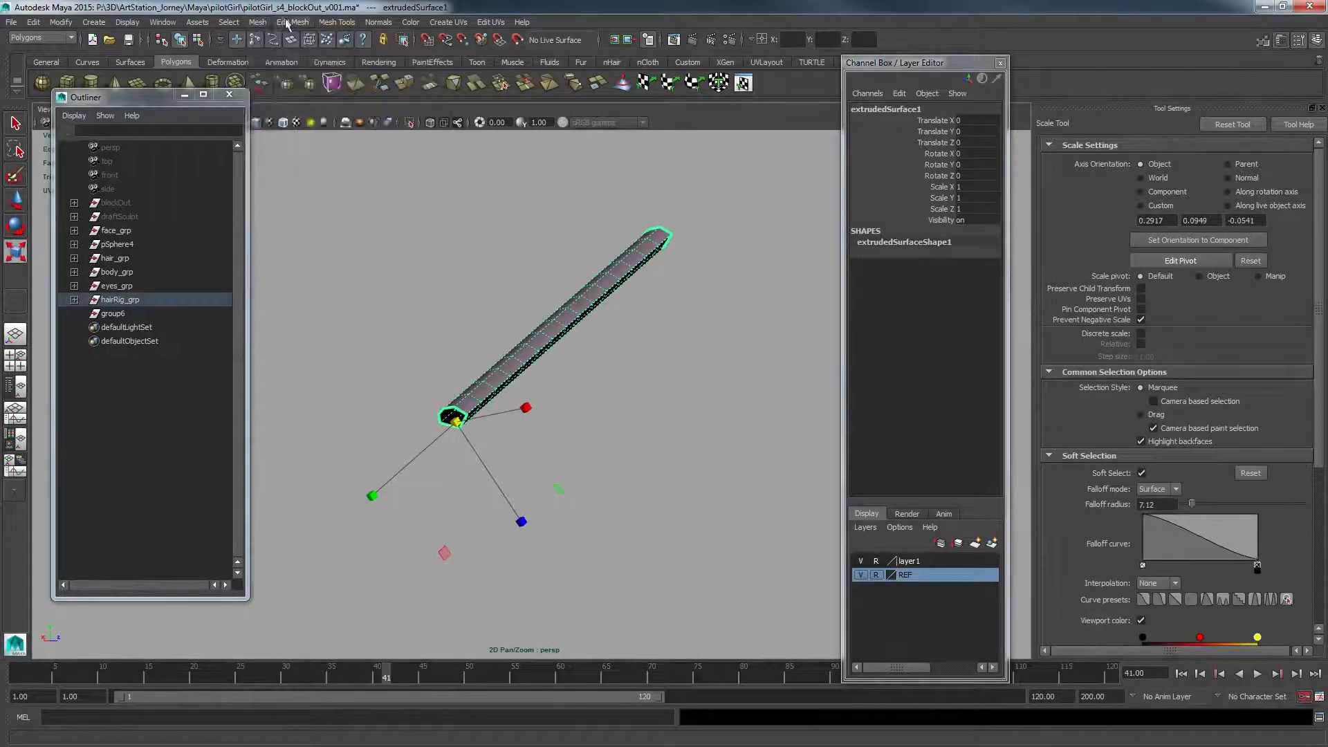
pyautogui.press('F2')
pyautogui.click(351, 22)
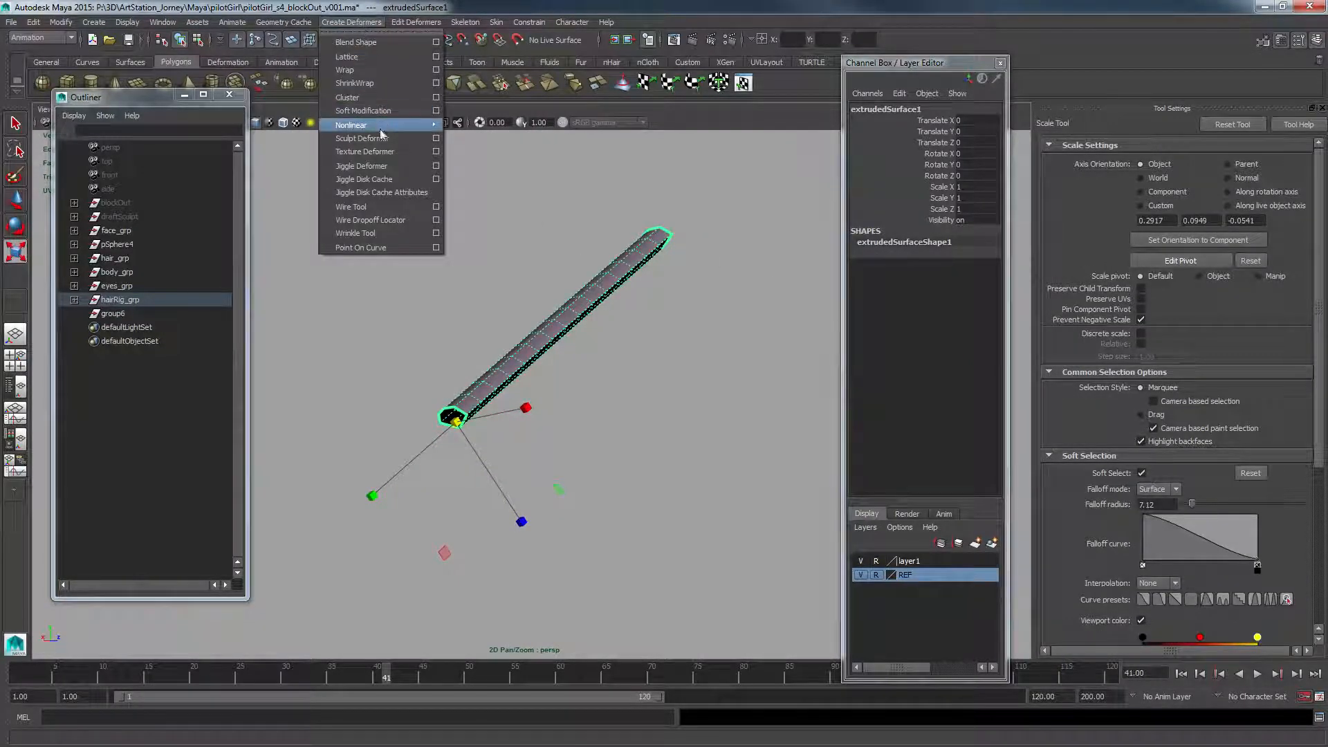
pyautogui.moveTo(387, 125)
pyautogui.click(347, 56)
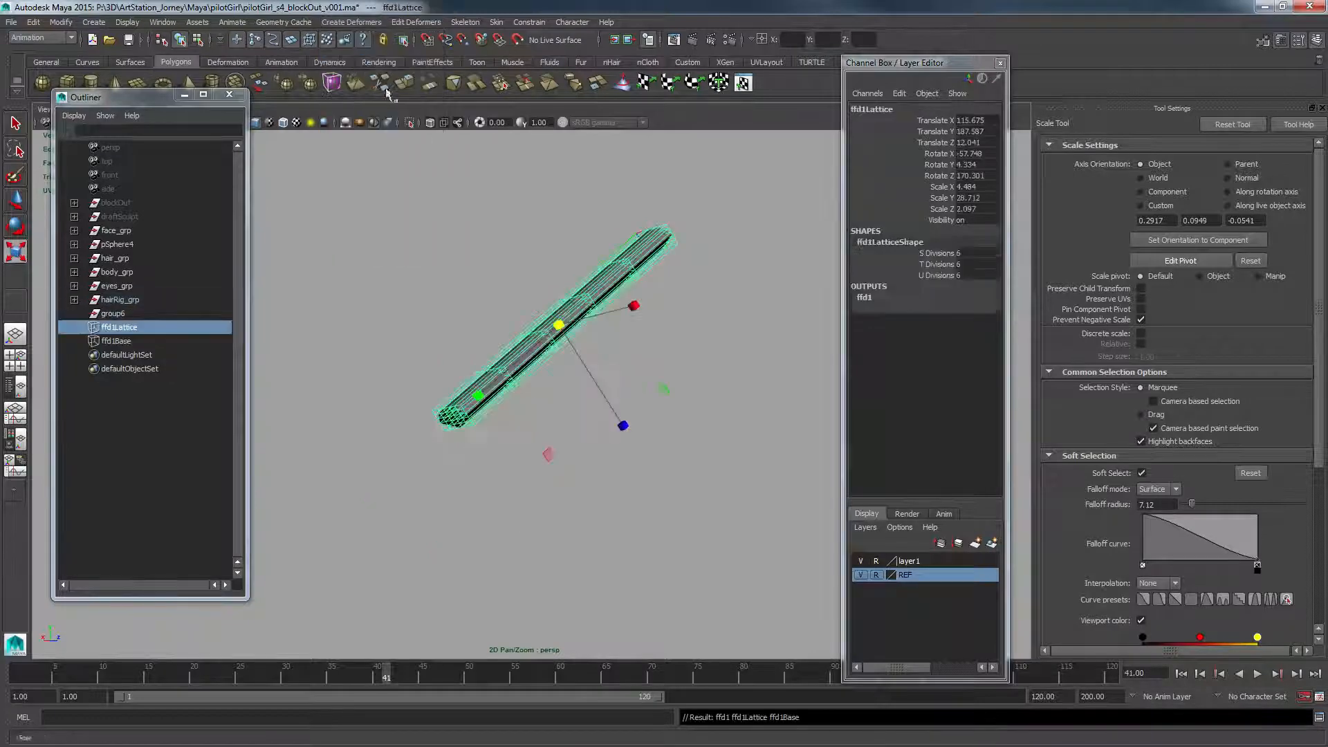
# - Add a bend deformer to the lattice of the straight extruded strand
pyautogui.keyDown('alt'); pyautogui.moveTo(595, 297); pyautogui.dragTo(533, 300); pyautogui.keyUp('alt')
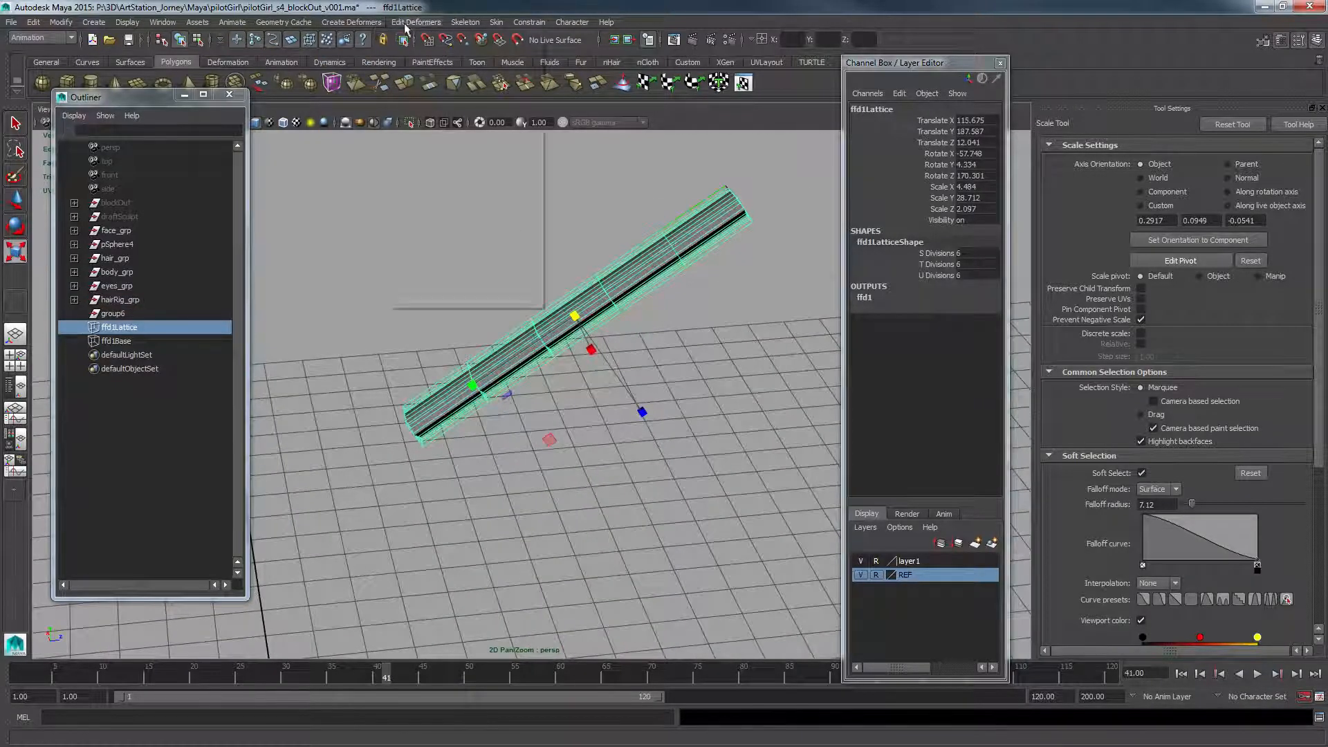
pyautogui.click(352, 22)
pyautogui.moveTo(375, 125)
pyautogui.click(468, 133)
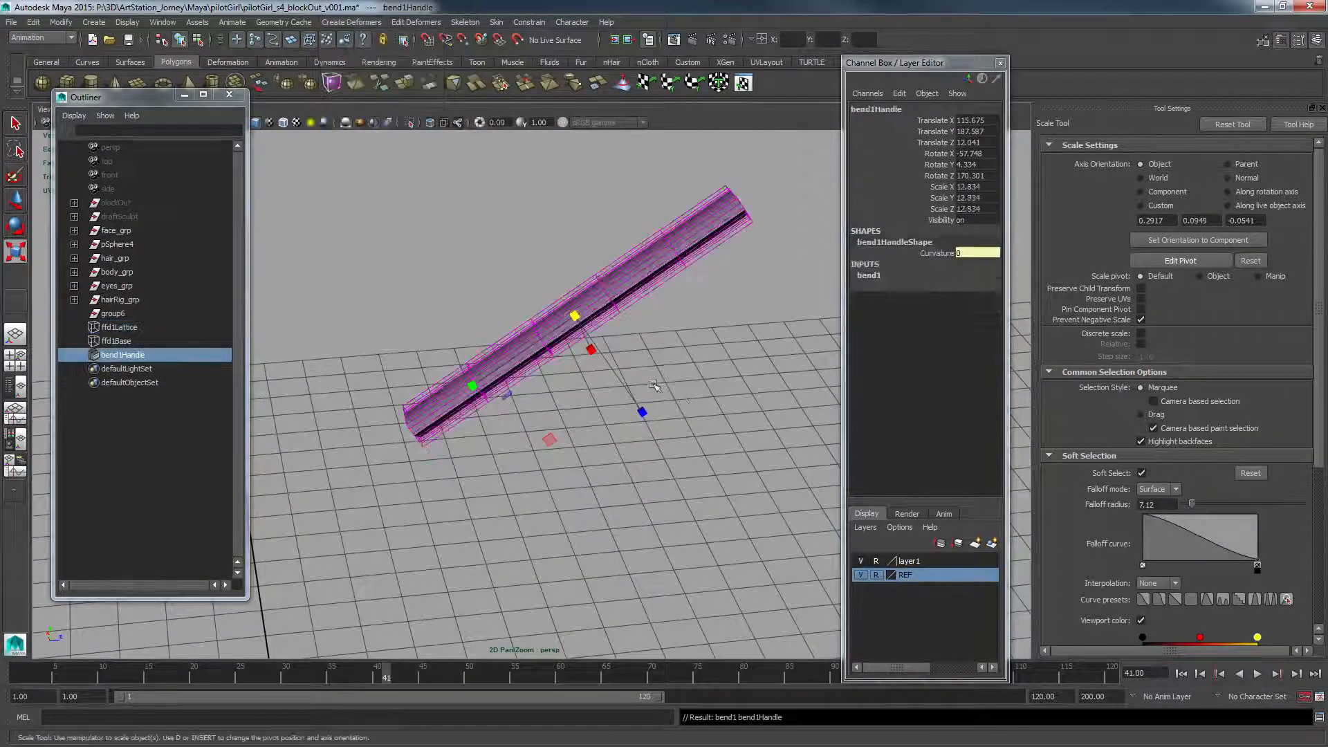
# - Increase the bend deformer's curvature to arch the strand, and rotate the bend handle to redirect the curl
pyautogui.click(870, 275)
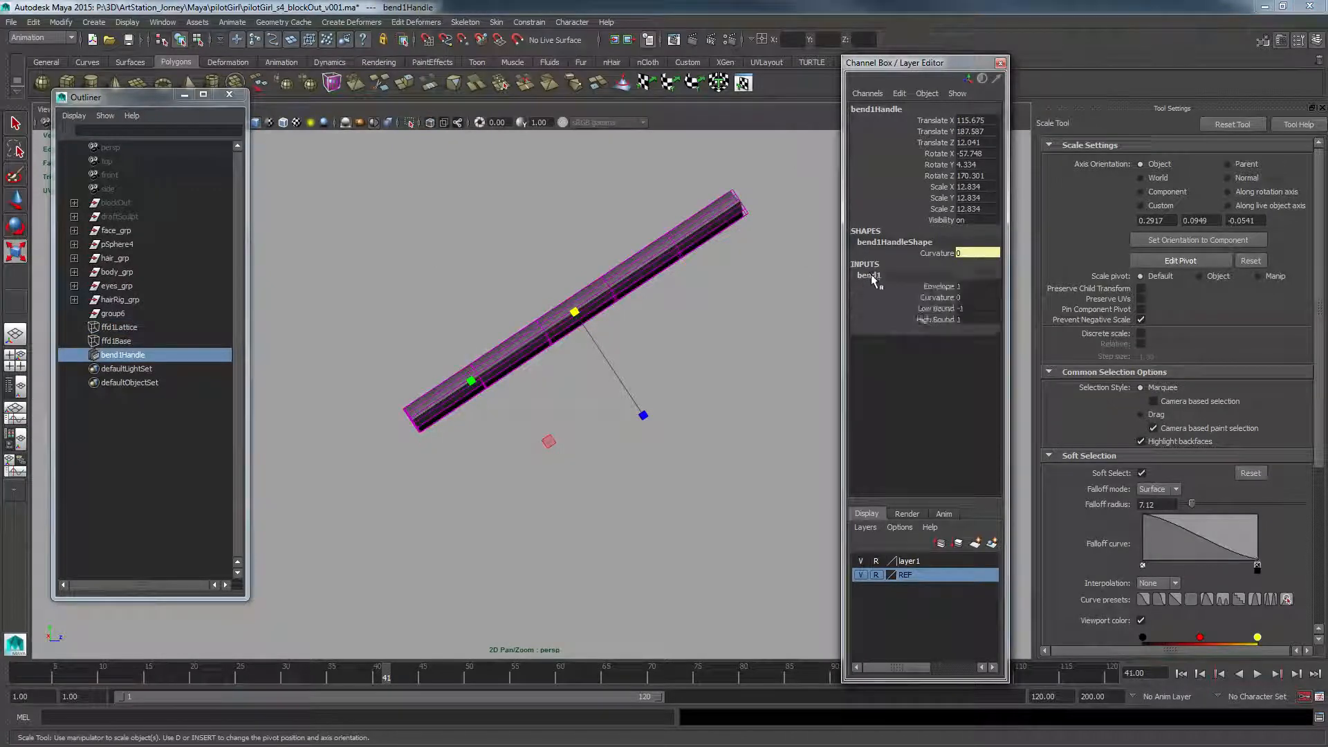
pyautogui.click(937, 297)
pyautogui.moveTo(623, 315); pyautogui.dragTo(747, 323, button='middle')
pyautogui.keyDown('alt'); pyautogui.moveTo(691, 323); pyautogui.dragTo(622, 366); pyautogui.keyUp('alt')
pyautogui.press('e')
pyautogui.moveTo(595, 291); pyautogui.dragTo(602, 413)
# - Try scaling the lattice points at the bent strand's end, and undo the scaling
pyautogui.press('w')
pyautogui.click(666, 287)
pyautogui.moveTo(773, 264); pyautogui.dragTo(748, 201, button='right')
pyautogui.moveTo(787, 317); pyautogui.dragTo(633, 457)
pyautogui.press('r')
pyautogui.press('b')
pyautogui.hotkey('ctrl', 'z')
pyautogui.hotkey('ctrl', 'z')
pyautogui.moveTo(565, 427); pyautogui.dragTo(439, 305)
pyautogui.click(484, 305)
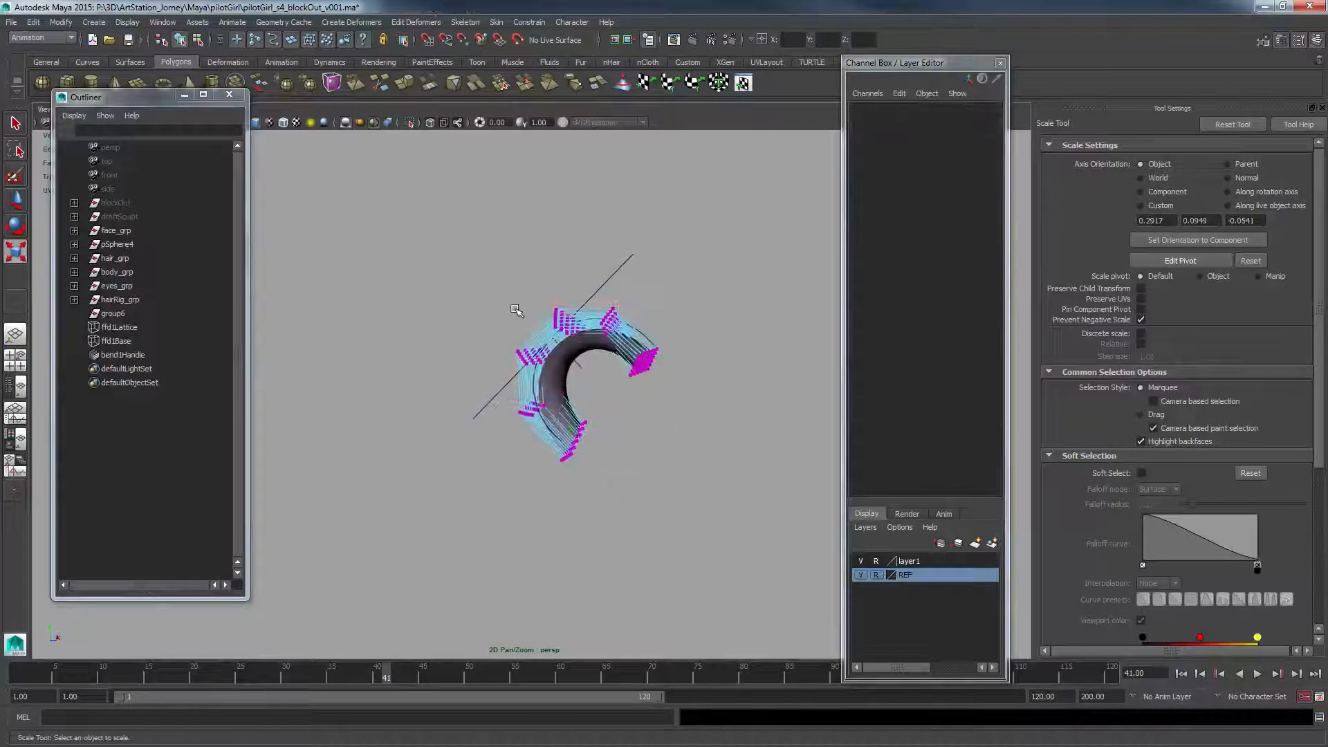
# - Duplicate the fringe strand over the character's forehead and rotate the copy to about -25, 41, -2 degrees
pyautogui.click(443, 361)
pyautogui.keyDown('alt'); pyautogui.moveTo(443, 362); pyautogui.dragTo(794, 329, button='middle'); pyautogui.keyUp('alt')
pyautogui.keyDown('alt'); pyautogui.moveTo(498, 512); pyautogui.dragTo(692, 346, button='middle'); pyautogui.keyUp('alt')
pyautogui.click(646, 350)
pyautogui.press('a')
pyautogui.moveTo(671, 368)
pyautogui.keyDown('alt'); pyautogui.mouseDown()
pyautogui.moveTo(675, 341)
pyautogui.moveTo(662, 346)
pyautogui.mouseUp(); pyautogui.keyUp('alt')
pyautogui.press('w')
pyautogui.press('F8')
pyautogui.click(464, 377)
pyautogui.press('f')
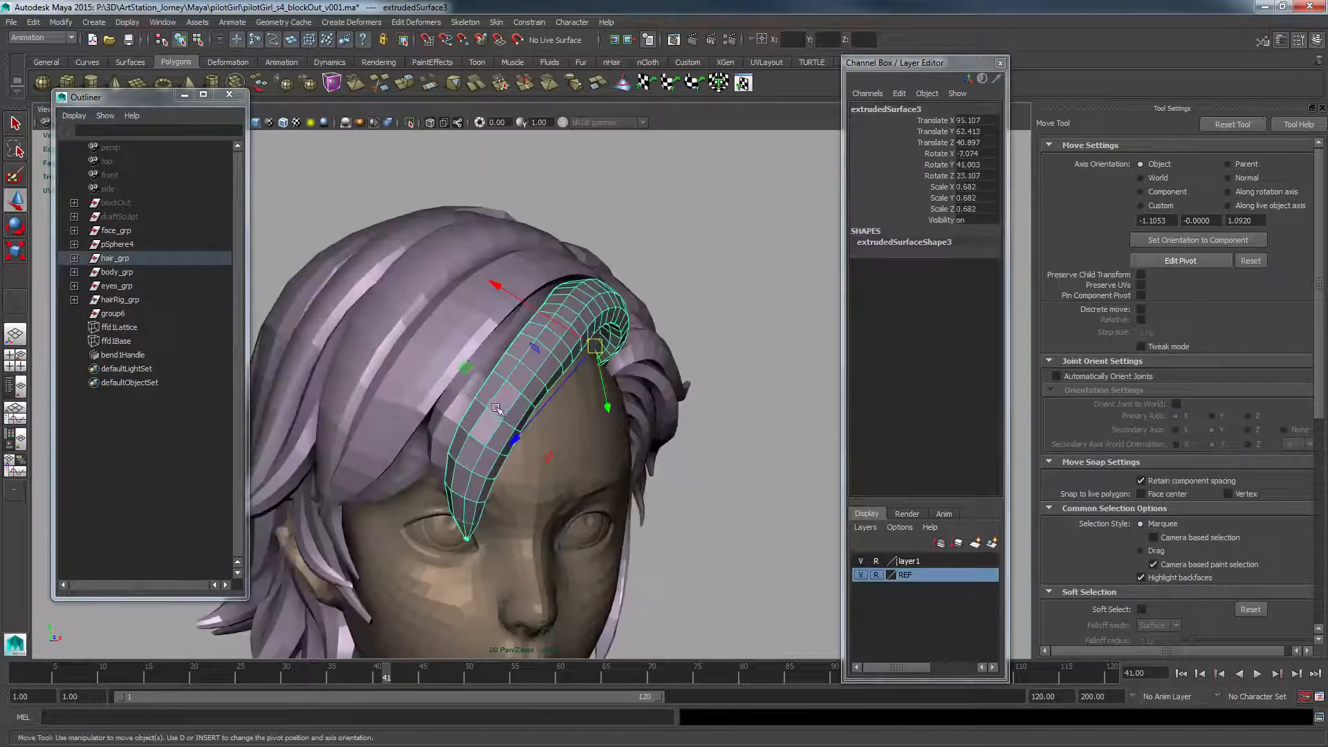
pyautogui.keyDown('alt'); pyautogui.moveTo(496, 408); pyautogui.dragTo(588, 356); pyautogui.keyUp('alt')
pyautogui.hotkey('ctrl', 'd')
pyautogui.press('e')
pyautogui.moveTo(719, 305); pyautogui.dragTo(713, 296)
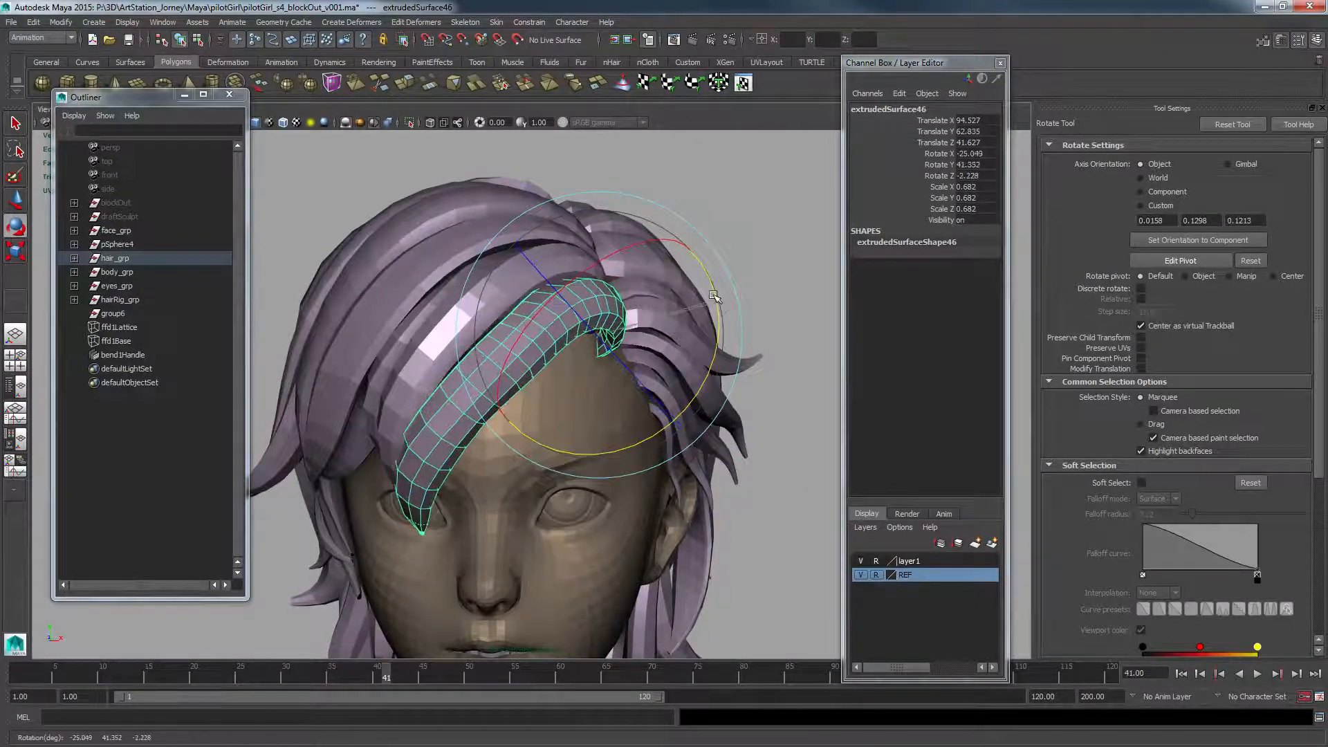
# - Reshape the duplicated fringe strand by moving its tip and an upper-edge vertex with soft selection at a 12.28 falloff radius
pyautogui.press('F9')
pyautogui.click(423, 534)
pyautogui.press('w')
pyautogui.press('b')
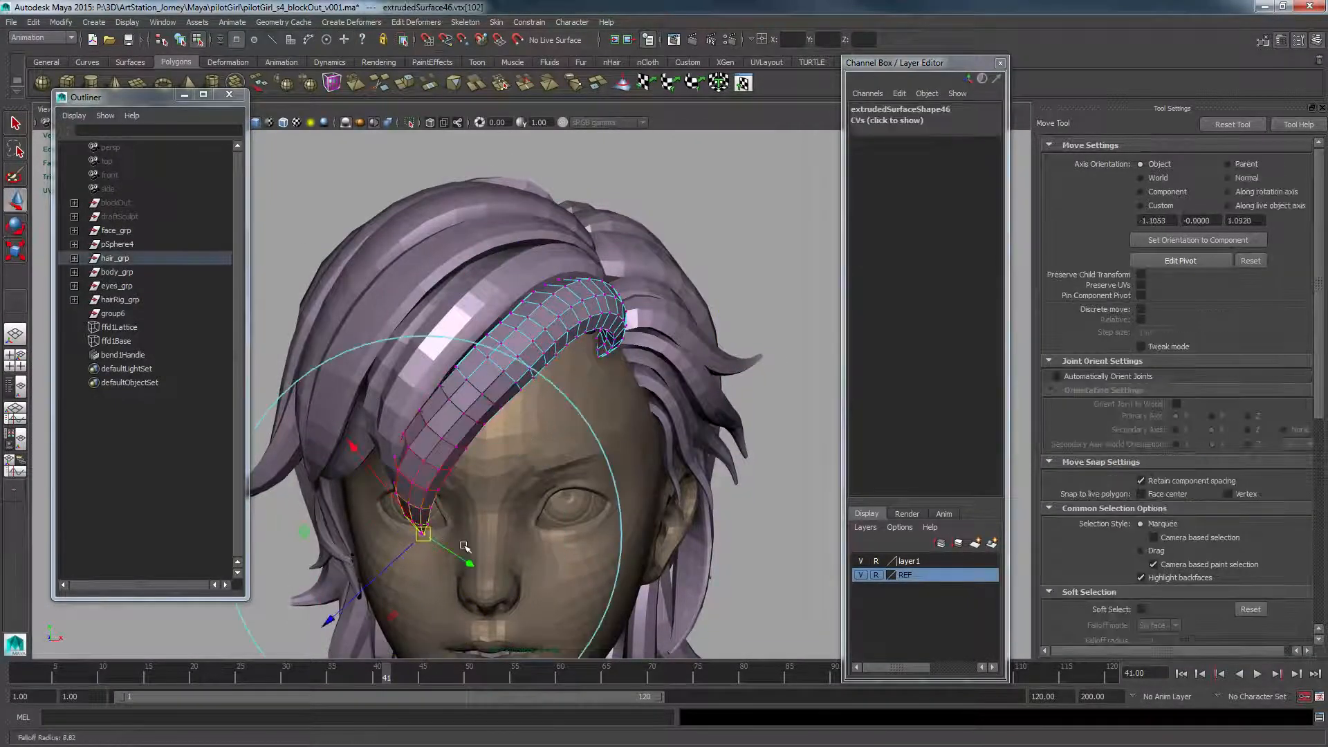
pyautogui.moveTo(422, 534); pyautogui.dragTo(450, 545)
pyautogui.click(532, 308)
pyautogui.click(493, 334)
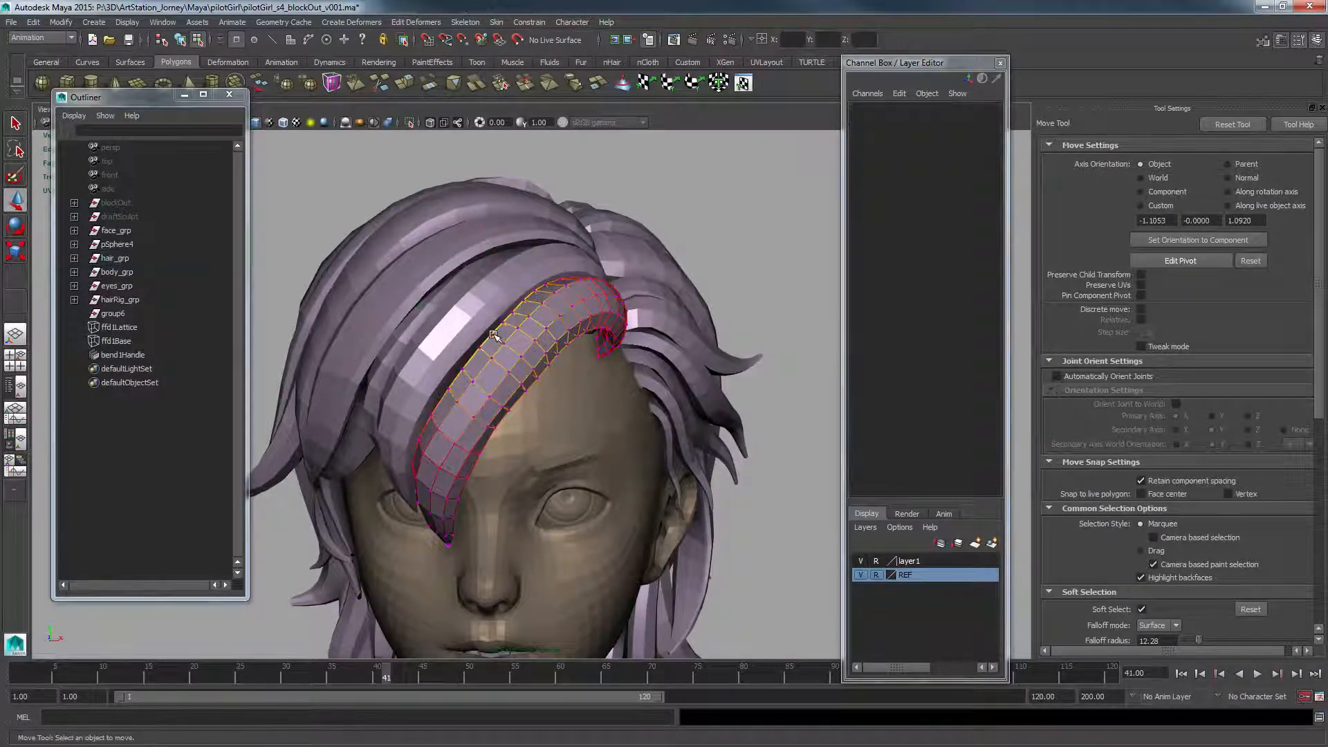
pyautogui.click(493, 335)
pyautogui.moveTo(489, 330); pyautogui.dragTo(492, 327)
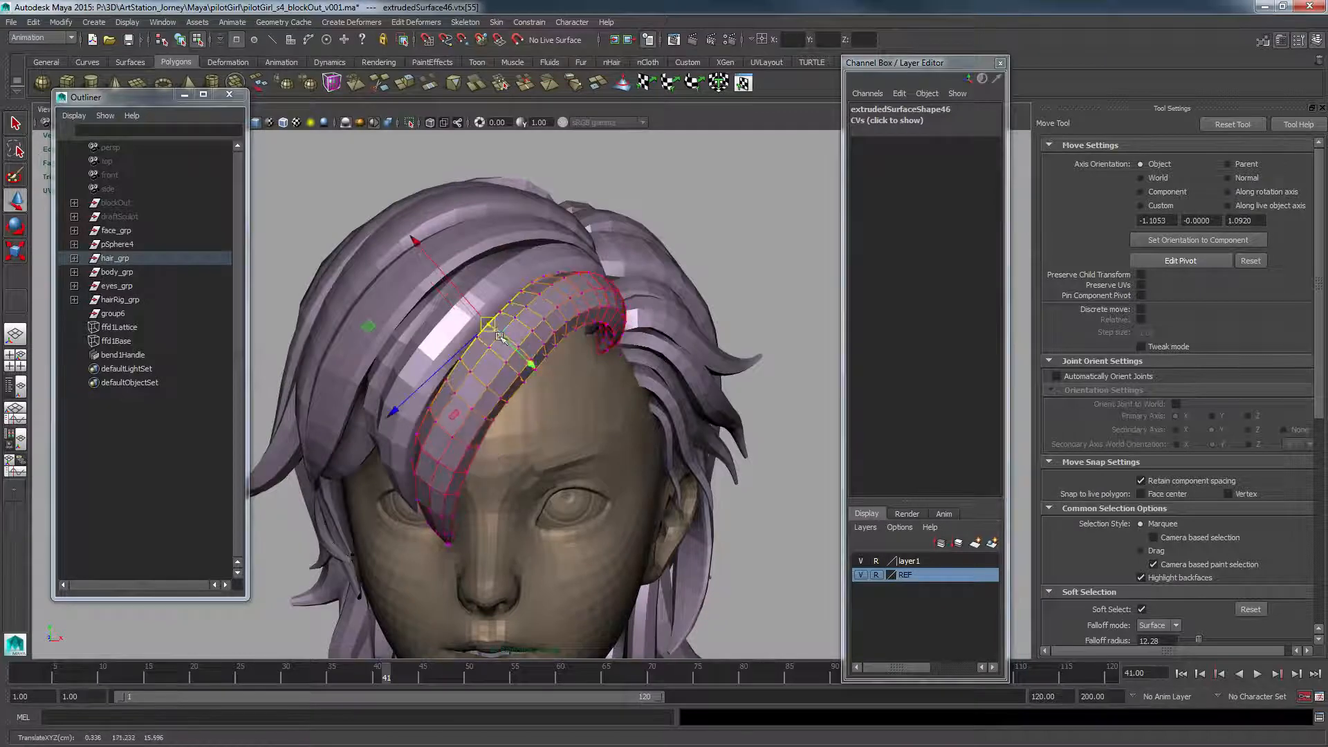
# - Add a lattice deformer to the duplicated fringe strand
pyautogui.press('F8')
pyautogui.keyDown('alt'); pyautogui.moveTo(499, 336); pyautogui.dragTo(506, 320, button='middle'); pyautogui.keyUp('alt')
pyautogui.click(351, 21)
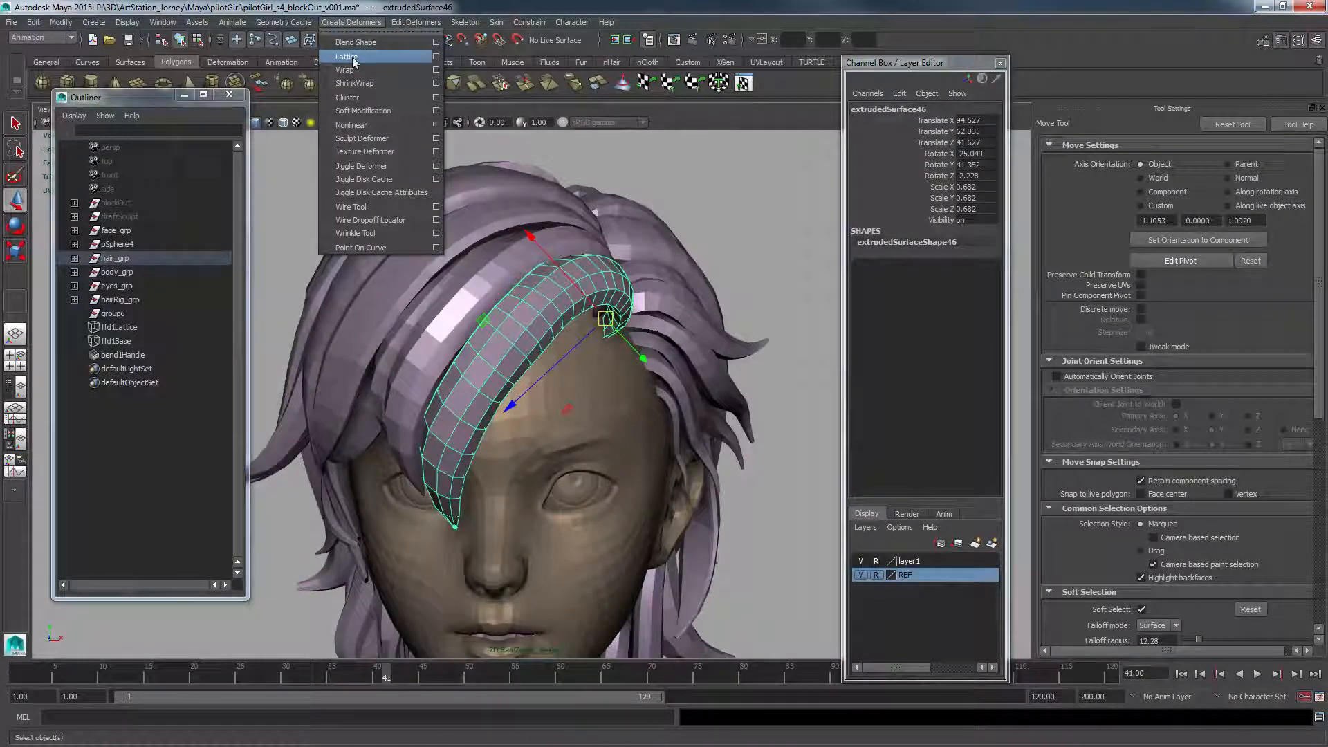
pyautogui.click(354, 58)
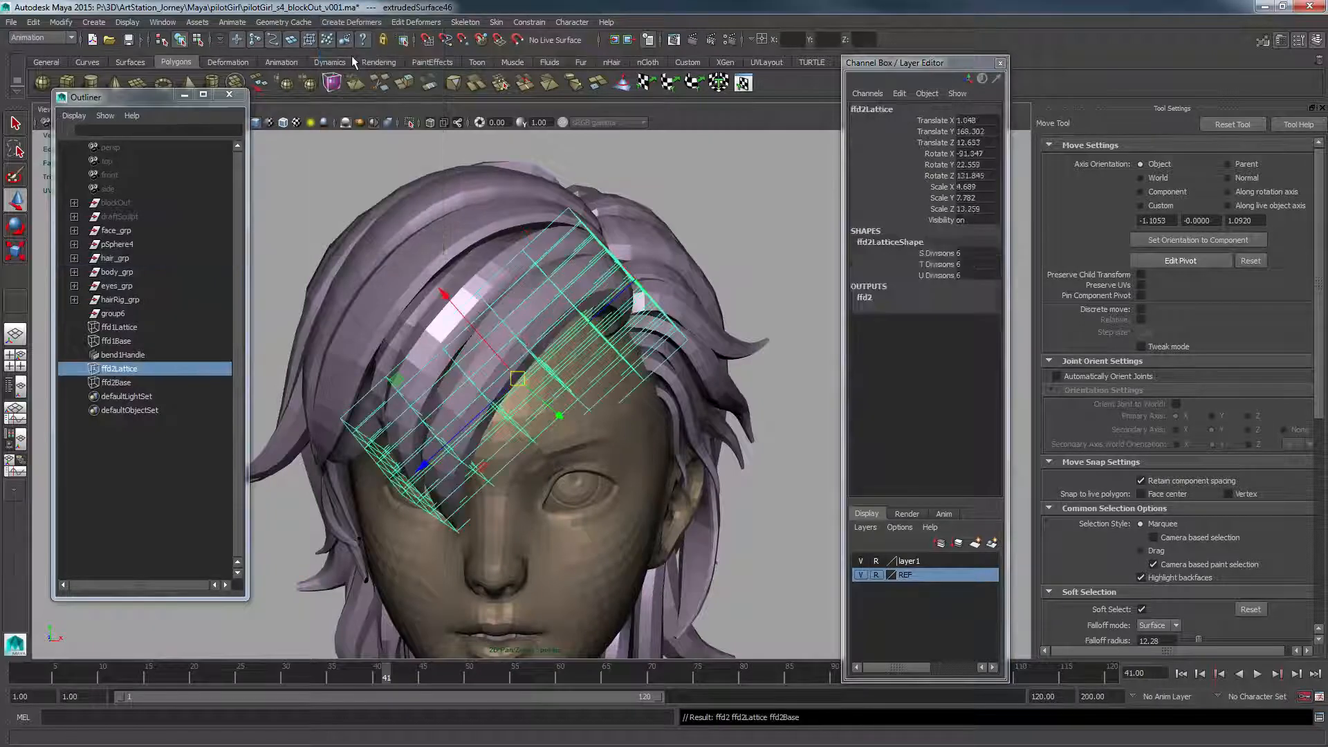
pyautogui.keyDown('alt'); pyautogui.moveTo(602, 335); pyautogui.dragTo(599, 297); pyautogui.keyUp('alt')
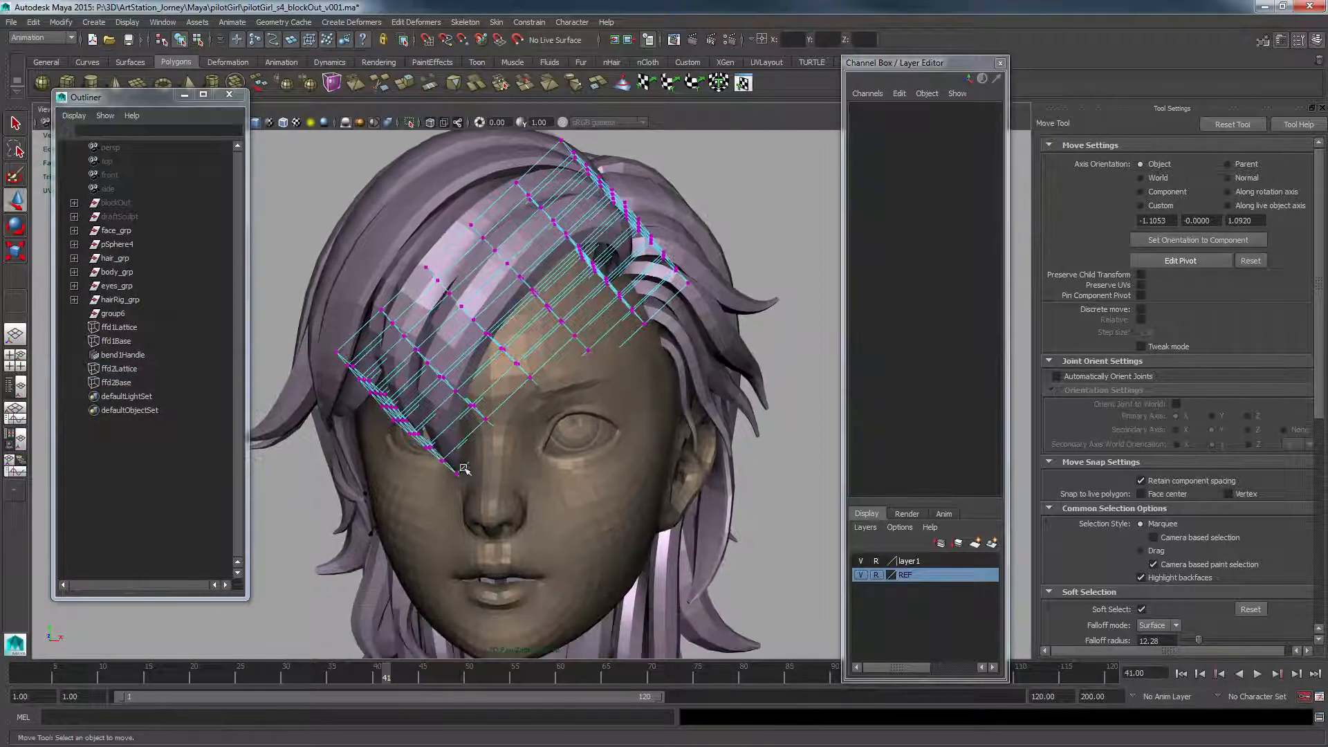
# - Rotate and move the lattice points around the fringe strand's tip to twist and reposition its end
pyautogui.moveTo(446, 455); pyautogui.dragTo(484, 497)
pyautogui.keyDown('alt'); pyautogui.moveTo(574, 495); pyautogui.dragTo(461, 464); pyautogui.keyUp('alt')
pyautogui.press('b')
pyautogui.press('b')
pyautogui.press('e')
pyautogui.press('w')
pyautogui.press('e')
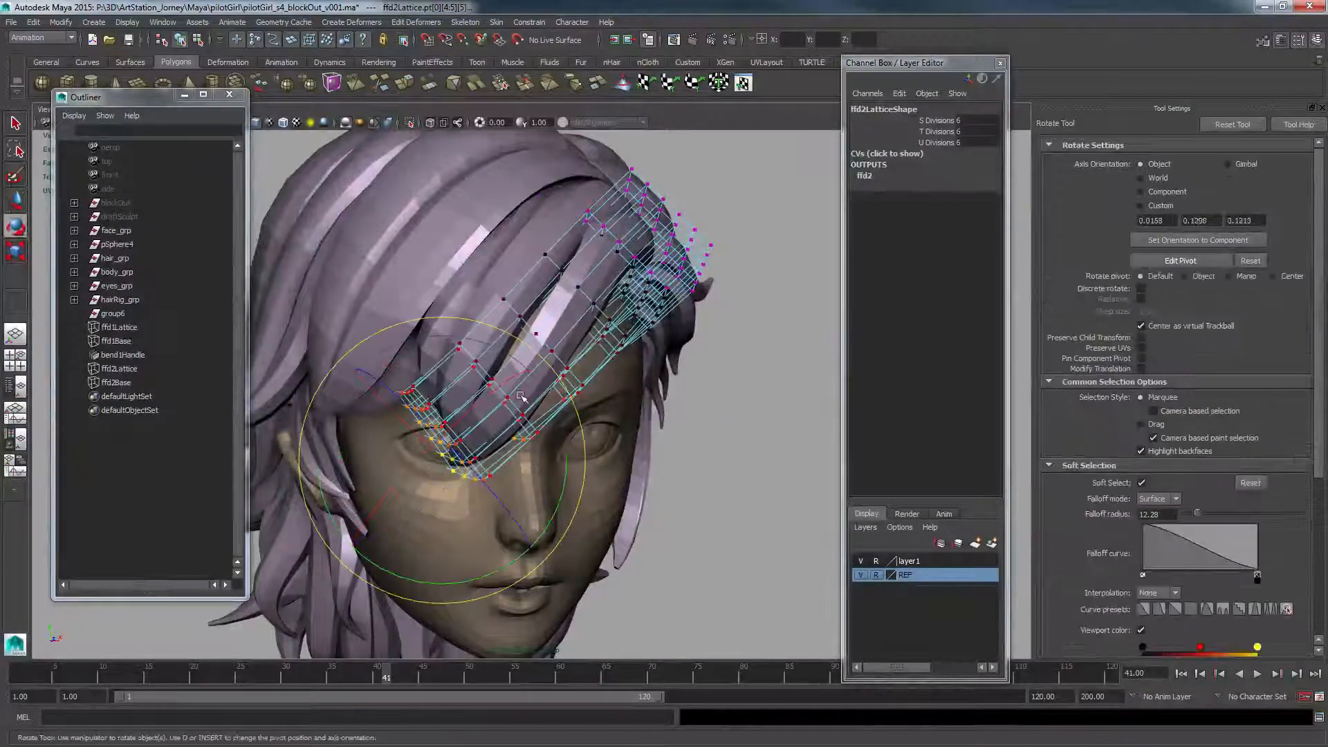
pyautogui.moveTo(513, 420); pyautogui.dragTo(487, 401)
pyautogui.press('w')
pyautogui.moveTo(451, 465); pyautogui.dragTo(458, 458)
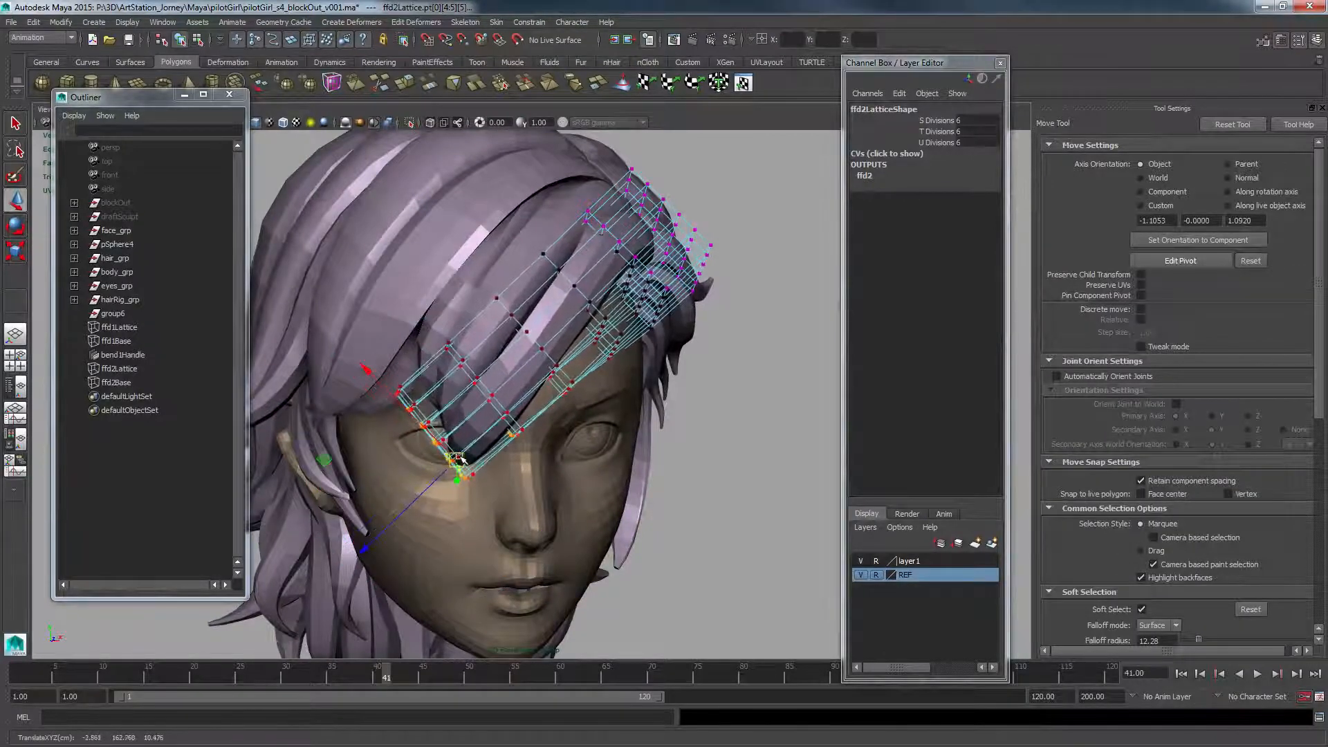
pyautogui.press('e')
pyautogui.press('w')
# - Pull the lattice point at the middle of the upper edge outward, and delete the fringe strand's construction history
pyautogui.click(530, 335)
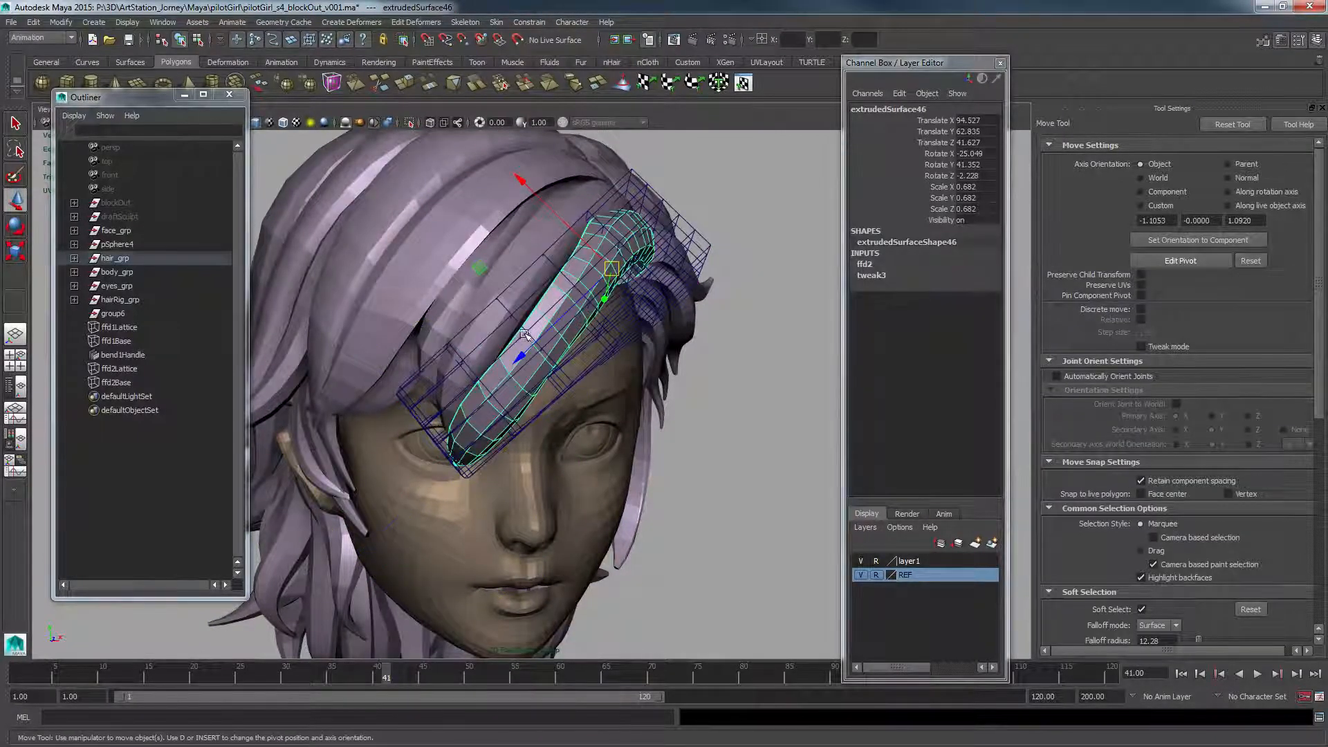
pyautogui.hotkey('ctrl', 'z')
pyautogui.click(513, 316)
pyautogui.moveTo(513, 317); pyautogui.dragTo(477, 331)
pyautogui.press('F8')
pyautogui.press('F8')
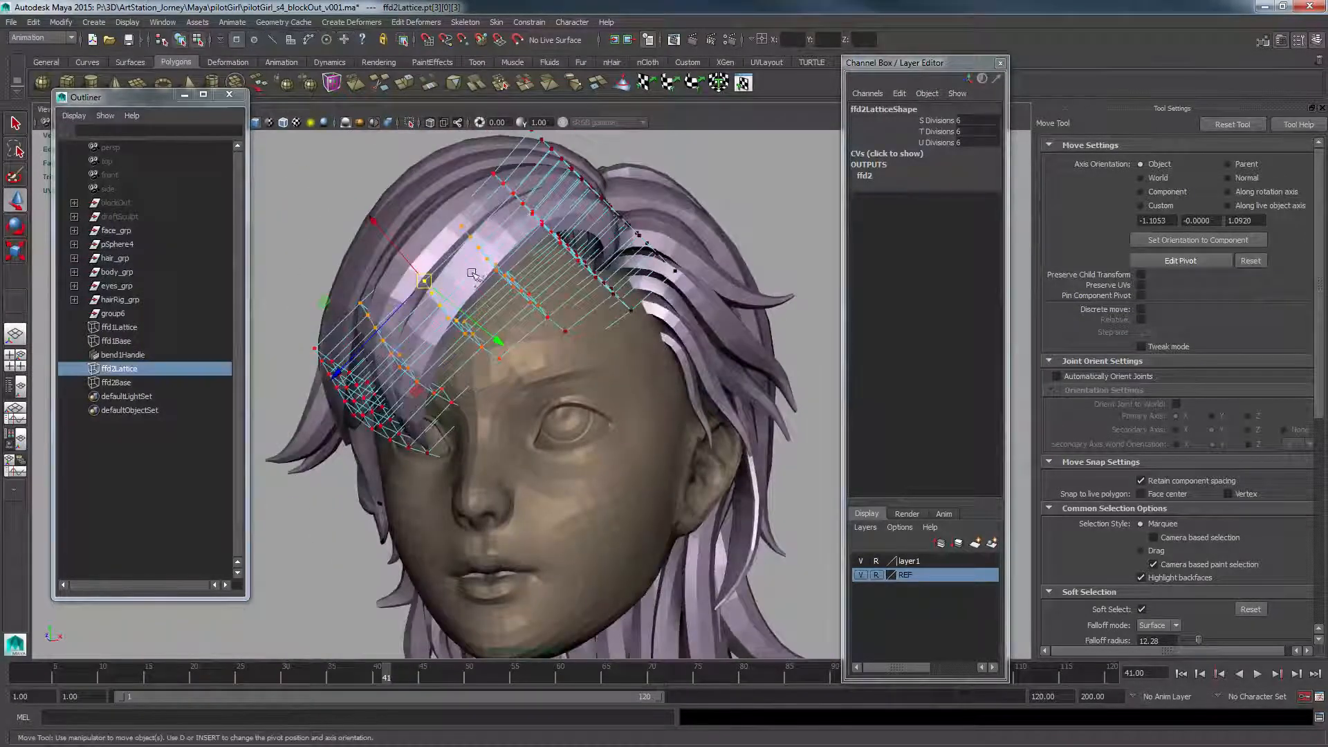
pyautogui.click(465, 301)
pyautogui.hotkey('alt', 'shift', 'd')
# - Add one shared lattice deformer around several side strands above the ear
pyautogui.keyDown('alt'); pyautogui.moveTo(626, 307); pyautogui.dragTo(538, 312); pyautogui.keyUp('alt')
pyautogui.click(649, 325)
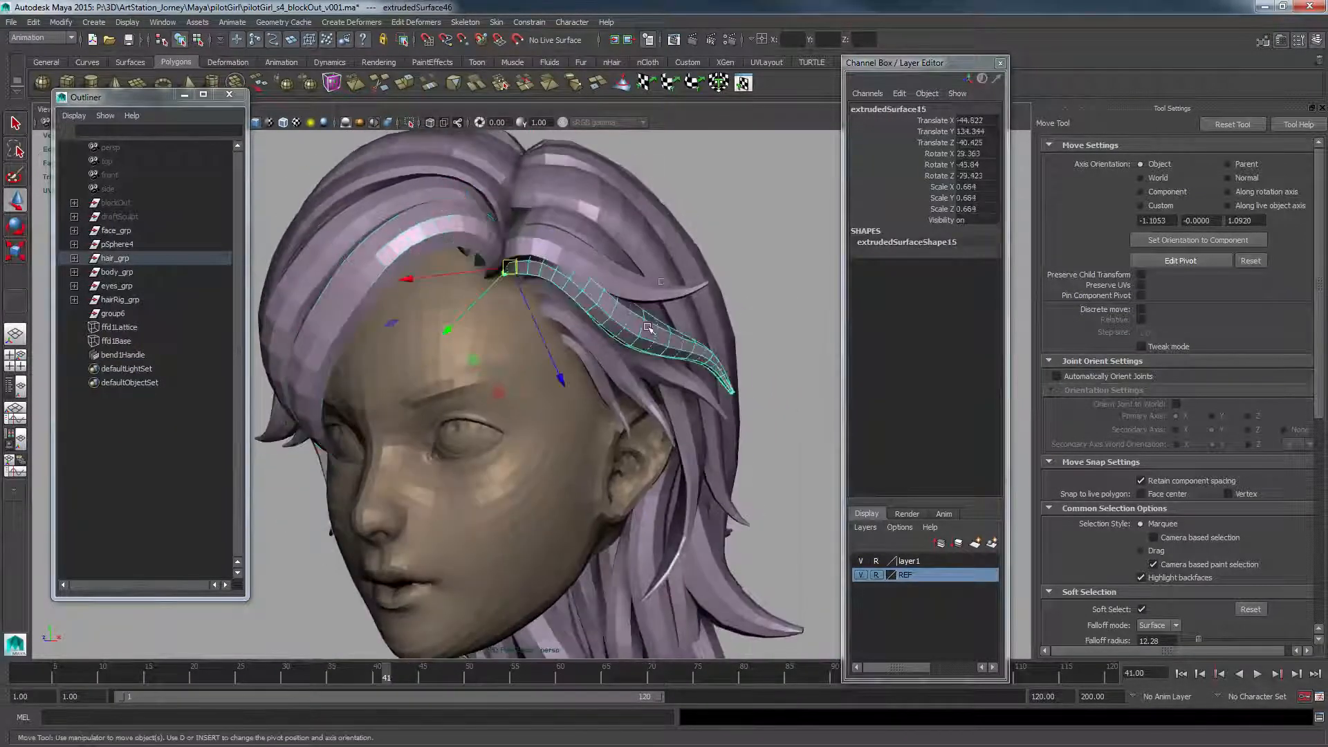
pyautogui.keyDown('shift'); pyautogui.click(617, 270); pyautogui.keyUp('shift')
pyautogui.keyDown('shift'); pyautogui.click(655, 374); pyautogui.keyUp('shift')
pyautogui.keyDown('shift'); pyautogui.click(626, 377); pyautogui.keyUp('shift')
pyautogui.keyDown('shift'); pyautogui.click(607, 392); pyautogui.keyUp('shift')
pyautogui.press('g')
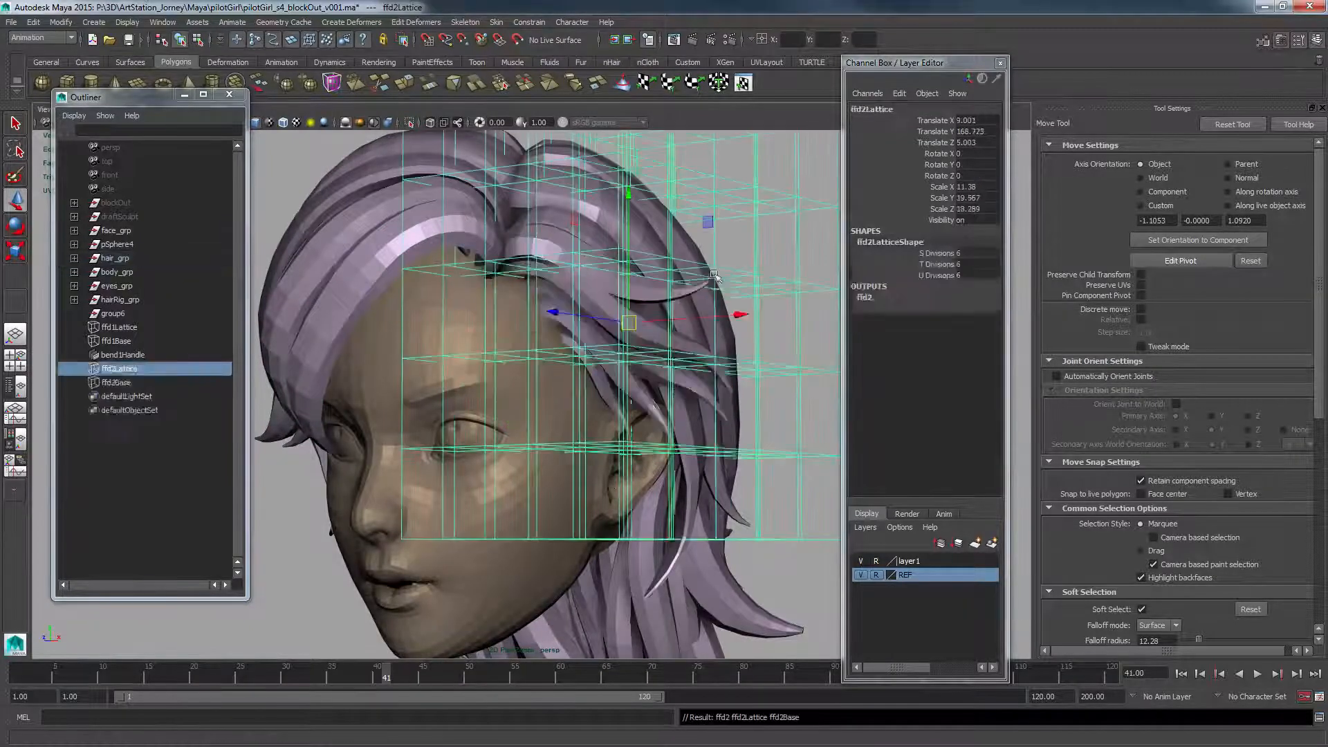
# - Try moving points of the shared lattice to reshape the side strands, and undo the move
pyautogui.moveTo(767, 239); pyautogui.dragTo(768, 201, button='right')
pyautogui.click(717, 271)
pyautogui.moveTo(718, 275); pyautogui.dragTo(596, 278)
pyautogui.hotkey('ctrl', 'z')
# - Remove the shared lattice by deleting the construction history of the side strands
pyautogui.click(603, 278)
pyautogui.keyDown('shift'); pyautogui.click(628, 331); pyautogui.keyUp('shift')
pyautogui.keyDown('shift'); pyautogui.click(617, 366); pyautogui.keyUp('shift')
pyautogui.keyDown('shift'); pyautogui.click(591, 382); pyautogui.keyUp('shift')
pyautogui.hotkey('alt', 'shift', 'd')
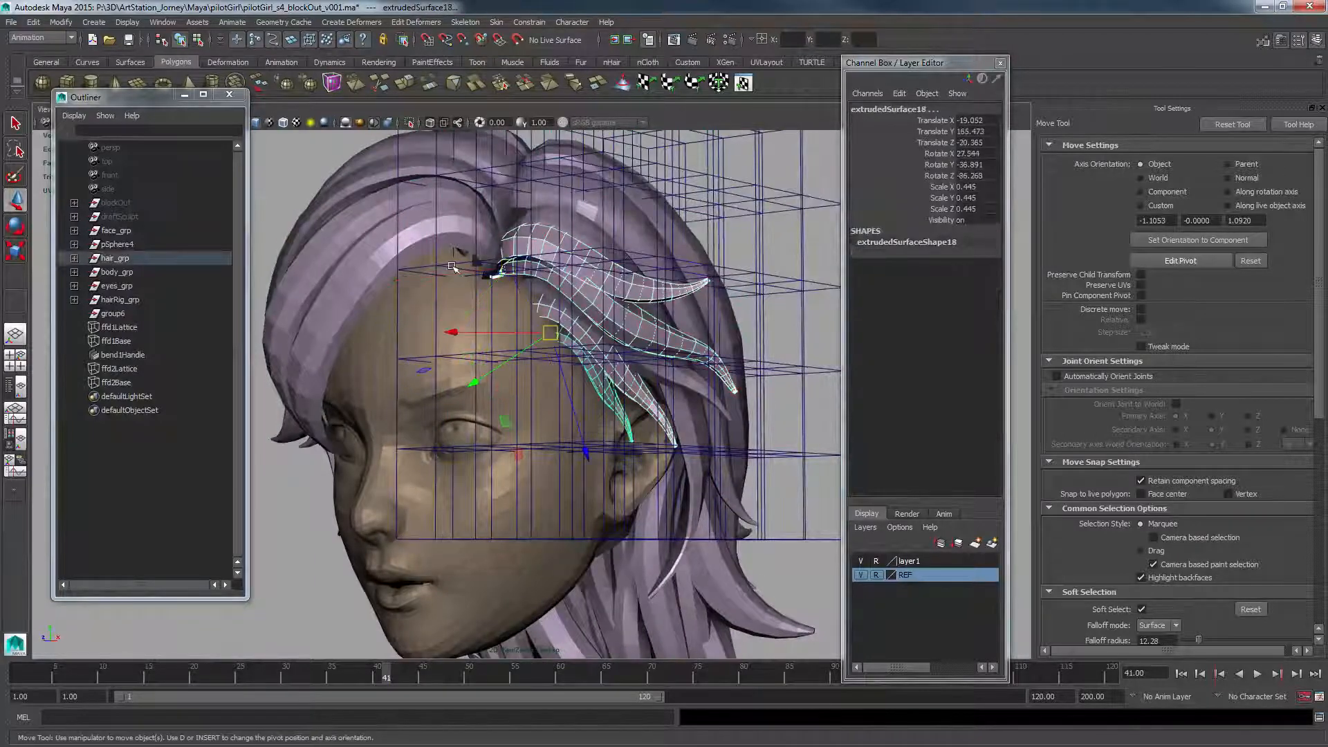
pyautogui.keyDown('alt'); pyautogui.moveTo(530, 368); pyautogui.dragTo(705, 387); pyautogui.keyUp('alt')
pyautogui.moveTo(788, 228); pyautogui.dragTo(692, 413)
pyautogui.hotkey('alt', 'shift', 'd')
pyautogui.click(453, 215)
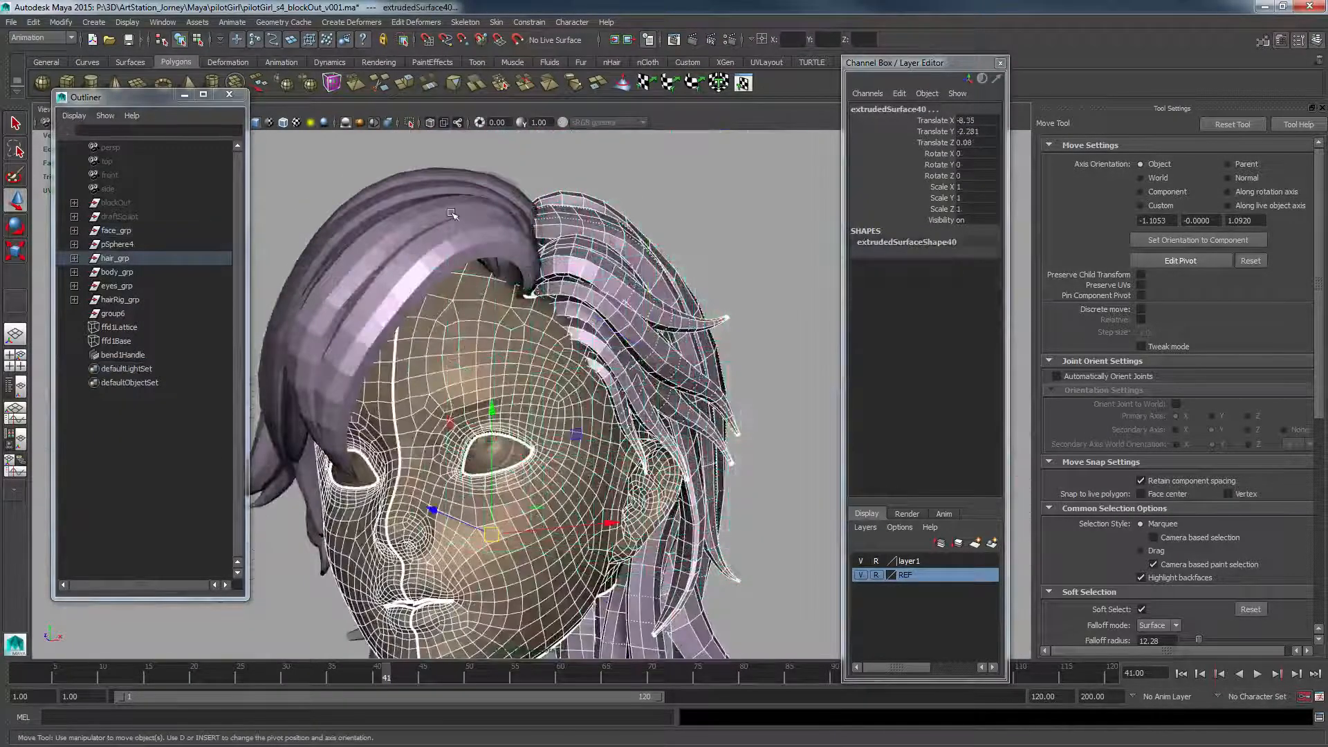
# - Examine how the hair strands overlap along the side, crown and parting of the head
pyautogui.keyDown('alt'); pyautogui.moveTo(457, 225); pyautogui.dragTo(374, 242); pyautogui.keyUp('alt')
pyautogui.click(750, 280)
pyautogui.keyDown('alt'); pyautogui.moveTo(744, 284); pyautogui.dragTo(650, 293); pyautogui.keyUp('alt')
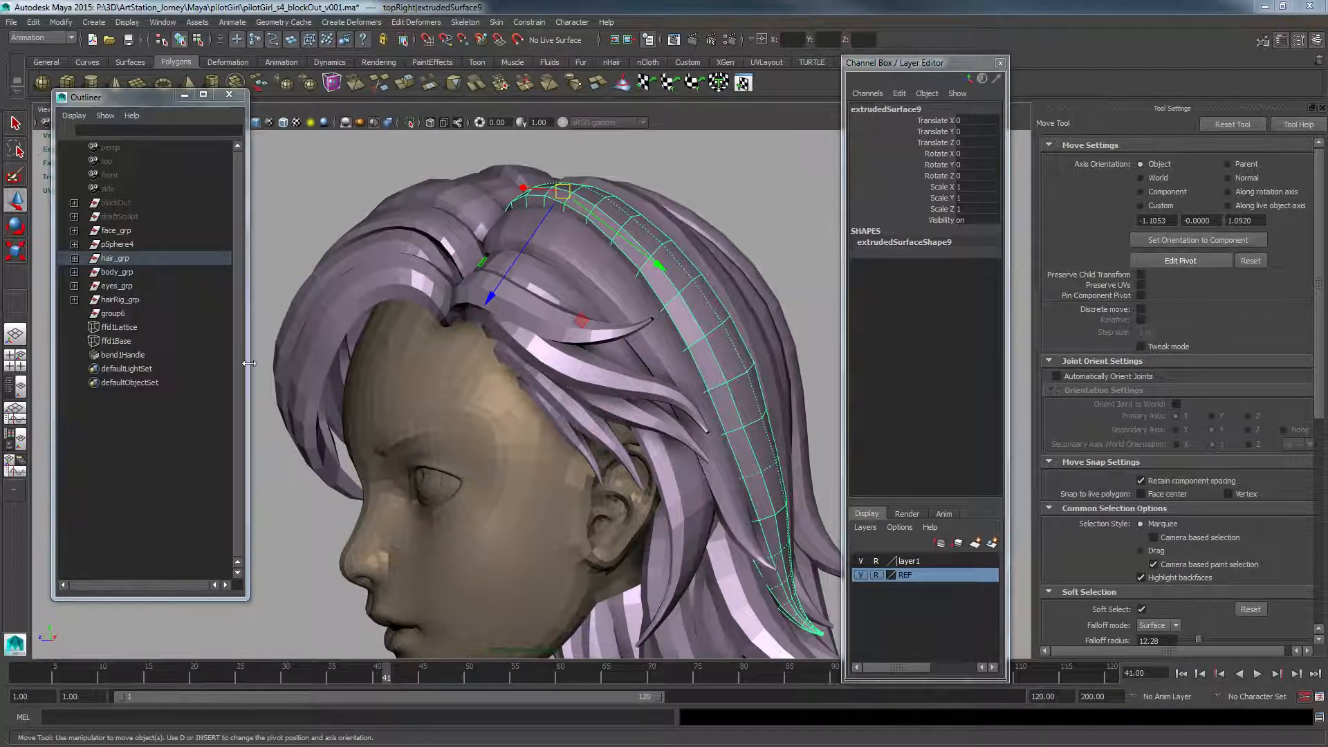
pyautogui.moveTo(246, 602); pyautogui.dragTo(239, 654)
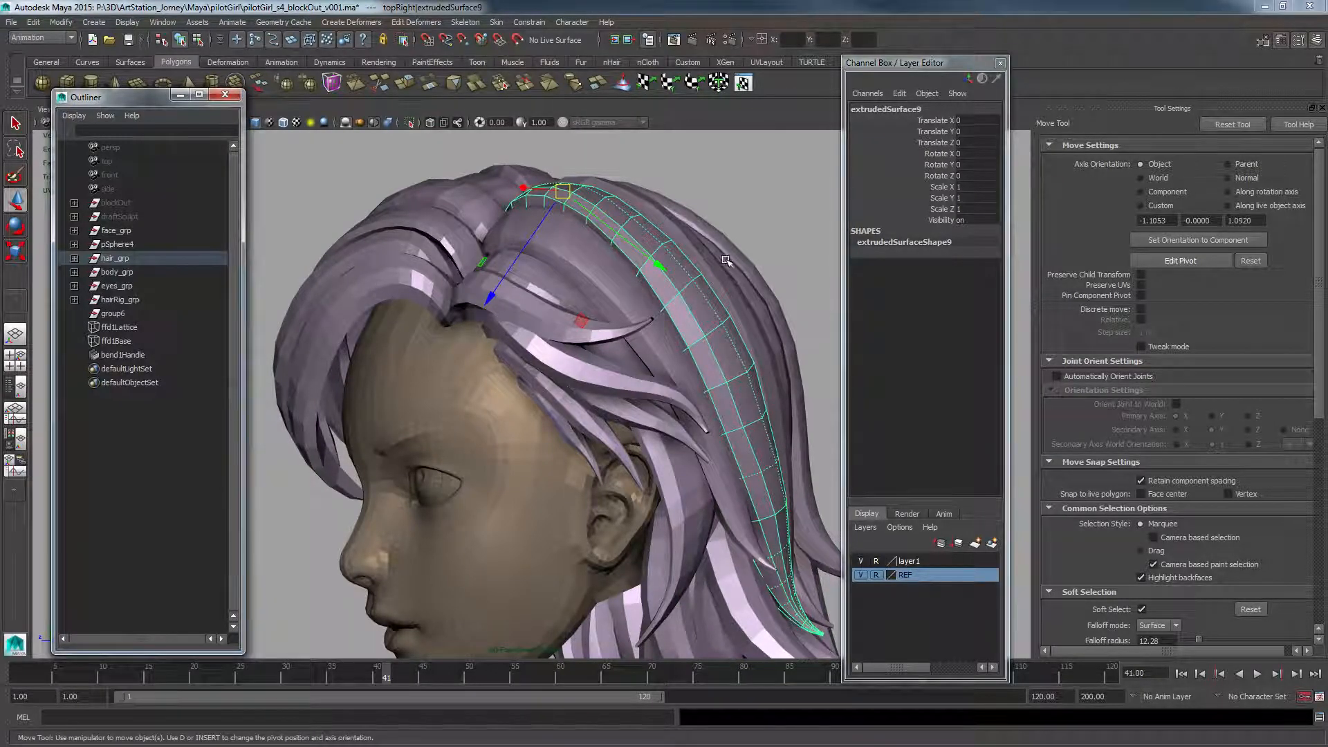
pyautogui.click(745, 223)
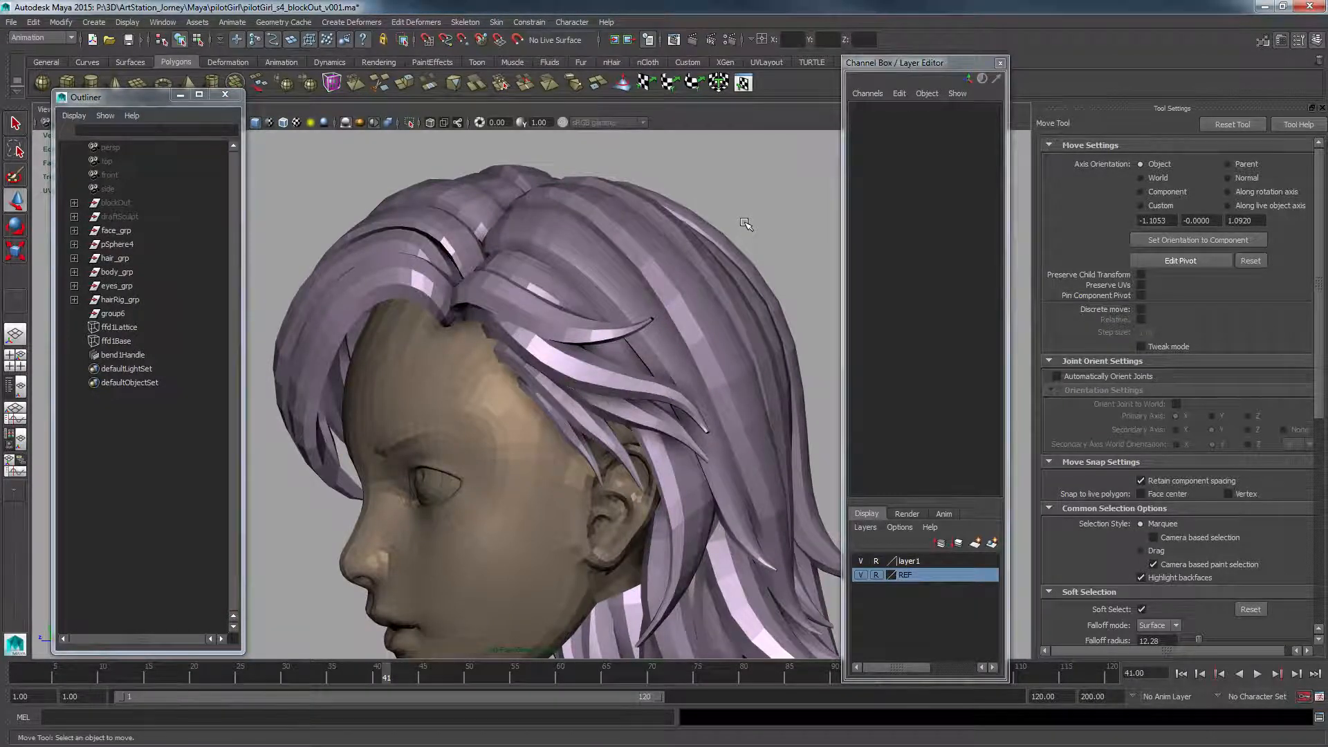
pyautogui.keyDown('alt'); pyautogui.moveTo(643, 256); pyautogui.dragTo(643, 346); pyautogui.keyUp('alt')
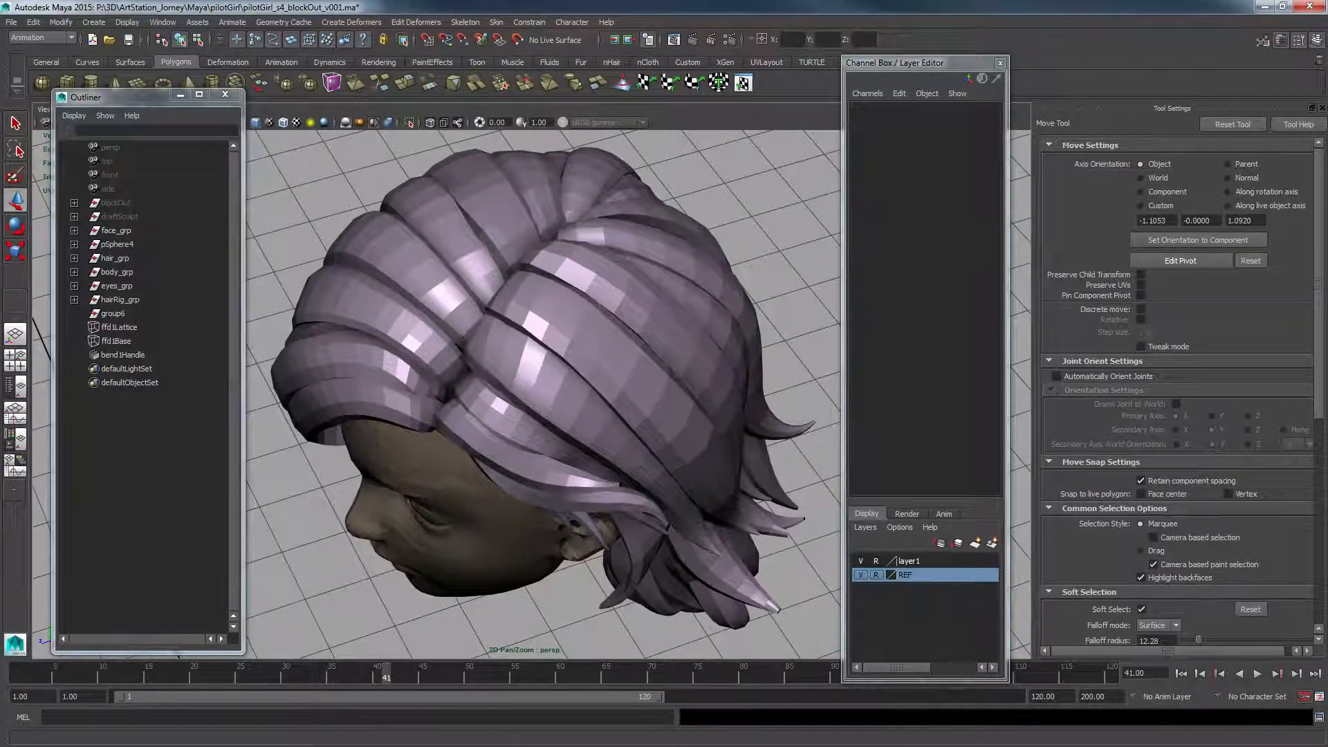
pyautogui.keyDown('alt'); pyautogui.moveTo(484, 387); pyautogui.dragTo(668, 291); pyautogui.keyUp('alt')
pyautogui.click(511, 329)
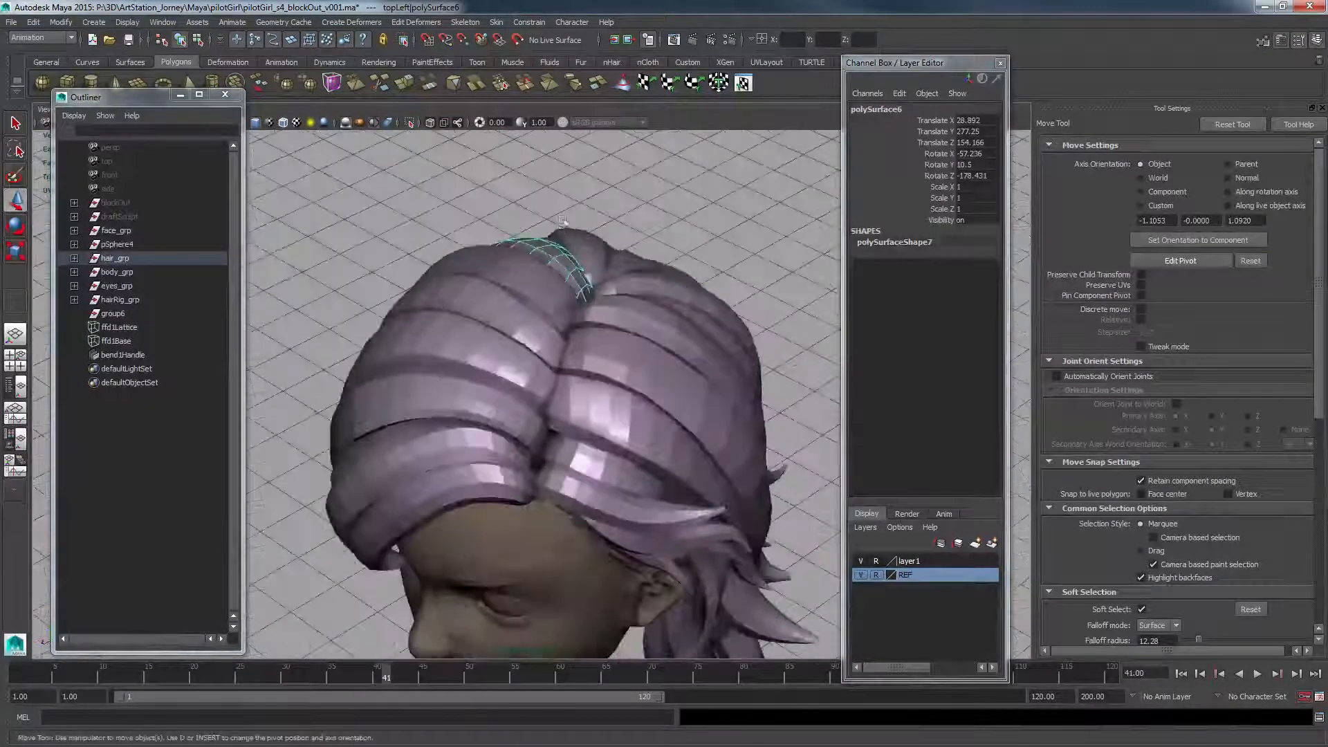
pyautogui.click(691, 201)
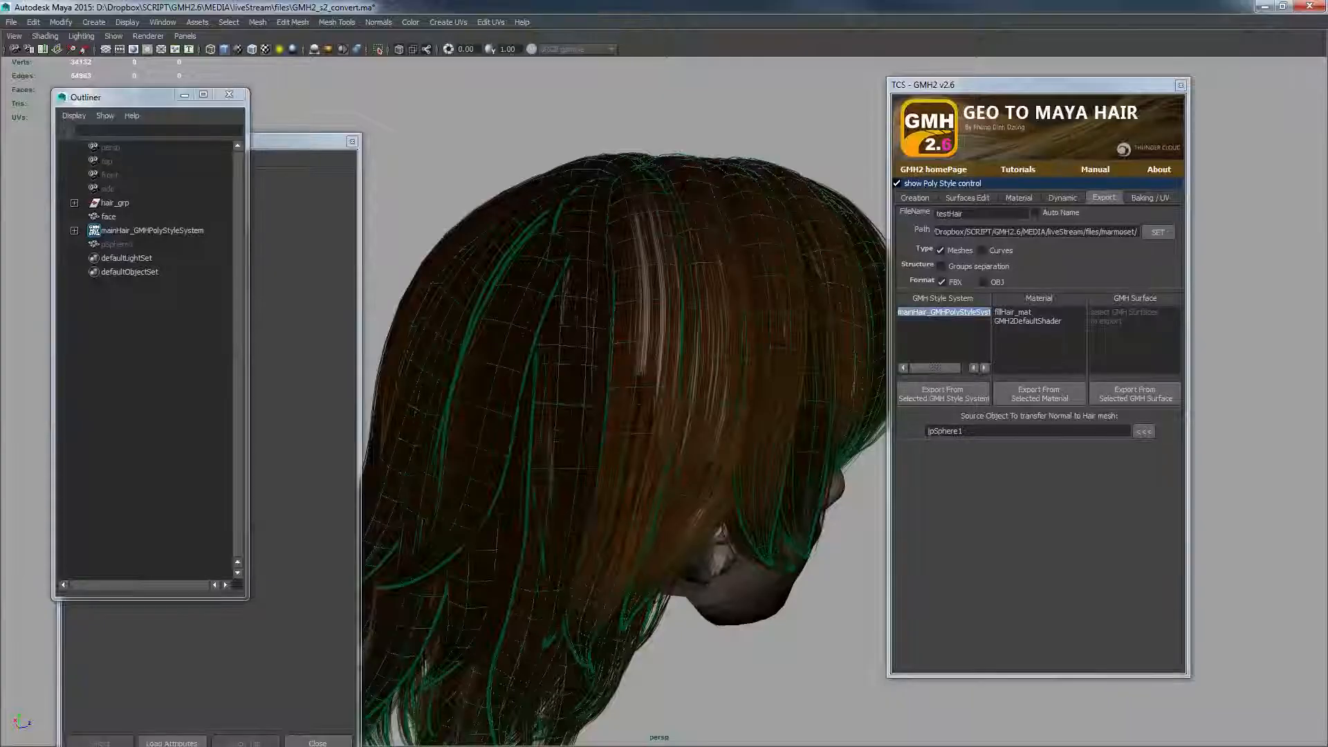
# - In the GMH2_s2_convert scene, create a new GMH style named mainHair2 as a Polygon Style System
pyautogui.keyDown('alt'); pyautogui.moveTo(507, 336); pyautogui.dragTo(839, 245); pyautogui.keyUp('alt')
pyautogui.click(716, 307)
pyautogui.click(915, 198)
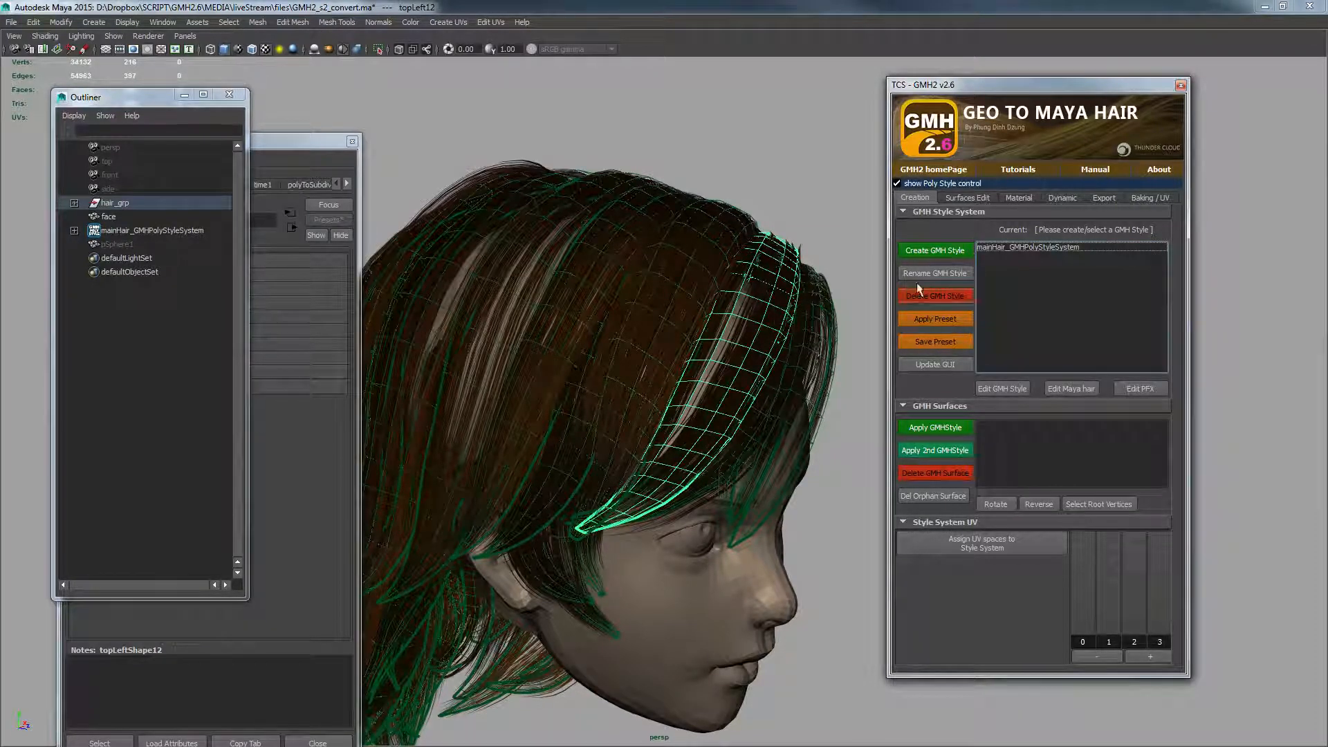
pyautogui.keyDown('alt'); pyautogui.moveTo(806, 319); pyautogui.dragTo(773, 265); pyautogui.keyUp('alt')
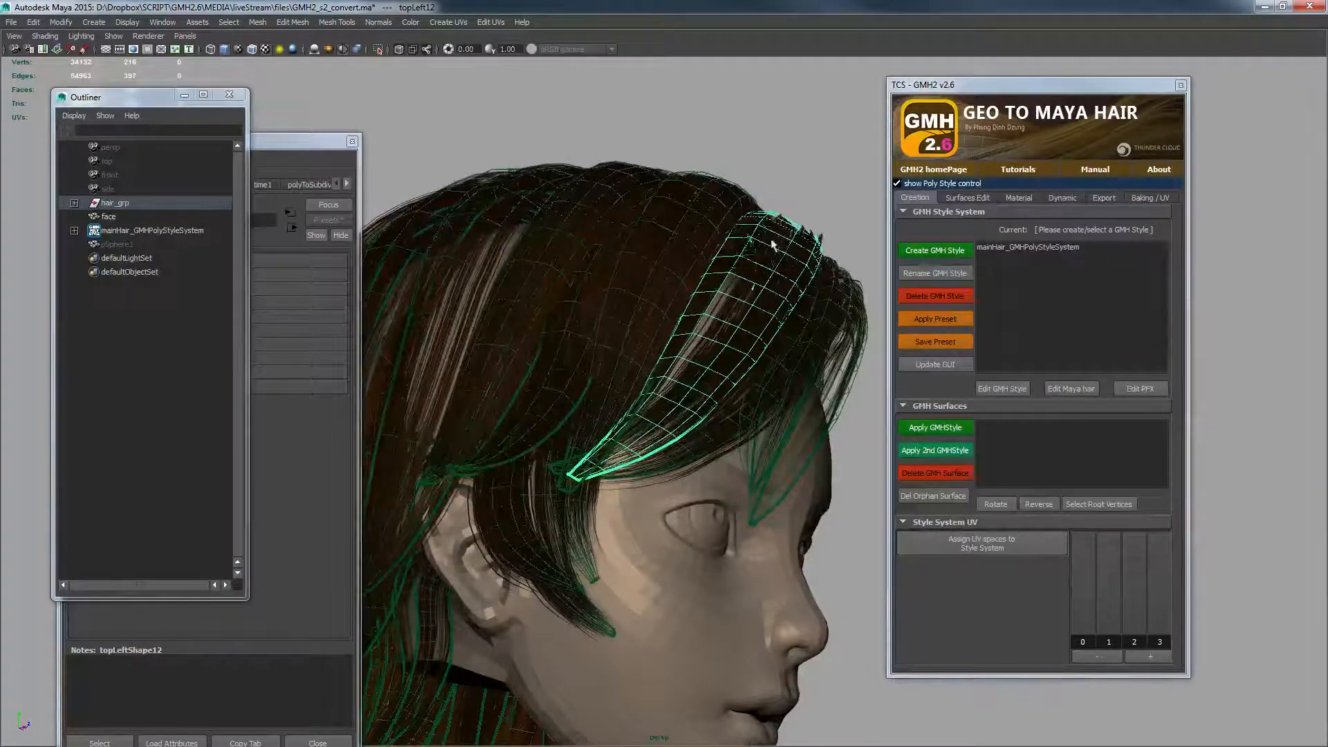
pyautogui.click(929, 247)
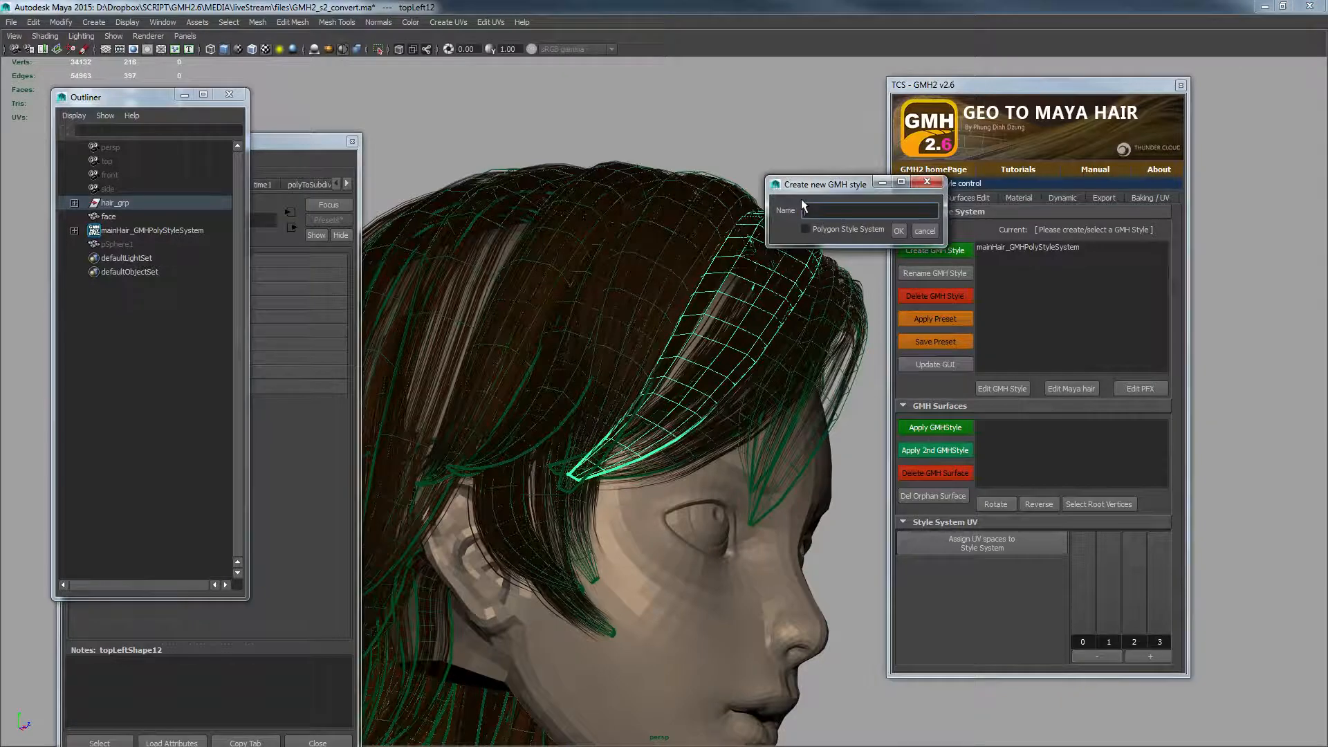
pyautogui.write('mainHair2')
pyautogui.click(805, 229)
pyautogui.click(898, 230)
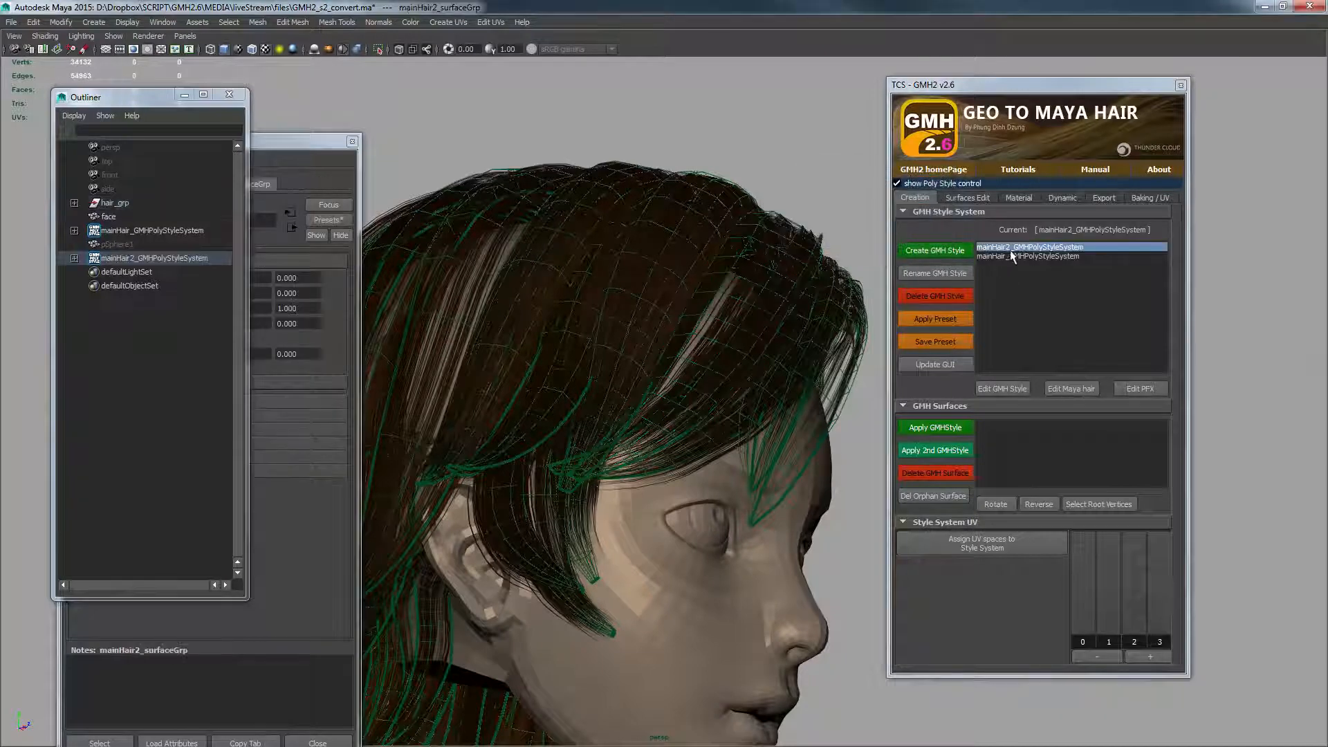
# - Apply mainHair2 as a second GMH style to the topLeft12 strand above the forehead
pyautogui.click(787, 244)
pyautogui.keyDown('alt'); pyautogui.moveTo(787, 245); pyautogui.dragTo(772, 273); pyautogui.keyUp('alt')
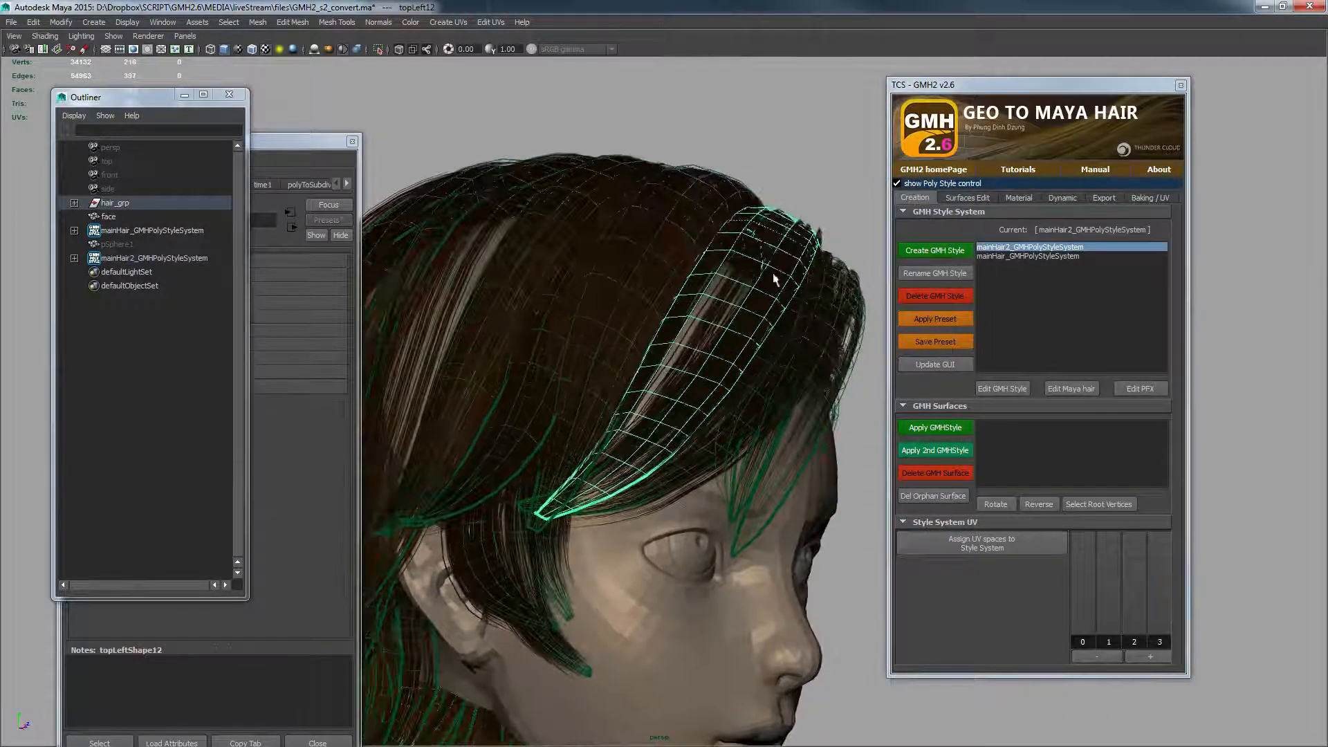
pyautogui.click(949, 456)
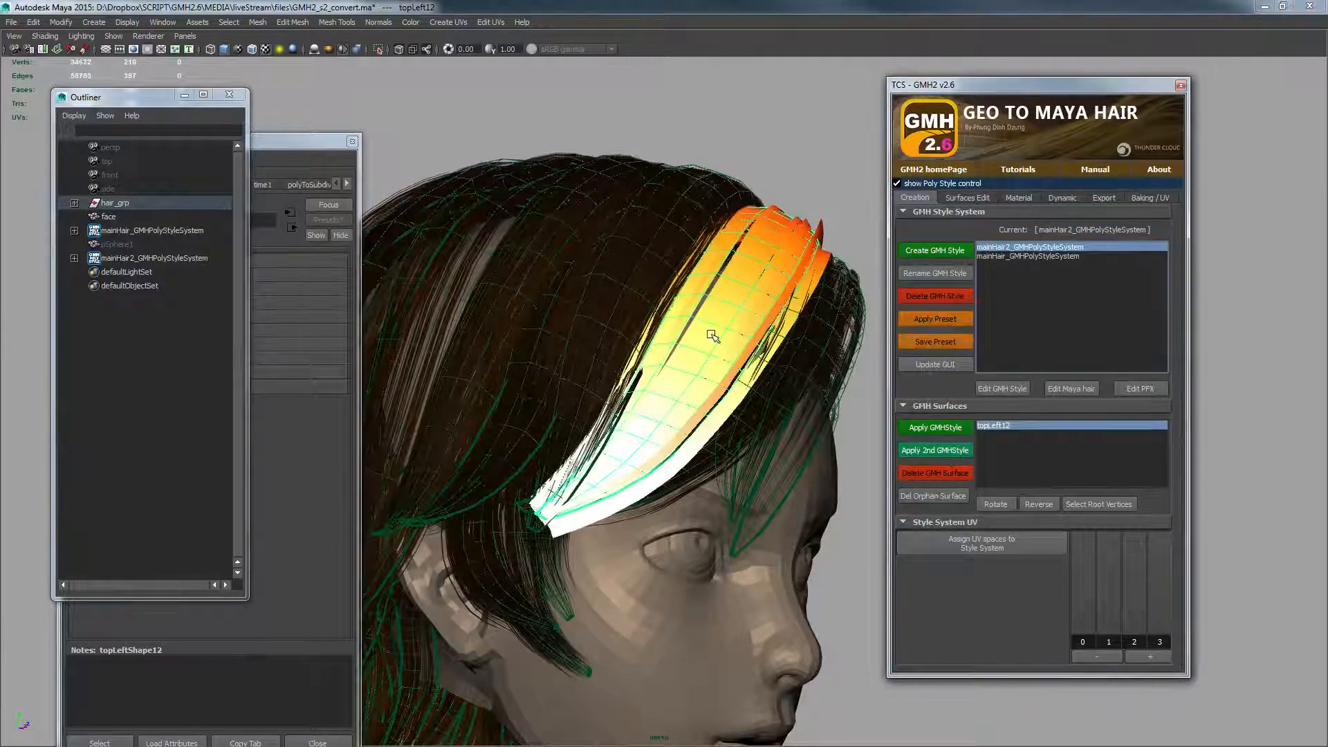
# - Open the mainHair2 style's attributes and set Hair Tube Num to 0.2 in mainHair2_PFXBrush
pyautogui.keyDown('alt'); pyautogui.moveTo(712, 335); pyautogui.dragTo(855, 322); pyautogui.keyUp('alt')
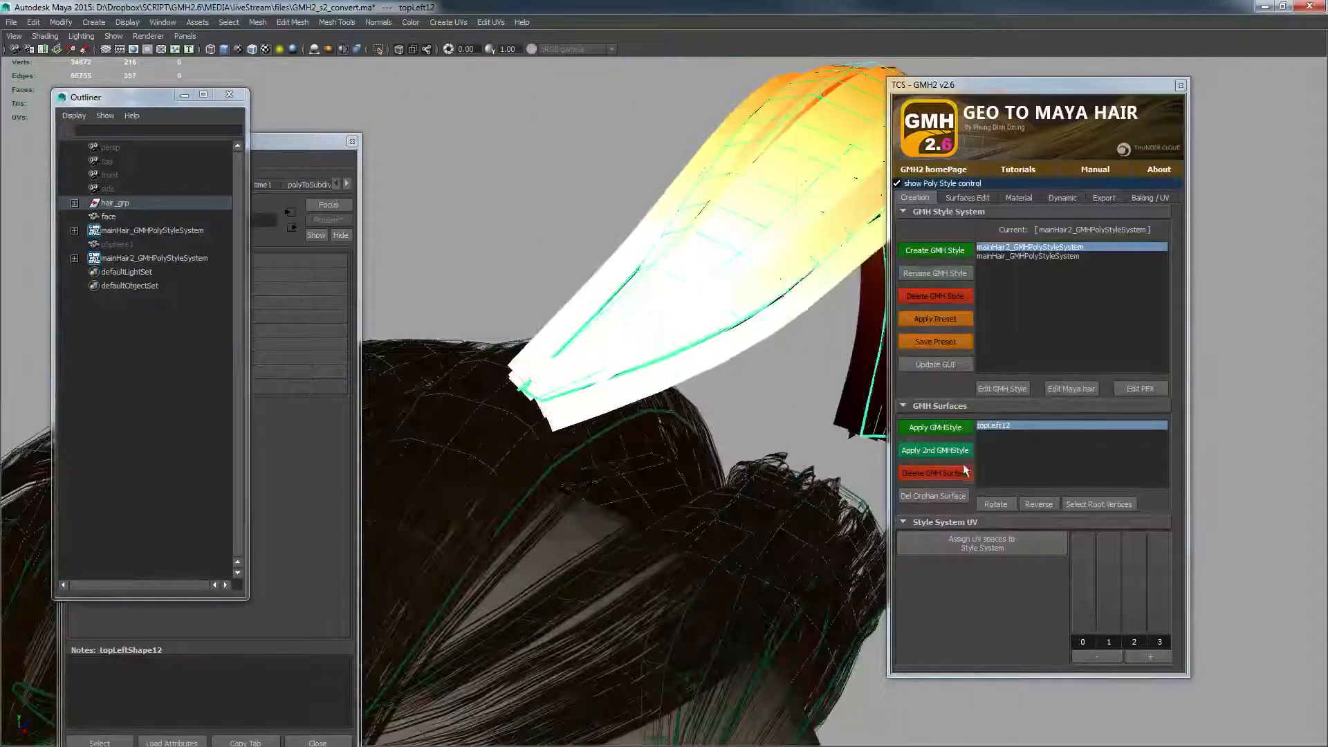
pyautogui.click(1010, 387)
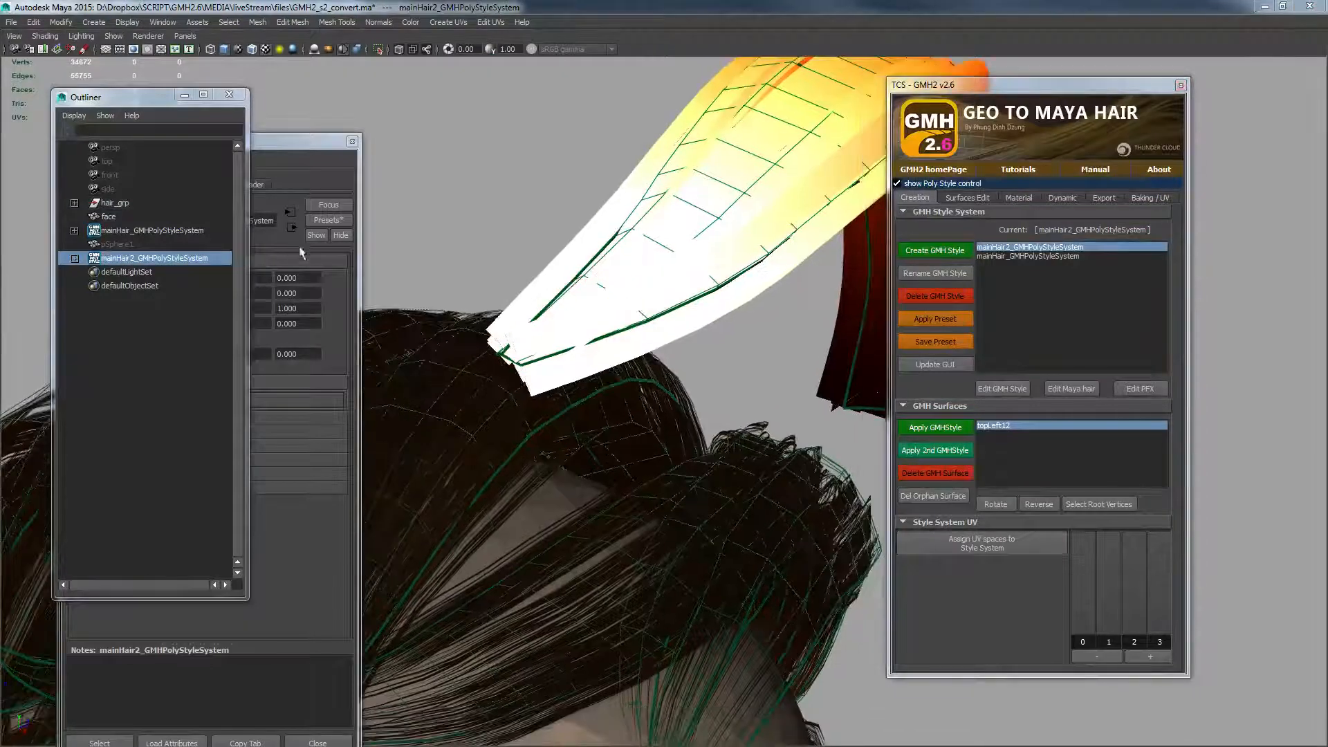
pyautogui.moveTo(292, 141); pyautogui.dragTo(454, 108)
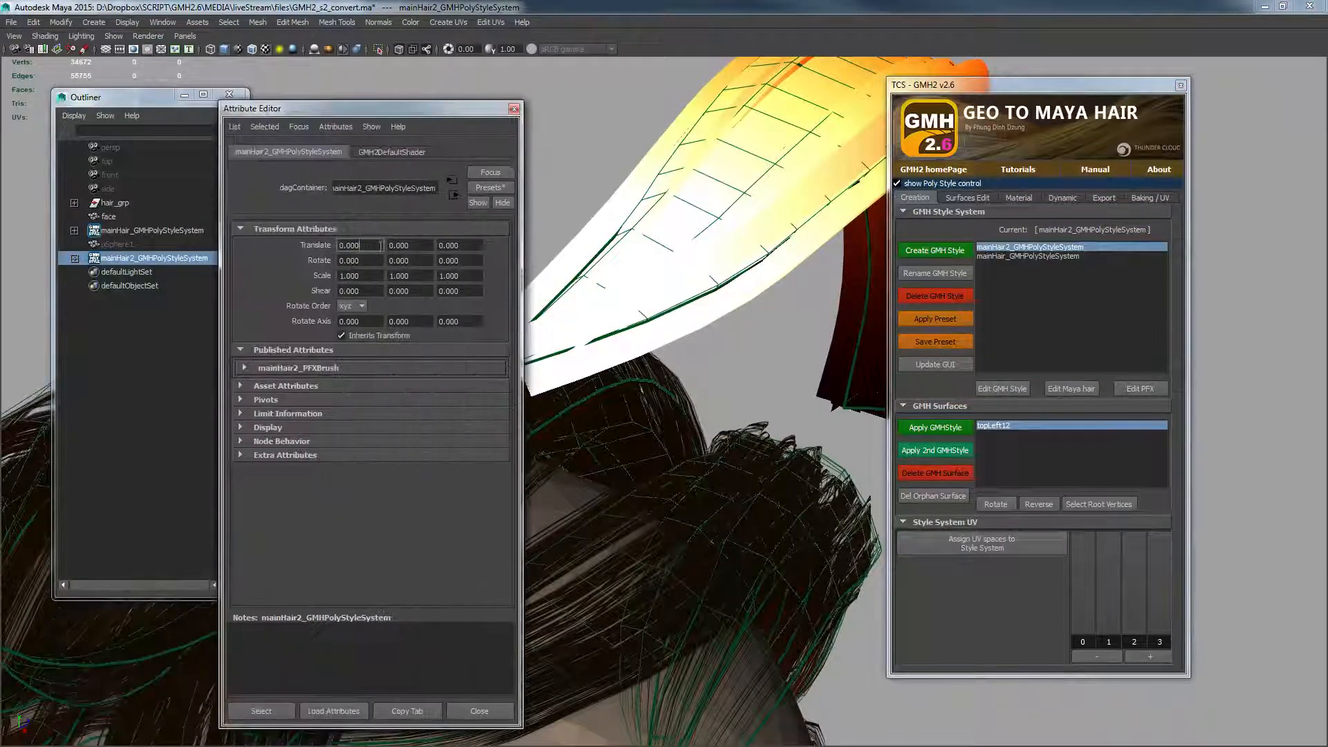
pyautogui.click(324, 369)
pyautogui.click(370, 415)
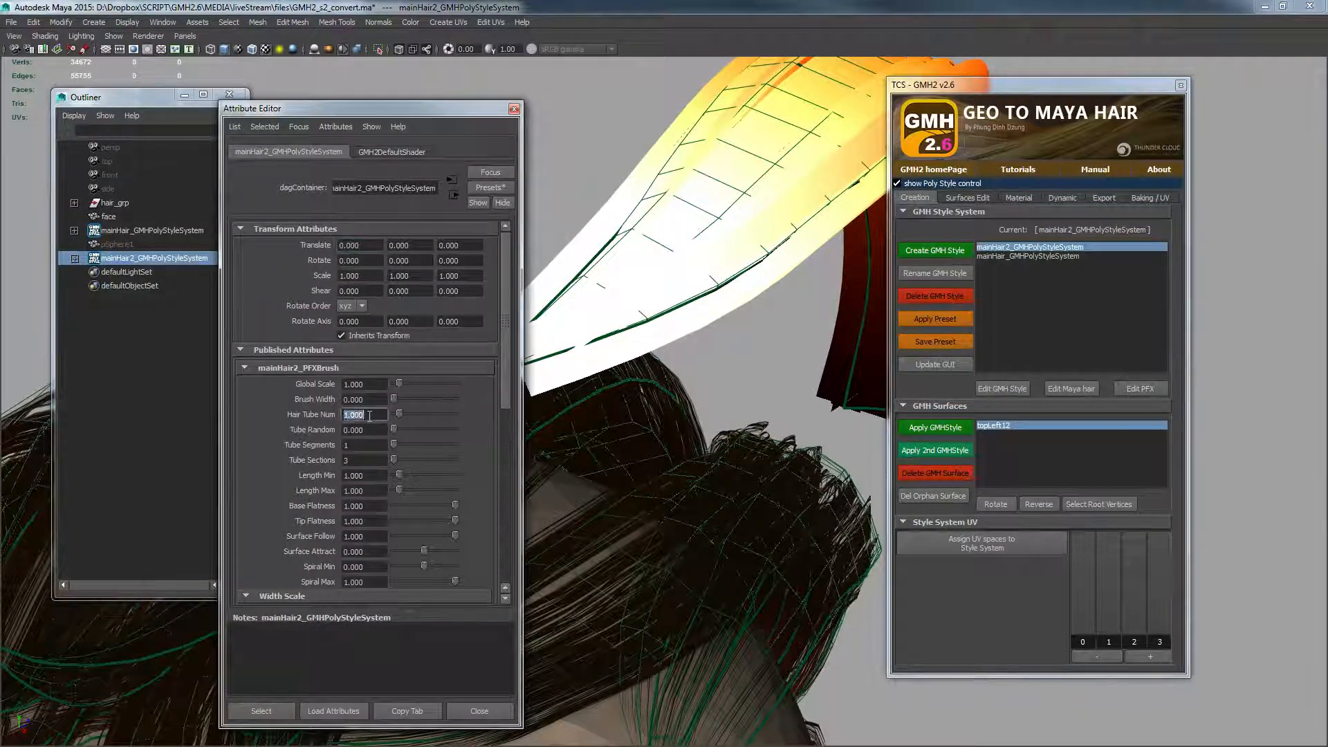
pyautogui.press('Return')
pyautogui.write('0.2')
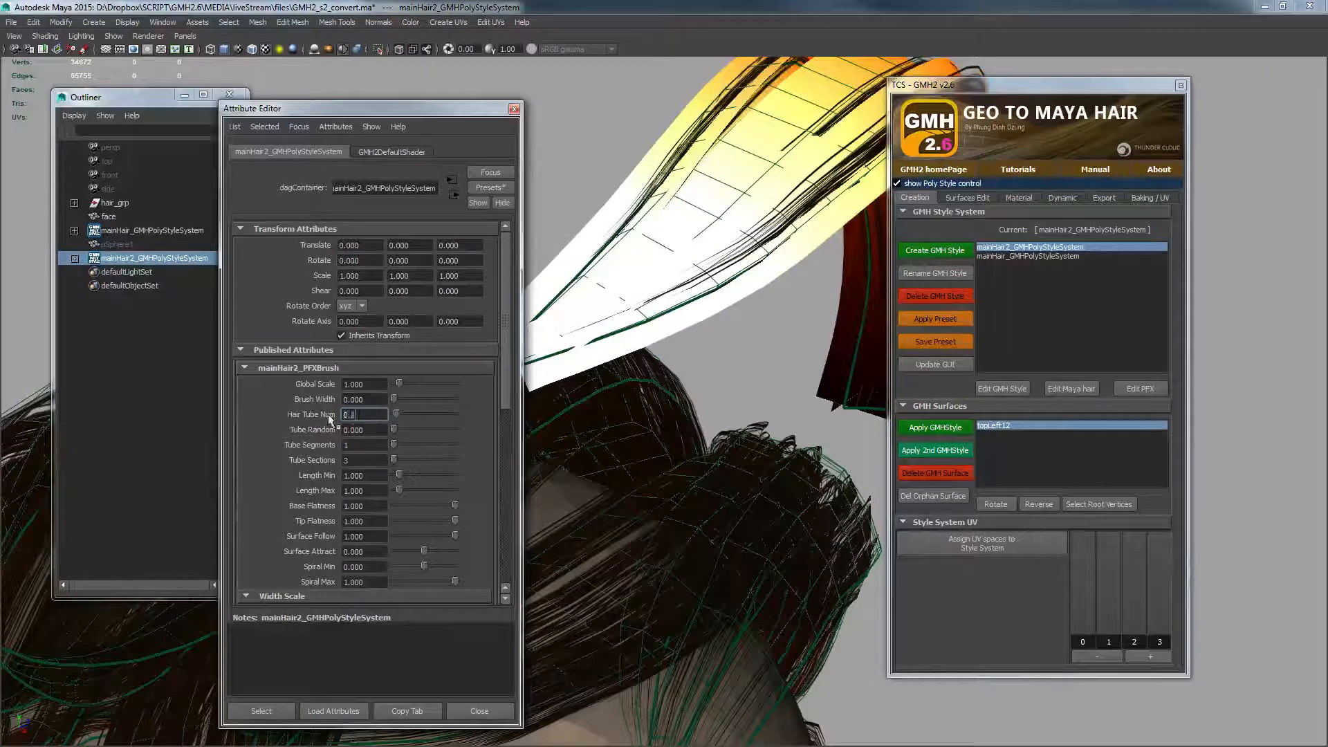
pyautogui.press('Return')
# - Try to reshape the raised topLeft12 strand by moving one of its edges with soft selection and adjusting the falloff
pyautogui.keyDown('alt'); pyautogui.moveTo(761, 222); pyautogui.dragTo(739, 205); pyautogui.keyUp('alt')
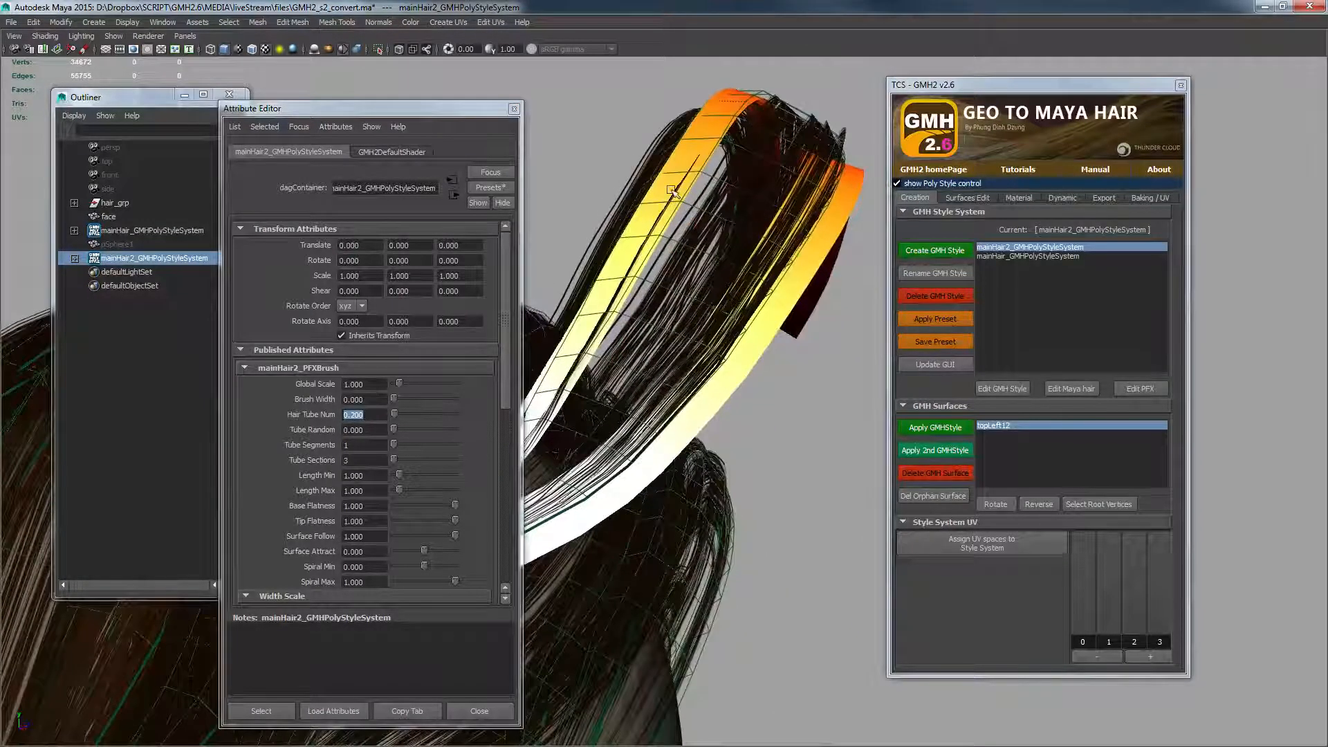
pyautogui.click(799, 152)
pyautogui.keyDown('alt'); pyautogui.moveTo(799, 154); pyautogui.dragTo(524, 270); pyautogui.keyUp('alt')
pyautogui.press('F10')
pyautogui.doubleClick(641, 245)
pyautogui.press('b')
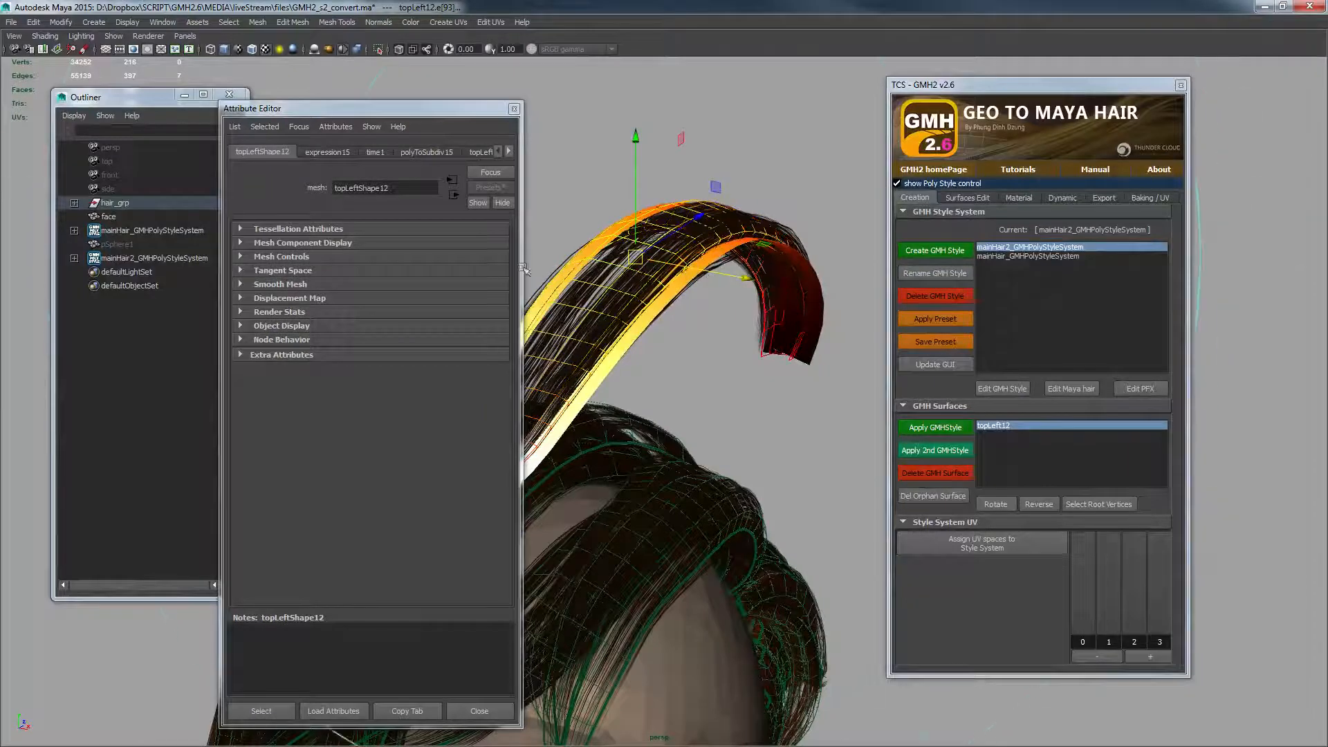
pyautogui.moveTo(635, 258); pyautogui.dragTo(585, 198)
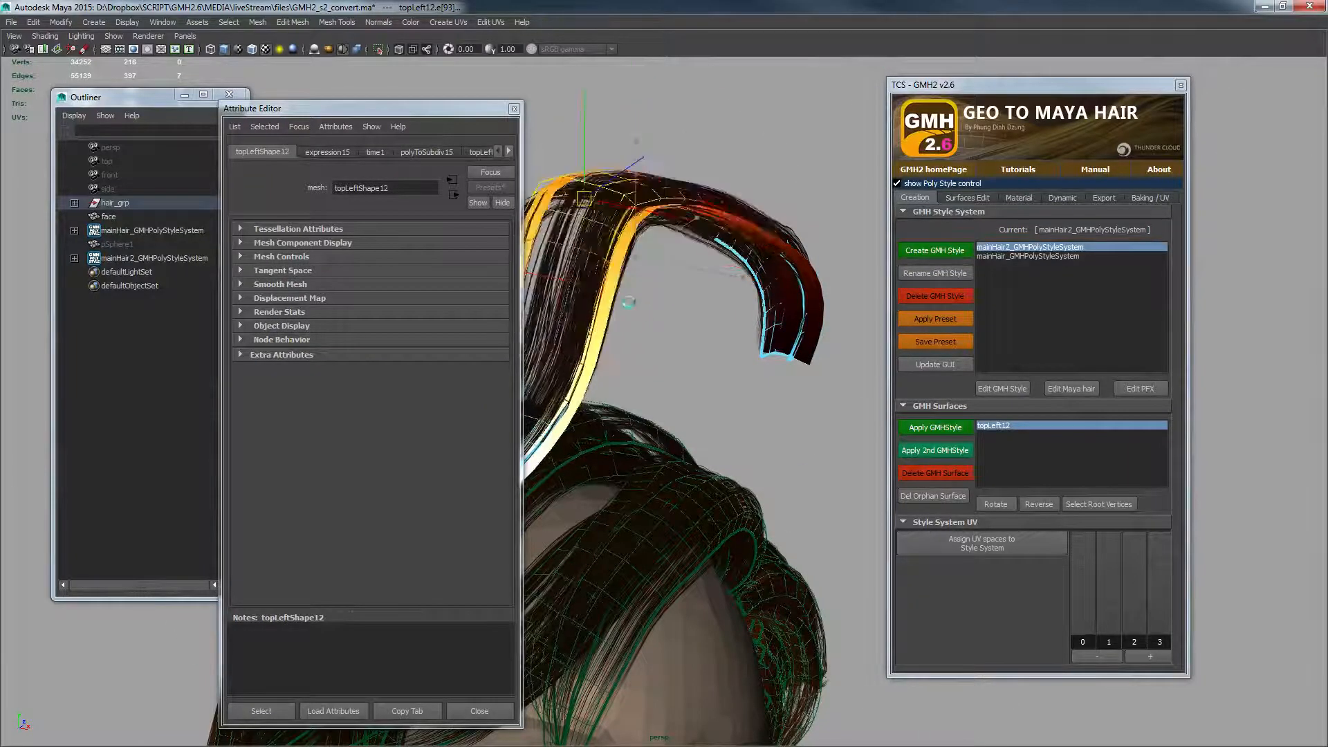
pyautogui.moveTo(628, 302); pyautogui.dragTo(660, 297, button='middle')
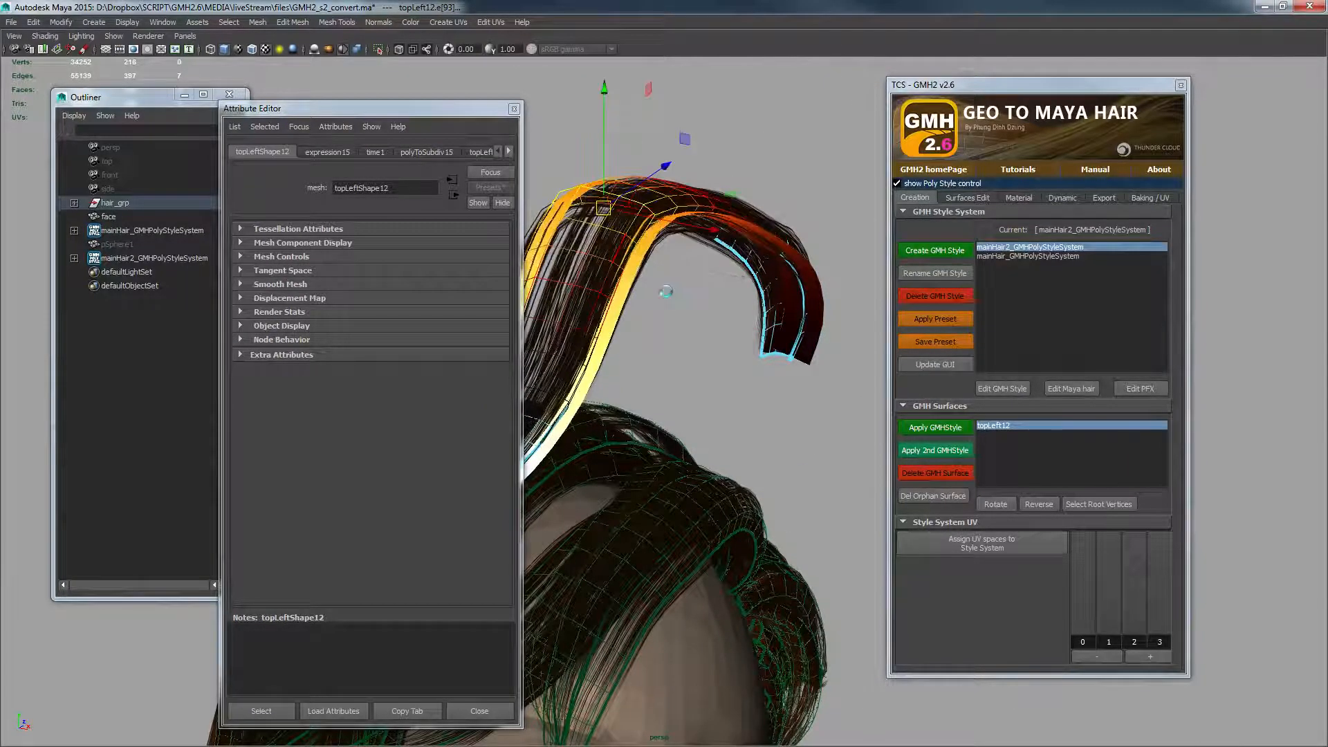
pyautogui.keyDown('alt'); pyautogui.moveTo(666, 291); pyautogui.dragTo(702, 278); pyautogui.keyUp('alt')
pyautogui.press('F8')
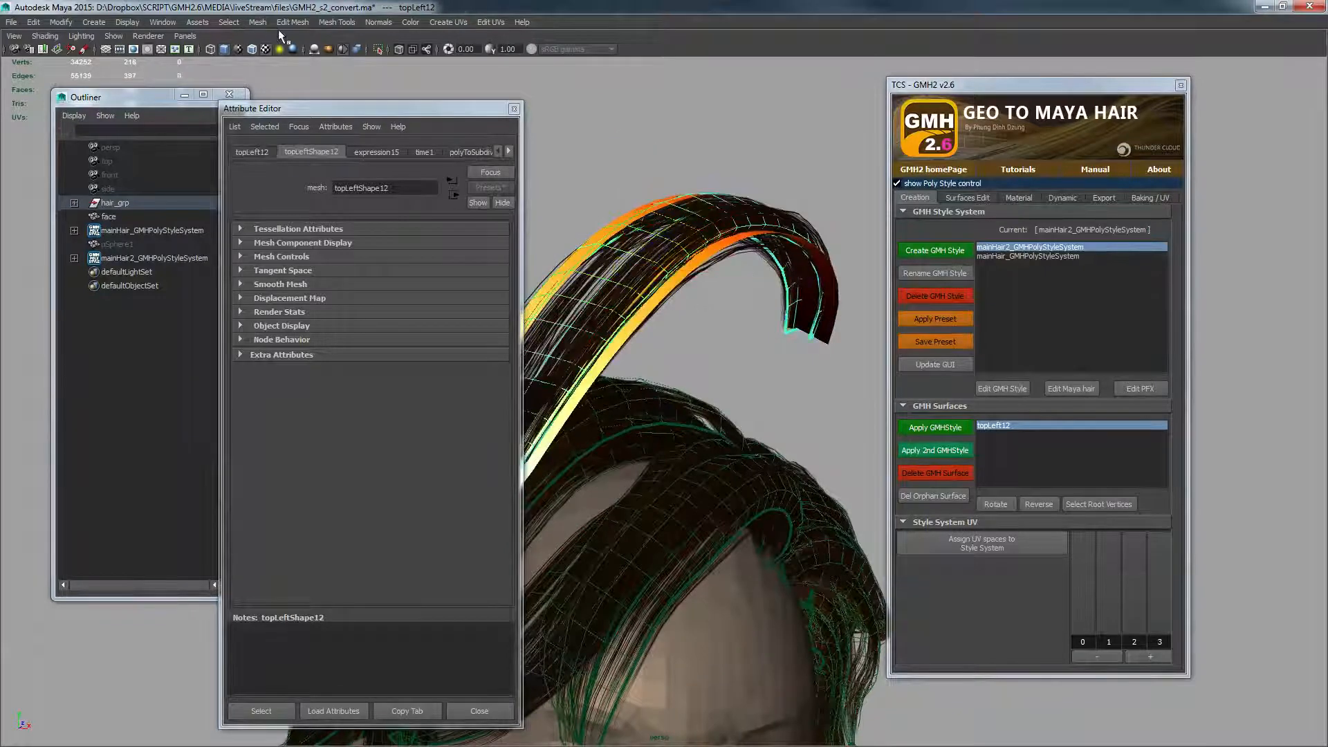
# - Bend the topLeft12 strand with a lattice by pulling its upper points up, and delete the strand's construction history
pyautogui.press('F2')
pyautogui.click(351, 22)
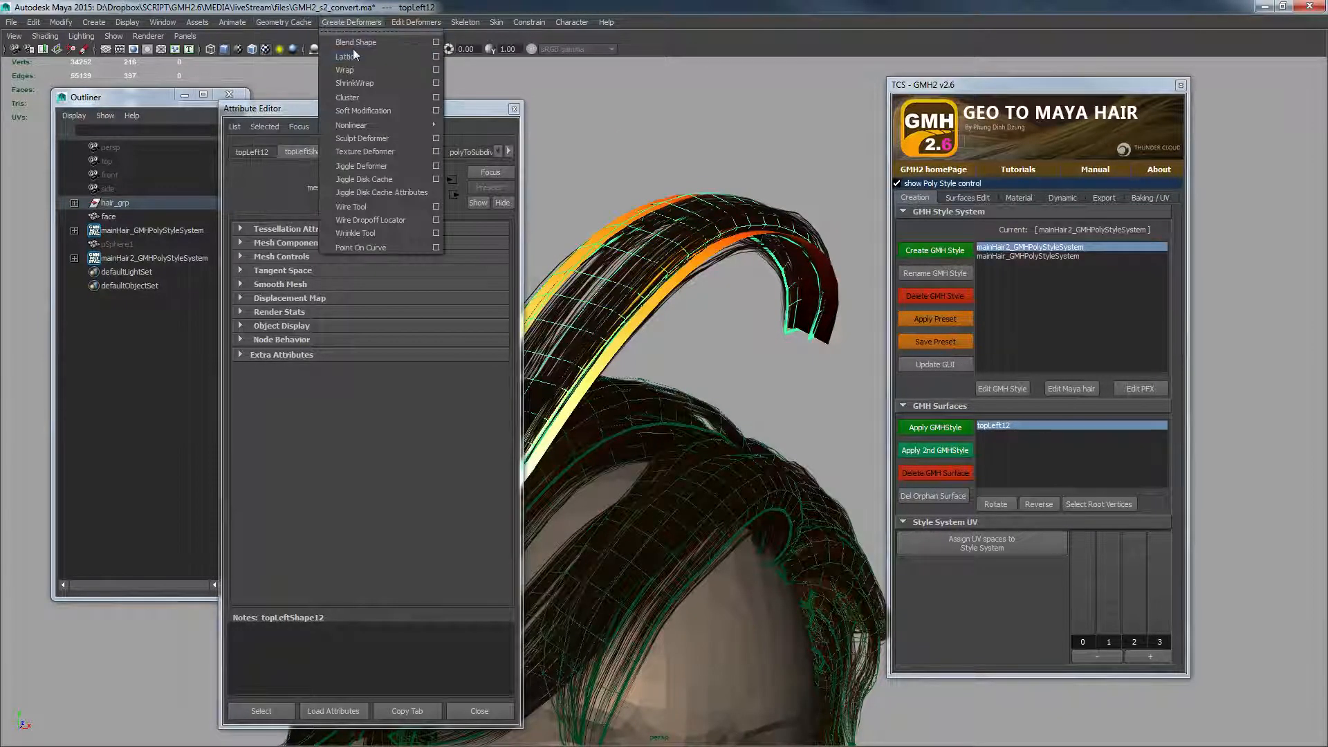
pyautogui.click(350, 56)
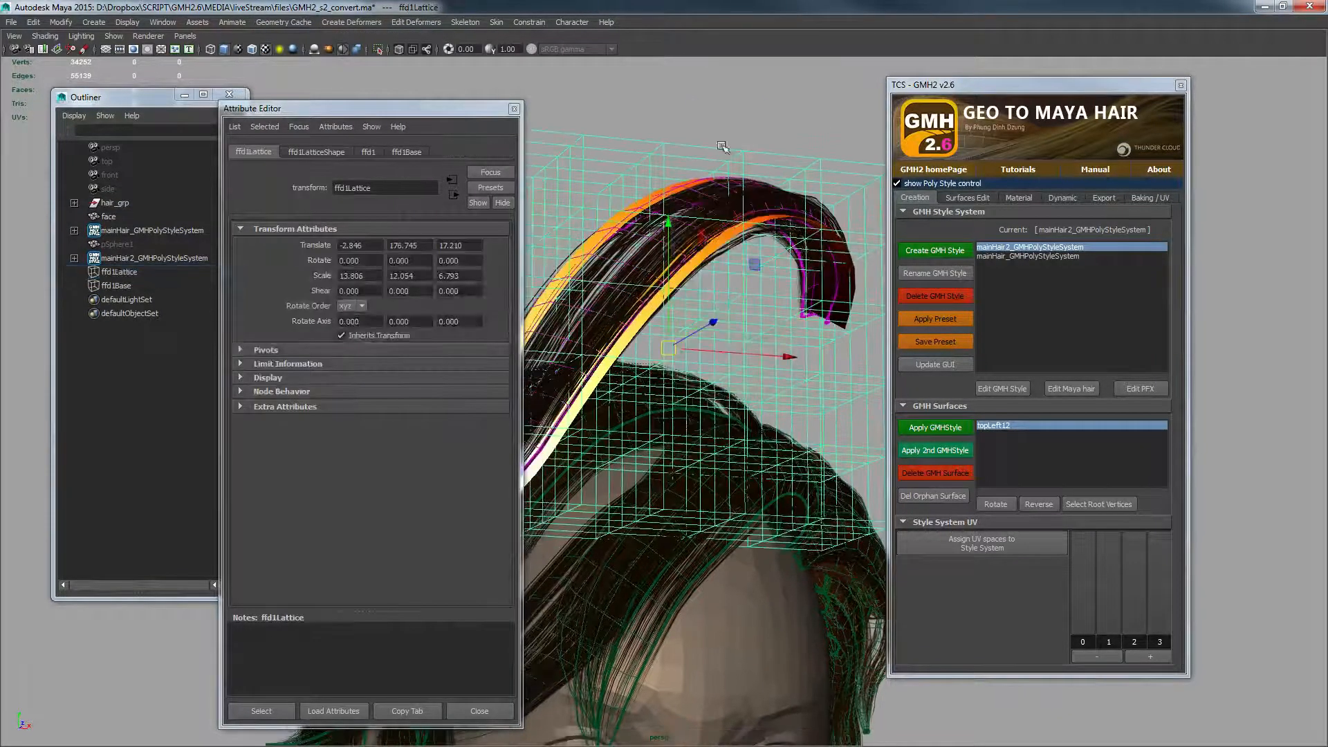
pyautogui.press('F8')
pyautogui.moveTo(728, 138); pyautogui.dragTo(650, 55)
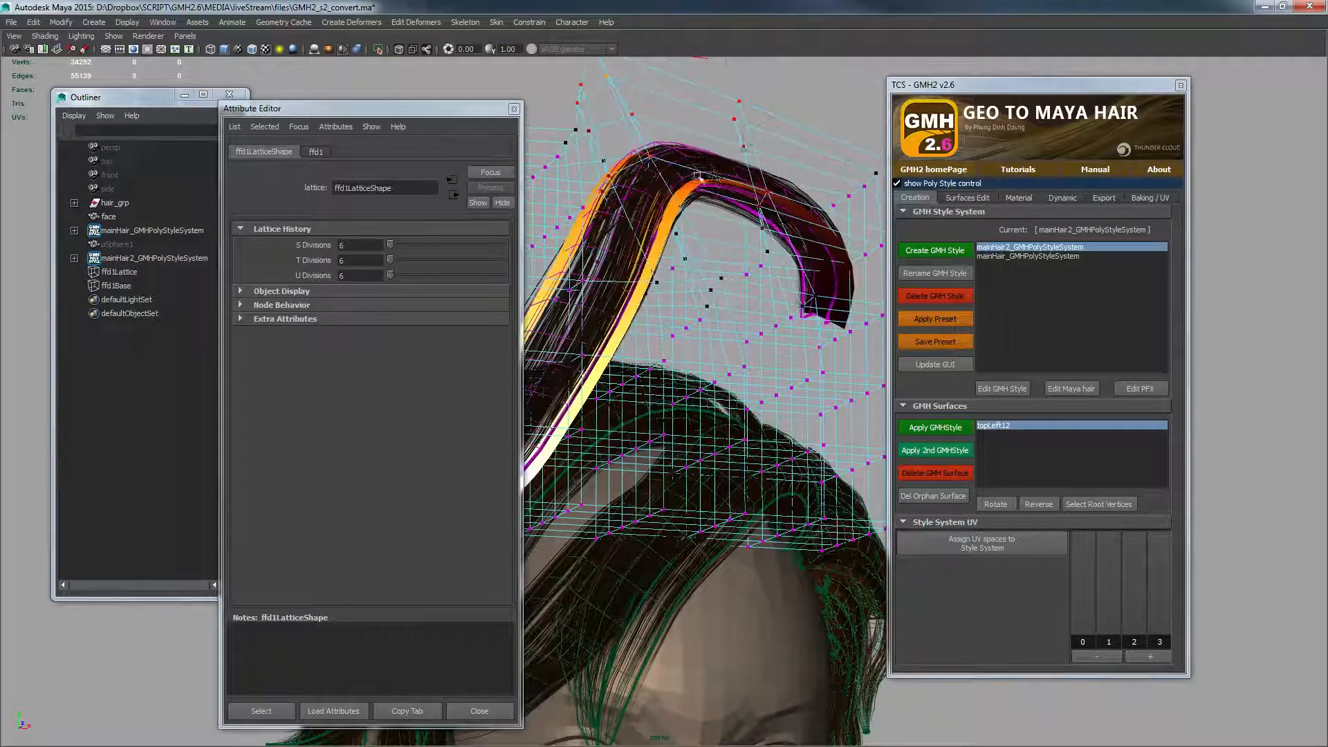
pyautogui.click(697, 167)
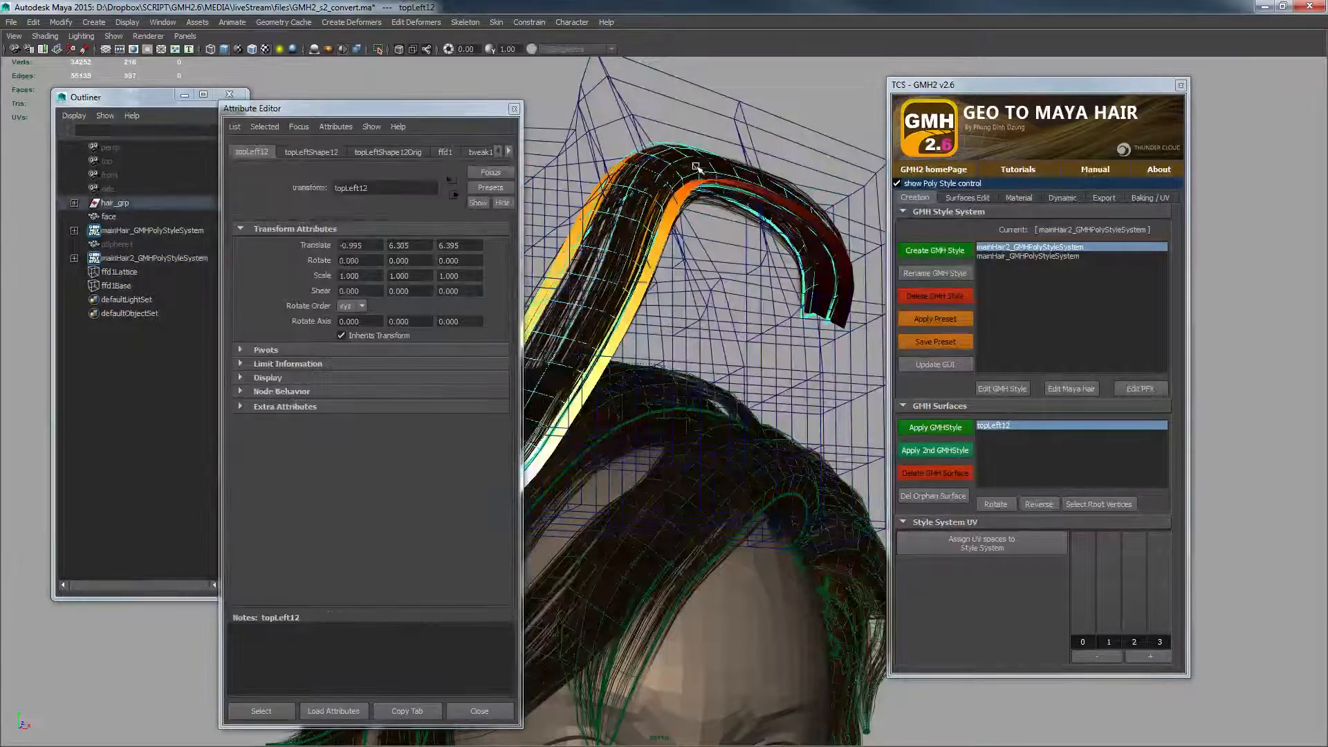
pyautogui.hotkey('alt', 'shift', 'd')
# - Return the topLeft12 strand to the head by setting its X, Y and Z translation to 0
pyautogui.moveTo(717, 297); pyautogui.dragTo(690, 257, button='middle')
pyautogui.keyDown('alt'); pyautogui.moveTo(709, 368); pyautogui.dragTo(664, 223); pyautogui.keyUp('alt')
pyautogui.hotkey('ctrl', 'z')
pyautogui.doubleClick(374, 243)
pyautogui.write('0')
pyautogui.press('Tab')
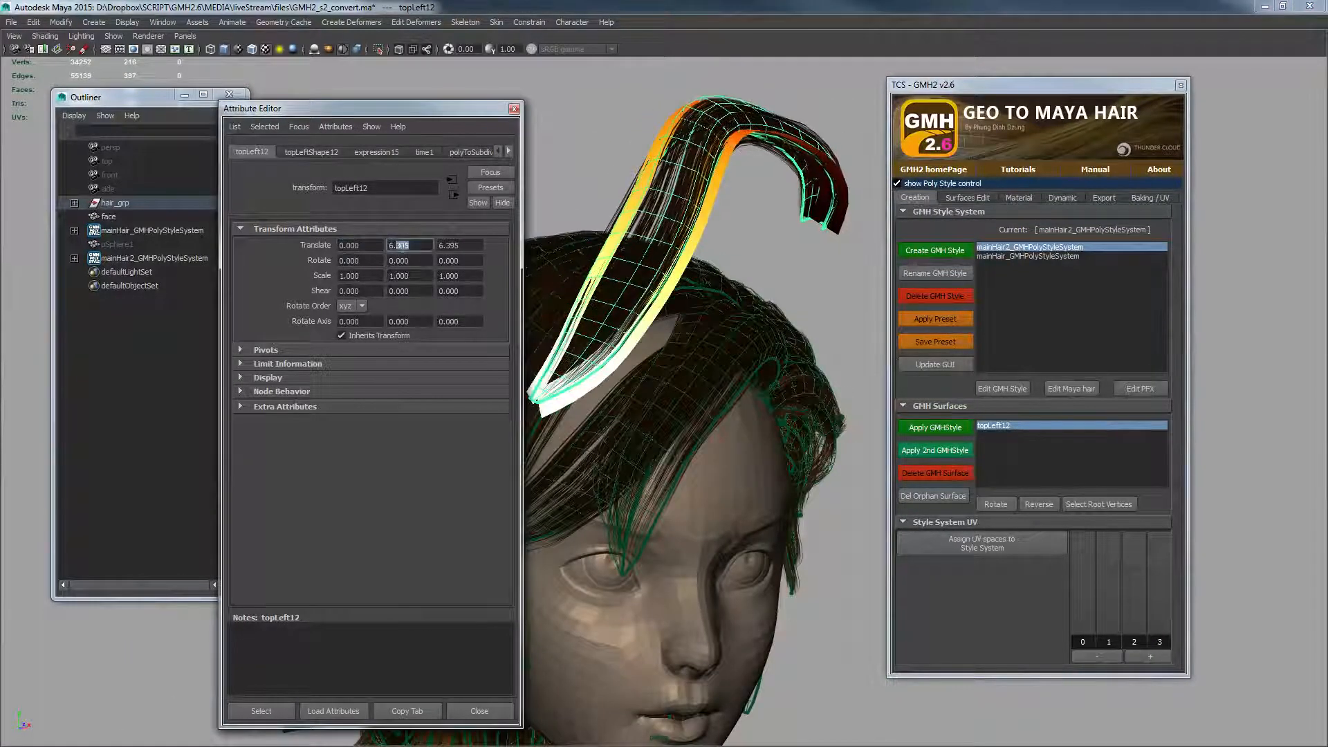
pyautogui.moveTo(480, 247); pyautogui.dragTo(329, 247)
pyautogui.write('0')
pyautogui.press('Return')
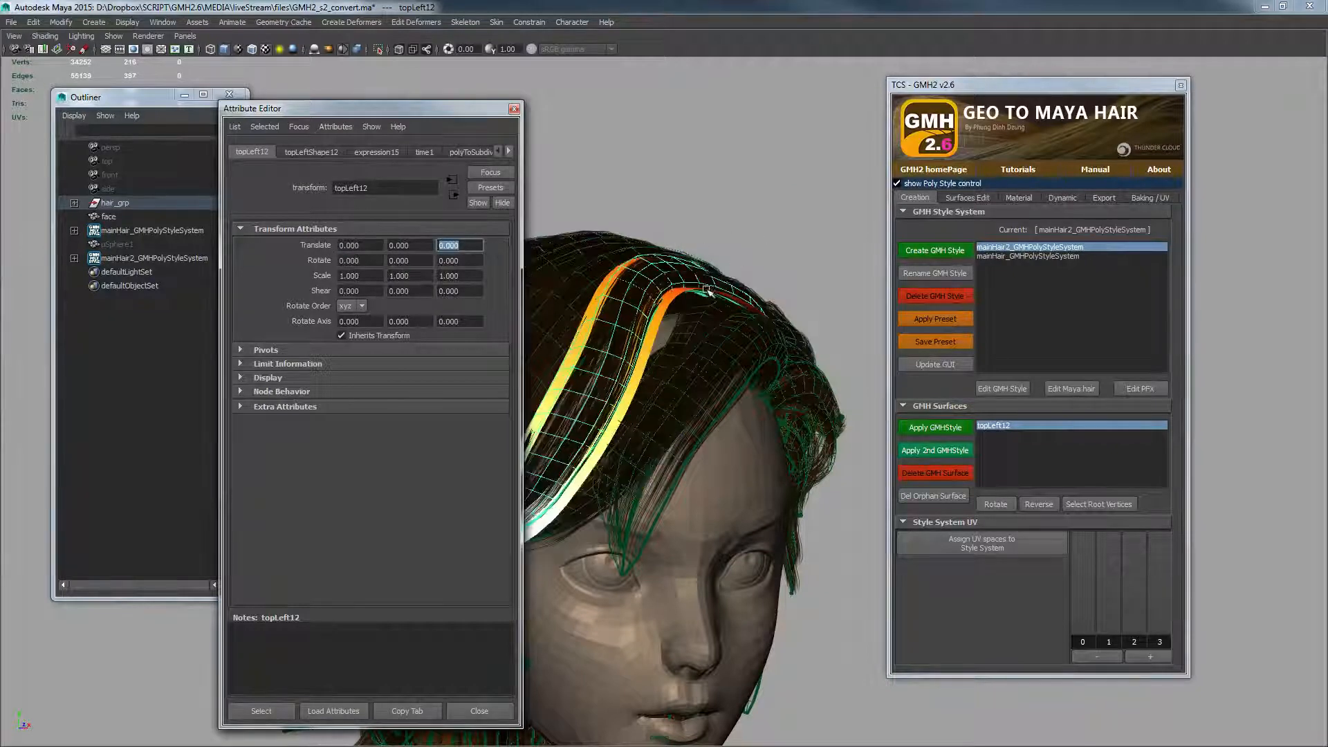
# - Reshape the topLeft12 strand along the head by moving soft-selected faces near the crown and around its middle
pyautogui.keyDown('alt'); pyautogui.moveTo(709, 292); pyautogui.dragTo(736, 293); pyautogui.keyUp('alt')
pyautogui.press('F11')
pyautogui.click(733, 217)
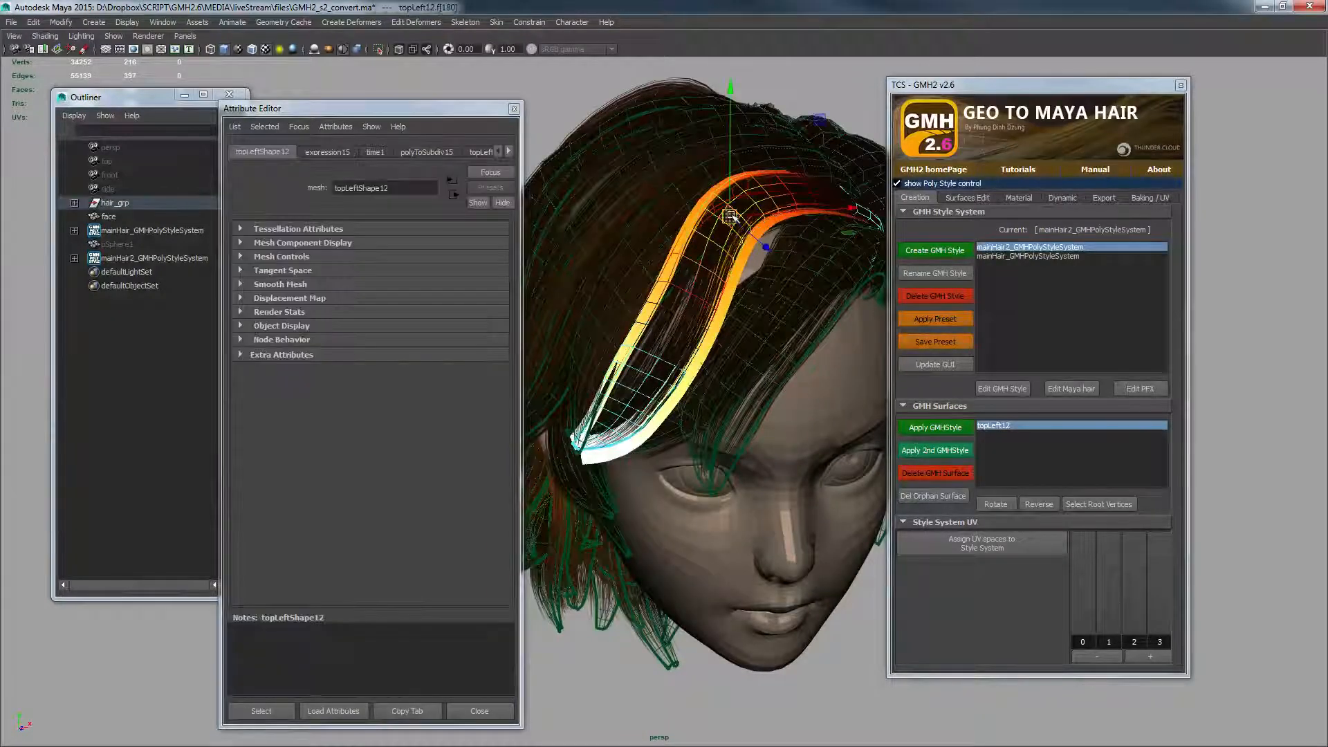
pyautogui.moveTo(734, 217); pyautogui.dragTo(756, 247)
pyautogui.click(692, 311)
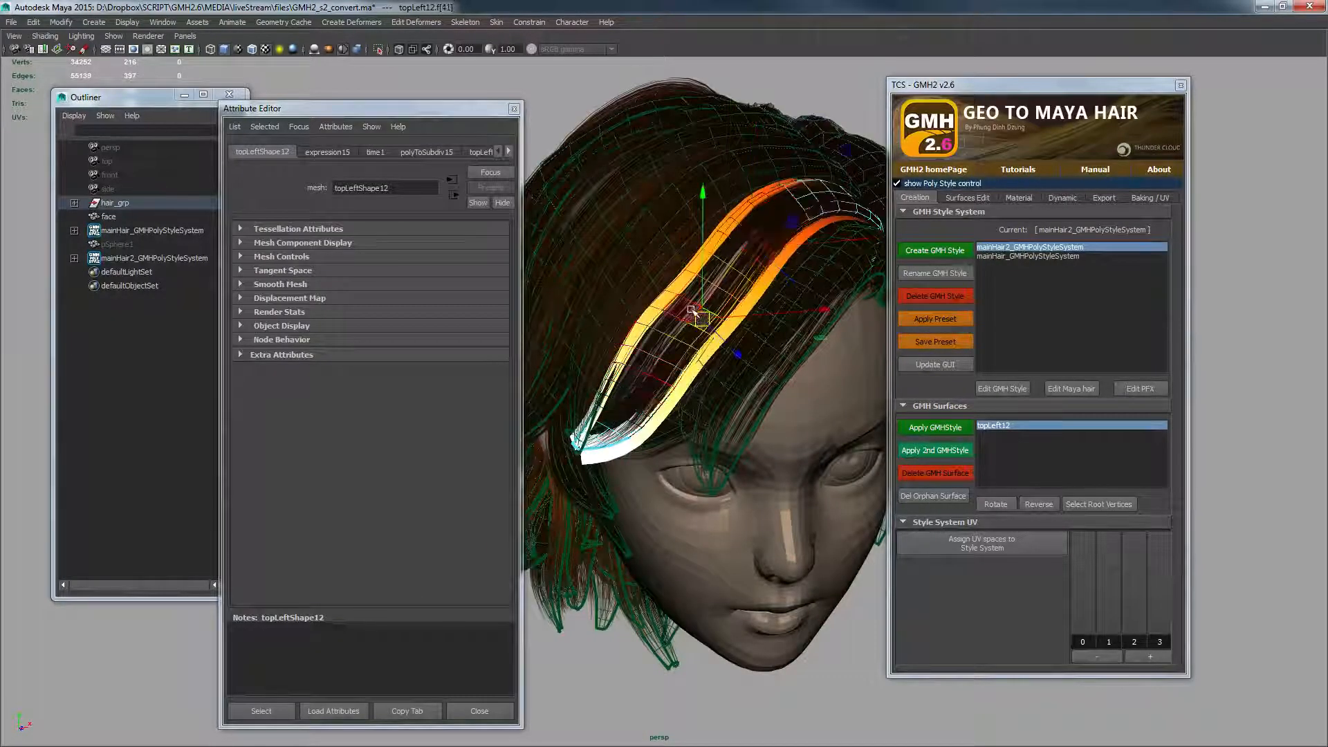
pyautogui.press('F8')
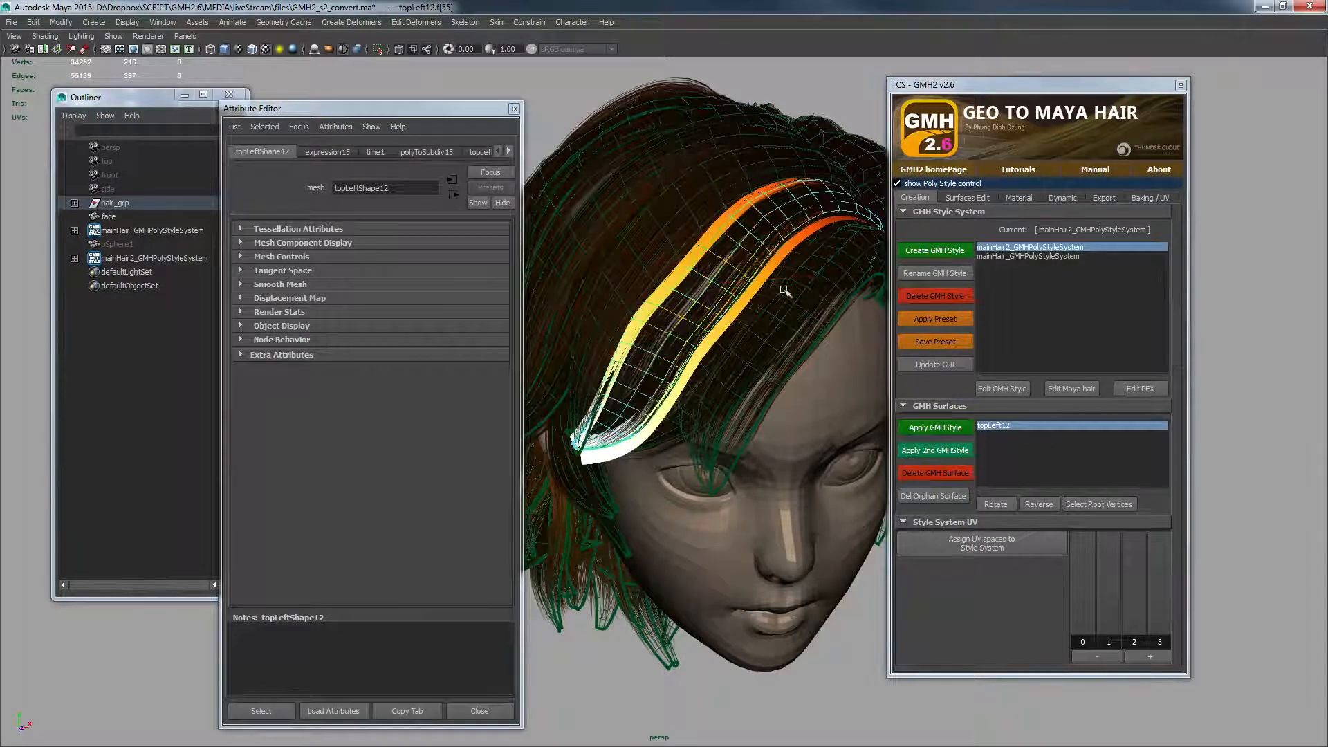
# - Apply mainHair2 as a second GMH style to the neighbouring topLeft1, topLeft2, topLeft3 and topLeft13 strands
pyautogui.click(807, 276)
pyautogui.keyDown('alt'); pyautogui.moveTo(806, 277); pyautogui.dragTo(834, 303); pyautogui.keyUp('alt')
pyautogui.click(825, 284)
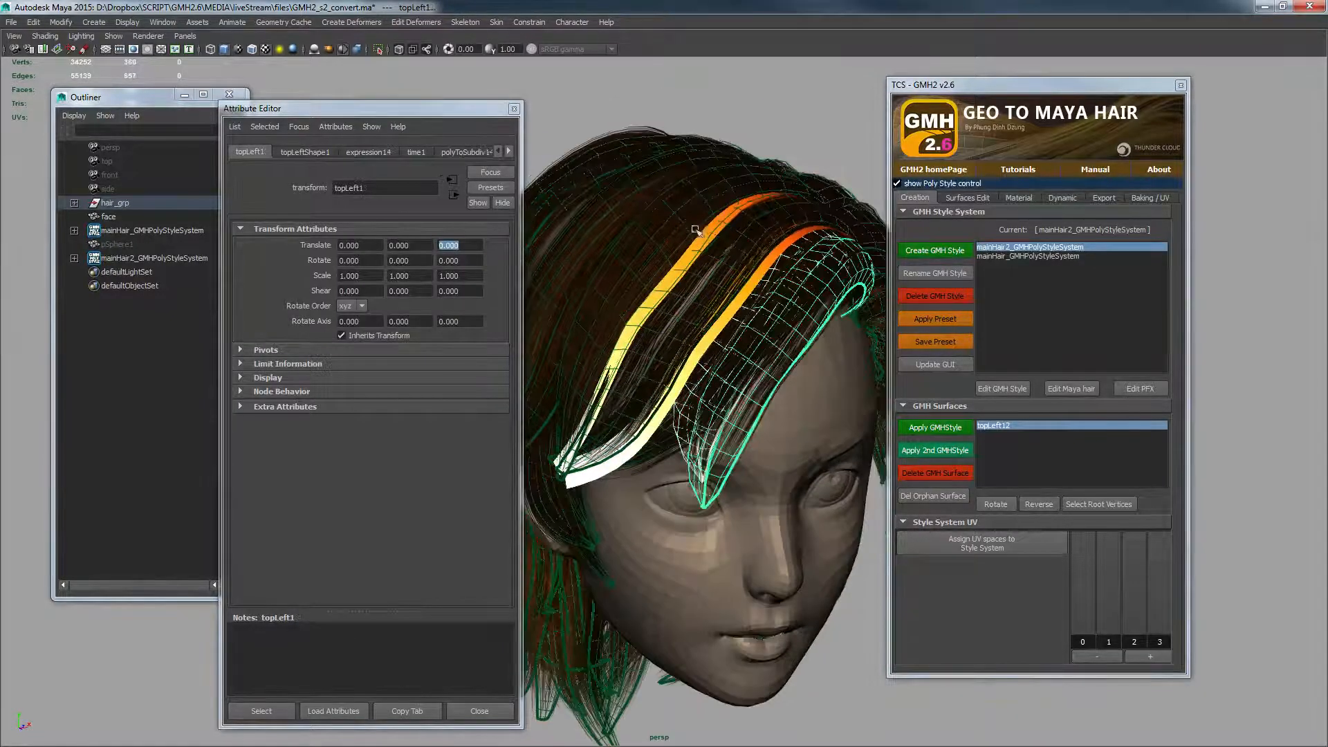
pyautogui.keyDown('shift'); pyautogui.click(667, 207); pyautogui.keyUp('shift')
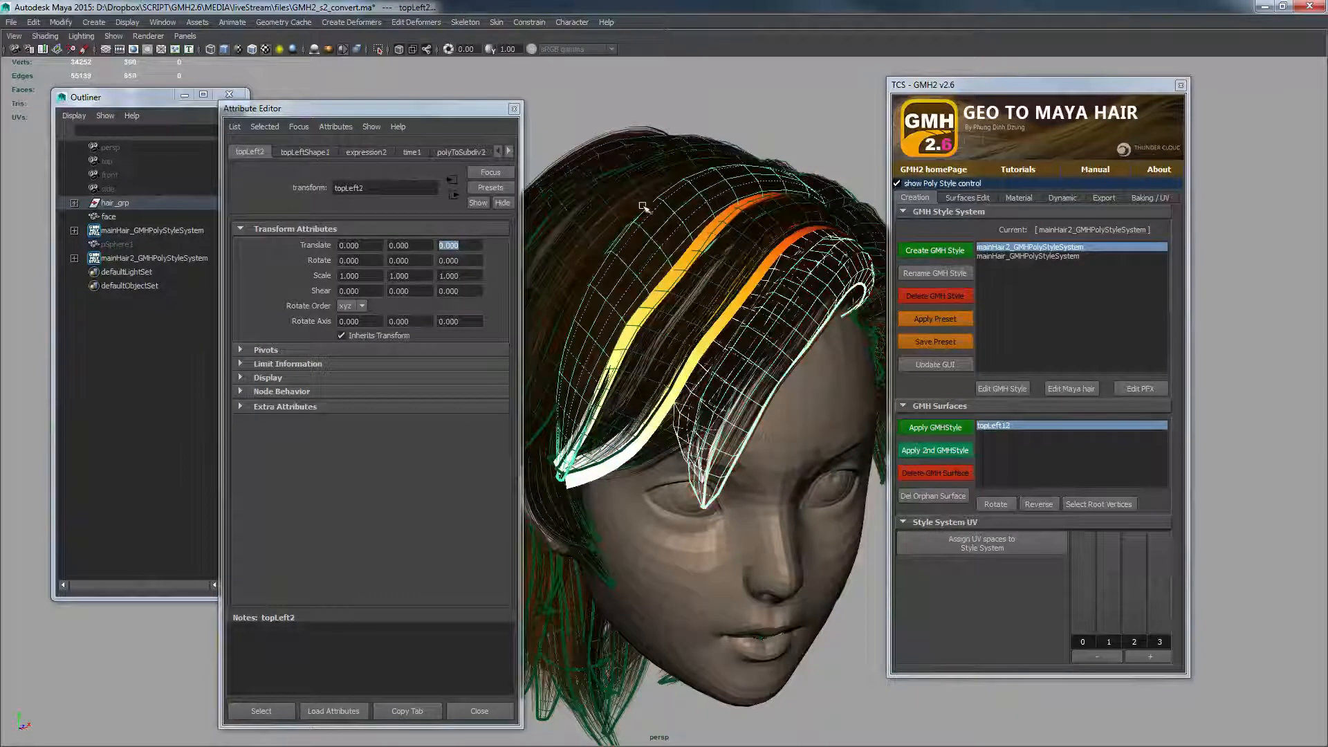
pyautogui.click(946, 450)
pyautogui.click(820, 141)
pyautogui.keyDown('alt'); pyautogui.moveTo(712, 299); pyautogui.dragTo(809, 305); pyautogui.keyUp('alt')
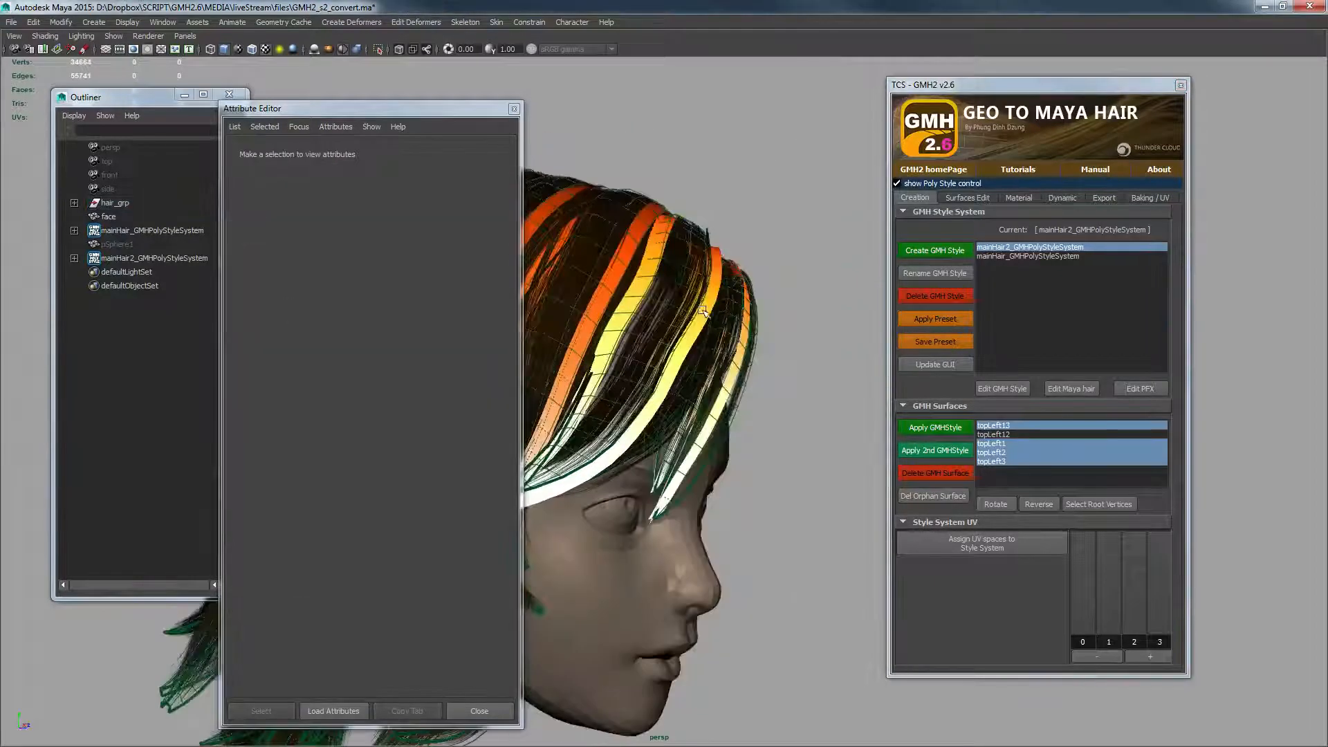
pyautogui.keyDown('alt'); pyautogui.moveTo(588, 310); pyautogui.dragTo(721, 313, button='middle'); pyautogui.keyUp('alt')
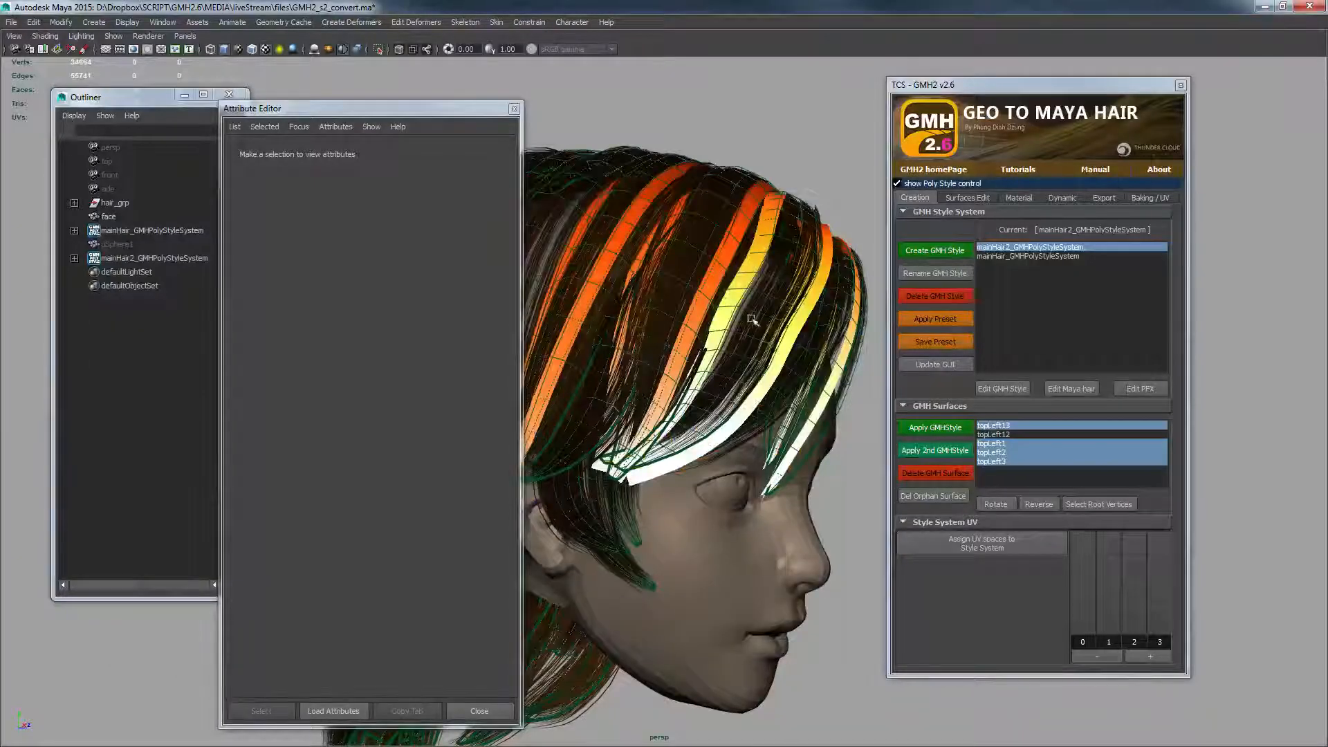
pyautogui.click(1029, 249)
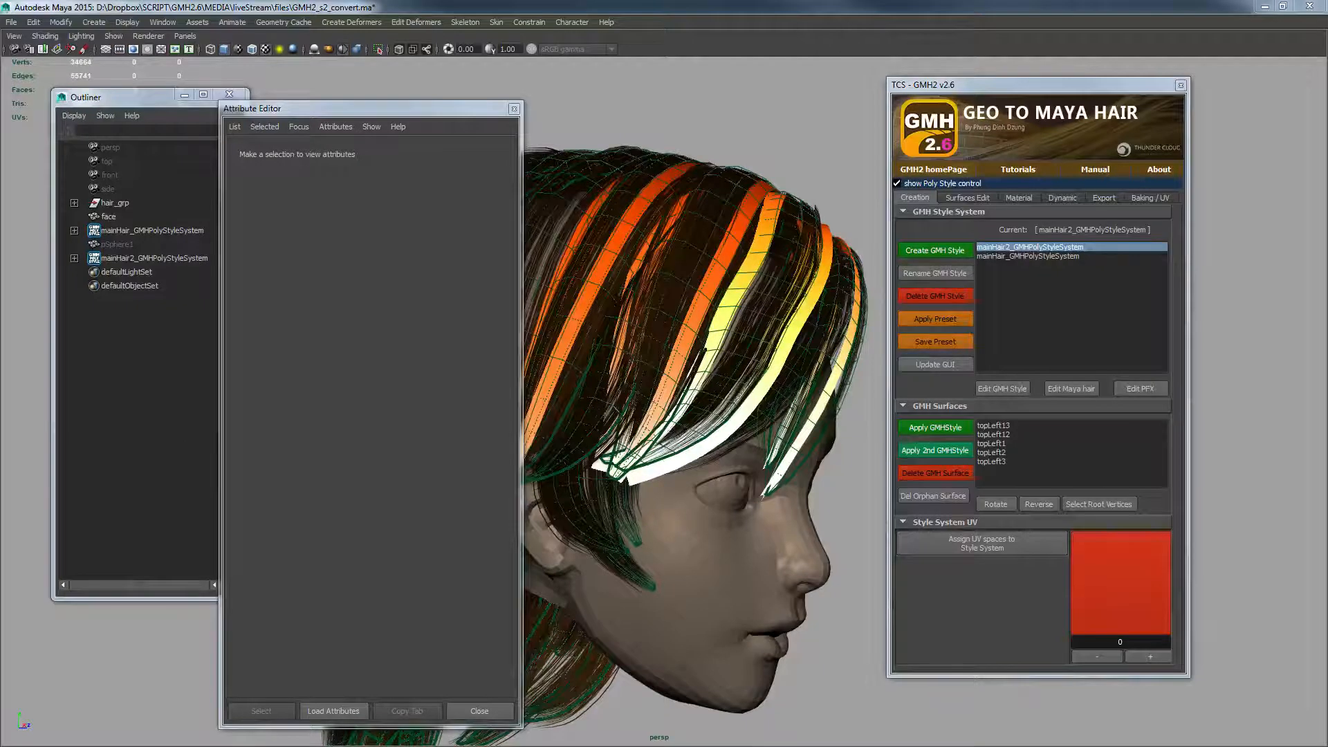
# - Switch to Marmoset Toolbag and examine the rendered hair from the back and both sides of the head
pyautogui.hotkey('alt', 'Tab')
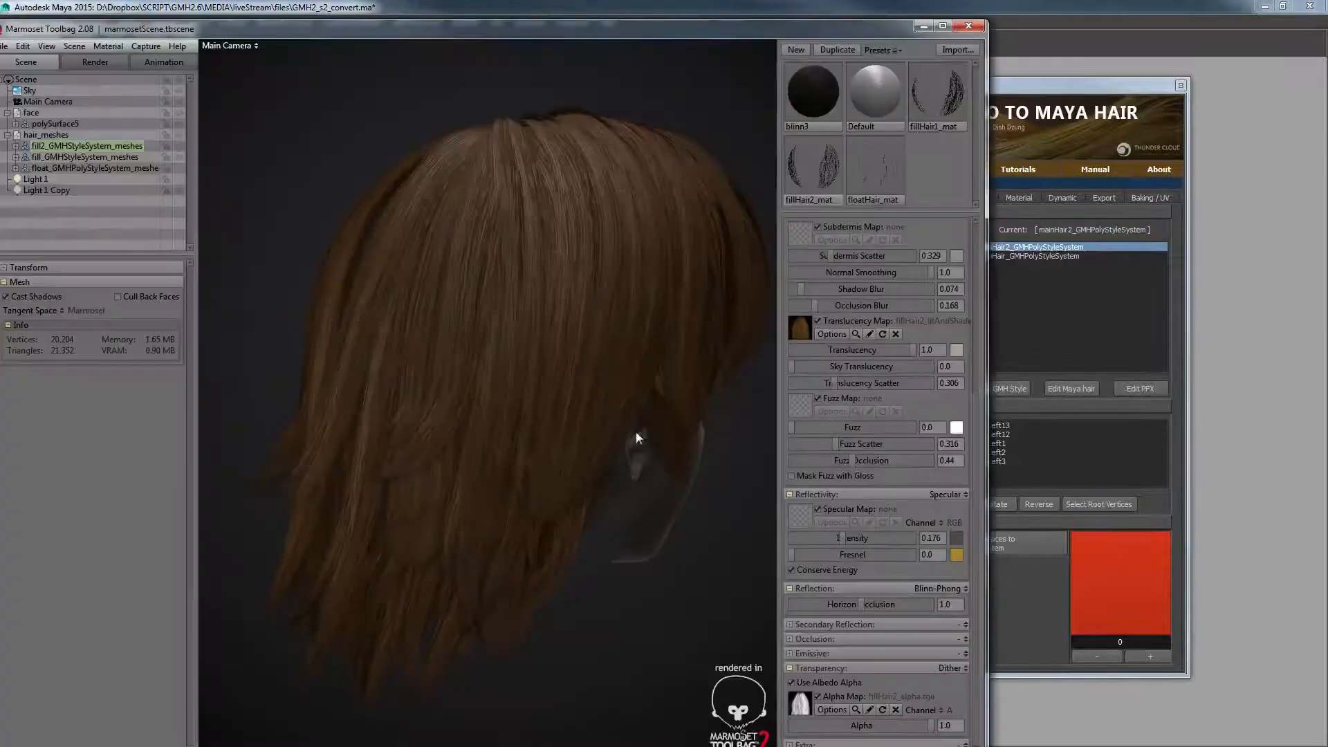
pyautogui.moveTo(594, 346); pyautogui.dragTo(493, 270)
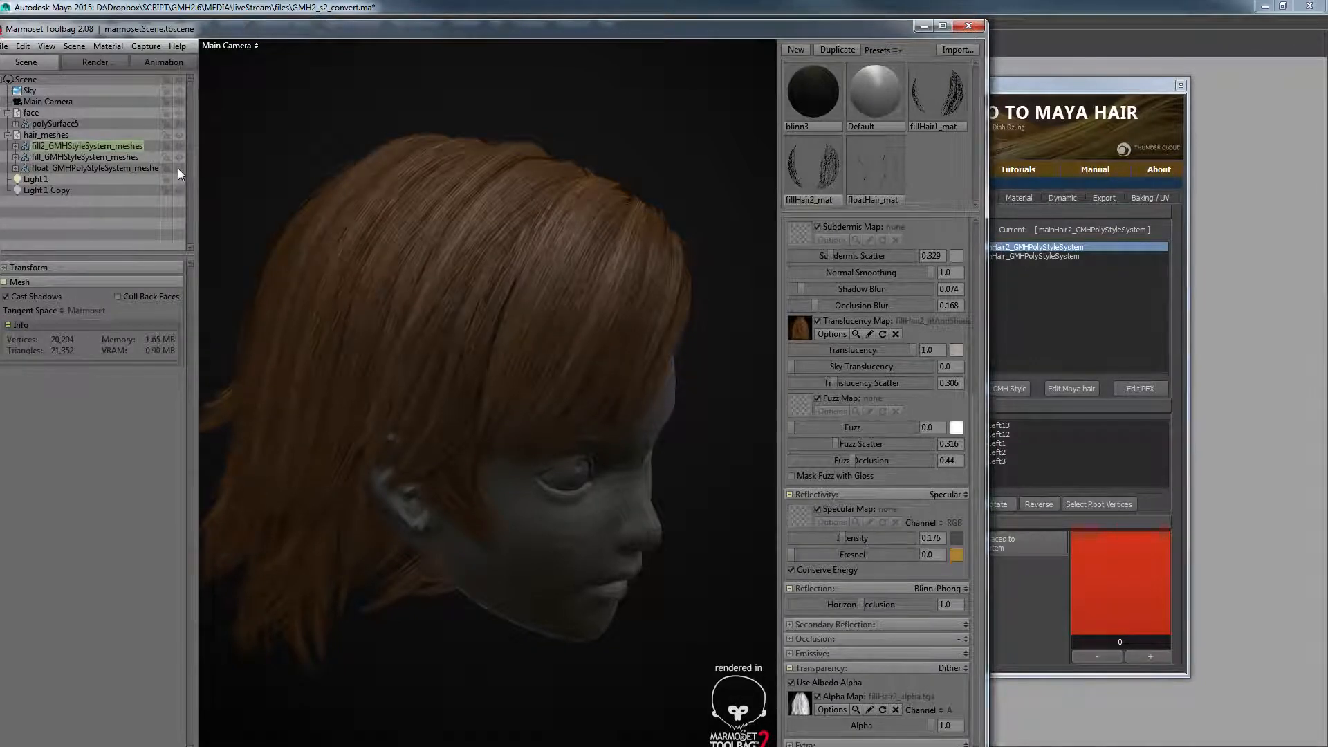
pyautogui.moveTo(365, 258)
pyautogui.mouseDown()
pyautogui.moveTo(429, 258)
pyautogui.moveTo(380, 228)
pyautogui.moveTo(480, 270)
pyautogui.moveTo(429, 276)
pyautogui.moveTo(522, 214)
pyautogui.moveTo(521, 249)
pyautogui.moveTo(448, 258)
pyautogui.moveTo(510, 335)
pyautogui.moveTo(533, 303)
pyautogui.moveTo(459, 281)
pyautogui.moveTo(403, 294)
pyautogui.moveTo(494, 298)
pyautogui.moveTo(440, 193)
pyautogui.moveTo(373, 268)
pyautogui.mouseUp()
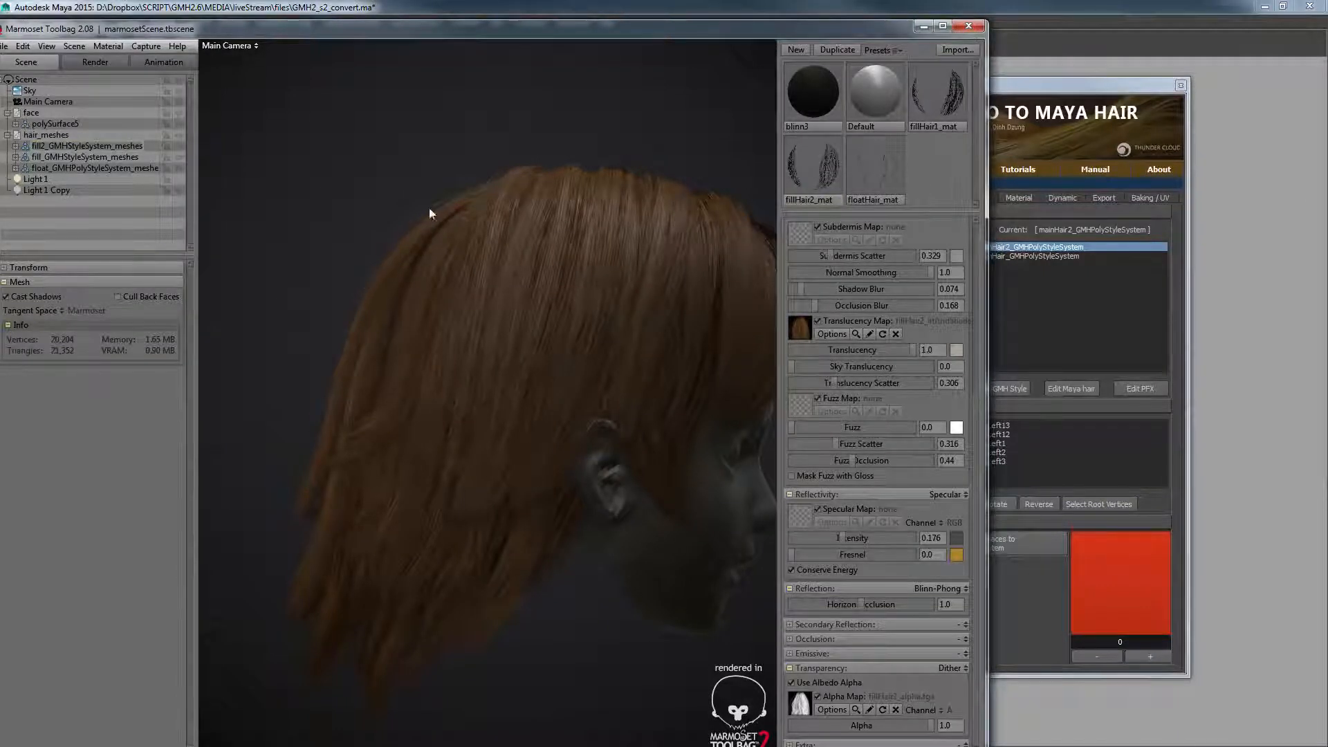
pyautogui.moveTo(429, 213); pyautogui.dragTo(385, 258)
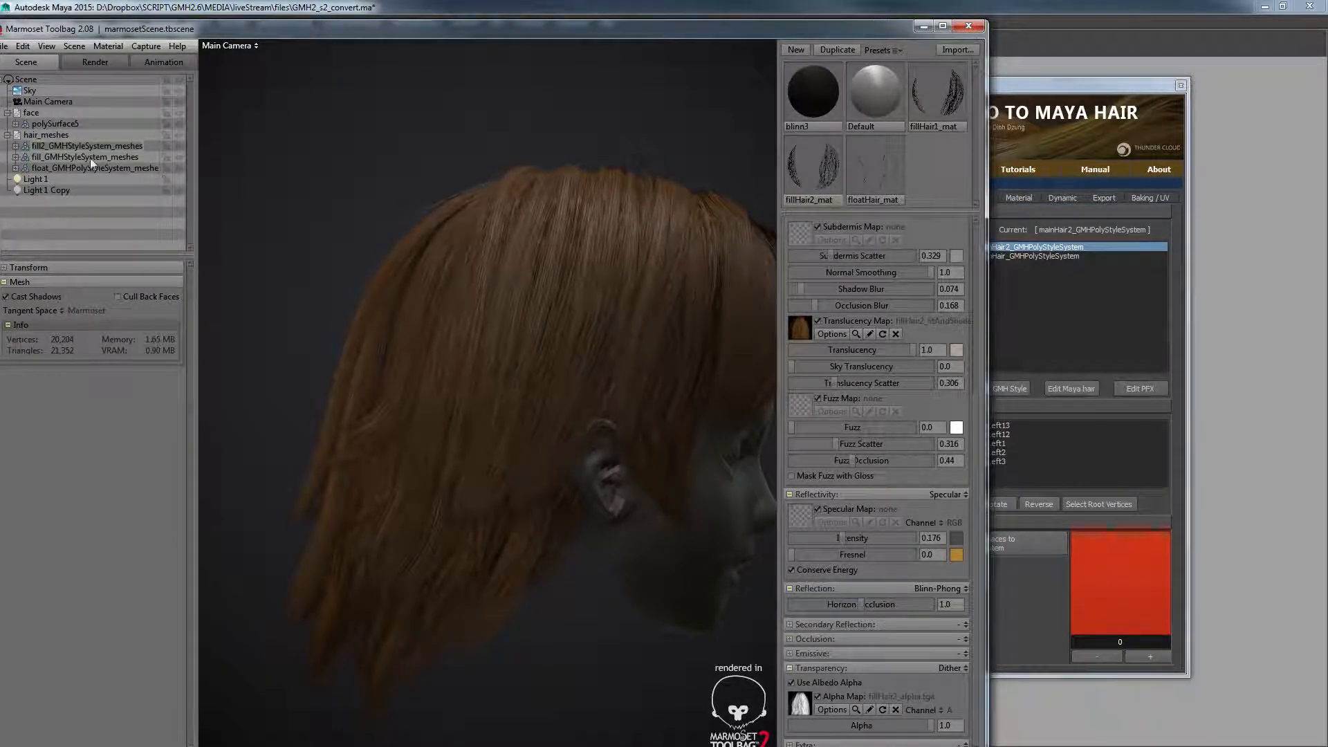
pyautogui.moveTo(472, 256); pyautogui.dragTo(300, 295)
pyautogui.moveTo(342, 282); pyautogui.dragTo(466, 303, button='right')
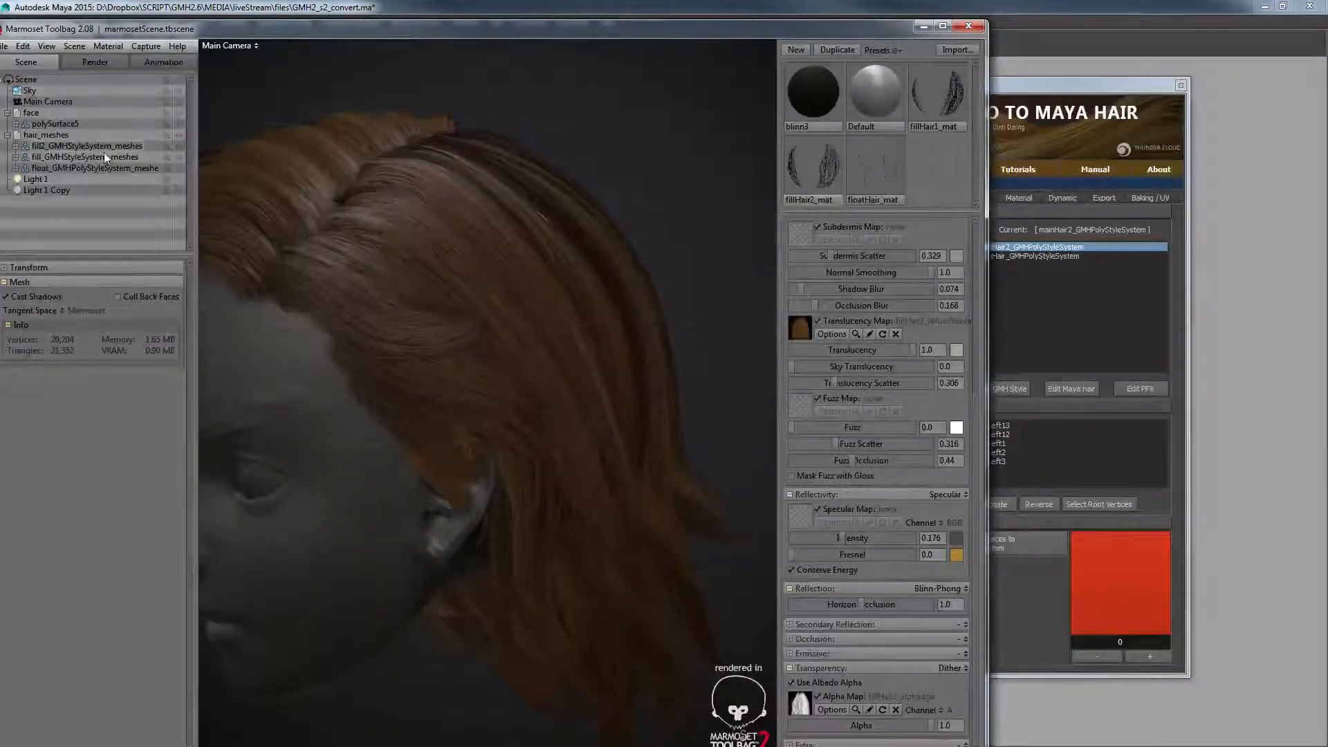
# - Highlight the fill, fill2 and float hair meshes in turn to examine how the layers cover the head
pyautogui.click(104, 156)
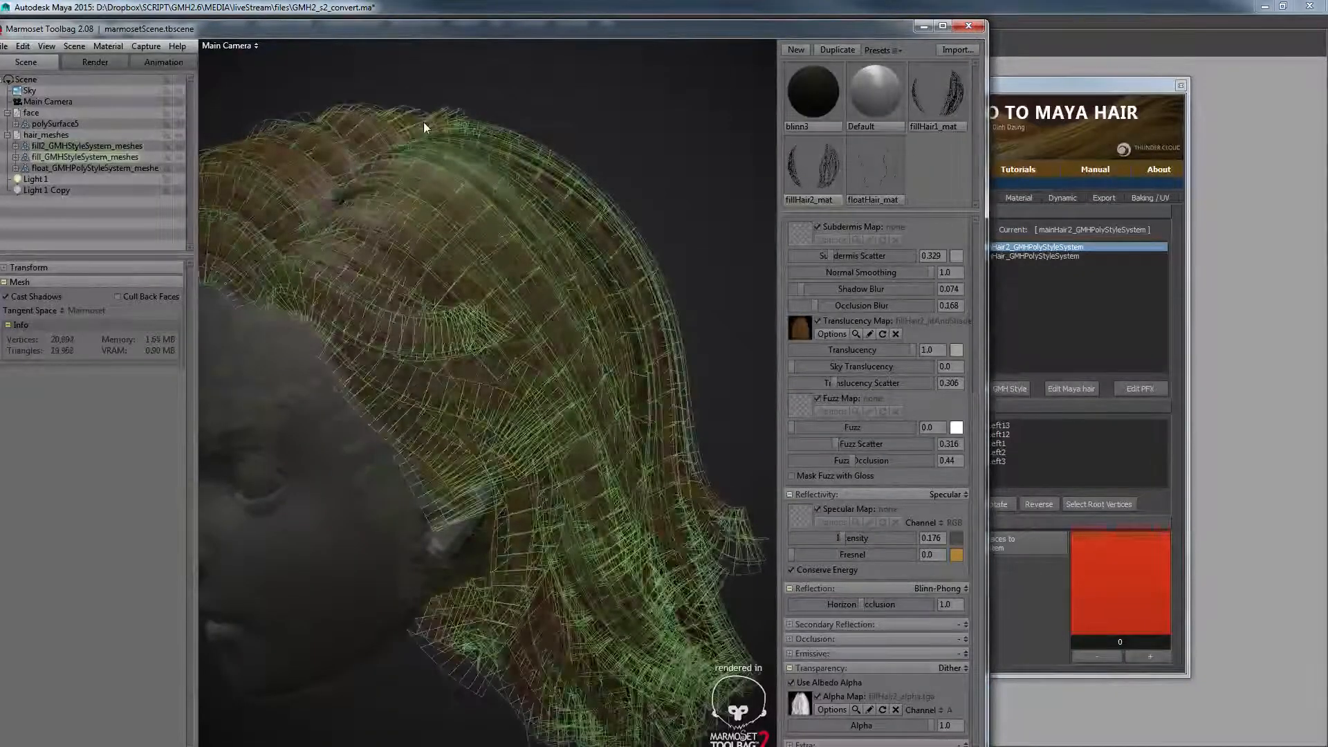
pyautogui.click(73, 151)
pyautogui.click(98, 167)
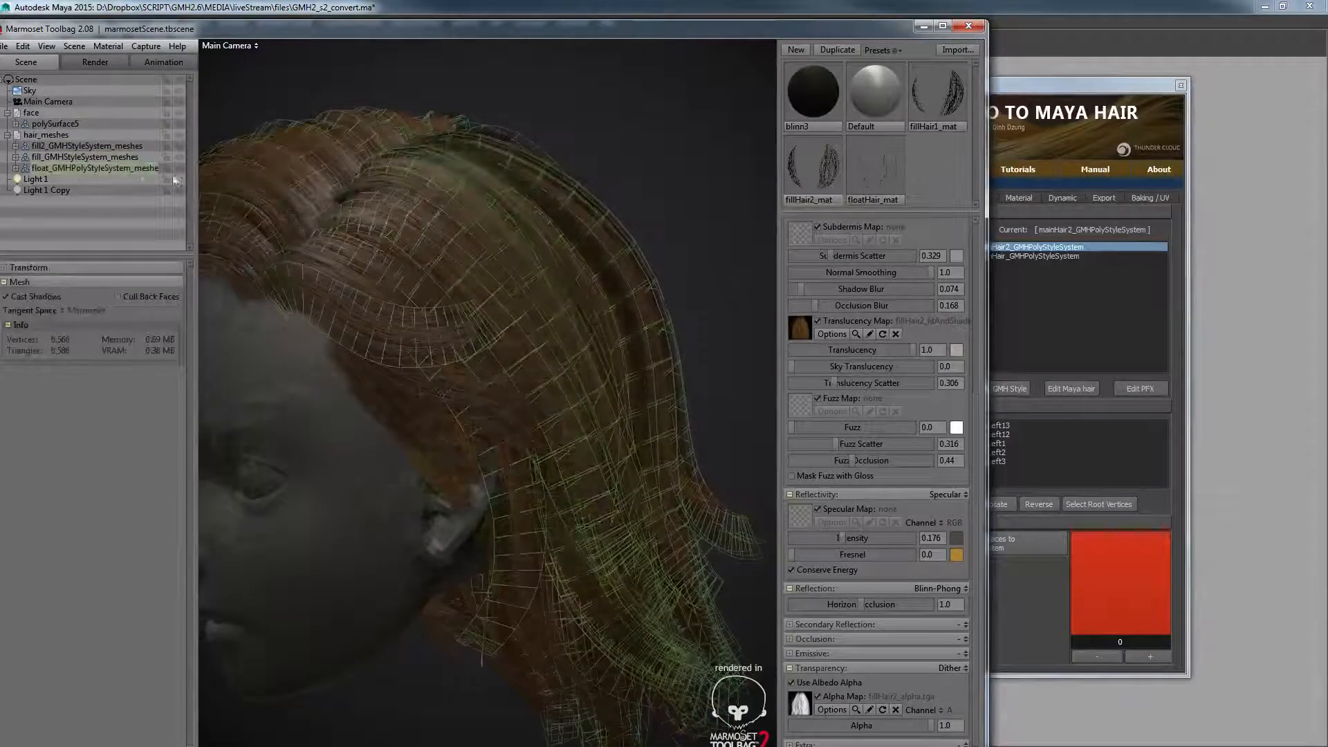
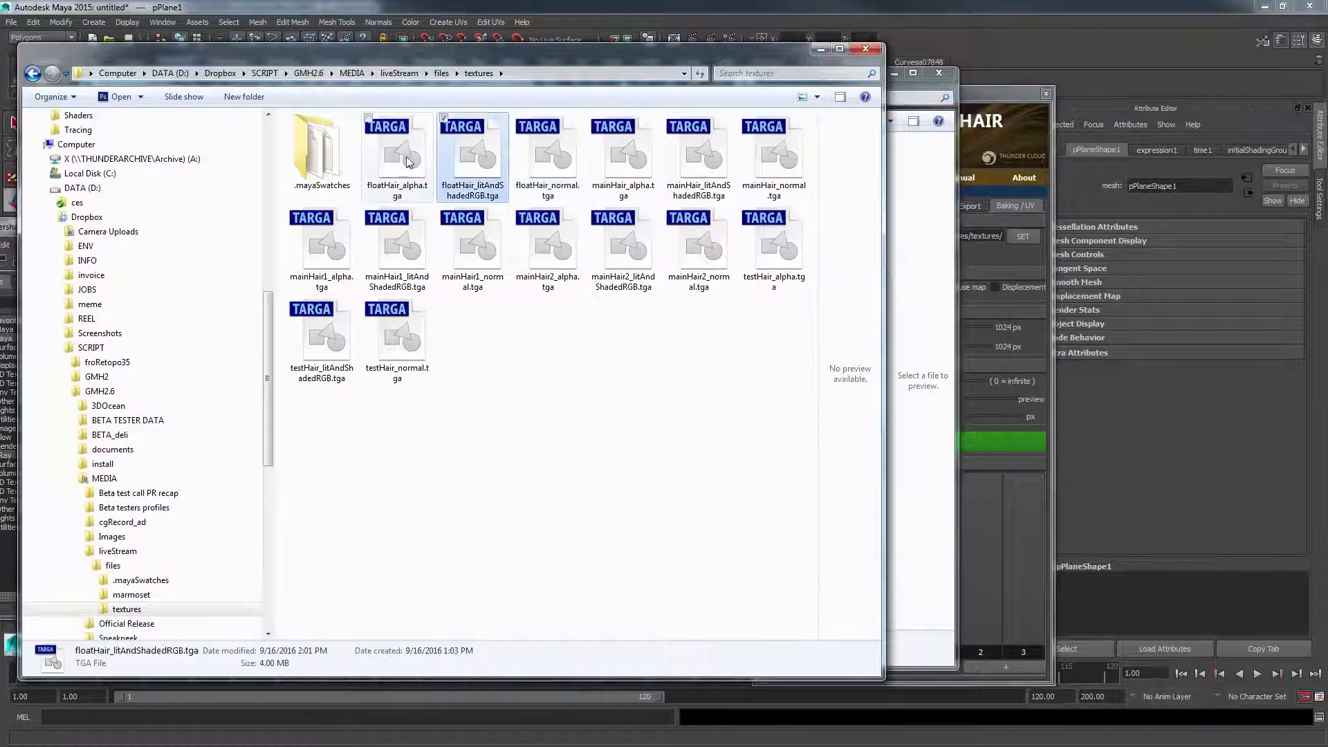
# - Open floatHair_alpha.tga in Photoshop, check the marmoset and files folders, and return to the alpha texture
pyautogui.doubleClick(404, 152)
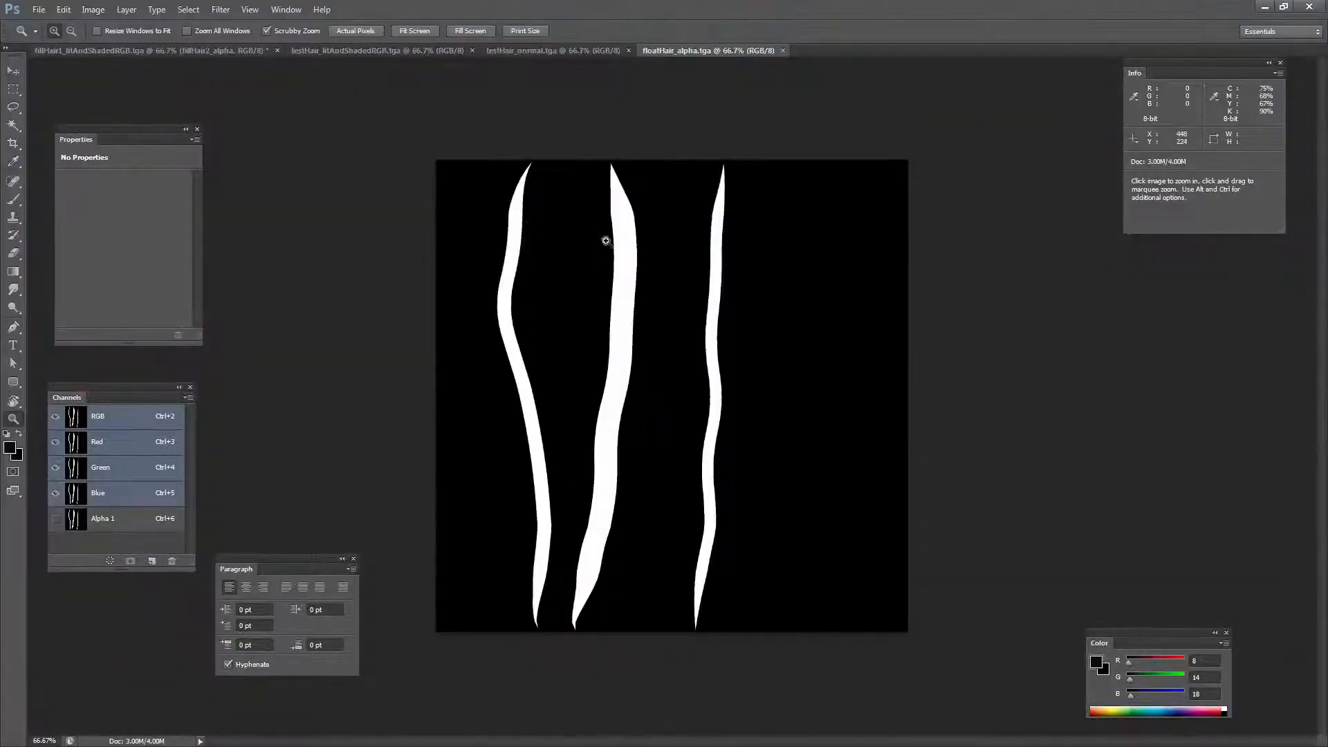
pyautogui.hotkey('alt', 'Tab')
pyautogui.click(145, 596)
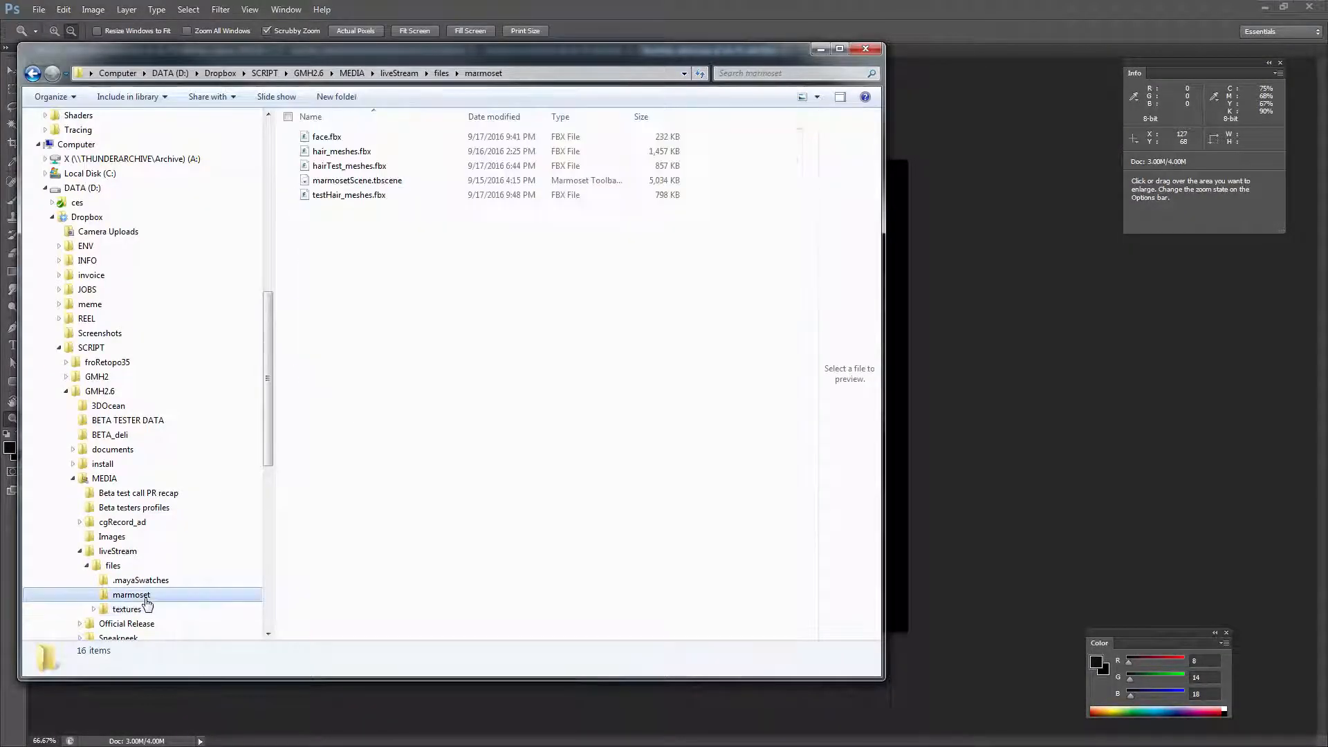
pyautogui.click(113, 565)
pyautogui.hotkey('alt', 'Tab')
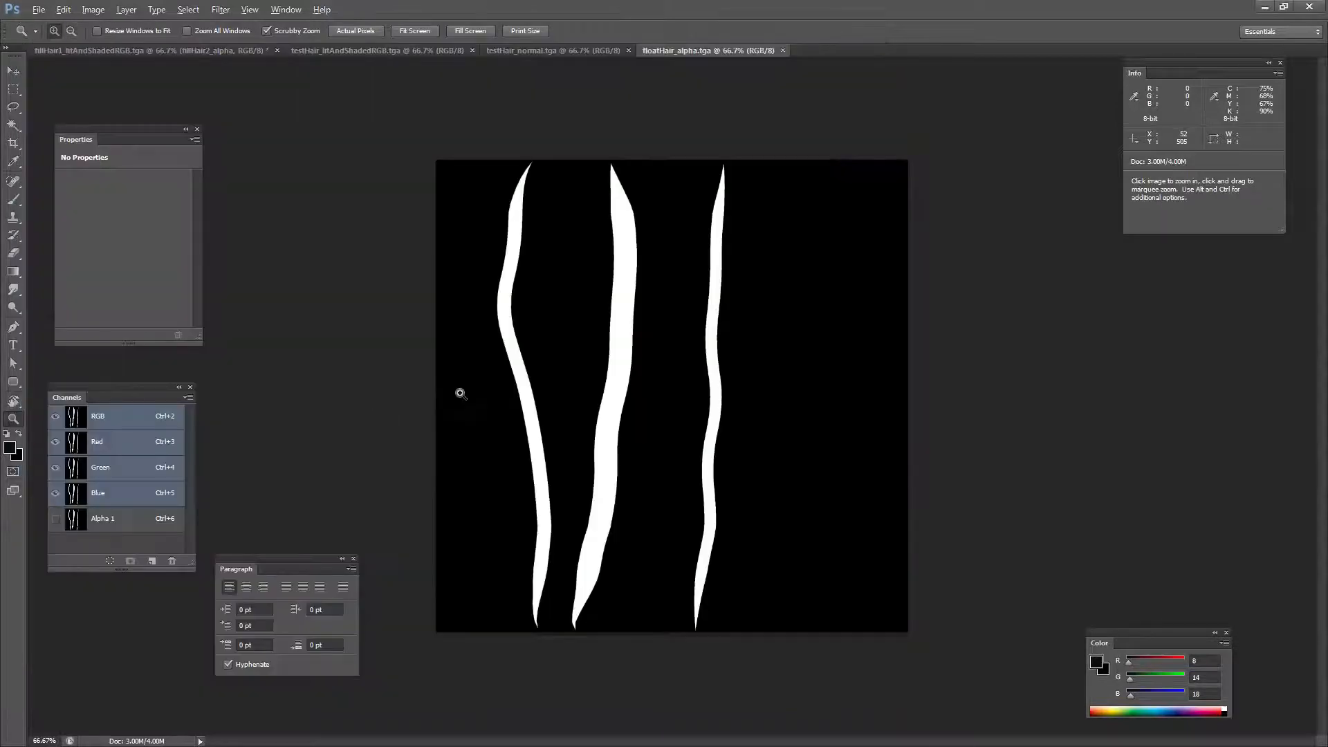
# - Open floatHair_litAndShadedRGB.tga from the sourceFiles folder in Photoshop and examine its thin floating strands
pyautogui.hotkey('alt', 'Tab')
pyautogui.hotkey('alt', 'Tab')
pyautogui.click(647, 208)
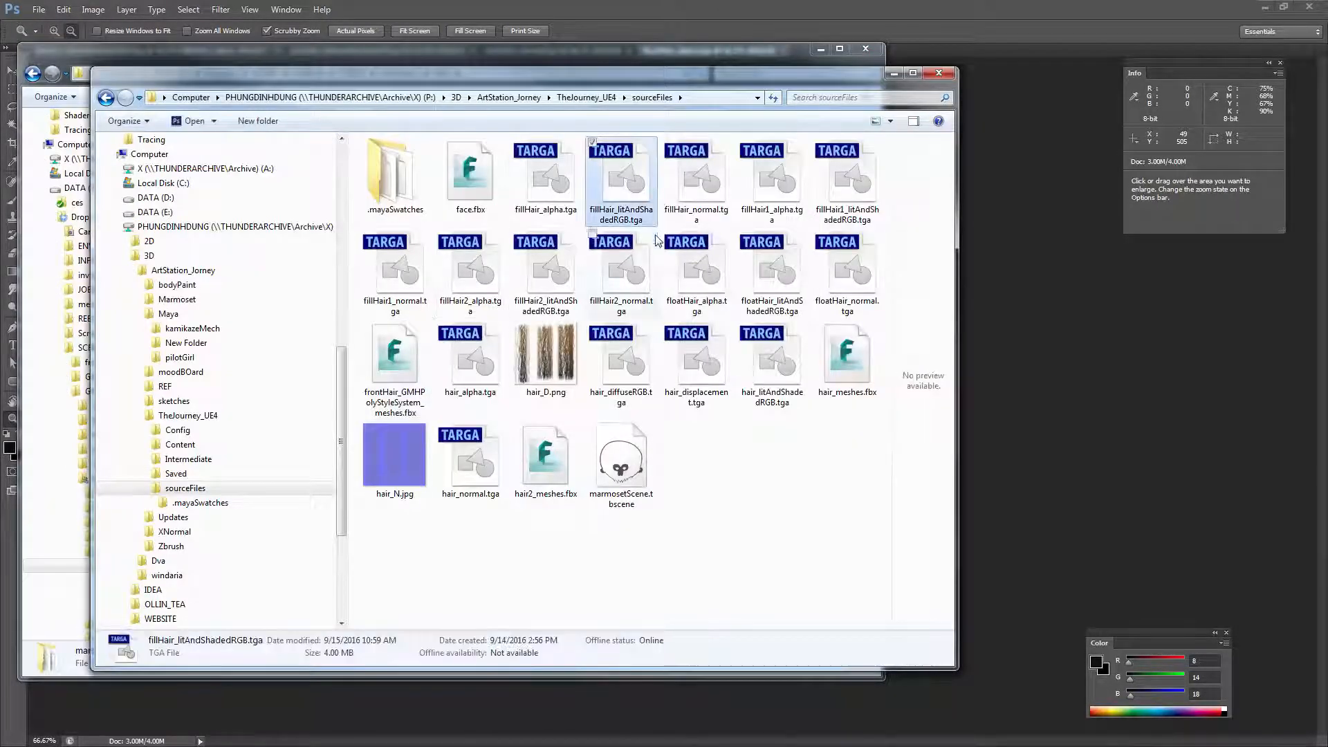
pyautogui.click(769, 271)
pyautogui.click(696, 277)
pyautogui.click(771, 272)
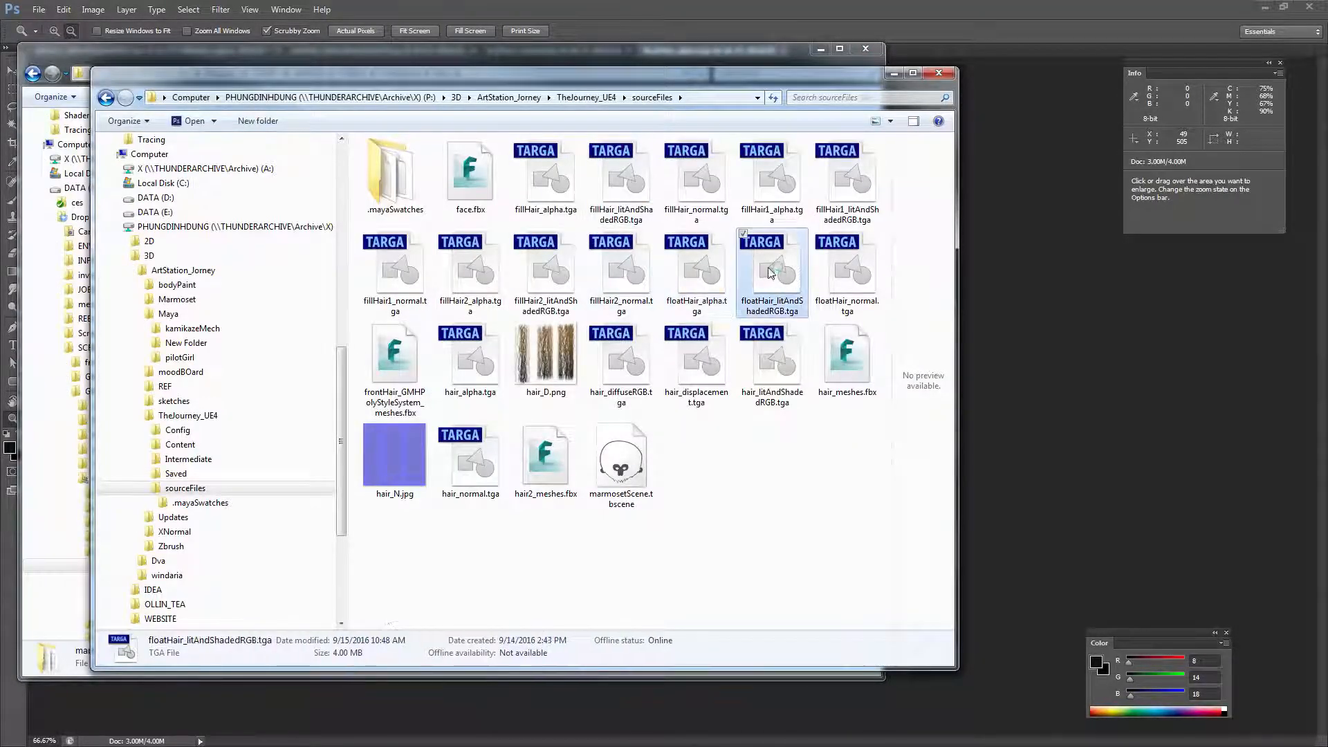
pyautogui.doubleClick(770, 272)
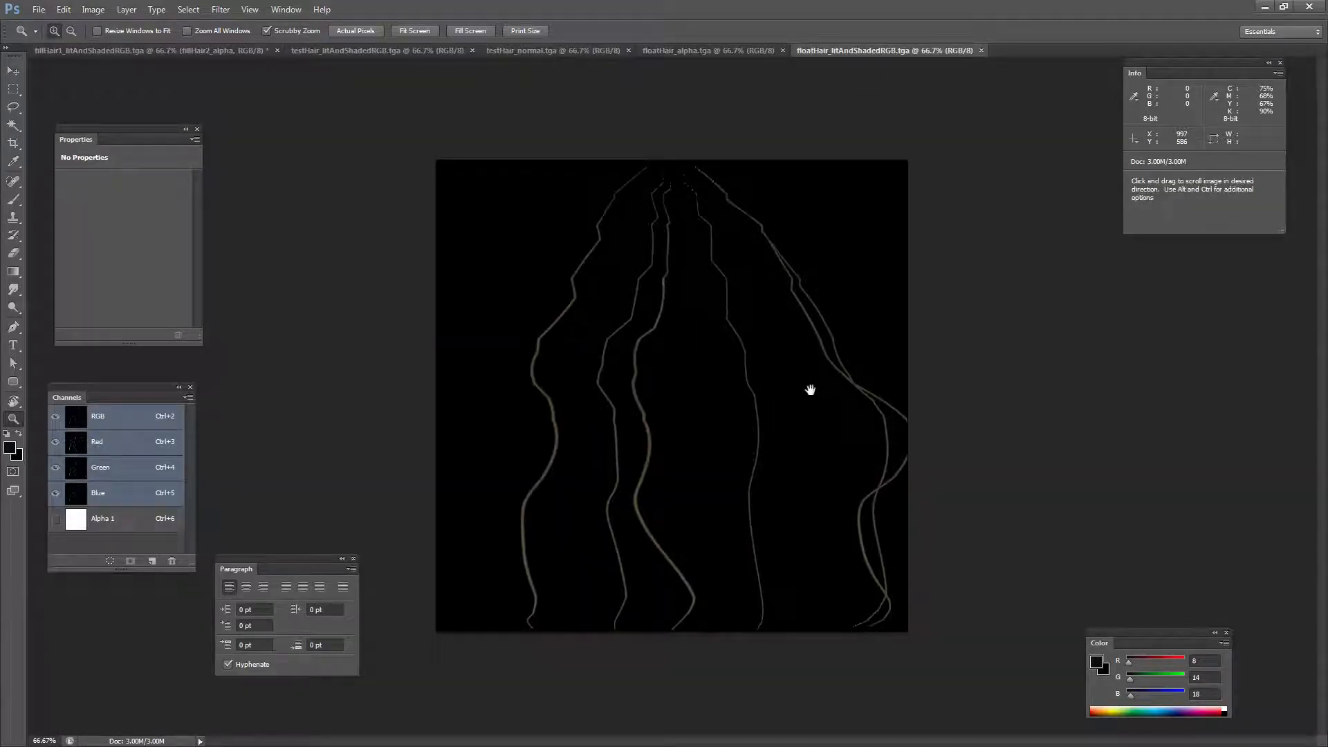
pyautogui.doubleClick(920, 424)
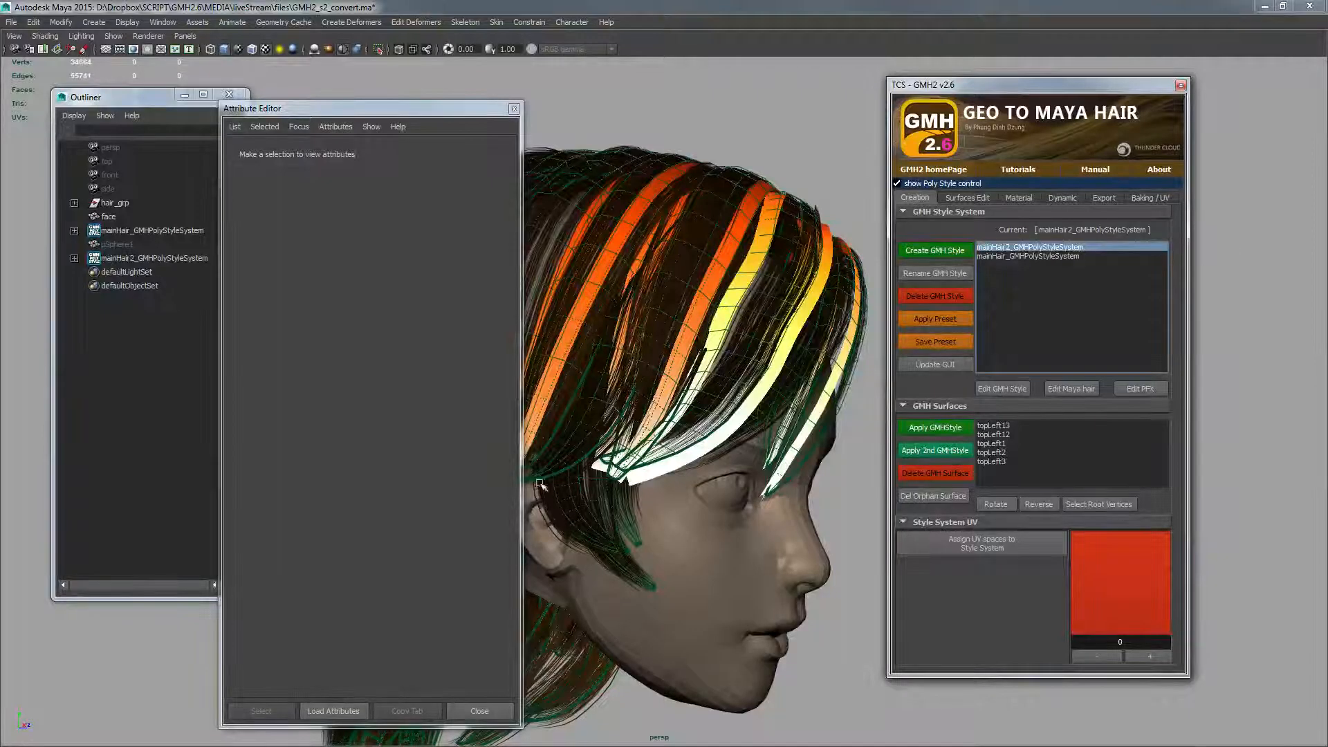
# - Switch to Maya and open pilotGirl_s5_GMH_v005_optimize.ma from the pilotGirl folder, discarding the current scene's changes and accepting the colour space warning
pyautogui.hotkey('ctrl', 'o')
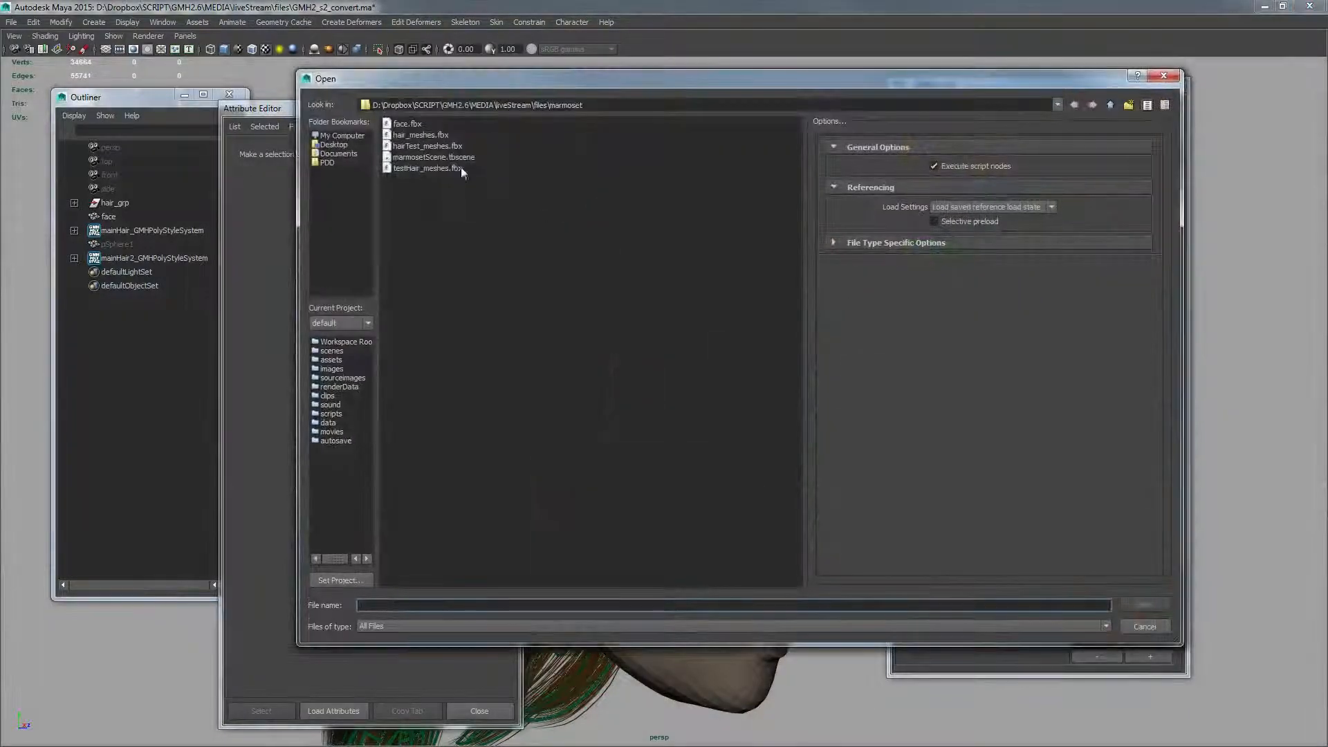
pyautogui.click(1057, 105)
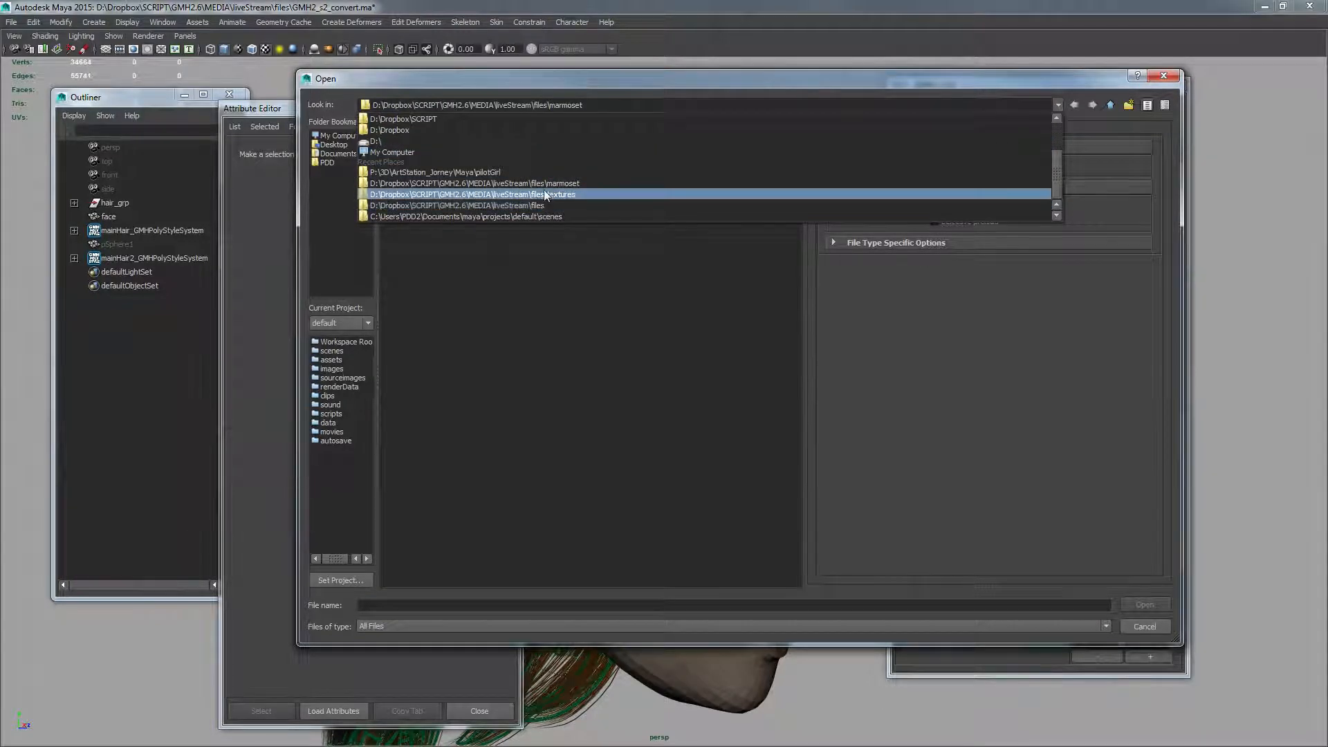
pyautogui.click(488, 173)
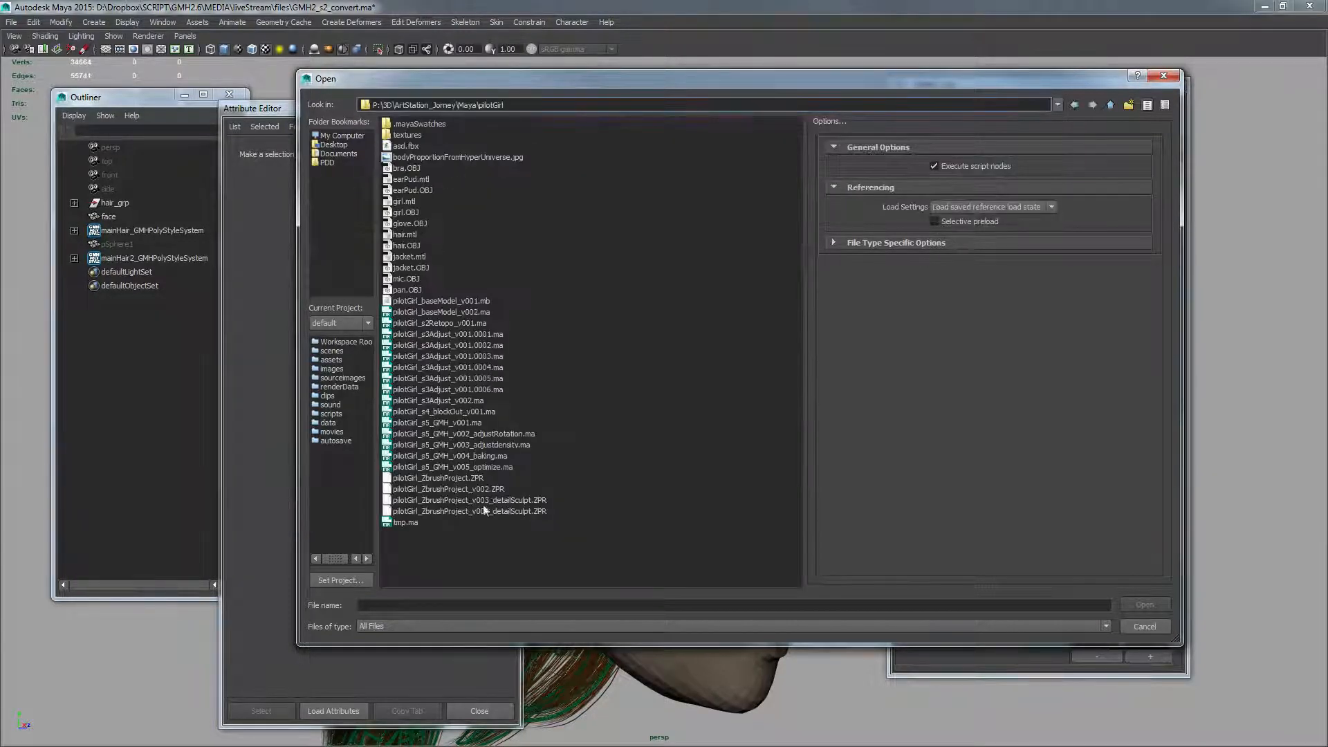
pyautogui.doubleClick(495, 467)
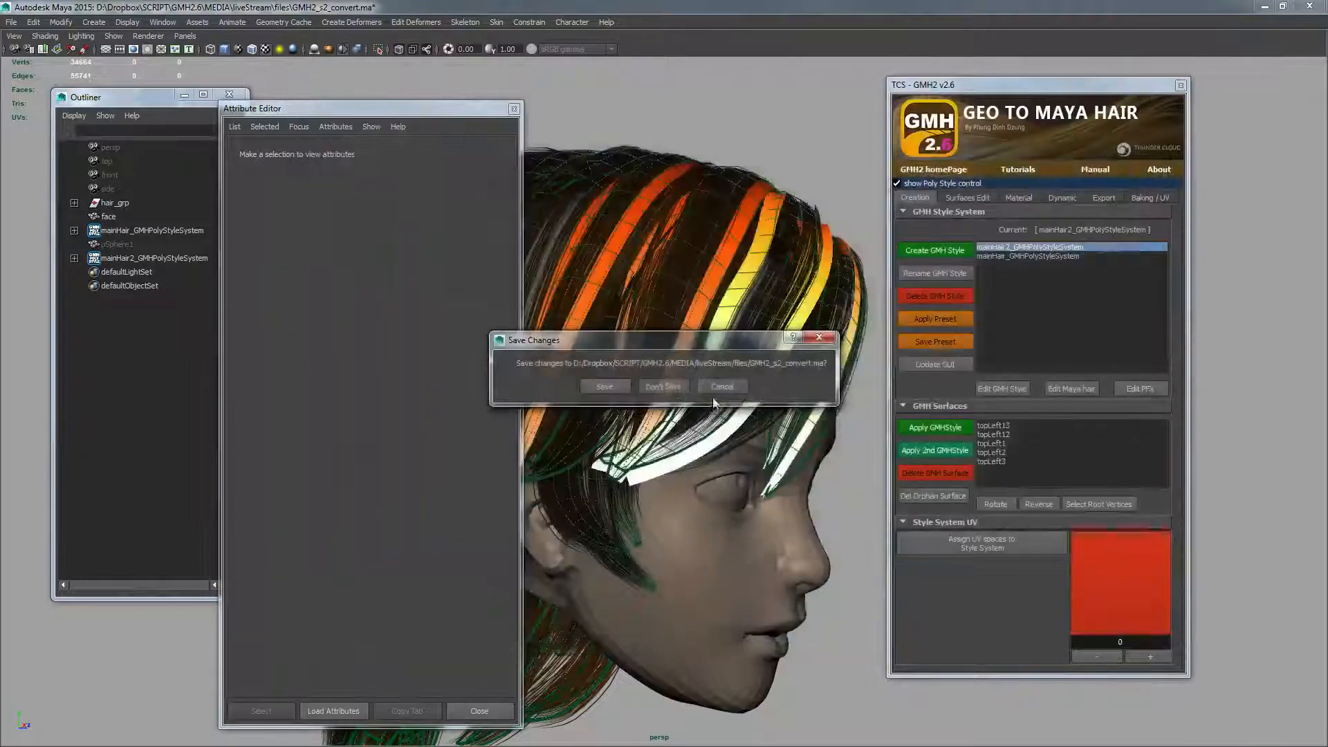
pyautogui.click(663, 387)
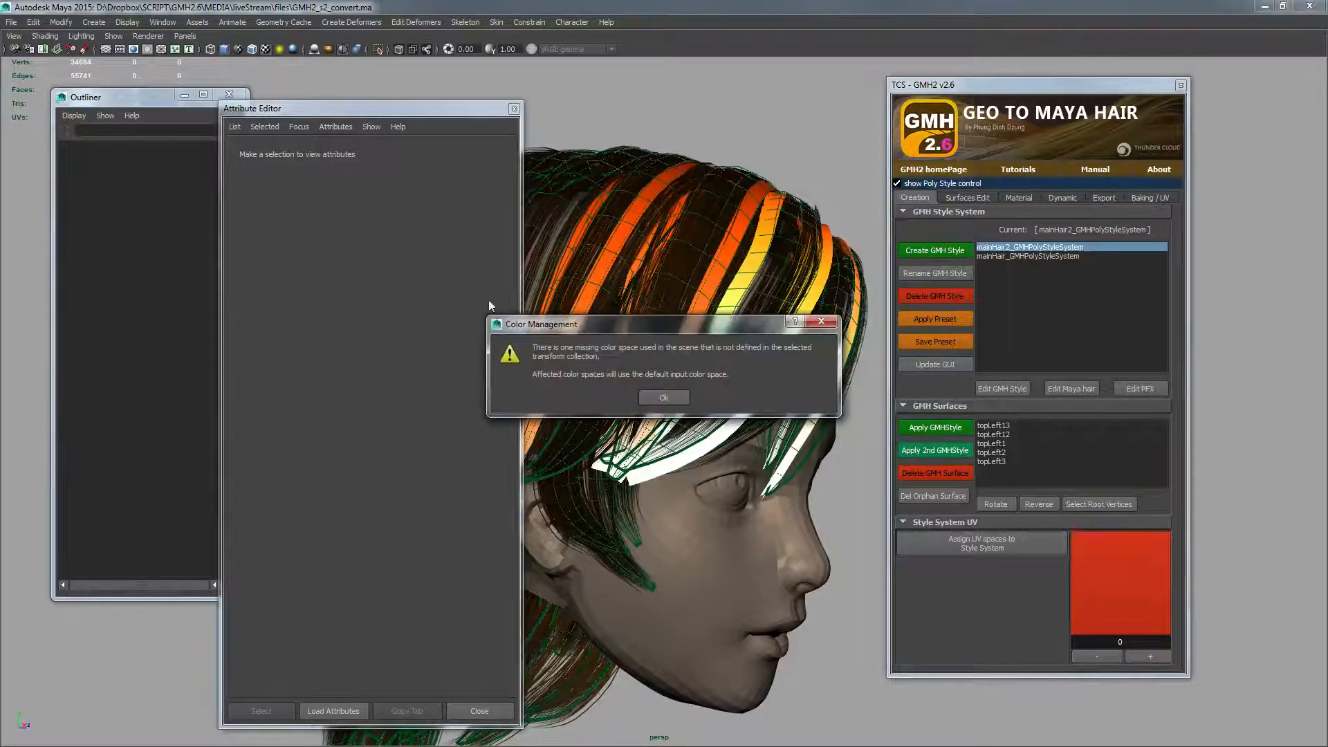
pyautogui.click(674, 401)
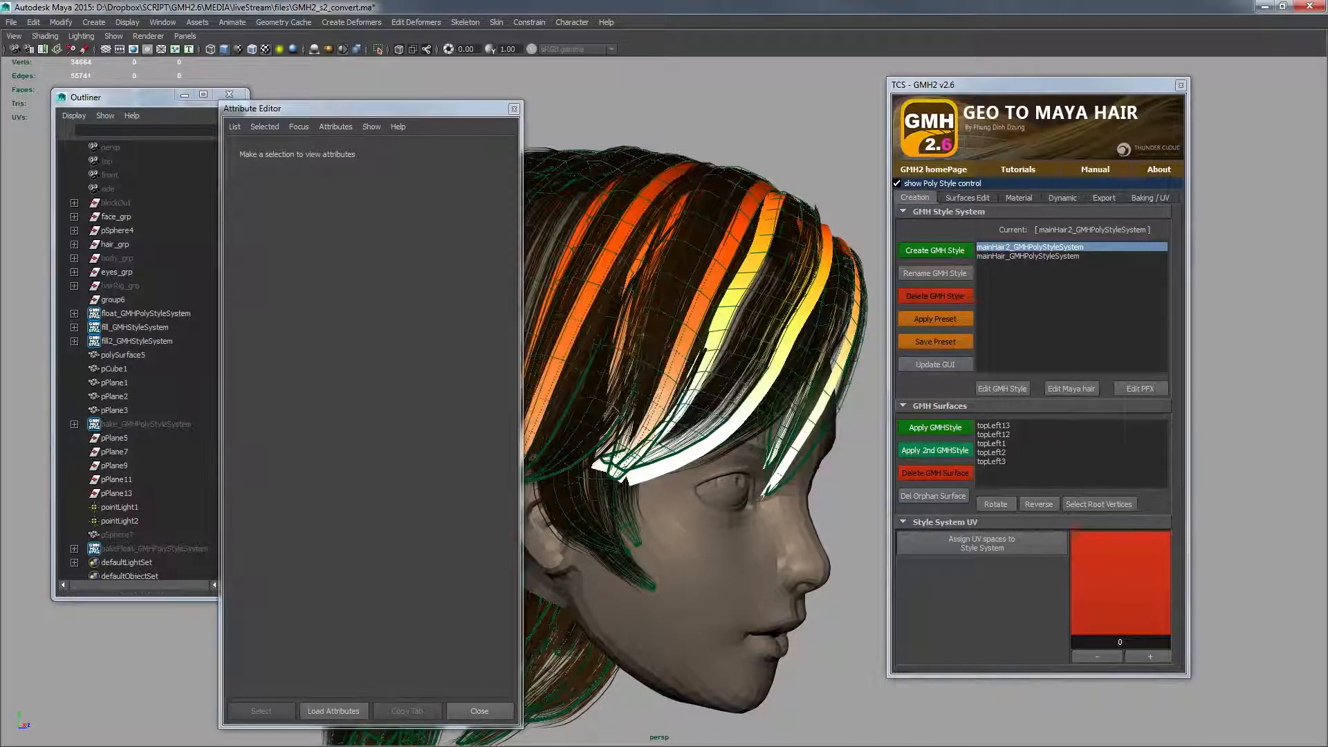
# - Check the rendered head in Marmoset Toolbag and return to Maya to examine the opened model's hair from the front
pyautogui.hotkey('alt', 'Tab')
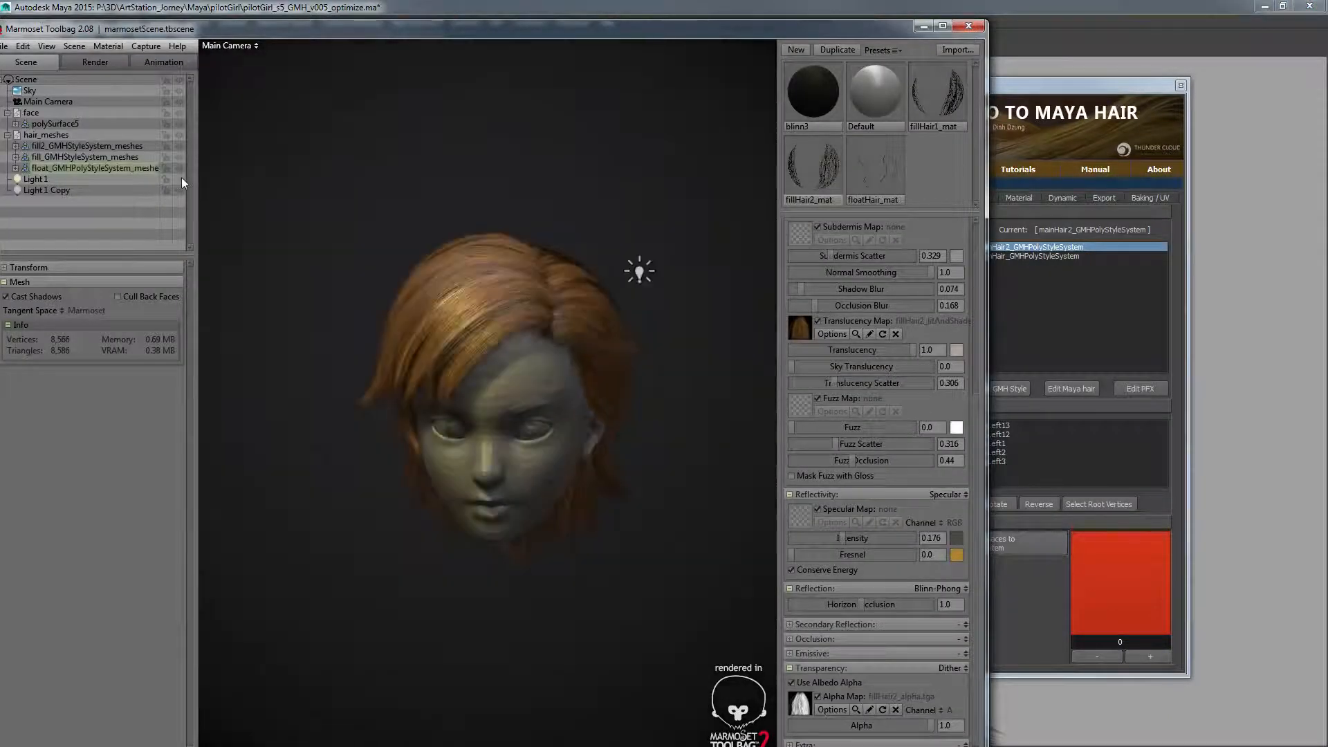
pyautogui.click(994, 198)
pyautogui.keyDown('alt'); pyautogui.moveTo(694, 111); pyautogui.dragTo(631, 216, button='right'); pyautogui.keyUp('alt')
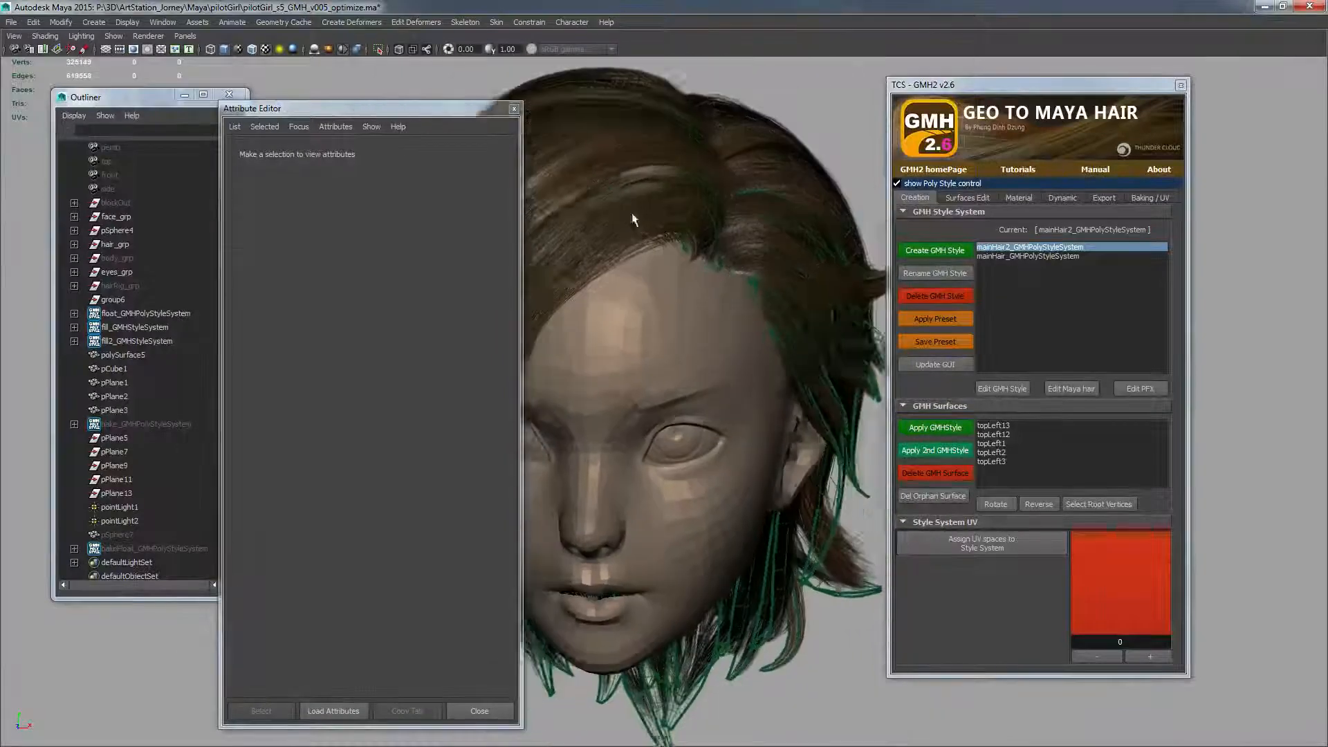
pyautogui.keyDown('alt'); pyautogui.moveTo(751, 278); pyautogui.dragTo(682, 269, button='right'); pyautogui.keyUp('alt')
pyautogui.keyDown('alt'); pyautogui.moveTo(767, 304); pyautogui.dragTo(687, 314); pyautogui.keyUp('alt')
pyautogui.keyDown('alt'); pyautogui.moveTo(609, 371); pyautogui.dragTo(737, 392); pyautogui.keyUp('alt')
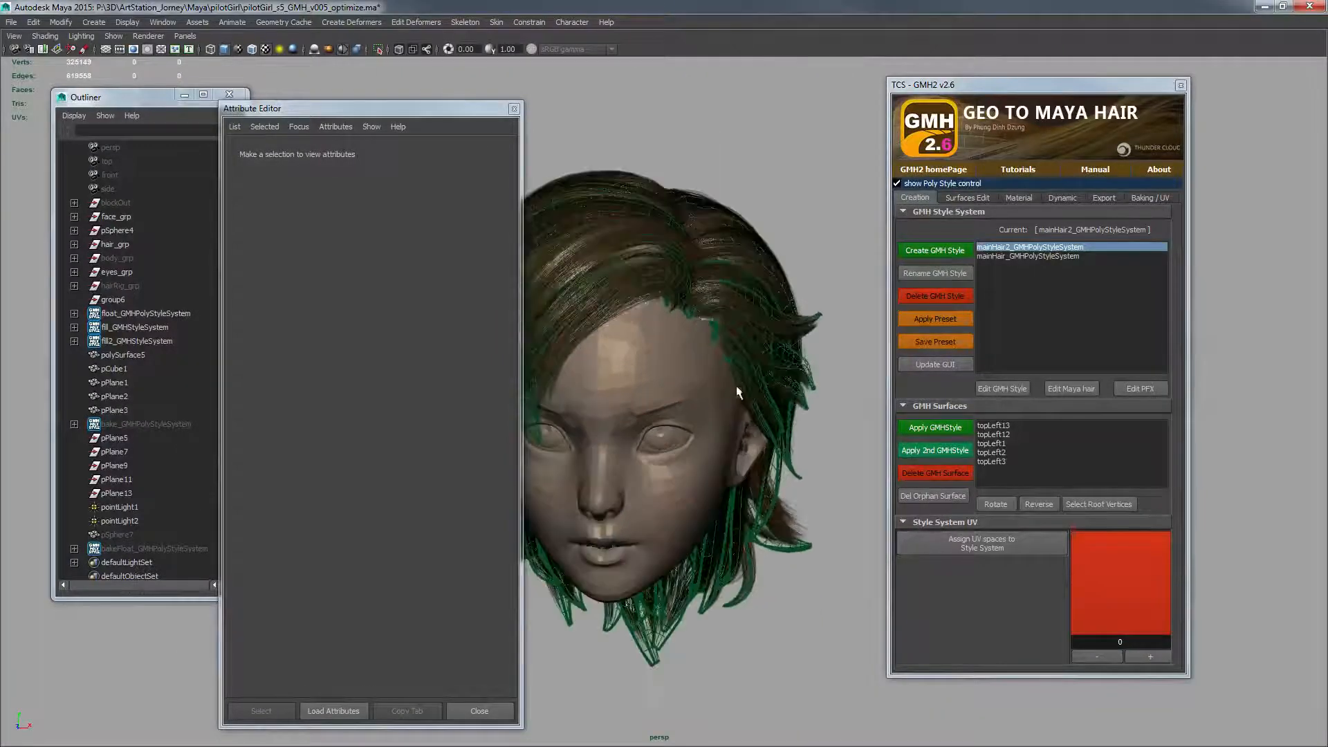
# - Unhide bakeFloat_GMHPolyStyleSystem and frame it in the viewport
pyautogui.moveTo(1081, 89); pyautogui.dragTo(873, 152)
pyautogui.keyDown('alt'); pyautogui.moveTo(1119, 378); pyautogui.dragTo(1112, 326, button='right'); pyautogui.keyUp('alt')
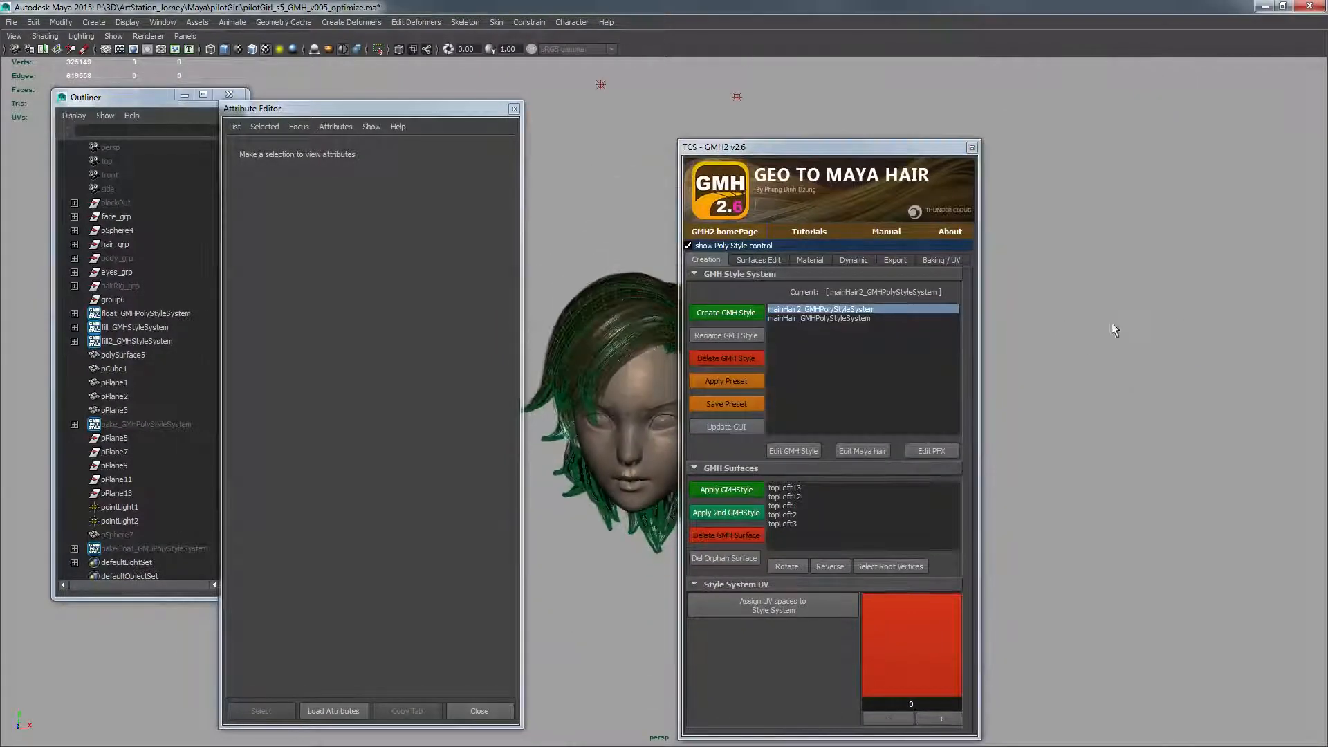
pyautogui.keyDown('alt'); pyautogui.moveTo(1132, 330); pyautogui.dragTo(1219, 380, button='middle'); pyautogui.keyUp('alt')
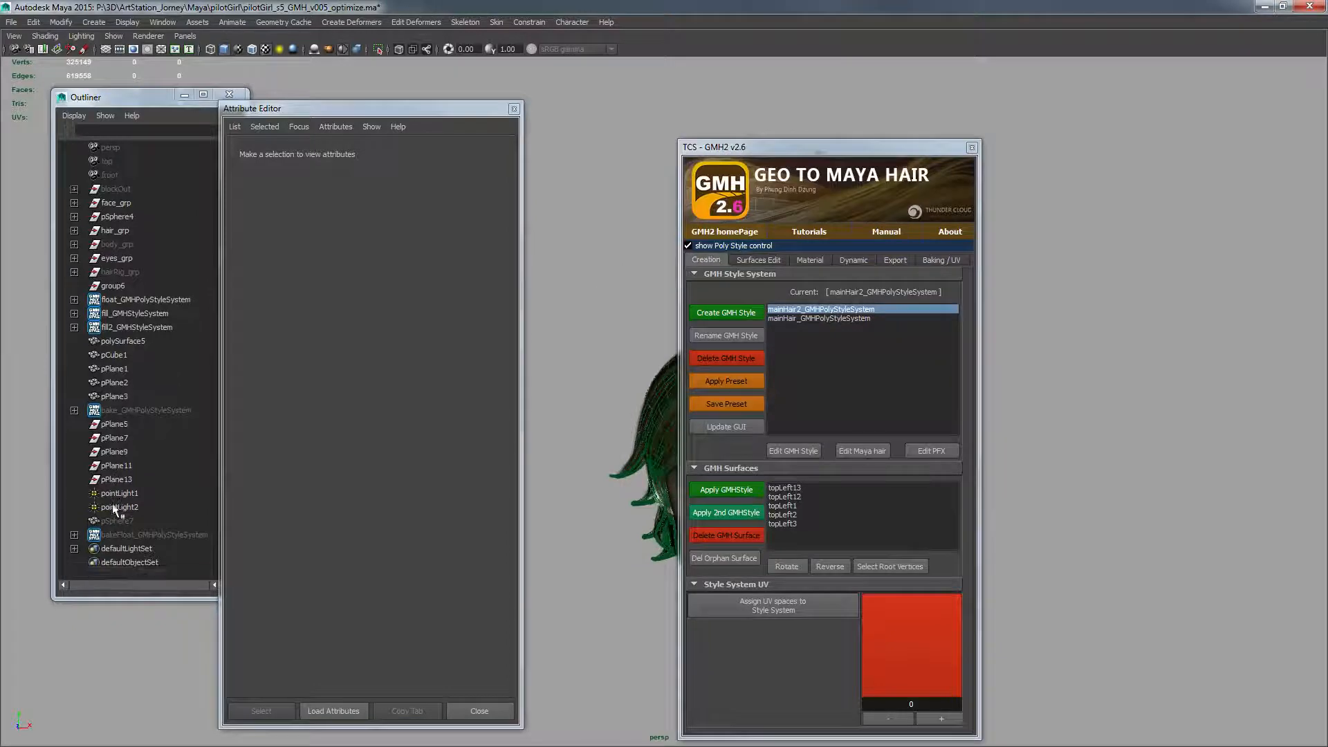
pyautogui.click(132, 548)
pyautogui.press('f')
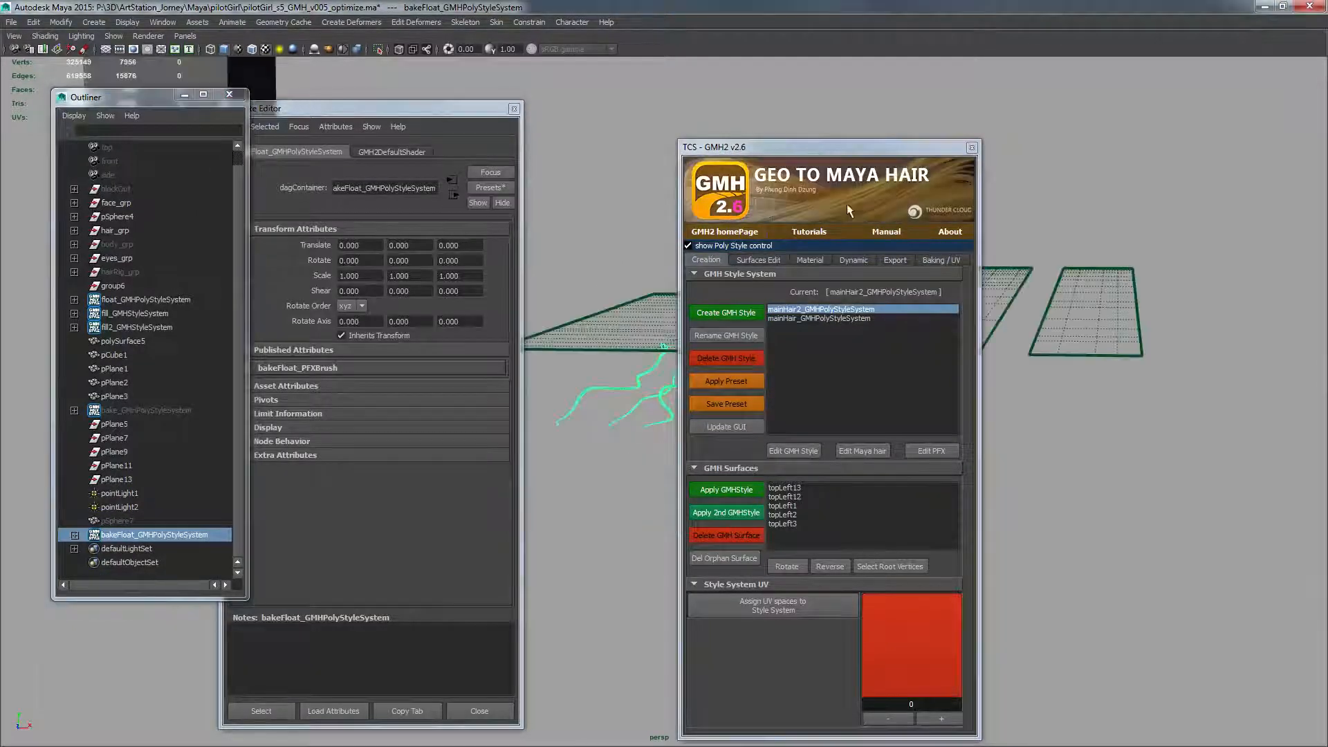
# - Move the GMH2 window clear of the baking planes and examine the unselected bakeFloat strands from above
pyautogui.moveTo(839, 147); pyautogui.dragTo(1154, 195)
pyautogui.keyDown('alt'); pyautogui.moveTo(712, 277); pyautogui.dragTo(747, 373); pyautogui.keyUp('alt')
pyautogui.keyDown('alt'); pyautogui.moveTo(747, 373); pyautogui.dragTo(828, 592, button='middle'); pyautogui.keyUp('alt')
pyautogui.keyDown('alt'); pyautogui.moveTo(789, 177); pyautogui.dragTo(877, 366, button='middle'); pyautogui.keyUp('alt')
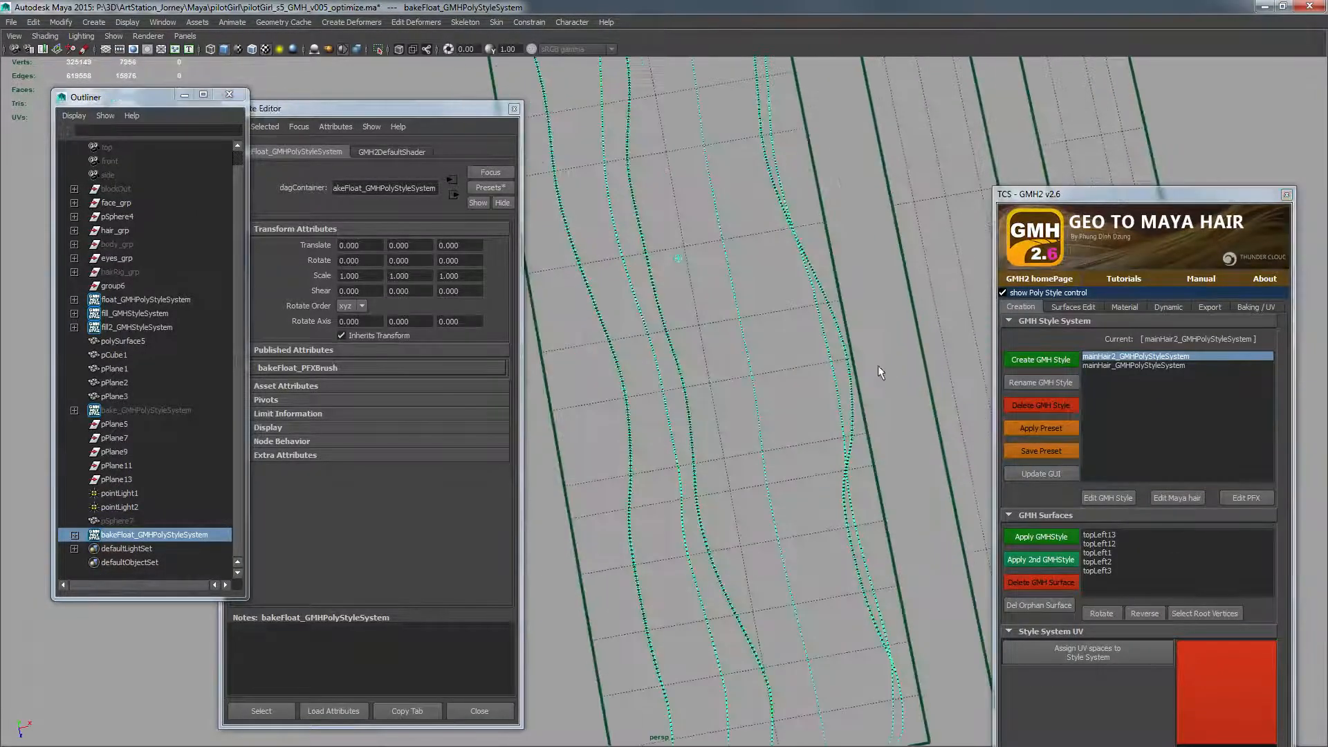
pyautogui.click(873, 363)
pyautogui.keyDown('alt'); pyautogui.moveTo(873, 363); pyautogui.dragTo(858, 393); pyautogui.keyUp('alt')
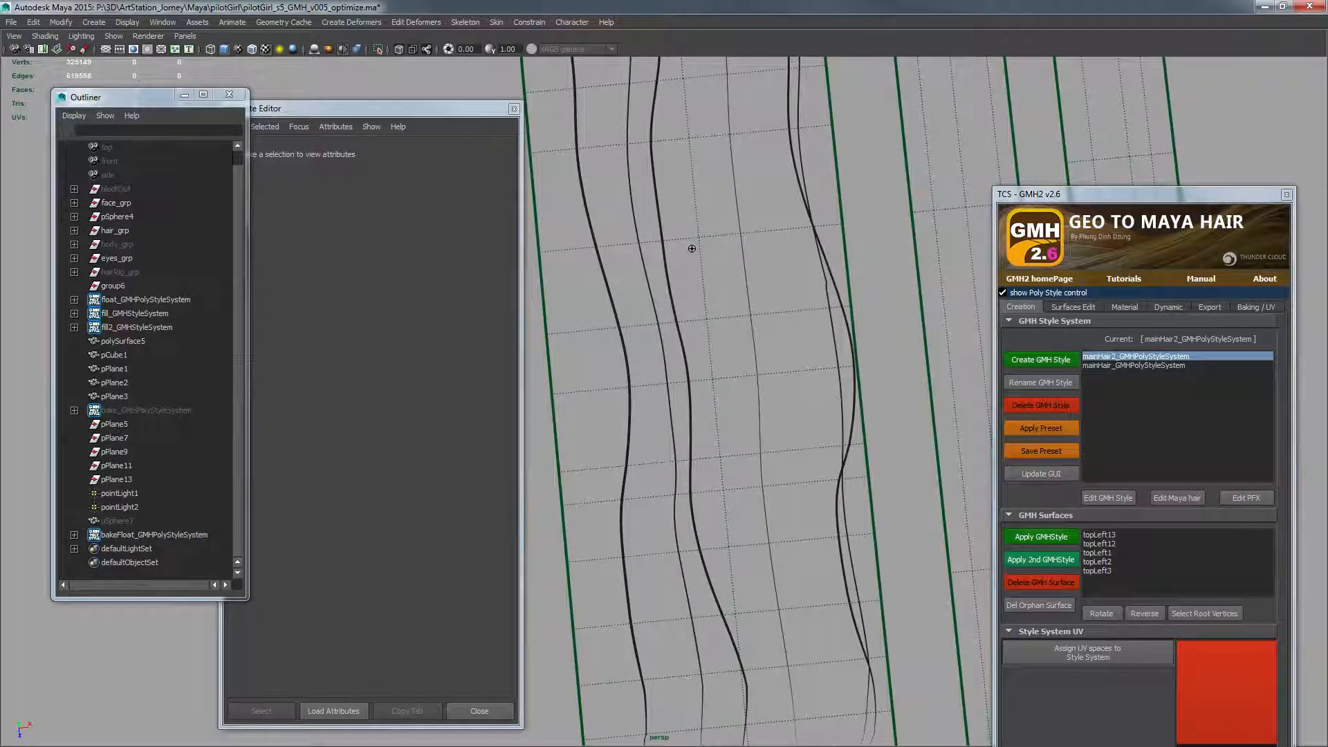
# - Compare the strands in the Photoshop float hair texture with the bakeFloat strands on their plane in Maya
pyautogui.hotkey('alt', 'Tab')
pyautogui.moveTo(711, 377); pyautogui.dragTo(803, 305)
pyautogui.keyDown('alt'); pyautogui.click(906, 280); pyautogui.keyUp('alt')
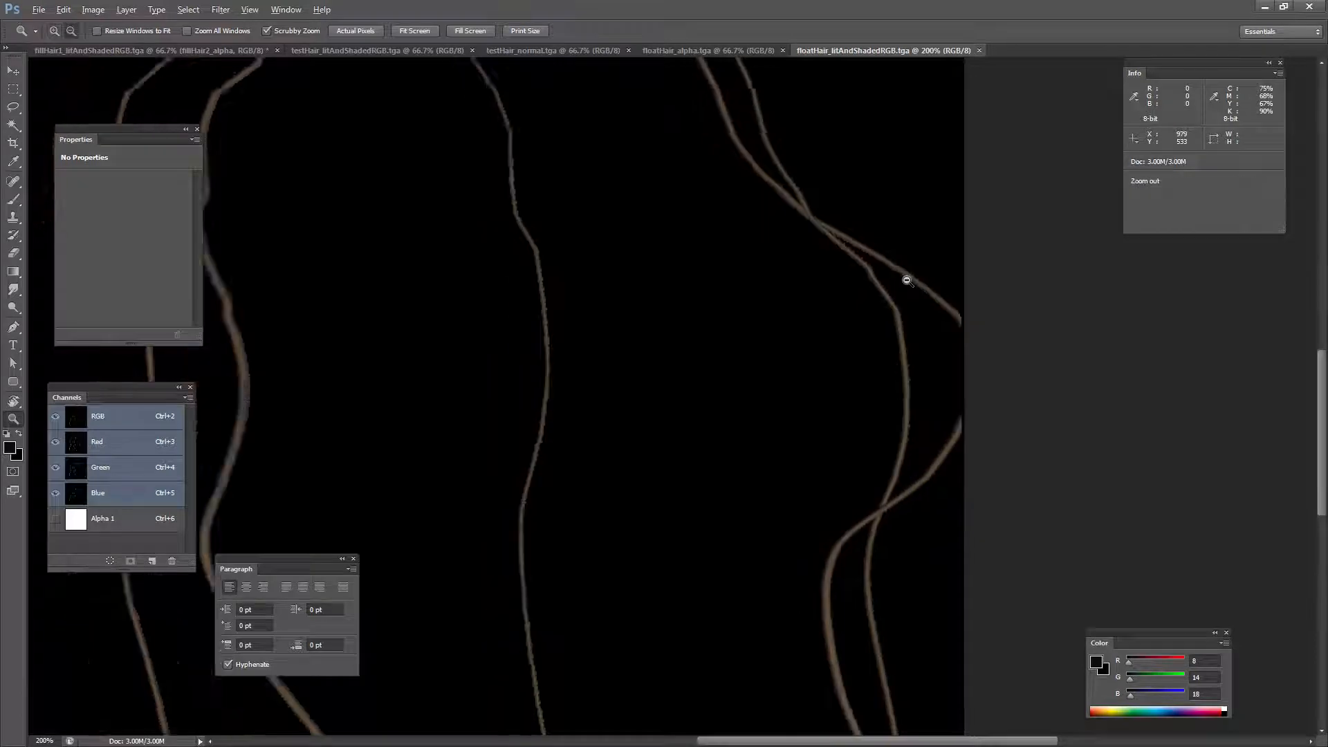
pyautogui.keyDown('alt'); pyautogui.click(907, 280); pyautogui.keyUp('alt')
pyautogui.hotkey('alt', 'Tab')
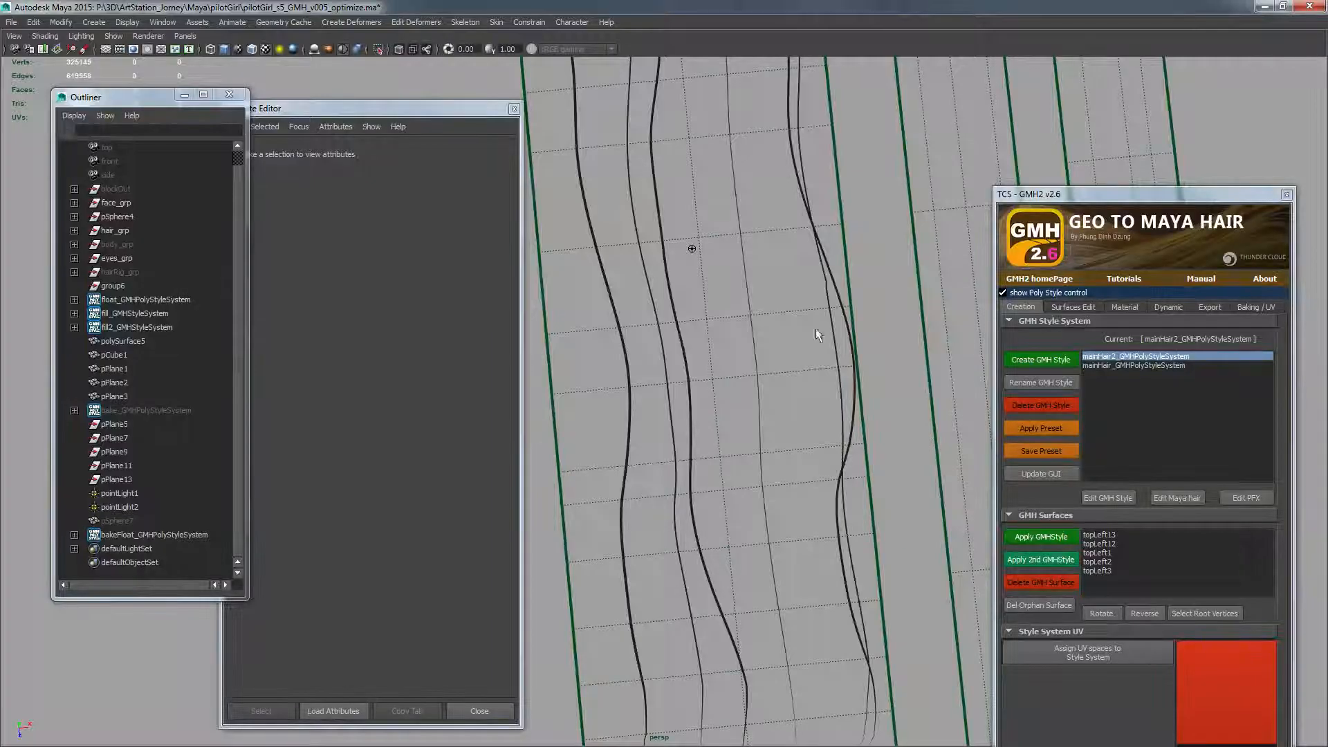
pyautogui.keyDown('alt'); pyautogui.moveTo(816, 330); pyautogui.dragTo(741, 335, button='right'); pyautogui.keyUp('alt')
pyautogui.keyDown('alt'); pyautogui.moveTo(741, 335); pyautogui.dragTo(827, 496); pyautogui.keyUp('alt')
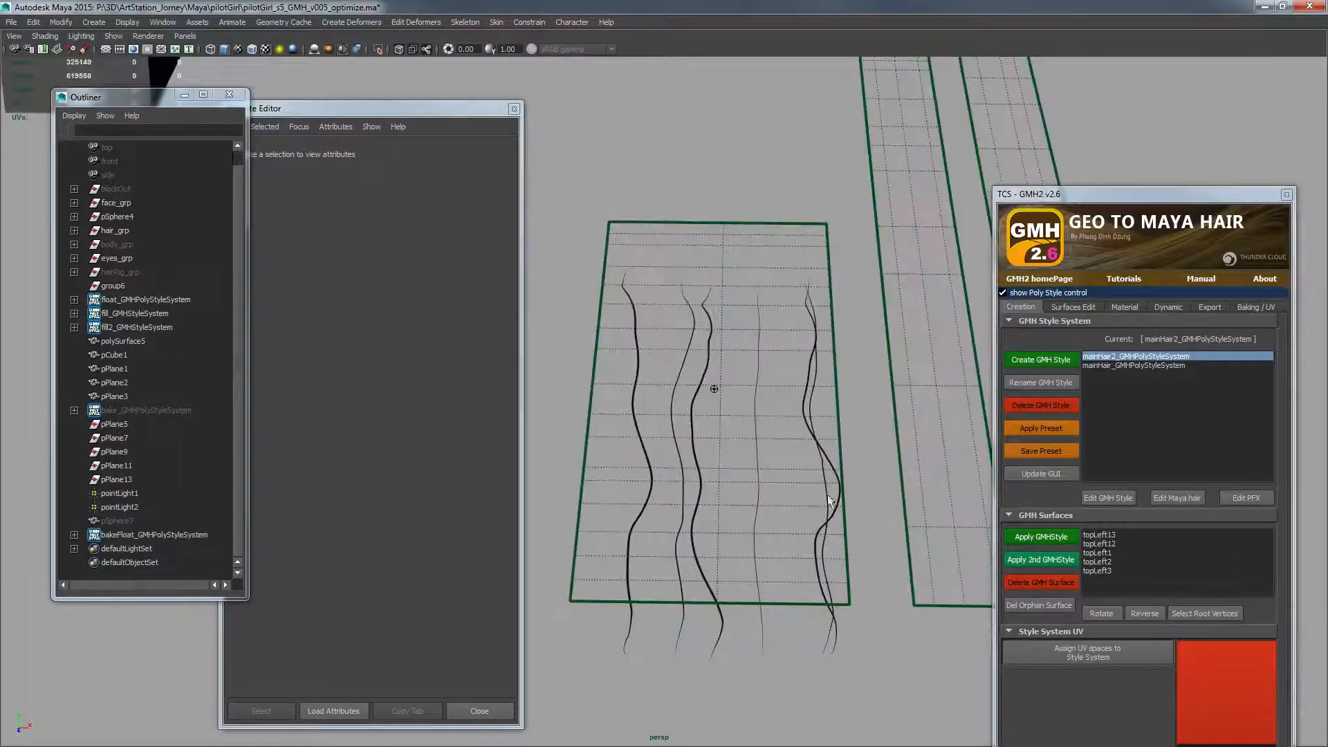
# - Select the pPlane3 baking plane under the strands and examine its placement relative to the other planes and the head
pyautogui.click(843, 462)
pyautogui.keyDown('alt'); pyautogui.moveTo(759, 447); pyautogui.dragTo(767, 438); pyautogui.keyUp('alt')
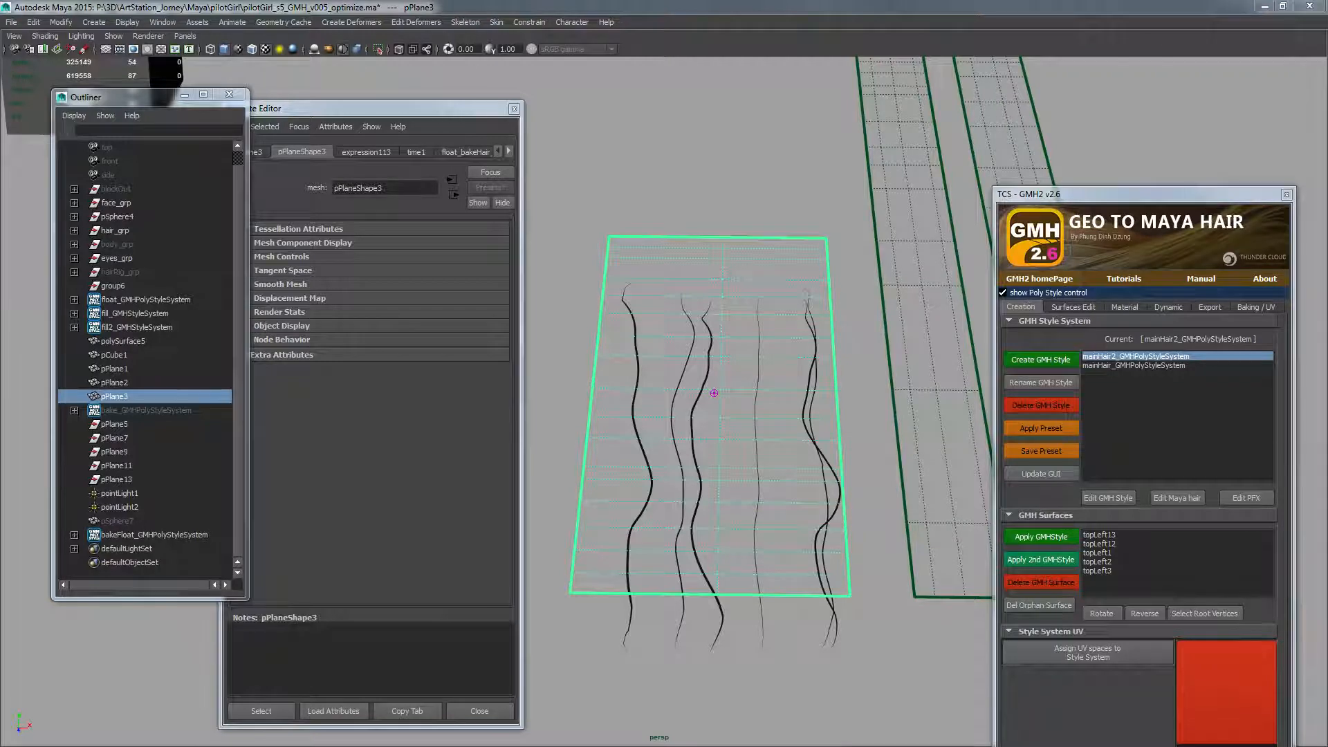
pyautogui.keyDown('alt'); pyautogui.moveTo(683, 223); pyautogui.dragTo(700, 196, button='middle'); pyautogui.keyUp('alt')
pyautogui.keyDown('alt'); pyautogui.moveTo(700, 196); pyautogui.dragTo(525, 222, button='right'); pyautogui.keyUp('alt')
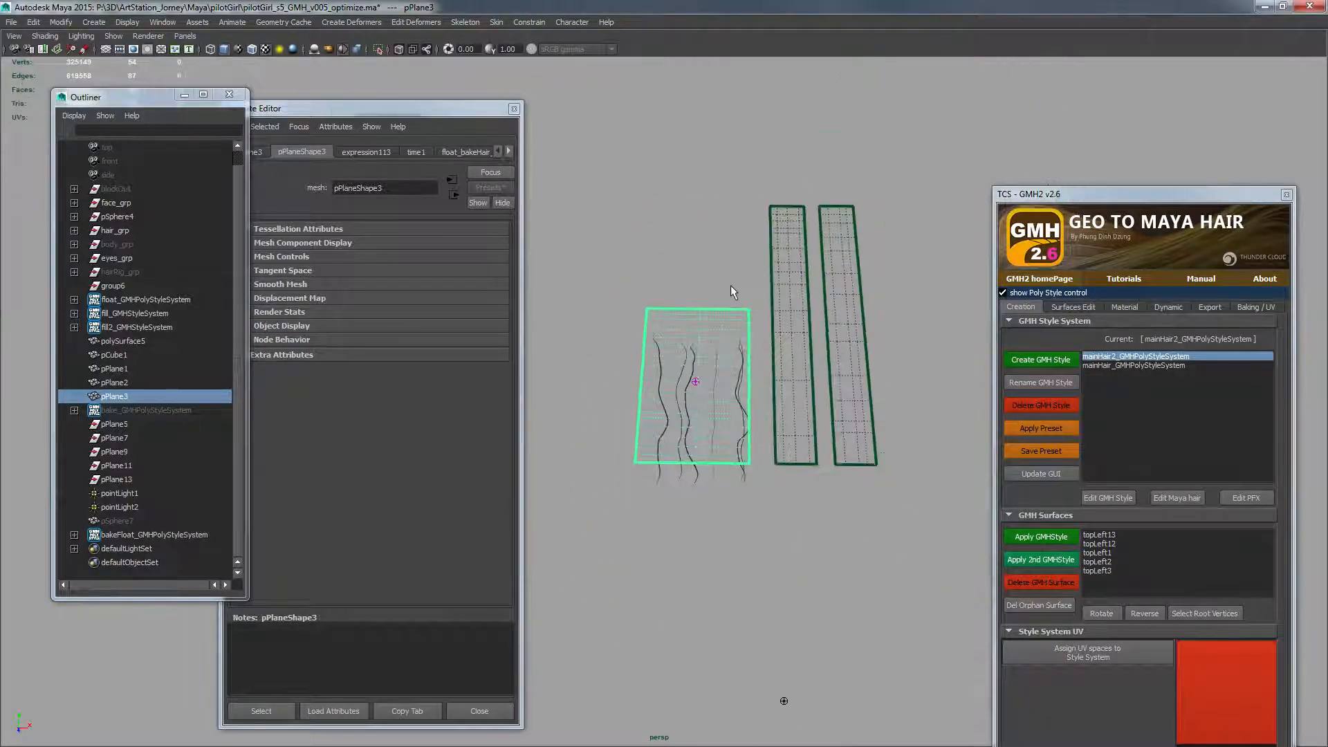
pyautogui.keyDown('alt'); pyautogui.moveTo(731, 284); pyautogui.dragTo(844, 298, button='middle'); pyautogui.keyUp('alt')
pyautogui.keyDown('alt'); pyautogui.moveTo(844, 298); pyautogui.dragTo(682, 435); pyautogui.keyUp('alt')
pyautogui.press('w')
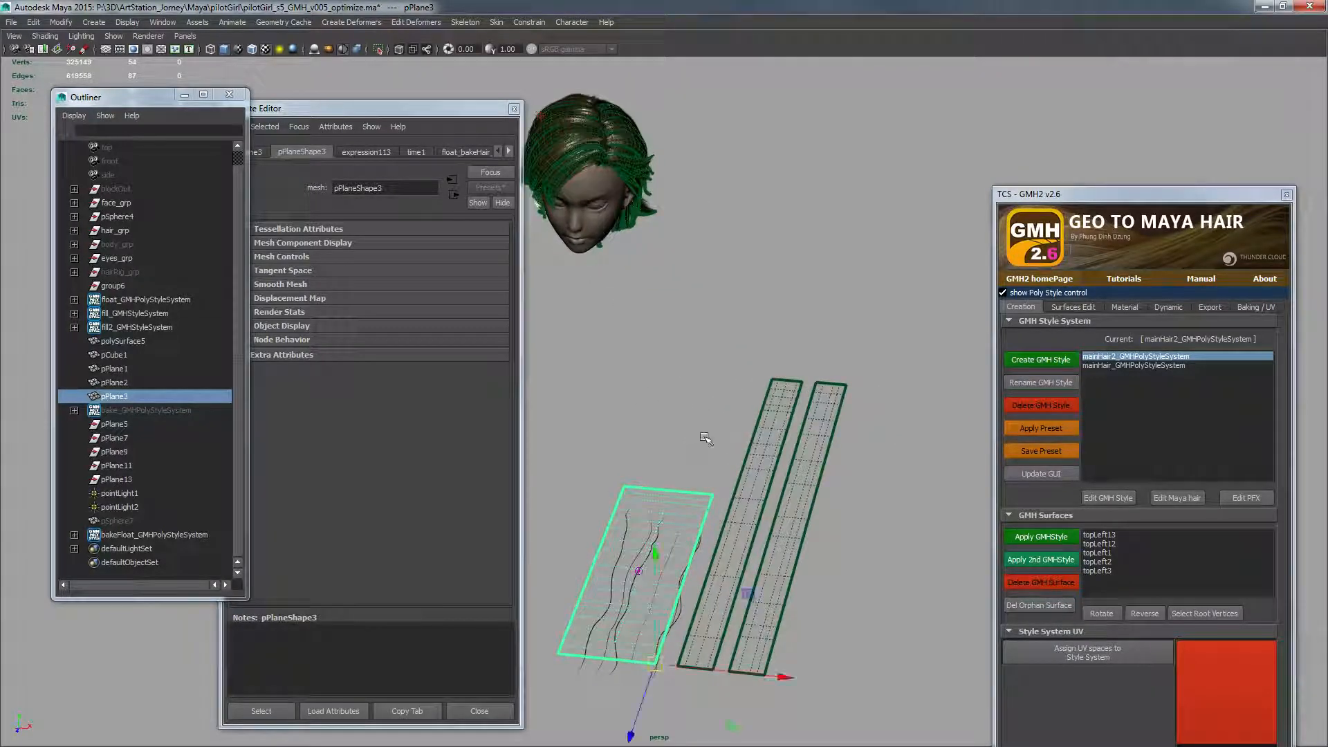
# - Select the topleft1, topleft2 and topleft3 hair surfaces in turn and examine how they cover the front of the head
pyautogui.click(695, 402)
pyautogui.keyDown('alt'); pyautogui.moveTo(695, 401); pyautogui.dragTo(750, 501, button='middle'); pyautogui.keyUp('alt')
pyautogui.click(671, 291)
pyautogui.press('f')
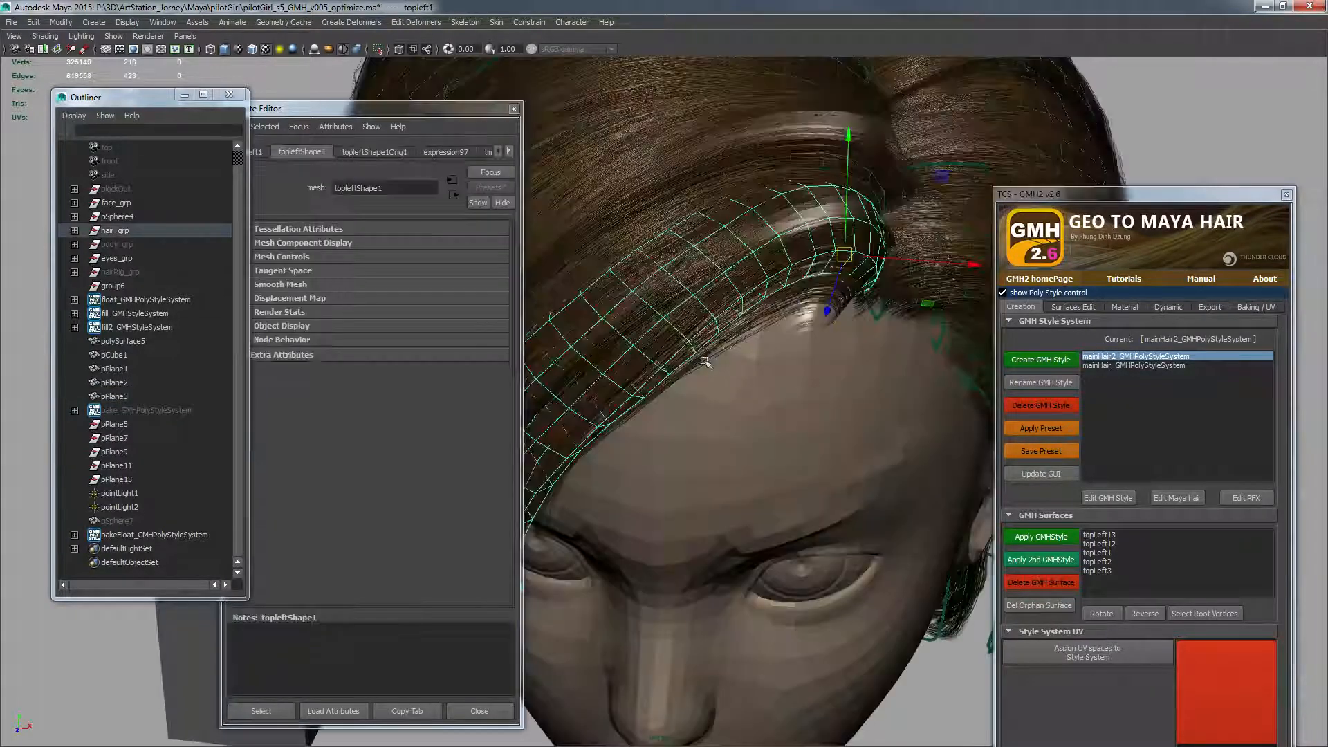
pyautogui.keyDown('alt'); pyautogui.moveTo(715, 356); pyautogui.dragTo(656, 418); pyautogui.keyUp('alt')
pyautogui.click(664, 390)
pyautogui.keyDown('alt'); pyautogui.moveTo(712, 280); pyautogui.dragTo(744, 320, button='middle'); pyautogui.keyUp('alt')
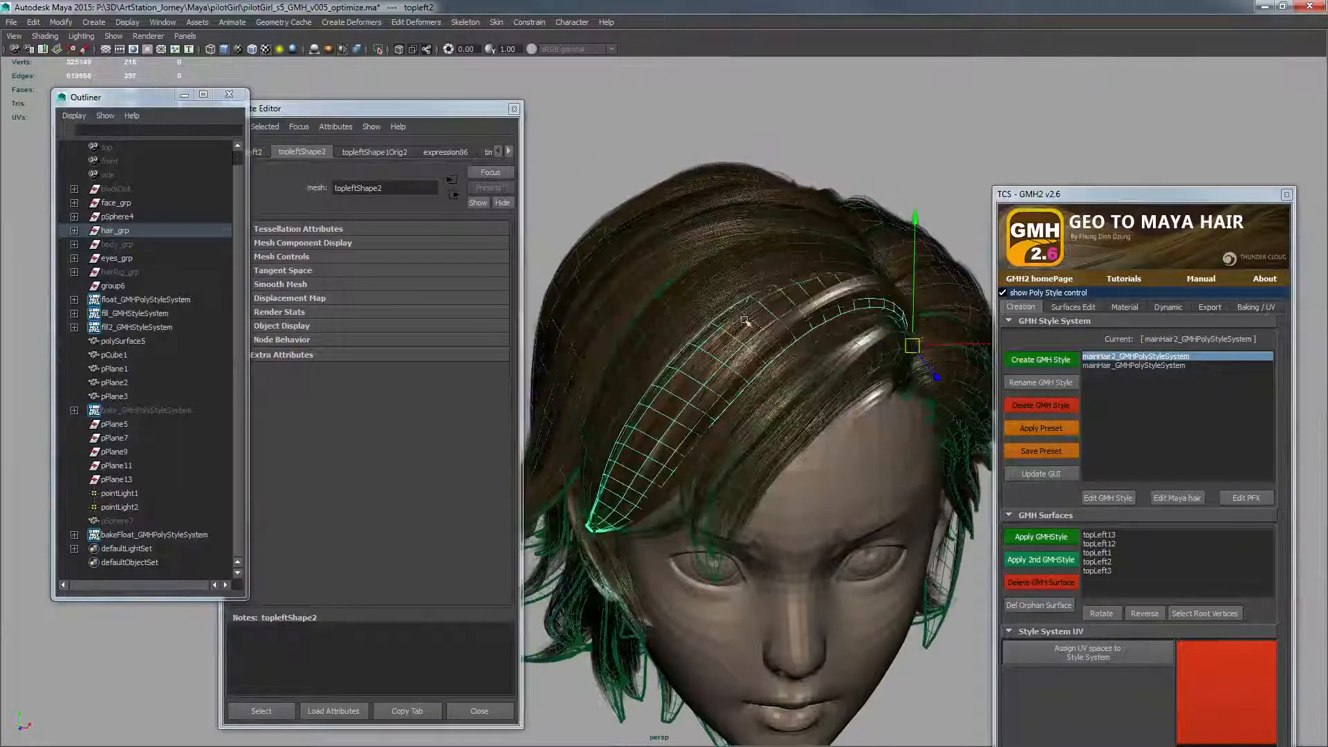
pyautogui.click(723, 269)
pyautogui.keyDown('alt'); pyautogui.moveTo(741, 311); pyautogui.dragTo(733, 352); pyautogui.keyUp('alt')
pyautogui.keyDown('alt'); pyautogui.moveTo(733, 352); pyautogui.dragTo(806, 300, button='right'); pyautogui.keyUp('alt')
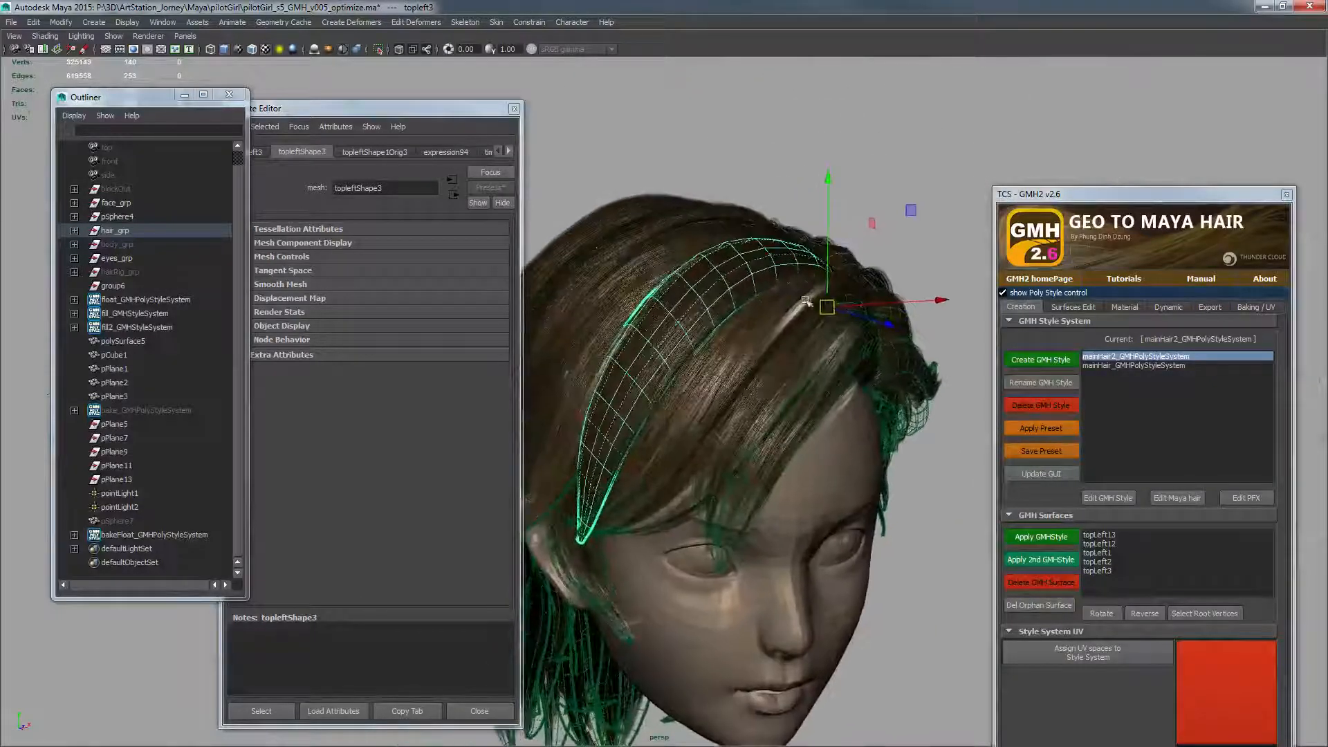
# - Lift the topleft3 hair surface off the head to inspect its shape, and undo the move
pyautogui.keyDown('alt'); pyautogui.moveTo(829, 305); pyautogui.dragTo(803, 233); pyautogui.keyUp('alt')
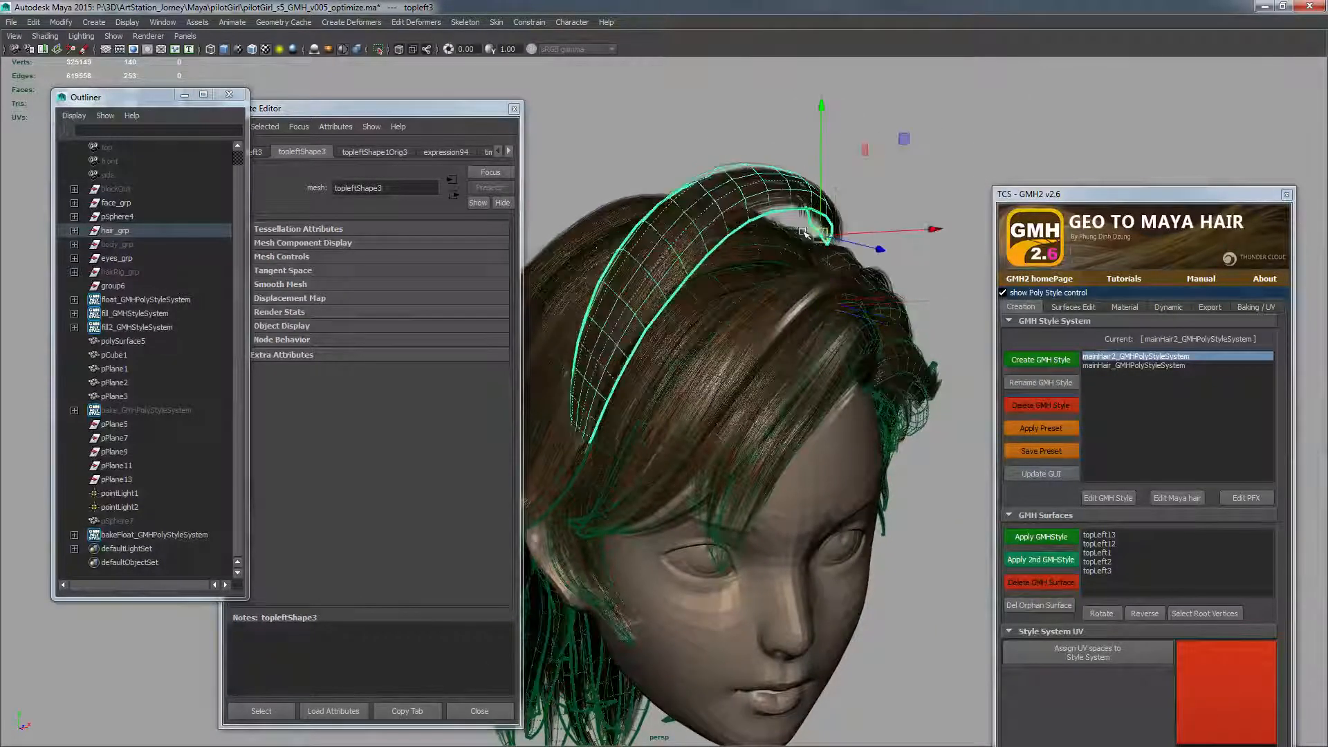
pyautogui.hotkey('ctrl', 'z')
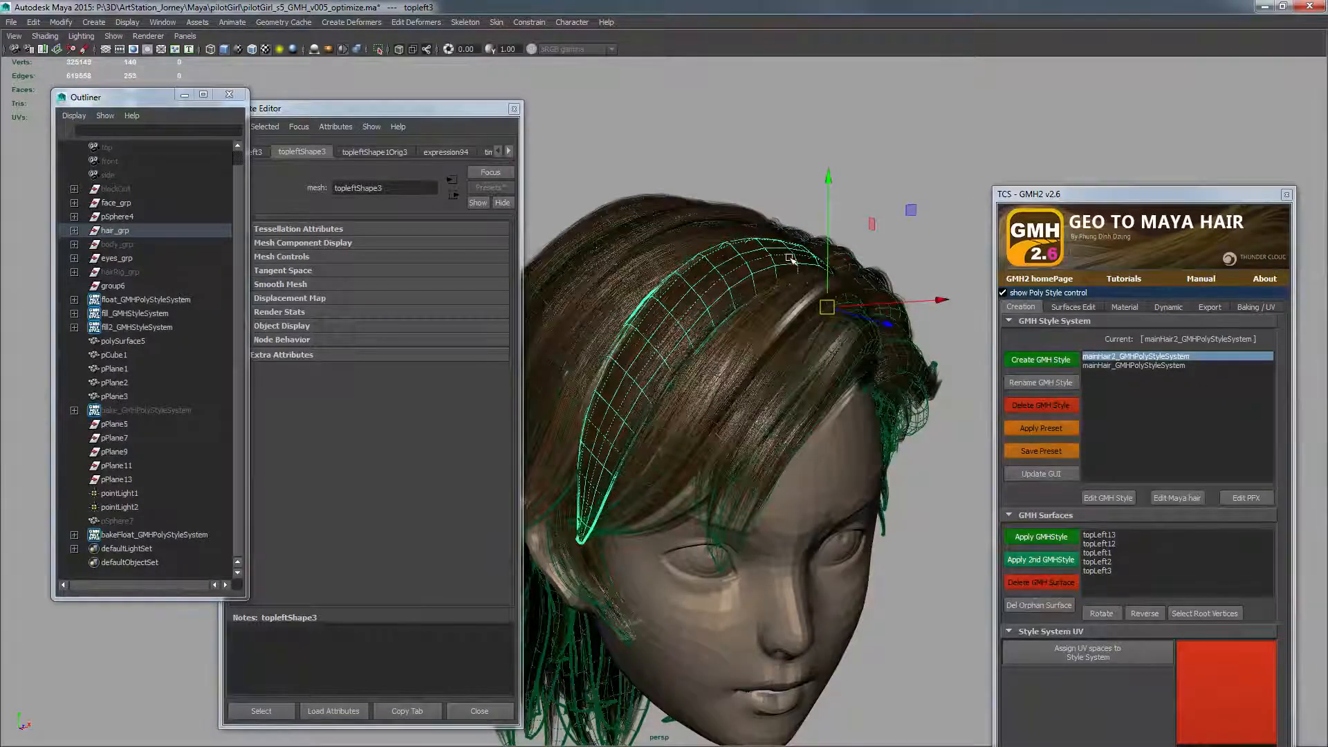
pyautogui.keyDown('alt'); pyautogui.moveTo(790, 258); pyautogui.dragTo(740, 293); pyautogui.keyUp('alt')
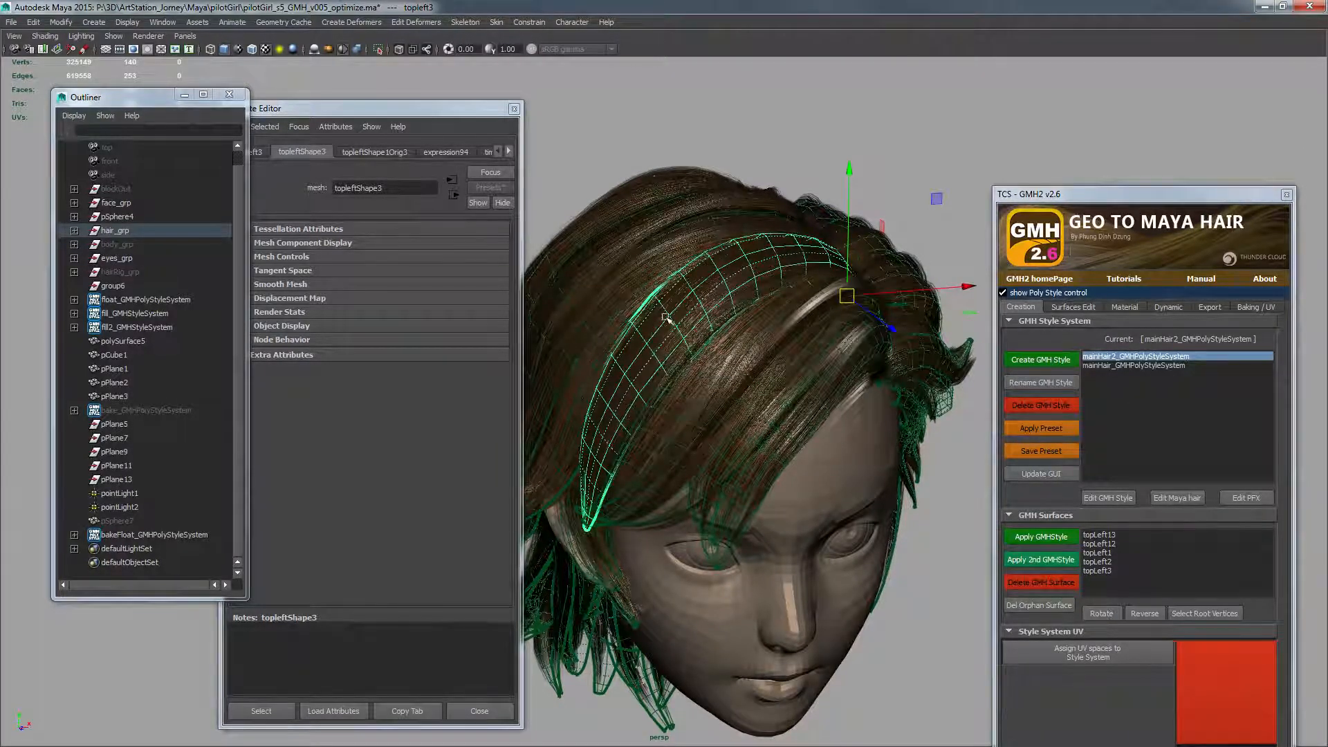
pyautogui.keyDown('alt'); pyautogui.moveTo(677, 299); pyautogui.dragTo(678, 281, button='middle'); pyautogui.keyUp('alt')
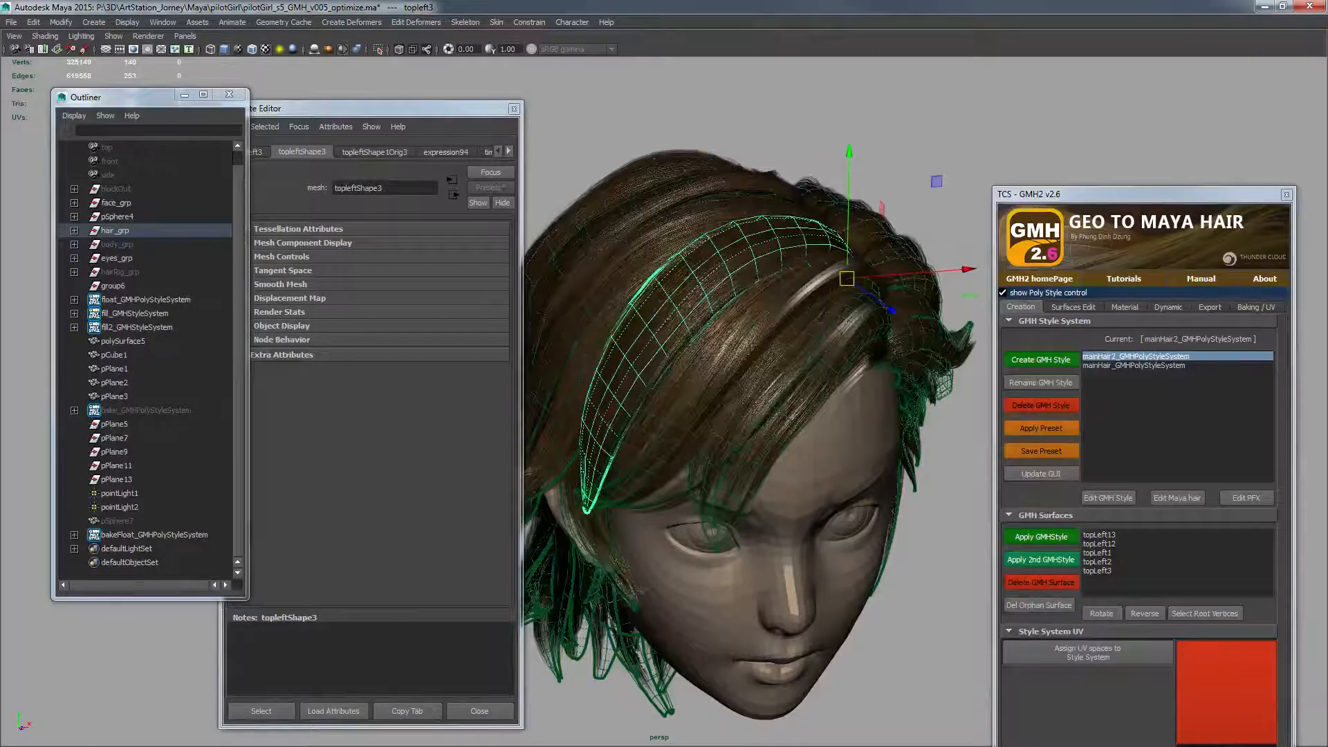
pyautogui.click(92, 23)
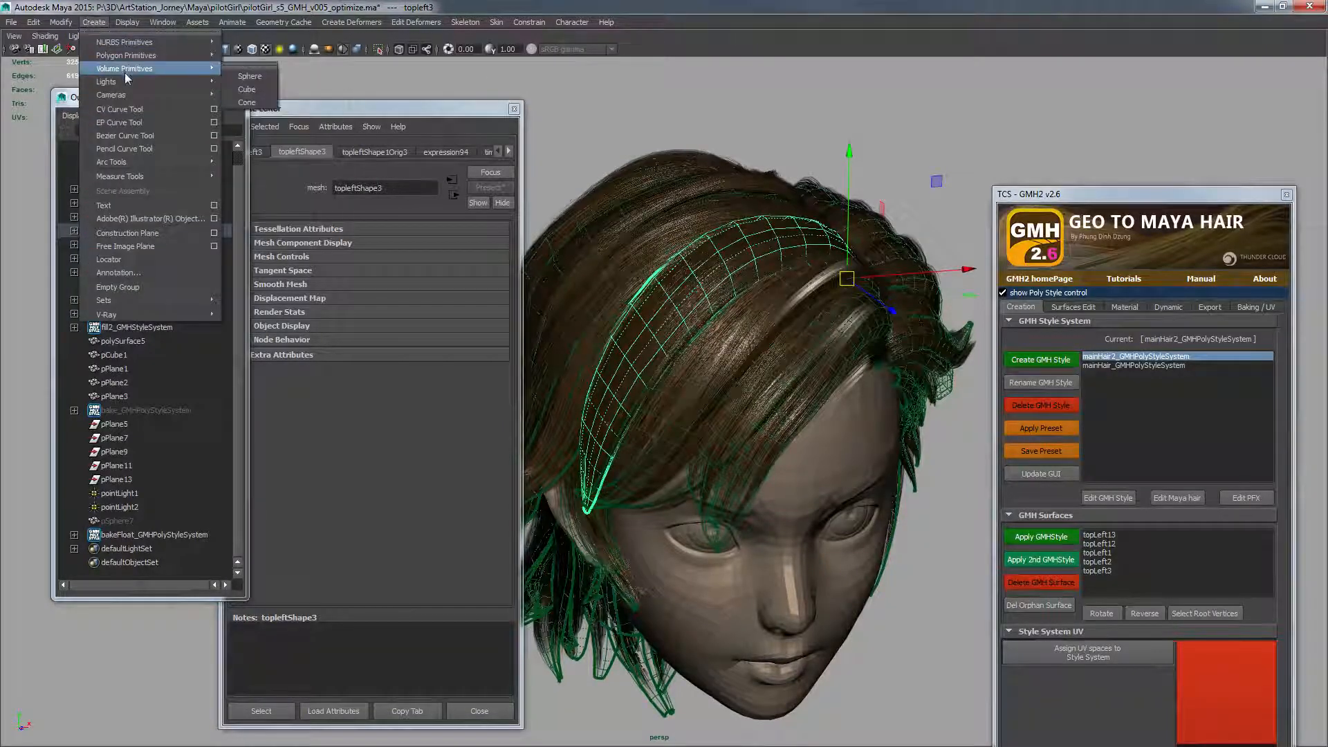
pyautogui.click(808, 162)
pyautogui.click(810, 164)
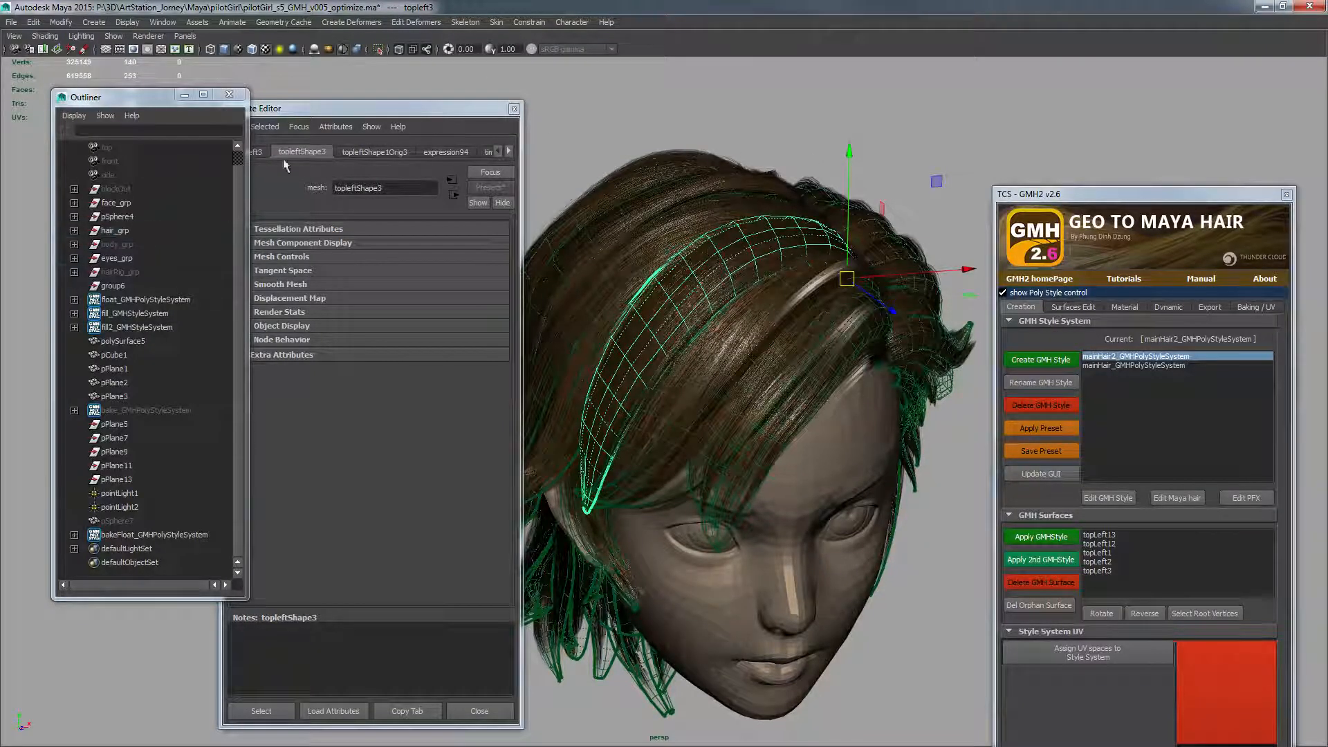
pyautogui.click(93, 22)
pyautogui.click(572, 234)
# - Draw a chain of seven joints on the live topleft3 hair surface, from the root down to the tip
pyautogui.hotkey('ctrl', 'space')
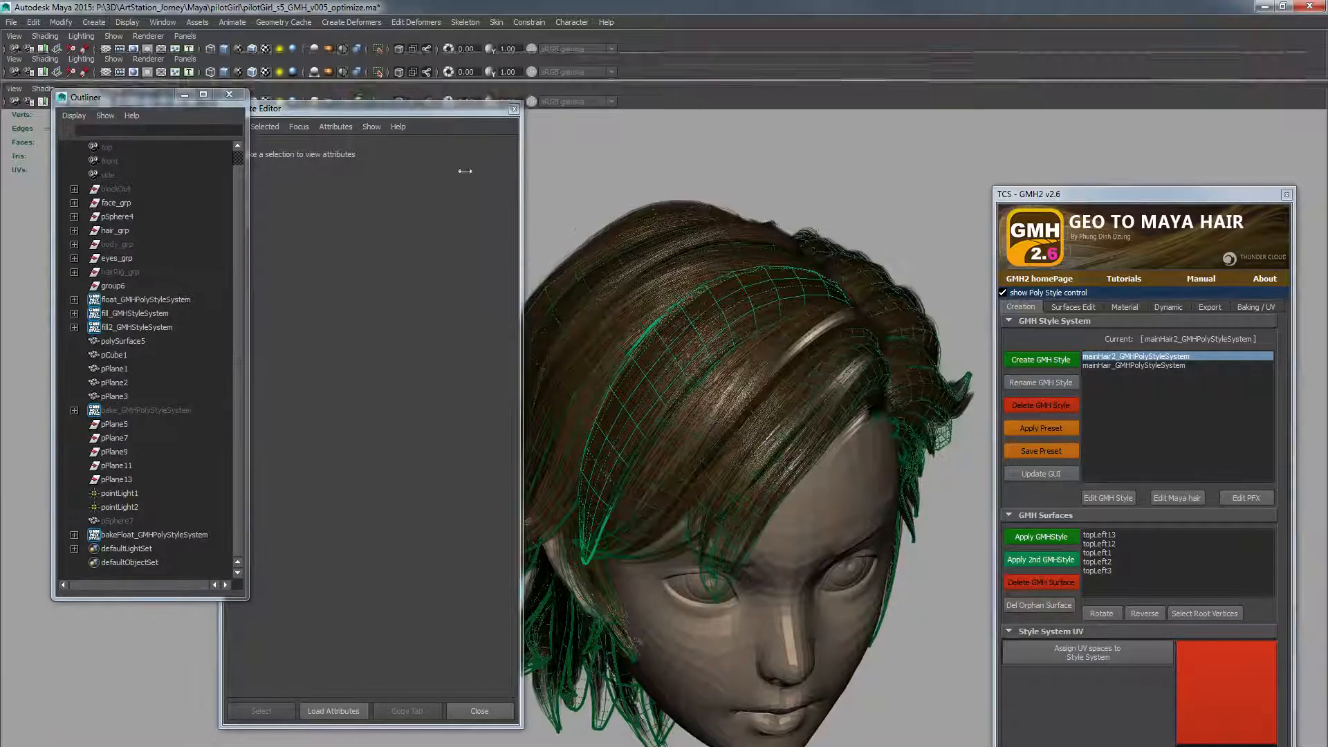
pyautogui.click(278, 63)
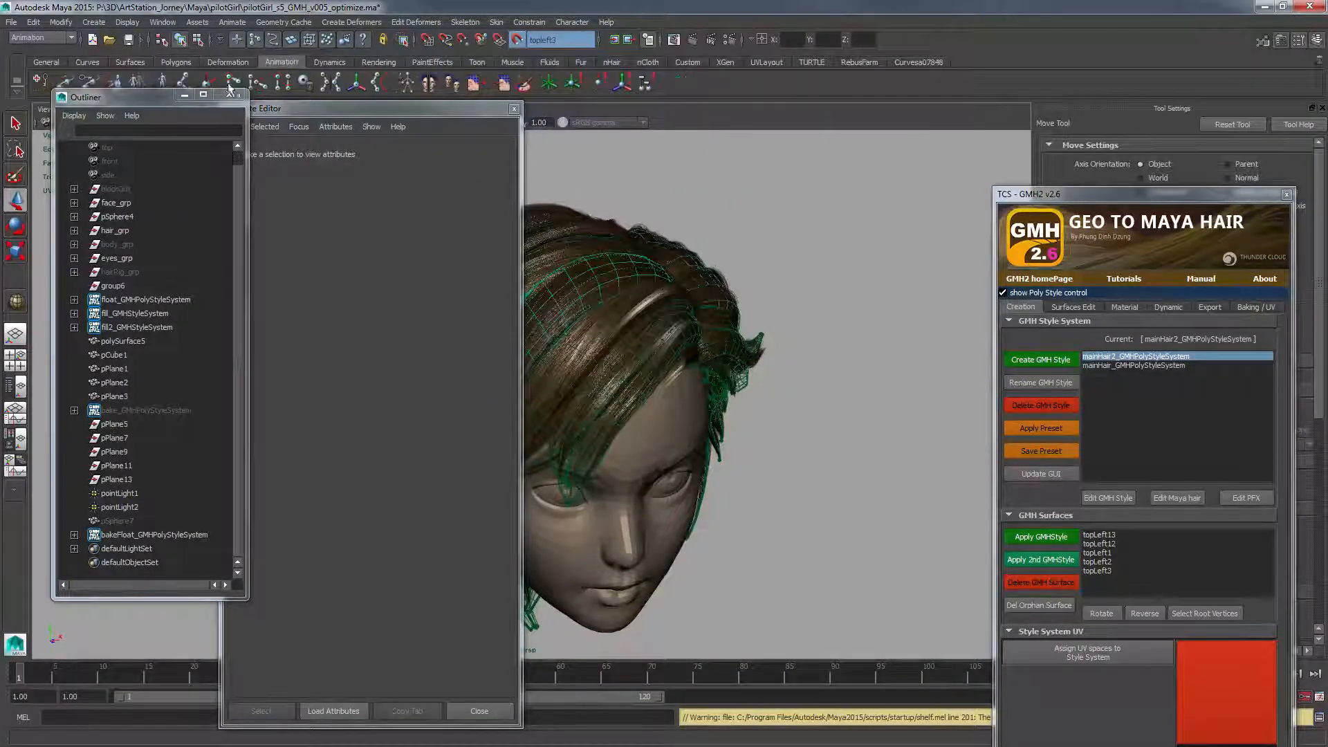
pyautogui.click(184, 83)
pyautogui.keyDown('alt'); pyautogui.moveTo(668, 284); pyautogui.dragTo(764, 282, button='middle'); pyautogui.keyUp('alt')
pyautogui.press('Return')
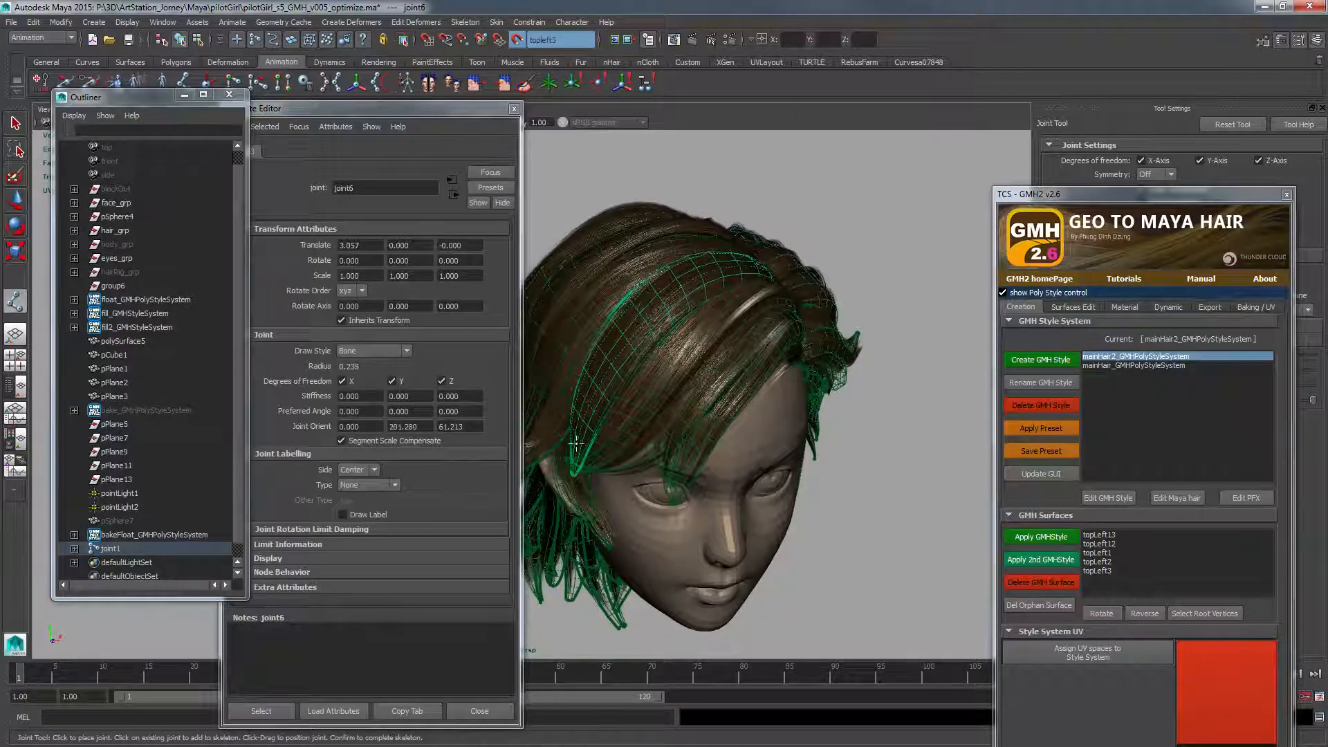
pyautogui.press('w')
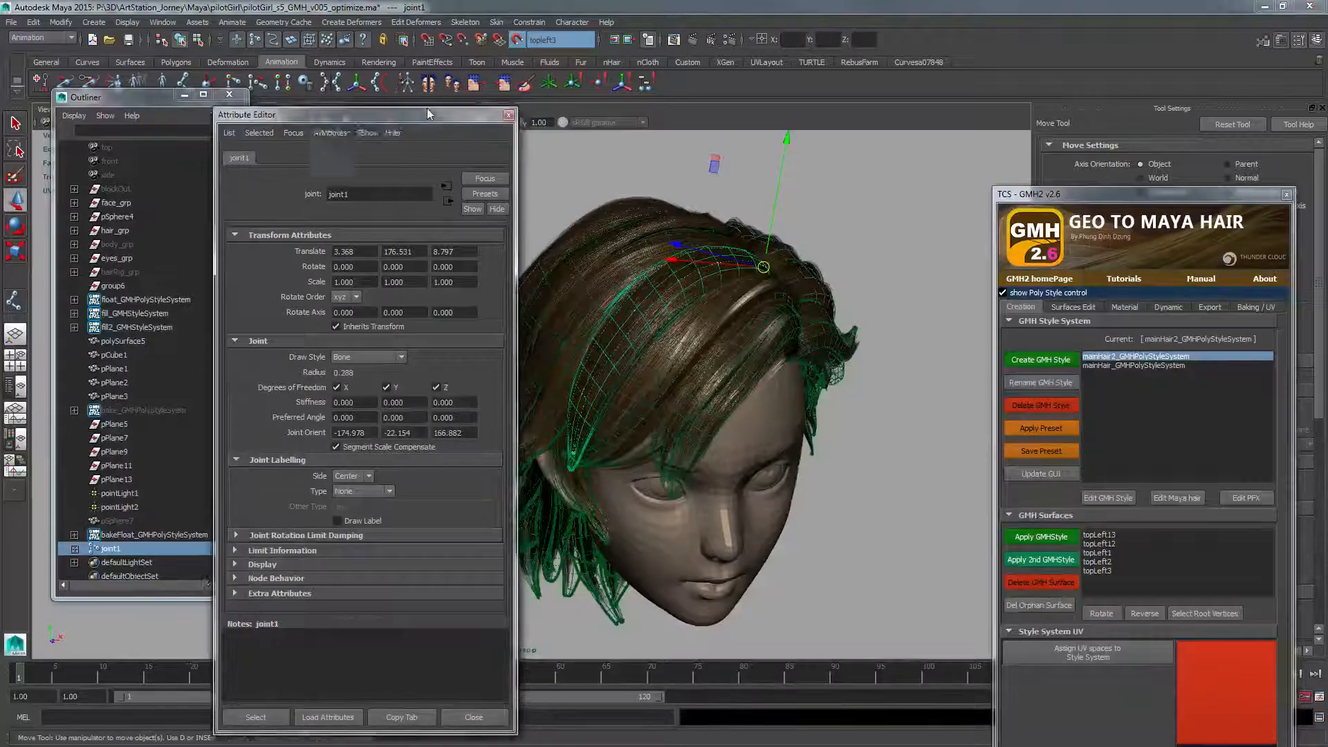
# - Clear the view around the joint chain and isolate the chain in the perspective view
pyautogui.moveTo(426, 108); pyautogui.dragTo(331, 229)
pyautogui.click(410, 122)
pyautogui.click(745, 202)
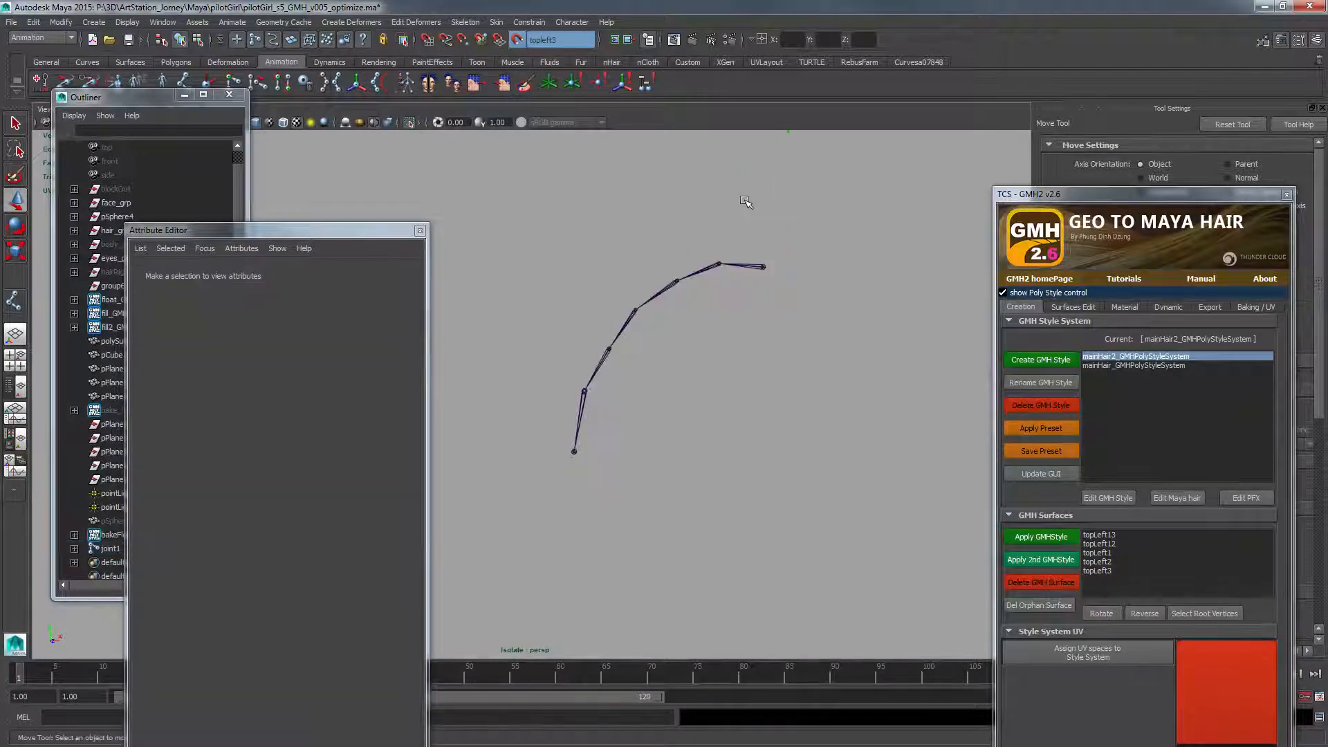
# - Open the Thunder Cloud Tool Hub, examine its rigging tools such as TCRIG Tail v3 with joint1 selected, and close it
pyautogui.press('F12')
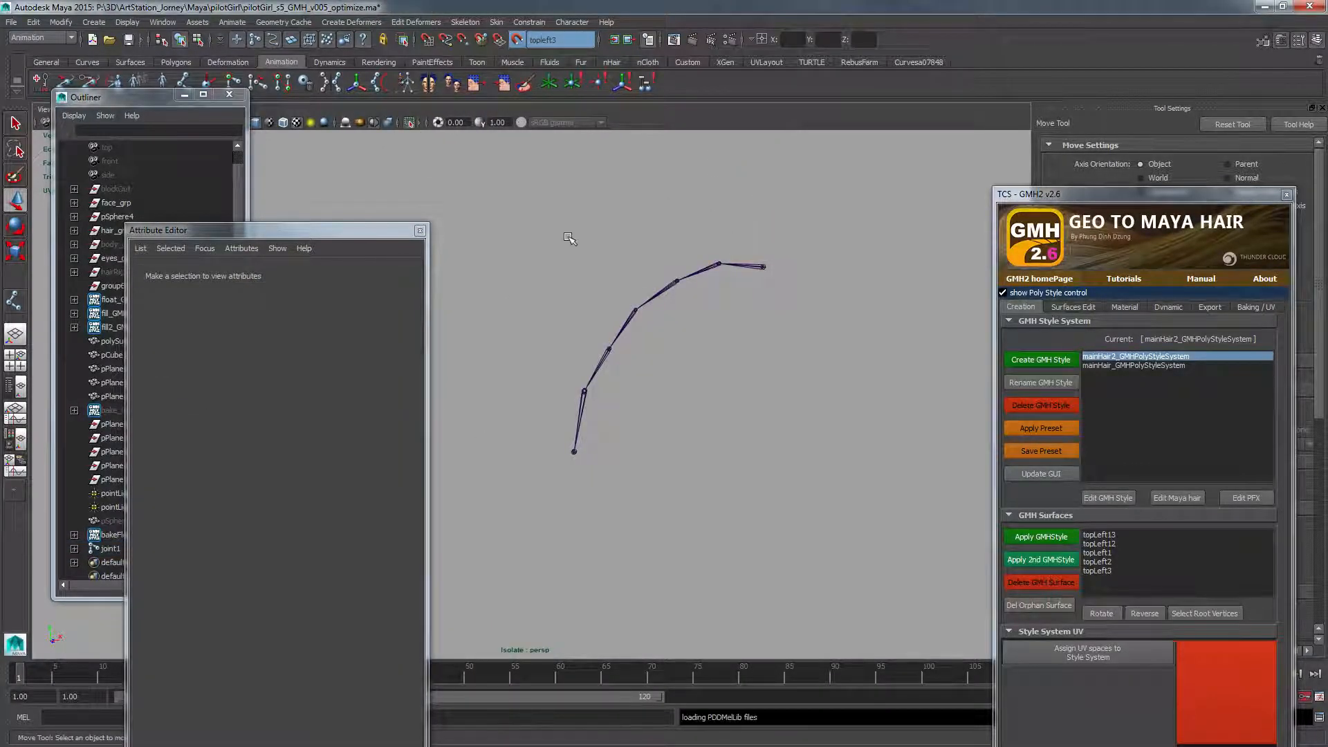
pyautogui.moveTo(210, 343); pyautogui.dragTo(366, 298)
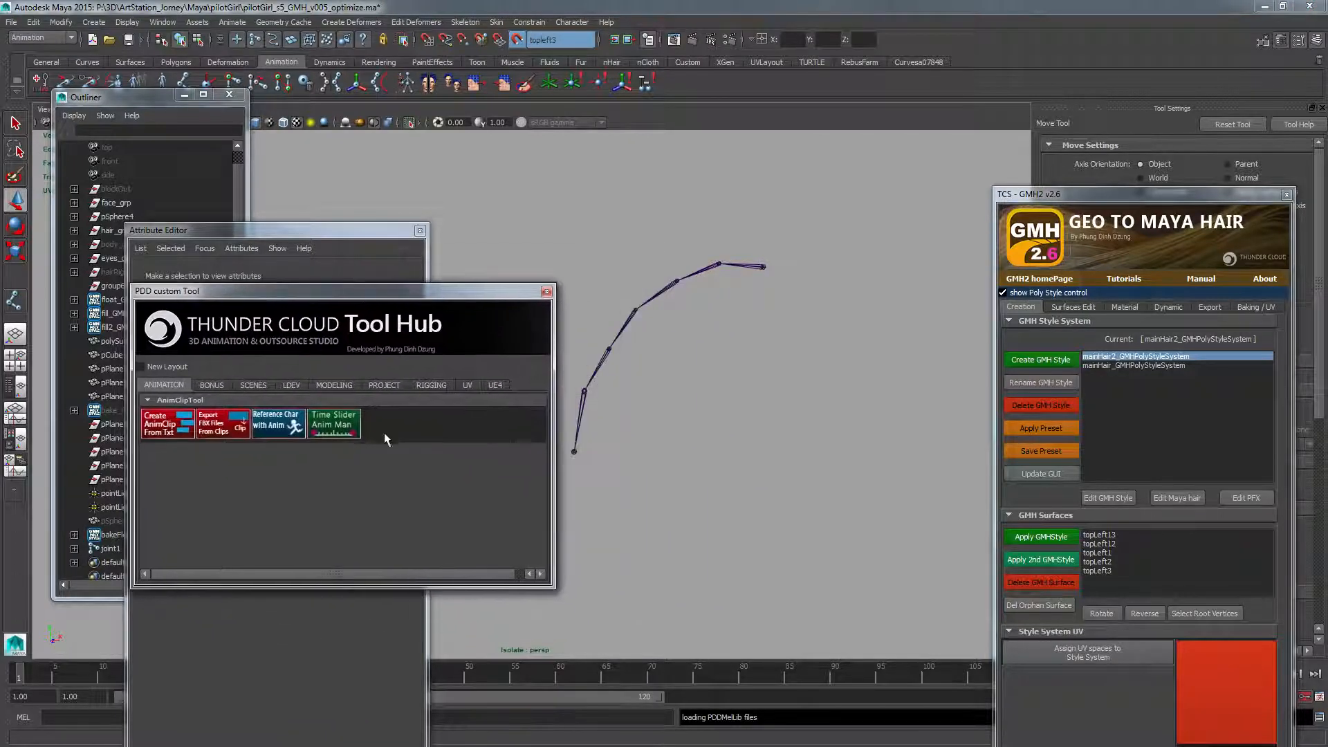
pyautogui.click(383, 385)
pyautogui.click(431, 385)
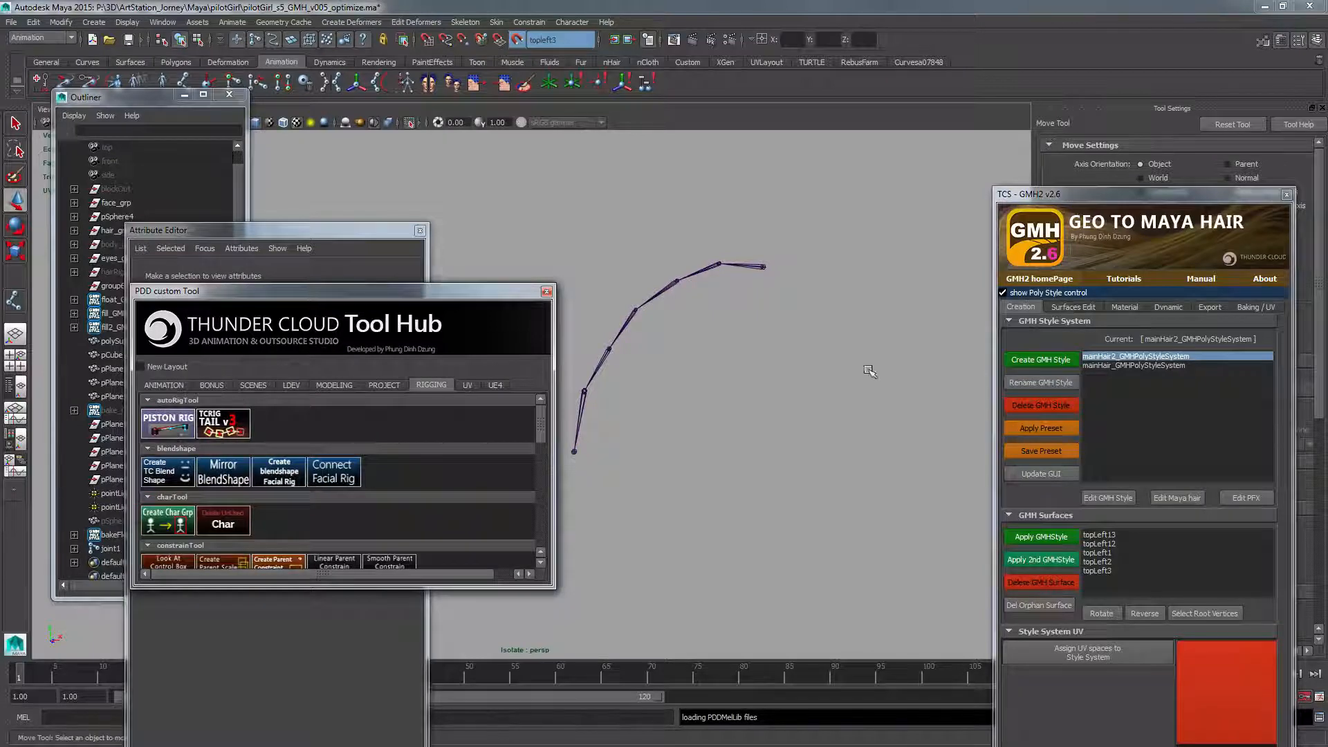
pyautogui.click(763, 267)
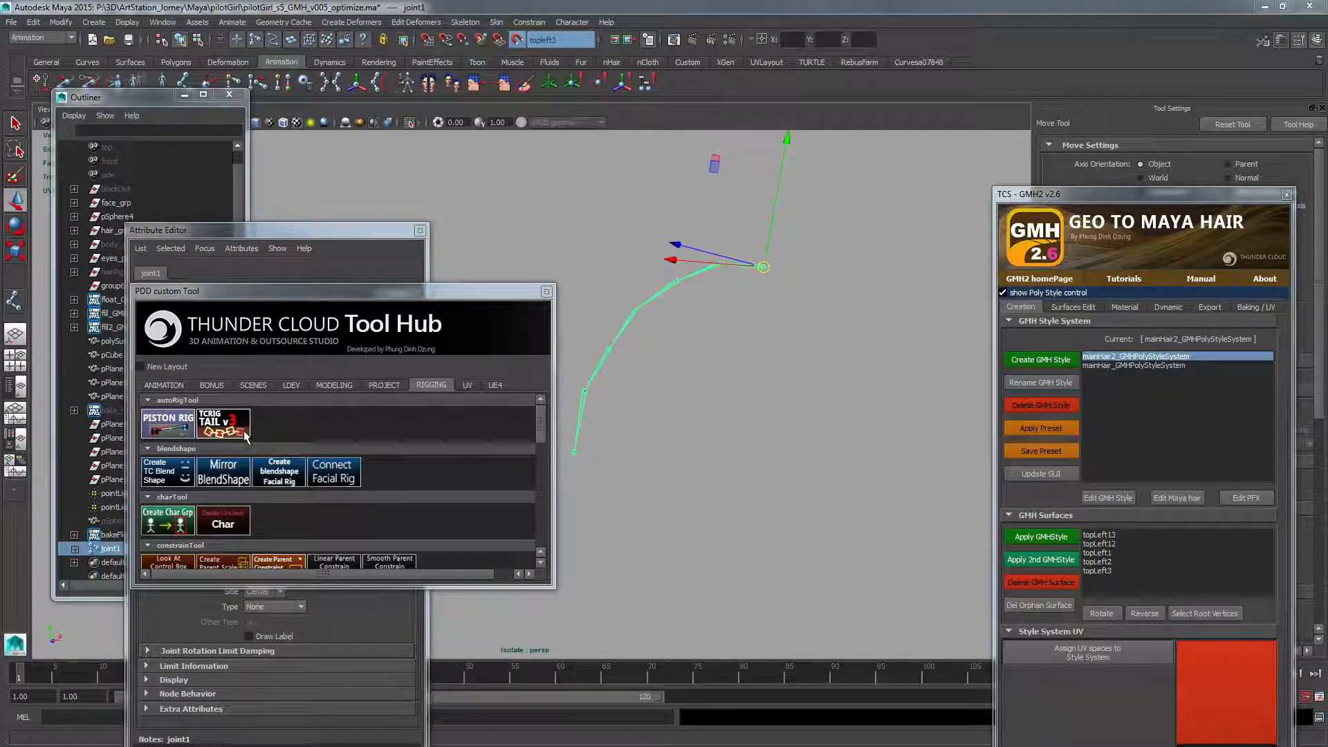
pyautogui.moveTo(325, 291); pyautogui.dragTo(466, 365)
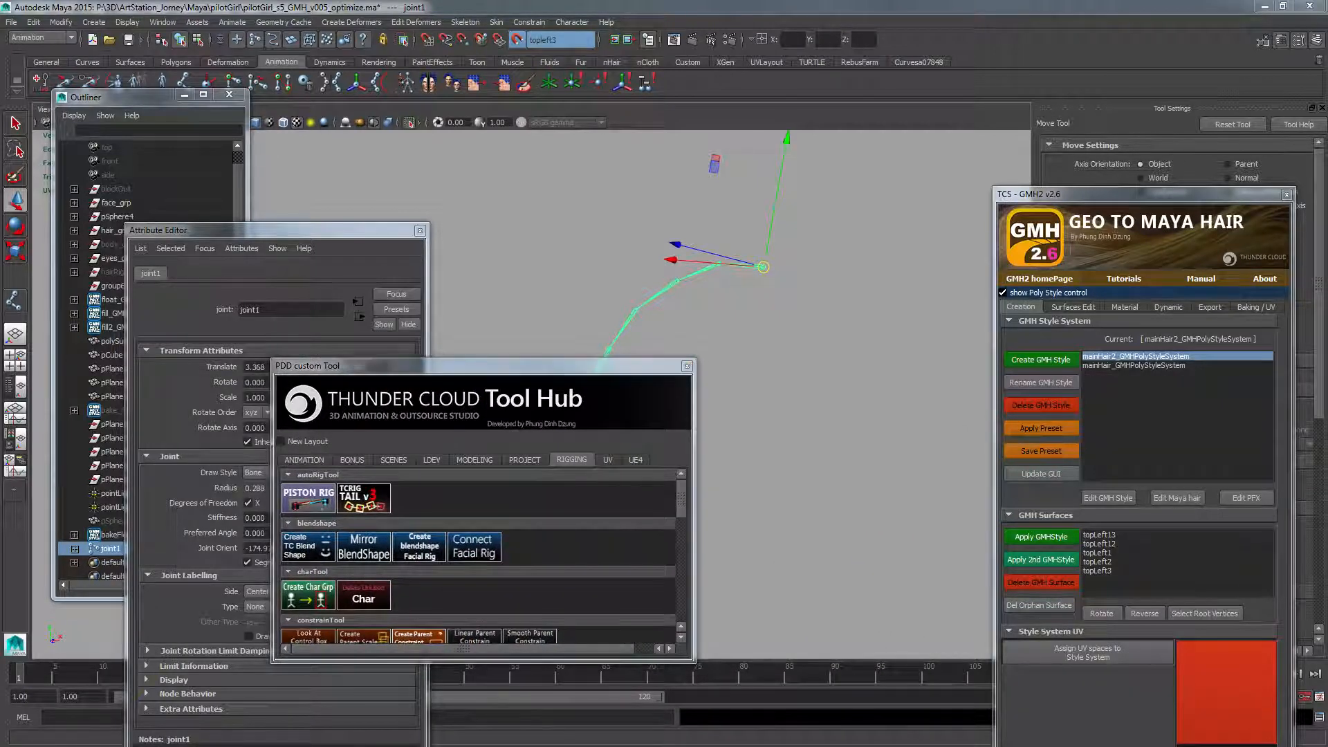
pyautogui.moveTo(655, 368); pyautogui.dragTo(517, 393)
pyautogui.click(551, 390)
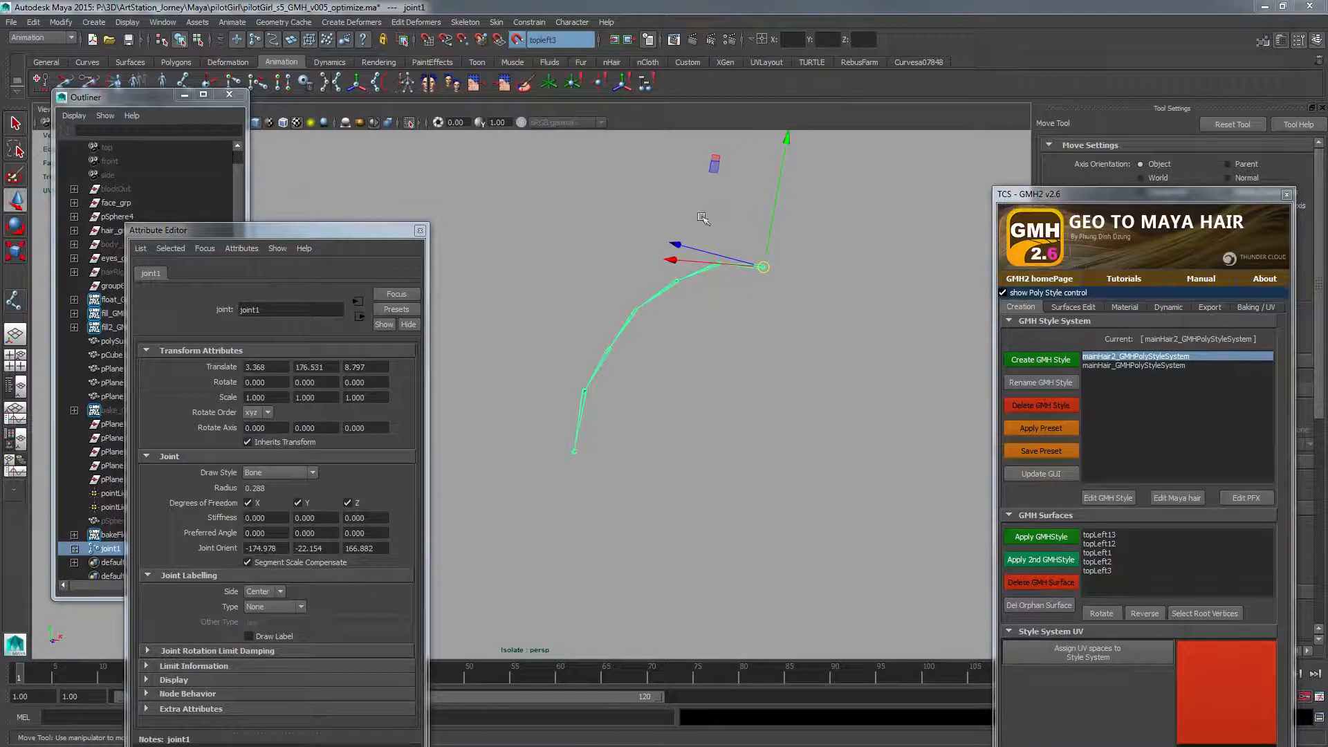
# - Exit isolation to display the whole head again and release topleft3 as the live surface
pyautogui.keyDown('alt'); pyautogui.moveTo(702, 216); pyautogui.dragTo(668, 230, button='middle'); pyautogui.keyUp('alt')
pyautogui.keyDown('alt'); pyautogui.moveTo(732, 258); pyautogui.dragTo(706, 212); pyautogui.keyUp('alt')
pyautogui.click(410, 123)
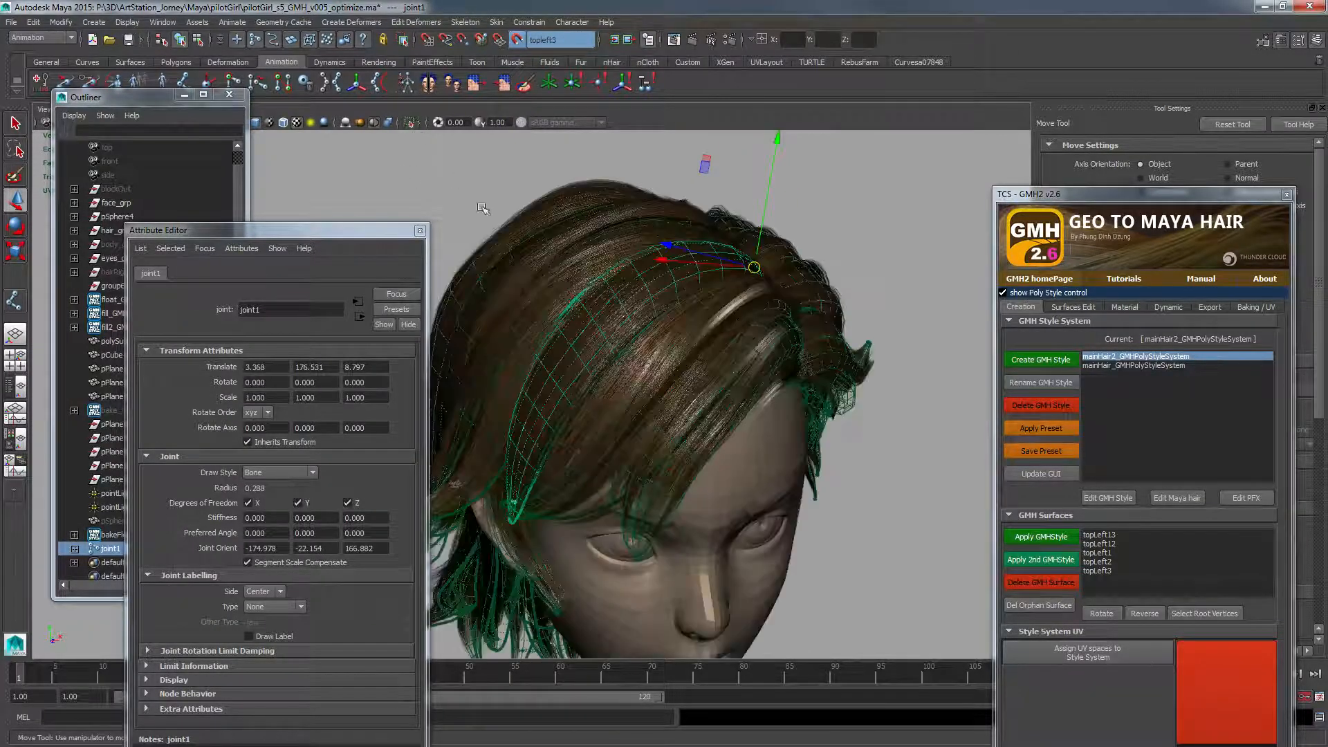
pyautogui.click(754, 264)
pyautogui.click(754, 265)
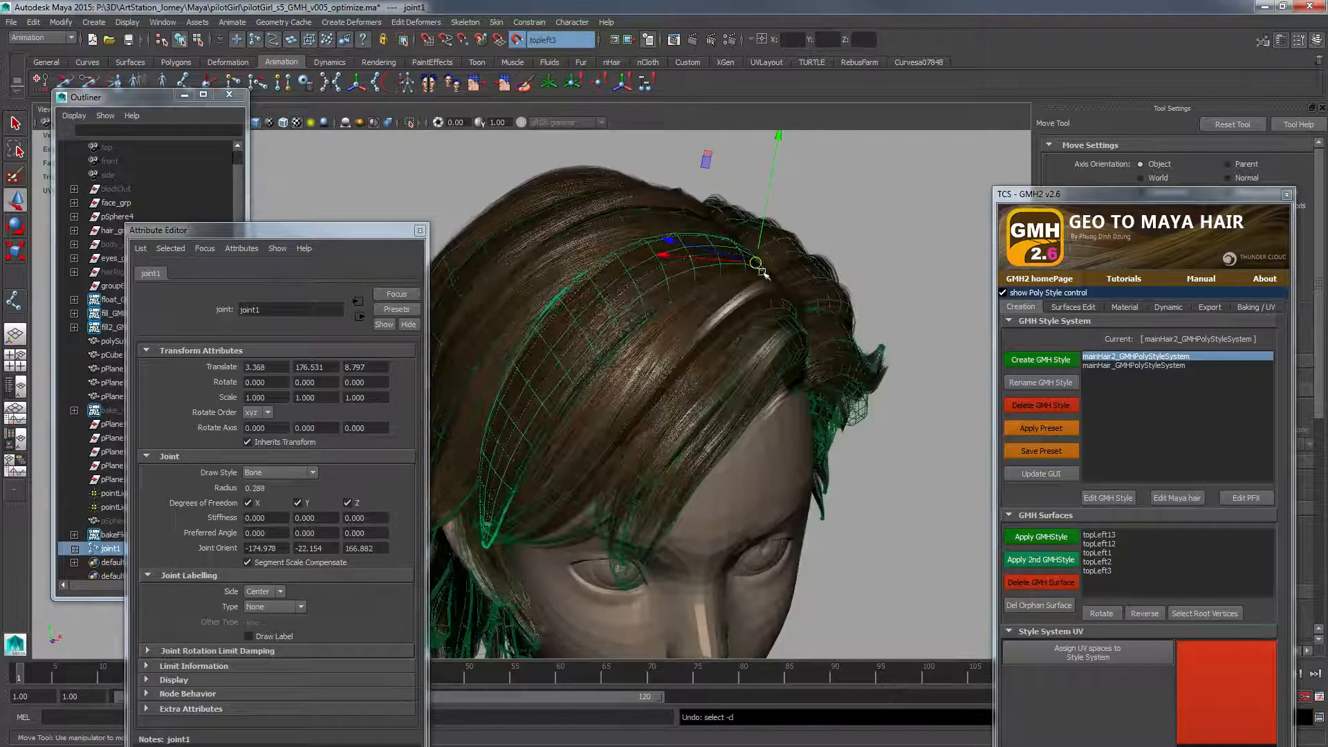
pyautogui.click(866, 222)
# - Try to smooth bind the topleft3 hair surface together with the bakeFloat_GMHPolyStyleSystem group
pyautogui.click(107, 536)
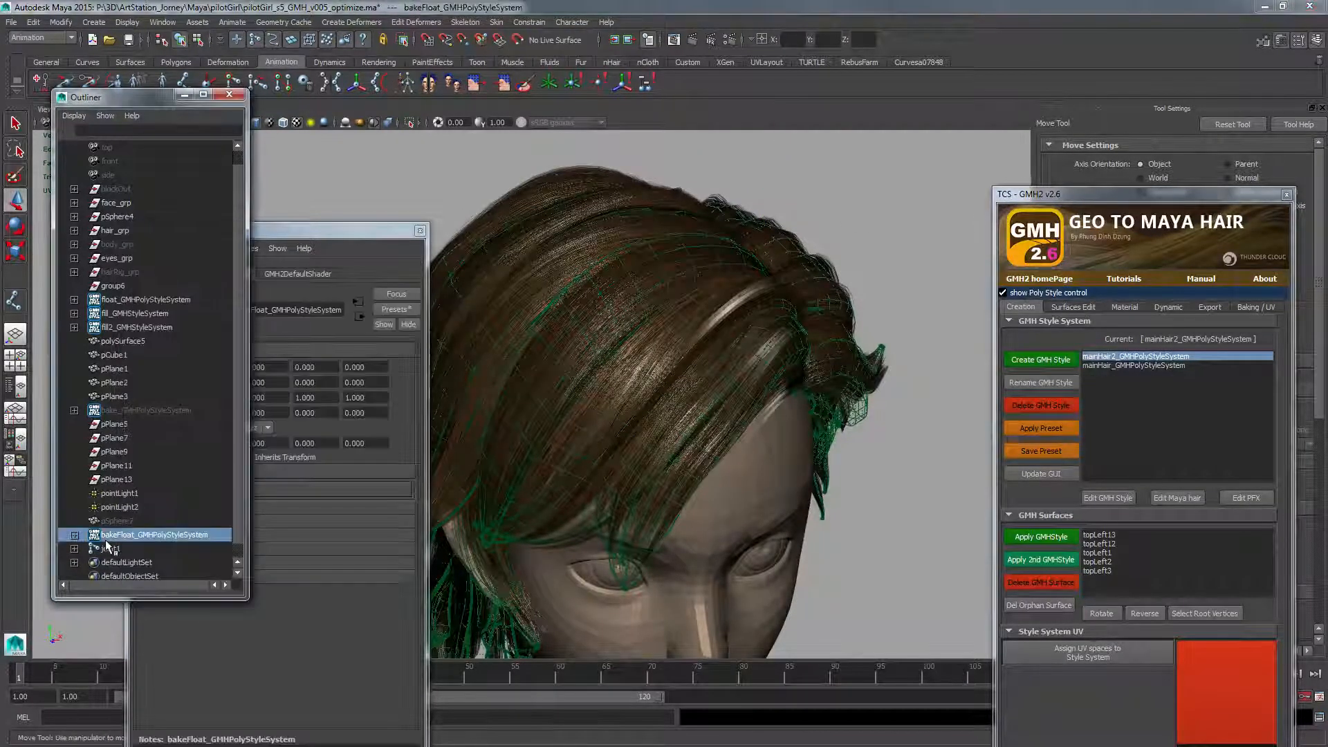
pyautogui.click(656, 253)
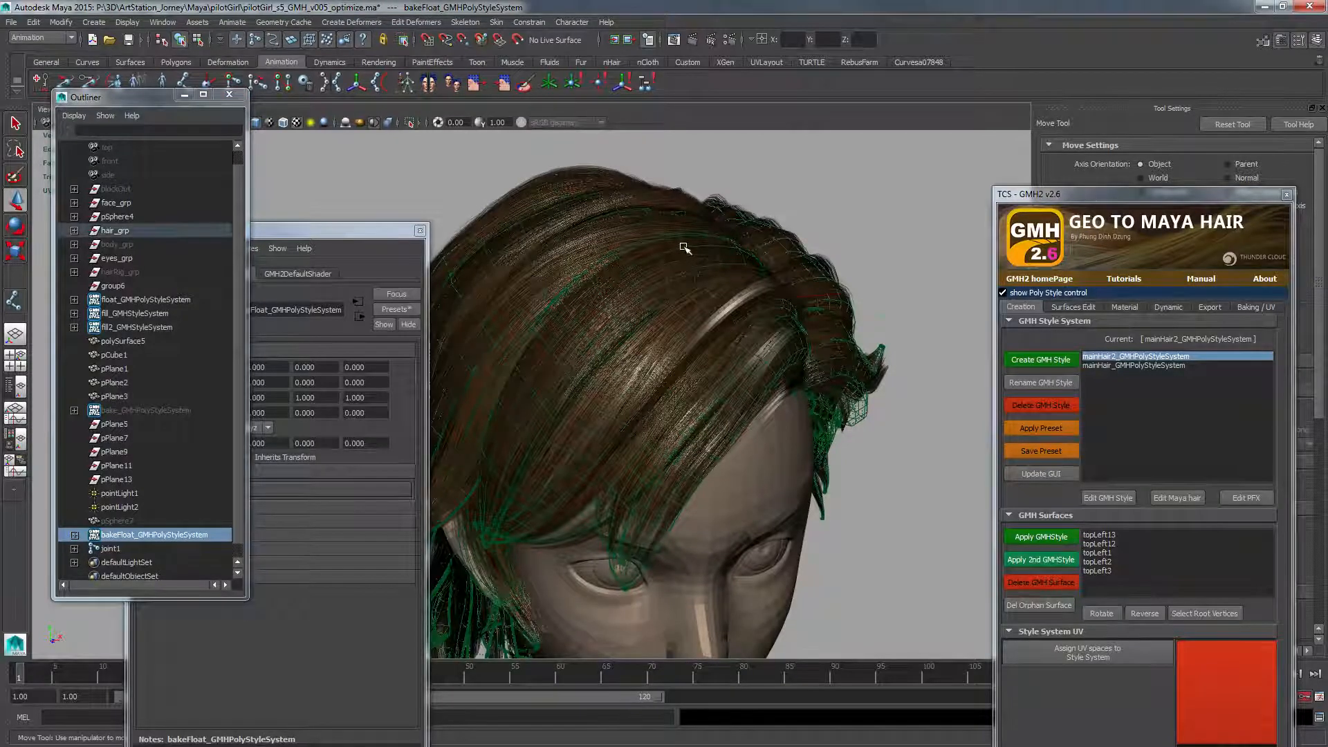
pyautogui.click(496, 22)
pyautogui.click(526, 51)
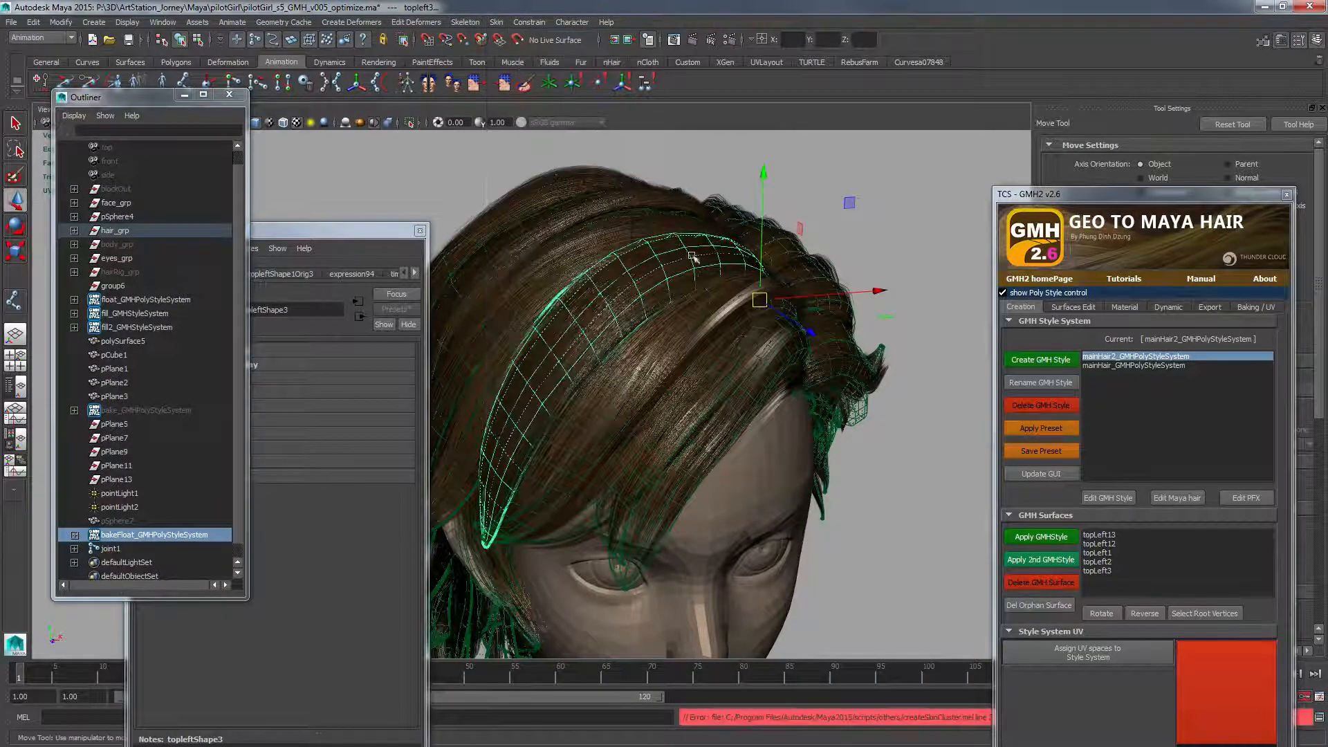
# - Retry Smooth Bind on the same selection through its options, using joint hierarchy, closest distance and 12 max influences
pyautogui.keyDown('alt'); pyautogui.moveTo(664, 238); pyautogui.dragTo(658, 233, button='middle'); pyautogui.keyUp('alt')
pyautogui.click(496, 23)
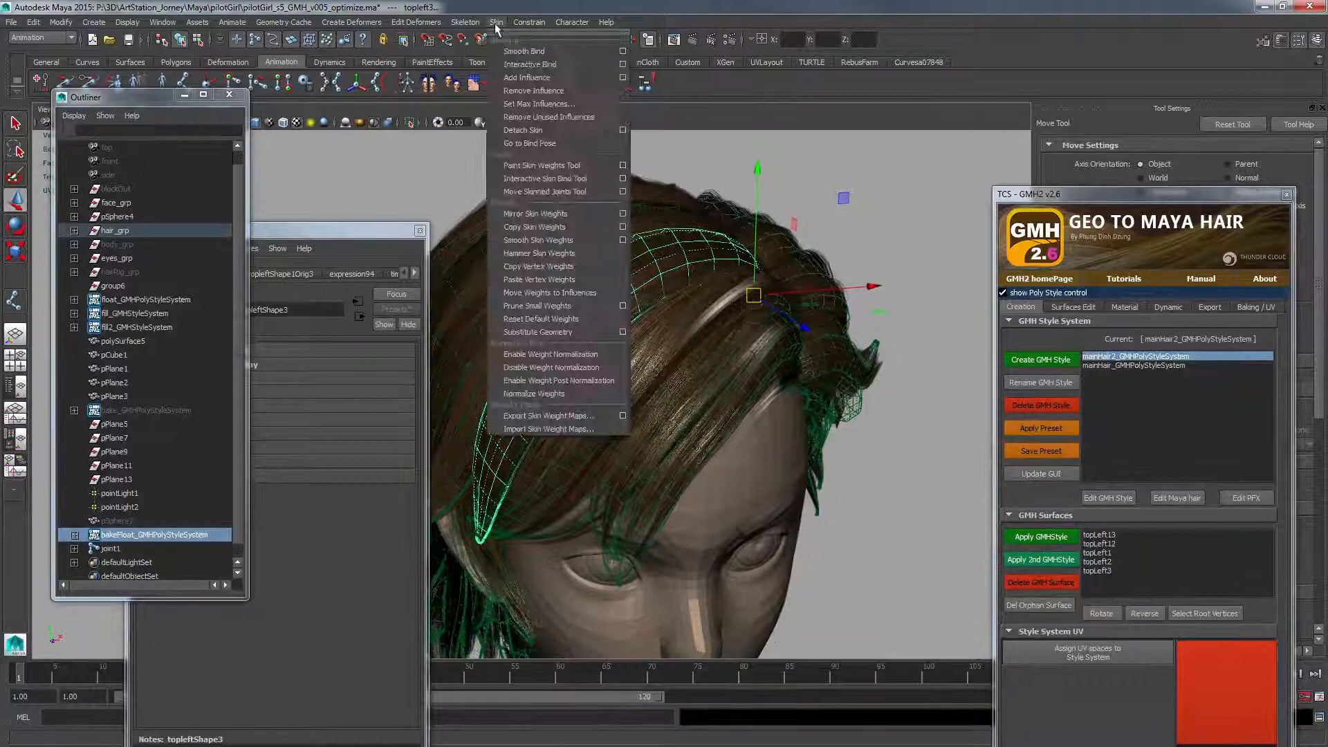
pyautogui.click(617, 53)
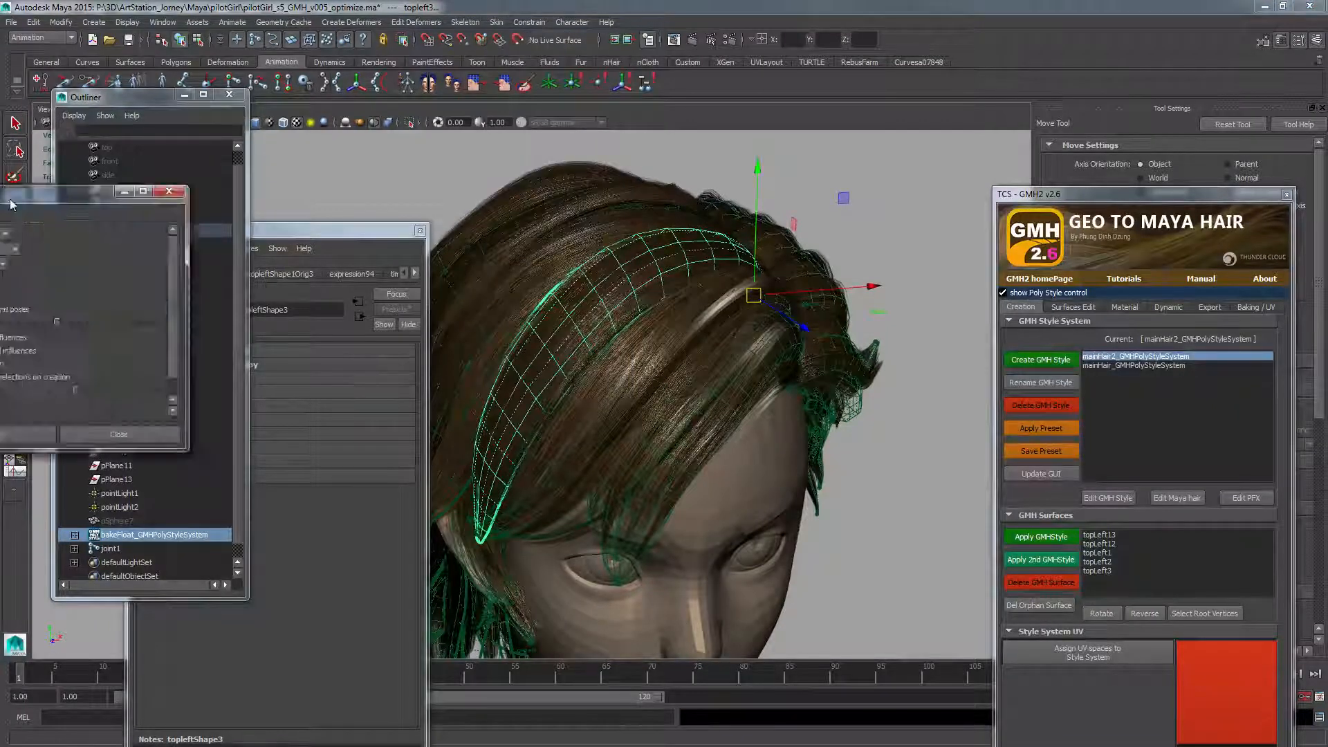
pyautogui.click(841, 201)
pyautogui.click(844, 211)
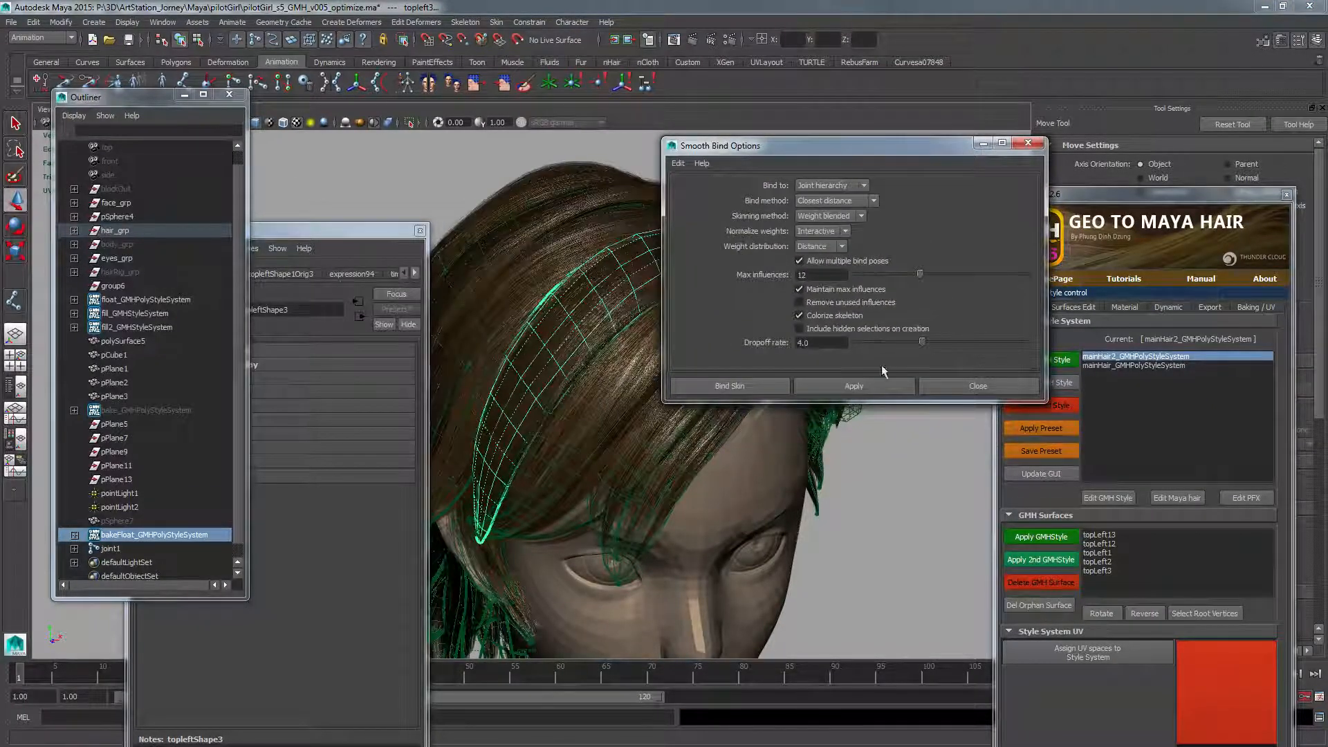
pyautogui.click(854, 385)
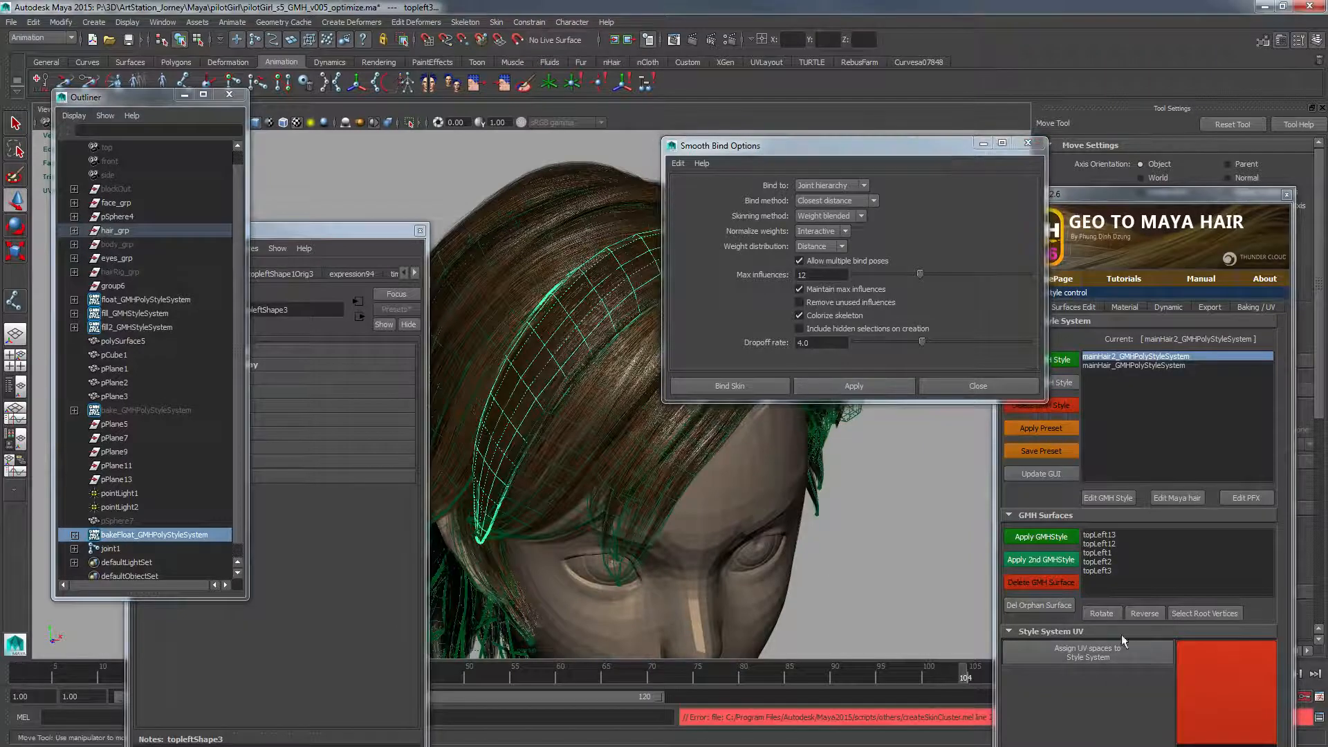
# - Smooth bind the topleft3 hair surface to the joint1 chain, and move the bind options off the head
pyautogui.moveTo(1168, 195); pyautogui.dragTo(1287, 157)
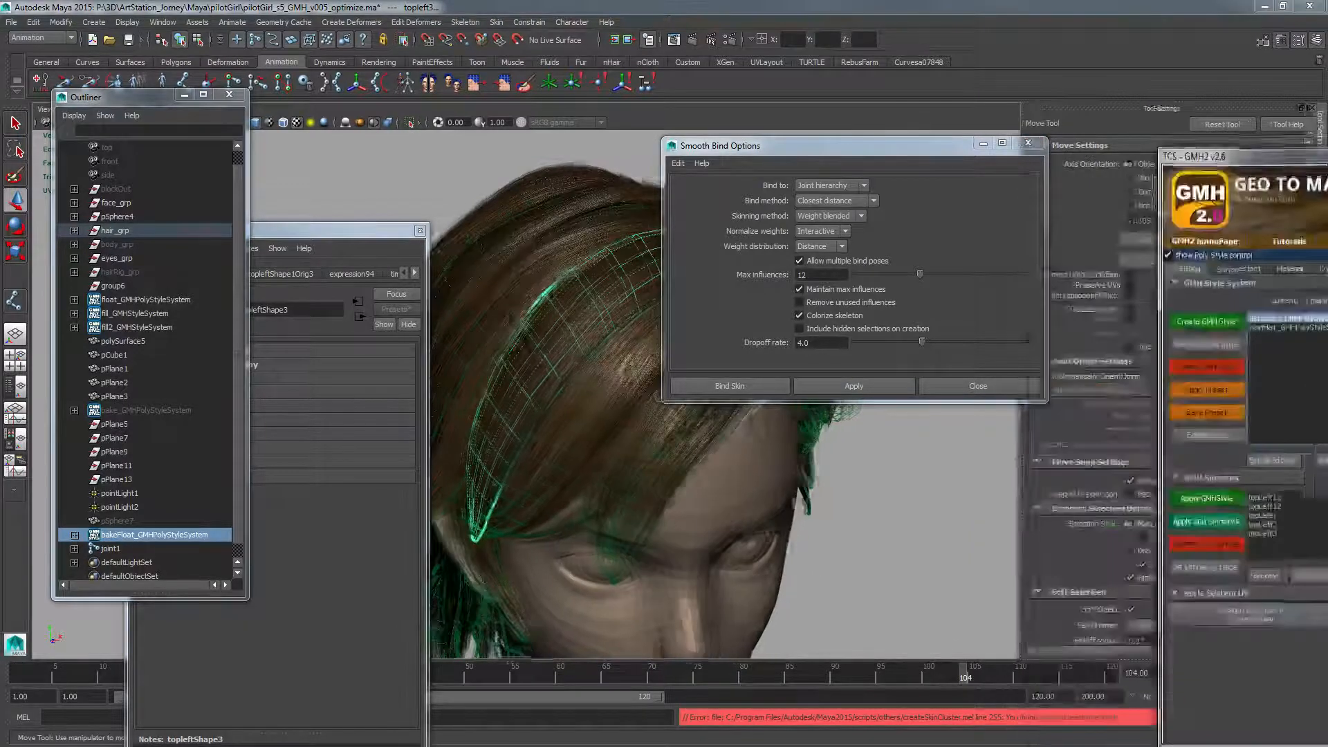
pyautogui.click(110, 548)
pyautogui.keyDown('shift'); pyautogui.click(622, 266); pyautogui.keyUp('shift')
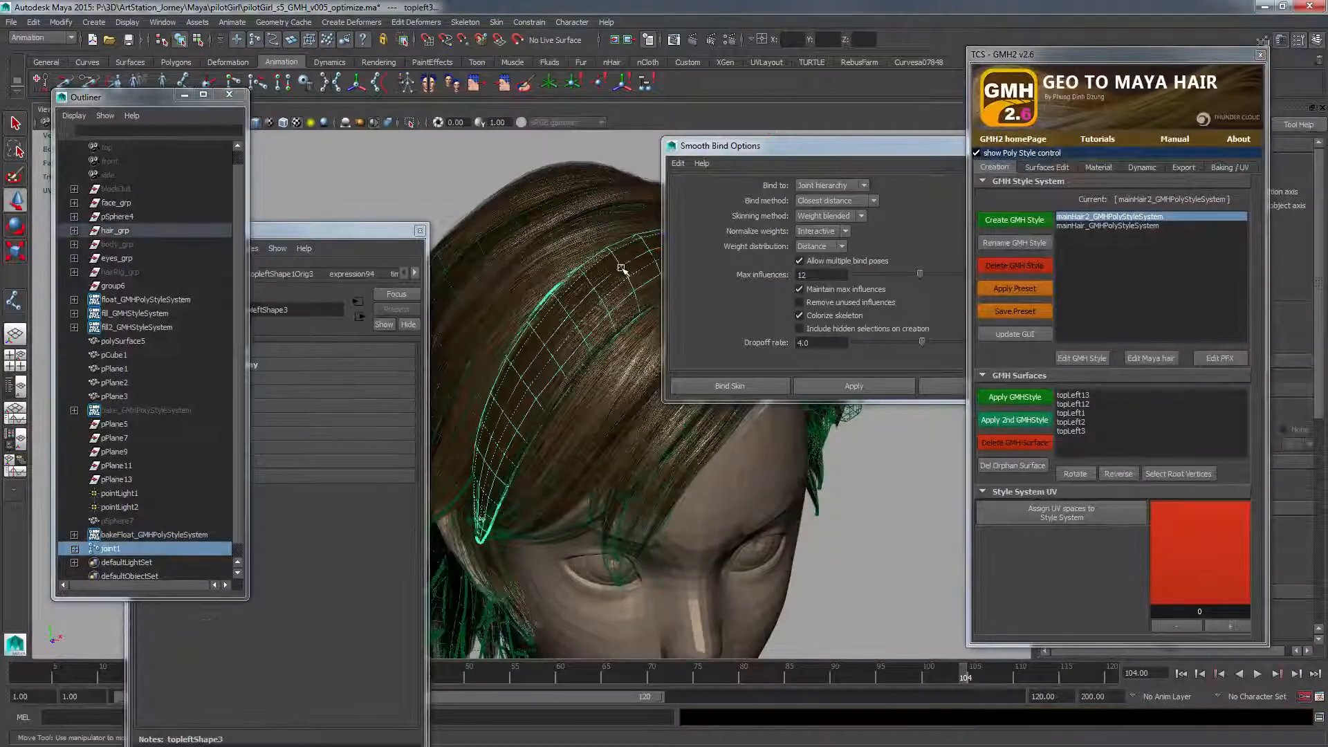
pyautogui.press('g')
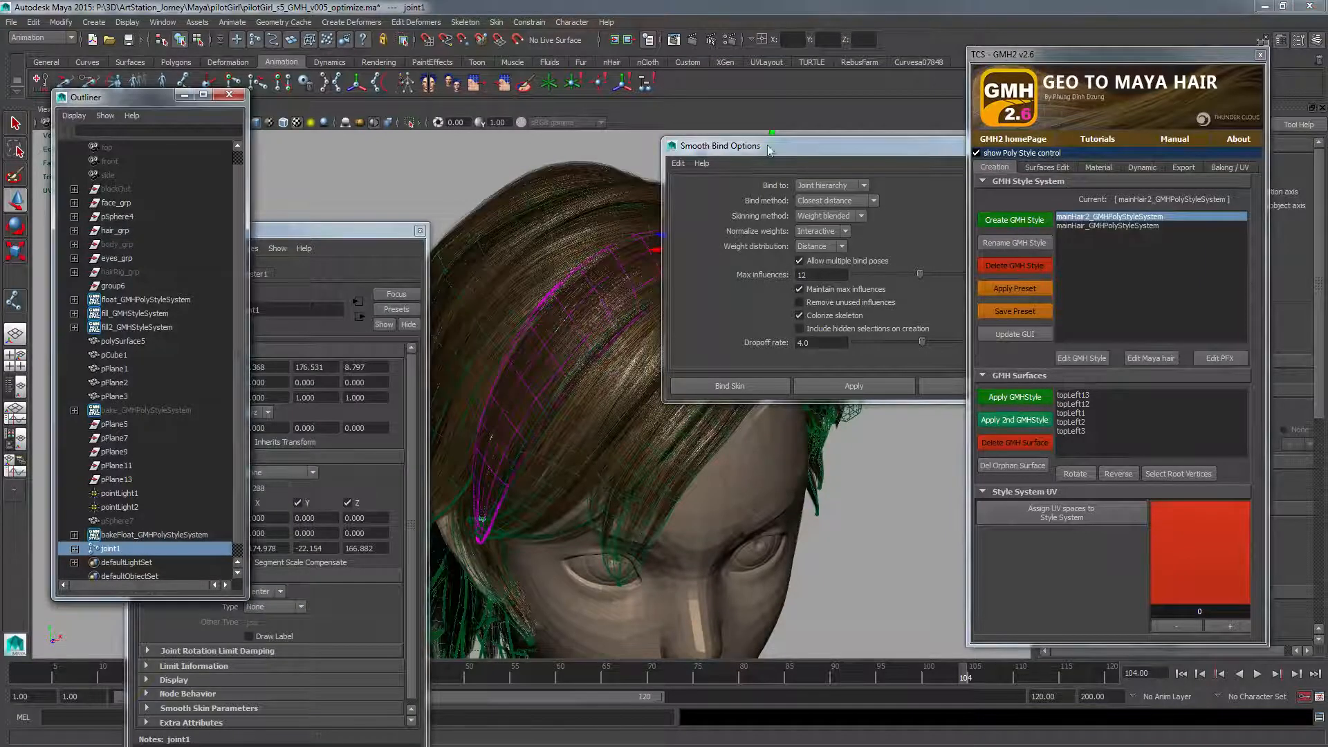
pyautogui.moveTo(795, 145); pyautogui.dragTo(1023, 410)
# - Select the whole joint1 hierarchy, rotate all its joints together to curl the topleft3 strand, and undo the rotation
pyautogui.rightClick(850, 209)
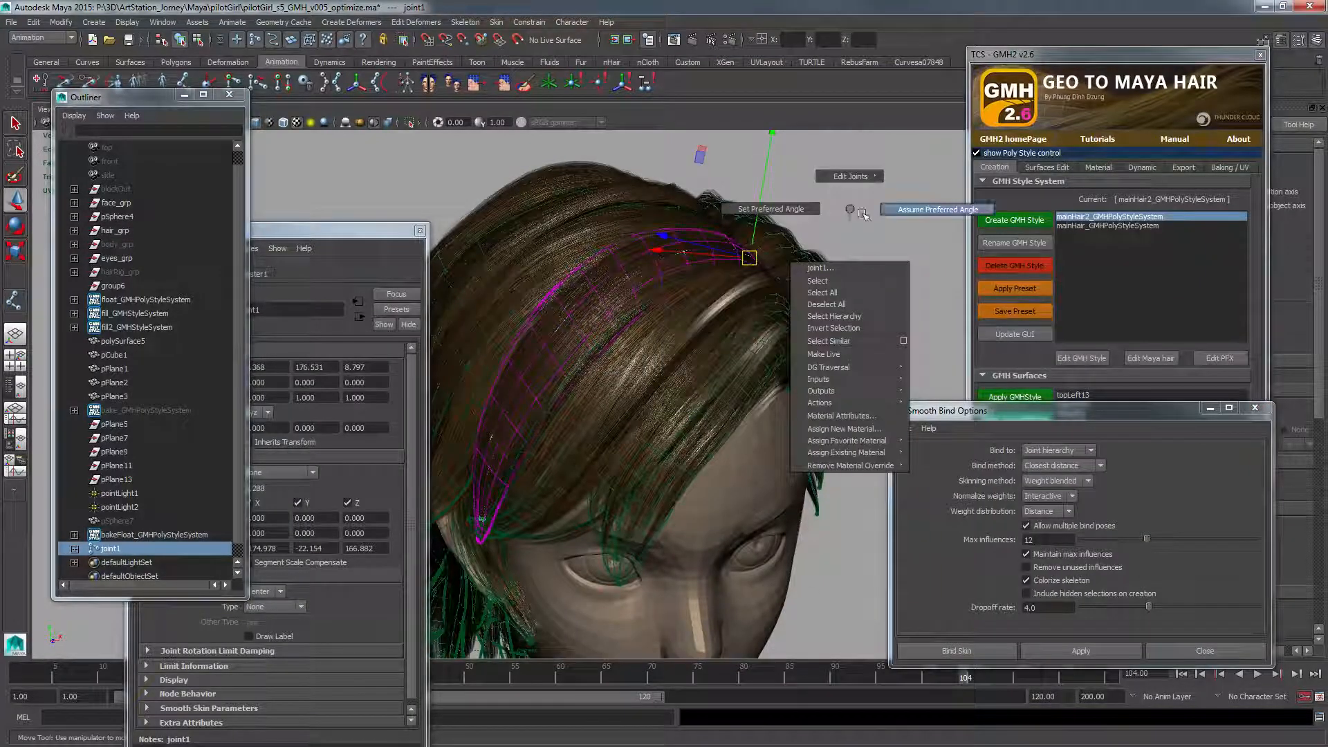
pyautogui.click(833, 328)
pyautogui.click(111, 548)
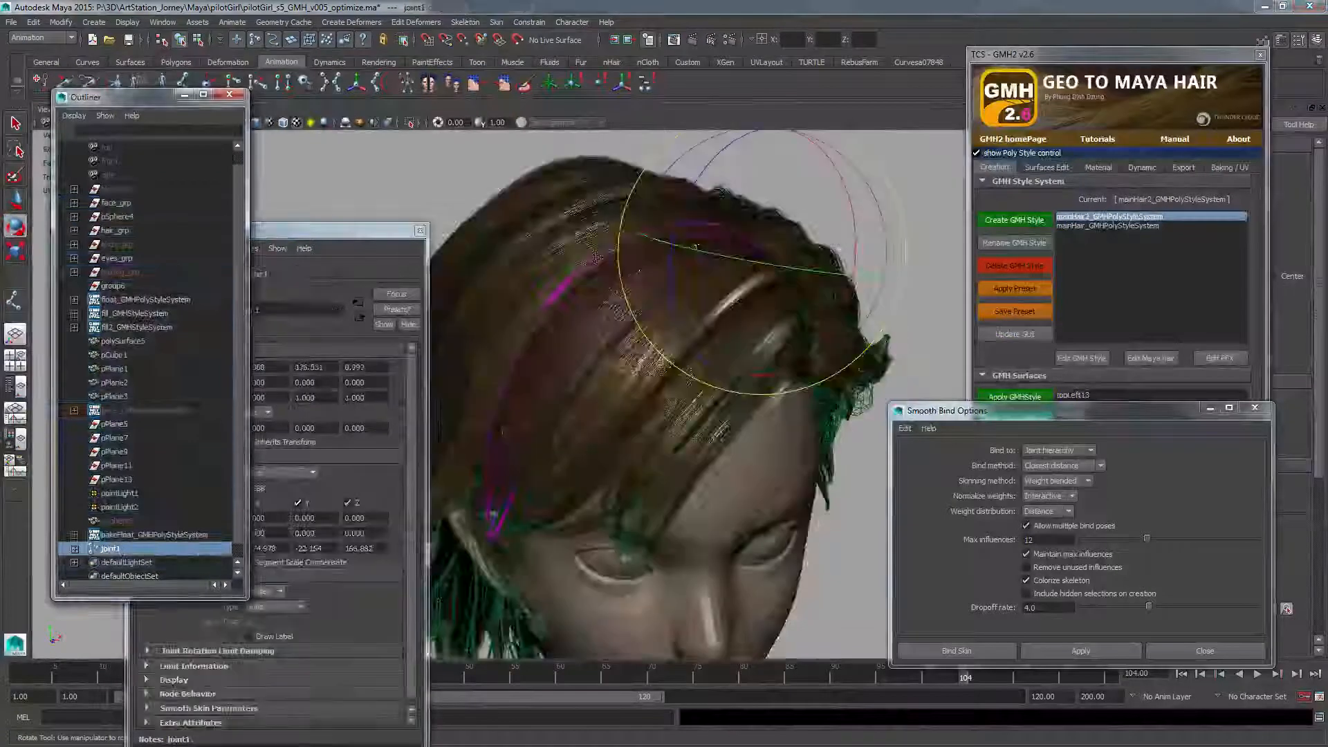
pyautogui.rightClick(900, 136)
pyautogui.click(906, 243)
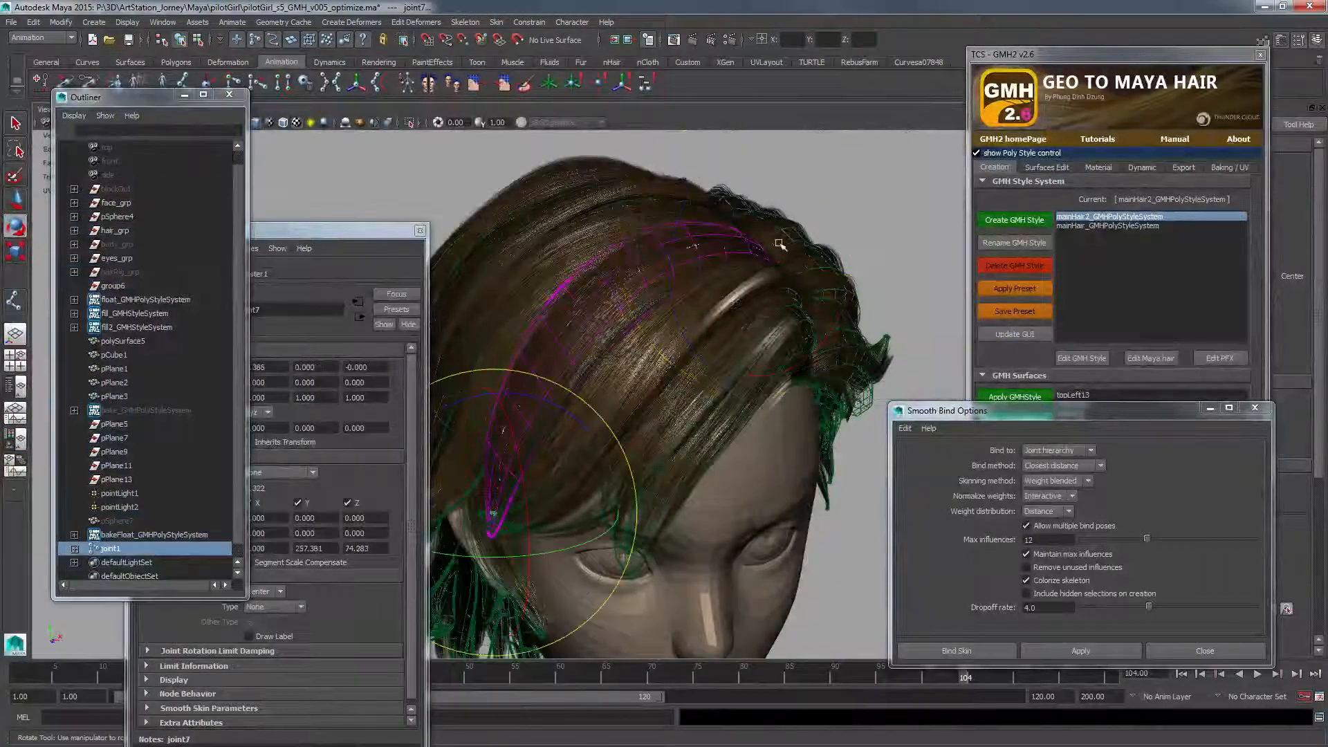
pyautogui.moveTo(491, 394); pyautogui.dragTo(537, 356)
pyautogui.keyDown('alt'); pyautogui.moveTo(687, 276); pyautogui.dragTo(679, 317); pyautogui.keyUp('alt')
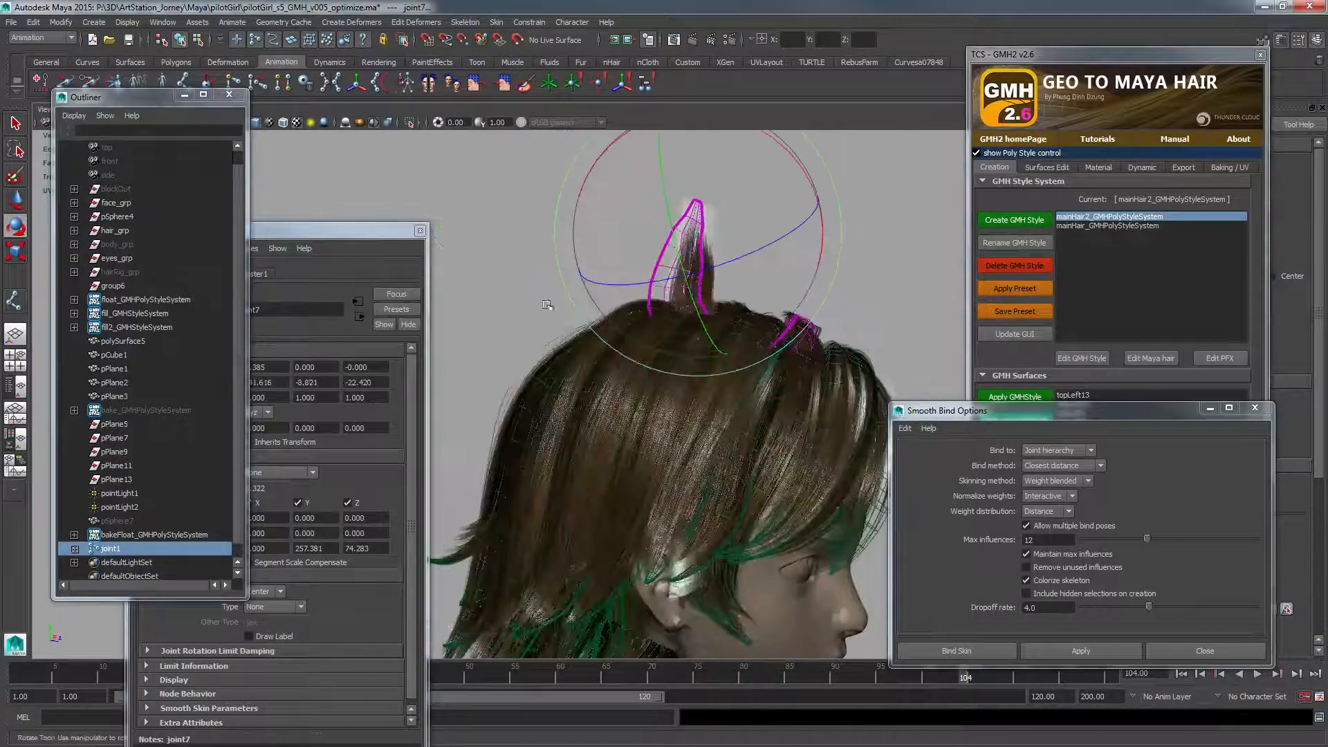
pyautogui.hotkey('ctrl', 'z')
# - Expand the full joint1 hierarchy and rotate joint4 to about 71° around Z, swinging the strand away from the head
pyautogui.keyDown('shift'); pyautogui.click(74, 548); pyautogui.keyUp('shift')
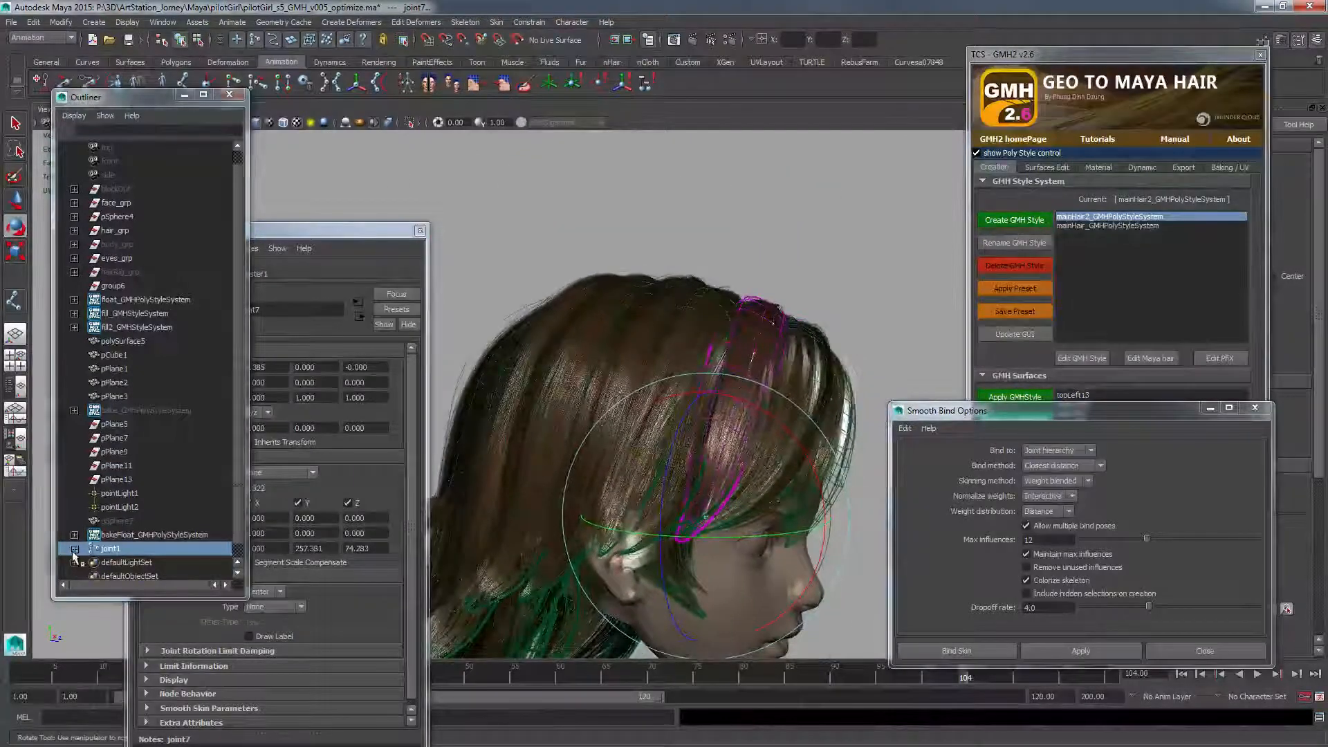
pyautogui.scroll(-2, 138, 484)
pyautogui.click(152, 493)
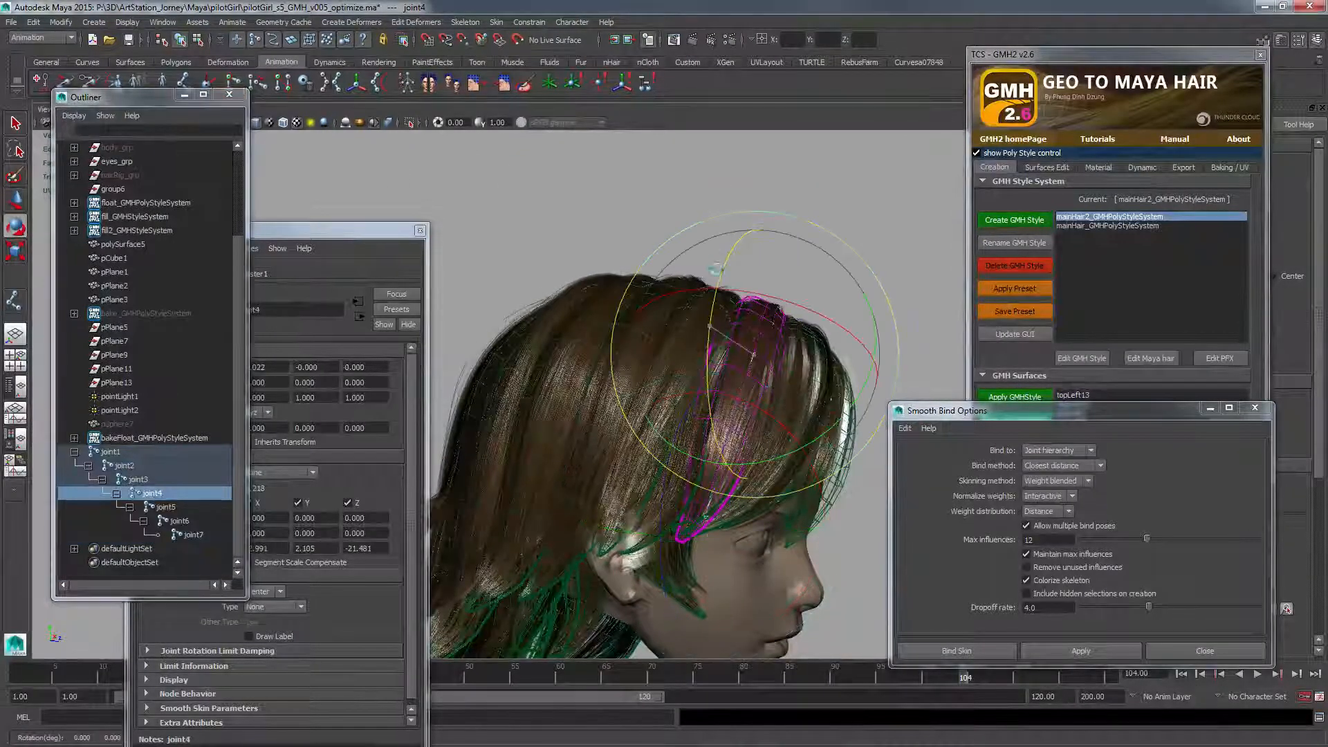
pyautogui.moveTo(750, 244); pyautogui.dragTo(548, 269)
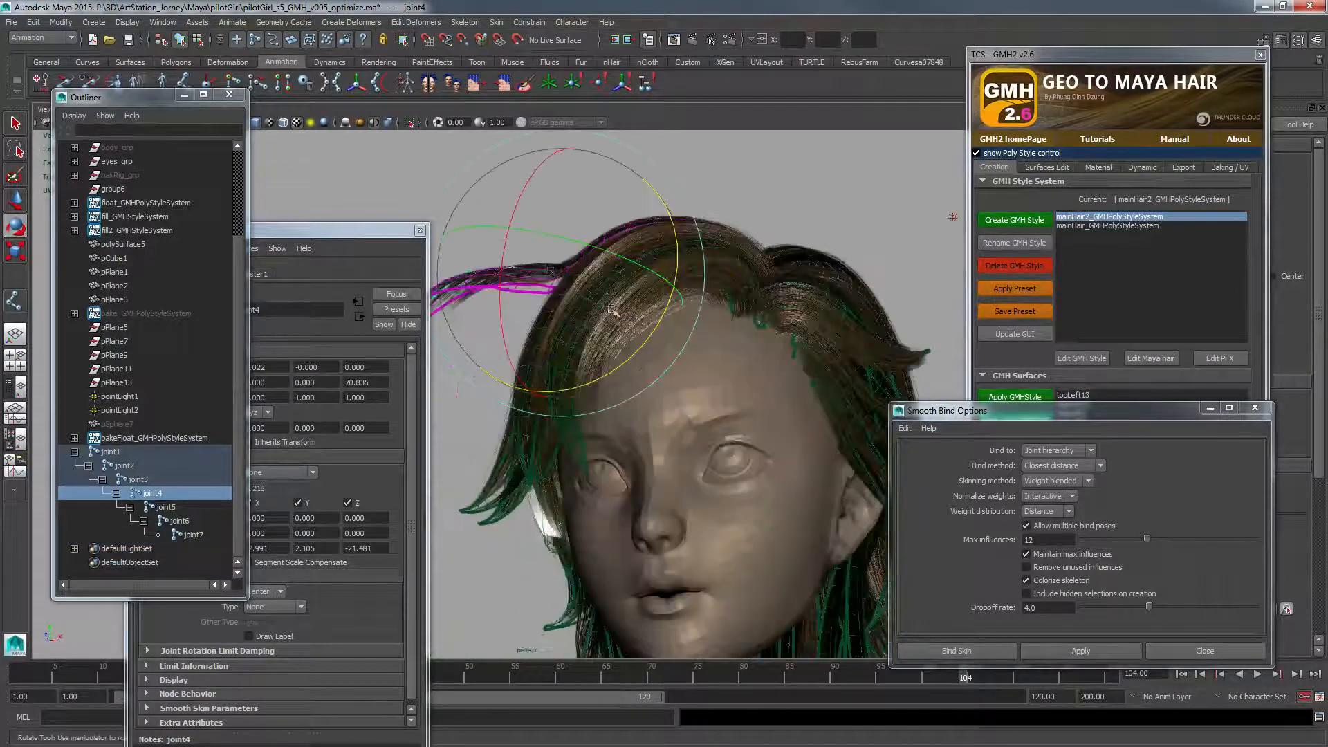
pyautogui.keyDown('alt'); pyautogui.moveTo(608, 306); pyautogui.dragTo(642, 333, button='middle'); pyautogui.keyUp('alt')
pyautogui.keyDown('alt'); pyautogui.moveTo(642, 332); pyautogui.dragTo(669, 376); pyautogui.keyUp('alt')
# - Rotate joint6 to about -81° around Y to curl the strand's tip, and undo that rotation
pyautogui.press('q')
pyautogui.click(547, 365)
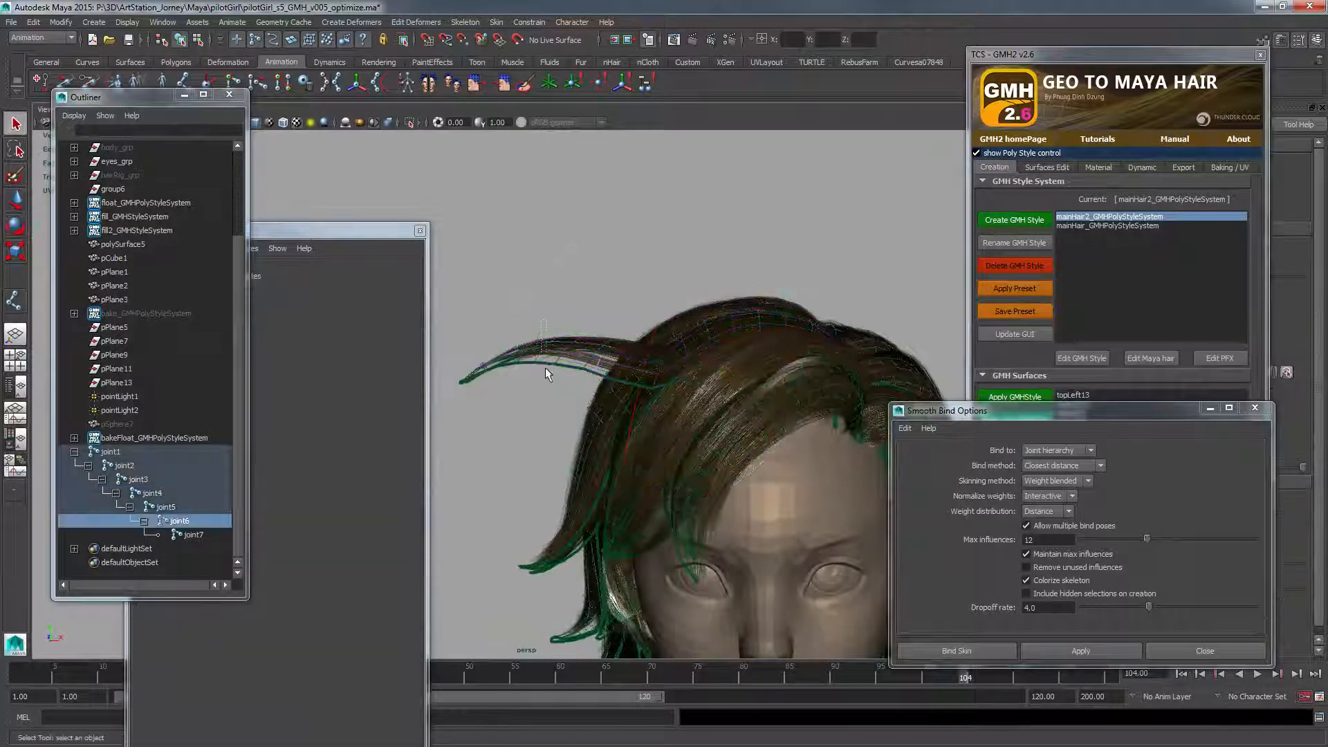
pyautogui.press('e')
pyautogui.moveTo(562, 219); pyautogui.dragTo(709, 462)
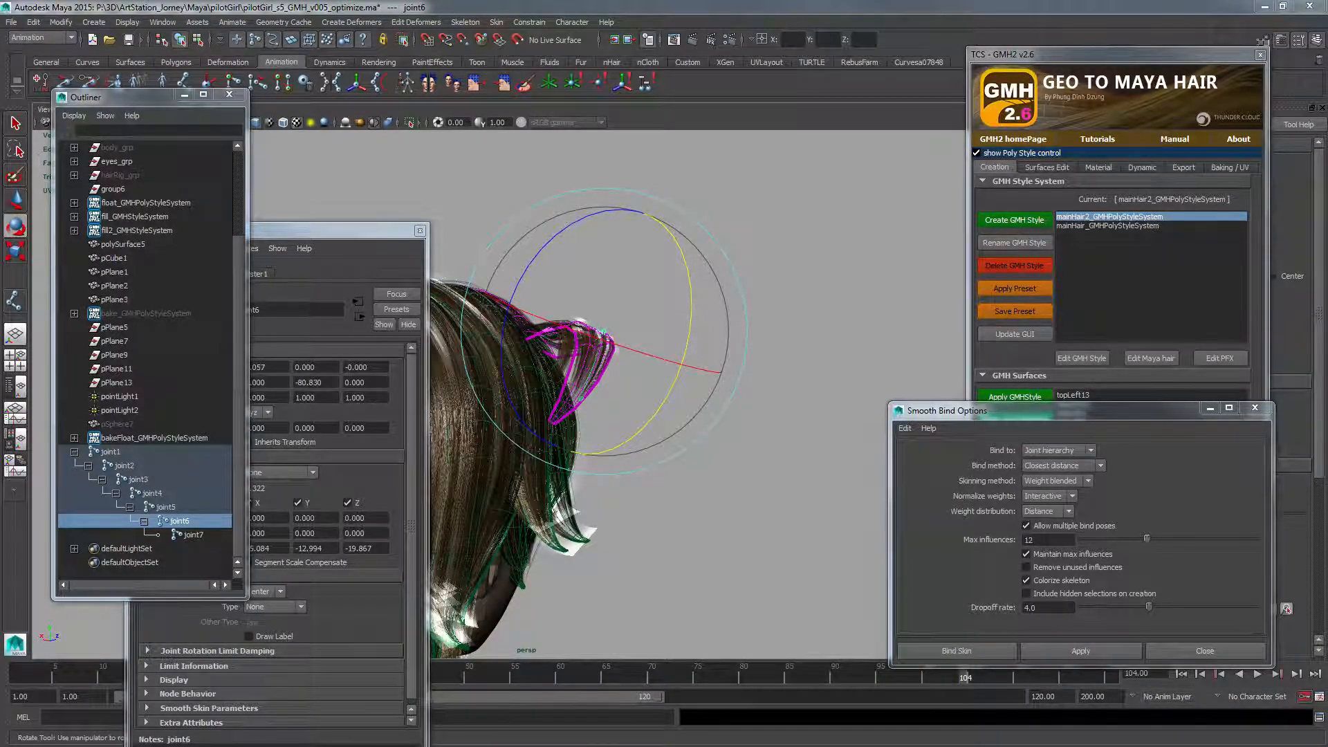
pyautogui.keyDown('alt'); pyautogui.moveTo(651, 418); pyautogui.dragTo(600, 410); pyautogui.keyUp('alt')
pyautogui.hotkey('ctrl', 'z')
pyautogui.hotkey('ctrl', 'z')
pyautogui.hotkey('ctrl', 'z')
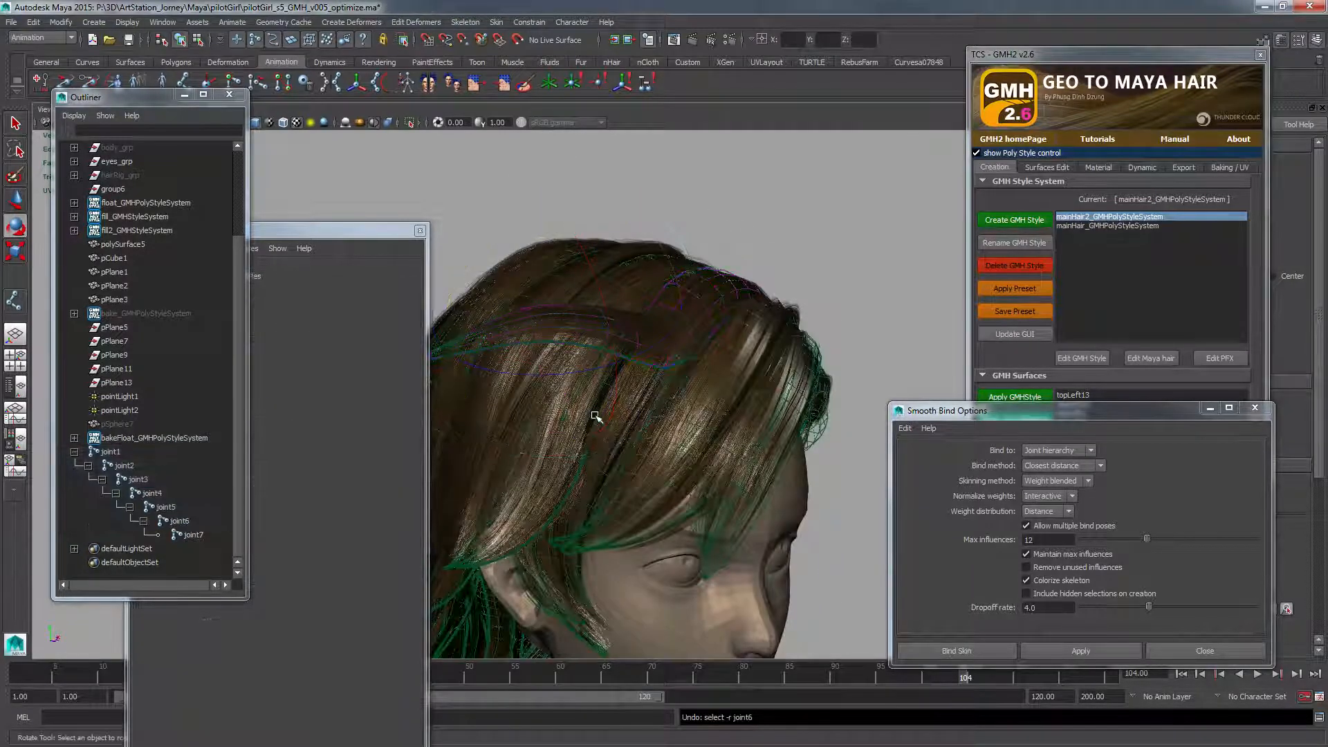
# - Rotate joint4 to about 4.6° around Z to lay the strand back along the head
pyautogui.click(635, 341)
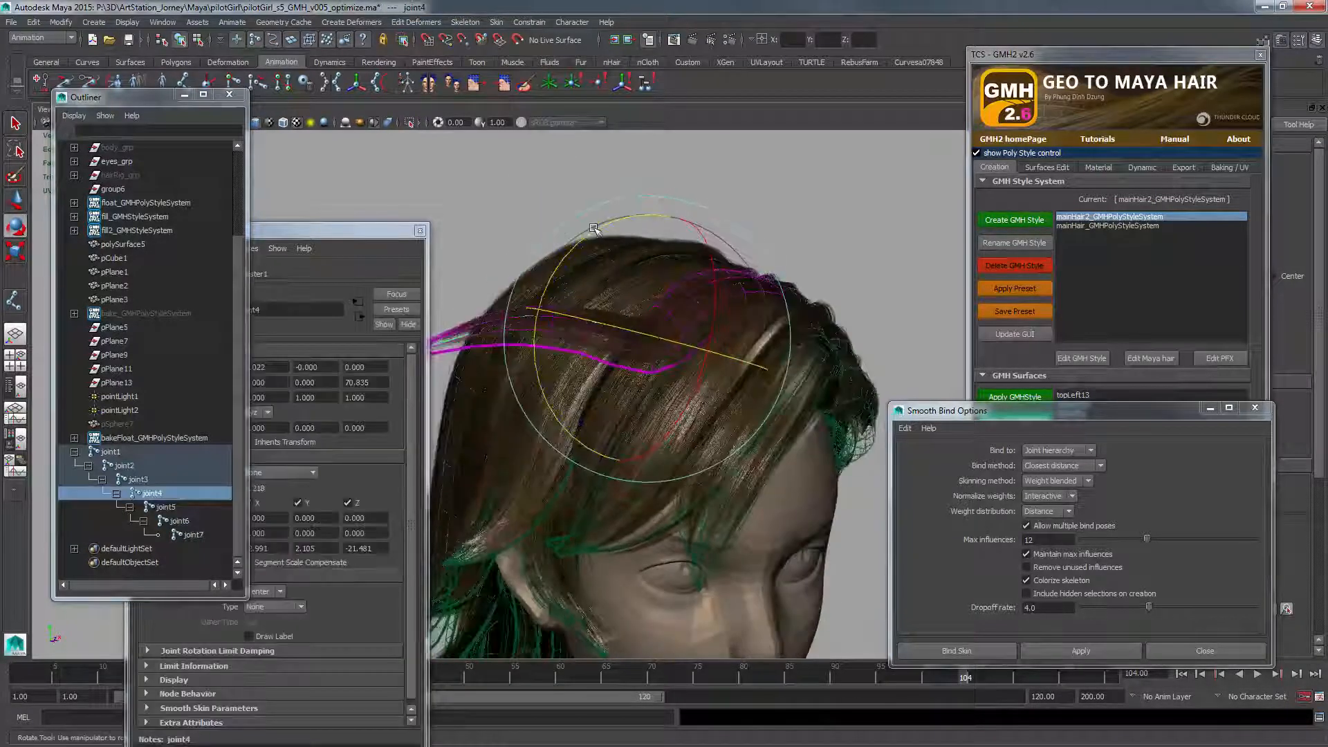
pyautogui.moveTo(597, 228); pyautogui.dragTo(575, 353)
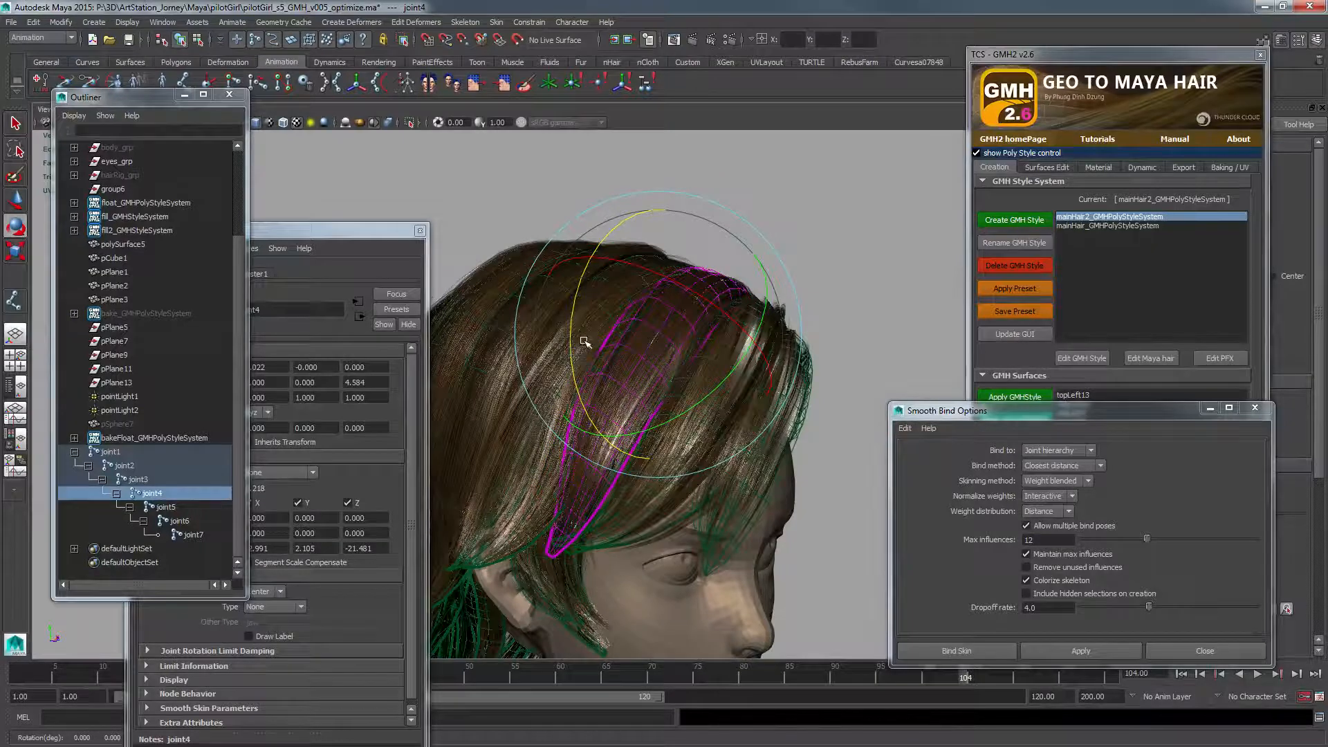
# - Examine the posed topleft3 strand from several angles and distances to check how it lies among the surrounding hair
pyautogui.keyDown('alt'); pyautogui.moveTo(575, 341); pyautogui.dragTo(578, 367); pyautogui.keyUp('alt')
pyautogui.keyDown('alt'); pyautogui.moveTo(579, 368); pyautogui.dragTo(491, 499, button='right'); pyautogui.keyUp('alt')
pyautogui.keyDown('alt'); pyautogui.moveTo(519, 479); pyautogui.dragTo(628, 359, button='middle'); pyautogui.keyUp('alt')
pyautogui.keyDown('alt'); pyautogui.moveTo(628, 359); pyautogui.dragTo(626, 379, button='right'); pyautogui.keyUp('alt')
pyautogui.keyDown('alt'); pyautogui.moveTo(626, 379); pyautogui.dragTo(645, 361); pyautogui.keyUp('alt')
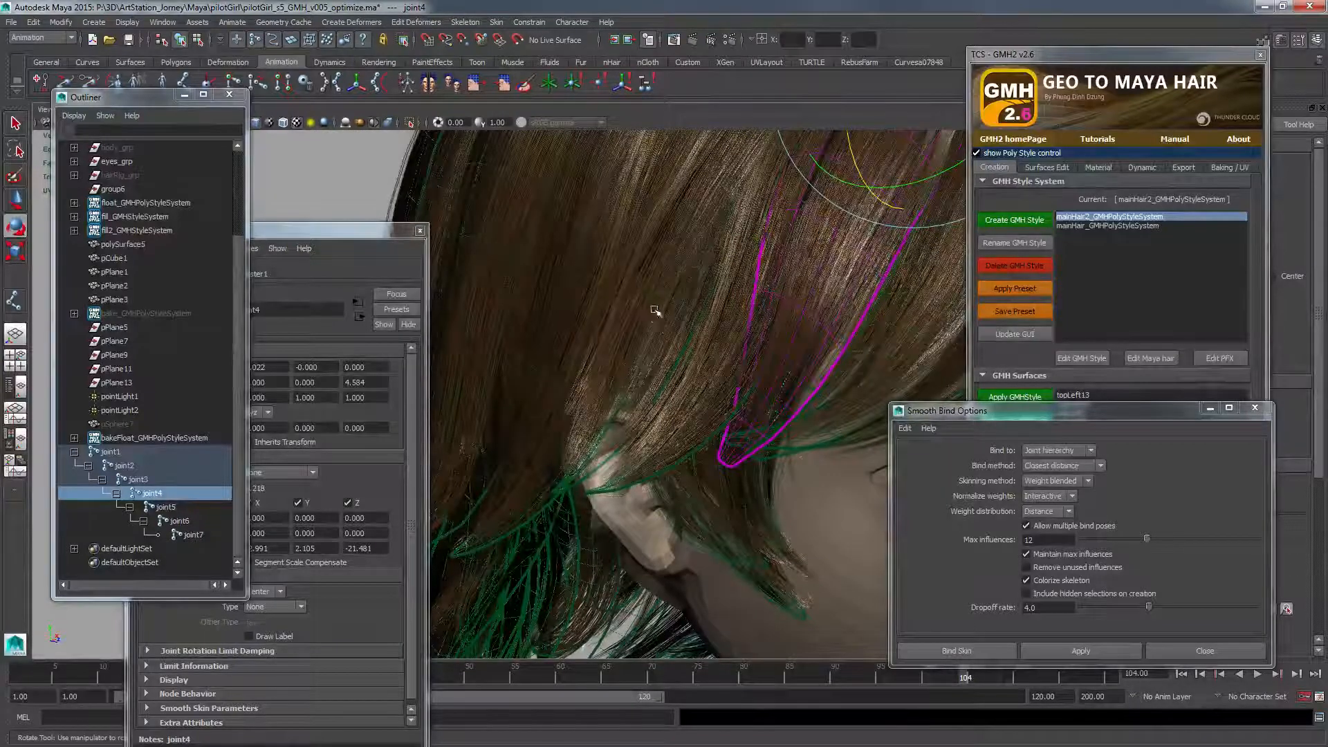
pyautogui.keyDown('alt'); pyautogui.moveTo(655, 309); pyautogui.dragTo(621, 345); pyautogui.keyUp('alt')
pyautogui.keyDown('alt'); pyautogui.moveTo(620, 345); pyautogui.dragTo(621, 341, button='middle'); pyautogui.keyUp('alt')
pyautogui.keyDown('alt'); pyautogui.moveTo(620, 341); pyautogui.dragTo(597, 367, button='right'); pyautogui.keyUp('alt')
pyautogui.moveTo(573, 439)
pyautogui.keyDown('alt'); pyautogui.mouseDown()
pyautogui.moveTo(551, 436)
pyautogui.moveTo(603, 446)
pyautogui.moveTo(590, 441)
pyautogui.mouseUp(); pyautogui.keyUp('alt')
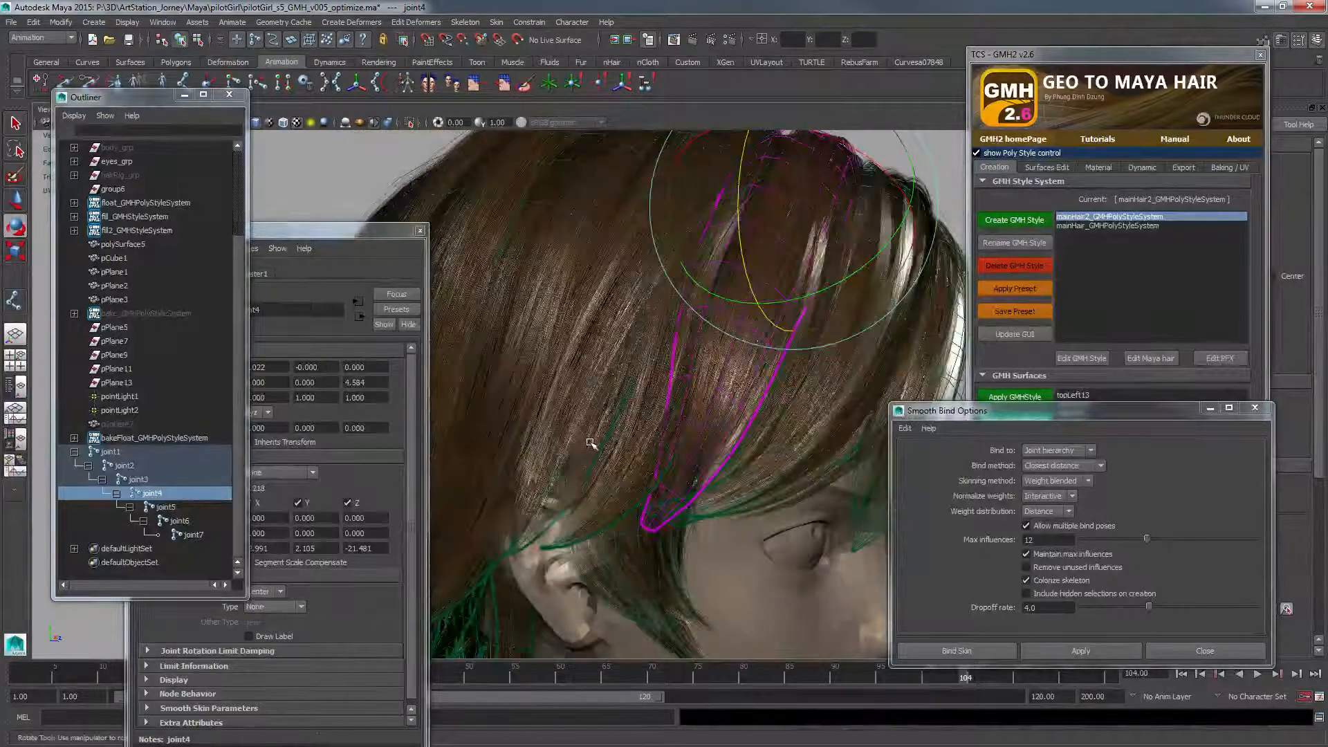
pyautogui.keyDown('alt'); pyautogui.moveTo(596, 379); pyautogui.dragTo(558, 409, button='middle'); pyautogui.keyUp('alt')
pyautogui.keyDown('alt'); pyautogui.moveTo(558, 408); pyautogui.dragTo(520, 387, button='right'); pyautogui.keyUp('alt')
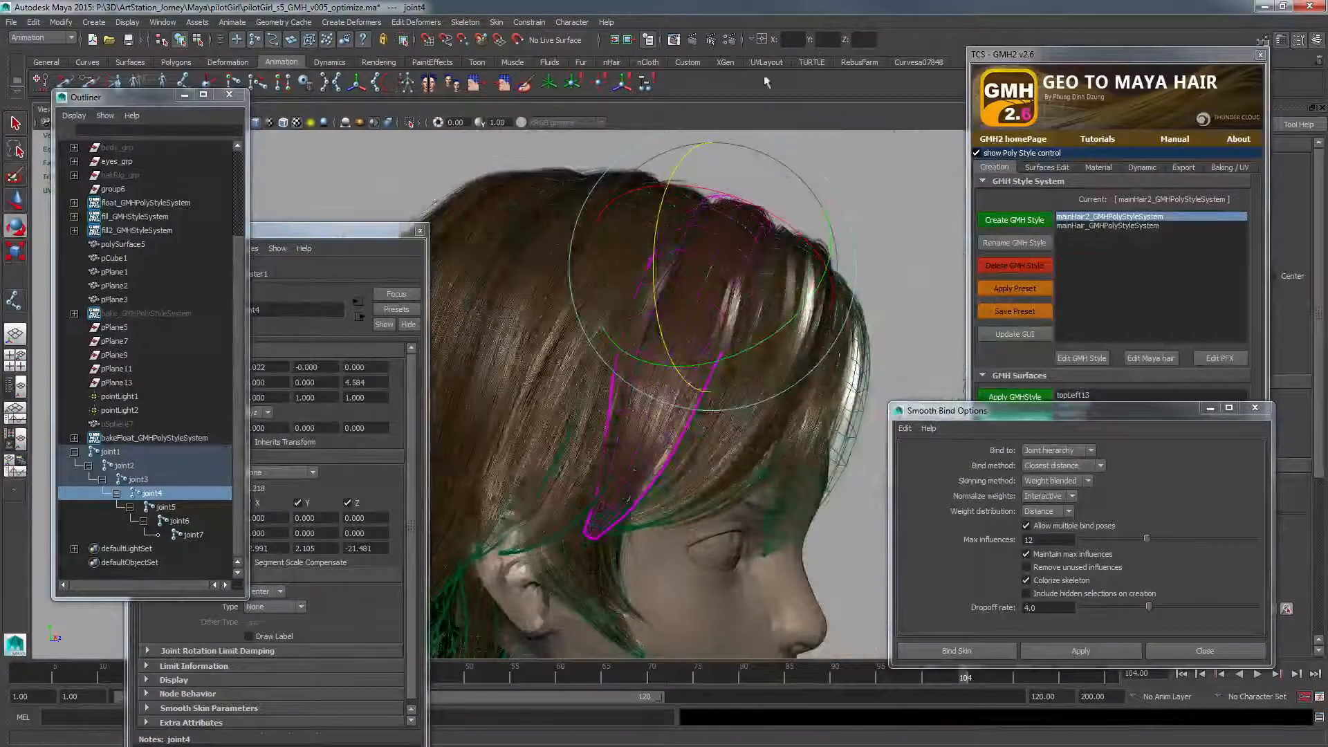
pyautogui.press('f')
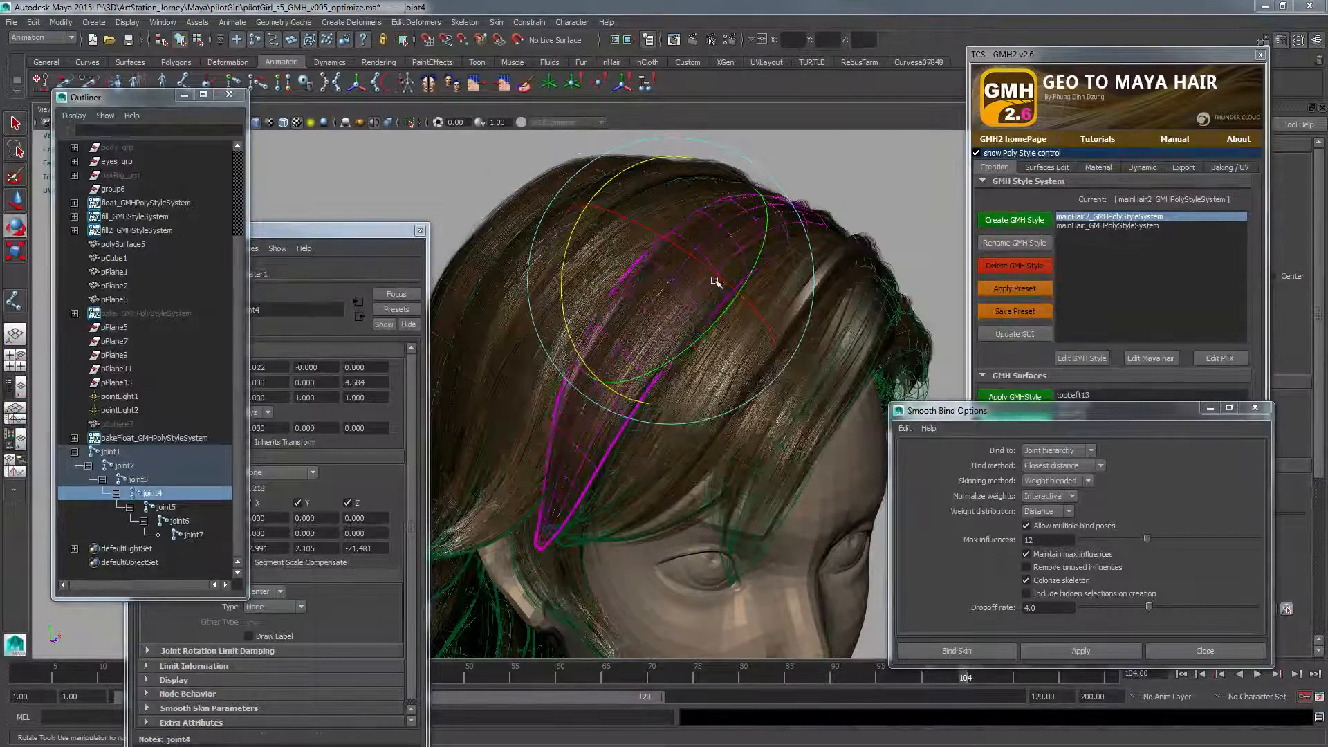
pyautogui.keyDown('alt'); pyautogui.moveTo(714, 280); pyautogui.dragTo(685, 335); pyautogui.keyUp('alt')
pyautogui.keyDown('alt'); pyautogui.moveTo(685, 335); pyautogui.dragTo(607, 342, button='right'); pyautogui.keyUp('alt')
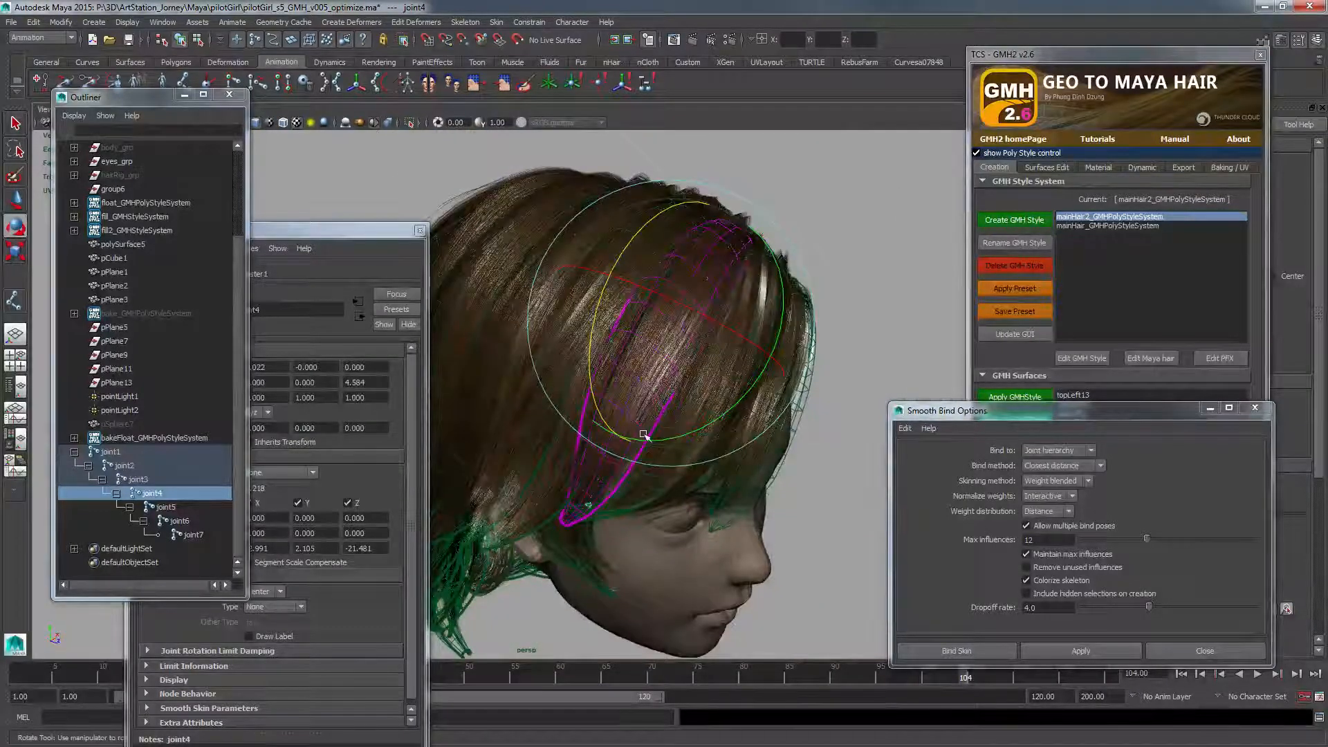
pyautogui.keyDown('alt'); pyautogui.moveTo(753, 335); pyautogui.dragTo(636, 373, button='right'); pyautogui.keyUp('alt')
pyautogui.keyDown('alt'); pyautogui.moveTo(636, 373); pyautogui.dragTo(664, 305, button='middle'); pyautogui.keyUp('alt')
# - Deselect joint4 and select the topleft3 hair surface to examine its bound shape up close
pyautogui.click(694, 513)
pyautogui.keyDown('alt'); pyautogui.moveTo(654, 251); pyautogui.dragTo(653, 278, button='middle'); pyautogui.keyUp('alt')
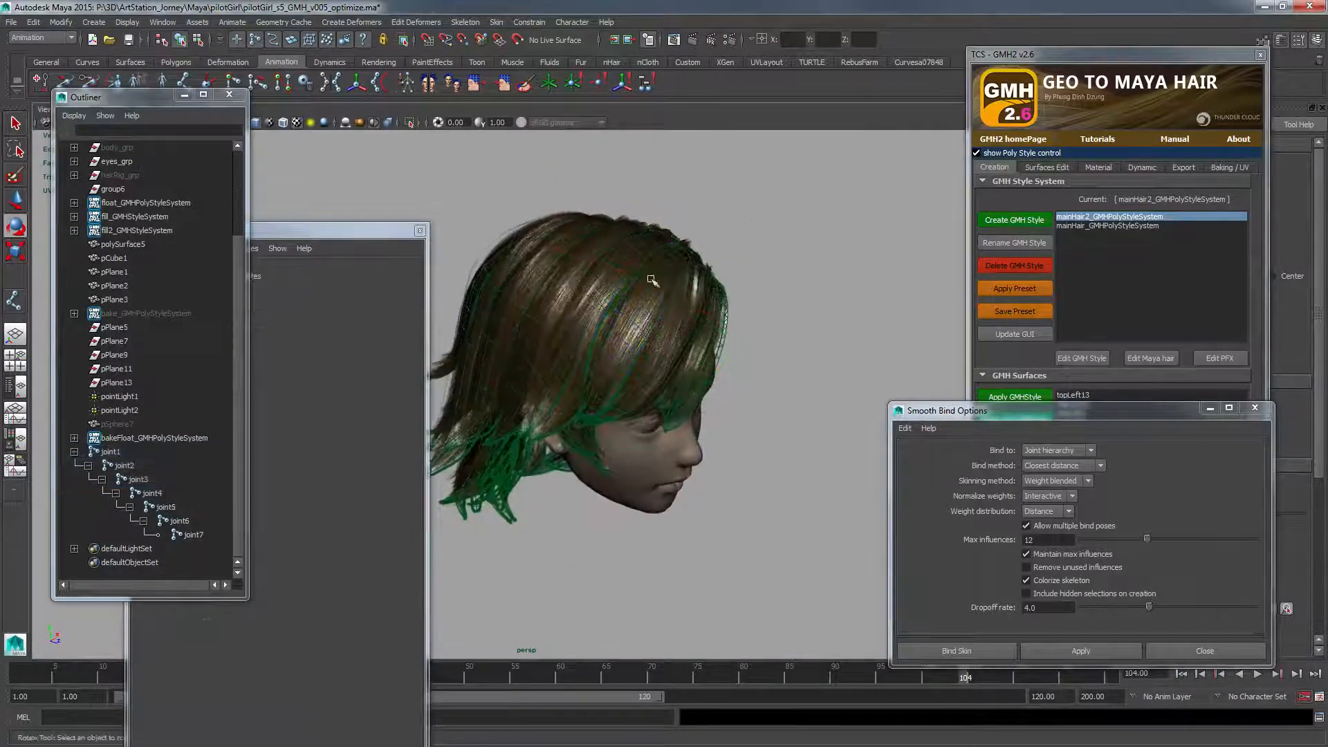
pyautogui.keyDown('alt'); pyautogui.moveTo(652, 278); pyautogui.dragTo(643, 352, button='right'); pyautogui.keyUp('alt')
pyautogui.keyDown('alt'); pyautogui.moveTo(669, 281); pyautogui.dragTo(670, 334, button='middle'); pyautogui.keyUp('alt')
pyautogui.keyDown('alt'); pyautogui.moveTo(670, 334); pyautogui.dragTo(681, 305, button='right'); pyautogui.keyUp('alt')
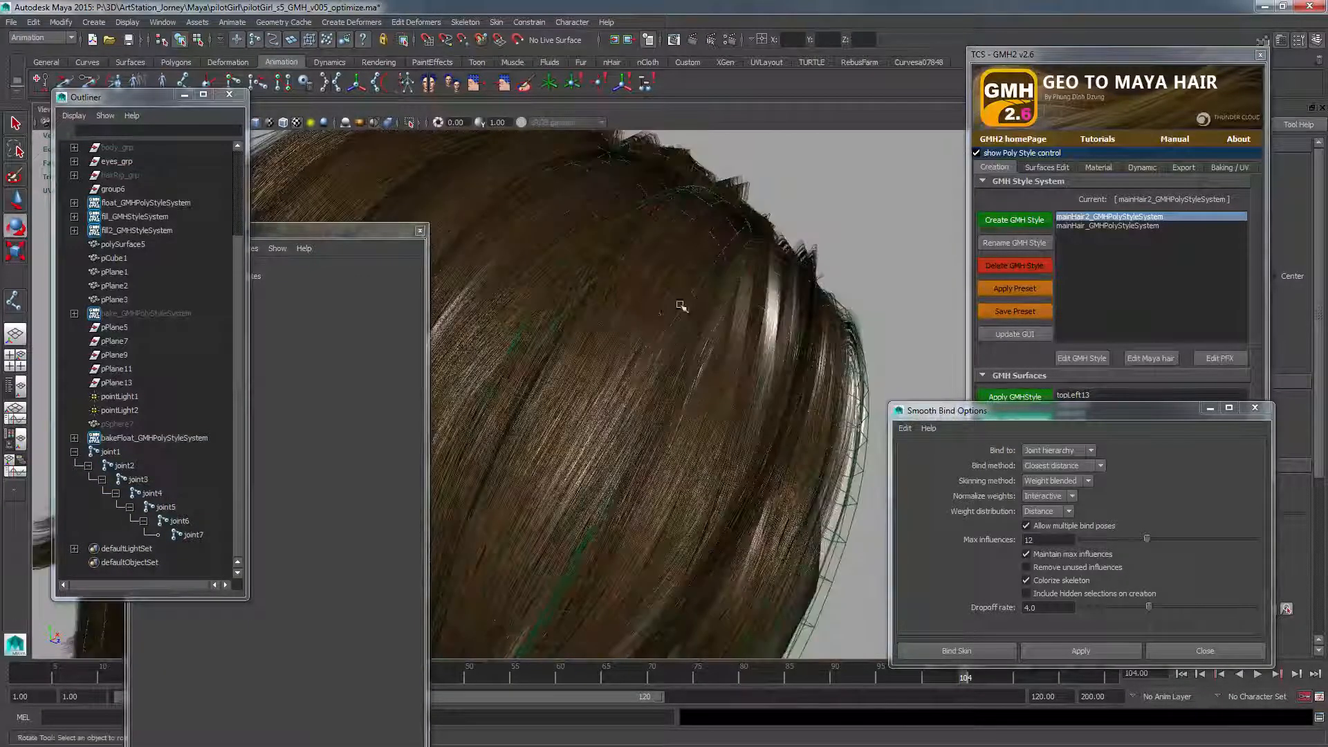
pyautogui.click(678, 309)
pyautogui.keyDown('alt'); pyautogui.moveTo(689, 382); pyautogui.dragTo(714, 325); pyautogui.keyUp('alt')
pyautogui.keyDown('alt'); pyautogui.moveTo(714, 325); pyautogui.dragTo(759, 272, button='middle'); pyautogui.keyUp('alt')
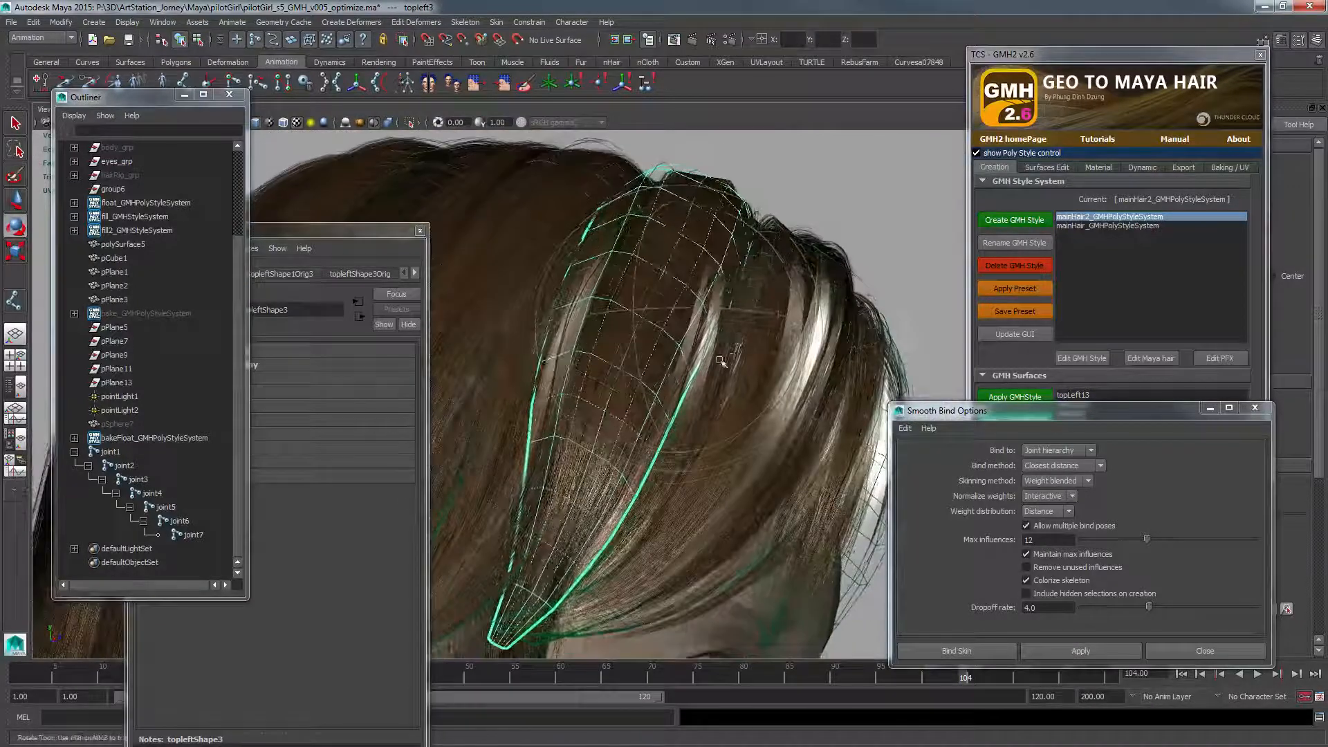
pyautogui.keyDown('alt'); pyautogui.moveTo(720, 362); pyautogui.dragTo(687, 373); pyautogui.keyUp('alt')
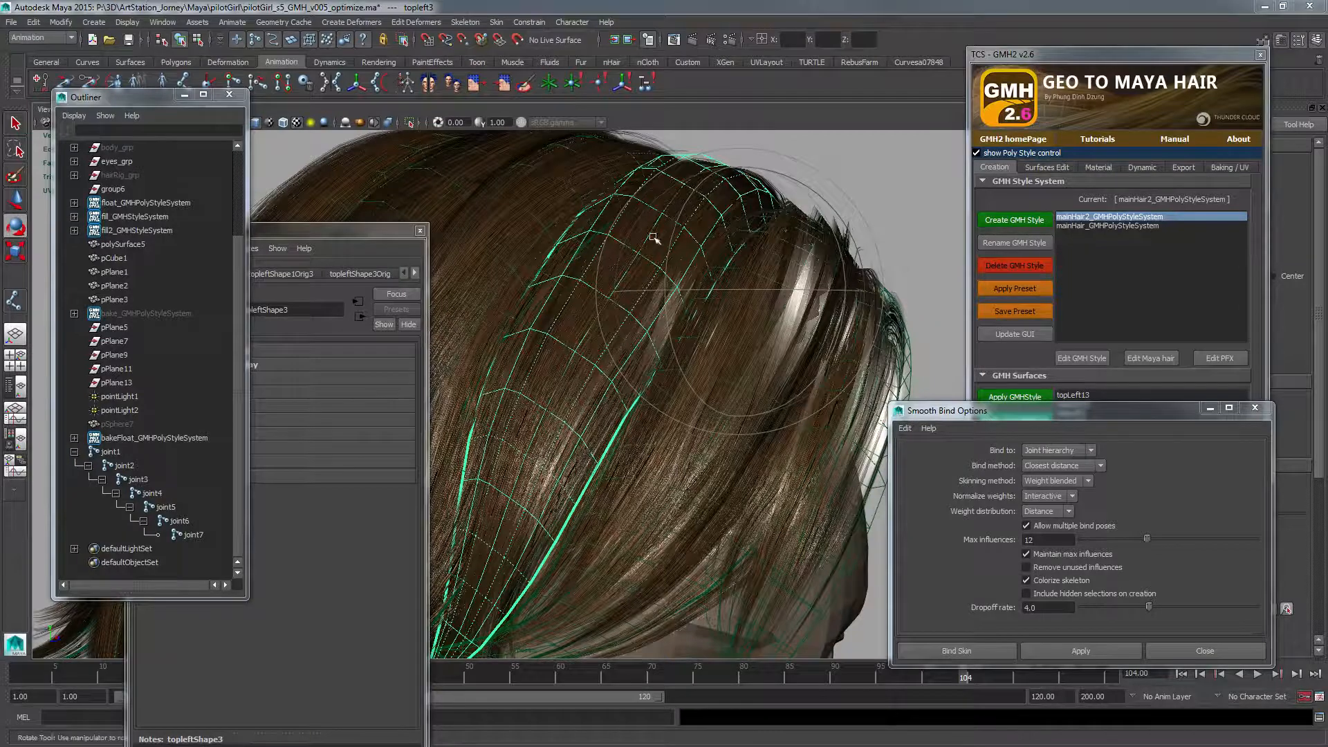
# - Toggle the selection of the topleft3 surface to compare its outline with the neighbouring hair, leaving nothing selected
pyautogui.click(877, 176)
pyautogui.scroll(-3, 685, 226)
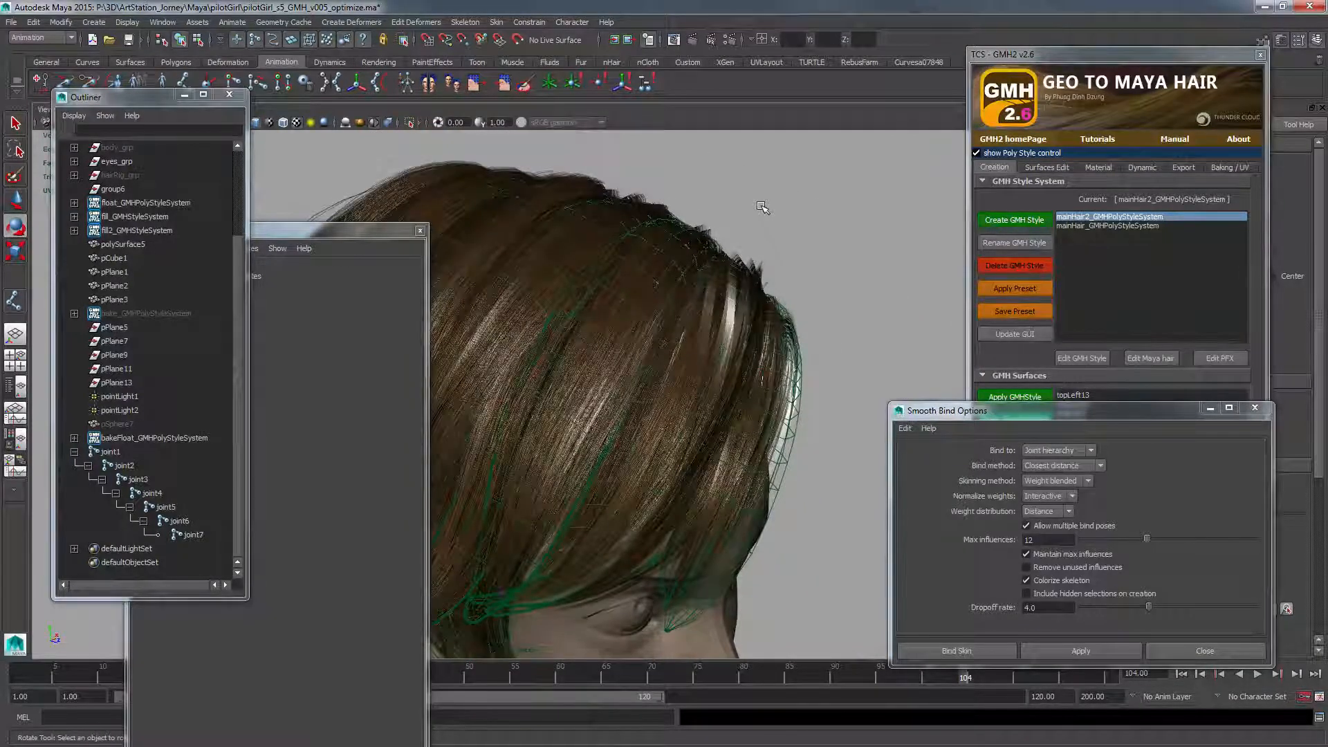
pyautogui.scroll(-1, 685, 242)
pyautogui.click(688, 240)
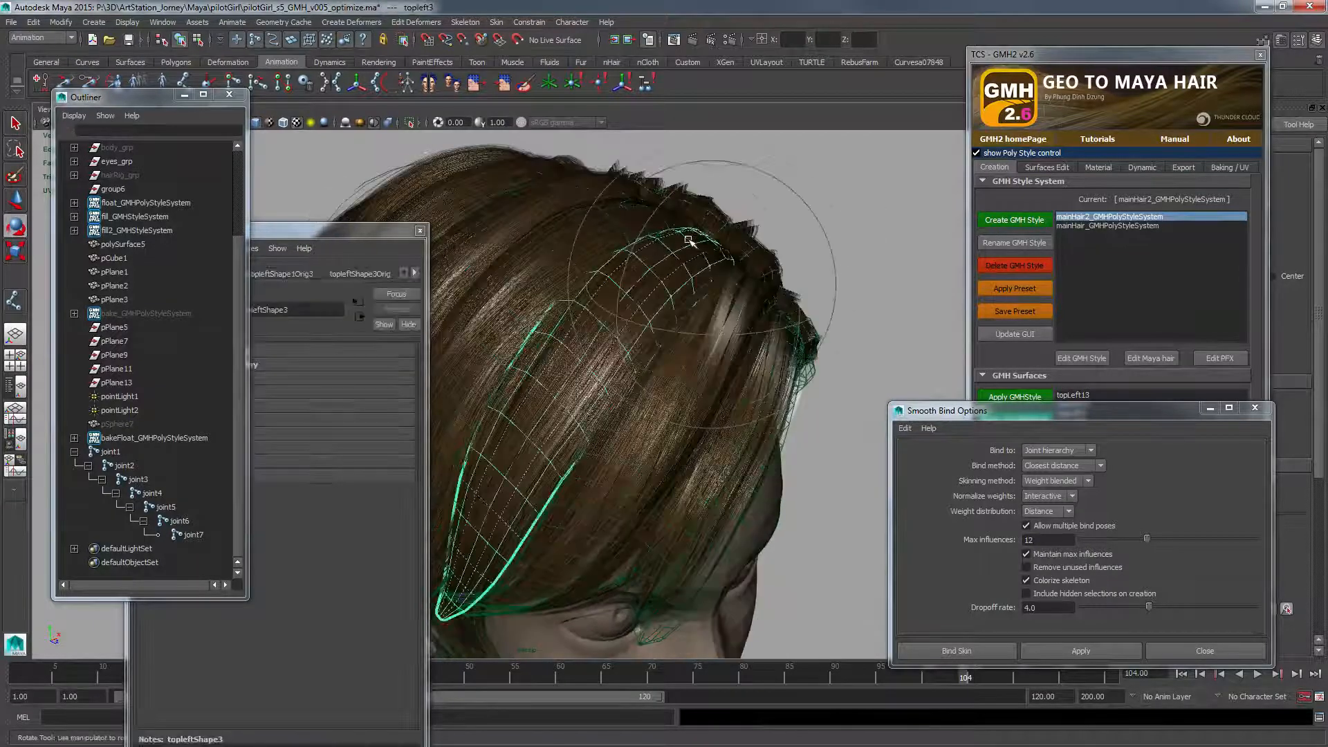
pyautogui.click(891, 211)
pyautogui.click(653, 240)
pyautogui.keyDown('alt'); pyautogui.moveTo(695, 252); pyautogui.dragTo(707, 253); pyautogui.keyUp('alt')
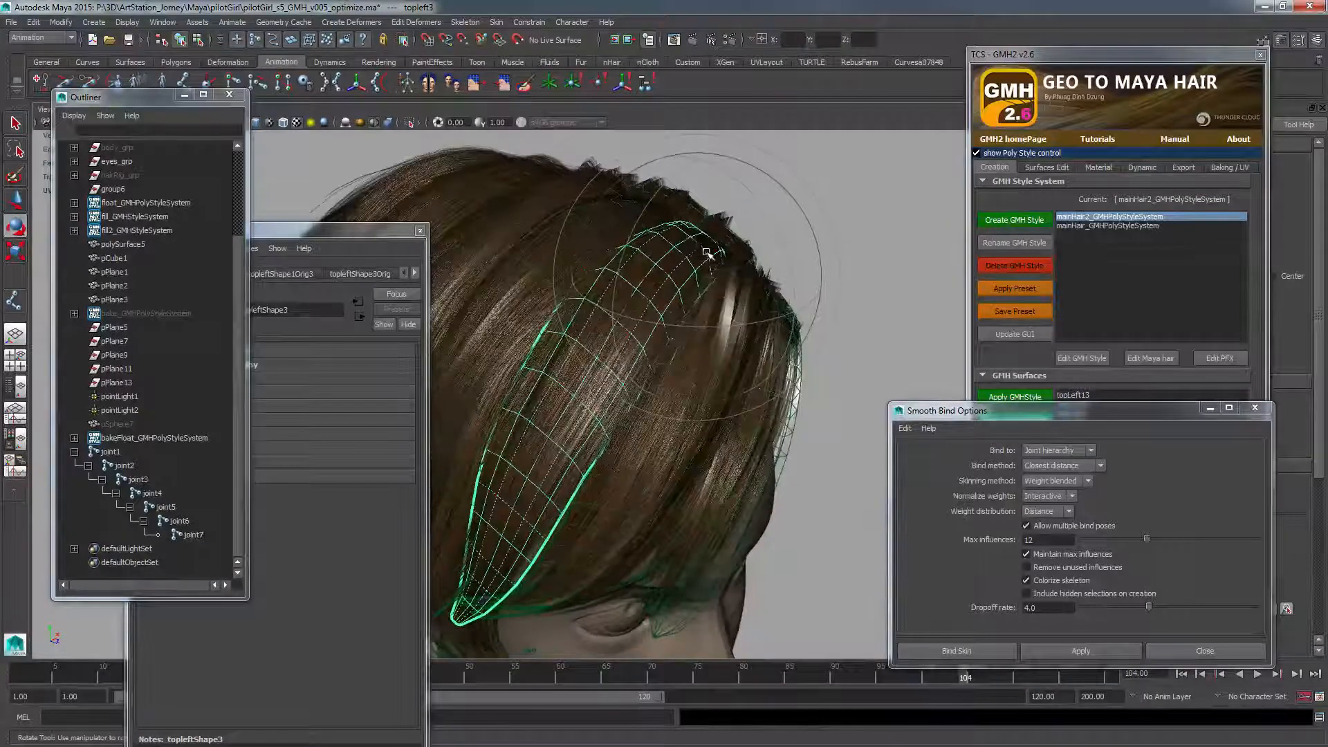
pyautogui.click(891, 204)
pyautogui.keyDown('alt'); pyautogui.moveTo(714, 266); pyautogui.dragTo(763, 200, button='middle'); pyautogui.keyUp('alt')
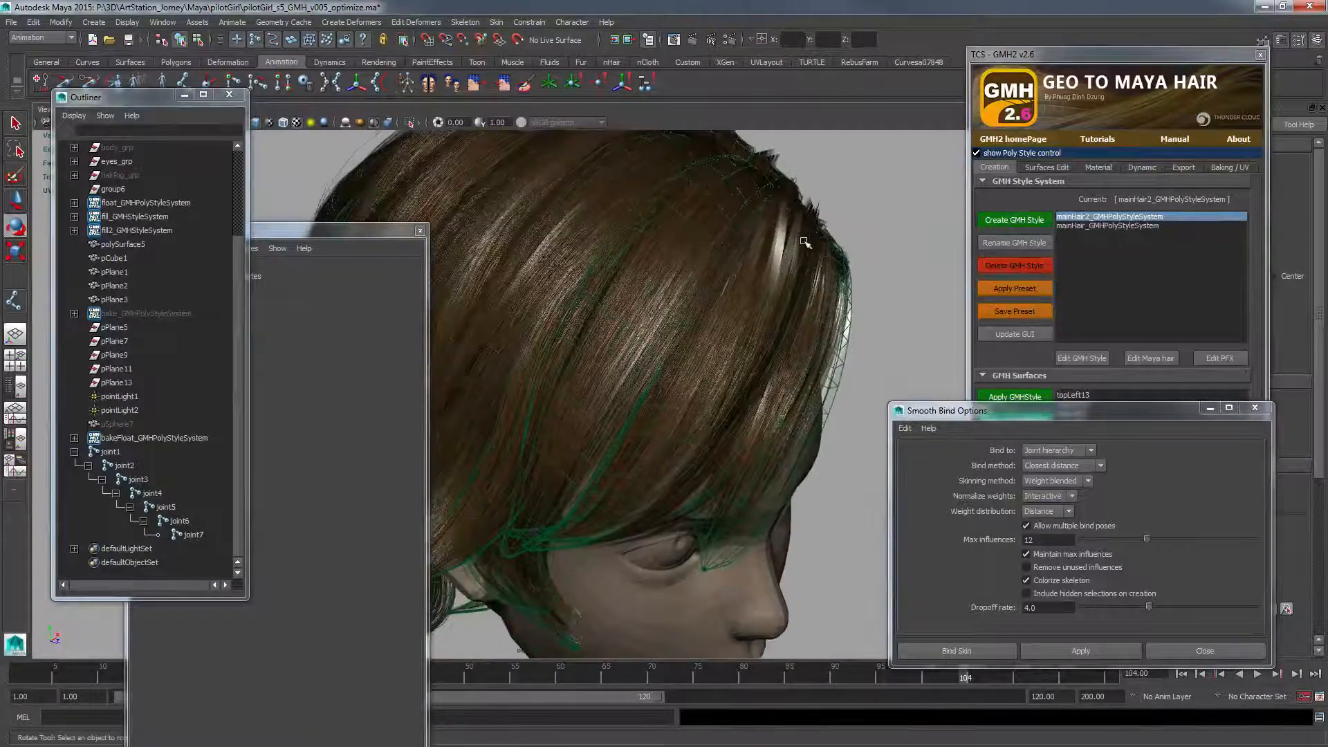
# - Start a new empty scene and create a GMH hair style named asdasd without the Polygon Style System option
pyautogui.hotkey('ctrl', 'n')
pyautogui.click(675, 384)
pyautogui.click(1032, 221)
pyautogui.write('A')
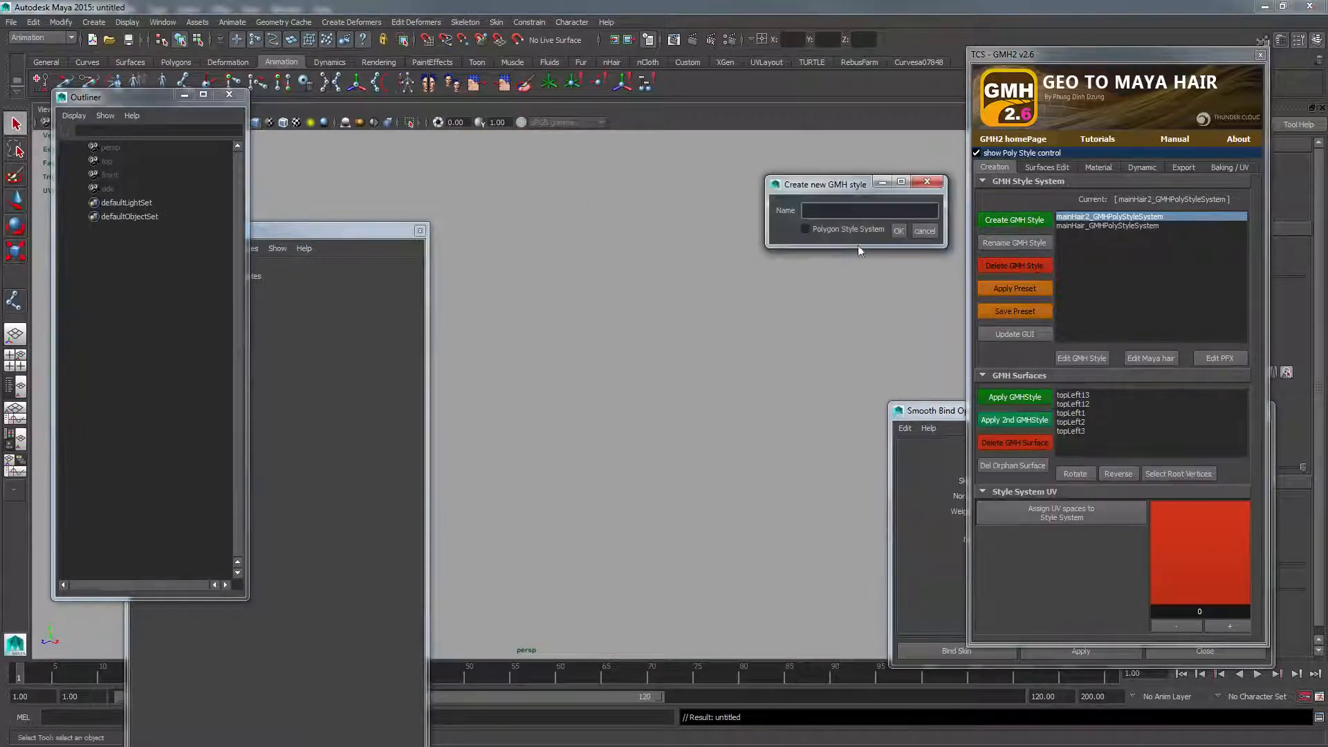
pyautogui.write('sdasd')
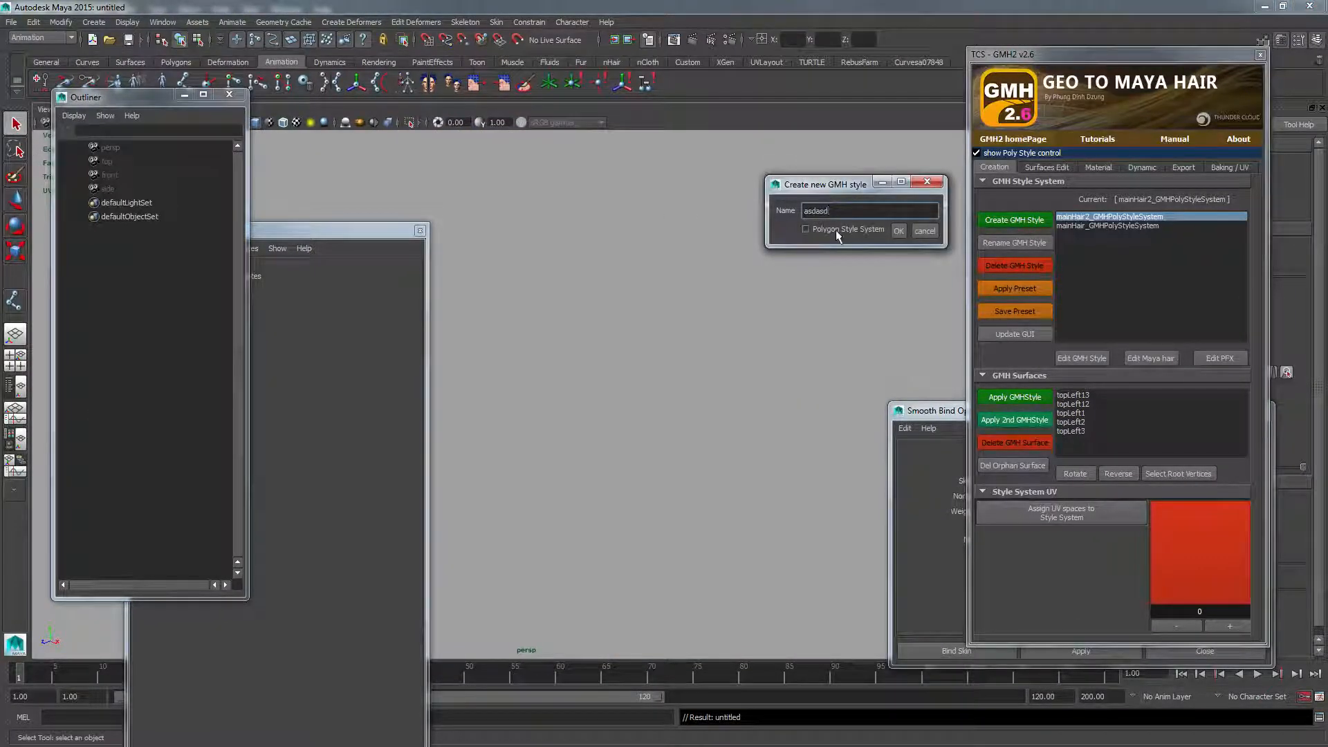
pyautogui.click(899, 231)
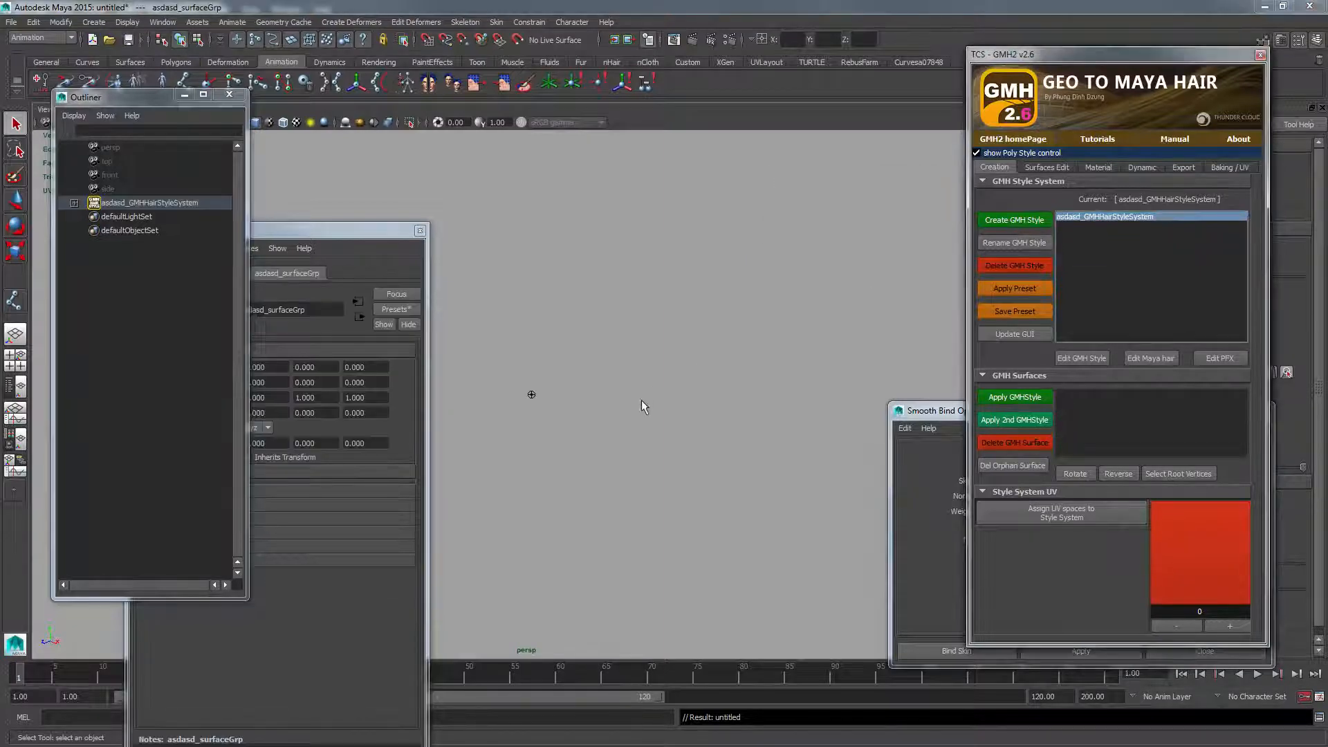
# - Draw a long rectangular polygon plane and apply the asdasd GMH style to it
pyautogui.click(176, 61)
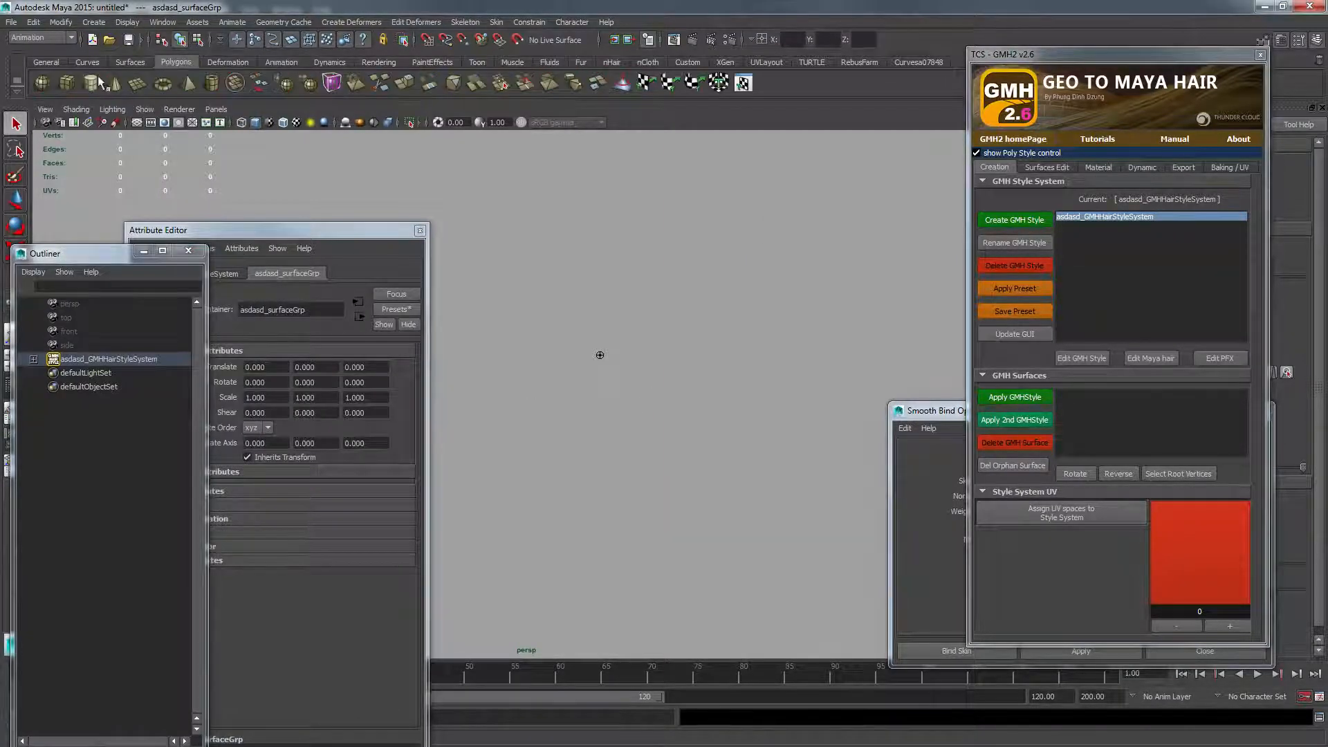
pyautogui.moveTo(554, 370)
pyautogui.mouseDown()
pyautogui.moveTo(784, 482)
pyautogui.moveTo(705, 533)
pyautogui.mouseUp()
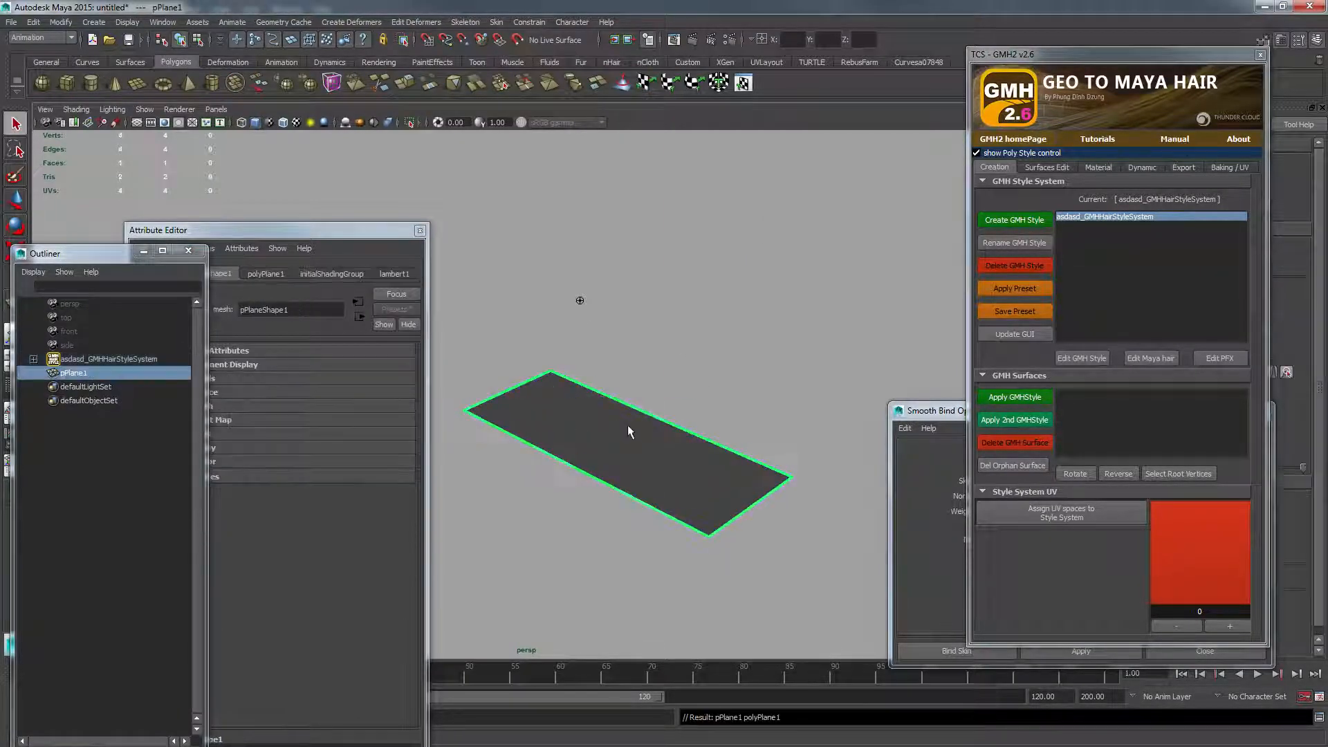
pyautogui.press('f')
pyautogui.moveTo(806, 332)
pyautogui.keyDown('alt'); pyautogui.mouseDown()
pyautogui.moveTo(784, 369)
pyautogui.moveTo(797, 302)
pyautogui.mouseUp(); pyautogui.keyUp('alt')
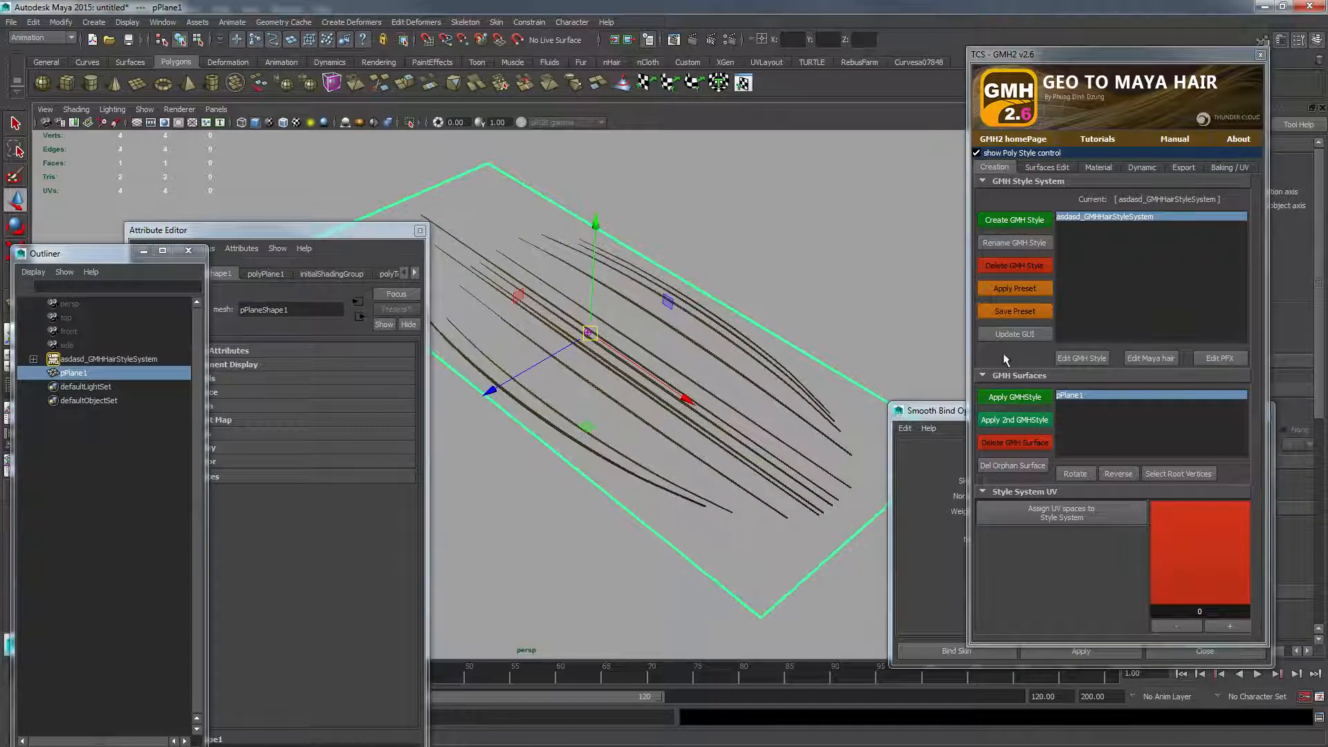
# - Show the GMH surface editing properties and scale the pPlane1 hair surface with the Scale tool
pyautogui.click(1041, 167)
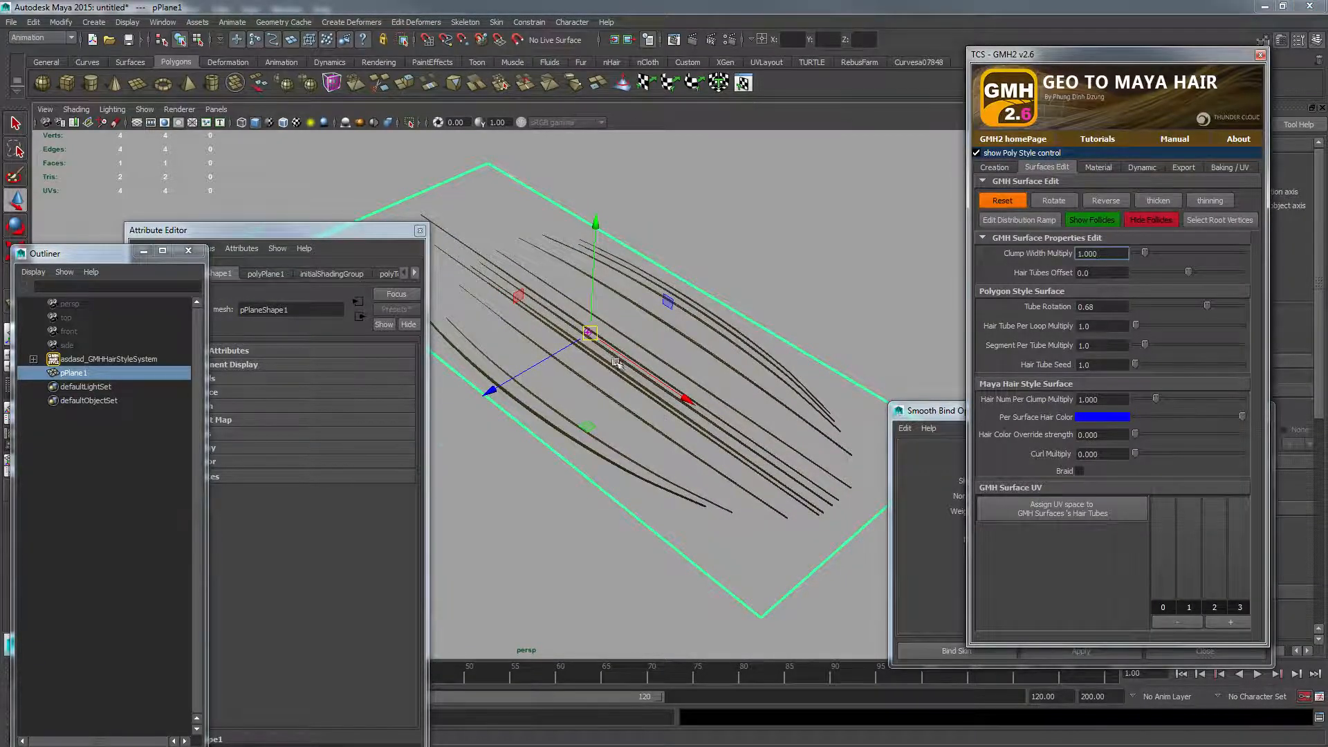
pyautogui.keyDown('alt'); pyautogui.moveTo(618, 363); pyautogui.dragTo(815, 334); pyautogui.keyUp('alt')
pyautogui.press('r')
pyautogui.moveTo(679, 336); pyautogui.dragTo(535, 440)
pyautogui.press('f')
pyautogui.keyDown('alt'); pyautogui.moveTo(594, 377); pyautogui.dragTo(674, 336, button='middle'); pyautogui.keyUp('alt')
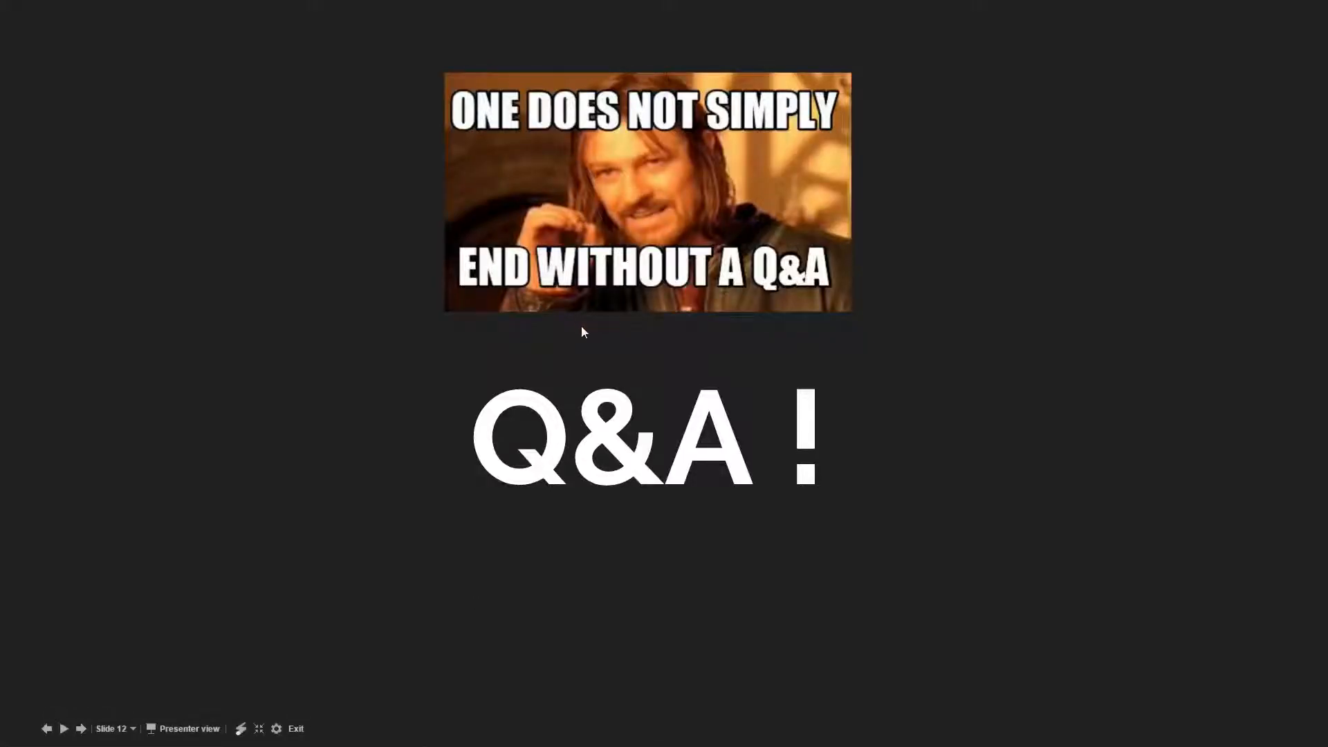
pyautogui.press('Left')
pyautogui.press('Left')
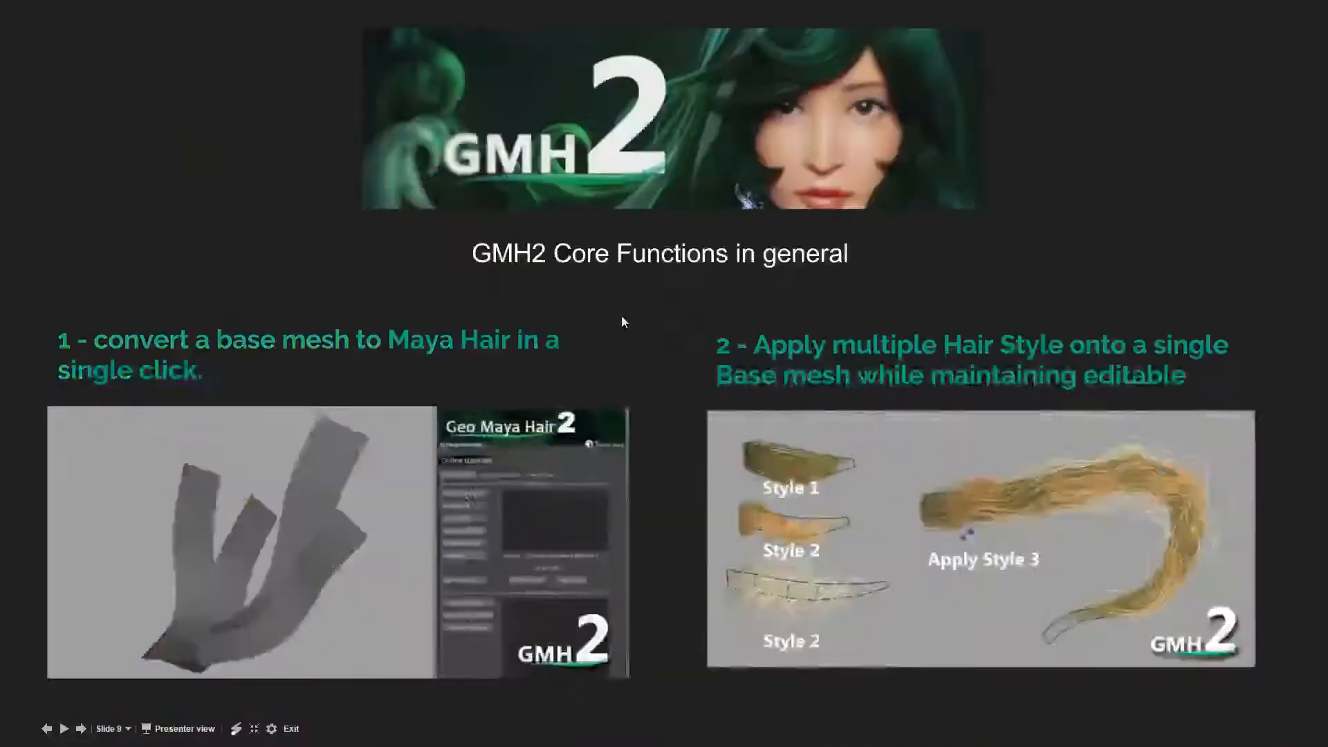
pyautogui.press('Left')
pyautogui.press('Left')
pyautogui.press('Left')
pyautogui.press('Left')
pyautogui.press('Left')
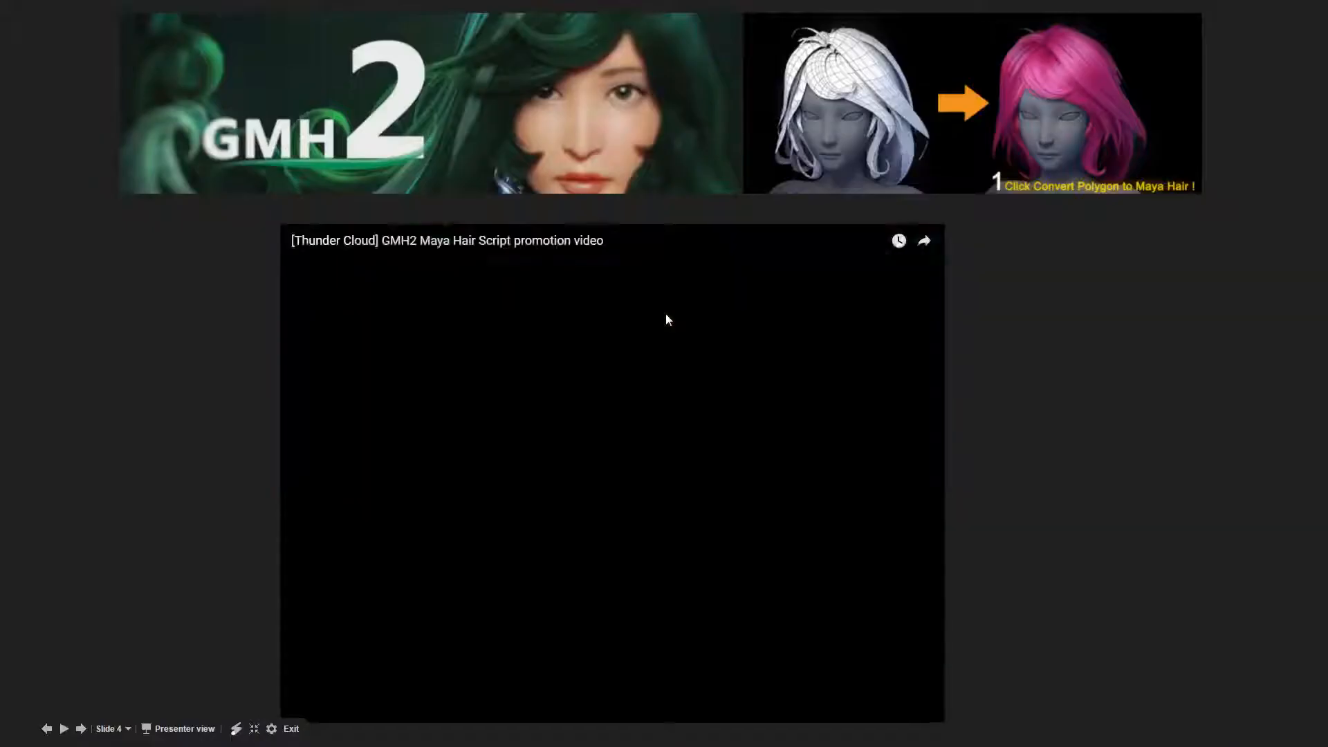
pyautogui.click(610, 473)
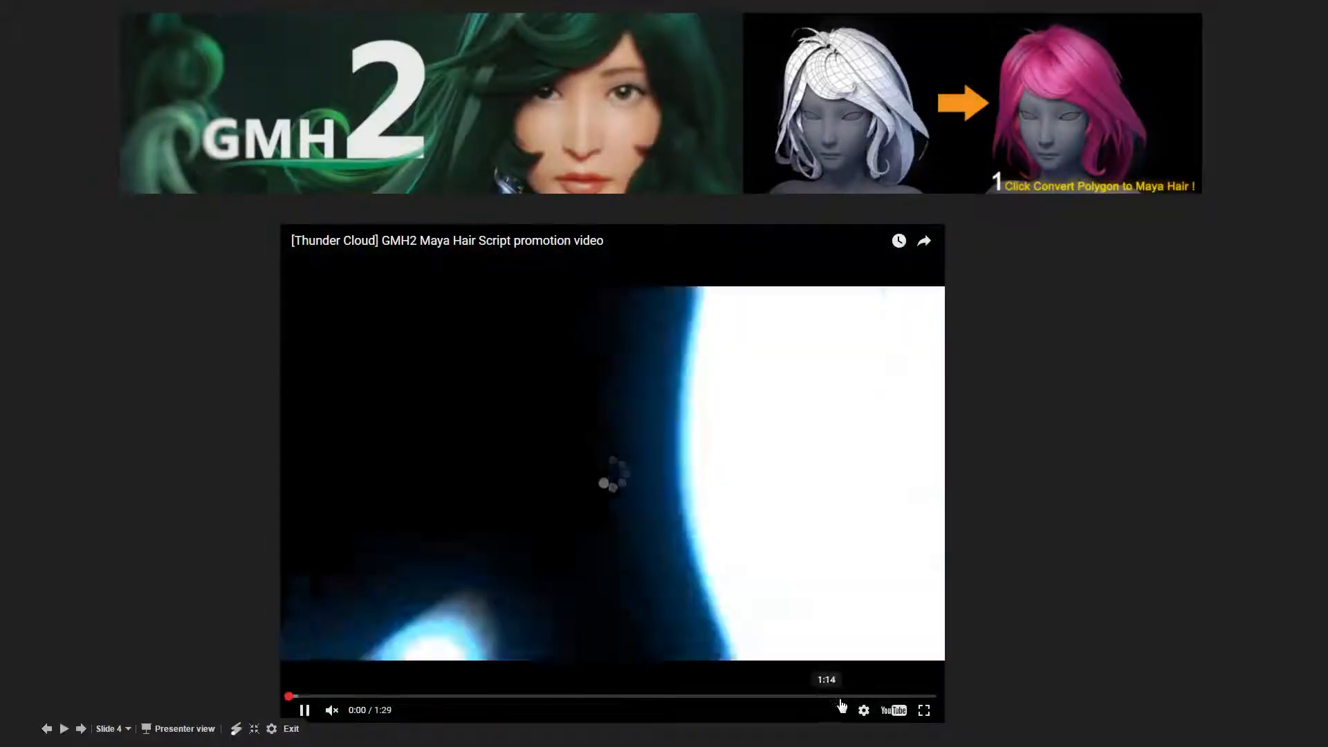
pyautogui.click(840, 697)
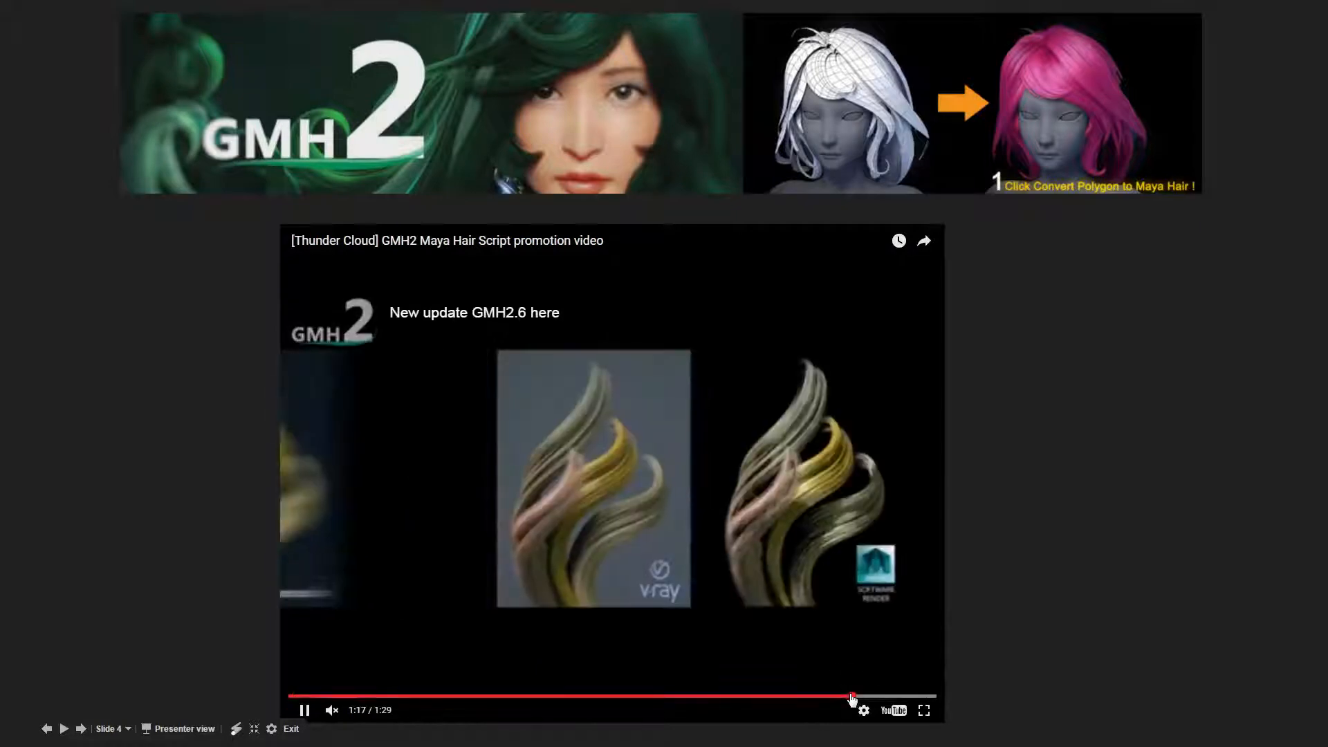
pyautogui.click(839, 697)
pyautogui.click(629, 570)
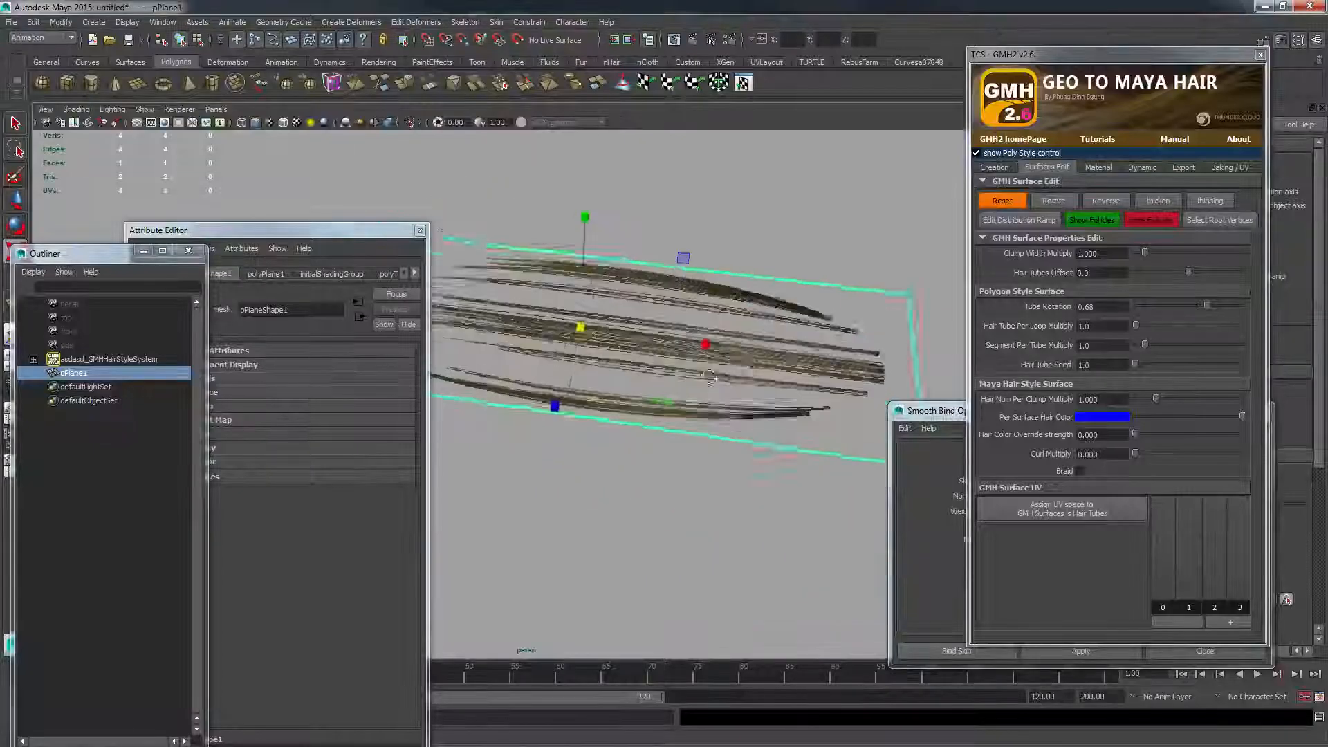
# - Play the hair simulation, move the plane during playback so the strands swing, and stop the playback
pyautogui.keyDown('alt'); pyautogui.moveTo(636, 370); pyautogui.dragTo(750, 364); pyautogui.keyUp('alt')
pyautogui.hotkey('alt', 'v')
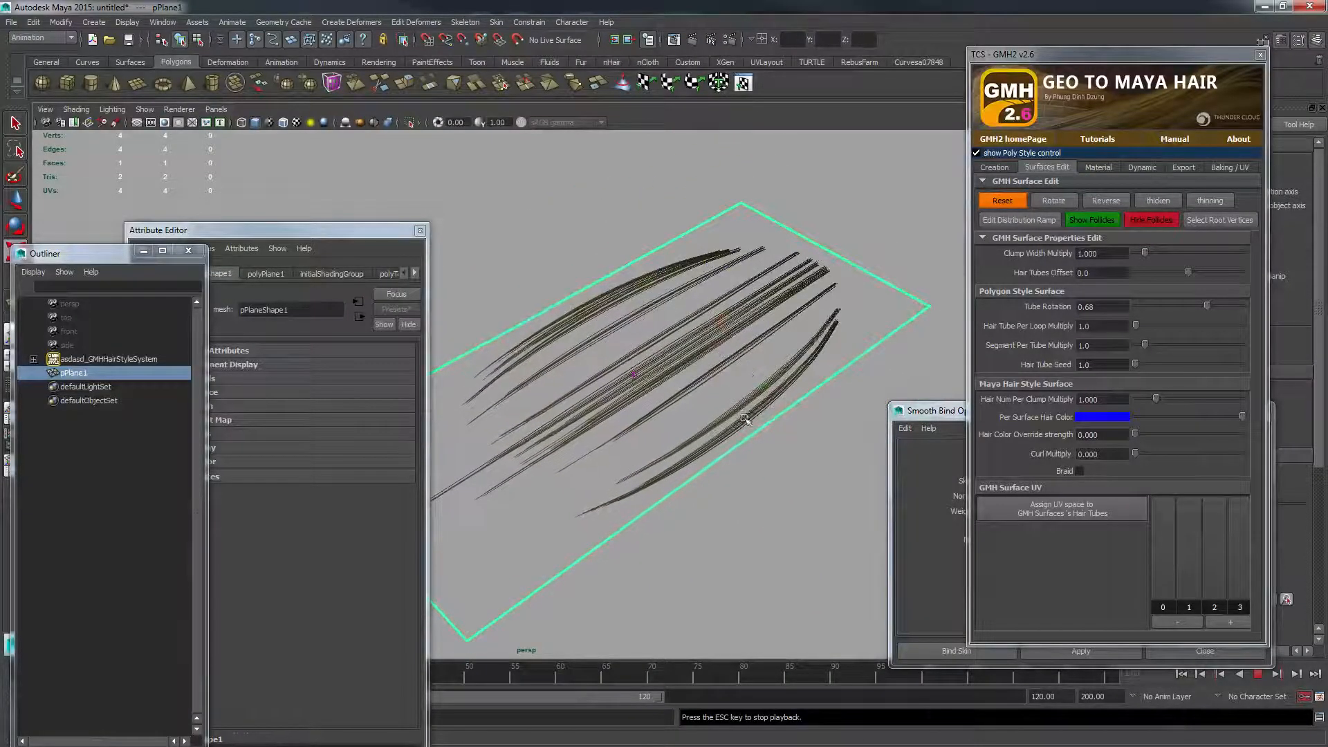
pyautogui.press('w')
pyautogui.moveTo(751, 418); pyautogui.dragTo(810, 360, button='middle')
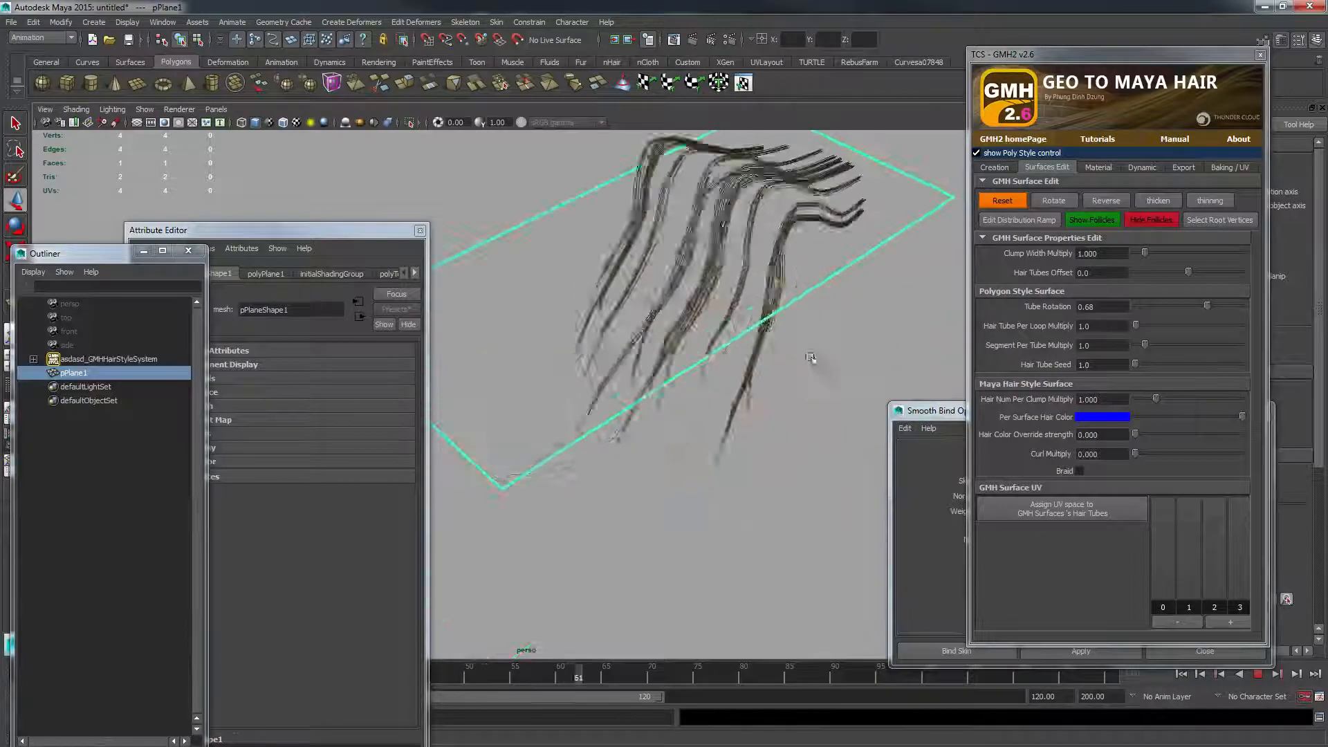
pyautogui.keyDown('alt'); pyautogui.moveTo(811, 360); pyautogui.dragTo(387, 501); pyautogui.keyUp('alt')
pyautogui.press('Escape')
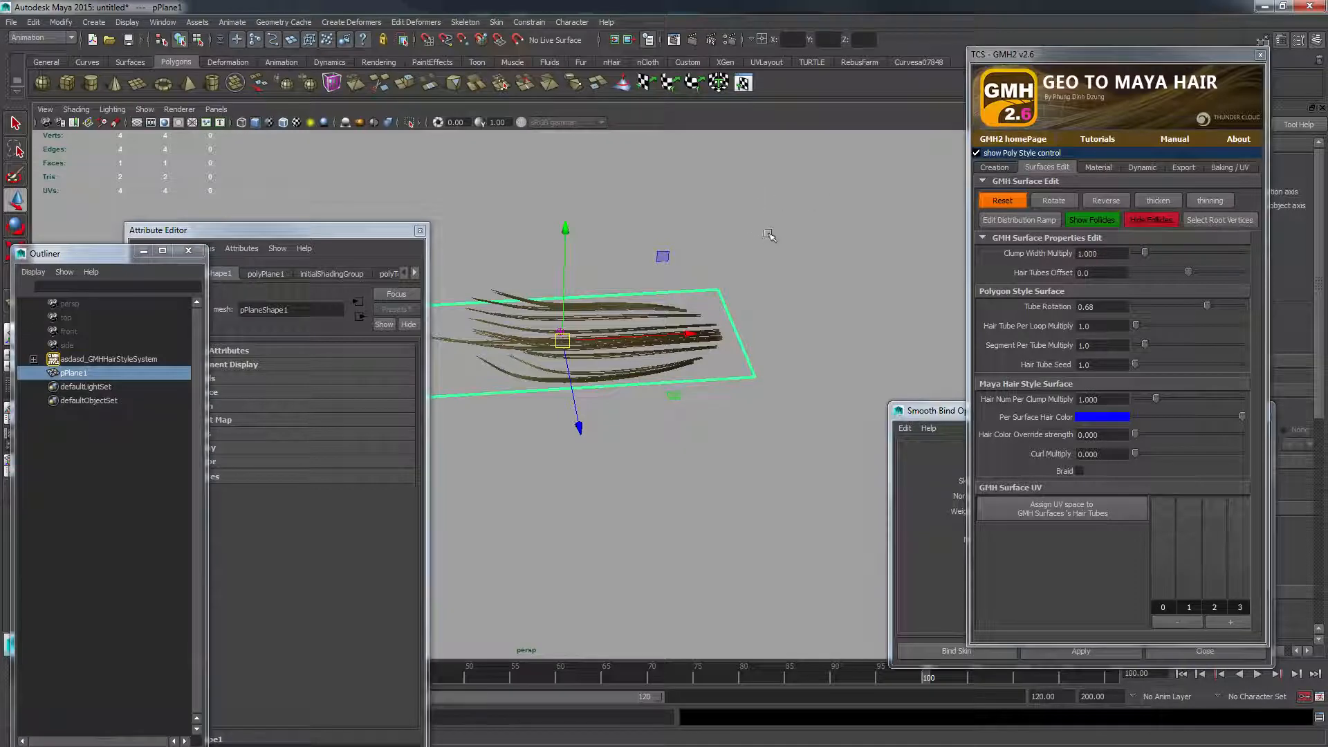
# - Reselect the pPlane1 hair surface and return to the GMH style creation settings
pyautogui.keyDown('alt'); pyautogui.moveTo(759, 305); pyautogui.dragTo(590, 387); pyautogui.keyUp('alt')
pyautogui.scroll(5, 778, 396)
pyautogui.scroll(-3, 777, 397)
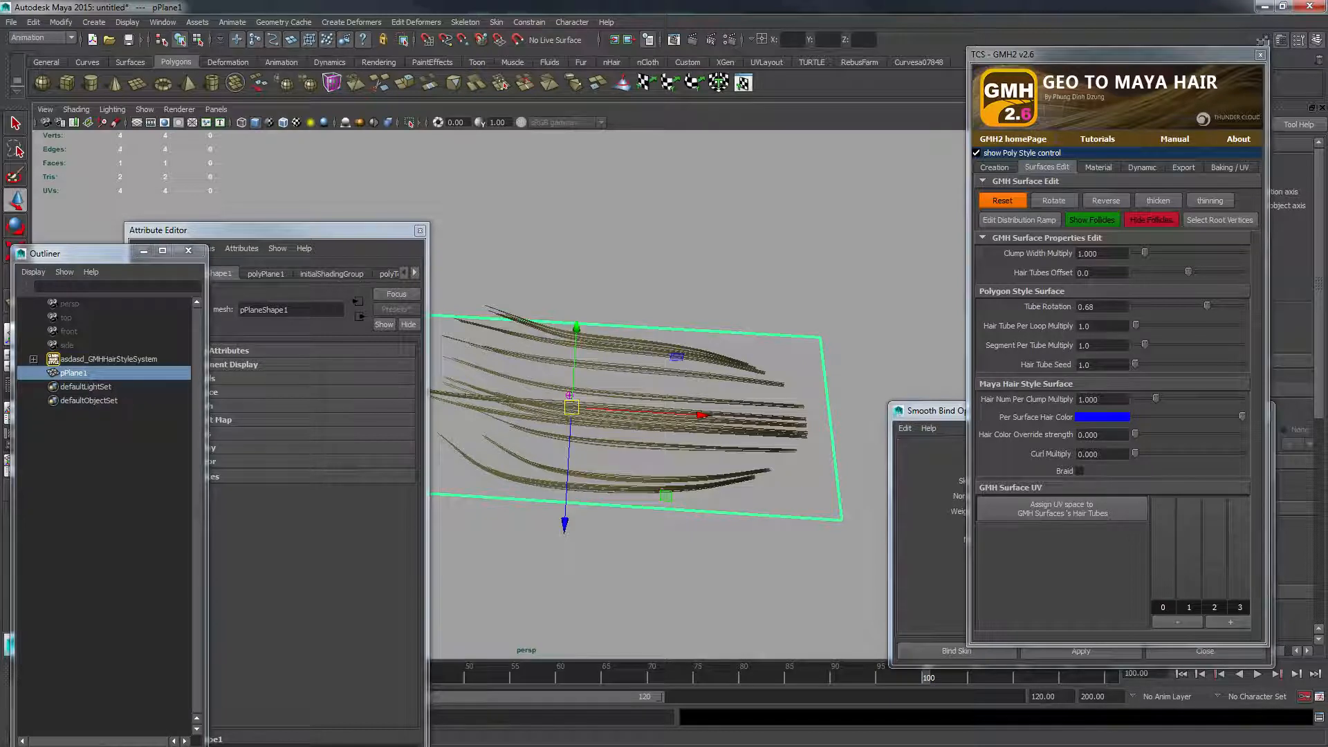
pyautogui.keyDown('alt'); pyautogui.moveTo(754, 332); pyautogui.dragTo(641, 400); pyautogui.keyUp('alt')
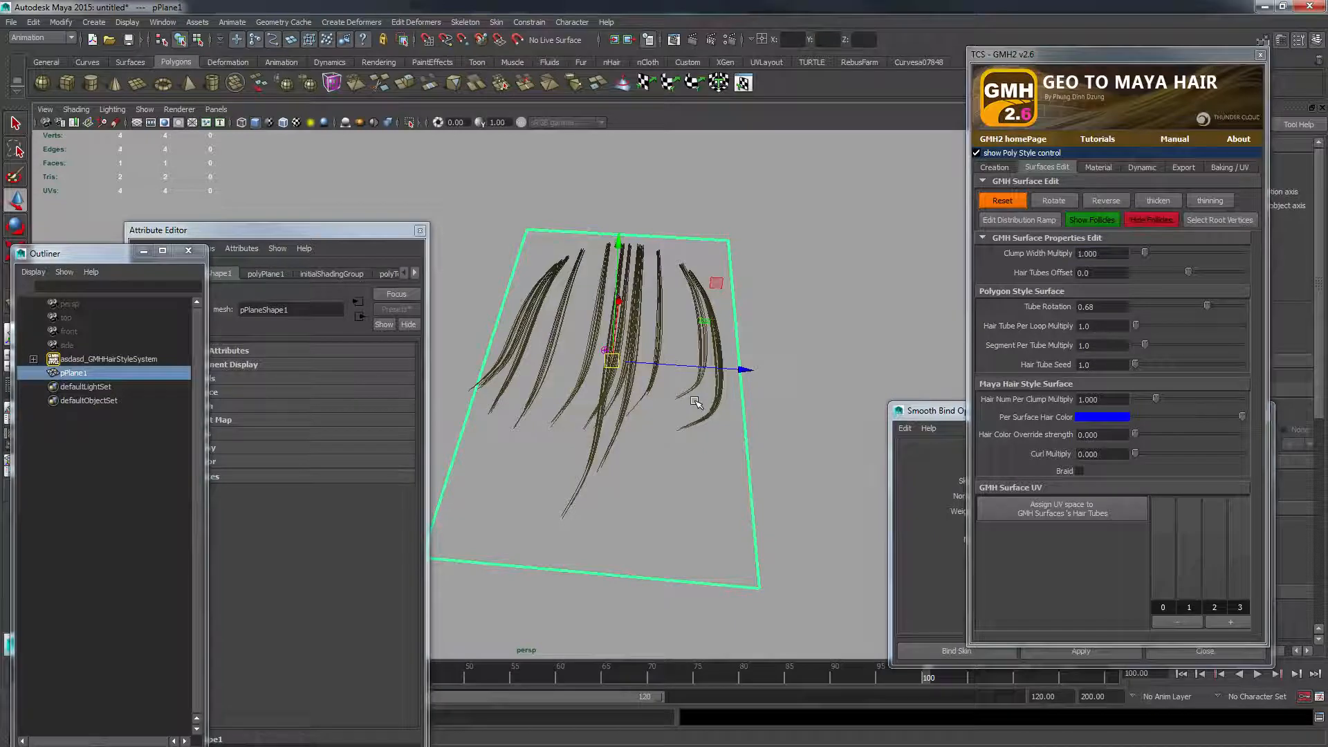
pyautogui.click(739, 303)
pyautogui.scroll(2, 754, 345)
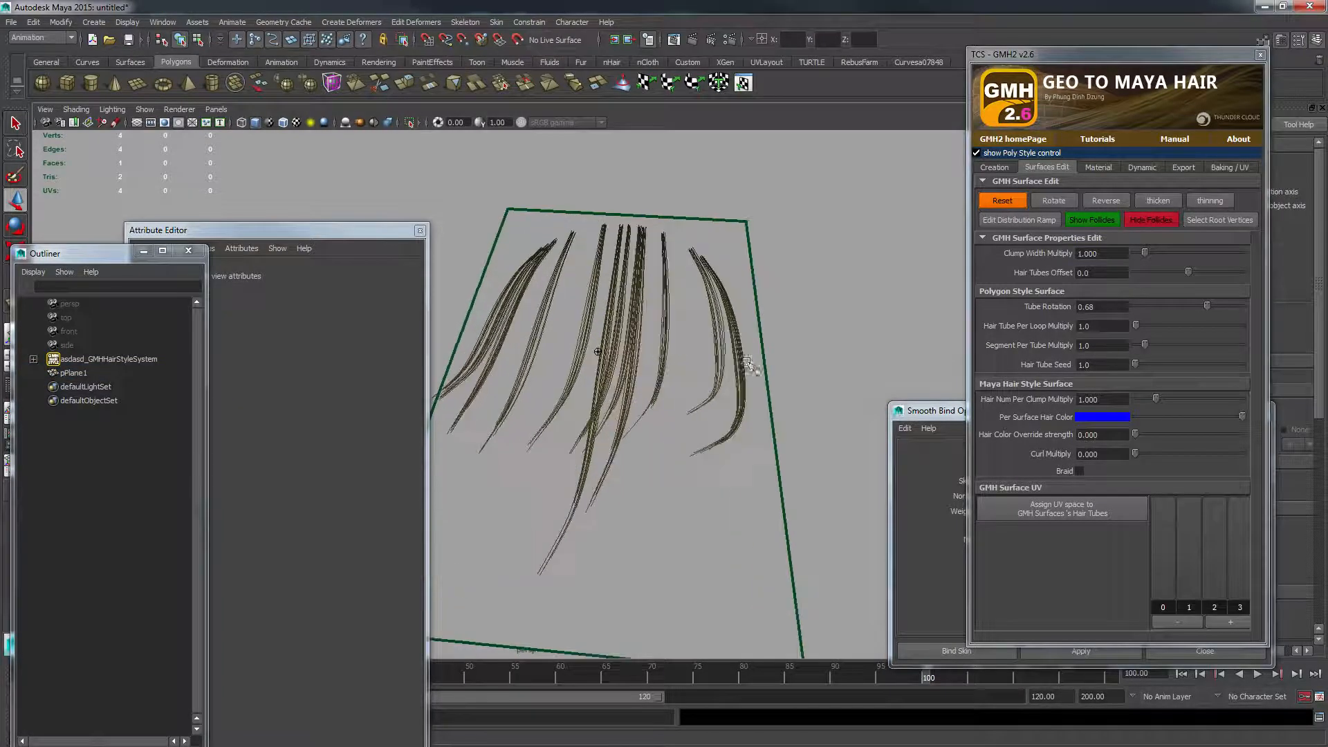
pyautogui.click(749, 364)
pyautogui.click(998, 167)
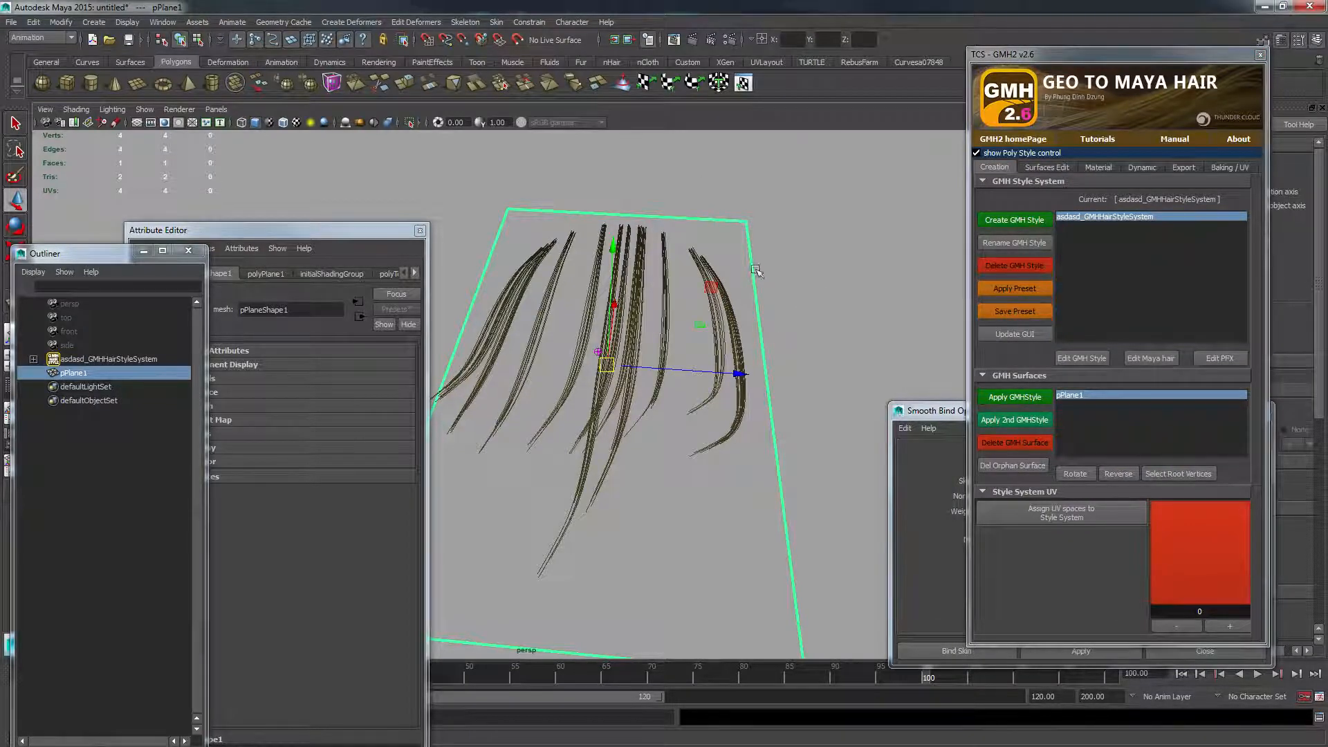
pyautogui.click(789, 197)
pyautogui.click(732, 256)
pyautogui.click(808, 249)
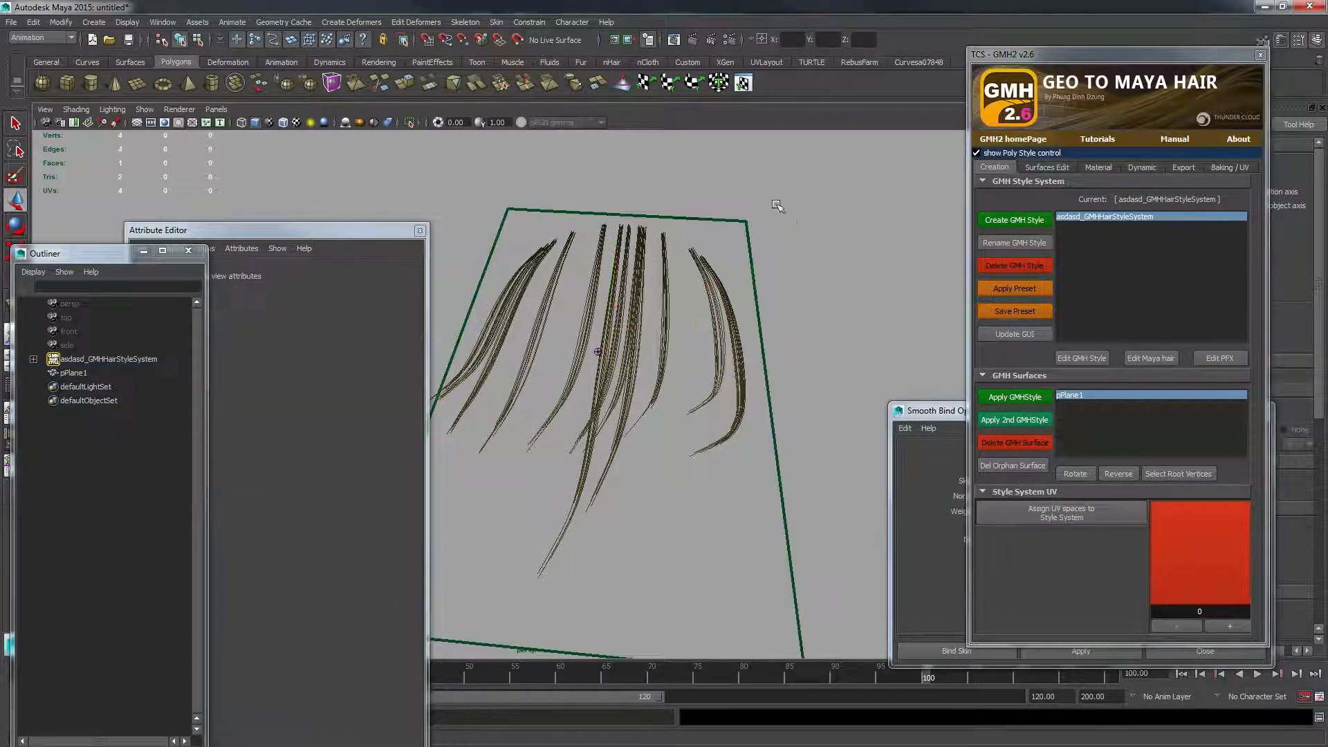
pyautogui.moveTo(777, 205); pyautogui.dragTo(718, 251)
pyautogui.click(806, 273)
pyautogui.keyDown('alt'); pyautogui.moveTo(806, 273); pyautogui.dragTo(673, 306); pyautogui.keyUp('alt')
pyautogui.moveTo(823, 182); pyautogui.dragTo(881, 291)
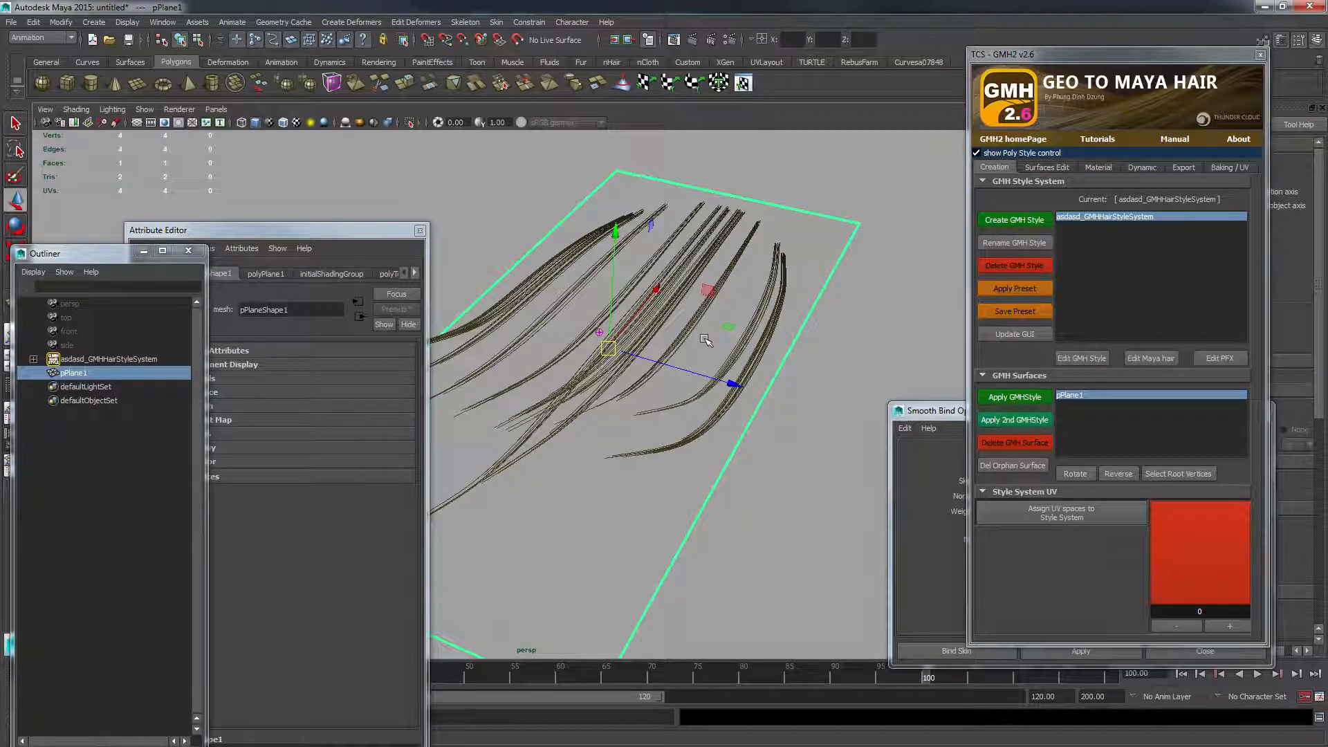
# - Reselect the pPlane1 hair surface, undo its last scaling, and return the timeline to frame 1
pyautogui.keyDown('alt'); pyautogui.moveTo(705, 339); pyautogui.dragTo(588, 453); pyautogui.keyUp('alt')
pyautogui.keyDown('alt'); pyautogui.moveTo(765, 436); pyautogui.dragTo(664, 362); pyautogui.keyUp('alt')
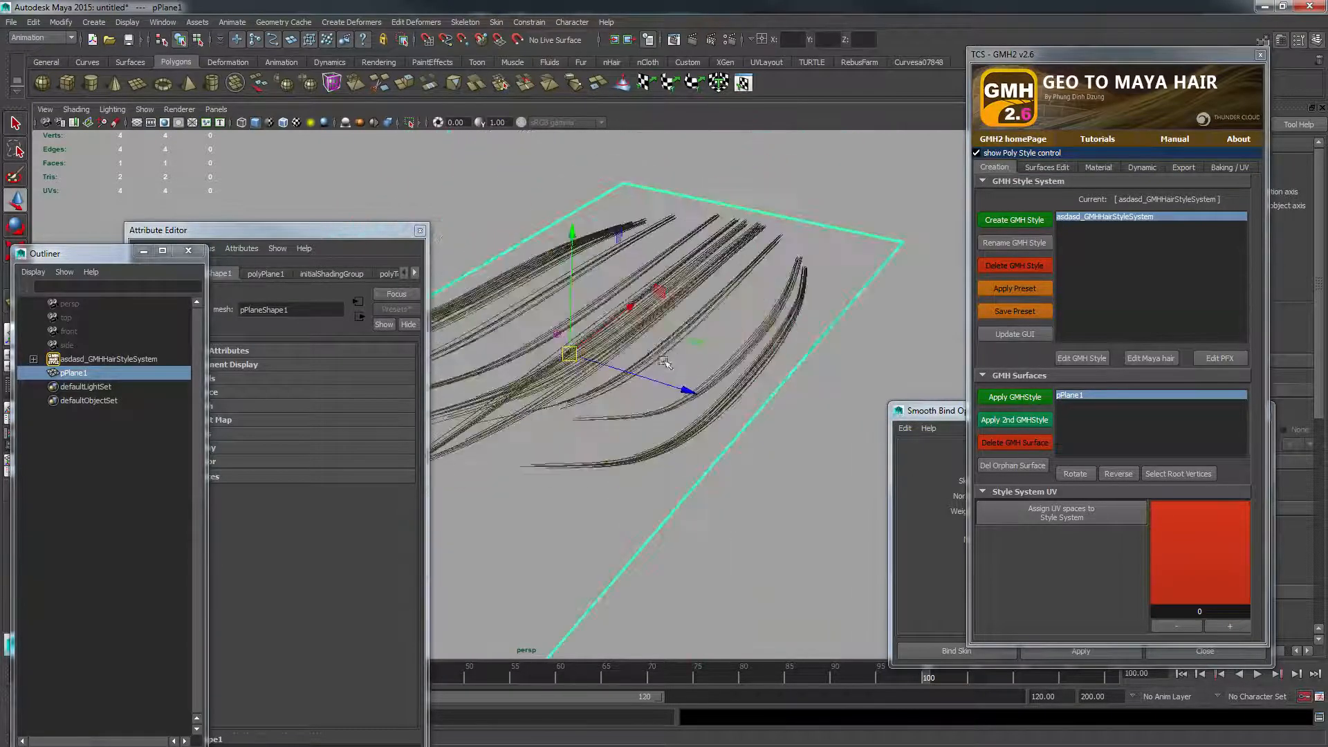
pyautogui.click(762, 185)
pyautogui.keyDown('alt'); pyautogui.moveTo(840, 258); pyautogui.dragTo(764, 358); pyautogui.keyUp('alt')
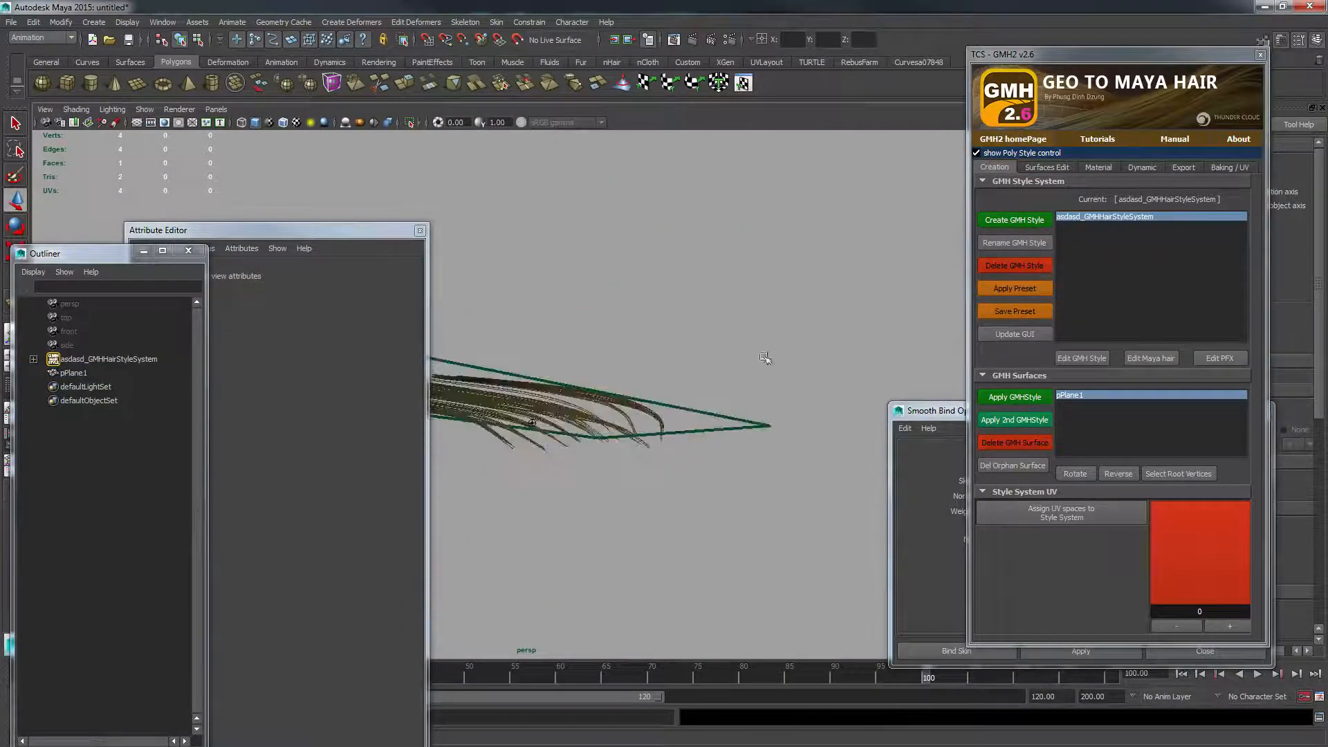
pyautogui.keyDown('alt'); pyautogui.moveTo(678, 403); pyautogui.dragTo(816, 443); pyautogui.keyUp('alt')
pyautogui.moveTo(792, 353); pyautogui.dragTo(868, 460)
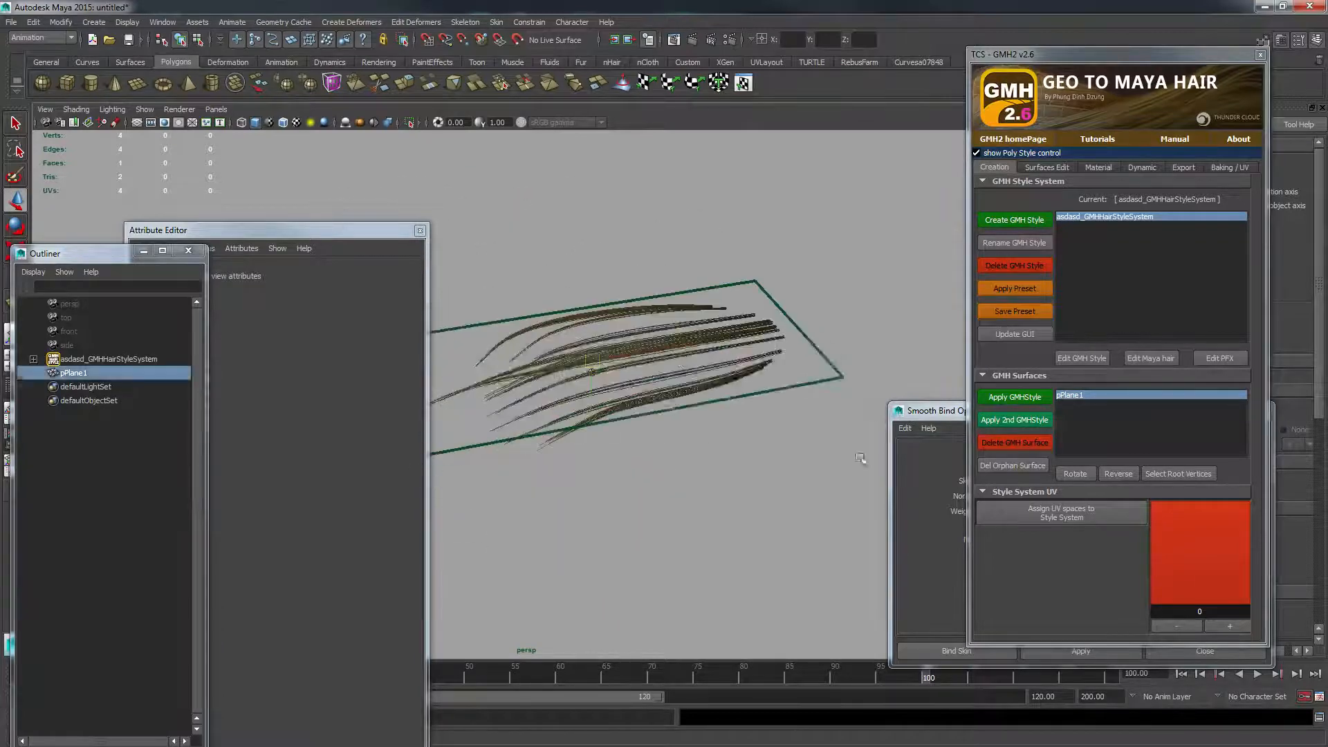
pyautogui.scroll(6, 685, 430)
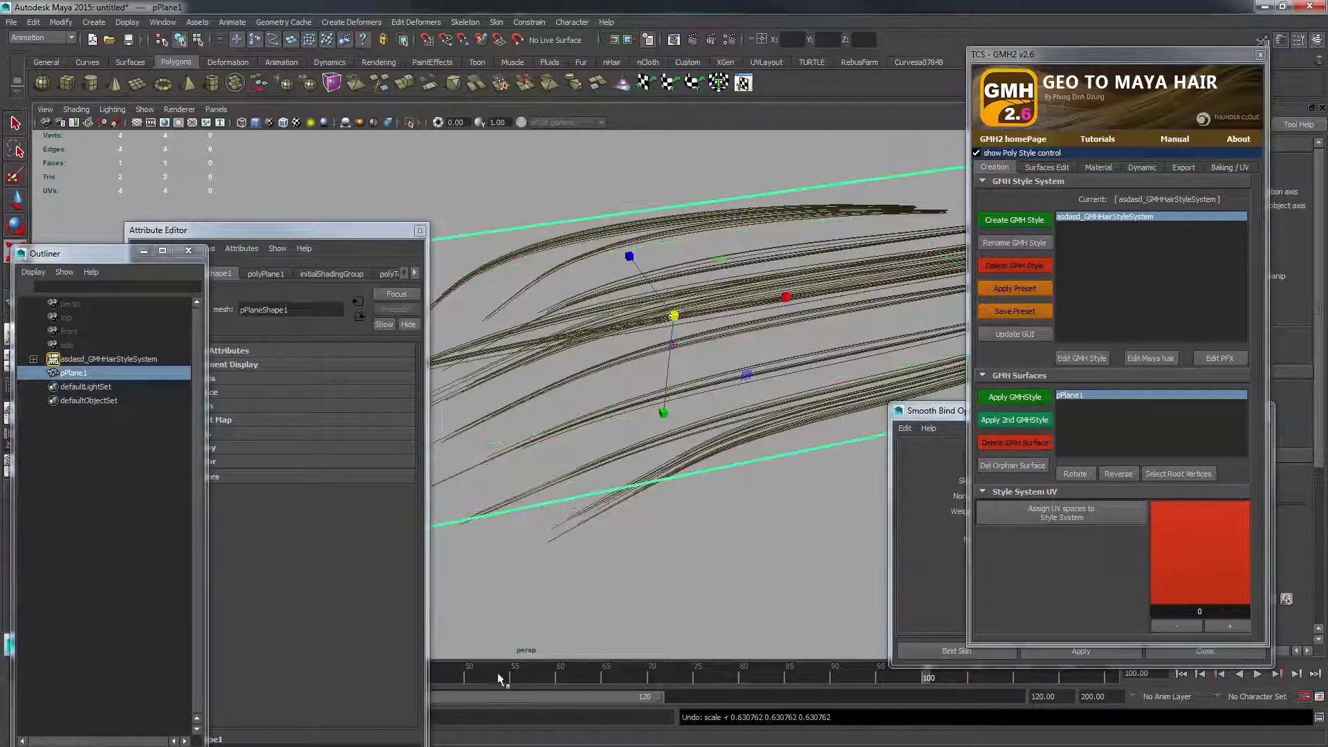
pyautogui.hotkey('ctrl', 'z')
pyautogui.click(406, 418)
pyautogui.scroll(-4, 536, 314)
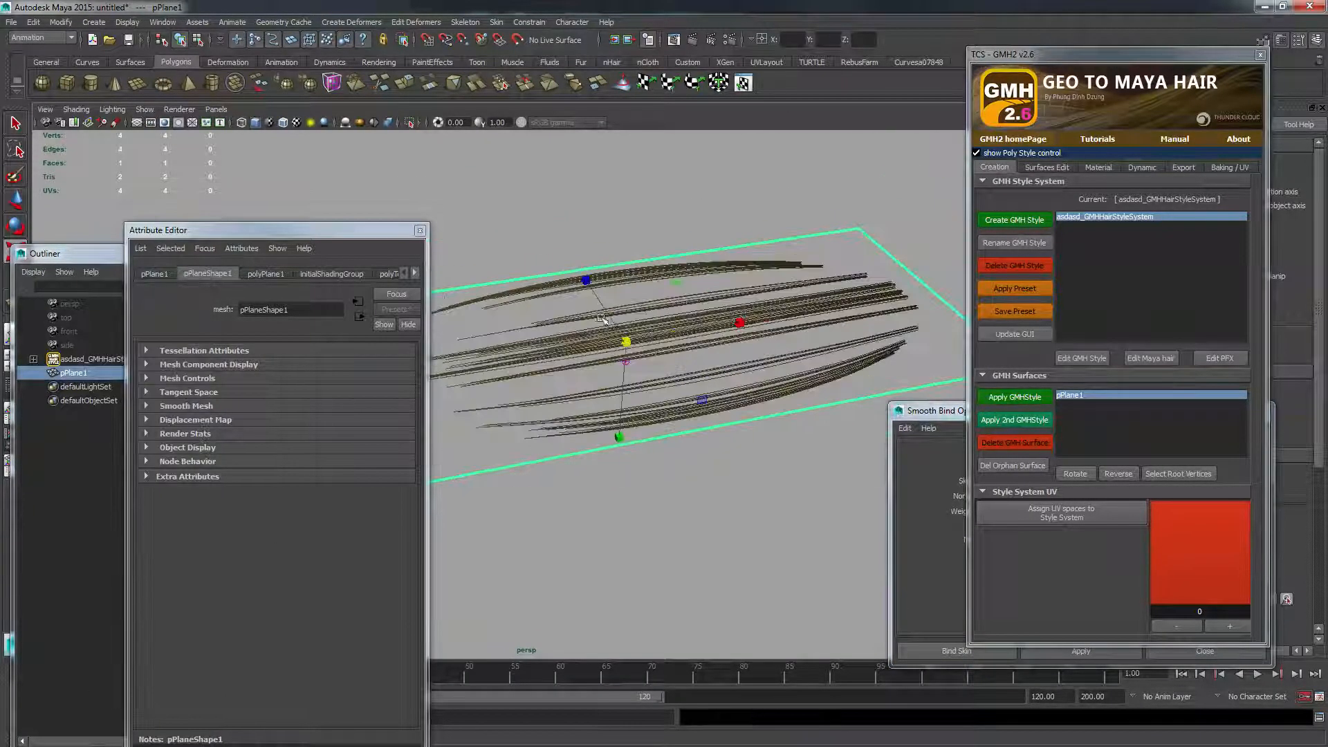
# - Play the hair simulation on pPlane1, watch how the strands behave, and stop the playback
pyautogui.keyDown('alt'); pyautogui.moveTo(616, 366); pyautogui.dragTo(635, 348, button='middle'); pyautogui.keyUp('alt')
pyautogui.press('w')
pyautogui.keyDown('alt'); pyautogui.moveTo(745, 316); pyautogui.dragTo(761, 305); pyautogui.keyUp('alt')
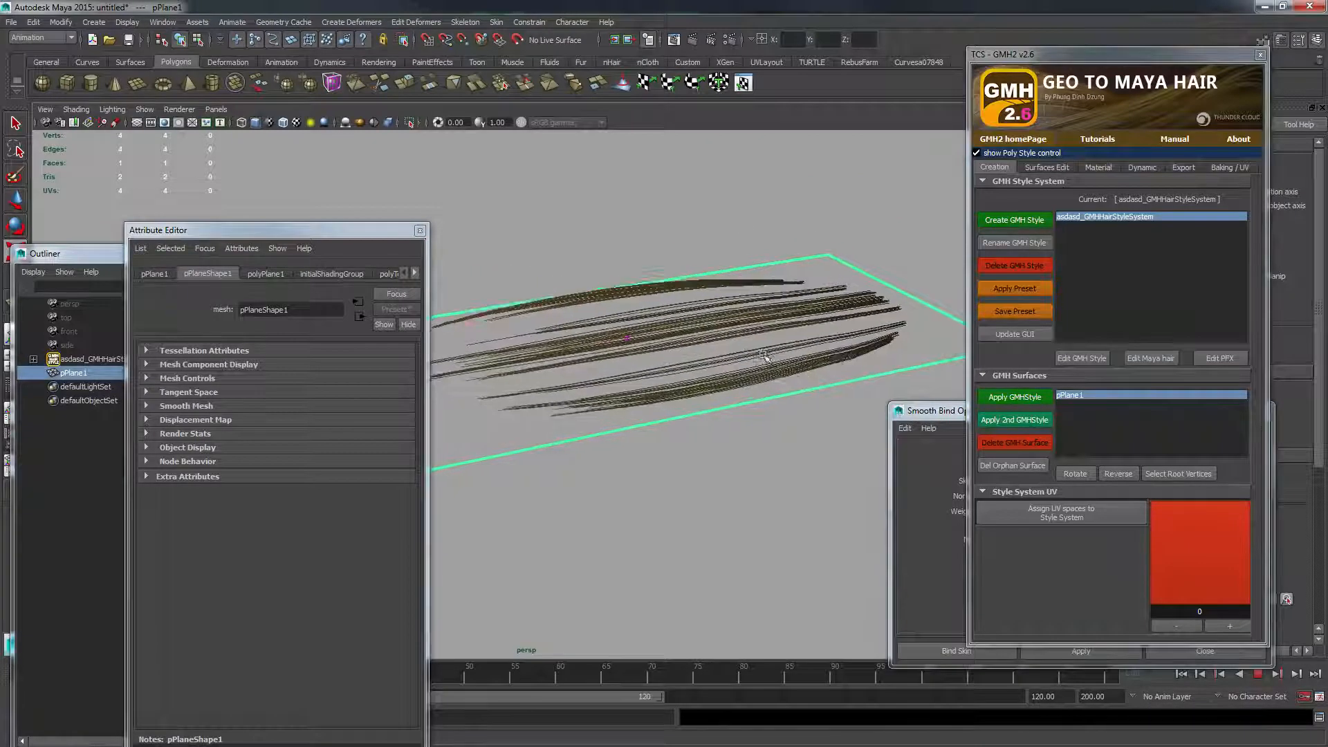
pyautogui.keyDown('alt'); pyautogui.moveTo(761, 358); pyautogui.dragTo(754, 418, button='middle'); pyautogui.keyUp('alt')
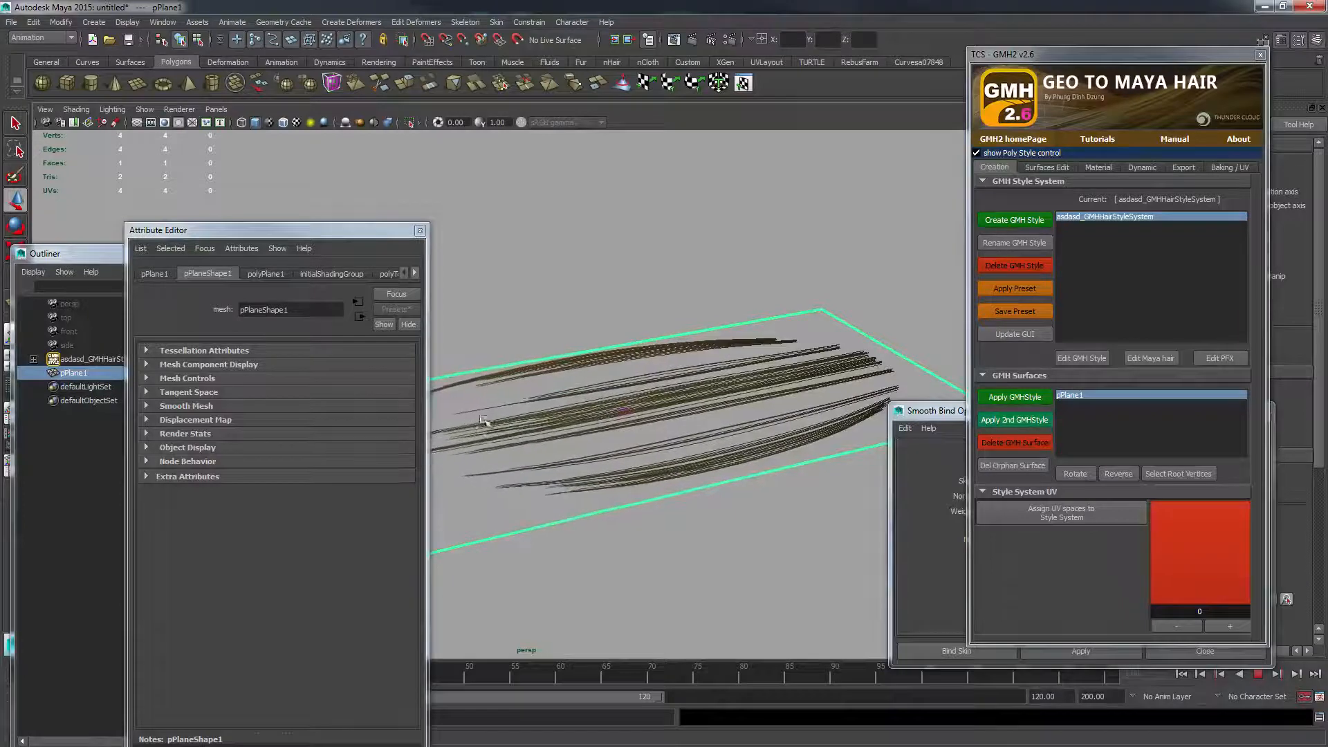
pyautogui.keyDown('alt'); pyautogui.moveTo(670, 346); pyautogui.dragTo(631, 358, button='right'); pyautogui.keyUp('alt')
pyautogui.keyDown('alt'); pyautogui.moveTo(632, 358); pyautogui.dragTo(727, 371, button='middle'); pyautogui.keyUp('alt')
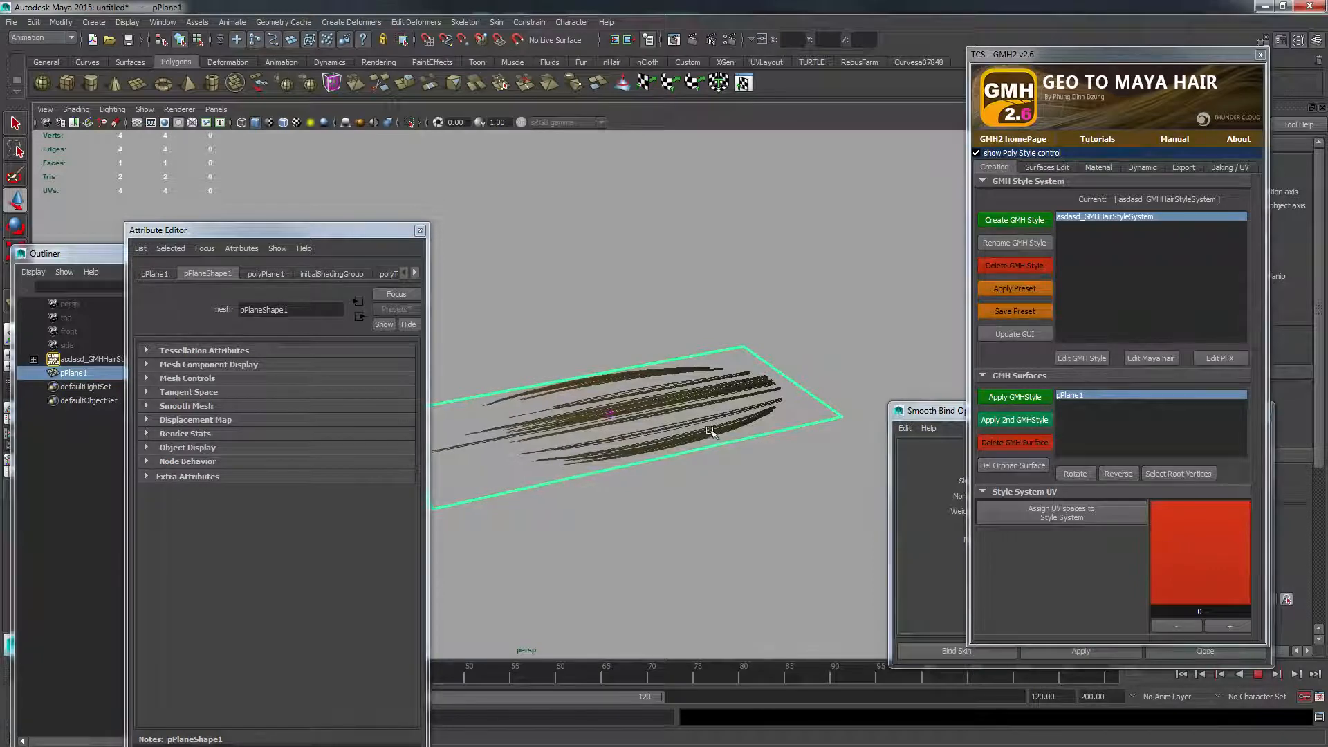
pyautogui.keyDown('alt'); pyautogui.moveTo(768, 381); pyautogui.dragTo(744, 454, button='right'); pyautogui.keyUp('alt')
pyautogui.press('Escape')
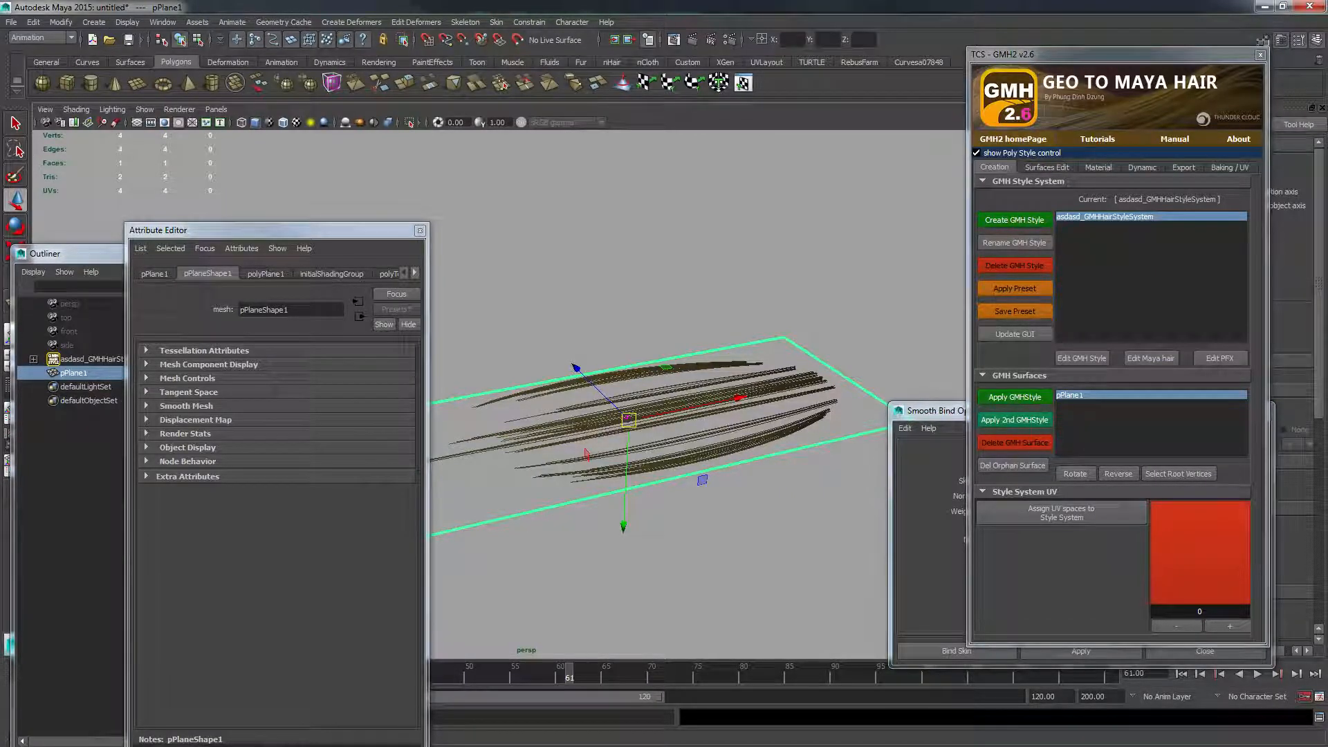
# - Expand the asdasd_GMHHairStyleSystem hierarchy down to the pPlane1_GMHSurface node with nothing selected
pyautogui.click(744, 278)
pyautogui.keyDown('alt'); pyautogui.moveTo(713, 337); pyautogui.dragTo(684, 318, button='middle'); pyautogui.keyUp('alt')
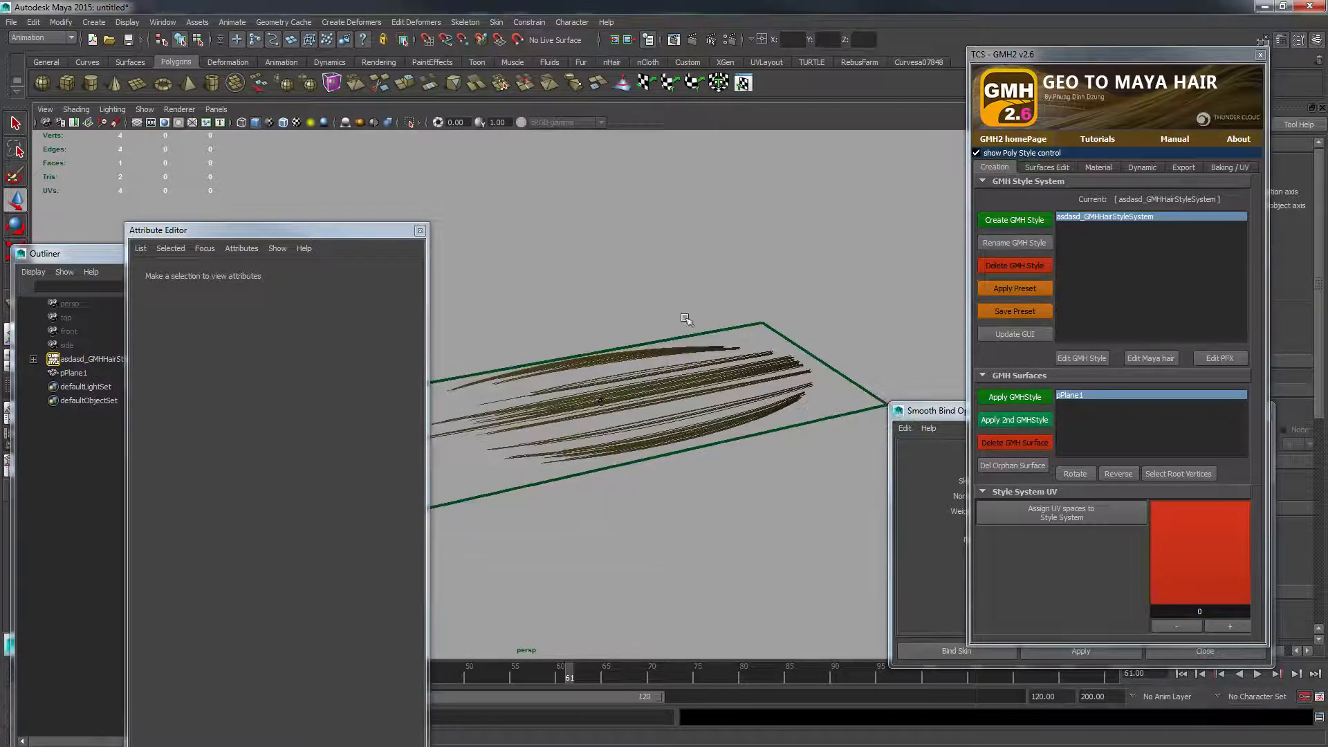
pyautogui.keyDown('alt'); pyautogui.moveTo(685, 319); pyautogui.dragTo(918, 361); pyautogui.keyUp('alt')
pyautogui.click(828, 345)
pyautogui.press('f')
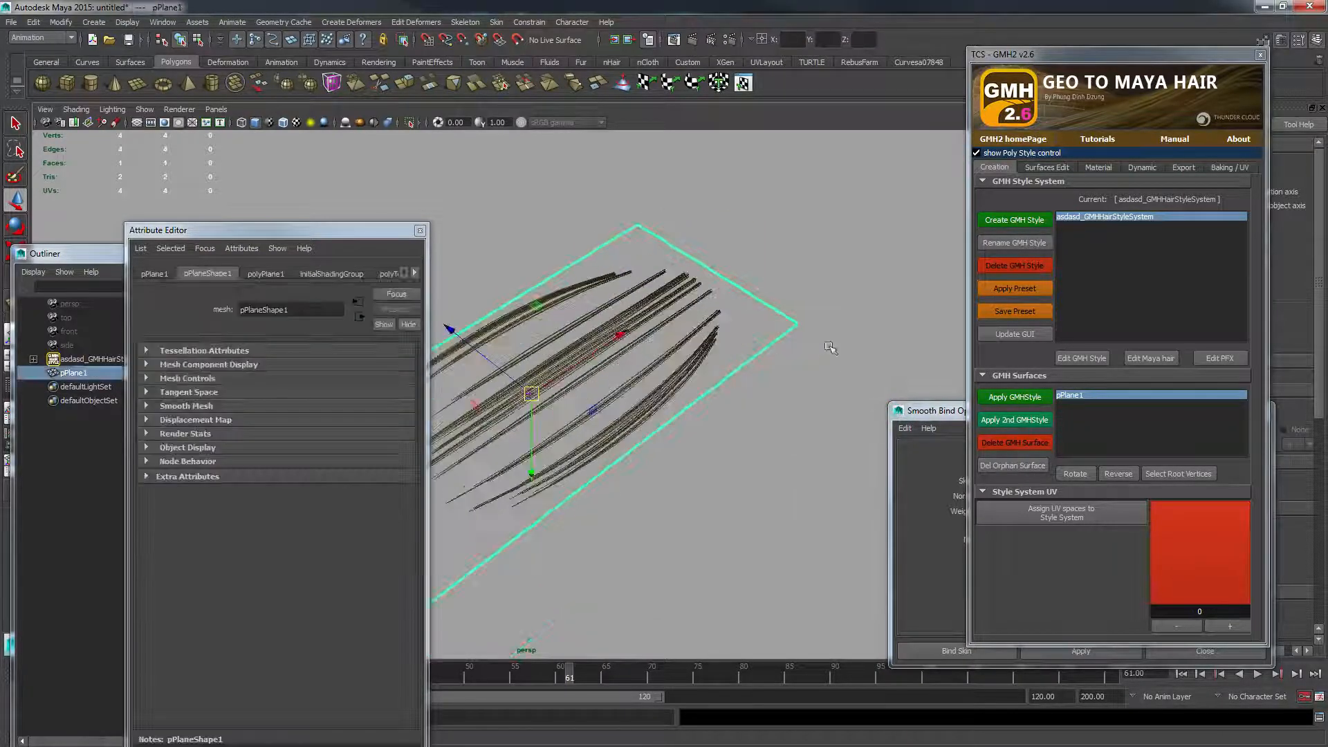
pyautogui.moveTo(706, 385)
pyautogui.keyDown('alt'); pyautogui.mouseDown()
pyautogui.moveTo(716, 387)
pyautogui.moveTo(682, 384)
pyautogui.moveTo(692, 388)
pyautogui.mouseUp(); pyautogui.keyUp('alt')
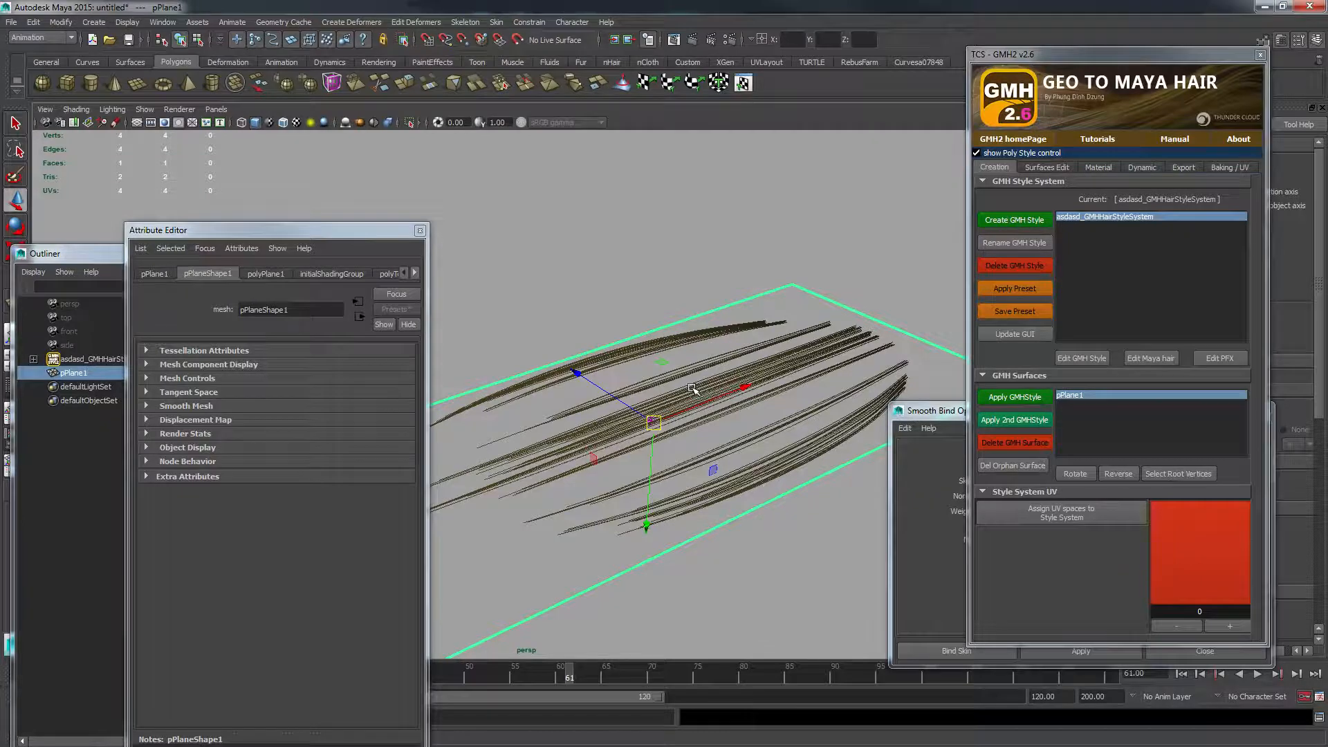
pyautogui.click(689, 252)
pyautogui.click(36, 363)
pyautogui.click(33, 359)
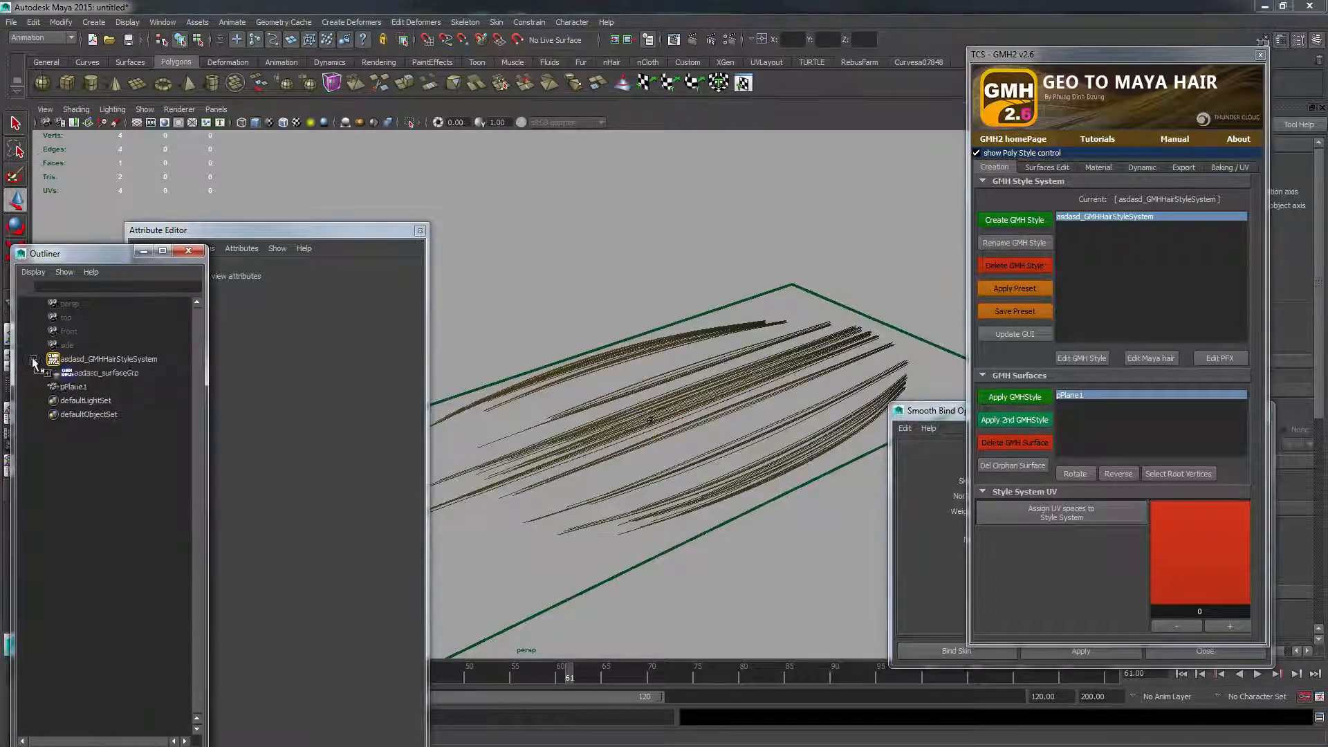
pyautogui.click(47, 373)
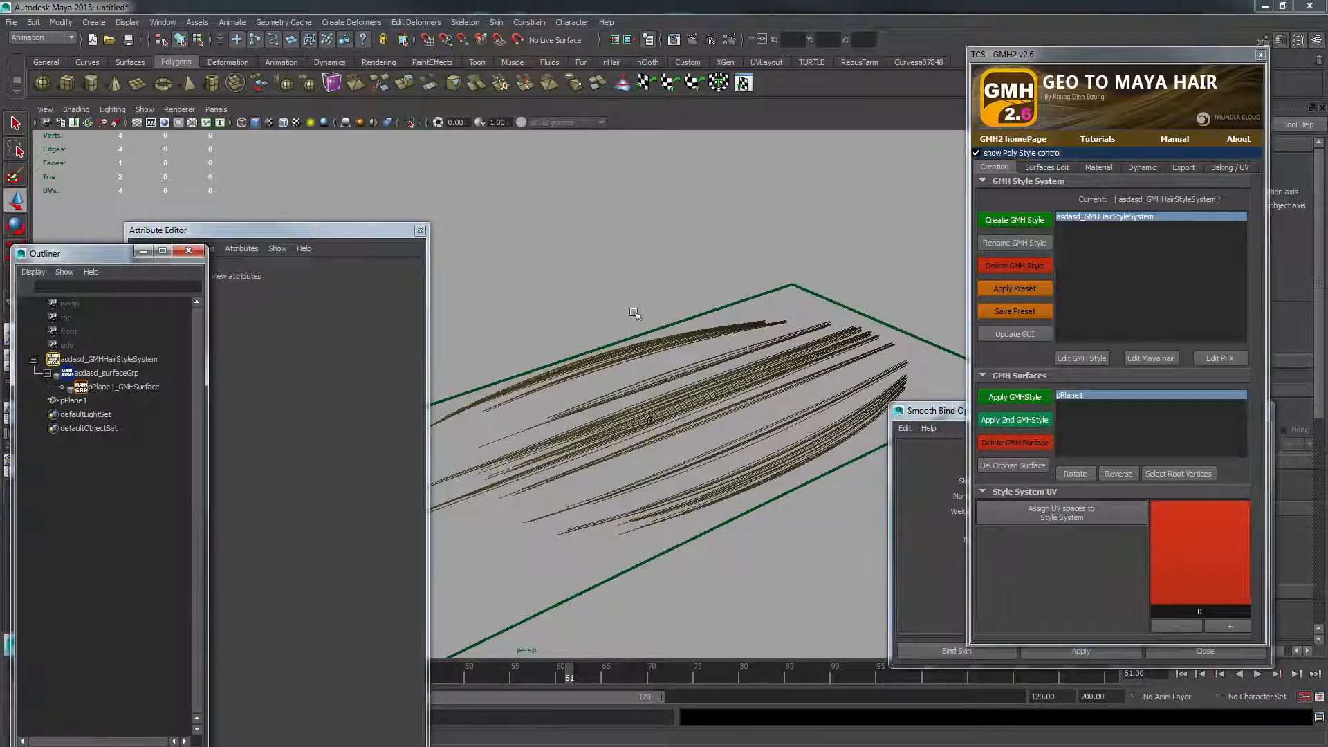
# - Select pPlane1 and rearrange the GMH2, Smooth Bind Options and Outliner windows so their contents are accessible
pyautogui.click(828, 301)
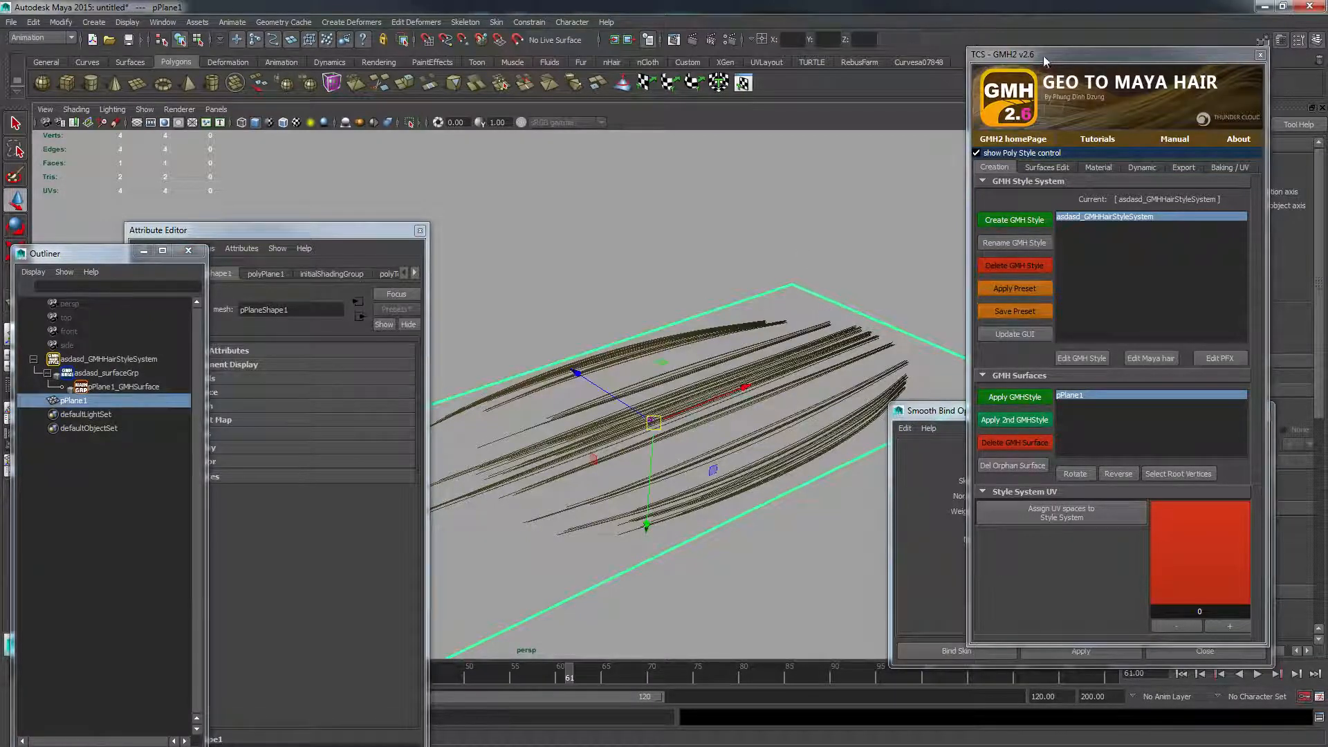
pyautogui.moveTo(1042, 55); pyautogui.dragTo(800, 74)
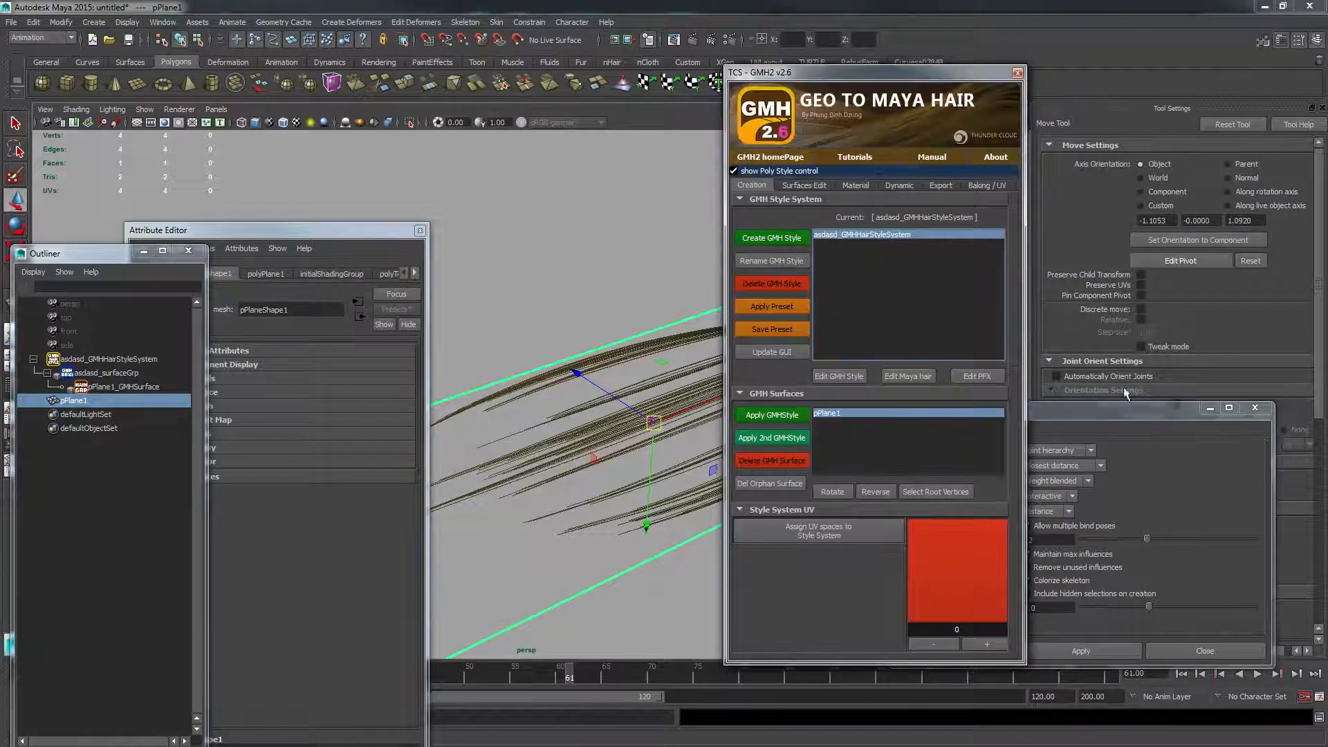
pyautogui.click(1123, 418)
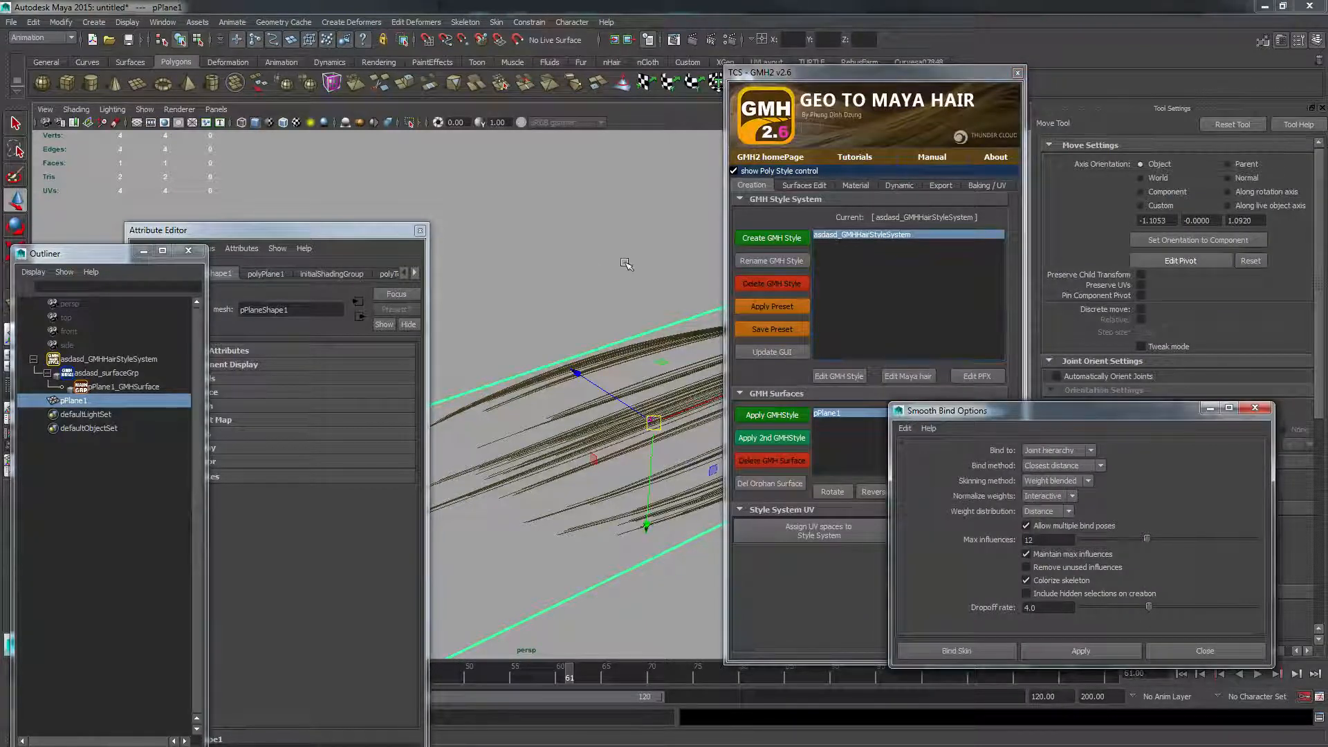
pyautogui.moveTo(85, 253); pyautogui.dragTo(504, 138)
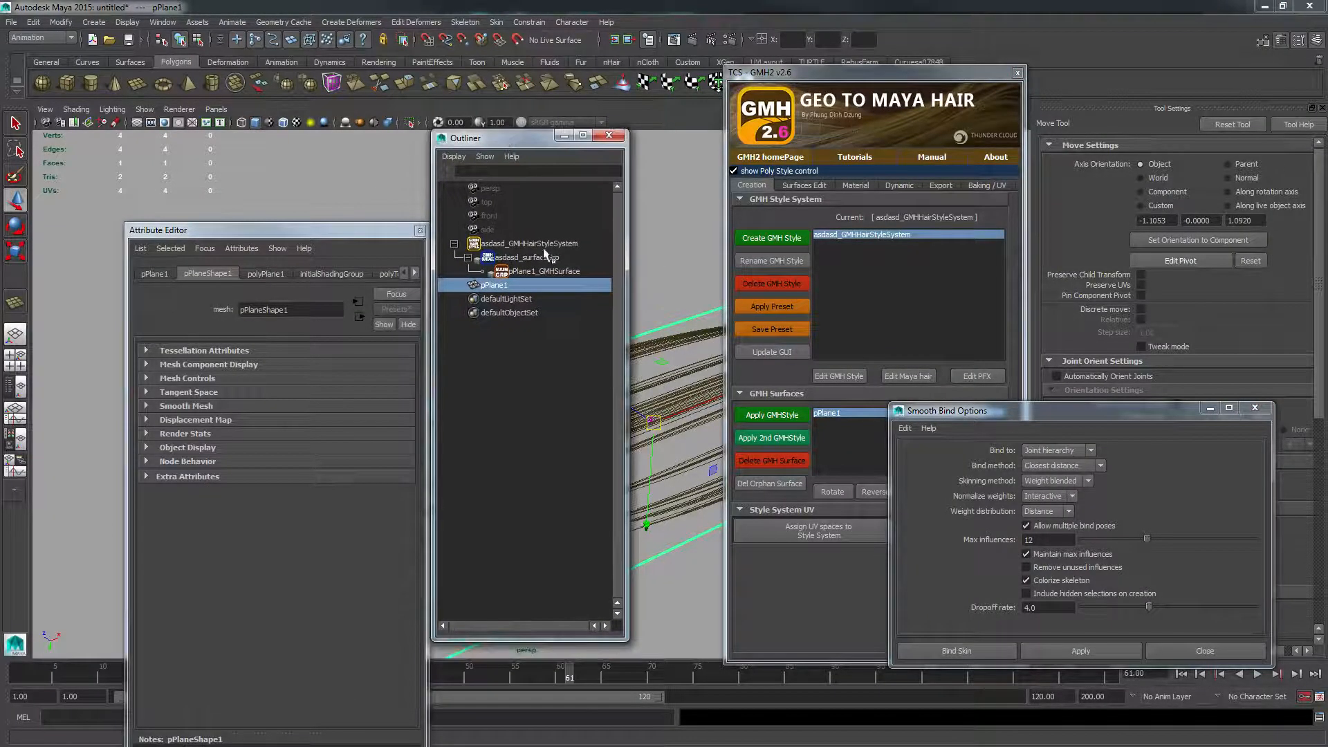
# - Turn off the Black Box asset attribute of asdasd_GMHHairStyleSystem to expose its inner nodes
pyautogui.click(557, 243)
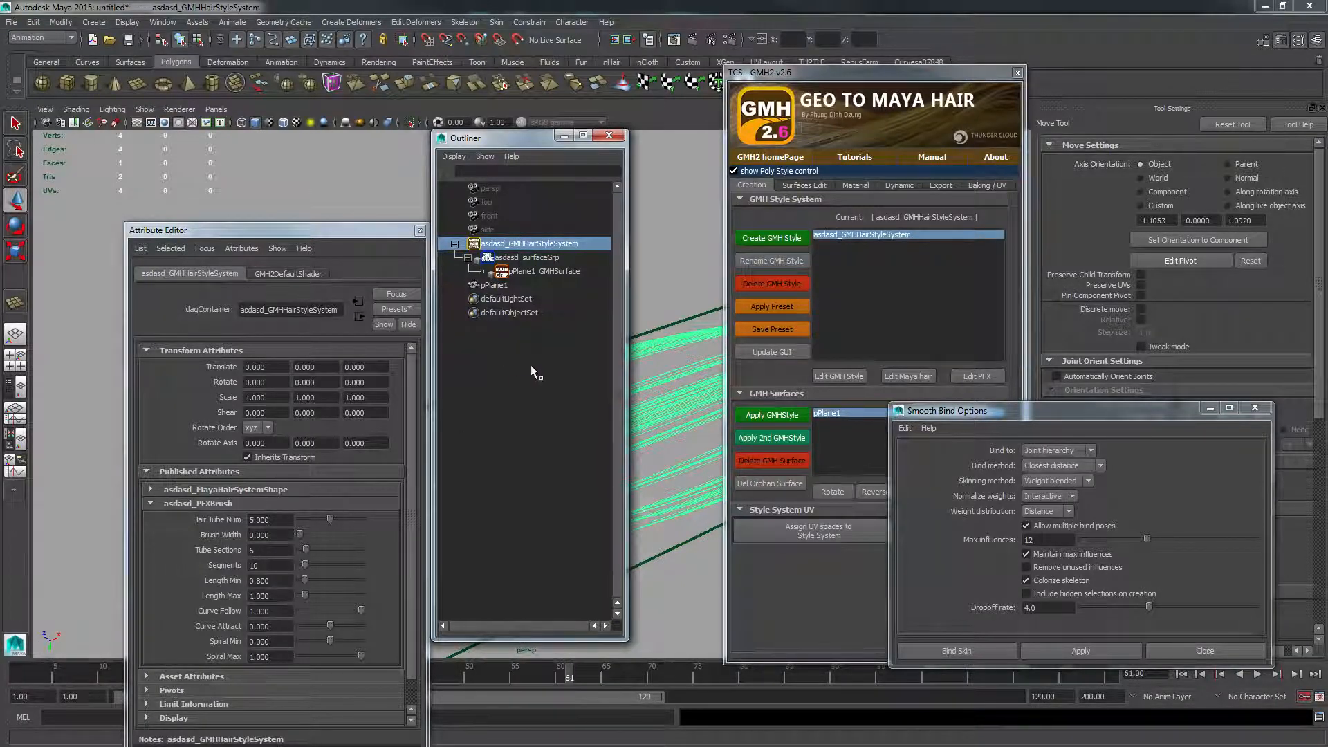
pyautogui.scroll(-1, 223, 540)
pyautogui.click(184, 649)
pyautogui.scroll(-5, 366, 609)
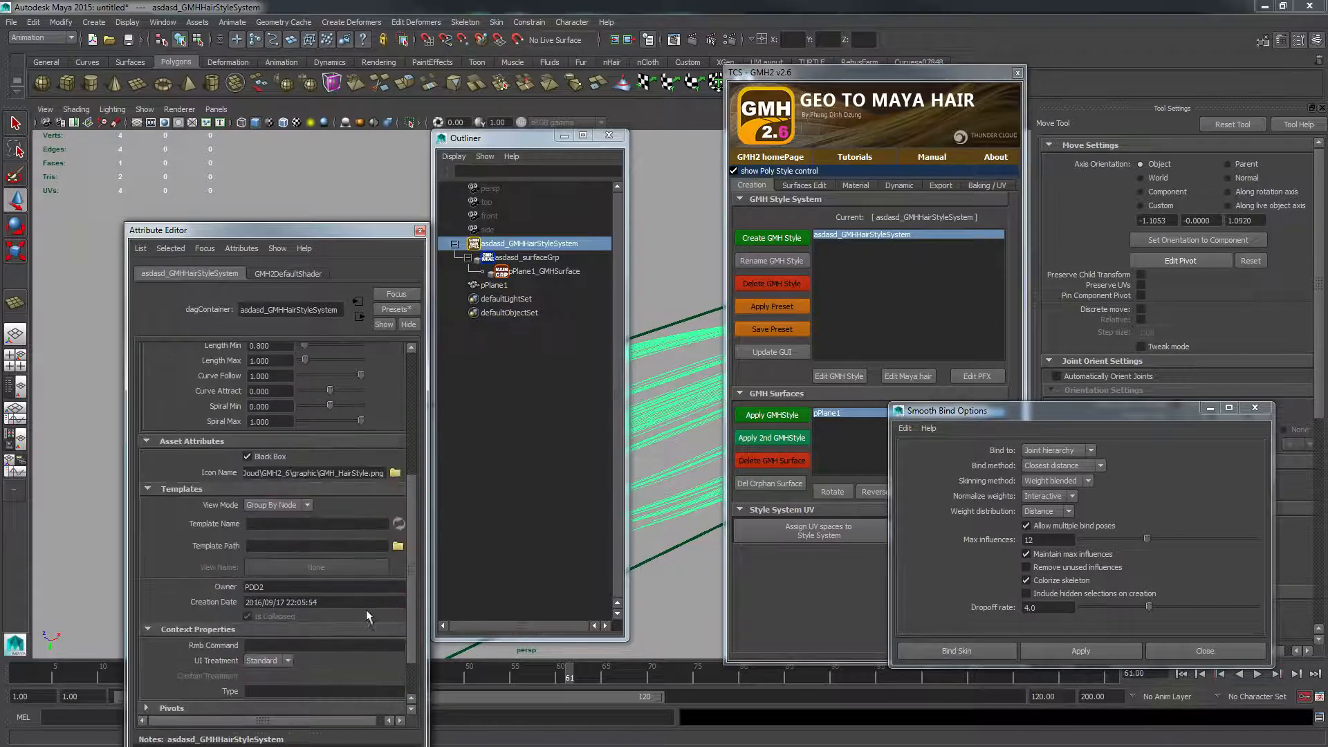
pyautogui.click(247, 457)
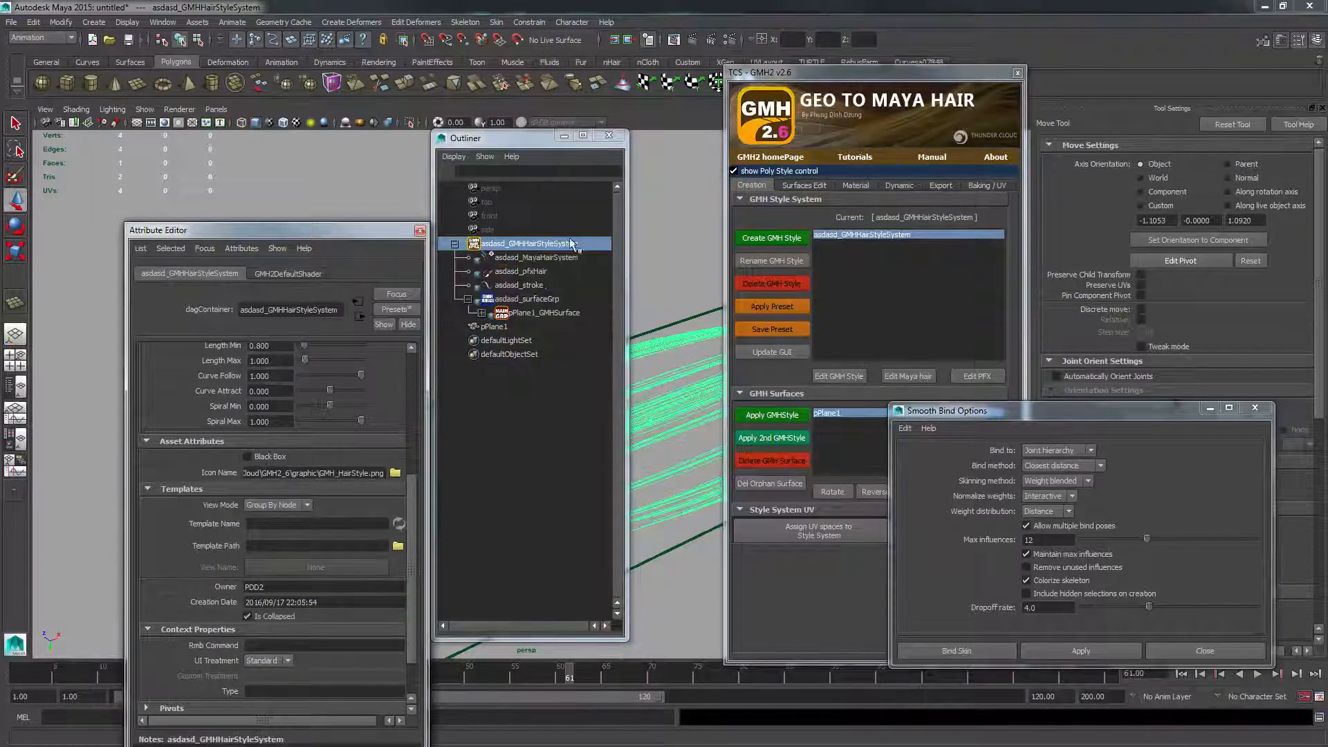
# - Select asdasd_MayaHairSystem and examine its hair system attributes and the commands for adding or editing attributes
pyautogui.click(545, 264)
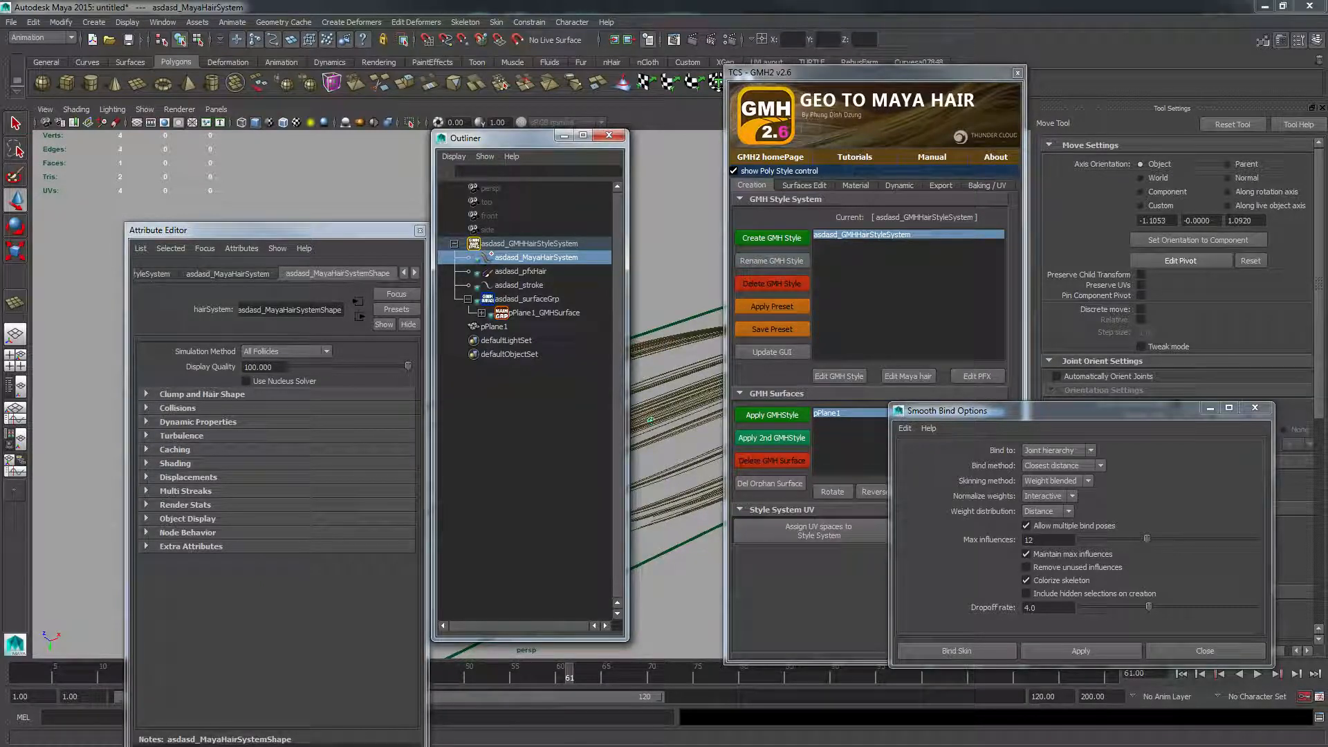
pyautogui.click(240, 248)
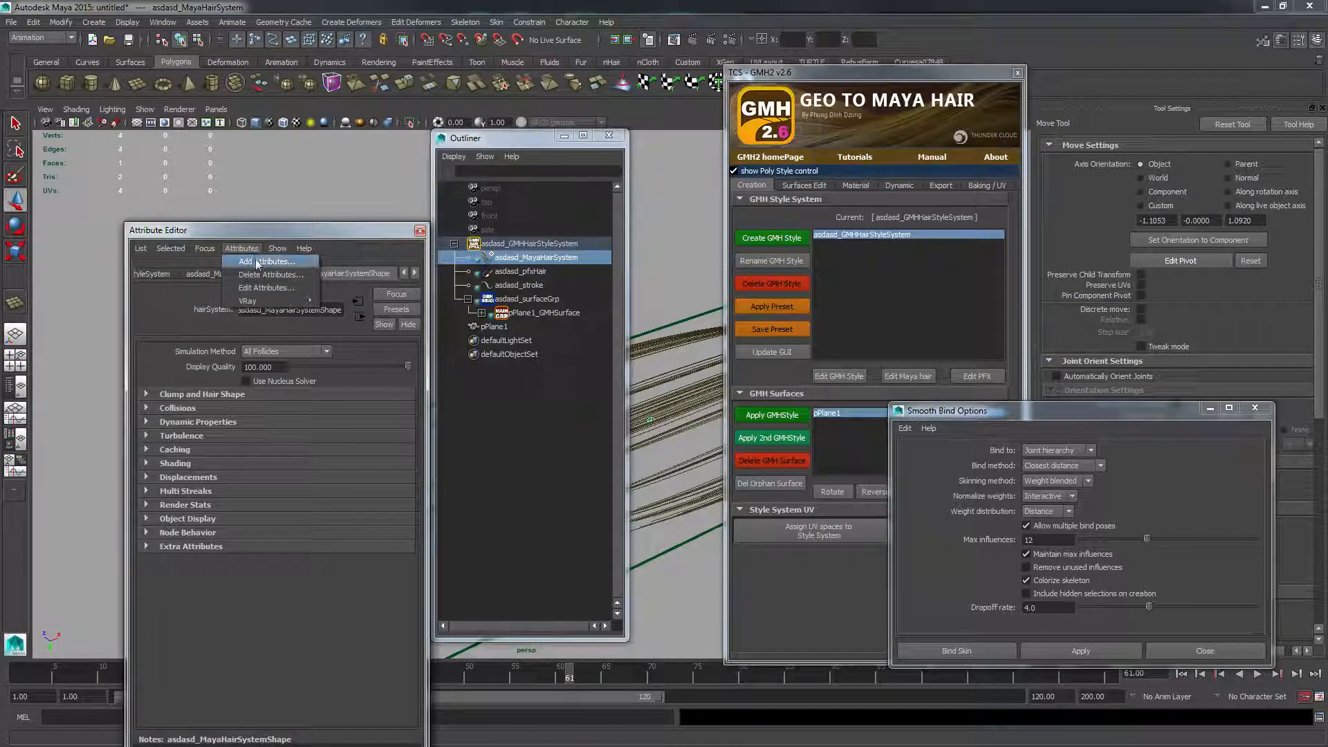
pyautogui.moveTo(275, 303)
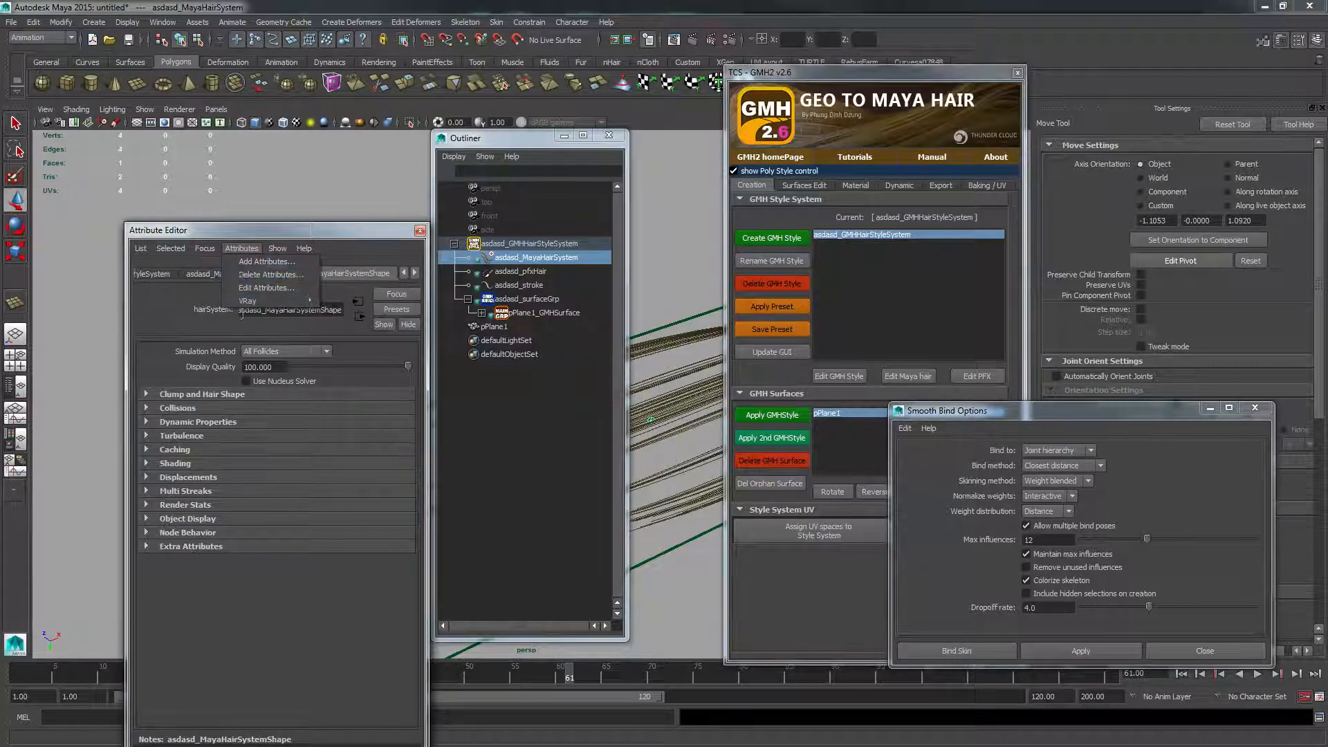
pyautogui.click(245, 249)
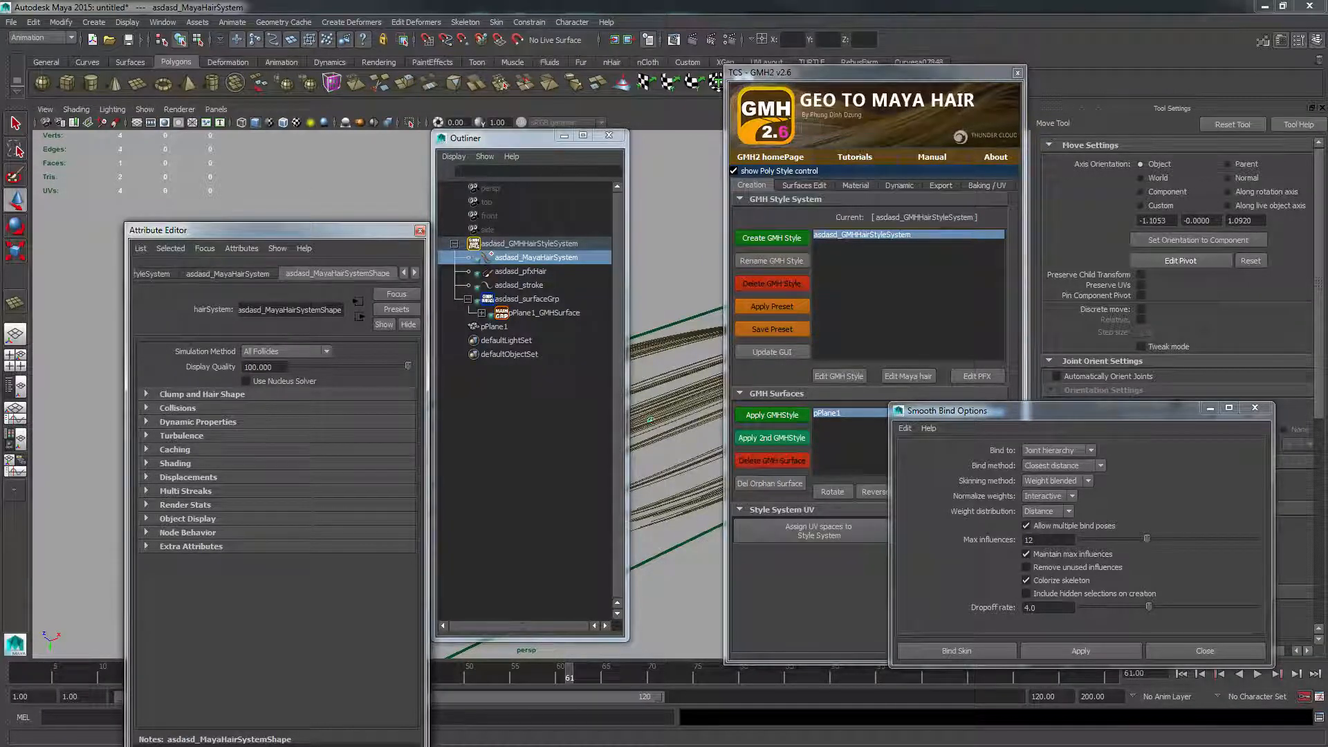
# - Move the Outliner aside and reselect the pPlane1 hair surface in the viewport
pyautogui.moveTo(511, 144); pyautogui.dragTo(298, 182)
pyautogui.keyDown('alt'); pyautogui.moveTo(664, 304); pyautogui.dragTo(598, 325); pyautogui.keyUp('alt')
pyautogui.click(643, 335)
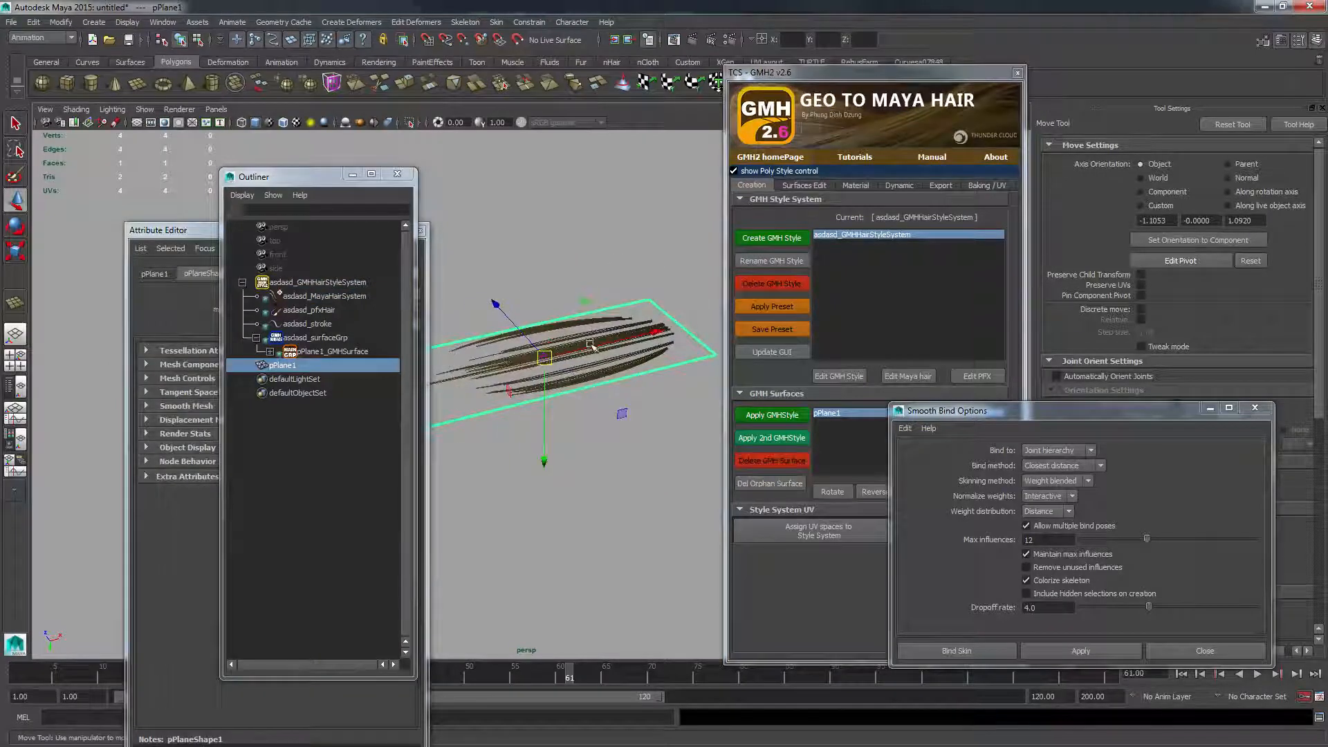
pyautogui.keyDown('alt'); pyautogui.moveTo(596, 358); pyautogui.dragTo(556, 376, button='middle'); pyautogui.keyUp('alt')
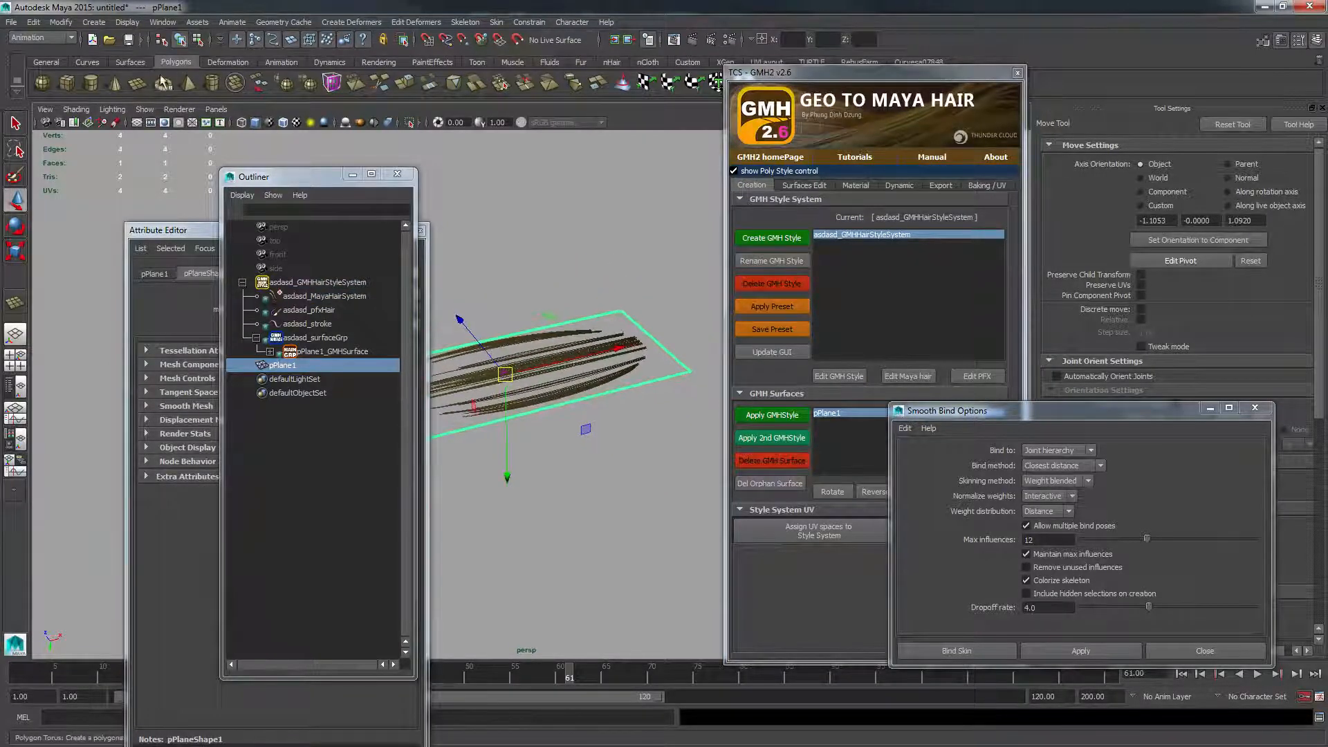
# - Draw a tall polygon cylinder beside the hair plane, return it to object selection mode, and view it from several angles
pyautogui.click(90, 83)
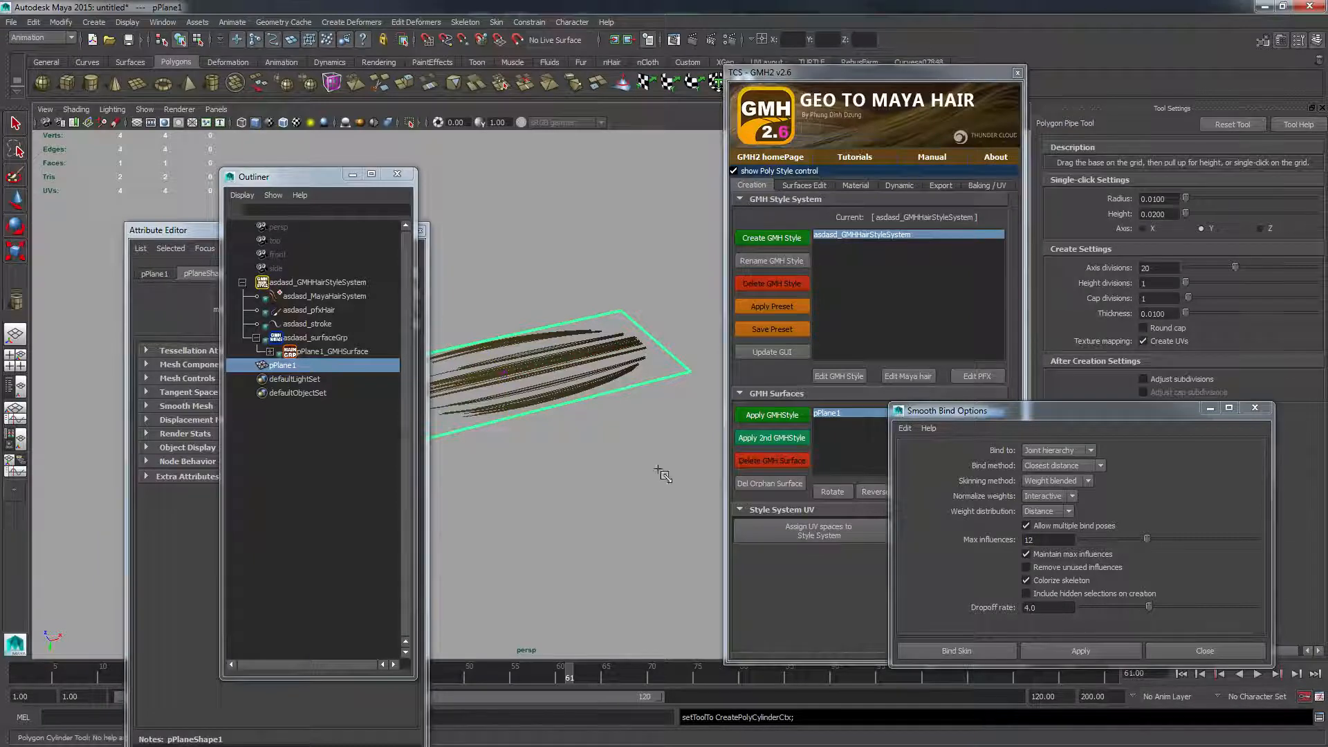
pyautogui.moveTo(569, 462); pyautogui.dragTo(624, 200)
pyautogui.keyDown('alt'); pyautogui.moveTo(623, 201); pyautogui.dragTo(584, 353); pyautogui.keyUp('alt')
pyautogui.press('f')
pyautogui.moveTo(562, 347); pyautogui.dragTo(556, 377, button='right')
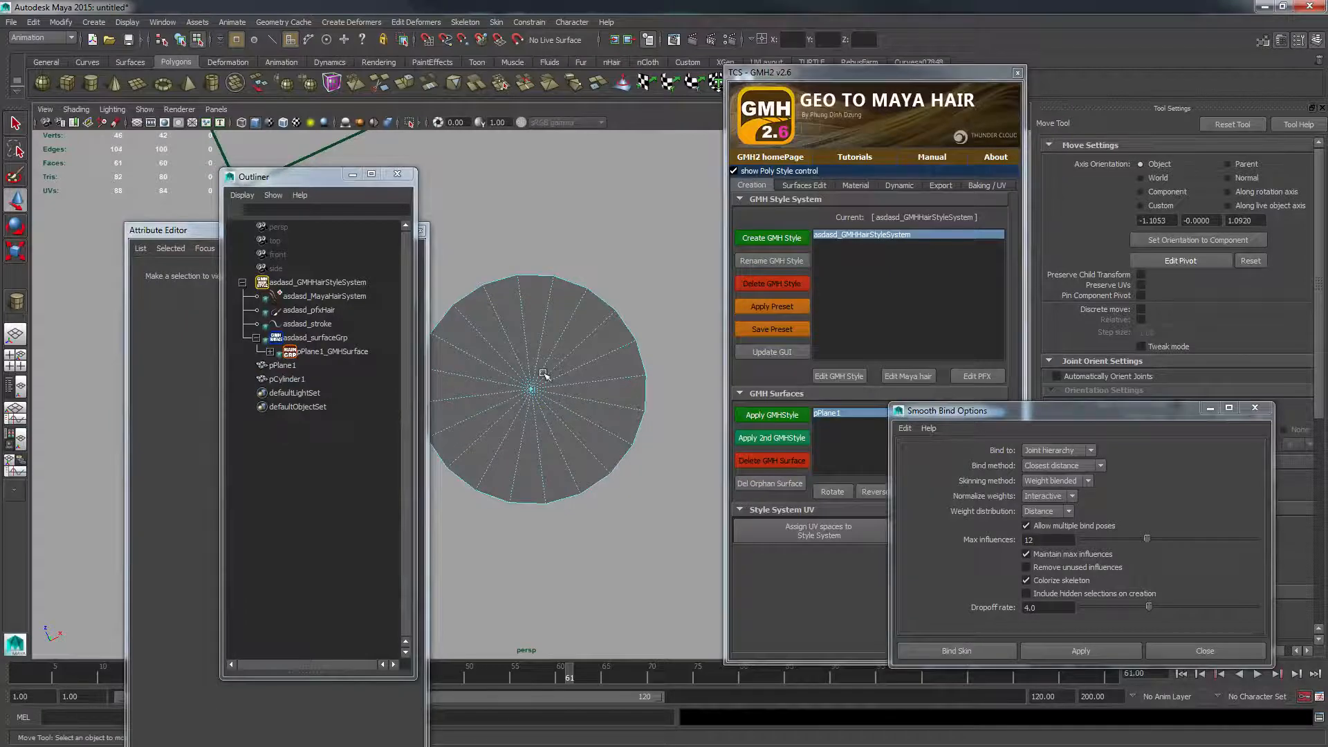
pyautogui.press('F8')
pyautogui.press('F8')
pyautogui.press('F8')
pyautogui.keyDown('alt'); pyautogui.moveTo(554, 363); pyautogui.dragTo(552, 349, button='middle'); pyautogui.keyUp('alt')
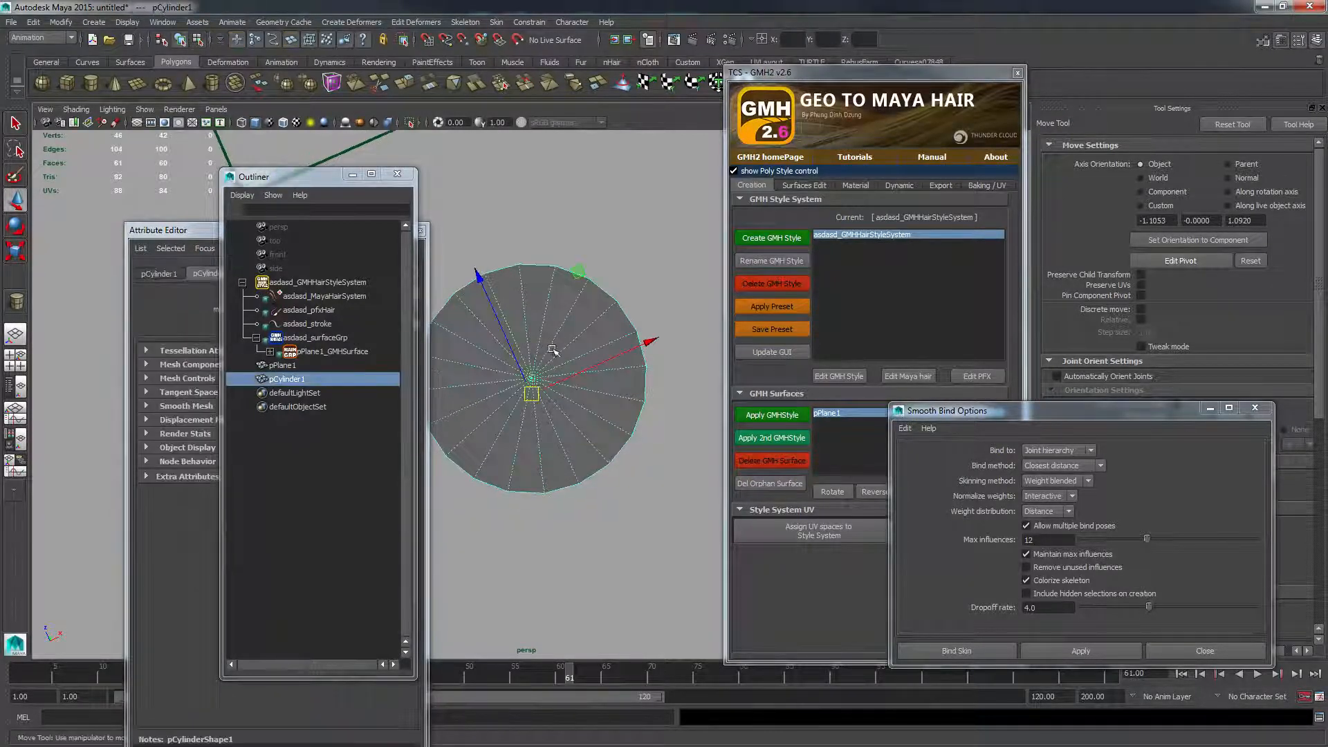
pyautogui.keyDown('alt'); pyautogui.moveTo(553, 349); pyautogui.dragTo(535, 285); pyautogui.keyUp('alt')
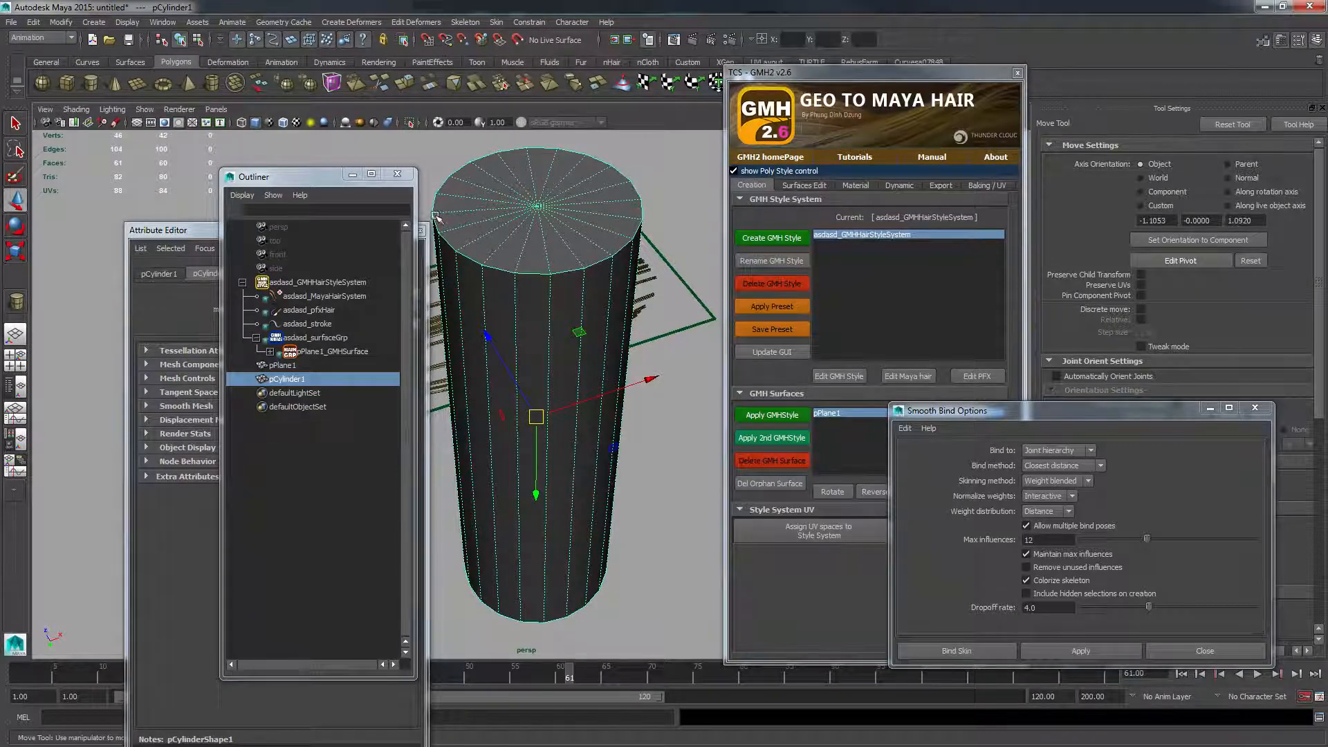
pyautogui.keyDown('alt'); pyautogui.moveTo(477, 258); pyautogui.dragTo(645, 163); pyautogui.keyUp('alt')
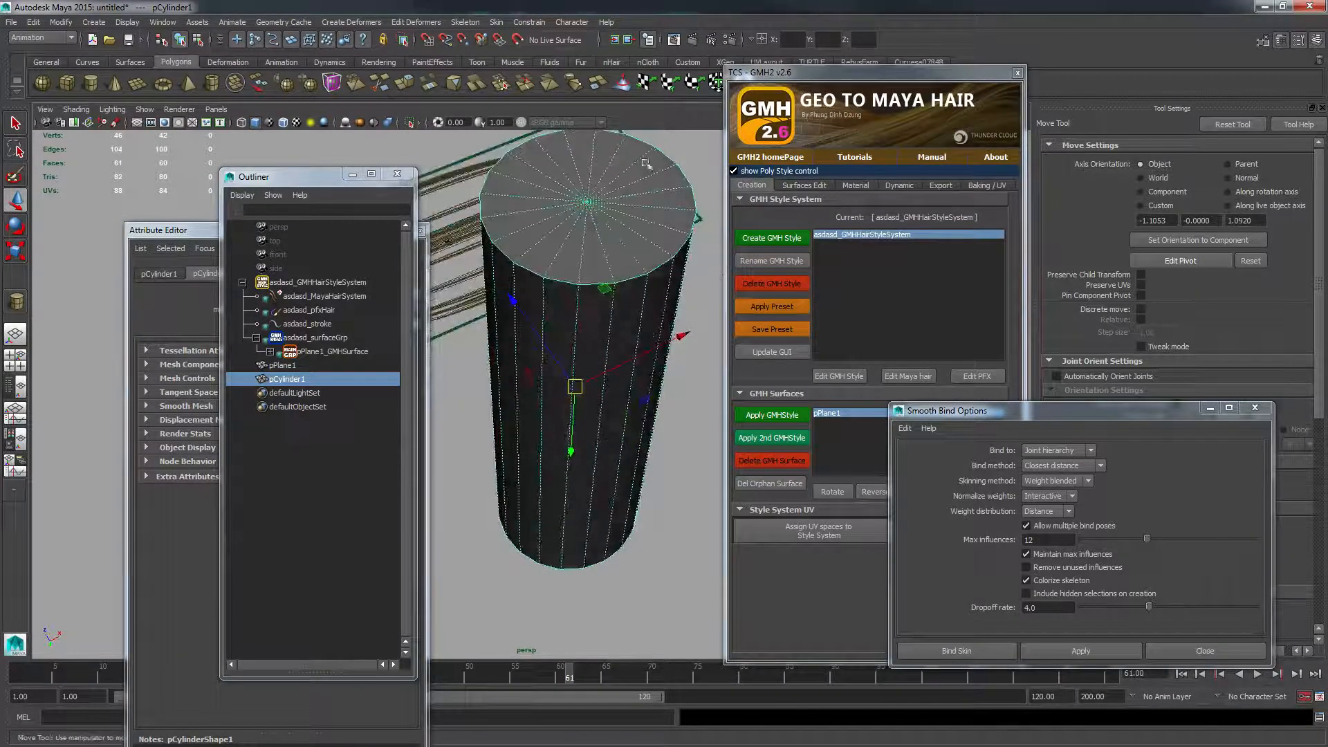
# - Undo the trial move of pPlane1, return the timeline to frame 1, and reselect the hair plane
pyautogui.keyDown('alt'); pyautogui.moveTo(545, 178); pyautogui.dragTo(518, 485); pyautogui.keyUp('alt')
pyautogui.click(497, 412)
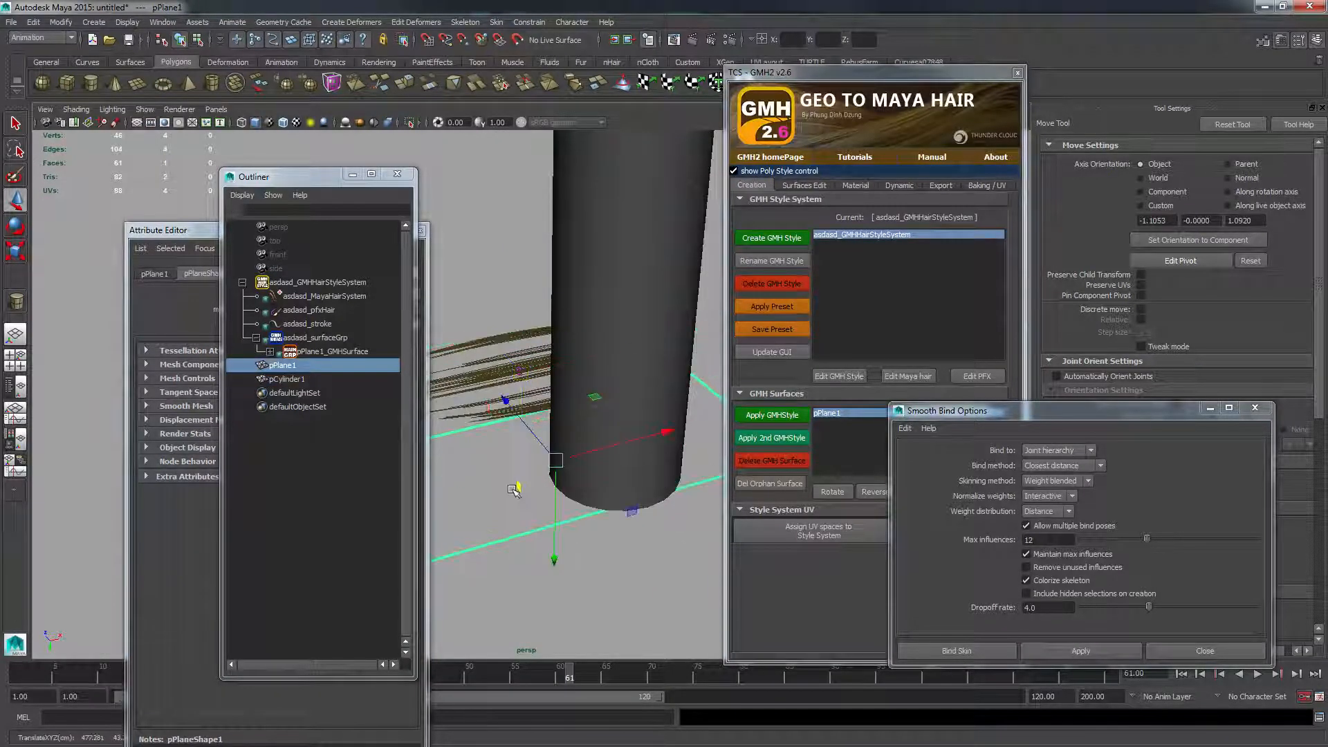
pyautogui.hotkey('ctrl', 'z')
pyautogui.click(19, 678)
pyautogui.click(650, 225)
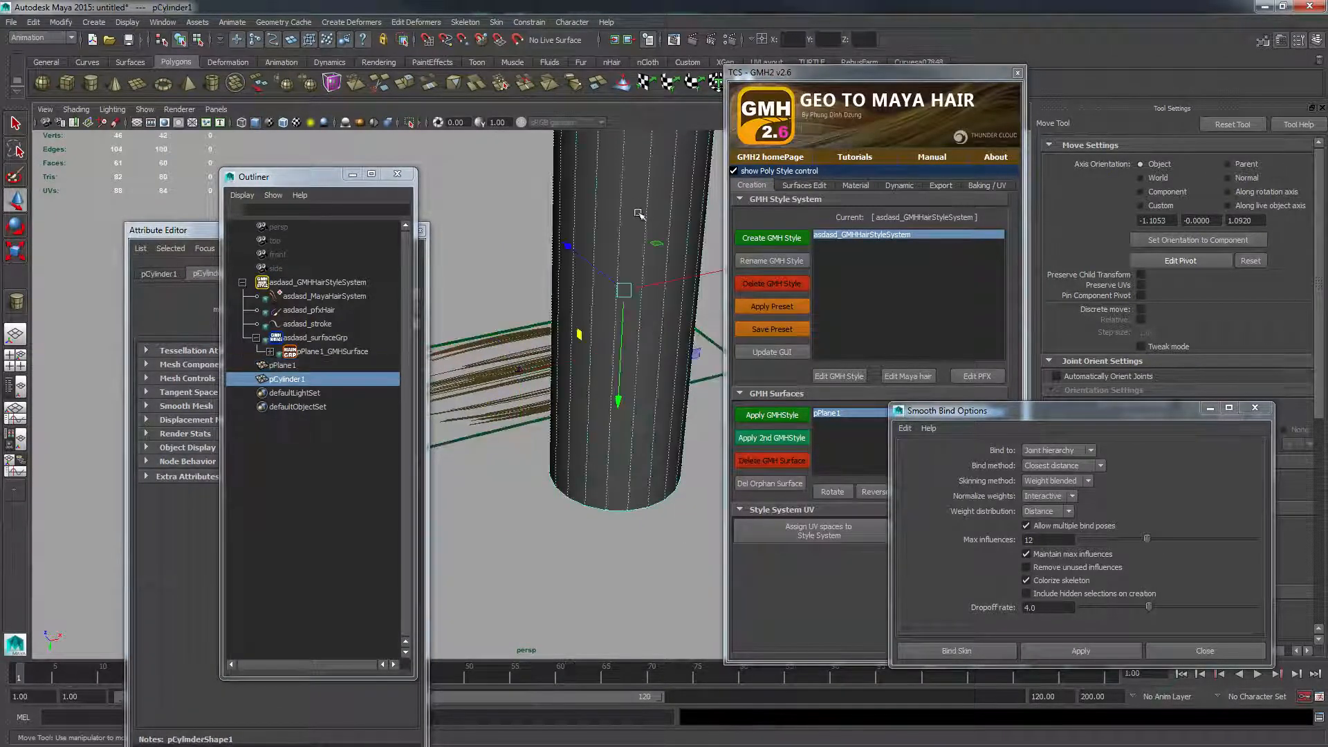
pyautogui.click(474, 444)
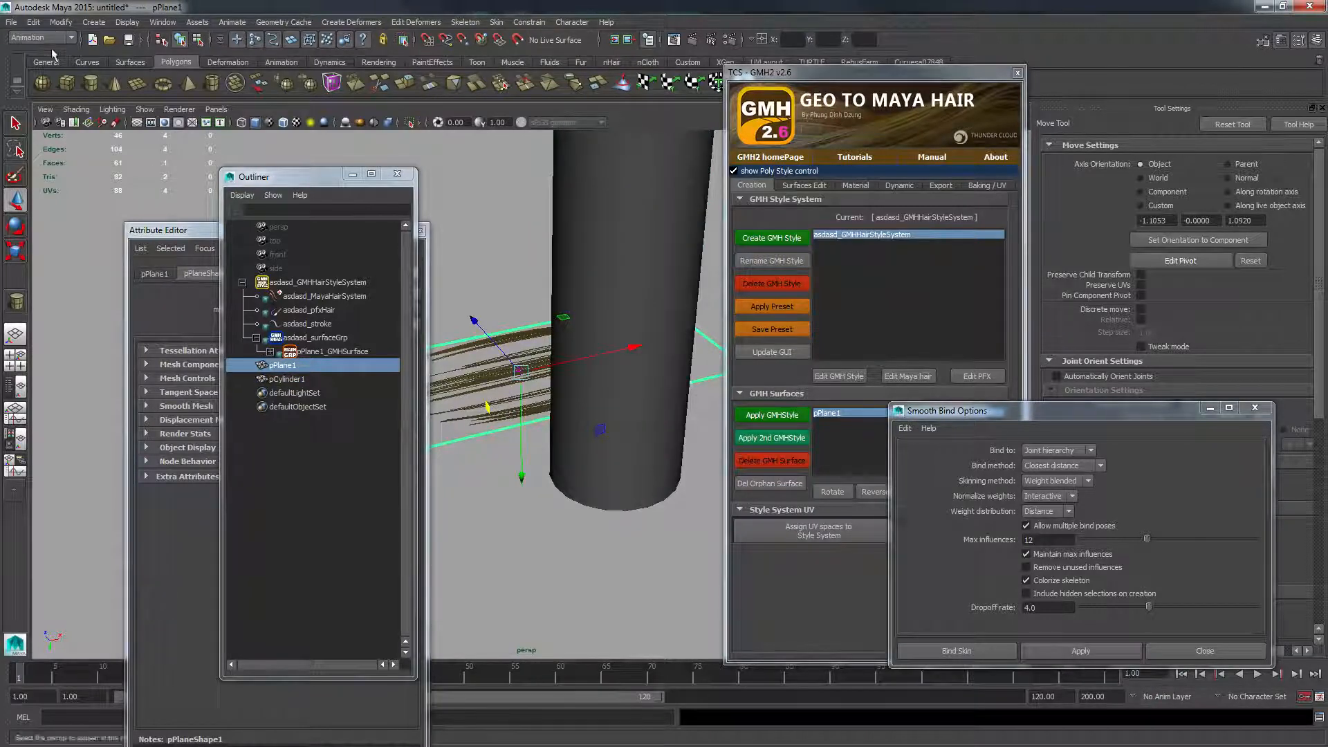
# - Insert four lengthwise edge loops across pPlane1 with the Insert Edge Loop Tool
pyautogui.keyDown('alt'); pyautogui.moveTo(512, 381); pyautogui.dragTo(592, 304); pyautogui.keyUp('alt')
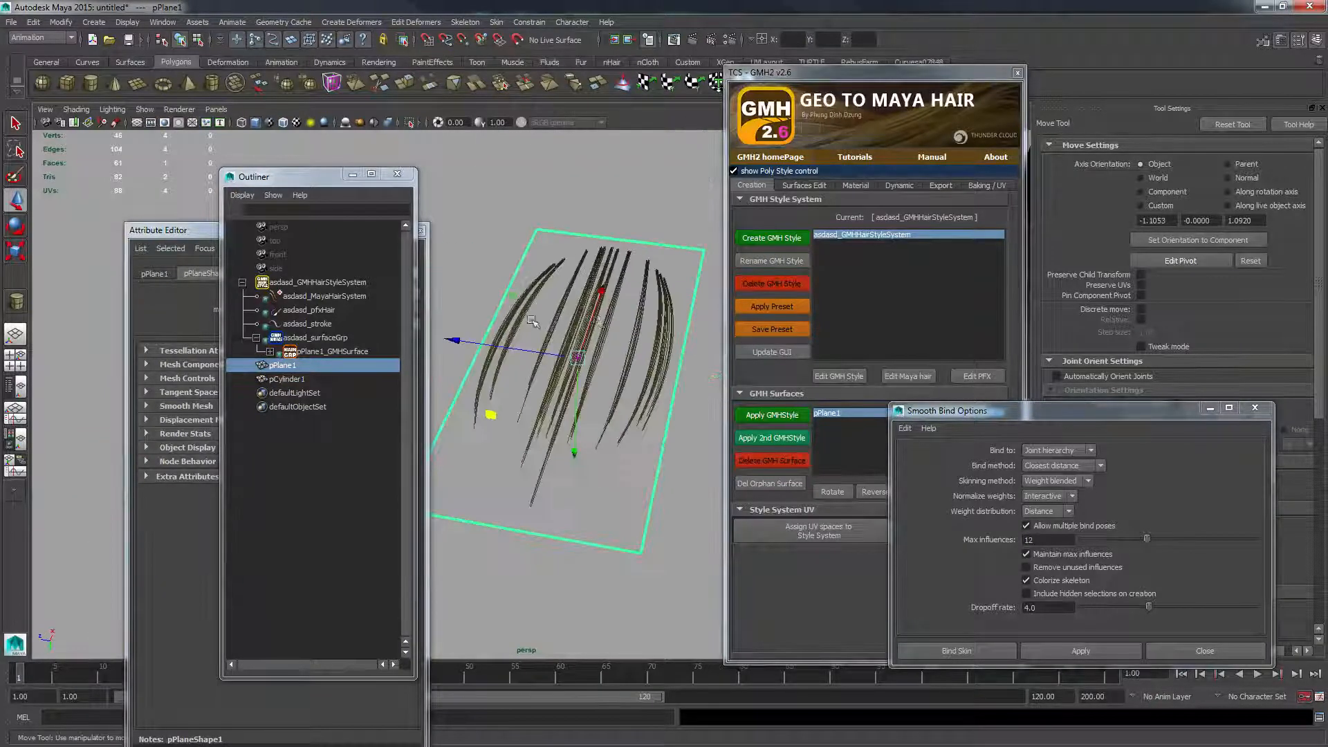
pyautogui.keyDown('shift'); pyautogui.moveTo(591, 290); pyautogui.dragTo(587, 226, button='right'); pyautogui.keyUp('shift')
pyautogui.moveTo(587, 226); pyautogui.dragTo(608, 228)
pyautogui.click(627, 231)
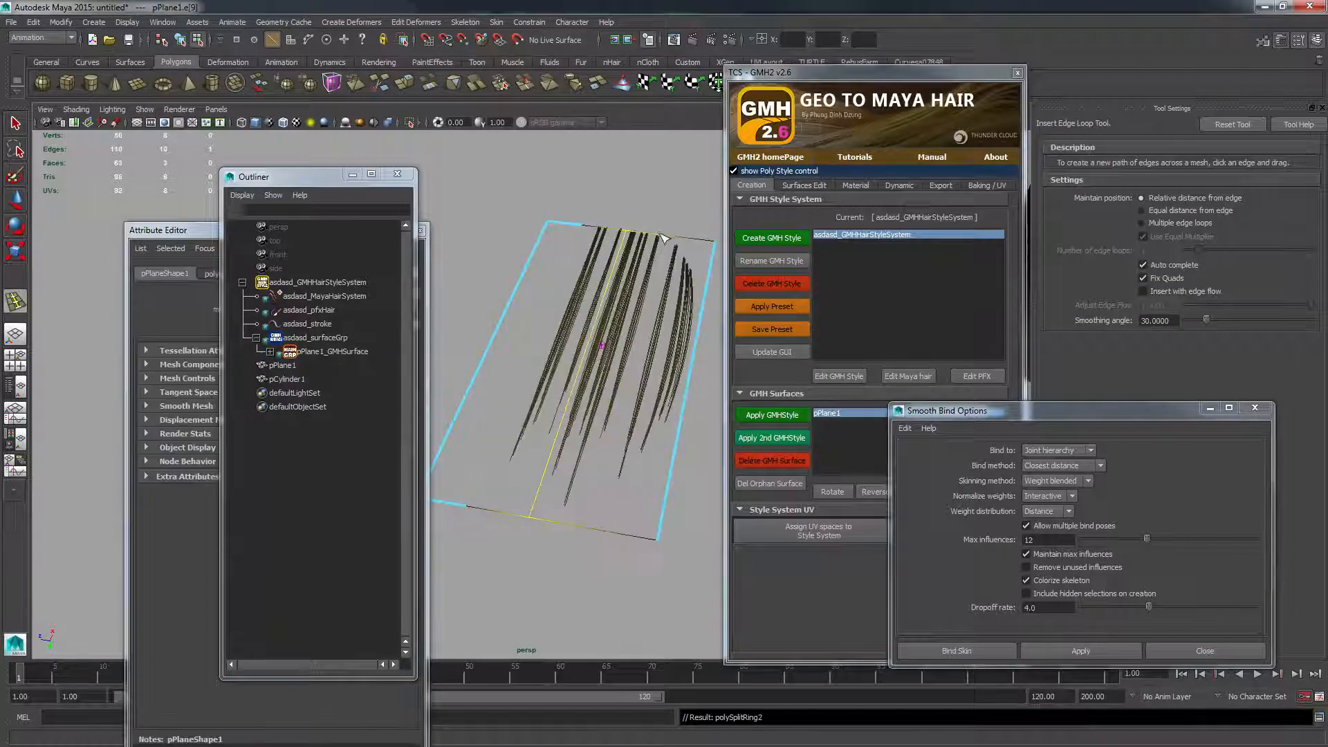
pyautogui.click(663, 236)
pyautogui.click(685, 239)
# - Using soft selection with an adjusted falloff, raise pPlane1's middle lengthwise edge and the one near its hair-covered side to form a wavy surface
pyautogui.press('w')
pyautogui.click(612, 266)
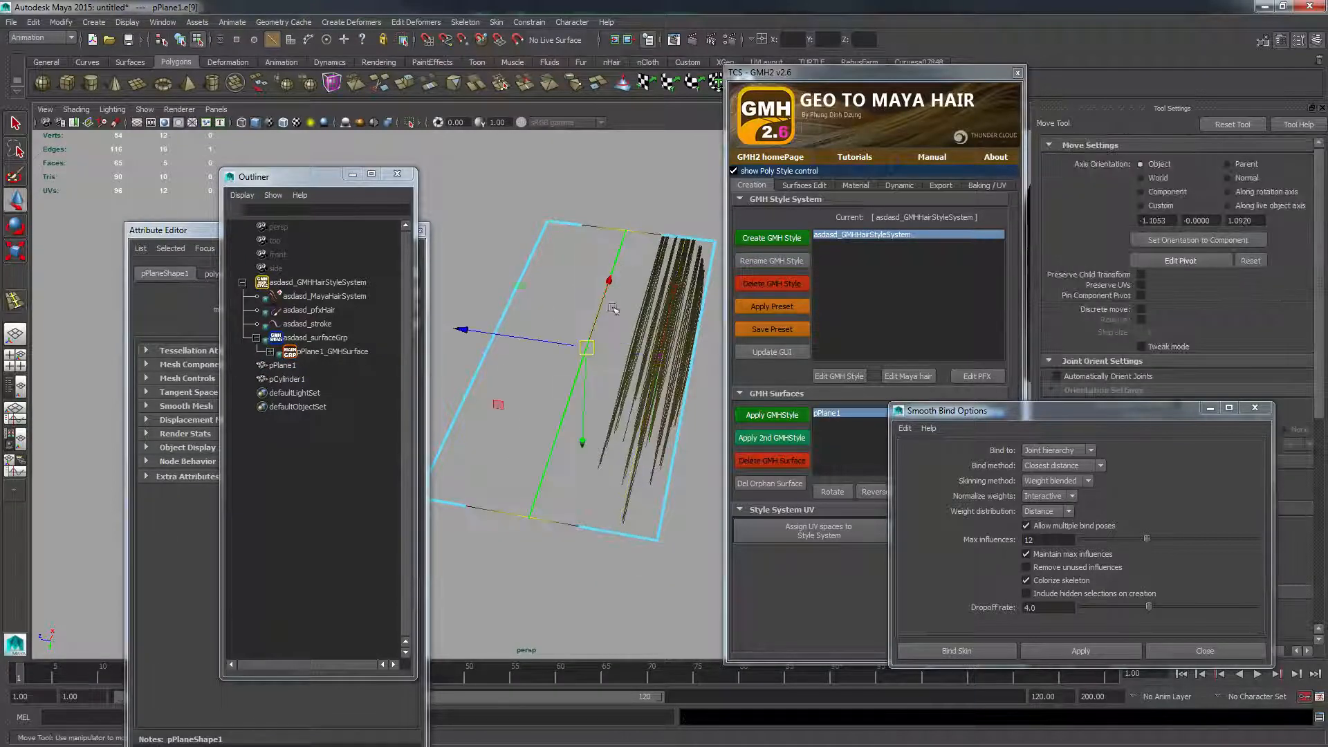
pyautogui.press('b')
pyautogui.moveTo(609, 303); pyautogui.dragTo(627, 306)
pyautogui.moveTo(583, 392); pyautogui.dragTo(585, 348)
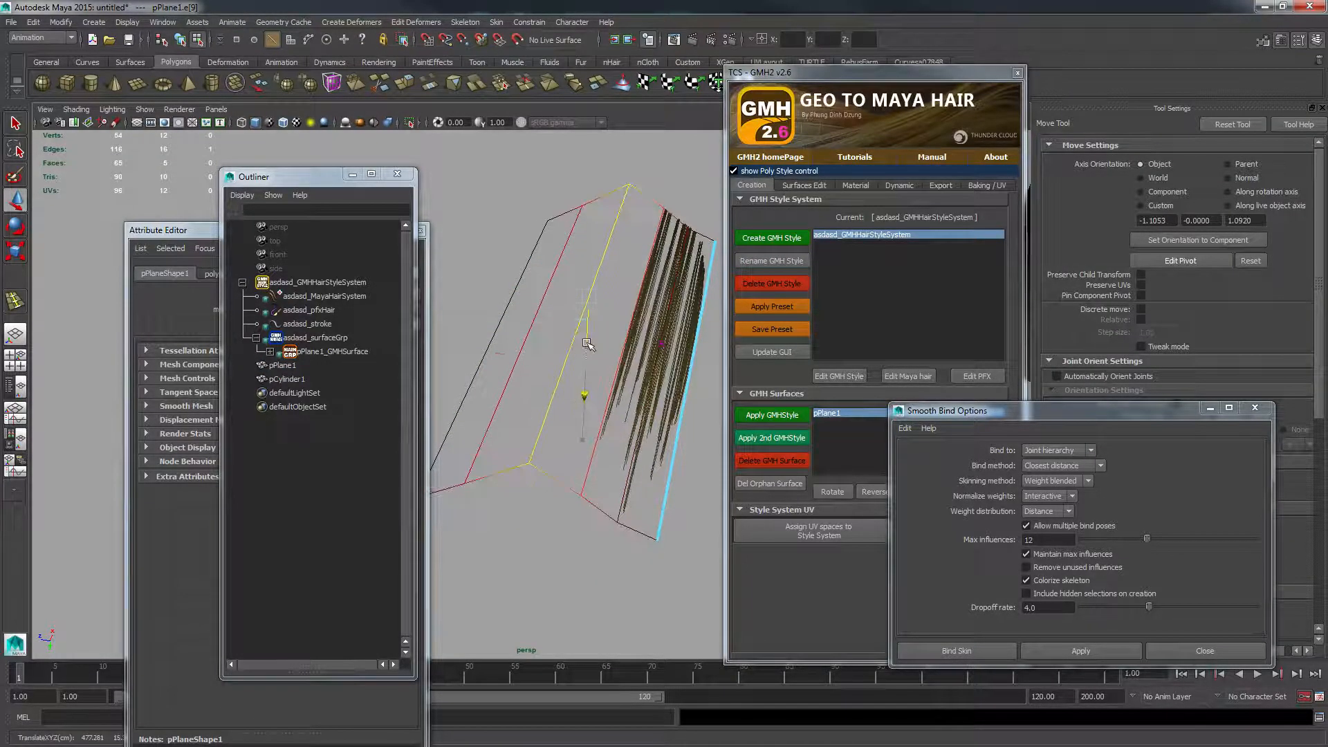
pyautogui.click(661, 328)
pyautogui.moveTo(652, 415); pyautogui.dragTo(654, 379)
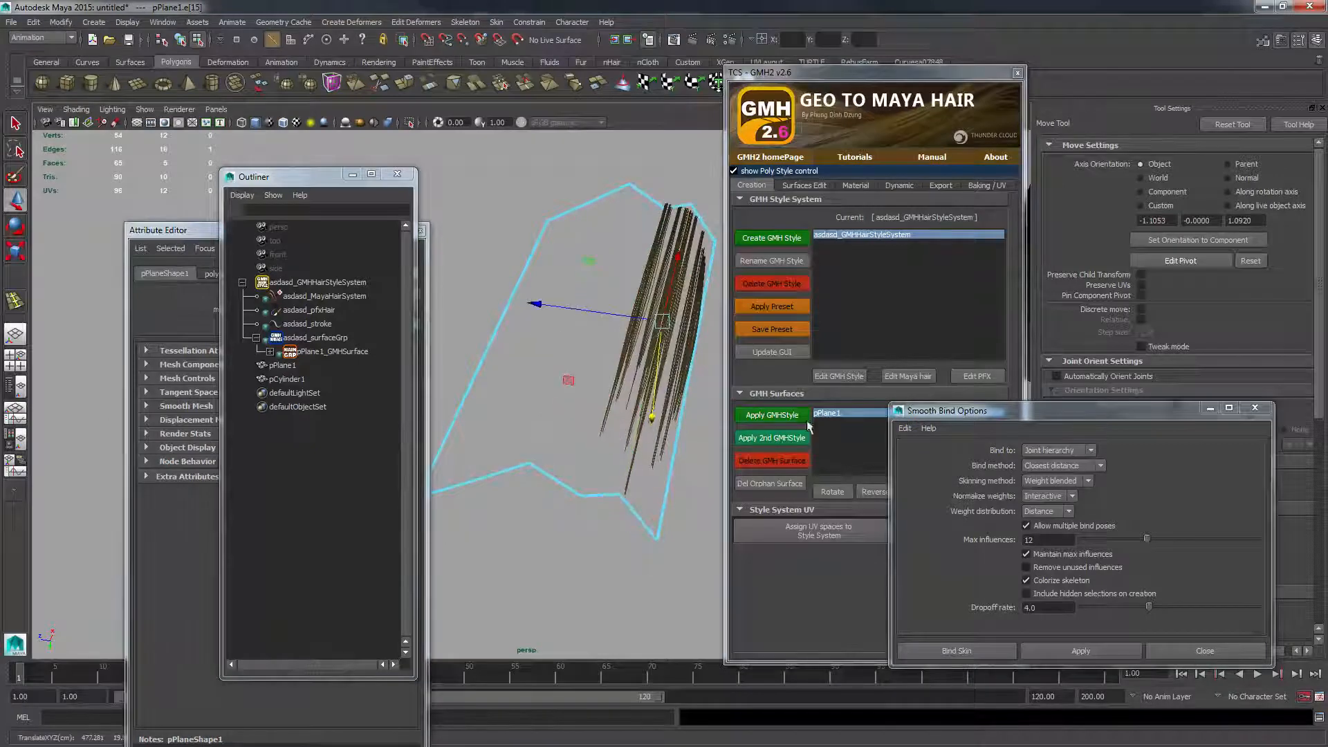
# - Return pPlane1 to object selection mode and reapply the GMH style to the reshaped plane
pyautogui.press('F8')
pyautogui.click(784, 417)
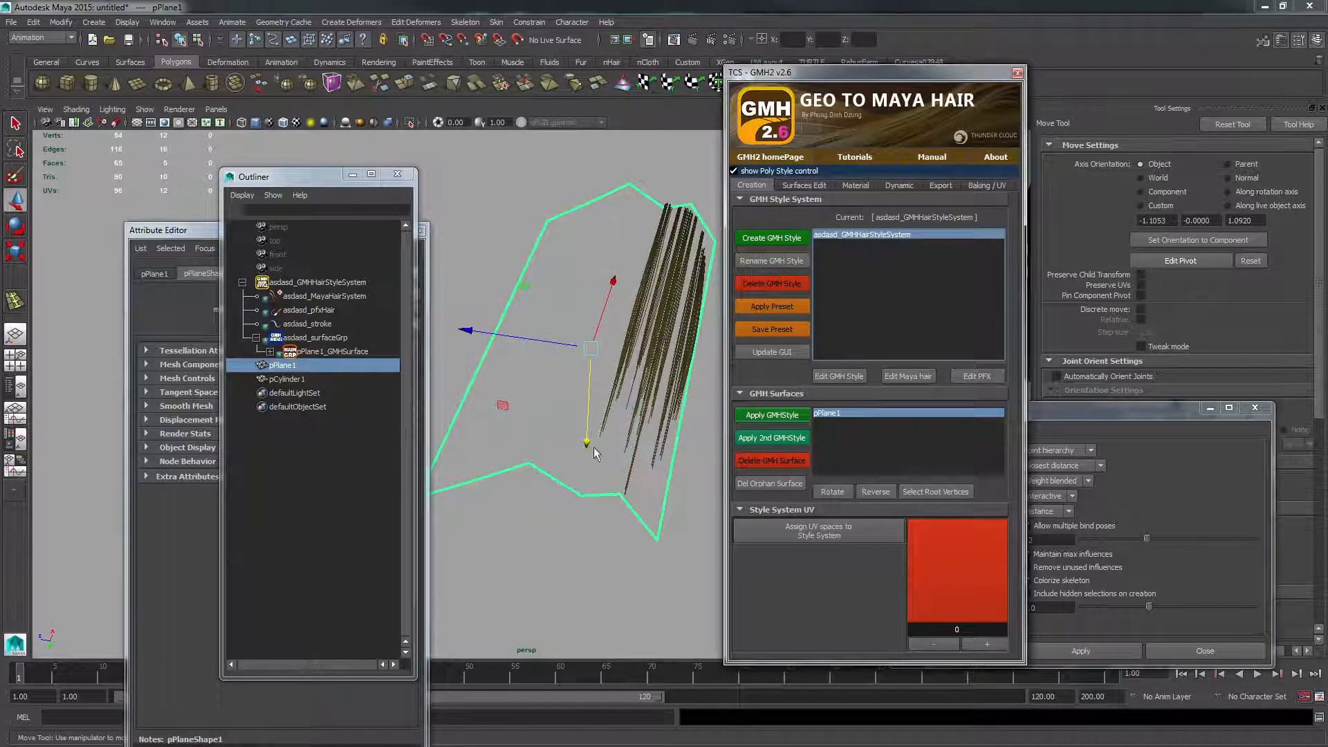